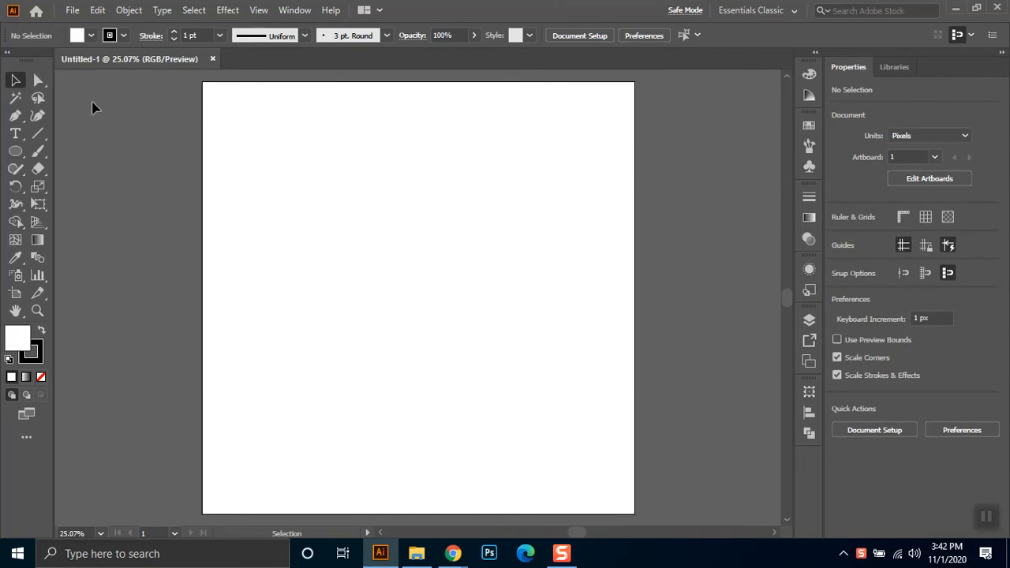
Step: Draw an ellipse about 595 by 515 px in the upper middle of the artboard
left_click(14, 81)
left_click(35, 74)
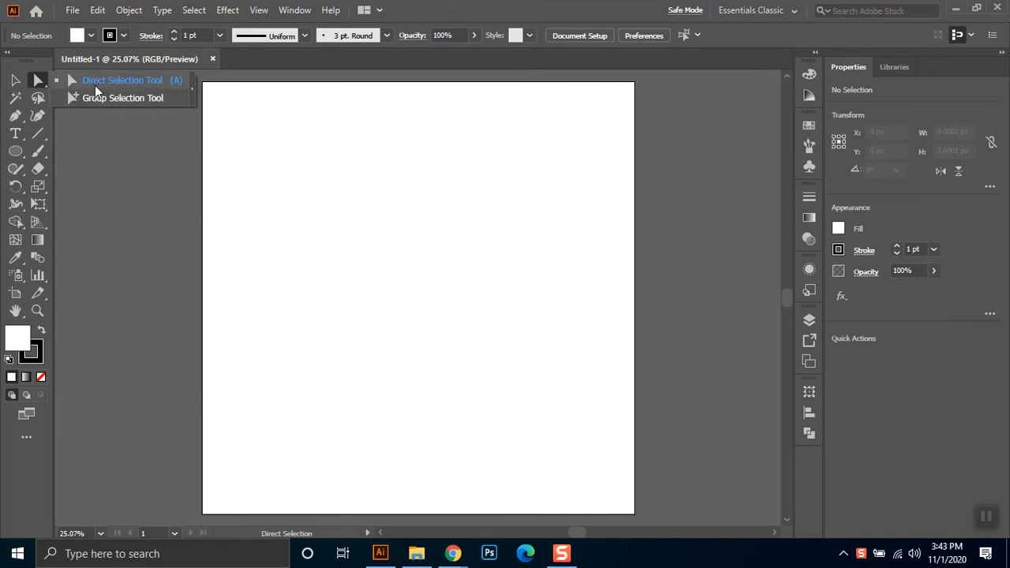
left_click(15, 150)
left_click_drag(300, 158, 472, 306)
Step: Select the ellipse's top, left, bottom and right anchor points individually with the Direct Selection tool
left_click(39, 83)
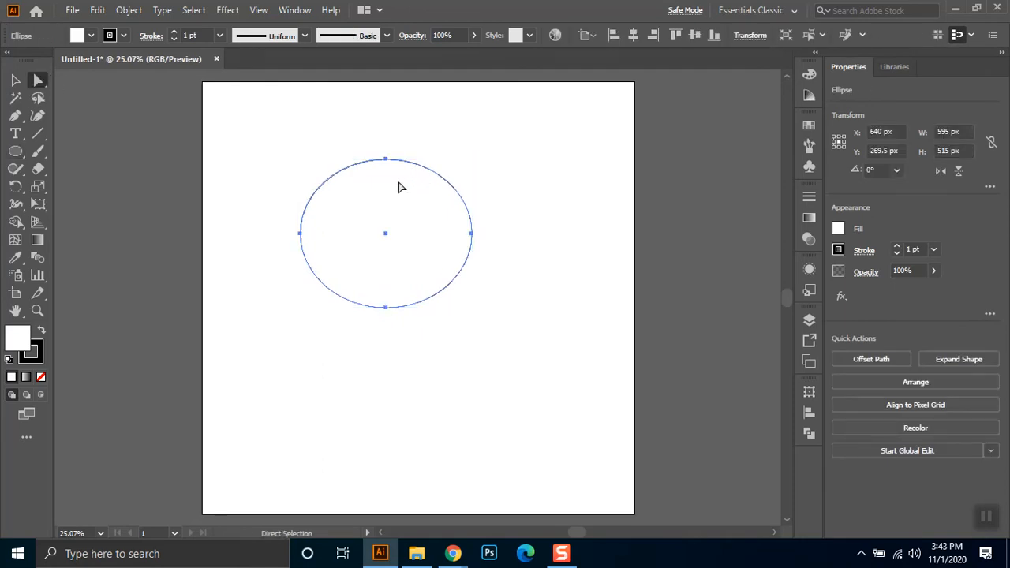
left_click(386, 160)
left_click(301, 234)
left_click(386, 308, "shift")
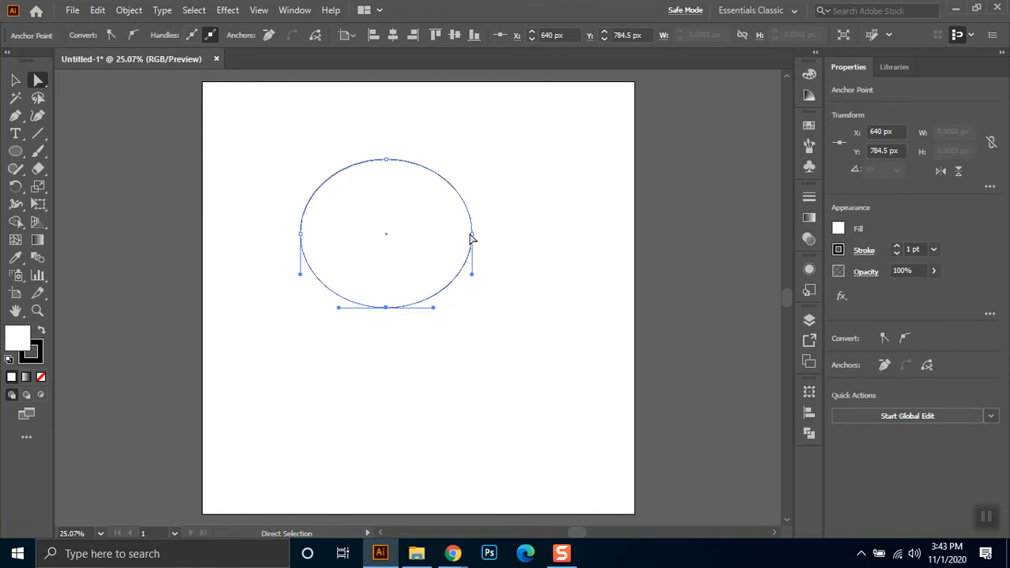
left_click(471, 234, "shift")
left_click(471, 235)
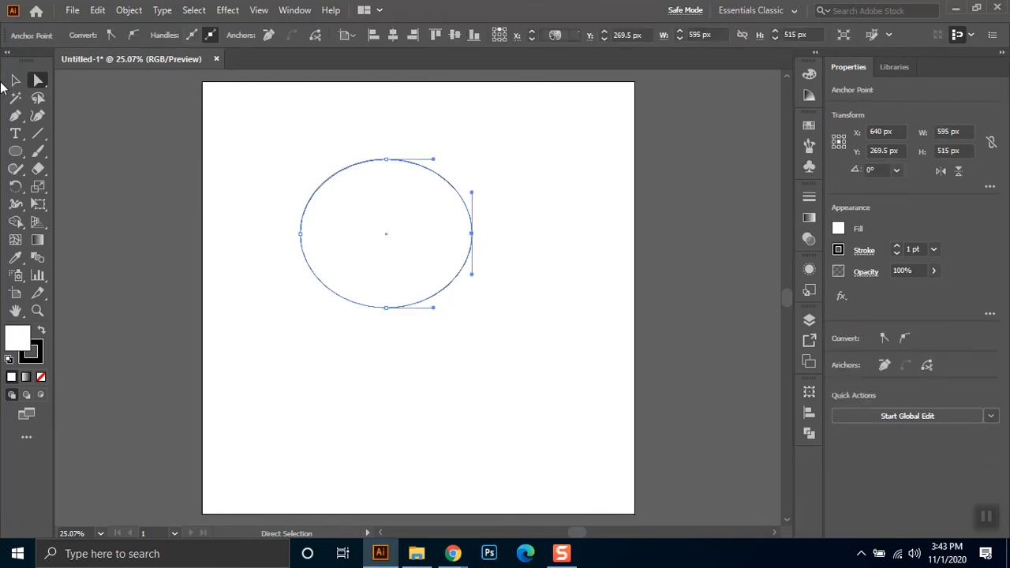
Step: Fill the ellipse with the red colour c43030
left_click_drag(38, 80, 91, 94)
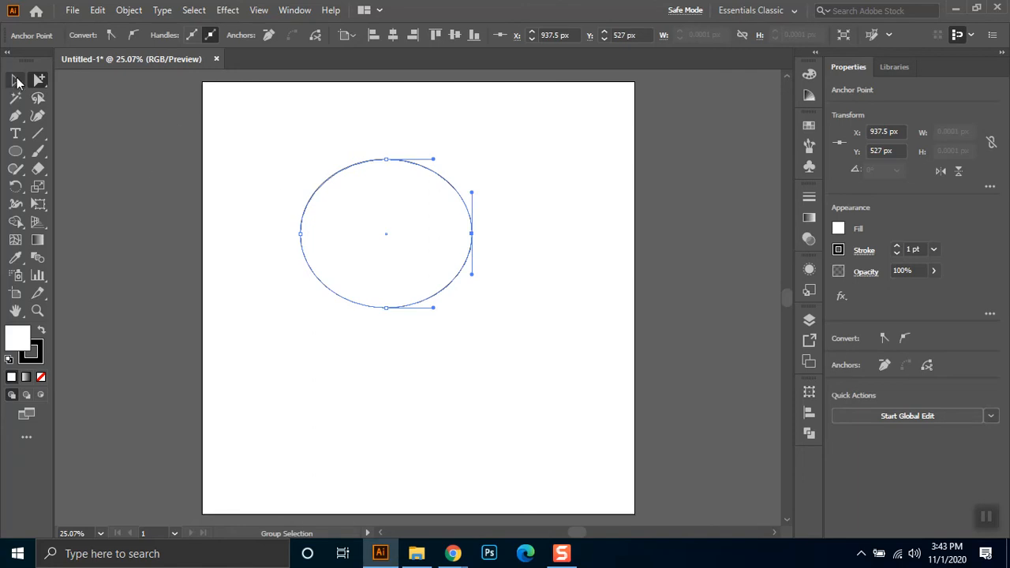
key("v")
left_click_drag(25, 150, 126, 175)
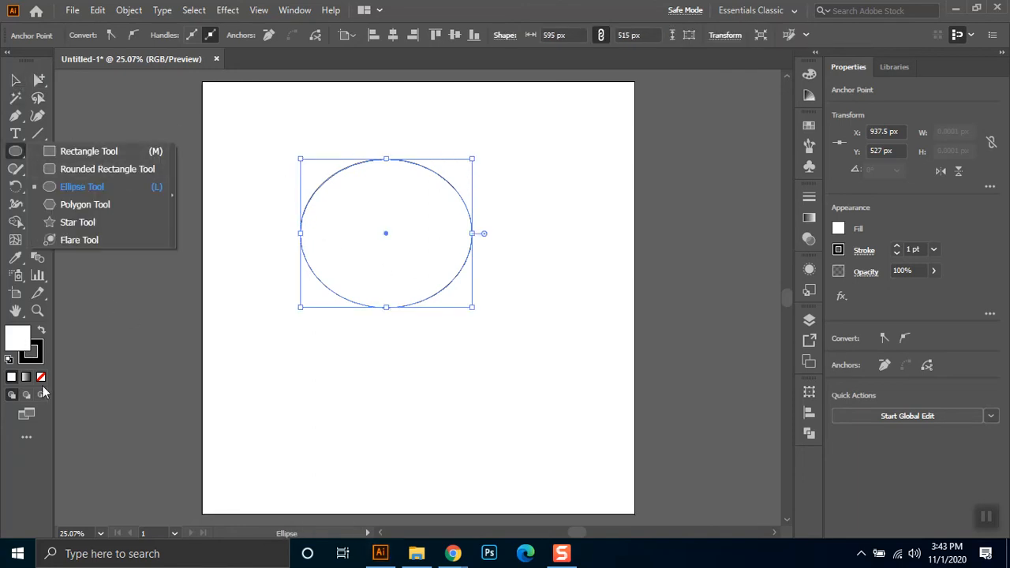
double_click(18, 337)
left_click(629, 242)
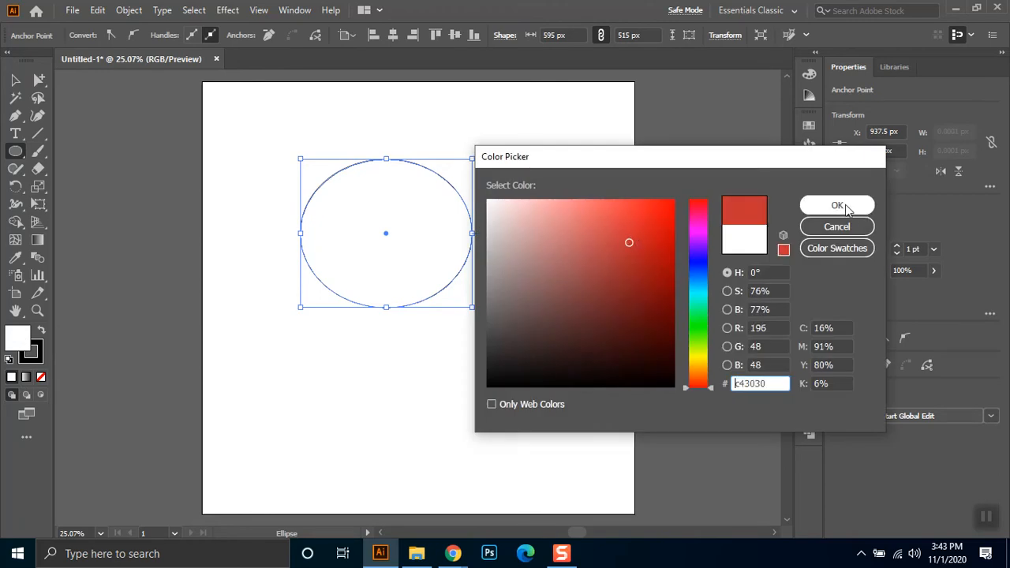
left_click(844, 207)
Step: Duplicate the red ellipse sideways and scale the copy proportionally down to about 325 by 281 px
left_click(15, 80)
left_click_drag(353, 247, 471, 247)
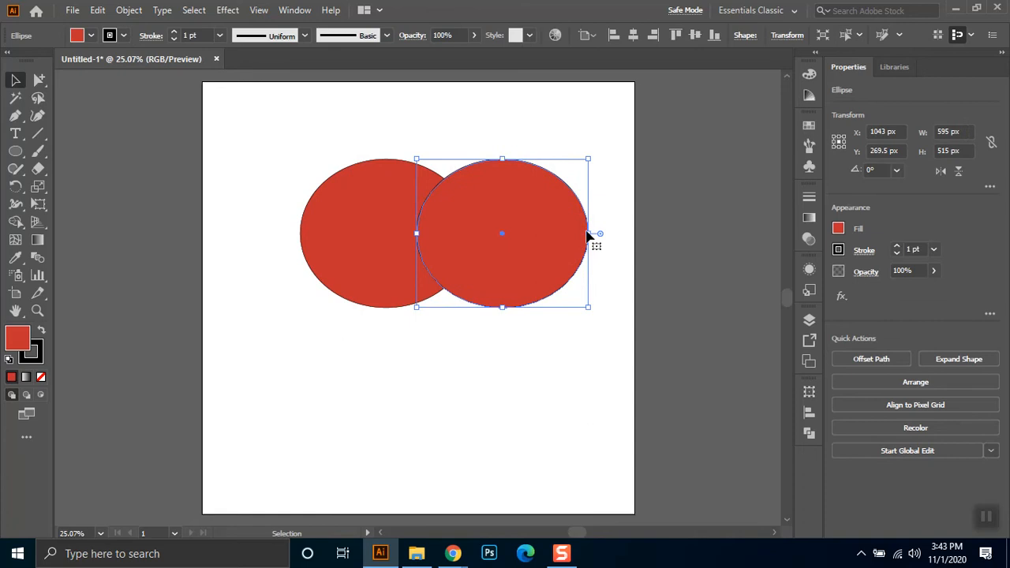
left_click_drag(592, 234, 511, 234)
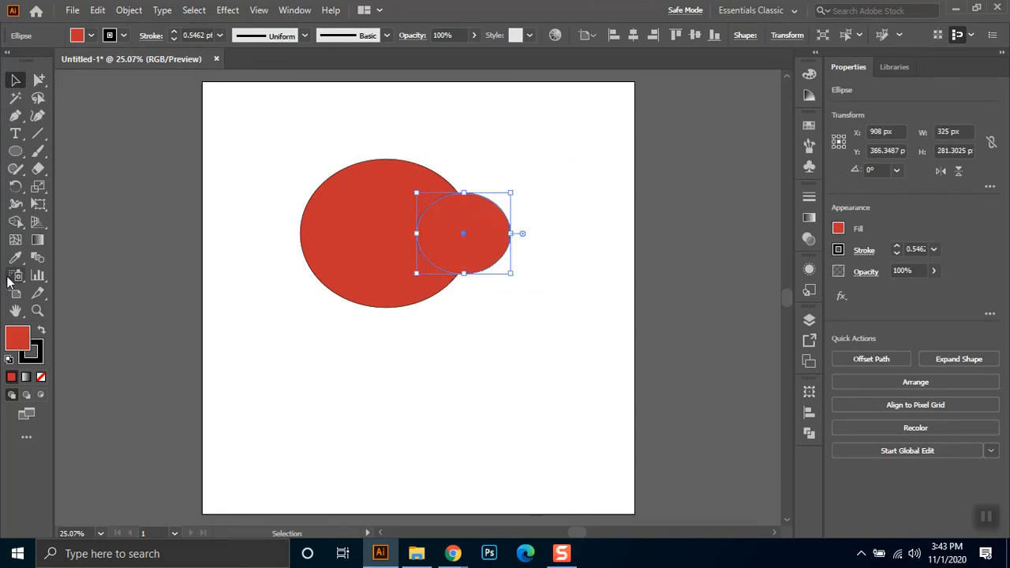
Step: Fill the smaller ellipse with green and place it over the centre of the red ellipse
double_click(17, 338)
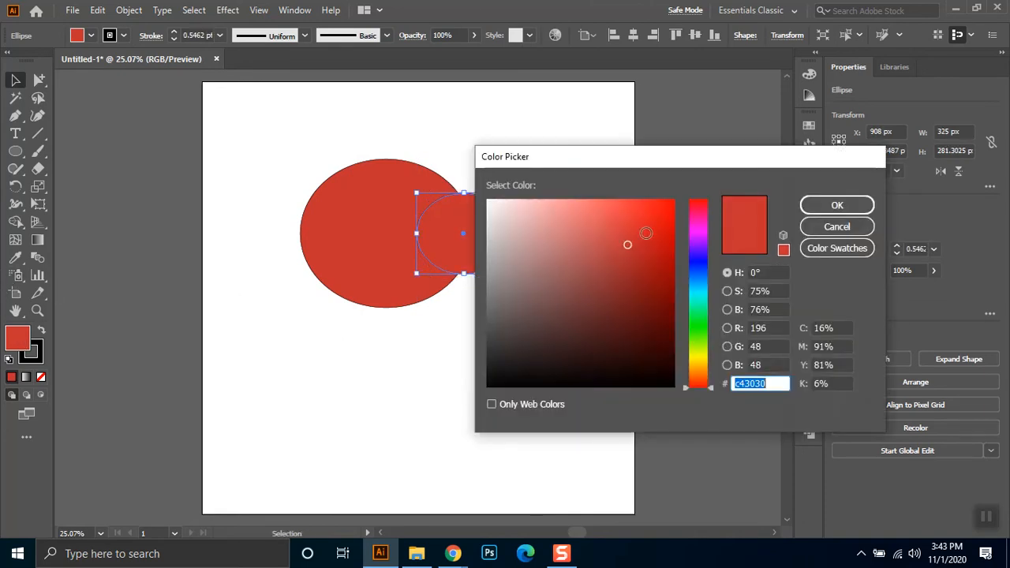
left_click(696, 344)
left_click(833, 204)
left_click_drag(458, 255, 538, 222)
Step: Group the red and green ellipses, then clear the selection
left_click_drag(514, 158, 307, 344)
key("ctrl+g")
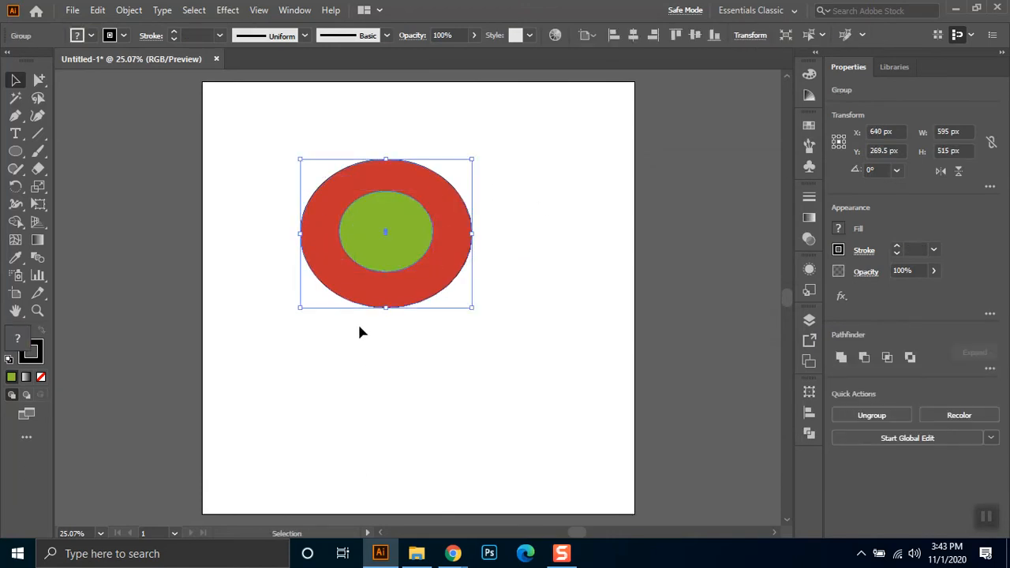
left_click(394, 347)
Step: Select the green and red ellipses alternately inside their group with the Group Selection tool
left_click(39, 79)
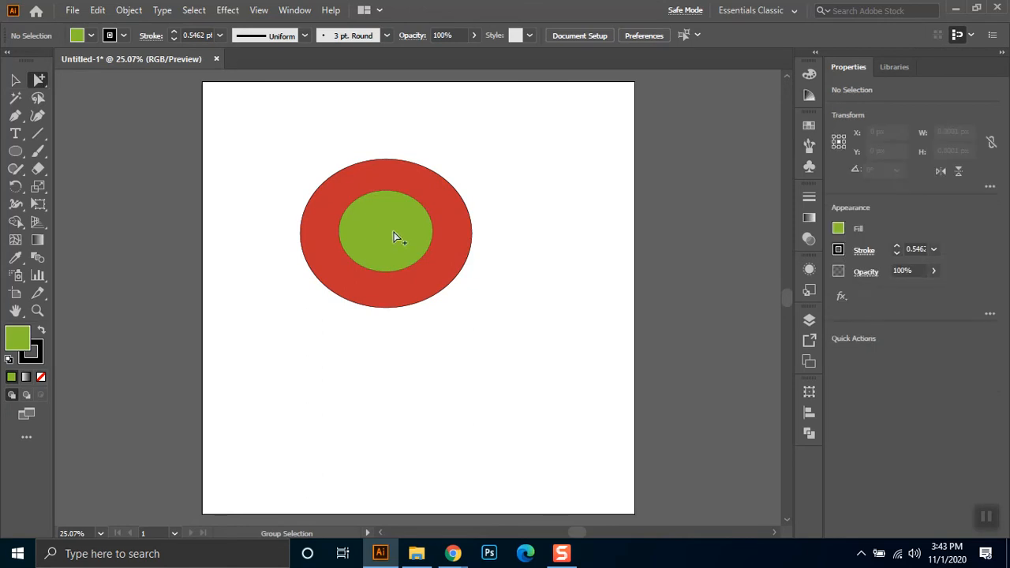
left_click(389, 227)
left_click(456, 212)
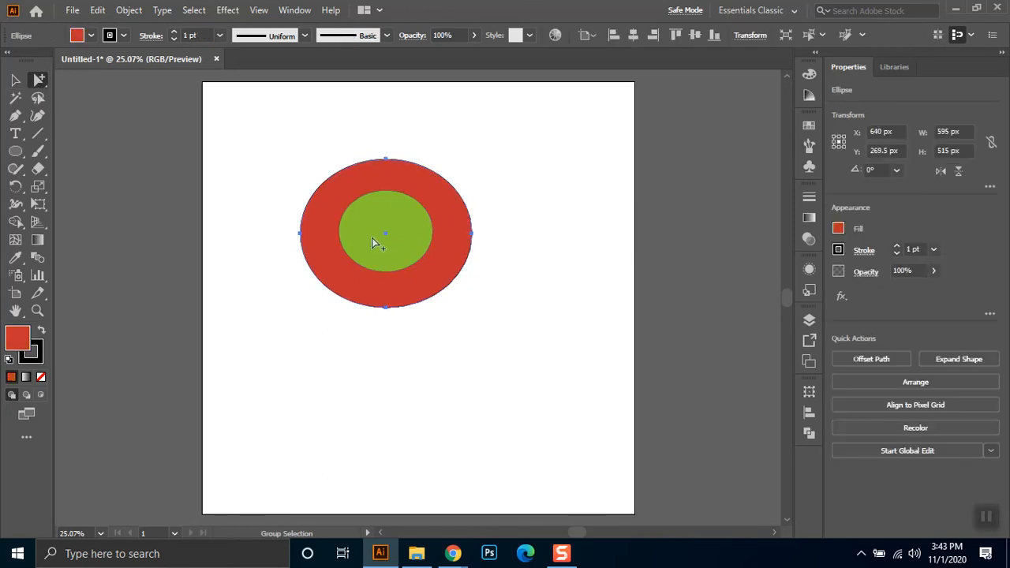
left_click(395, 226)
left_click(433, 221)
left_click(407, 238)
left_click(466, 241)
left_click(429, 254)
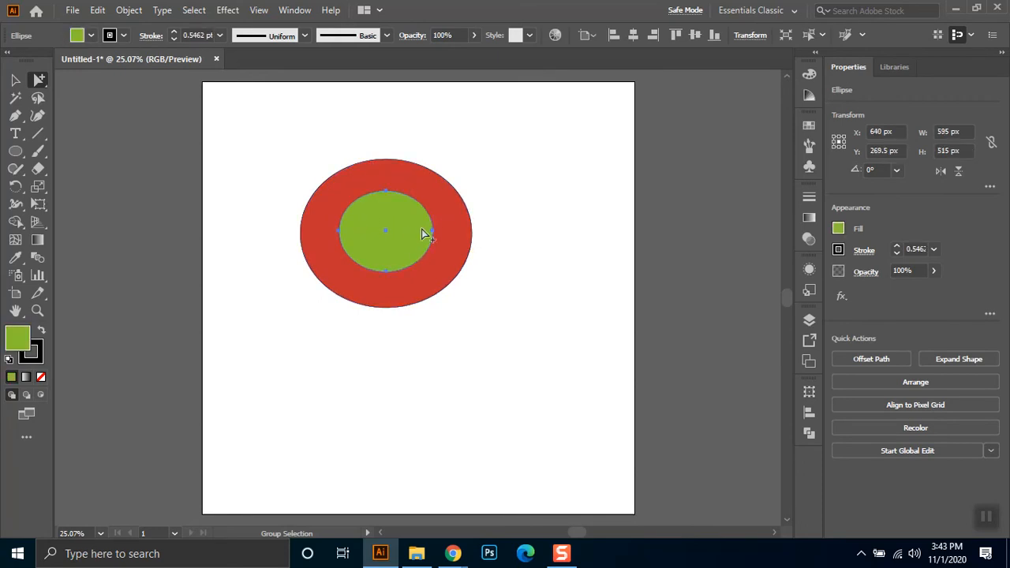
left_click(451, 211)
left_click(387, 221)
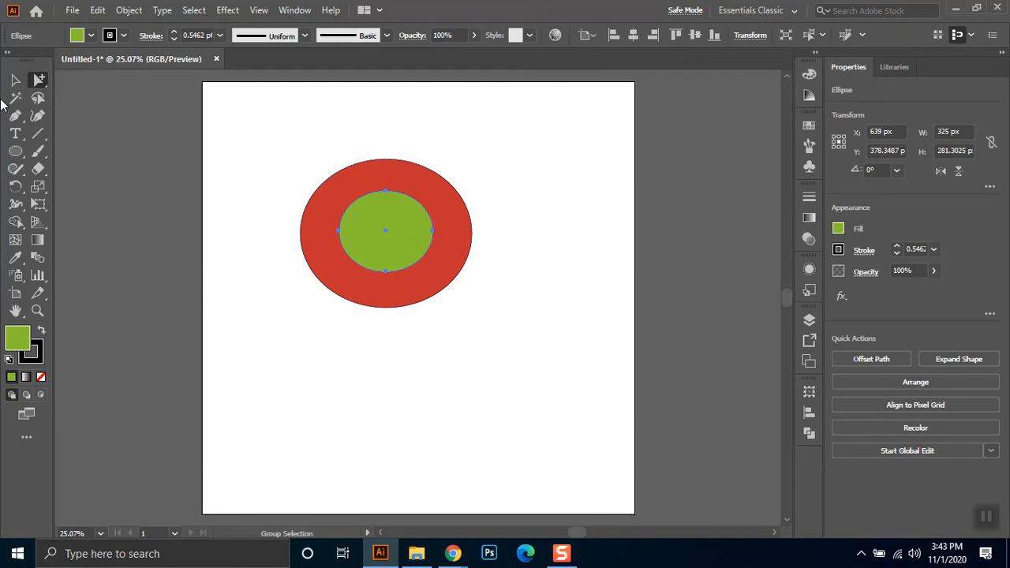
Step: Select the whole ellipse group with the Selection tool, then deselect it
left_click(15, 80)
left_click(263, 186)
left_click(421, 229)
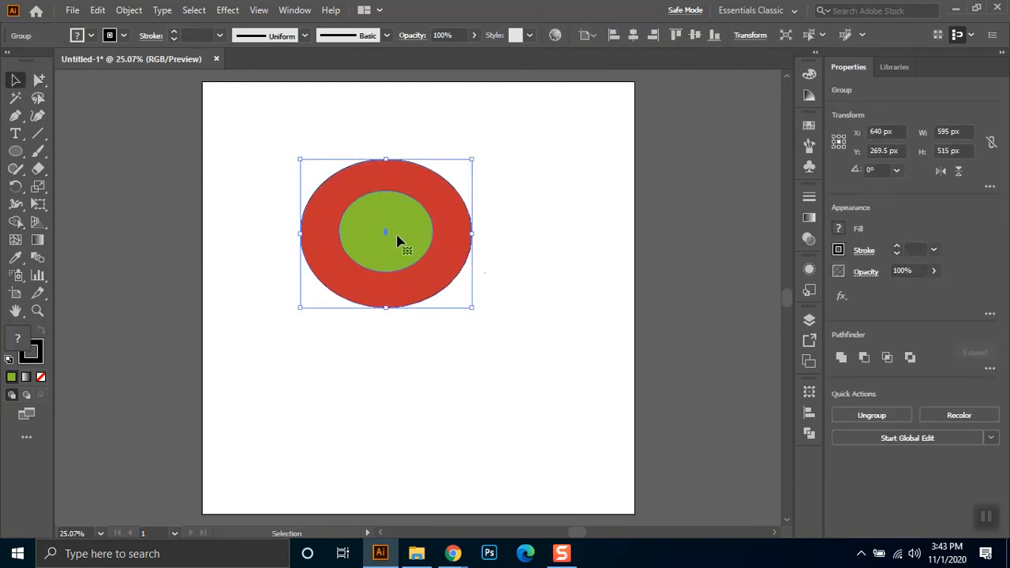
left_click(555, 306)
Step: Select the green and red ellipses separately within the group using the Direct Selection tool
left_click(35, 85)
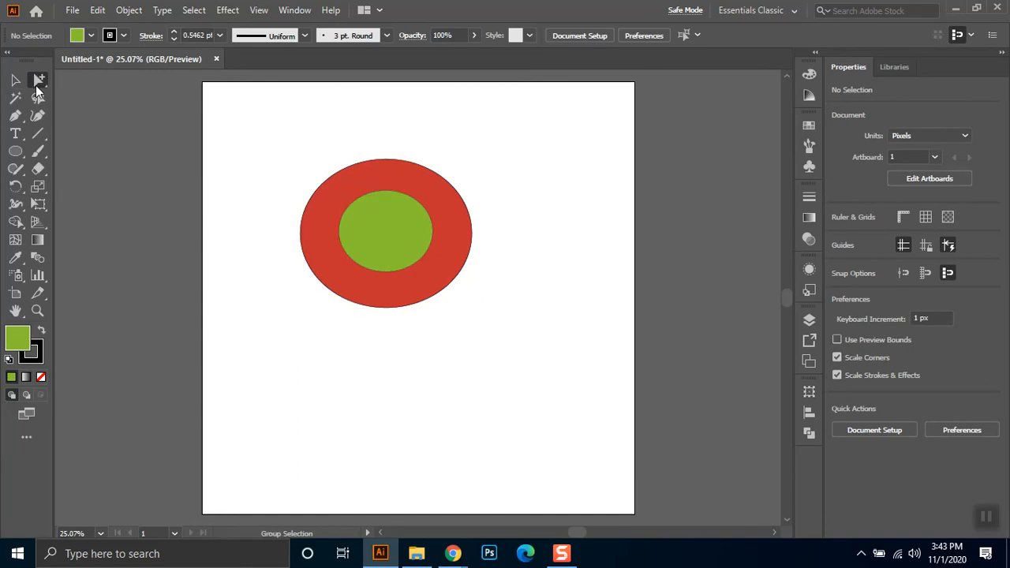
left_click(124, 100)
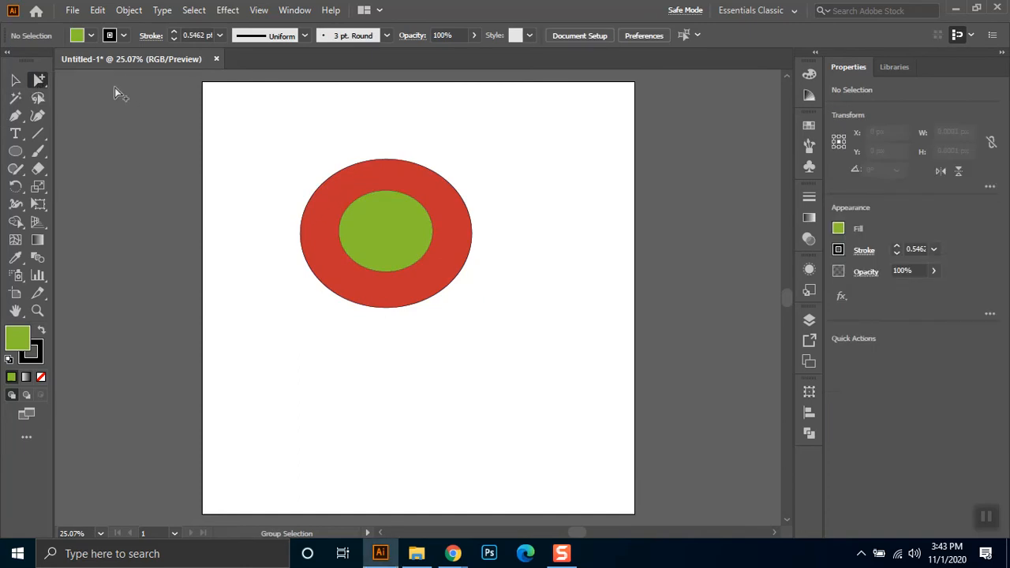
left_click_drag(39, 80, 146, 83)
left_click(386, 226)
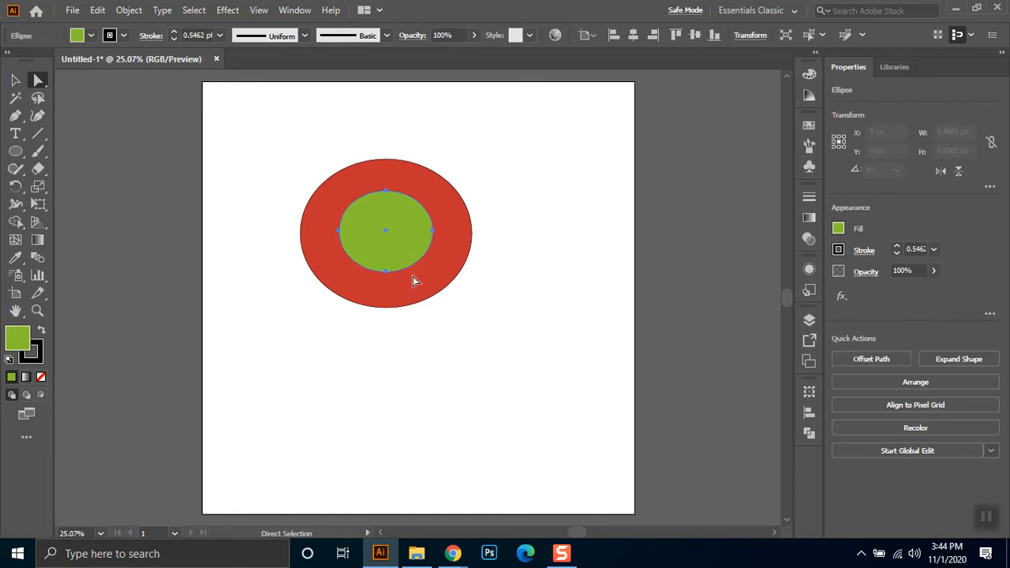
left_click(449, 199)
left_click(375, 223)
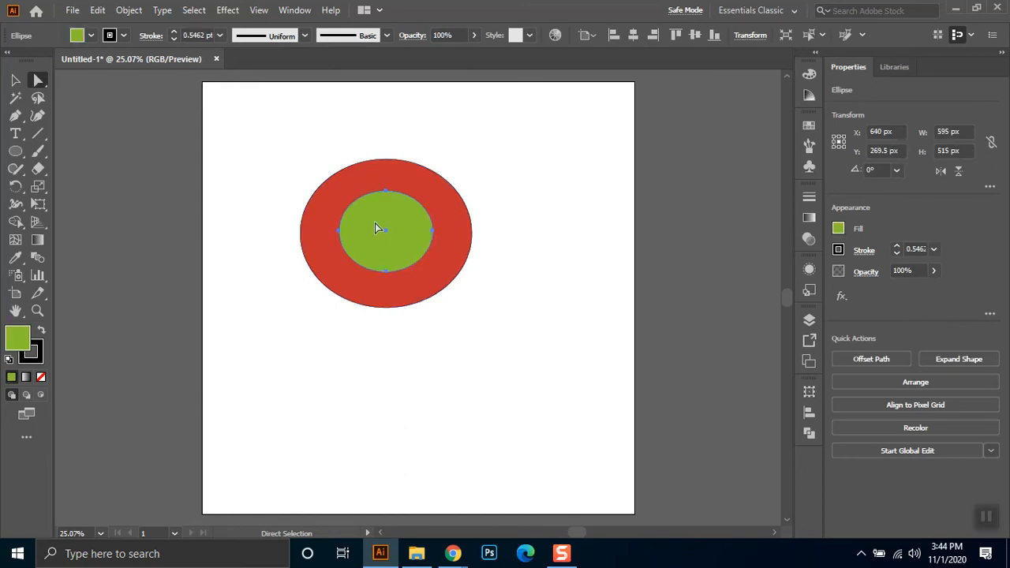
Step: Pick the red and green ellipses individually again with the Group Selection tool, then return to the Selection tool and deselect everything
left_click(37, 79)
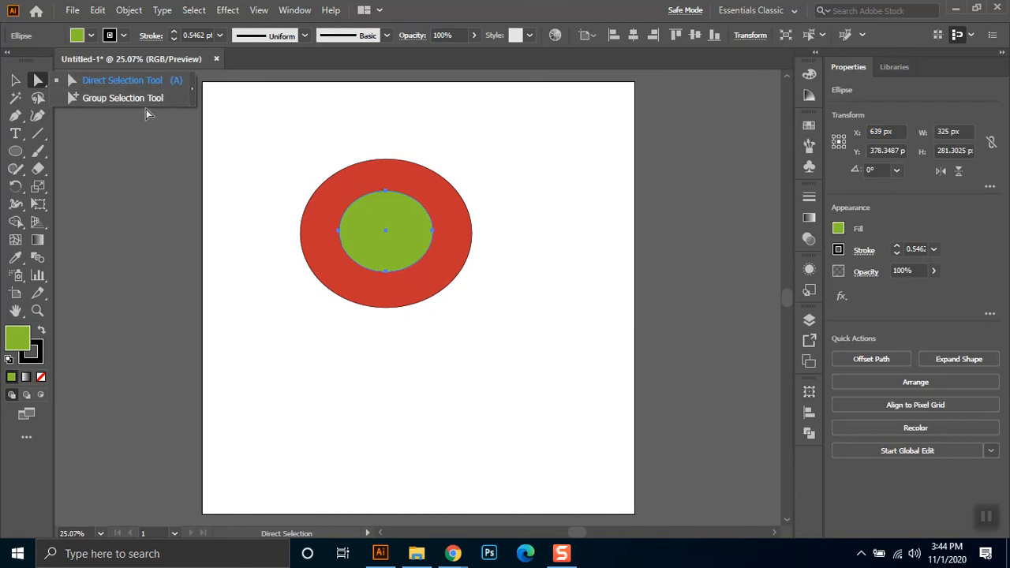
left_click(139, 99)
left_click(449, 229)
left_click(408, 232)
left_click(446, 207)
left_click(394, 226)
left_click(40, 81)
left_click(119, 80)
left_click(15, 79)
left_click(267, 268)
Step: Draw a green square about 282 by 282 px below the ellipses
left_click(15, 150)
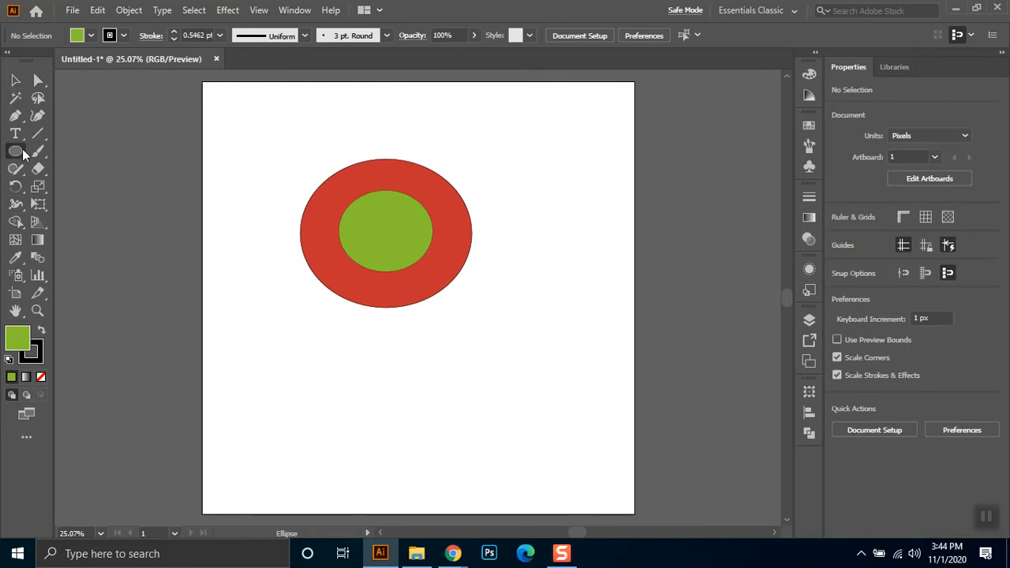
key("m")
left_click_drag(285, 344, 365, 423)
Step: Duplicate the green square diagonally down to its right, overlapping it, and fill the copy with orange
left_click(17, 81)
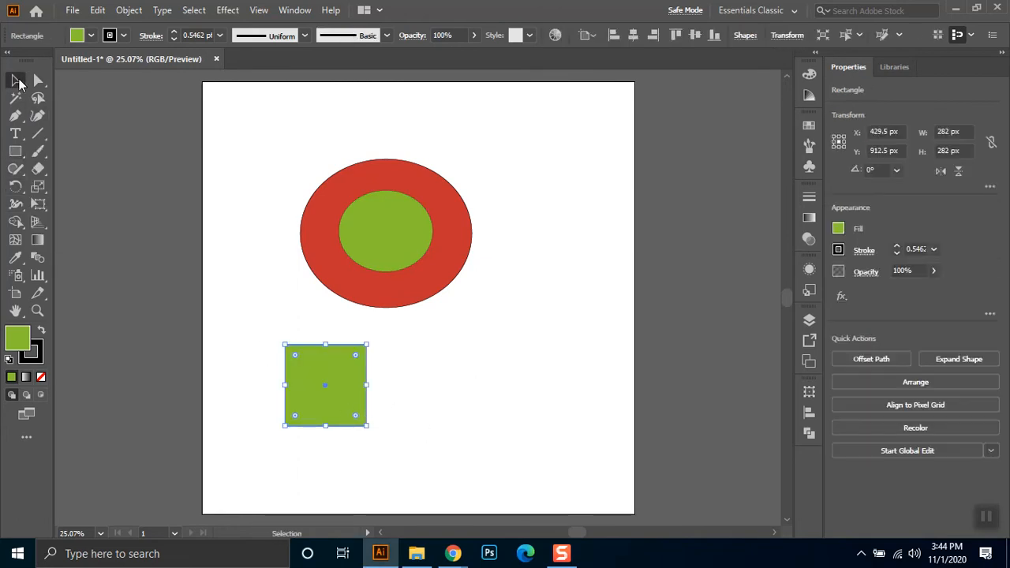
left_click_drag(314, 378, 371, 415)
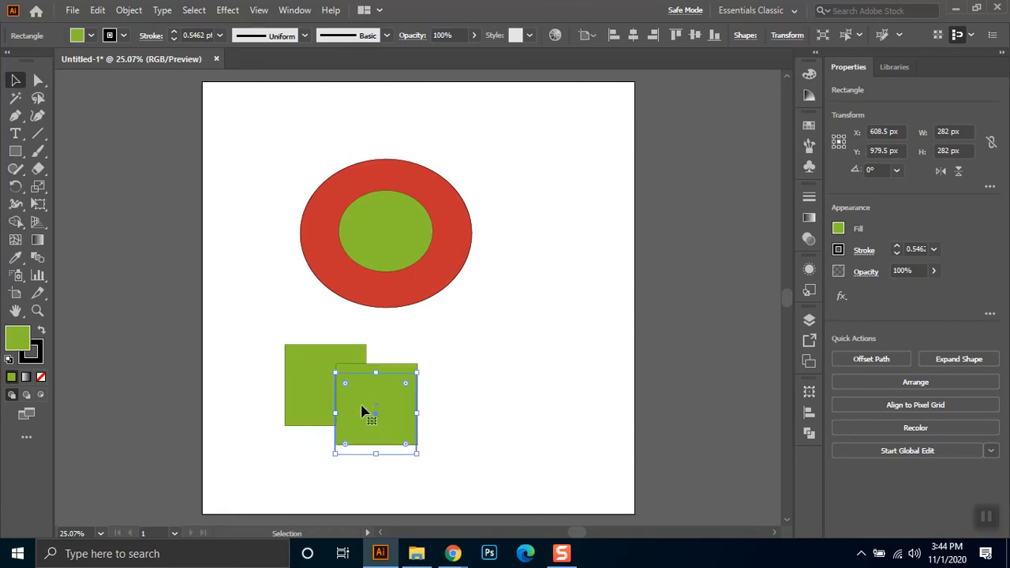
left_click(110, 35)
left_click(103, 71)
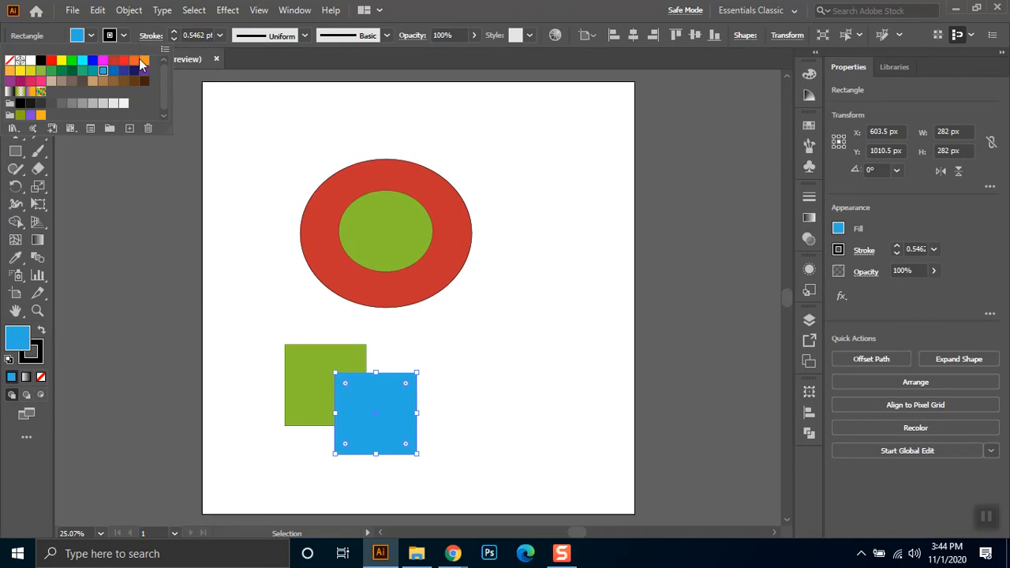
left_click(132, 61)
left_click(439, 357)
Step: Group the green and orange squares and move the group to the right side of the ellipses
left_click_drag(512, 346, 322, 463)
key("ctrl+g")
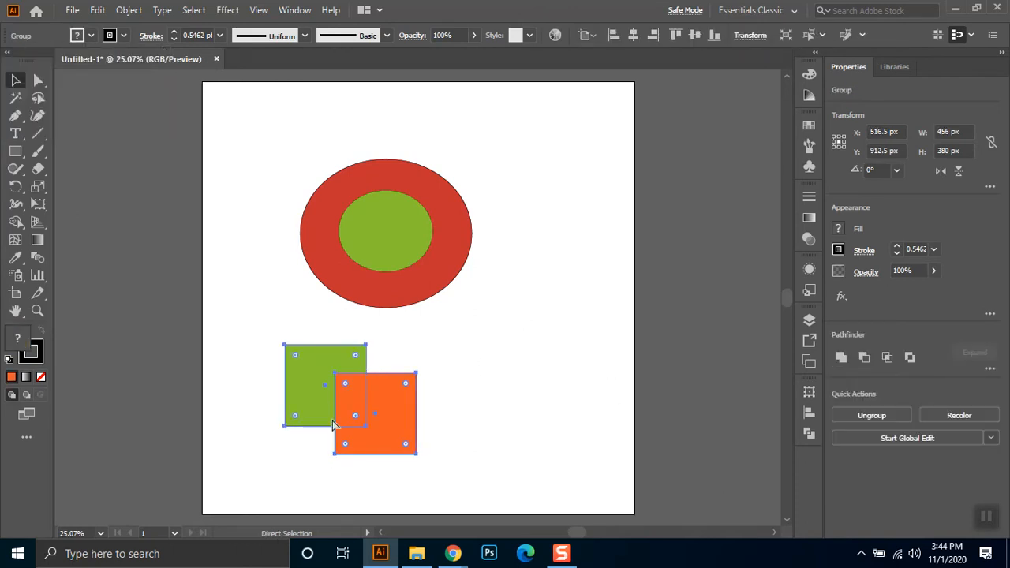
left_click(360, 225)
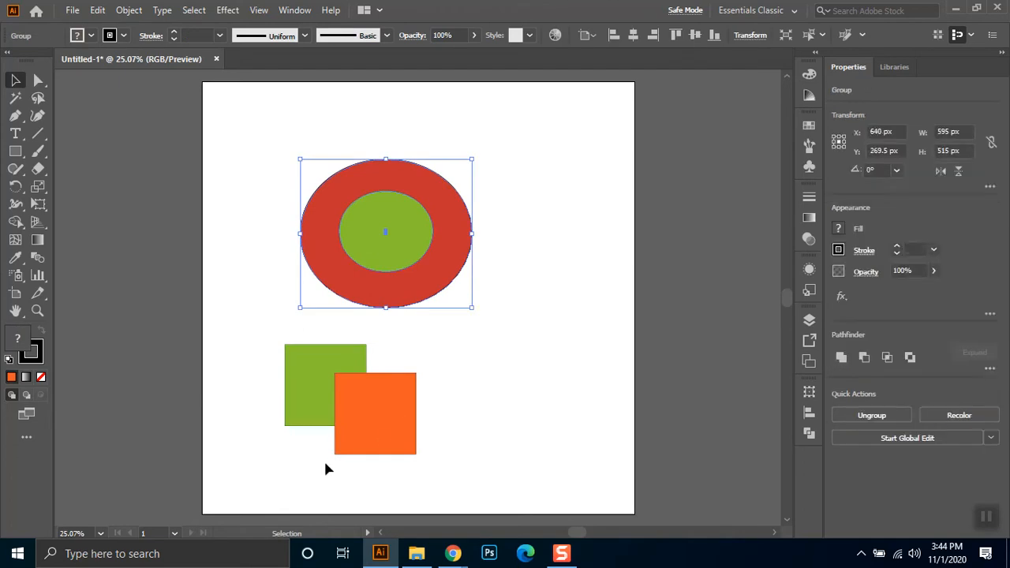
left_click(306, 442)
left_click_drag(352, 441, 546, 267)
Step: Select the squares and ellipses one at a time inside their two groups with the Group Selection tool
left_click(38, 80)
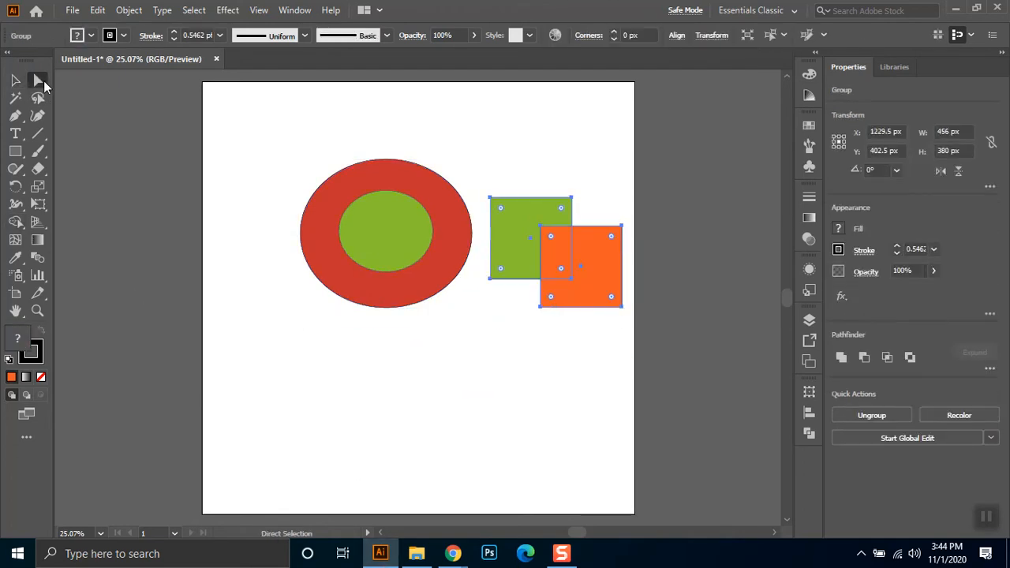
left_click_drag(38, 80, 110, 98)
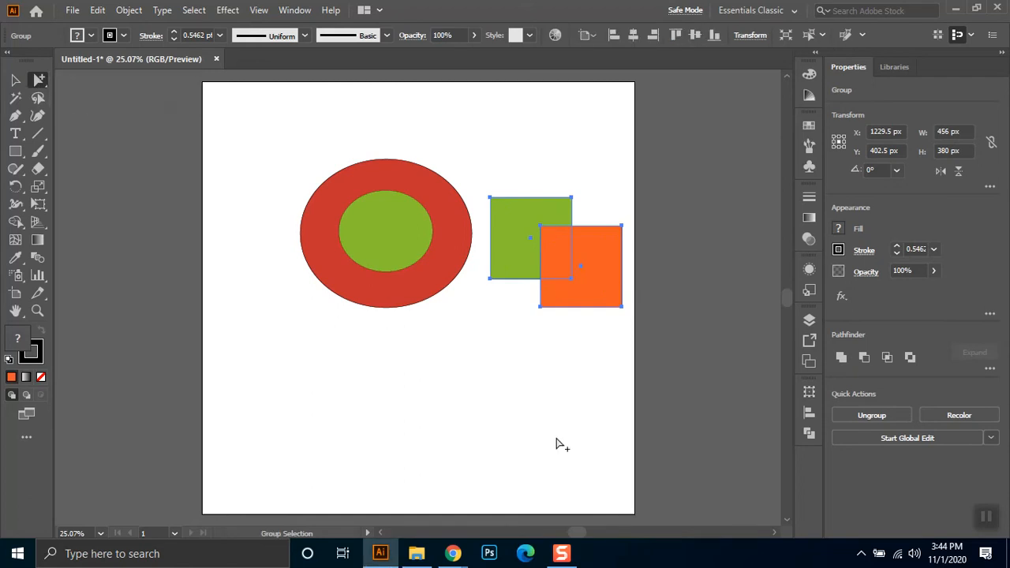
left_click(432, 359)
left_click(548, 298)
left_click(495, 233)
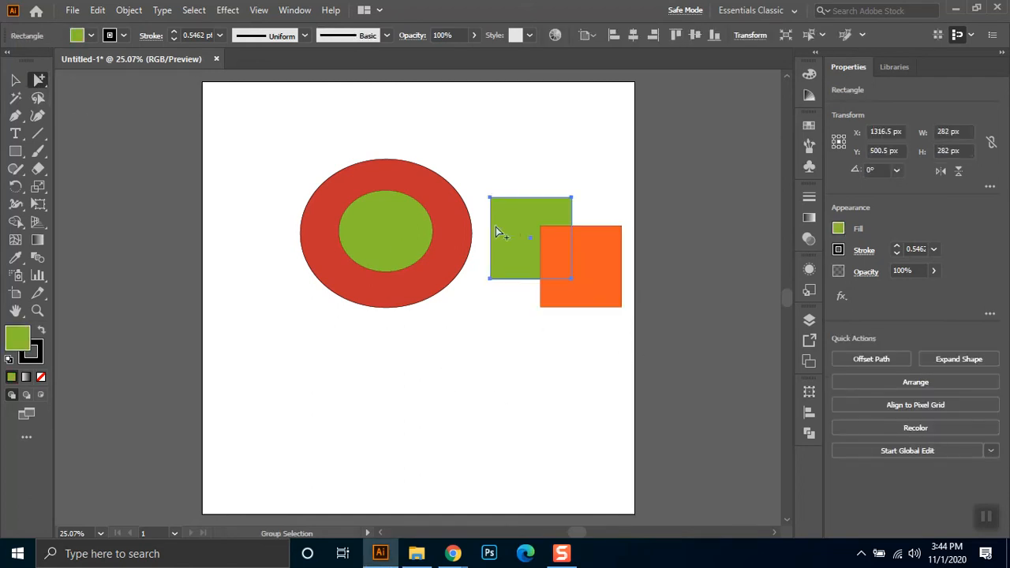
left_click(455, 263)
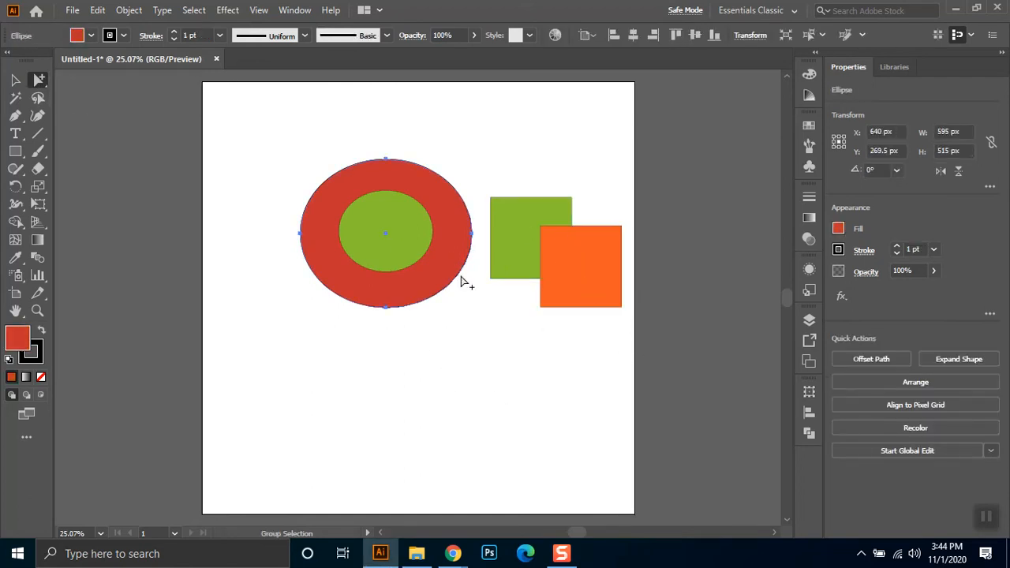
left_click(405, 234)
left_click(523, 227)
left_click(617, 272)
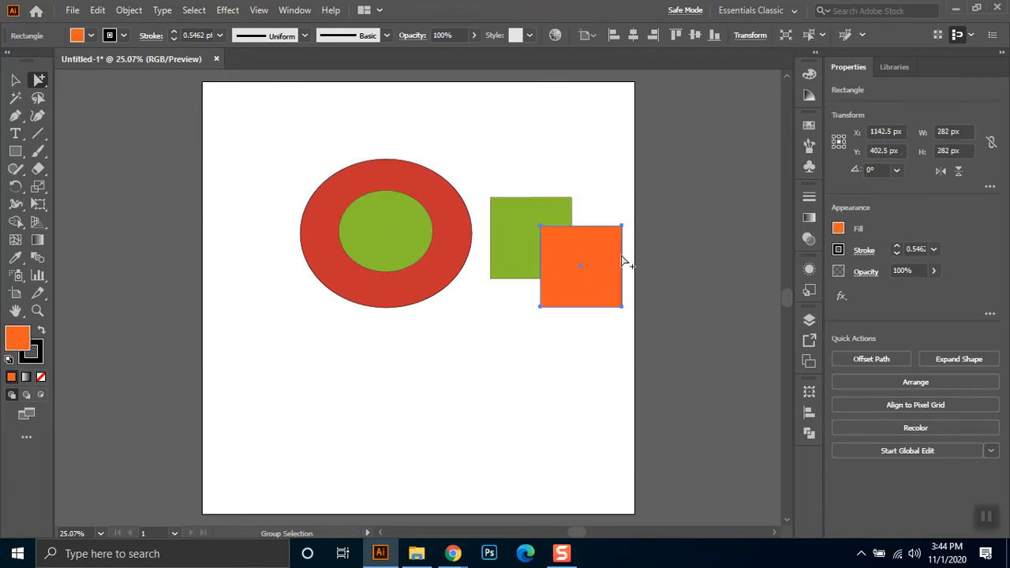
left_click(509, 222)
left_click(387, 204)
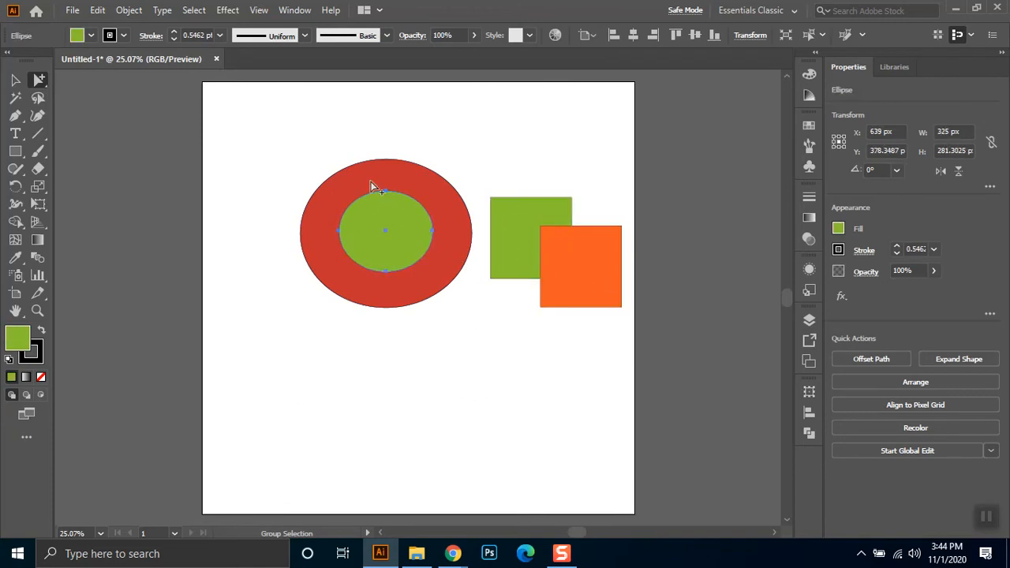
left_click(416, 198)
left_click(537, 224)
left_click(584, 266)
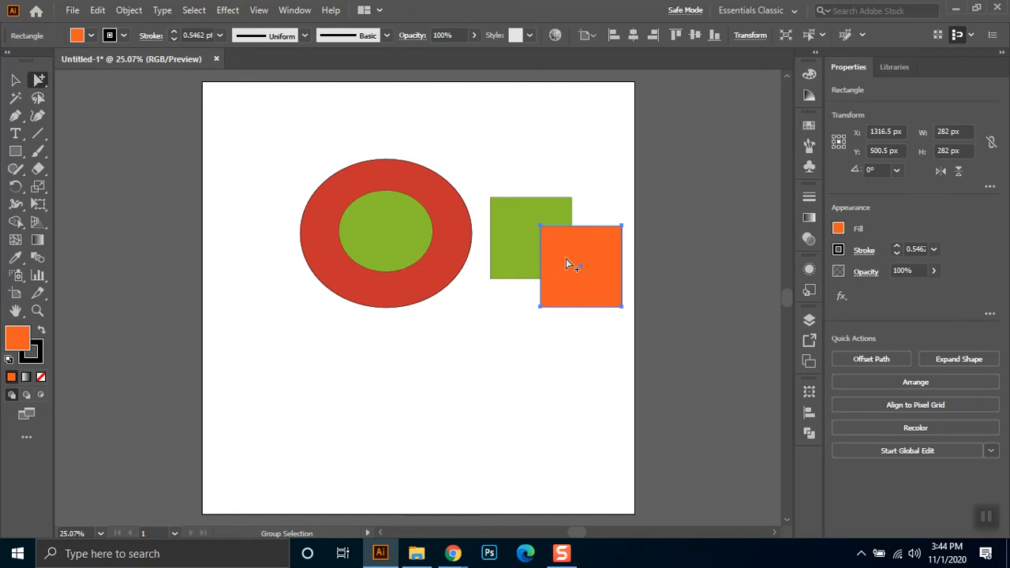
left_click(521, 246)
left_click(566, 300)
left_click(529, 239)
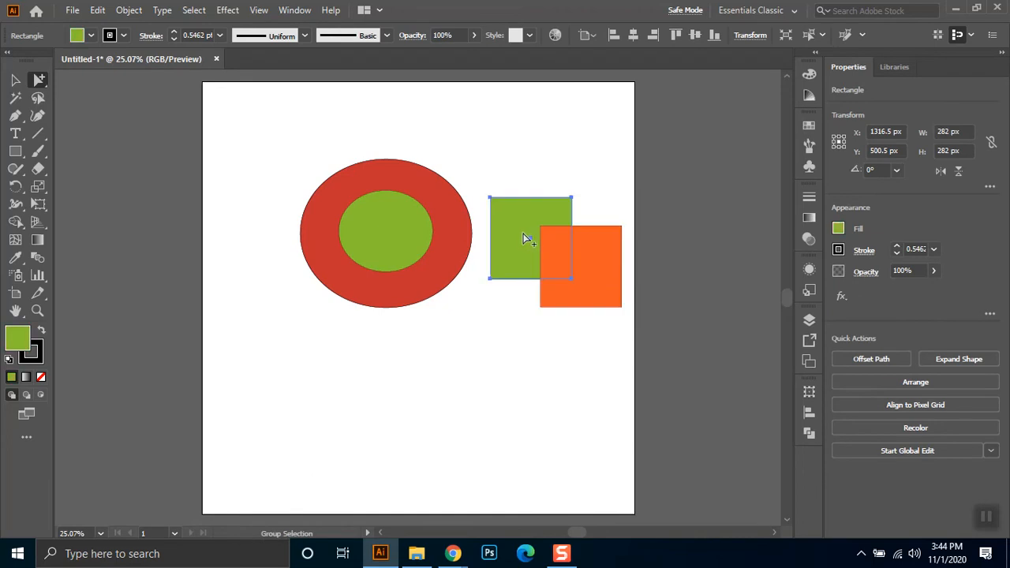
Step: Select the whole squares group with the Group Selection tool, add the ellipses group to the selection, and deselect everything
left_click(595, 271)
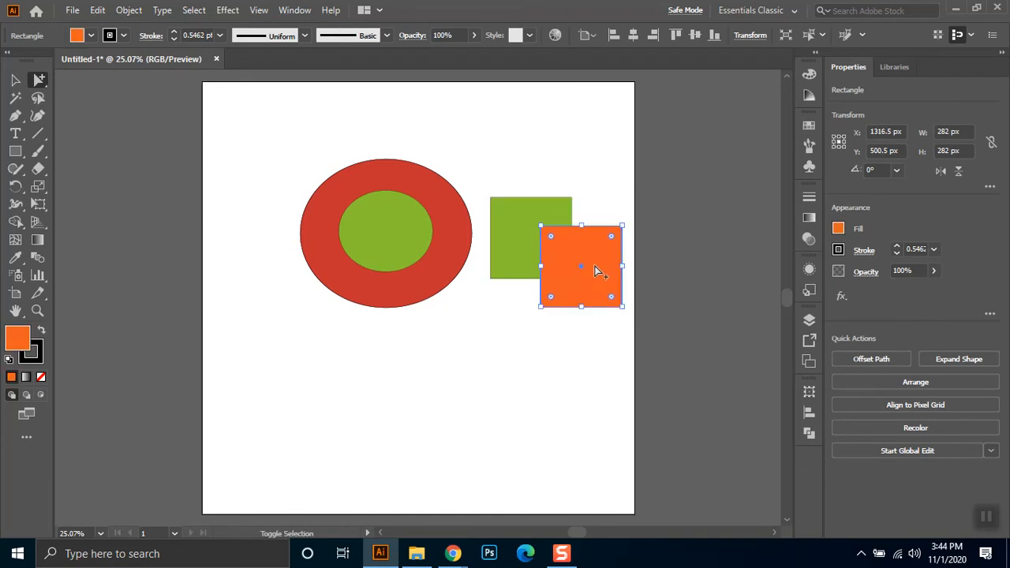
left_click(591, 270, "shift")
left_click(517, 247, "shift")
left_click(616, 267, "shift")
key("ctrl+g")
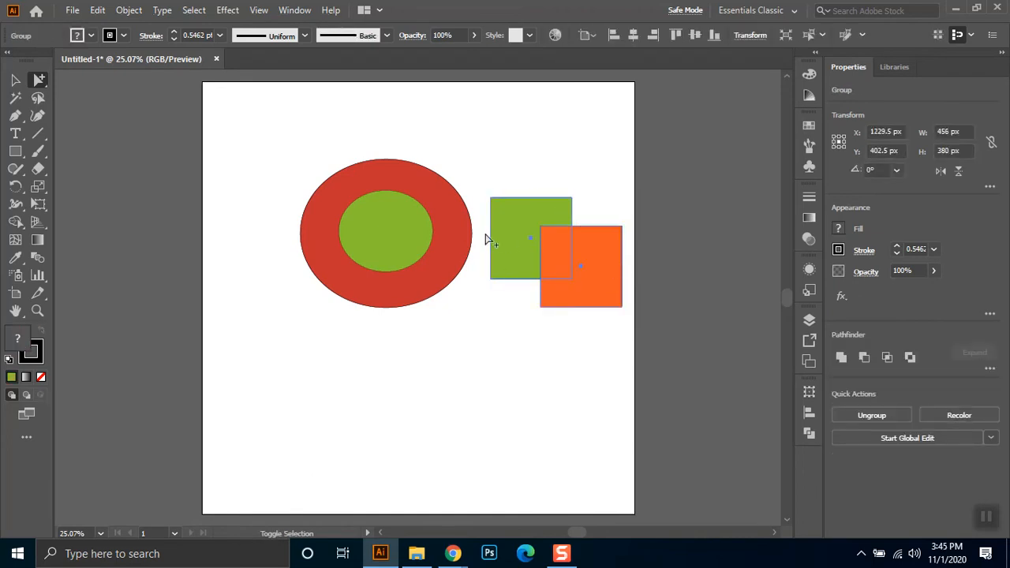
left_click(422, 272, "shift")
key("ctrl+g")
left_click(15, 80)
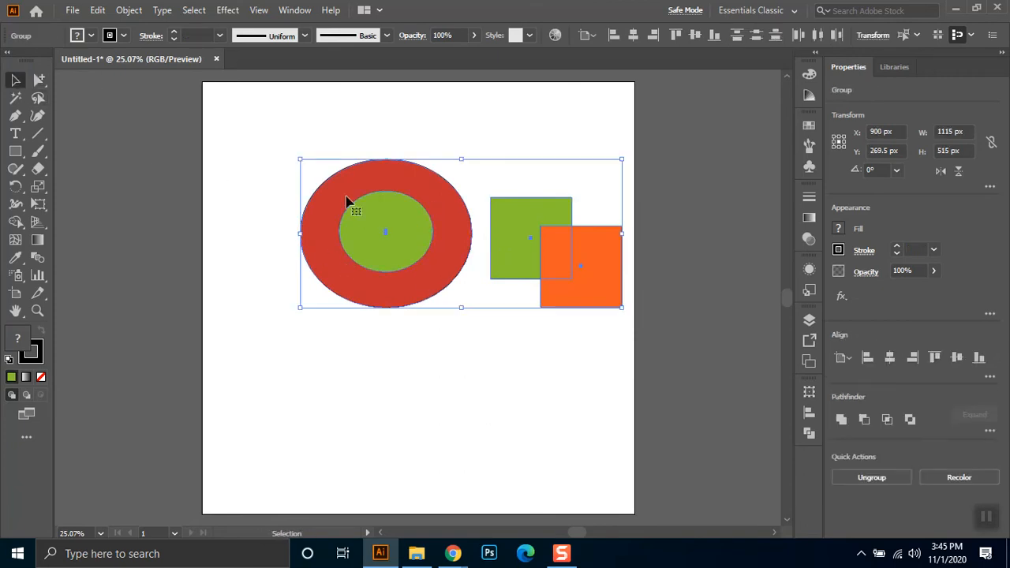
left_click(279, 186)
left_click(35, 98)
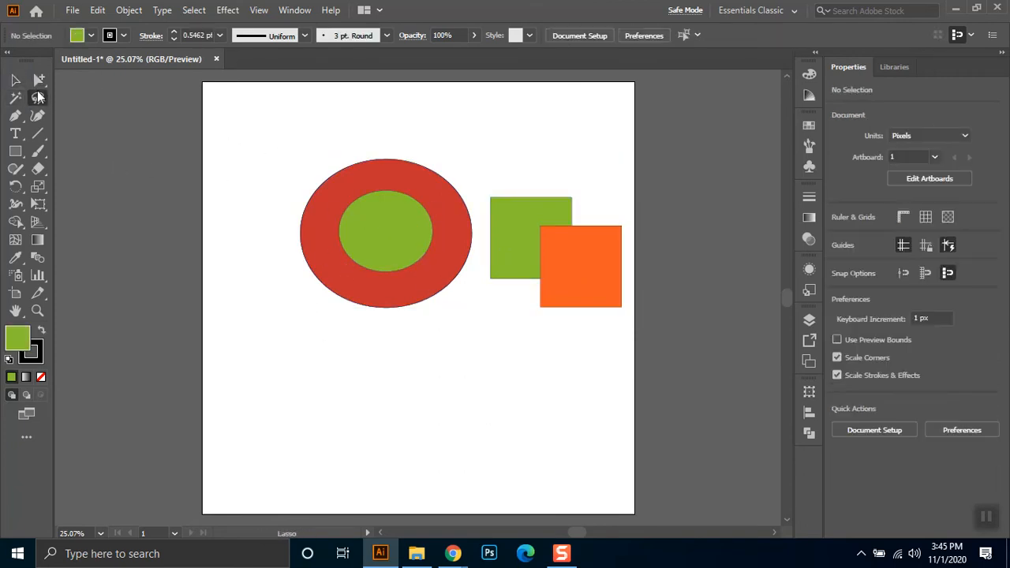
left_click(38, 81)
left_click(21, 97)
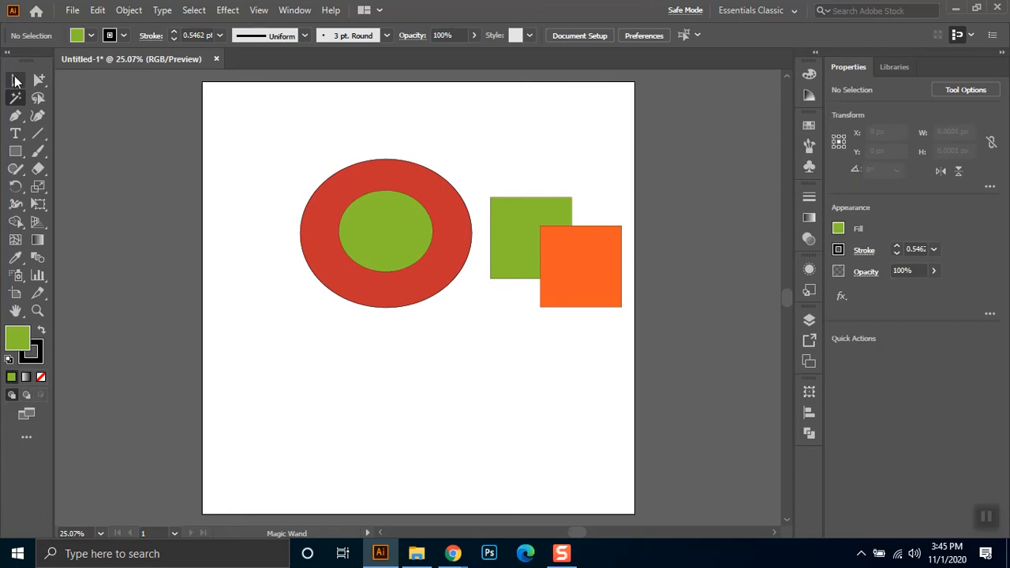
left_click(15, 80)
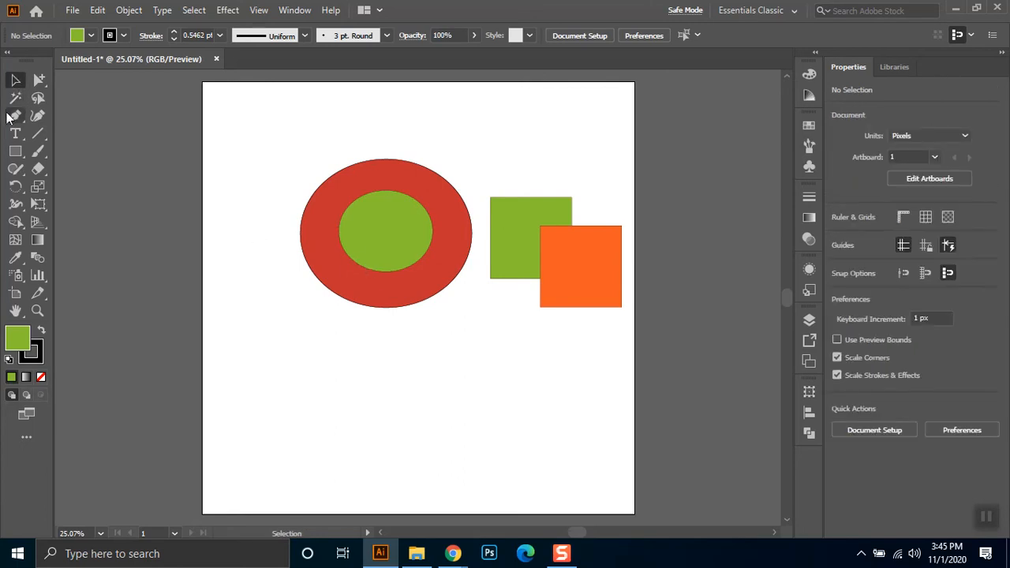
Step: Select all light green shapes at once from the inner ellipse with the Magic Wand tool, and clear the selection
left_click(15, 98)
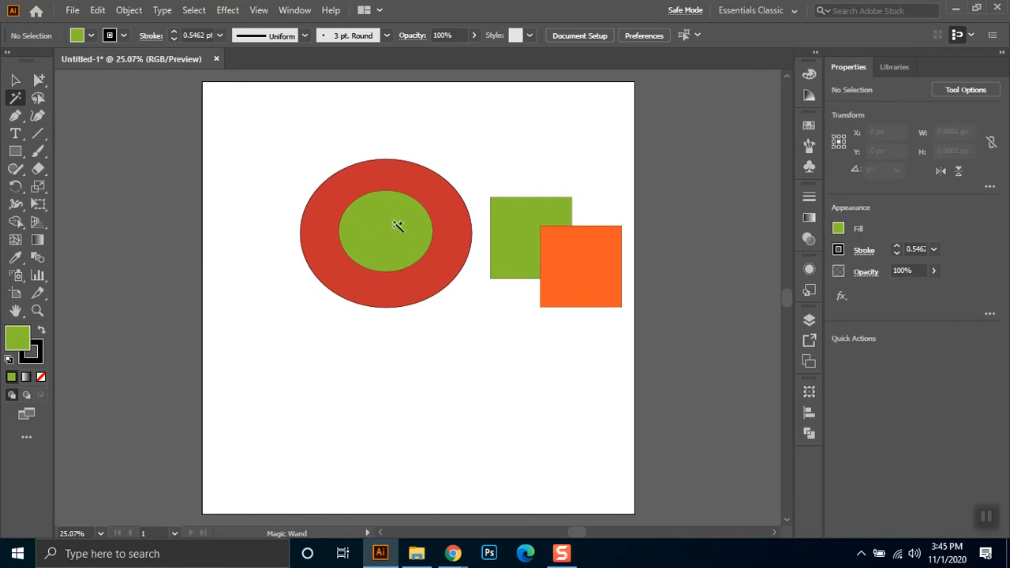
left_click(397, 226)
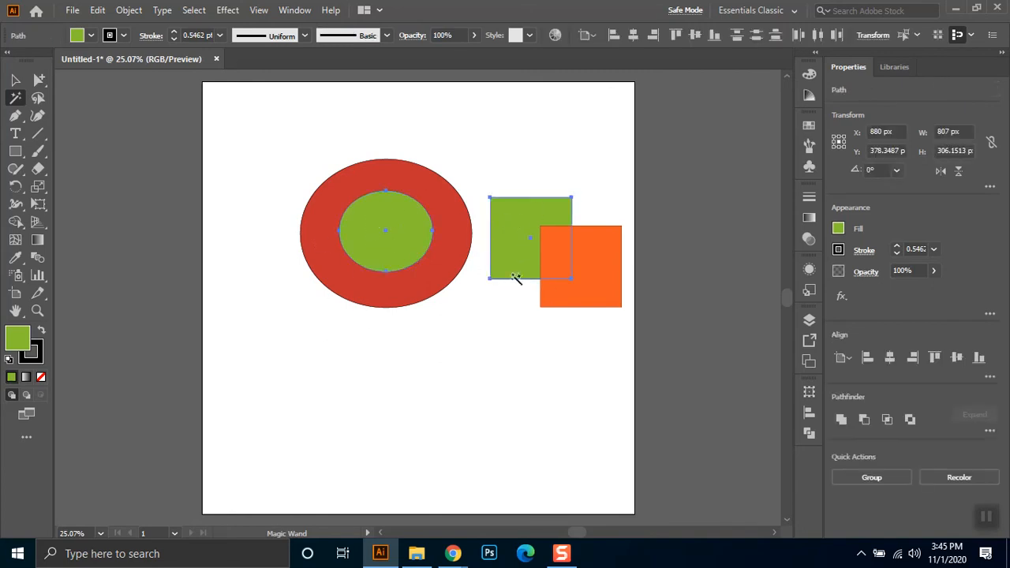
left_click(15, 79)
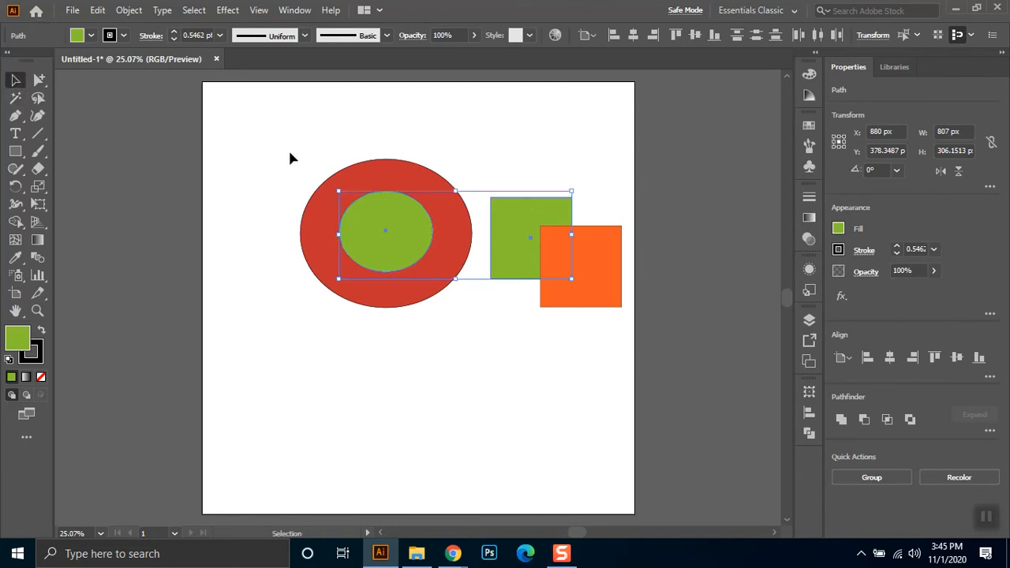
left_click(276, 286)
Step: Draw a rectangle about 520 by 344 px below the existing shapes and fill it with green 77a027
left_click(15, 98)
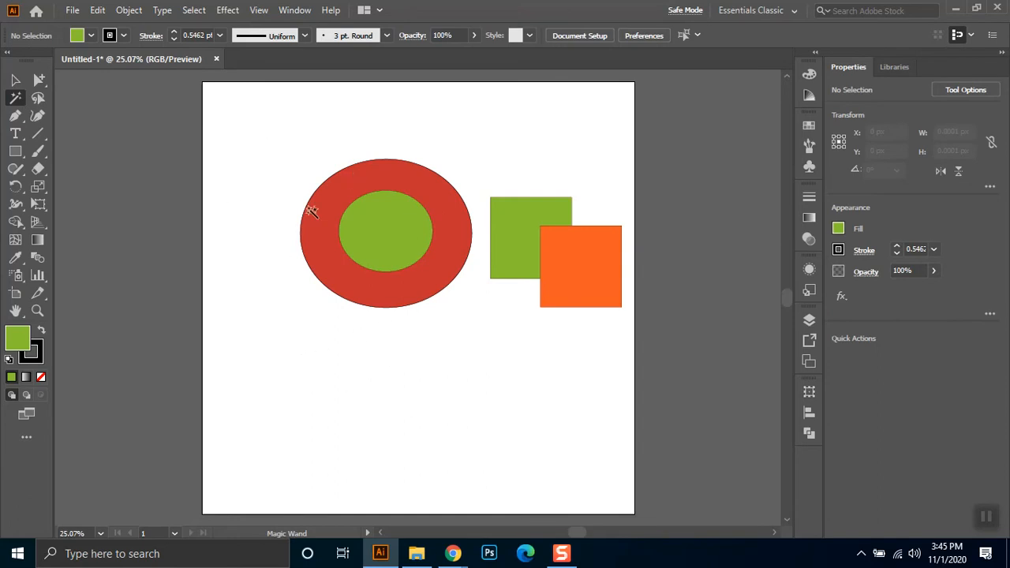
left_click(19, 152)
left_click_drag(356, 360, 507, 457)
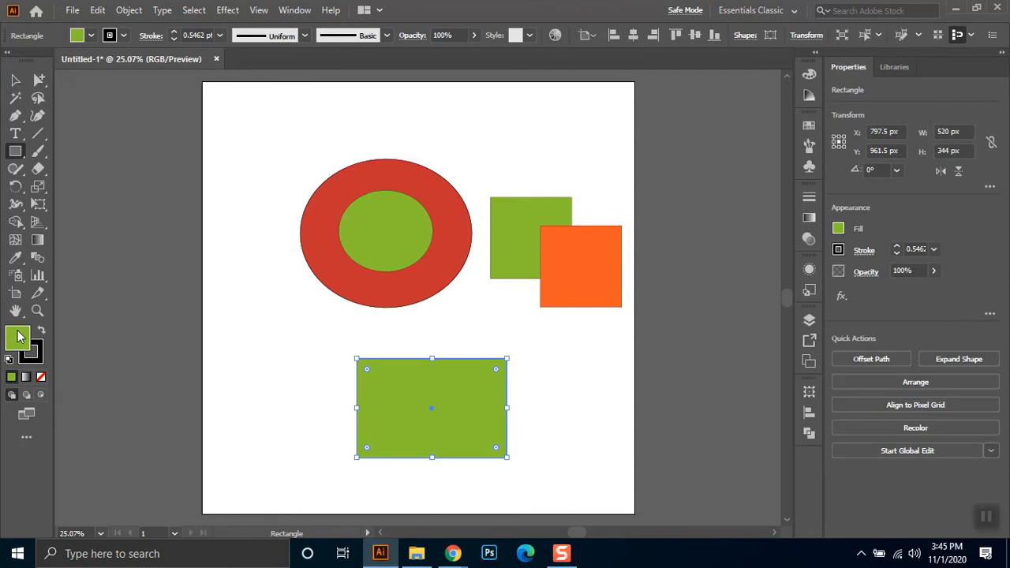
double_click(19, 337)
left_click(629, 269)
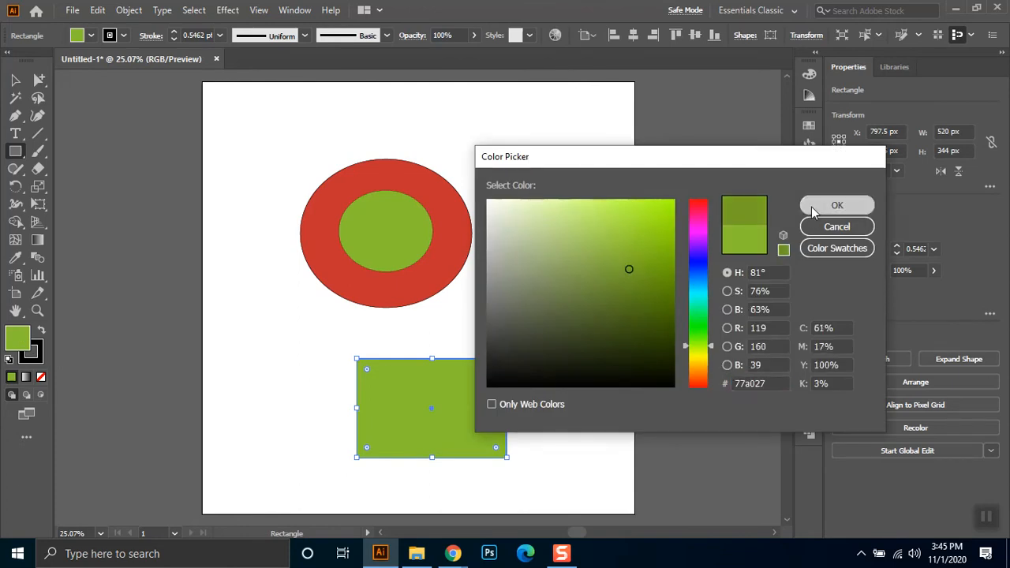
left_click(837, 205)
Step: Use the Magic Wand tool on the new rectangle to select the similarly green shapes, and deselect them
left_click(17, 101)
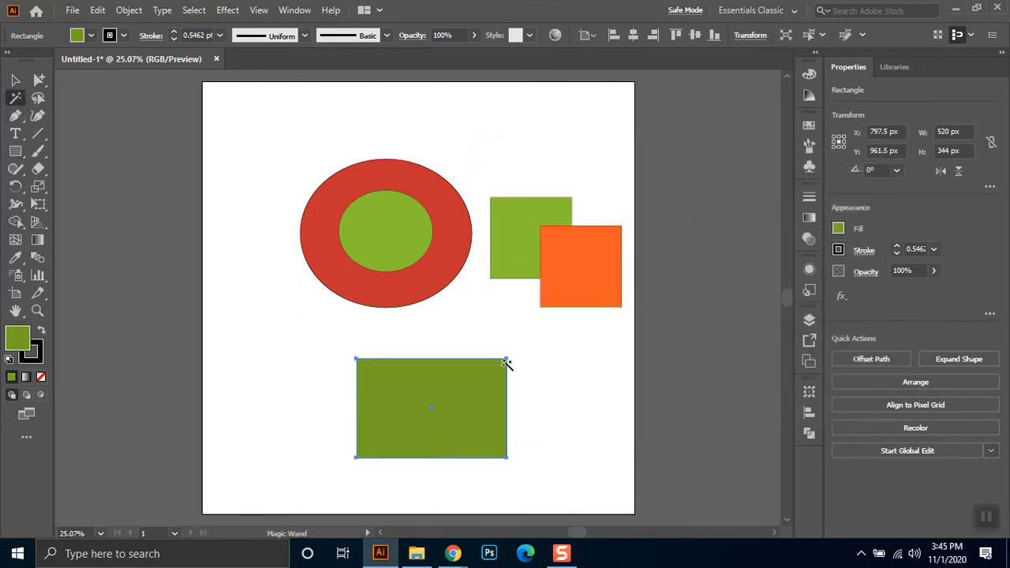
left_click(470, 408)
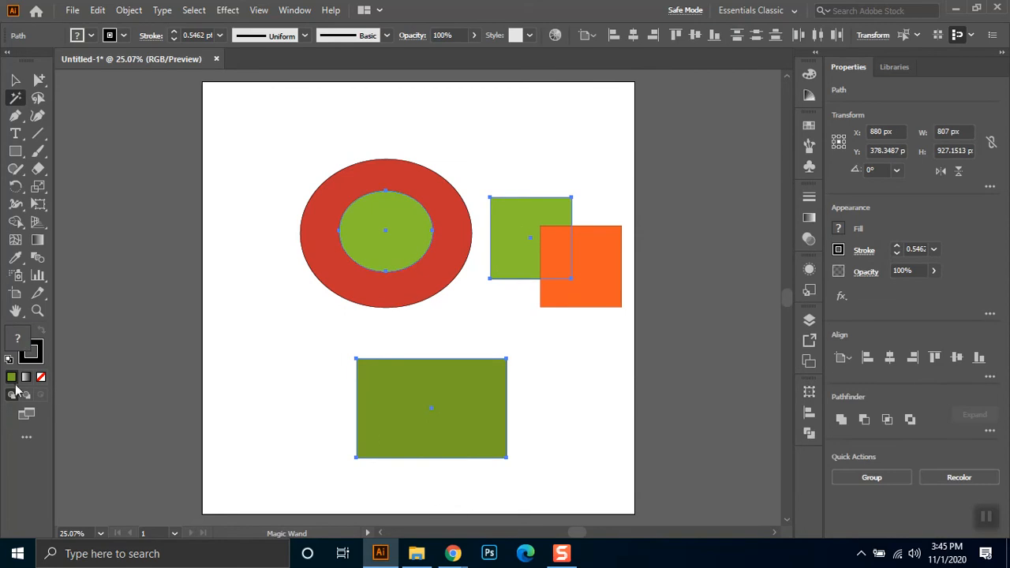
left_click(16, 80)
left_click(271, 261)
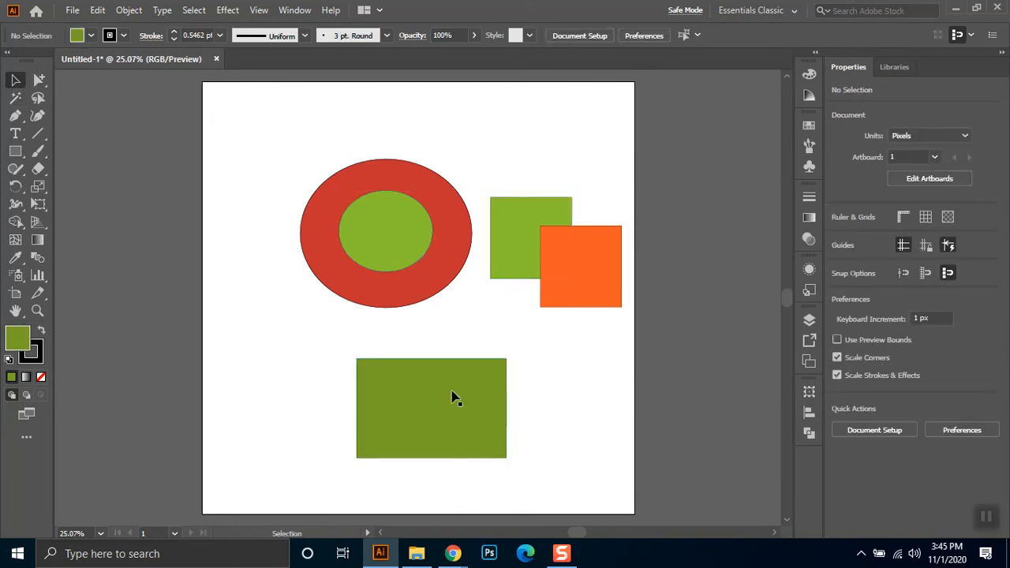
Step: Change the large rectangle's fill to the darker green 5c771b
left_click(451, 399)
double_click(18, 340)
type("5c771b")
left_click(813, 208)
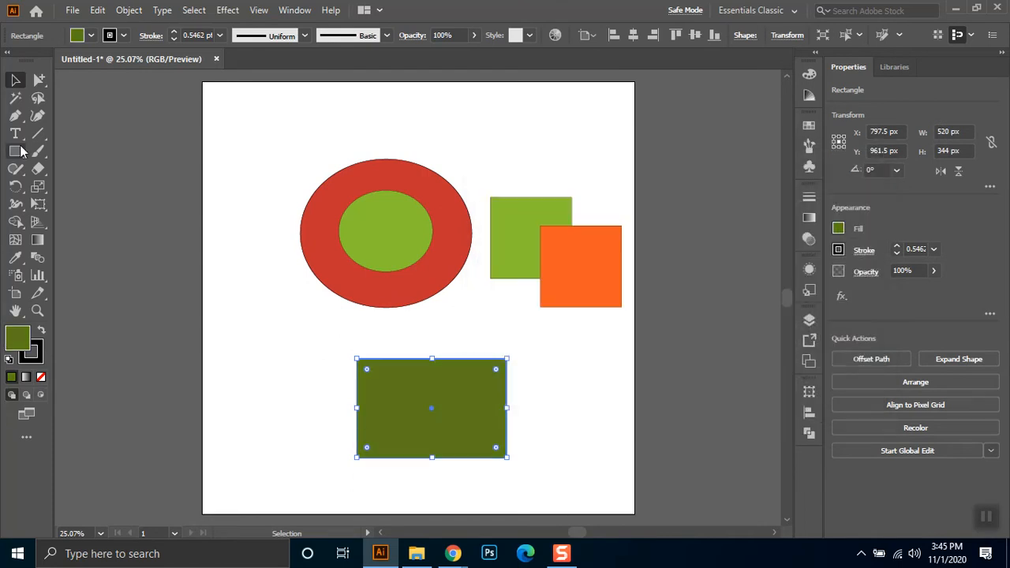
Step: Test the Magic Wand tool on the dark green rectangle to select all matching greens, and clear the selection
left_click(15, 98)
left_click(419, 414)
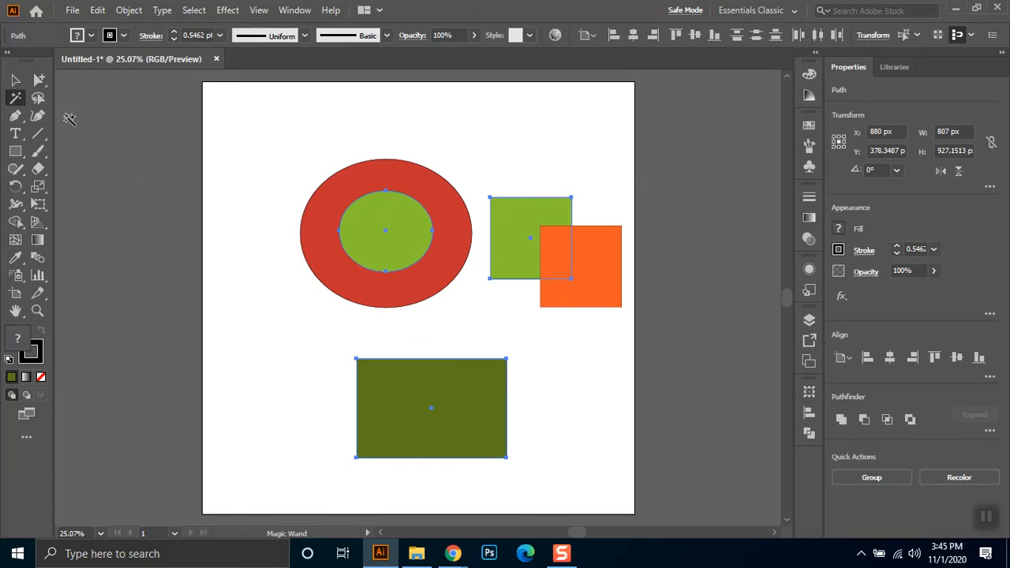
left_click(118, 80)
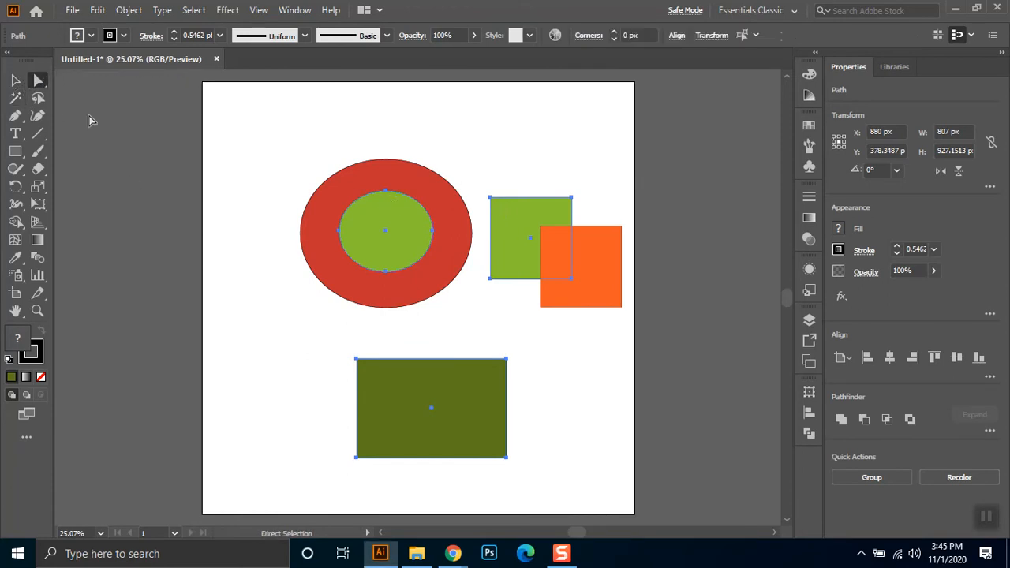
left_click(286, 309)
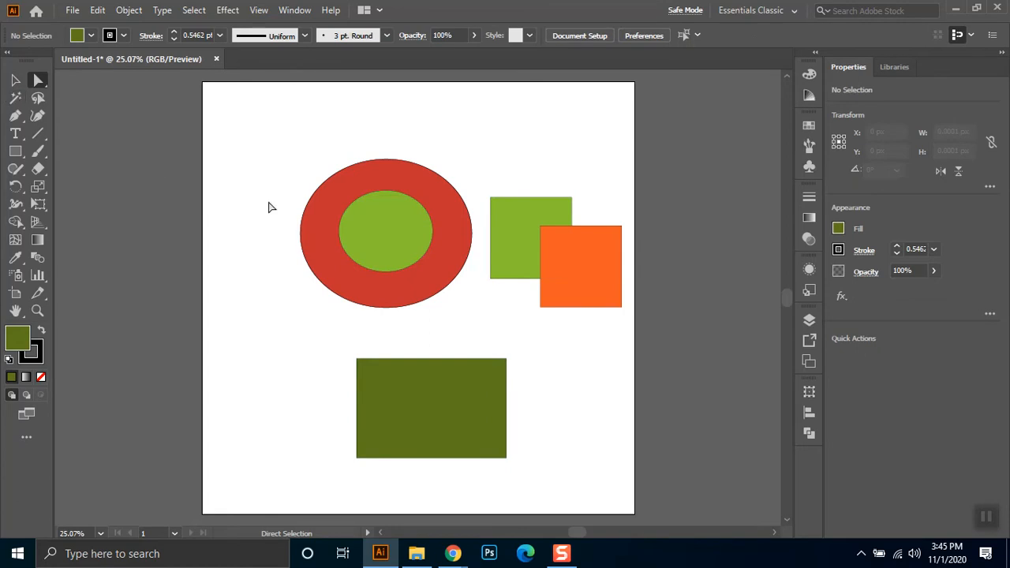
Step: With the Magic Wand tool, select the green shapes from the inner ellipse, and the orange square with the red ellipse, then deselect
left_click(17, 99)
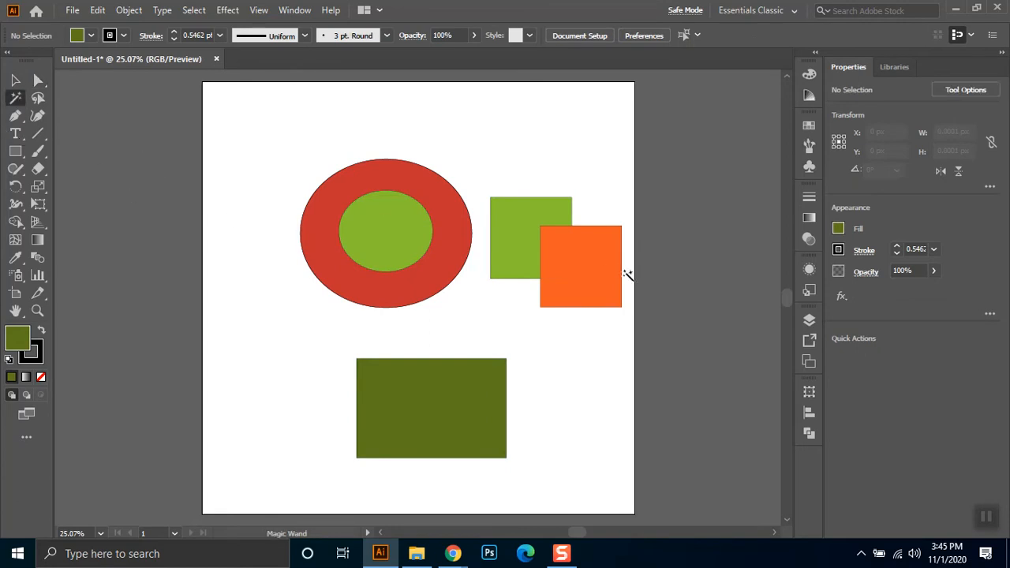
left_click(371, 224)
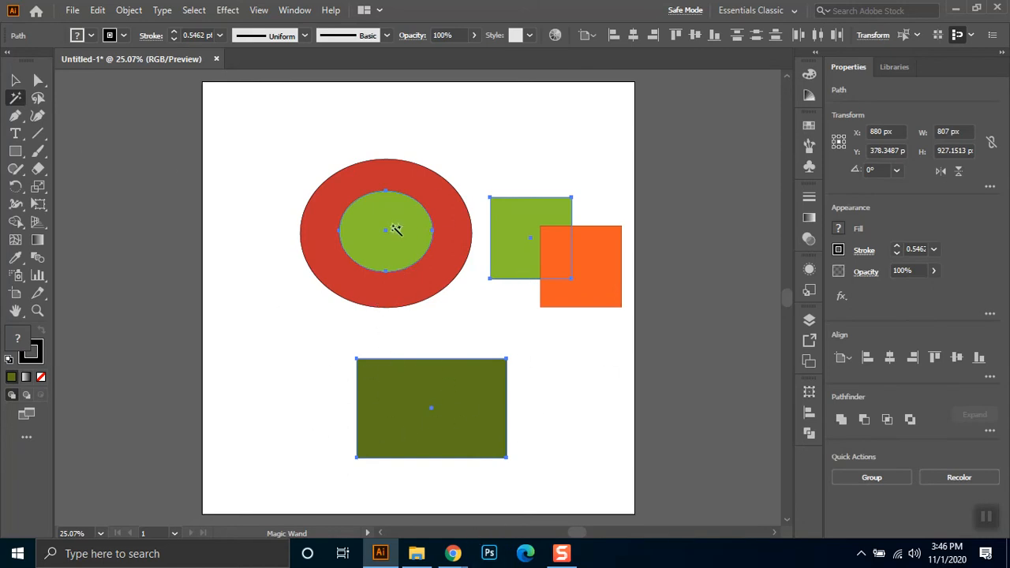
left_click(603, 272)
left_click(410, 200, "shift")
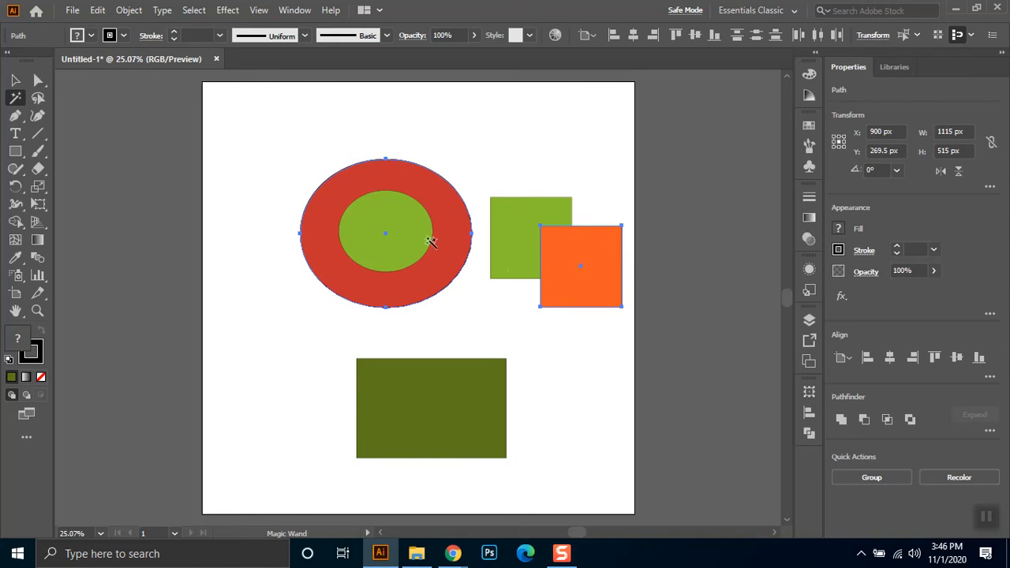
left_click(38, 80)
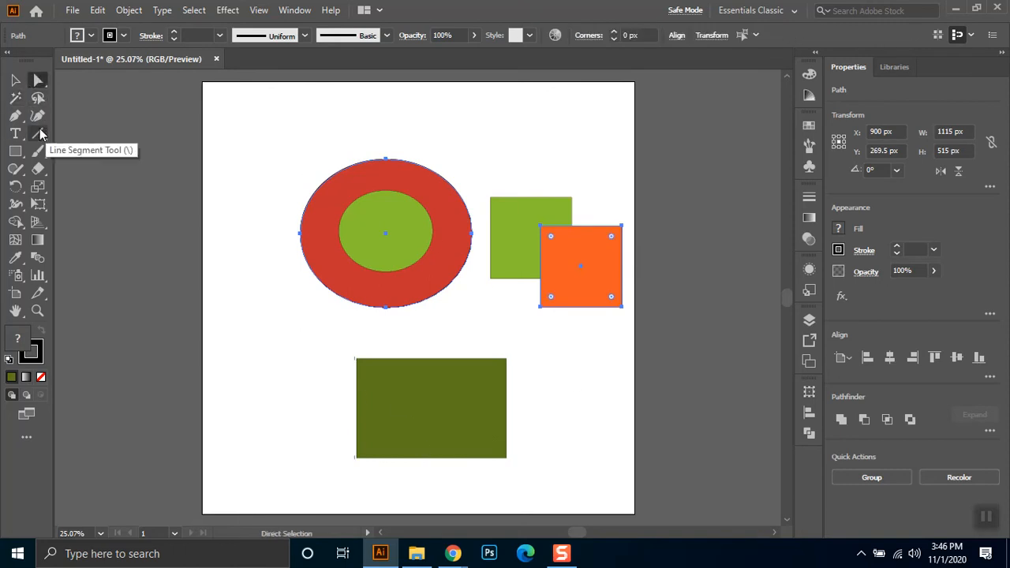
left_click(244, 199)
Step: Marquee-select the red ellipse's left anchor, and its bottom anchor together with the rectangle's upper-left corner, using the Direct Selection tool
left_click(35, 98)
left_click(38, 79)
mouse_move(278, 183)
left_mouse_down()
mouse_move(339, 318)
mouse_move(309, 294)
left_mouse_up()
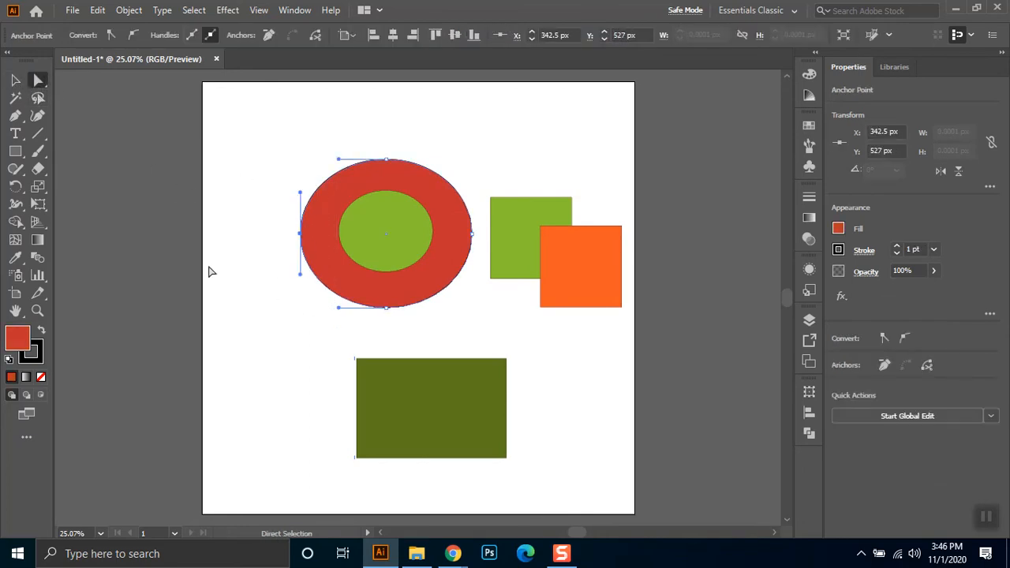
left_click_drag(315, 413, 398, 326)
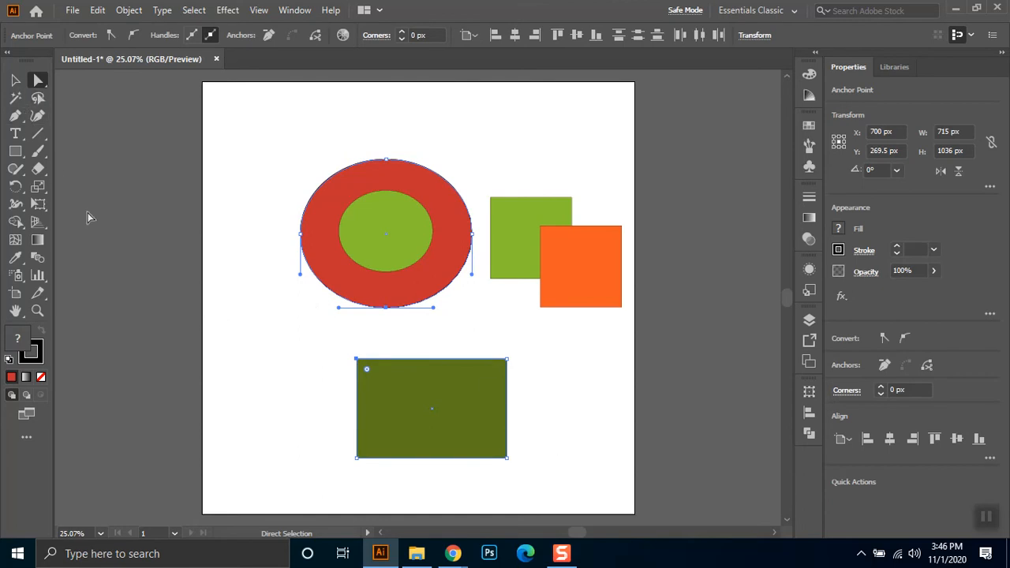
Step: Lasso the lower-left corner anchors of both squares and the rectangle's upper-right corner anchor, and clear the selection
left_click(38, 100)
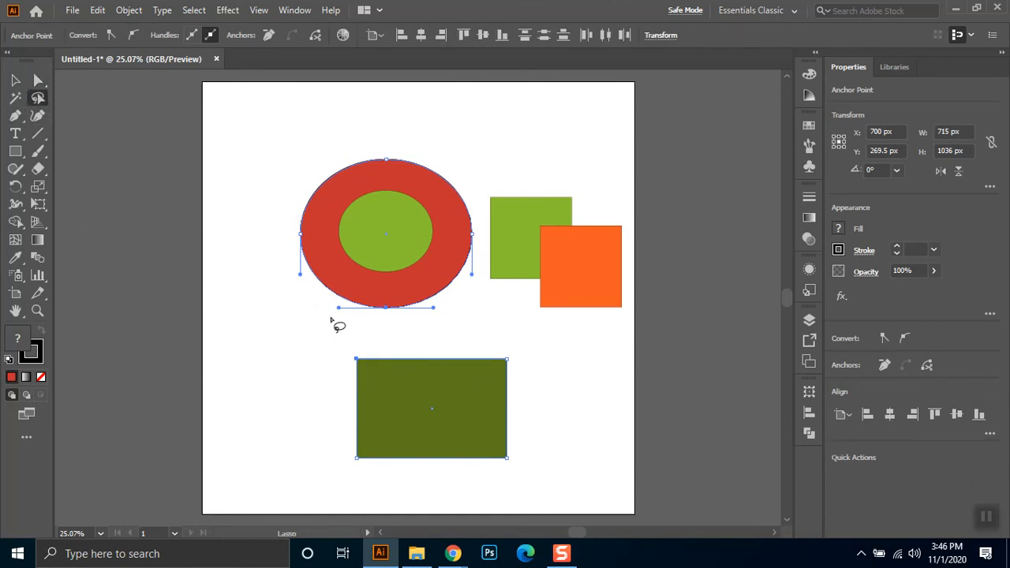
mouse_move(503, 319)
left_mouse_down()
mouse_move(474, 347)
mouse_move(502, 373)
mouse_move(506, 411)
mouse_move(542, 358)
mouse_move(533, 333)
mouse_move(567, 329)
mouse_move(539, 299)
mouse_move(513, 300)
mouse_move(494, 273)
left_mouse_up()
left_click_drag(509, 321, 507, 324)
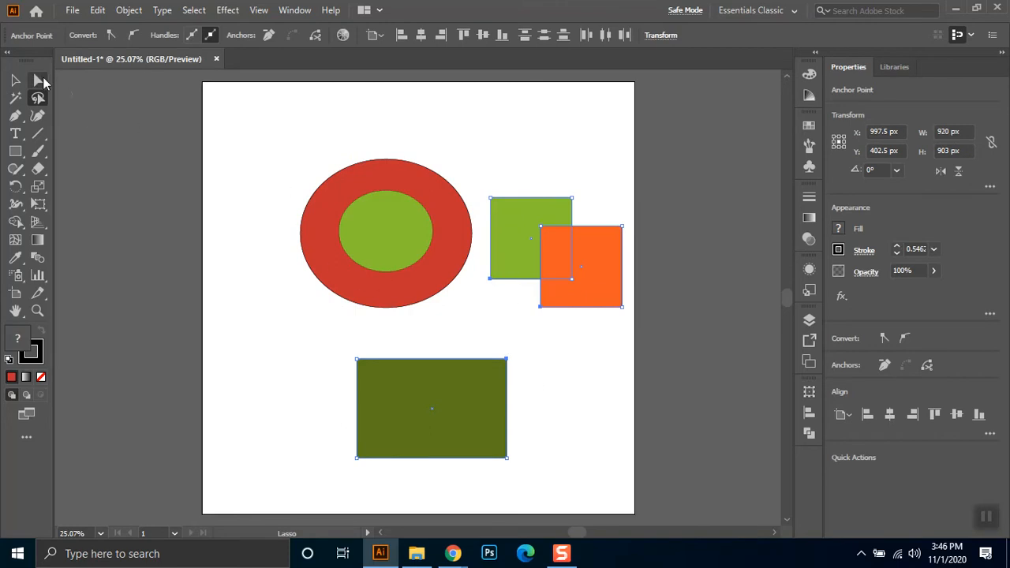
left_click(38, 80)
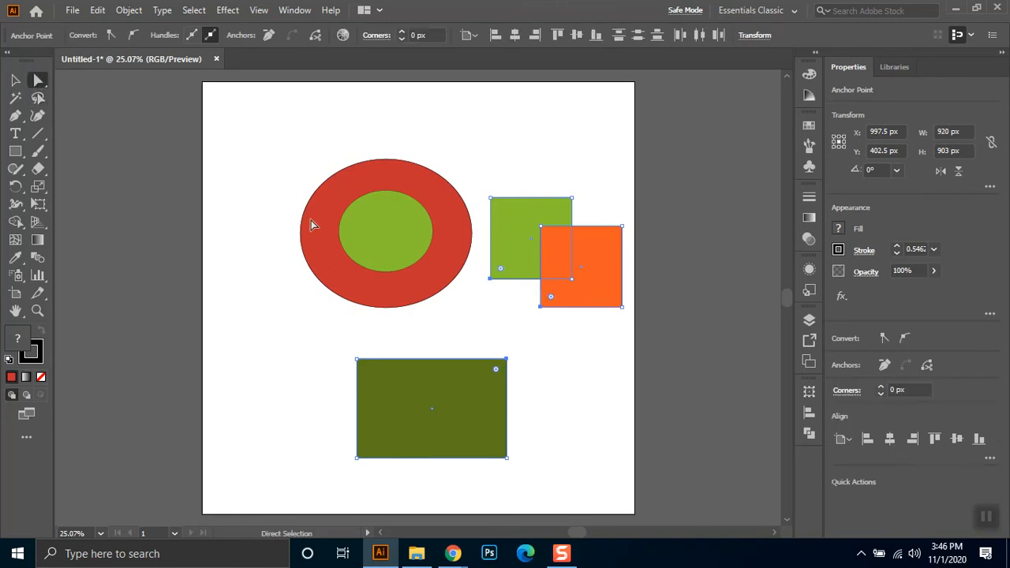
left_click(552, 364)
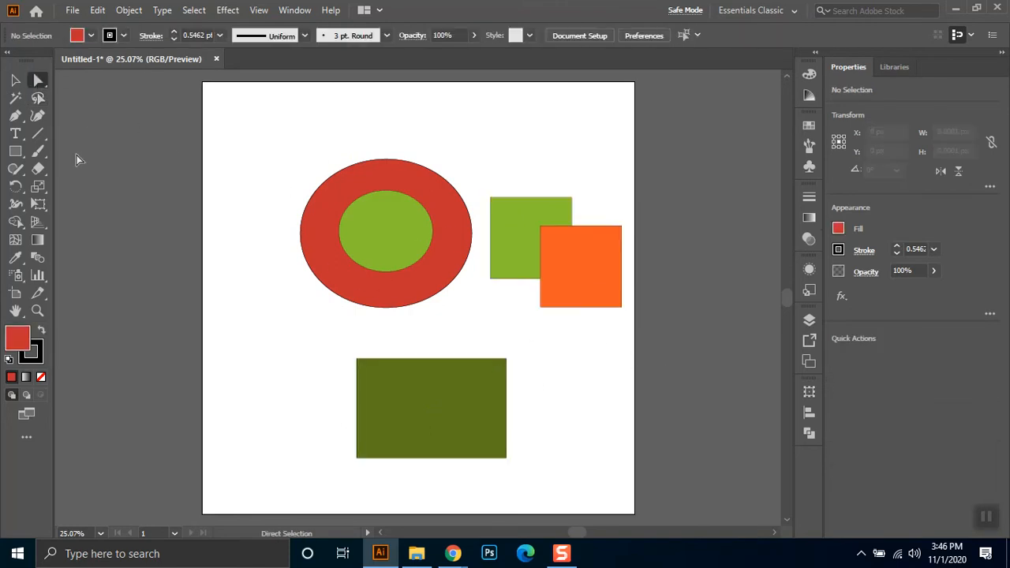
Step: With Direct Selection, move the squares' lower-left corners, the rectangle's upper-right corner and the red ellipse's bottom anchor together slightly right, and deselect
left_click_drag(533, 332, 489, 378)
left_click_drag(526, 330, 564, 299)
left_click_drag(493, 308, 480, 261)
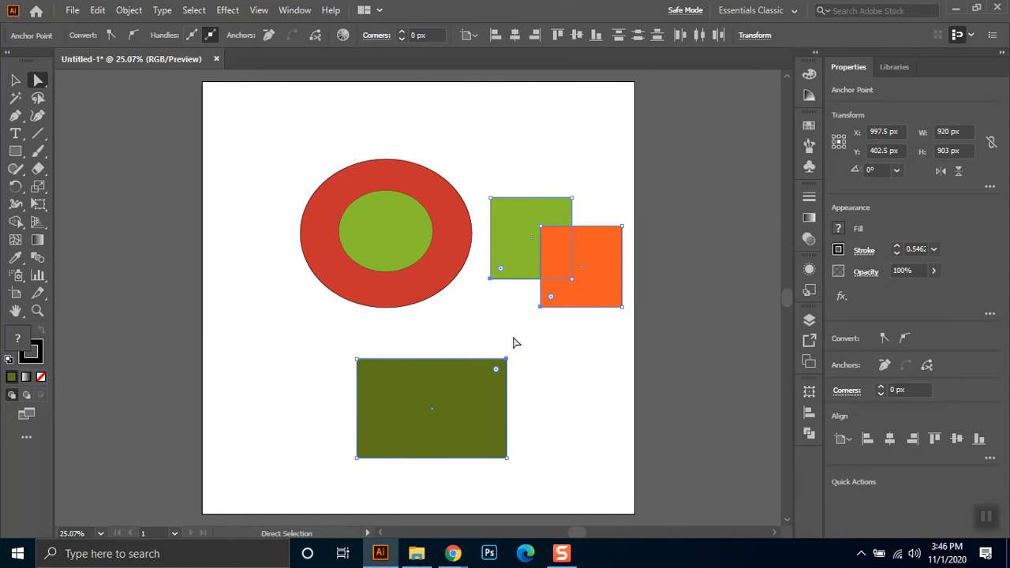
left_click_drag(365, 328, 423, 299)
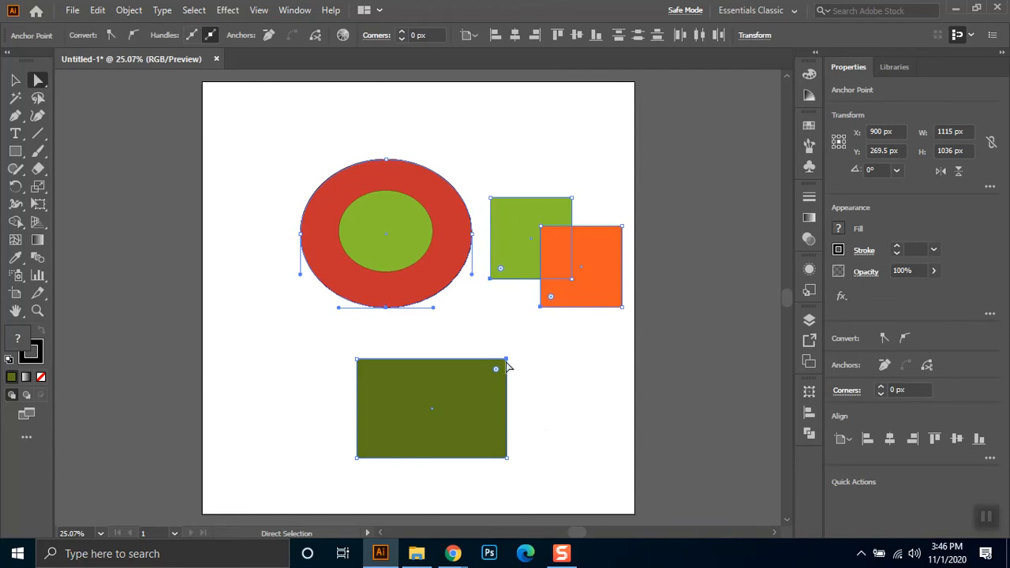
left_click_drag(506, 364, 541, 362)
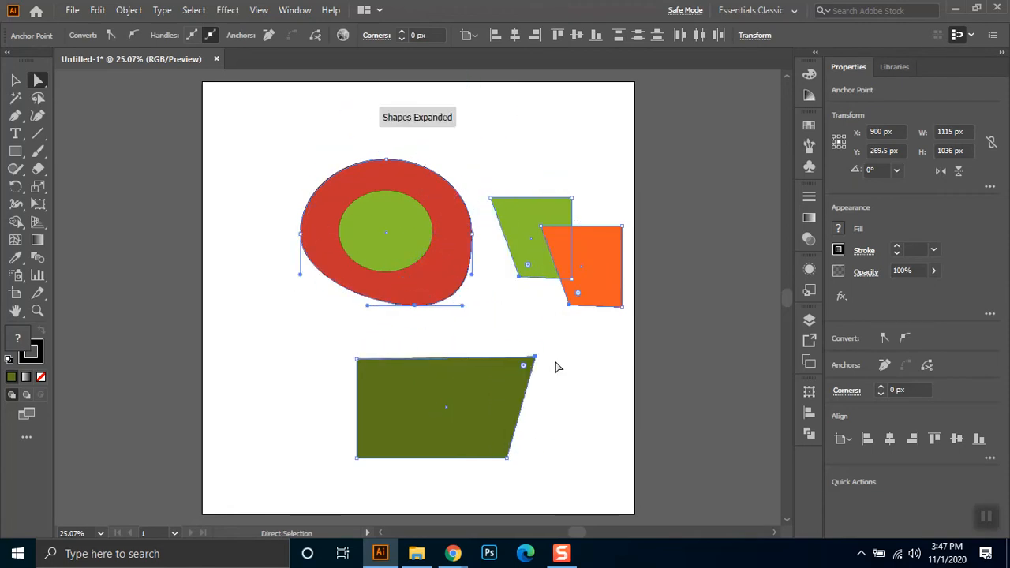
left_click(564, 383)
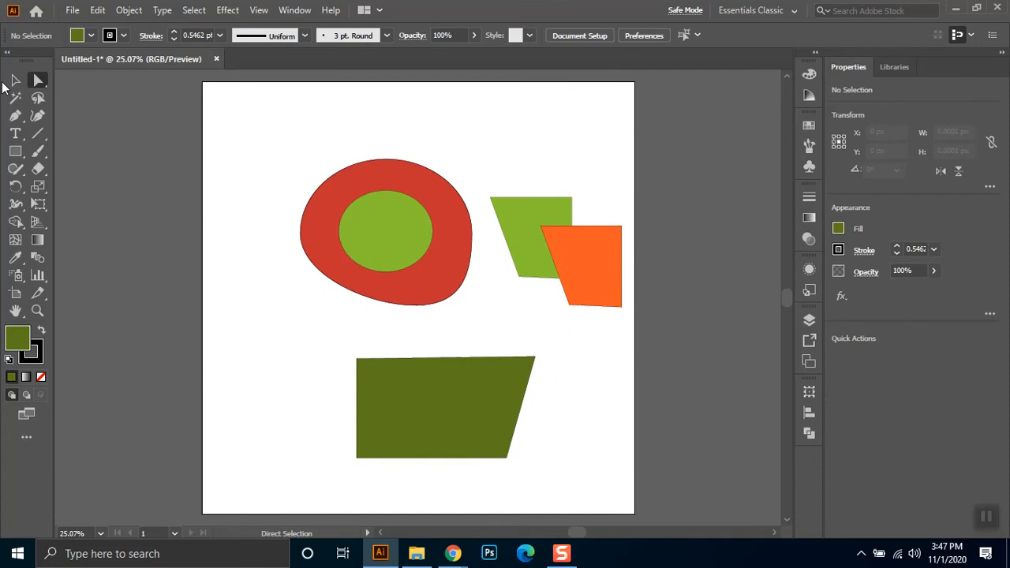
Step: Delete all the shapes on the artboard and activate the Pen tool
left_click(23, 118)
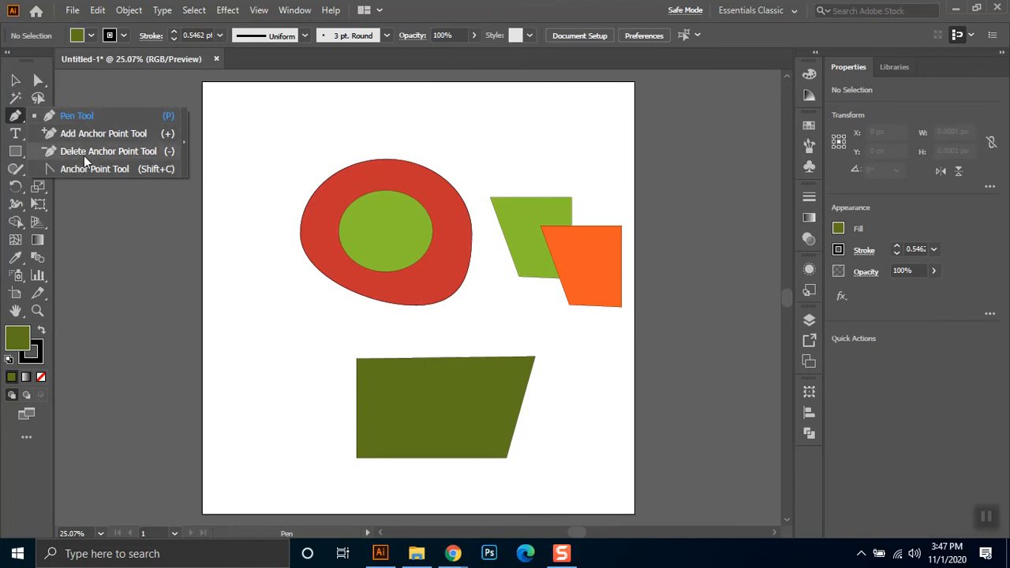
left_click(452, 7)
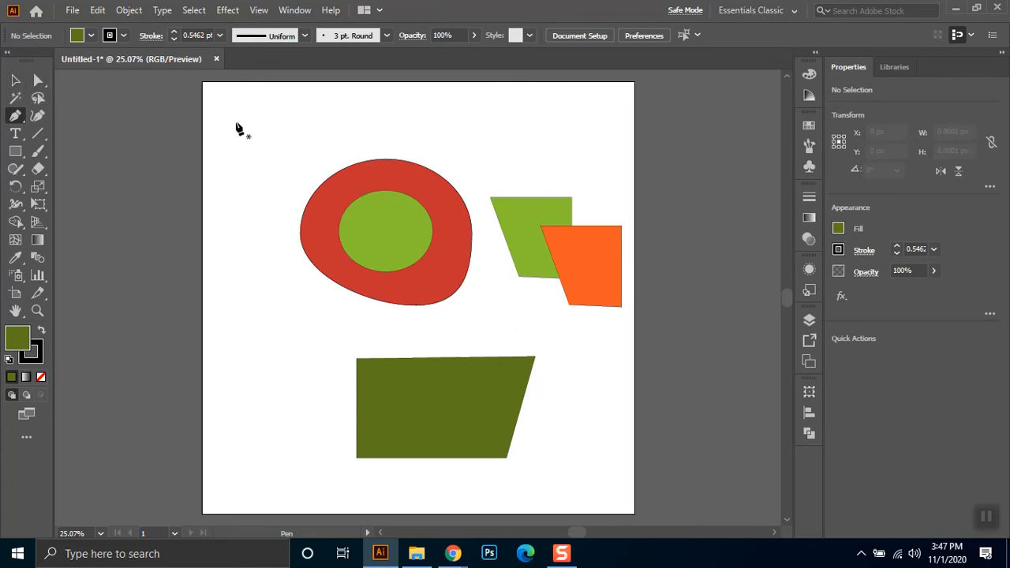
left_click(17, 82)
left_click_drag(269, 134, 687, 480)
key("Delete")
key("p")
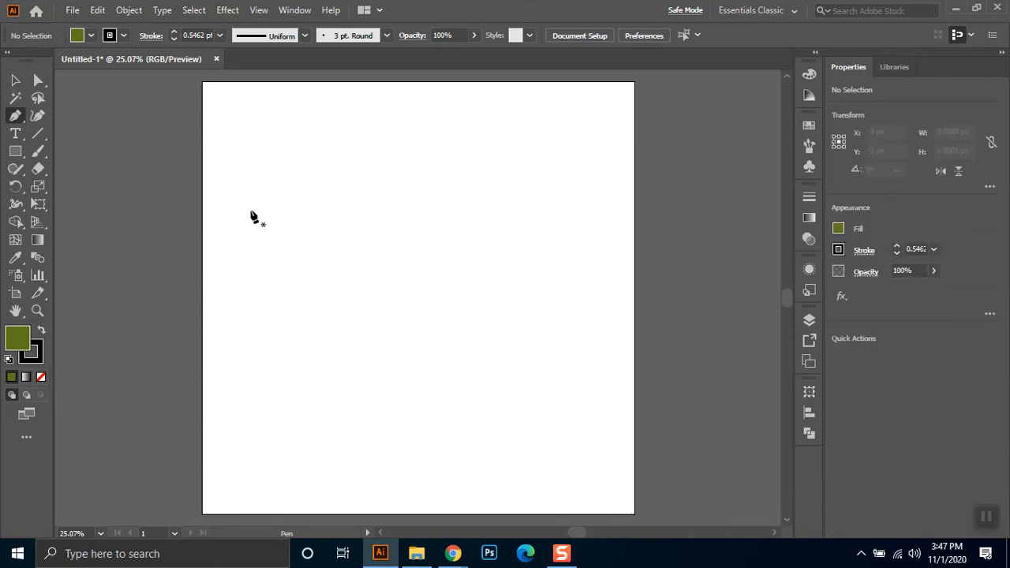
Step: Draw a nearly horizontal straight line across the artboard's upper part and an open S-shaped curve just below it with the Pen tool
left_click(250, 210)
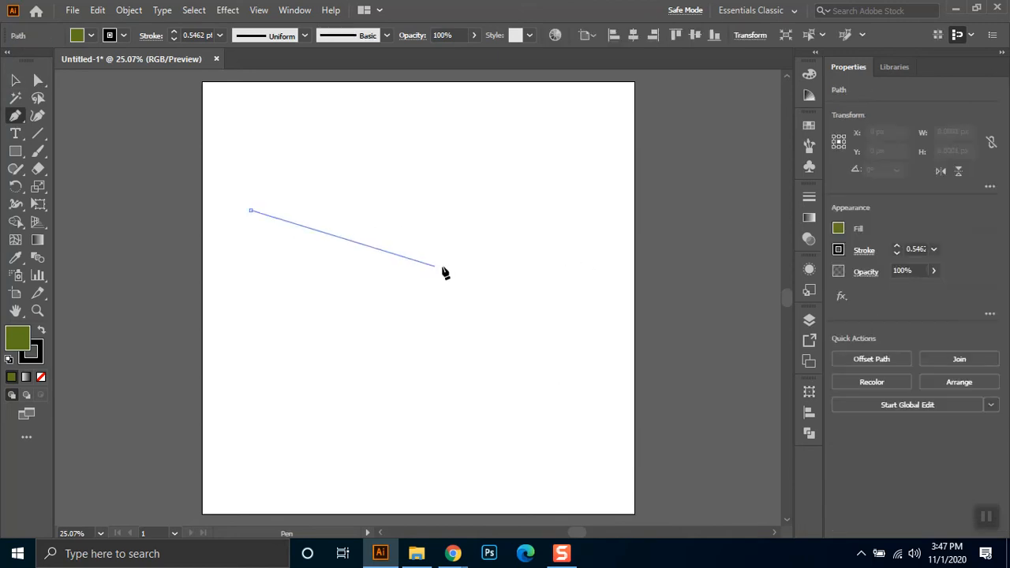
left_click(527, 214)
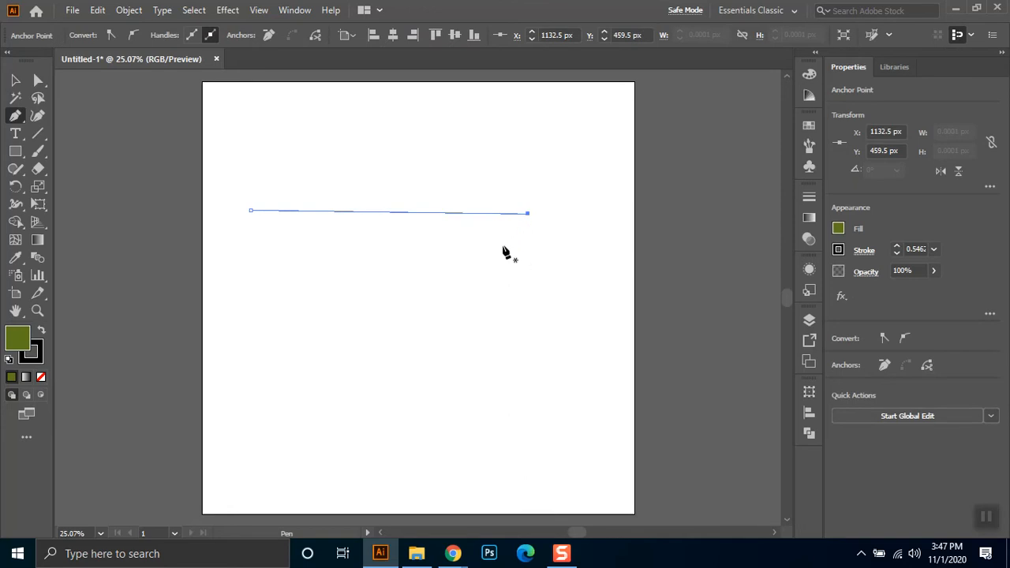
left_click(251, 250)
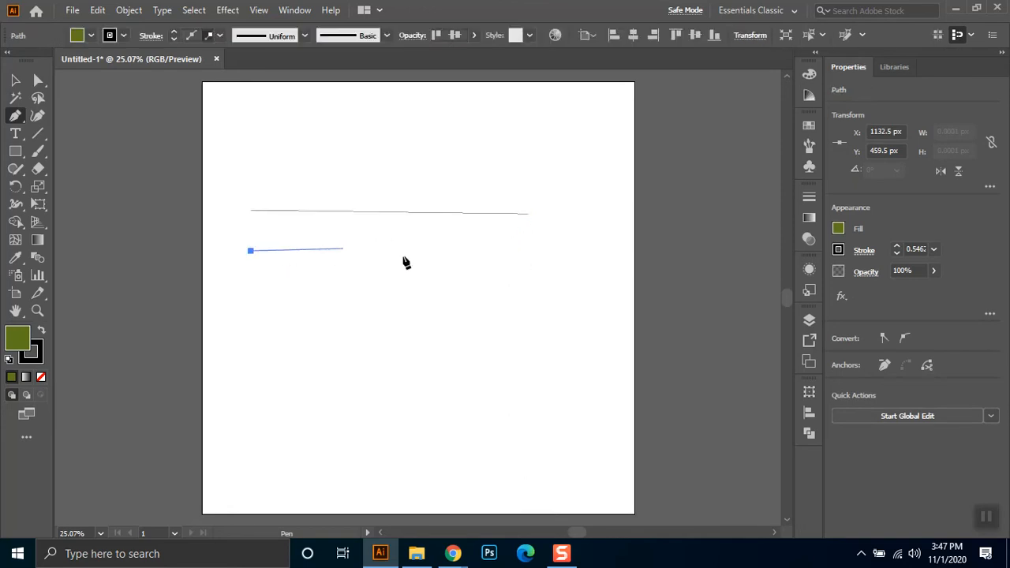
left_click_drag(396, 251, 514, 304)
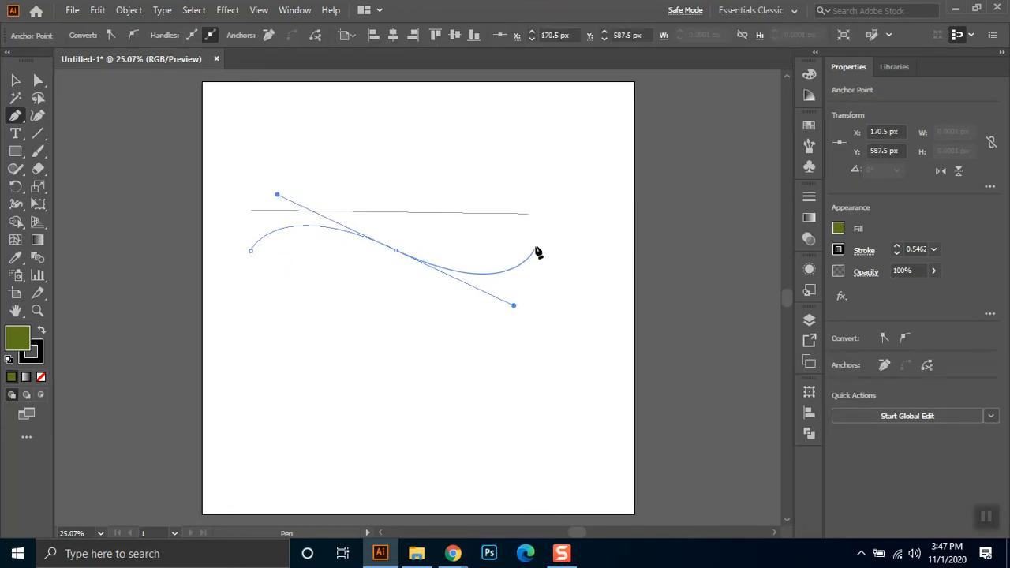
left_click_drag(534, 235, 322, 359)
key("Escape")
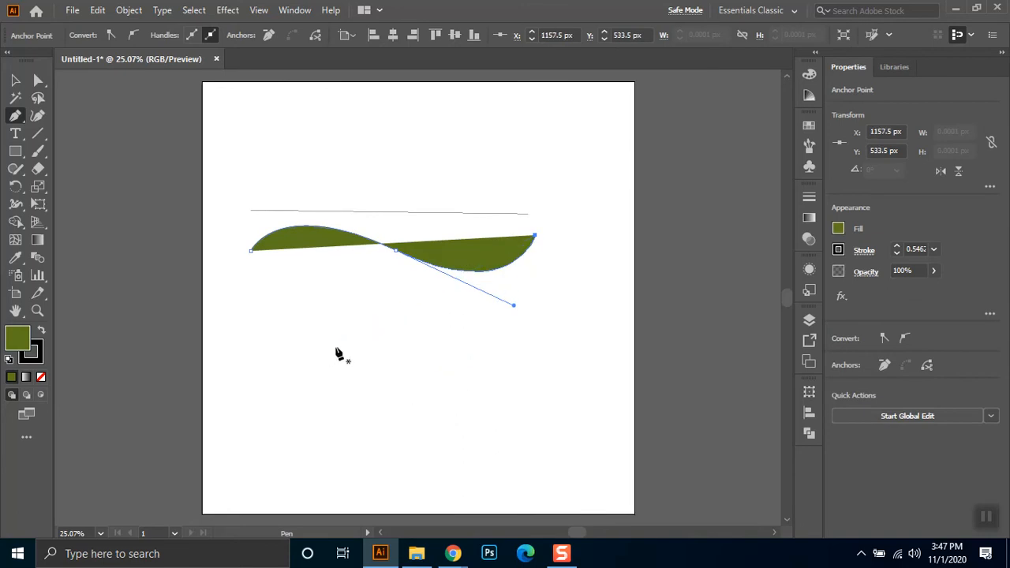
Step: Set the S-curve's fill to None with a black stroke, and deselect it
left_click(41, 330)
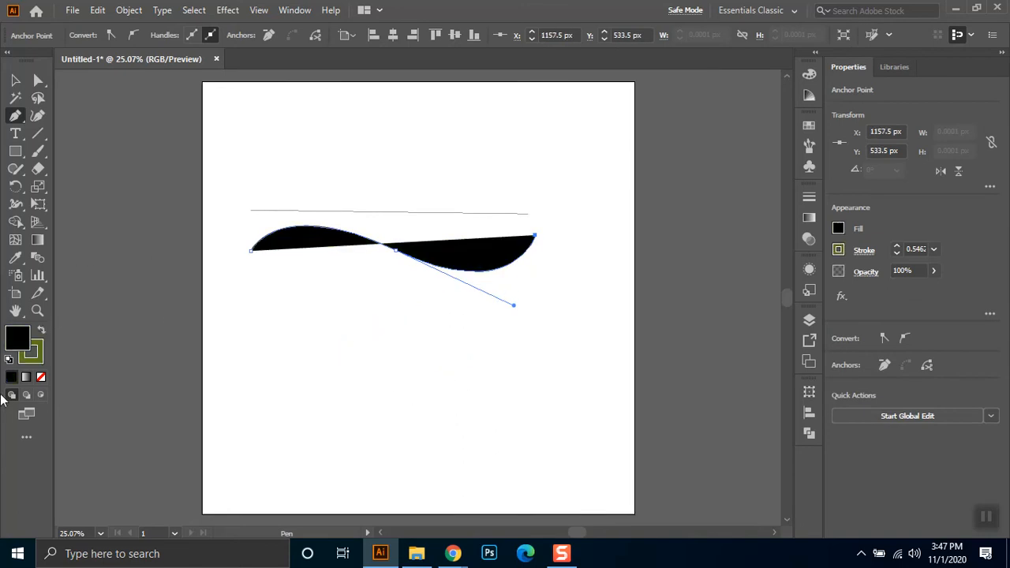
key("shift+x")
left_click(41, 377)
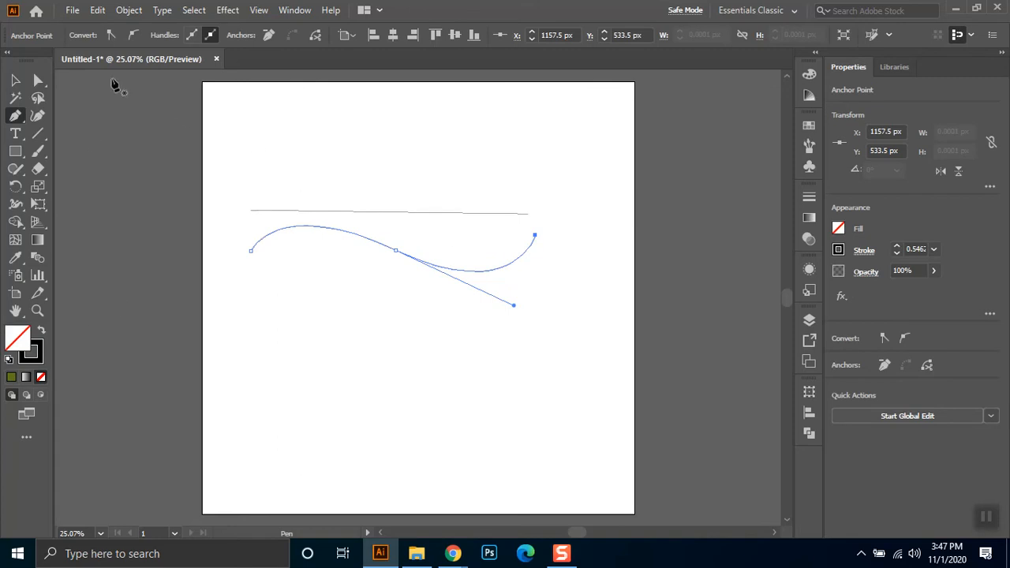
left_click(16, 80)
left_click(472, 350)
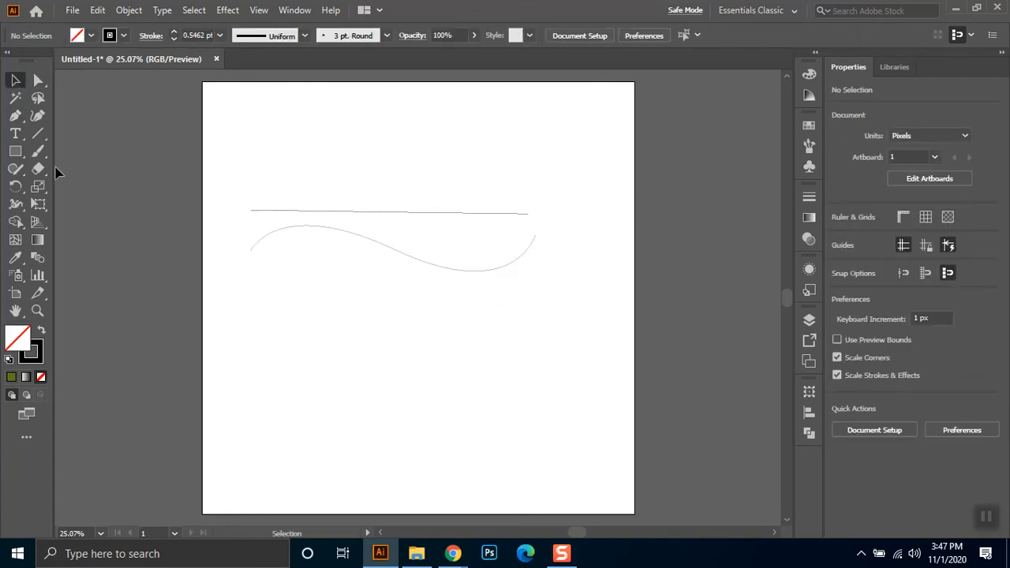
Step: Draw a second open S-shaped curve below the first one with the Pen tool
left_click(15, 115)
left_click(263, 329)
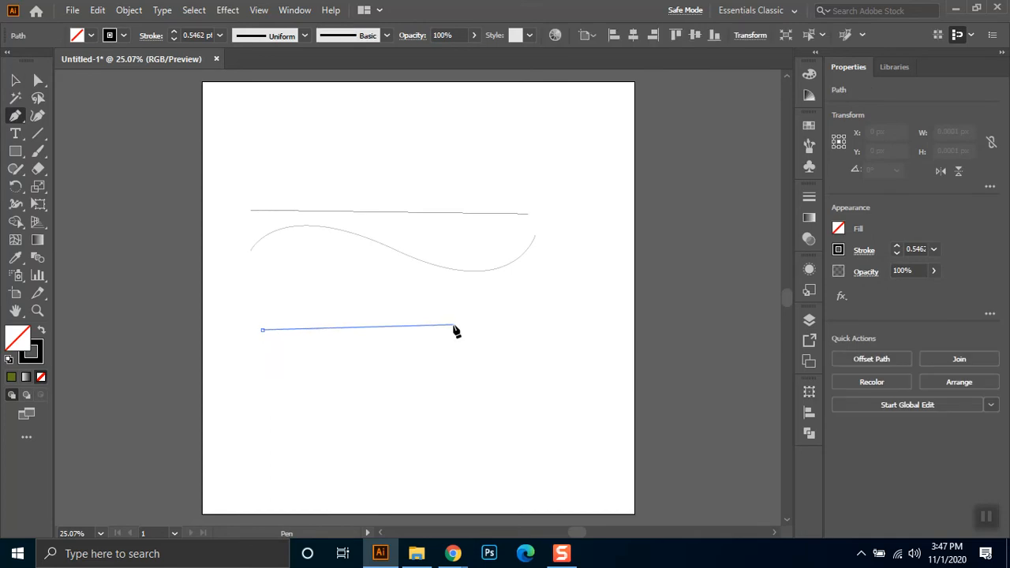
left_click_drag(407, 329, 490, 385)
left_click_drag(549, 310, 345, 339)
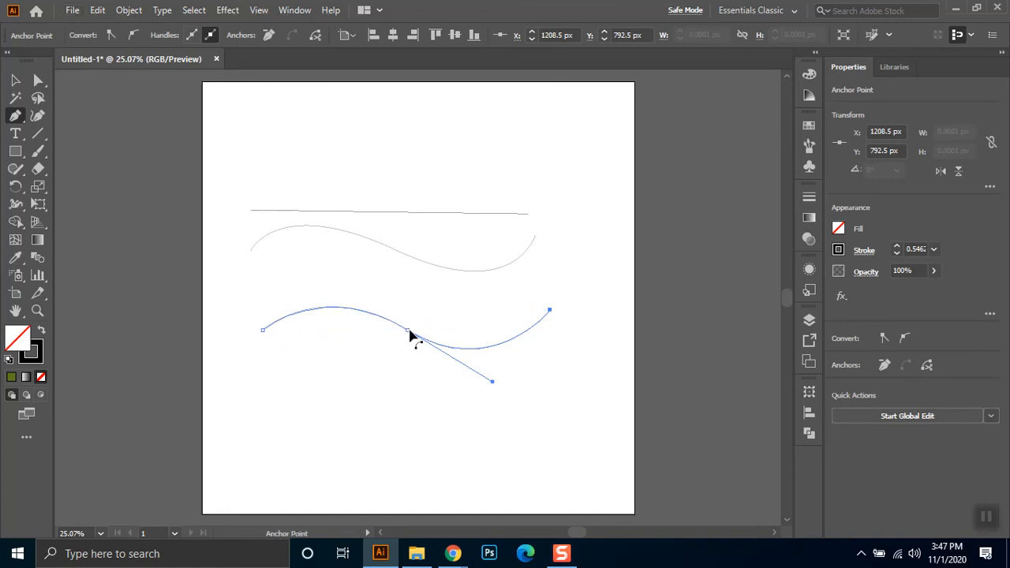
Step: Convert the lower curve's middle anchor to a corner and back to a smooth point, and undo back to its starting anchor
left_click(407, 332, "alt")
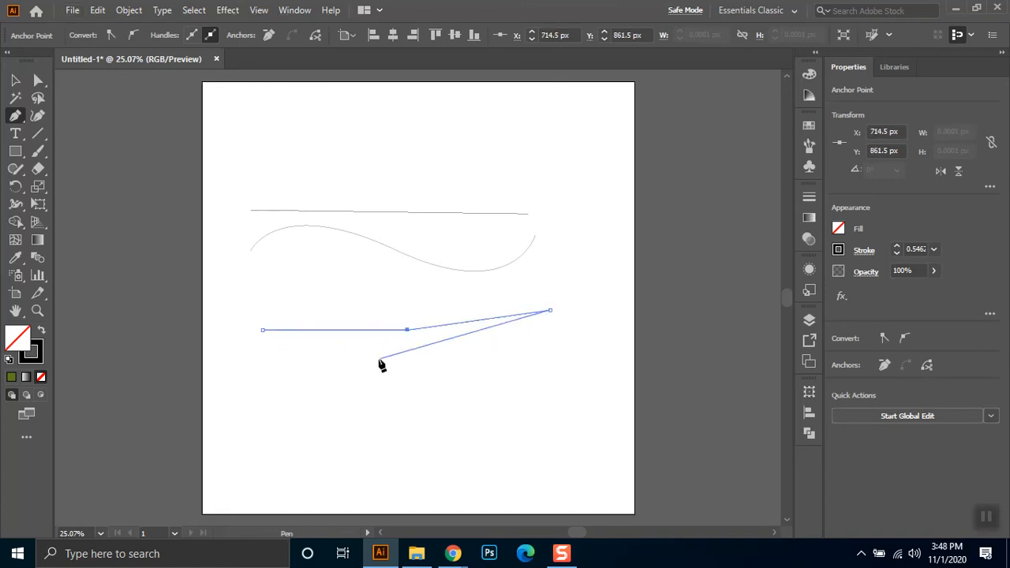
left_click_drag(407, 330, 493, 382)
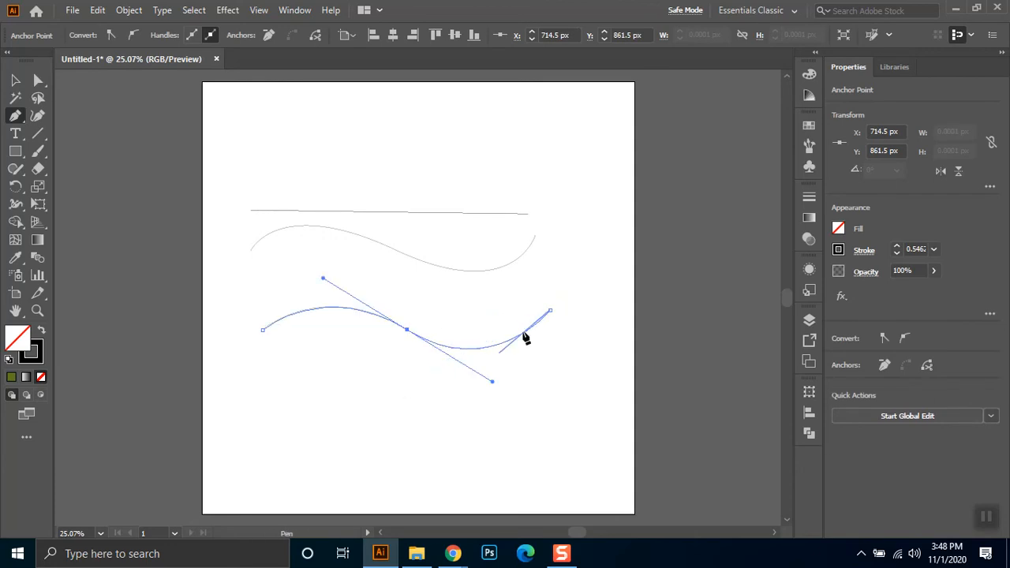
key("ctrl+z")
key("ctrl+z")
Step: Continue the lower path as an open leaf-like outline with three more anchors, and convert its upper-right smooth anchor to a corner
left_click_drag(393, 306, 480, 350)
left_click_drag(317, 376, 302, 370)
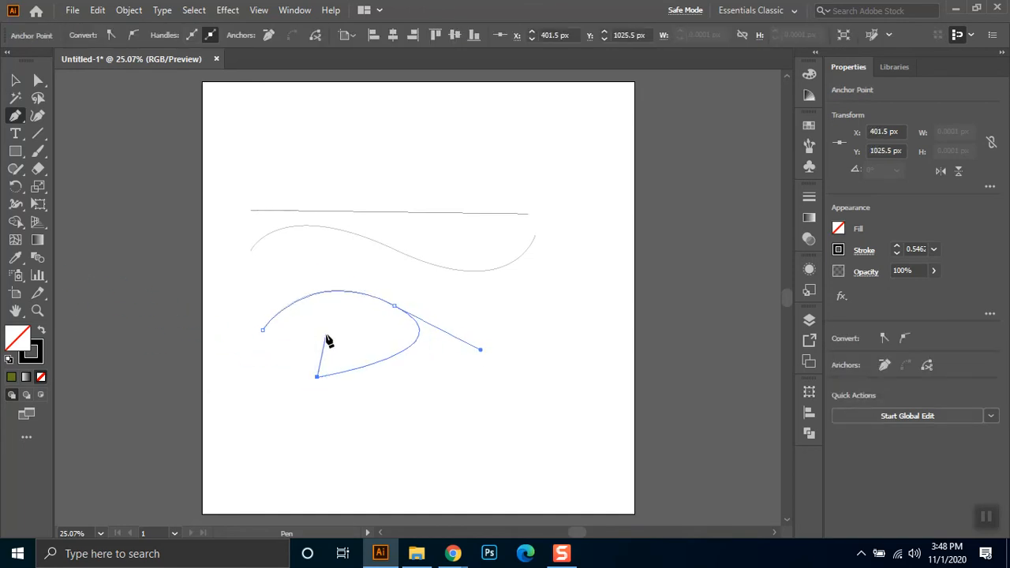
left_click(245, 365)
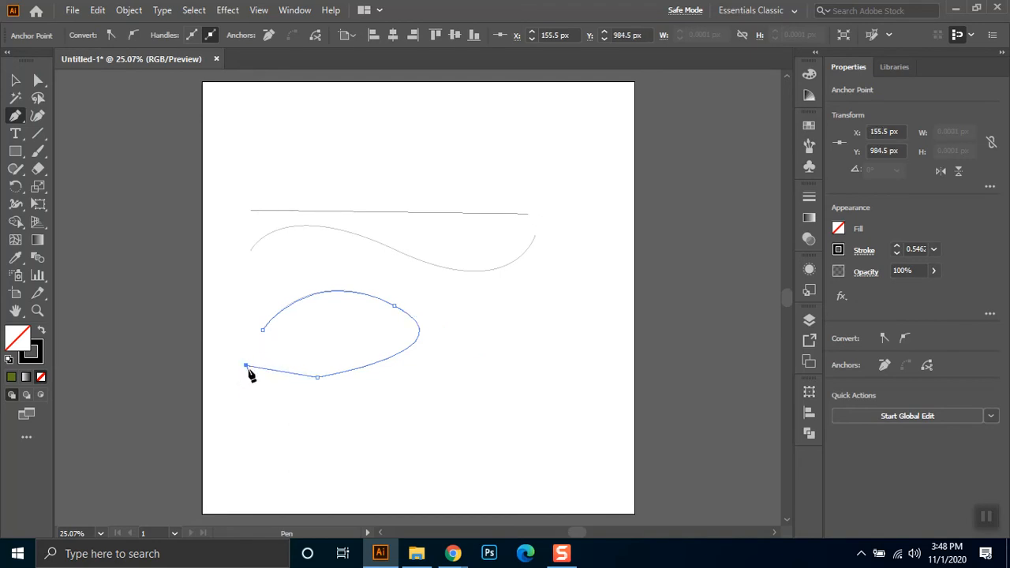
left_click(393, 306)
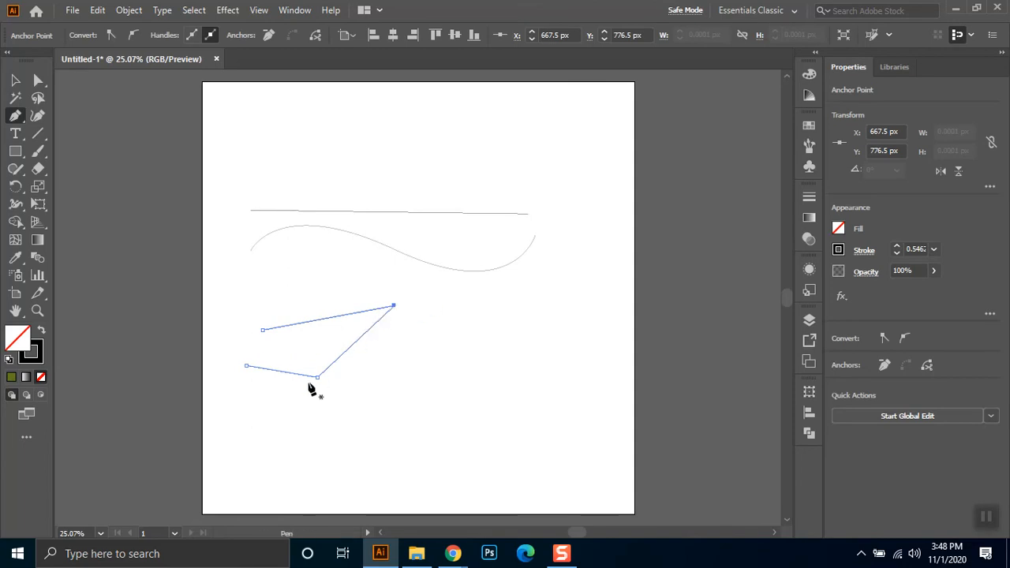
Step: Move the straight line slightly up with the Selection tool, and select the S-curve and the lower path in turn
left_click(16, 82)
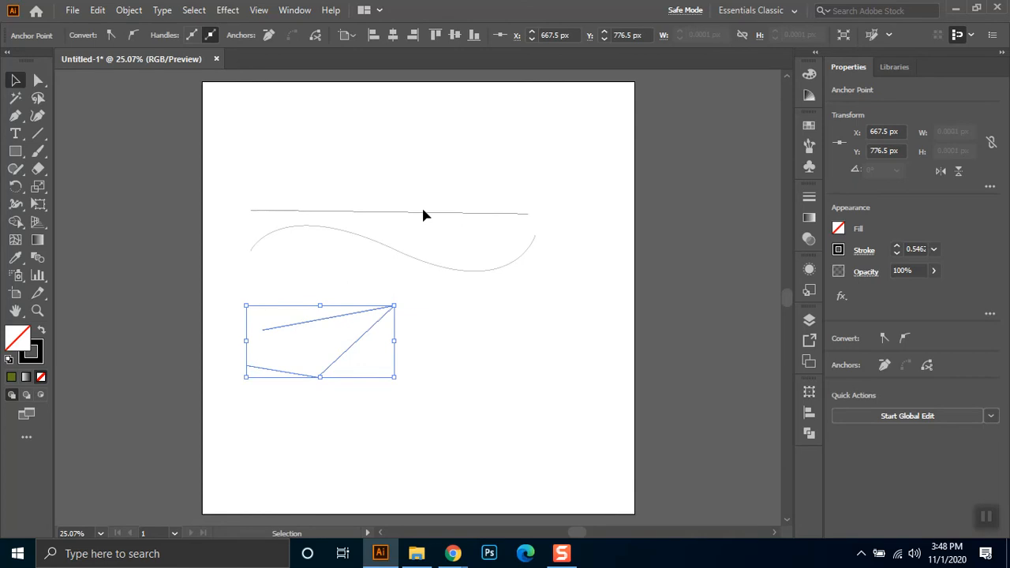
left_click_drag(410, 210, 434, 199)
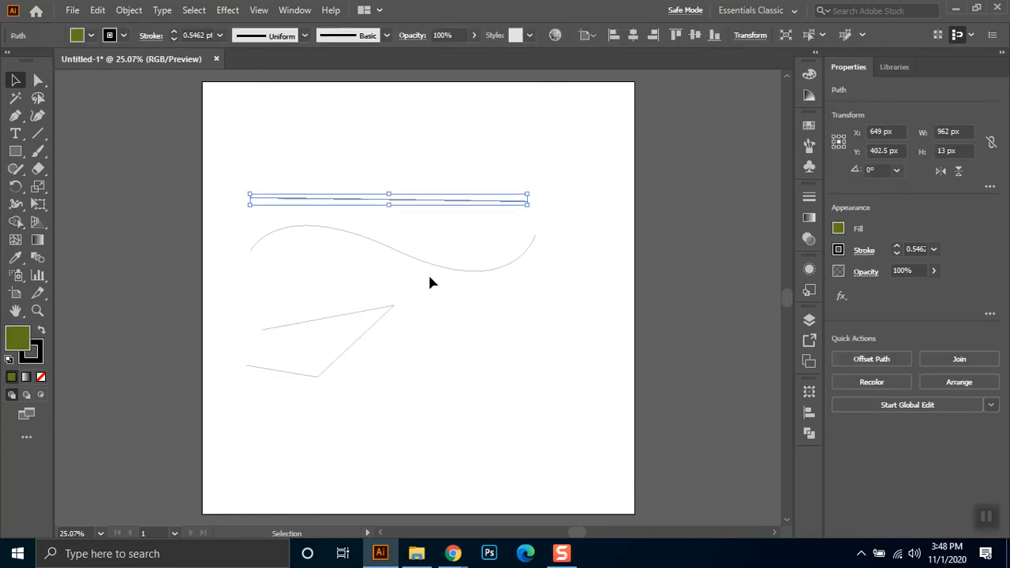
left_click(428, 262)
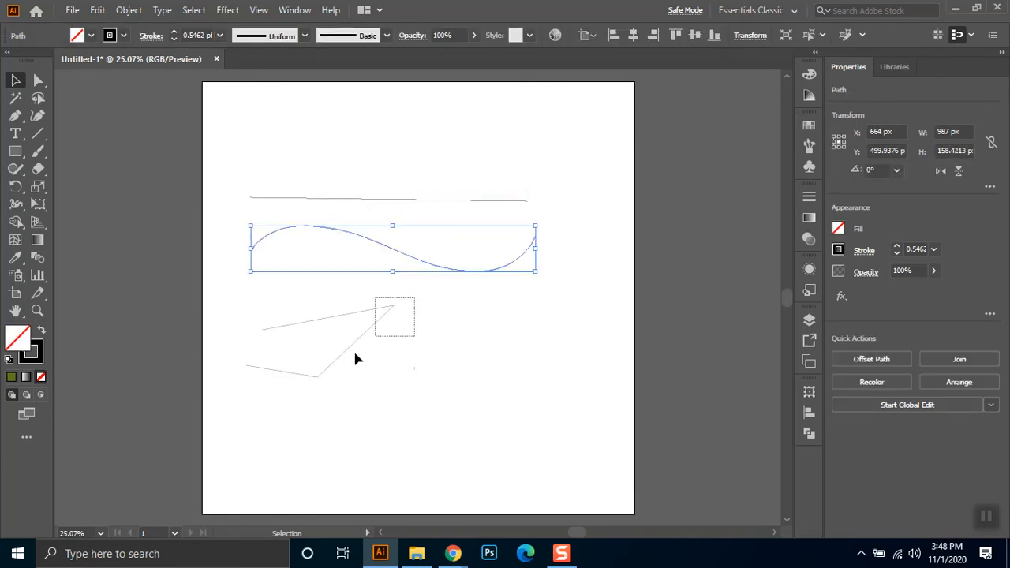
left_click(321, 376)
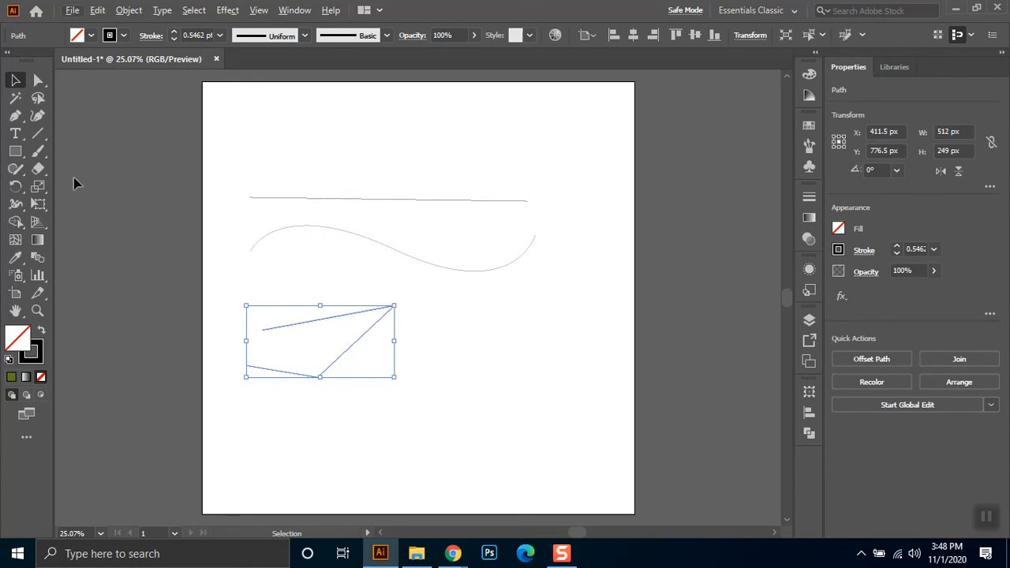
Step: Convert the lower path's upper-right corner back to a smooth point by pulling out its direction handles
left_click(16, 116)
left_click_drag(394, 305, 364, 359)
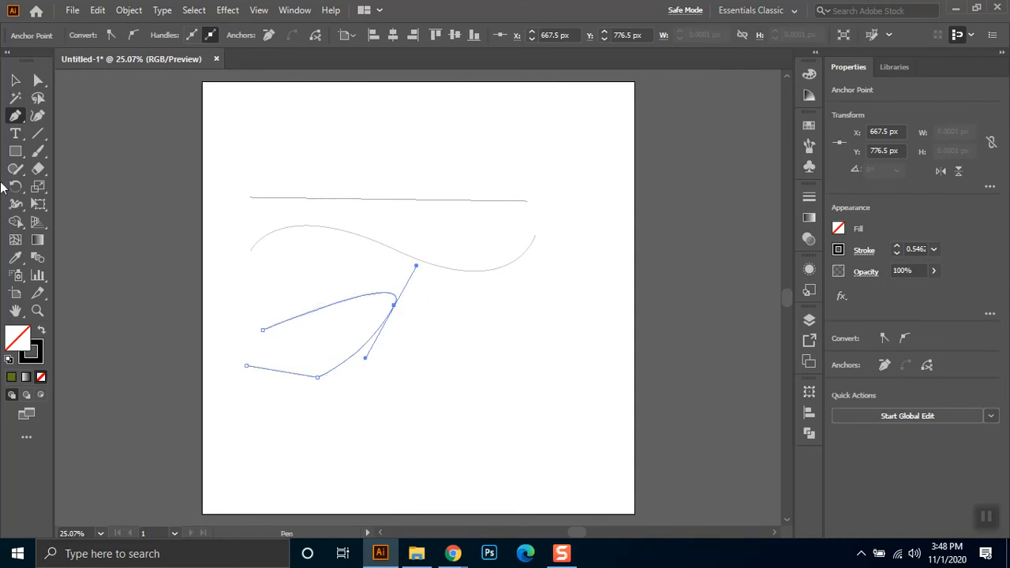
left_click(17, 116)
left_click(15, 80)
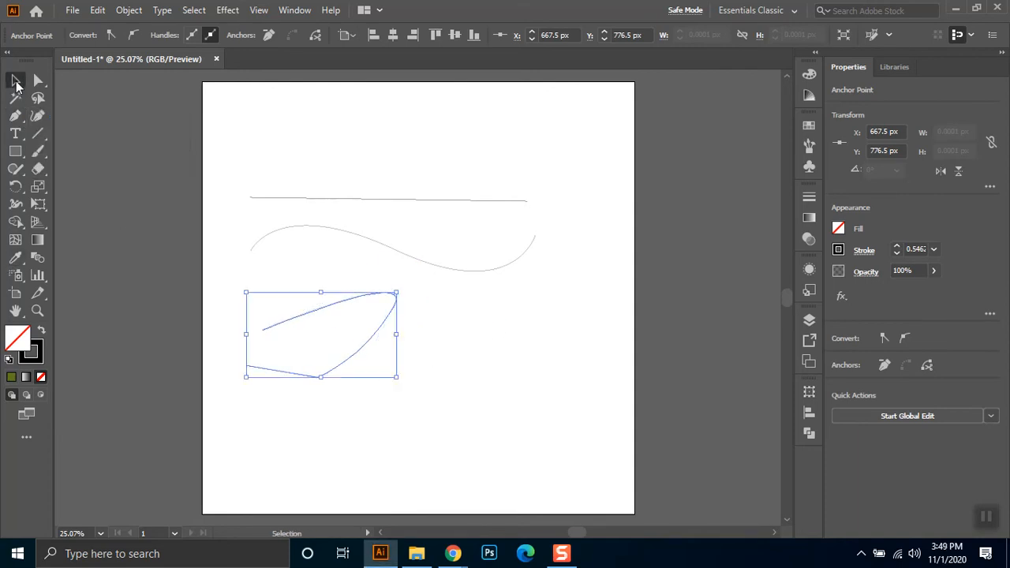
Step: Add an anchor on the lower path's upper segment, move it up to bulge the curve, and delete that anchor
key("p")
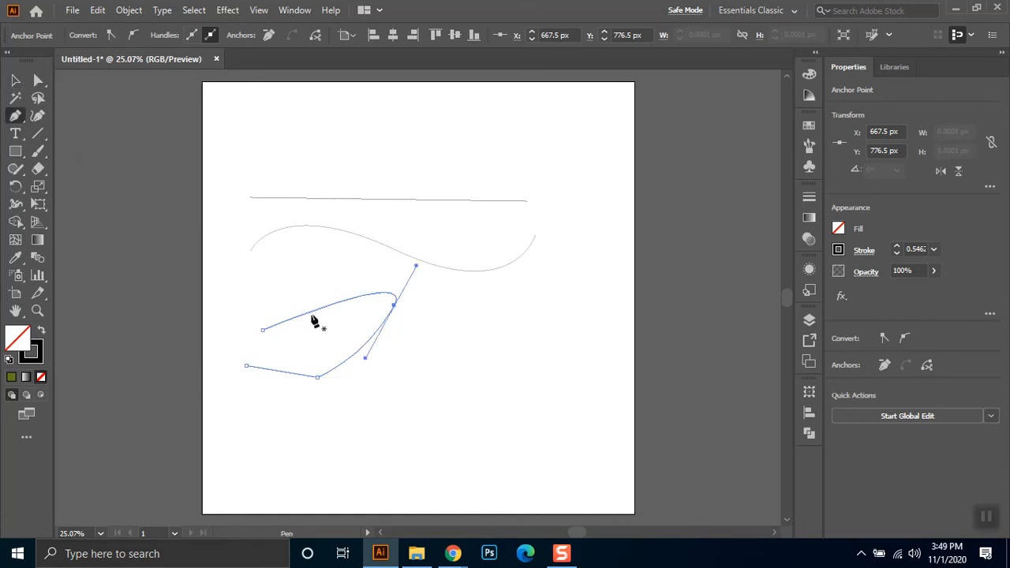
key("a")
left_click_drag(313, 320, 303, 254)
key("p")
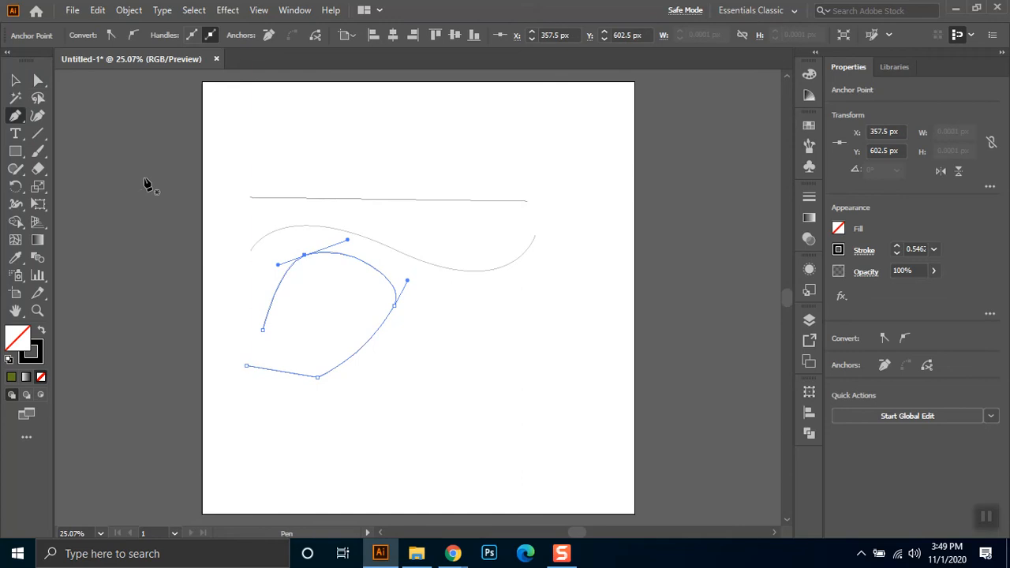
left_click(304, 256)
left_click(14, 80)
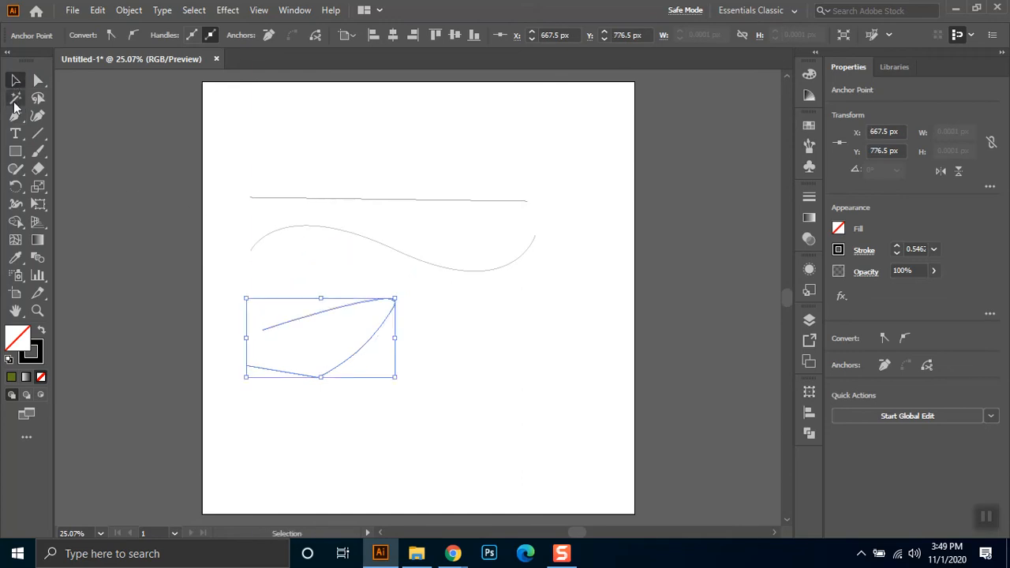
Step: With the Add Anchor Point tool, add two anchors to the straight line and two around the middle of the S-curve
left_click(15, 115)
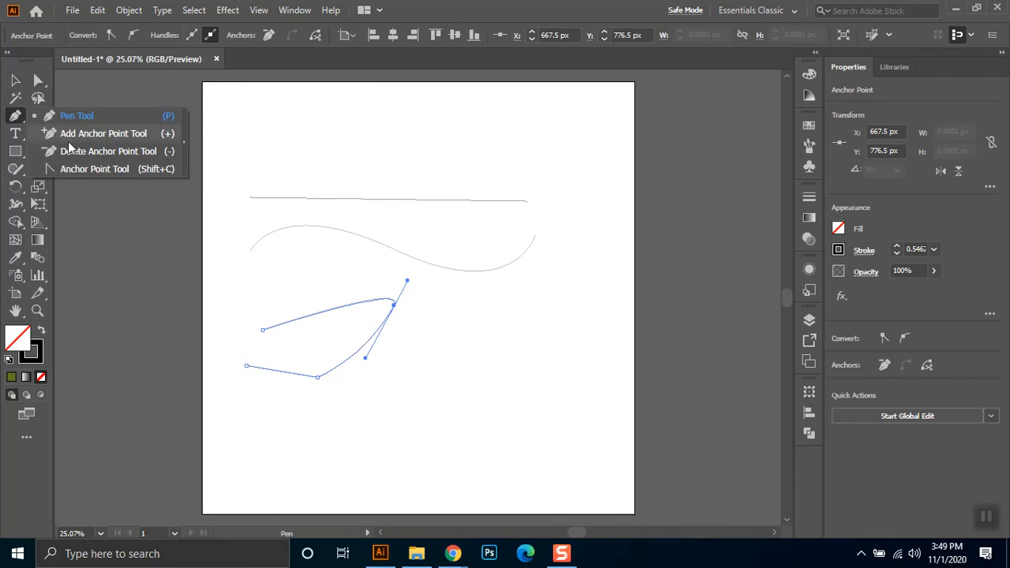
left_click(79, 138)
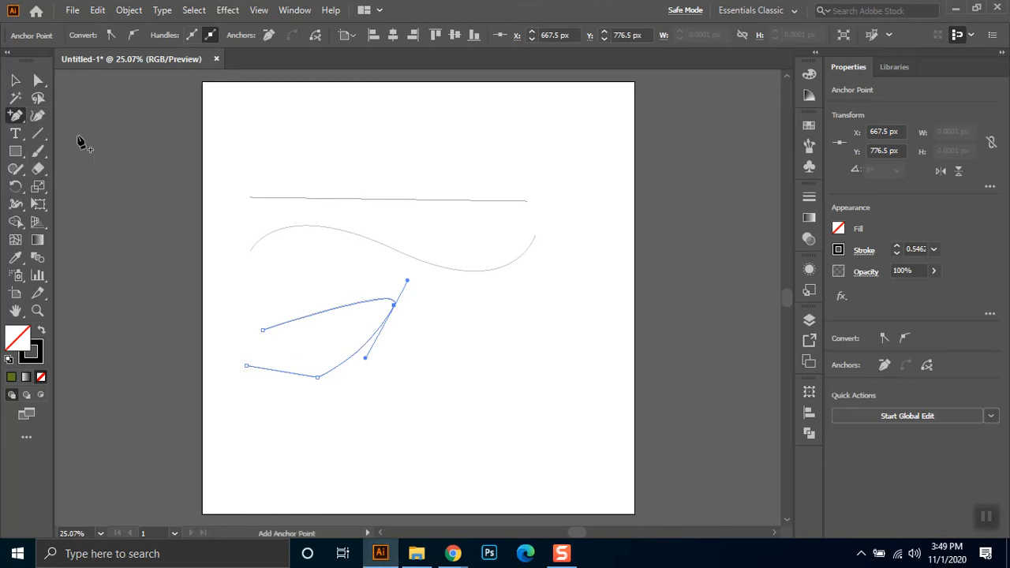
left_click(309, 199)
left_click(388, 199)
left_click(398, 251)
left_click(333, 229)
left_click(524, 341)
left_click(610, 295)
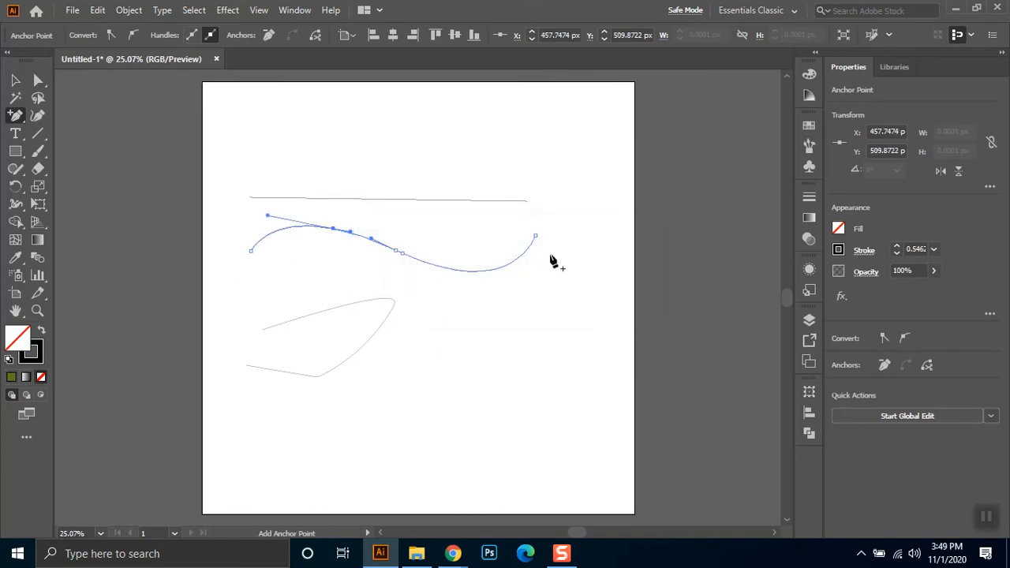
Step: Add three more anchor points to the S-curve: one in its lower-right dip, one before its middle and one near its left end
left_click(493, 272)
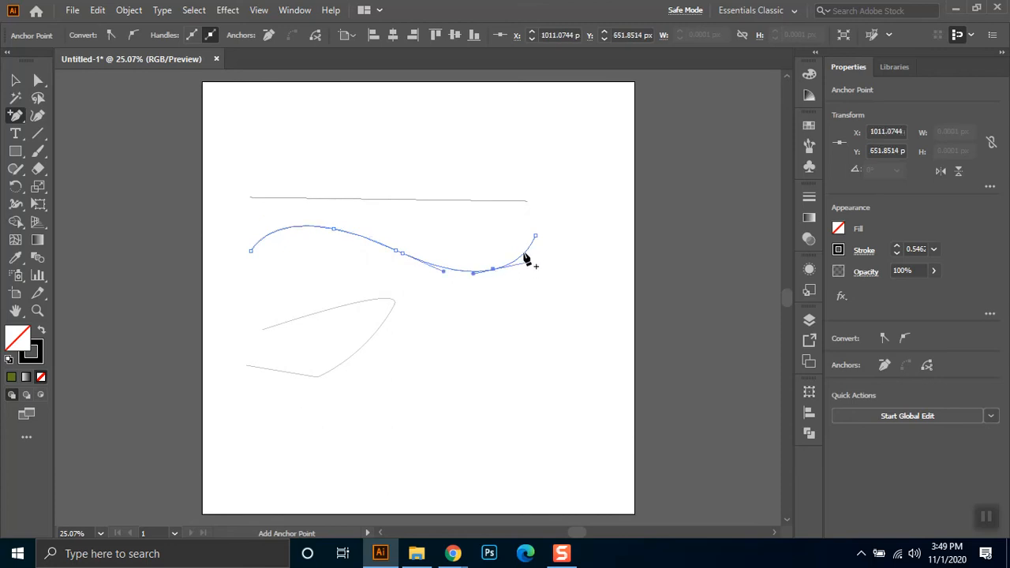
left_click(463, 276)
left_click(613, 297)
left_click(368, 240)
left_click(276, 231)
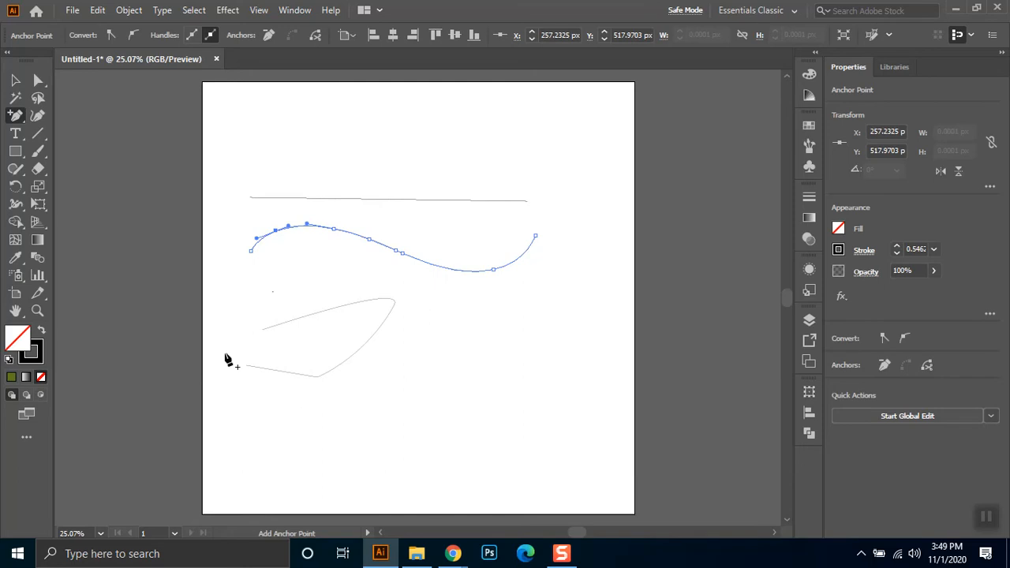
Step: Add three anchor points along the lower path's upper segment and one on its right-hand curved segment
left_click(281, 325)
left_click(322, 311)
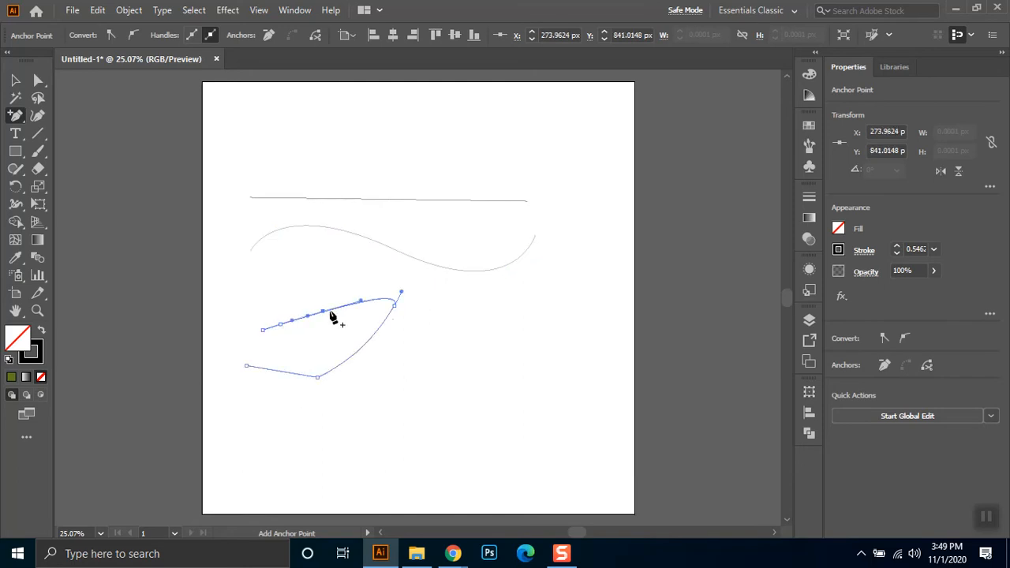
left_click(381, 299)
left_click(357, 352)
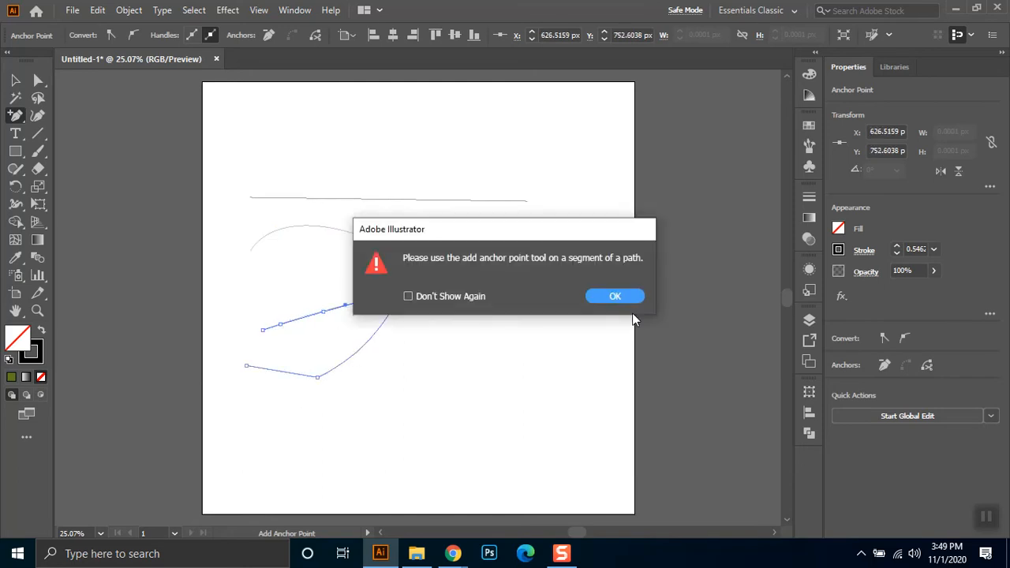
key("Return")
left_click(365, 344)
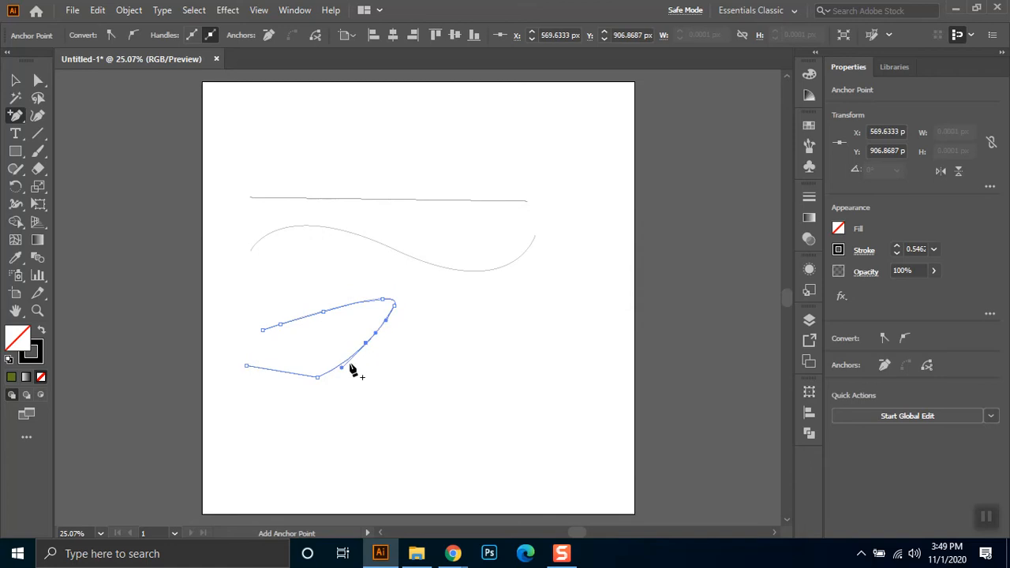
Step: Add an anchor point midway along the straight lower-left segment of the lower path
left_click(278, 372)
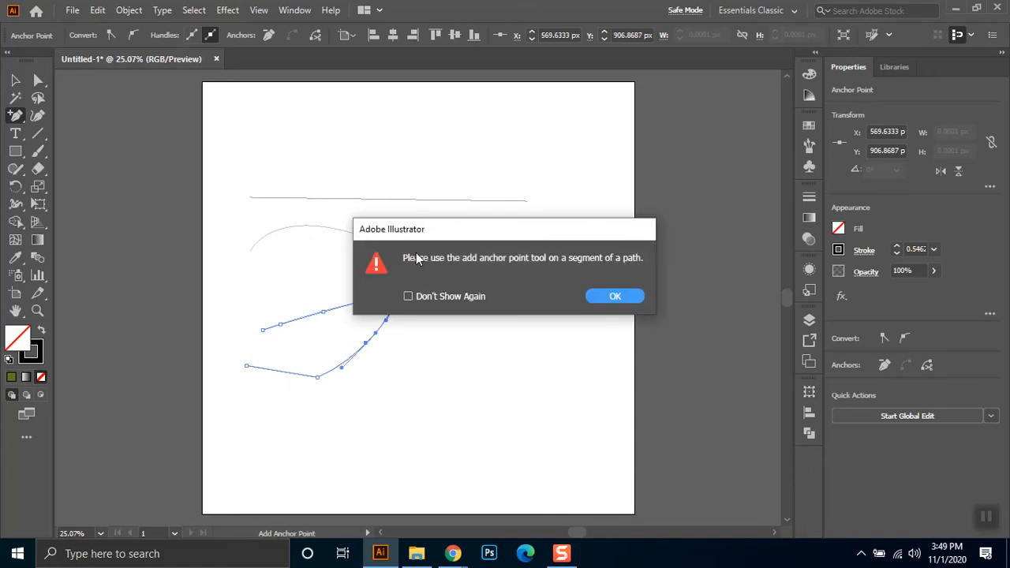
left_click(614, 296)
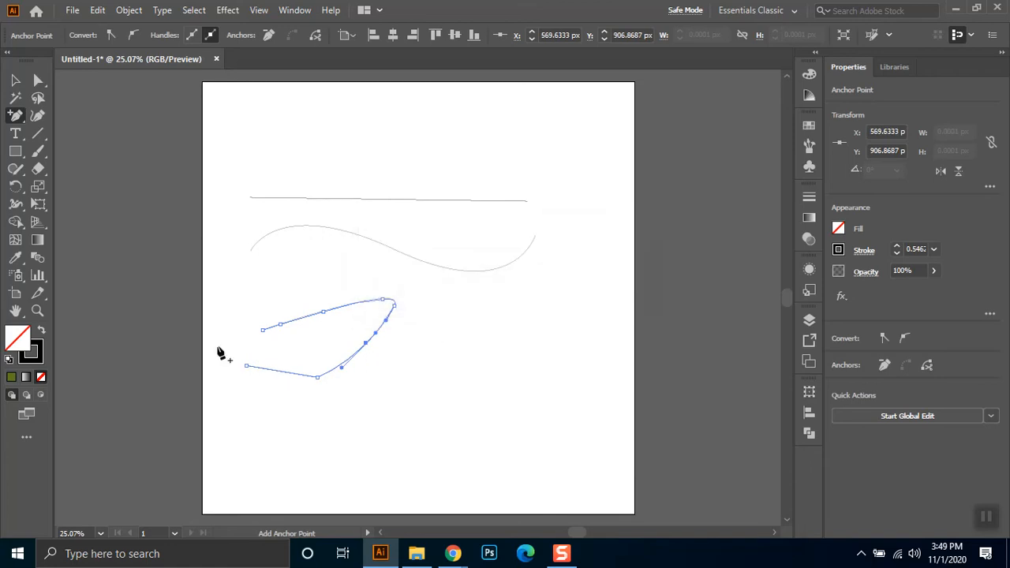
left_click(279, 371)
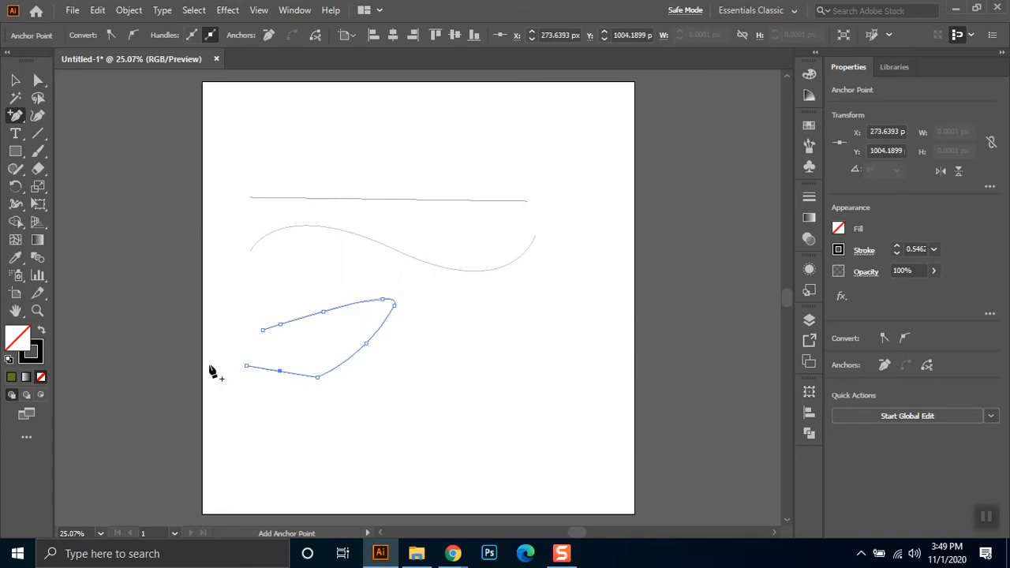
Step: With the Delete Anchor Point tool, remove the anchors between the left end of the lower path's upper segment and its right tip
right_click(16, 119)
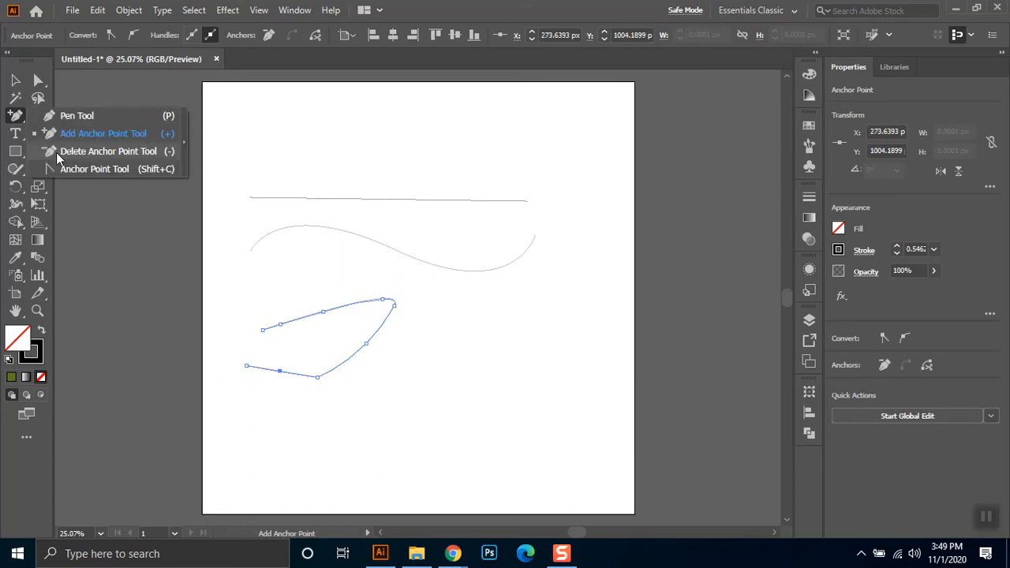
left_click(57, 153)
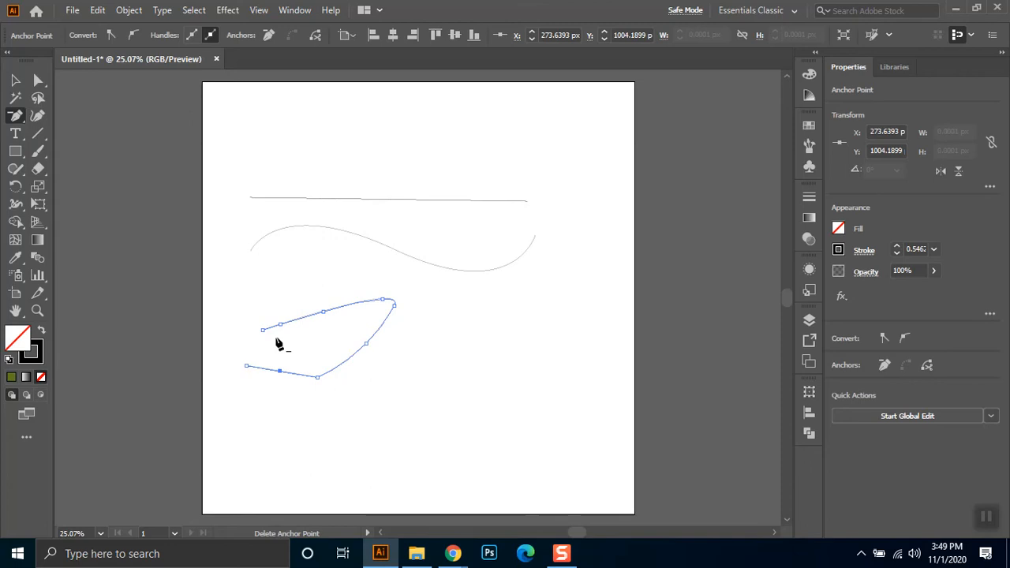
left_click(324, 314)
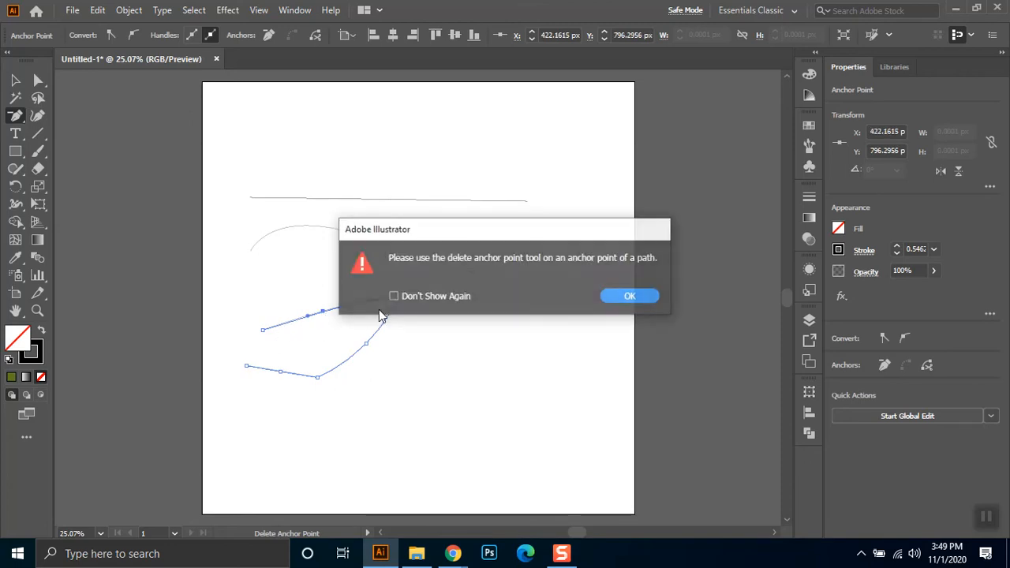
key("Return")
left_click(323, 314)
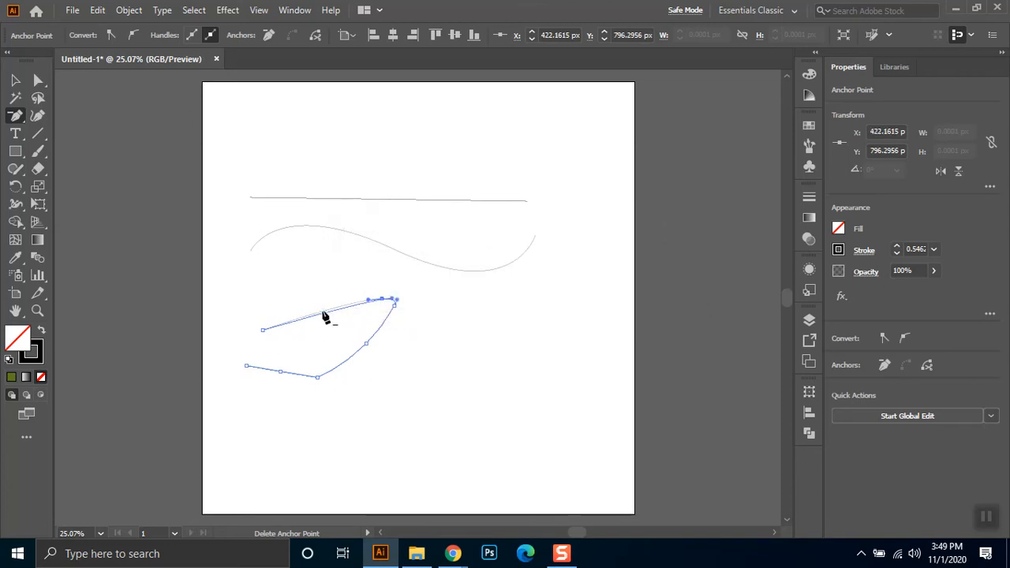
left_click(395, 302)
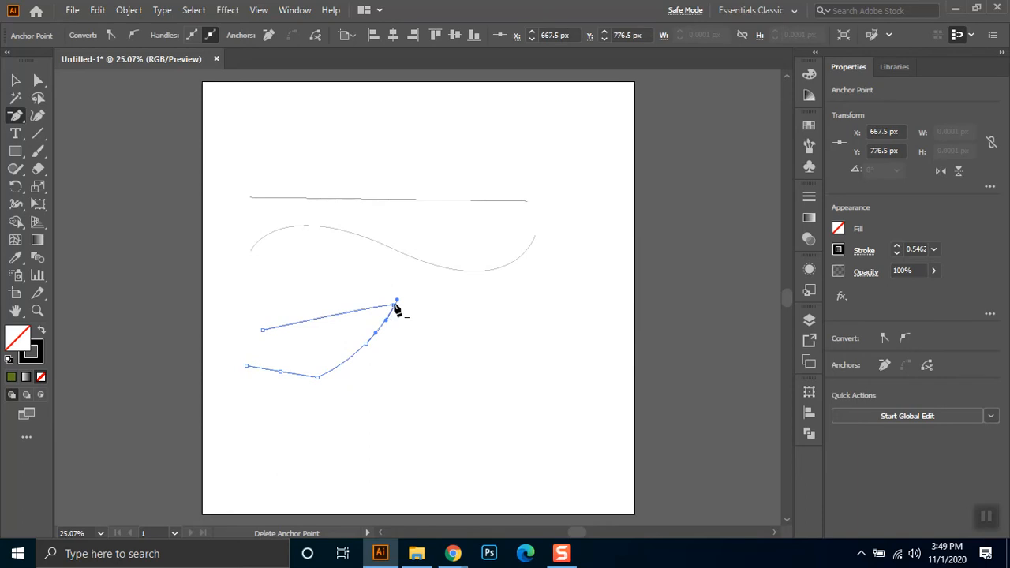
left_click(635, 296)
Step: With the Anchor Point tool, pull handles out of the lower path's right tip to round it into a curve
left_click(16, 115)
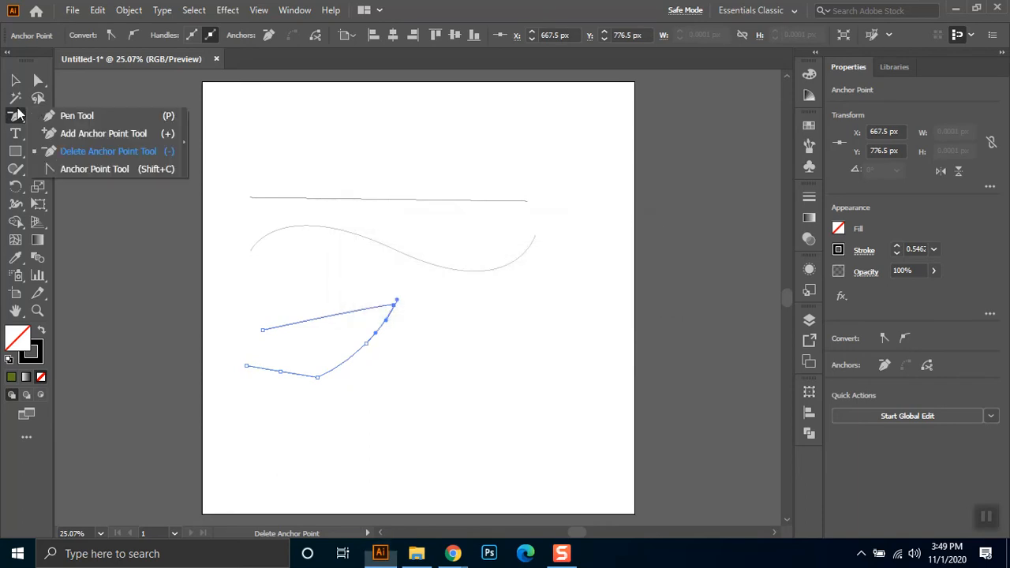
left_click(133, 169)
left_click_drag(394, 305, 421, 327)
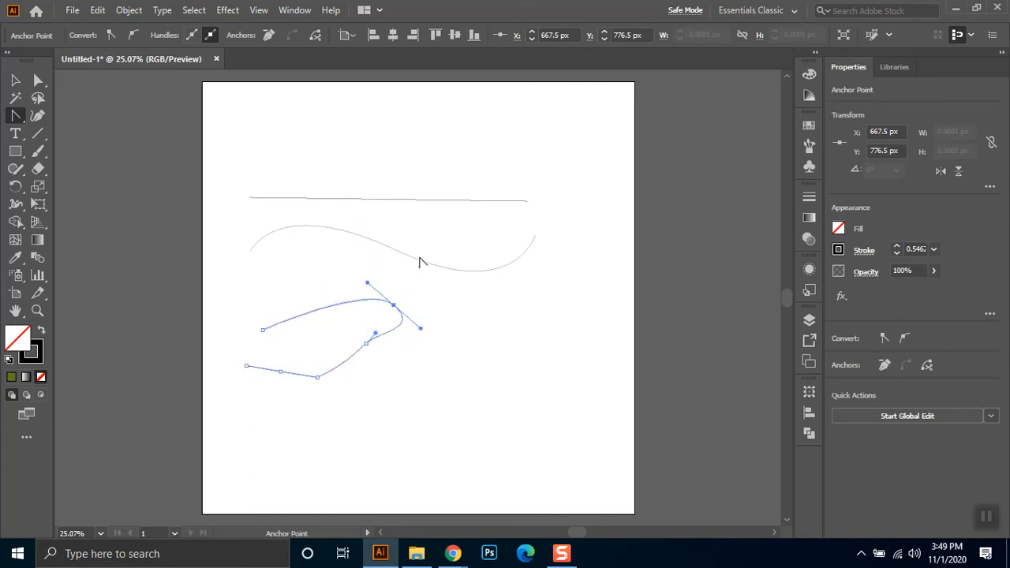
Step: Convert two anchors on the S-curve's left hump to corners and pull long curve handles out of two anchors near its middle
left_click(310, 230)
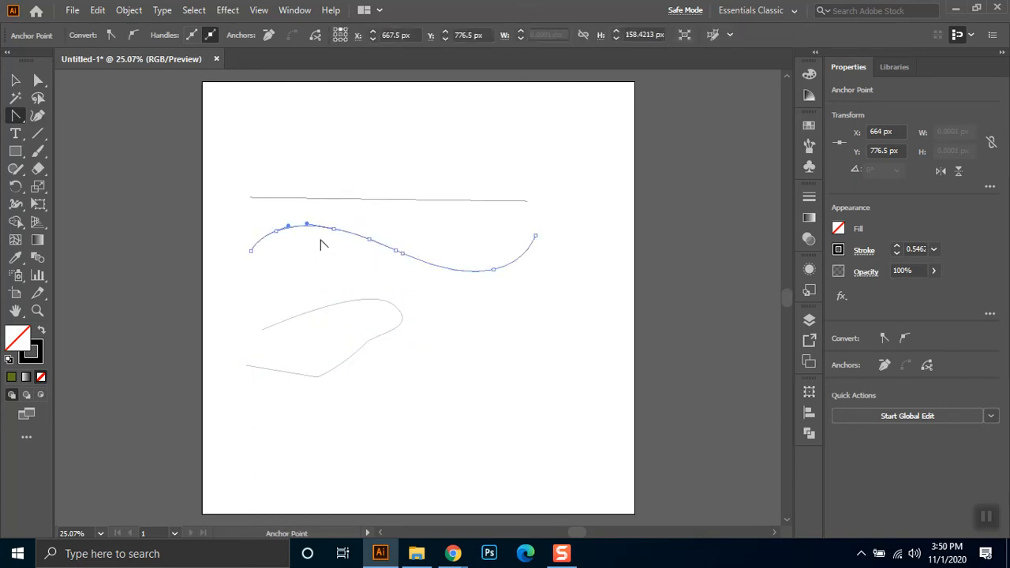
left_click(275, 231)
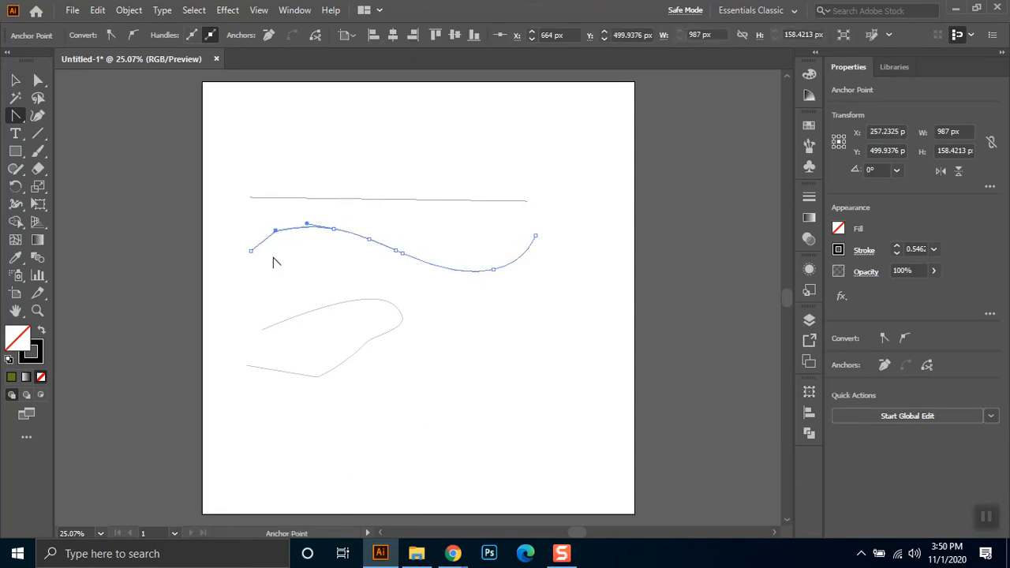
left_click(333, 229)
left_click_drag(398, 254, 340, 283)
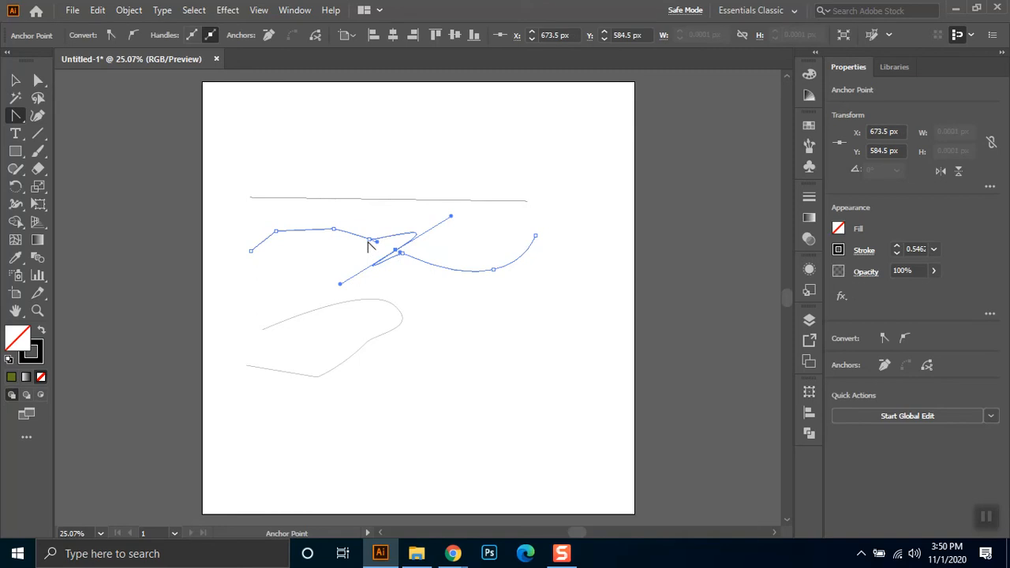
left_click_drag(369, 240, 403, 206)
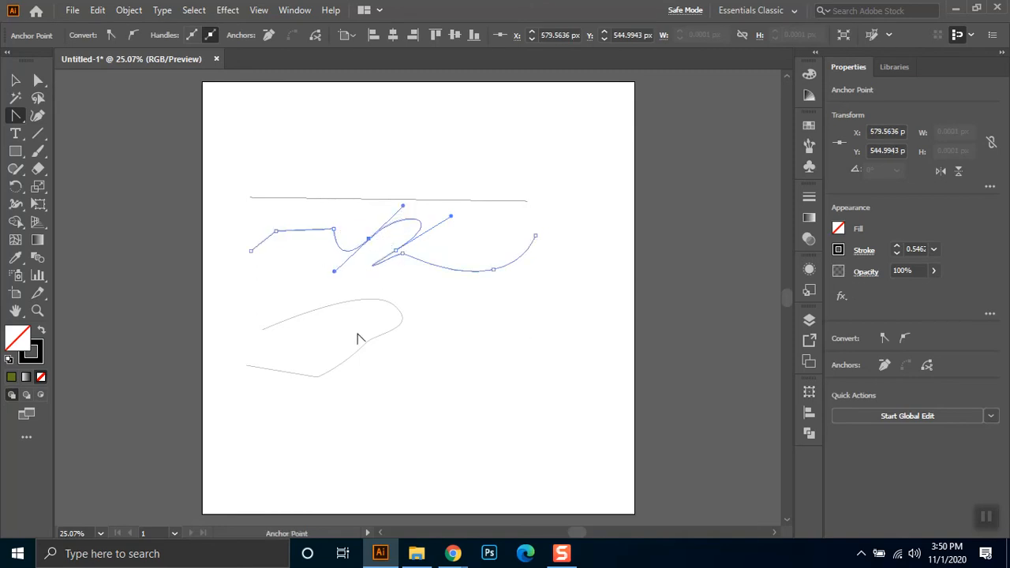
Step: Select all three paths on the artboard and delete them
left_click(15, 116)
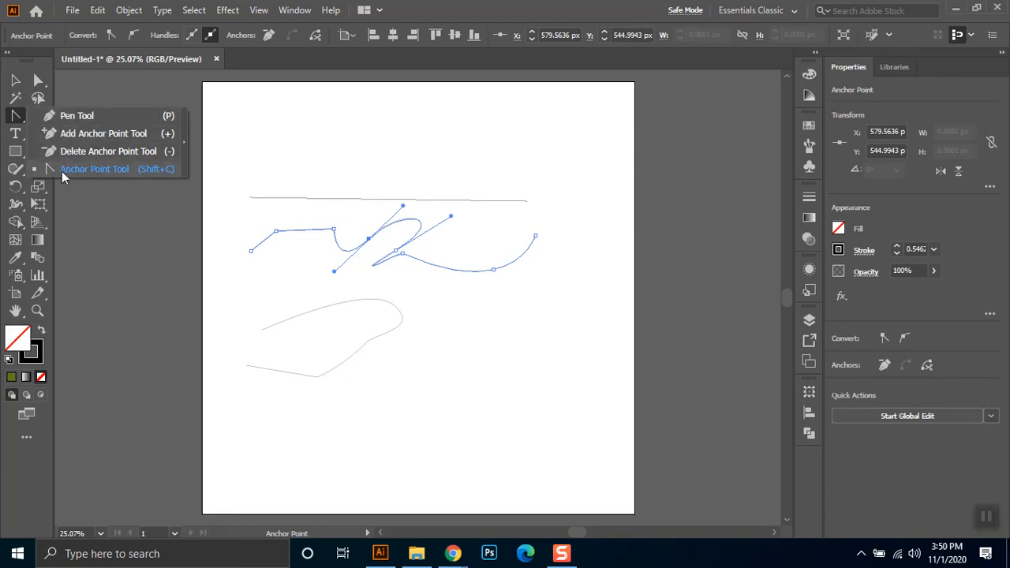
left_click(82, 120)
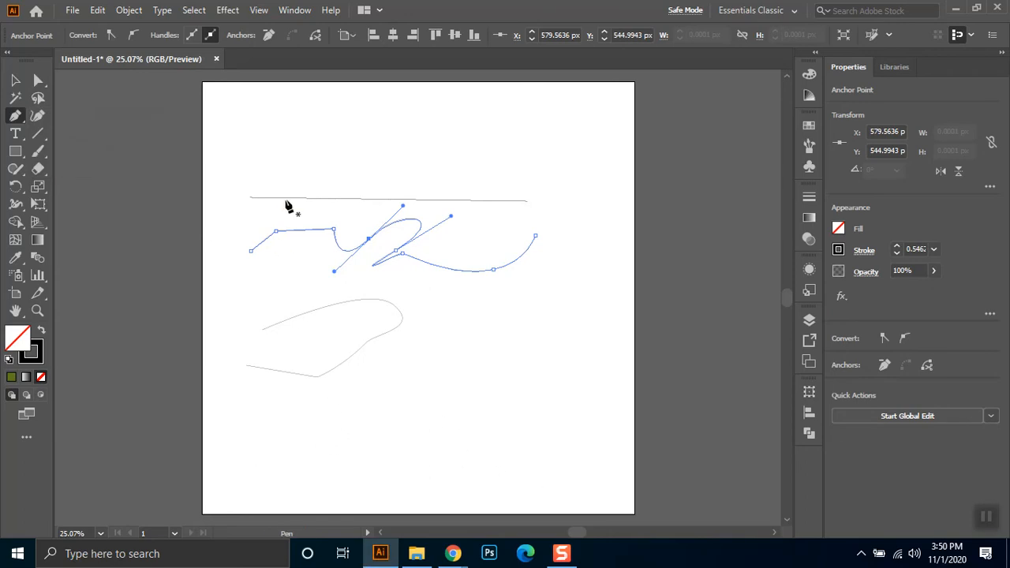
key("v")
left_click_drag(586, 181, 336, 396)
key("Delete")
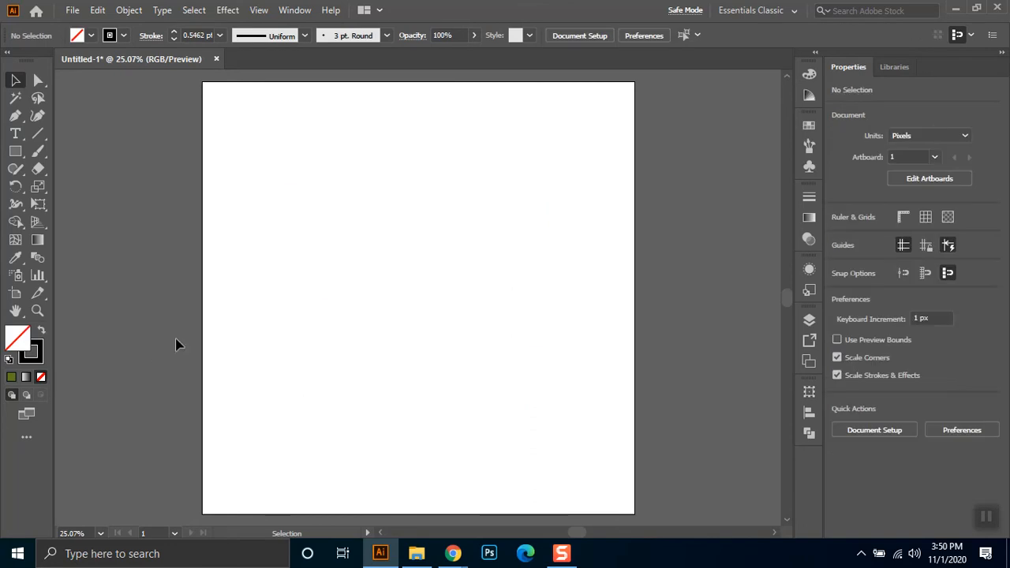
Step: Draw a closed five-sided straight-edged shape about 490 × 320 px in the artboard's upper half with the Pen tool
left_click(43, 116)
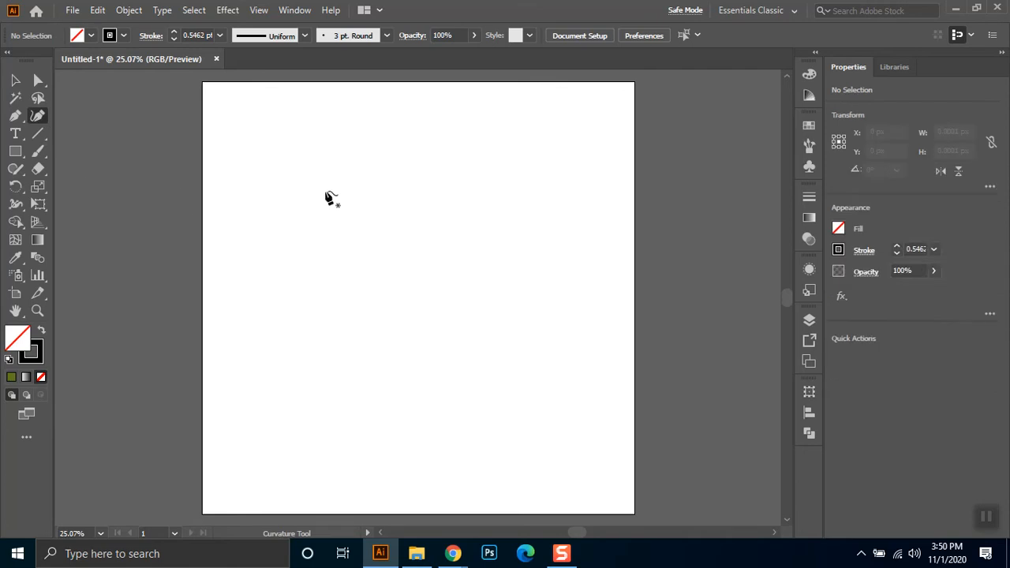
left_click(22, 117)
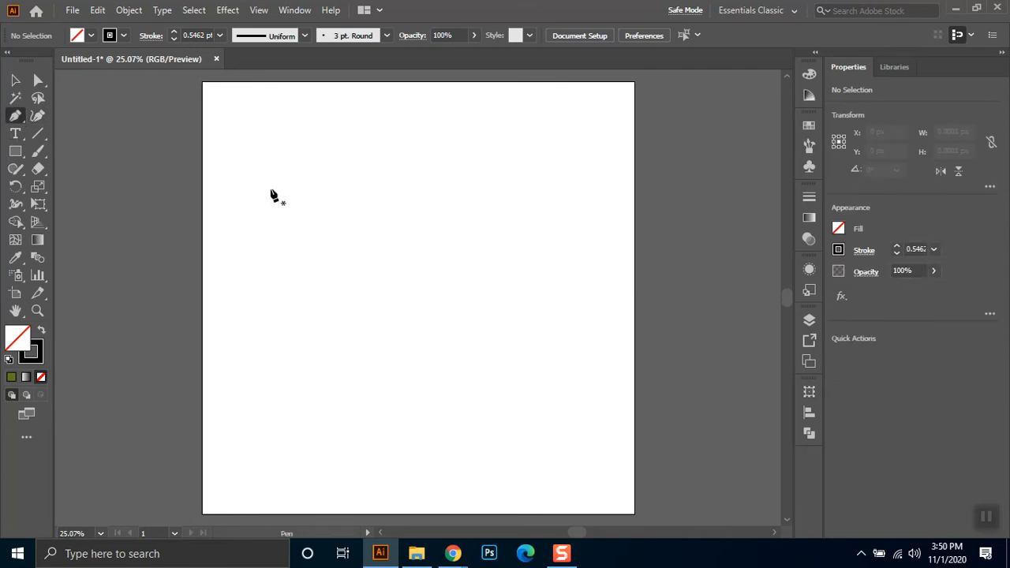
left_click(329, 198)
left_click(291, 254)
left_click(392, 269)
left_click(430, 202)
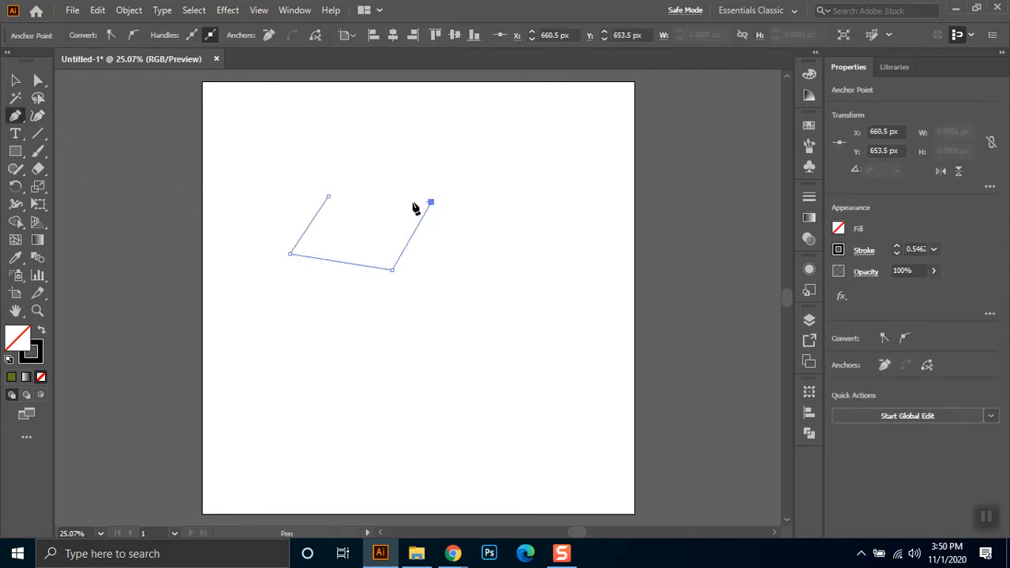
left_click(372, 178)
left_click(329, 197)
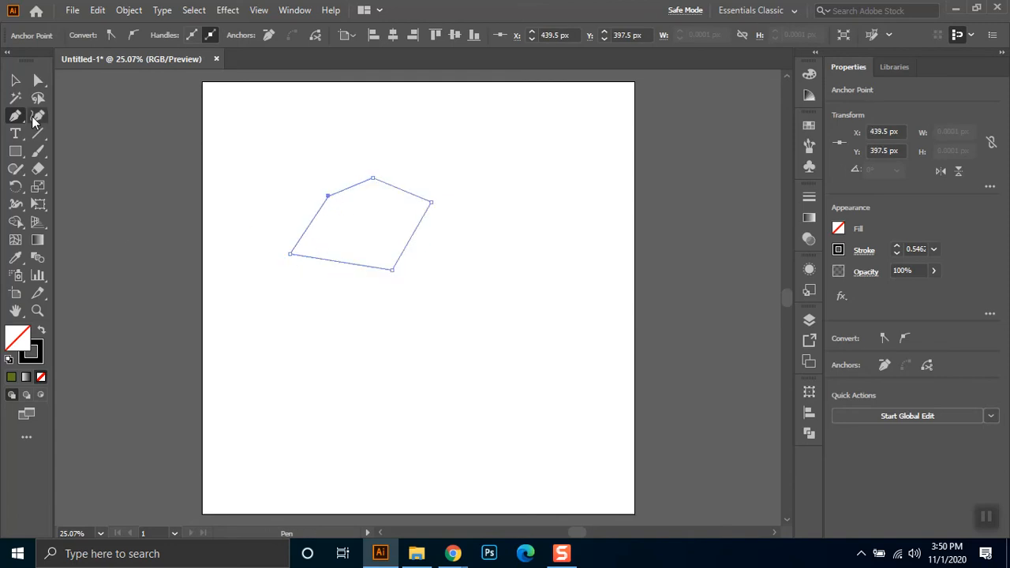
Step: With the Curvature tool, draw a closed, self-crossing nine-point curve about 1031 × 1011 px across the artboard
left_click(36, 119)
left_click(296, 298)
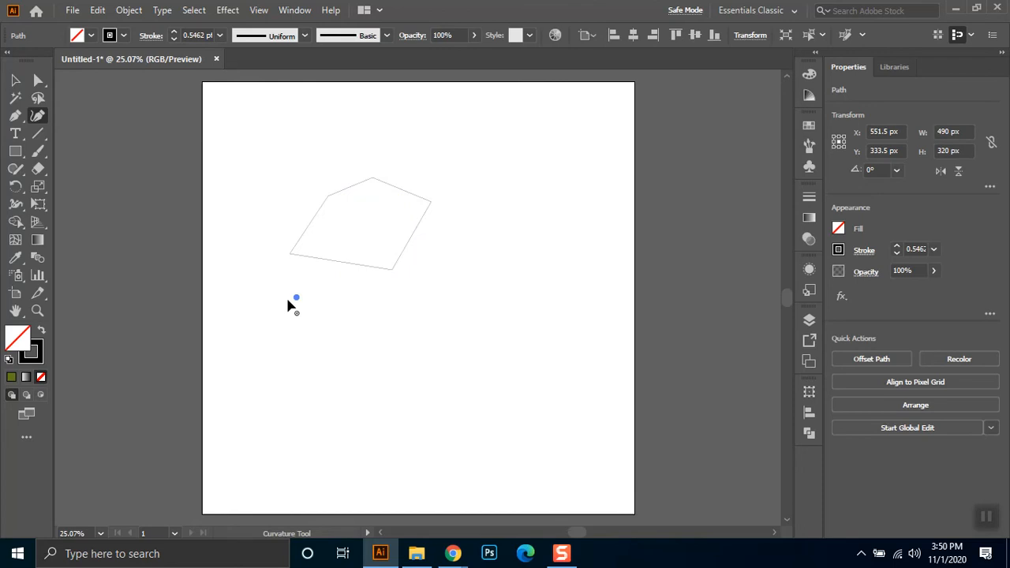
left_click(413, 341)
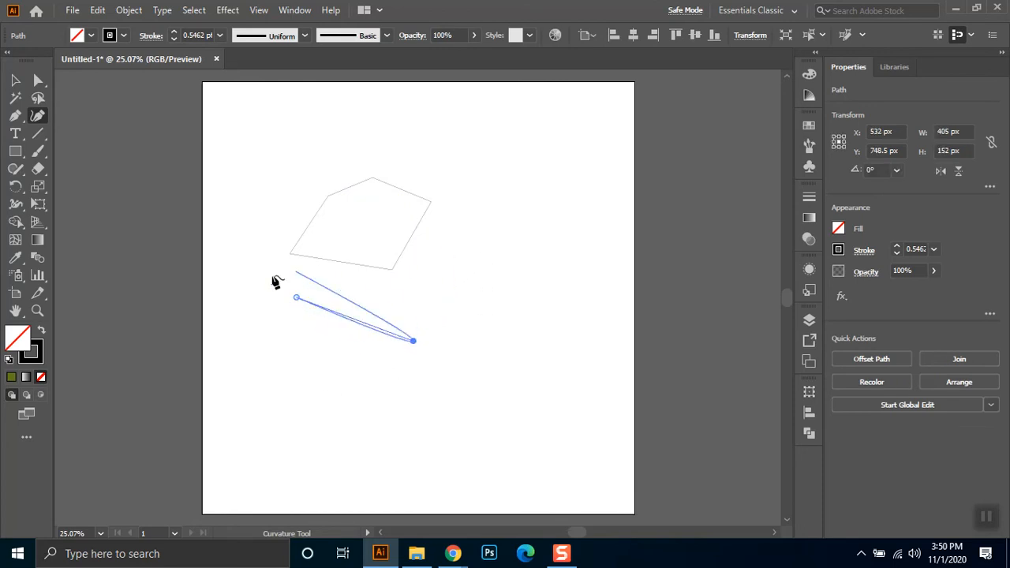
left_click(515, 247)
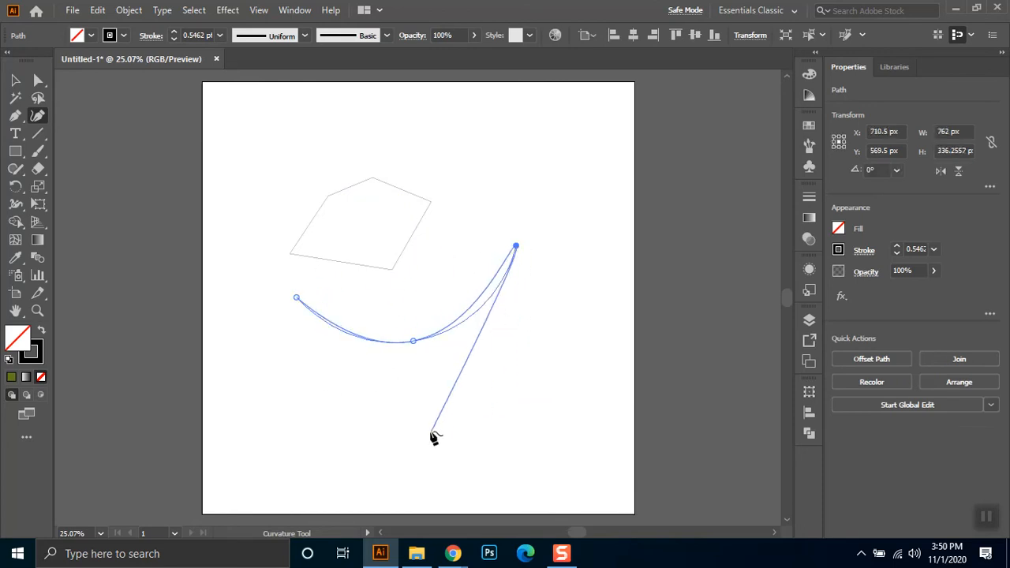
left_click(384, 430)
left_click(547, 382)
left_click(494, 181)
left_click(323, 369)
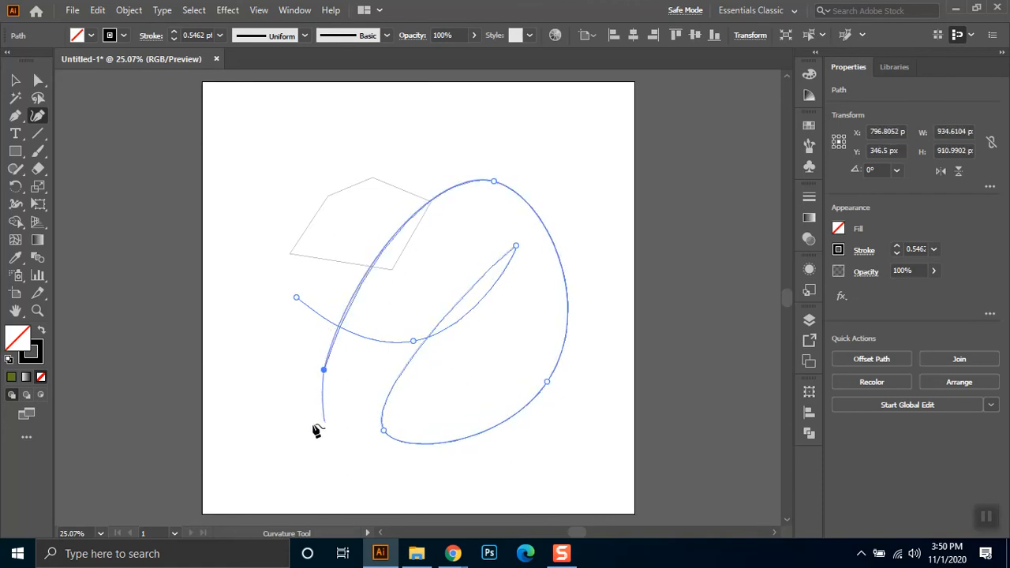
left_click(473, 389)
left_click(311, 460)
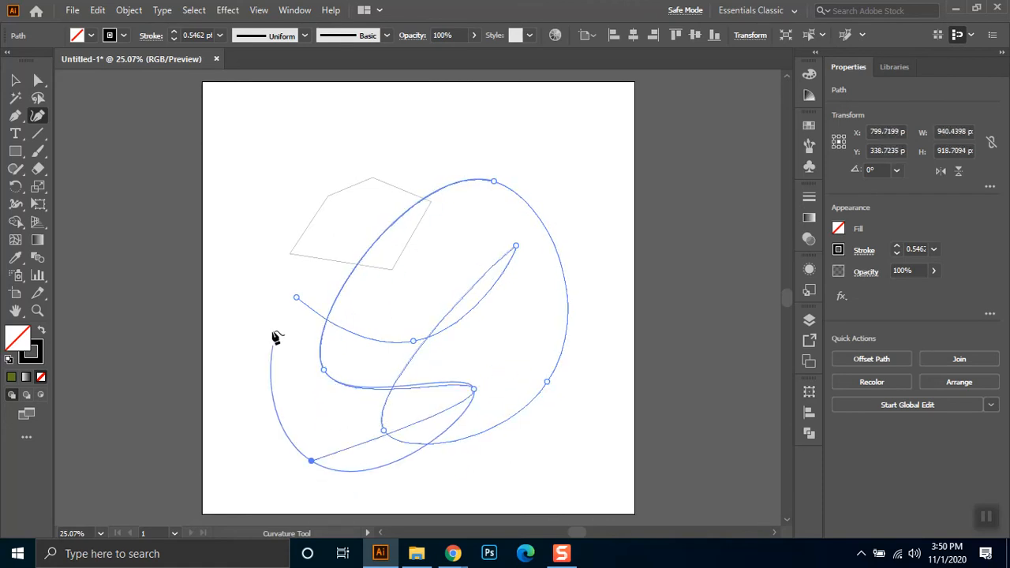
left_click(297, 298)
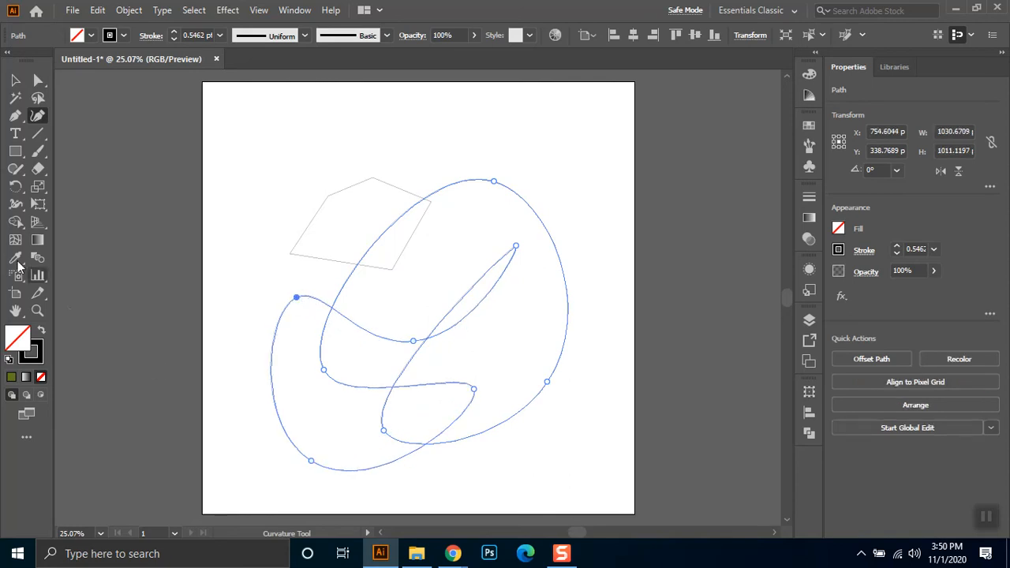
Step: Delete the looping curved path and the five-sided shape from the artboard
left_click(15, 79)
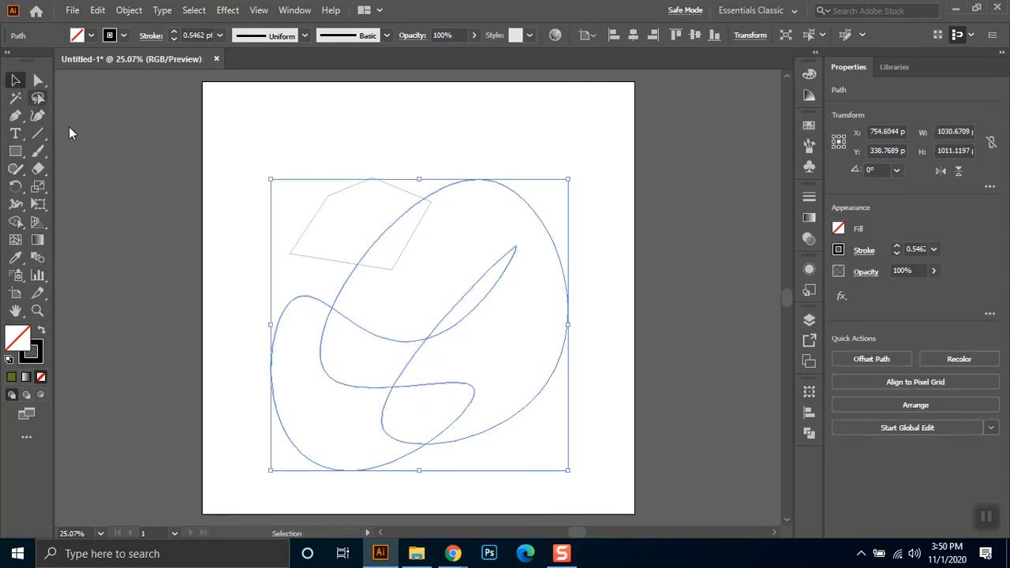
left_click(597, 203)
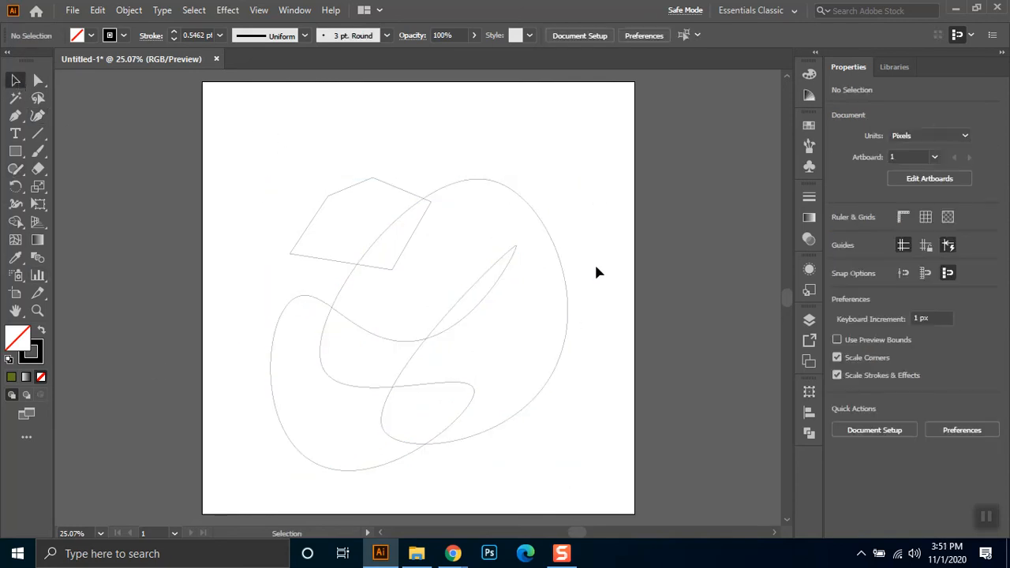
left_click_drag(613, 227, 527, 348)
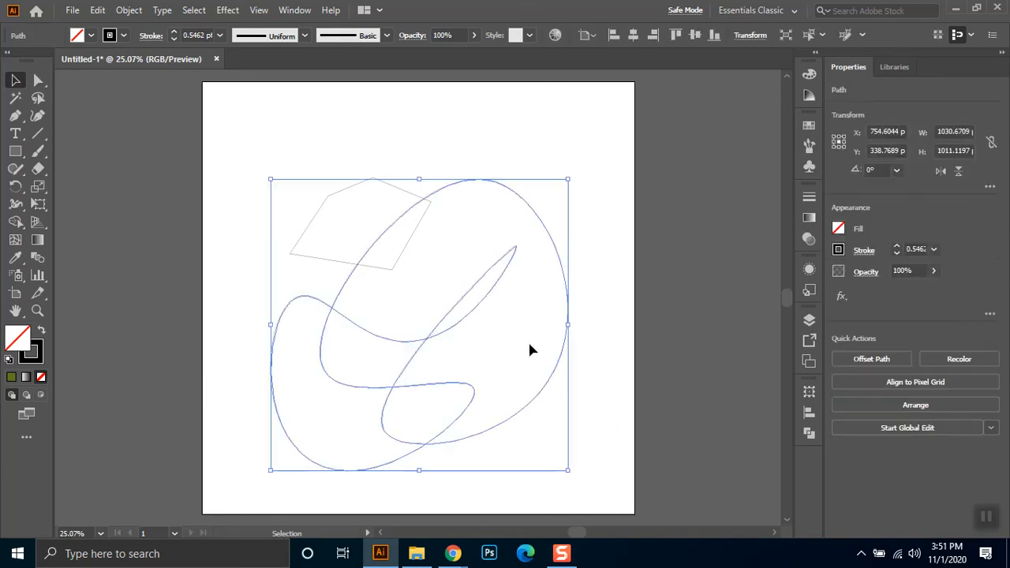
key("Delete")
left_click_drag(453, 167, 360, 300)
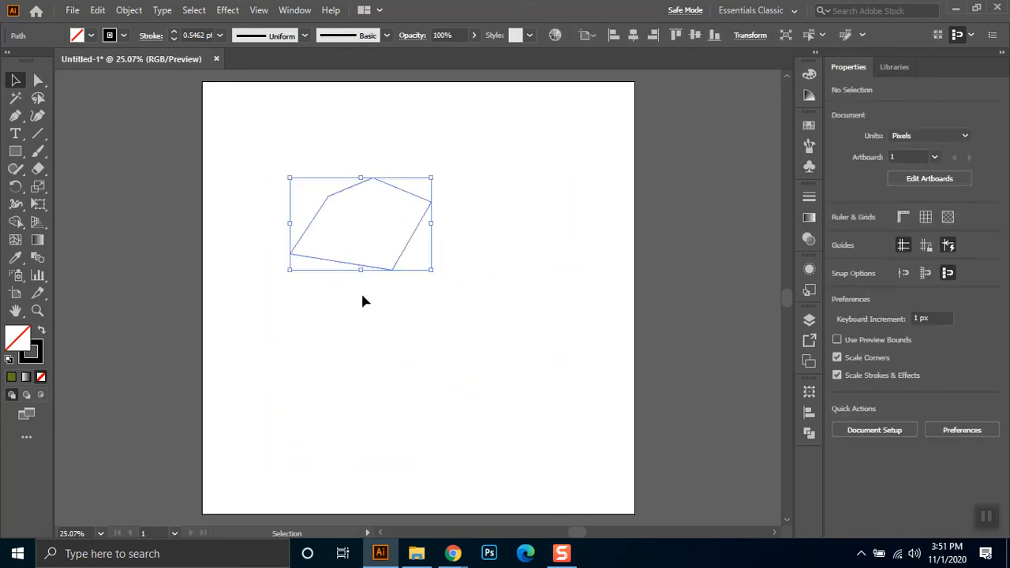
key("Delete")
Step: With the Pen tool, draw an open three-point path that arches over a smooth anchor and curves back to the artboard's centre
left_click(15, 115)
left_click(337, 196)
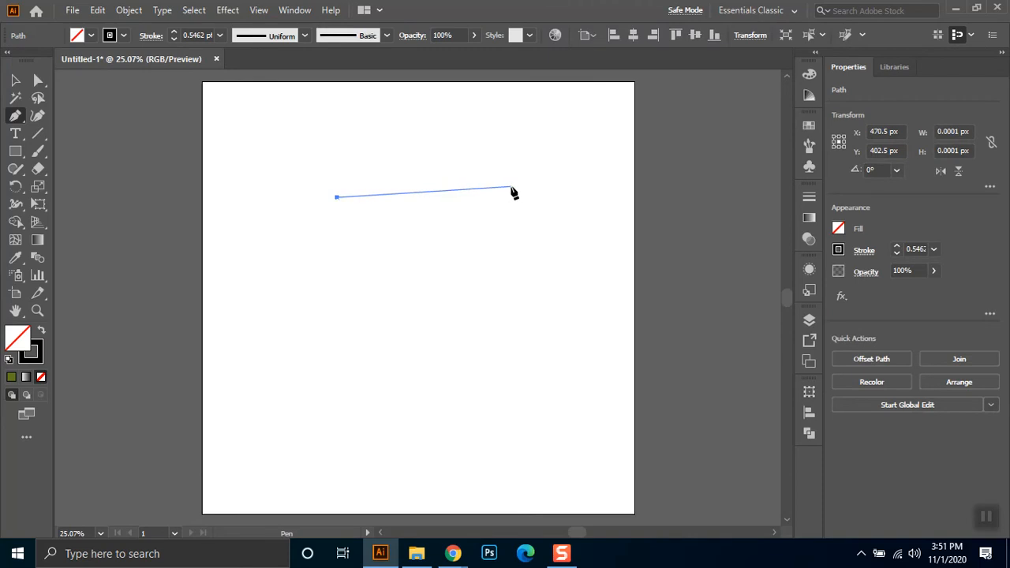
left_click_drag(500, 187, 576, 302)
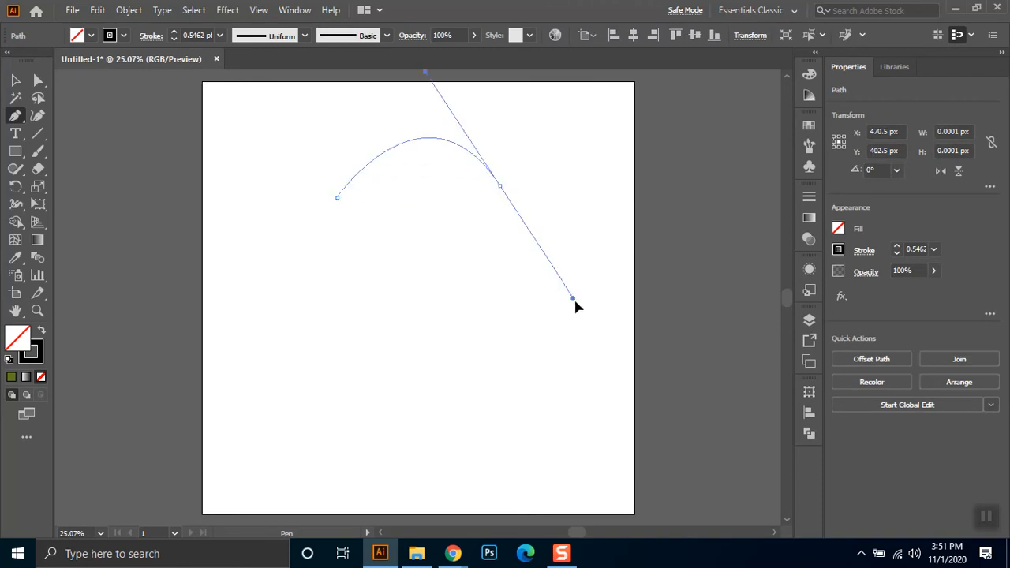
left_click(375, 291)
key("Escape")
Step: Extend the open path by fourteen points with the Curvature tool into a self-crossing curve about 1246 × 1152 px, and delete it
left_click(40, 116)
left_click(374, 289)
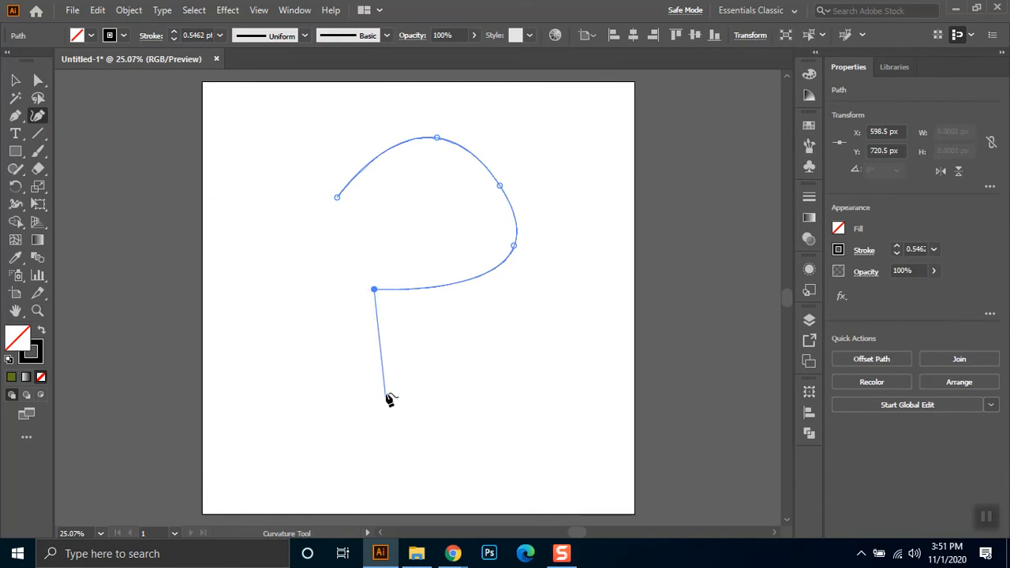
left_click(379, 366)
left_click(282, 305)
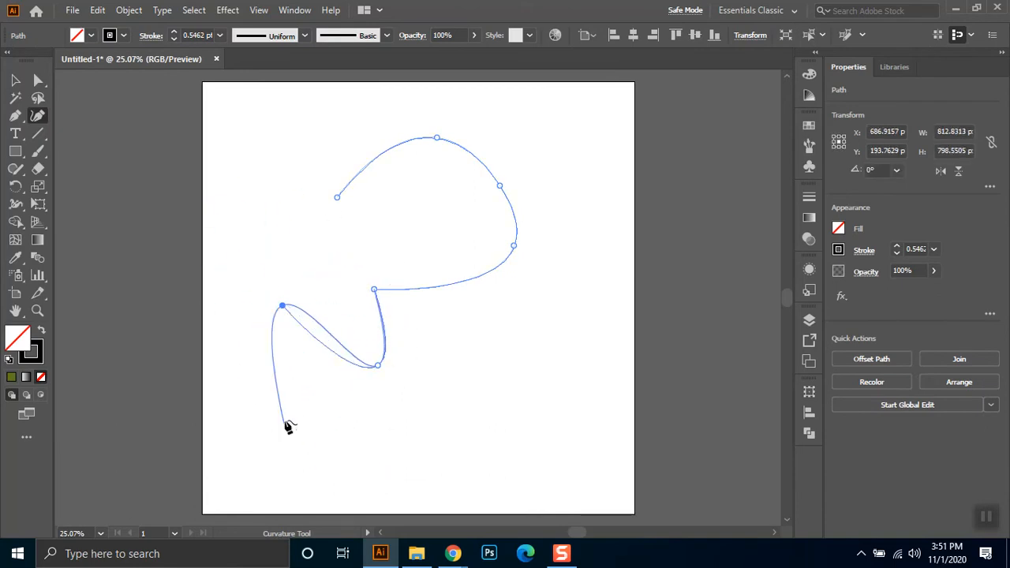
left_click(227, 336)
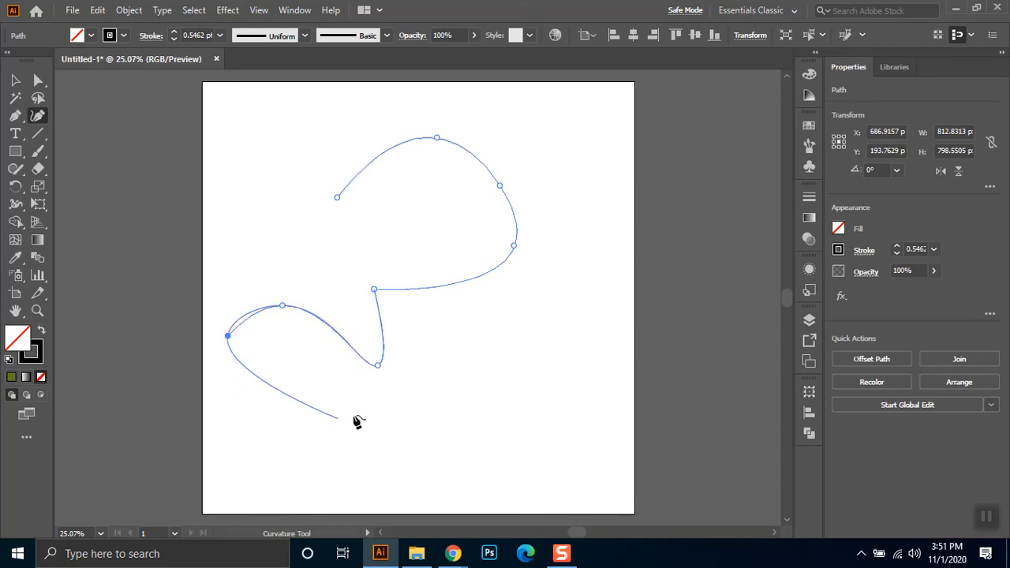
left_click(340, 379)
left_click(231, 448)
left_click(477, 419)
left_click(504, 468)
left_click(569, 395)
left_click(460, 301)
left_click(417, 383)
left_click(493, 392)
left_click(552, 356)
left_click(557, 322)
left_click(587, 299)
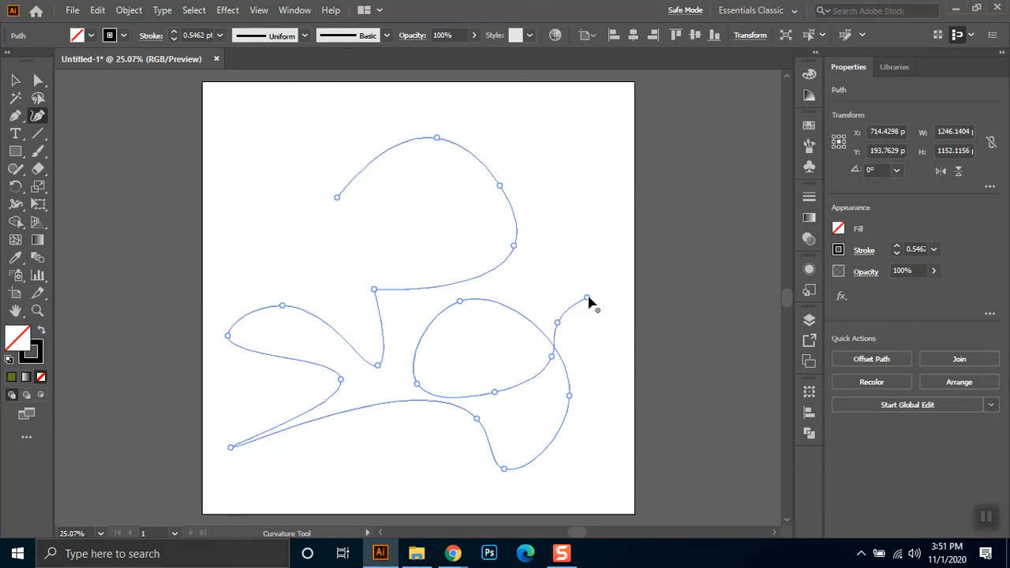
key("Delete")
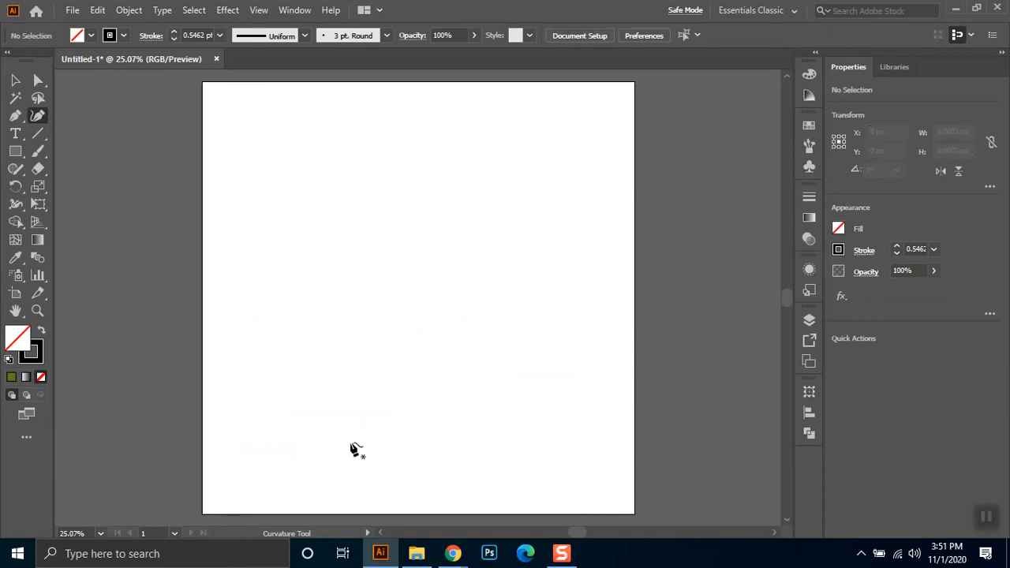
left_click(14, 135)
left_click(13, 138)
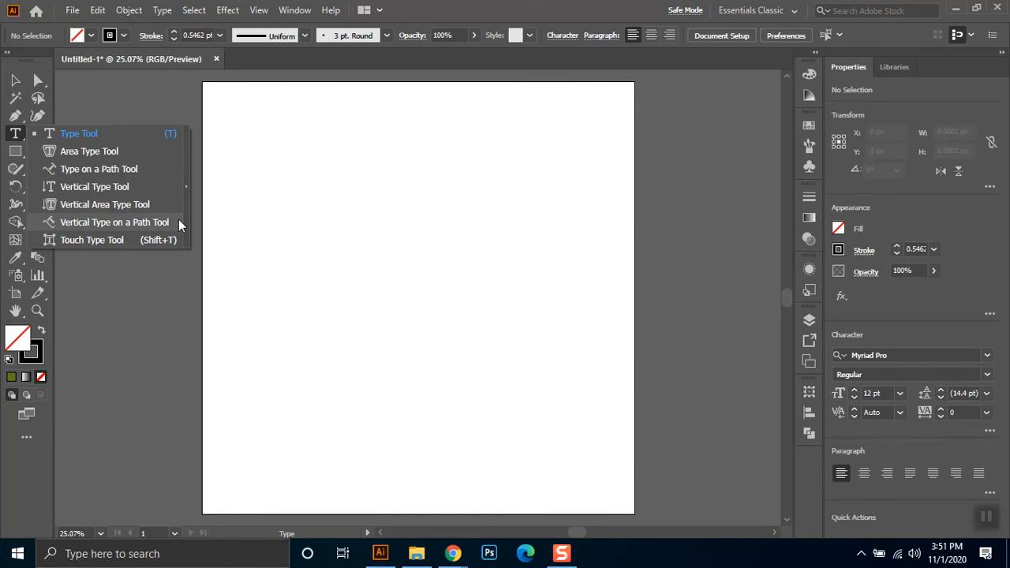
left_click(88, 241)
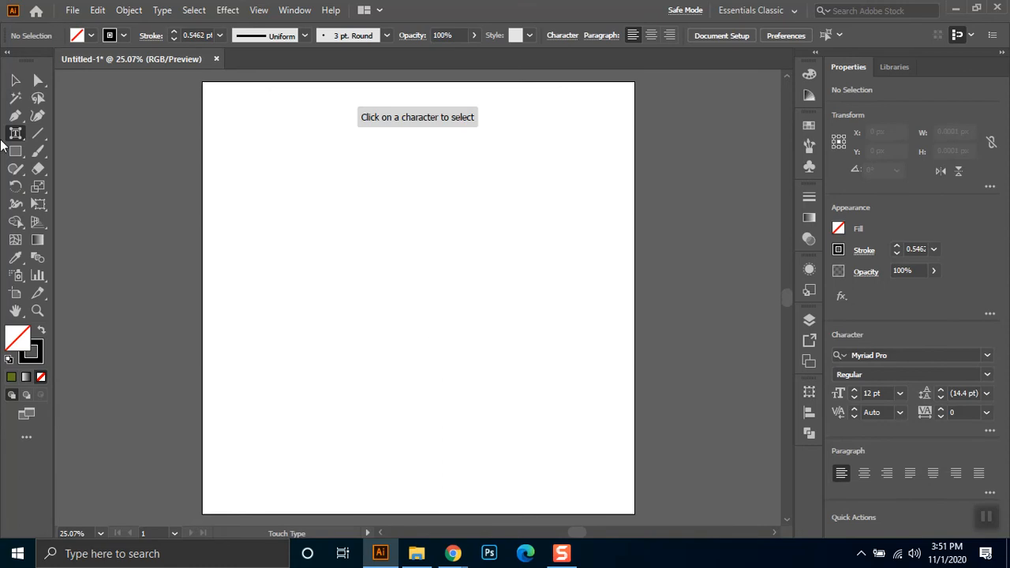
left_click(15, 80)
Step: Draw an unfilled rectangle about 623 × 439 px and an overlapping black-filled one about 534 × 600 px, and activate the Touch Type tool
left_click(15, 150)
left_click_drag(264, 175, 444, 301)
left_click(15, 132)
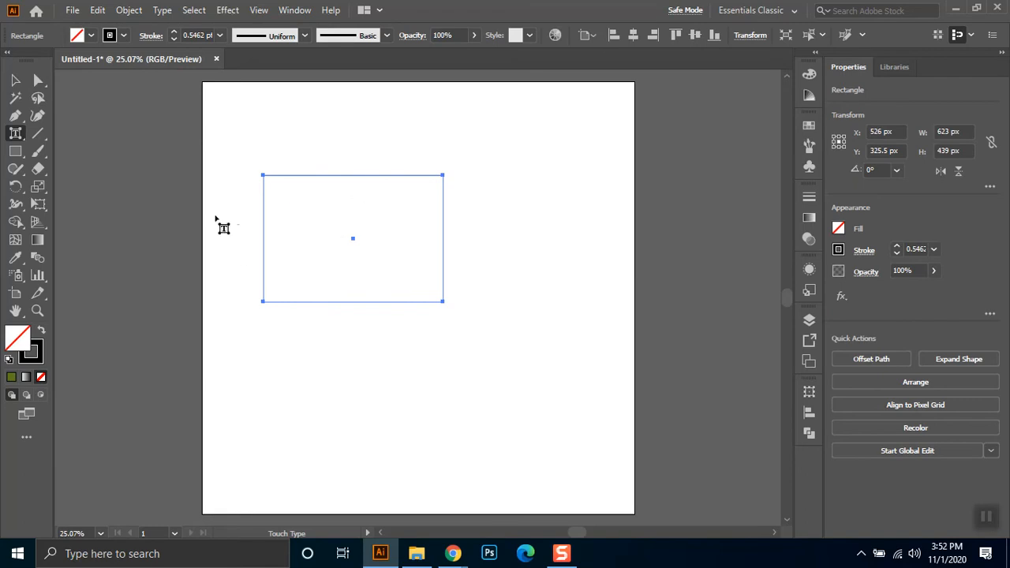
left_click(15, 152)
left_click_drag(284, 253, 438, 425)
left_click(43, 332)
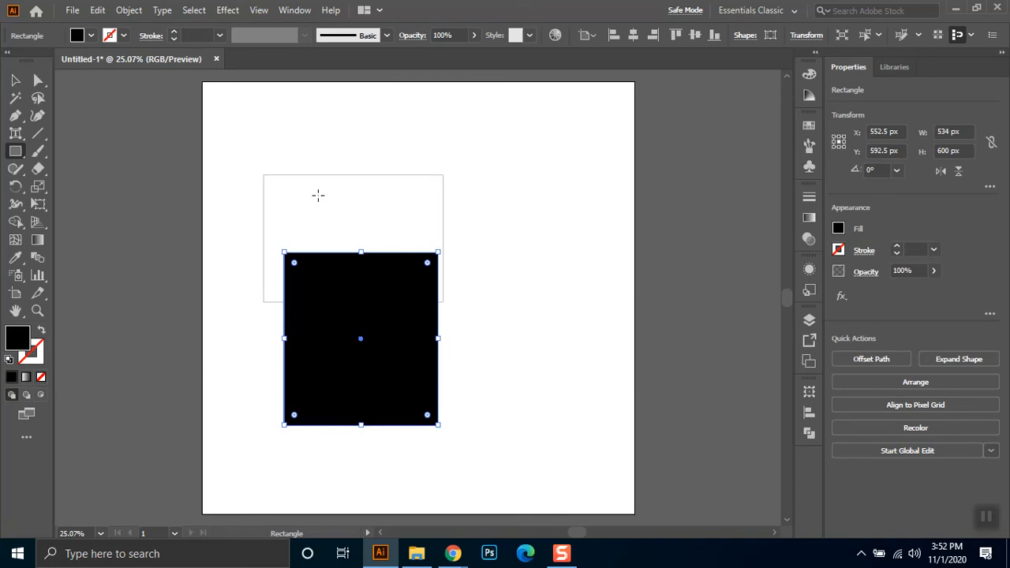
left_click(15, 133)
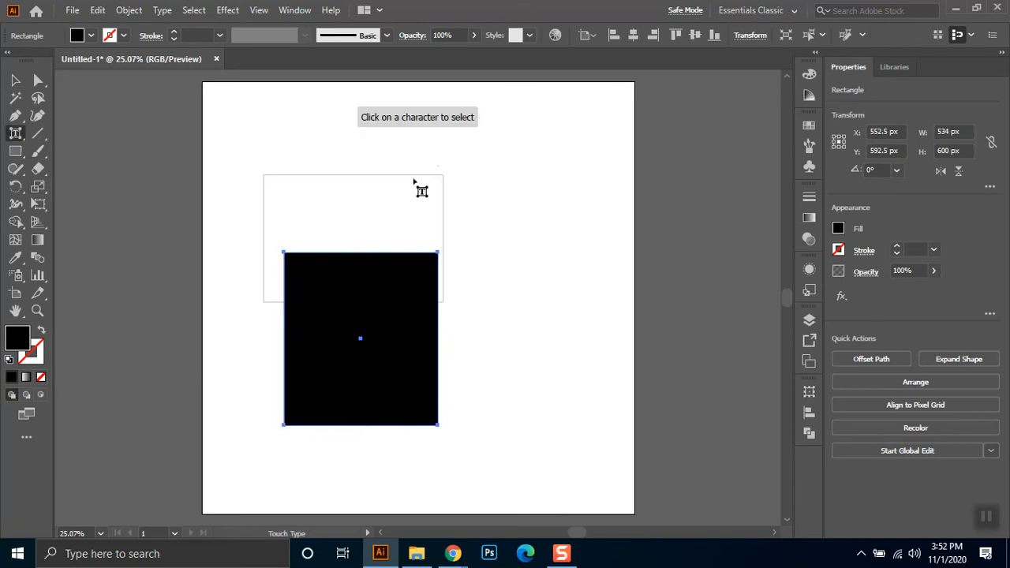
Step: Delete the black rectangle and the unfilled rectangle behind it
left_click(15, 80)
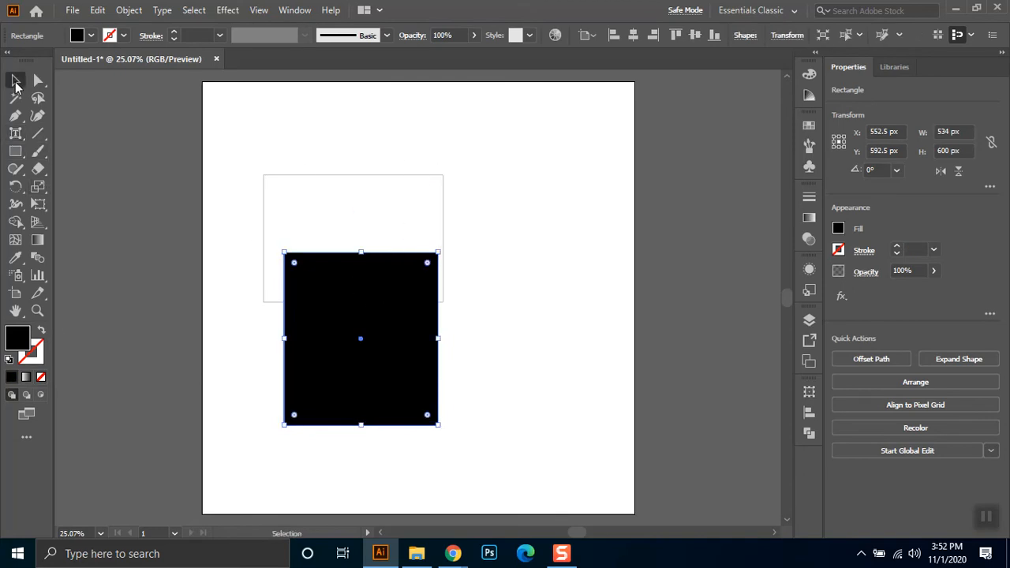
key("Delete")
left_click_drag(461, 162, 343, 323)
key("Delete")
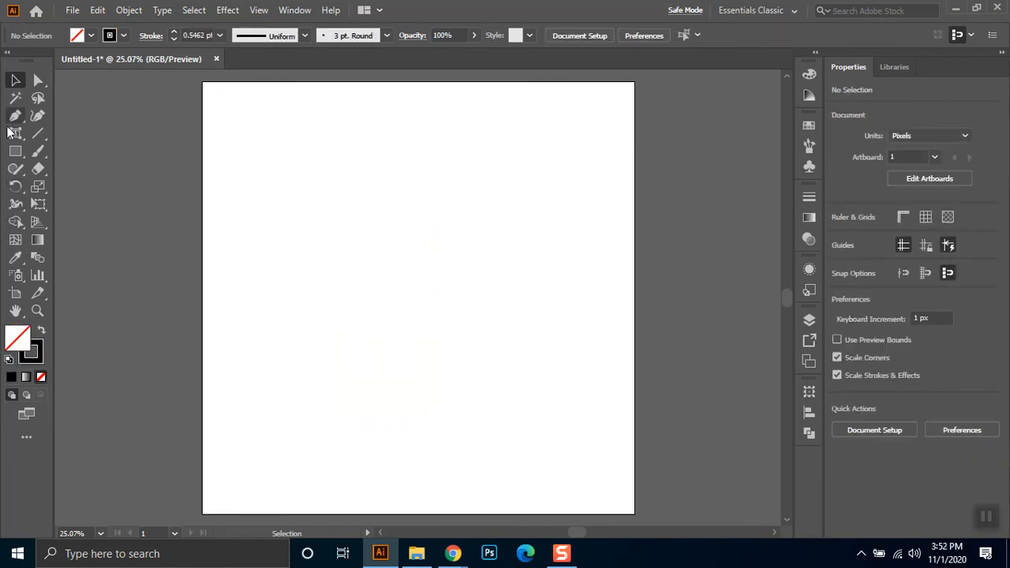
Step: Add the point text "Hello World" in the artboard's upper half and scale it up to about 808 × 181 px
left_click(15, 132)
left_click_drag(16, 134, 49, 133)
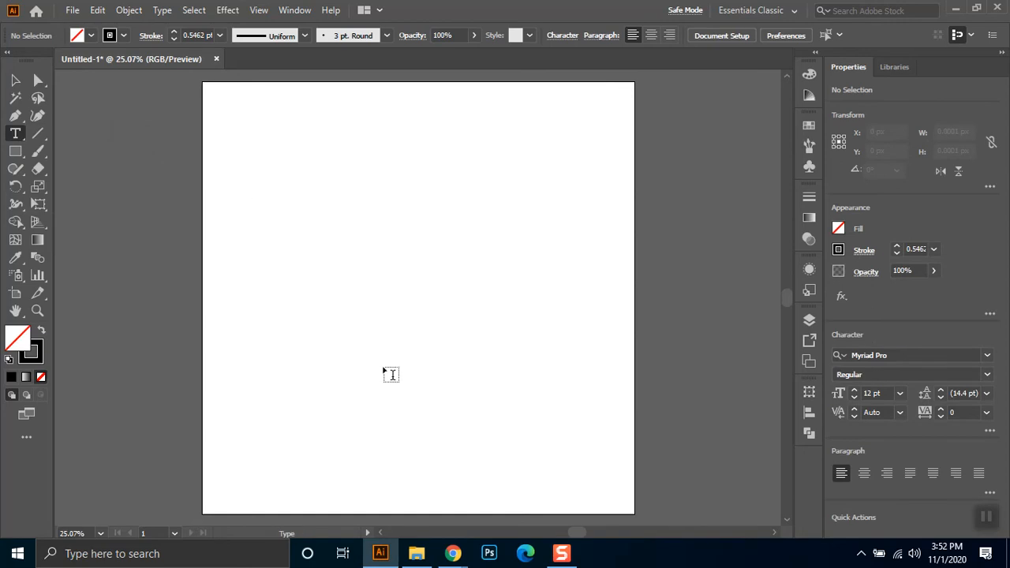
left_click(310, 210)
type("Hello Wo")
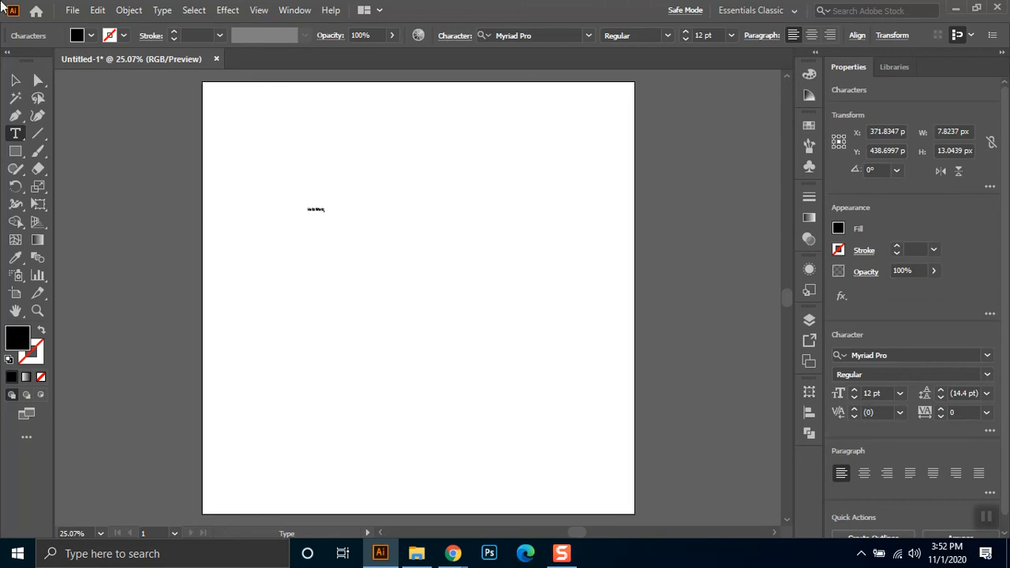
left_click(15, 79)
left_click_drag(325, 215, 541, 435)
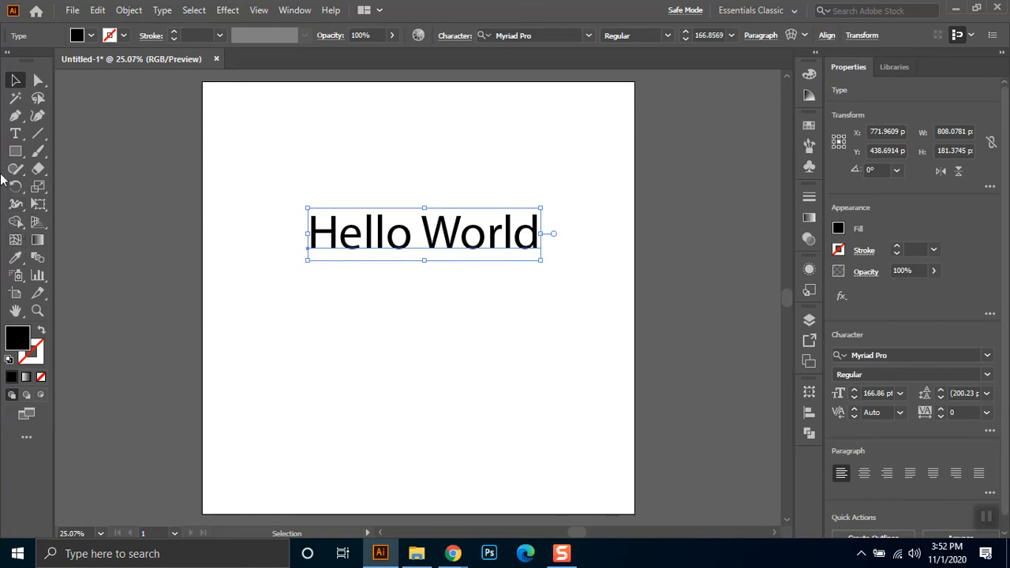
Step: With the Touch Type tool, enlarge only the W of "World" until the whole text measures about 888 × 244 px
left_click(16, 131)
left_click(82, 241)
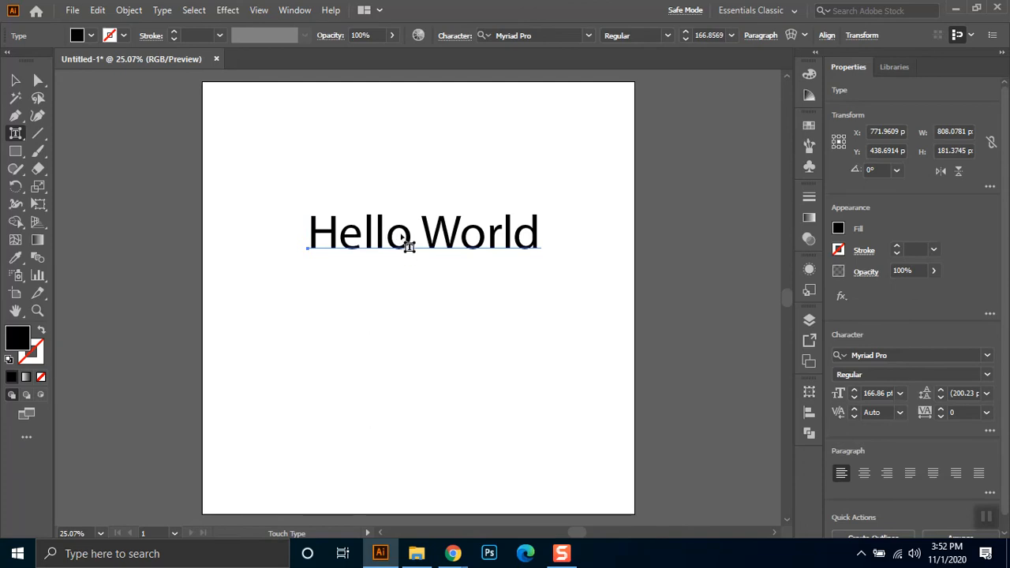
left_click(429, 240)
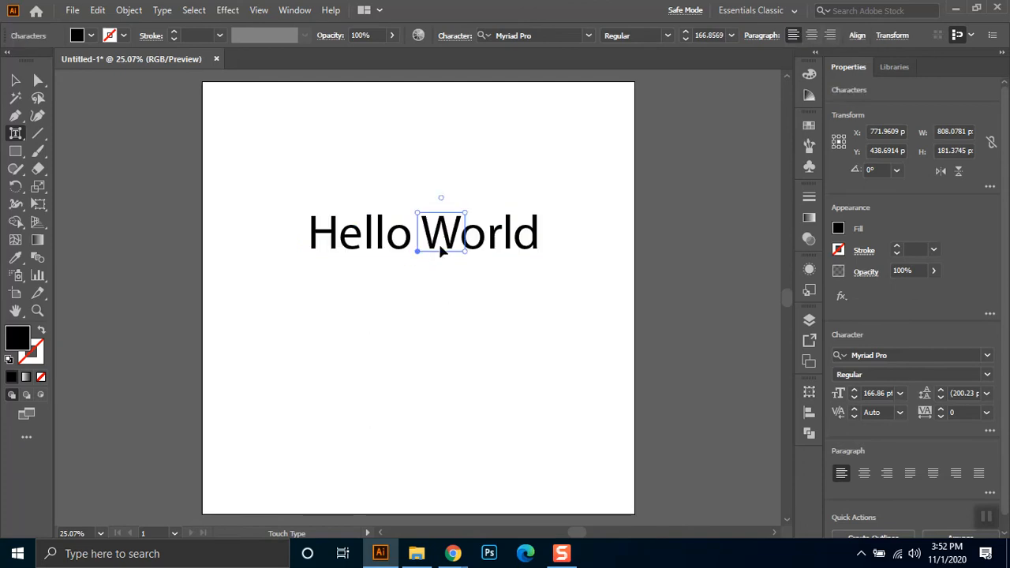
left_click_drag(467, 214, 502, 185)
left_click_drag(508, 253, 460, 304)
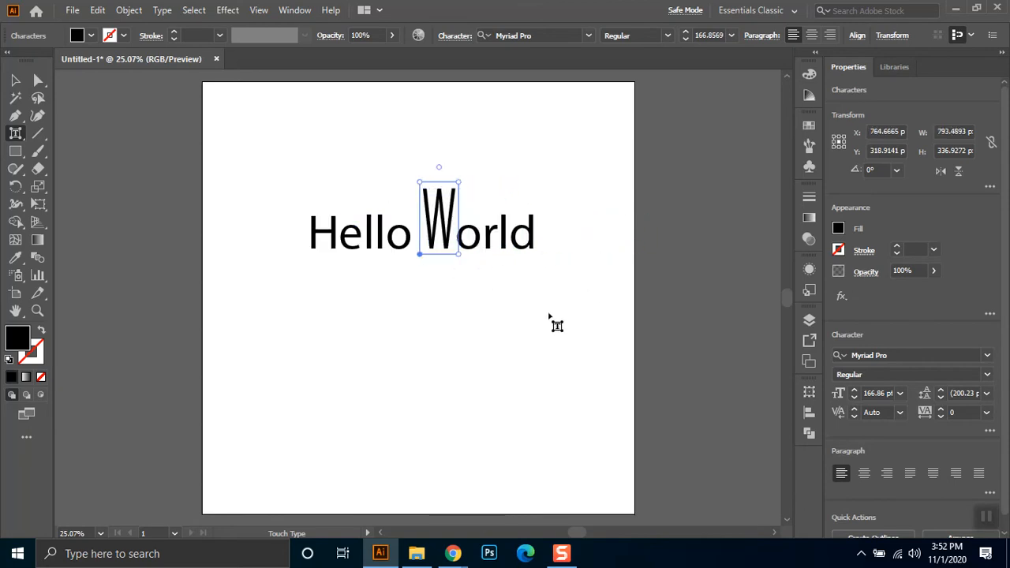
mouse_move(460, 183)
left_mouse_down()
mouse_move(545, 123)
mouse_move(521, 130)
mouse_move(465, 197)
mouse_move(463, 189)
left_mouse_up()
mouse_move(463, 257)
left_mouse_down()
mouse_move(486, 251)
mouse_move(472, 265)
left_mouse_up()
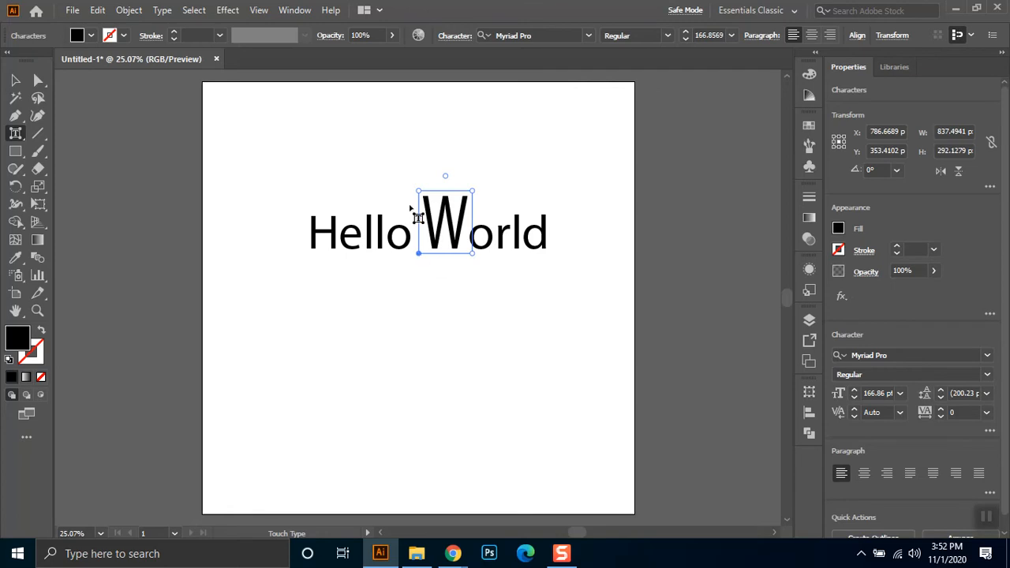
left_click_drag(419, 189, 437, 202)
left_click_drag(472, 249, 489, 251)
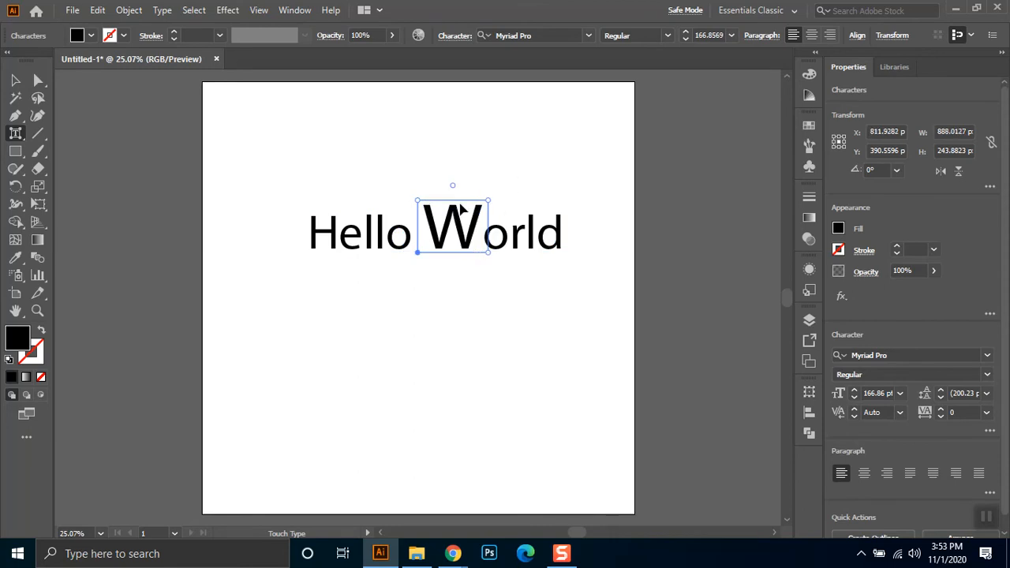
Step: Set the font of the selected W to Arvo Bold
left_click(582, 32)
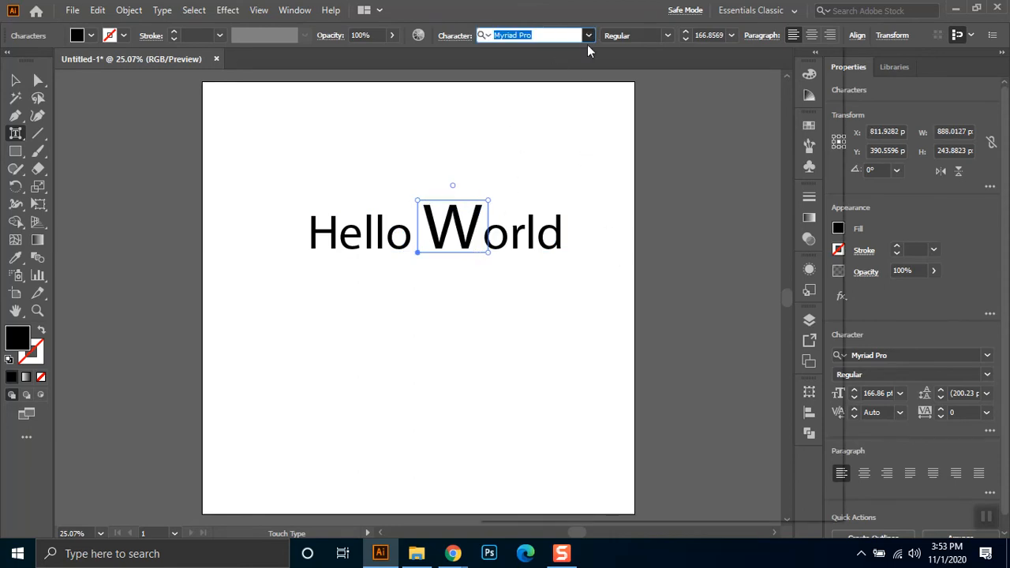
left_click(590, 35)
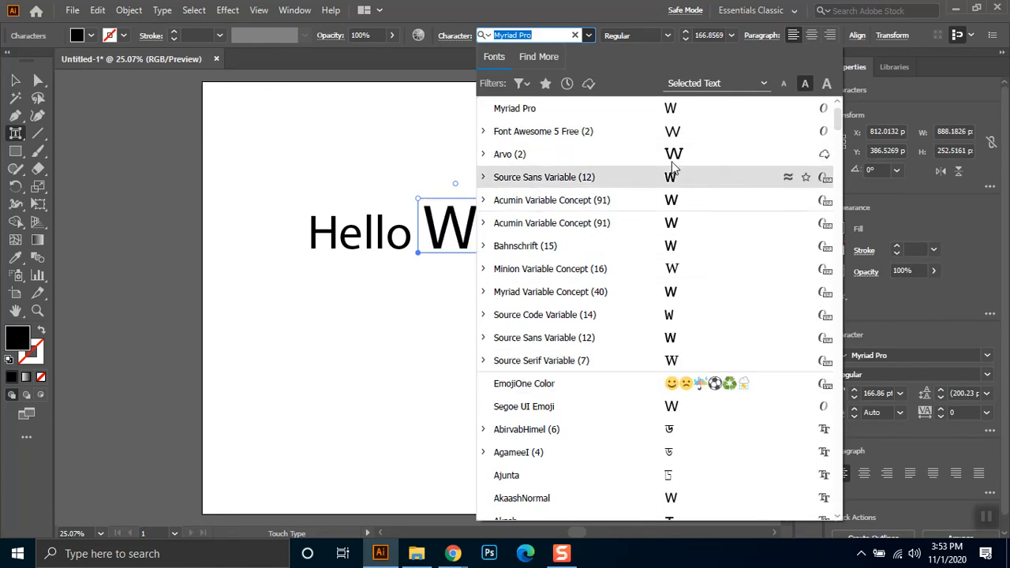
key("Escape")
type("Arvo")
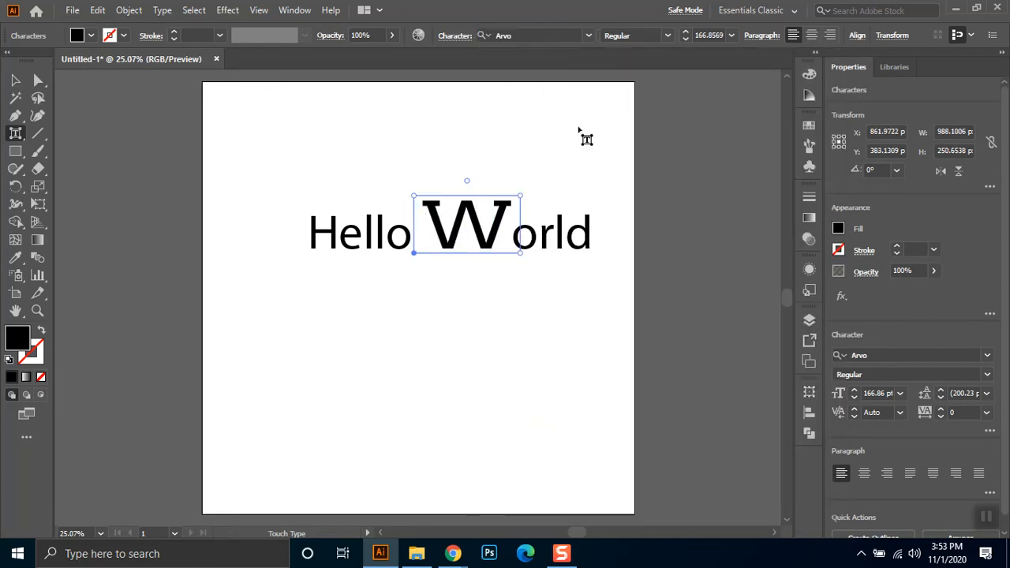
left_click(666, 35)
left_click(630, 68)
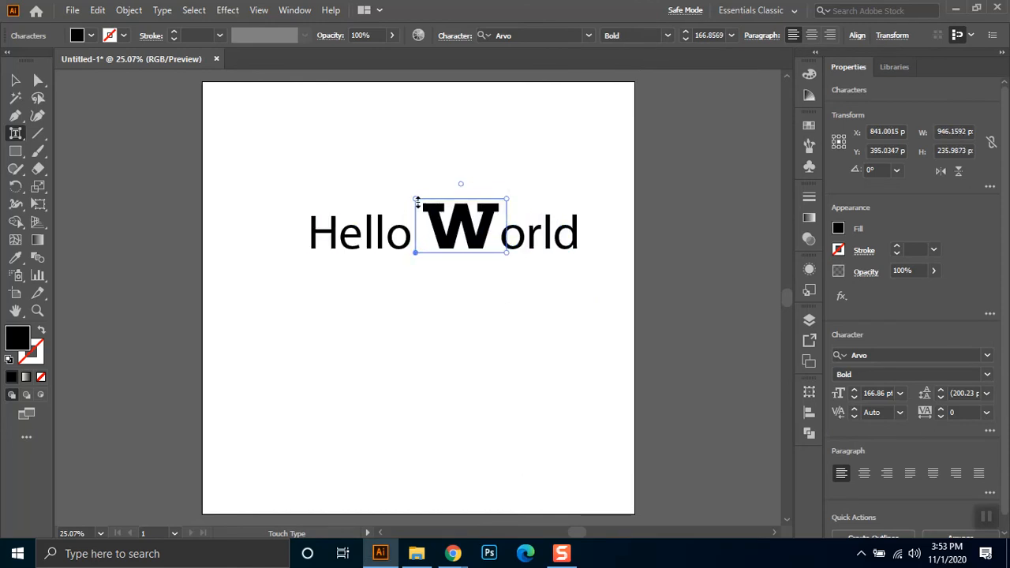
Step: Stretch the W much taller and slightly wider, making the text about 961 × 443 px, and move the text closer to the artboard's top centre
left_click_drag(417, 198, 442, 149)
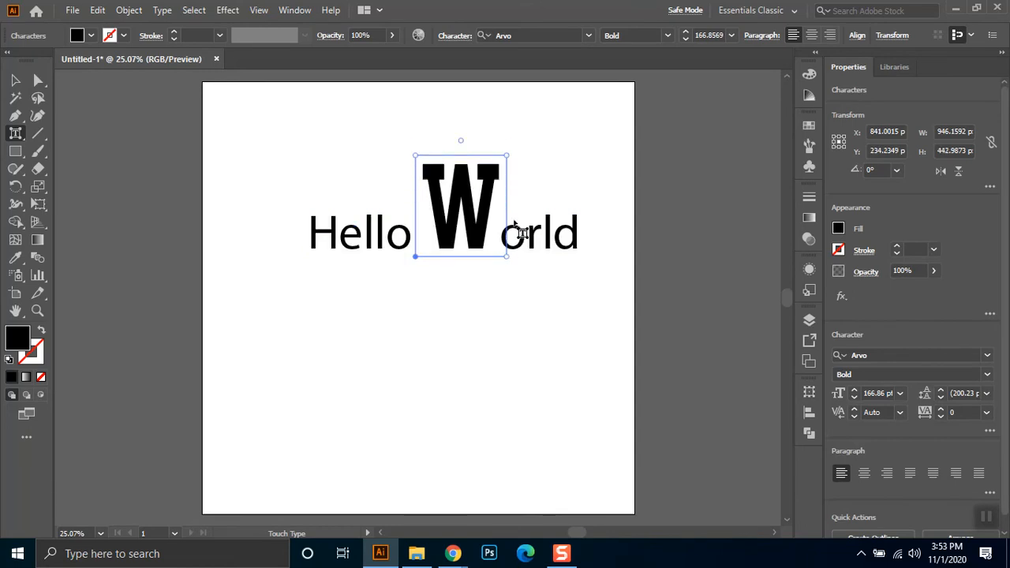
mouse_move(508, 252)
left_mouse_down()
mouse_move(528, 252)
mouse_move(512, 254)
left_mouse_up()
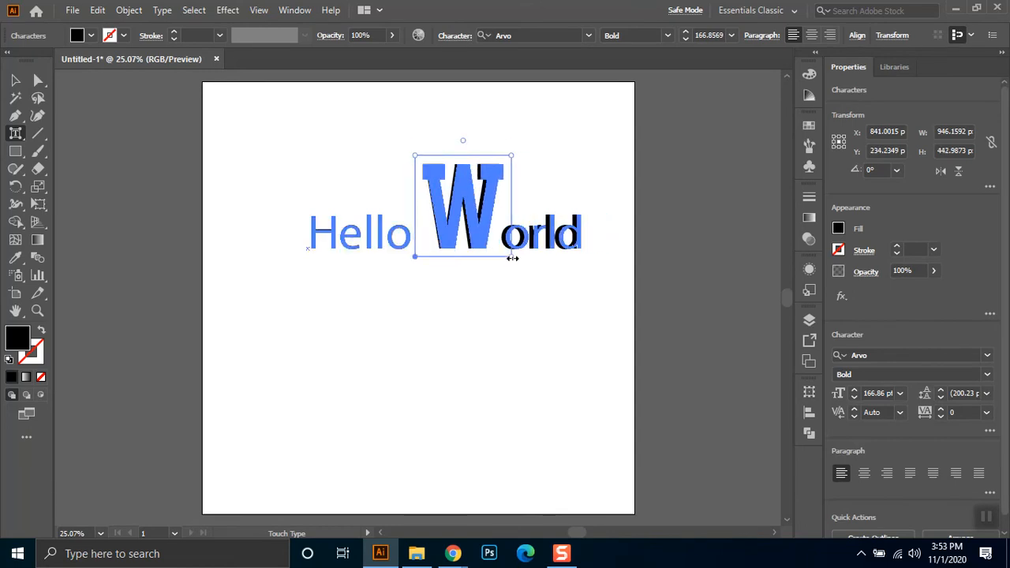
left_click(15, 80)
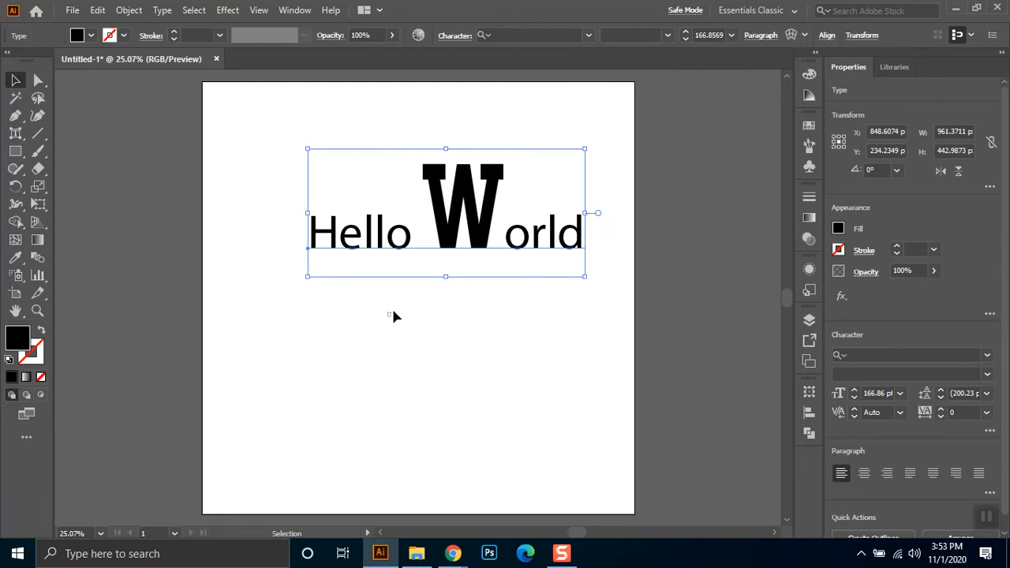
left_click(406, 320)
left_click_drag(533, 247, 505, 212)
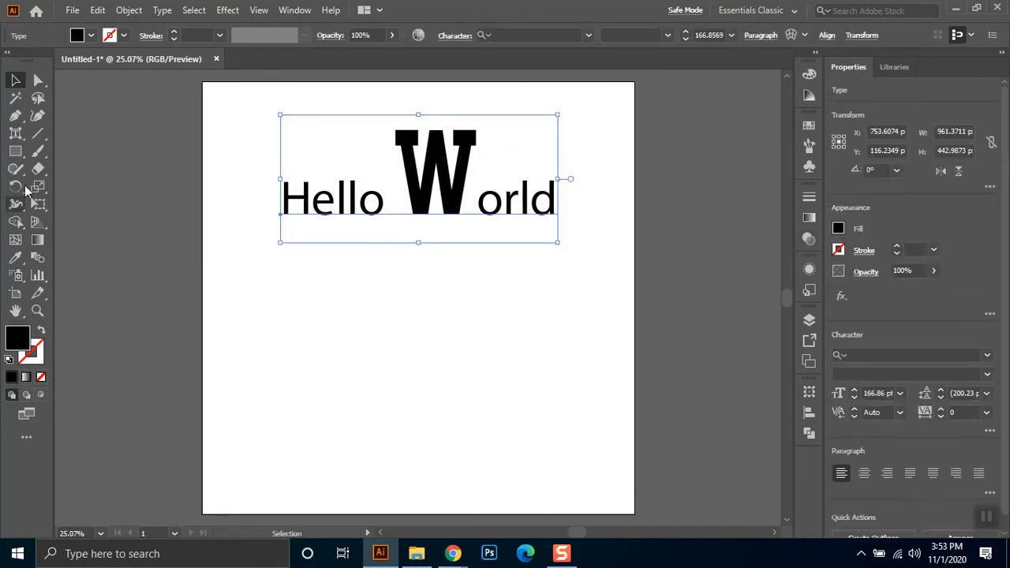
left_click(16, 135)
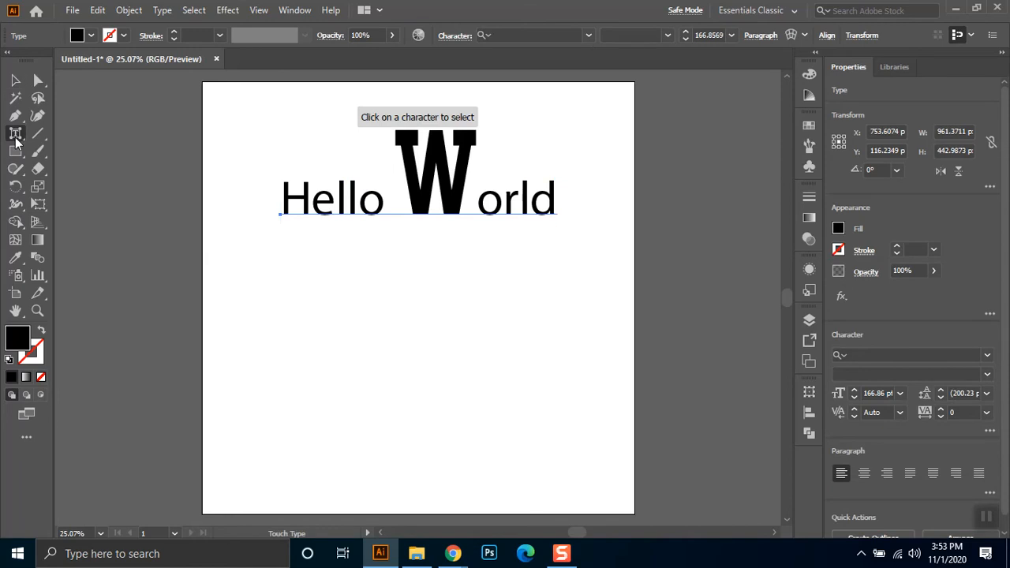
right_click(16, 136)
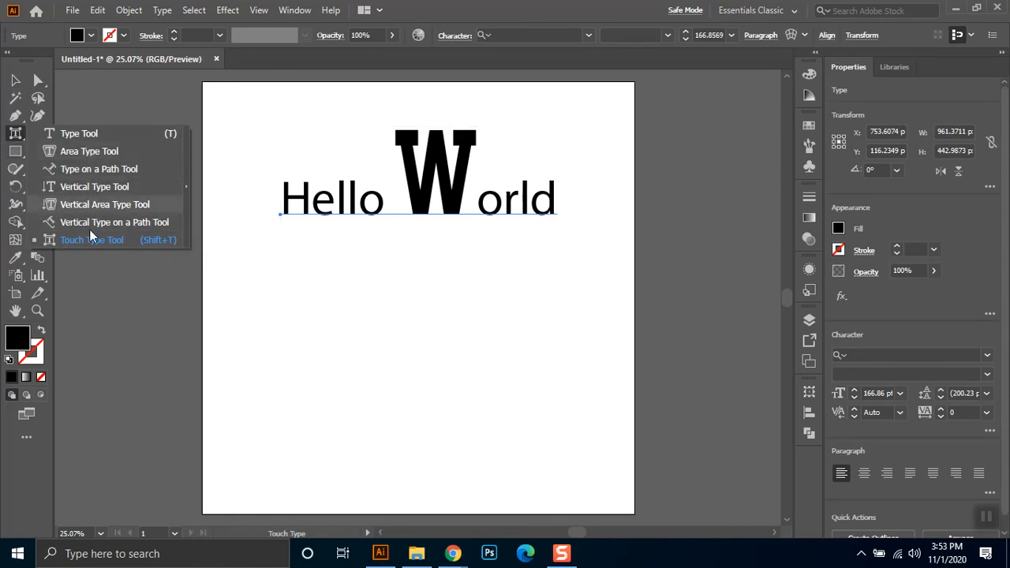
left_click(15, 133)
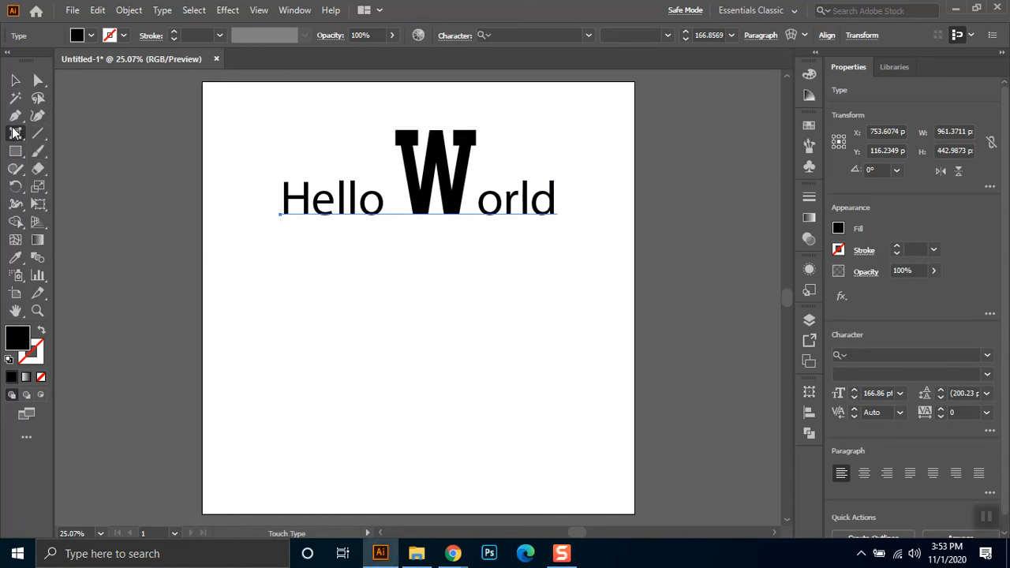
Step: With the Pen tool, draw an open three-point S-shaped path about 951 px wide below the "Hello World" text
left_click(15, 115)
left_click(272, 292)
left_click_drag(404, 303, 481, 349)
left_click(546, 292)
left_click(15, 80)
Step: Turn the S-shaped path into a type path filled with placeholder text using the Type on a Path tool, and deselect it
left_click(15, 133)
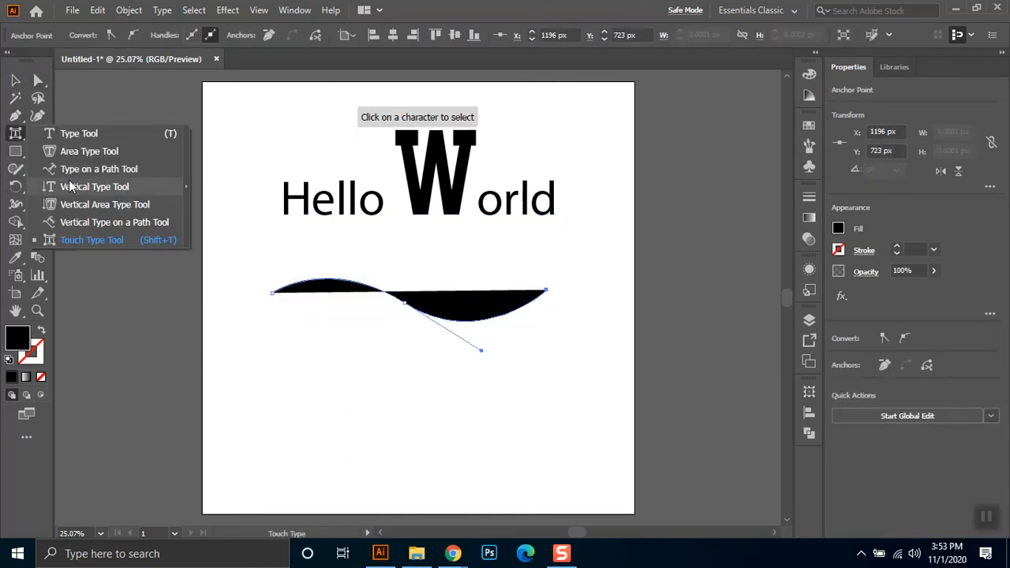
left_click(71, 169)
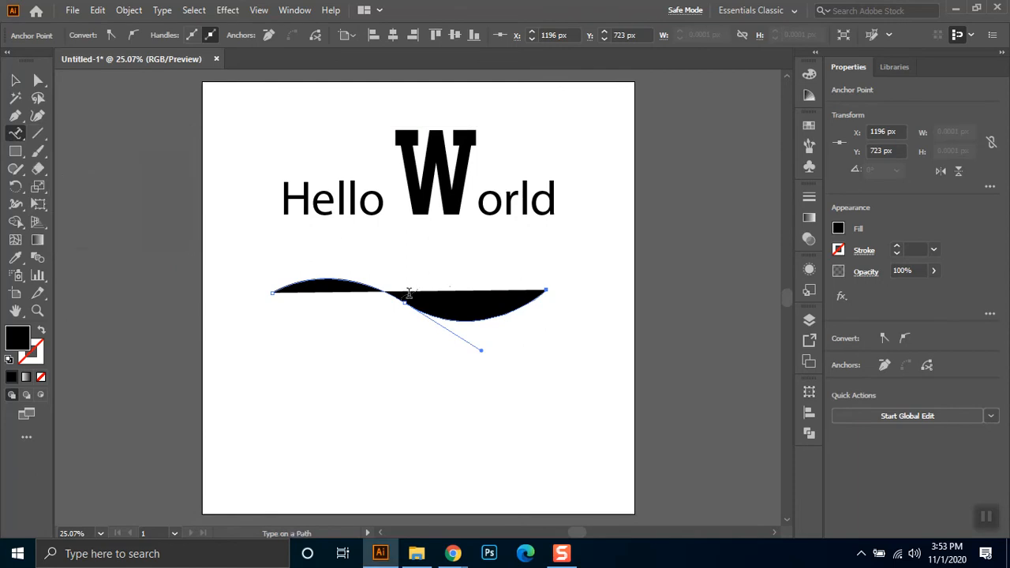
left_click(275, 285)
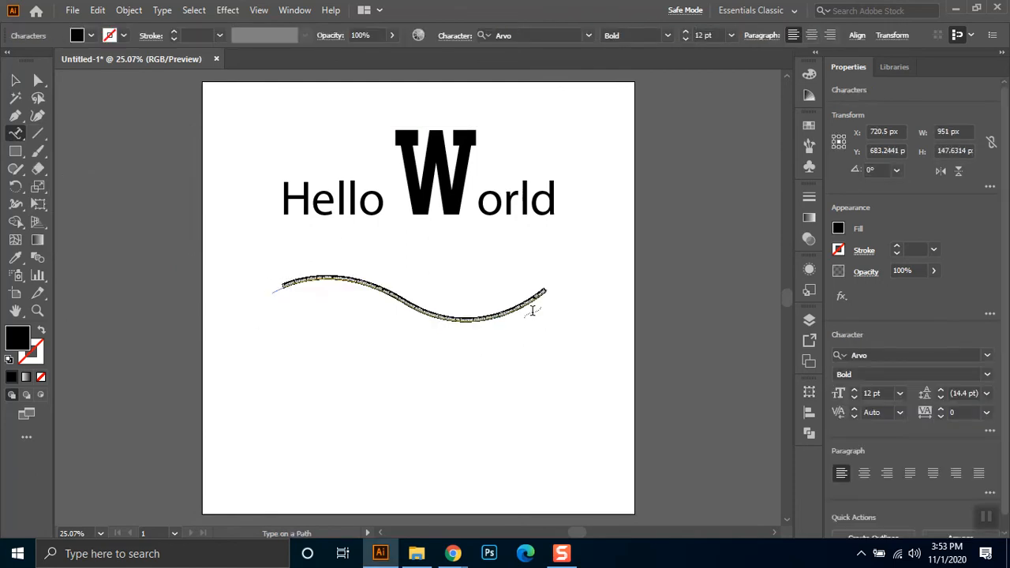
left_click(15, 80)
left_click(368, 324)
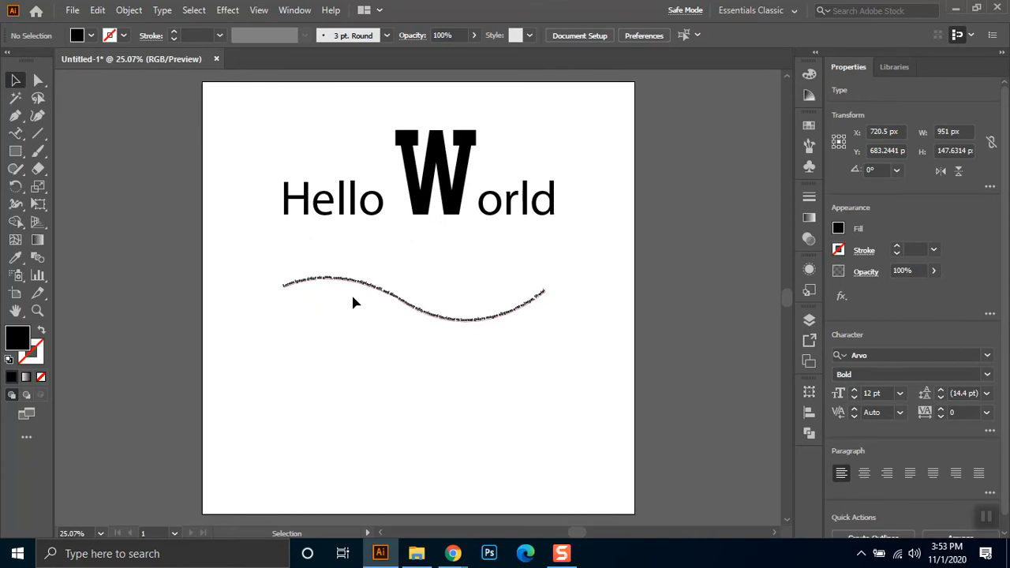
Step: Set the font size of the placeholder text on the S-shaped path to 40 pt
left_click(37, 310)
left_click_drag(293, 248, 595, 338)
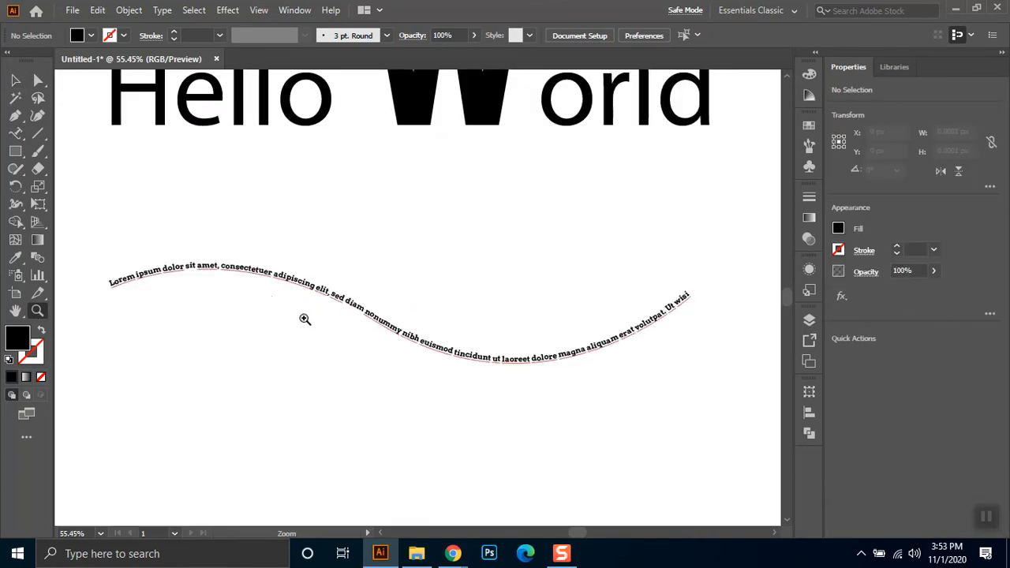
left_click(13, 80)
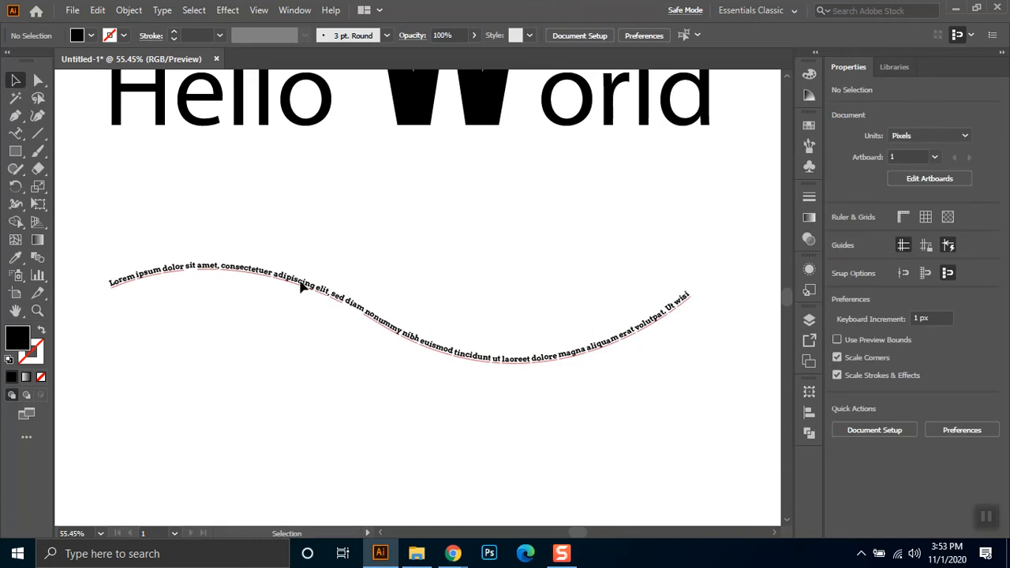
left_click(305, 285)
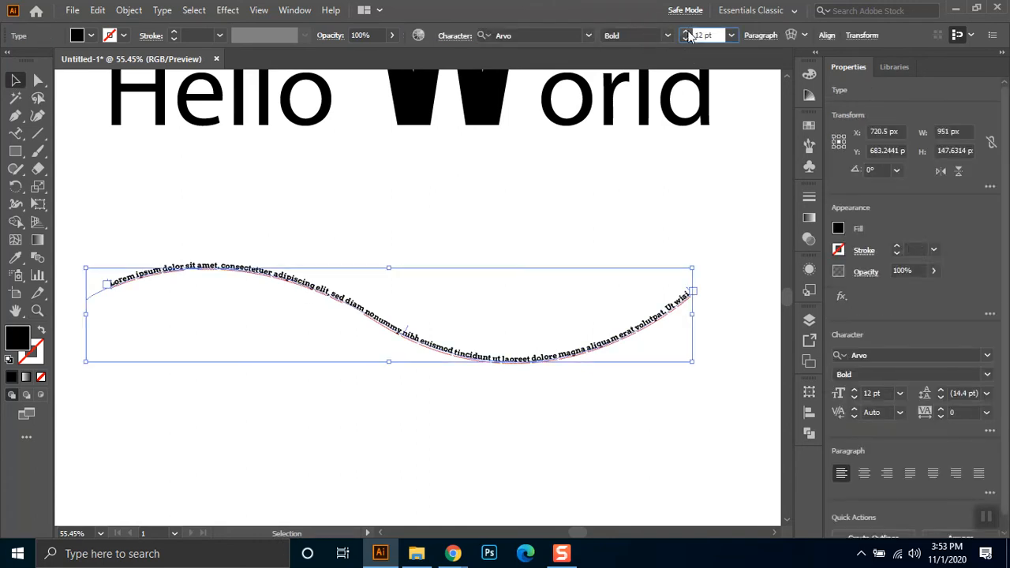
scroll(688, 36, "up", 20)
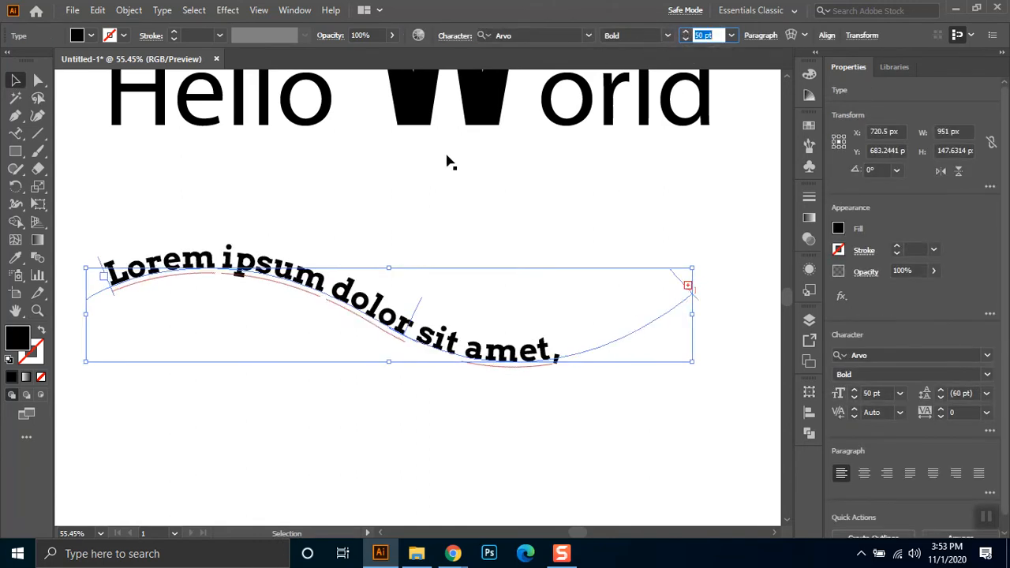
type("40")
key("Return")
key("Escape")
Step: Insert spaces in the last word of the S-shaped path text so it reads "cons ectet uer", and deselect the text
key("t")
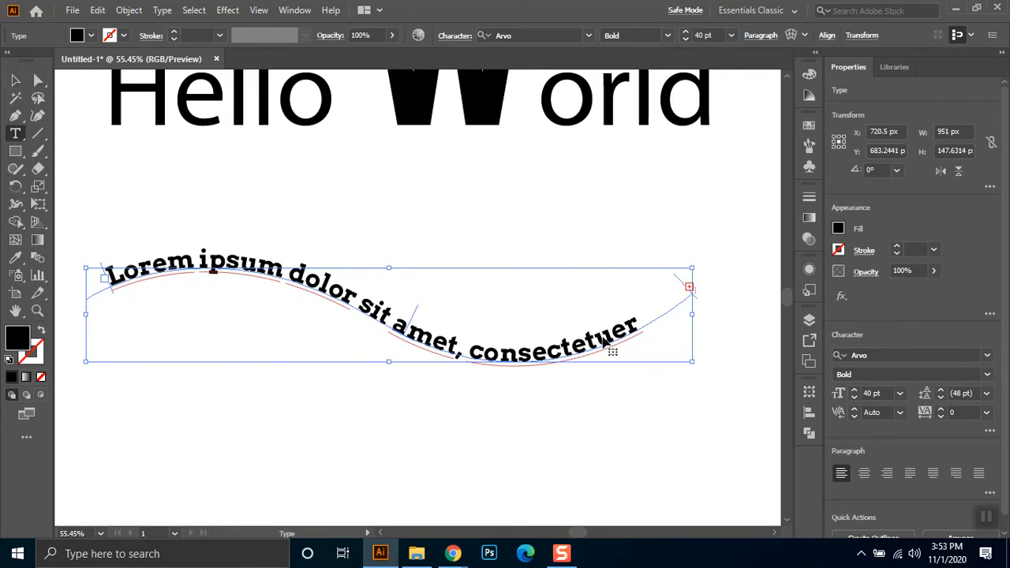
left_click(612, 351)
left_click(527, 353)
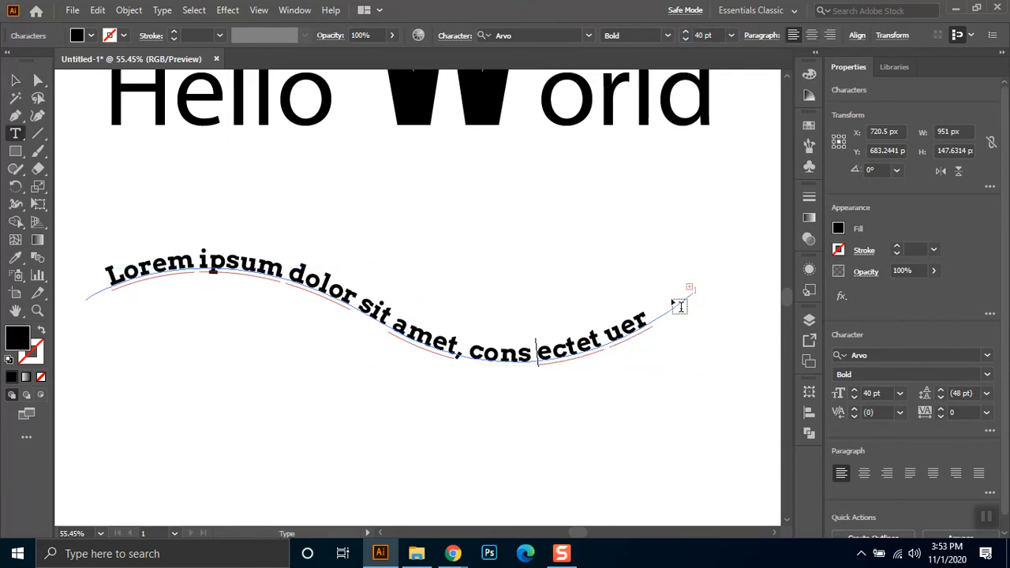
key("ctrl+shift+a")
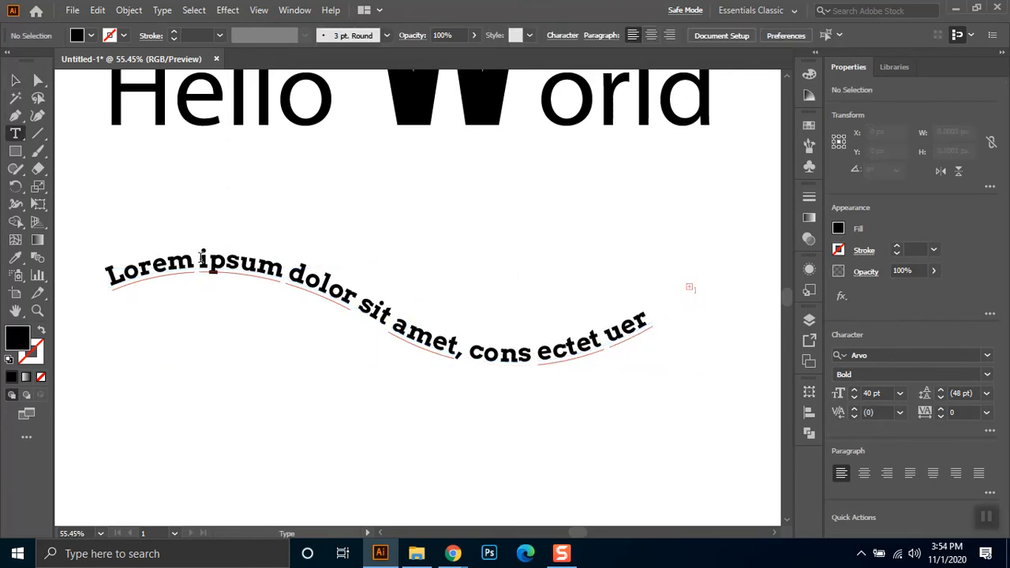
left_click(15, 79)
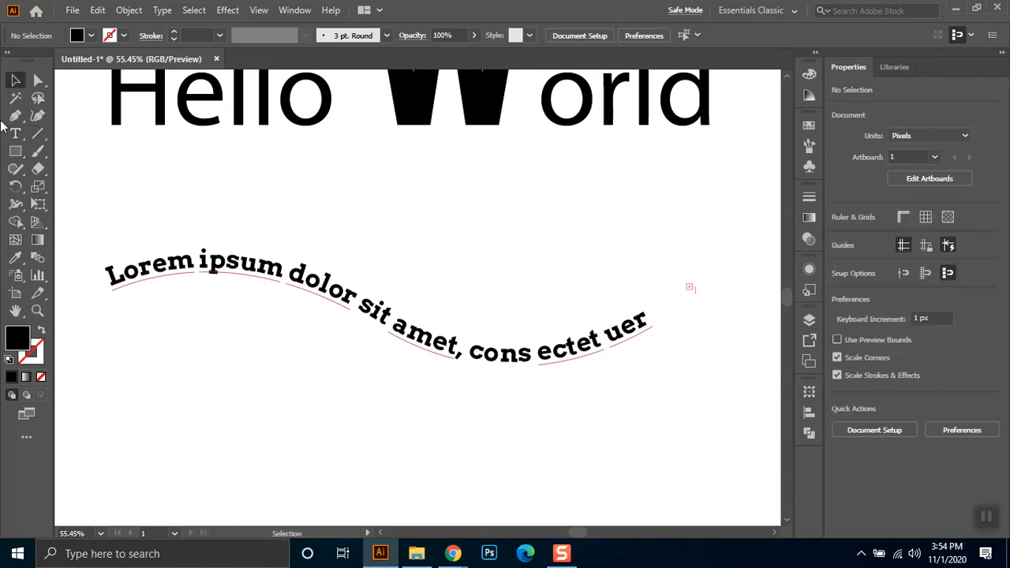
Step: With the Pen tool, draw a shorter open three-point S-shaped path below the curved placeholder text
left_click(15, 115)
left_click(109, 344)
left_click_drag(269, 344, 349, 398)
left_click(463, 387)
left_click(16, 80)
Step: Turn the new short path into type on a path filled with placeholder text using the Type tool, and deselect it
left_click(15, 134)
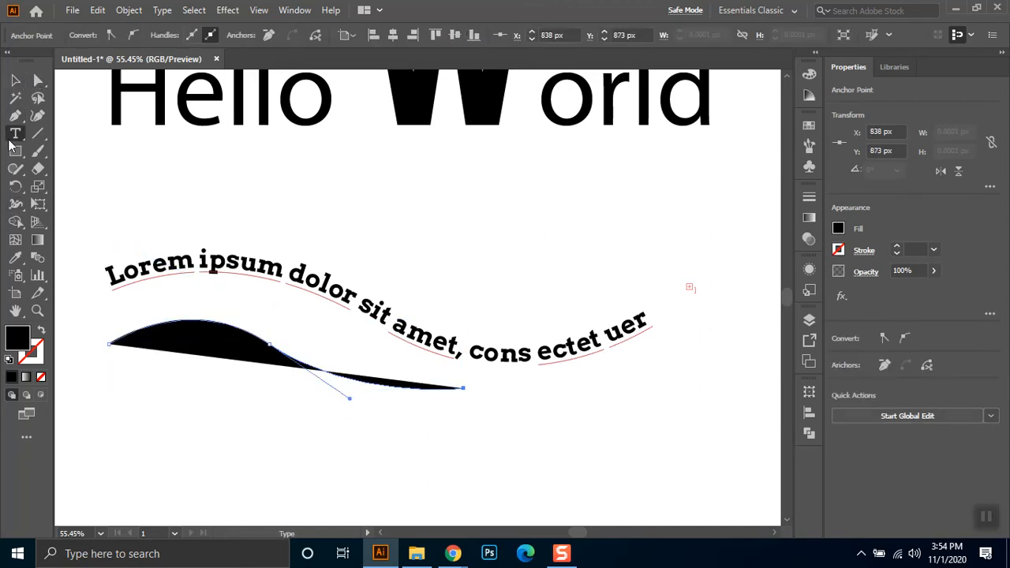
left_click(116, 338)
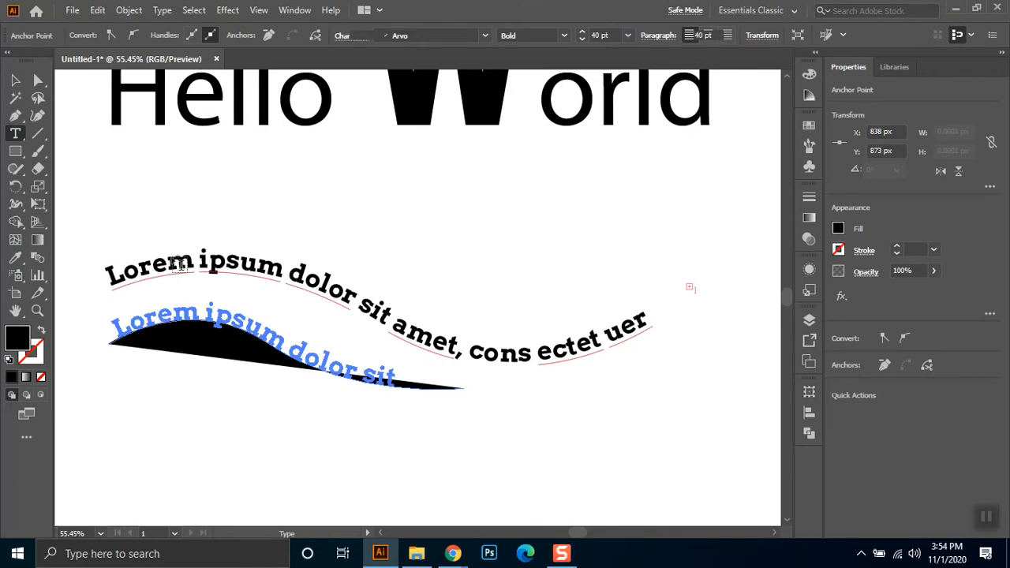
key("Escape")
left_click(403, 272)
left_click(15, 133)
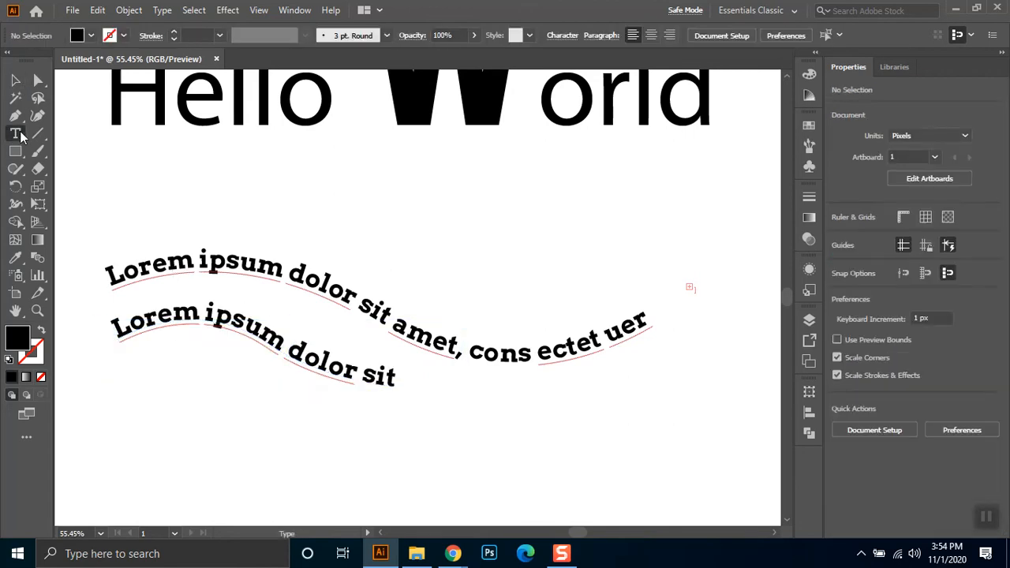
Step: Draw a circle about 206 px wide above the lower dip of the longer curved text
left_click(15, 135)
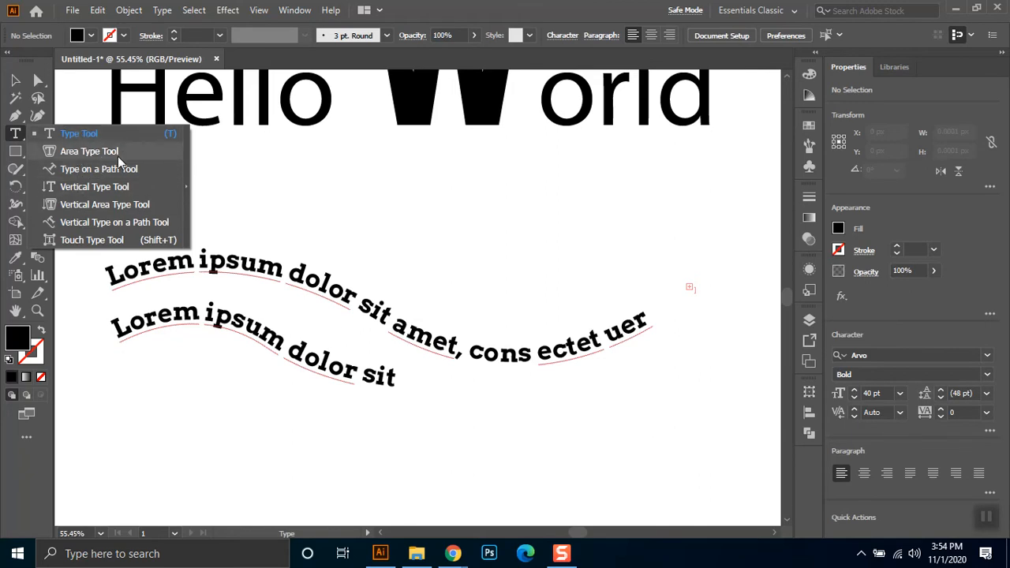
left_click(15, 151)
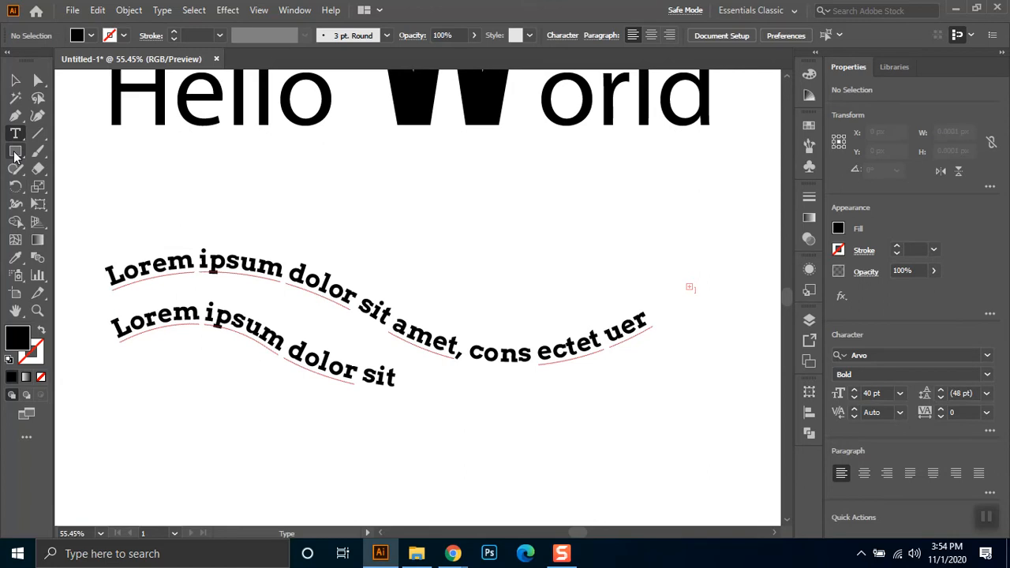
left_click_drag(15, 151, 63, 186)
left_click_drag(444, 207, 575, 339)
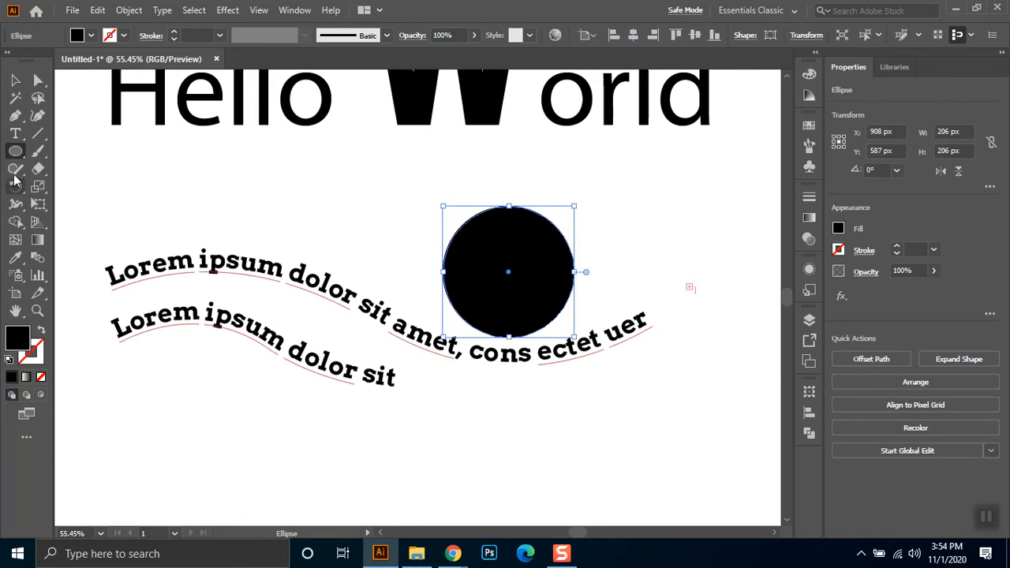
Step: Convert the black circle into a text area filled with placeholder text using the Area Type tool
left_click(17, 134)
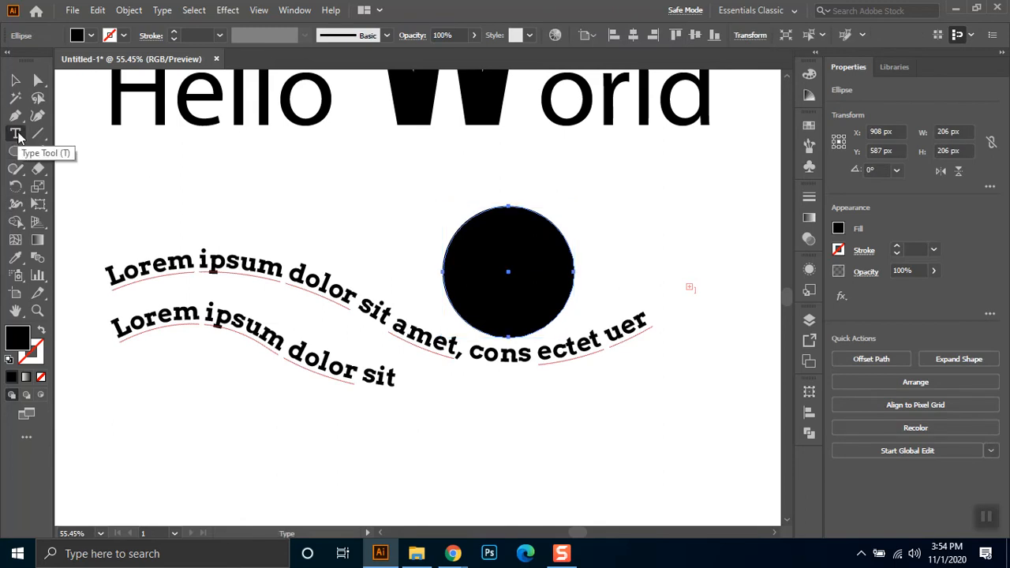
left_click_drag(12, 136, 69, 207)
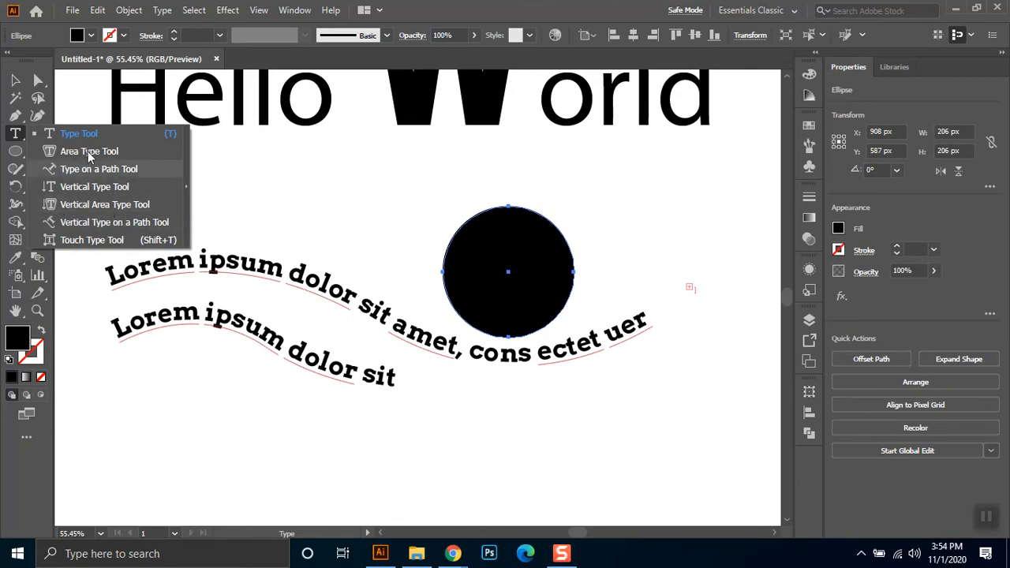
left_click_drag(89, 155, 90, 157)
left_click(499, 351)
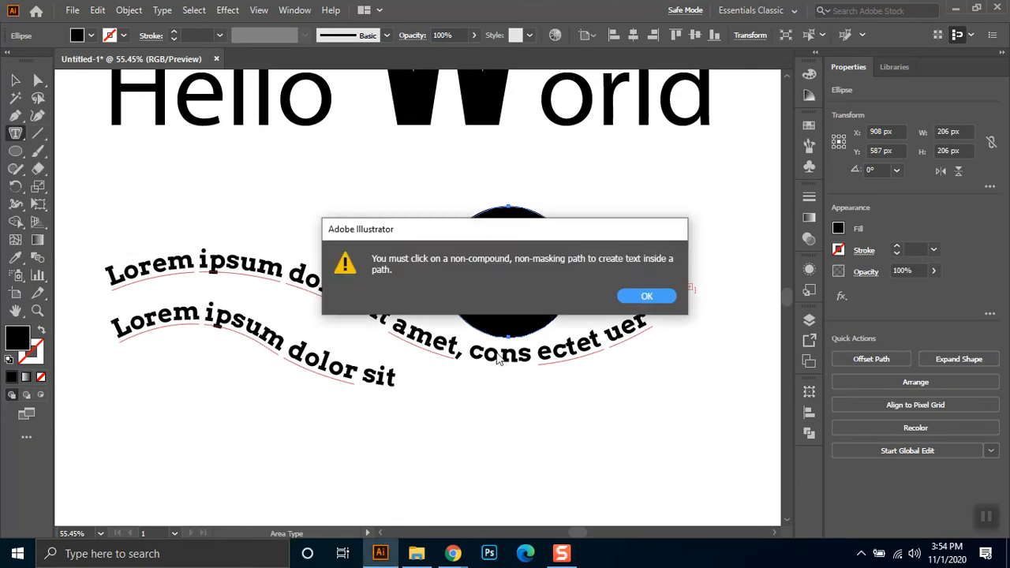
left_click(645, 297)
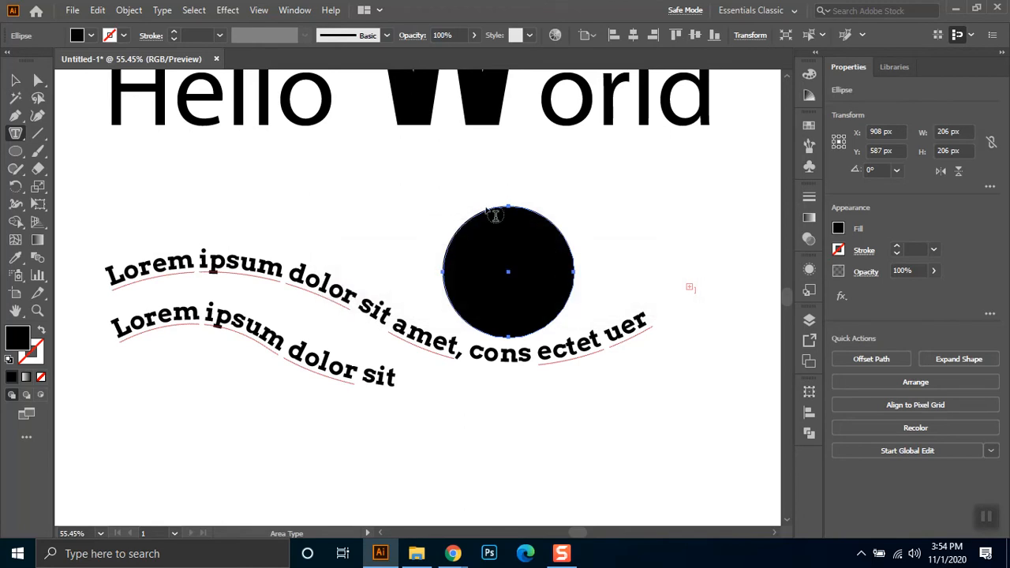
left_click(484, 210)
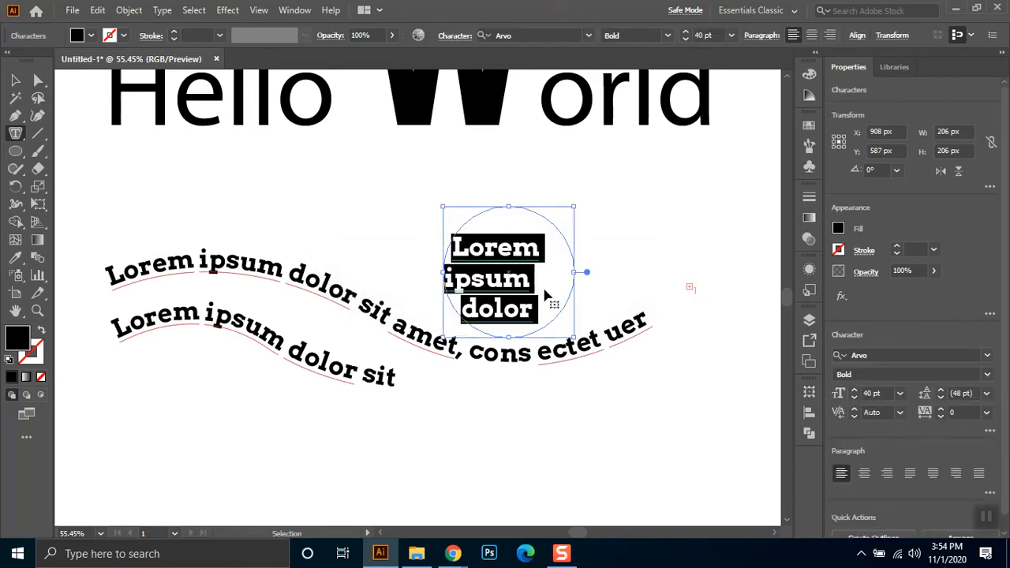
Step: Set the placeholder text inside the circle to 20 pt and align it to the centre
left_click(710, 34)
type("20")
key("Return")
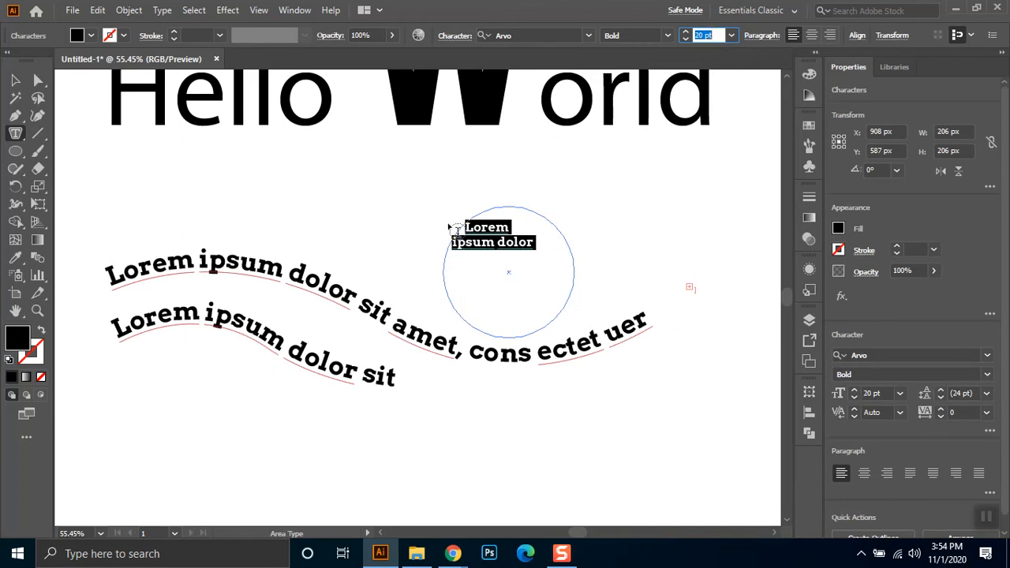
left_click(864, 473)
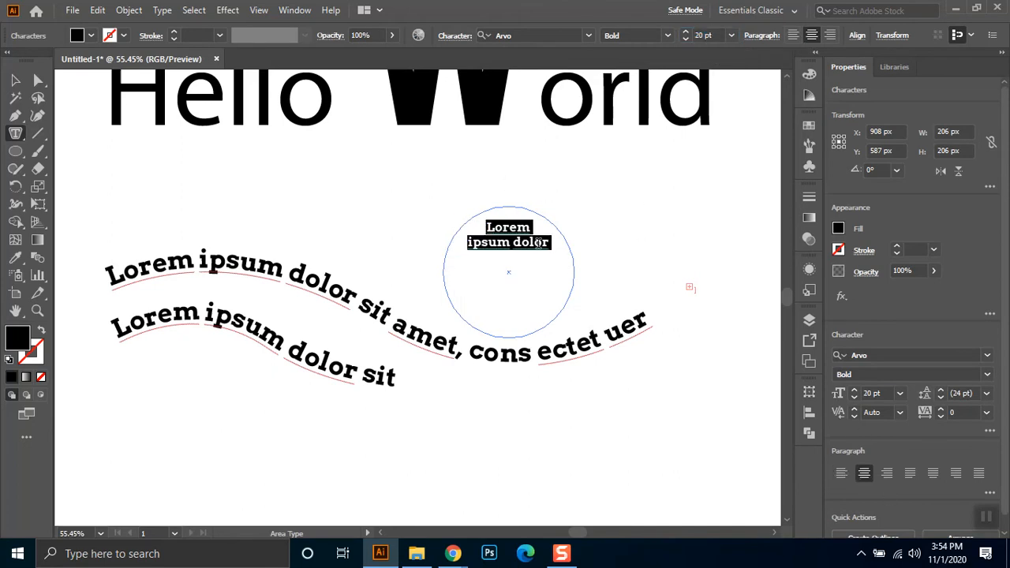
Step: Fill the circle with repeated pasted copies of the "Lorem ipsum dolor" text
key("ctrl")
key("ctrl+v")
key("ctrl+v")
key("ctrl+v")
key("ctrl+v")
key("ctrl+v")
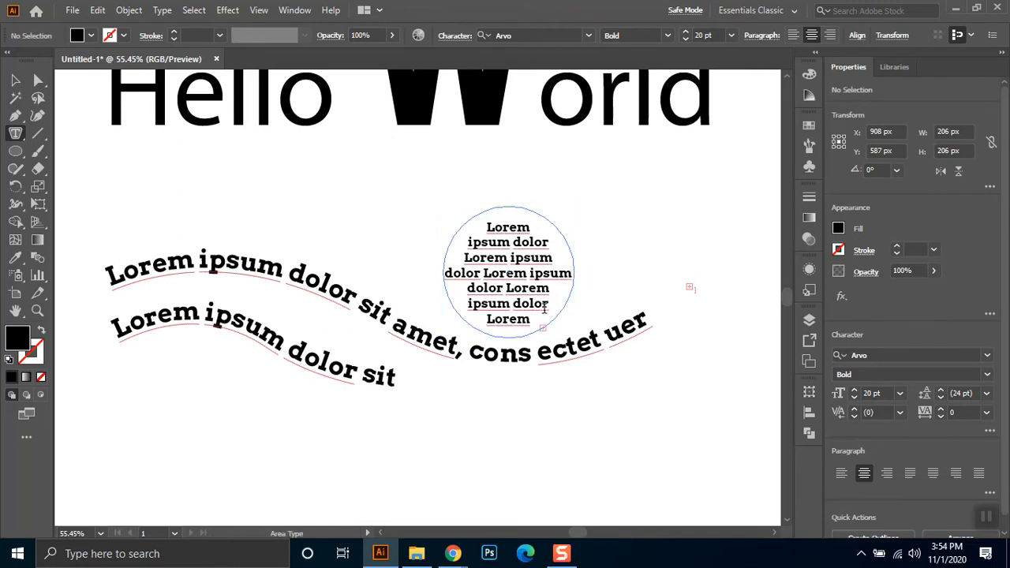
Step: Insert spaces inside several words on different lines of the circle text, splitting "ipsum", "Lorem" and "dolor"
left_click(483, 245)
key("Return")
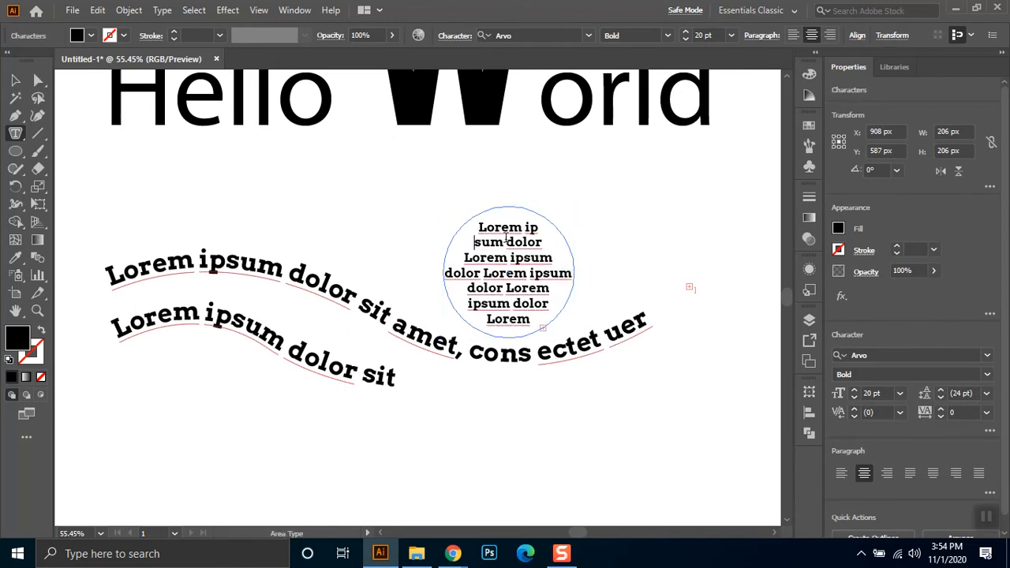
left_click(490, 256)
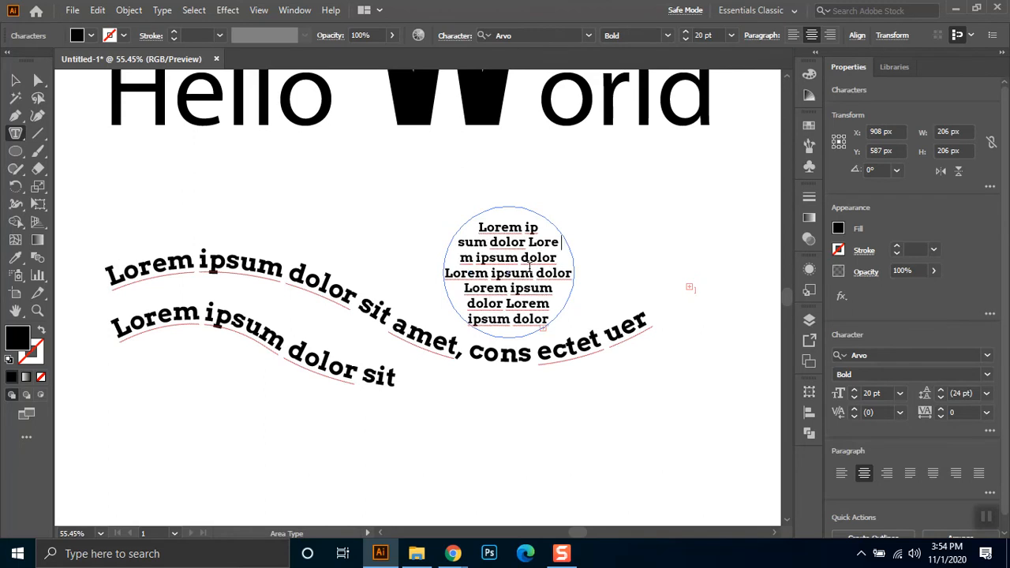
left_click(490, 257)
left_click(486, 289)
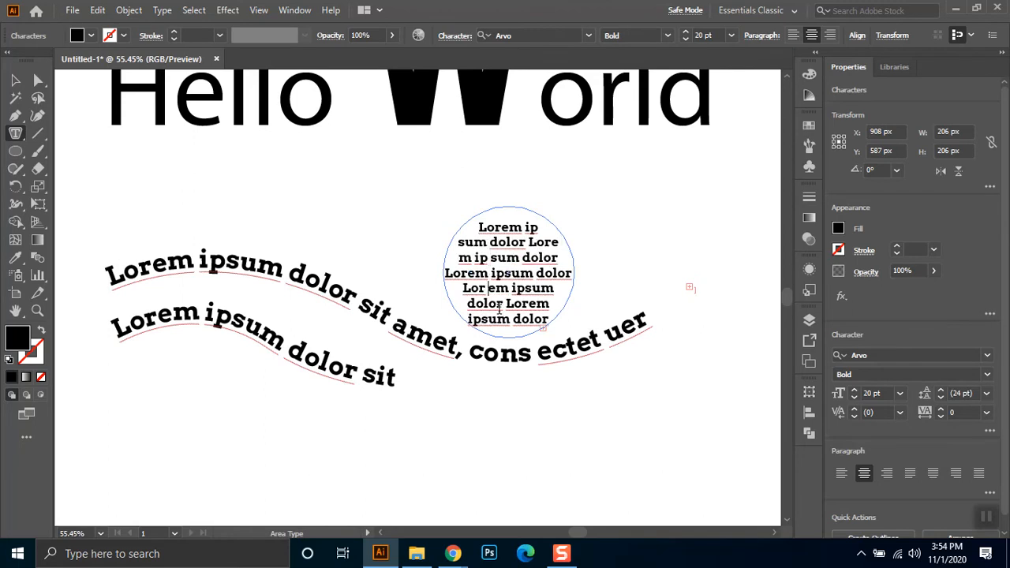
left_click(495, 306)
left_click(520, 319)
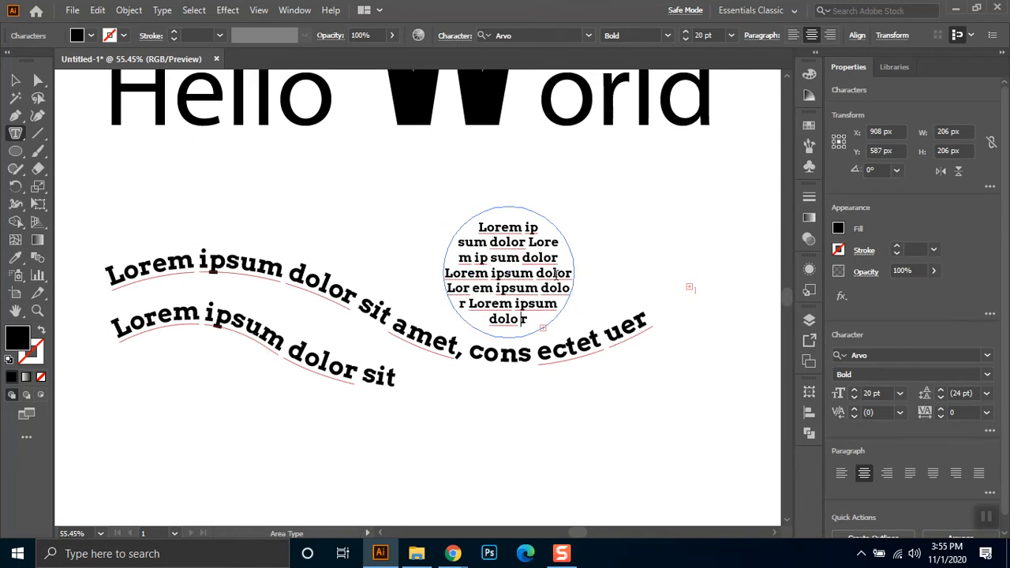
left_click(518, 275)
Step: Justify all the circle text with the last line aligned centre, and split "Lorem" and "dolor" in its first two lines with spaces
key("ctrl+a")
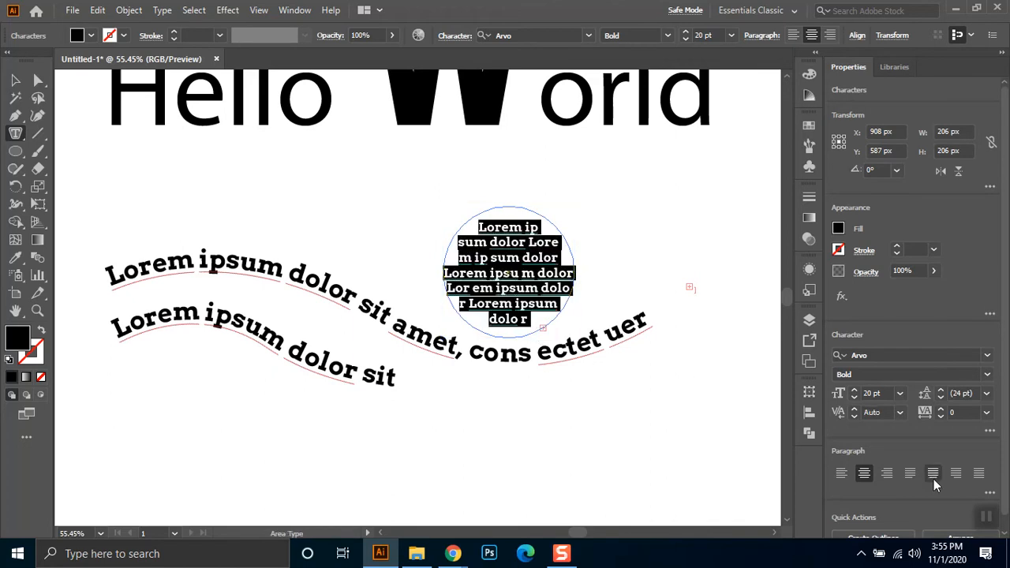
left_click(932, 474)
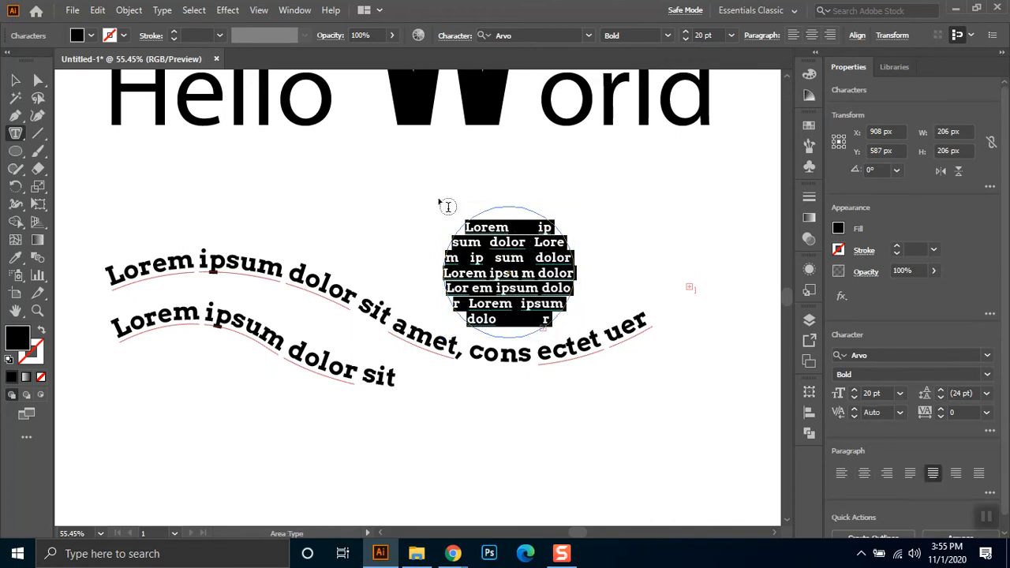
left_click(487, 228)
left_click(508, 242)
left_click(516, 280)
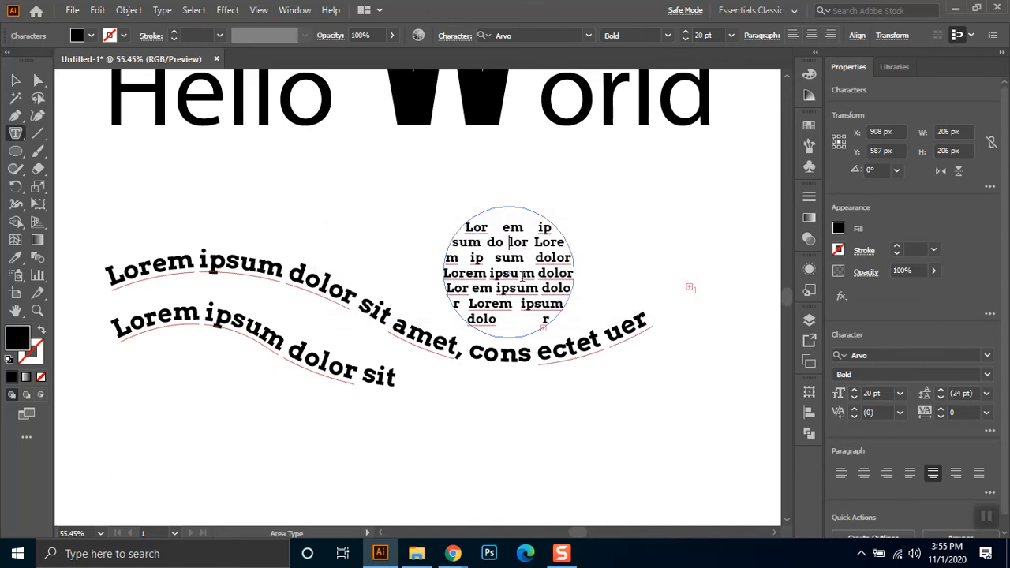
Step: Delete the circle text and draw a new circle about 220 px wide in its place
left_click(15, 79)
left_click(511, 233)
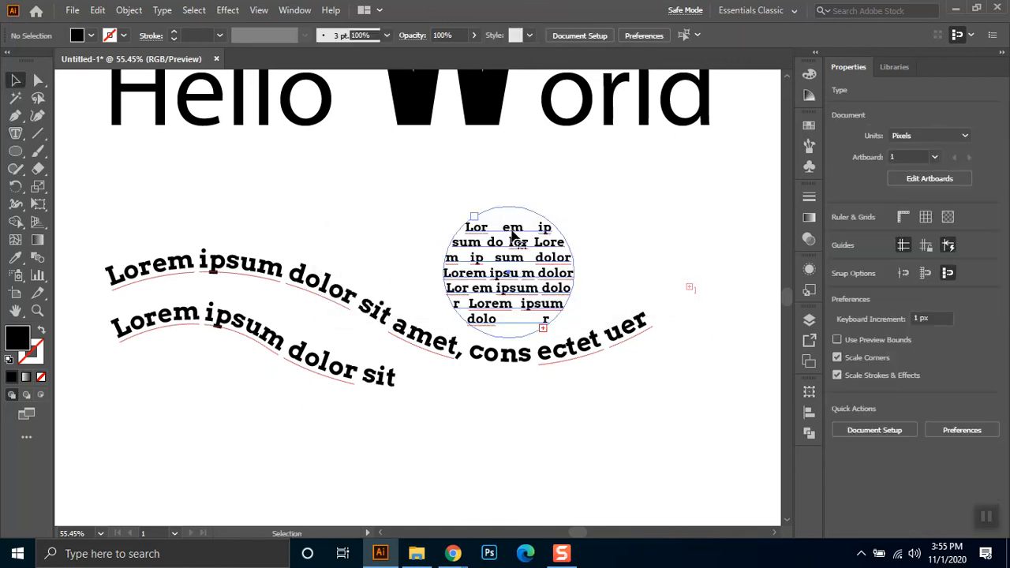
key("Delete")
key("l")
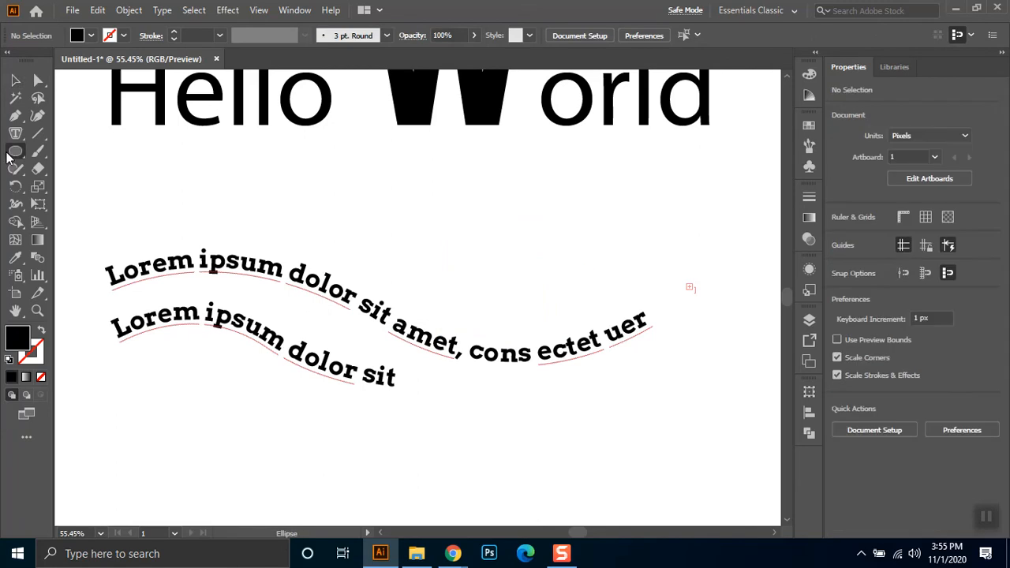
left_click_drag(440, 196, 580, 335)
Step: Convert the new circle into a text area filled with placeholder text using the regular Type tool
left_click(20, 137)
left_click_drag(22, 136, 79, 130)
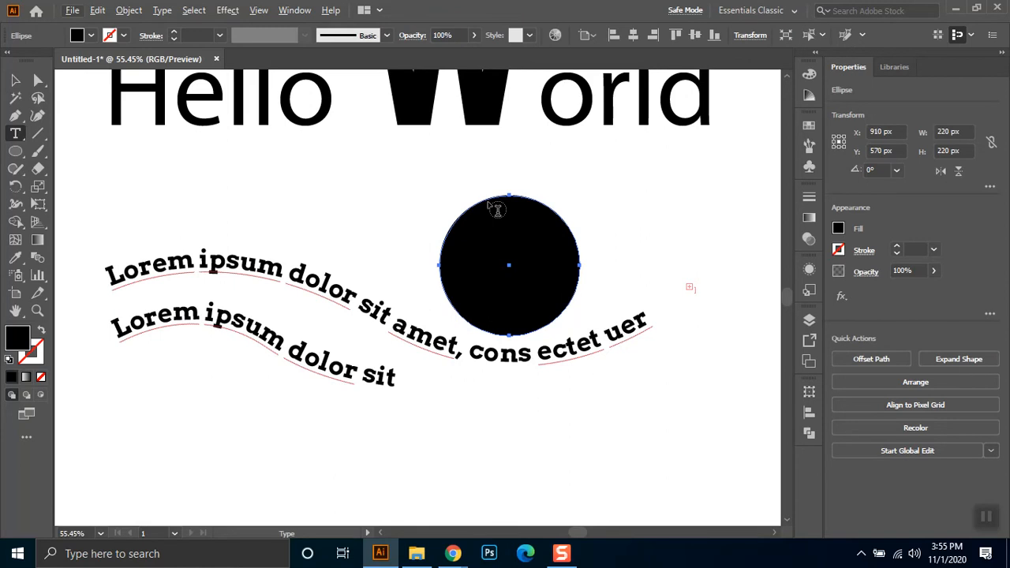
left_click(488, 201)
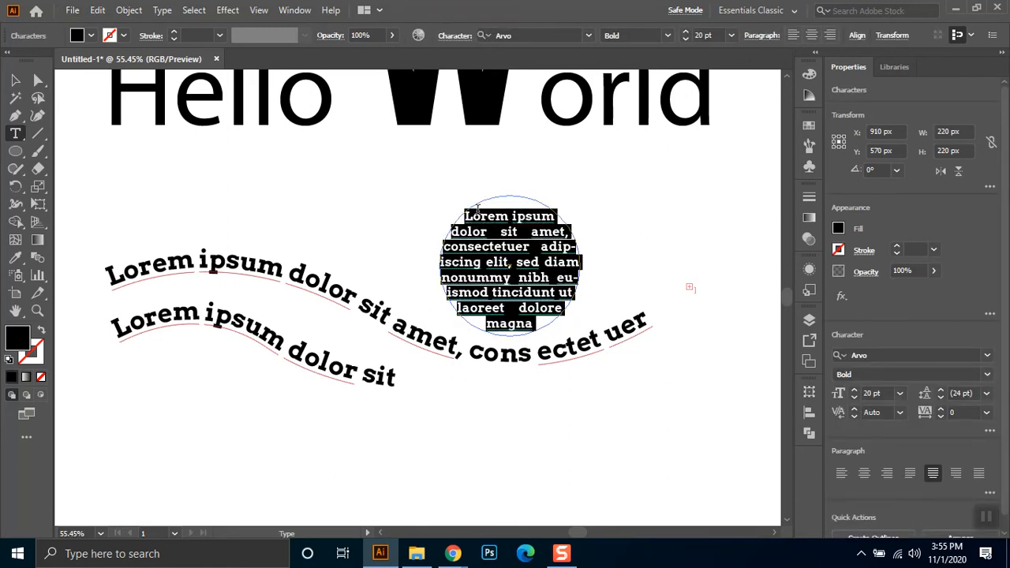
Step: Insert spaces inside "Lorem", "ipsum" and "consectetuer" in the new circle's placeholder text
left_click(479, 213)
left_click(524, 216)
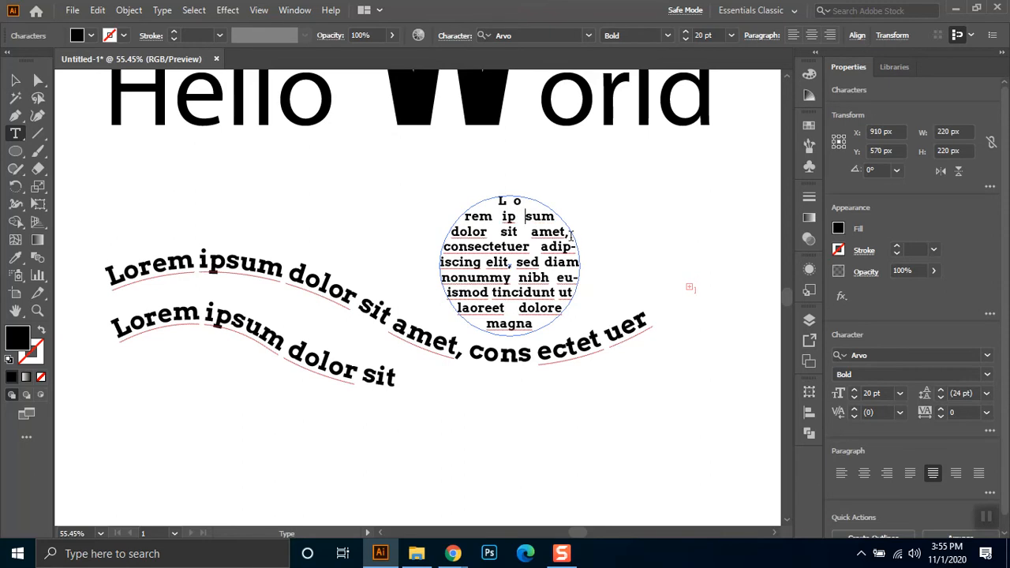
left_click(475, 249)
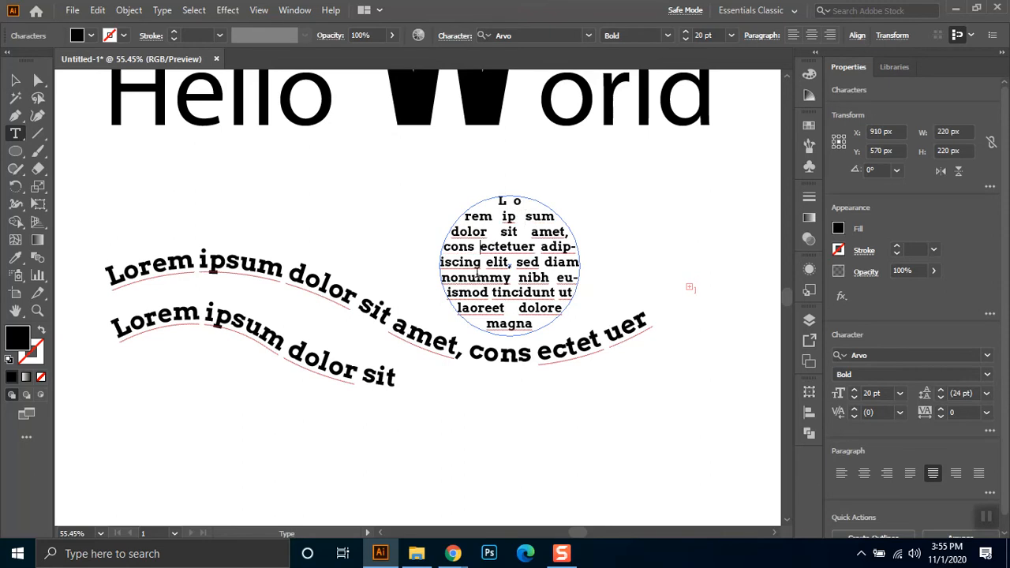
Step: Split "nonummy" in the circle text with a space and write "HelloWorld" above the wavy text using the Vertical Type tool
left_click(474, 276)
left_click(18, 132)
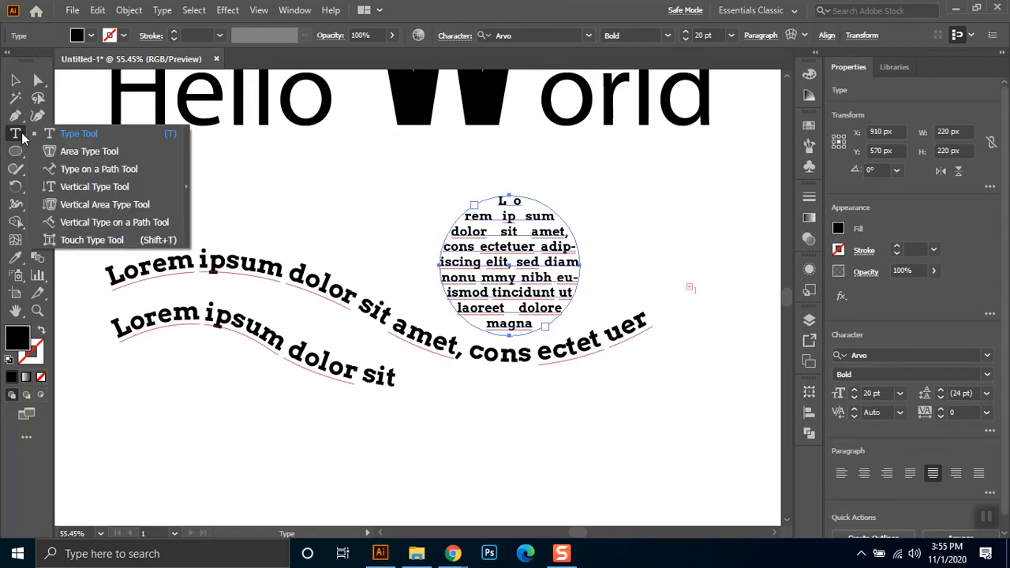
left_click(107, 189)
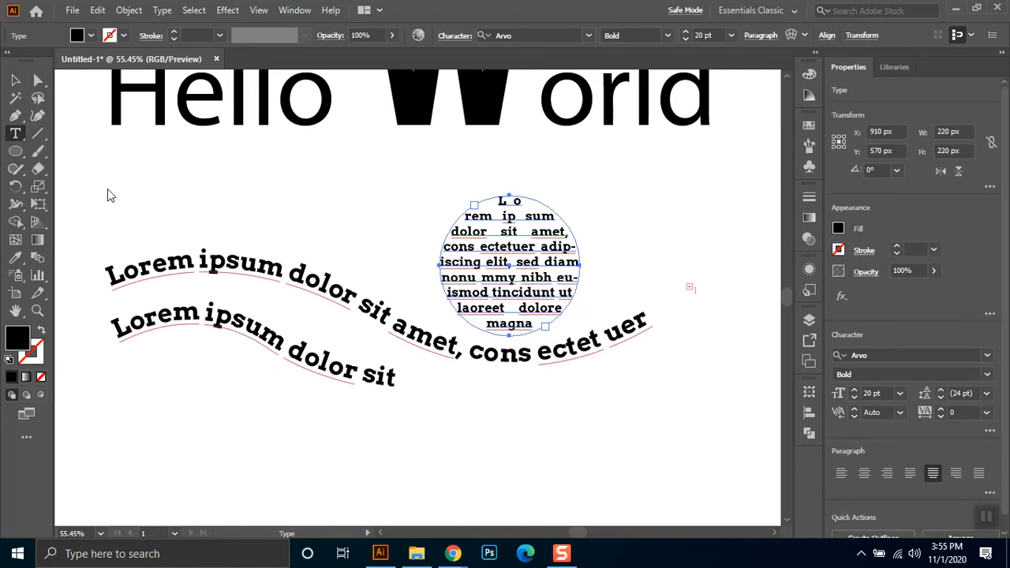
left_click(319, 164)
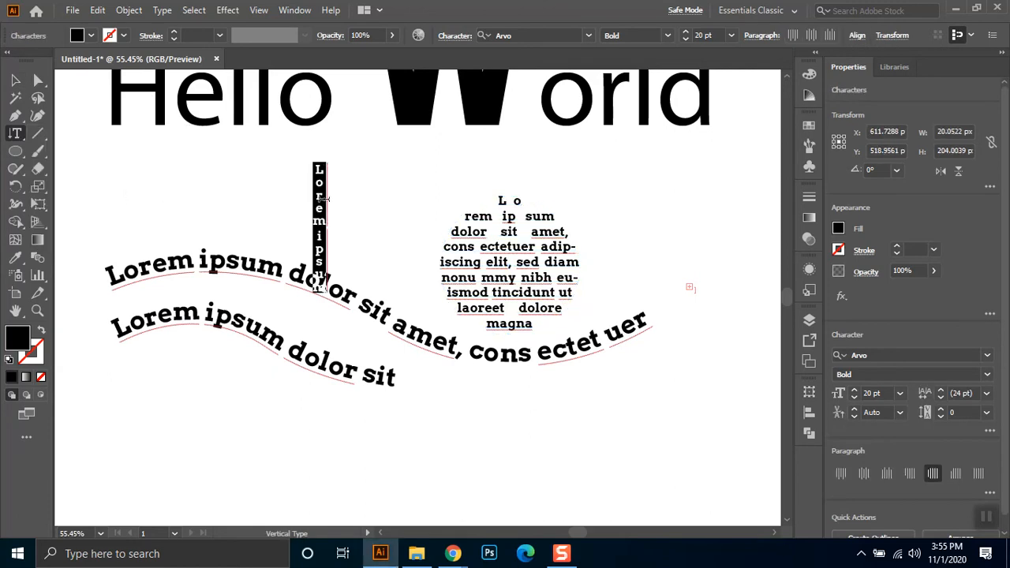
type("H4e")
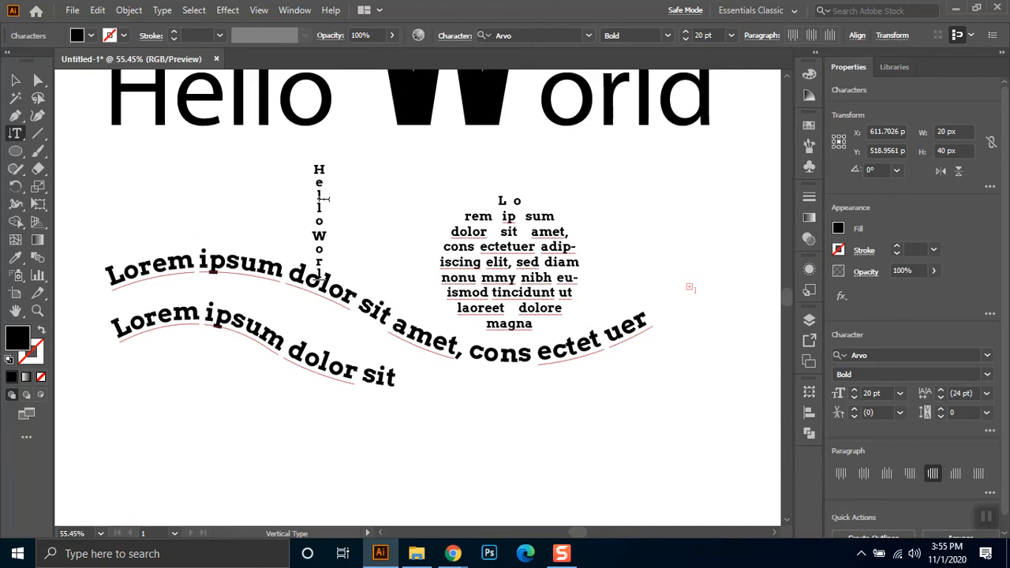
Step: Move the vertical "HelloWorld" text to the right of the circle text and enlarge it to about 443 px tall
left_click(15, 79)
left_click_drag(320, 201, 710, 207)
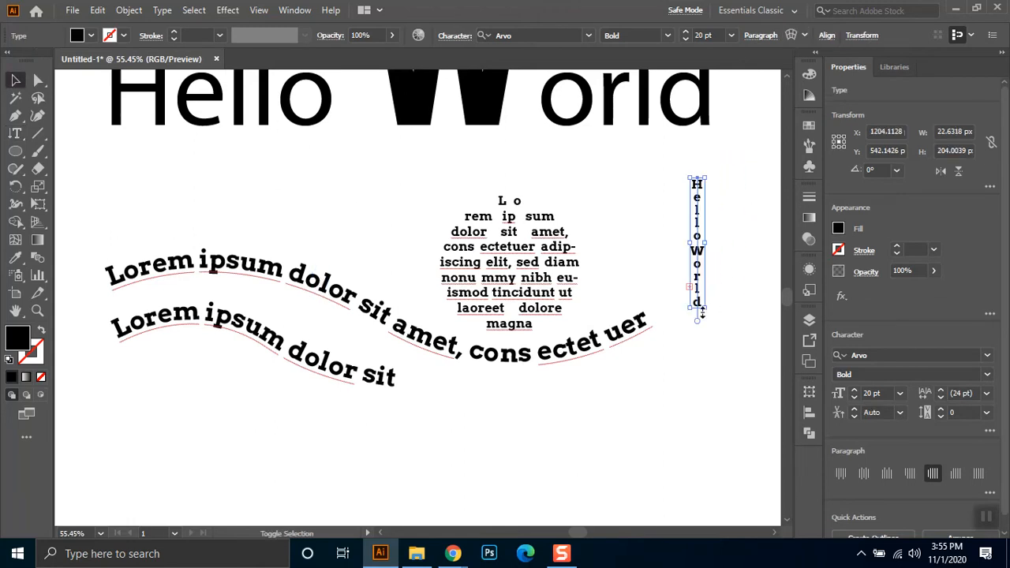
left_click_drag(700, 316, 688, 460)
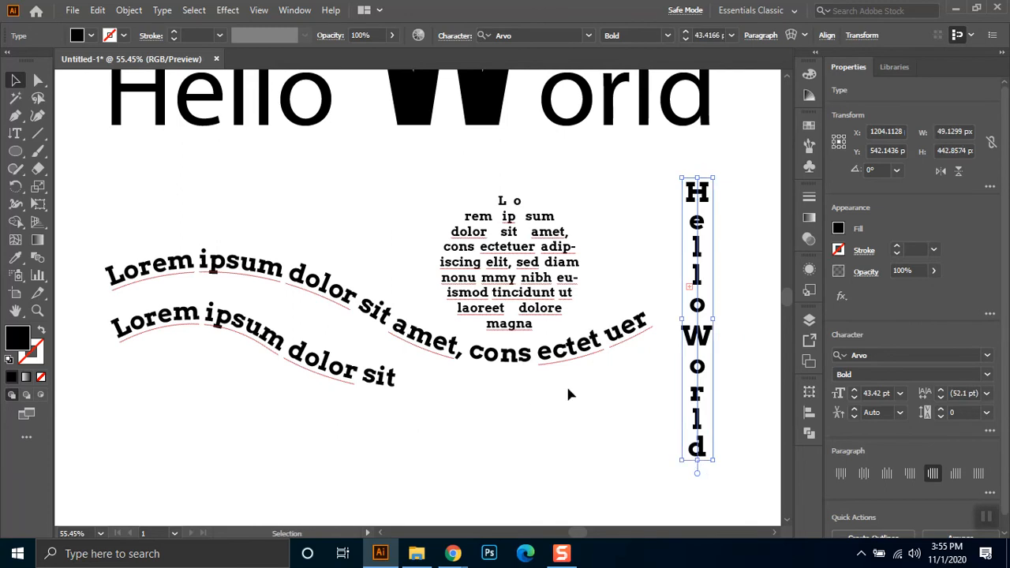
left_click(568, 414)
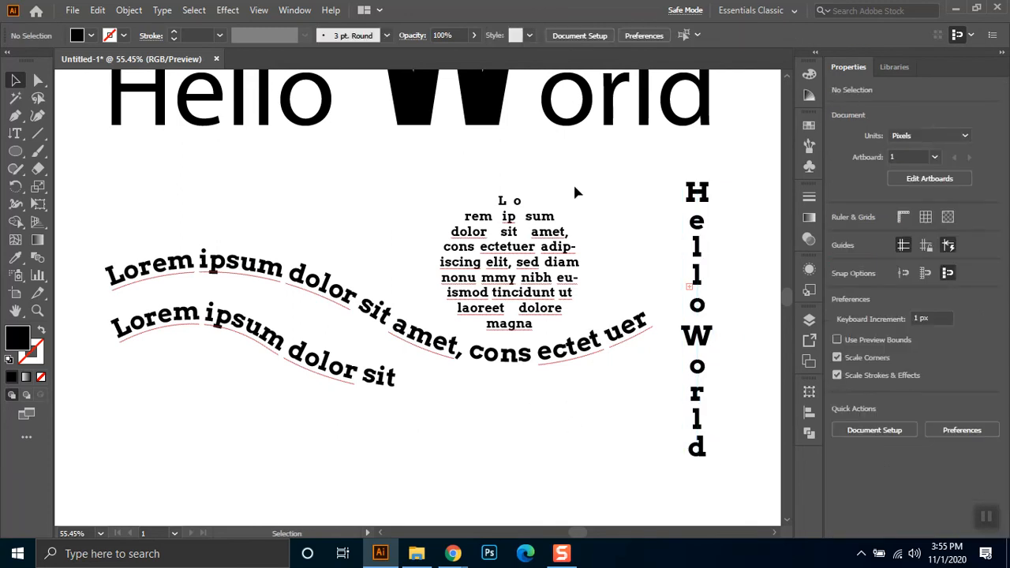
left_click_drag(694, 254, 696, 222)
left_click(593, 369)
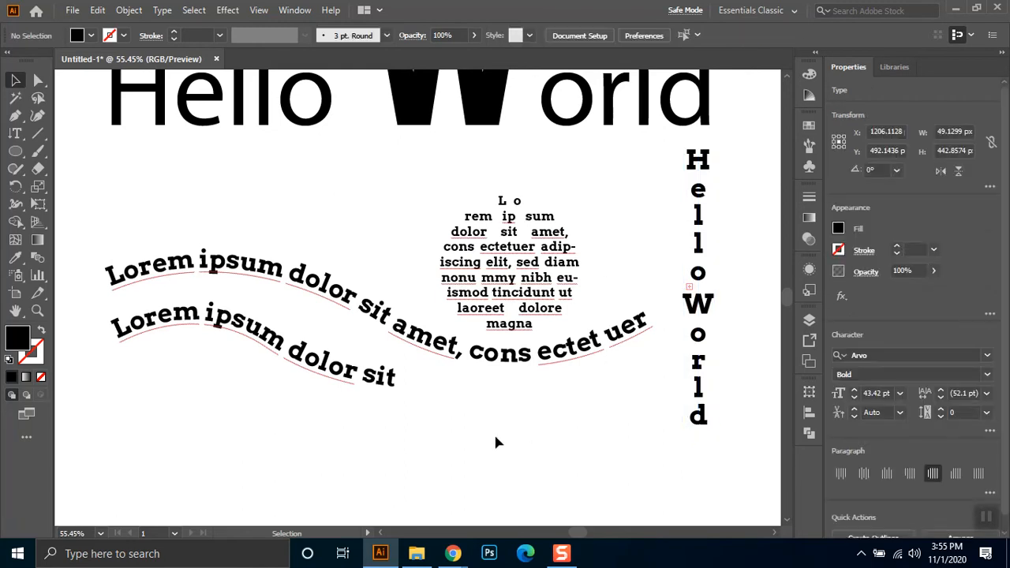
left_click(19, 139)
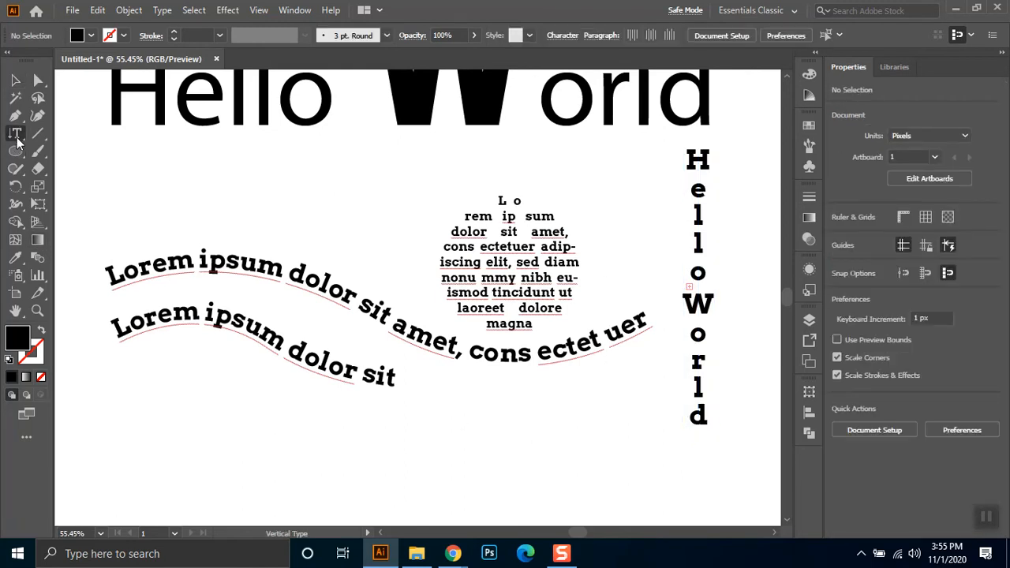
left_click(19, 138)
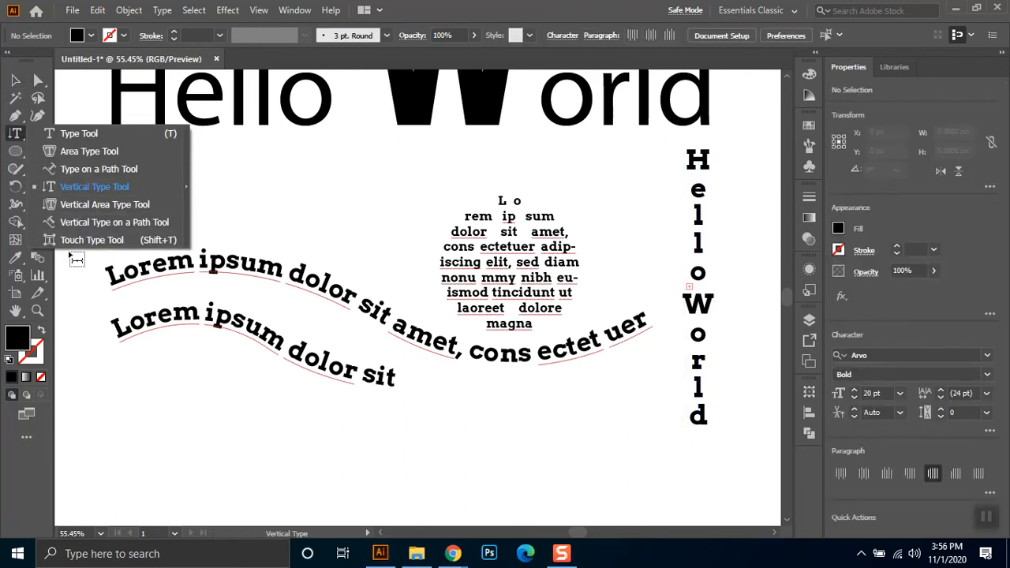
left_click(24, 134)
Step: Draw a nearly horizontal line about 440 px wide and a steep slanted line about 154 px high with the Line Segment tool
left_click(32, 137)
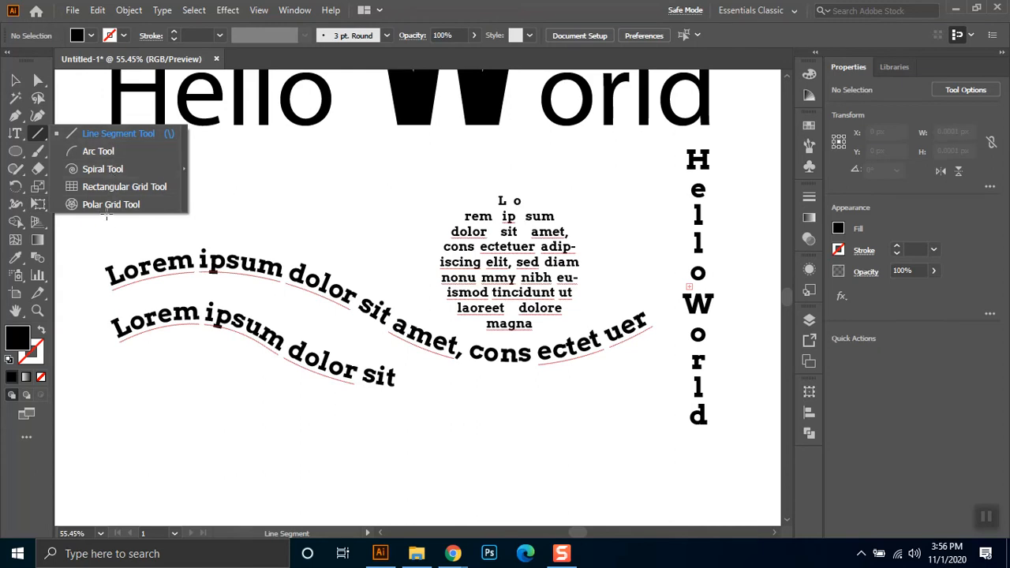
left_click(91, 135)
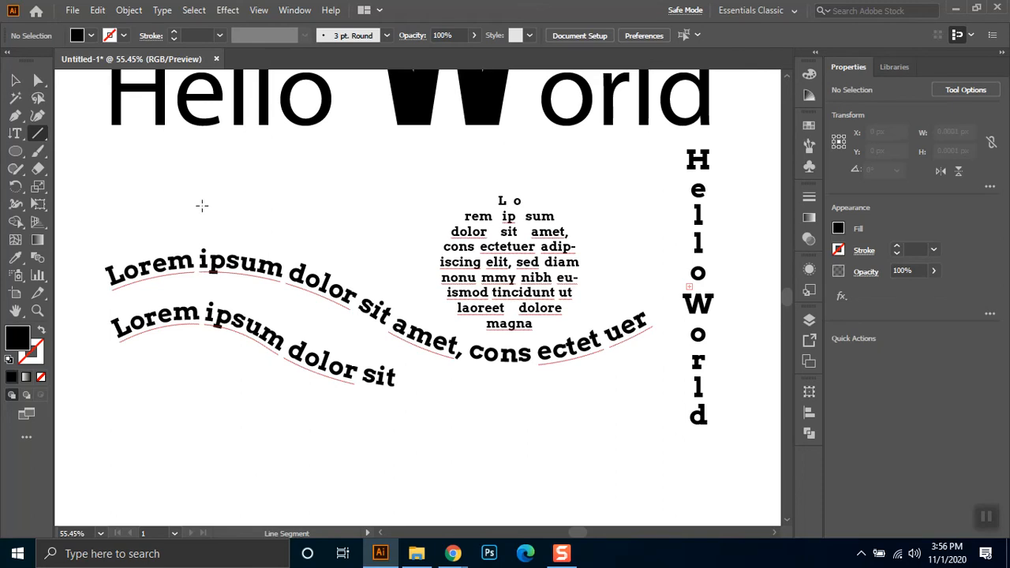
left_click_drag(89, 170, 370, 173)
left_click_drag(378, 220, 347, 319)
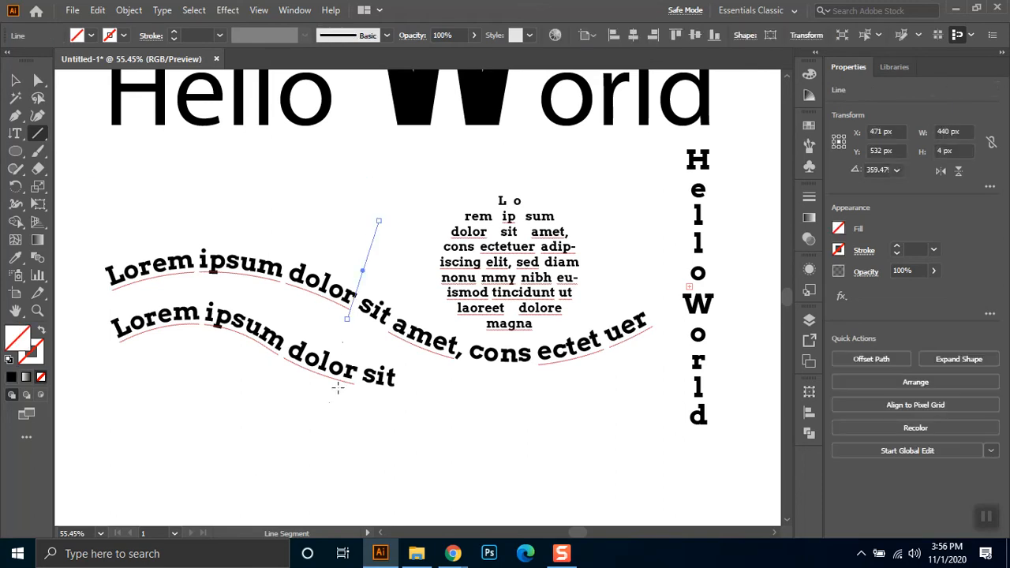
Step: Give both lines a black stroke and move the slanted line up to the end of the nearly horizontal line
left_click(15, 79)
left_click_drag(434, 157, 220, 230)
left_click(123, 34)
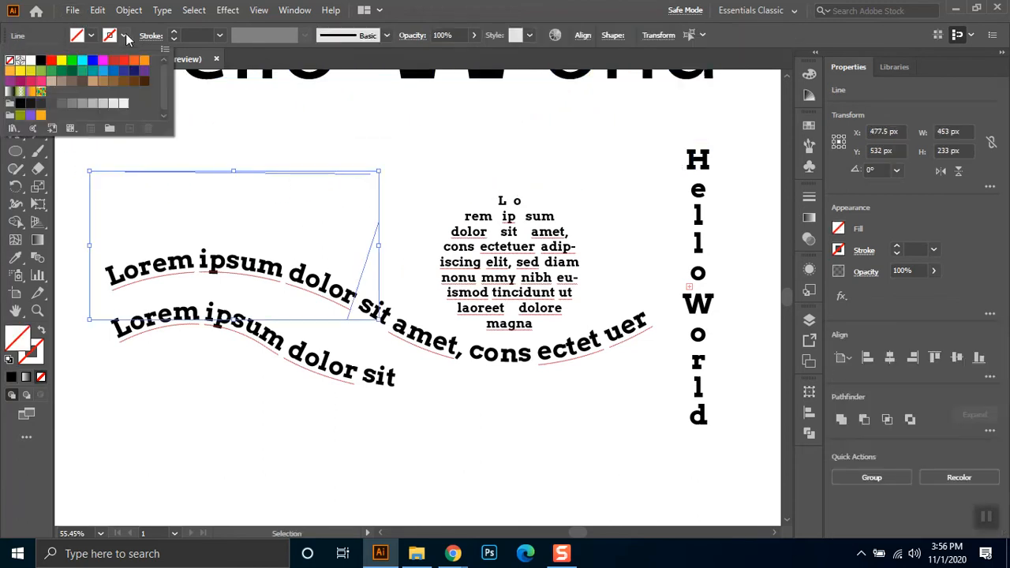
left_click(42, 66)
left_click(377, 246)
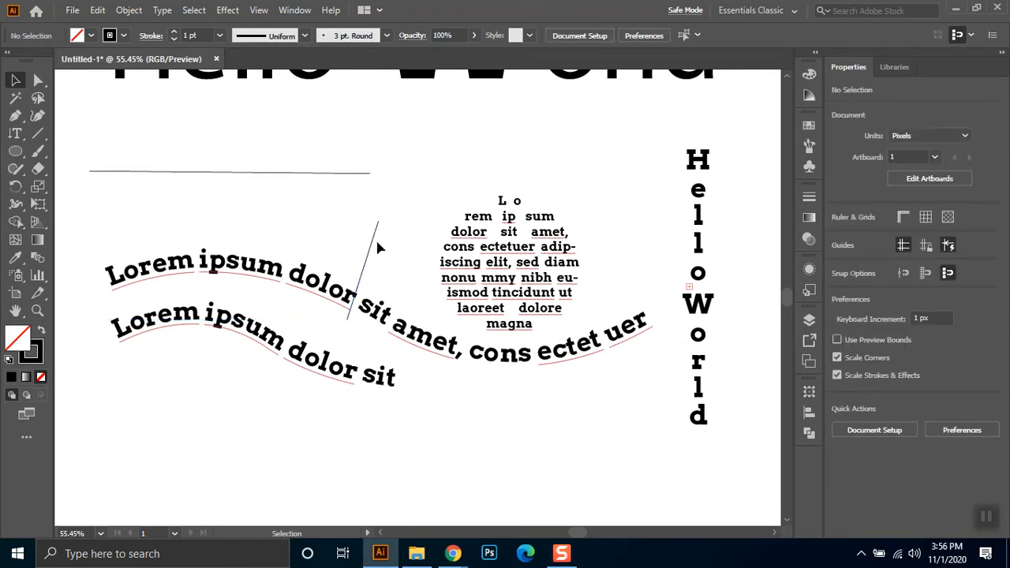
left_click_drag(376, 254, 376, 193)
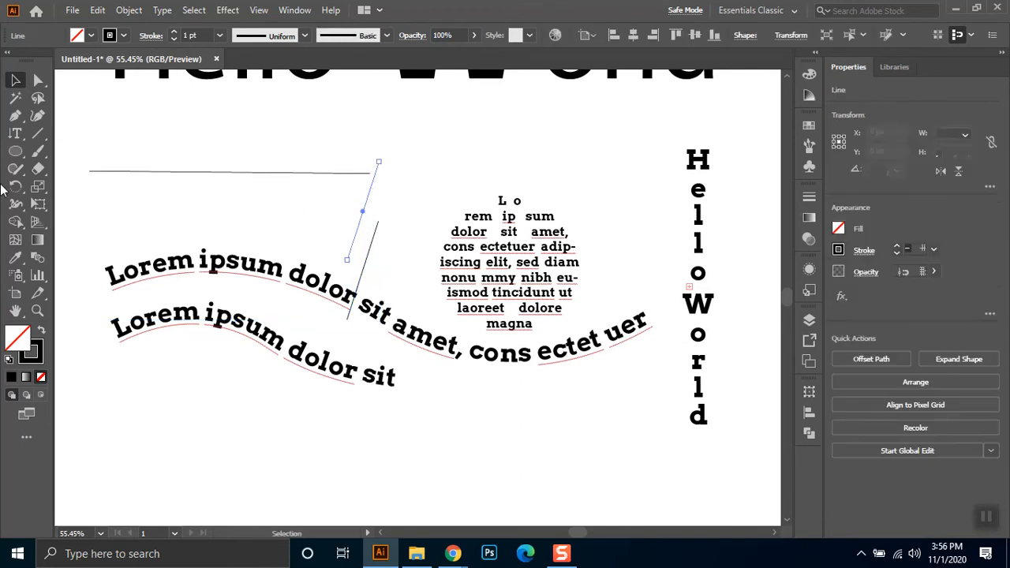
Step: Draw a horizontal line about 566 px long below the wavy text and a slanted line about 438 by 91 px ending on it
left_click(37, 134)
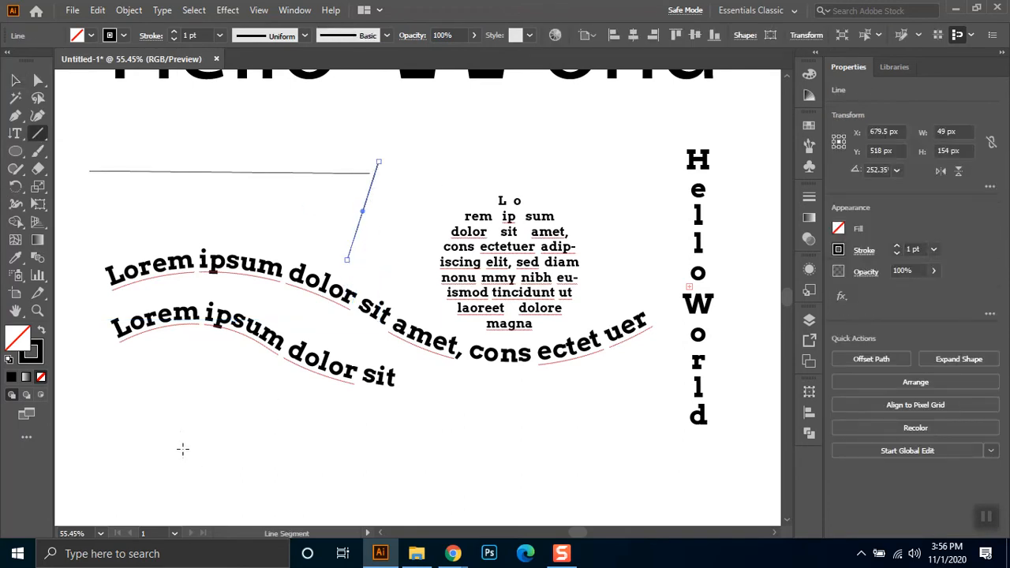
left_click_drag(159, 440, 521, 440)
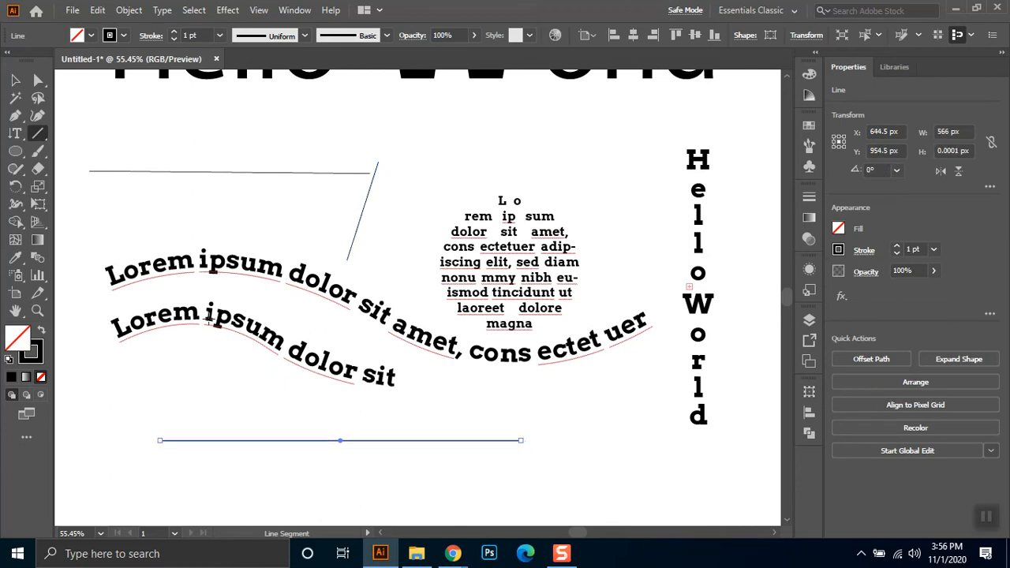
mouse_move(114, 381)
left_mouse_down()
mouse_move(293, 410)
mouse_move(446, 357)
mouse_move(439, 376)
mouse_move(426, 368)
mouse_move(397, 475)
mouse_move(386, 374)
mouse_move(394, 440)
left_mouse_up()
Step: Delete all four drawn line segments around the wavy text
left_click(15, 80)
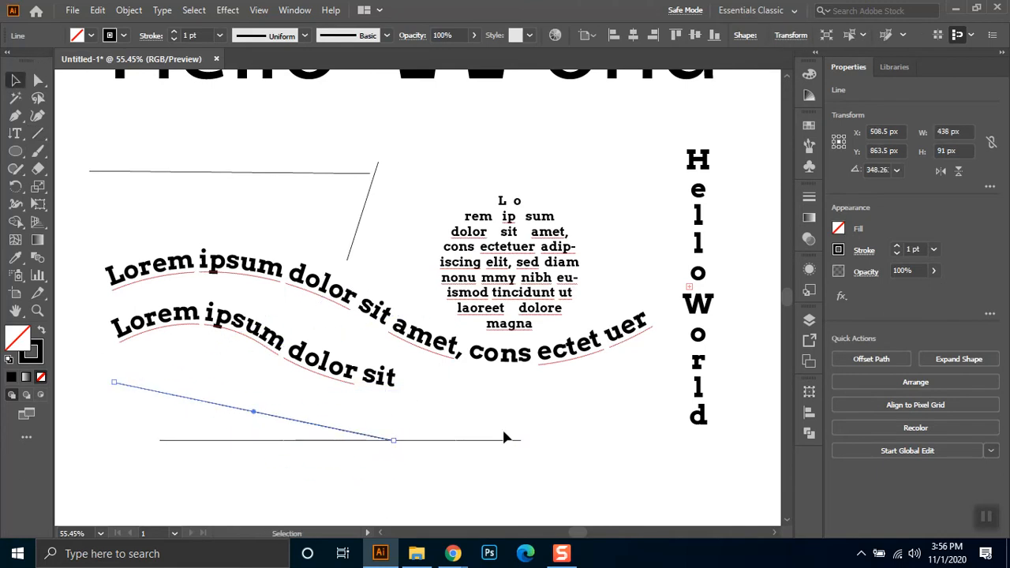
left_click_drag(321, 415, 266, 440)
key("Delete")
left_click_drag(398, 424, 332, 458)
key("Delete")
left_click_drag(415, 151, 310, 205)
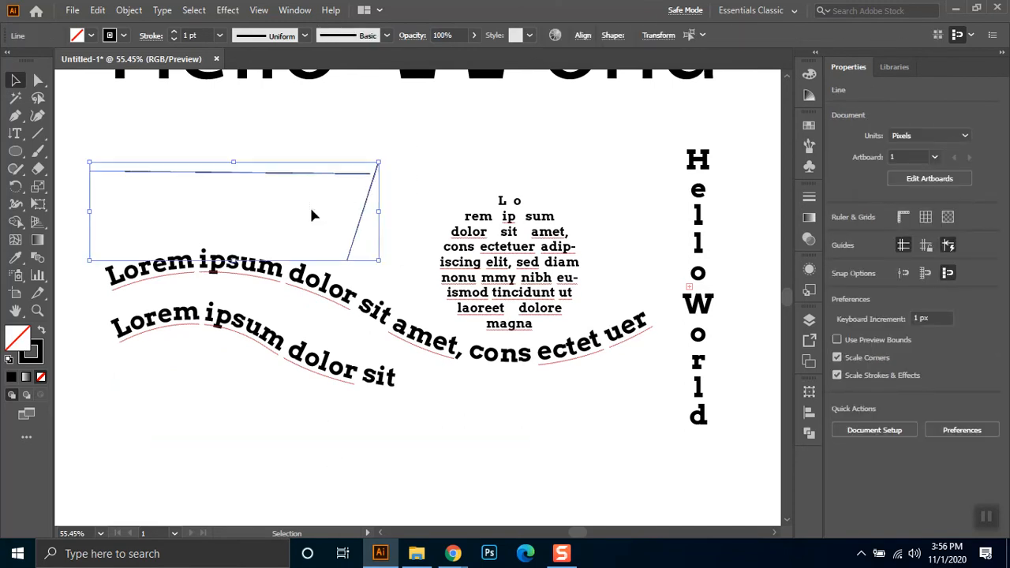
key("Delete")
Step: Draw two arcs above the wavy text, about 305 by 100 px and 314 by 95 px, varying the second arc's curvature while drawing
left_click_drag(40, 142, 324, 229)
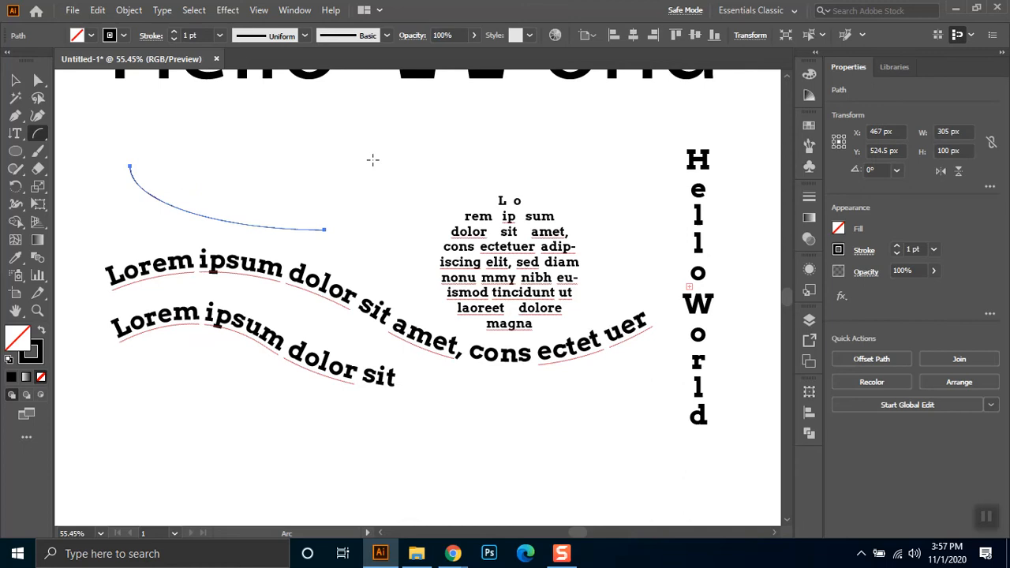
left_click_drag(208, 148, 409, 210)
key("Up")
key("Up")
key("Down")
key("Down")
key("Down")
key("Down")
key("Down")
key("Down")
key("Down")
key("Down")
key("Down")
key("Up")
key("Up")
key("Up")
key("Up")
key("Up")
key("Up")
key("Up")
key("Up")
key("Up")
key("Up")
key("Up")
key("Up")
key("Up")
key("Up")
key("Down")
key("Down")
key("Down")
key("Down")
key("Down")
key("Down")
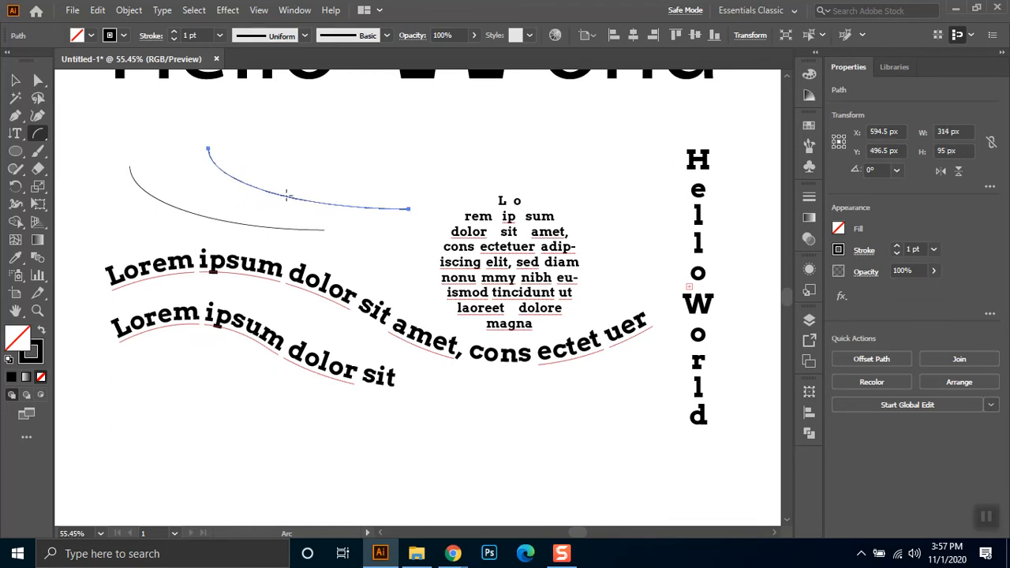
Step: Narrow the second arc to about 140 px wide and move it up and away from the first arc
key("v")
left_click_drag(412, 180, 300, 165)
left_click(371, 197)
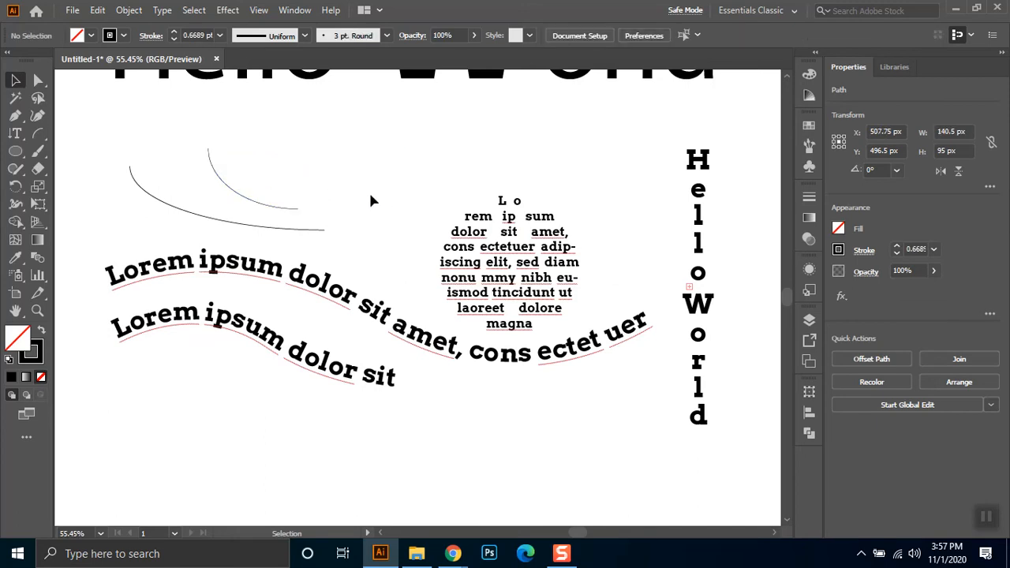
left_click_drag(219, 209, 281, 171)
Step: Draw a similar two-point curve to the right of the arcs with the Pen tool and deselect it
left_click_drag(37, 137, 96, 150)
left_click(15, 115)
left_click(358, 126)
left_click_drag(455, 189, 537, 180)
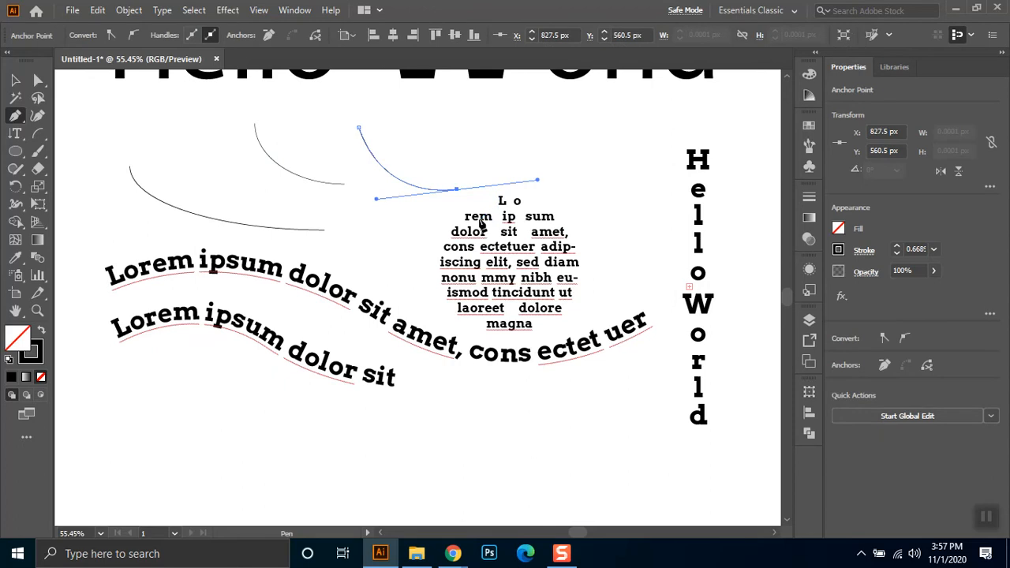
left_click(15, 79)
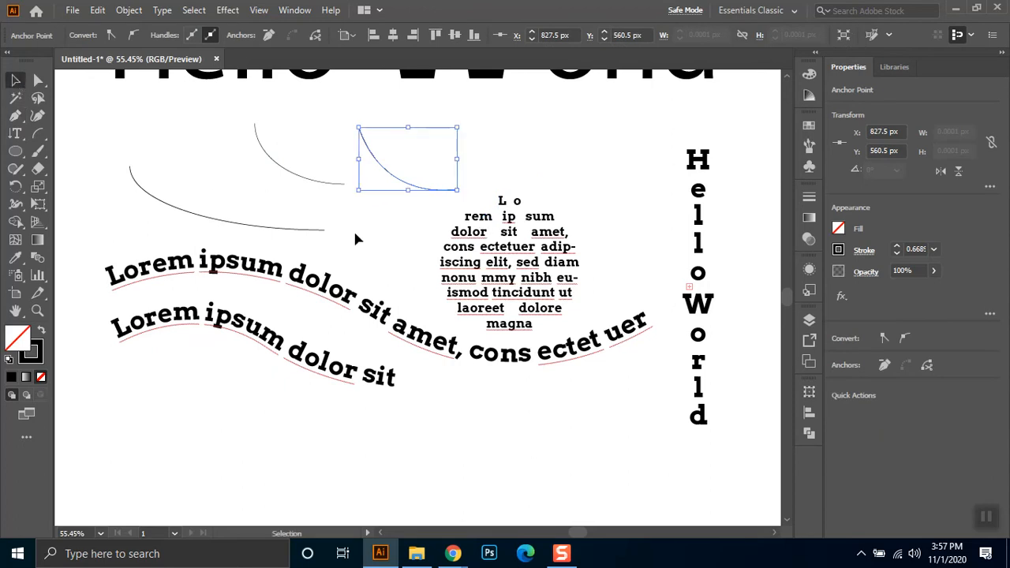
left_click(350, 197)
Step: Move the large "Hello World" heading further up and delete the three curves beneath it
left_click_drag(408, 143, 361, 140)
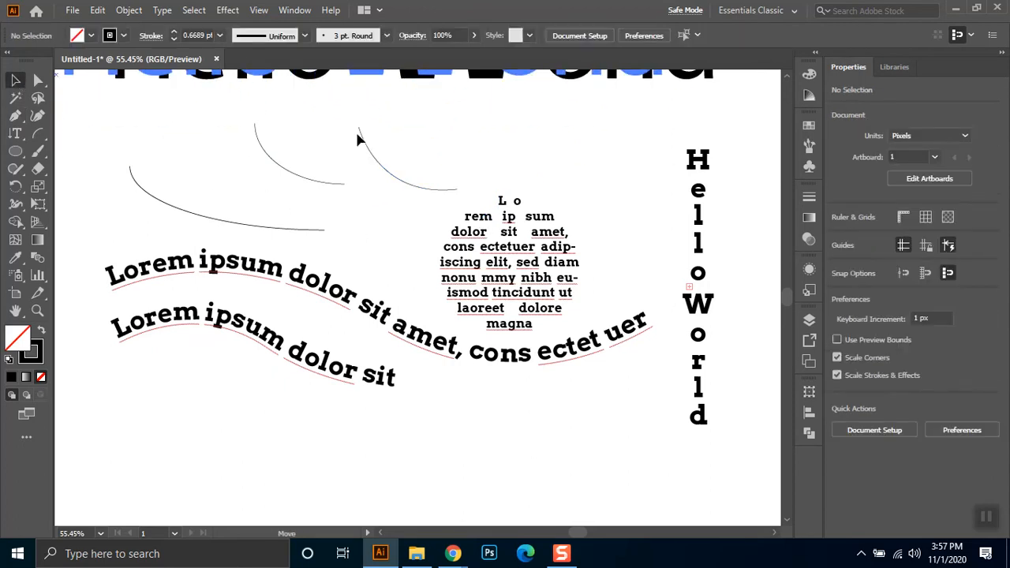
left_click(430, 79)
left_click_drag(408, 156, 269, 233)
key("Delete")
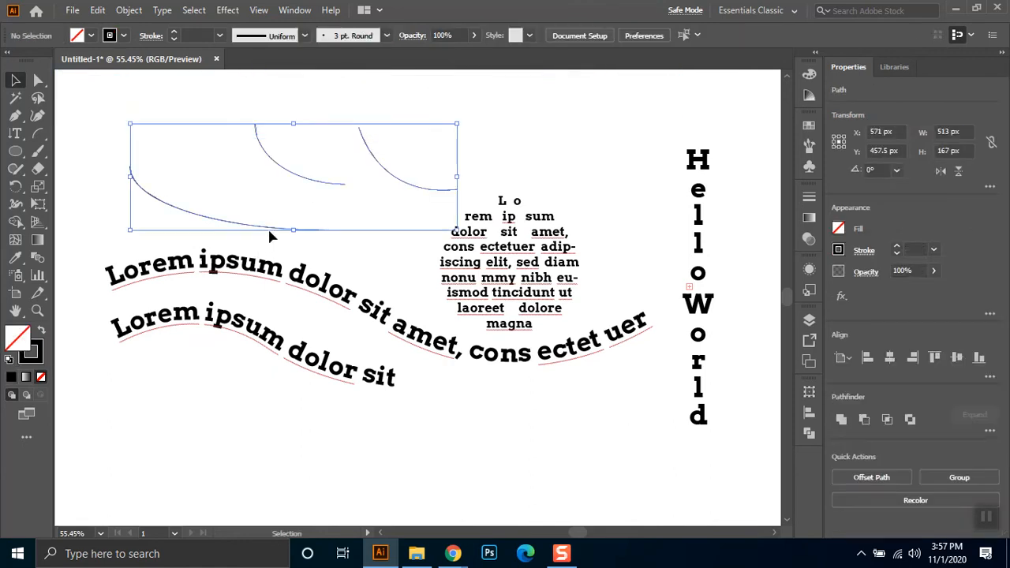
Step: Shrink the "Hello World" heading and place it just above the upper wavy text
key("ctrl+minus")
key("ctrl+minus")
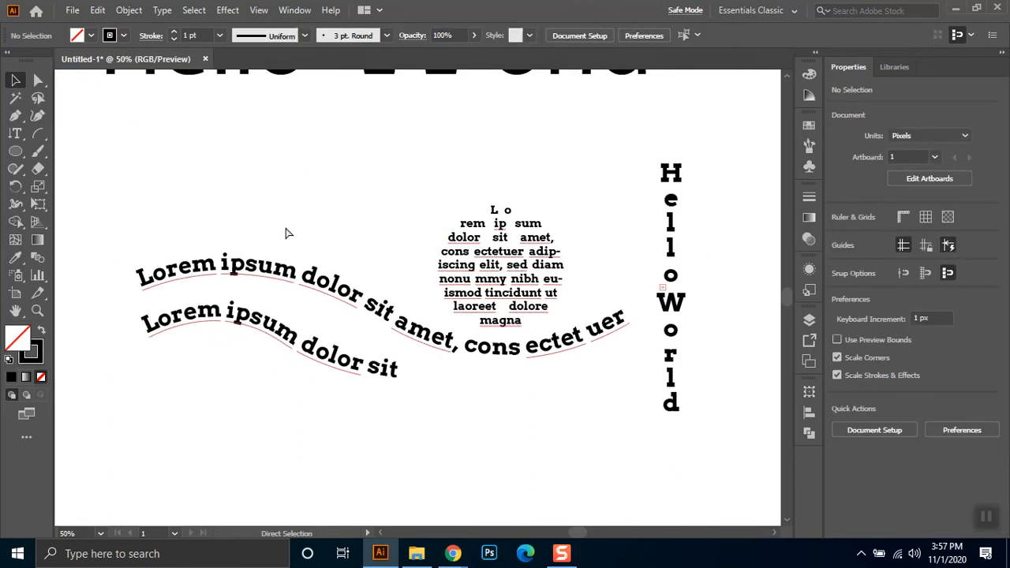
left_click(423, 141)
left_click_drag(579, 102, 311, 167)
left_click_drag(268, 109, 300, 194)
left_click(404, 273)
Step: Draw a spiral about 373 px wide and 299 px high at the start of the lower wavy text with the Spiral tool
left_click(38, 134)
left_click_drag(38, 133, 86, 157)
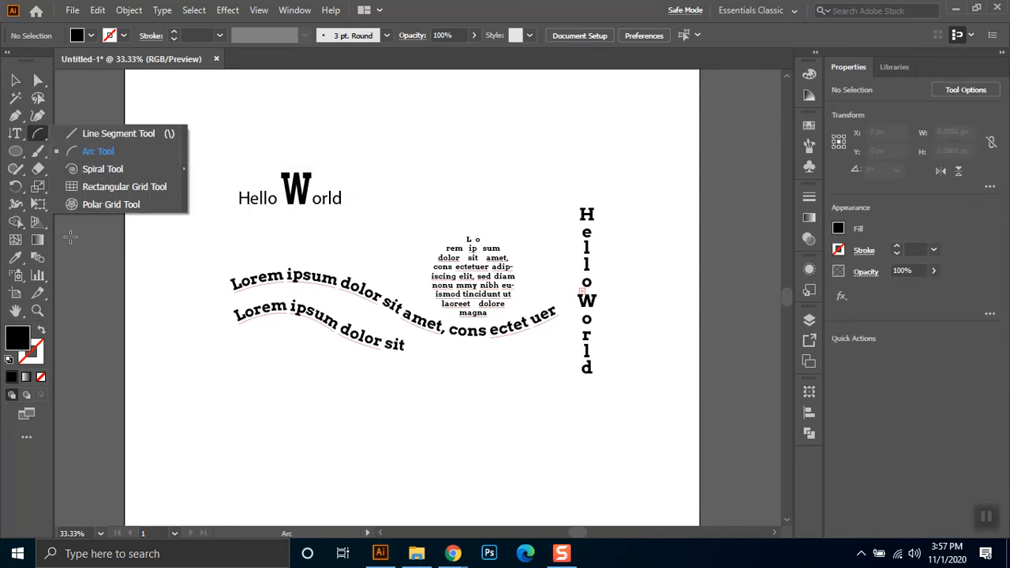
left_click(100, 172)
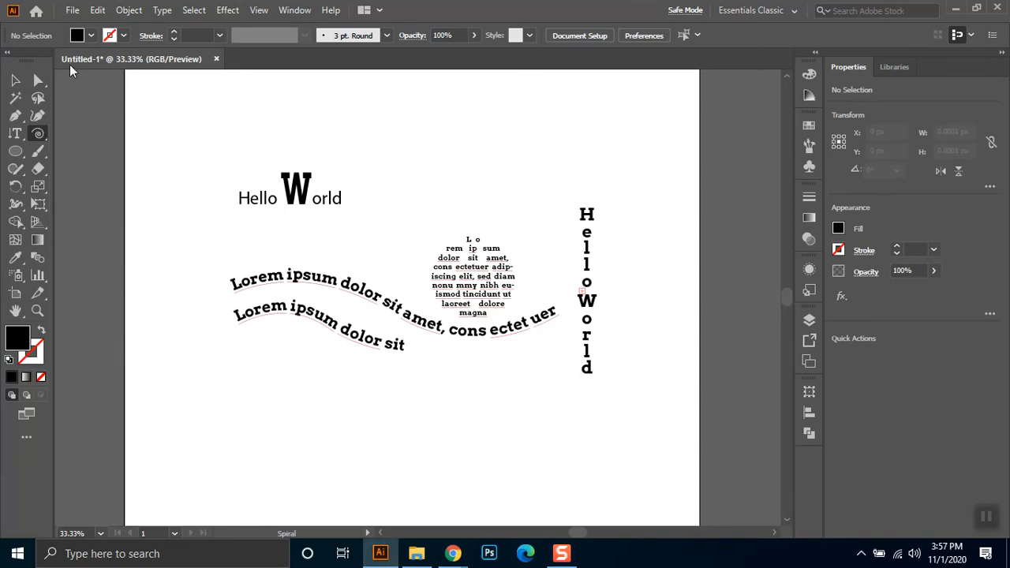
right_click(41, 134)
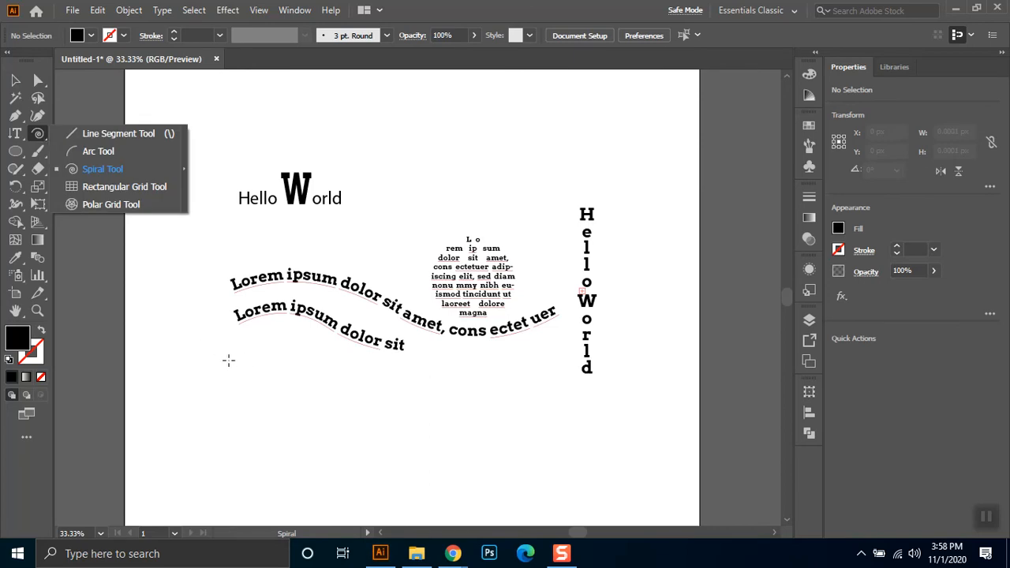
left_click(108, 172)
left_click_drag(231, 365, 306, 362)
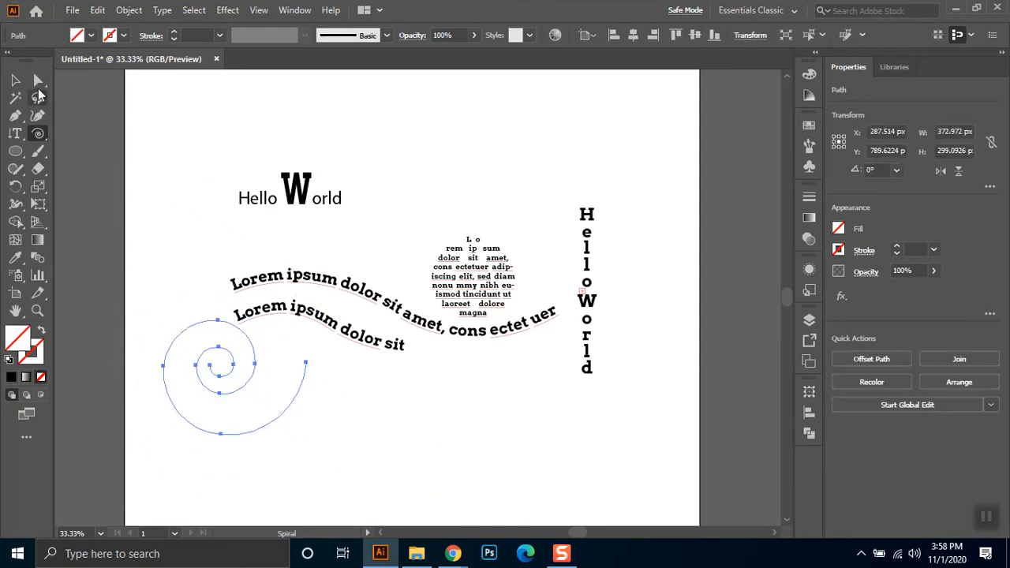
Step: Give the spiral a red 20 pt stroke and move it to the right of the "Hello World" heading
left_click(123, 34)
left_click(50, 61)
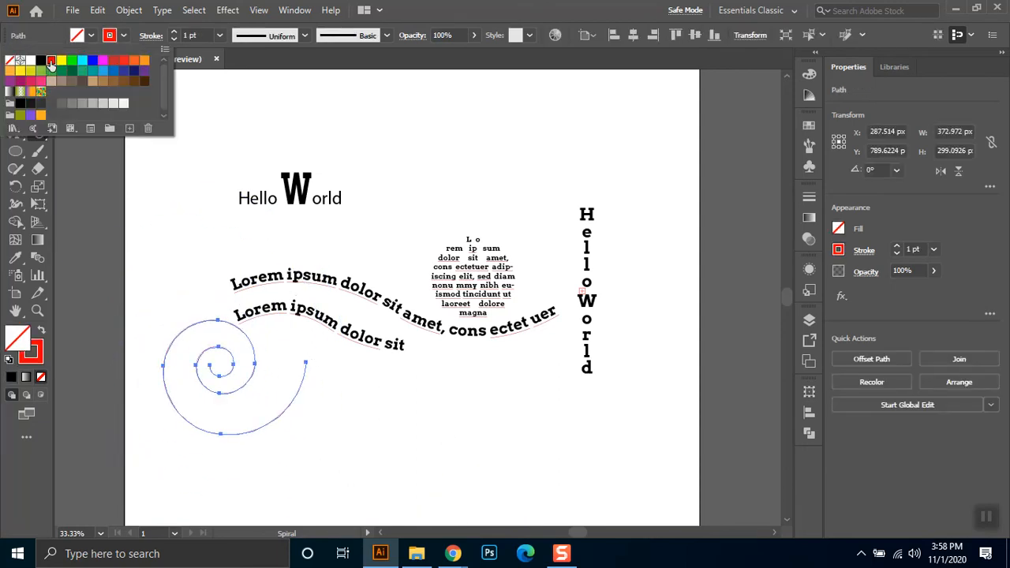
left_click(194, 35)
type("10")
key("Return")
key("shift+Up")
left_click(20, 82)
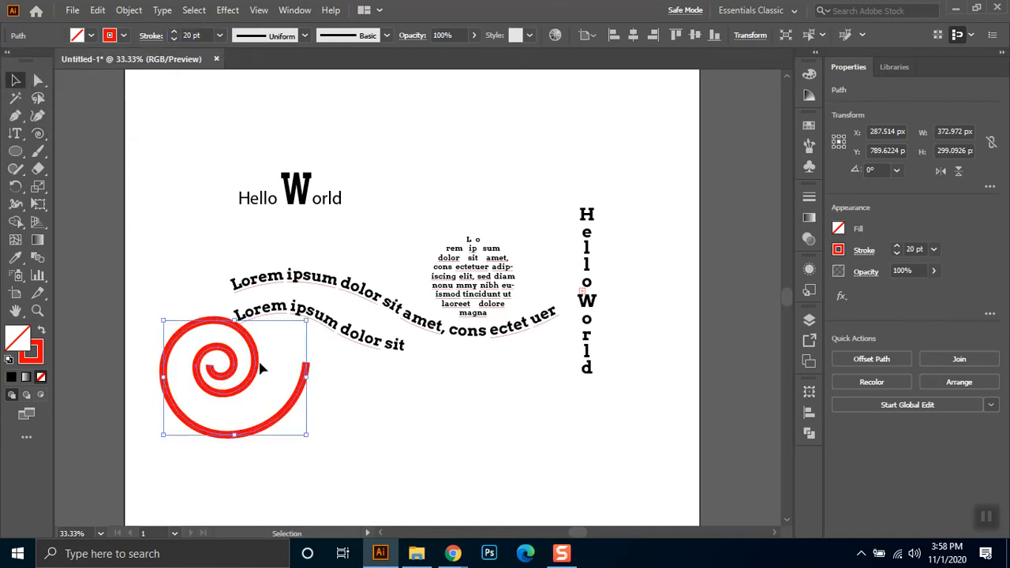
left_click_drag(255, 382, 434, 183)
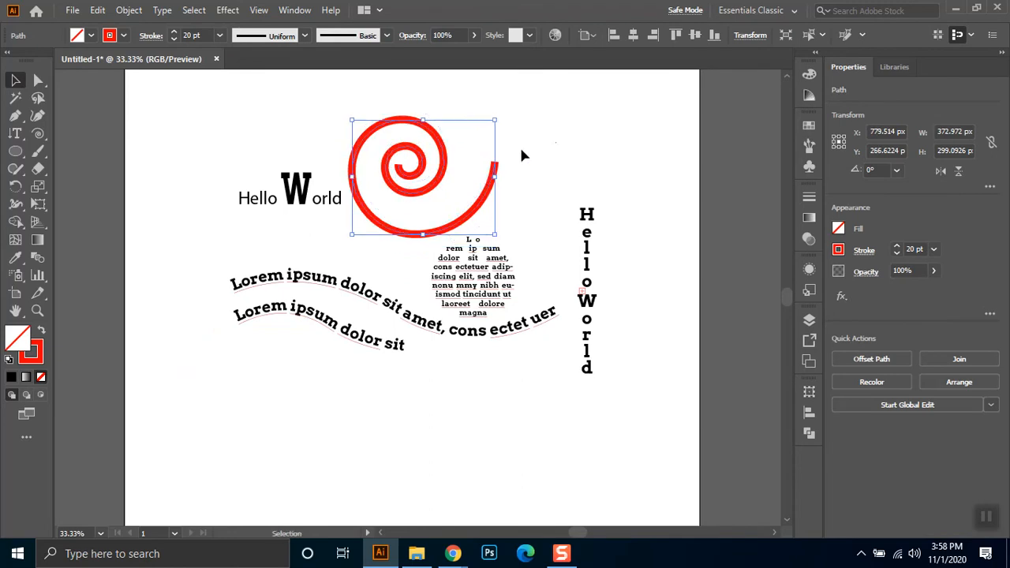
Step: Place placeholder text along the red spiral path with the Type tool
left_click(520, 146)
left_click(426, 178)
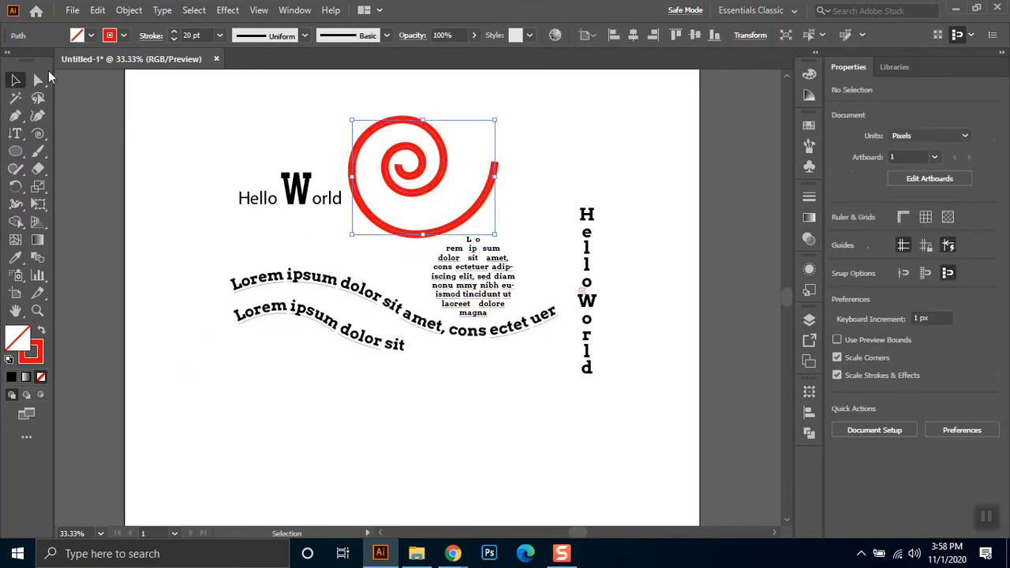
left_click(14, 134)
left_click(15, 136)
left_click(79, 131)
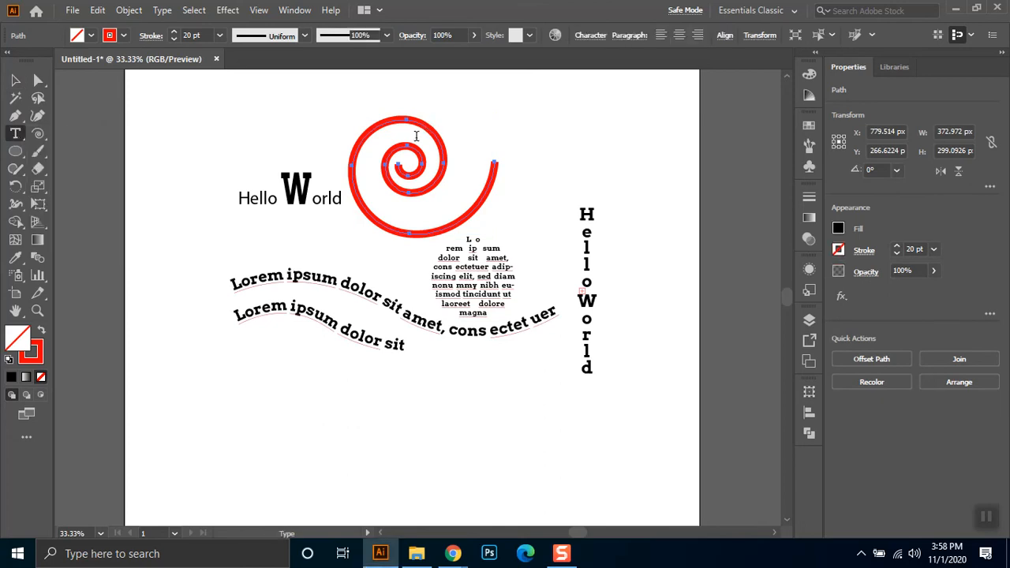
left_click(418, 132)
left_click(15, 80)
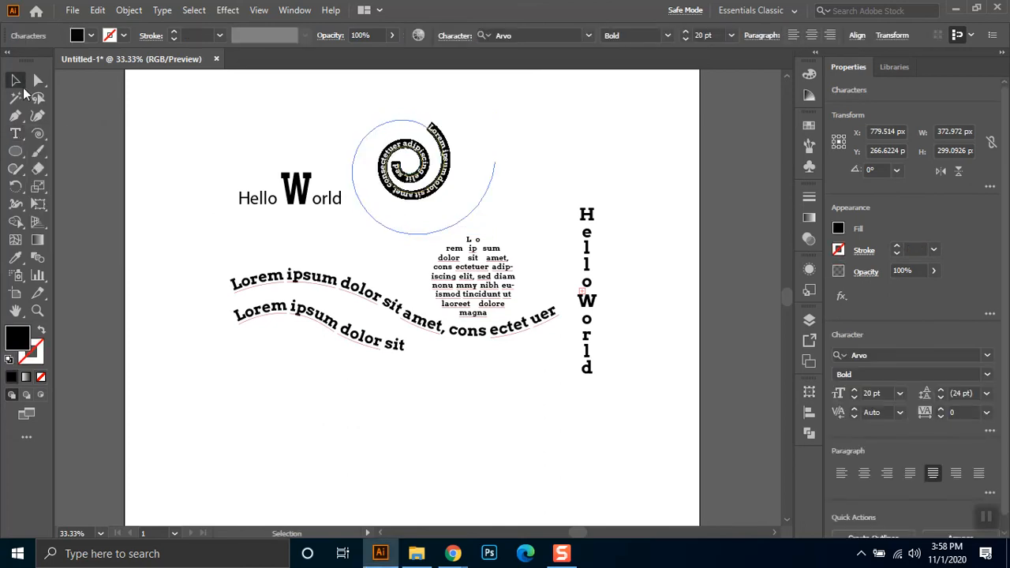
Step: Delete the spiral text beside the "Hello World" heading
left_click(486, 219)
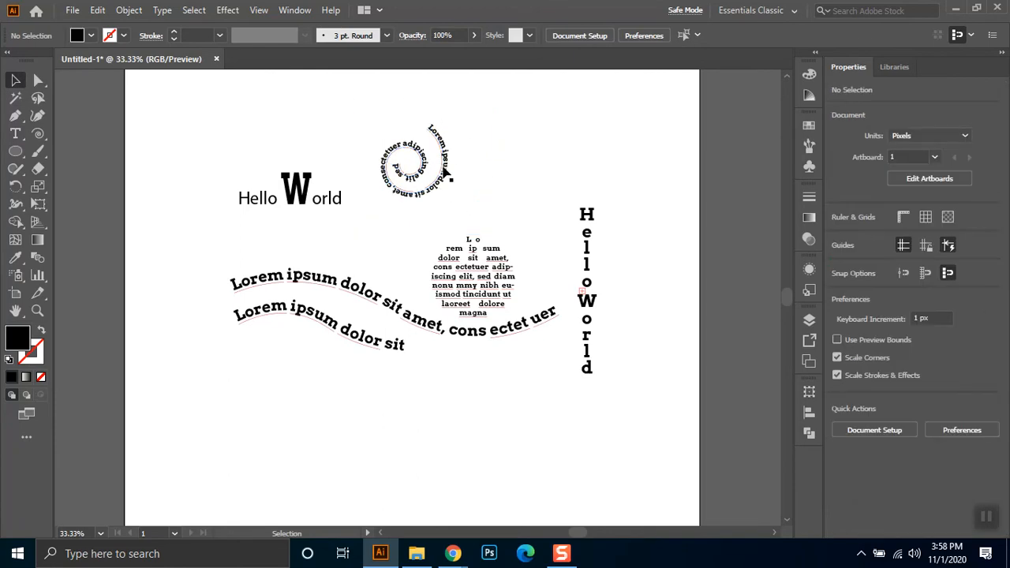
left_click(446, 172)
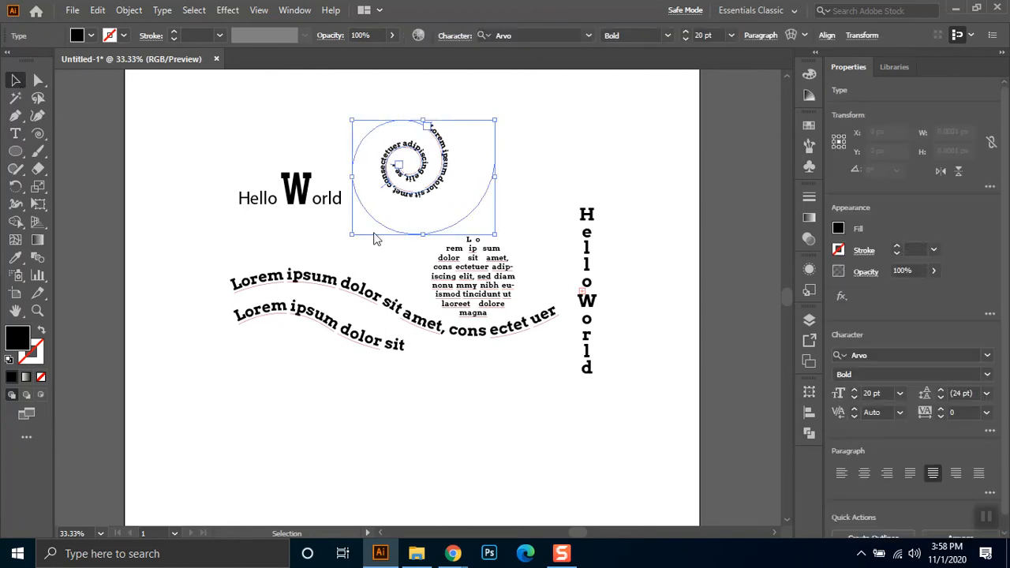
key("Delete")
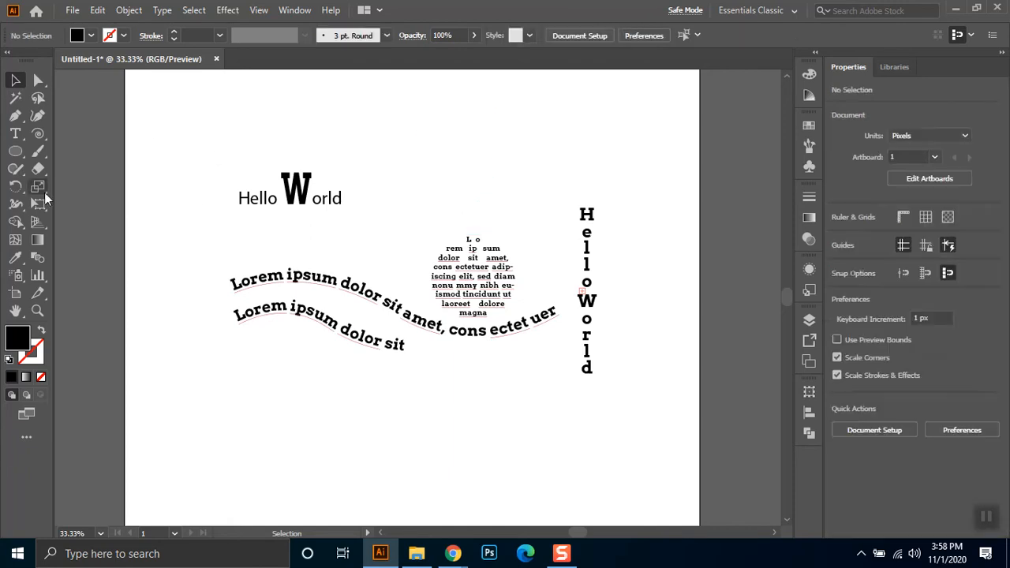
Step: Draw a spiral about 442 px wide and 388 px high over the "Hello World" heading, adjusting its number of segments while drawing
left_click(38, 134)
left_click_drag(384, 139, 468, 191)
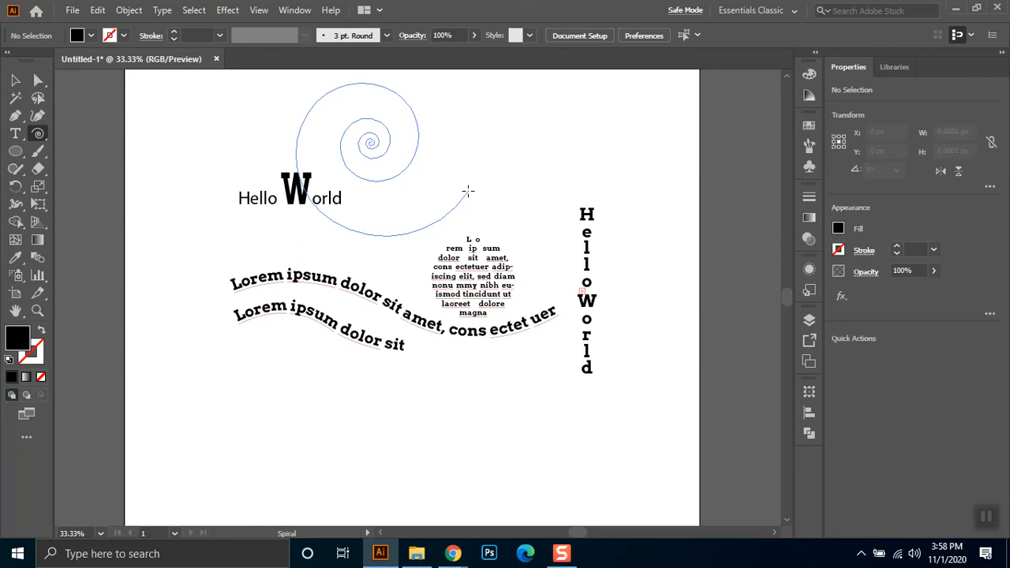
key("Down")
key("Down")
key("Down")
key("Down")
key("Down")
key("Down")
key("Down")
key("Down")
left_click_drag(467, 191, 468, 191)
key("Up")
key("Up")
left_click_drag(467, 191, 468, 186)
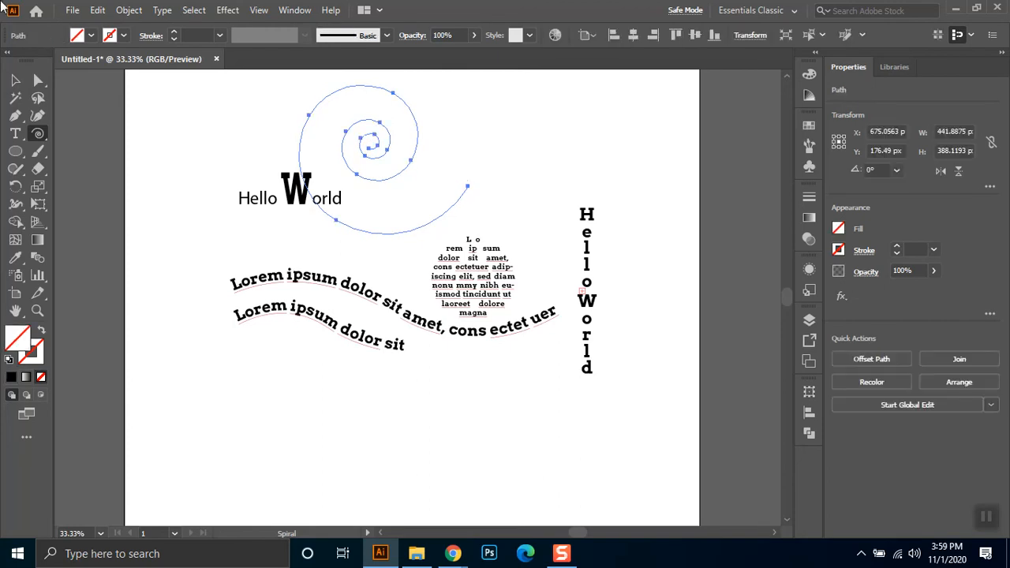
Step: Give the new spiral a red stroke and move it below the lower wavy text
left_click(123, 36)
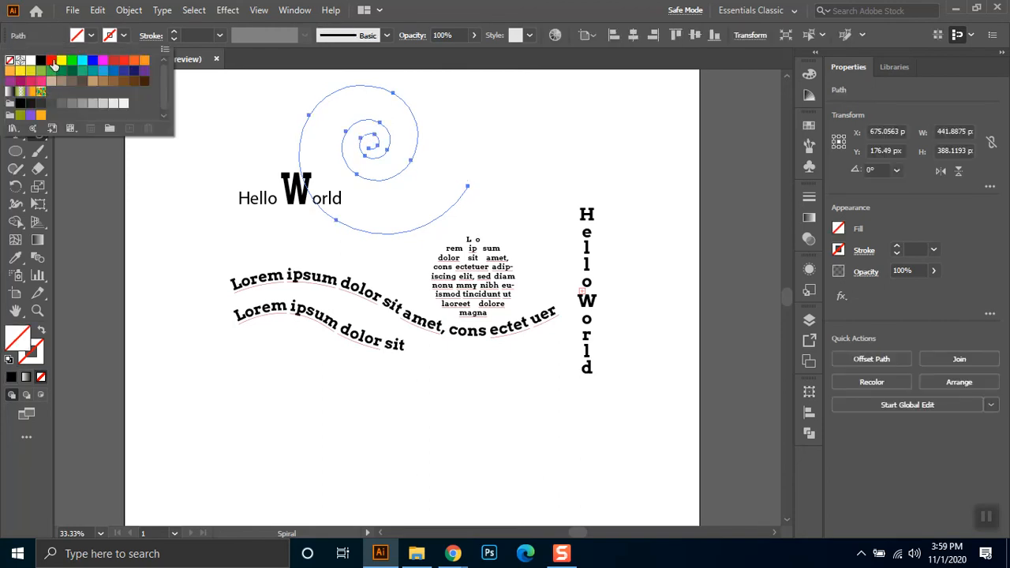
left_click(52, 61)
left_click(15, 79)
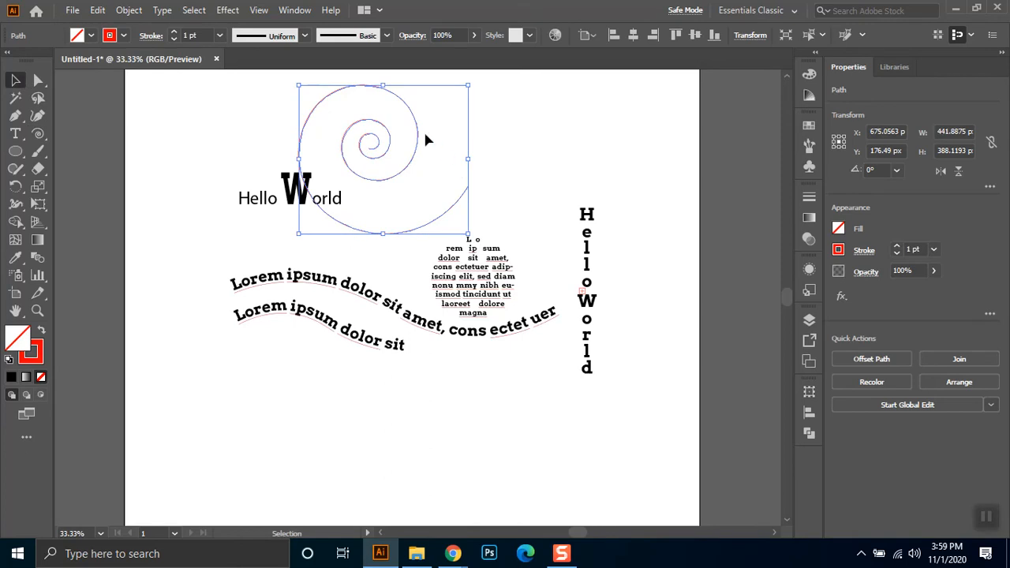
left_click_drag(417, 142, 321, 395)
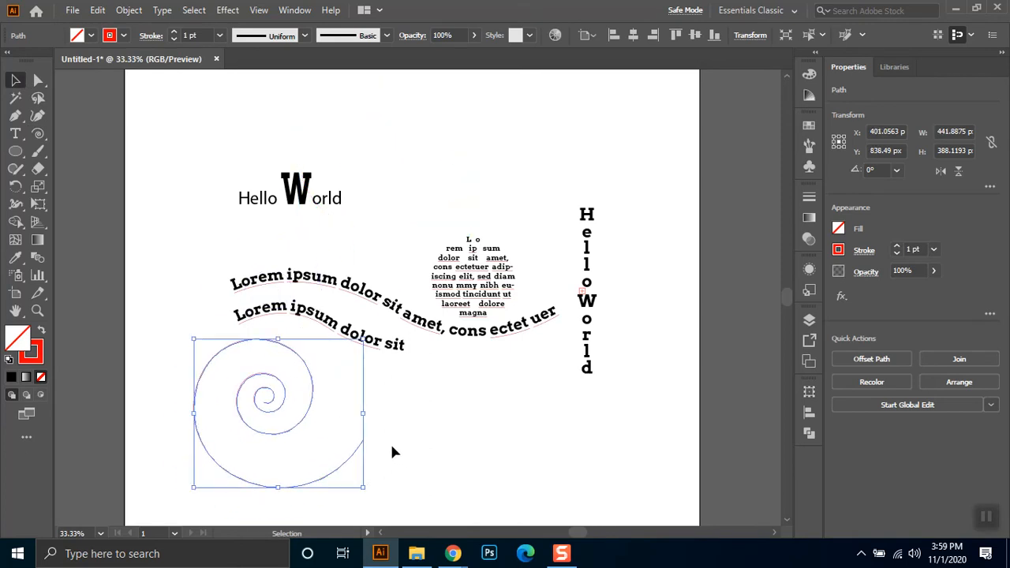
Step: Shrink the red spiral to about 298 px wide and 262 px high and set its stroke to 10 pt
left_click_drag(363, 488, 307, 439)
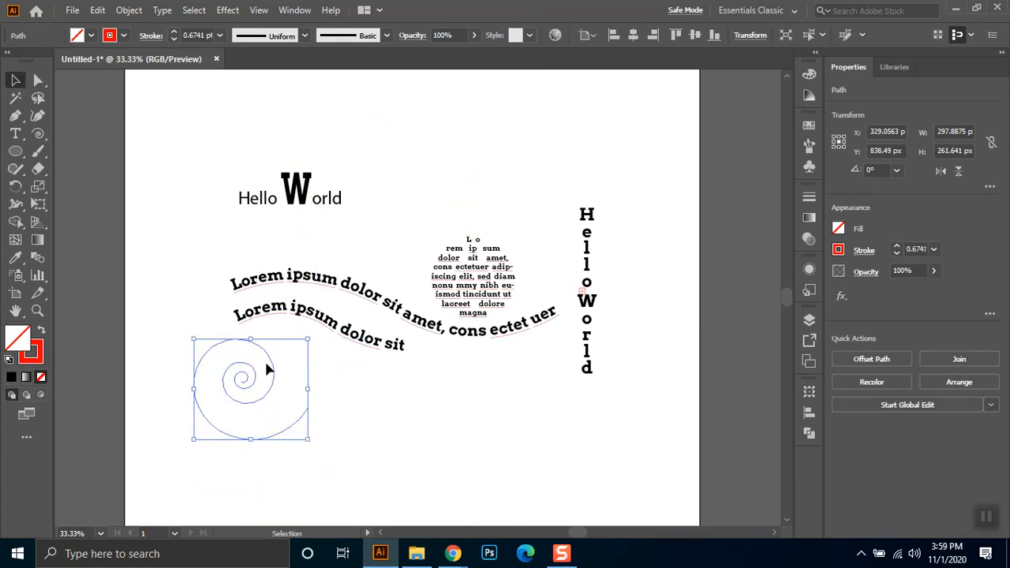
left_click(193, 35)
type("10")
key("Return")
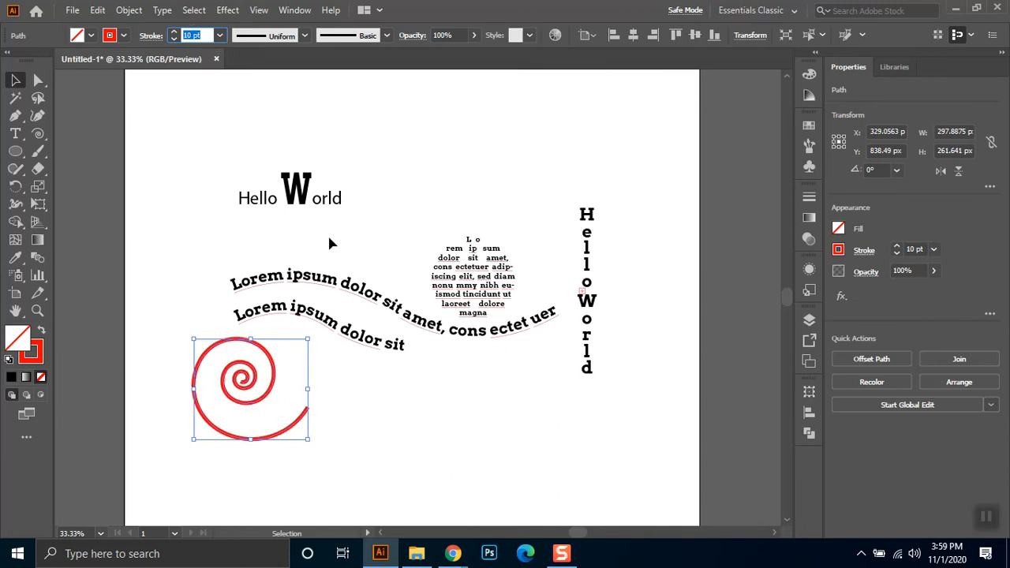
left_click(395, 433)
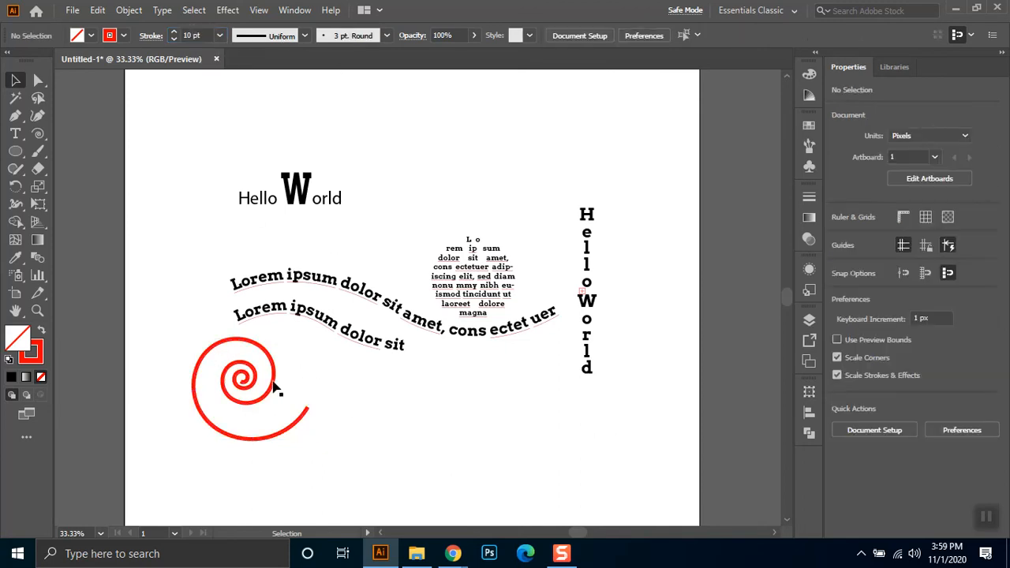
Step: Create a spiral with a 400 px radius, 50% decay and 10 segments, and move it below the wavy texts beside the first spiral
left_click(38, 133)
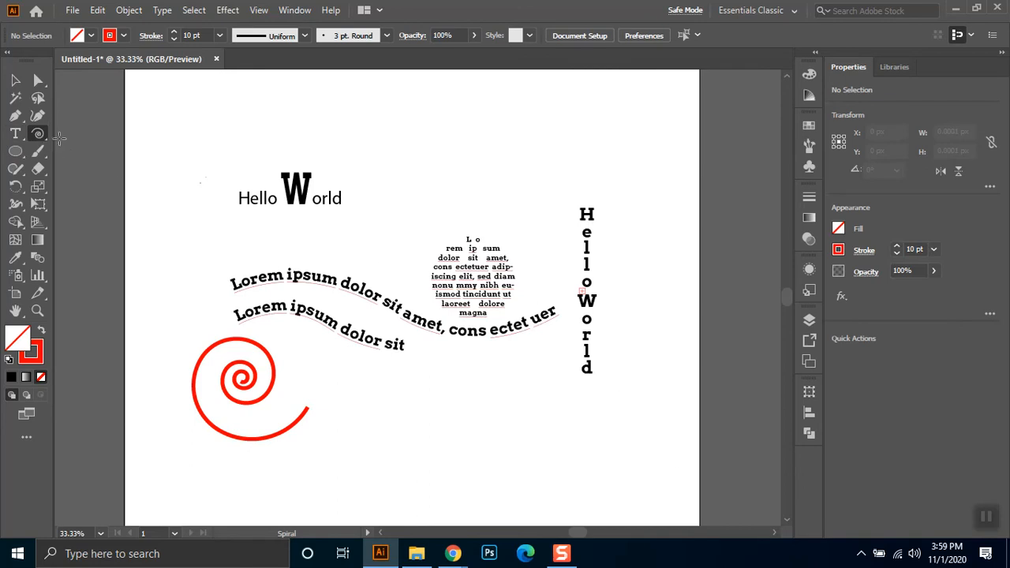
left_click(495, 167)
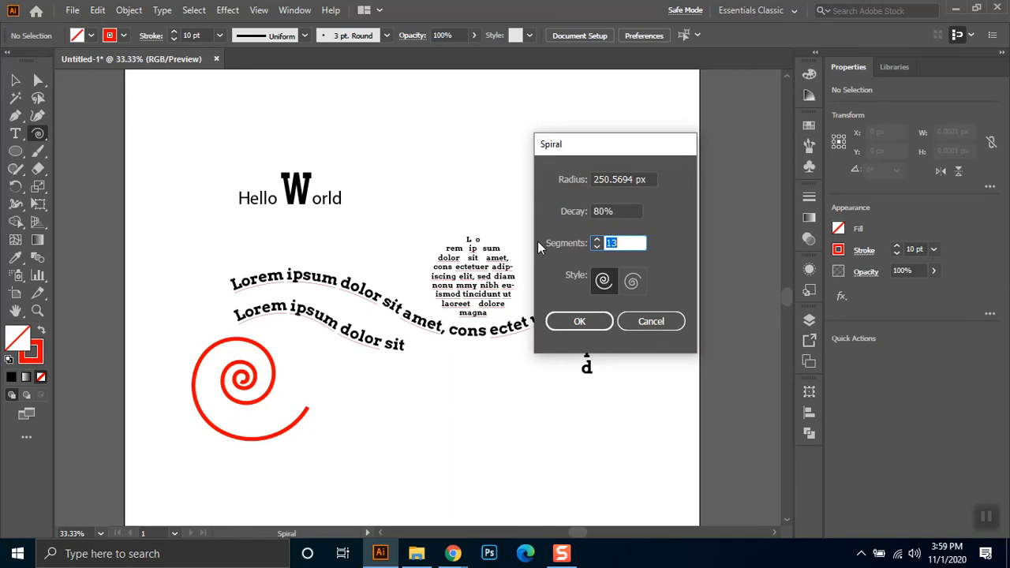
left_click_drag(597, 148, 674, 253)
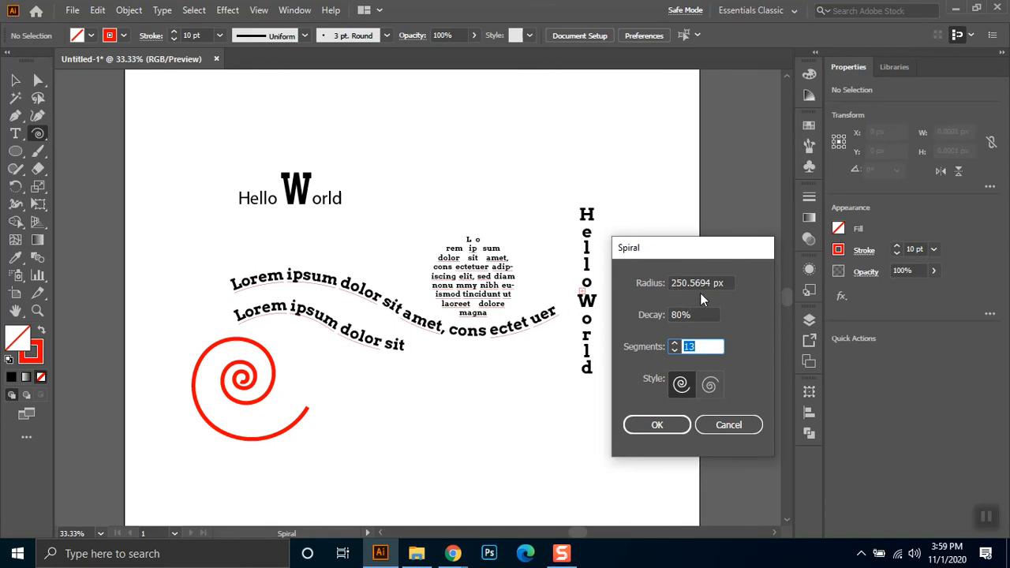
left_click_drag(718, 283, 560, 285)
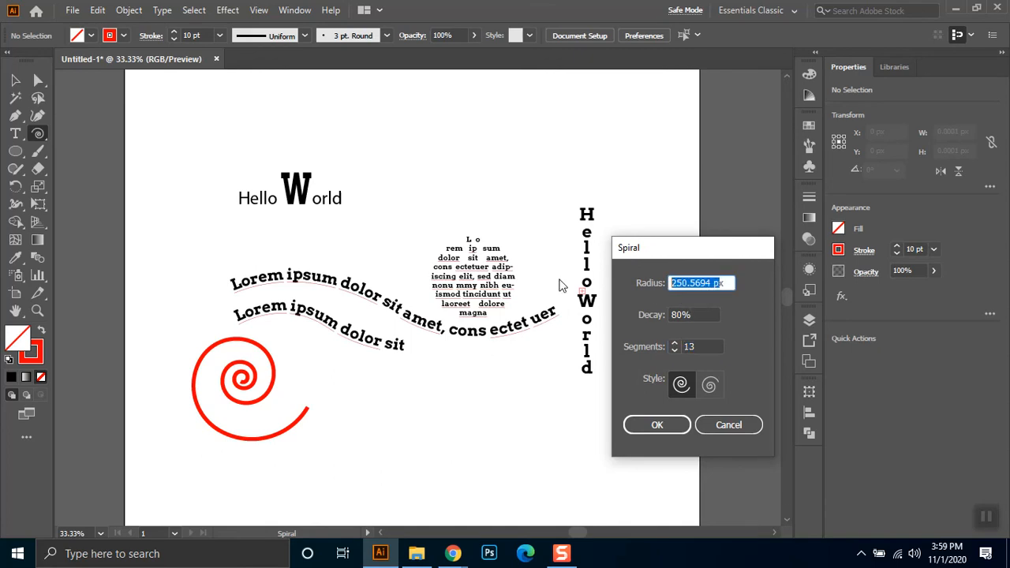
type("400")
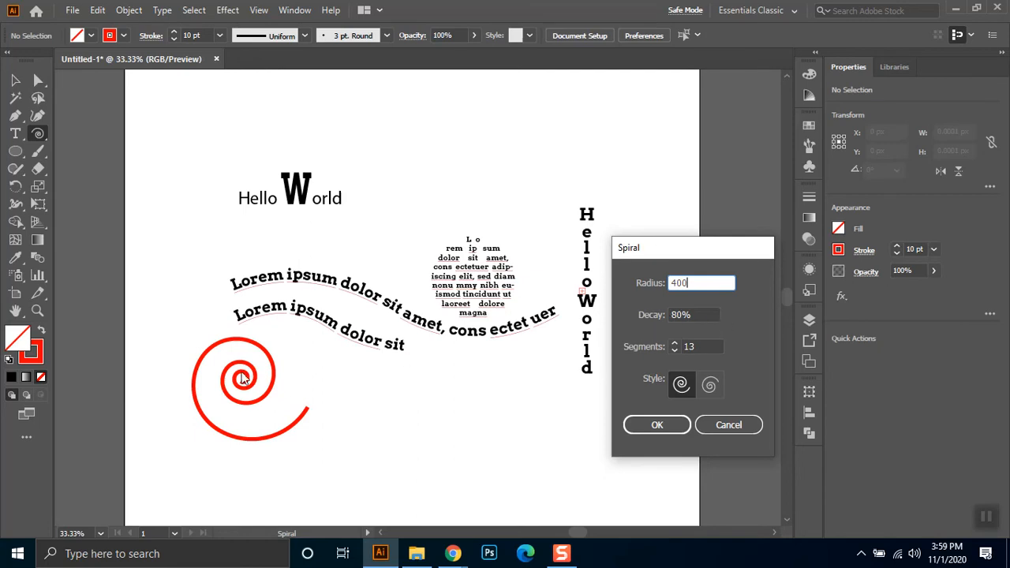
key("Tab")
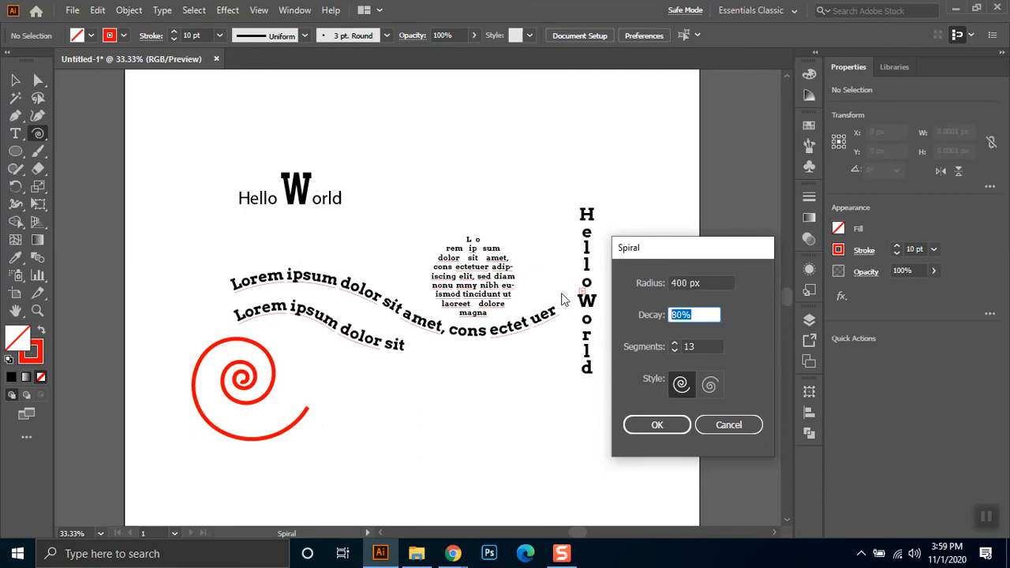
key("shift+Down")
key("shift+Down")
left_click(673, 350)
left_click(673, 350)
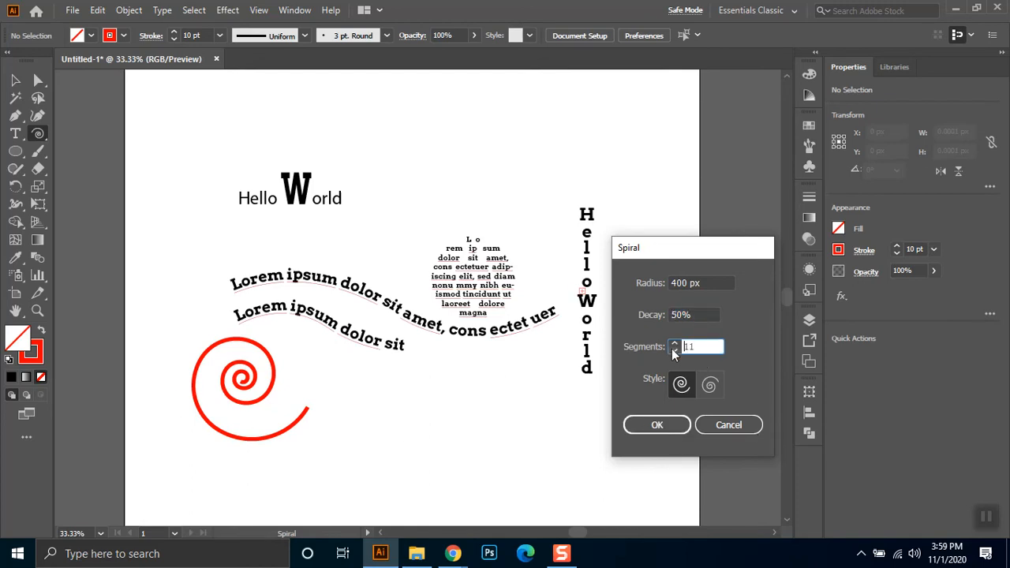
left_click(659, 433)
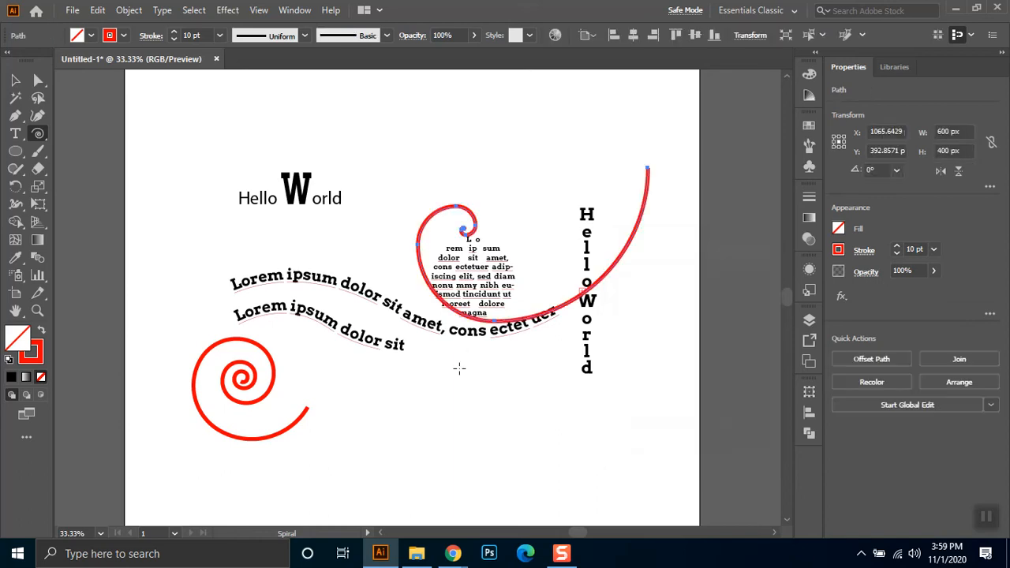
key("v")
left_click_drag(484, 235, 421, 417)
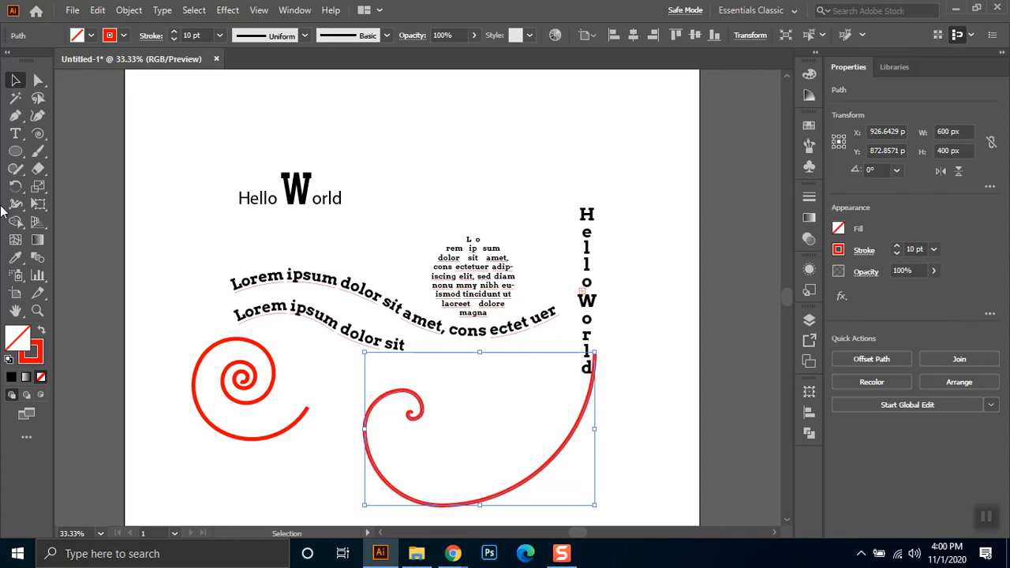
Step: Create another spiral with a 400 px radius, 90% decay and 13 segments above the circular text
left_click(37, 133)
left_click(483, 184)
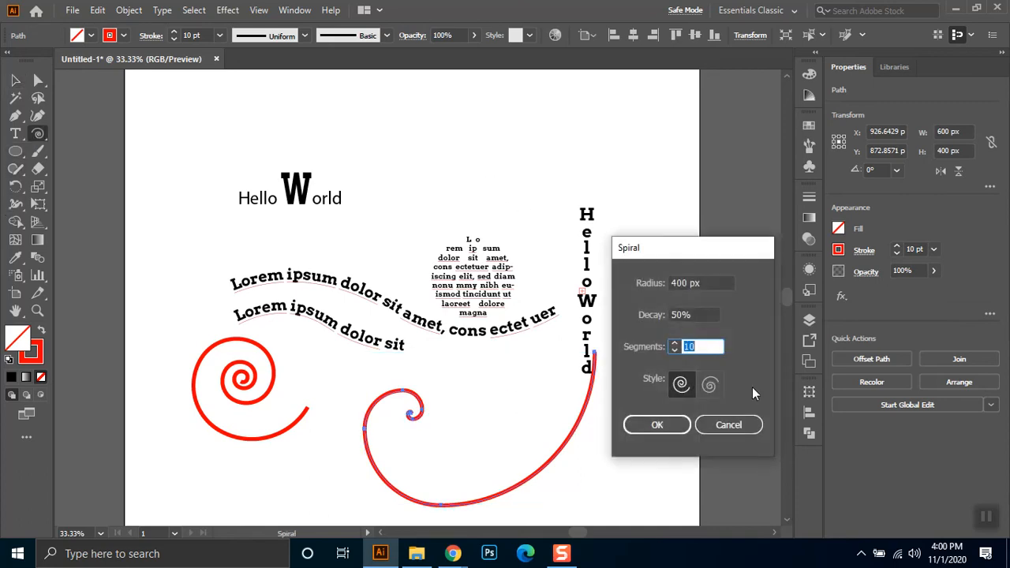
left_click(675, 344)
left_click(675, 344)
left_click(700, 314)
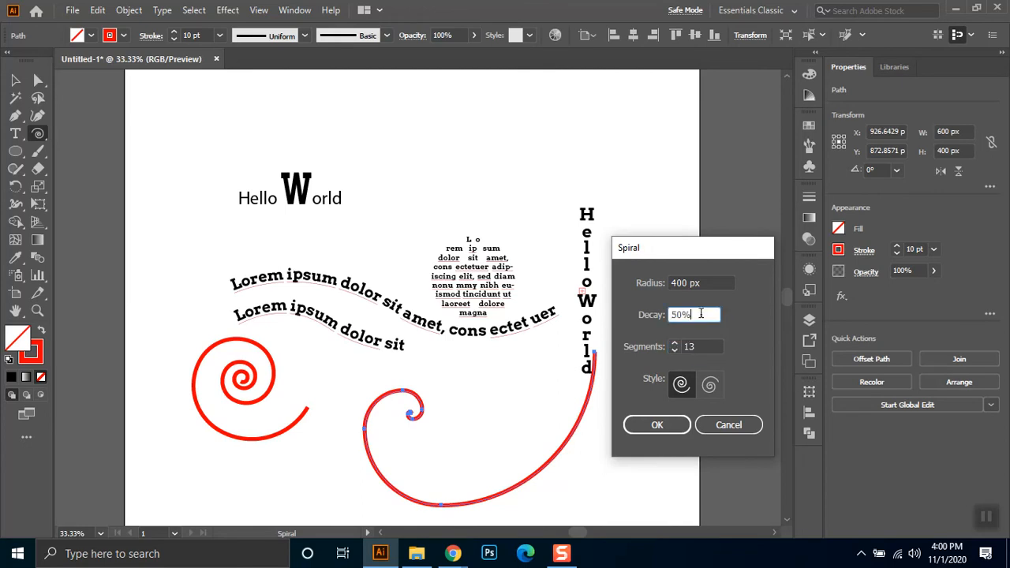
key("Up")
left_click(655, 428)
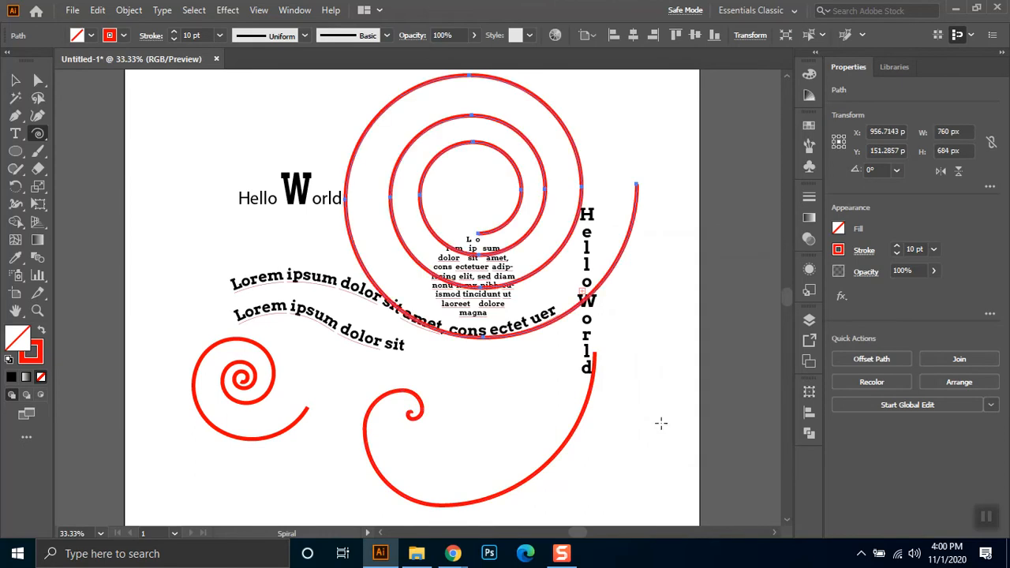
Step: Move the 13-segment spiral down over the open spiral and shrink it to about half its size
key("v")
left_click_drag(555, 118, 506, 324)
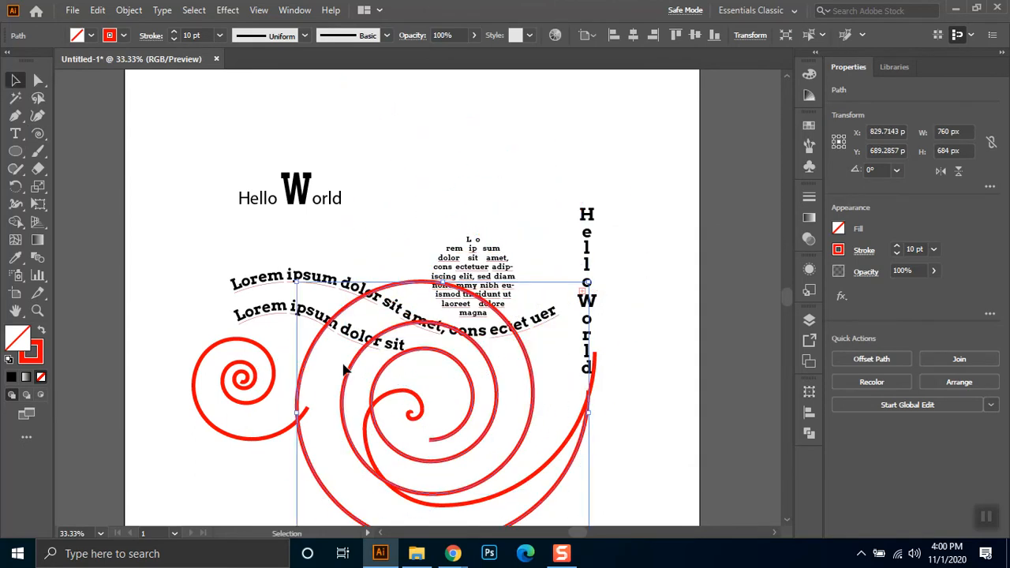
left_click_drag(588, 283, 444, 411)
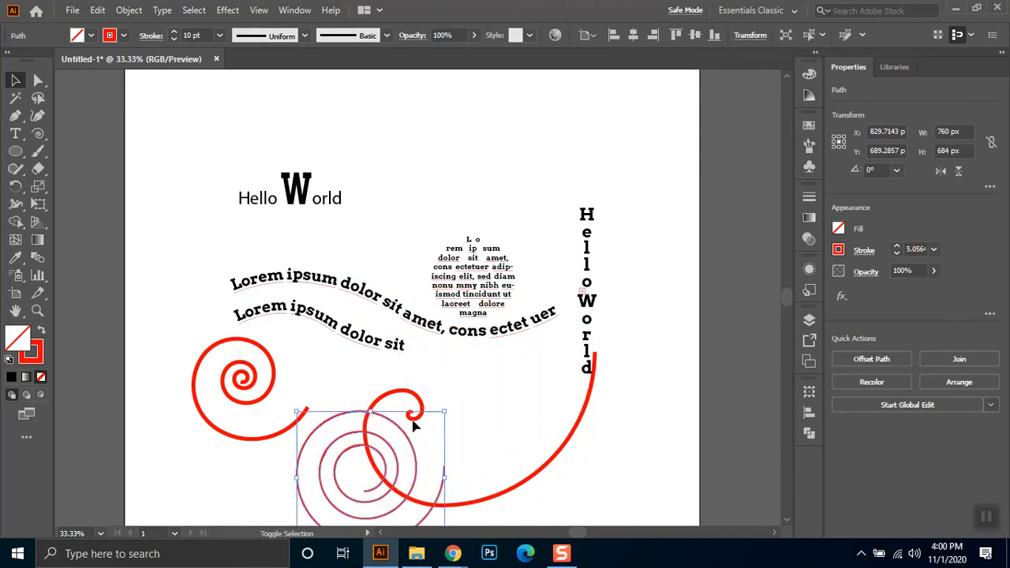
Step: Shift the two overlapping spirals up towards the vertical text and move the open spiral back down beneath the tight one
left_click_drag(392, 451, 307, 441)
left_click_drag(349, 477, 489, 419)
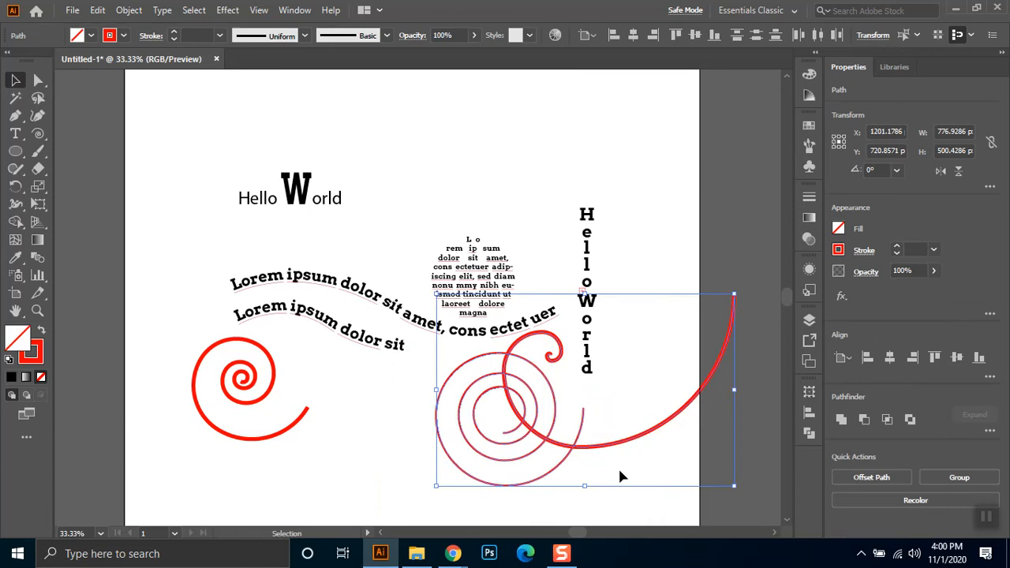
left_click(619, 476)
left_click_drag(653, 435, 530, 513)
left_click(393, 415)
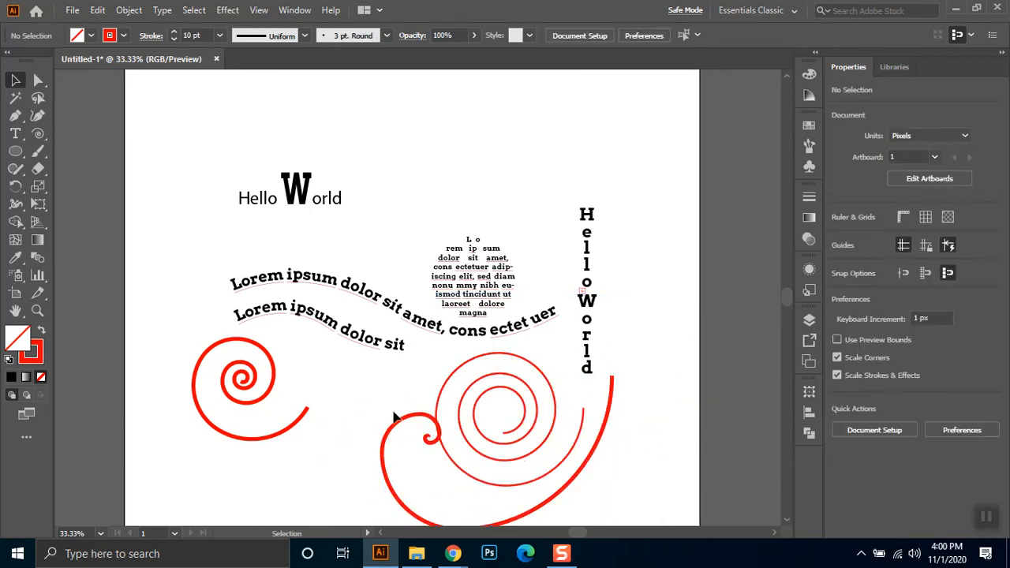
Step: Shrink the tight spiral to about 323 px wide and 290 px high and place it inside the open spiral's curve
left_click(555, 401)
left_click_drag(587, 351, 560, 375)
left_click_drag(514, 445, 535, 429)
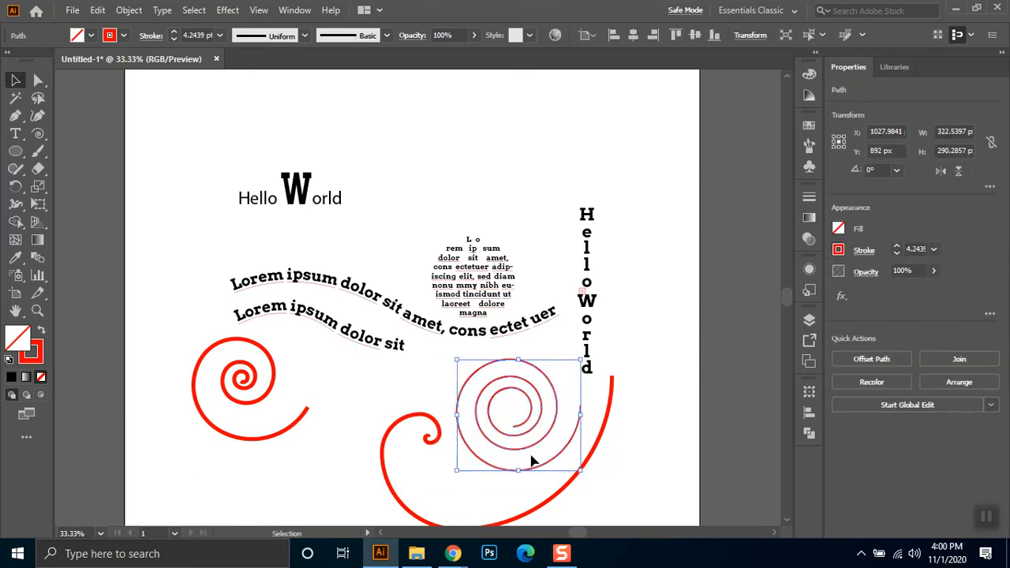
left_click(657, 366)
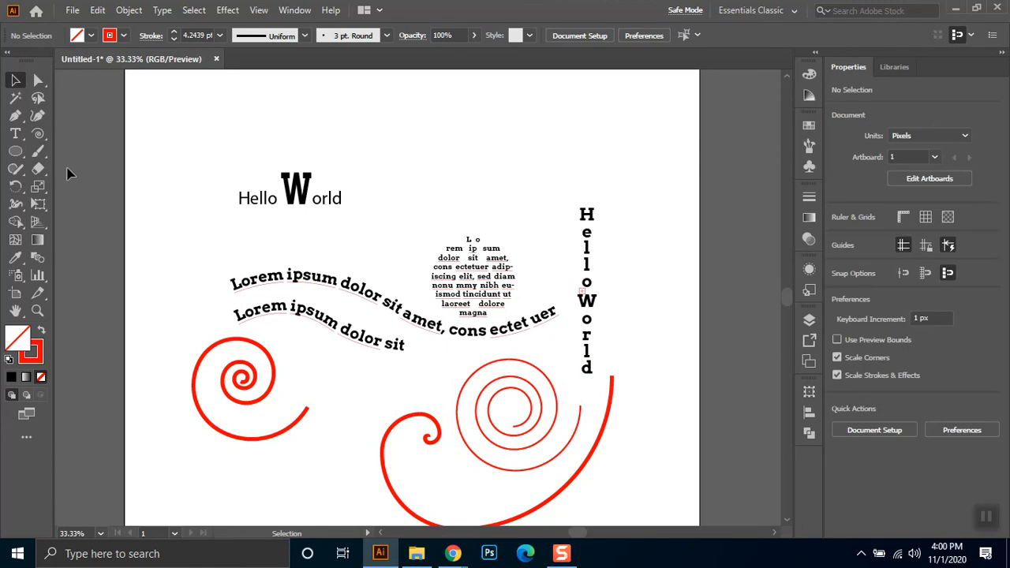
Step: Create a spiral with a 400 px radius, 90% decay and 40 segments above the circular text
left_click_drag(37, 138, 82, 165)
left_click(461, 182)
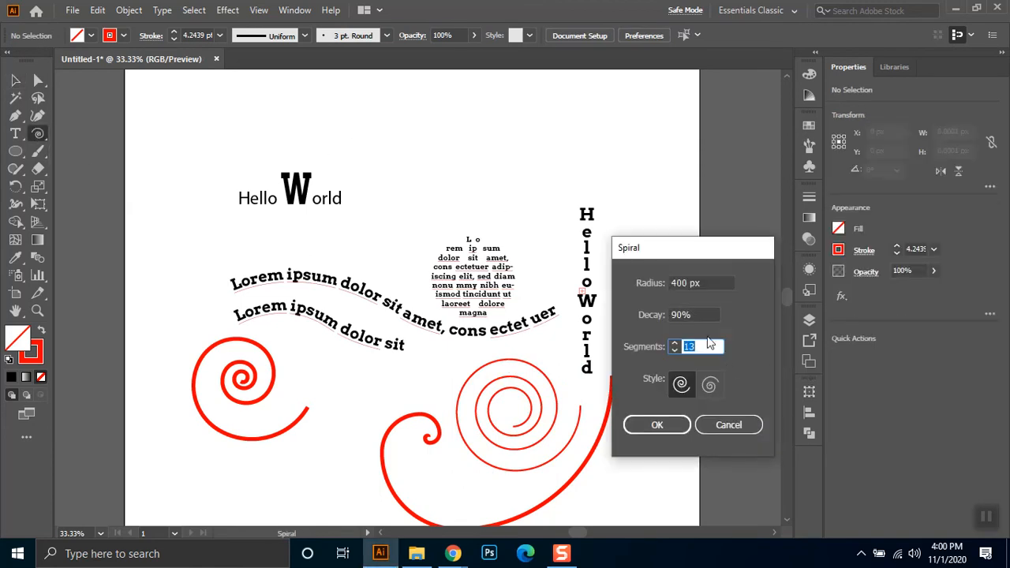
type("40")
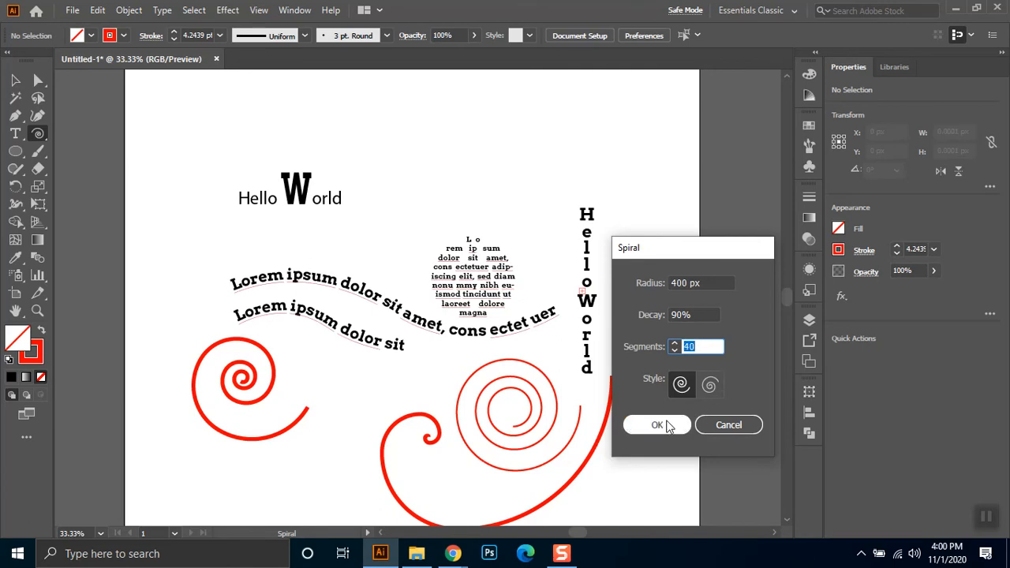
left_click(658, 425)
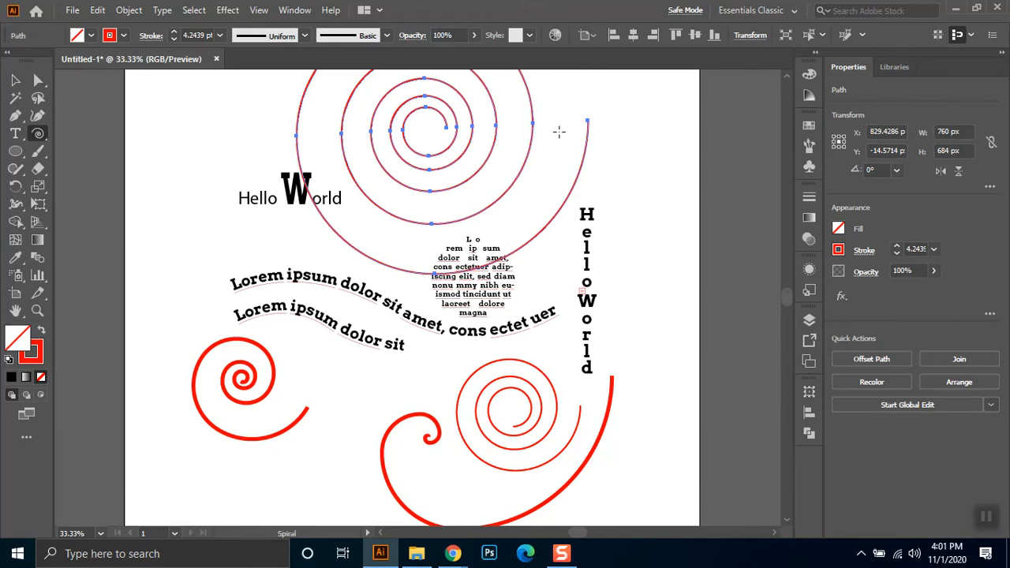
Step: Shrink the 40-segment spiral to about 439 px wide and 395 px high and place it just above the circular text
left_click(15, 80)
left_click_drag(590, 147, 444, 161)
left_click_drag(388, 139, 436, 145)
Step: Draw a spiral about 647 px wide and 719 px high above the vertical text, adding more segments while drawing it
left_click(44, 138)
left_click_drag(627, 175, 711, 301)
key("Down")
key("Down")
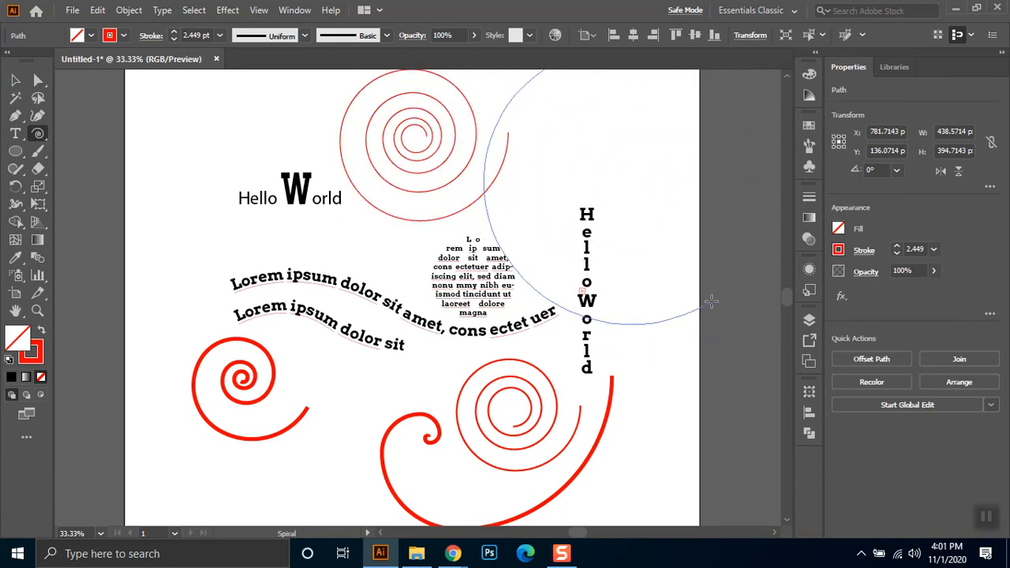
key("Up")
key("Up")
key("Up")
key("Up")
key("Up")
key("Up")
key("Up")
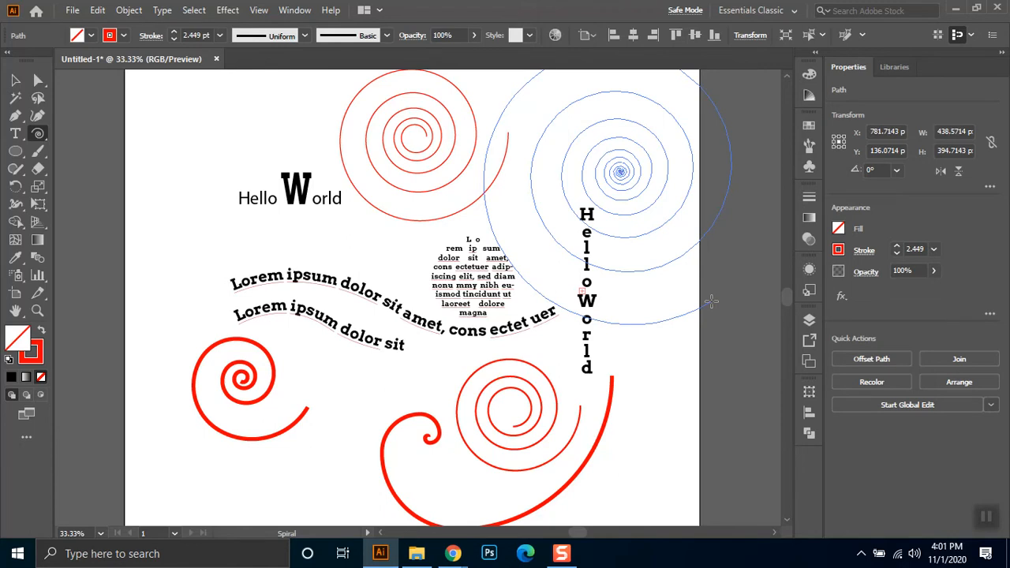
left_click_drag(711, 302, 710, 302)
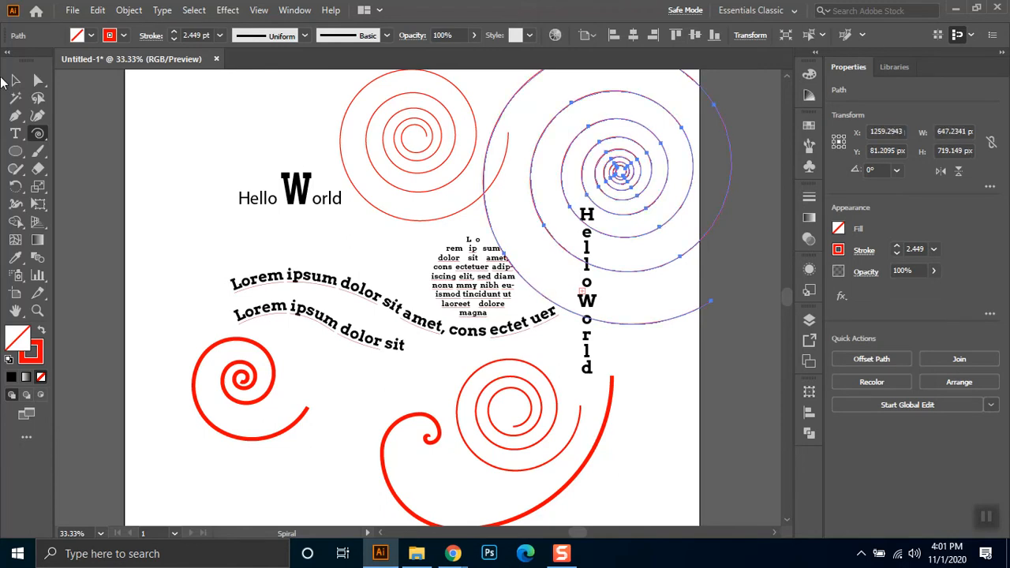
Step: Shrink the new dense spiral to about 336 px wide and 374 px high and place it above the vertical text
left_click(15, 80)
mouse_move(731, 187)
left_mouse_down()
mouse_move(654, 201)
mouse_move(612, 187)
mouse_move(650, 156)
mouse_move(684, 168)
left_mouse_up()
left_click(595, 186)
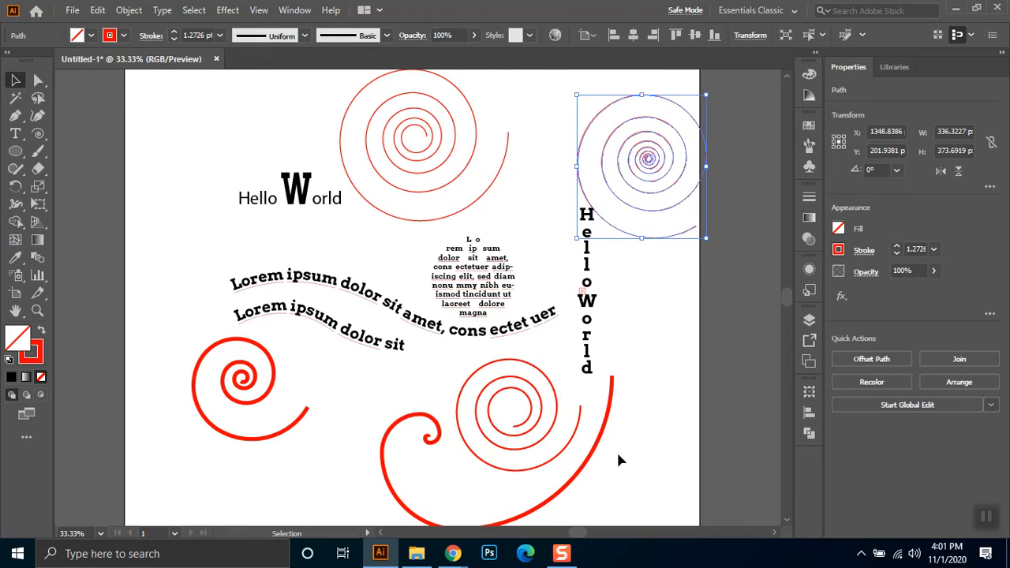
Step: Set the stroke weight of the spiral below the wavy text to 60 pt
left_click_drag(332, 378, 205, 463)
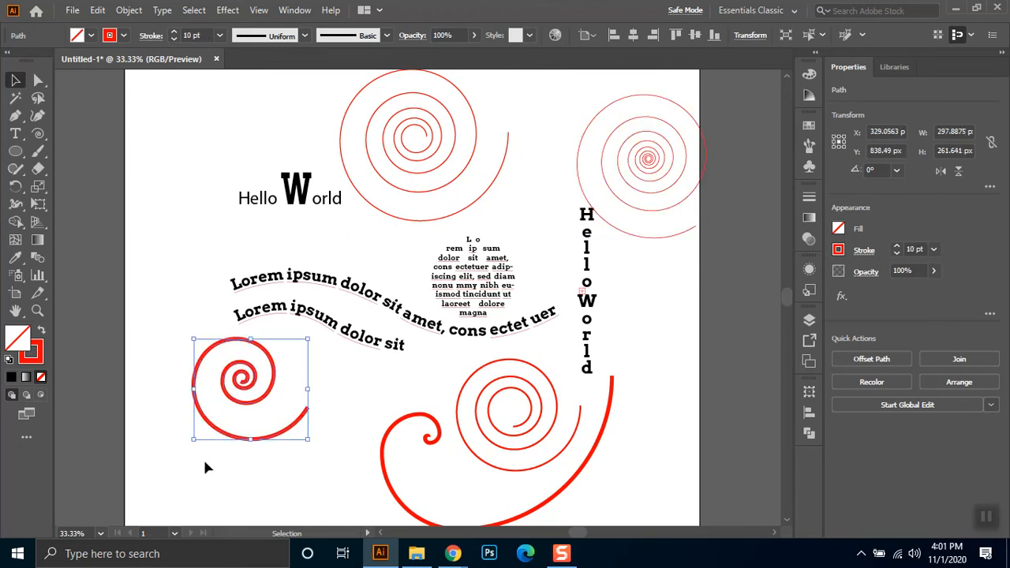
left_click(193, 35)
type("40")
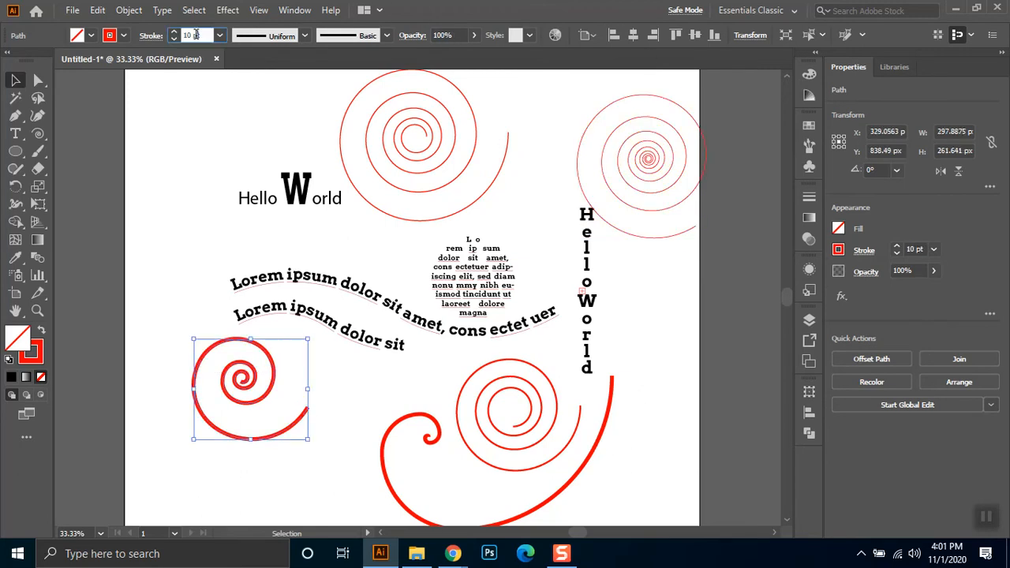
key("Return")
key("shift+Up")
key("shift+Up")
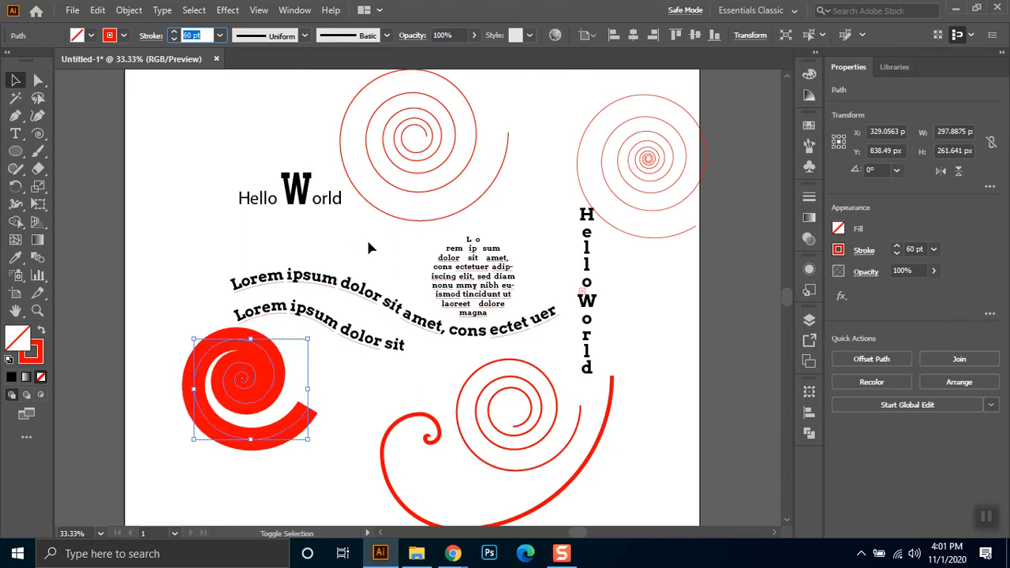
Step: Apply the tapered teardrop width profile to the 60 pt spiral and move it to the artboard's left edge
left_click(299, 35)
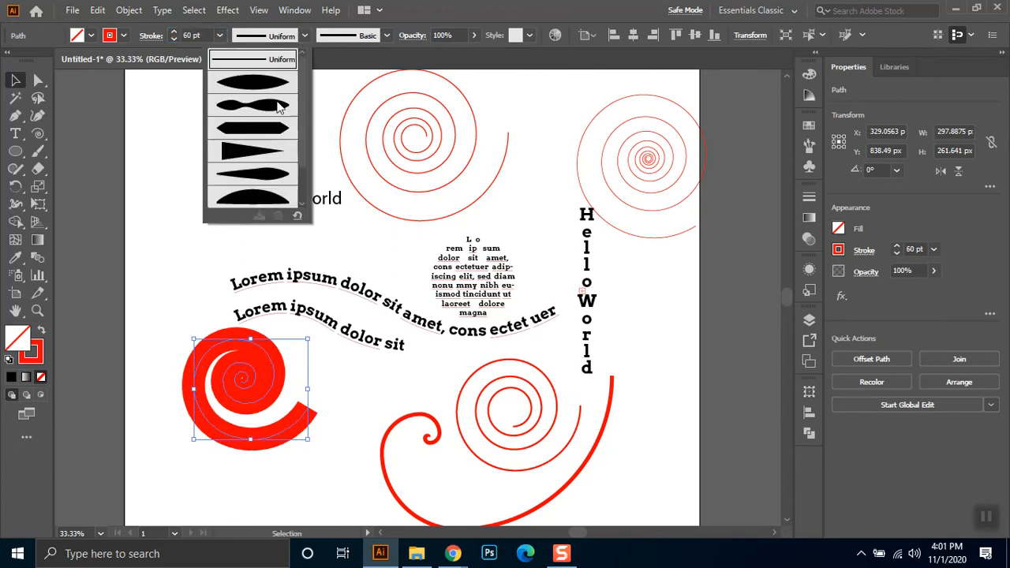
left_click(265, 167)
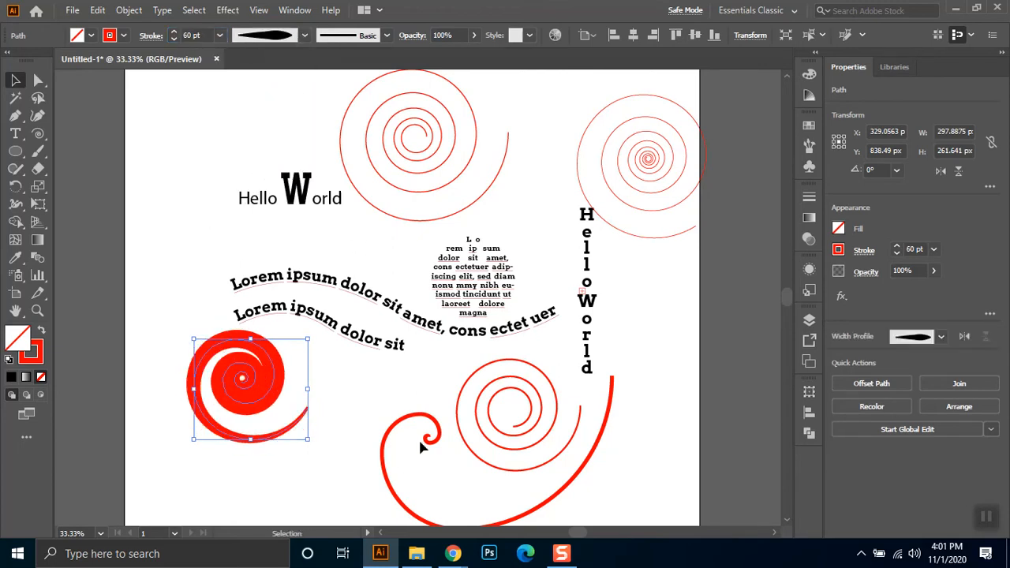
left_click(368, 497)
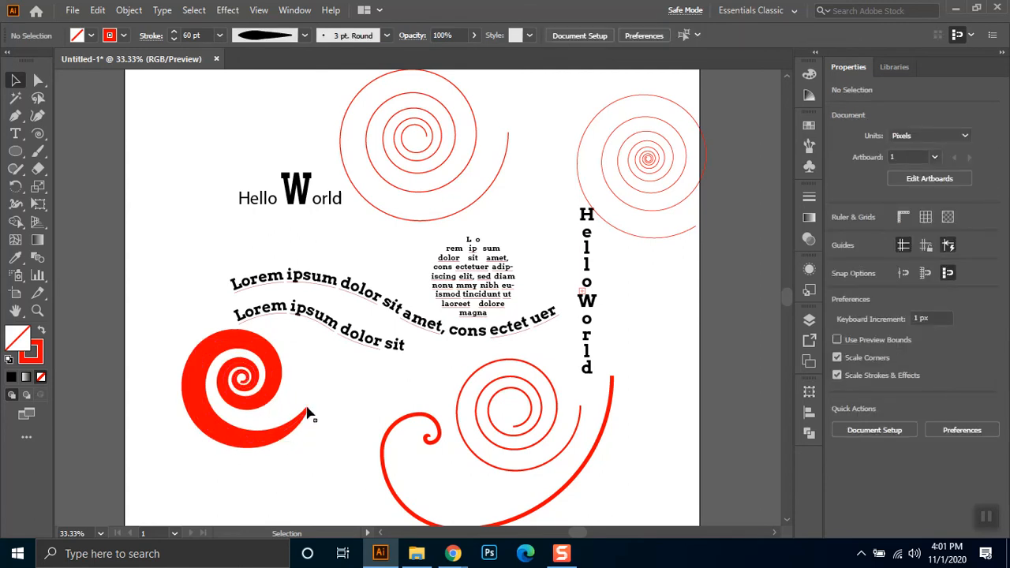
left_click_drag(294, 419, 232, 449)
left_click(259, 394)
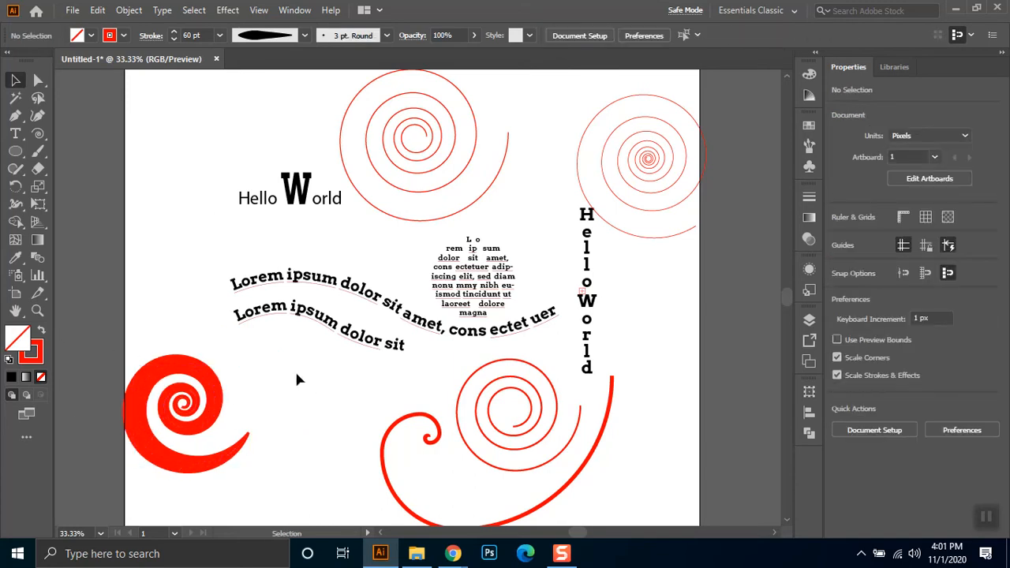
Step: Delete the two spirals at the top of the artboard and the two spirals below the circular text
left_click_drag(730, 106, 439, 156)
key("Delete")
left_click_drag(627, 438, 398, 472)
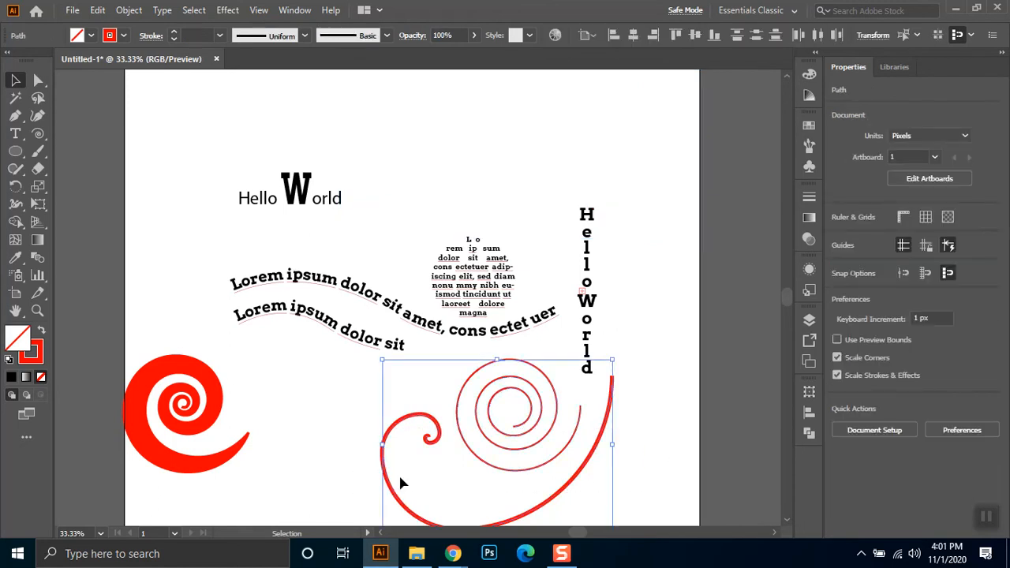
key("Delete")
Step: Move the tapered spiral back beneath the start of the wavy text and deselect it
left_click_drag(211, 396, 279, 359)
left_click(198, 285)
left_click(133, 221)
Step: Draw a rectangular grid about 287 px square above the circular text and swap its fill and stroke colours
left_click(37, 134)
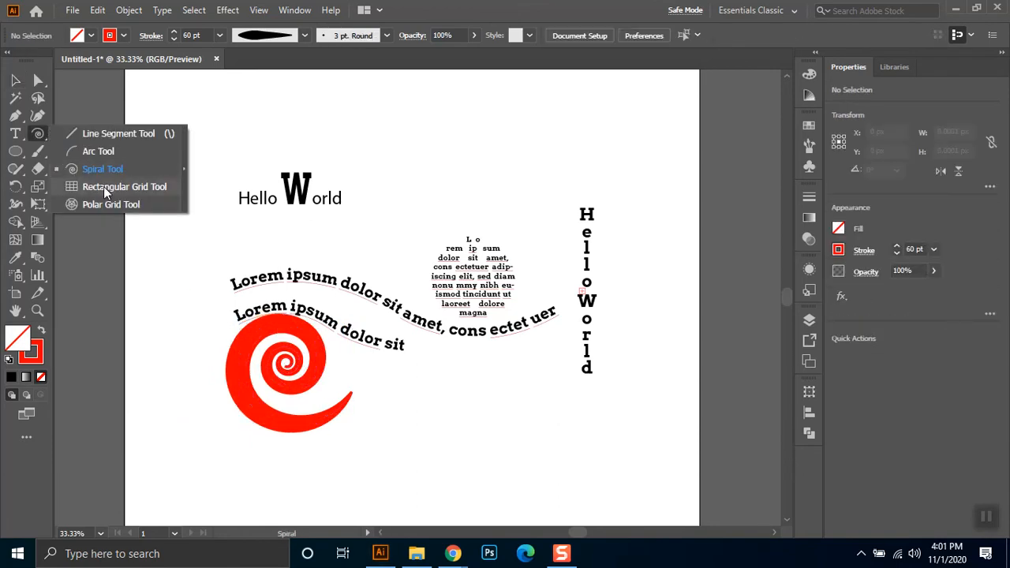
left_click(104, 186)
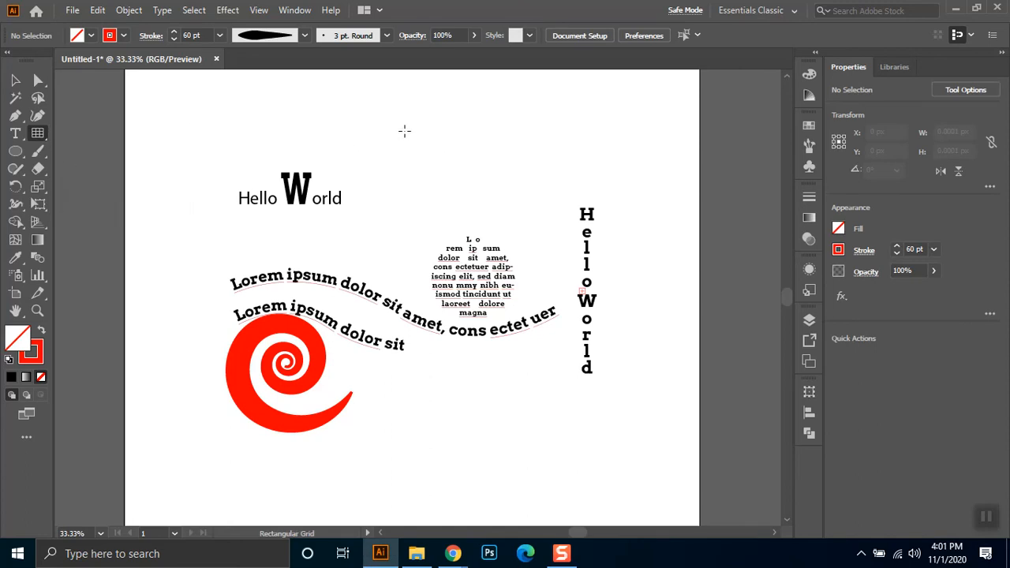
left_click_drag(381, 114, 486, 221)
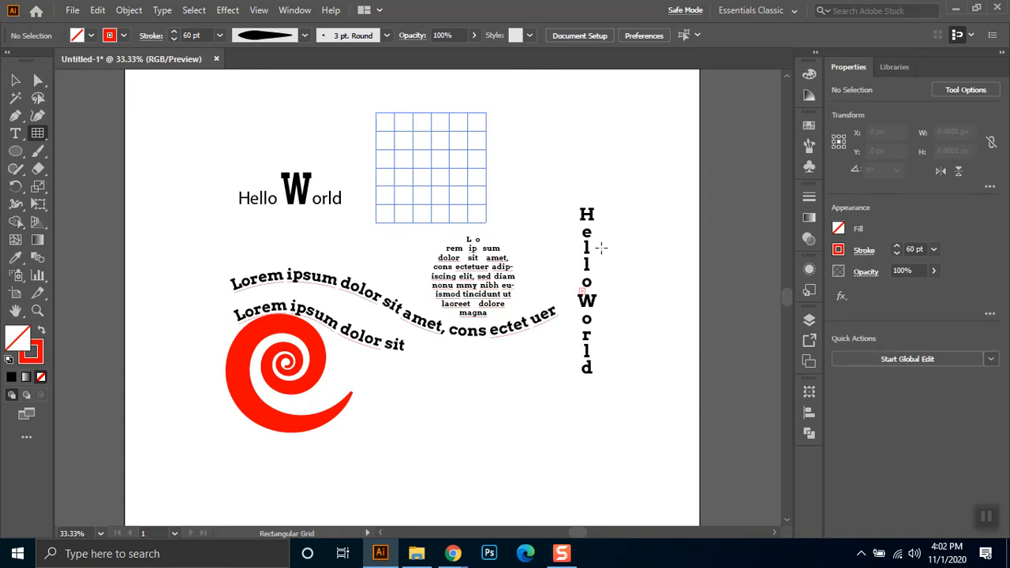
left_click(15, 79)
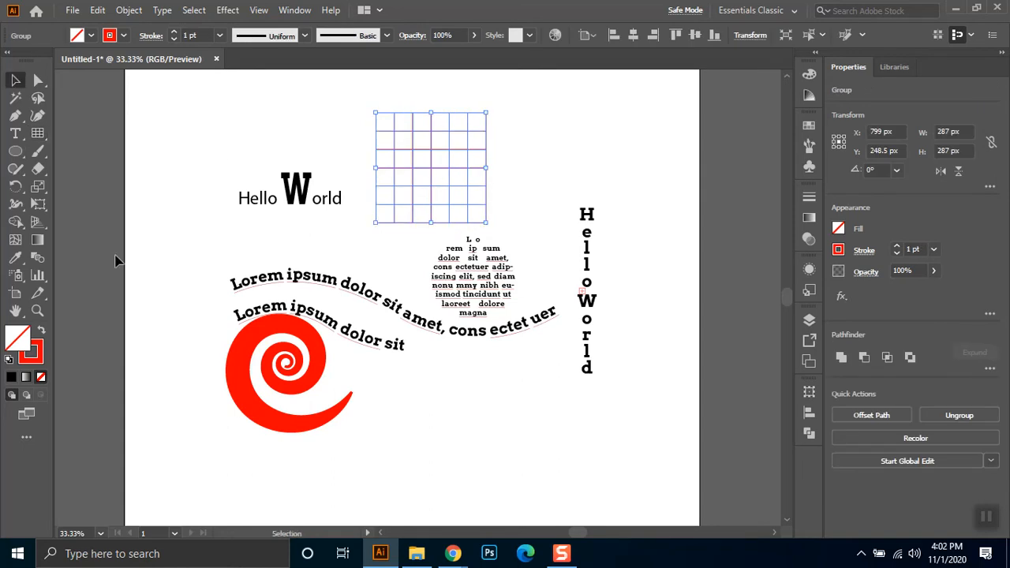
left_click(45, 330)
left_click(294, 134)
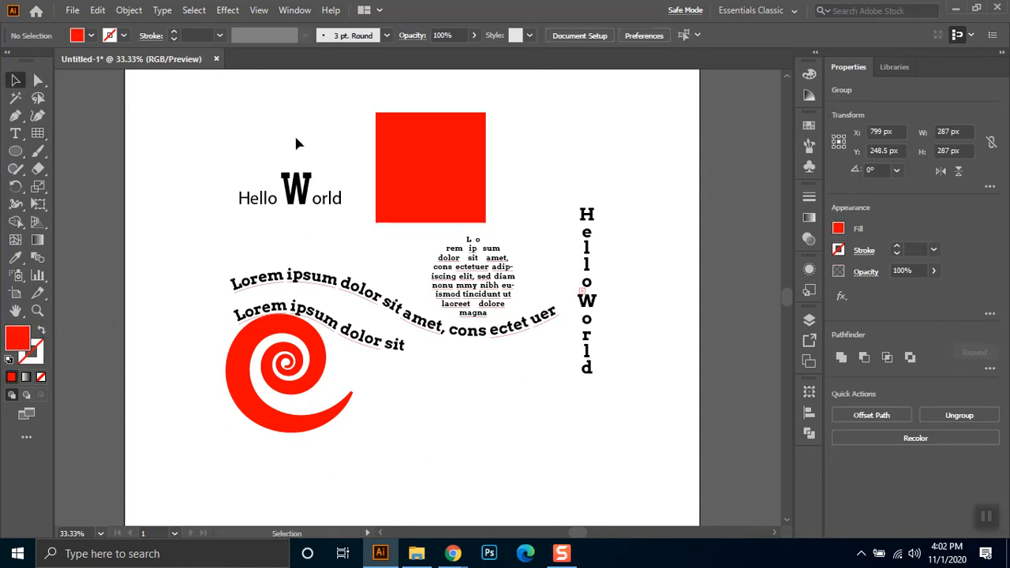
Step: Directly select only the grid's background square, fill it with yellow and deselect it
left_click(38, 80)
left_click(393, 128)
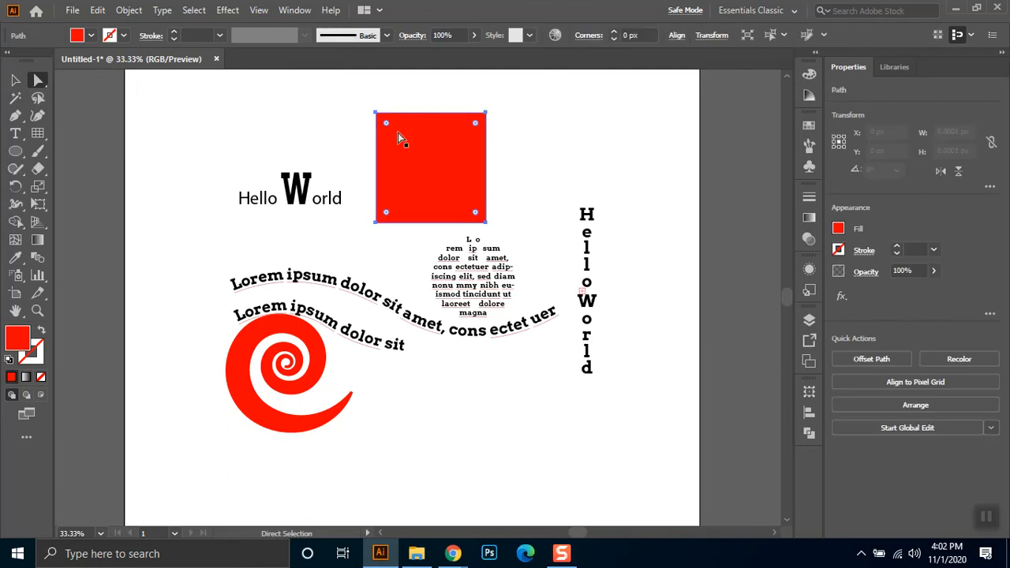
left_click_drag(527, 100, 383, 240)
left_click(489, 146)
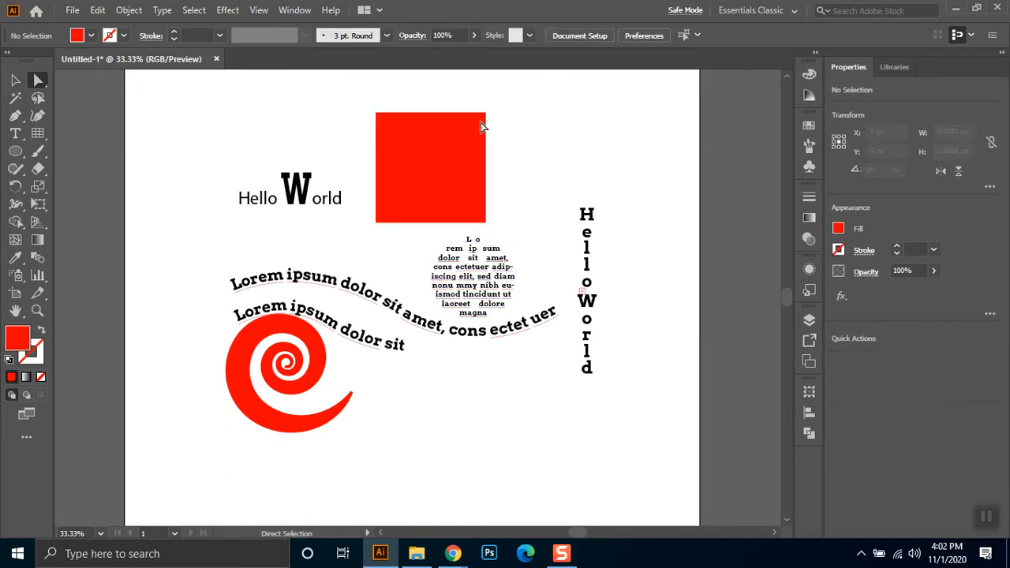
left_click(482, 127)
left_click(91, 35)
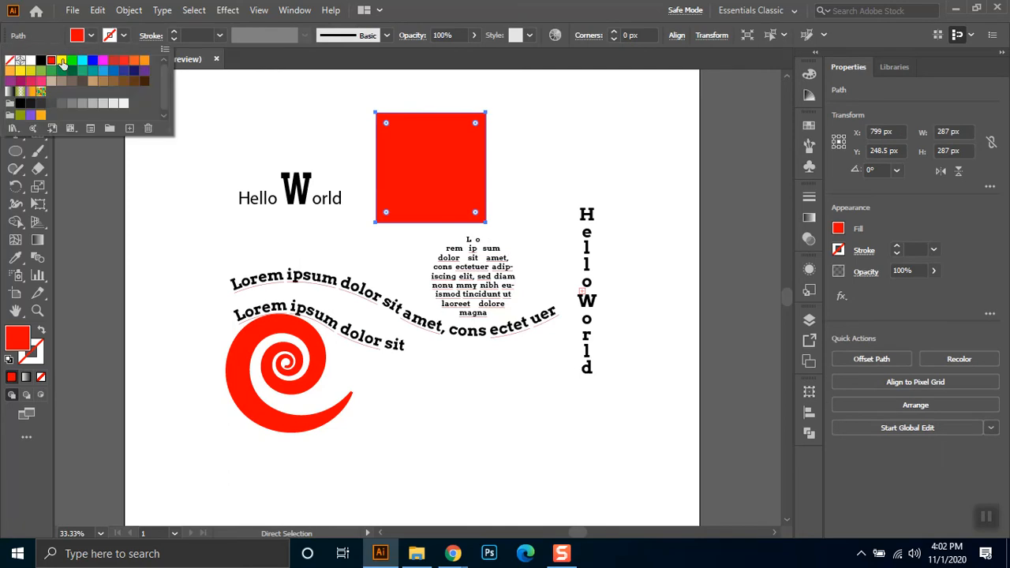
left_click(62, 60)
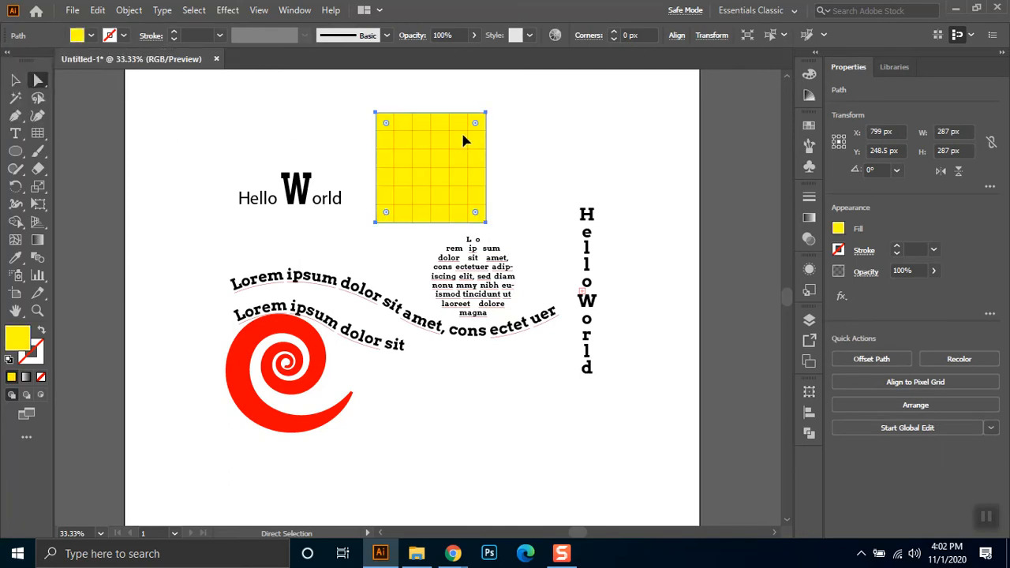
left_click(595, 146)
Step: Move the whole yellow grid slightly up and left, closer to the Hello World text, and deselect it
key("v")
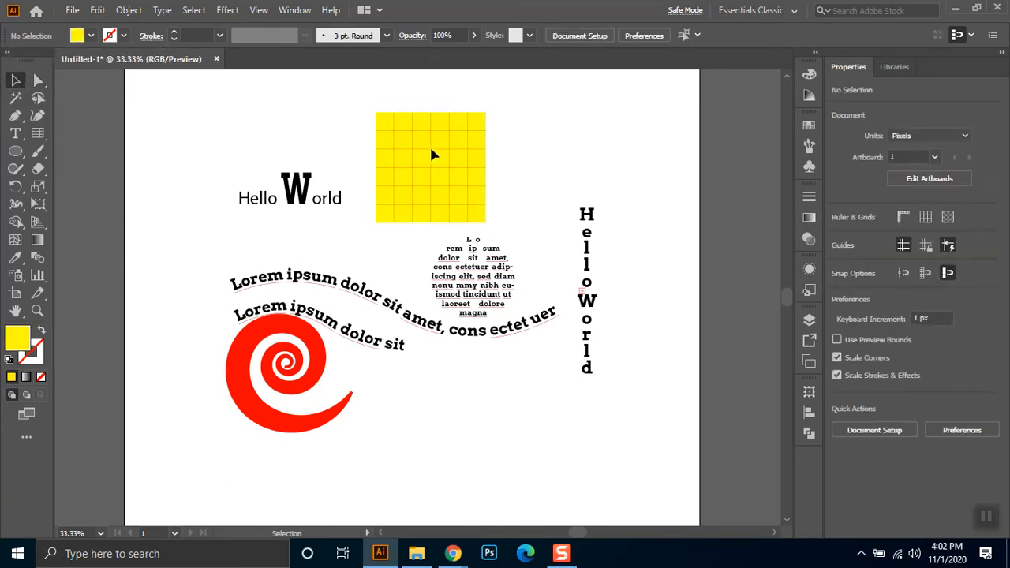
left_click(456, 158)
left_click_drag(456, 158, 443, 140)
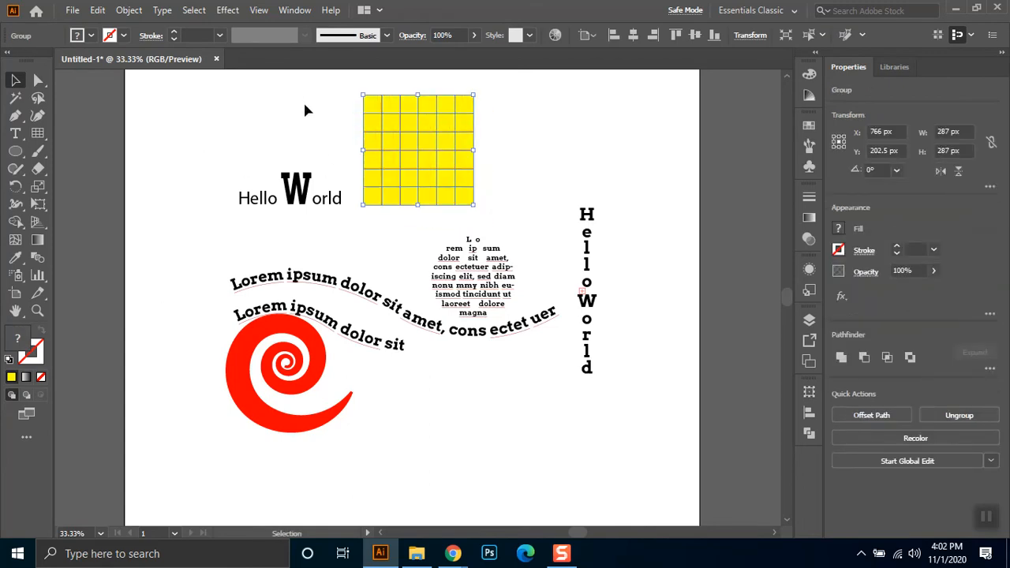
left_click(522, 139)
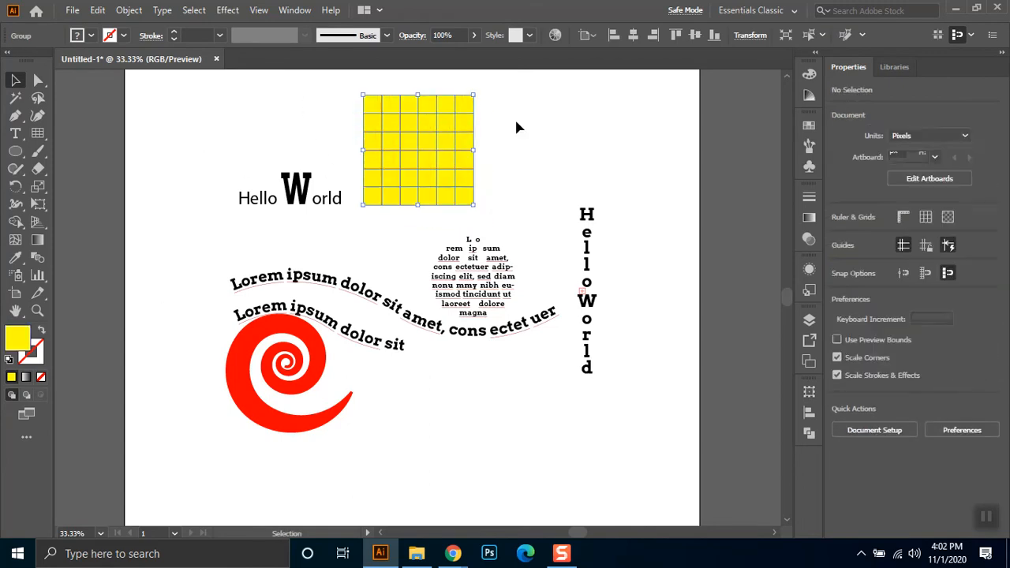
Step: Select the yellow grid and activate the Paintbrush tool, showing its tool variants
left_click(441, 129)
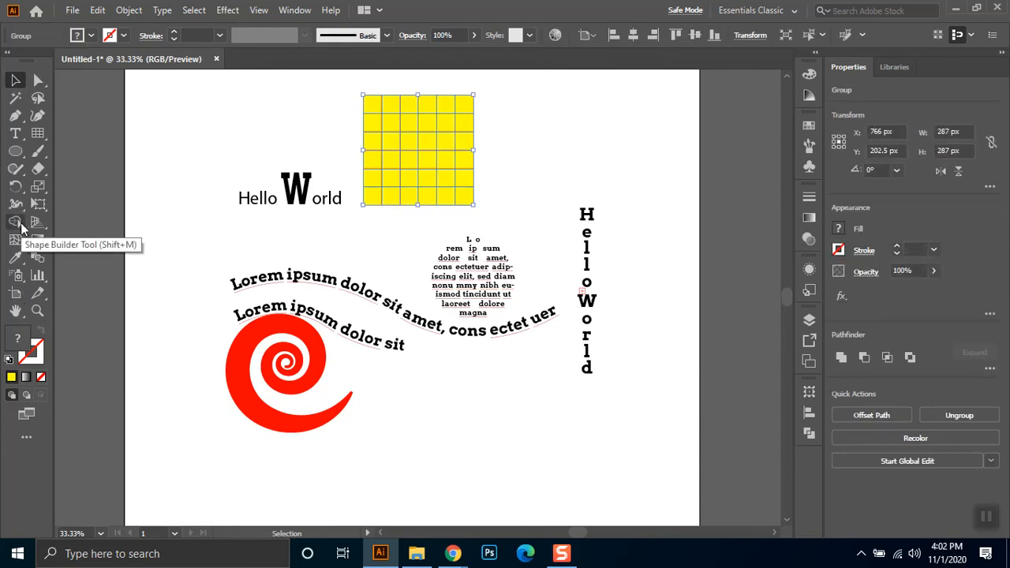
left_click(37, 150)
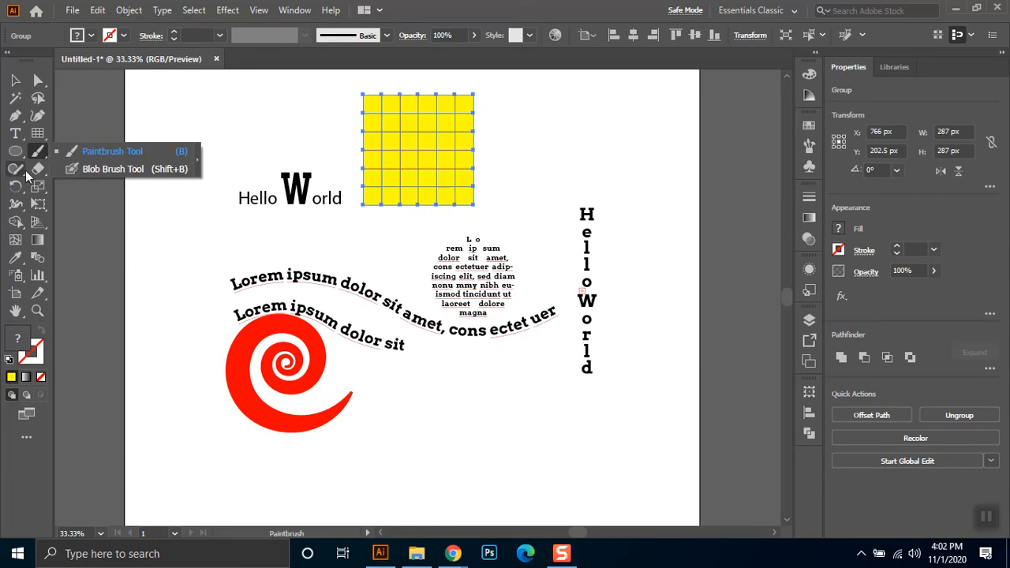
left_click(35, 171)
left_click(21, 177)
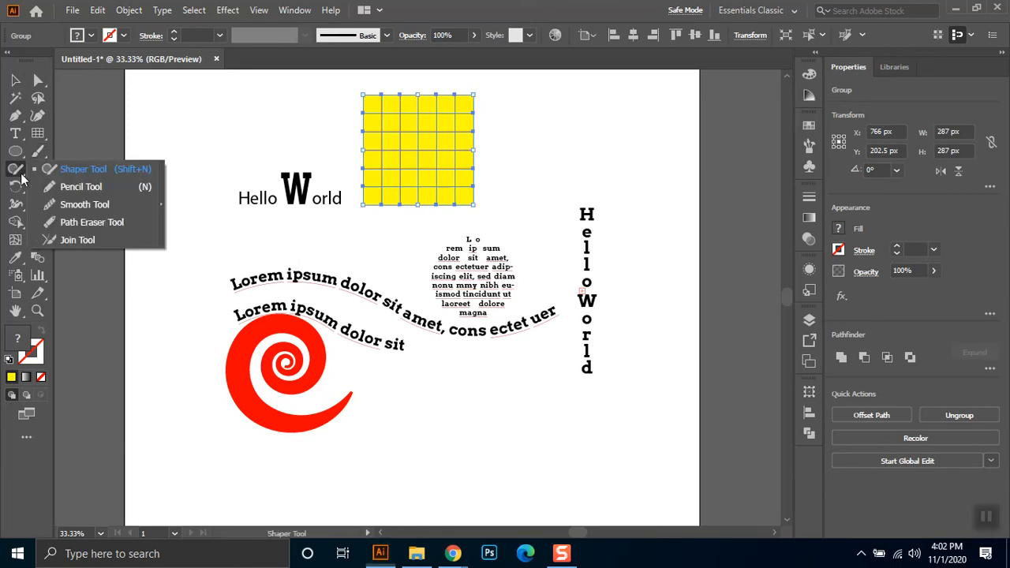
left_click(17, 204)
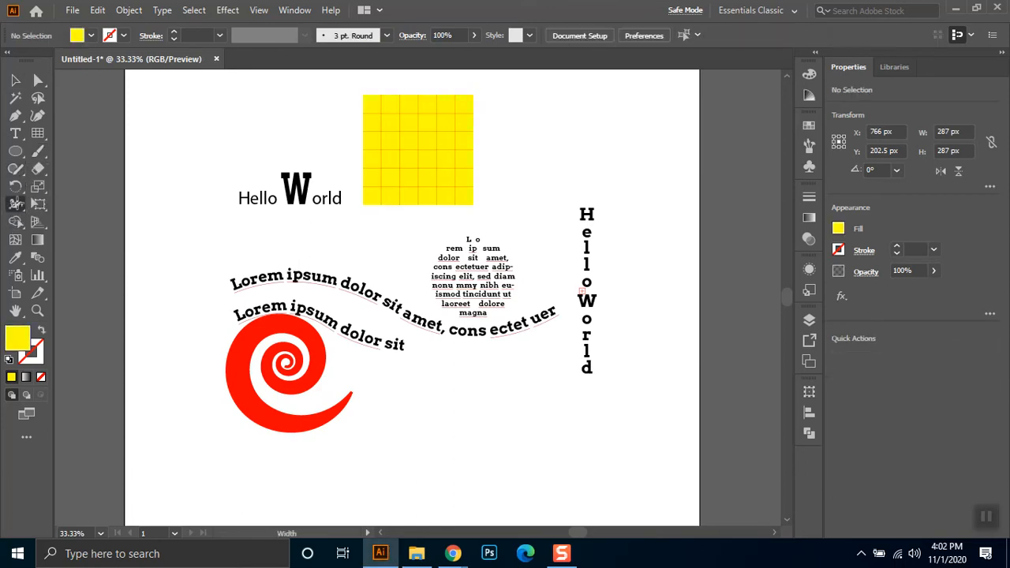
left_click(41, 204)
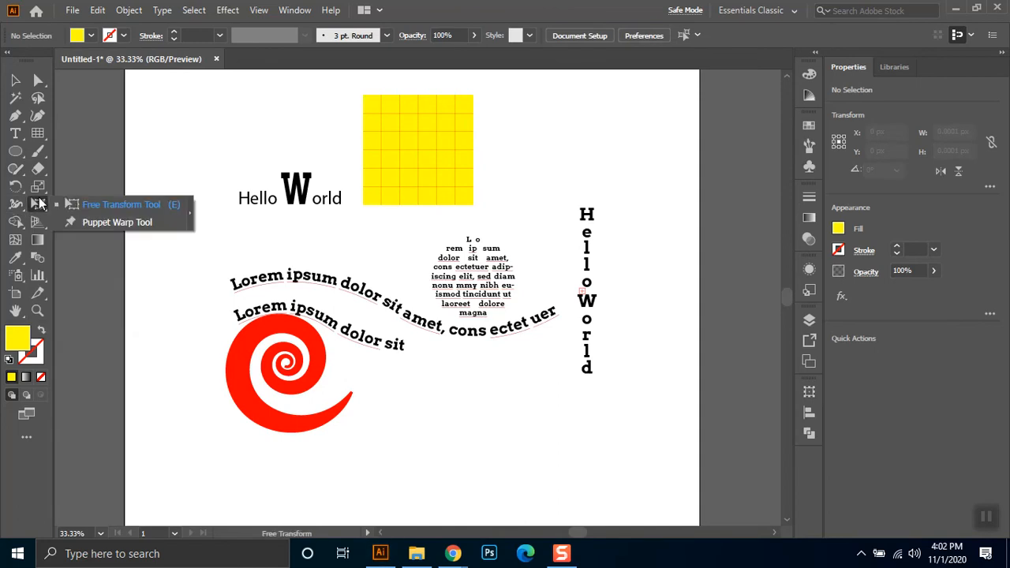
Step: Activate the Live Paint Bucket and cycle through its fill swatches over the yellow grid
left_click(17, 224)
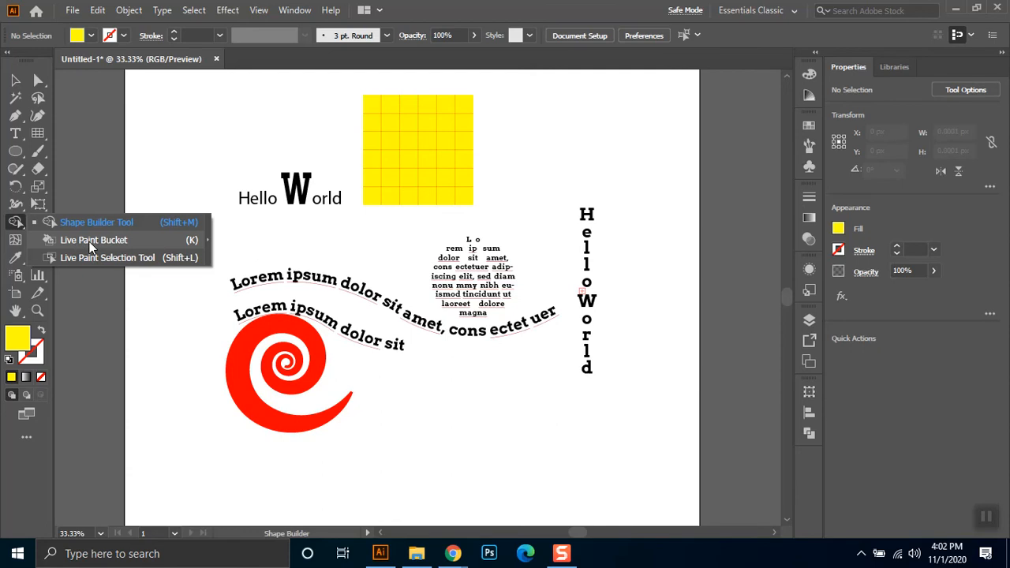
left_click(130, 241)
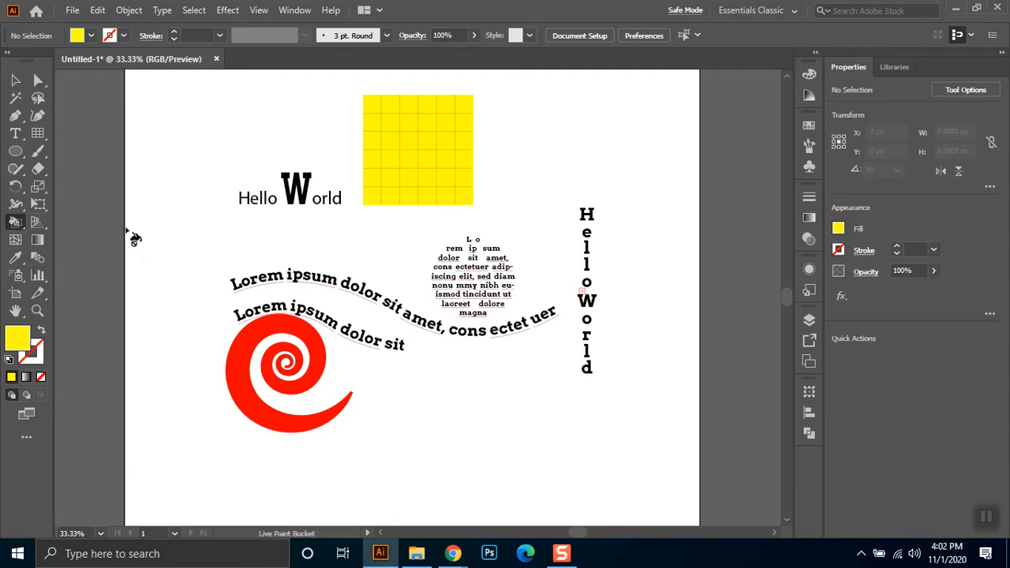
key("Down")
key("Right")
key("Right")
key("Right")
key("Right")
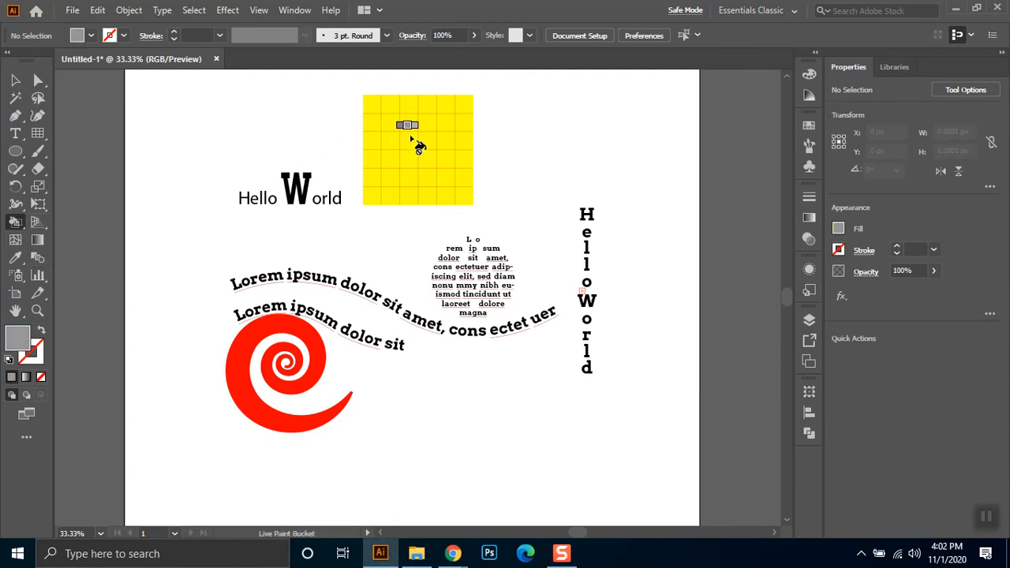
key("Left")
key("Left")
key("Left")
key("Left")
key("Left")
key("Left")
key("Left")
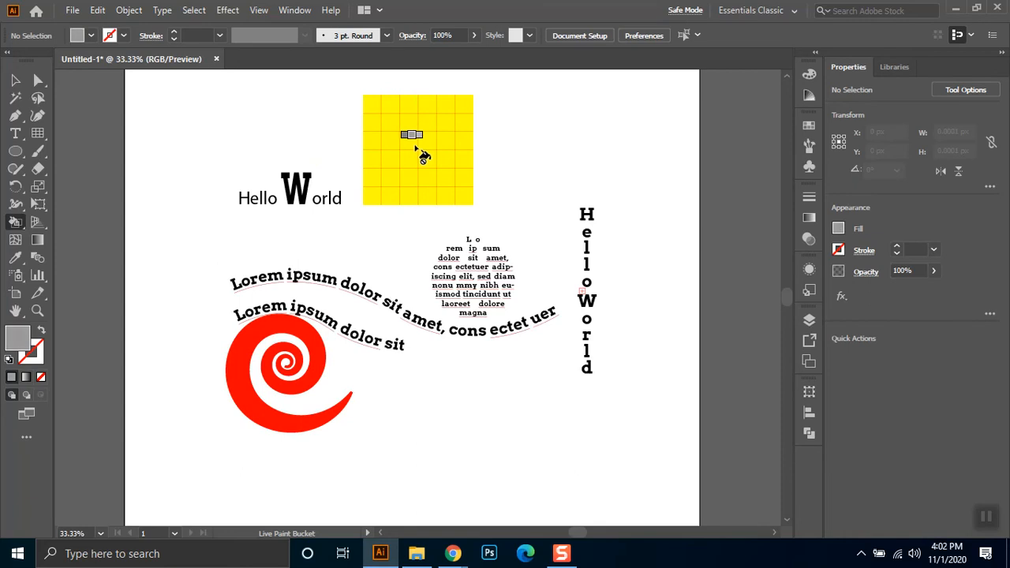
key("Left")
key("Left")
key("Left")
key("Left")
key("Left")
key("Left")
key("Left")
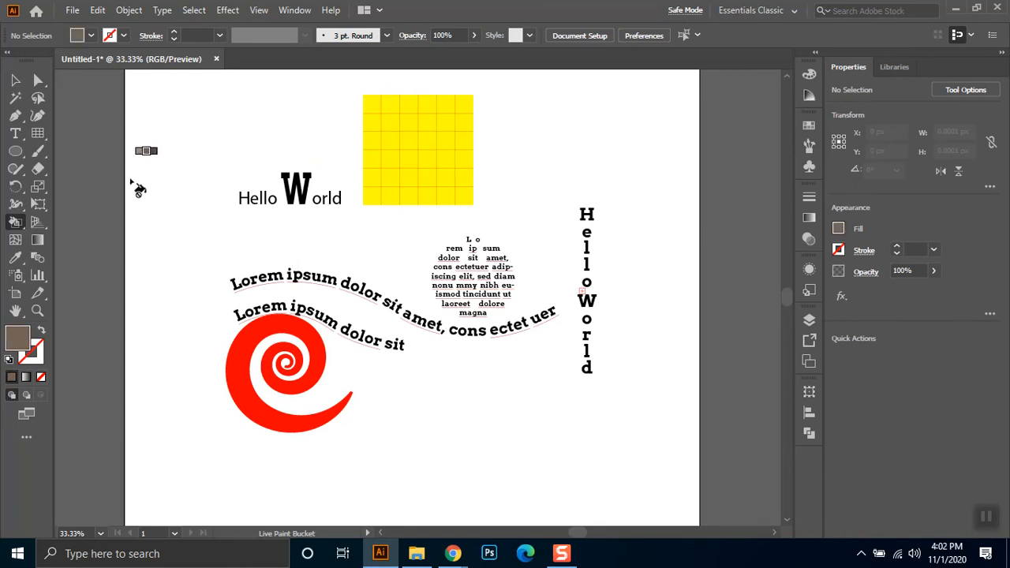
Step: Select the yellow grid and Live Paint the cells along its rising diagonal orange
left_click(15, 79)
left_click(440, 140)
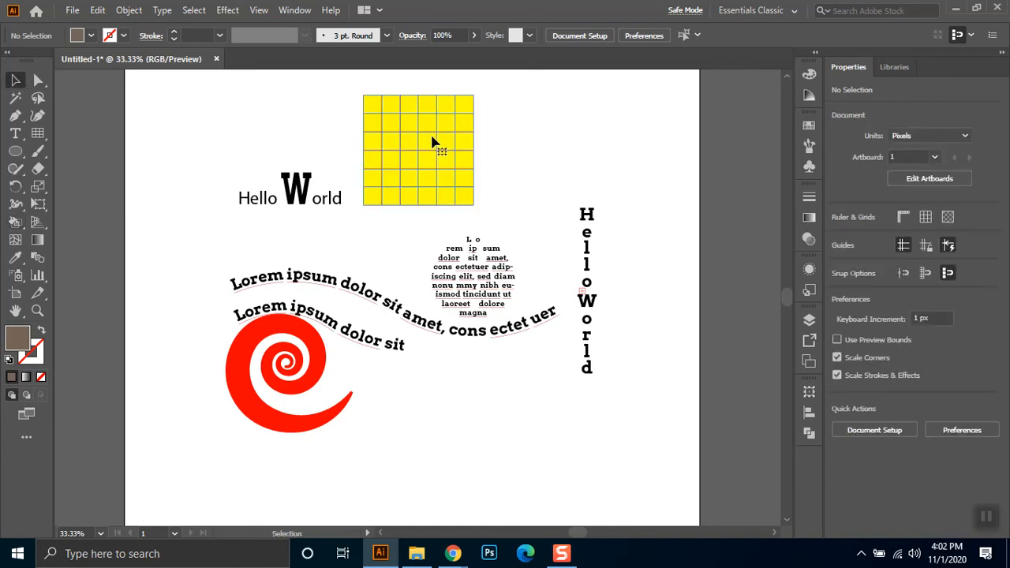
left_click(17, 223)
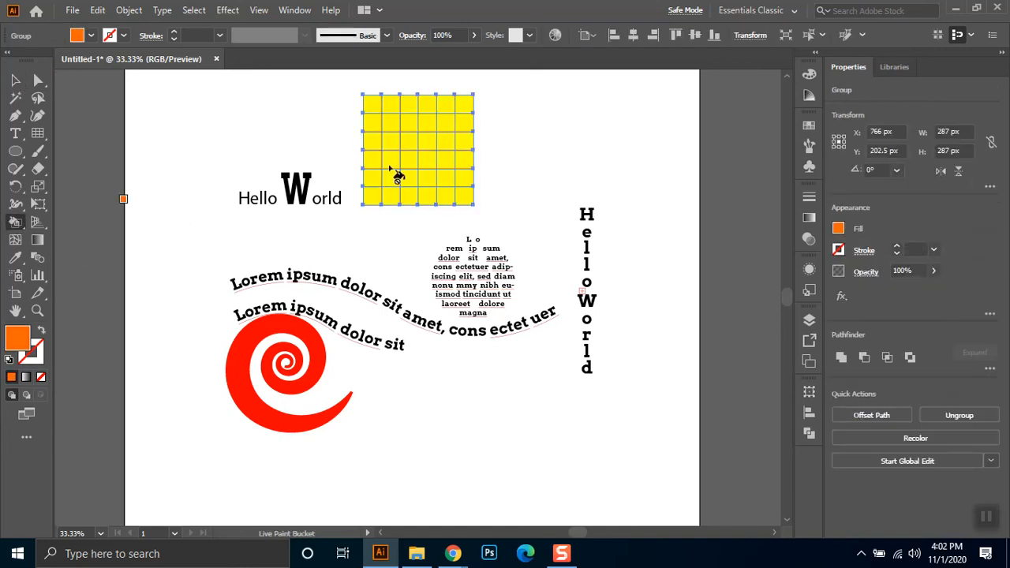
left_click(453, 126)
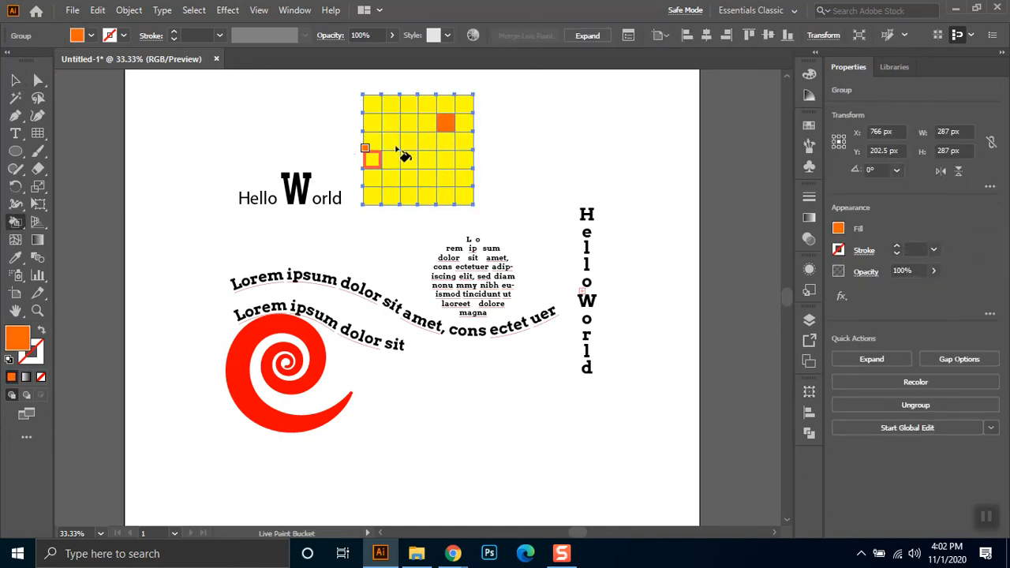
left_click(408, 159)
left_click(390, 178)
left_click(371, 196)
left_click(463, 104)
Step: Paint alternating cells orange in the grid's lower-right half, below the orange diagonal
left_click(446, 159)
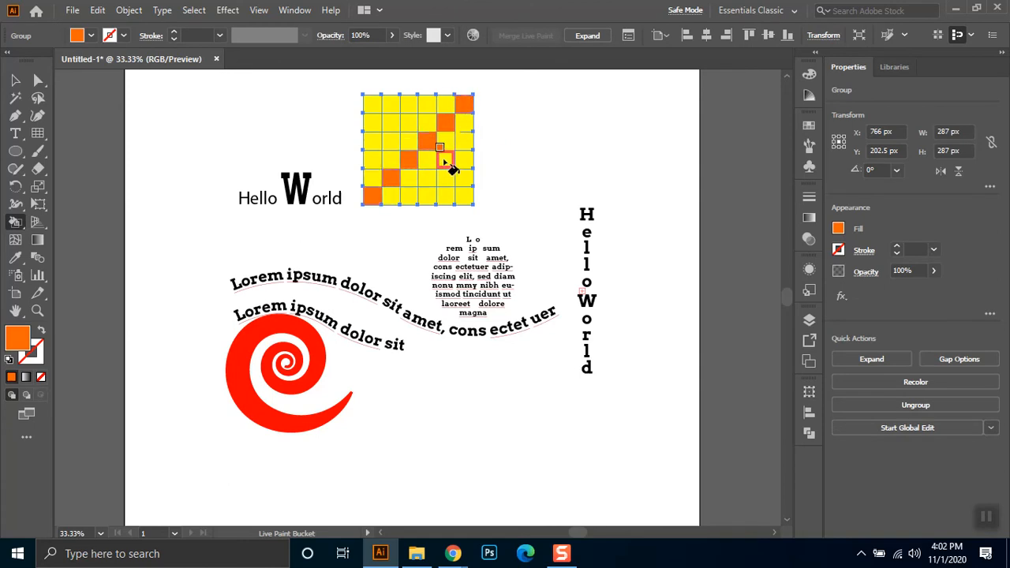
left_click(461, 180)
left_click(442, 198)
left_click(425, 197)
left_click(462, 139)
Step: Undo the misplaced fill in the grid's top row and paint alternating upper-left cells orange to complete the checkerboard
left_click(409, 106)
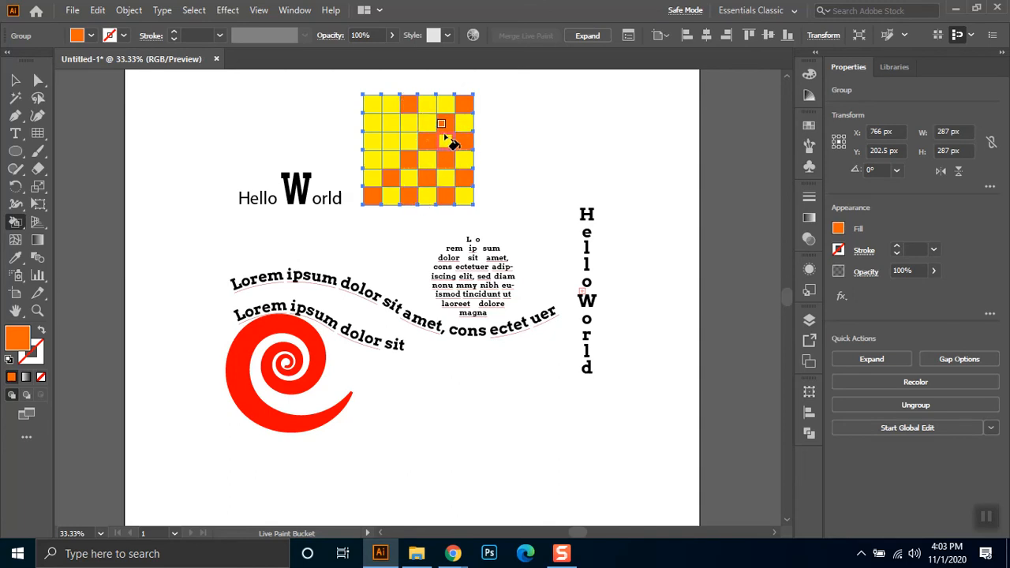
key("ctrl+z")
left_click(427, 106)
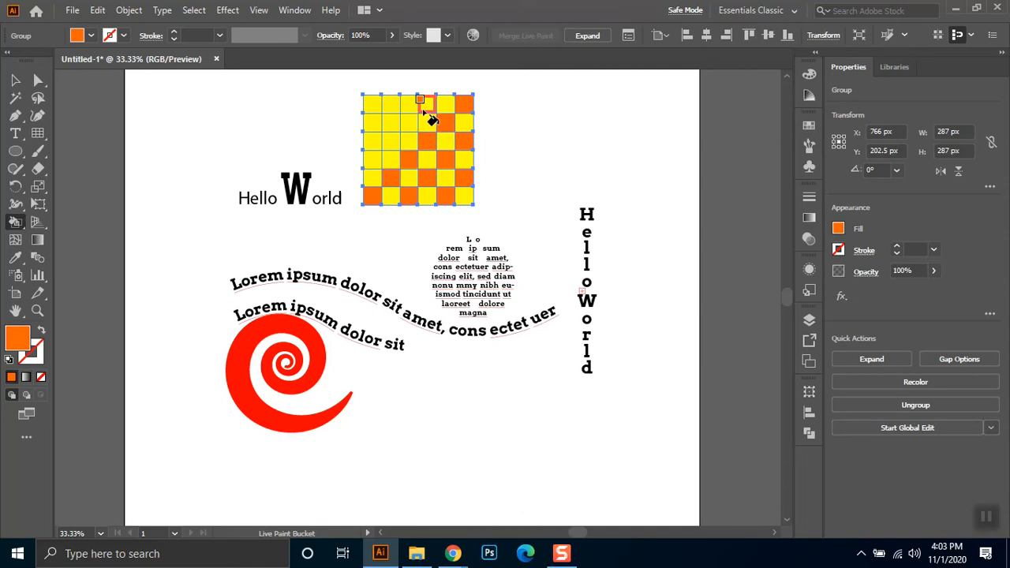
left_click(390, 104)
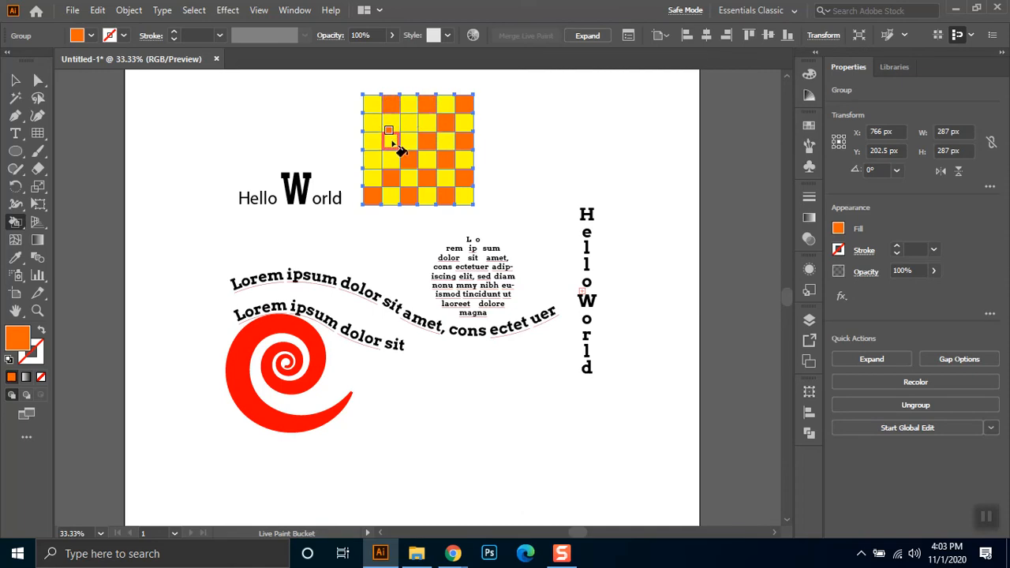
left_click(372, 123)
left_click(372, 158)
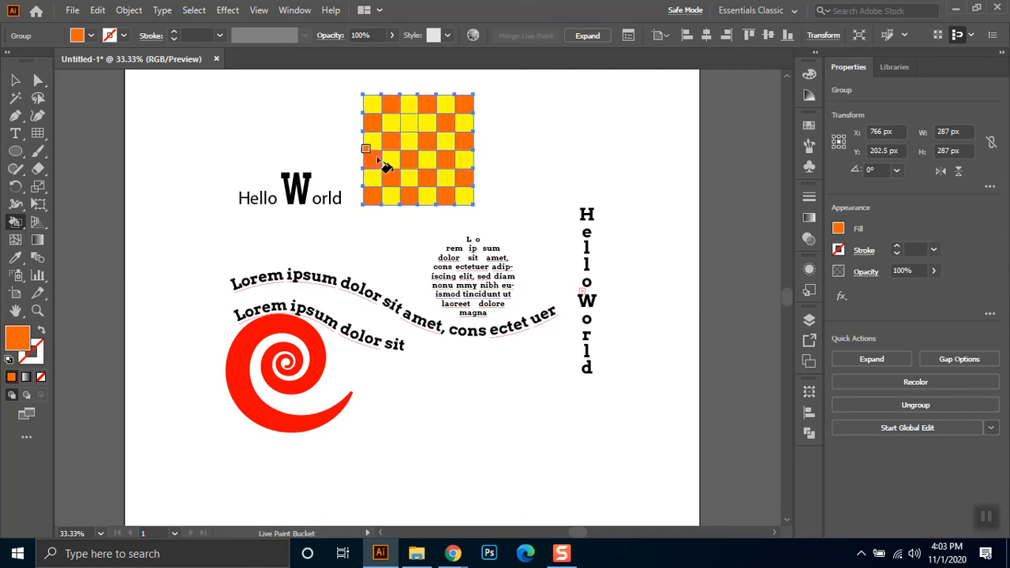
left_click(410, 123)
left_click(15, 80)
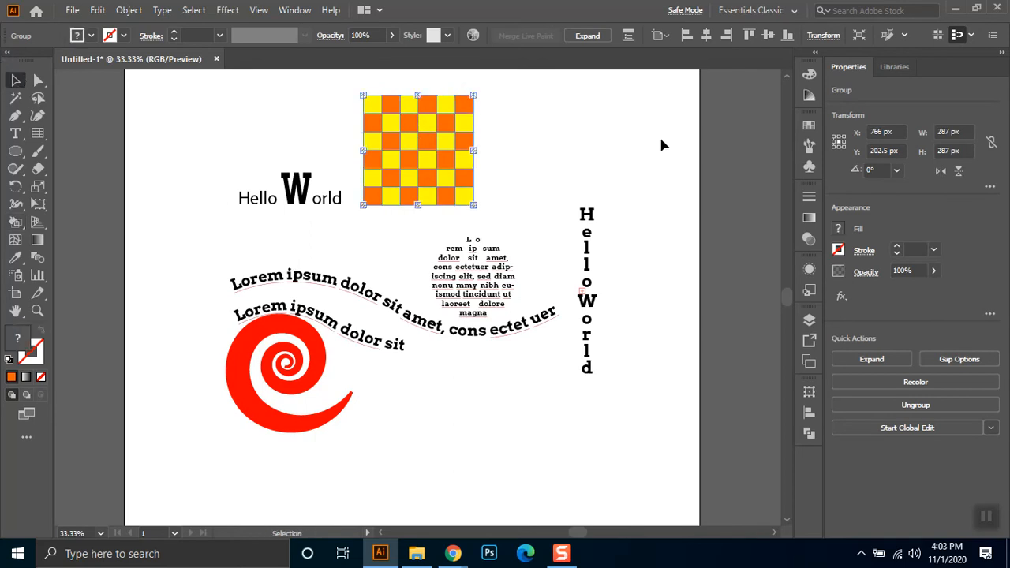
left_click(577, 115)
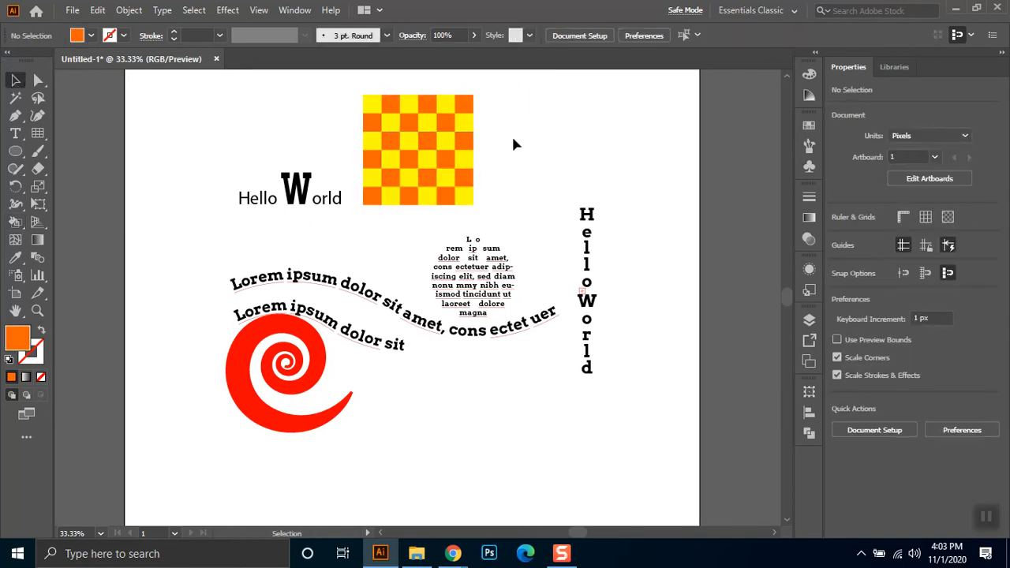
left_click_drag(512, 124, 398, 197)
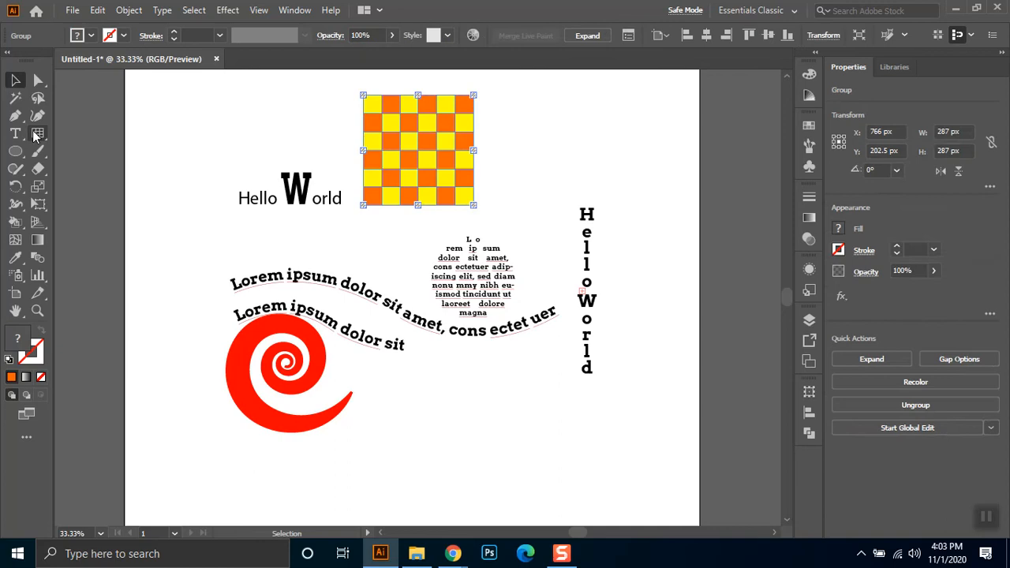
left_click_drag(25, 149, 79, 150)
left_click_drag(545, 96, 582, 133)
key("v")
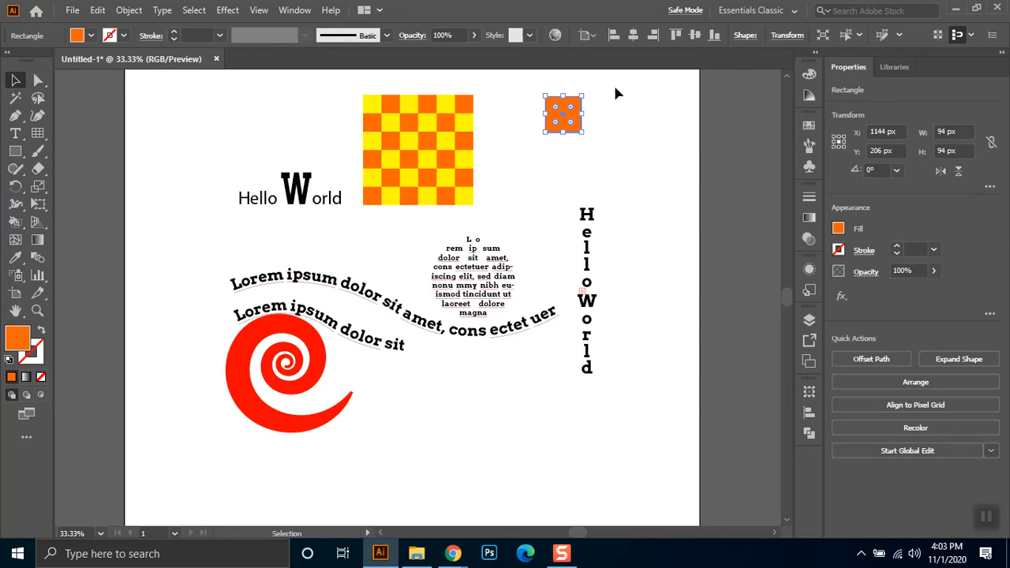
key("Delete")
Step: Draw a circular polar grid about 285 px in diameter in the empty area below the curved text
left_click(38, 135)
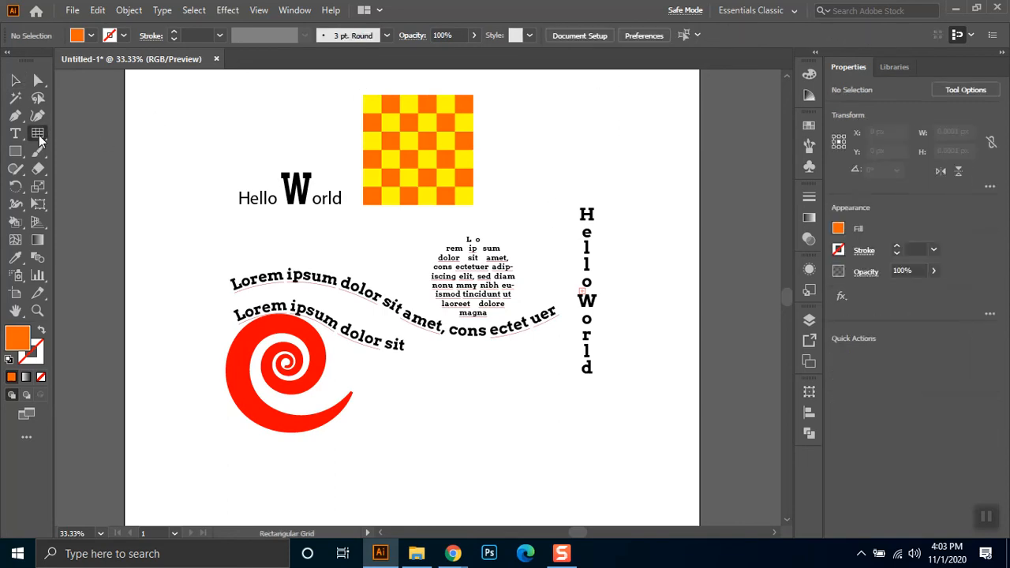
right_click(40, 139)
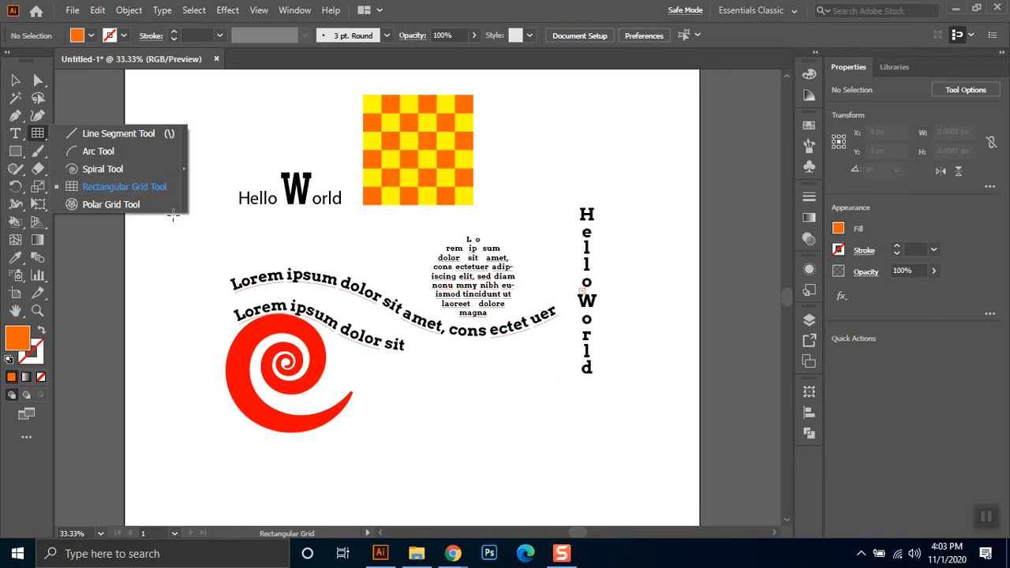
left_click(106, 206)
left_click_drag(432, 376, 557, 487)
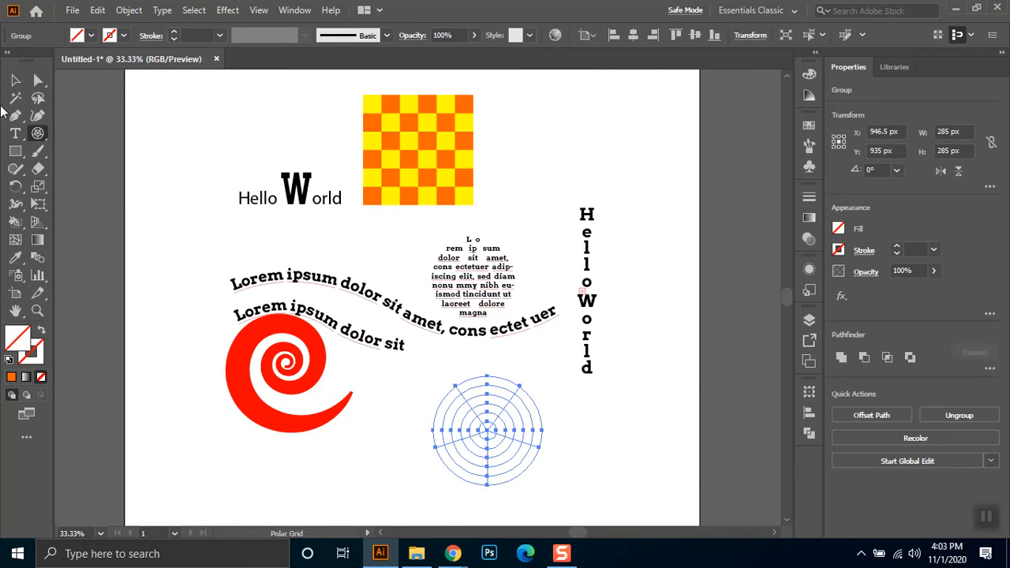
Step: Give the polar grid a red fill and a black 1 pt stroke
left_click(87, 38)
left_click(51, 60)
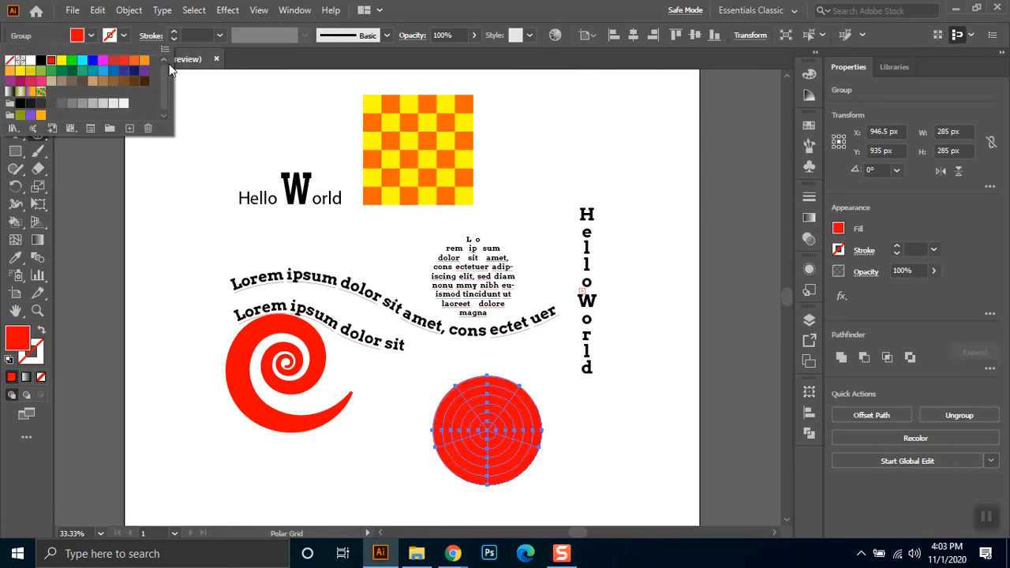
left_click(124, 35)
left_click(39, 62)
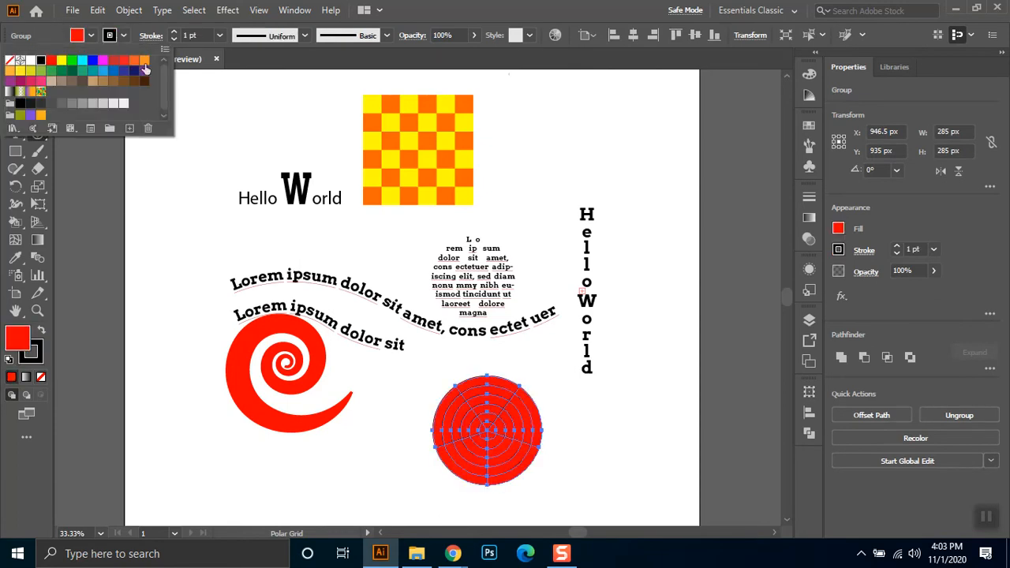
Step: Move the red polar grid up and to the left, to about X 825.5 px, Y 887 px
key("v")
left_click_drag(471, 419, 458, 401)
left_click(628, 428)
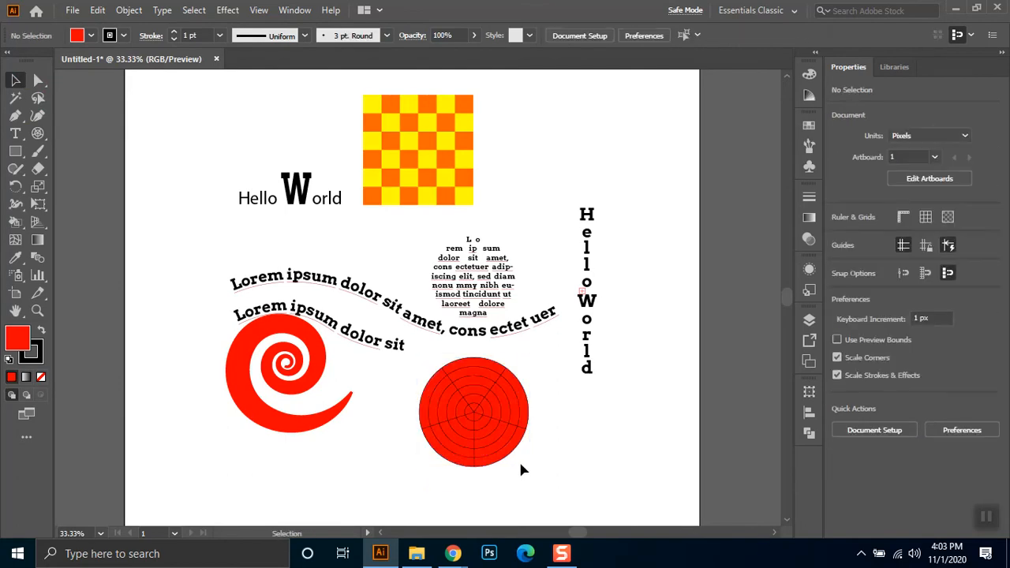
scroll(533, 465, "up", 2, "alt")
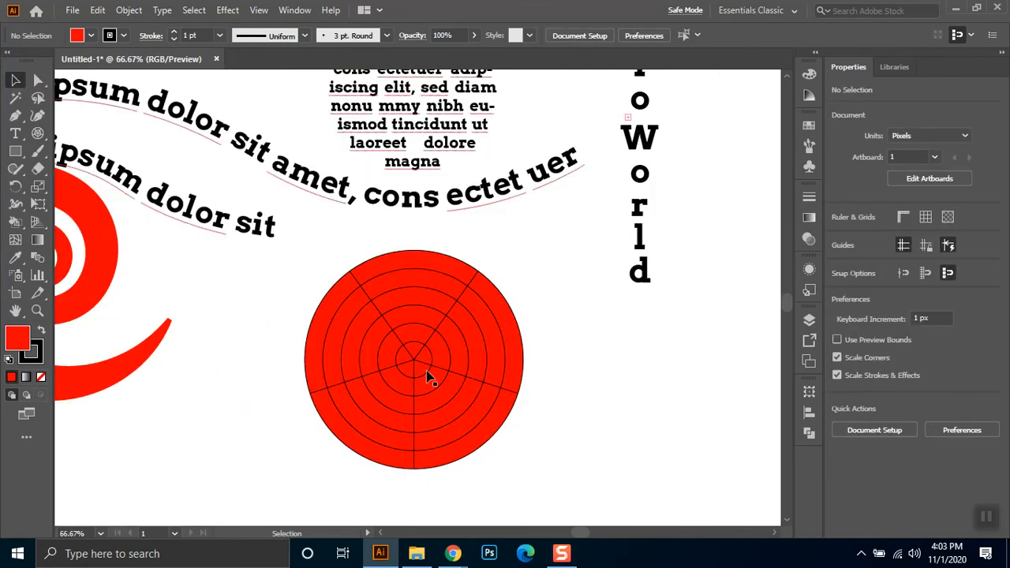
left_click_drag(471, 368, 406, 367)
left_click(598, 405)
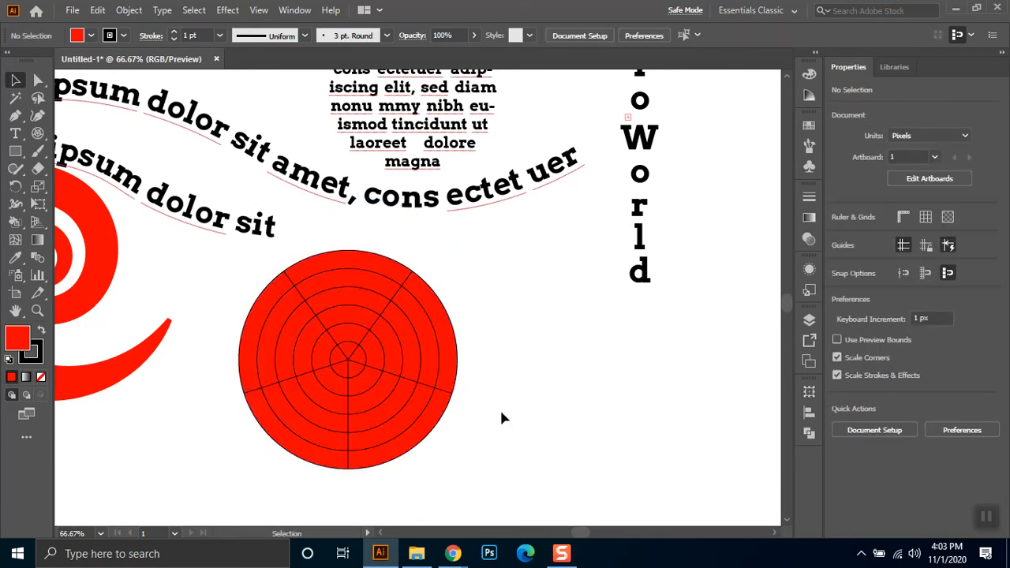
Step: Select the polar grid and Live Paint the outer rings of its top sector green and of its upper-right sector blue
left_click(392, 457)
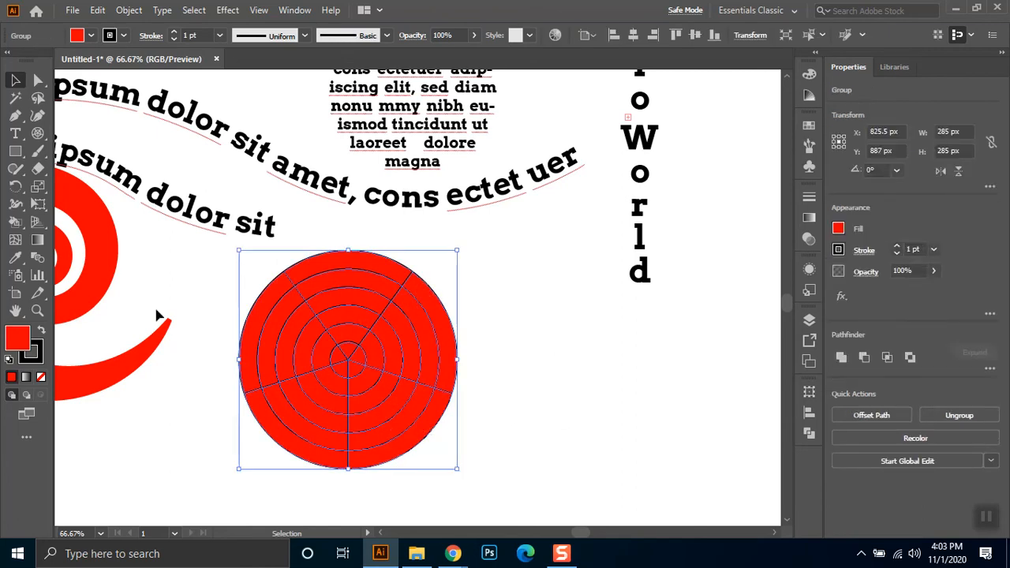
left_click(15, 222)
key("Right")
key("Right")
mouse_move(372, 272)
left_mouse_down()
mouse_move(355, 293)
mouse_move(352, 326)
left_mouse_up()
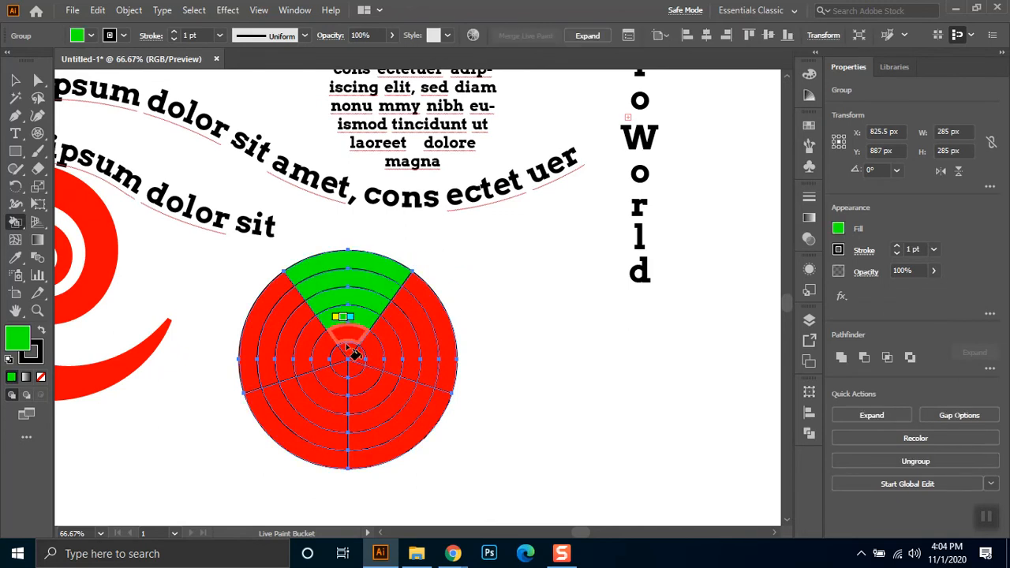
key("Right")
key("Right")
left_click_drag(413, 349, 434, 347)
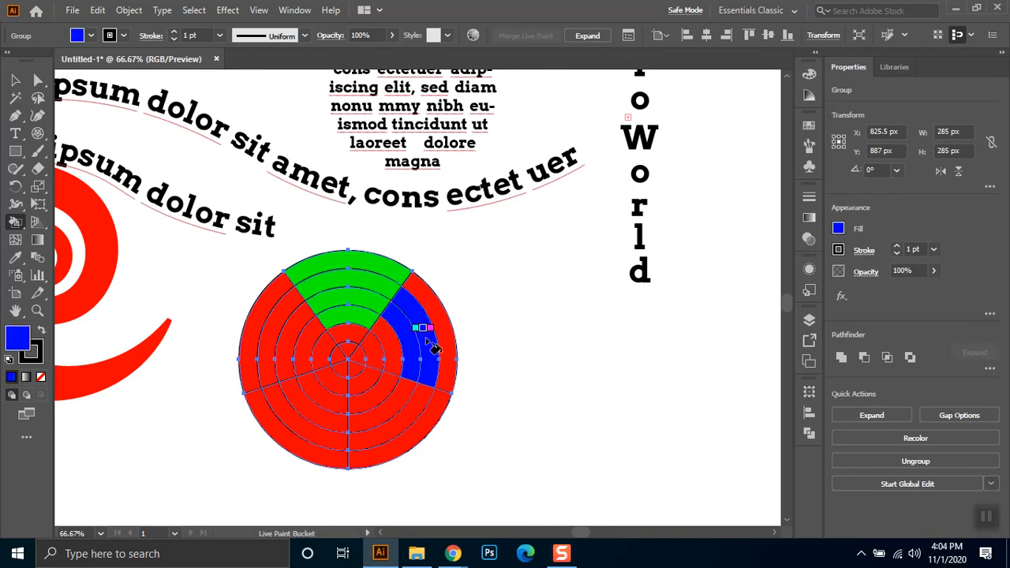
Step: Paint the polar grid's lower-right sector magenta and its lower-left sector dark red
key("Right")
mouse_move(401, 390)
left_mouse_down()
mouse_move(427, 432)
mouse_move(394, 402)
left_mouse_up()
left_click(360, 379)
left_click(355, 366)
key("Right")
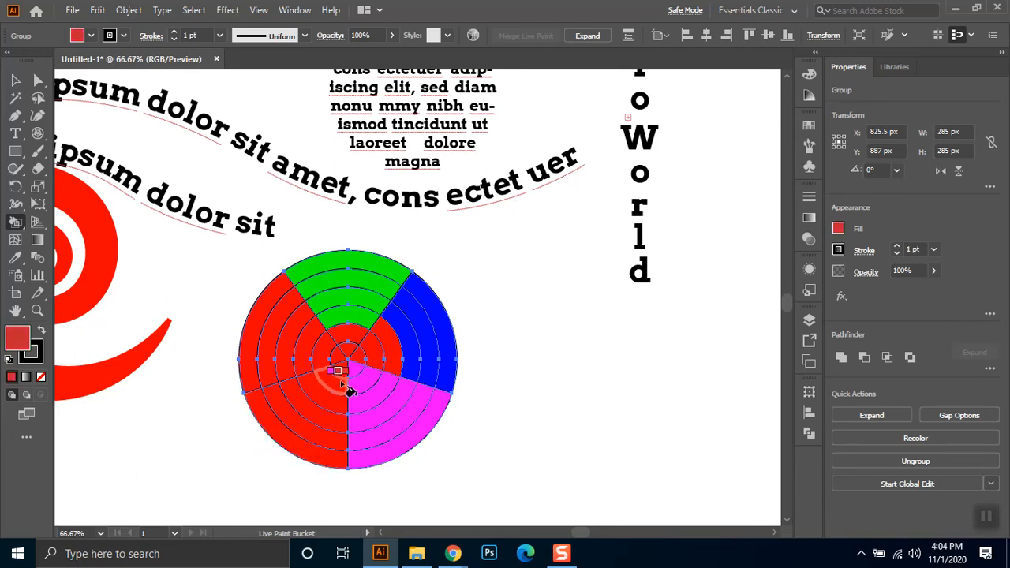
mouse_move(342, 383)
left_mouse_down()
mouse_move(330, 378)
mouse_move(327, 410)
mouse_move(292, 442)
left_mouse_up()
key("v")
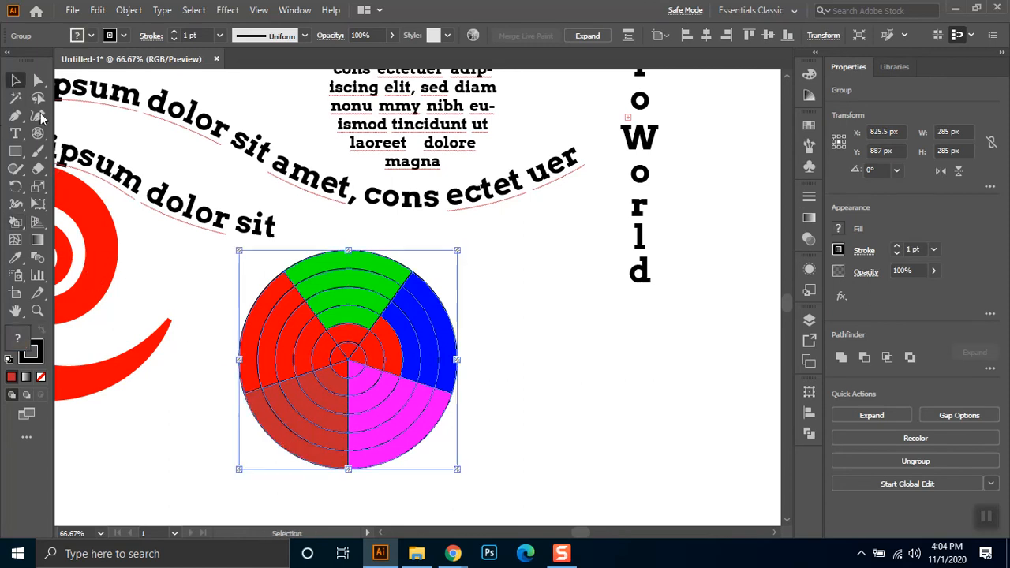
Step: Delete the multicoloured polar grid
left_click(502, 341)
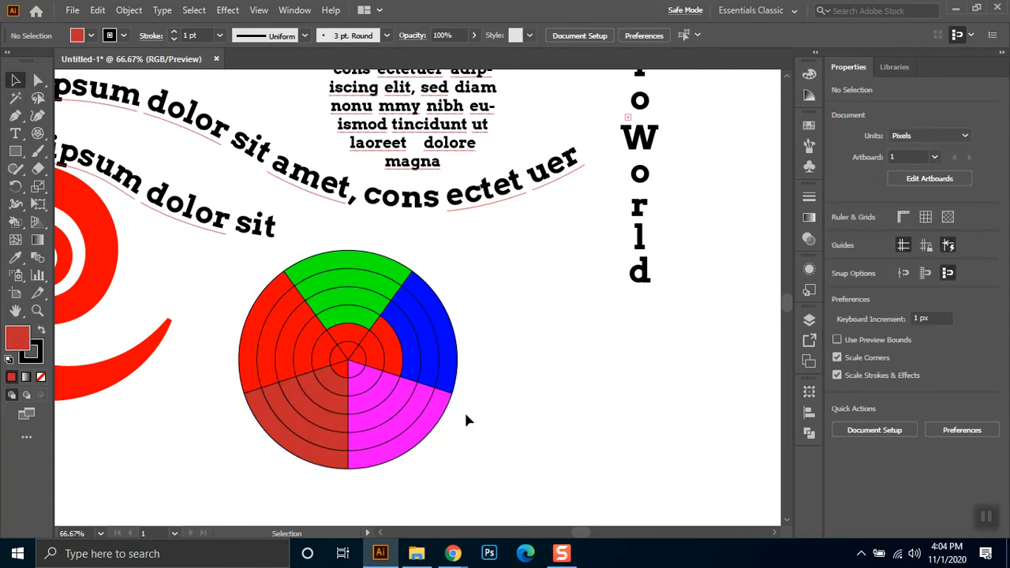
left_click_drag(498, 309, 298, 433)
key("Delete")
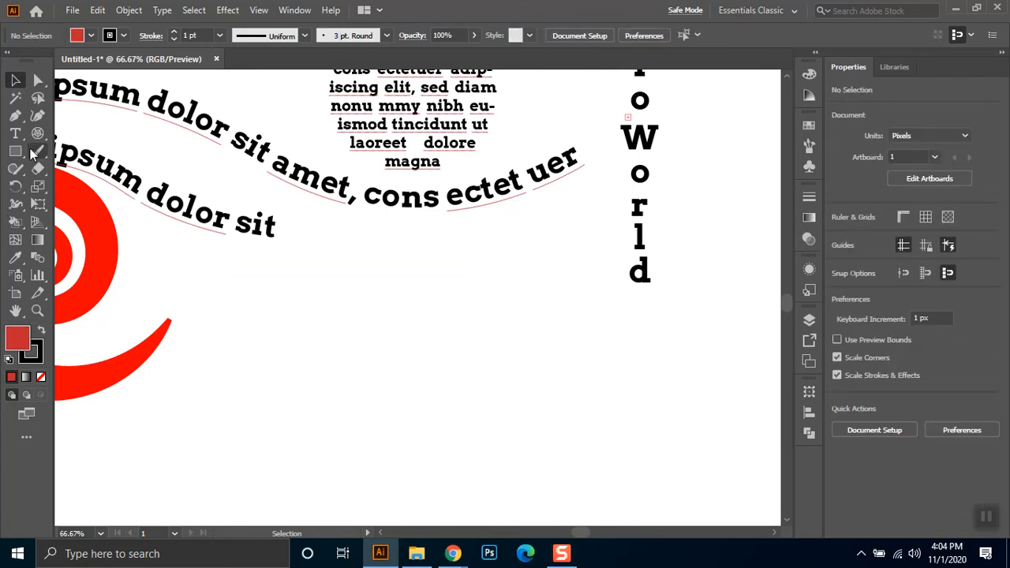
Step: Draw a circular polar grid about 160 px wide below the curved text, with 1 concentric divider and 11 radial dividers
left_click(40, 138)
left_click_drag(319, 296, 473, 380)
key("Up")
key("Up")
key("Up")
key("Up")
key("Up")
key("Up")
key("Up")
key("Up")
key("Up")
key("Up")
key("Up")
key("Up")
key("Up")
key("Up")
key("Up")
key("Up")
key("Up")
key("Up")
key("Down")
key("Down")
key("Down")
key("Down")
key("Down")
key("Down")
key("Down")
key("Down")
key("Down")
key("Down")
key("Down")
key("Down")
key("Down")
key("Down")
key("Down")
key("Down")
key("Down")
key("Down")
key("Down")
key("Down")
key("Up")
key("Up")
key("Up")
key("Down")
key("Down")
key("Up")
key("Down")
key("Up")
key("Down")
key("Left")
key("Left")
key("Left")
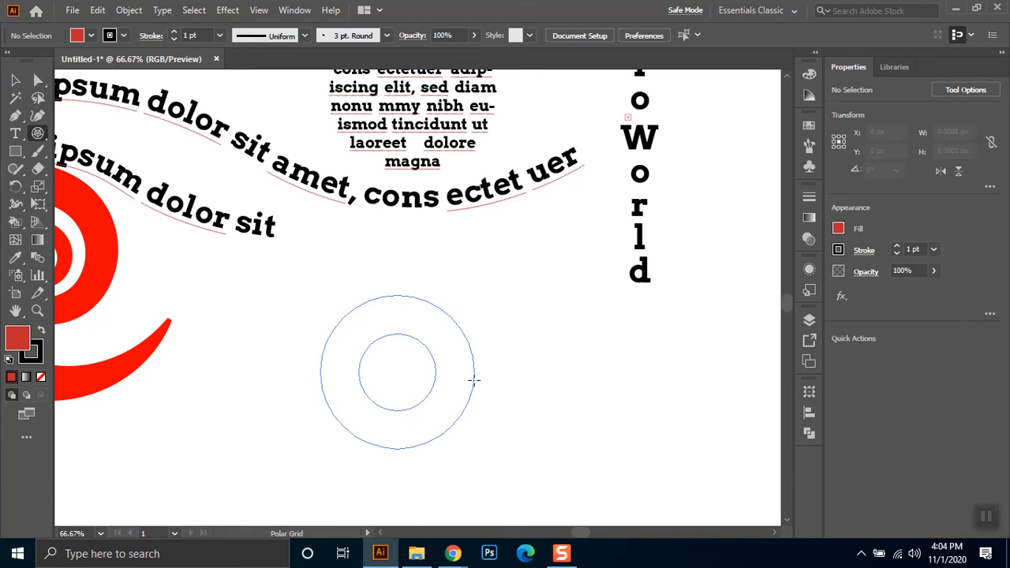
left_click_drag(473, 381, 443, 349)
key("Right")
key("Right")
key("Right")
key("Right")
key("Right")
key("Right")
key("Right")
key("Right")
key("Right")
key("Right")
key("Right")
key("Right")
key("Right")
key("Right")
key("Left")
key("Left")
key("Left")
key("Left")
key("Left")
key("Left")
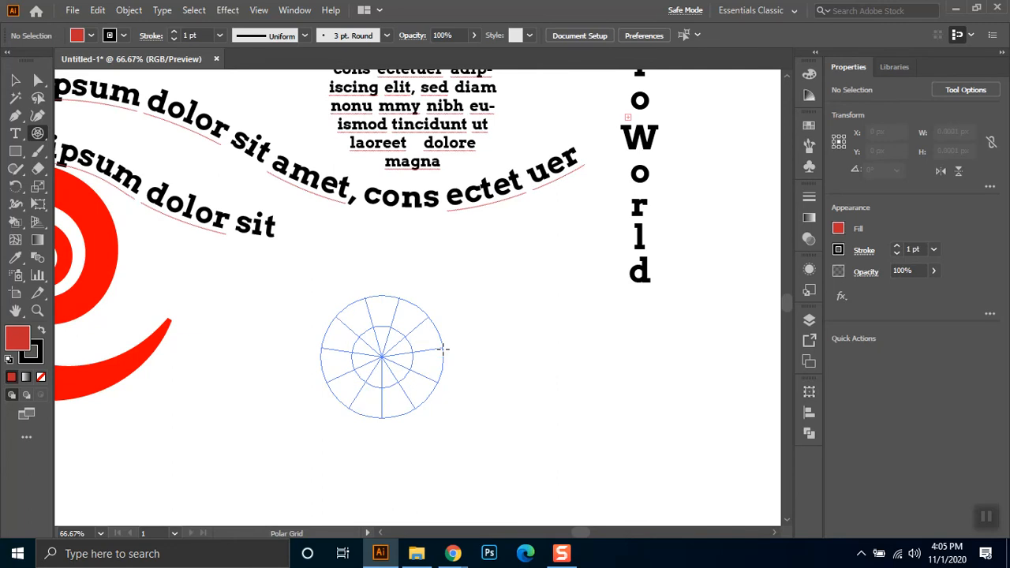
Step: Move the new polar grid to the right and slightly up, to about X 957.5 px, Y 922 px
left_click(17, 82)
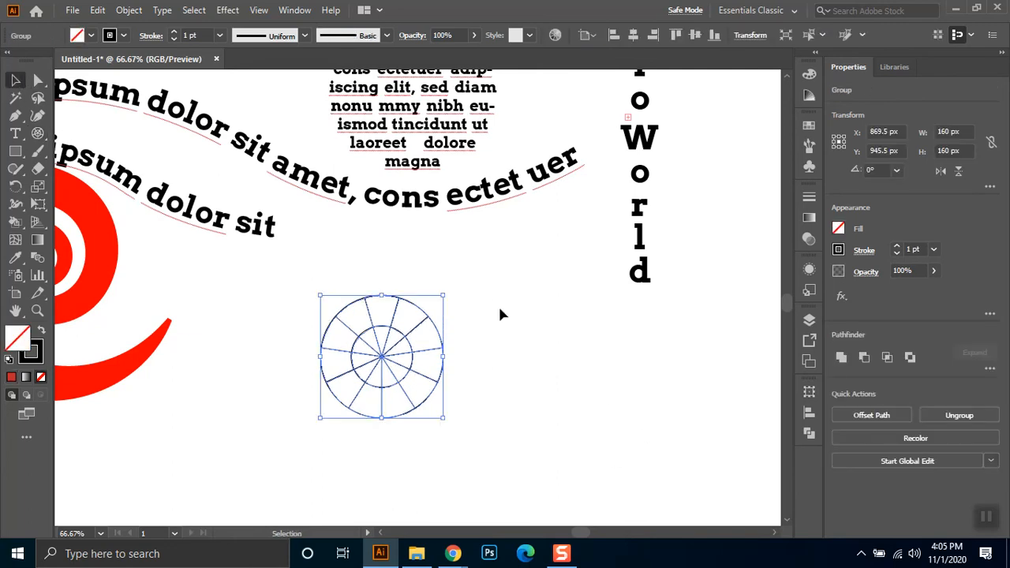
left_click_drag(382, 356, 448, 338)
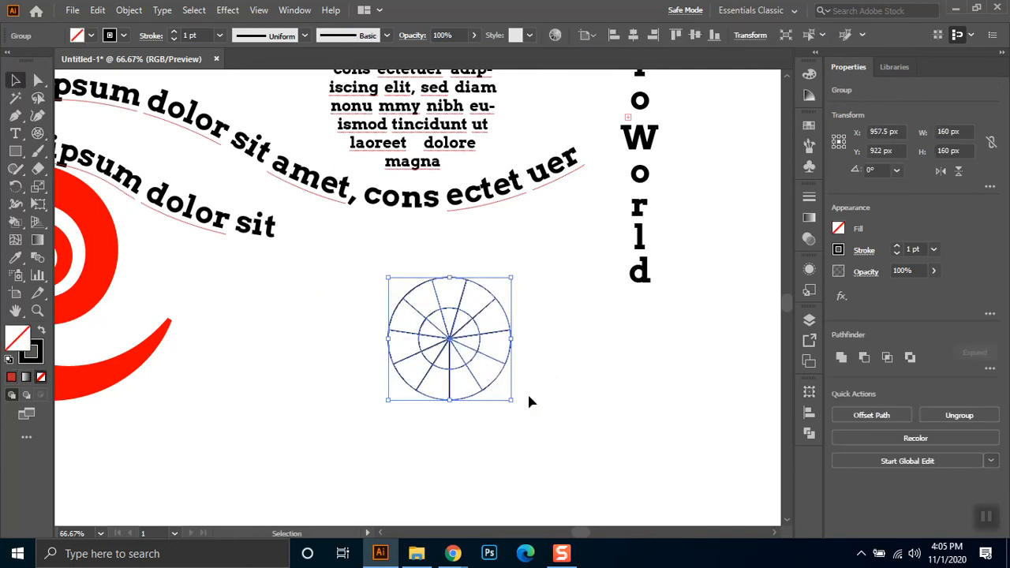
left_click(568, 382)
Step: Give the polar grid a 10 pt stroke with the width profile that is thick in the middle and tapered at both ends
left_click_drag(544, 266, 349, 439)
left_click(195, 36)
key("shift+Up")
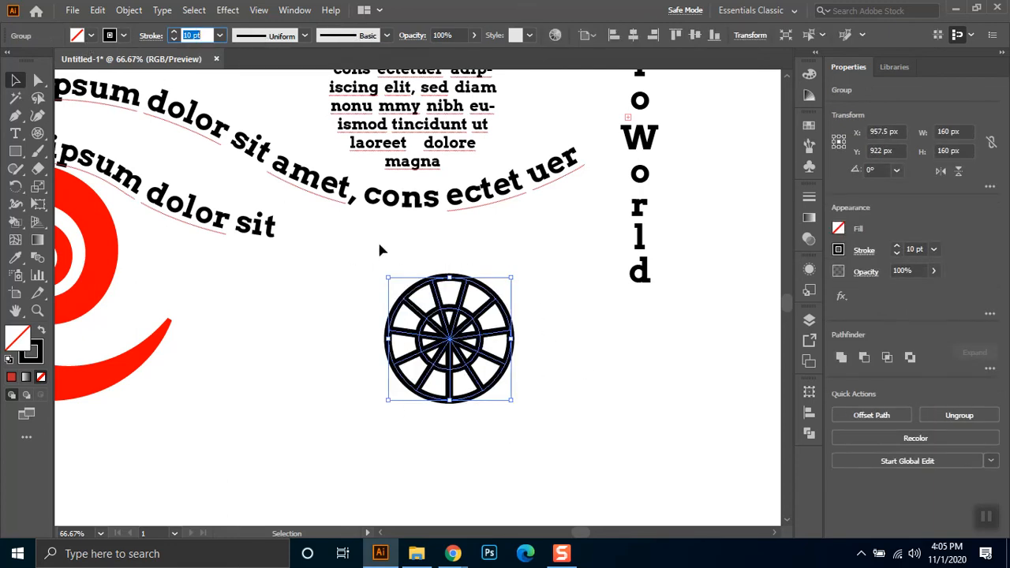
left_click(304, 36)
left_click(278, 99)
left_click(645, 402)
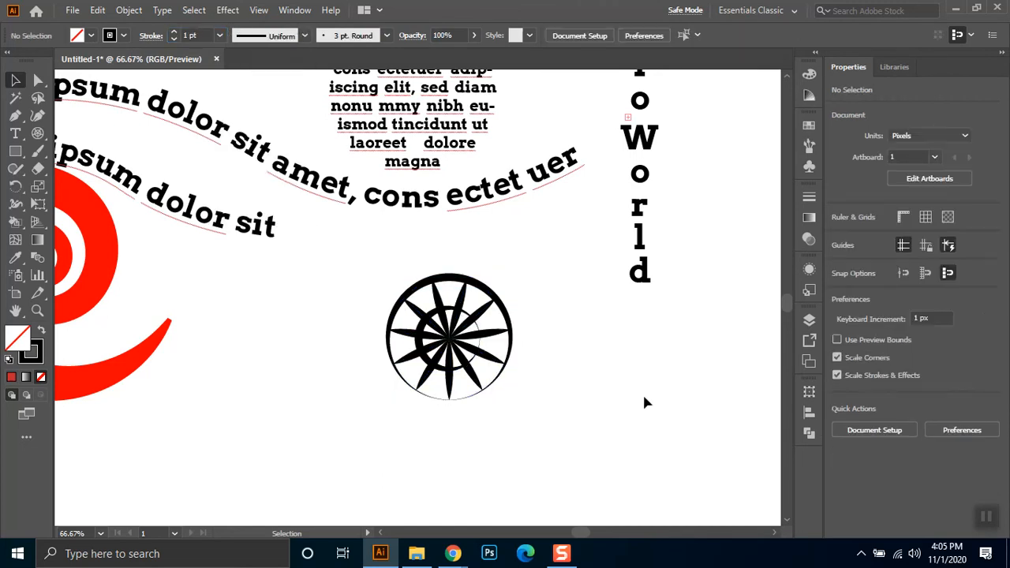
Step: Scale the polar grid down proportionally to about 98.5 px square, and keep it selected
left_click_drag(517, 276, 373, 411)
left_click_drag(509, 405, 465, 353)
left_click(424, 378)
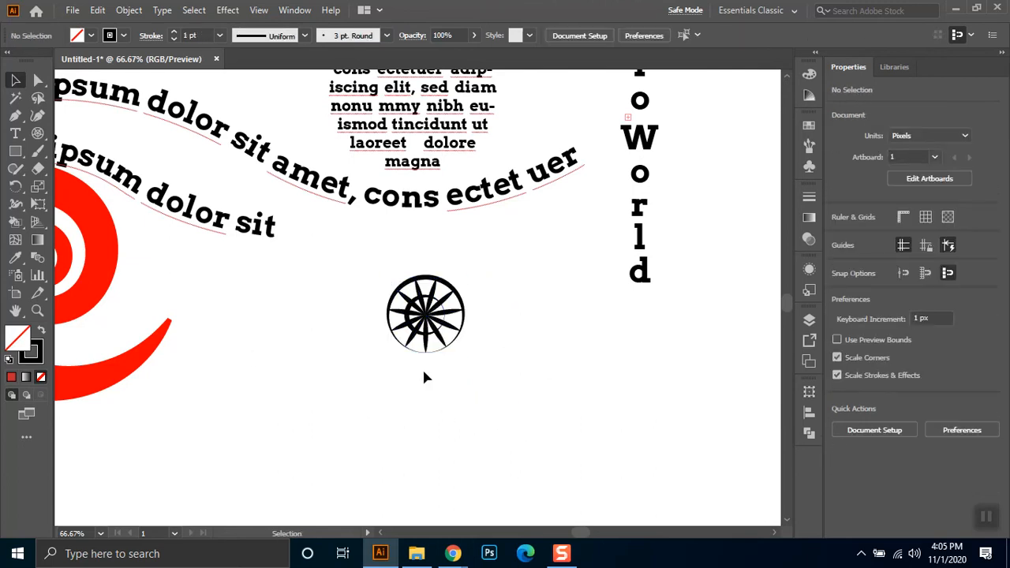
left_click_drag(368, 265, 528, 383)
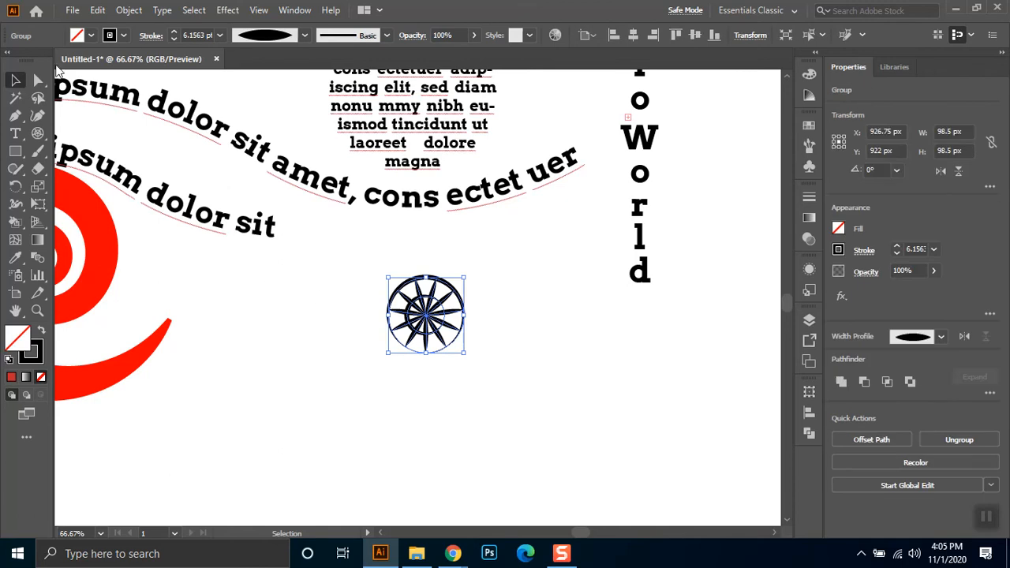
Step: Review the Polar Grid tool's options for size, dividers and Fill Grid, leaving Fill Grid disabled
left_click(37, 134)
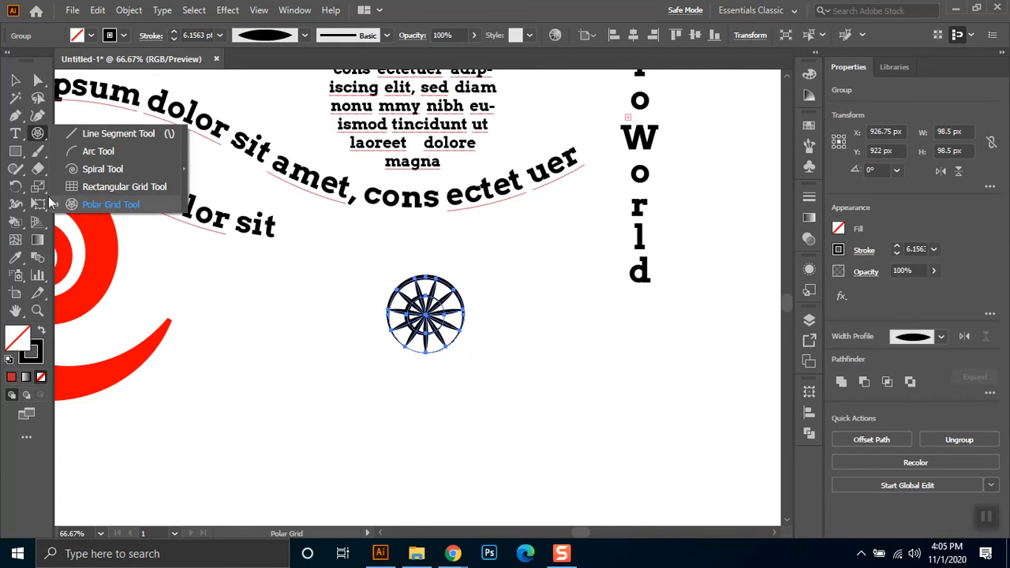
left_click(110, 205)
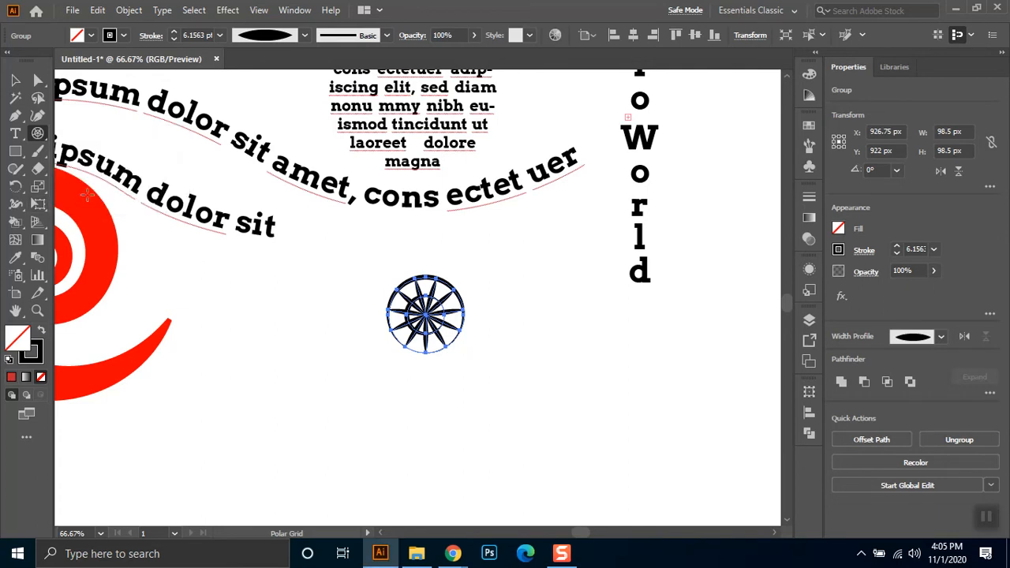
double_click(39, 135)
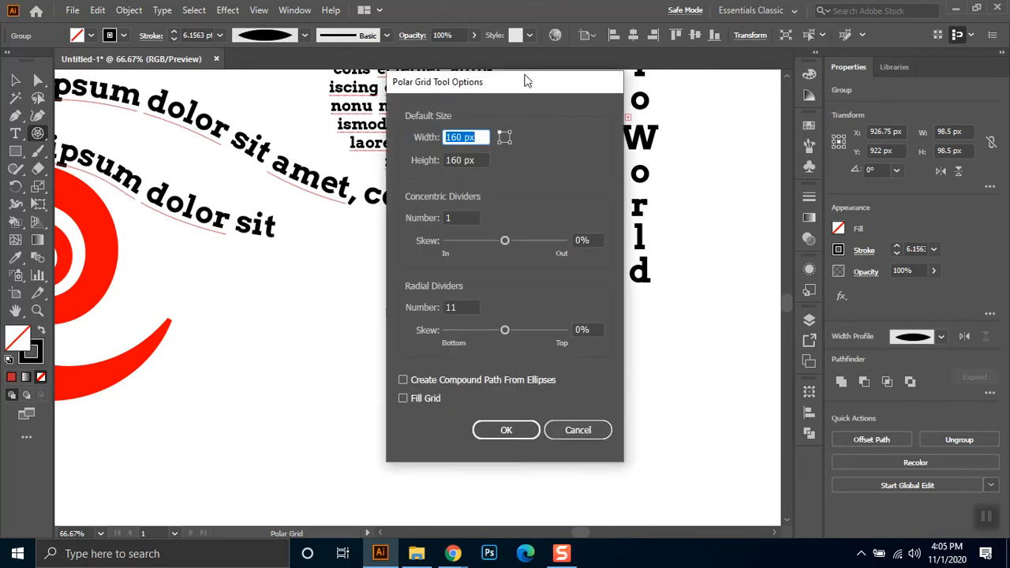
left_click_drag(477, 84, 716, 91)
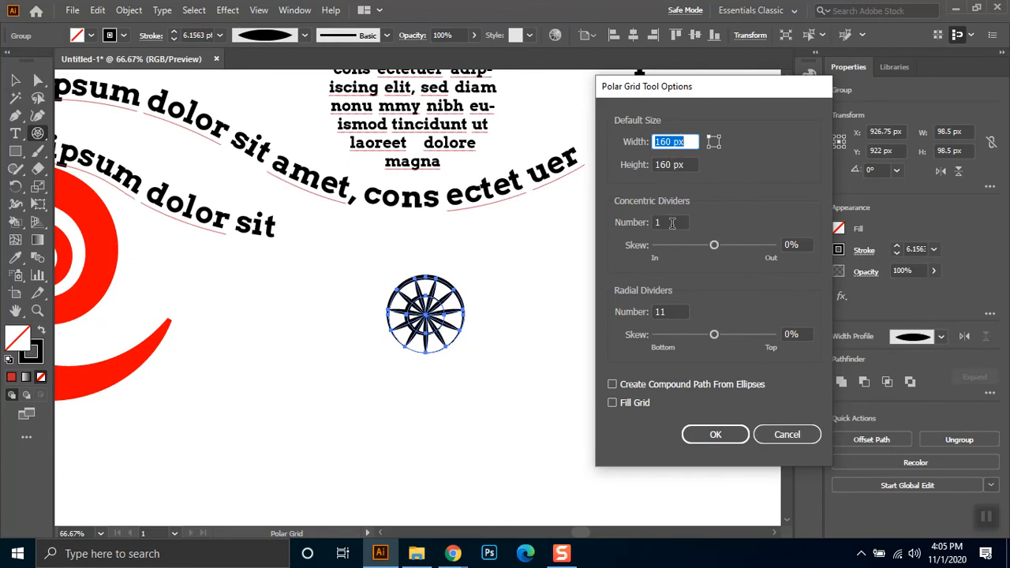
left_click(626, 403)
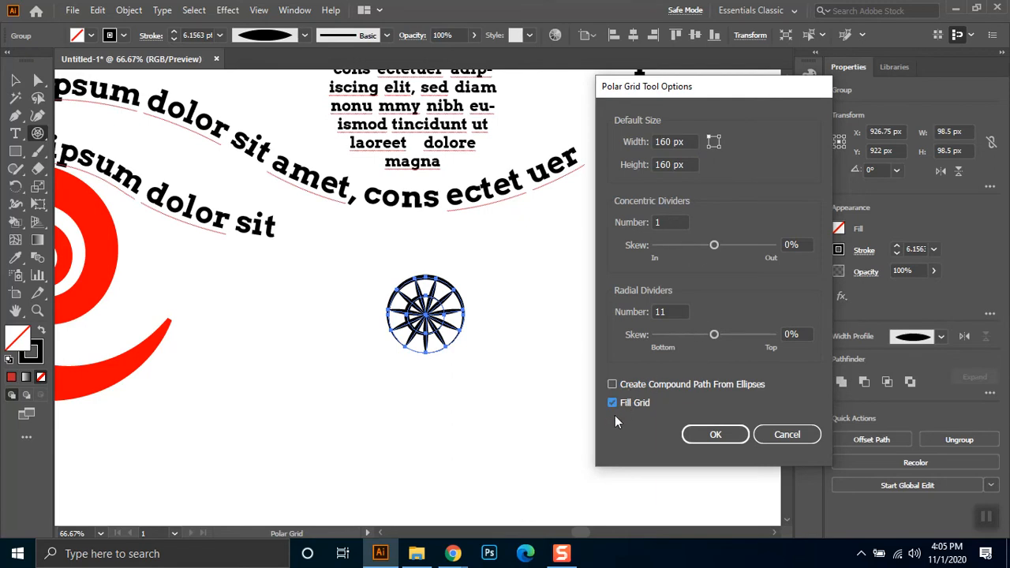
left_click(615, 406)
left_click(710, 436)
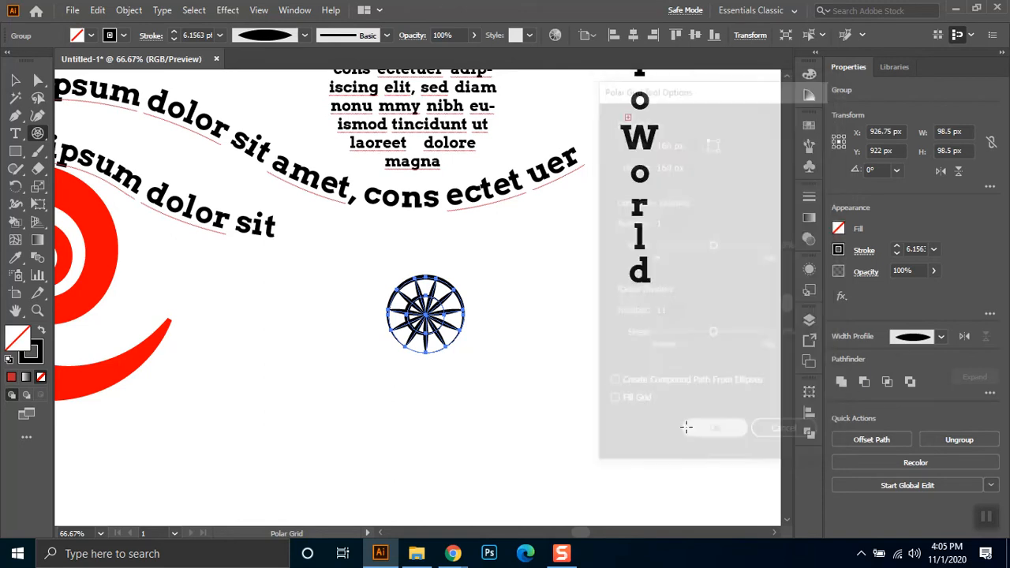
Step: Draw a flare about 192 px wide between the red spiral and the polar grid
left_click(15, 151)
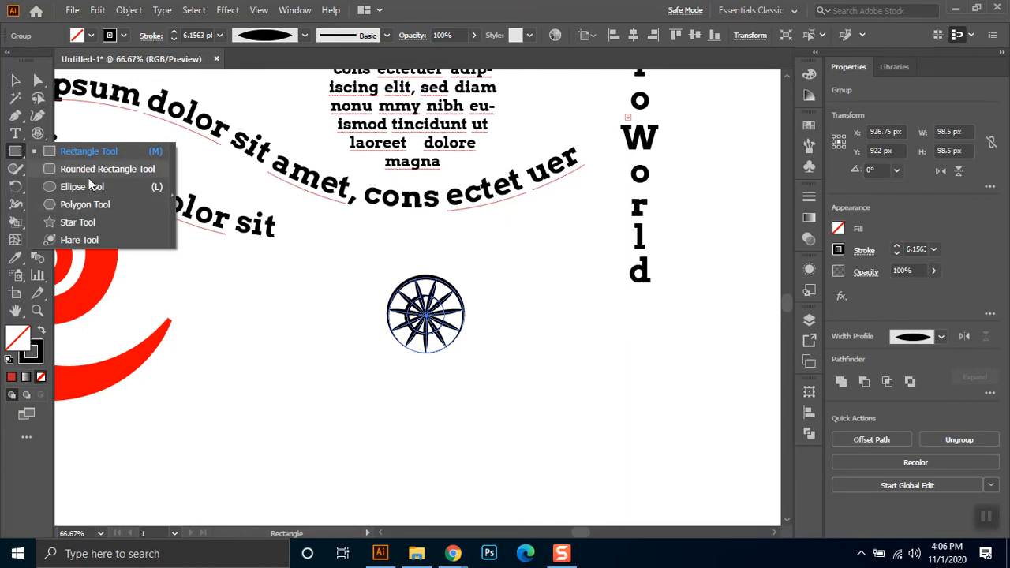
left_click(116, 243)
left_click_drag(272, 310, 166, 294)
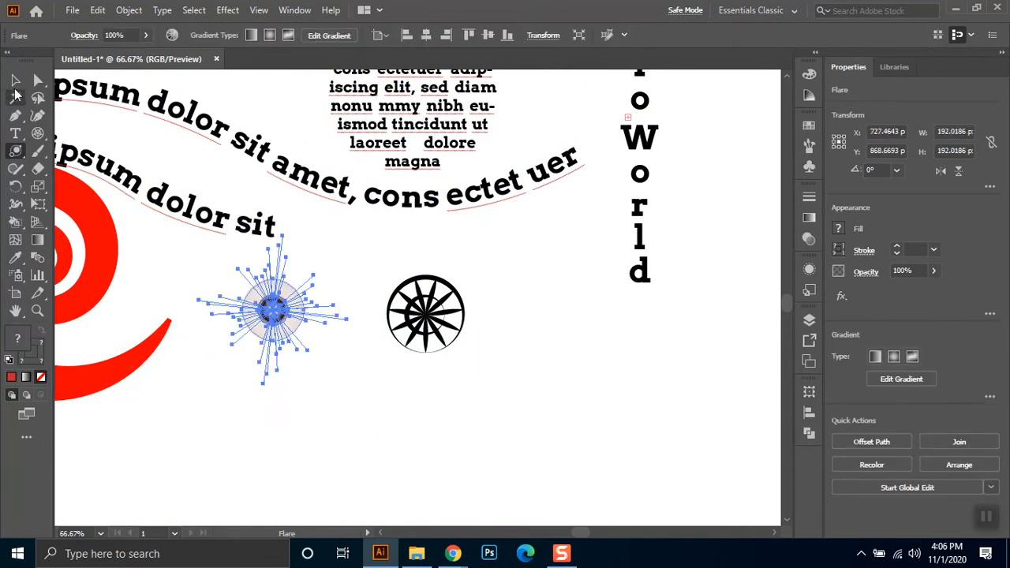
Step: Move the flare onto the red spiral's outer ring and on to its tapered tail, at about X 540.5 px, Y 939.7 px
key("v")
left_click(207, 345)
left_click_drag(257, 305, 87, 255)
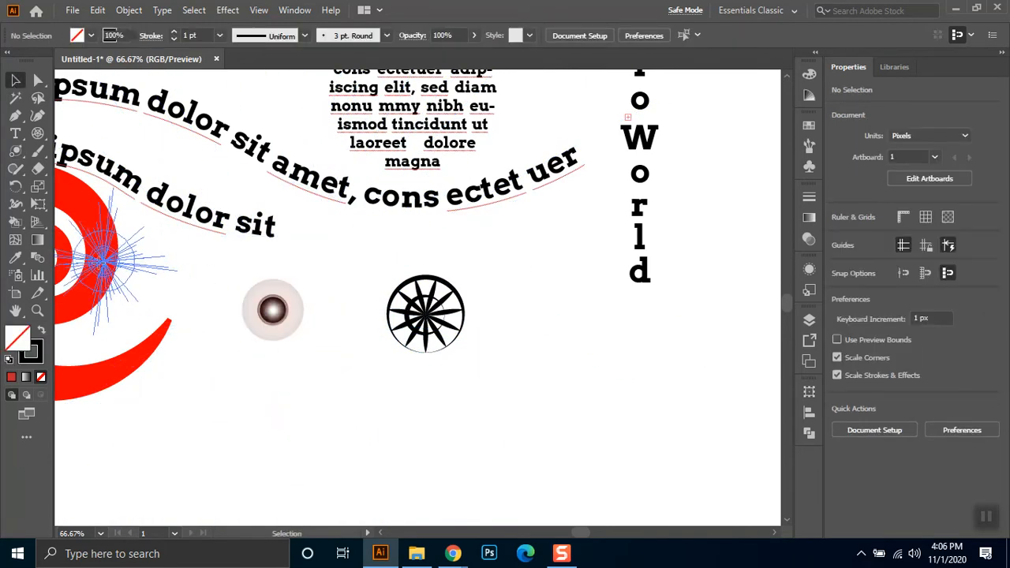
left_click(235, 399)
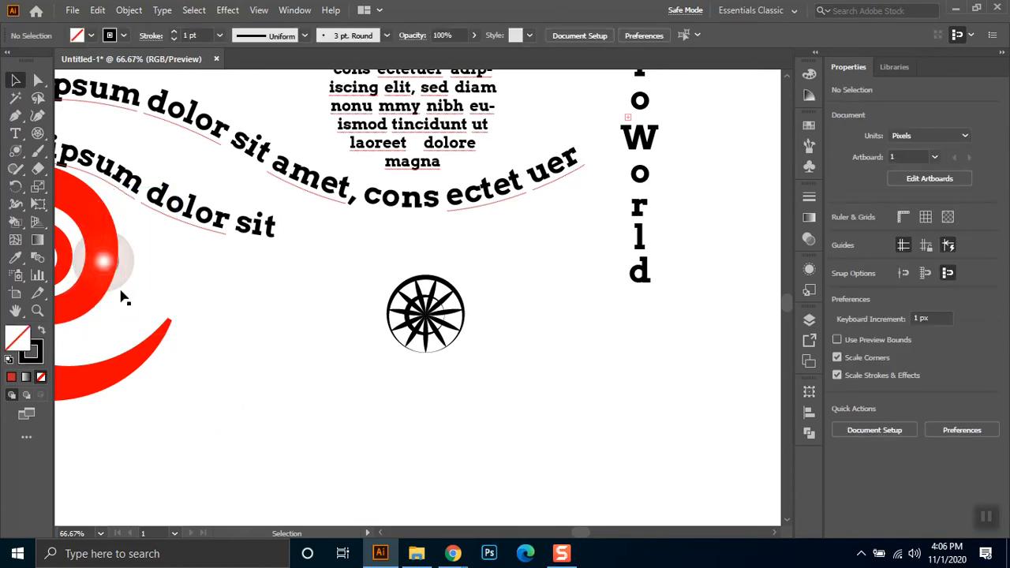
left_click_drag(114, 266, 134, 360)
left_click(329, 402)
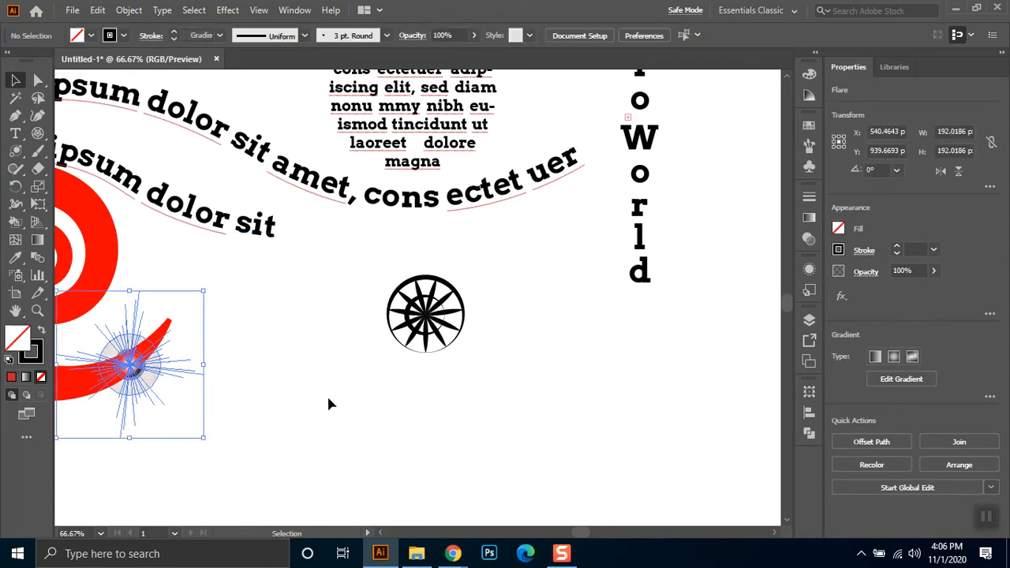
Step: Review the Flare tool's options for largest ring size, ray fuzziness and longest ray
left_click(15, 150)
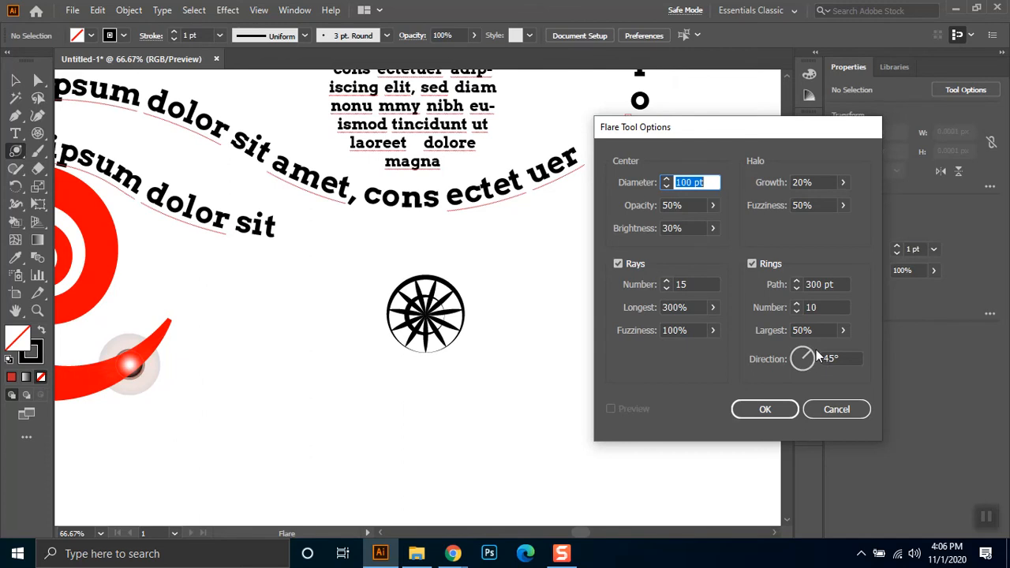
left_click(843, 329)
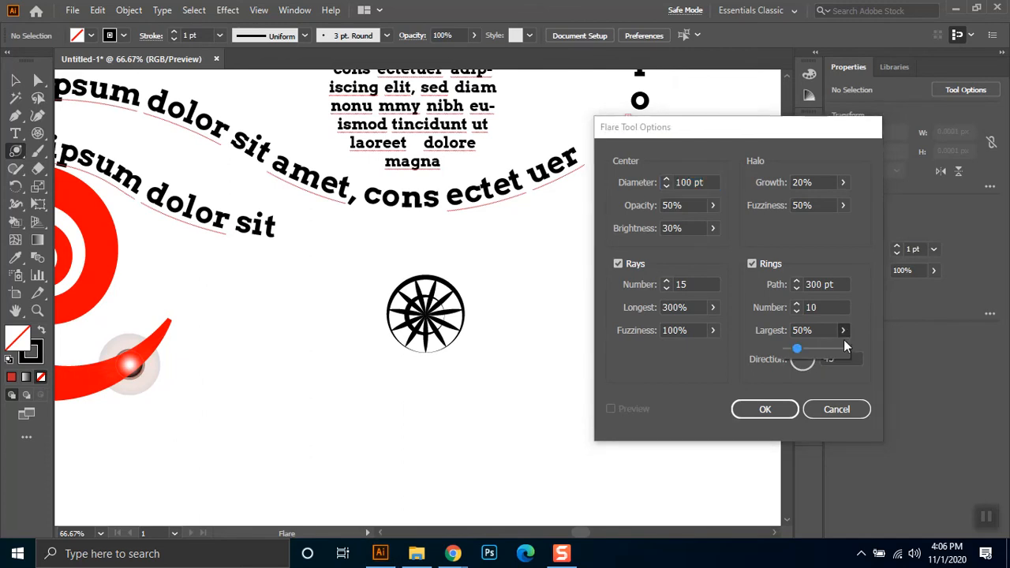
left_click(784, 418)
left_click(713, 330)
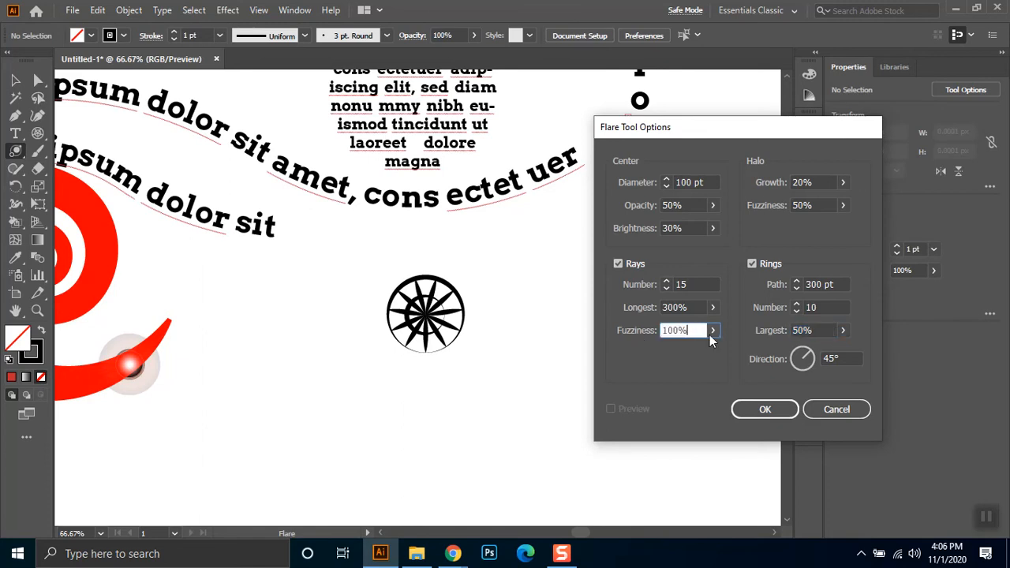
left_click(712, 307)
left_click(699, 324)
left_click(764, 409)
Step: Draw a second flare with rings trailing across the polar grid, about 568 px wide and 316 px high overall
mouse_move(269, 296)
left_mouse_down()
mouse_move(358, 391)
mouse_move(307, 307)
mouse_move(265, 285)
mouse_move(268, 295)
left_mouse_up()
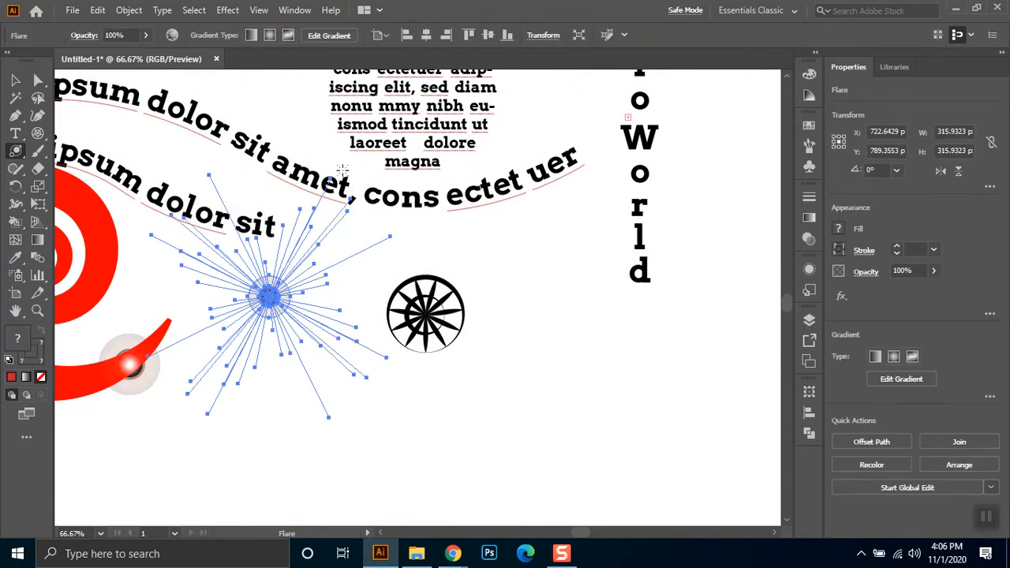
left_click_drag(487, 334, 534, 355)
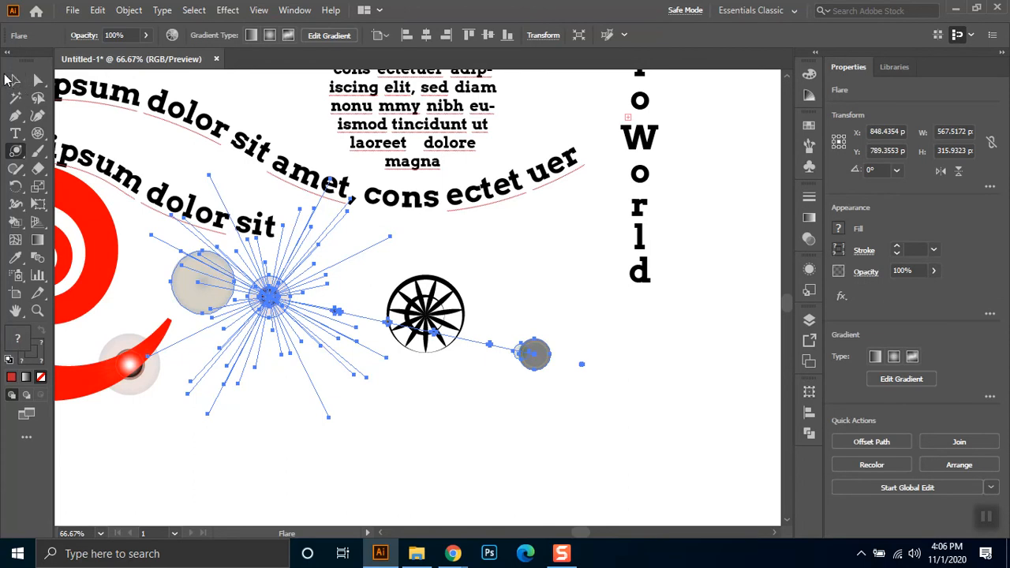
left_click(14, 80)
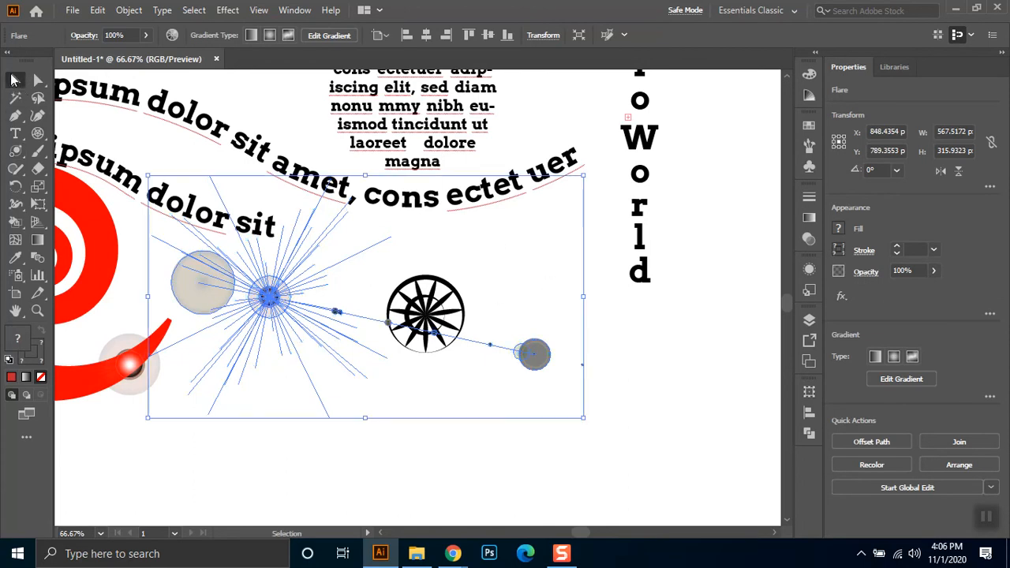
Step: Delete both flares, the one with the trailing rings and the one on the spiral's tail
left_click(596, 282)
left_click(266, 309)
left_click_drag(267, 309, 127, 378)
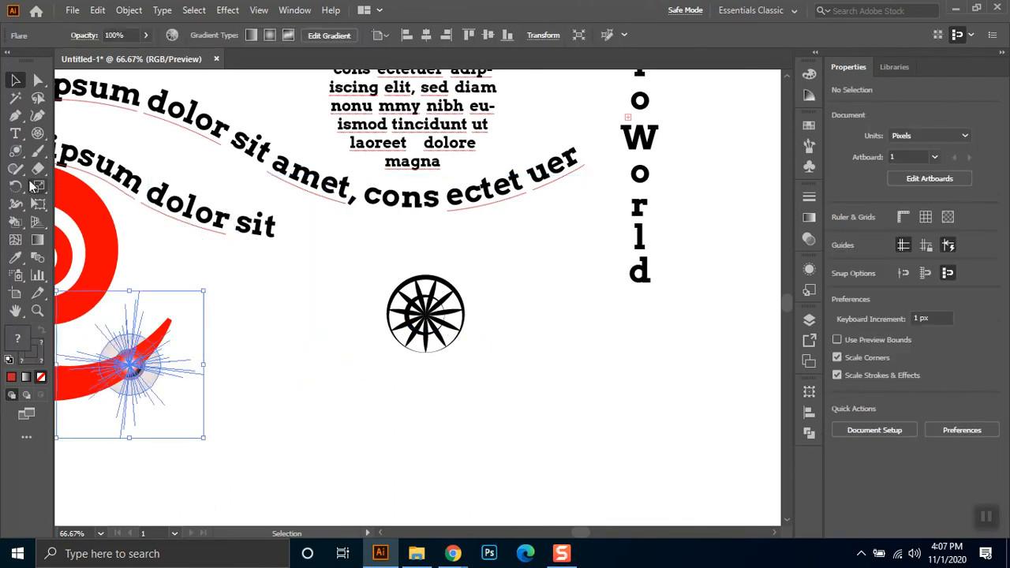
Step: Paint a freehand S-shaped stroke with the 3 pt. Round Paintbrush between the red spiral and the polar grid
left_click(38, 151)
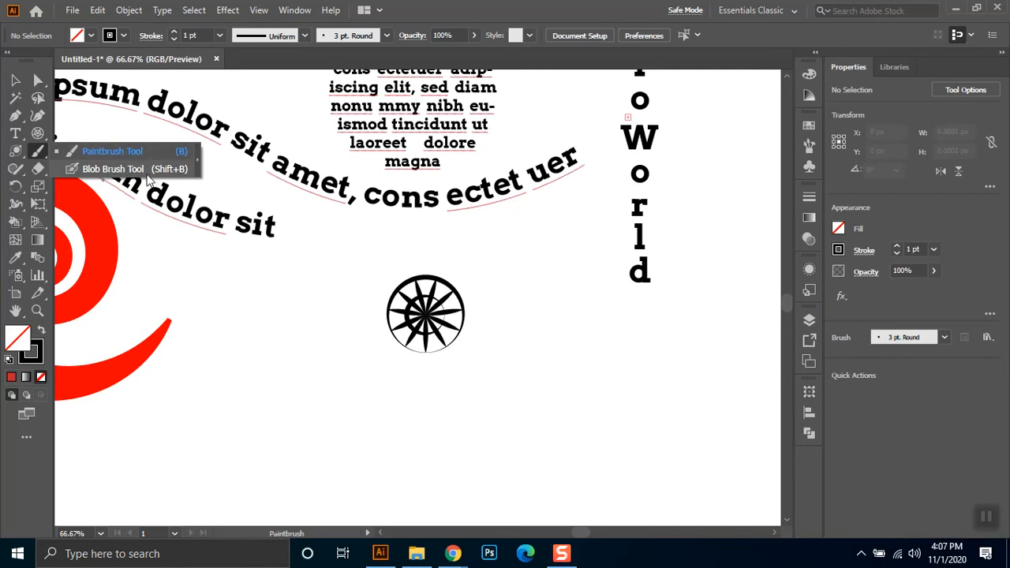
left_click(15, 80)
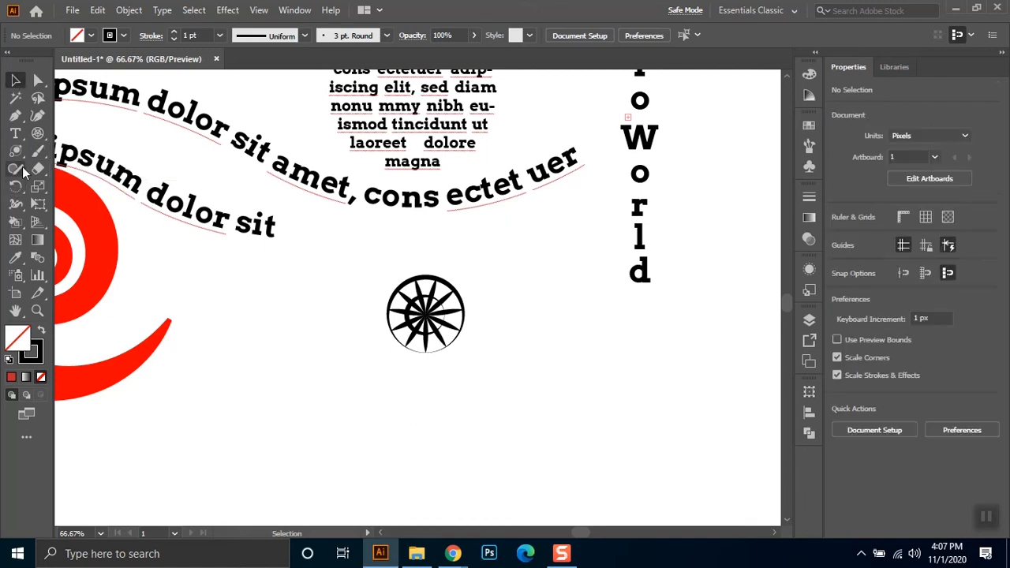
left_click(37, 150)
mouse_move(291, 301)
left_mouse_down()
mouse_move(316, 381)
mouse_move(245, 380)
left_mouse_up()
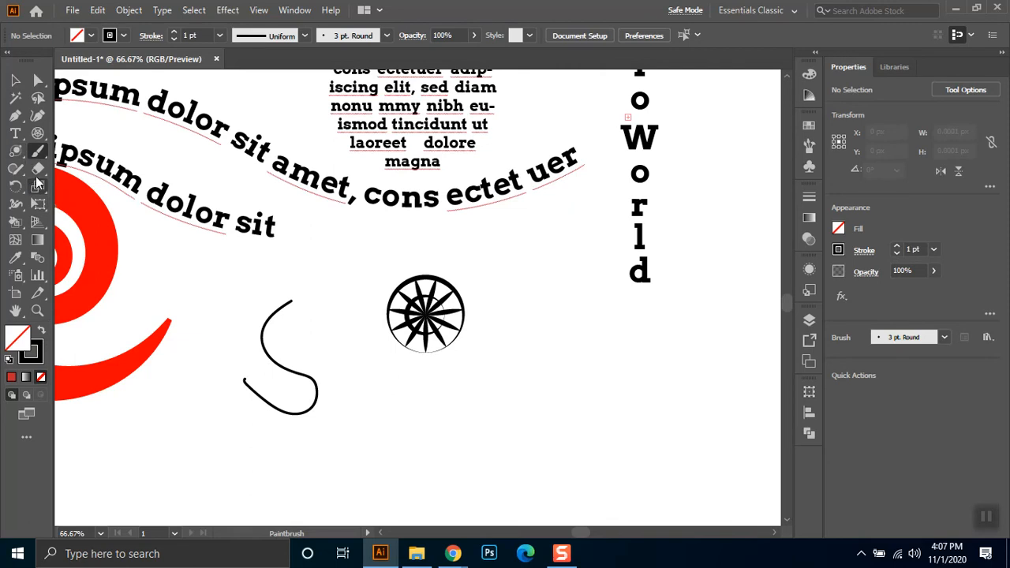
Step: Draw a hexagon about 99 px wide and 86 px high between the S-shaped stroke and the polar grid
left_click(15, 151)
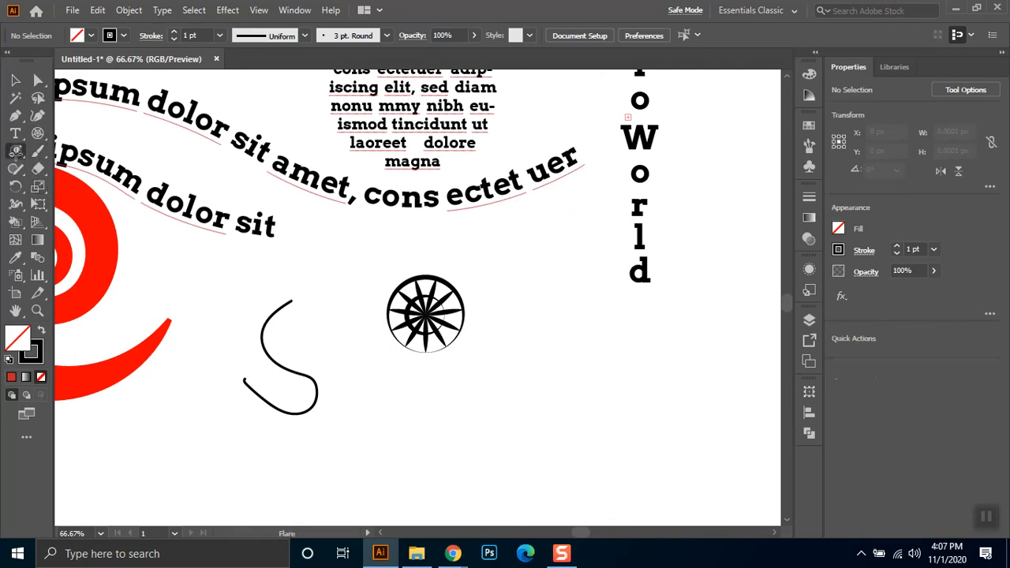
left_click(79, 204)
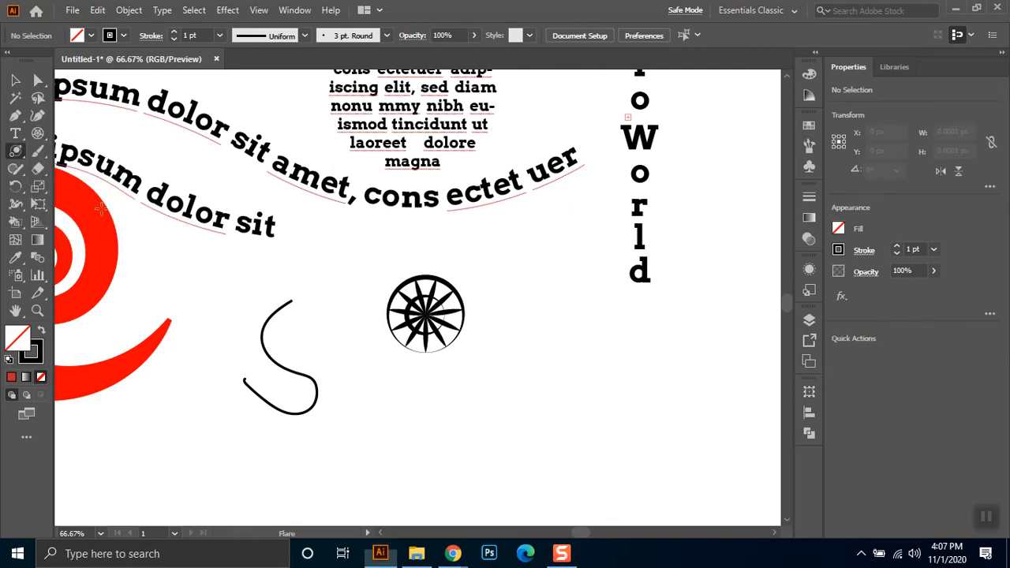
left_click_drag(343, 355, 371, 379)
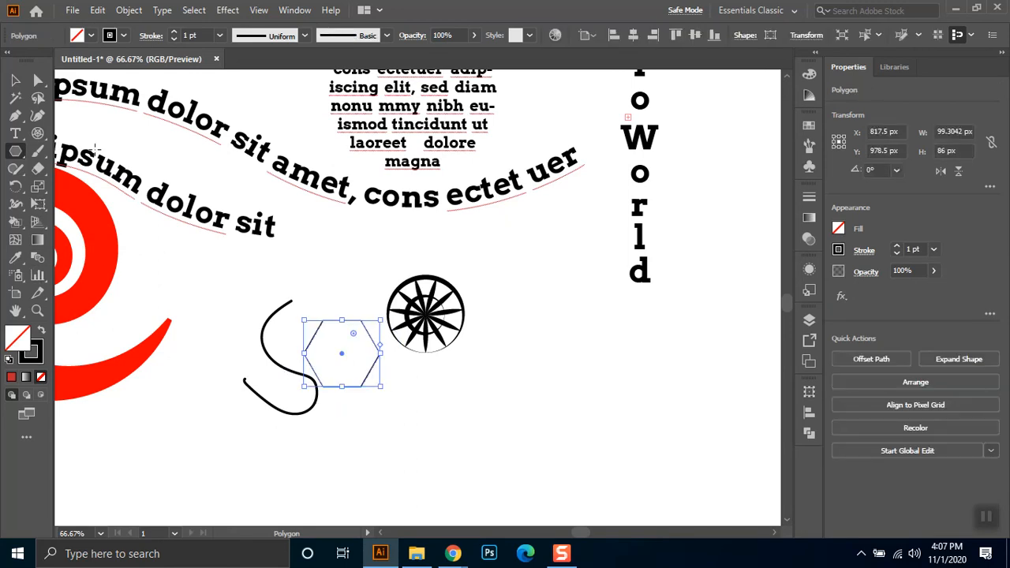
Step: Fill the hexagon light blue and move it to the right of the polar grid, at about X 1040.5 px, Y 934.5 px
left_click(92, 37)
left_click(103, 70)
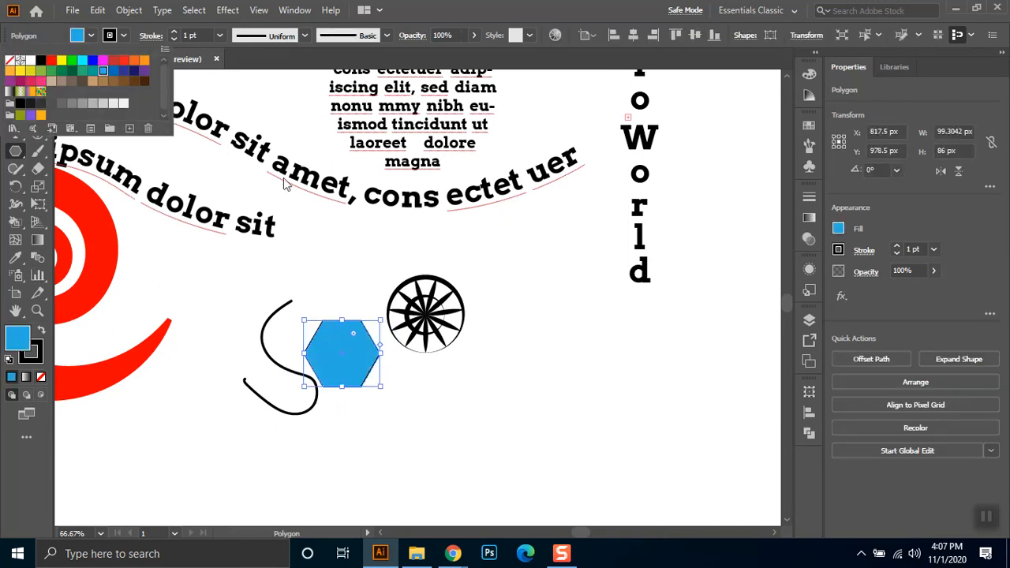
left_click(14, 80)
left_click_drag(347, 363, 519, 329)
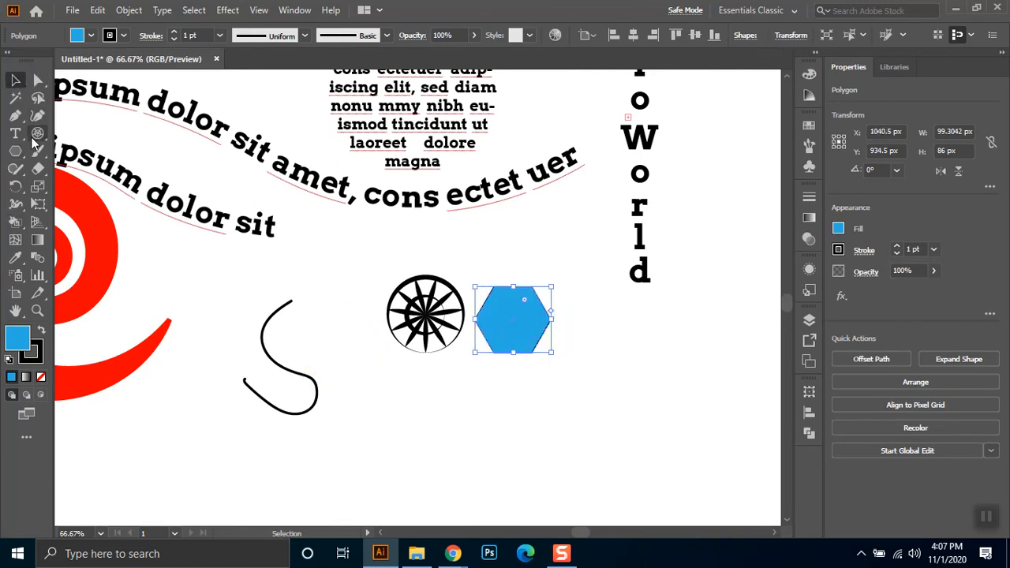
Step: Switch to the Blob Brush tool and set its default brush size to 15 pt
left_click(38, 151)
left_click(111, 169)
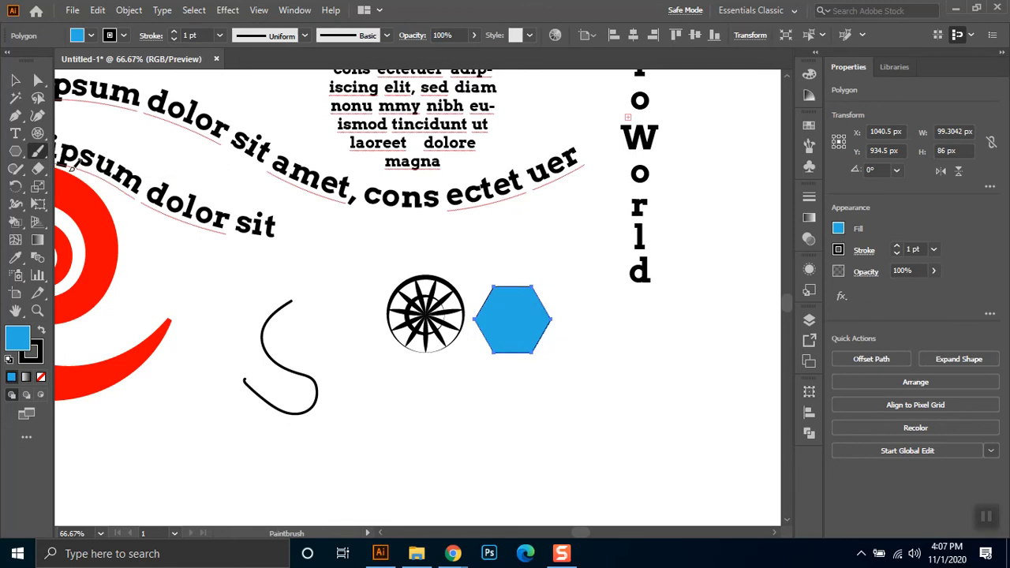
right_click(590, 329)
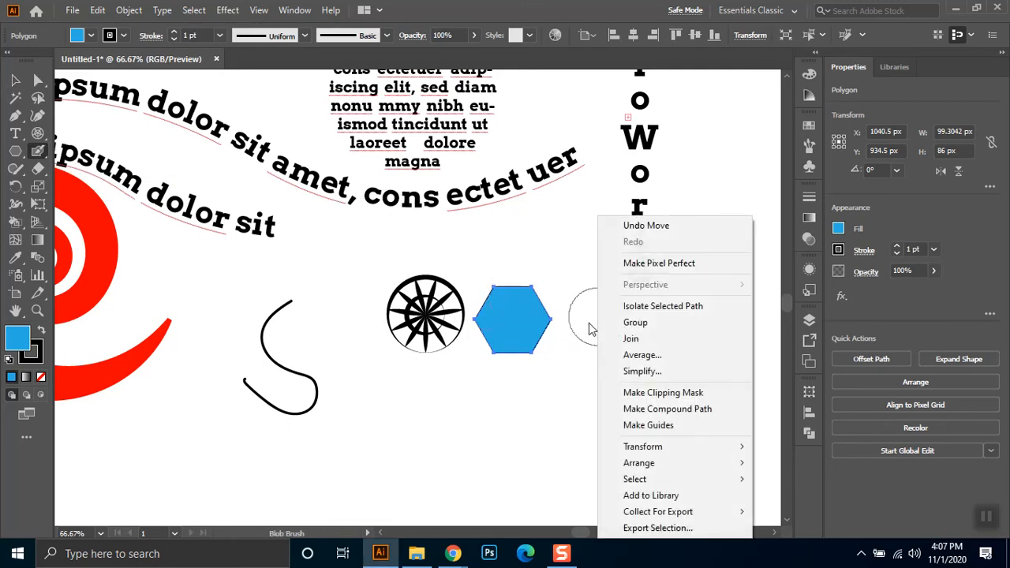
left_click(717, 7)
left_click(510, 7)
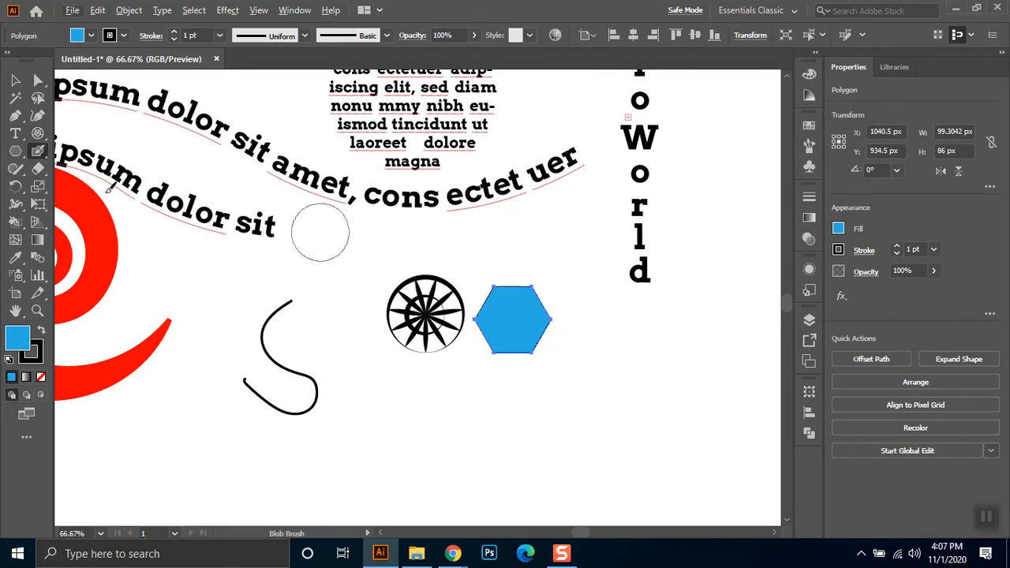
double_click(36, 151)
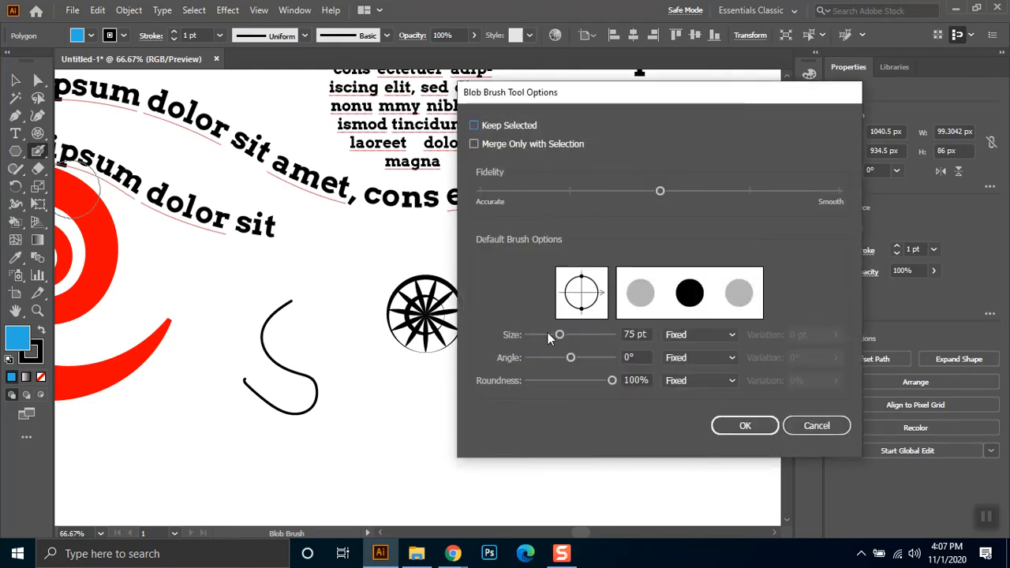
left_click_drag(550, 338, 540, 338)
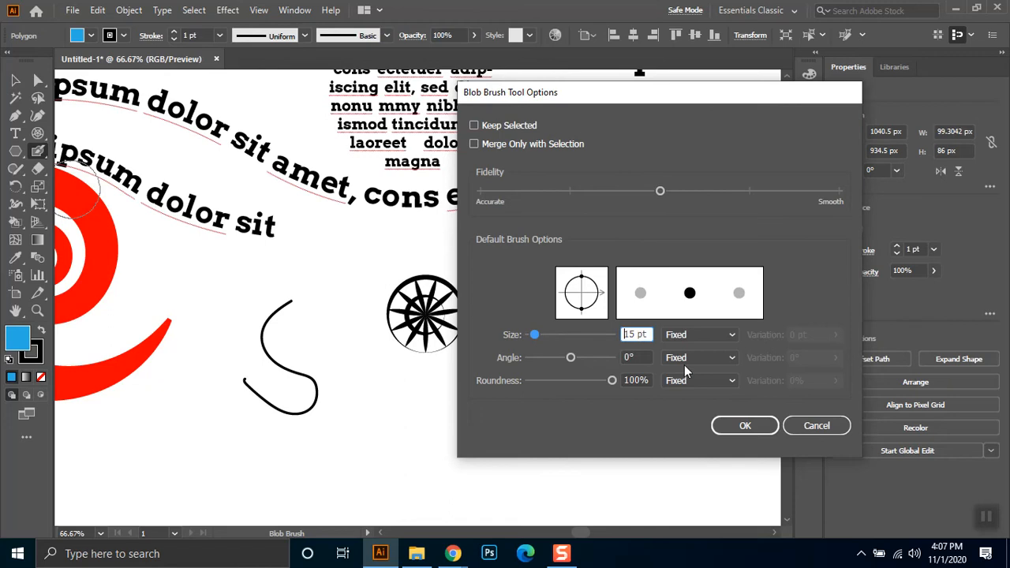
left_click(744, 425)
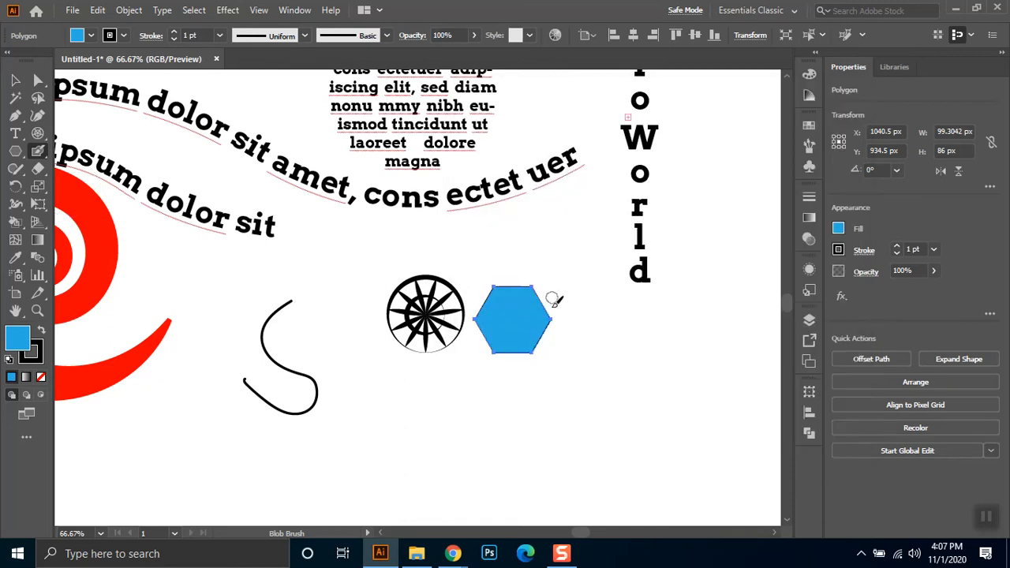
Step: Try a short black Blob Brush stroke across the hexagon's upper-right edge and check whether it merges with the hexagon
left_click_drag(536, 312, 564, 294)
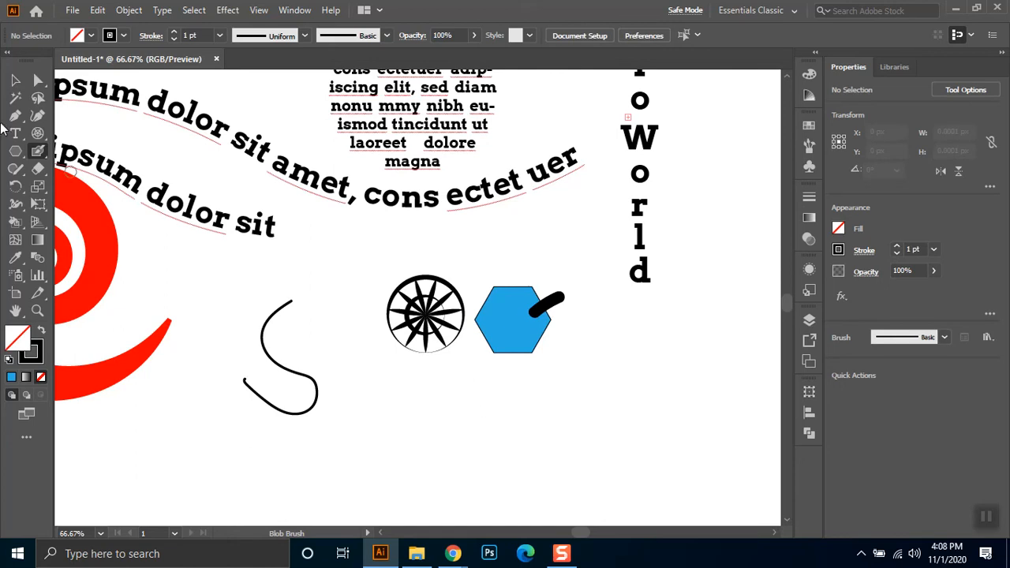
left_click(16, 80)
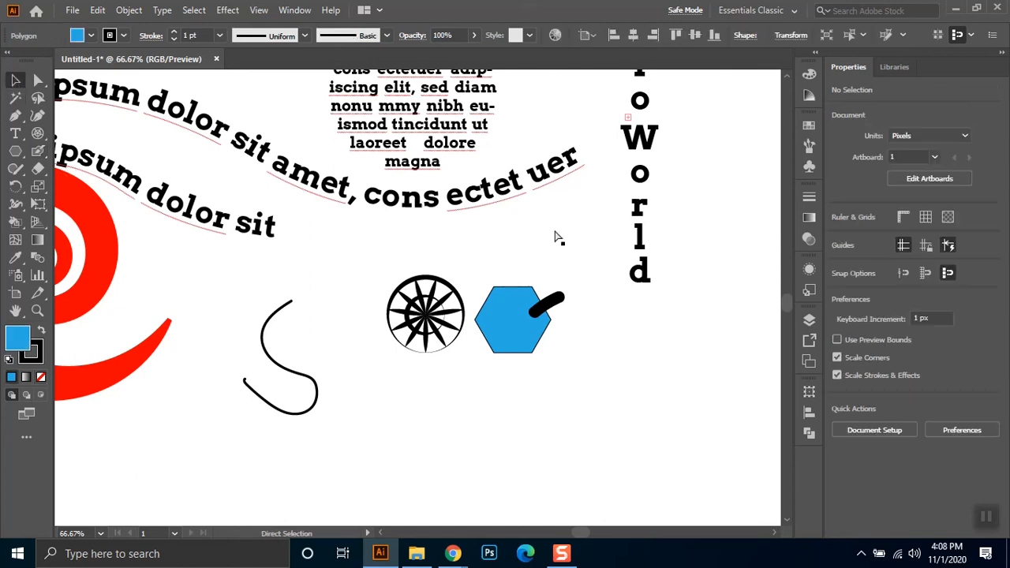
left_click(507, 318)
left_click_drag(490, 391, 492, 379)
Step: Paint overlapping black Blob Brush strokes over the hexagon's right half and a curved bowl shape with an arch below it
left_click(37, 150)
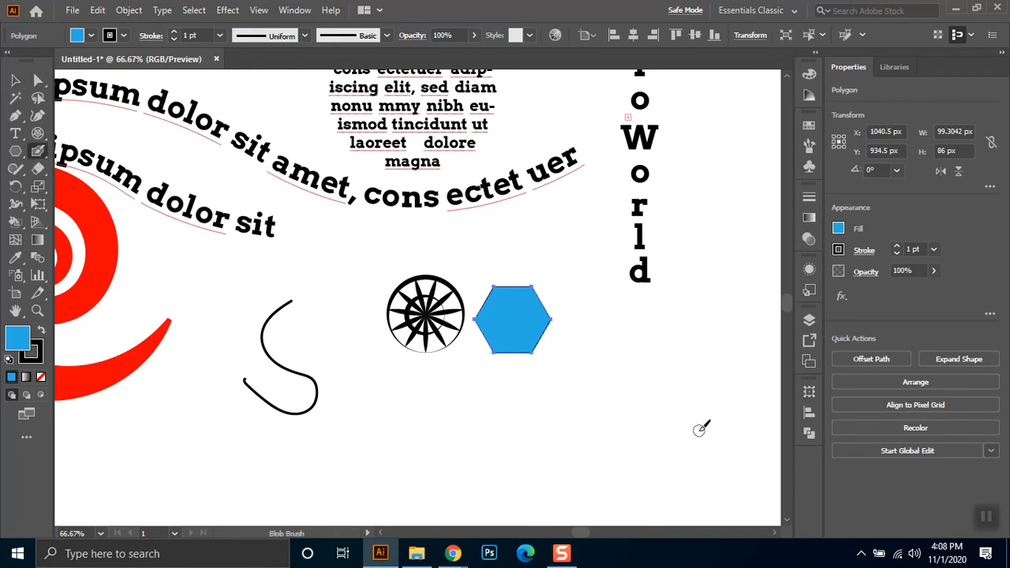
mouse_move(526, 316)
left_mouse_down()
mouse_move(540, 354)
mouse_move(556, 358)
mouse_move(537, 320)
mouse_move(556, 341)
mouse_move(548, 314)
mouse_move(545, 344)
left_mouse_up()
key("ctrl+shift+a")
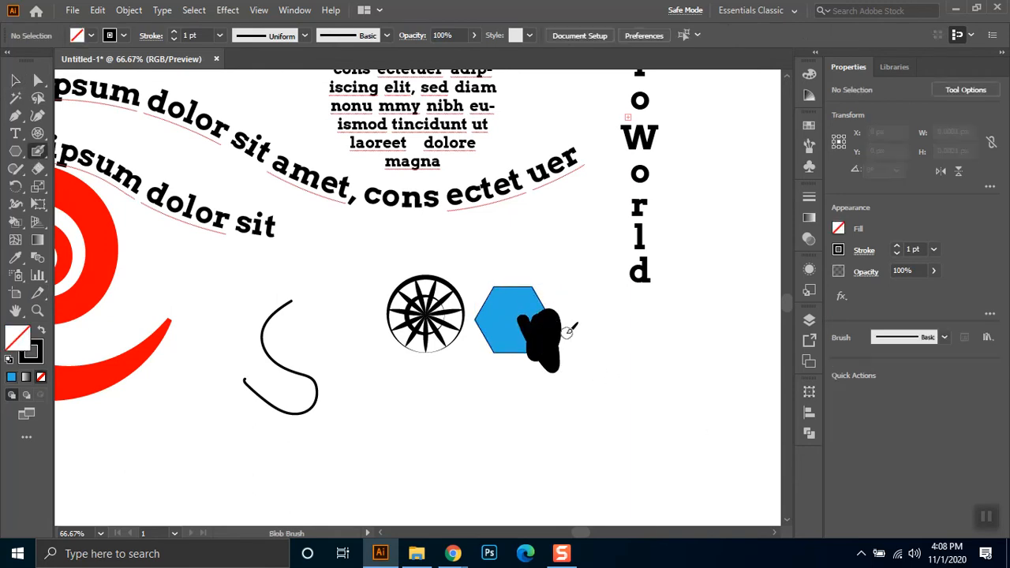
mouse_move(520, 296)
left_mouse_down()
mouse_move(558, 275)
mouse_move(546, 316)
mouse_move(568, 300)
mouse_move(516, 313)
mouse_move(552, 298)
mouse_move(531, 313)
left_mouse_up()
mouse_move(481, 383)
left_mouse_down()
mouse_move(503, 430)
mouse_move(554, 384)
mouse_move(635, 404)
left_mouse_up()
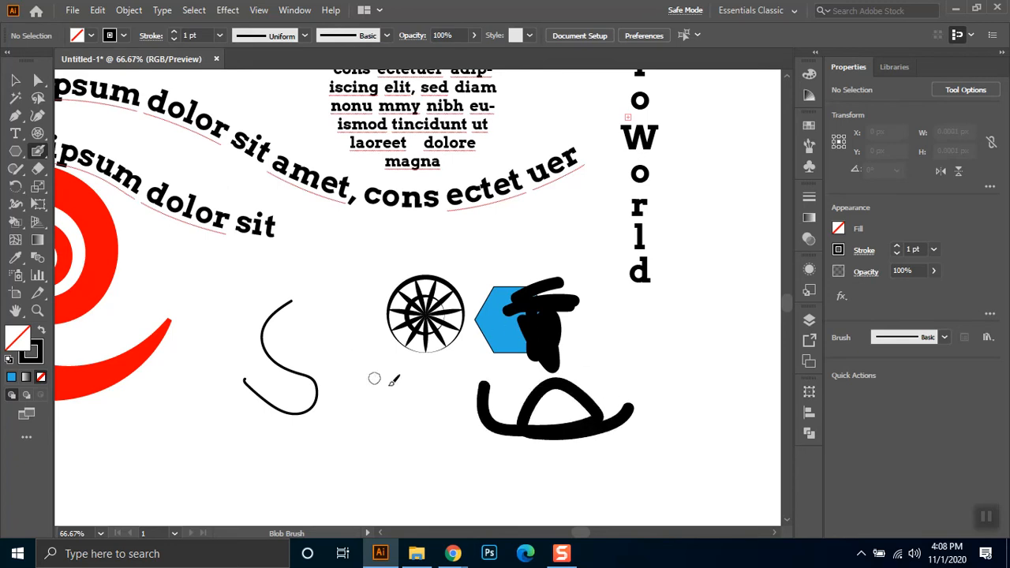
Step: Remove the stroke from the blue hexagon, keeping only its fill
left_click(16, 80)
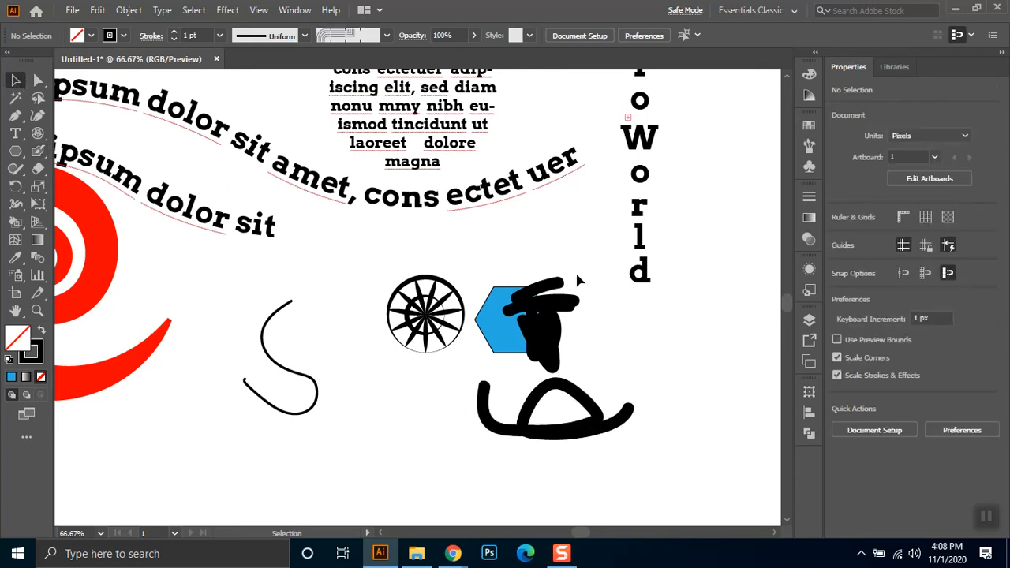
left_click(487, 314)
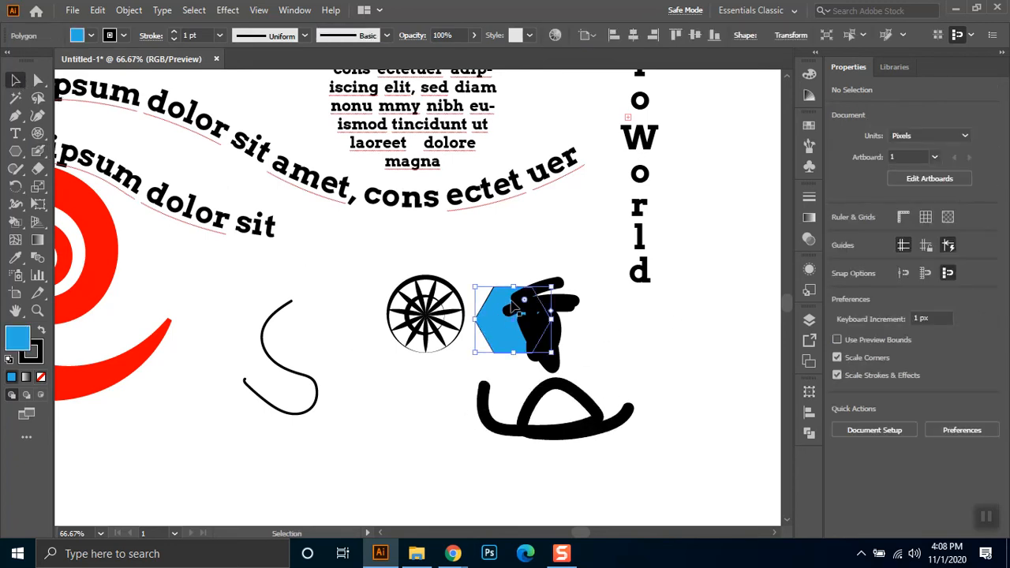
left_click(37, 360)
left_click(42, 378)
left_click(17, 334)
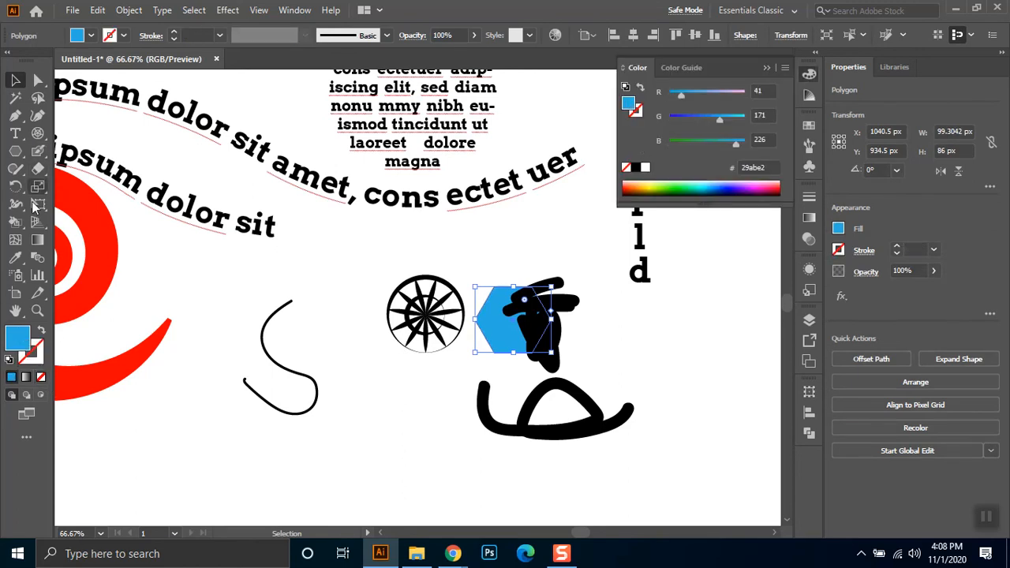
Step: Paint three blue Blob Brush strokes branching from the hexagon, one upward and two across the black strokes
left_click(42, 154)
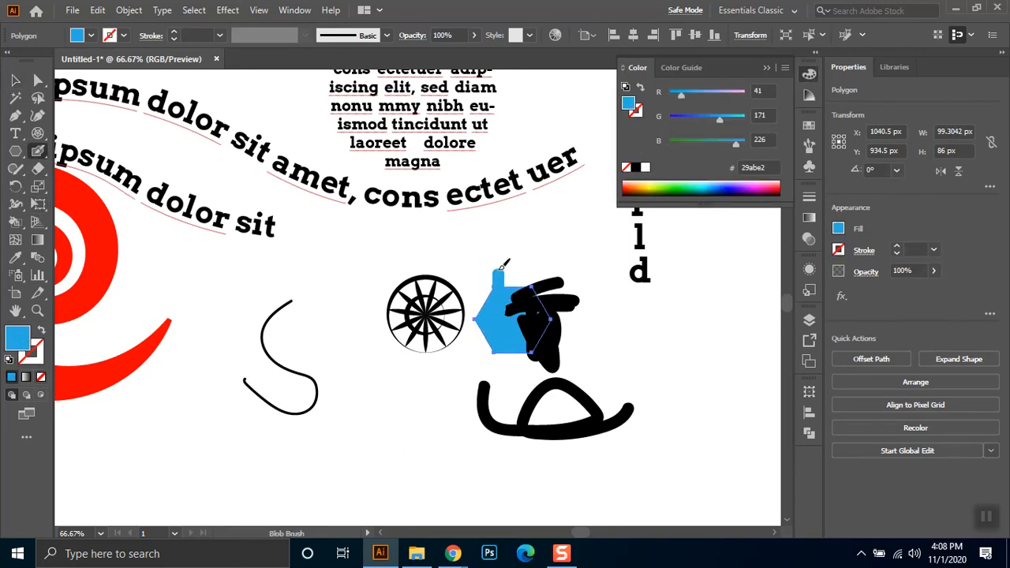
left_click_drag(500, 278, 500, 261)
mouse_move(510, 311)
left_mouse_down()
mouse_move(557, 280)
mouse_move(545, 329)
mouse_move(583, 335)
left_mouse_up()
Step: Move the K-shaped blue strokes off the hexagon to the empty area on its right, at about X 1237 px, Y 932 px
left_click(16, 81)
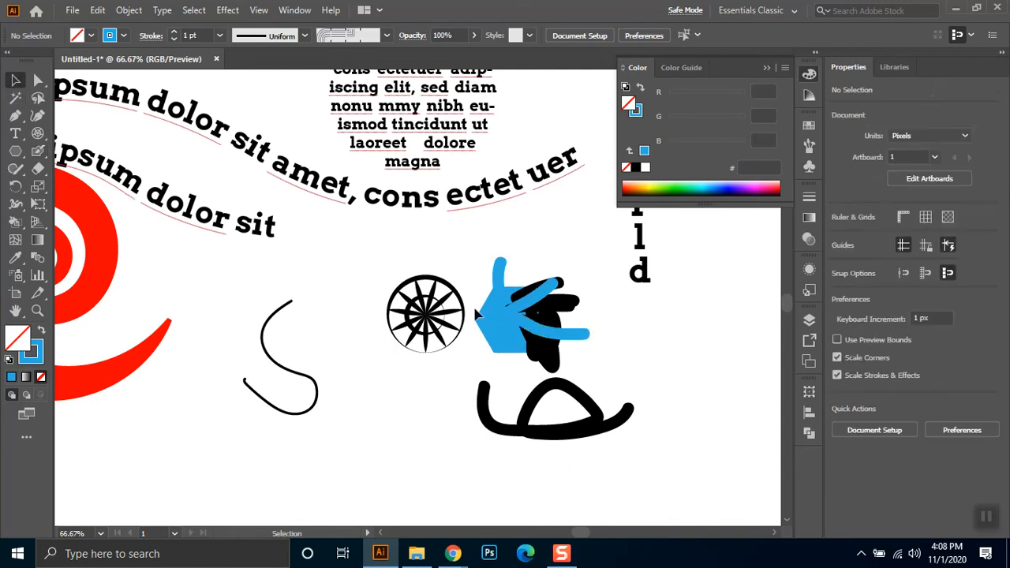
left_click_drag(489, 334, 404, 418)
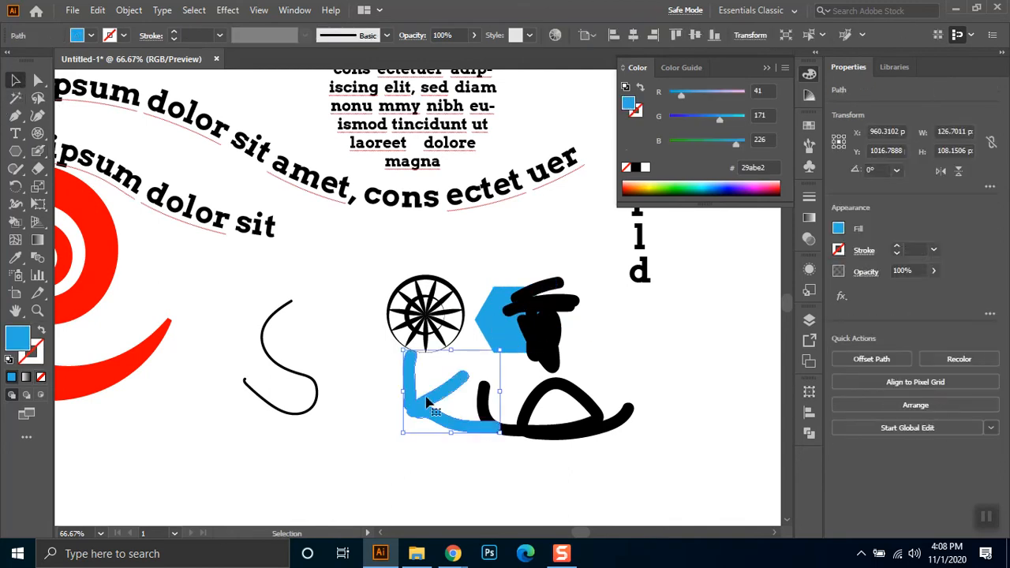
left_click_drag(550, 363, 578, 339)
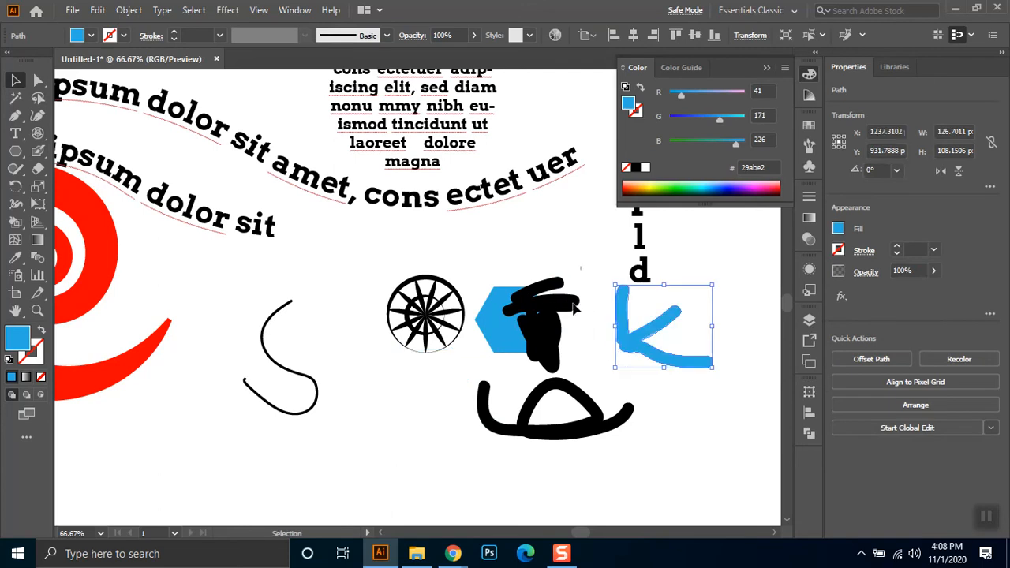
Step: Delete the hexagon, the black Blob Brush strokes and the K-shaped blue strokes
left_click(575, 309)
key("Delete")
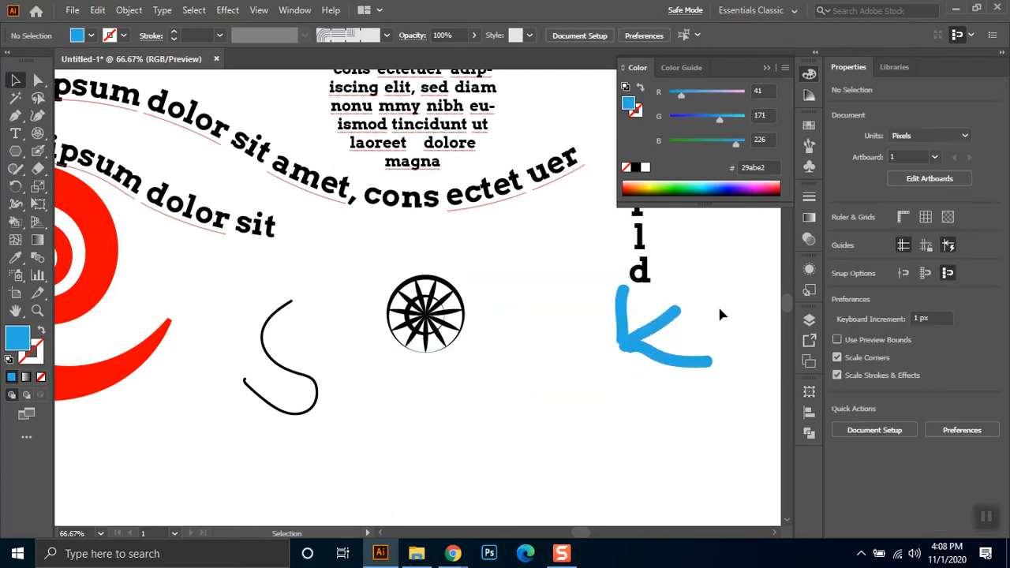
left_click_drag(719, 314, 592, 418)
key("Delete")
Step: Paint an arch, a long wave and a straight diagonal below the polar grid with the Paintbrush's parallel-line pattern brush
left_click(37, 152)
left_click_drag(35, 158, 118, 153)
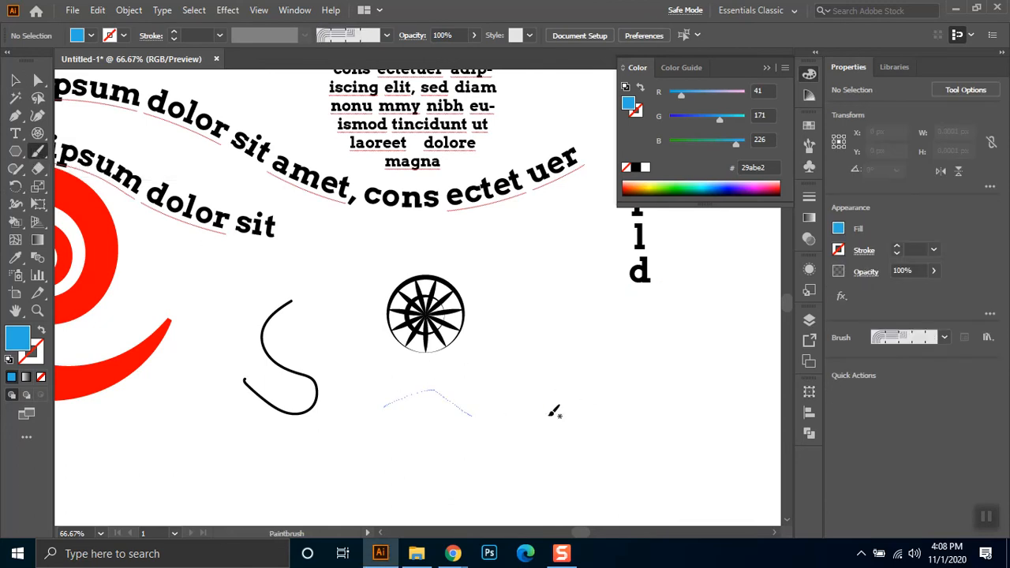
left_click_drag(667, 383, 667, 383)
left_click_drag(583, 358, 485, 443)
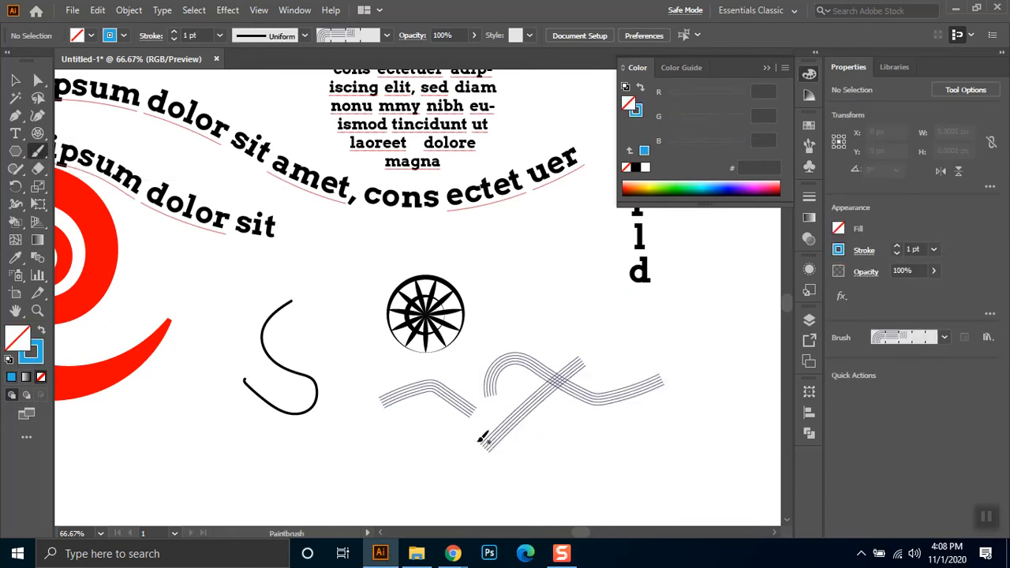
Step: Move the diagonal striped stroke left of the arch, then shift the wave and the arch up and to the right
left_click(15, 80)
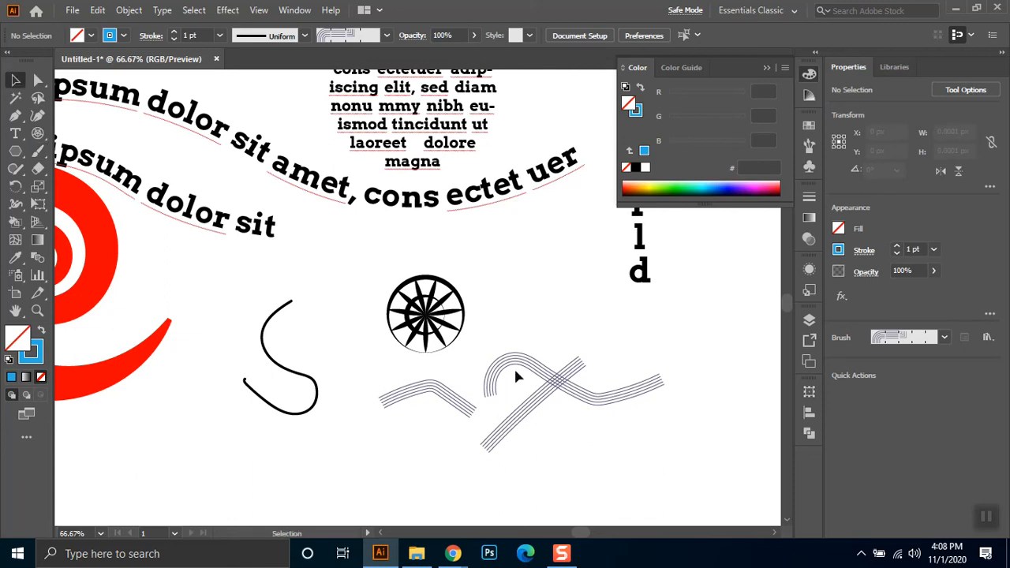
left_click_drag(413, 428, 334, 416)
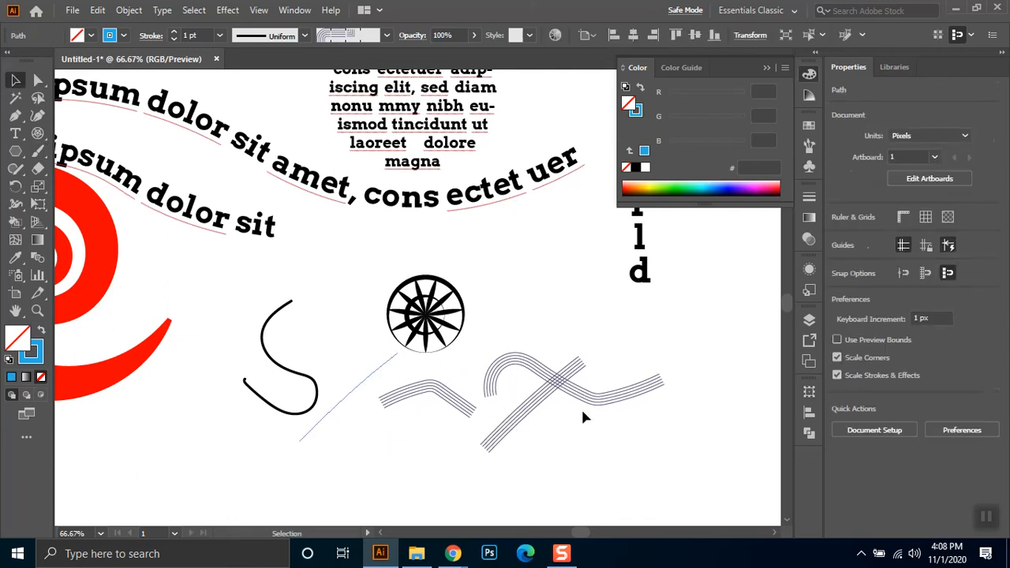
left_click_drag(609, 370, 610, 370)
left_click_drag(462, 406, 486, 386)
Step: Paint a blue S and a separate curved stroke beside it with the Blob Brush, below the red spiral's tail
mouse_move(37, 150)
left_mouse_down()
mouse_move(92, 183)
mouse_move(92, 169)
left_mouse_up()
mouse_move(195, 389)
left_mouse_down()
mouse_move(172, 420)
mouse_move(207, 445)
mouse_move(166, 467)
left_mouse_up()
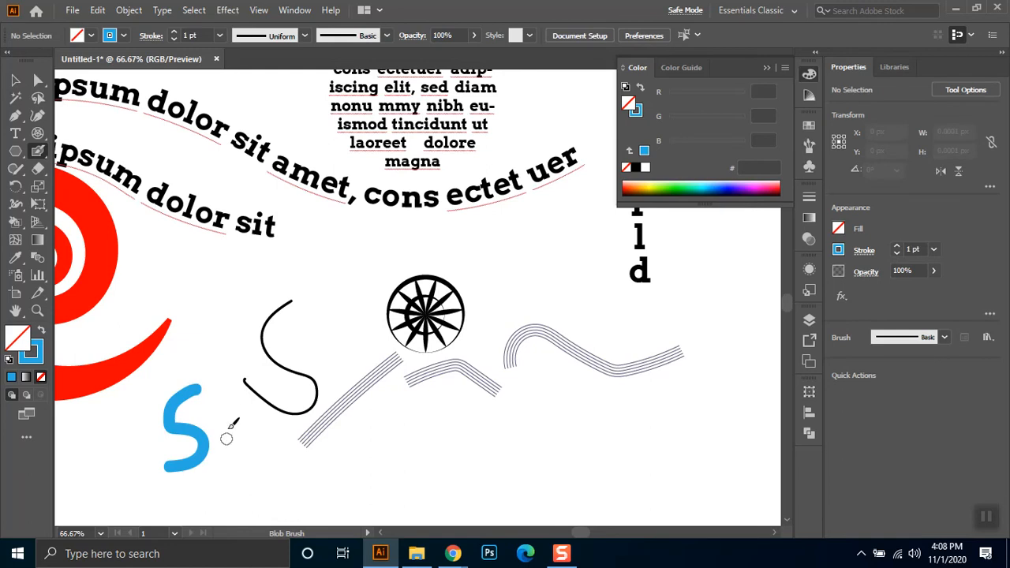
mouse_move(234, 411)
left_mouse_down()
mouse_move(229, 451)
mouse_move(275, 473)
left_mouse_up()
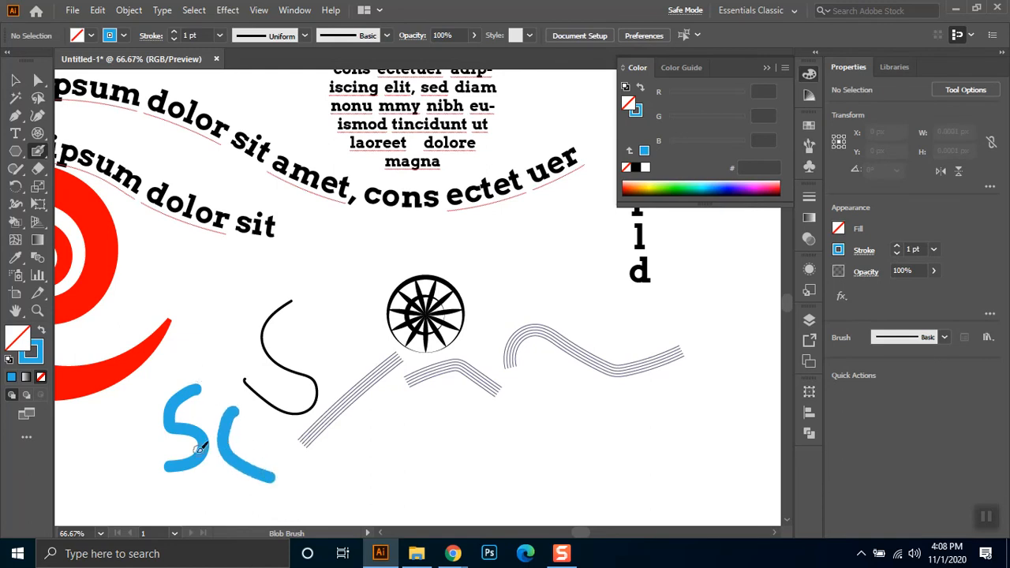
Step: Move the blue curved stroke up to about X 682 px, Y 1031 px, and bridge it to the S with a diagonal Blob Brush stroke
left_click(15, 80)
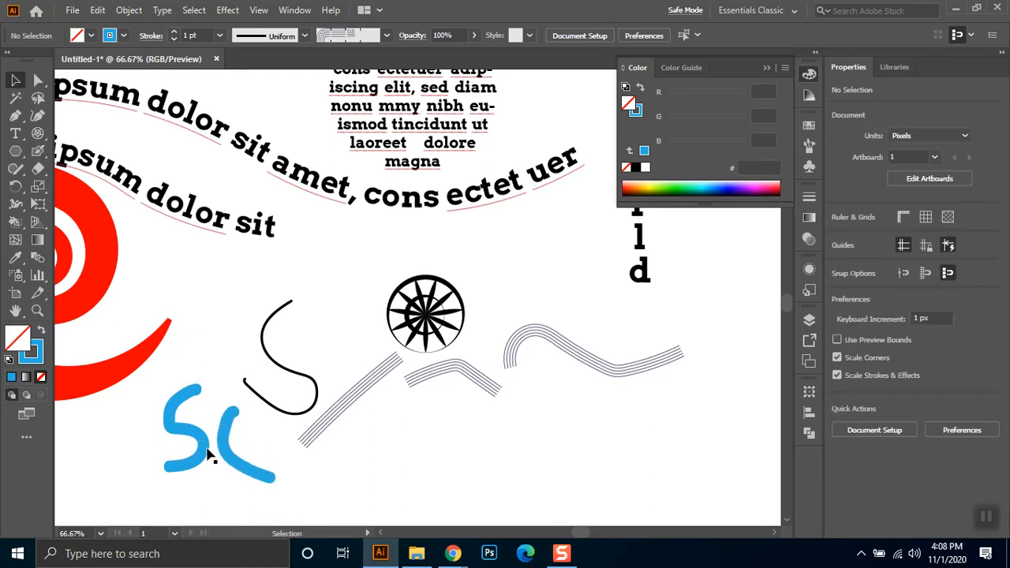
left_click(197, 471)
left_click_drag(229, 449, 220, 415)
left_click(314, 382)
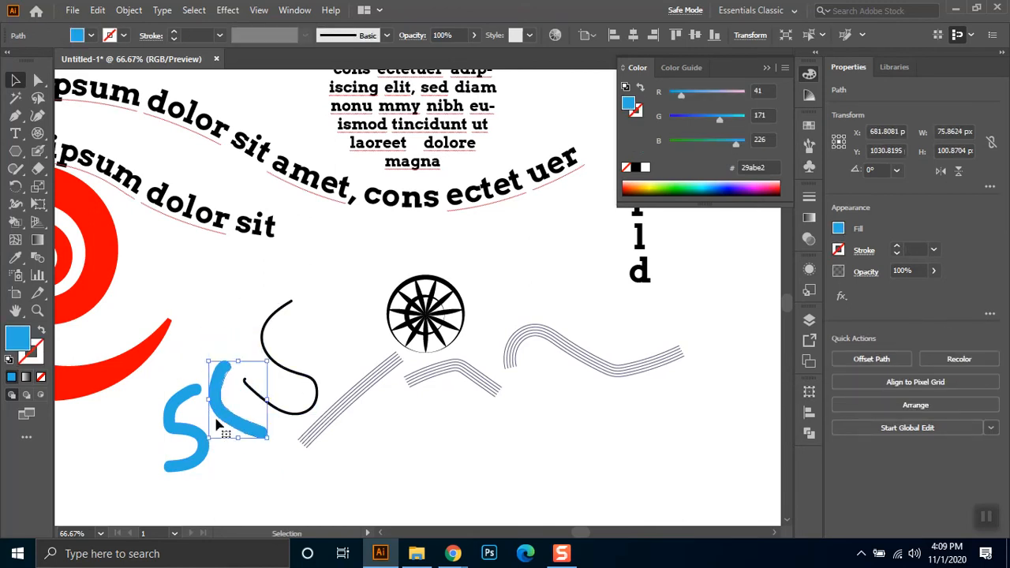
left_click(37, 150)
left_click_drag(237, 391, 168, 464)
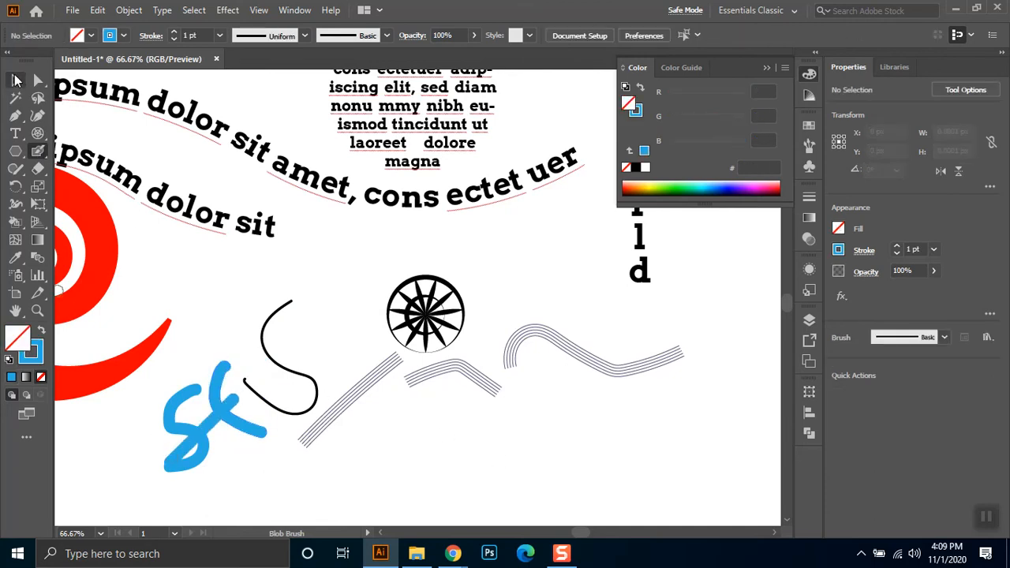
Step: Move the merged blue shape to about X 964 px, Y 1056 px, and the striped arch across the striped diagonal
left_click(16, 79)
left_click(204, 446)
left_click_drag(204, 446, 444, 462)
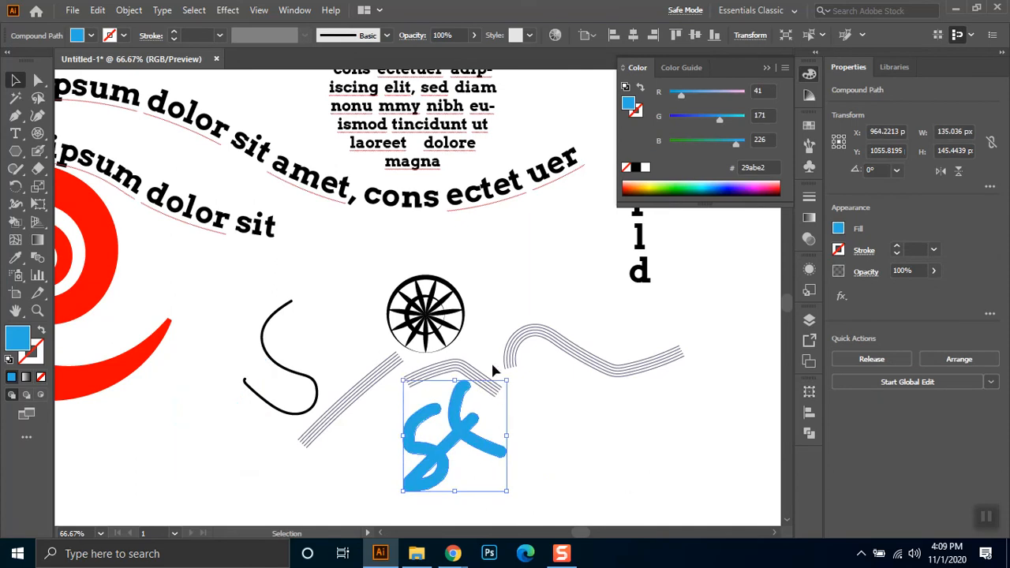
left_click(370, 388)
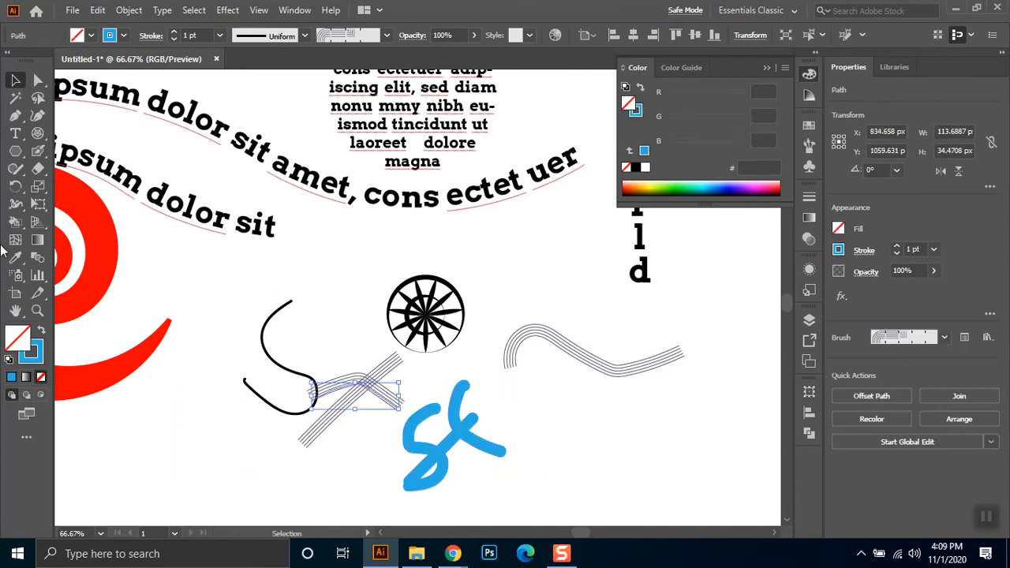
Step: Paint two crossing striped strokes with the Paintbrush below the red spiral's tail
left_click(39, 152)
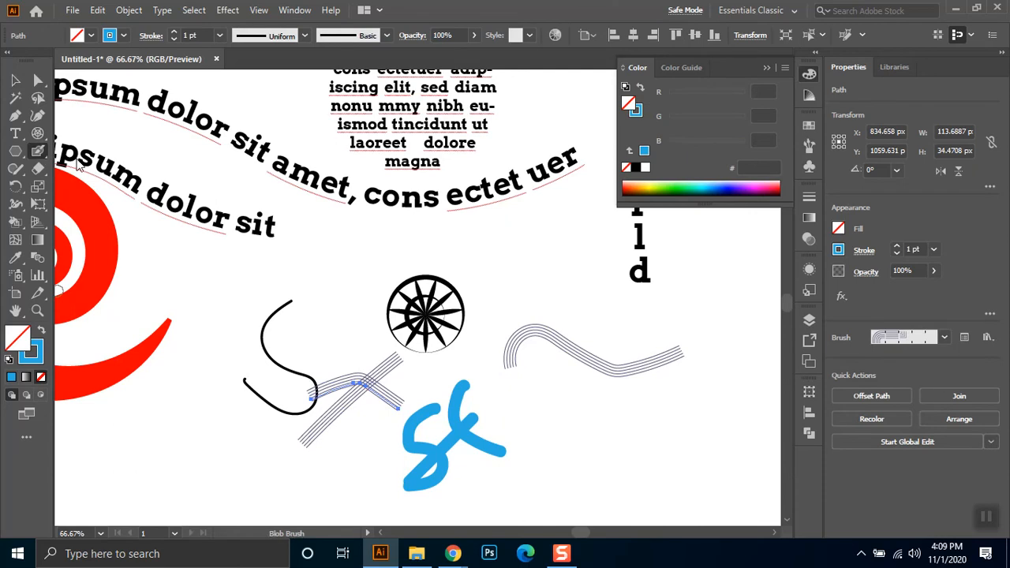
left_click(40, 153)
left_click(76, 154)
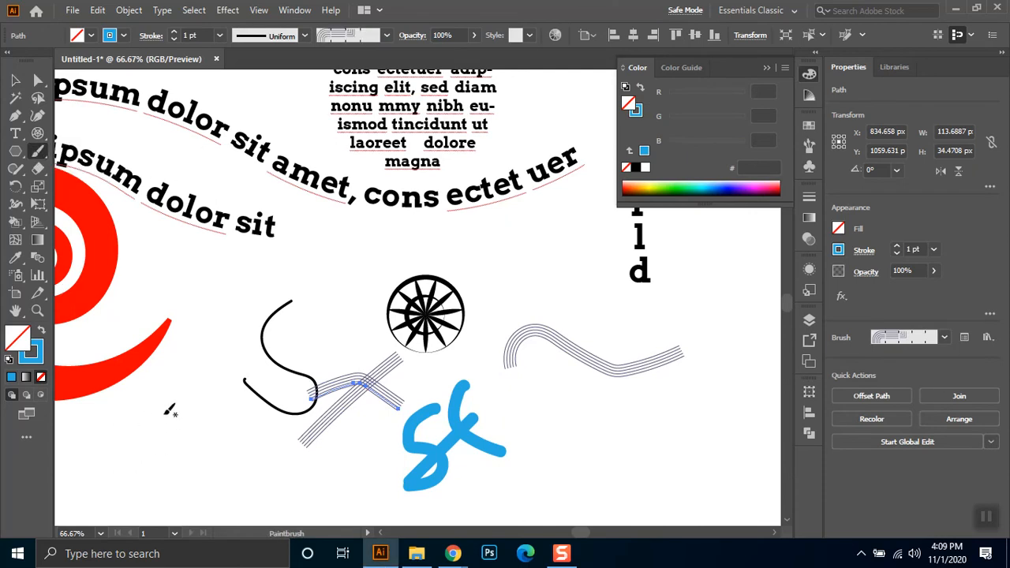
left_click_drag(165, 407, 269, 449)
left_click_drag(212, 473, 212, 474)
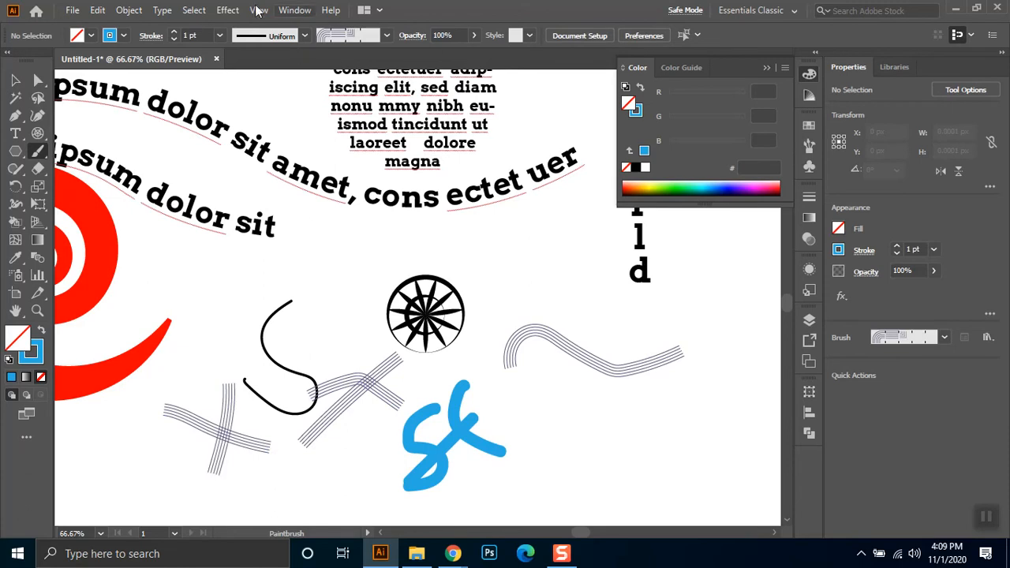
Step: Choose the Touch Calligraphic brush and paint four crossing blue Paintbrush strokes over the striped cross below the red spiral's tail
left_click(360, 34)
left_click(277, 62)
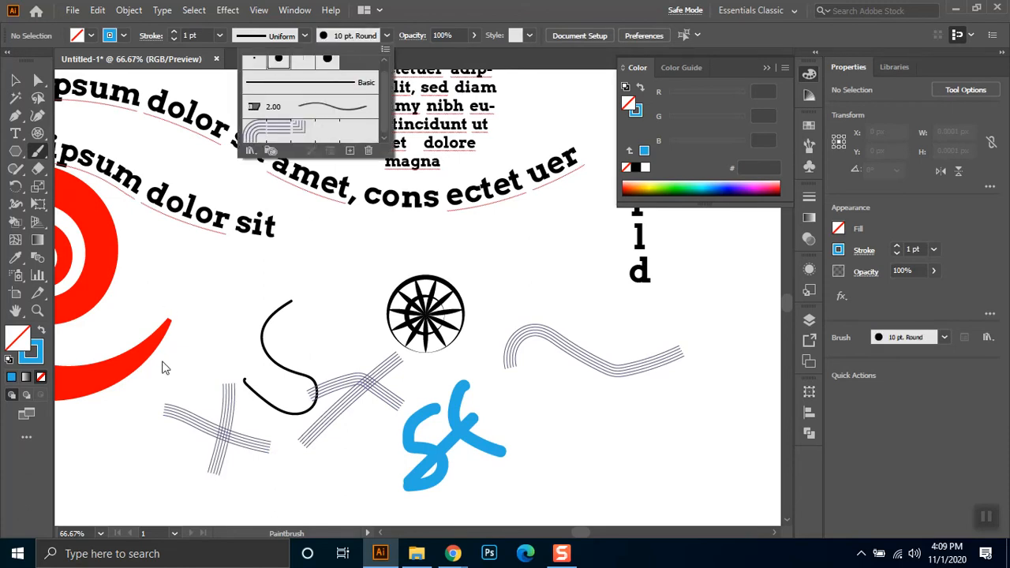
left_click(328, 61)
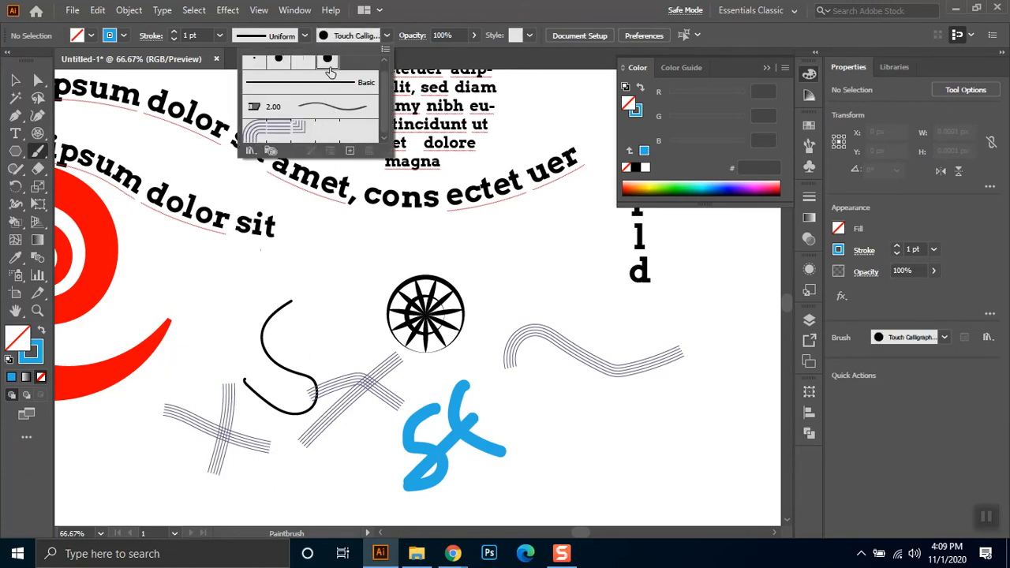
left_click(203, 371)
left_click_drag(210, 365, 172, 462)
left_click_drag(170, 356, 241, 467)
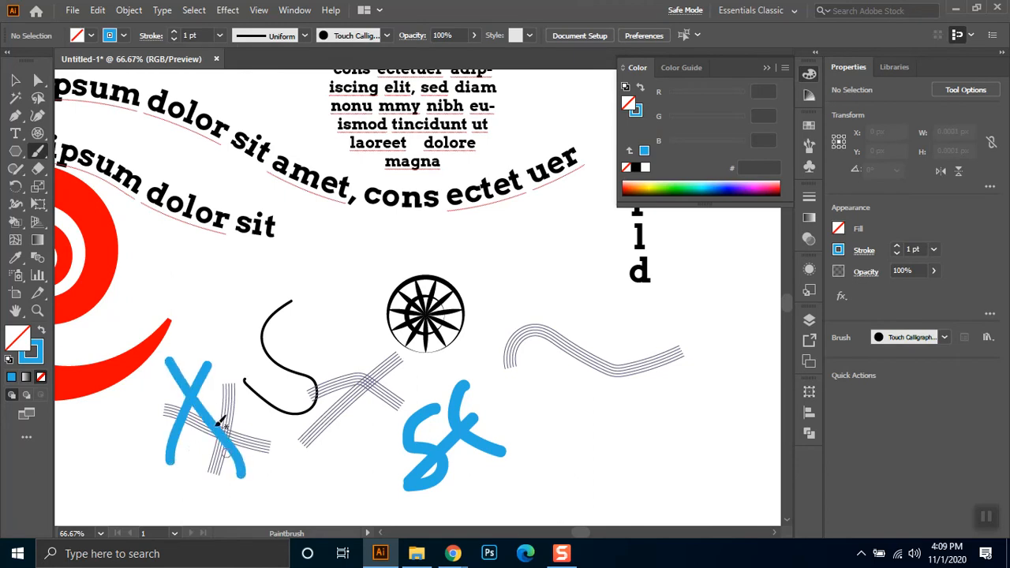
left_click_drag(231, 383, 157, 475)
left_click_drag(151, 401, 241, 473)
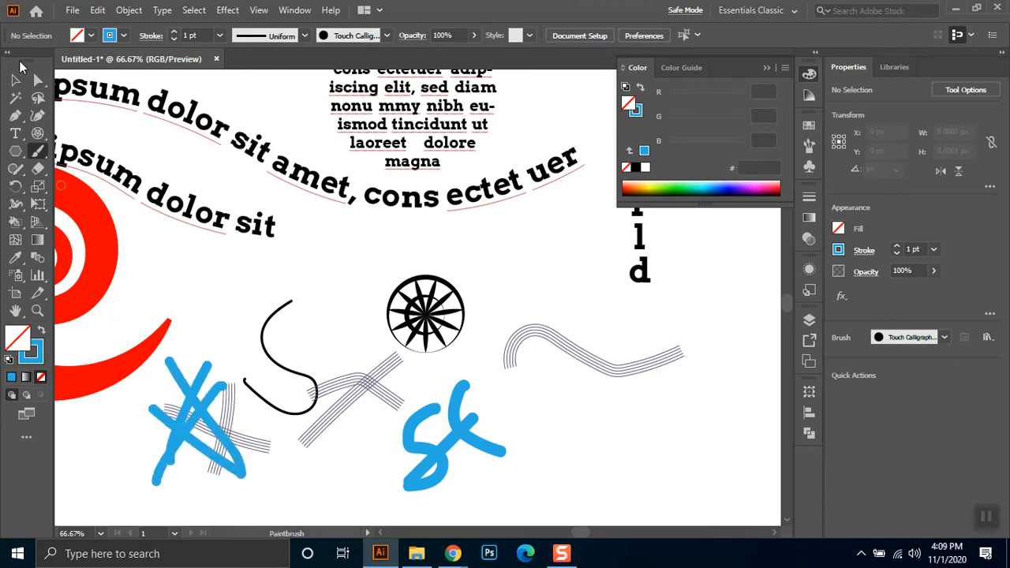
Step: Pull the four overlapping blue Paintbrush strokes apart, moving two up beside the black S curve and shifting the lower two sideways
left_click(16, 80)
left_click(189, 399)
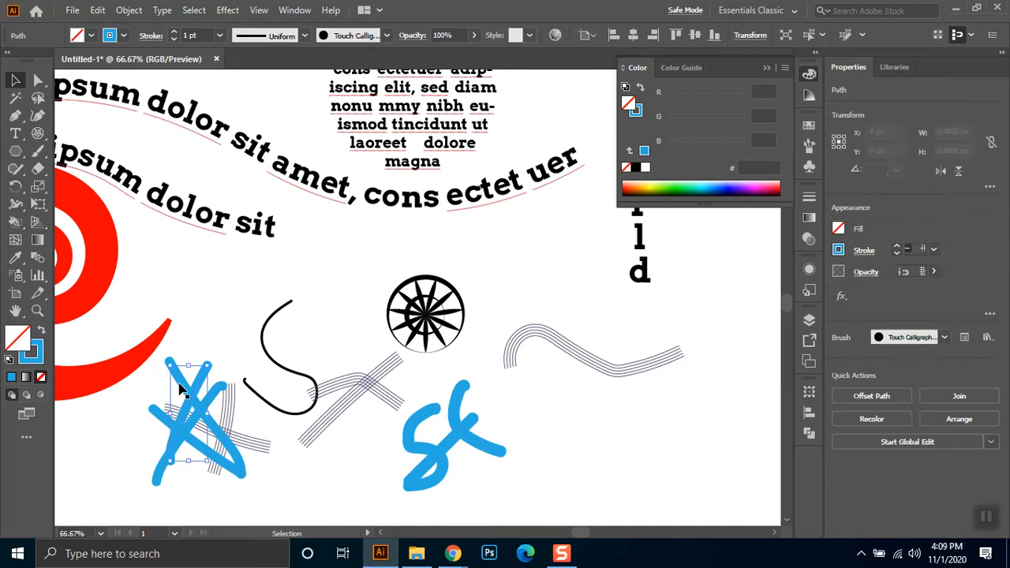
left_click_drag(179, 385, 227, 333)
left_click_drag(195, 402, 185, 346)
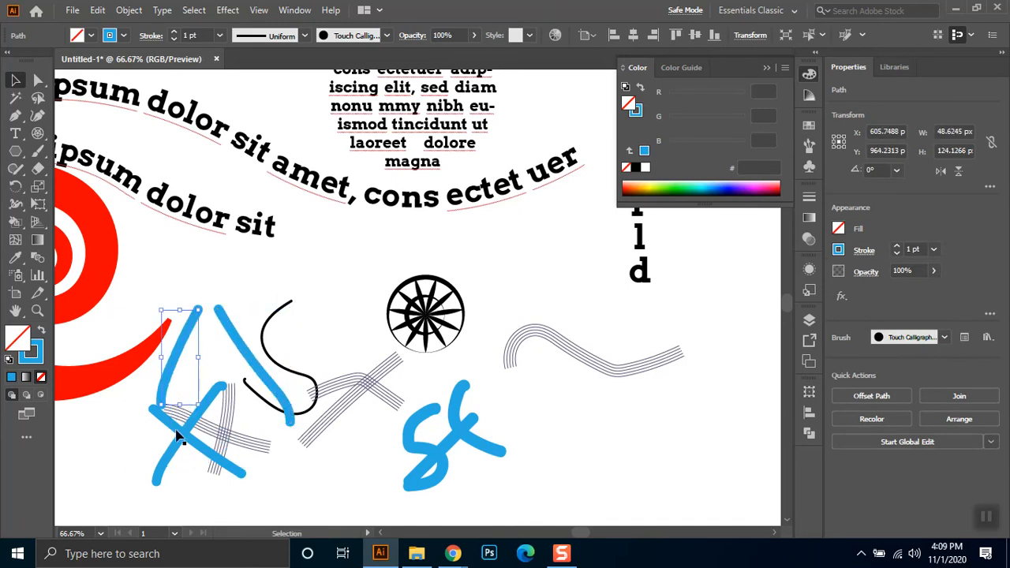
left_click_drag(145, 446, 217, 454)
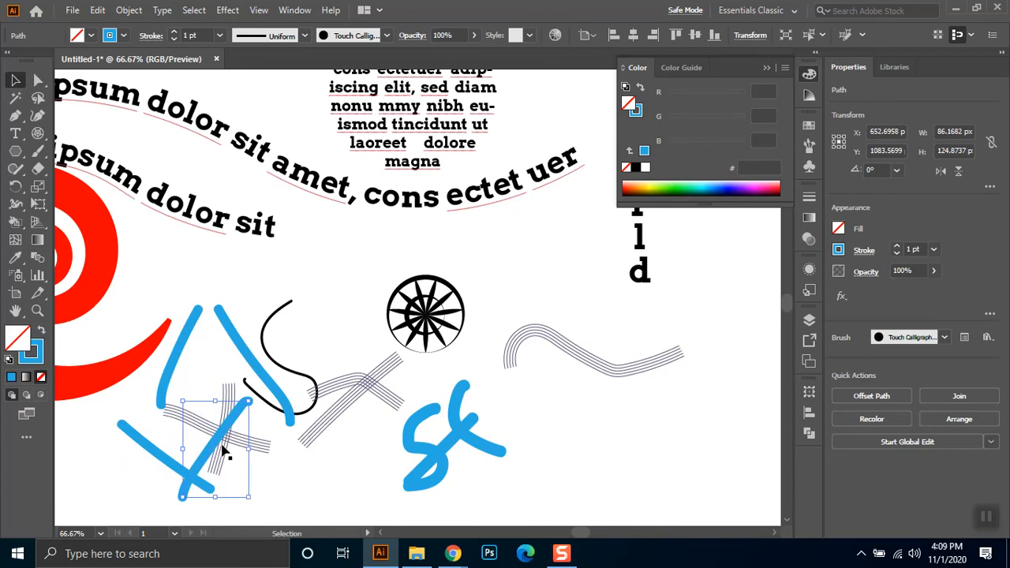
Step: Paint crossing blue Blob Brush strokes below the striped wave and move the merged shape to about X 1236 px, Y 1060 px
left_click_drag(37, 151, 84, 175)
mouse_move(628, 418)
left_mouse_down()
mouse_move(609, 491)
mouse_move(644, 489)
left_mouse_up()
mouse_move(585, 404)
left_mouse_down()
mouse_move(609, 507)
mouse_move(600, 514)
left_mouse_up()
left_click(15, 80)
left_click_drag(615, 418, 664, 400)
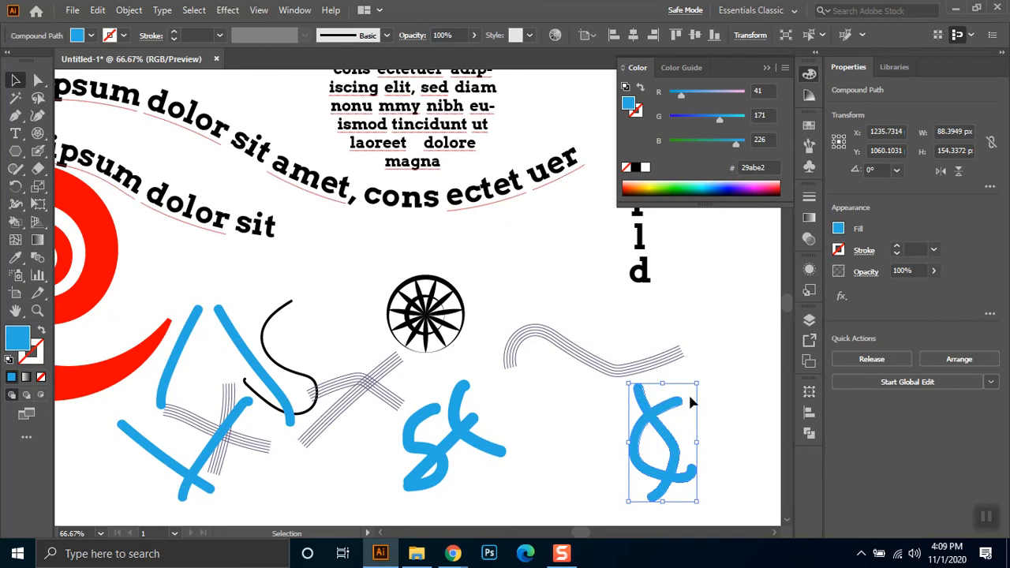
Step: Try removing the stroke colour from the blue diagonal Paintbrush line beside the black S curve, and restore it
left_click(240, 335)
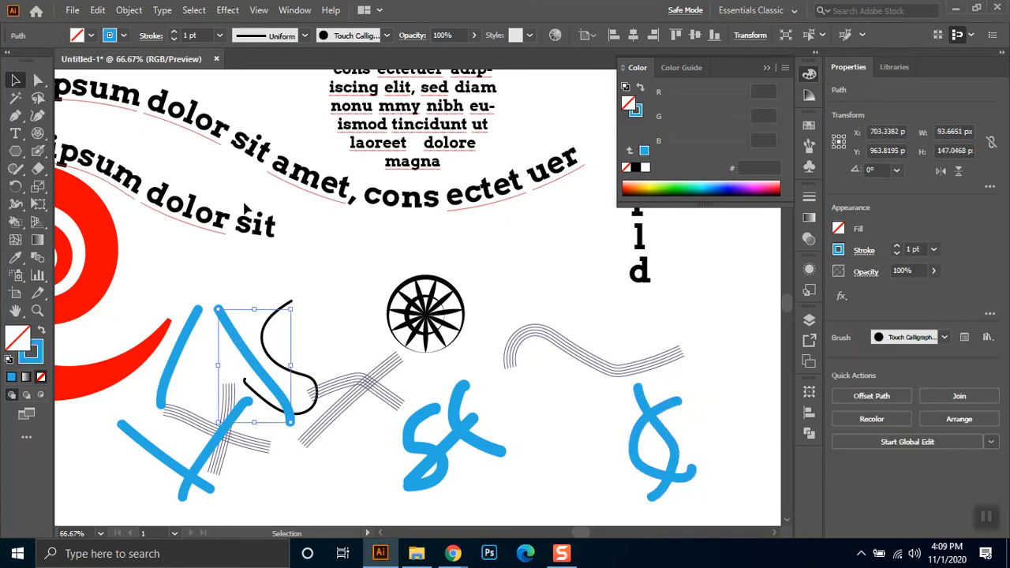
key("Down")
key("Down")
key("Down")
key("Down")
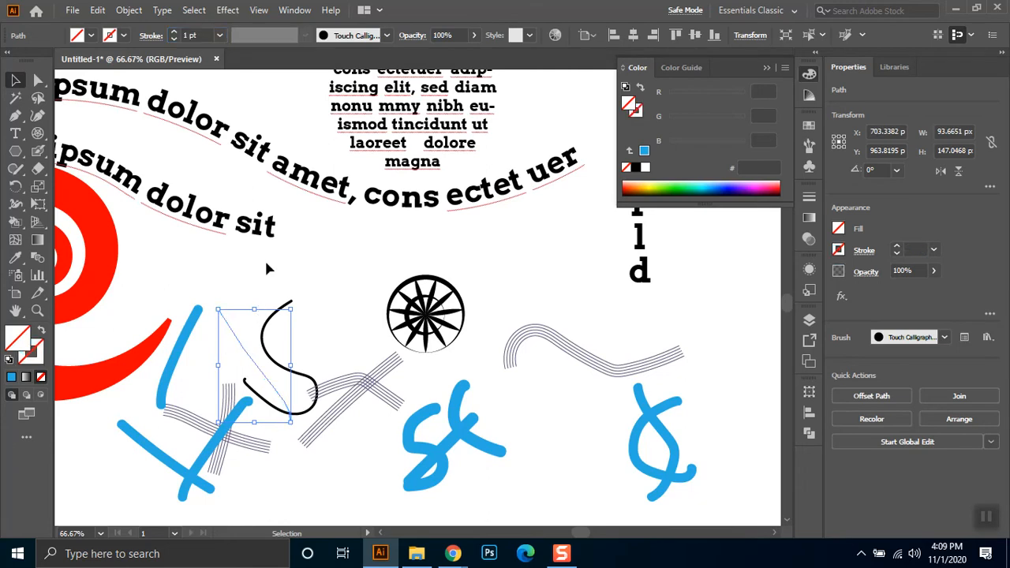
left_click(241, 294)
left_click_drag(235, 299, 208, 354)
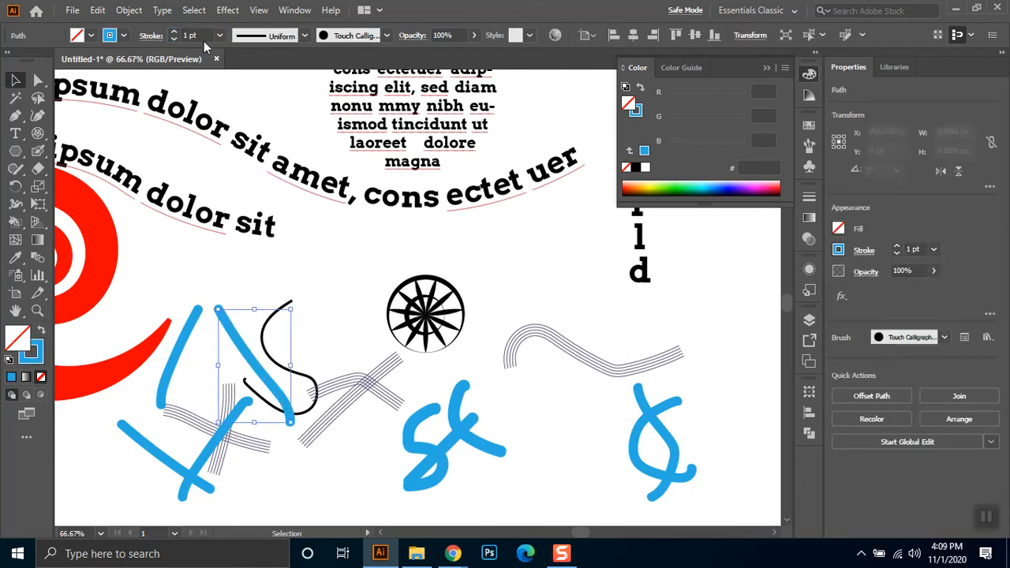
scroll(203, 40, "up", 2)
Step: Extend the blue shape below the striped wave with an L-shaped Blob Brush stroke, and select the merged shape
left_click(643, 462)
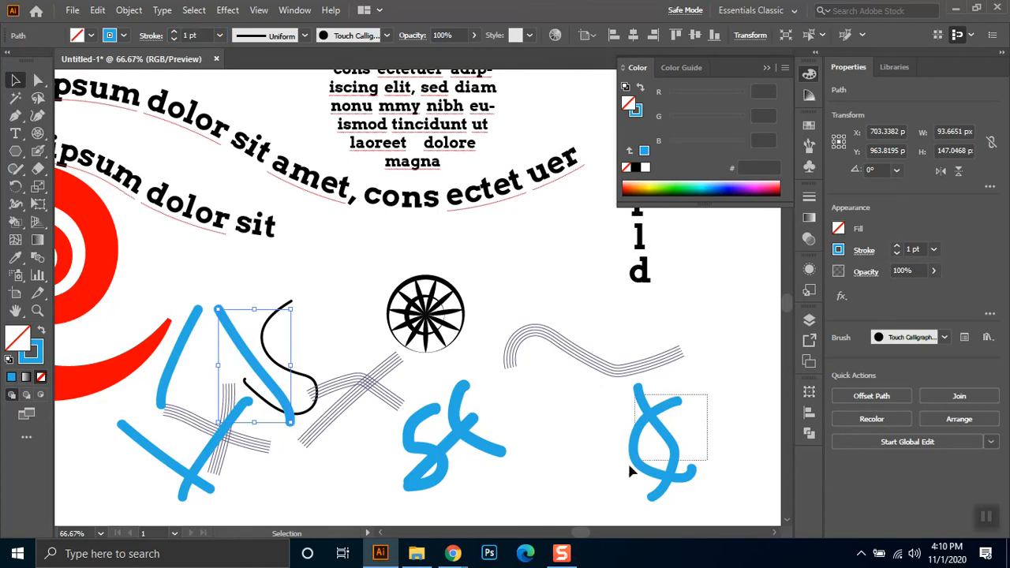
left_click(37, 151)
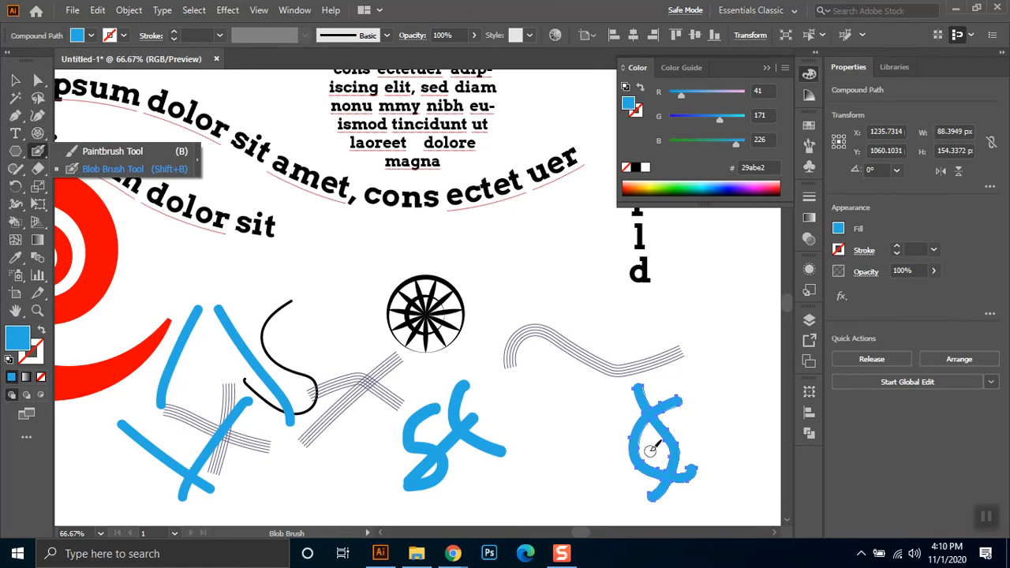
mouse_move(643, 446)
left_mouse_down()
mouse_move(616, 452)
mouse_move(581, 408)
left_mouse_up()
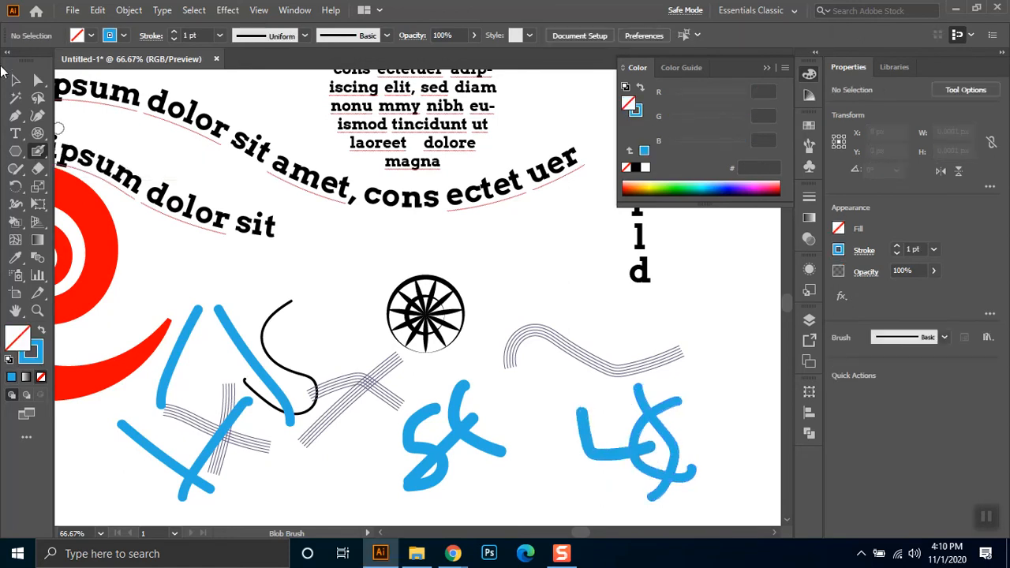
key("v")
left_click_drag(705, 407, 634, 469)
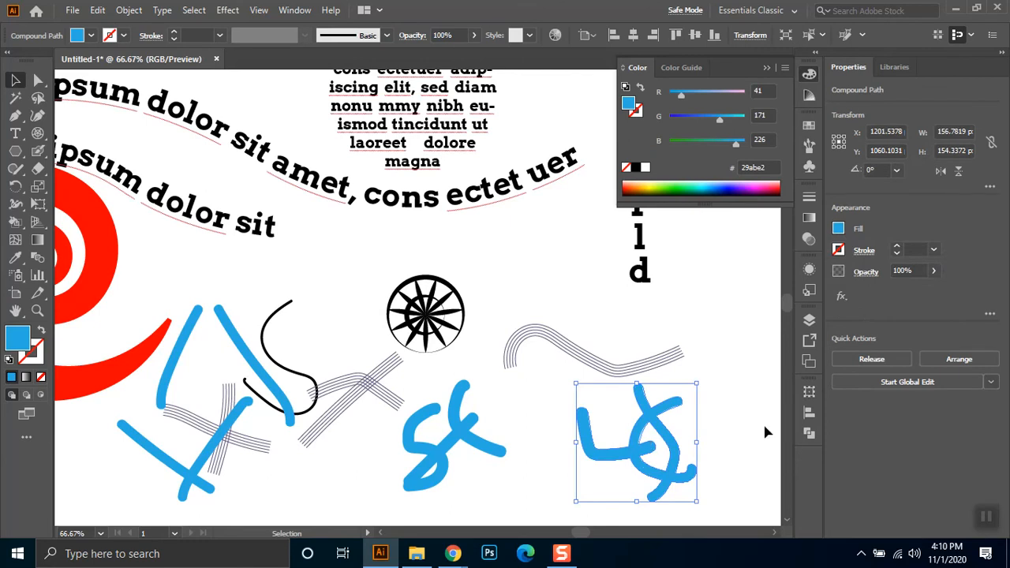
Step: Delete all the blue and striped brush strokes and the black S curve, keeping the black spoked wheel
left_click_drag(720, 335, 194, 479)
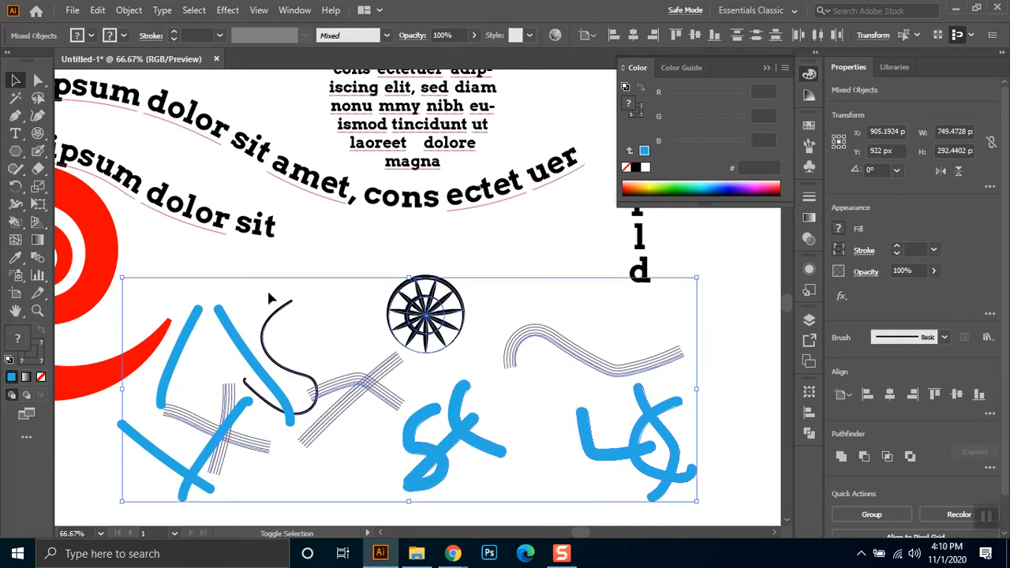
mouse_move(201, 342)
left_mouse_down()
mouse_move(146, 371)
mouse_move(164, 376)
mouse_move(185, 363)
left_mouse_up()
left_click(451, 350, "shift")
key("Delete")
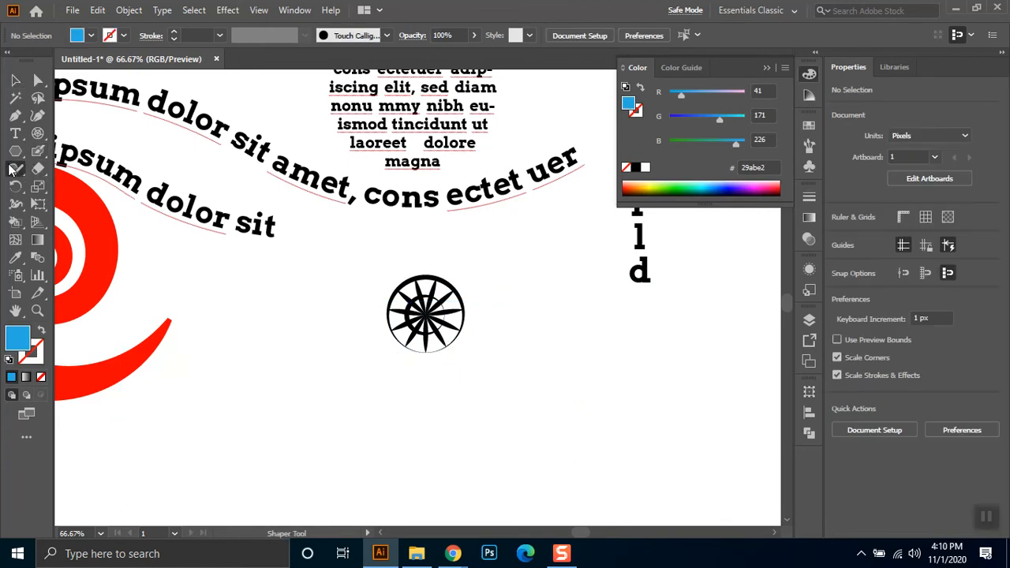
Step: Draw a blue-filled curved Pen path with three anchor points below the spoked wheel, about 215 px wide and 109 px high
left_click(11, 168)
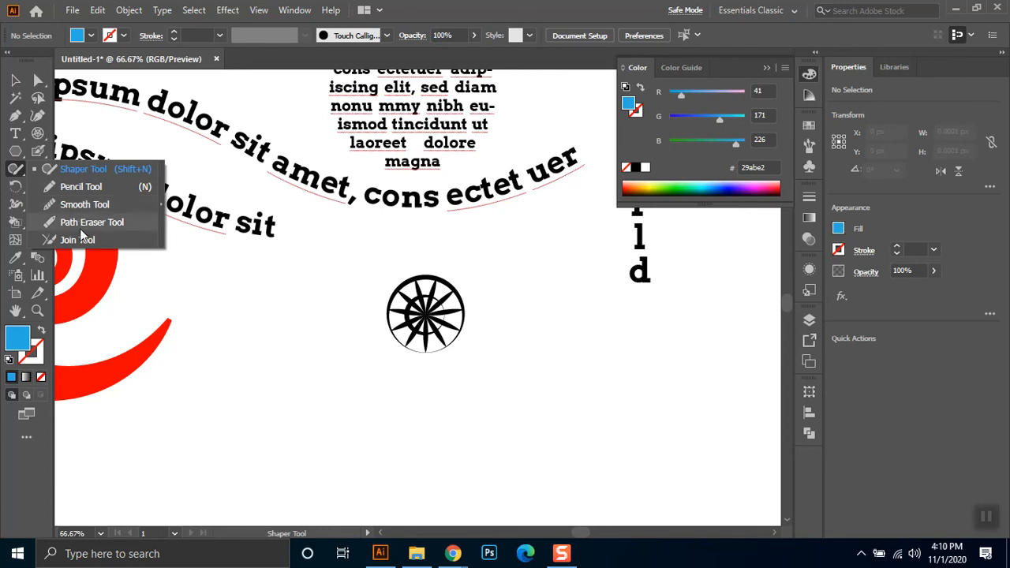
left_click(17, 81)
left_click(16, 116)
left_click(332, 357)
left_click(326, 467)
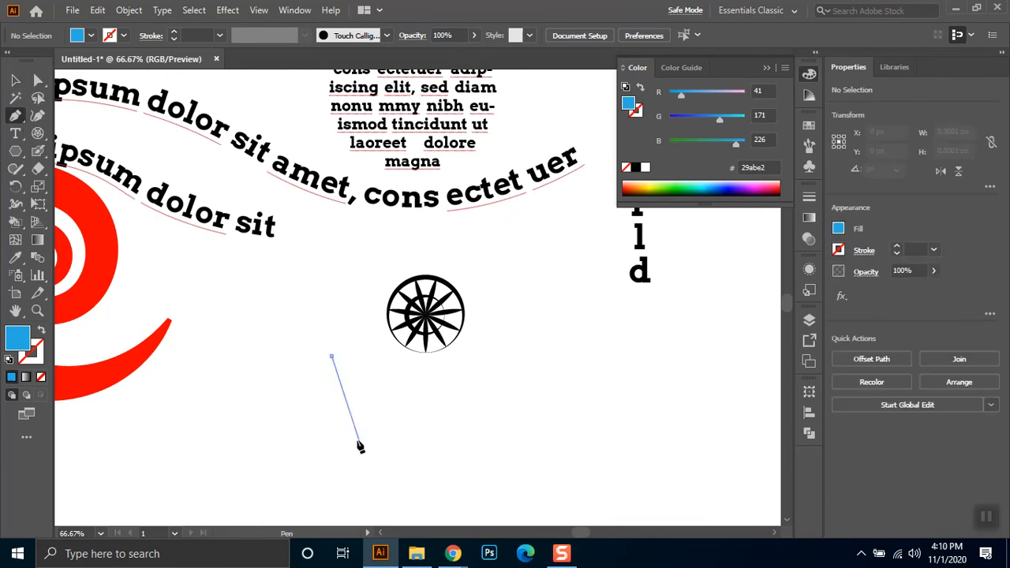
left_click_drag(351, 434, 469, 457)
left_click_drag(458, 385, 4, 239)
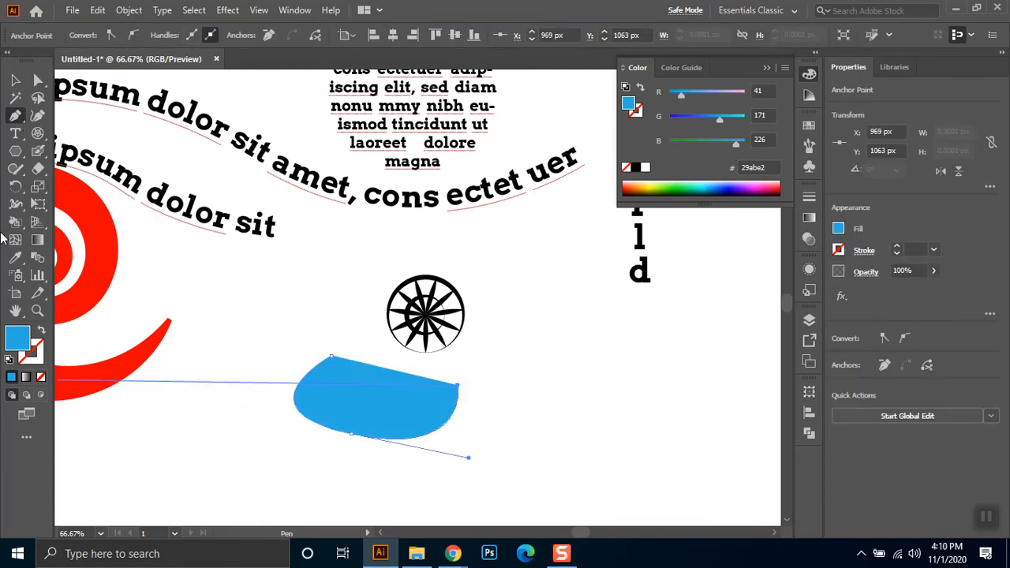
Step: Swap the curved path's fill and stroke so it has a blue outline and no fill, and set the stroke weight to 10 pt
left_click(15, 80)
left_click(41, 331)
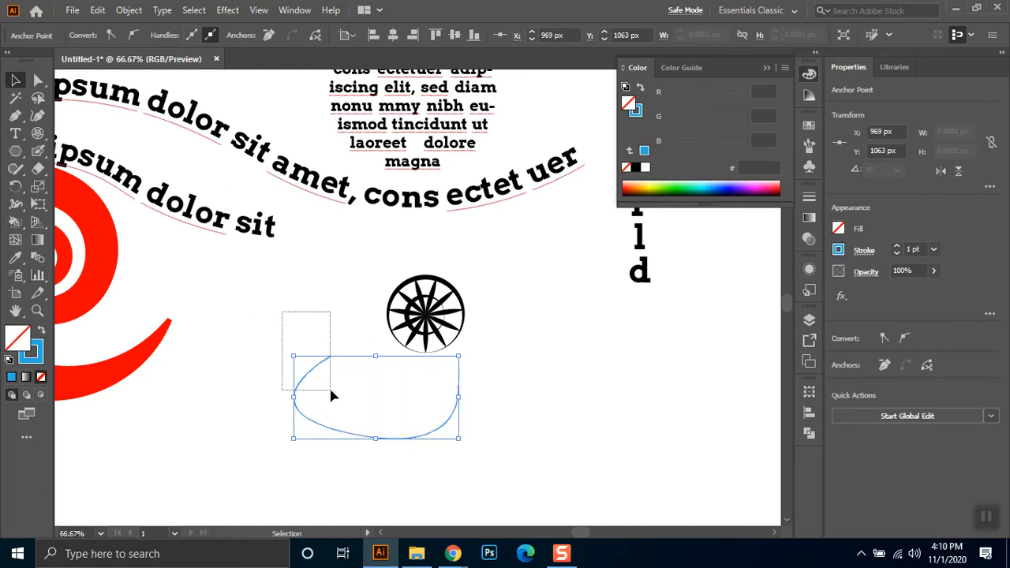
left_click_drag(331, 390, 331, 390)
left_click(211, 36)
type("10")
key("Return")
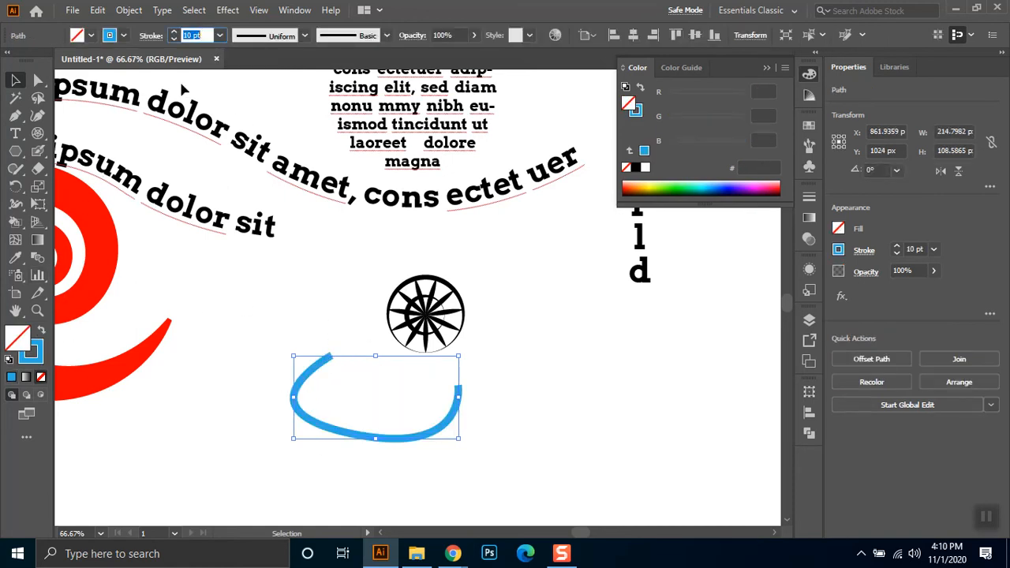
Step: Delete the open blue curved path below the spoked wheel
left_click(332, 355)
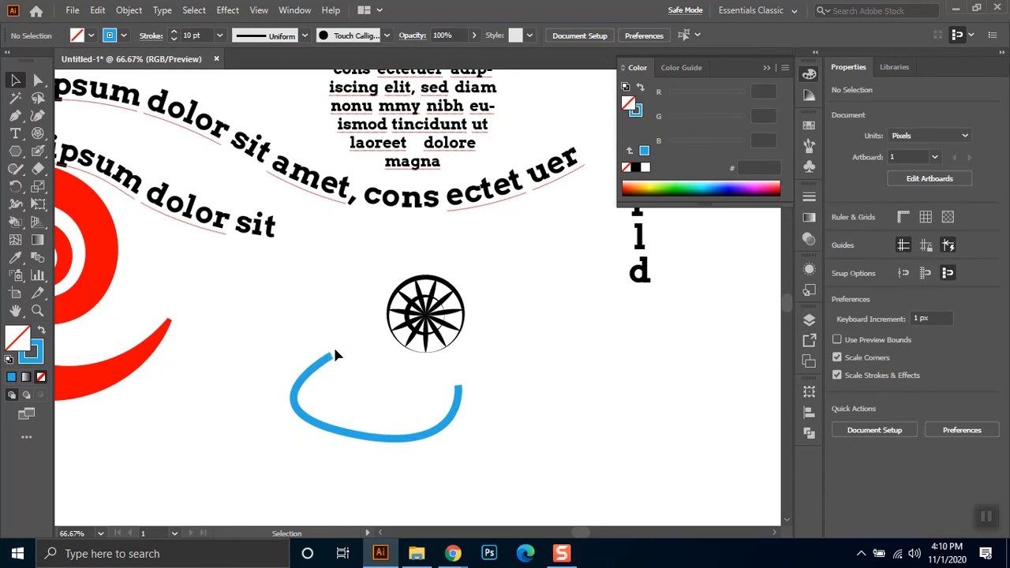
left_click_drag(346, 344, 309, 371)
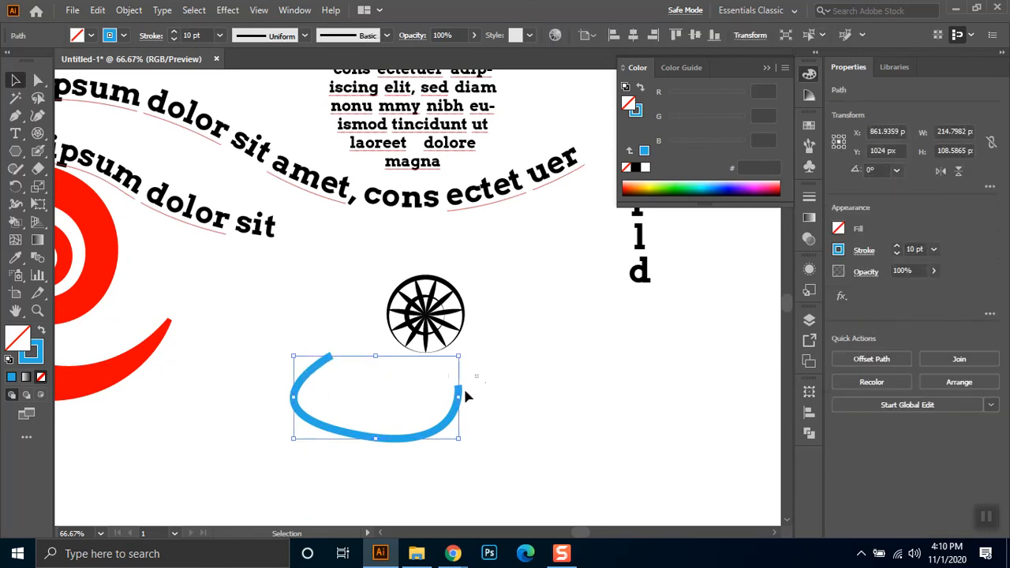
key("Delete")
Step: Draw a blue arch with the Pen tool from about X 618 px, Y 1101 px to about X 830 px, Y 1112 px
left_click(15, 116)
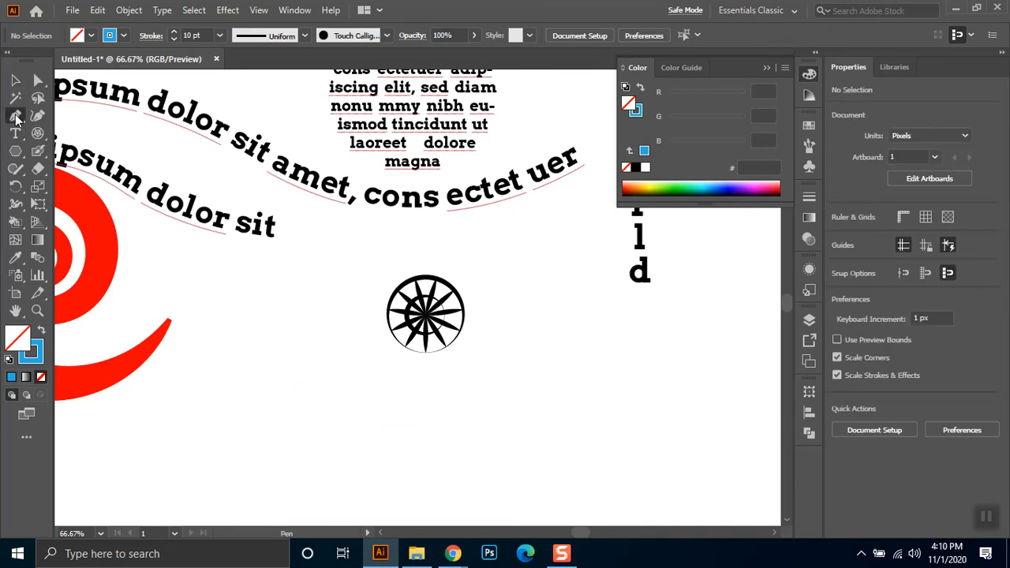
left_click(188, 415)
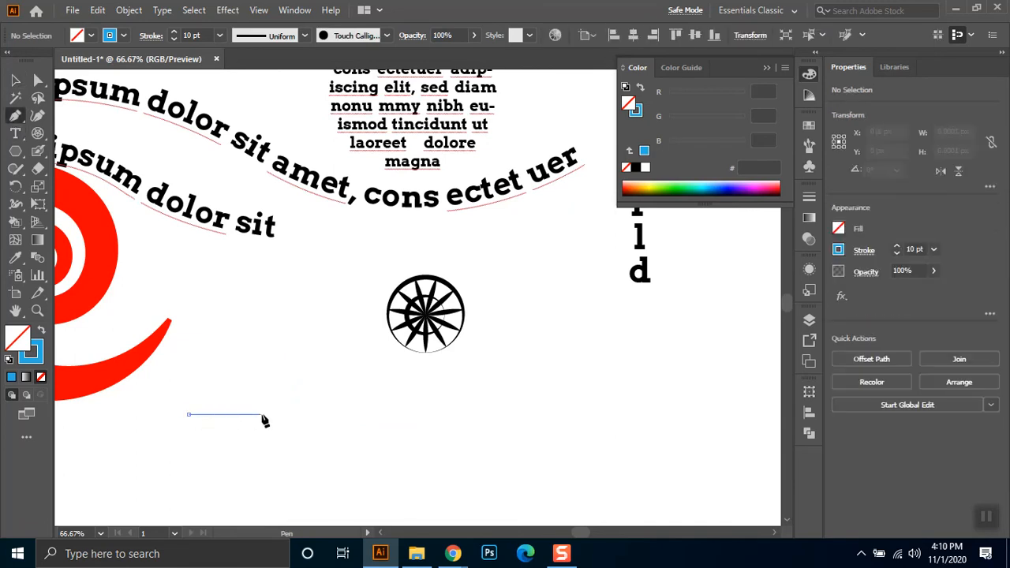
left_click_drag(275, 371, 339, 370)
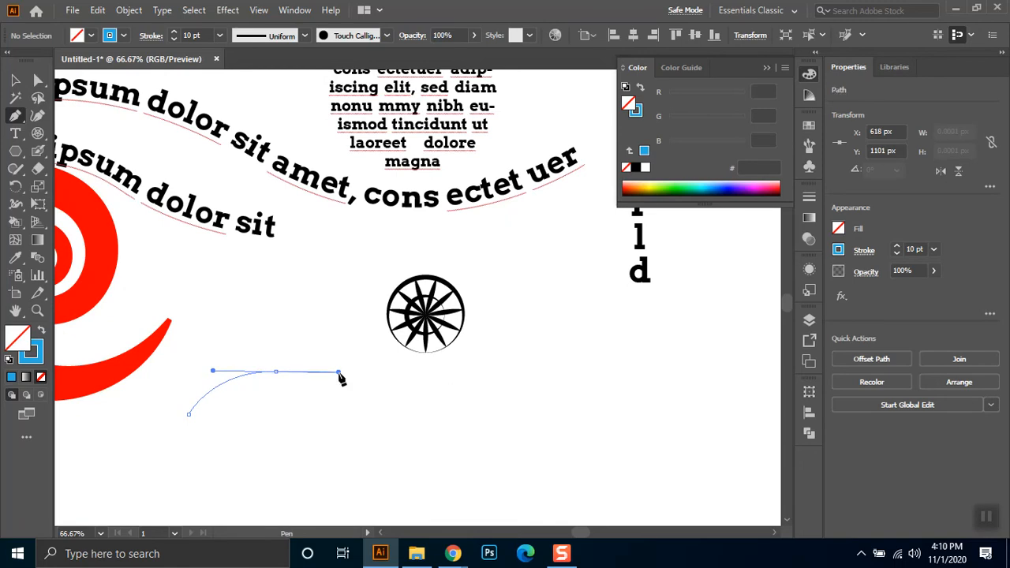
left_click(353, 421)
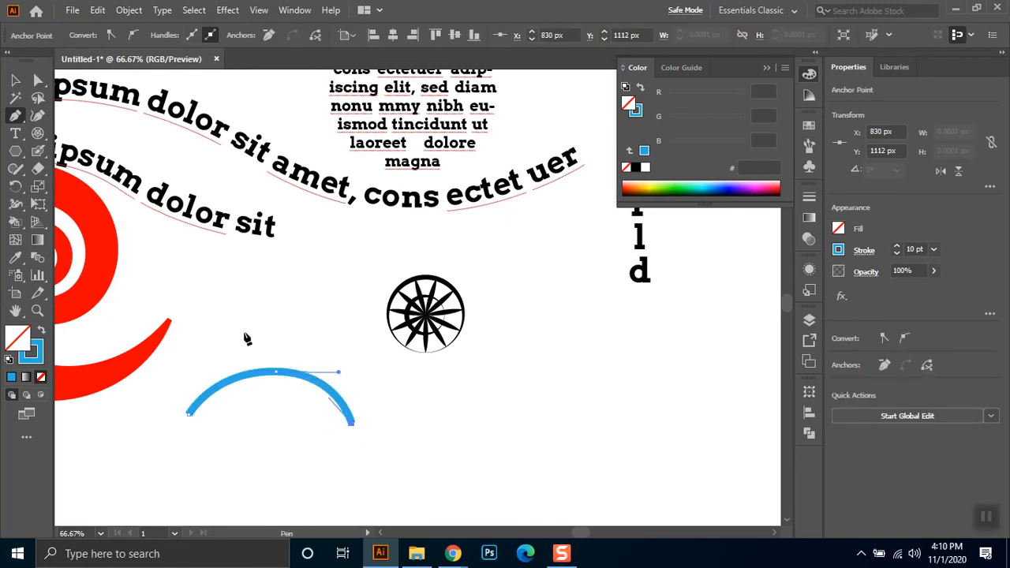
left_click(15, 79)
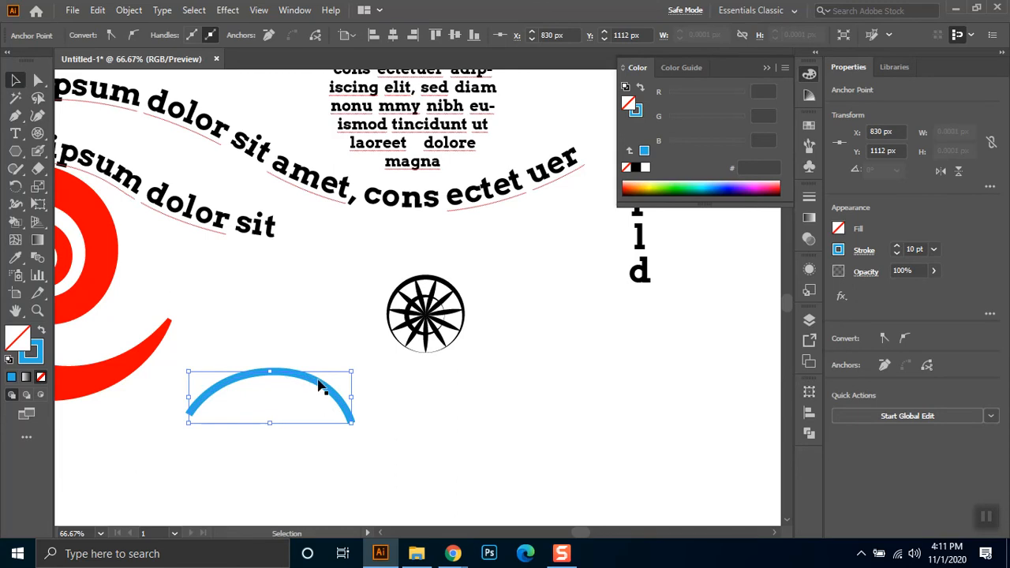
Step: Duplicate the blue arch, flip the copy upside down, and place it at about X 946 px, Y 1126 px
left_click(330, 399)
left_click_drag(332, 400, 552, 418)
left_click_drag(502, 373, 393, 475)
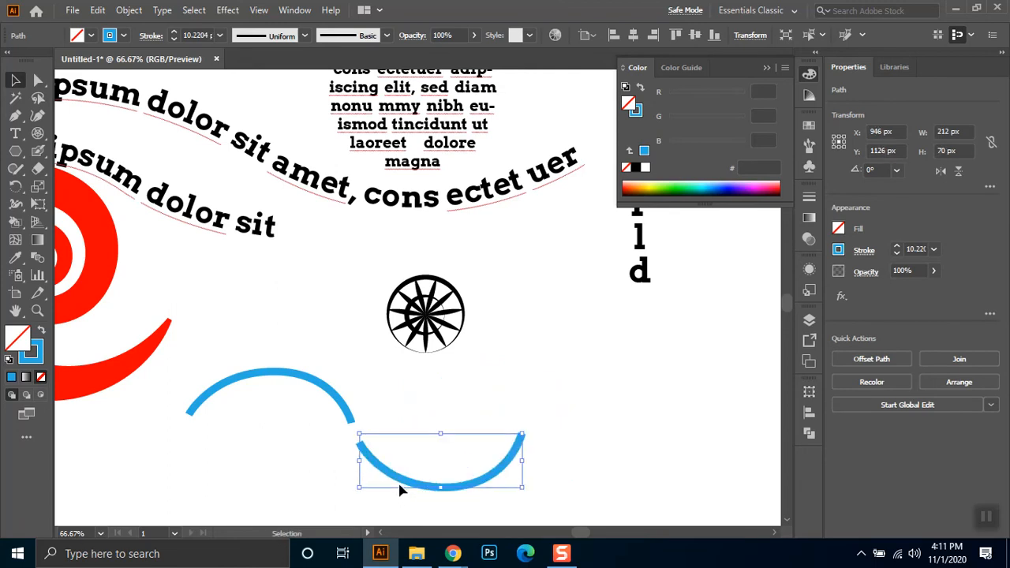
Step: Select both blue arcs and duplicate the pair to the right so the wave continues with four arcs
left_click_drag(499, 418, 331, 466)
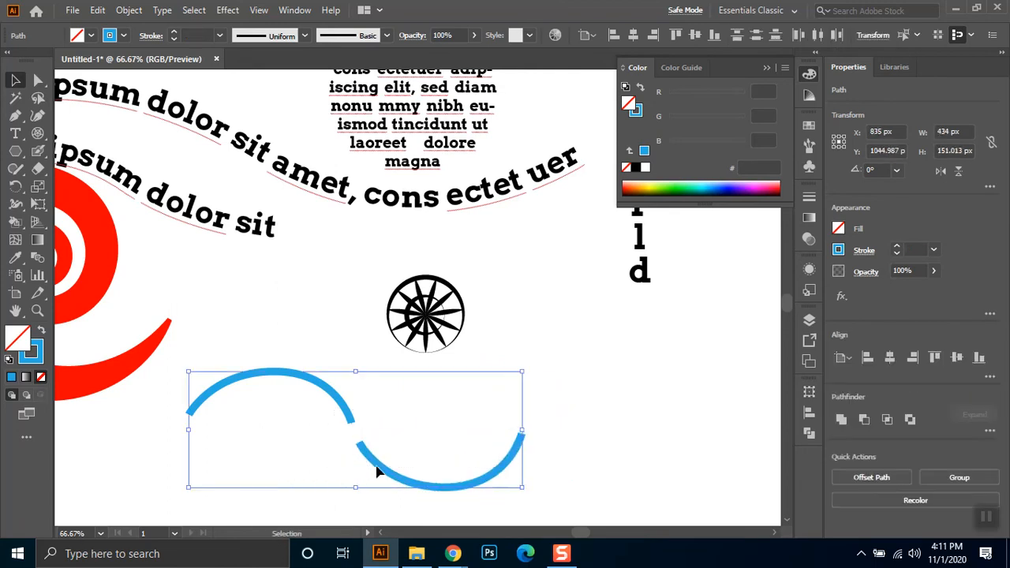
left_click_drag(409, 456, 596, 434)
left_click_drag(451, 395, 713, 453)
Step: Scale the four blue arcs down to about 356 px wide and 67 px high, and place them below the spoked wheel
left_click_drag(765, 383, 304, 488)
left_click_drag(188, 361, 310, 401)
left_click_drag(484, 444, 383, 431)
left_click(665, 409)
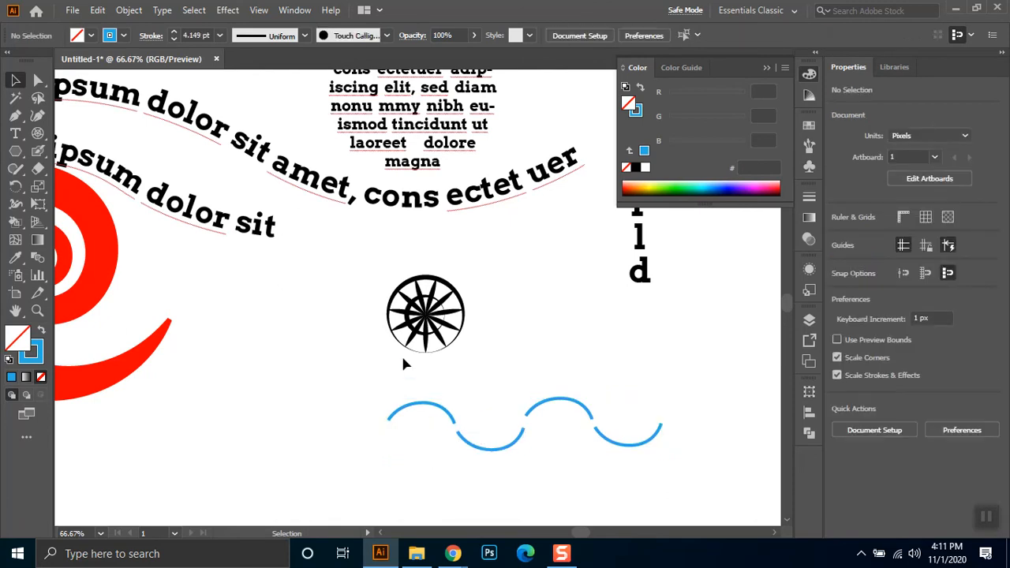
Step: Select all four blue arcs and enlarge the wave to about 527 px wide and 99 px high
left_click_drag(439, 424, 442, 426)
left_click_drag(540, 394, 582, 438)
left_click_drag(620, 409, 671, 450)
left_click_drag(694, 400, 433, 485)
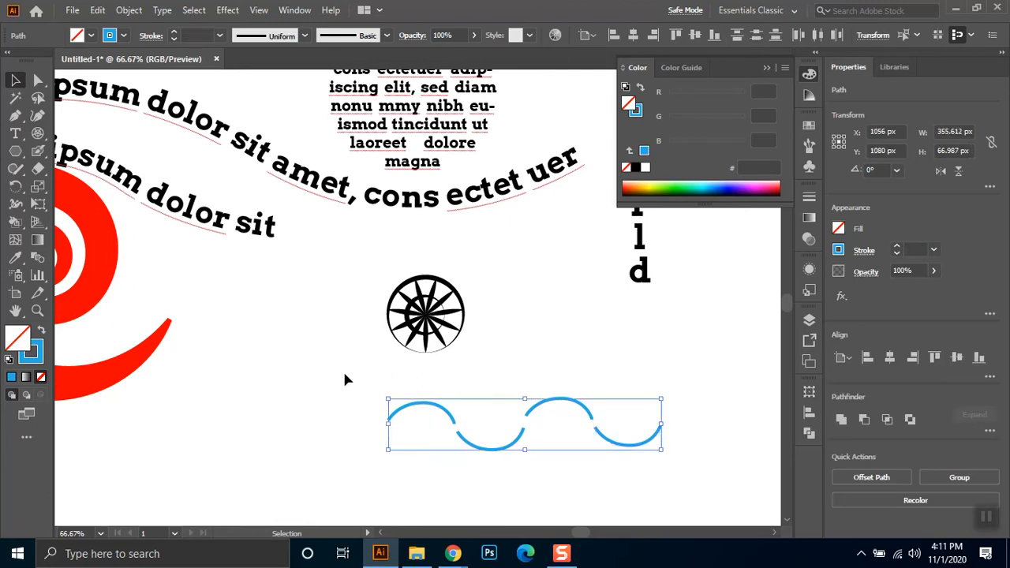
left_click_drag(388, 398, 259, 354)
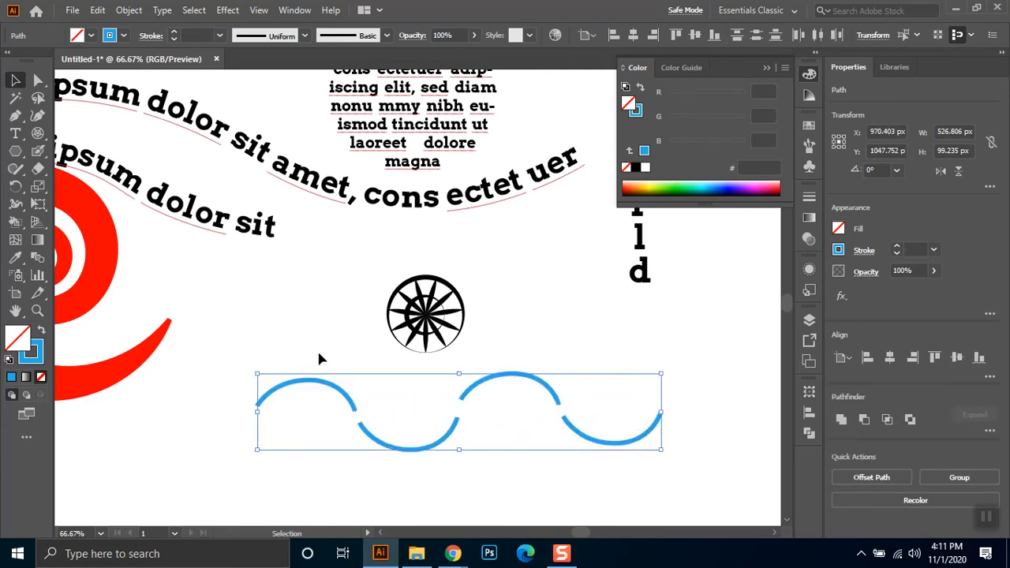
left_click(284, 313)
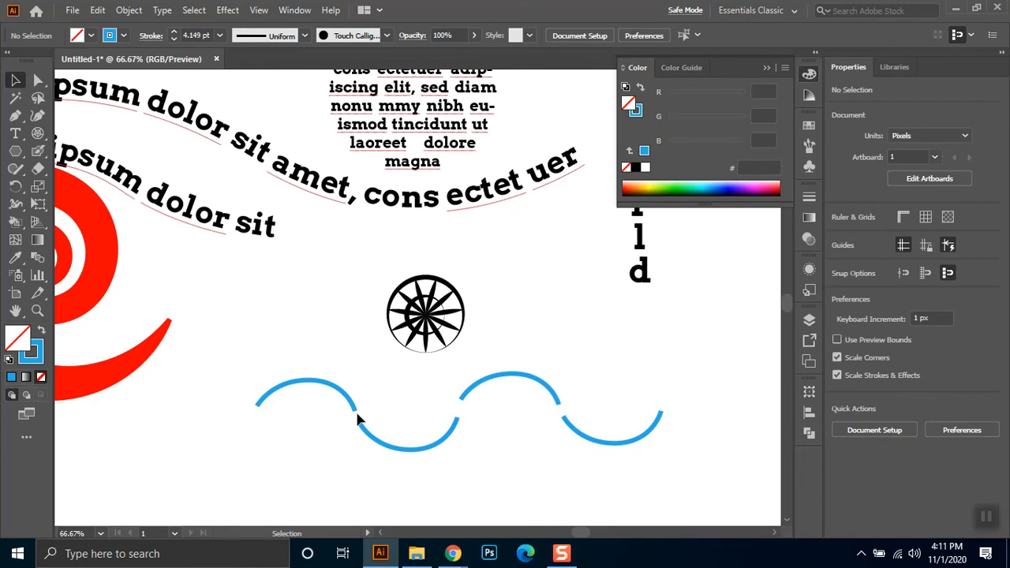
Step: Connect the four blue arcs into one continuous wave by bridging the gaps between neighbouring ends with the Join tool
left_click(16, 168)
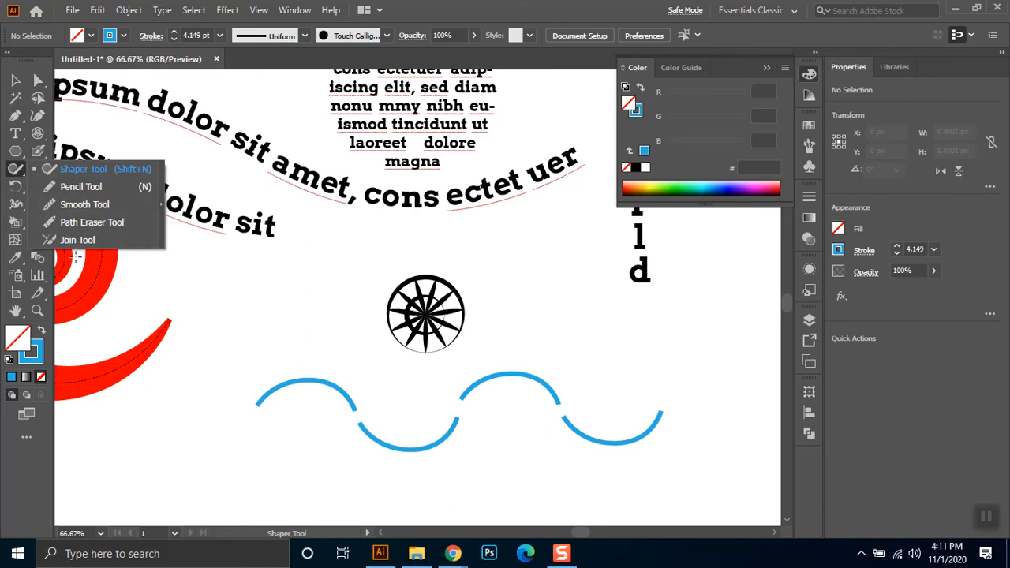
left_click(96, 241)
mouse_move(361, 427)
left_mouse_down()
mouse_move(351, 396)
mouse_move(322, 429)
left_mouse_up()
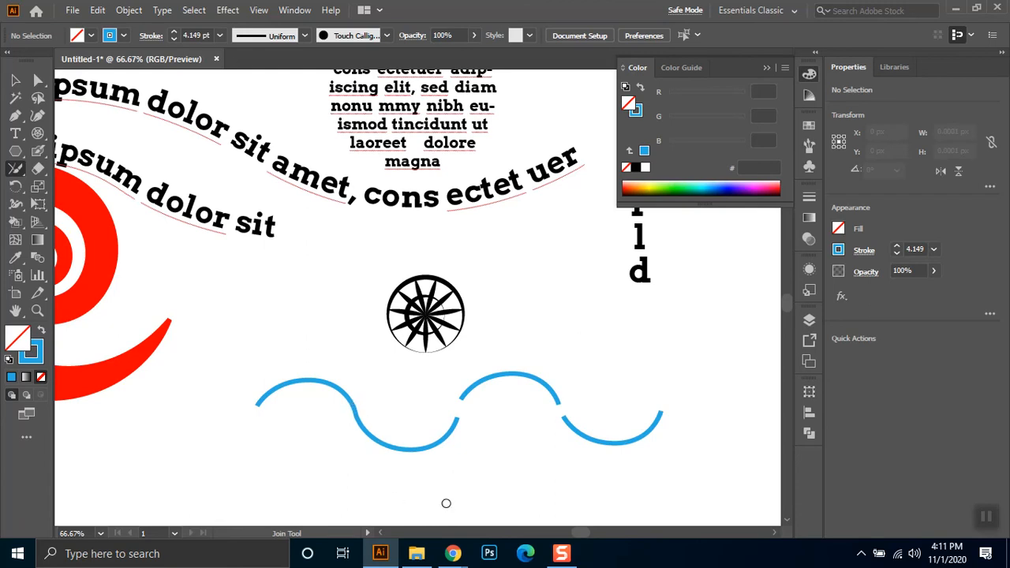
left_click_drag(459, 406, 454, 425)
left_click_drag(560, 401, 569, 424)
mouse_move(662, 413)
left_mouse_down()
mouse_move(669, 467)
mouse_move(336, 481)
mouse_move(242, 465)
mouse_move(193, 440)
mouse_move(216, 395)
mouse_move(261, 404)
left_mouse_up()
mouse_move(654, 397)
left_mouse_down()
mouse_move(577, 348)
mouse_move(282, 351)
mouse_move(237, 386)
mouse_move(258, 404)
left_mouse_up()
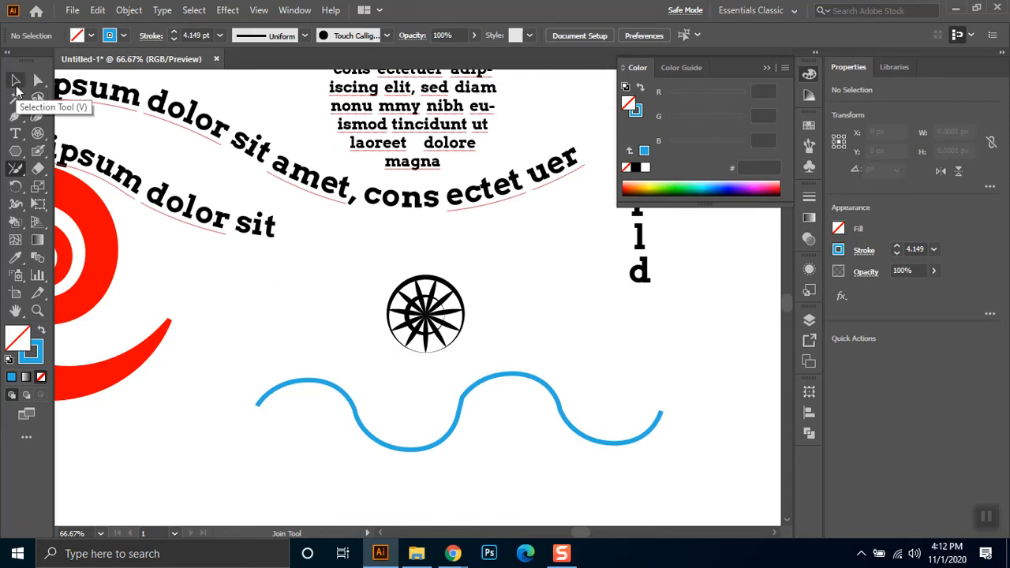
Step: Select the blue wave and cut it back into four arcs by erasing its three joints with the Path Eraser tool
left_click(15, 85)
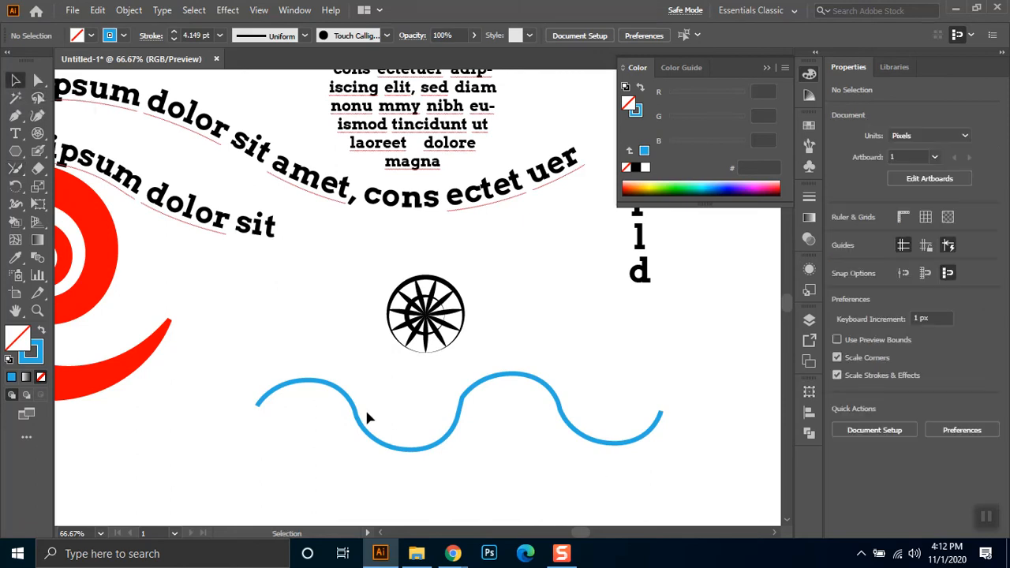
left_click(372, 443)
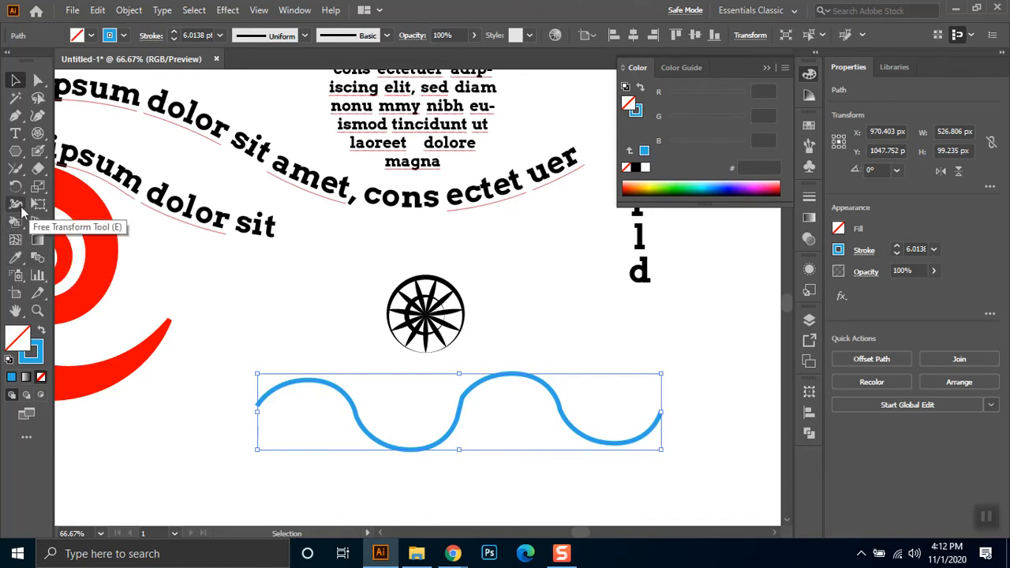
left_click(15, 167)
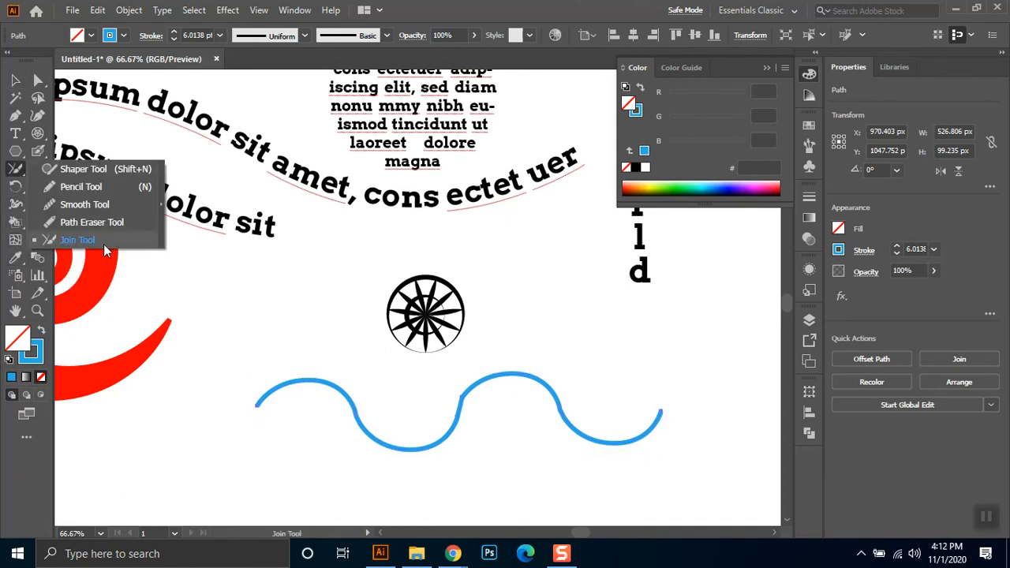
left_click(101, 225)
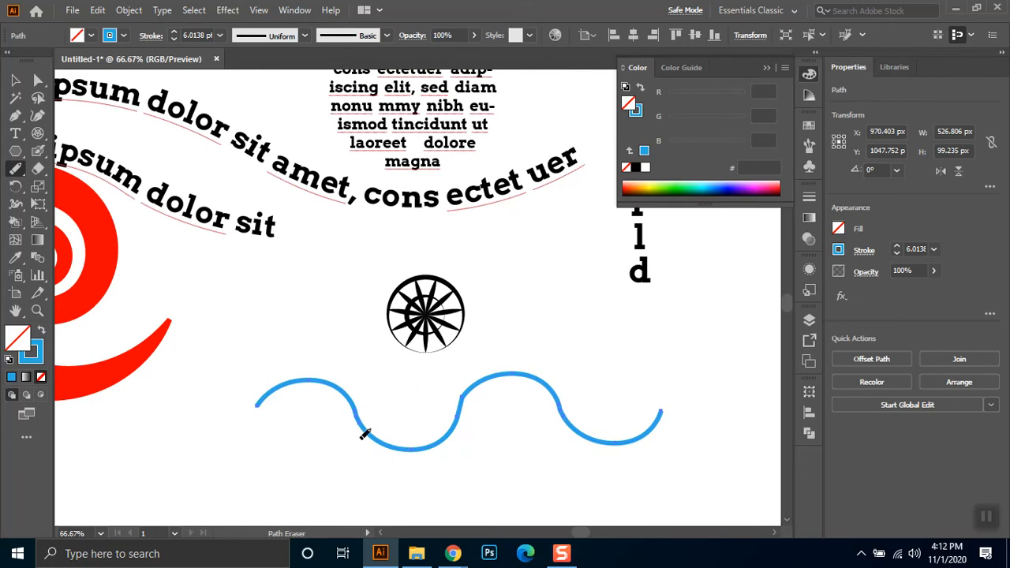
left_click_drag(357, 410, 337, 434)
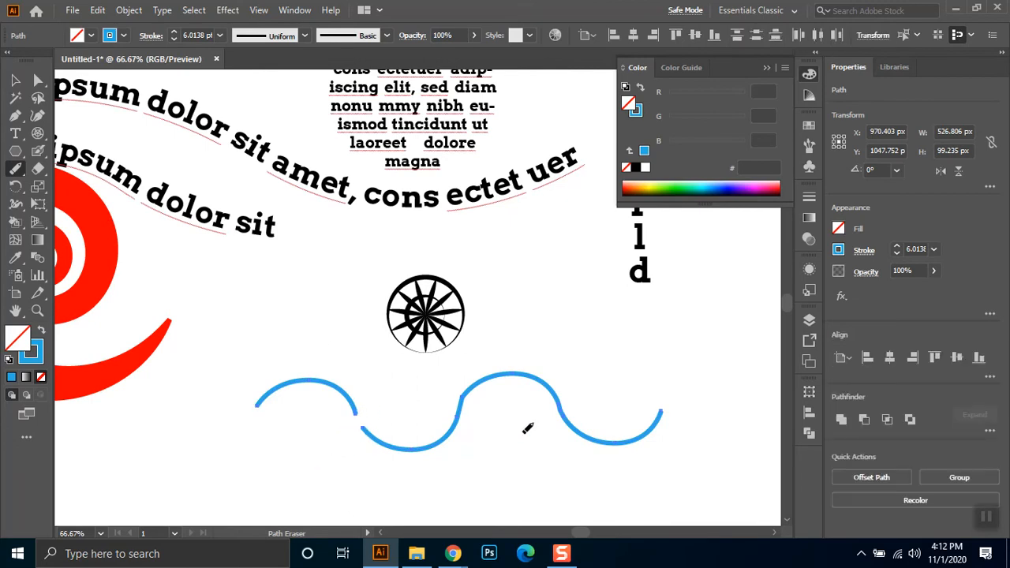
left_click_drag(476, 425, 484, 439)
left_click_drag(462, 392, 473, 406)
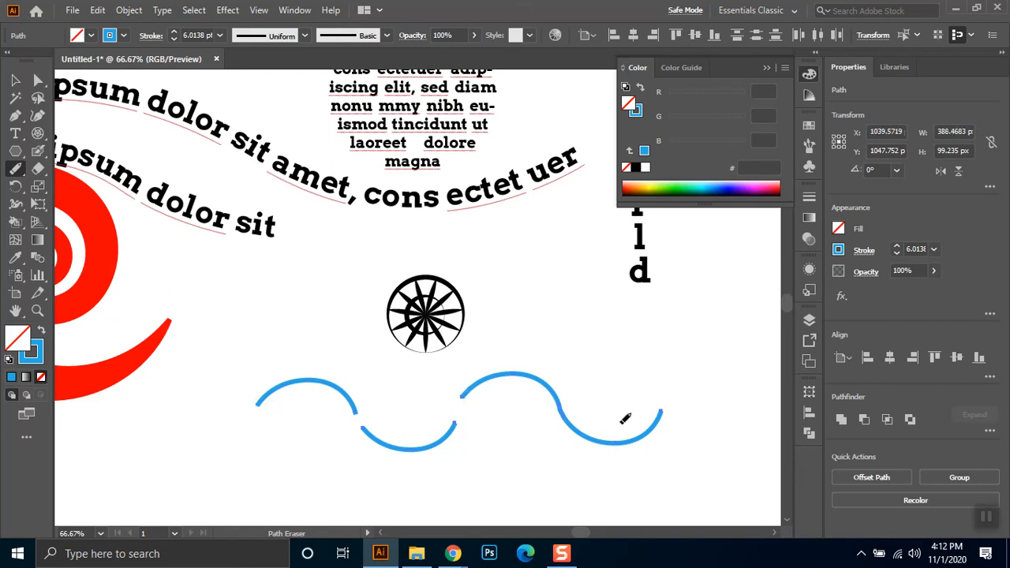
mouse_move(553, 421)
left_mouse_down()
mouse_move(612, 368)
mouse_move(600, 379)
left_mouse_up()
right_click(12, 170)
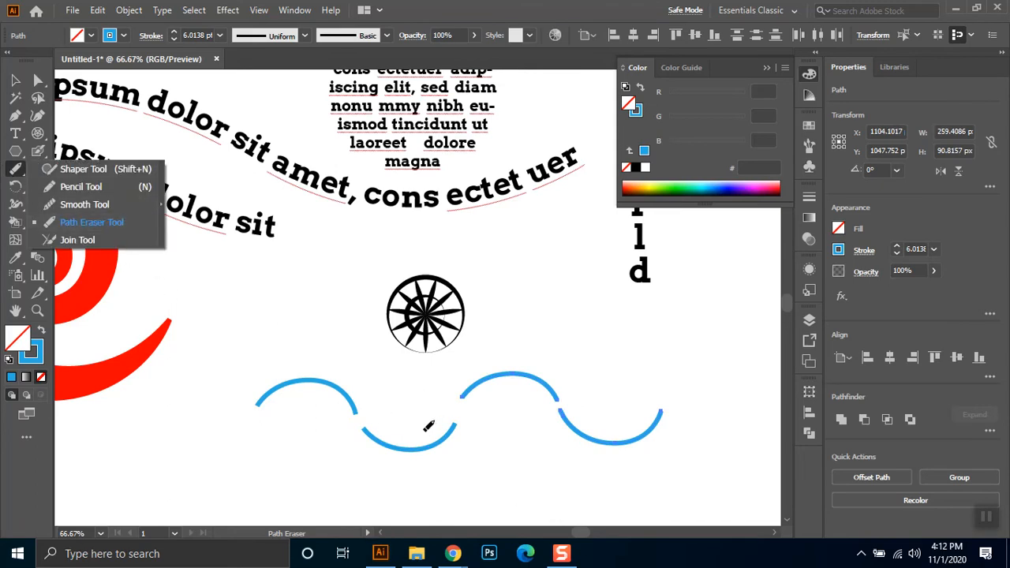
left_click_drag(415, 424, 423, 473)
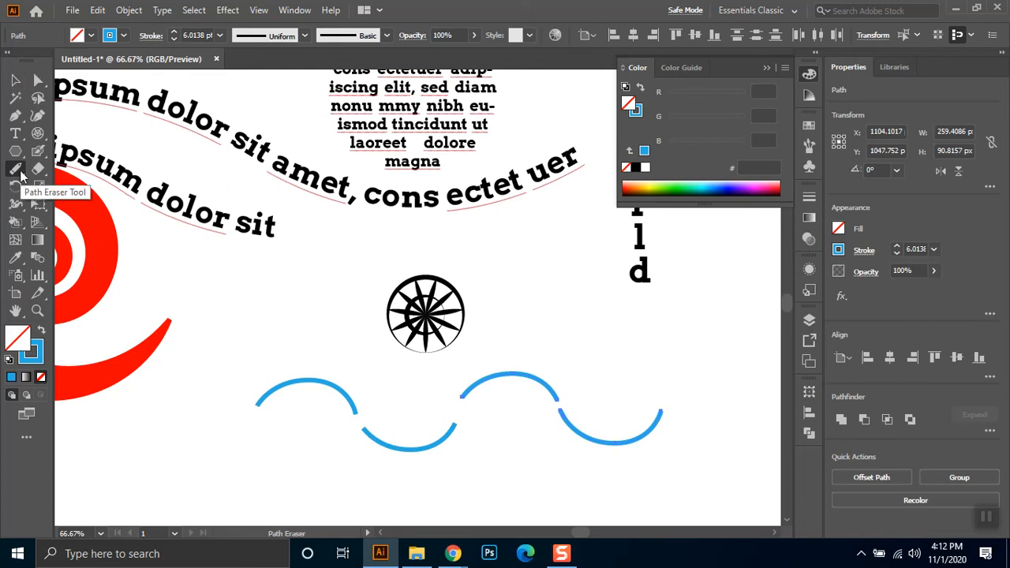
Step: Deselect the arcs and rejoin all three gaps with the Join tool to close the wave again
left_click(15, 171)
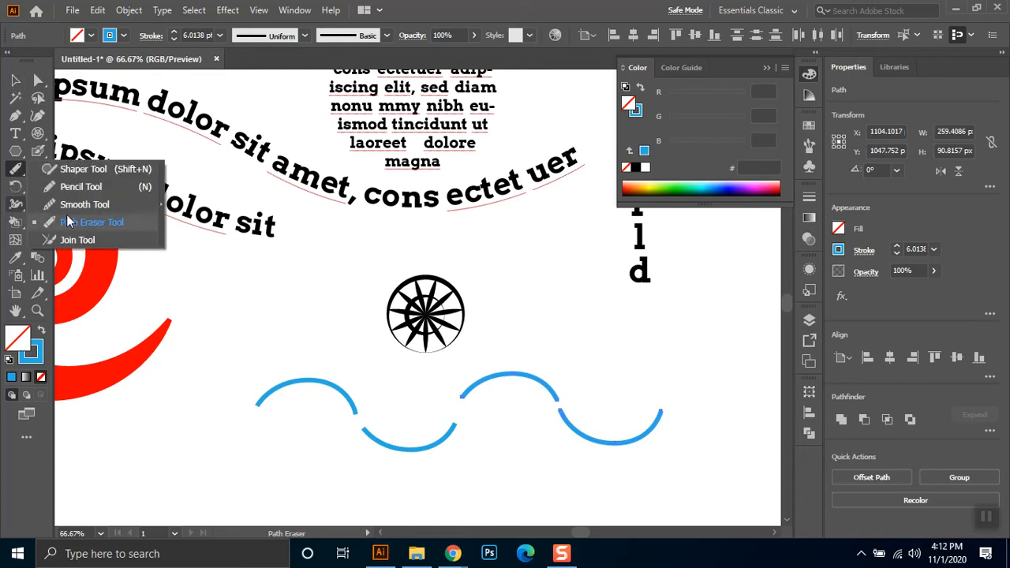
left_click(14, 81)
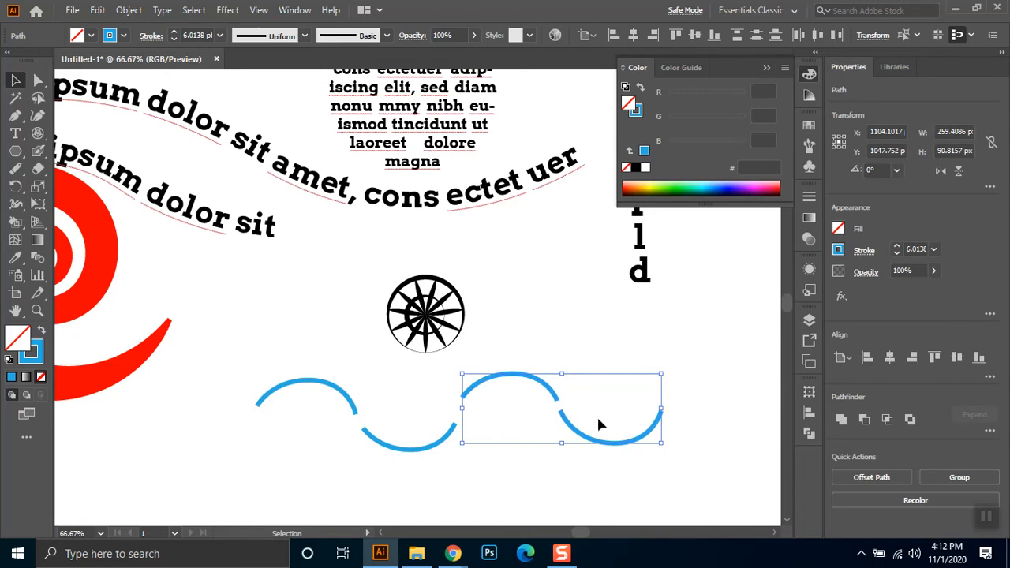
left_click(14, 171)
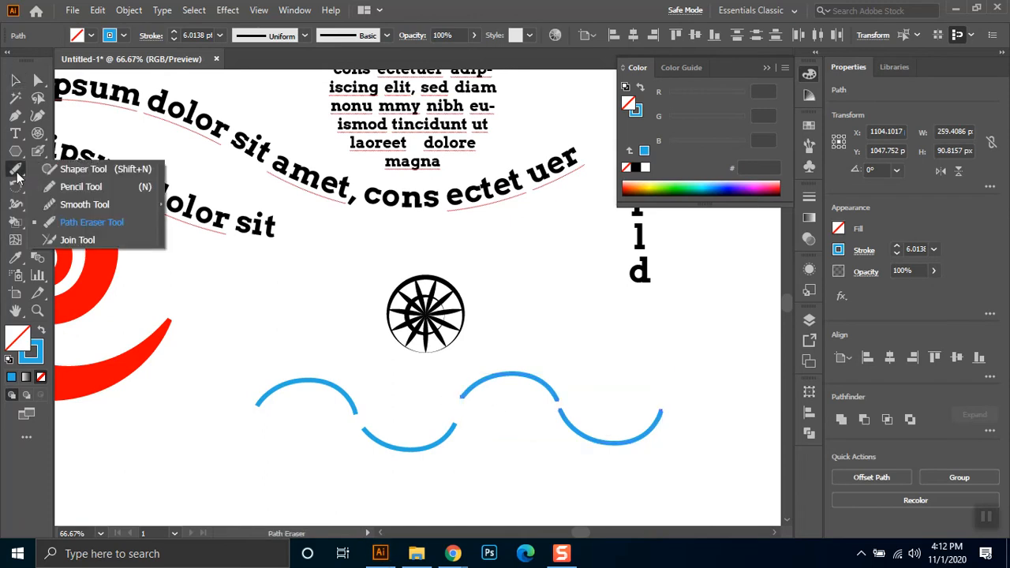
left_click(79, 233)
left_click(408, 428)
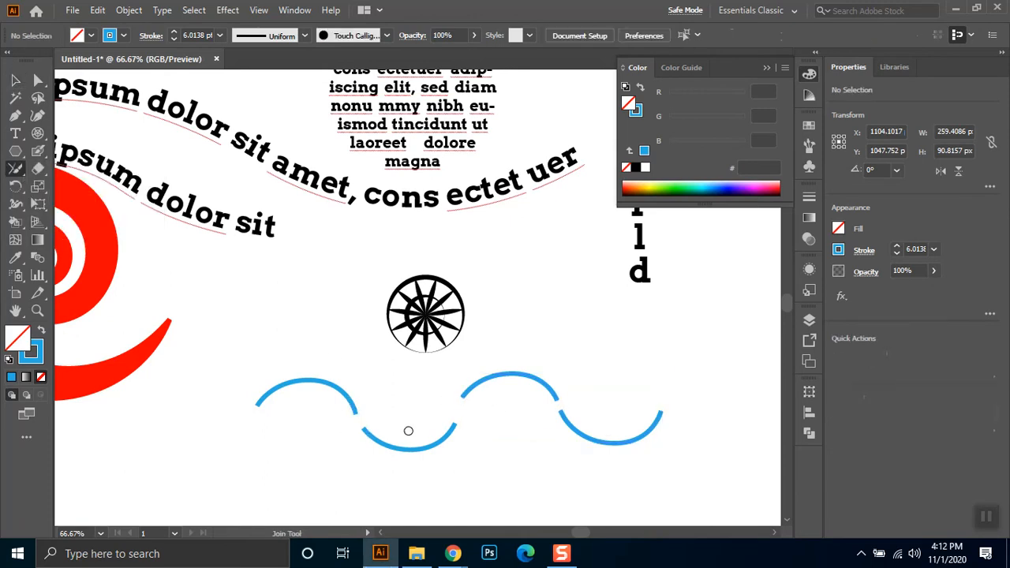
left_click_drag(340, 419, 370, 442)
mouse_move(464, 402)
left_mouse_down()
mouse_move(452, 423)
mouse_move(468, 428)
left_mouse_up()
left_click_drag(557, 398, 564, 418)
Step: Try to smooth the kink before the second crest with the Smooth tool, accepting a Fidelity one notch short of Smooth
left_click_drag(19, 167, 90, 208)
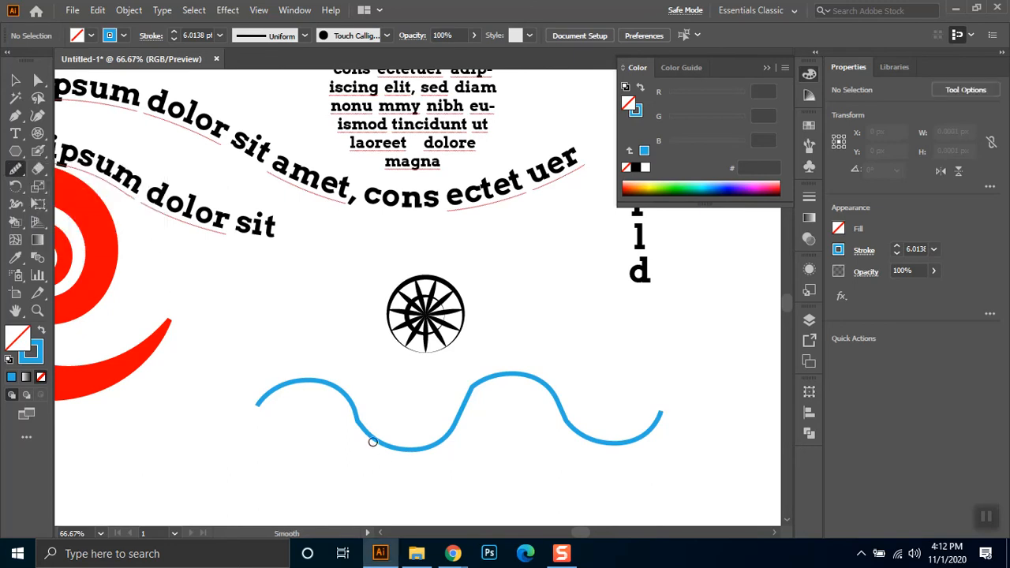
scroll(538, 440, "down", 1)
scroll(489, 405, "up", 4)
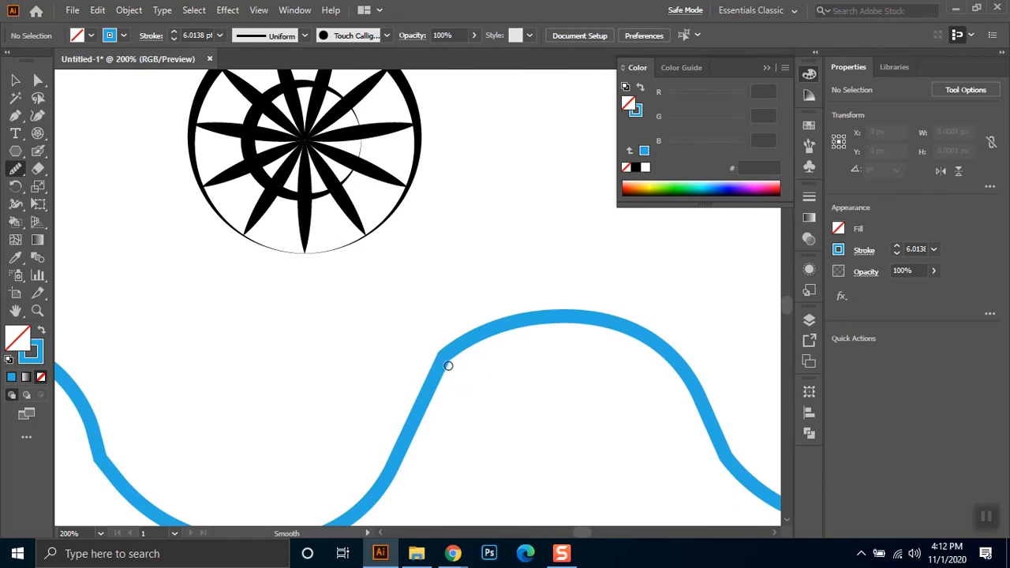
mouse_move(454, 361)
left_mouse_down()
mouse_move(418, 365)
mouse_move(458, 344)
mouse_move(444, 341)
mouse_move(435, 357)
left_mouse_up()
double_click(15, 169)
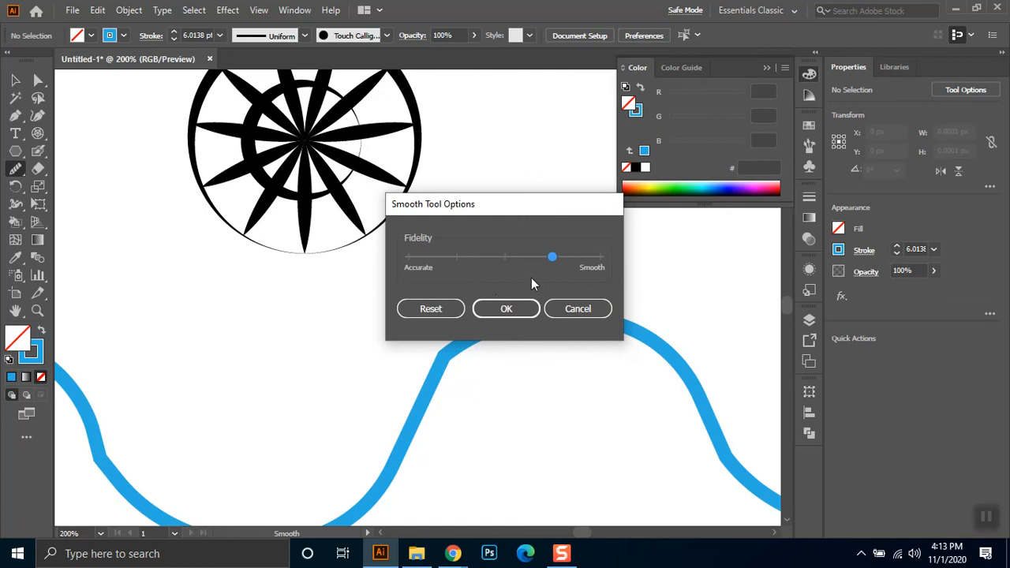
left_click(507, 307)
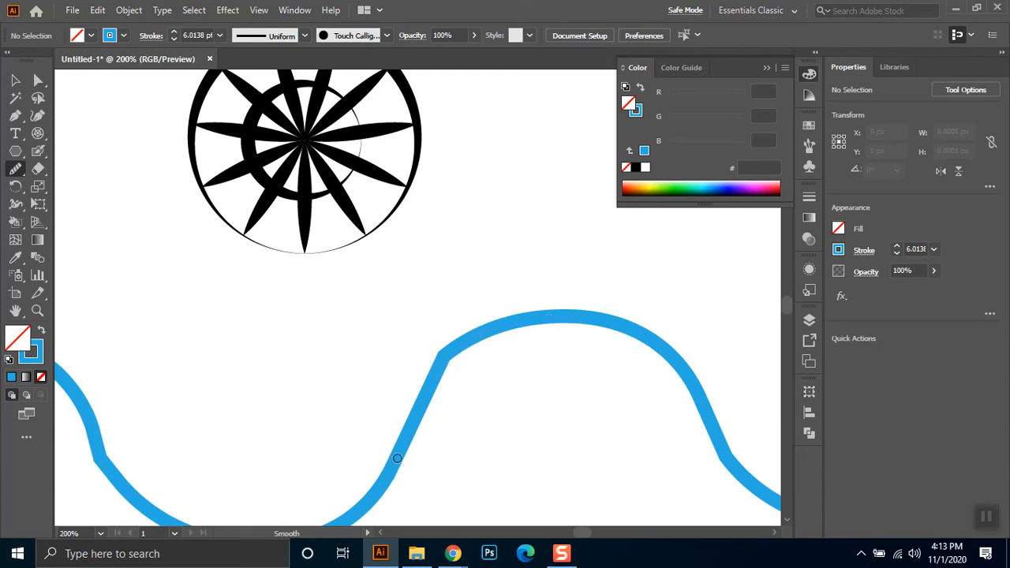
left_click_drag(476, 347, 417, 442)
left_click_drag(438, 352, 471, 394)
Step: Select the blue wave and smooth the kink before its second crest with the Smooth tool
left_click(15, 80)
left_click_drag(397, 329, 480, 403)
left_click(15, 168)
mouse_move(443, 357)
left_mouse_down()
mouse_move(465, 386)
mouse_move(438, 356)
mouse_move(432, 375)
mouse_move(445, 358)
mouse_move(479, 441)
mouse_move(476, 409)
mouse_move(446, 354)
mouse_move(469, 412)
mouse_move(485, 438)
mouse_move(470, 397)
mouse_move(501, 444)
left_mouse_up()
left_click_drag(450, 339, 489, 399)
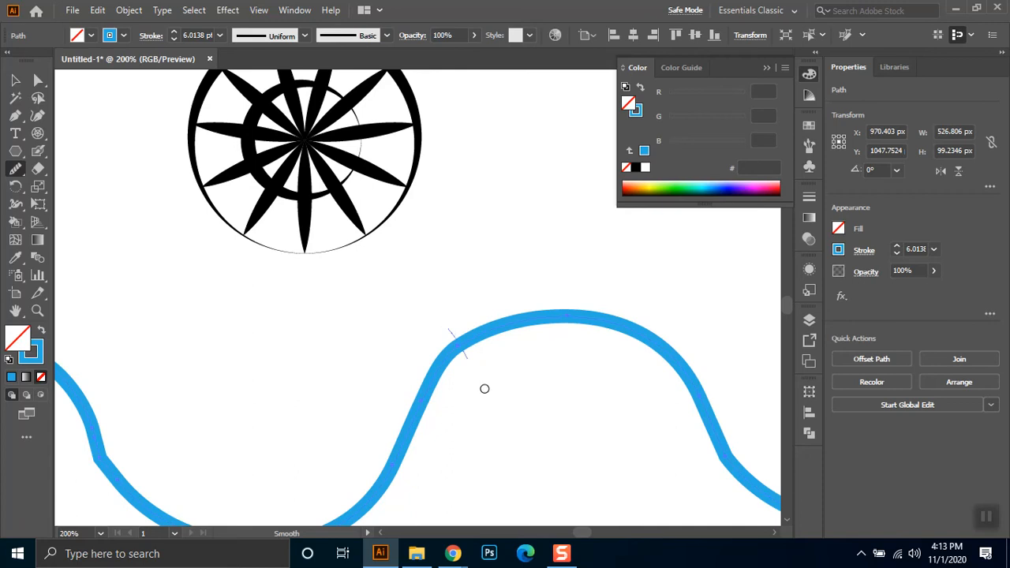
left_click_drag(444, 347, 502, 460)
left_click_drag(439, 378, 469, 434)
Step: Smooth the kink between the wave's first crest and first trough with the Smooth tool
left_click_drag(168, 417, 446, 307)
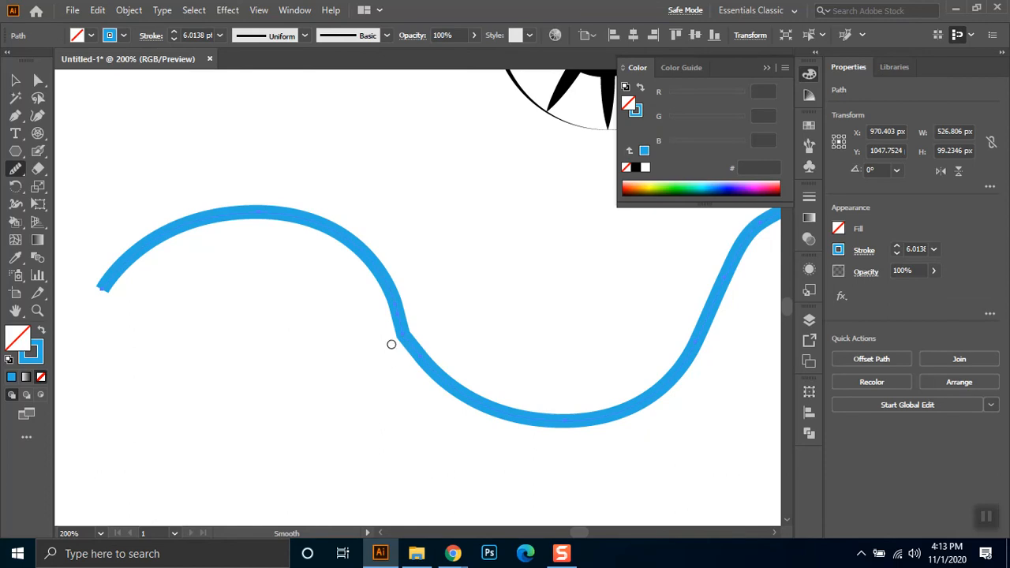
left_click_drag(398, 337, 472, 310)
left_click_drag(402, 336, 488, 312)
mouse_move(396, 316)
left_mouse_down()
mouse_move(448, 308)
mouse_move(500, 248)
left_mouse_up()
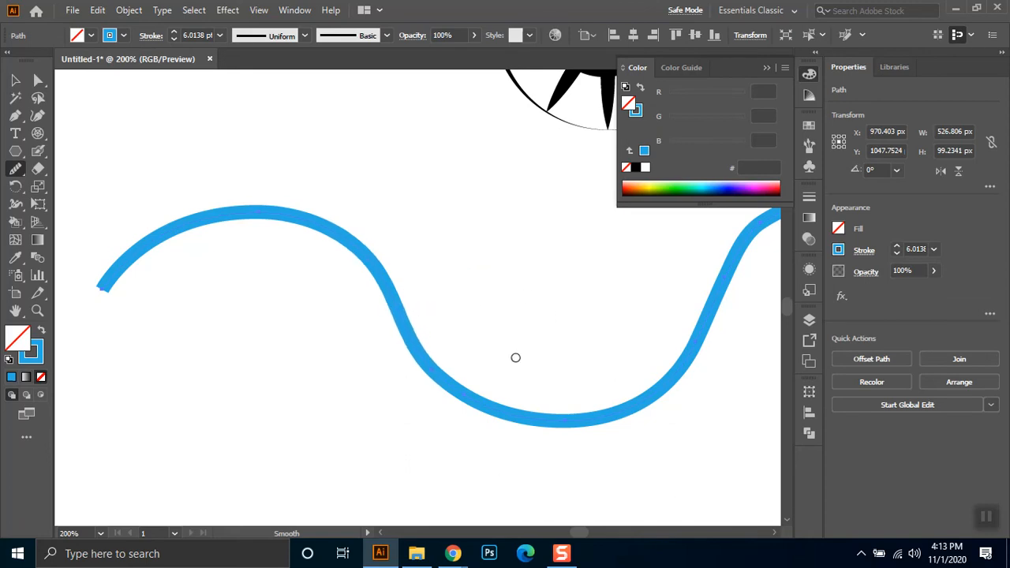
mouse_move(432, 368)
left_mouse_down()
mouse_move(522, 346)
mouse_move(496, 347)
left_mouse_up()
Step: Refine the rise from the first trough to the second crest into a rounder curve with the Smooth tool, and deselect the wave
left_click_drag(748, 300, 545, 363)
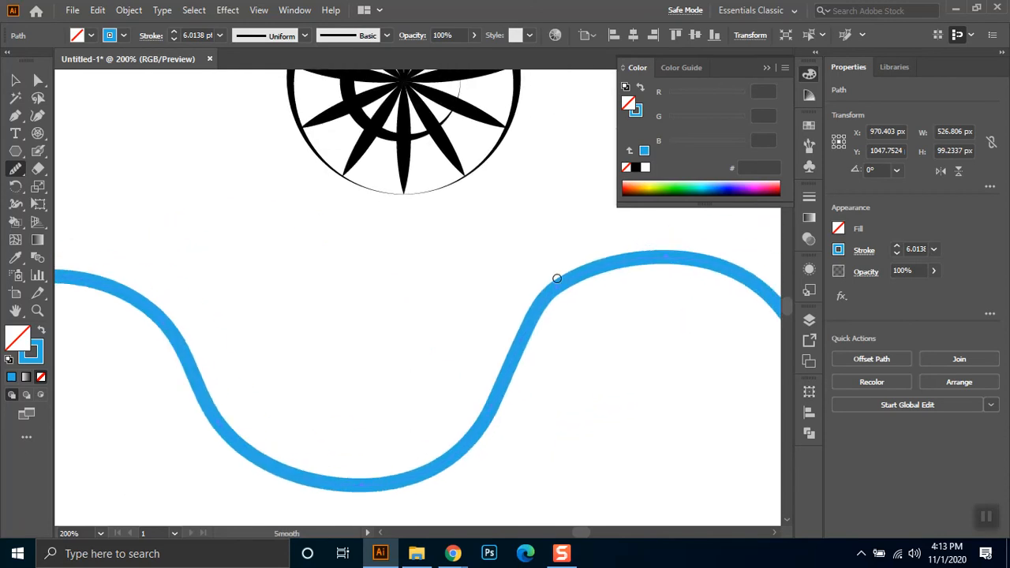
left_click_drag(556, 288, 597, 337)
left_click_drag(521, 340, 533, 404)
left_click_drag(541, 296, 581, 401)
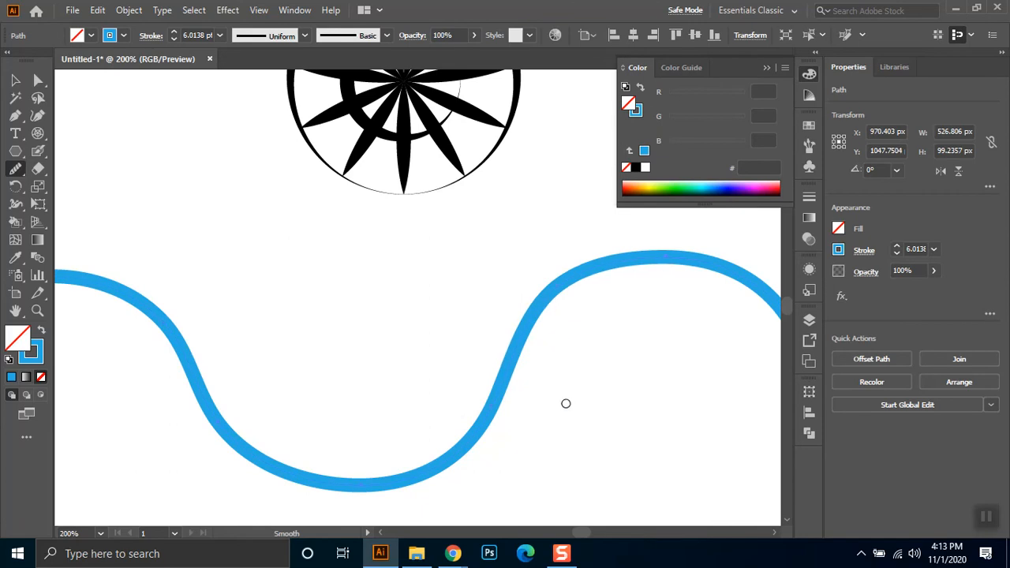
mouse_move(559, 287)
left_mouse_down()
mouse_move(613, 316)
mouse_move(649, 404)
left_mouse_up()
left_click(16, 80)
left_click(353, 302)
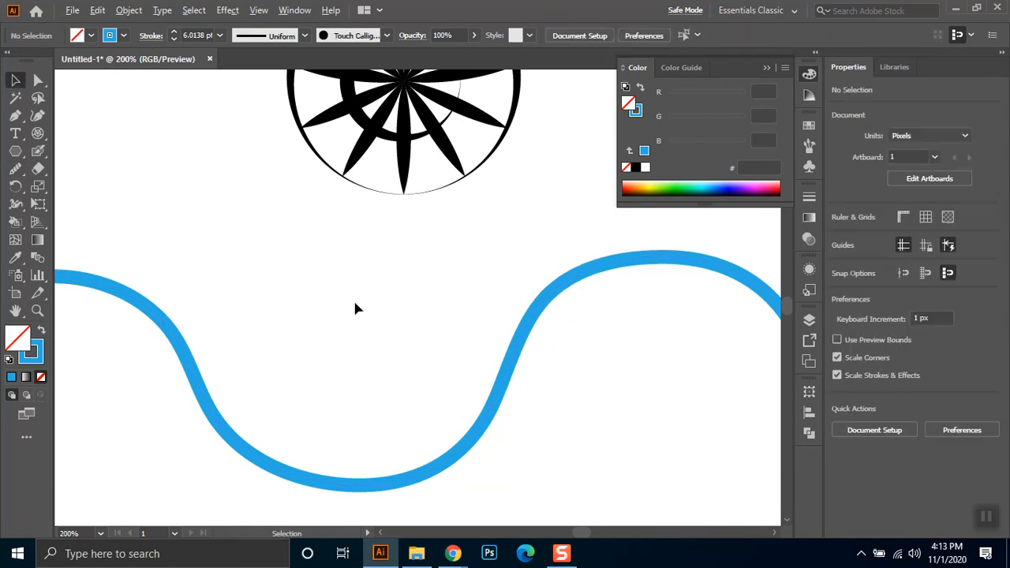
scroll(354, 302, "down", 3)
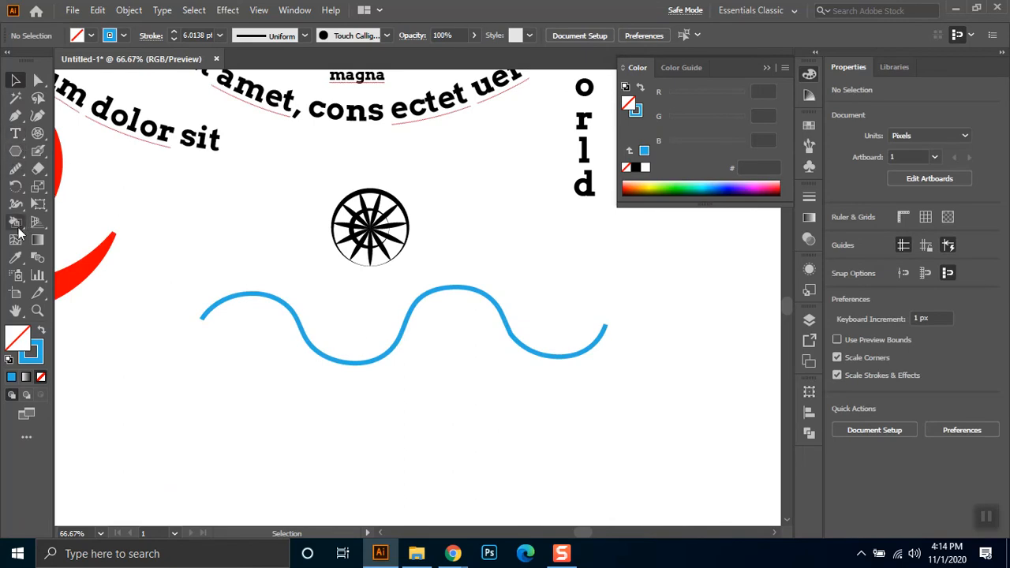
left_click(16, 169)
left_click(16, 170)
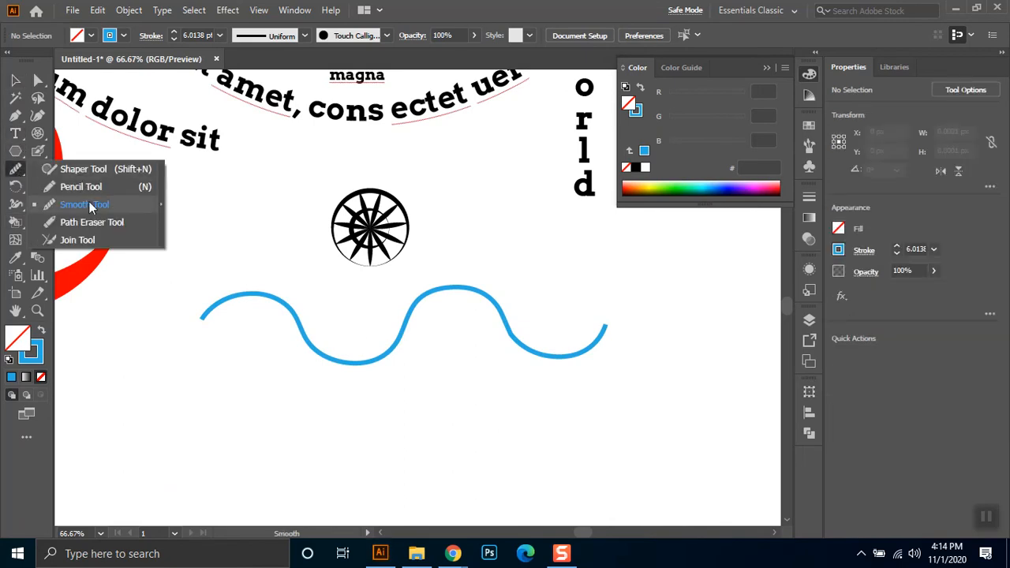
left_click(38, 82)
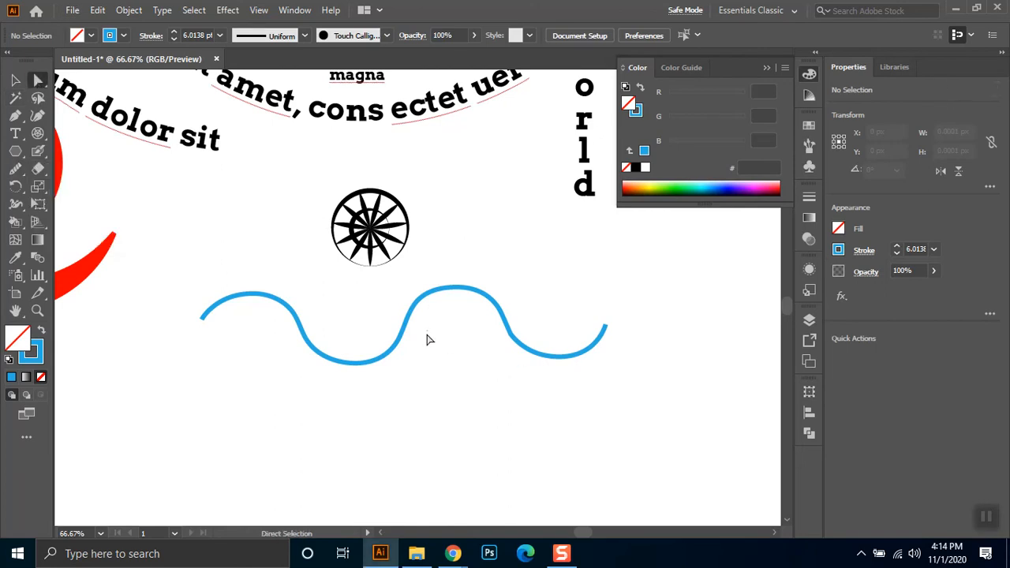
left_click(15, 115)
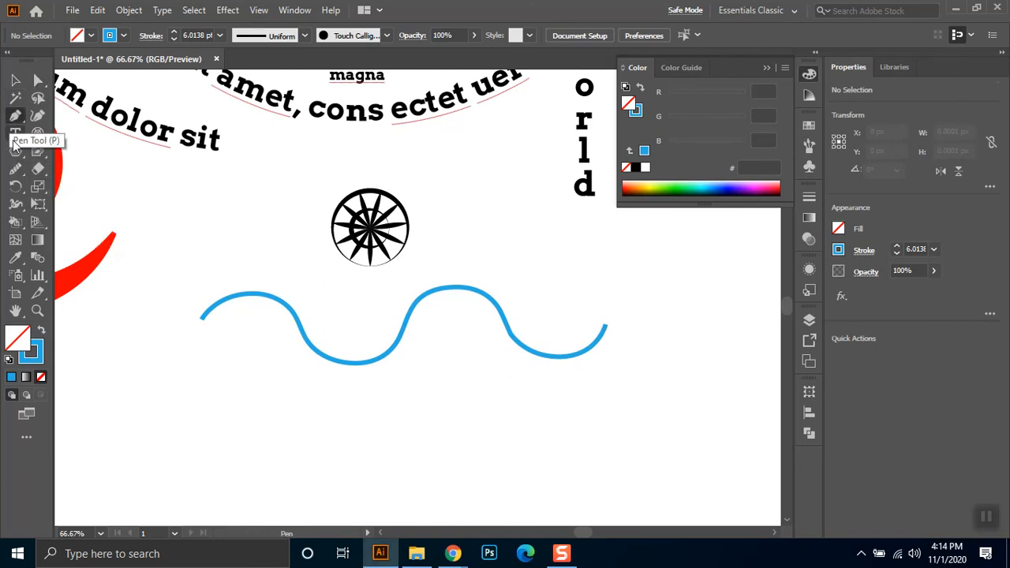
Step: Sketch five freehand curves beside and below the blue wave with the Pencil tool
left_click(11, 167)
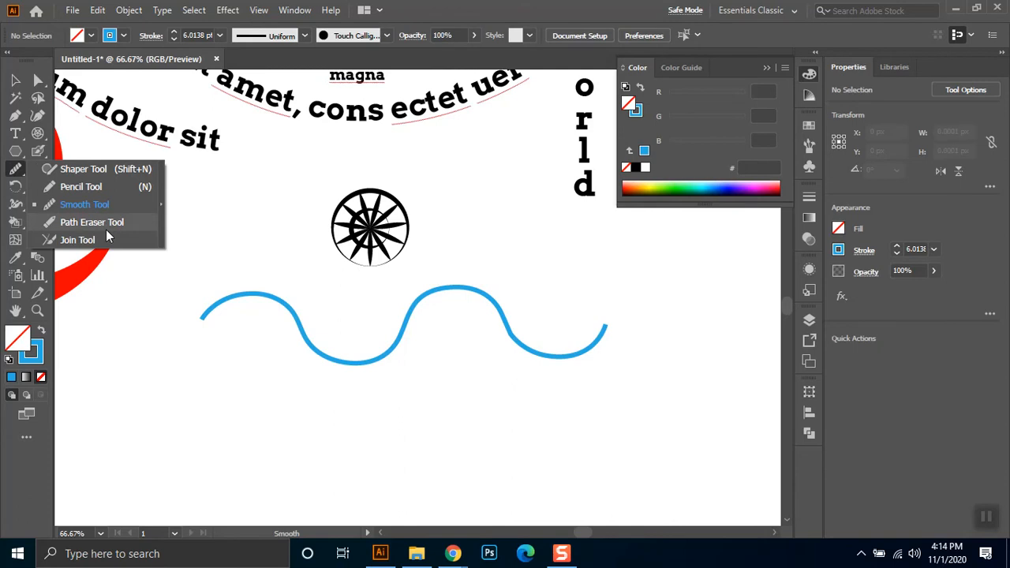
left_click(130, 184)
mouse_move(194, 244)
left_mouse_down()
mouse_move(150, 352)
mouse_move(213, 443)
mouse_move(185, 446)
left_mouse_up()
left_click_drag(229, 377, 468, 474)
mouse_move(431, 388)
left_mouse_down()
mouse_move(597, 460)
mouse_move(588, 458)
left_mouse_up()
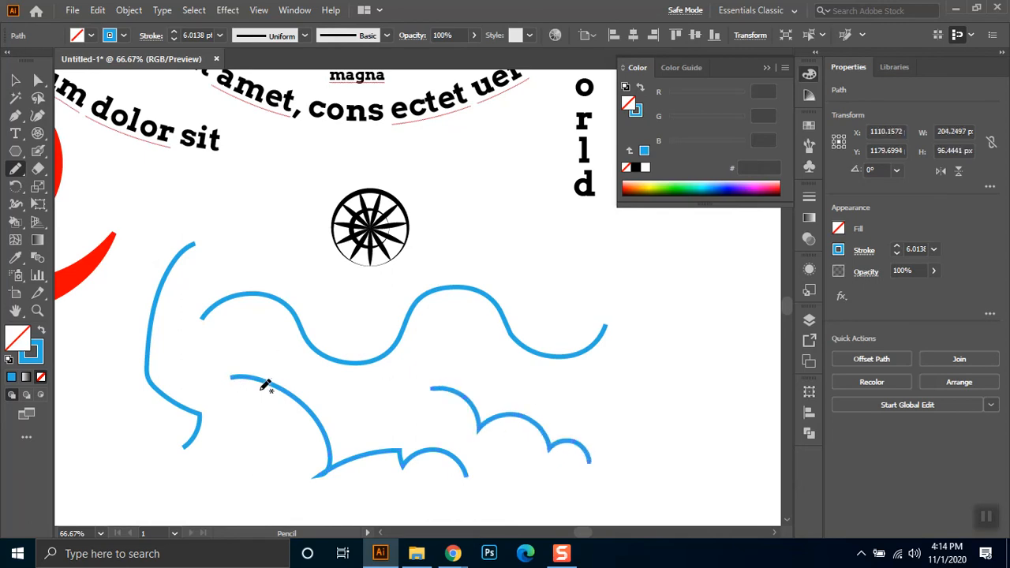
mouse_move(382, 417)
left_mouse_down()
mouse_move(251, 411)
mouse_move(199, 473)
left_mouse_up()
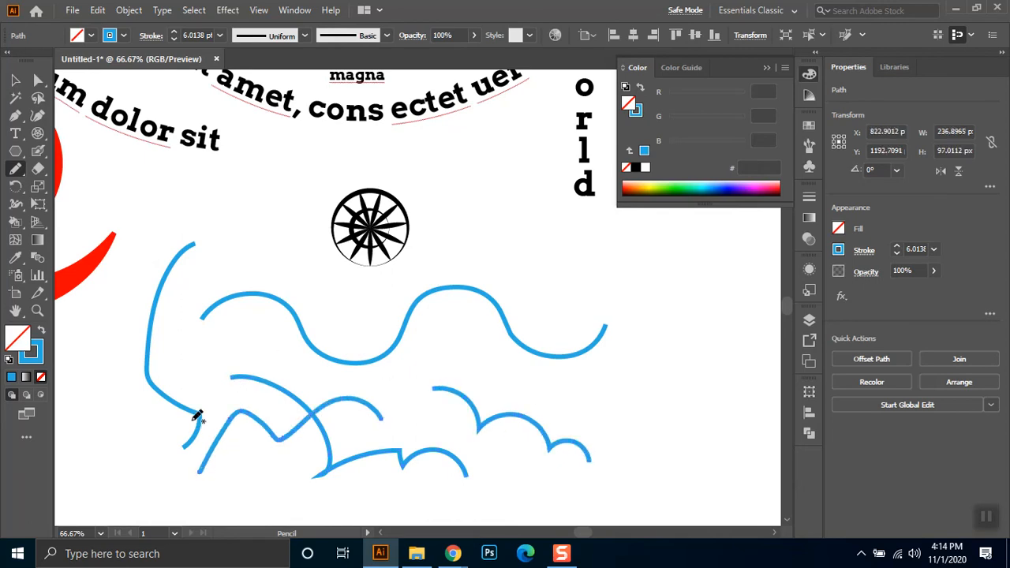
left_click_drag(271, 373, 229, 388)
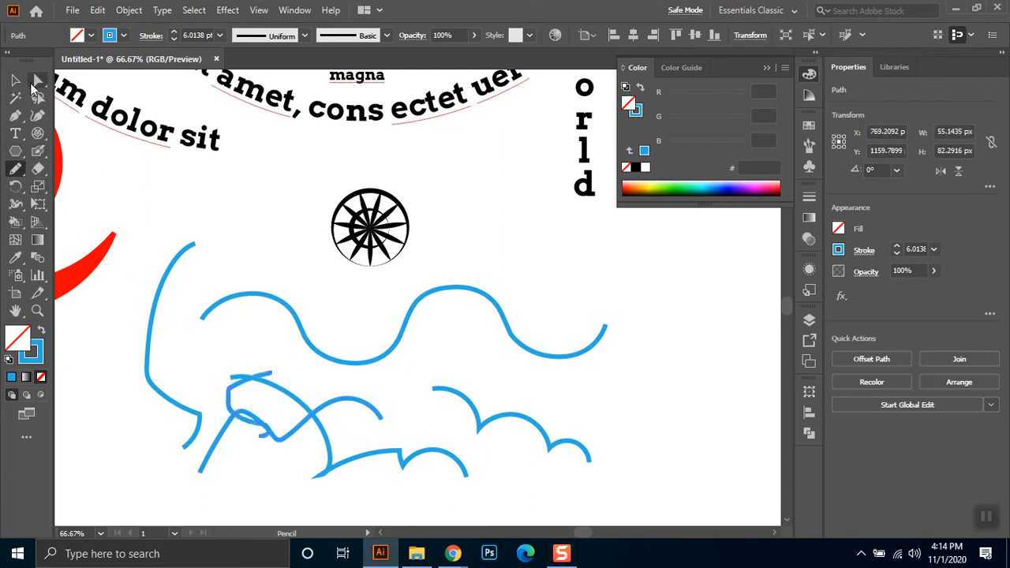
Step: Delete all the freehand pencil curves, leaving only the smoothed blue wave below the spoked wheel
left_click(37, 80)
left_click_drag(98, 373, 548, 502)
key("Delete")
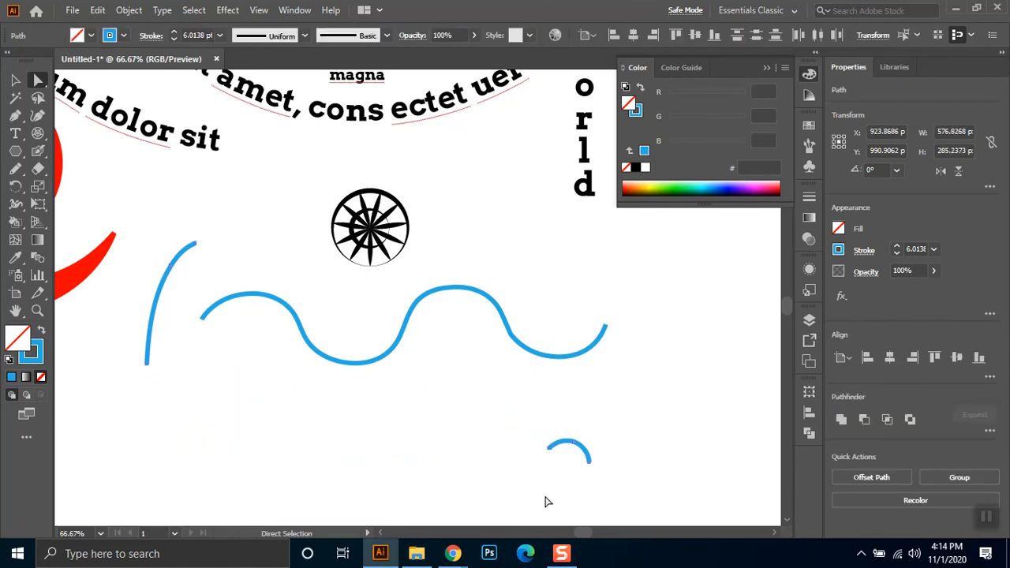
key("Delete")
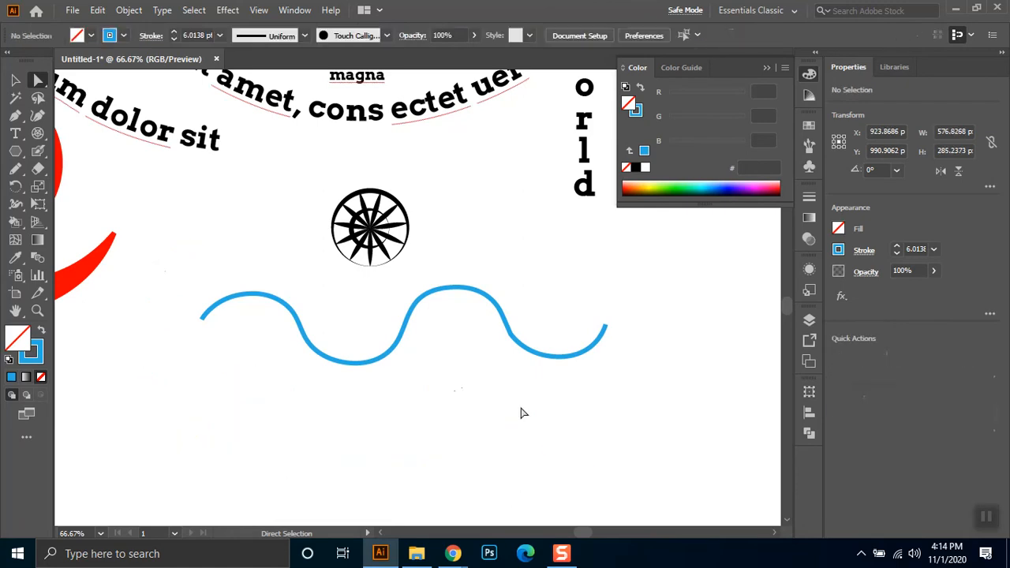
Step: Try a short Shaper tool stroke across the start of the blue wave and delete it
left_click_drag(16, 167, 63, 169)
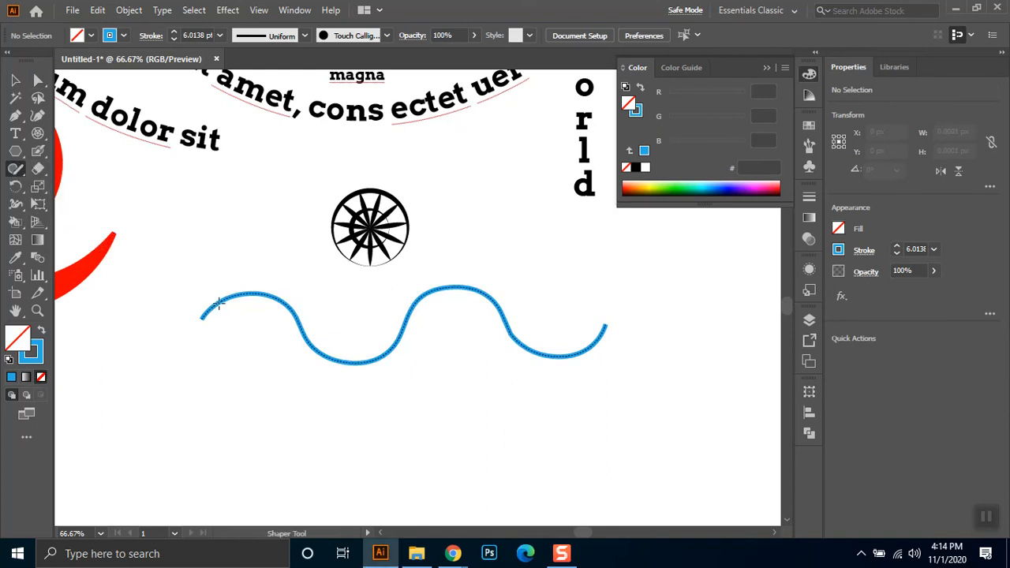
mouse_move(221, 301)
left_mouse_down()
mouse_move(258, 260)
mouse_move(247, 298)
mouse_move(284, 262)
mouse_move(229, 281)
left_mouse_up()
key("v")
key("Delete")
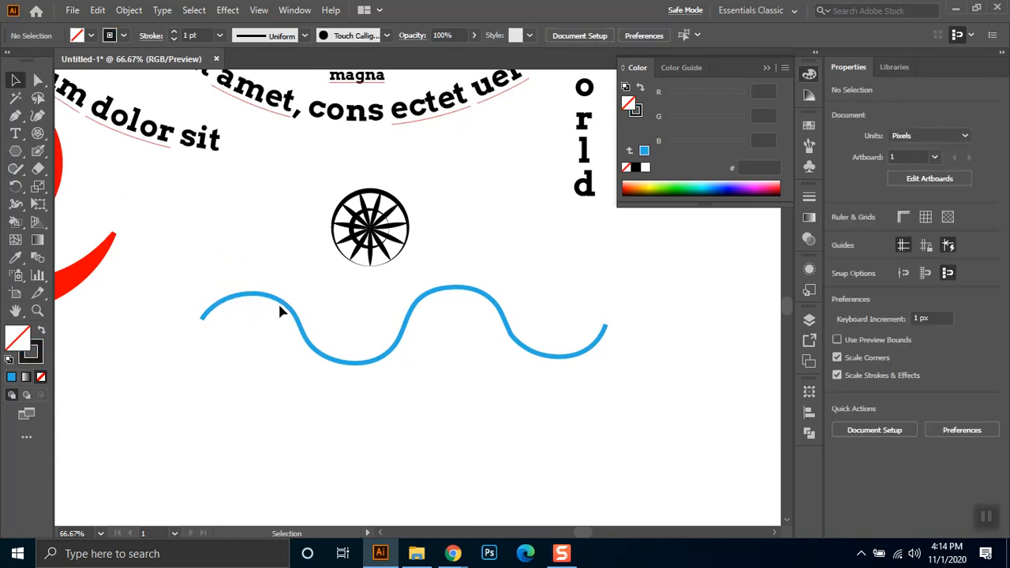
Step: Select the blue wave and move it lower on the artboard with the Shaper tool
left_click(286, 311)
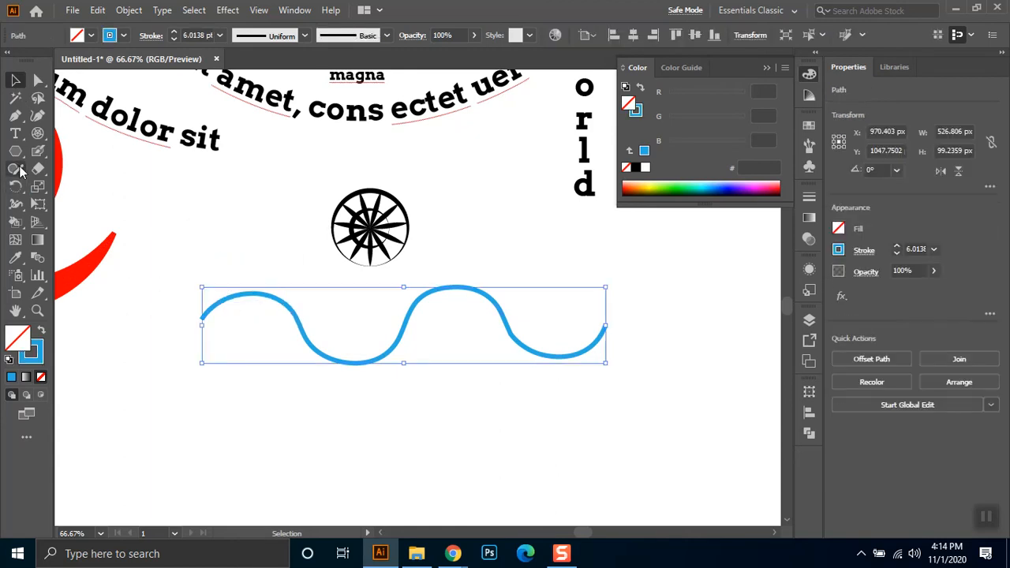
left_click(19, 170)
left_click(81, 186)
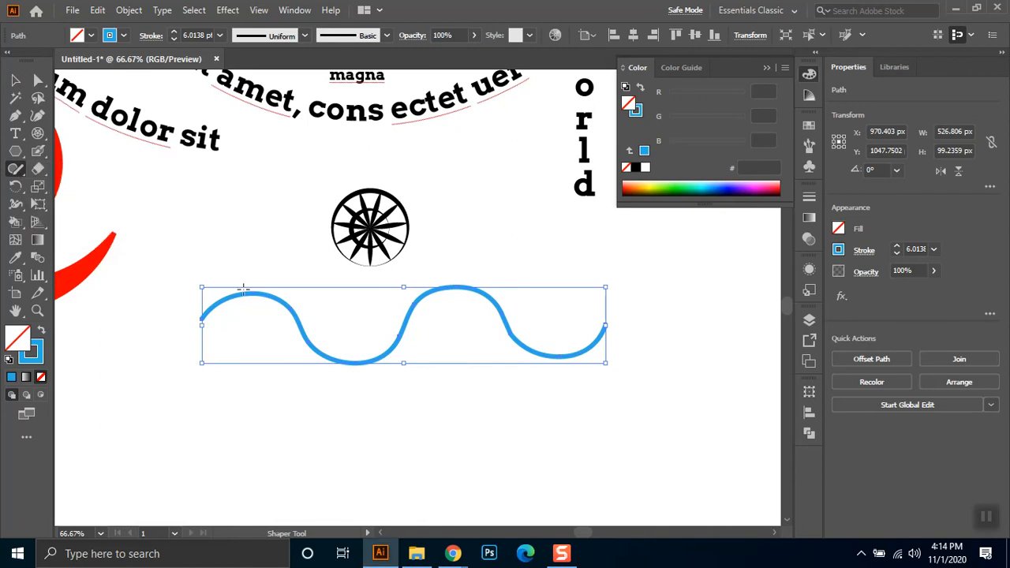
left_click_drag(254, 302, 268, 360)
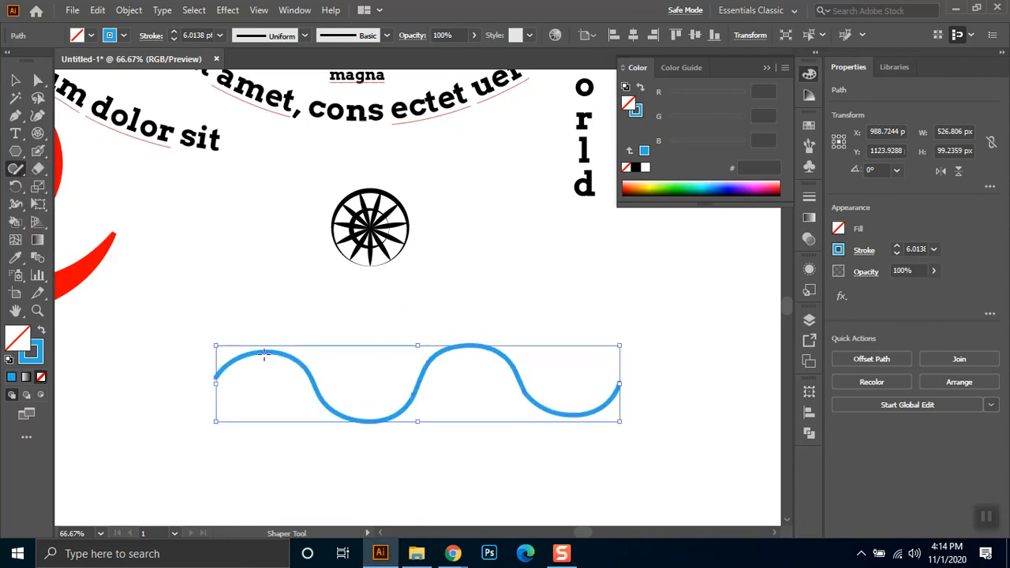
Step: Draw five straight lines crossing one another over the wave's first crest with the Shaper tool
scroll(277, 387, "up", 2)
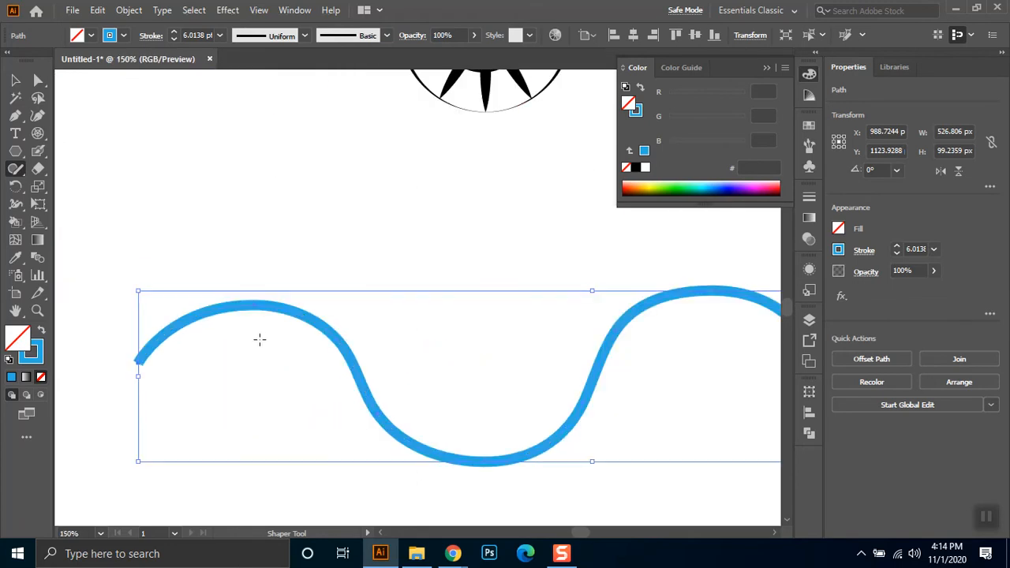
left_click_drag(256, 293, 254, 274)
left_click_drag(241, 345, 311, 275)
left_click_drag(223, 270, 320, 392)
left_click_drag(281, 254, 257, 403)
left_click_drag(194, 338, 388, 336)
Step: Delete all the straight lines crossing the wave's first crest, keeping the blue wave
left_click(15, 79)
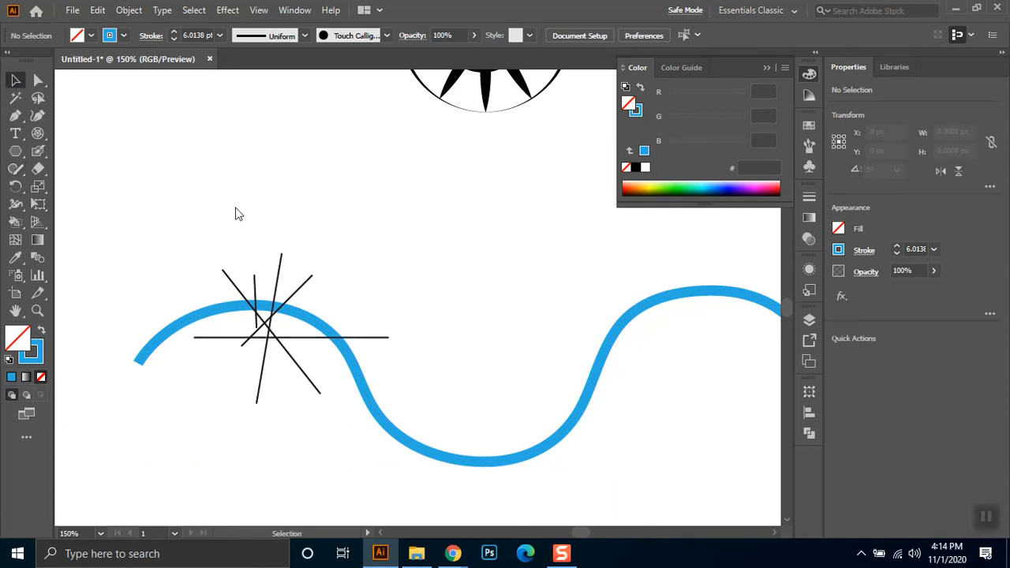
left_click(308, 288)
left_click_drag(361, 254, 210, 290)
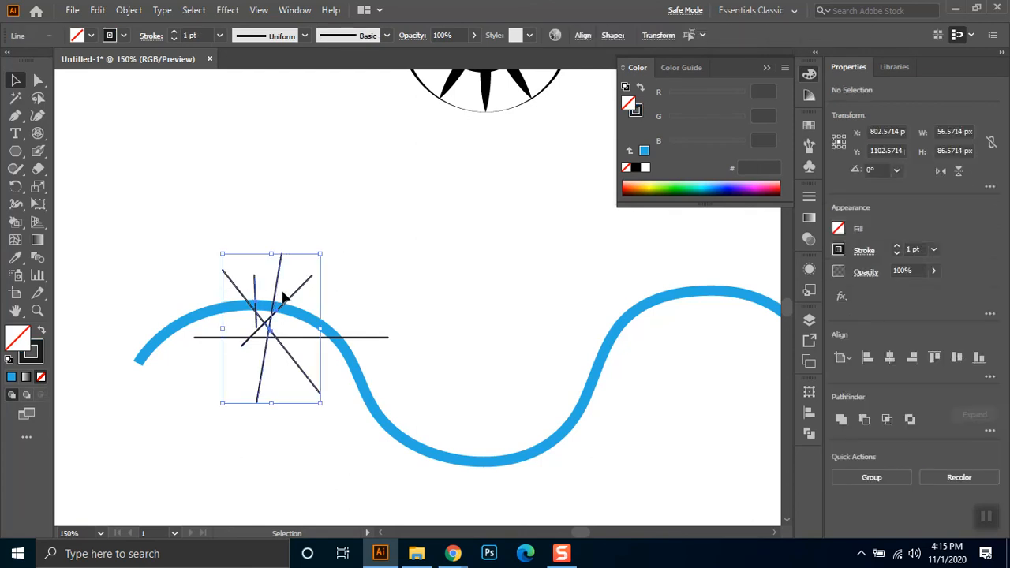
key("Delete")
left_click_drag(218, 416, 290, 352)
key("Delete")
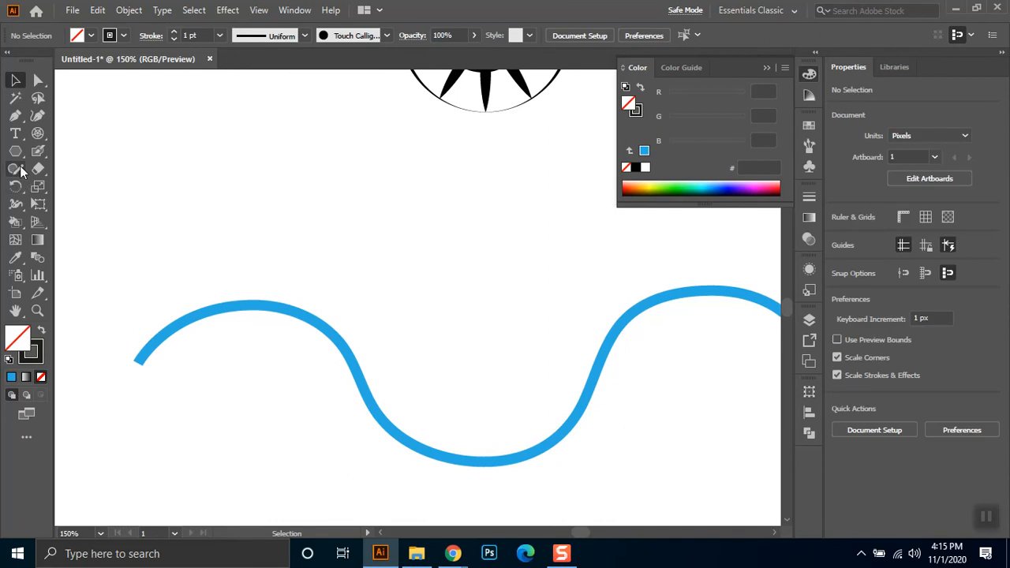
Step: Select the blue wave and shift it slightly up and to the right with the Shaper tool
left_click(16, 169)
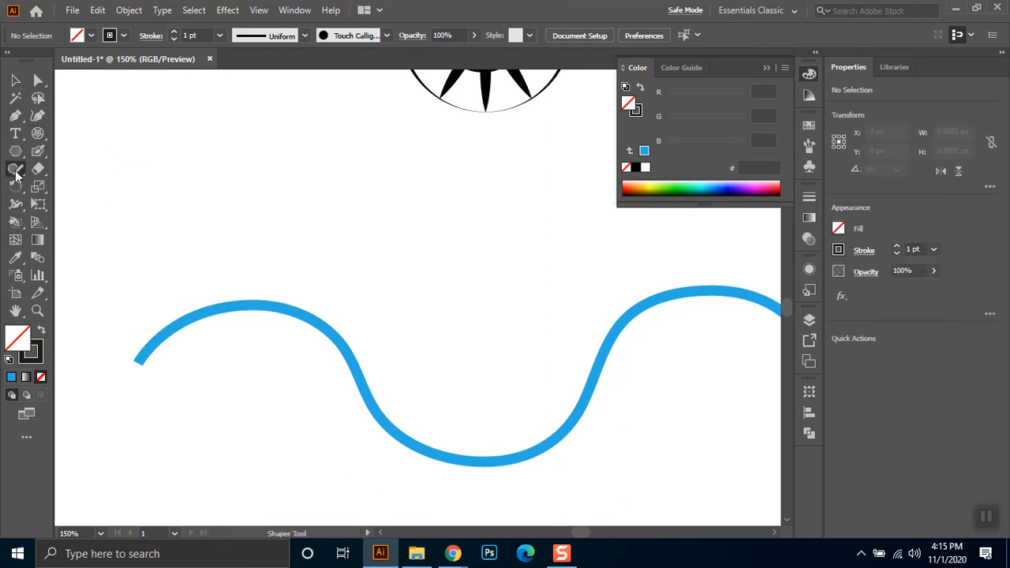
left_click(22, 174)
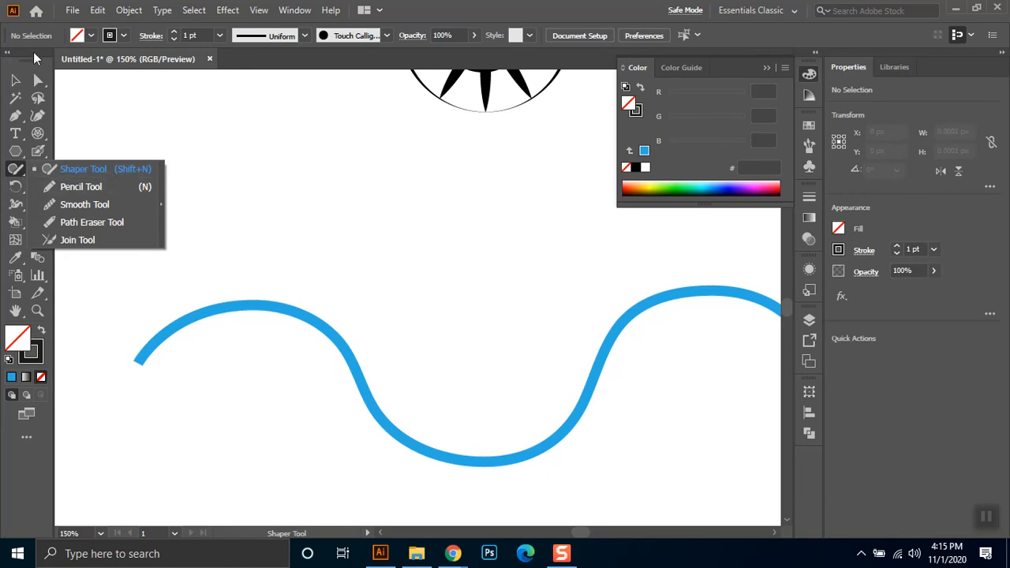
left_click(16, 79)
left_click_drag(106, 284, 221, 421)
left_click(16, 169)
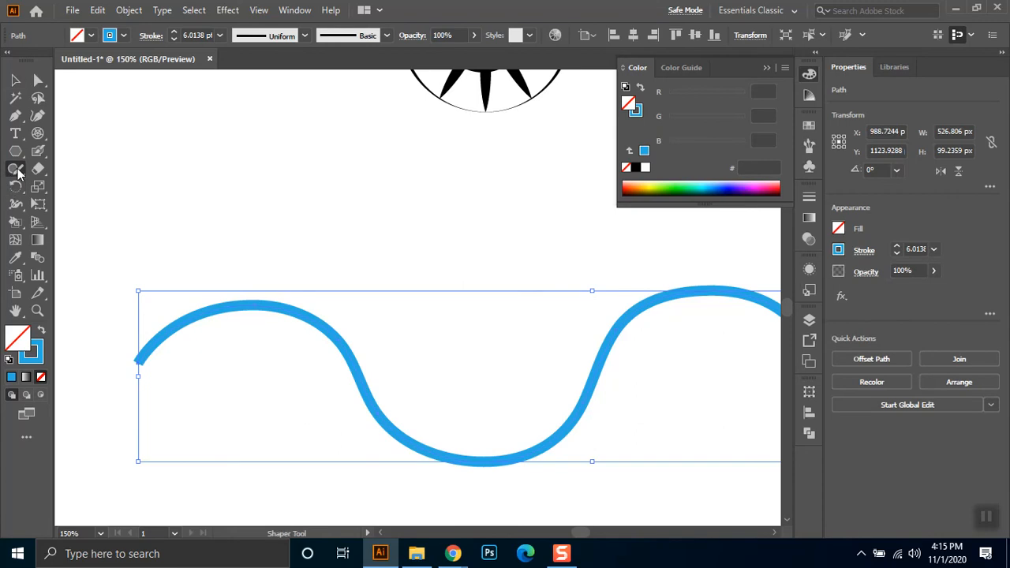
left_click_drag(139, 365, 147, 310)
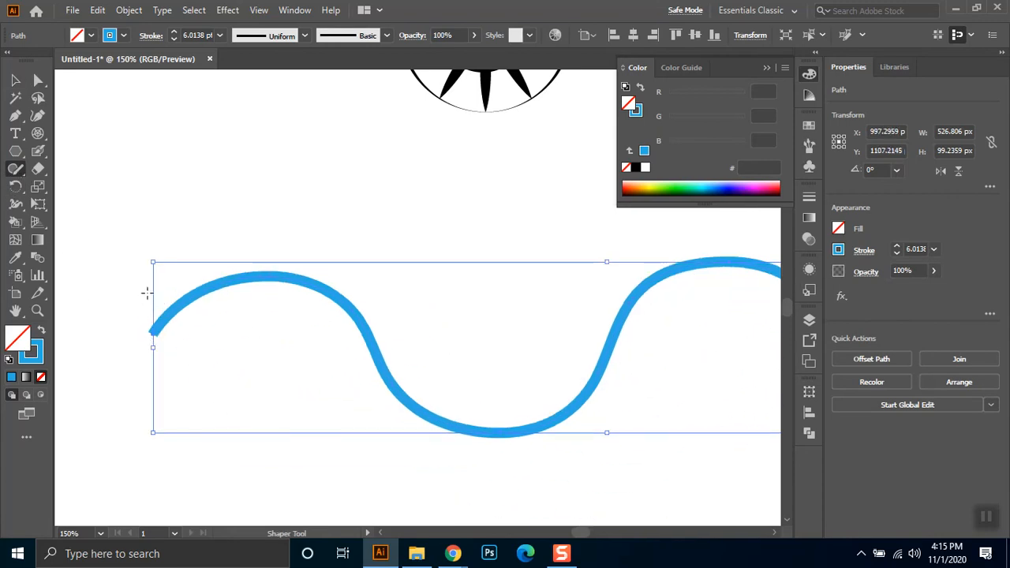
Step: Try Shaper tool strokes around the wave's starting end, reselecting the wave between attempts
mouse_move(167, 367)
left_mouse_down()
mouse_move(208, 405)
mouse_move(315, 445)
mouse_move(428, 439)
mouse_move(541, 345)
left_mouse_up()
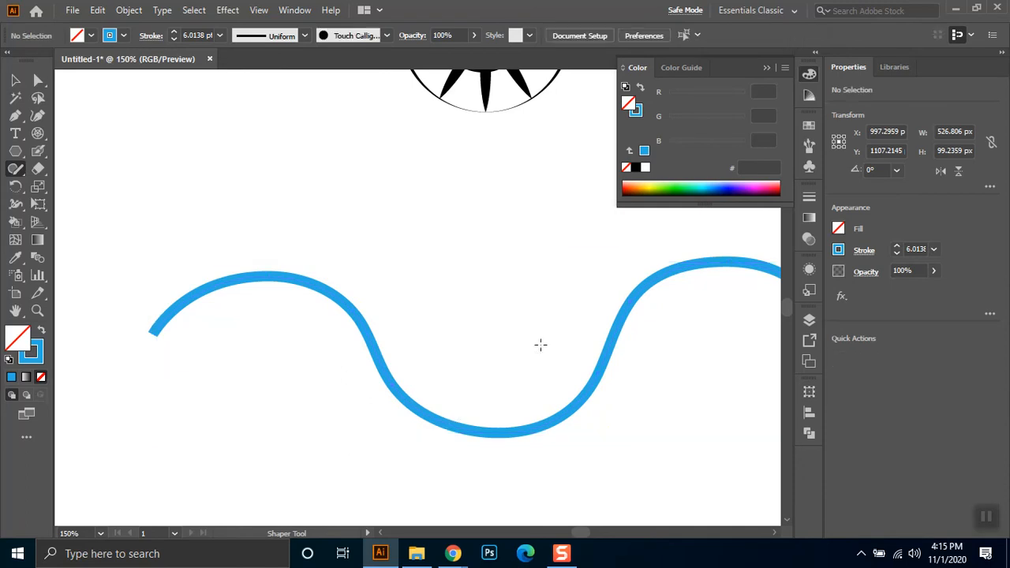
left_click(15, 80)
left_click_drag(174, 237, 223, 334)
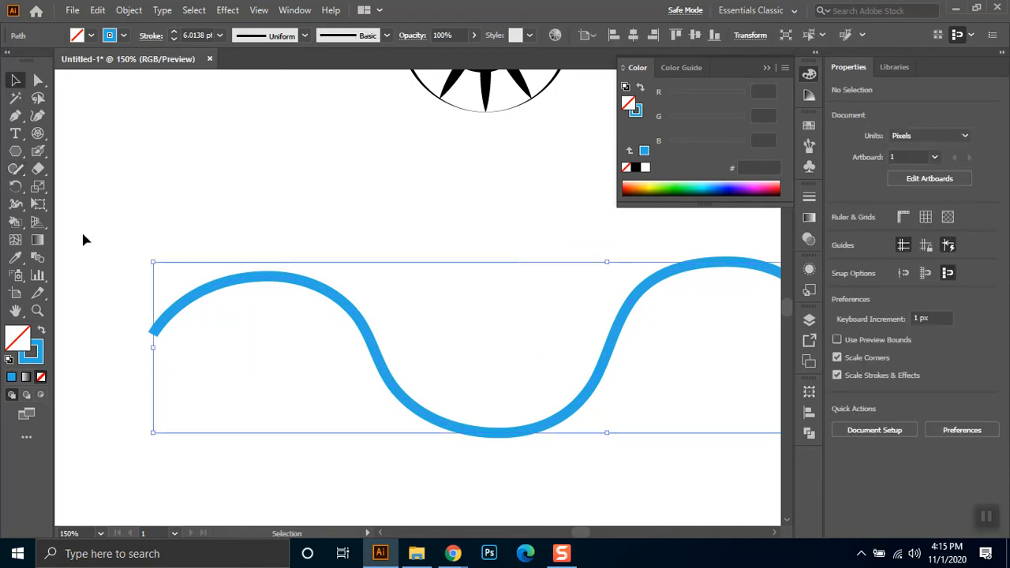
left_click(16, 172)
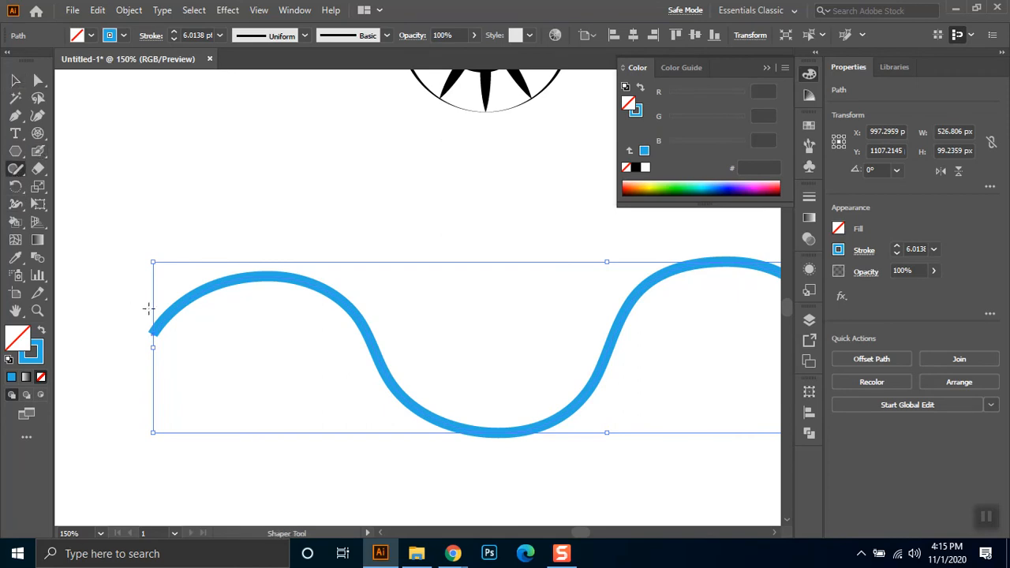
left_click_drag(192, 363, 195, 361)
left_click_drag(176, 268, 169, 363)
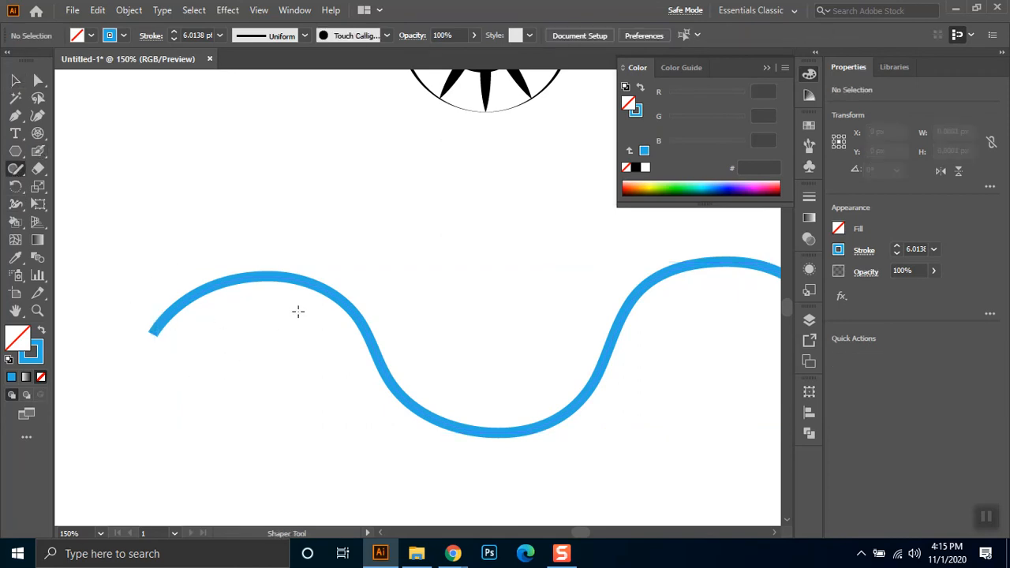
Step: Draw a short Shaper tool line in the wave's first trough and delete it together with the wave
mouse_move(426, 419)
left_mouse_down()
mouse_move(444, 388)
mouse_move(426, 407)
mouse_move(436, 426)
mouse_move(547, 442)
mouse_move(463, 430)
mouse_move(631, 435)
mouse_move(530, 313)
mouse_move(529, 334)
left_mouse_up()
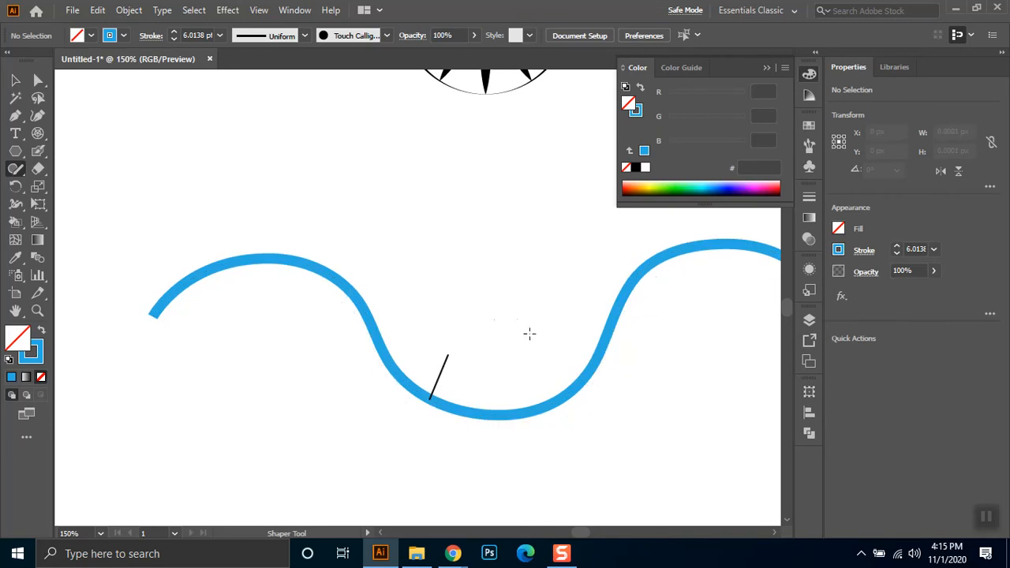
mouse_move(270, 269)
left_mouse_down()
mouse_move(212, 401)
mouse_move(517, 269)
left_mouse_up()
key("v")
left_click_drag(500, 354, 343, 445)
key("Delete")
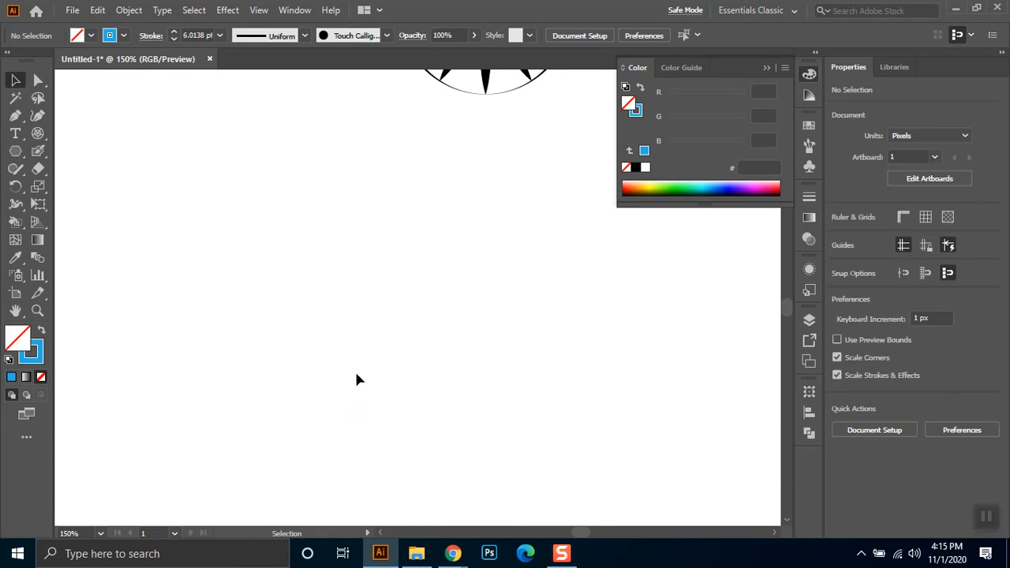
left_click(19, 169)
left_click(24, 168)
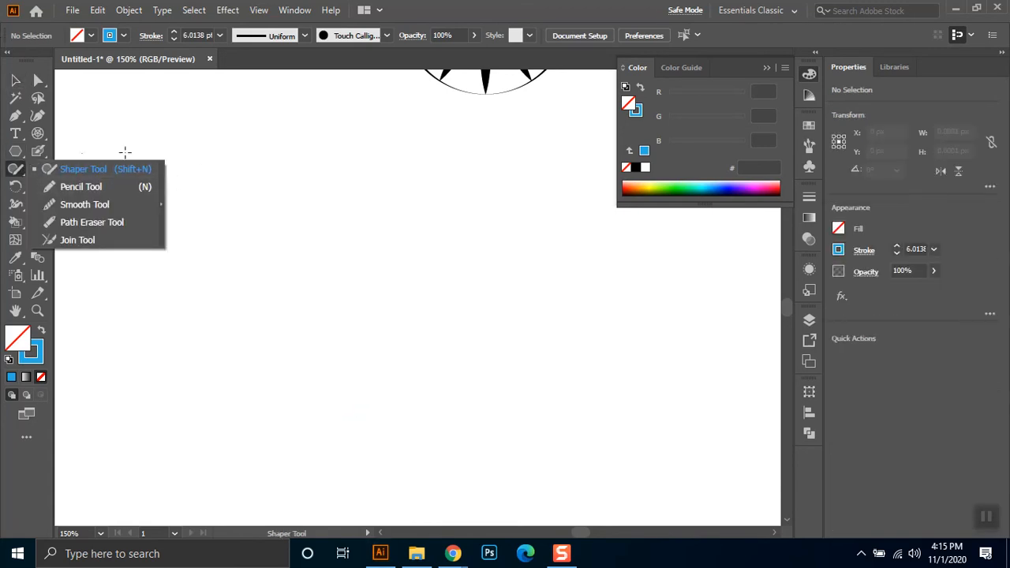
left_click(14, 169)
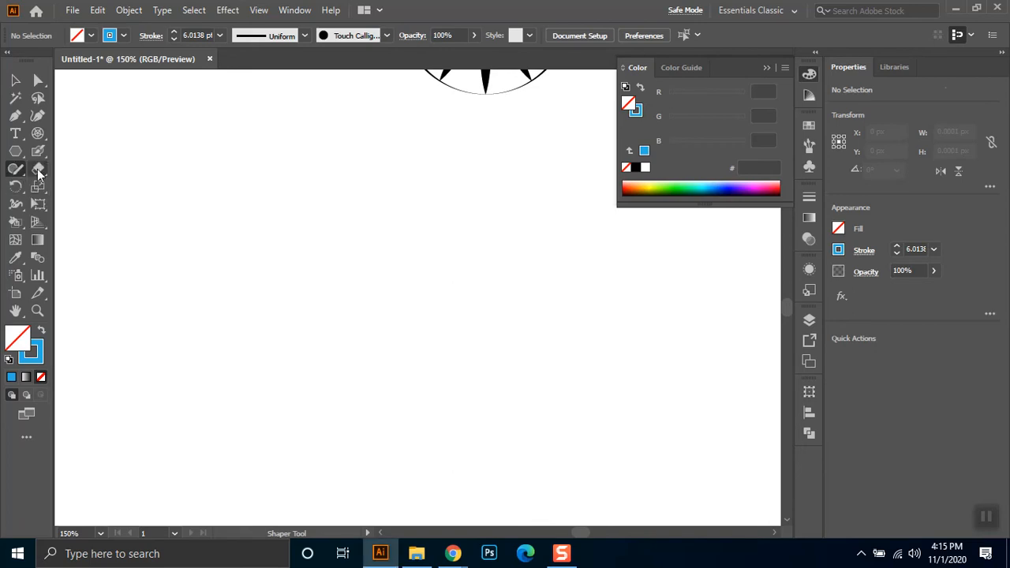
left_click(38, 172)
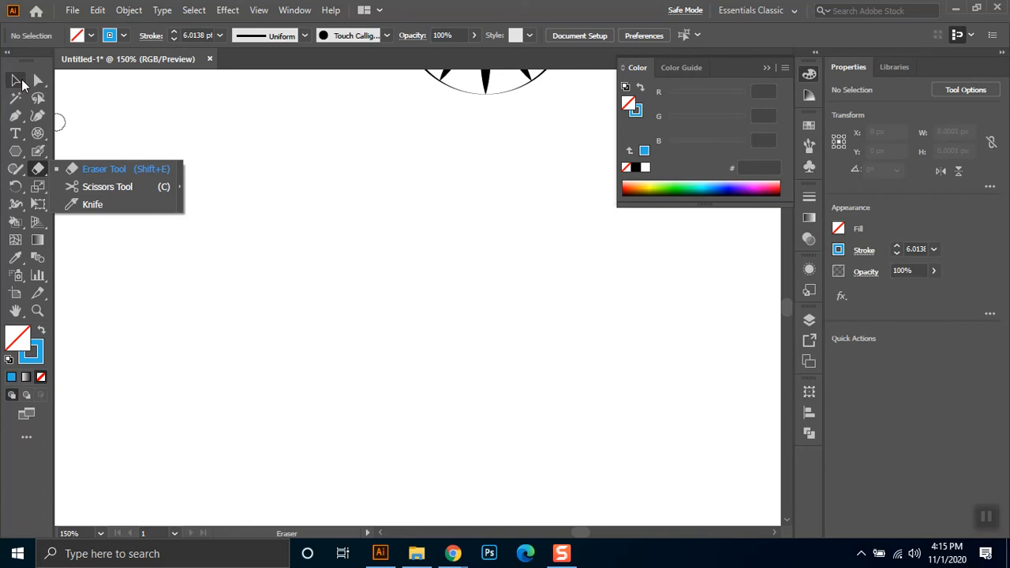
left_click(16, 170)
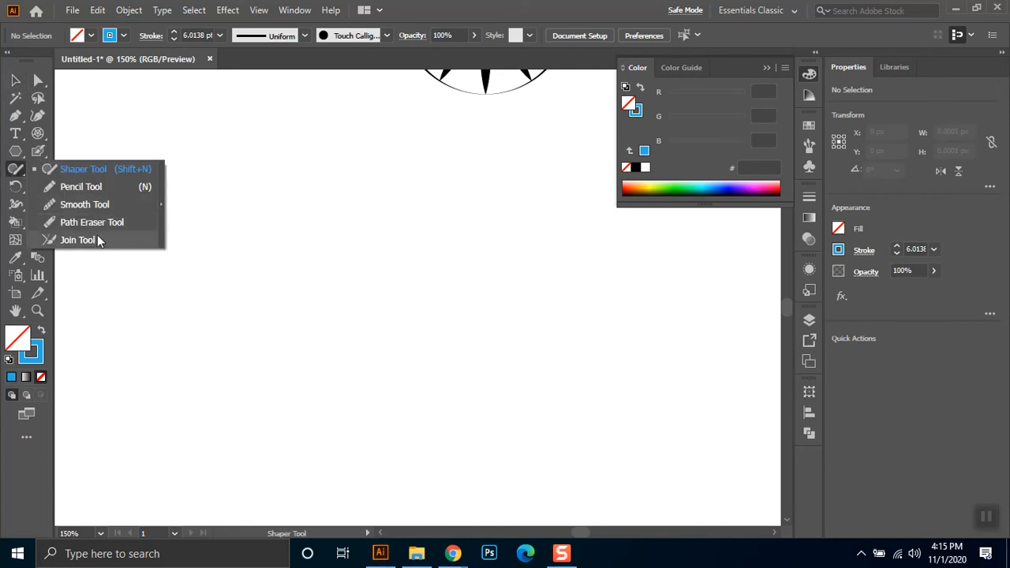
left_click(39, 168)
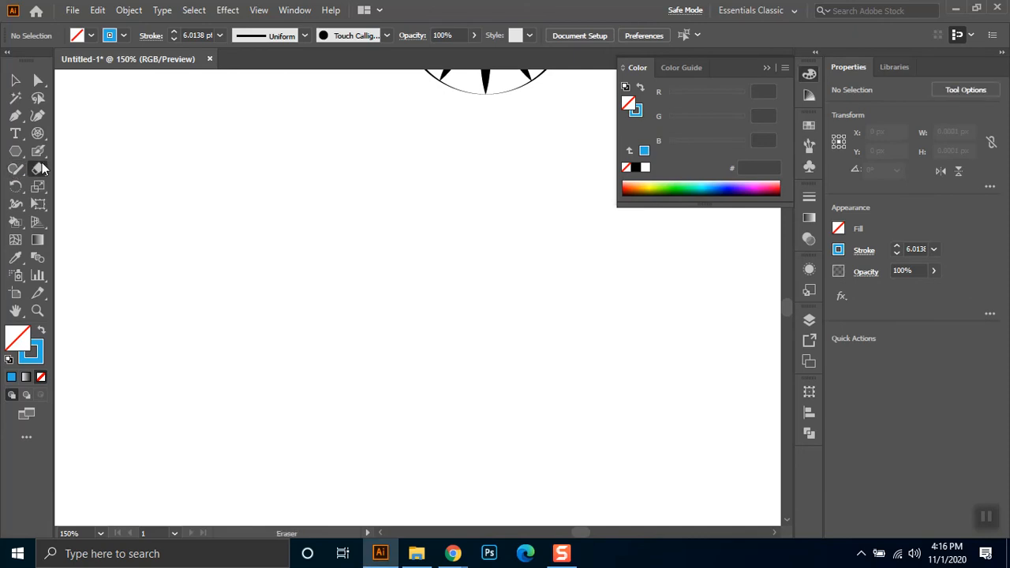
left_click(40, 168)
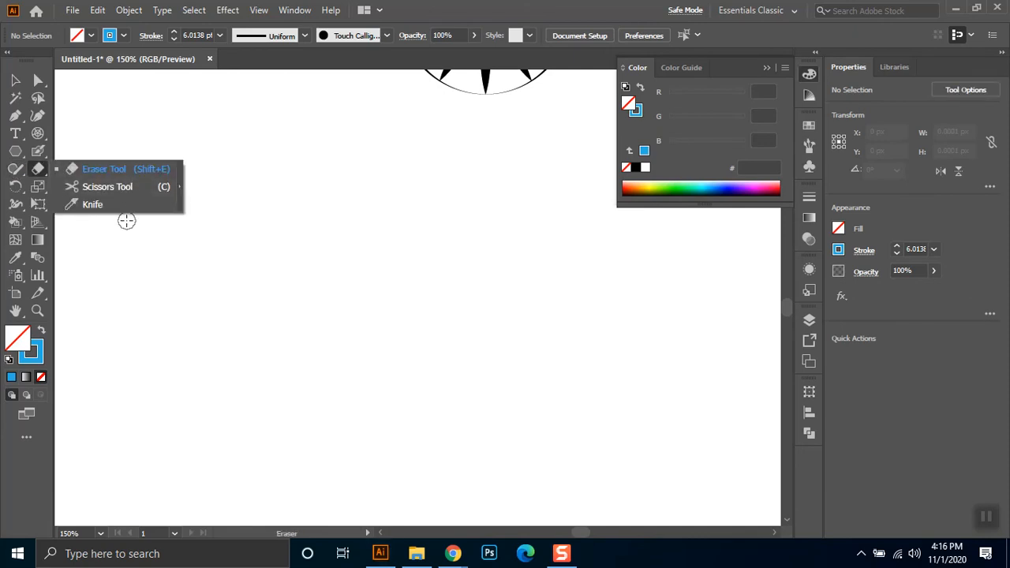
key("v")
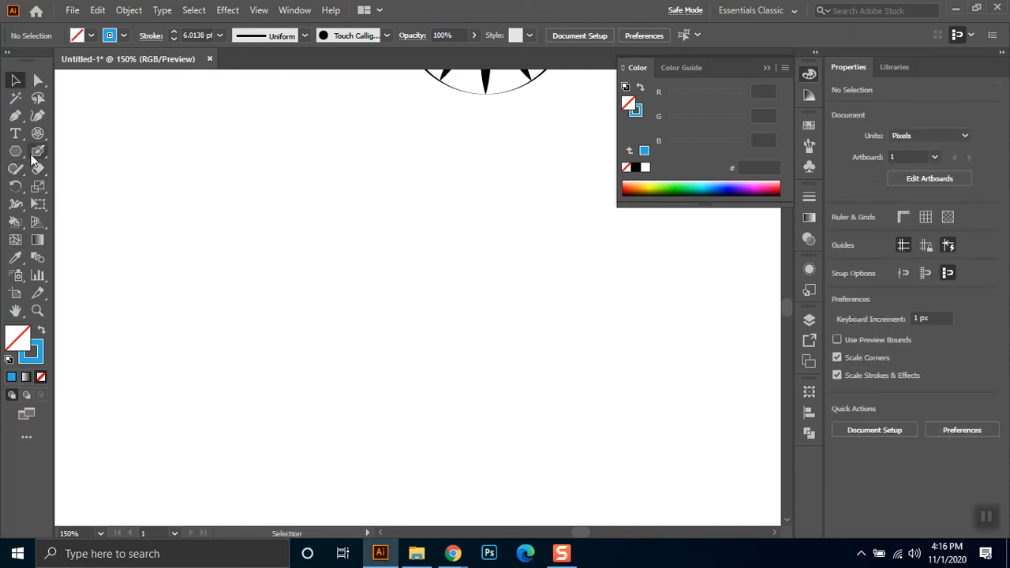
Step: Draw an unfilled, blue-outlined hexagon about 95 by 82 px below and to the left of the spoked wheel
left_click(15, 151)
left_click(102, 204)
left_click_drag(161, 202, 241, 189)
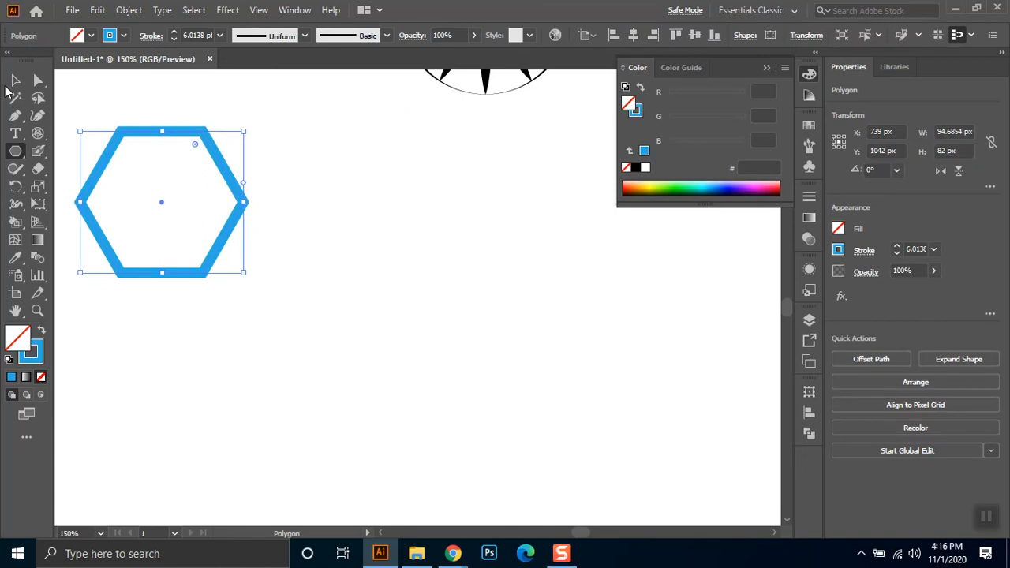
Step: Erase a notch into the outlined hexagon's right corner with the Eraser tool
left_click(39, 169)
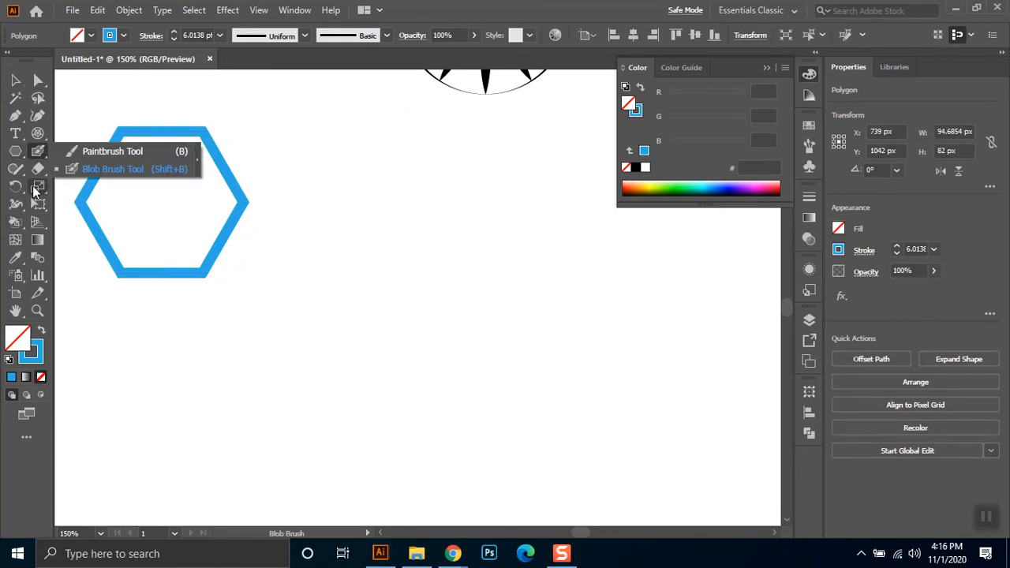
left_click(237, 202)
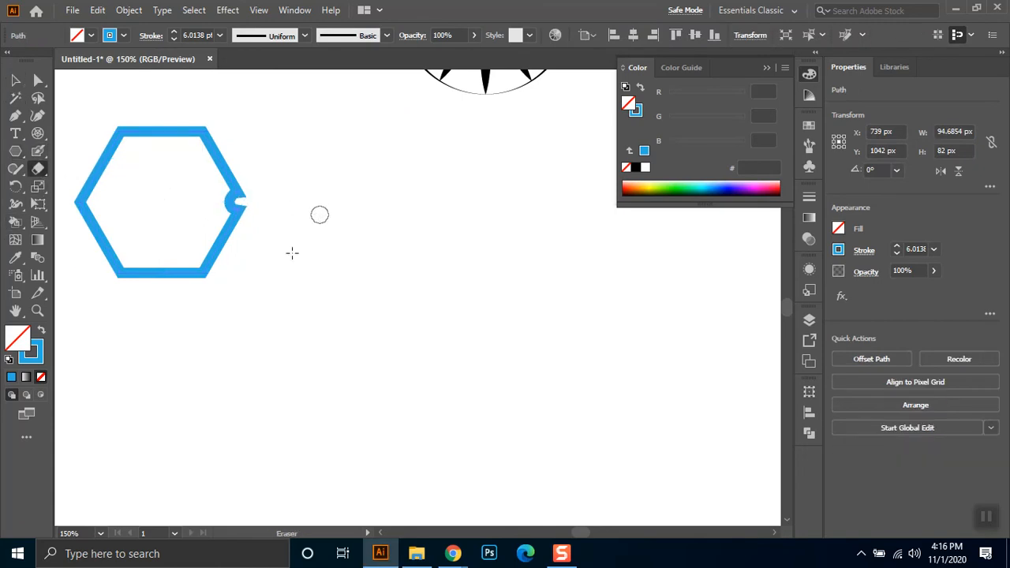
left_click_drag(224, 198, 323, 201)
mouse_move(228, 198)
left_mouse_down()
mouse_move(298, 217)
mouse_move(256, 219)
mouse_move(224, 200)
mouse_move(263, 228)
left_mouse_up()
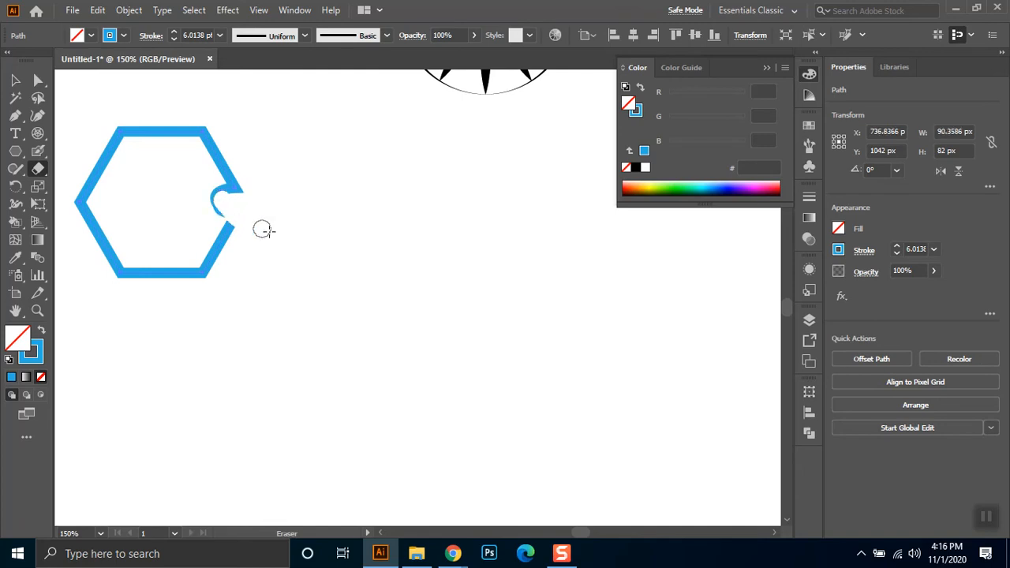
Step: Swap the notched hexagon's fill and stroke and back, and undo the eraser cuts
left_click(42, 331)
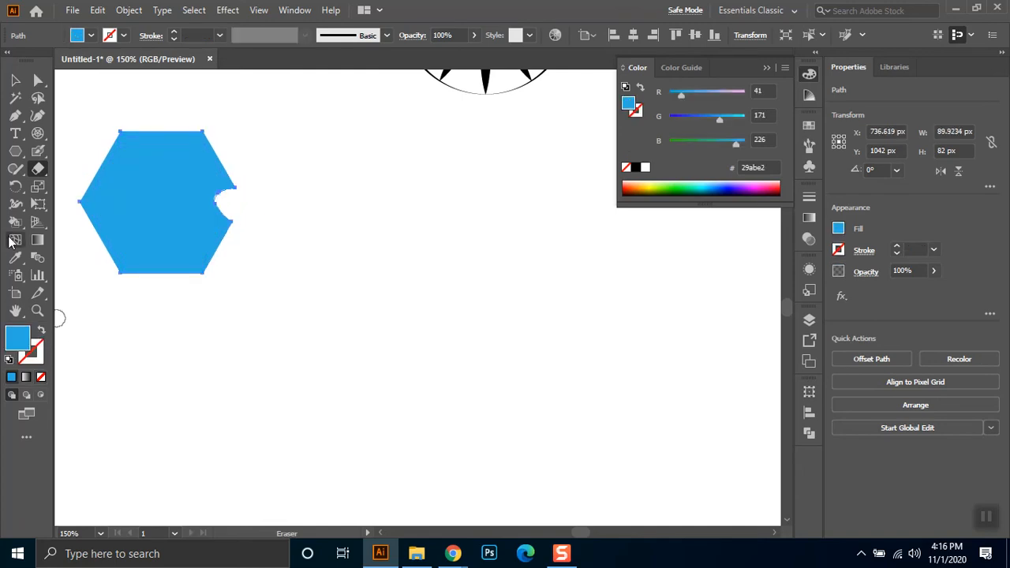
key("shift+x")
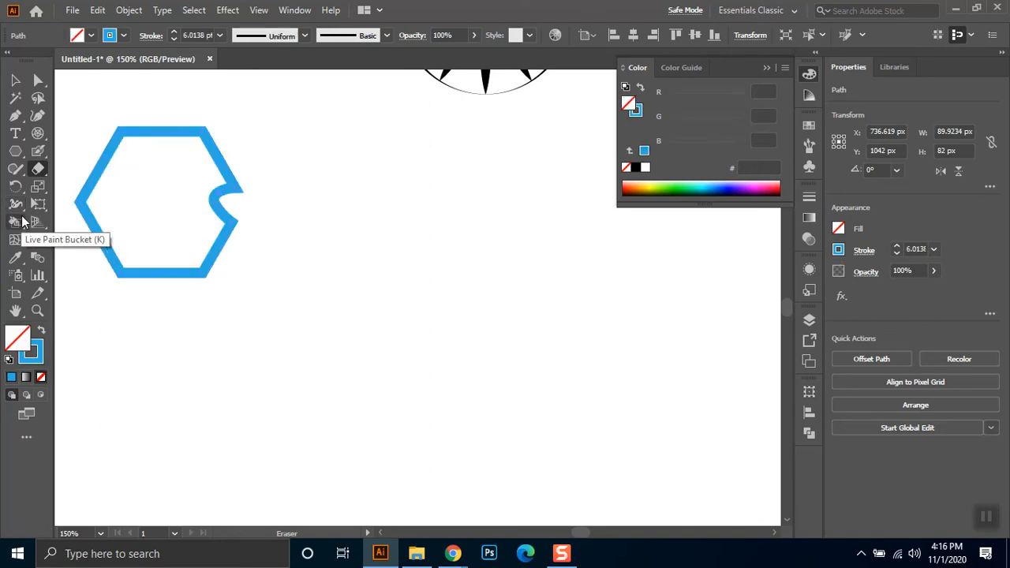
key("ctrl+z")
key("ctrl+z")
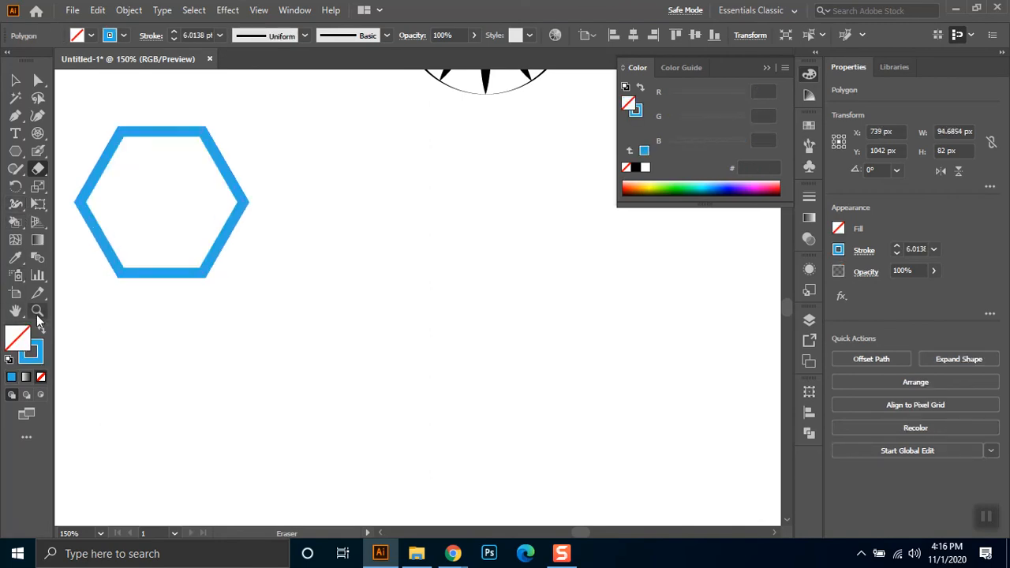
Step: Turn the hexagon's blue stroke into a solid fill and erase several strokes inward from its right side
left_click(40, 334)
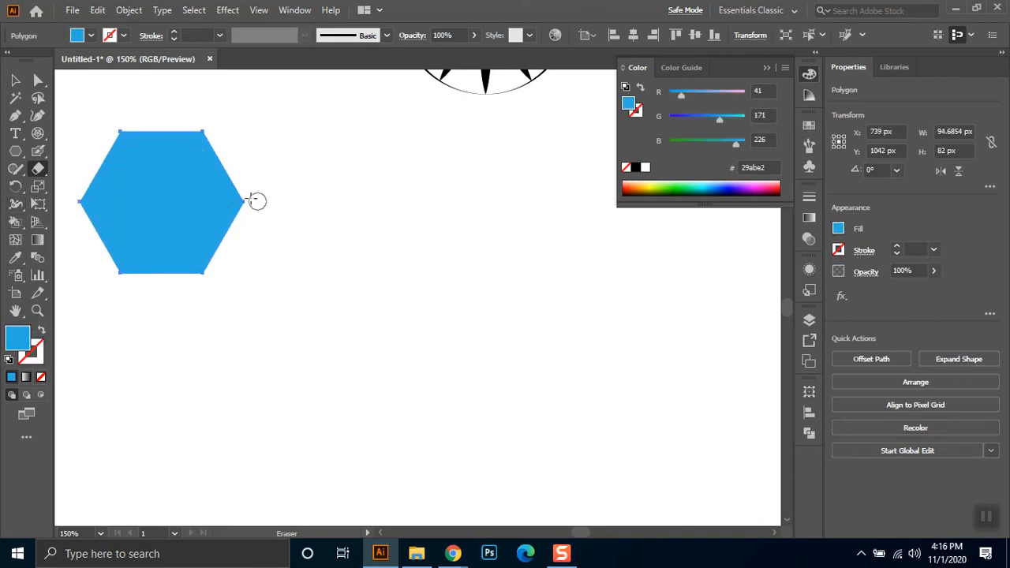
left_click_drag(247, 203, 173, 200)
left_click_drag(239, 196, 174, 191)
left_click_drag(234, 185, 171, 174)
left_click_drag(255, 207, 168, 230)
mouse_move(221, 213)
left_mouse_down()
mouse_move(232, 216)
mouse_move(173, 243)
left_mouse_up()
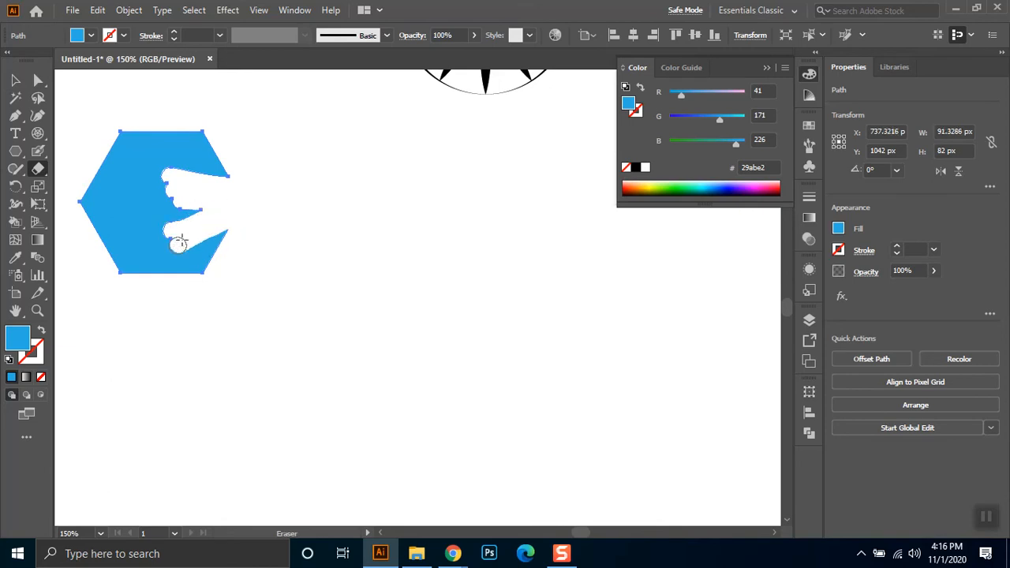
Step: Erase more radiating strokes inside the blue hexagon, hollowing it out toward its left, top and bottom edges
mouse_move(156, 195)
left_mouse_down()
mouse_move(144, 193)
mouse_move(139, 162)
mouse_move(177, 162)
mouse_move(172, 155)
mouse_move(134, 208)
mouse_move(138, 222)
left_mouse_up()
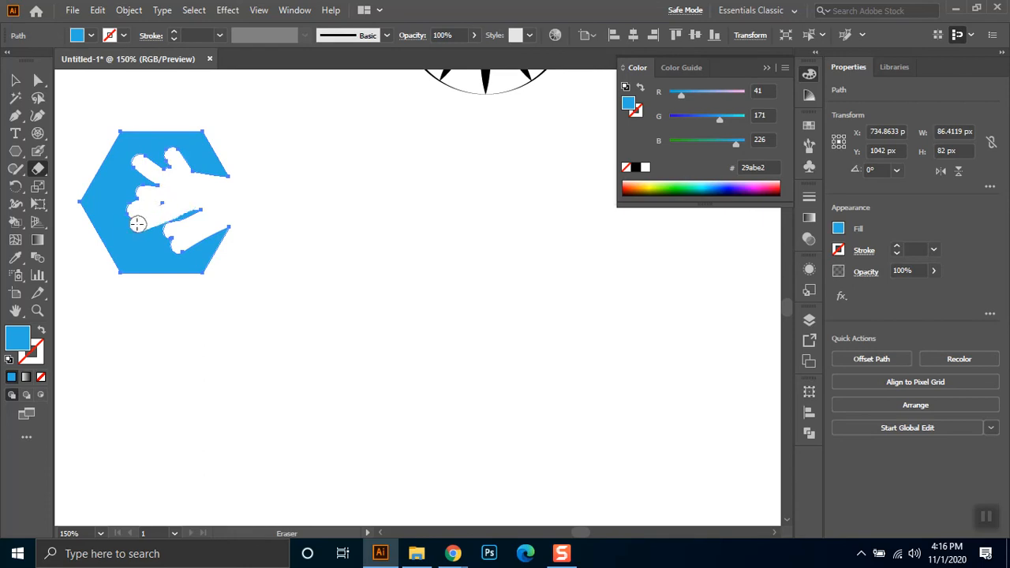
mouse_move(207, 205)
left_mouse_down()
mouse_move(122, 247)
mouse_move(171, 233)
mouse_move(153, 252)
mouse_move(195, 228)
mouse_move(114, 205)
mouse_move(148, 209)
mouse_move(119, 180)
mouse_move(147, 203)
mouse_move(138, 176)
mouse_move(148, 193)
mouse_move(201, 163)
left_mouse_up()
left_click_drag(201, 237, 190, 249)
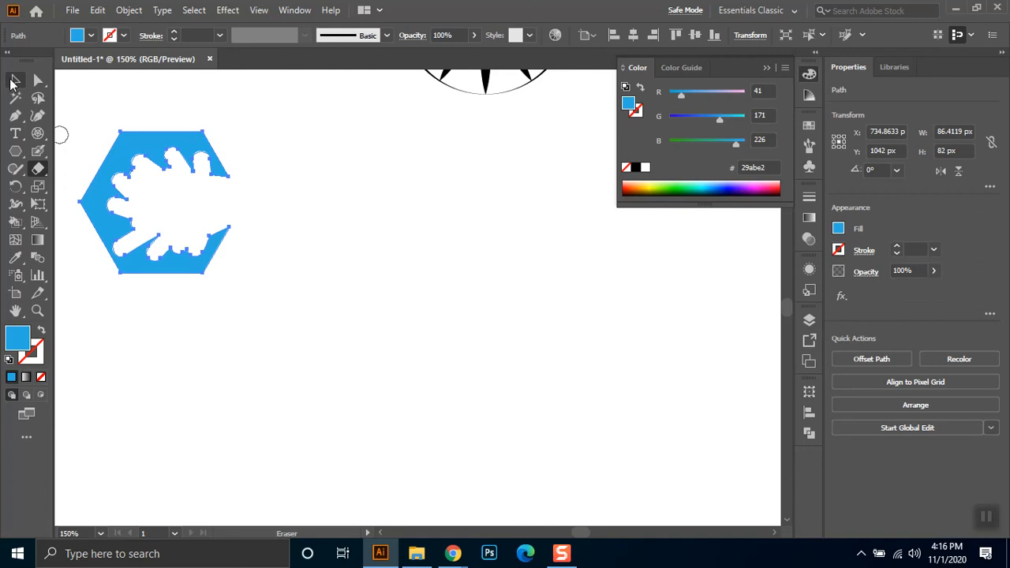
Step: Split the hollowed hexagon's path at its upper-left corner with the Scissors tool and pull the loose anchor up and to the right
left_click(37, 168)
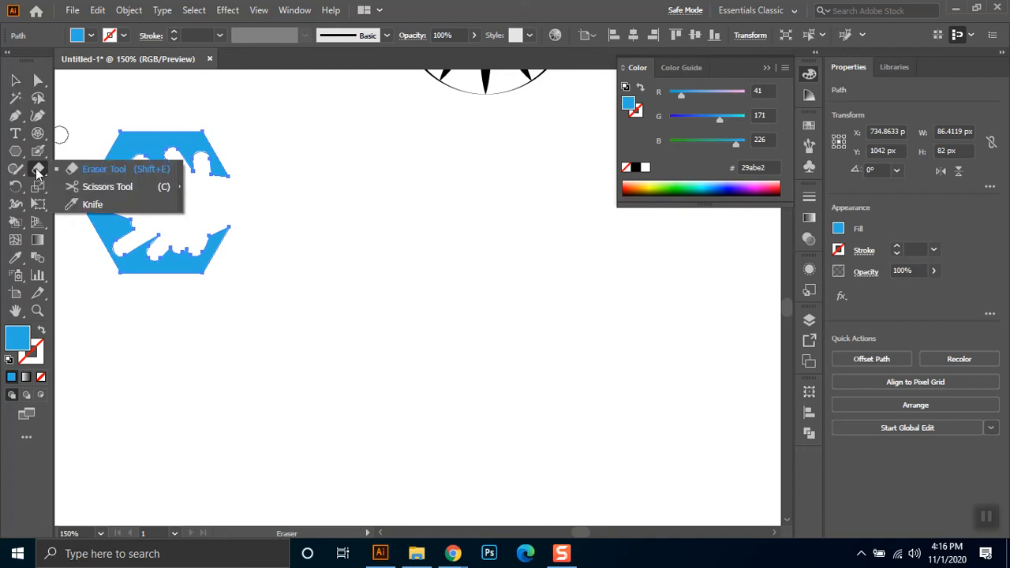
left_click(86, 191)
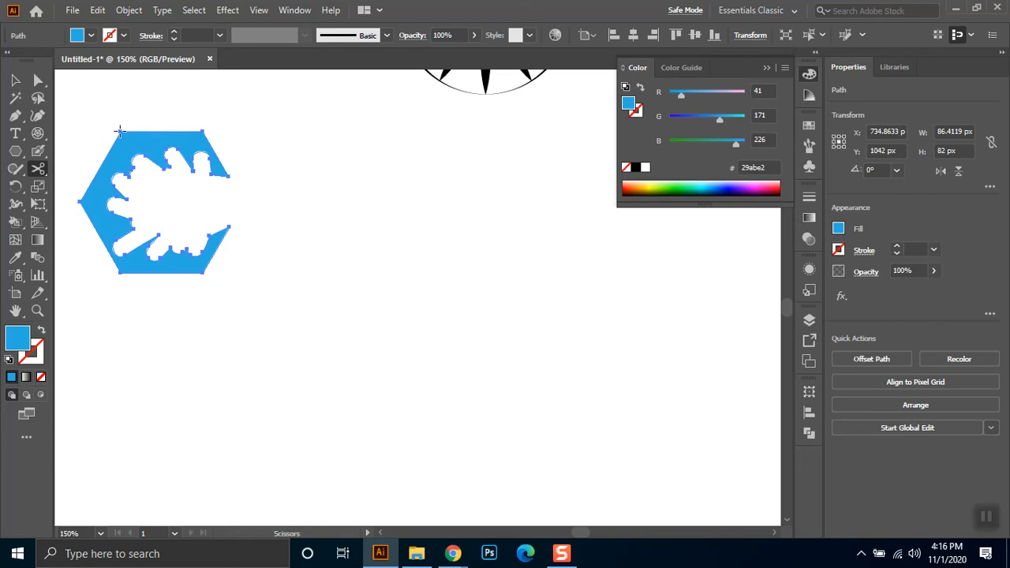
left_click(120, 130)
left_click(37, 80)
left_click(118, 107)
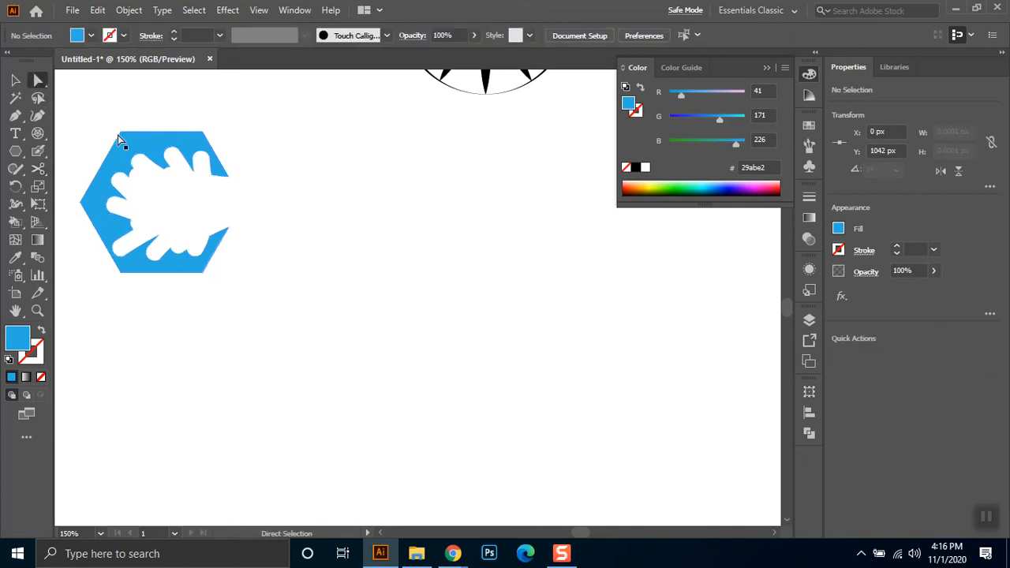
left_click_drag(121, 131, 137, 93)
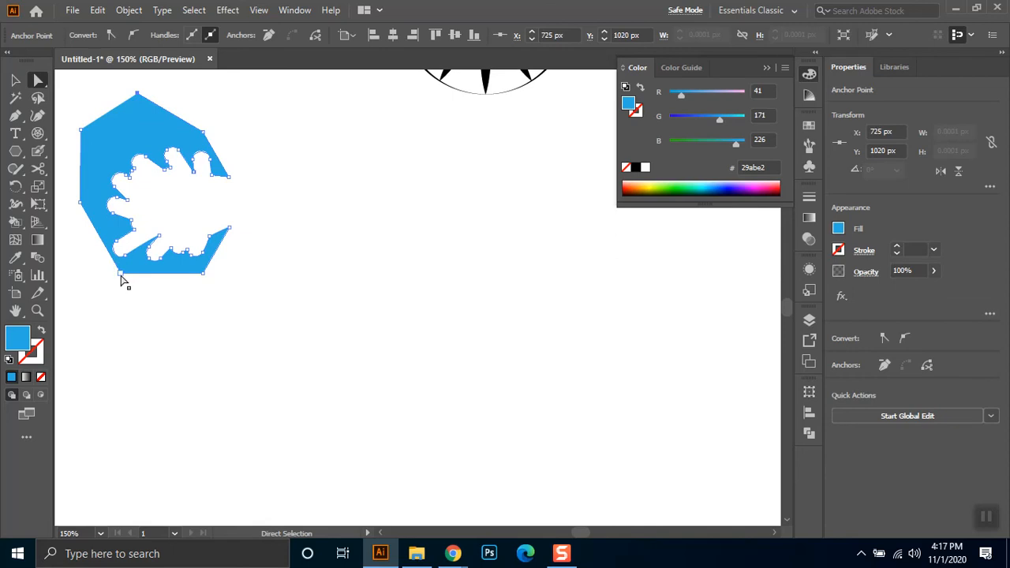
Step: Pull the shape's lower-left corner down, split the path there with the Scissors tool, and spread the larger piece's loose anchors to the right
left_click_drag(120, 274, 106, 334)
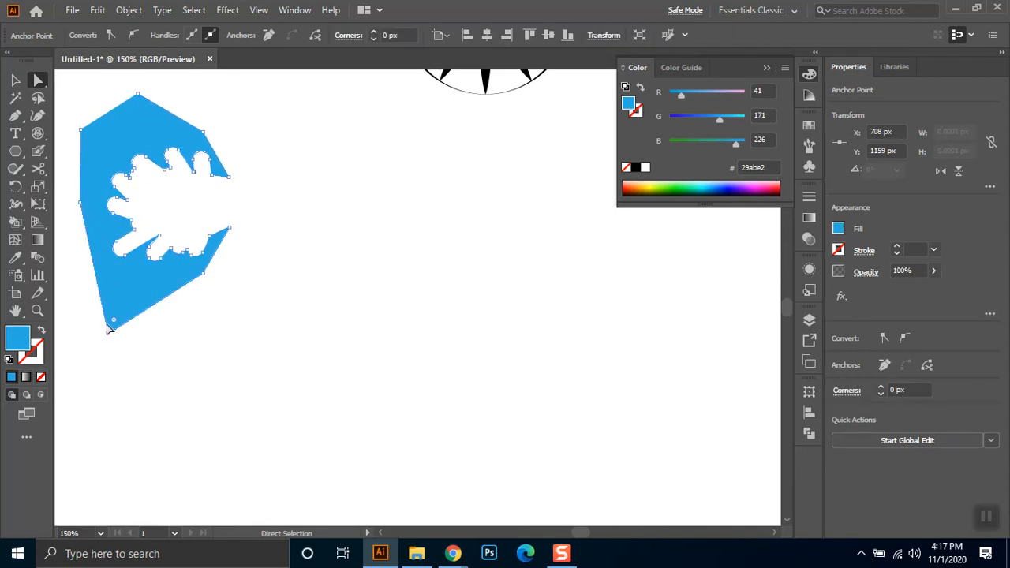
left_click(38, 168)
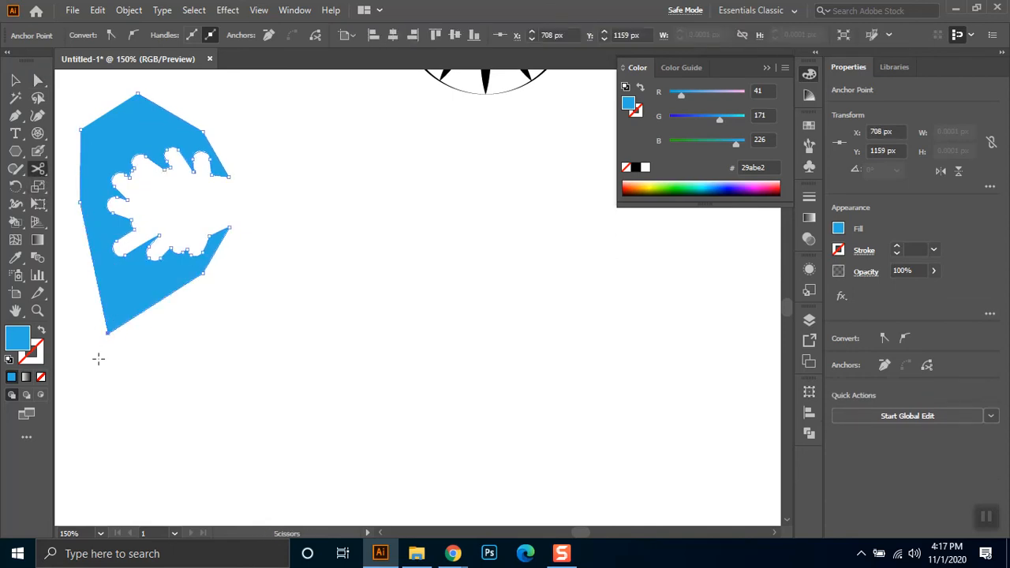
left_click(109, 332)
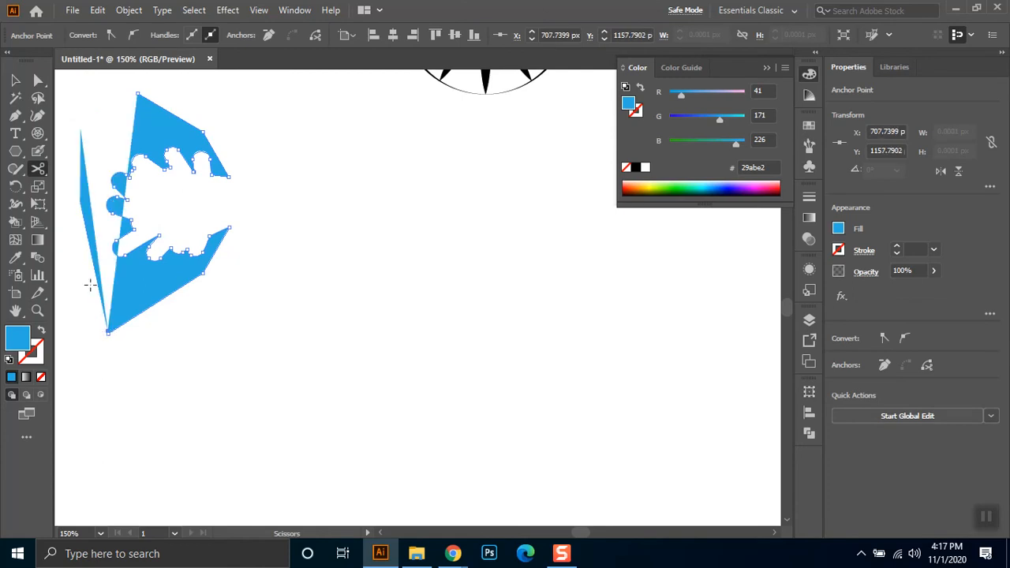
left_click(38, 79)
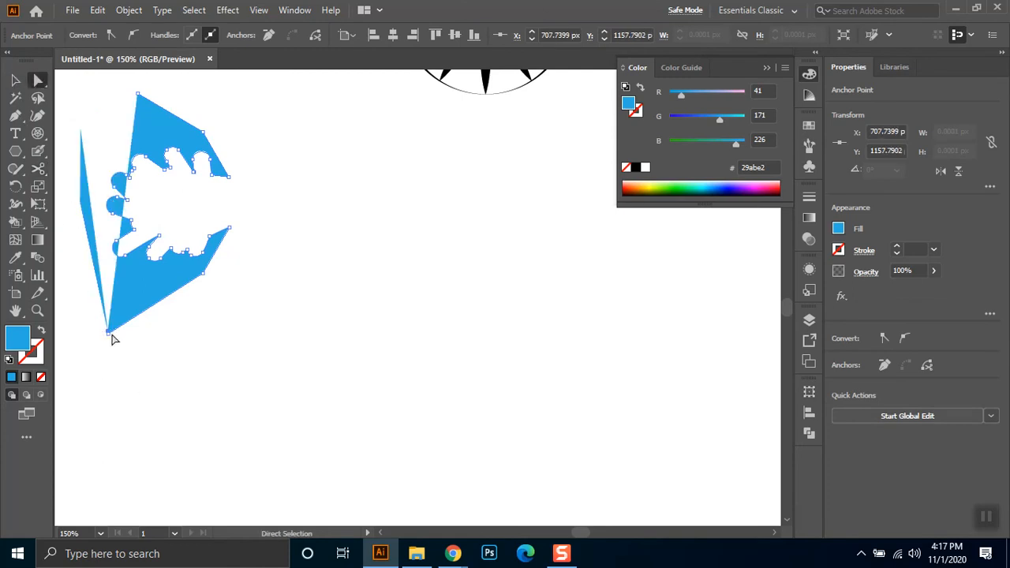
left_click_drag(108, 334, 168, 355)
left_click_drag(108, 335, 92, 406)
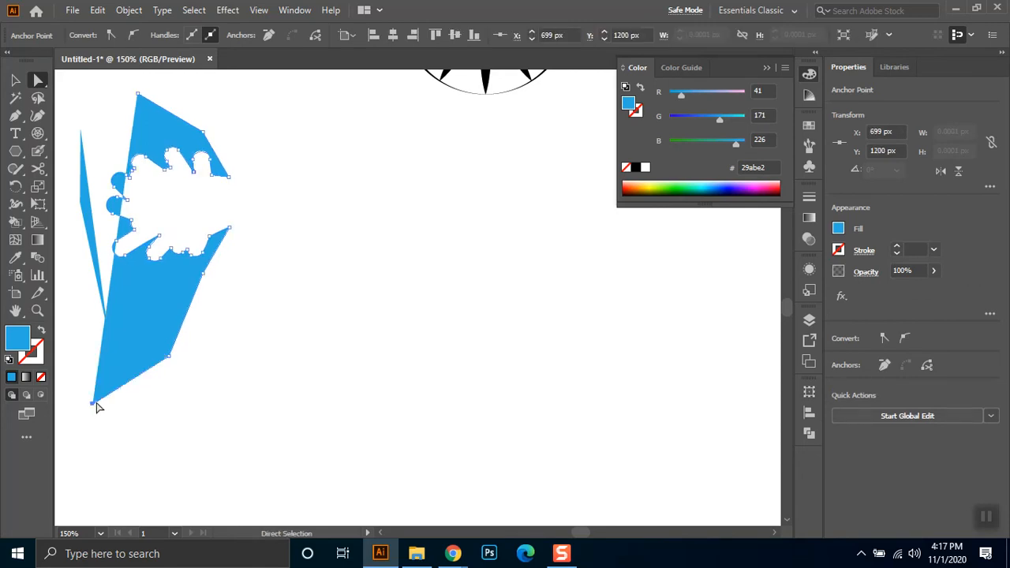
left_click_drag(93, 405, 249, 394)
left_click_drag(138, 95, 296, 149)
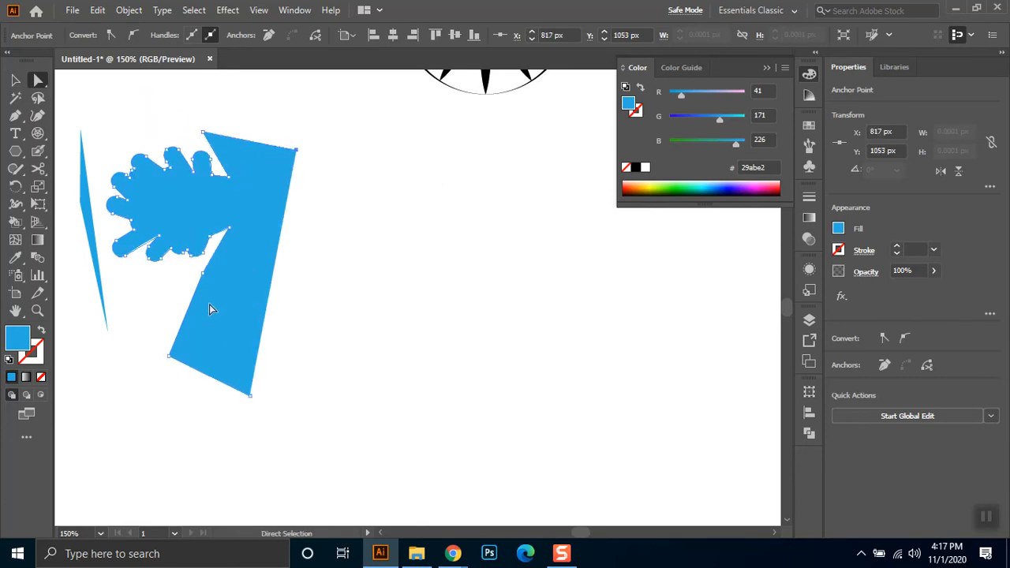
Step: Draw a closed blue triangle about 92 by 85 px with the Pen tool, right of the cut hexagon pieces
left_click(16, 116)
left_click(450, 198)
left_click(387, 343)
left_click(546, 338)
left_click(450, 198)
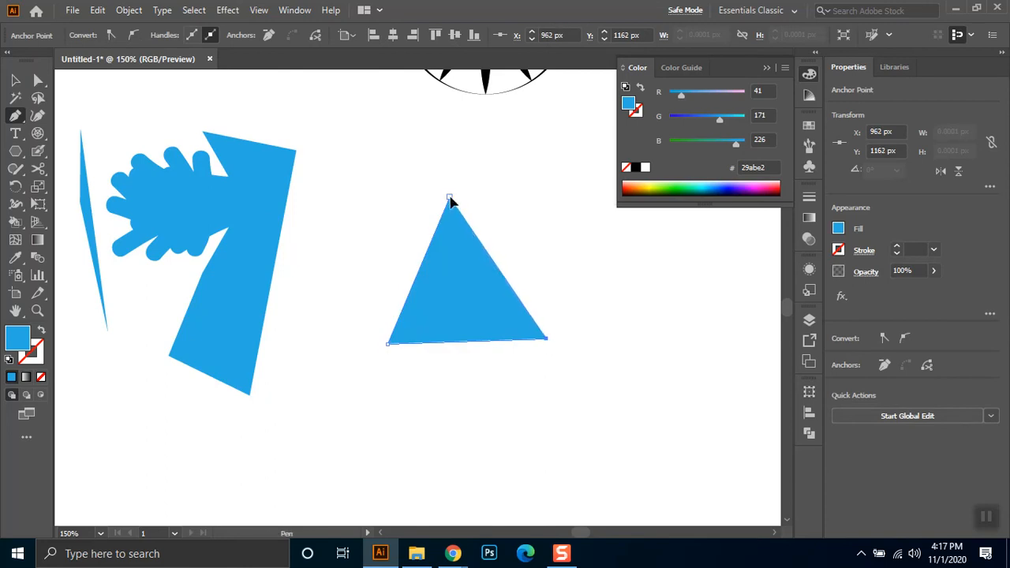
Step: Split the triangle at its apex with the Scissors tool and pull the loose anchor about 56 px to the right
left_click(37, 79)
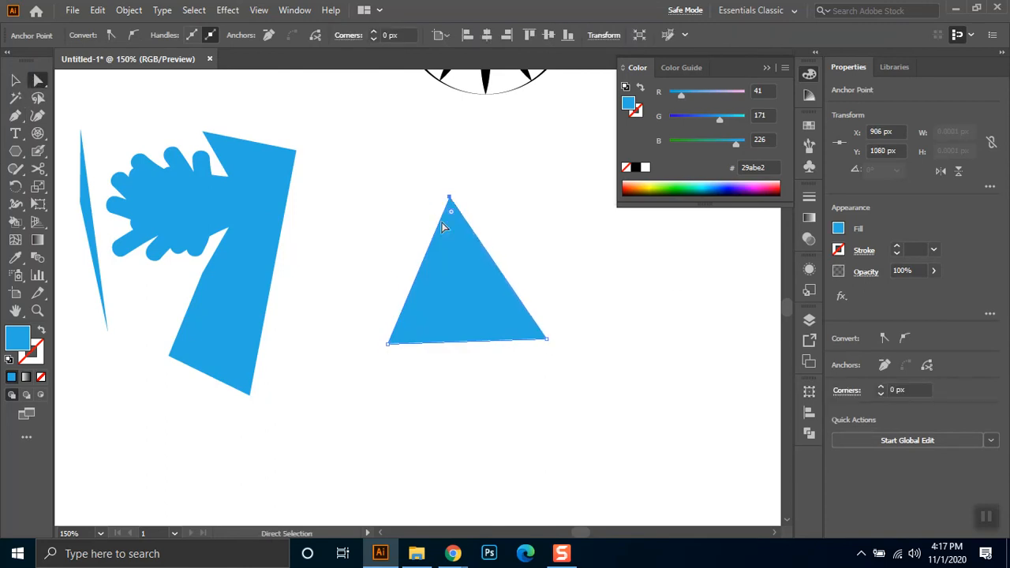
left_click(40, 170)
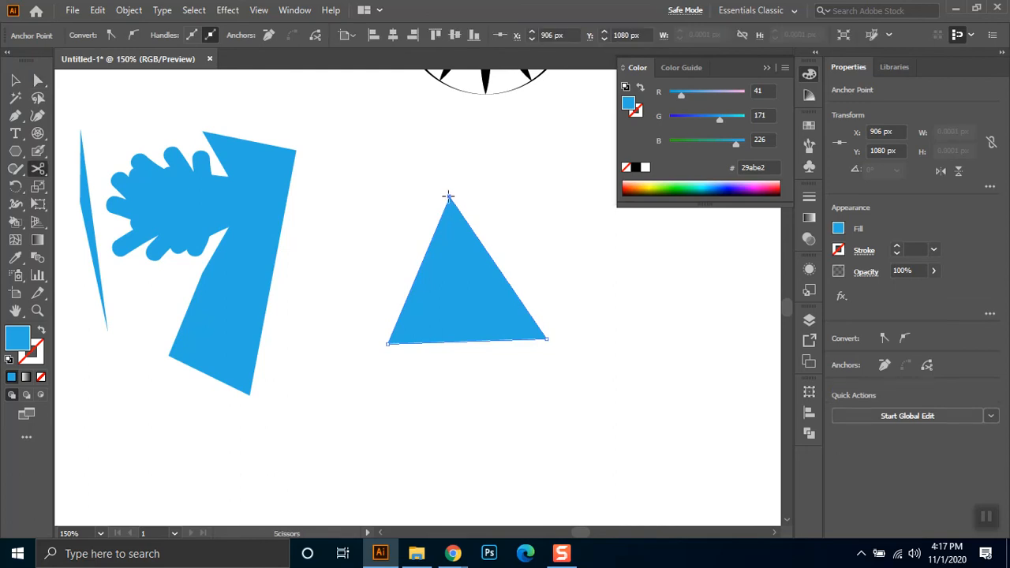
left_click(37, 80)
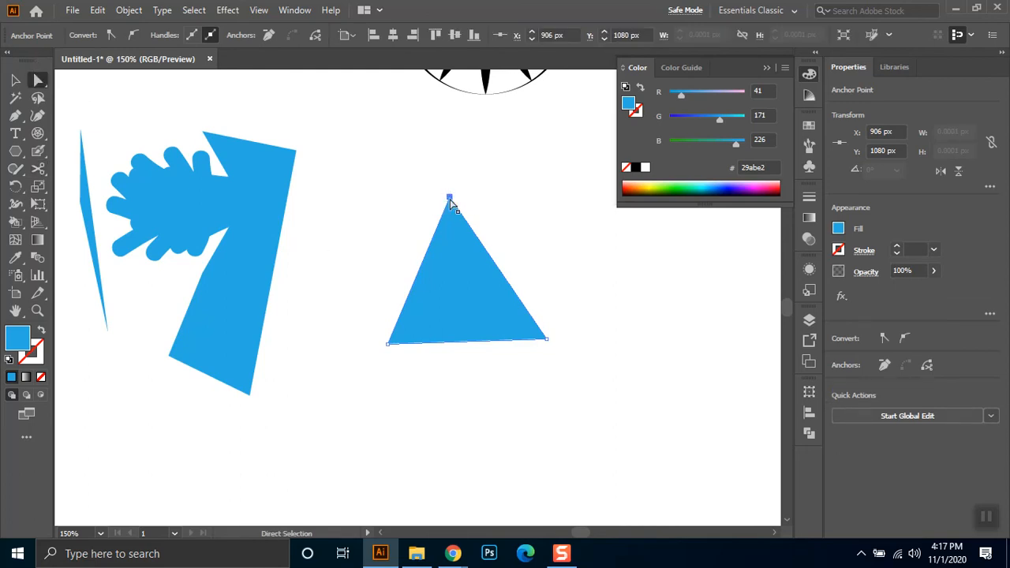
left_click_drag(449, 198, 545, 183)
scroll(451, 199, "down", 1)
left_click(506, 177)
scroll(474, 308, "down", 1)
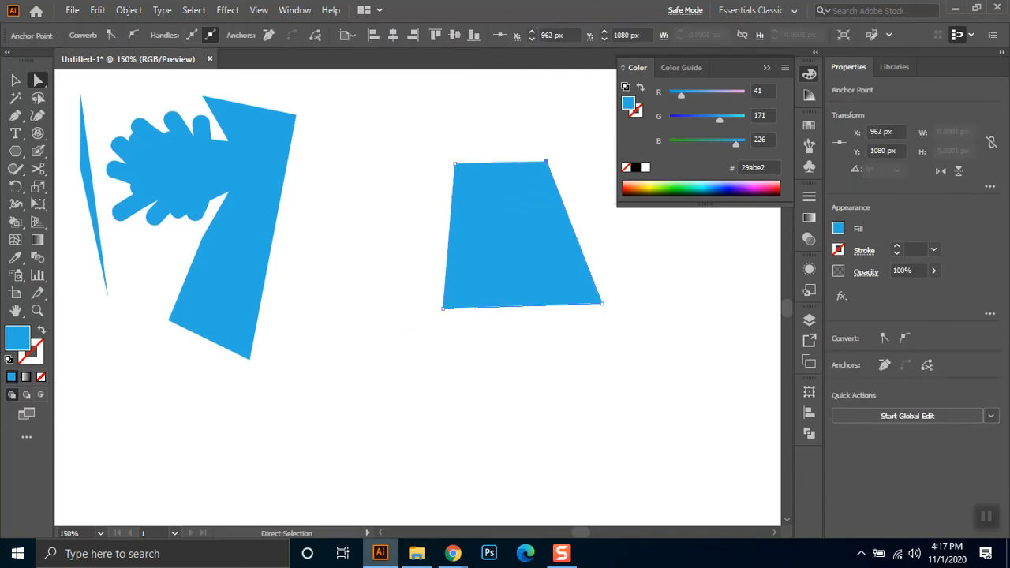
Step: Switch to the Google Meet call in Chrome and admit the participant waiting to join
left_click(379, 562)
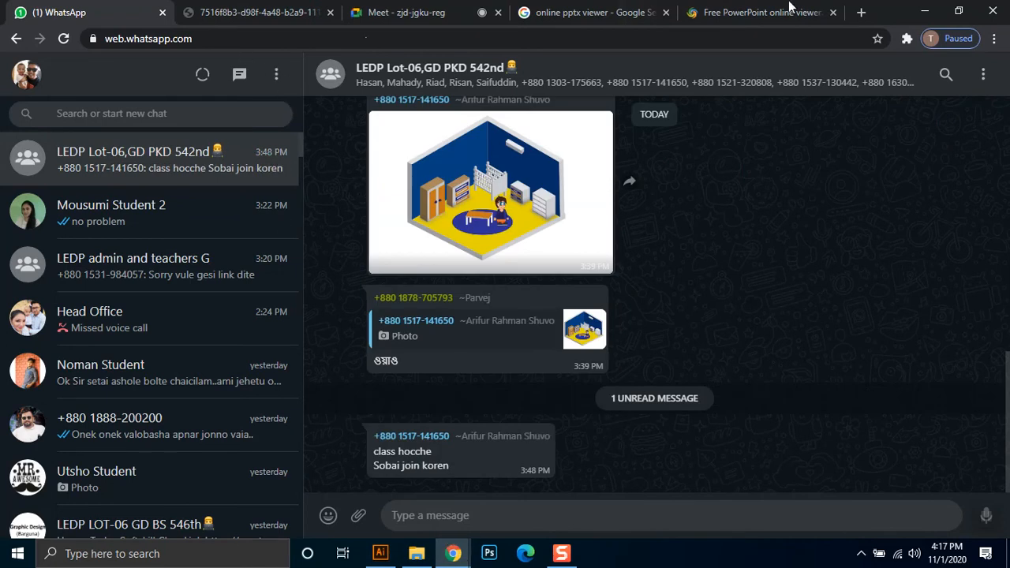
left_click(315, 12)
left_click(401, 12)
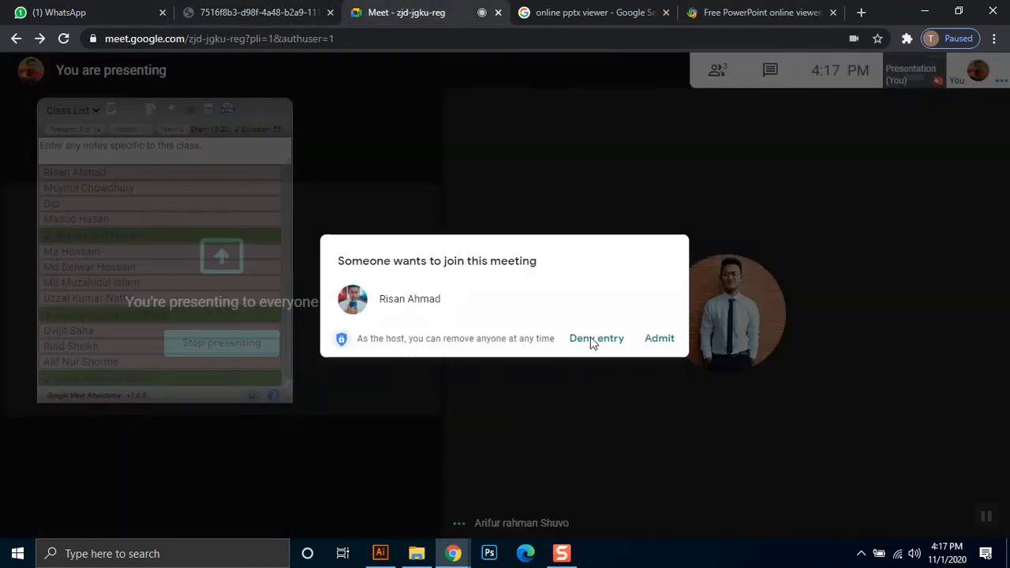
left_click(657, 337)
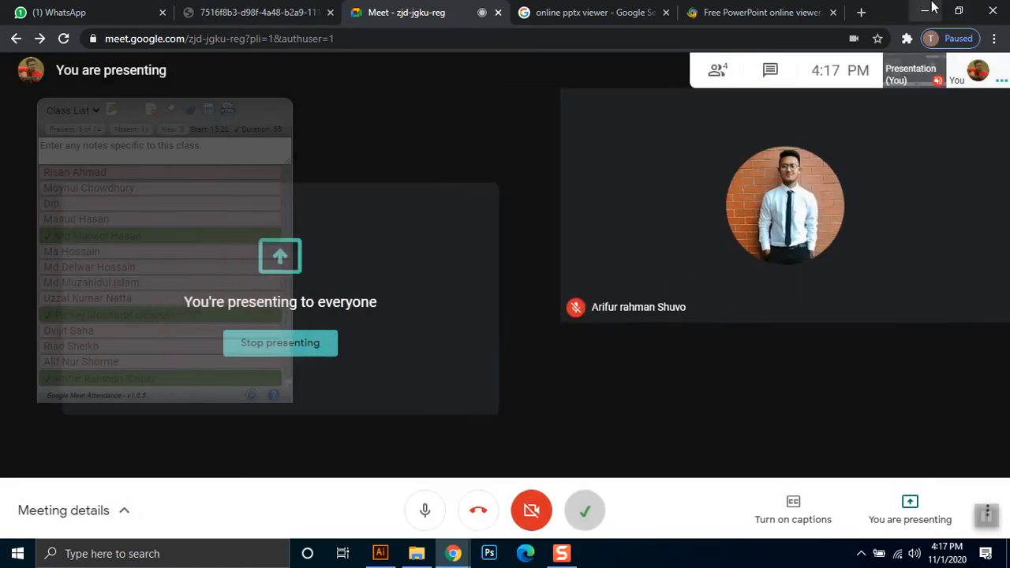
Step: Check the Meet call and the WhatsApp group chat again, and return to Illustrator
left_click(926, 9)
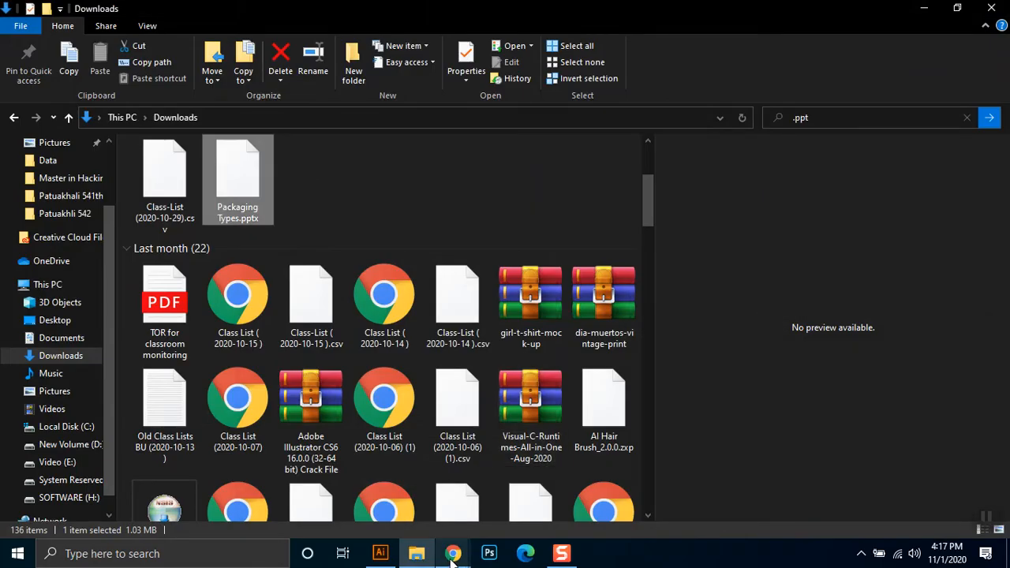
mouse_move(453, 556)
left_click(351, 512)
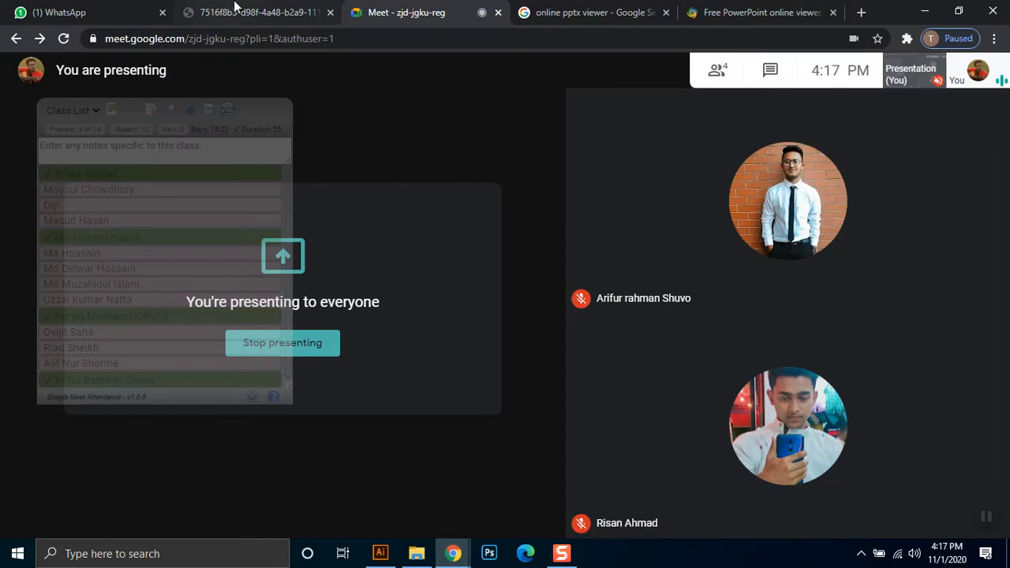
left_click(145, 8)
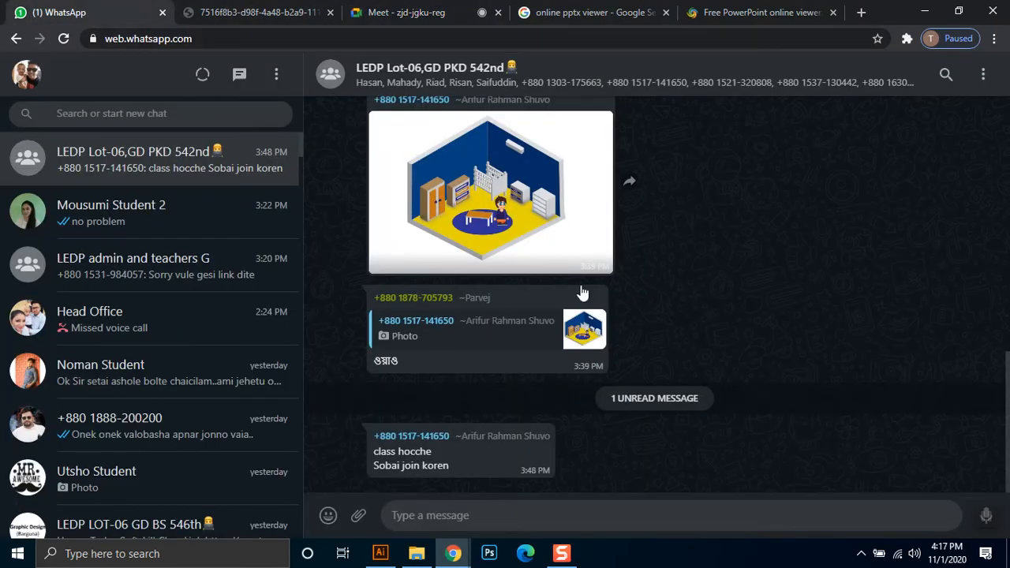
left_click(380, 553)
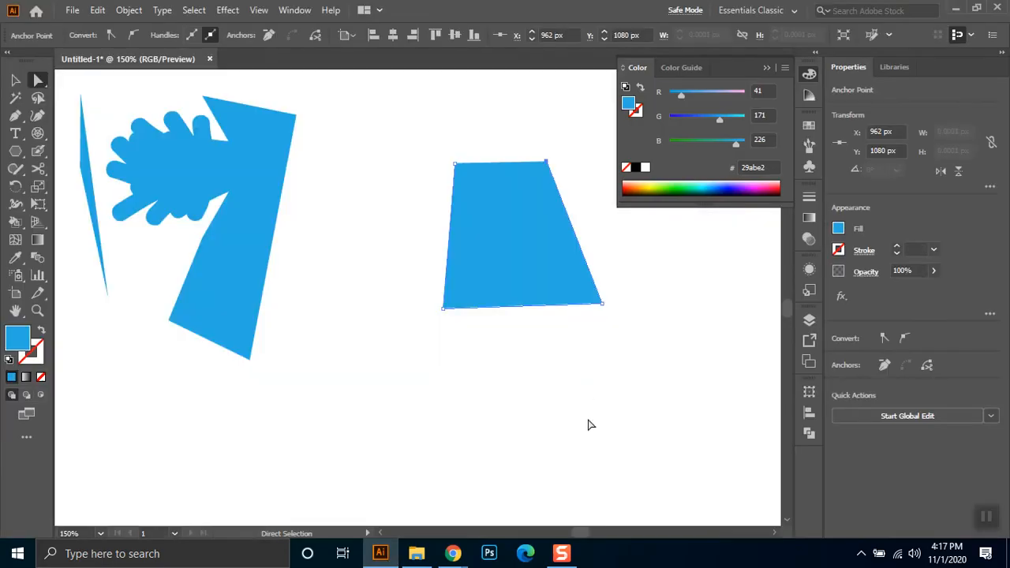
Step: Slice into the four-sided shape's left edge with the Knife tool, shift the shape down-left, and pull the cut's lower anchor down into a notch
left_click_drag(37, 168, 87, 203)
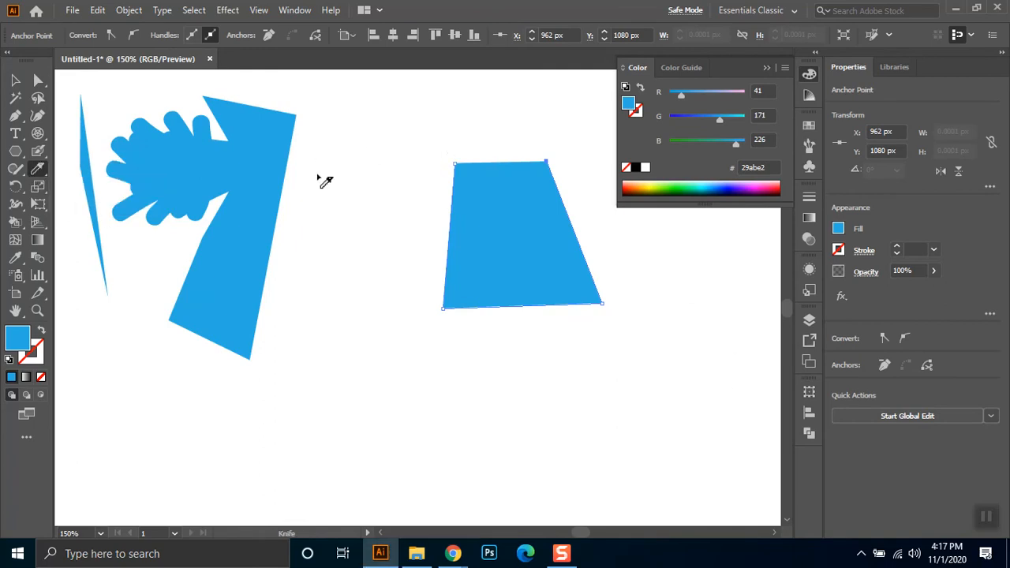
left_click_drag(456, 190, 497, 197)
left_click(37, 80)
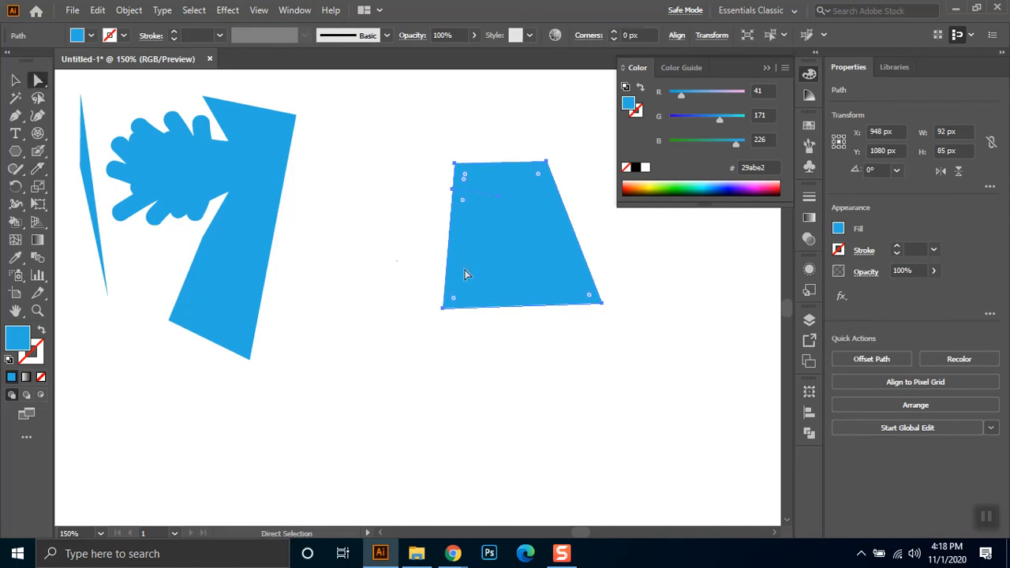
left_click(442, 238)
left_click(455, 191)
left_click_drag(502, 240, 466, 318)
left_click(417, 261)
left_click_drag(415, 262, 413, 301)
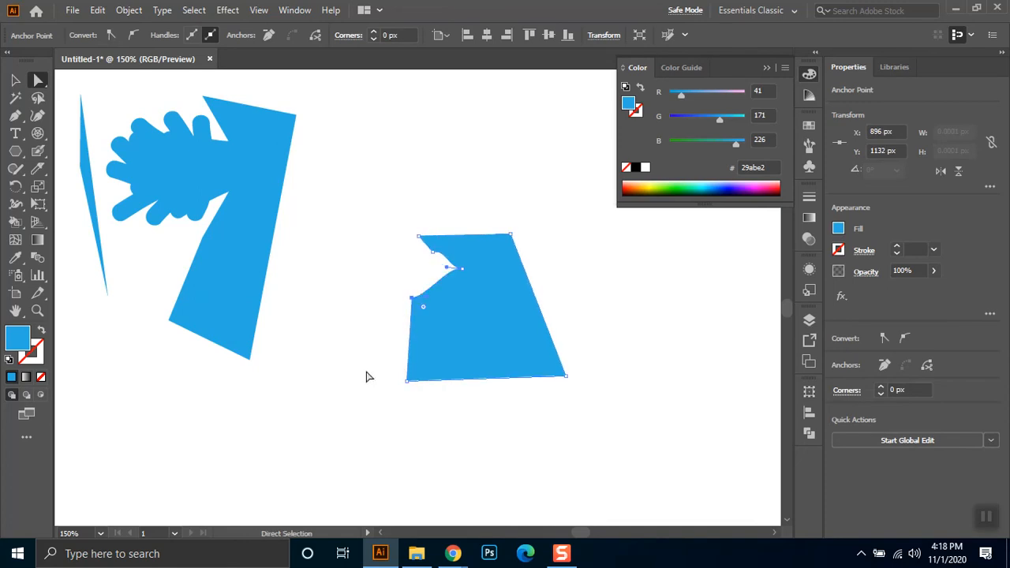
Step: Slice into the notched shape's right edge with the Knife tool and open the cut by moving its anchors apart
left_click(37, 168)
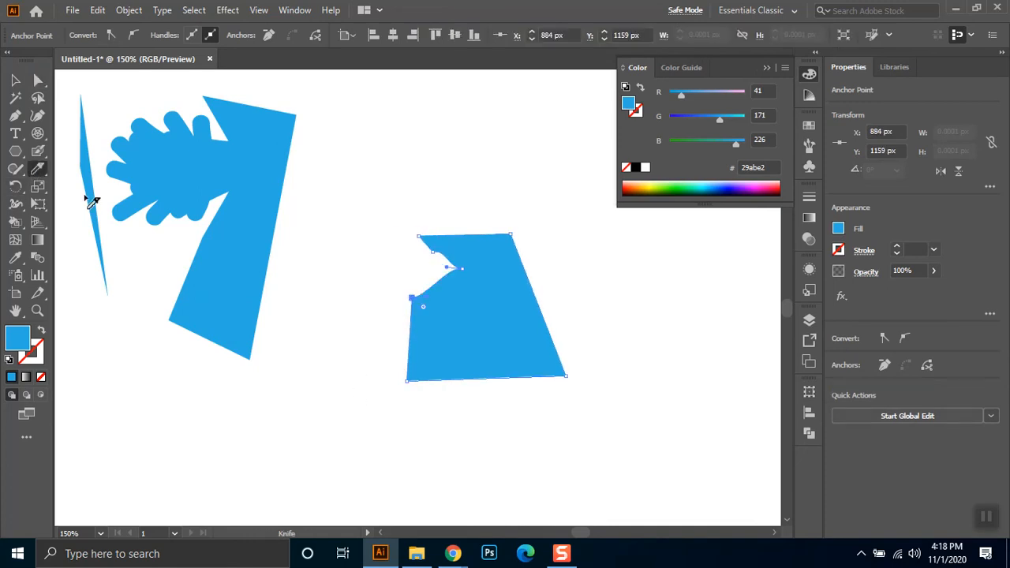
scroll(502, 332, "down", 1)
mouse_move(502, 332)
left_mouse_down()
mouse_move(566, 327)
mouse_move(557, 287)
left_mouse_up()
left_click(37, 79)
left_click(556, 316)
left_click(566, 366)
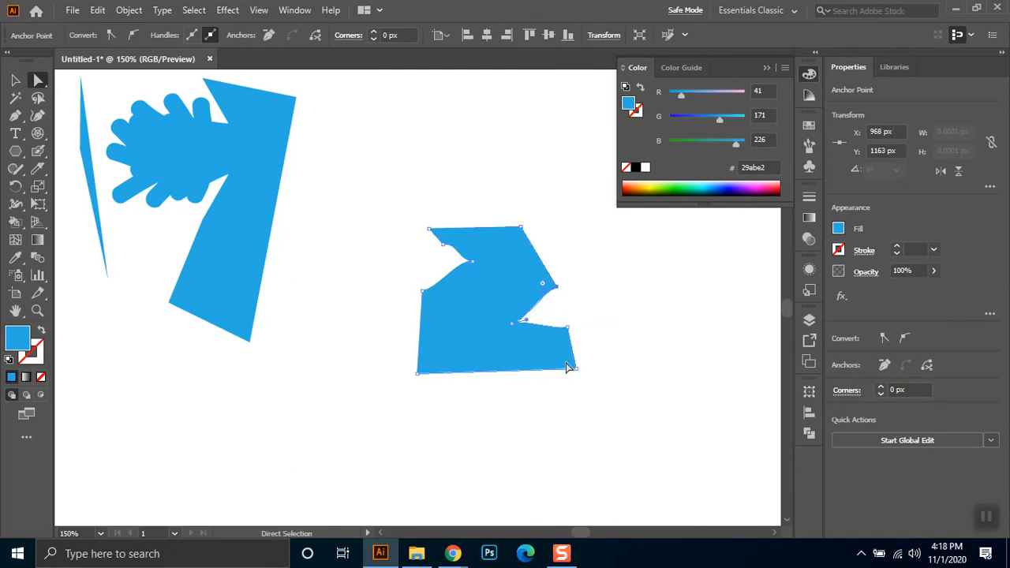
Step: Move the twice-notched shape to the left and scale it down to about 38 by 46 px
left_click(511, 327)
left_click_drag(511, 326, 420, 326)
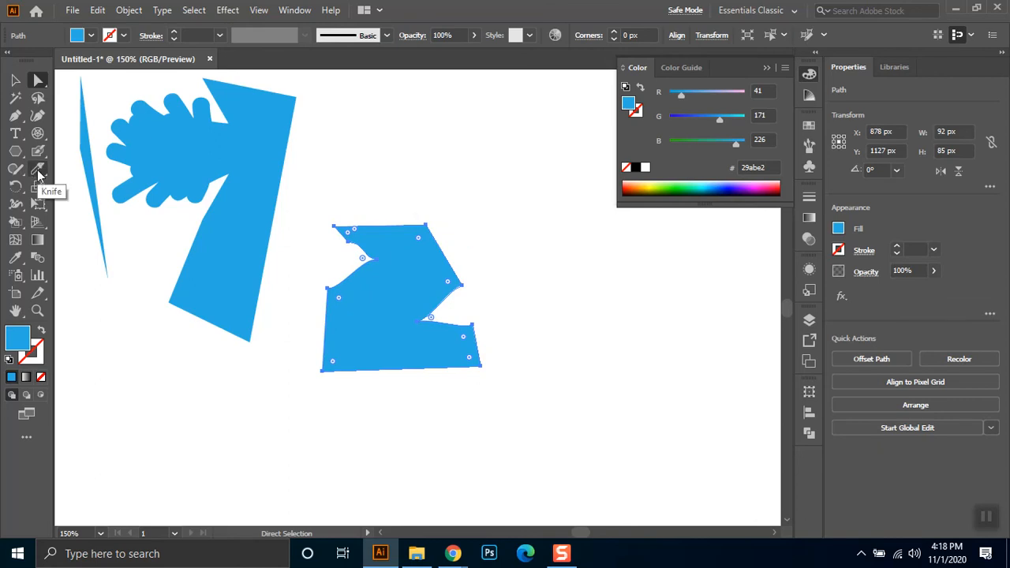
left_click(14, 190)
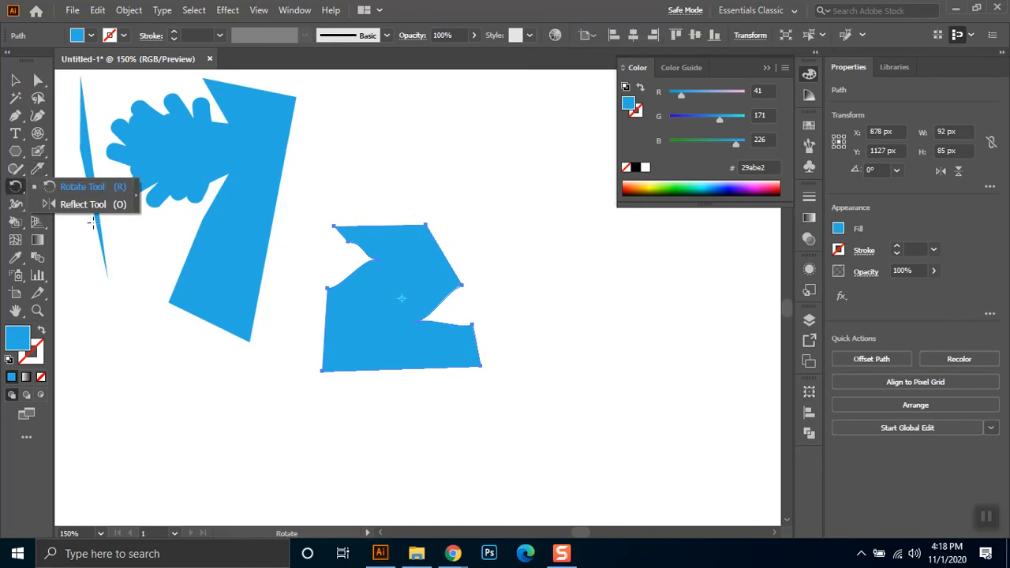
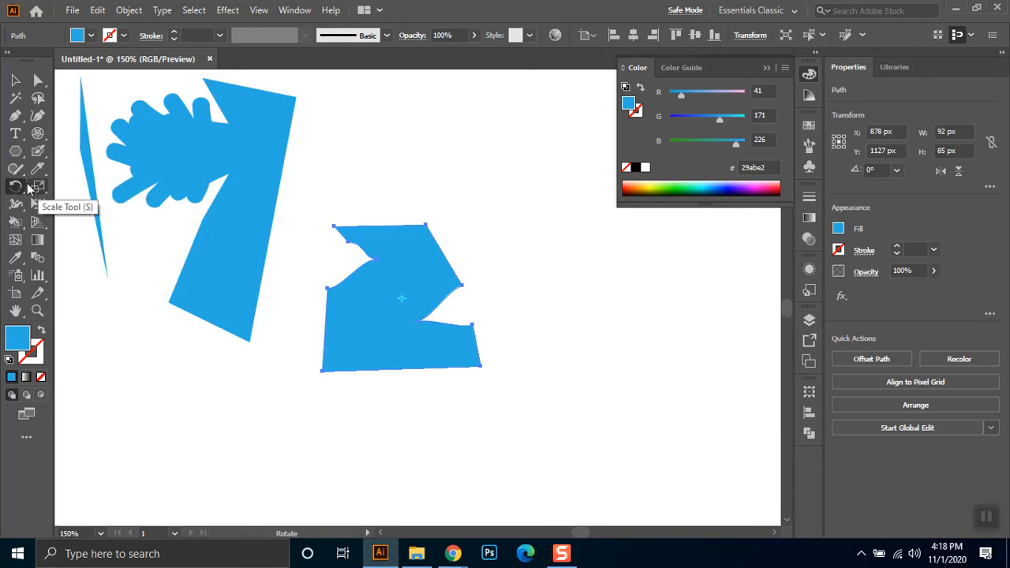
left_click(32, 187)
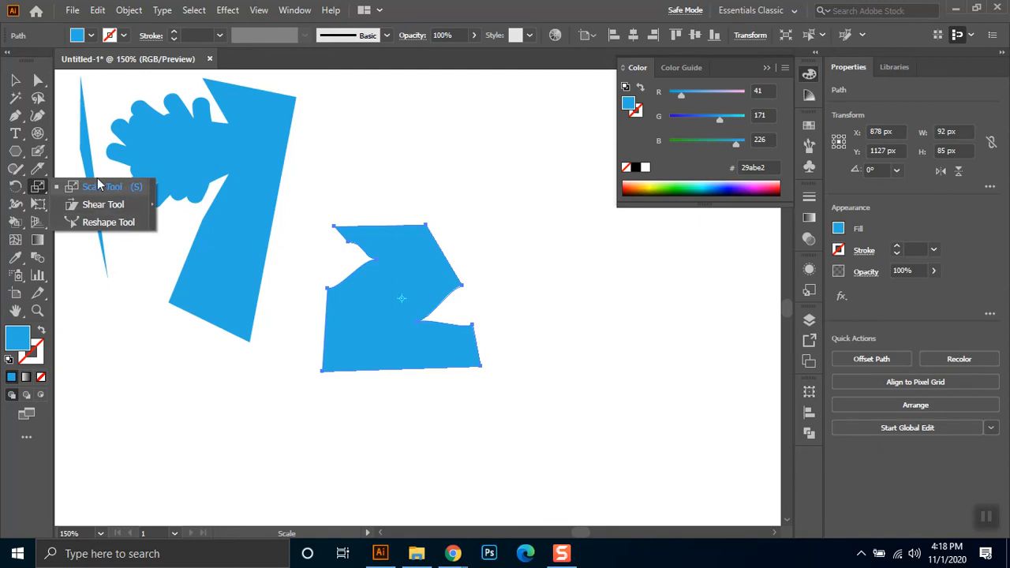
left_click(17, 80)
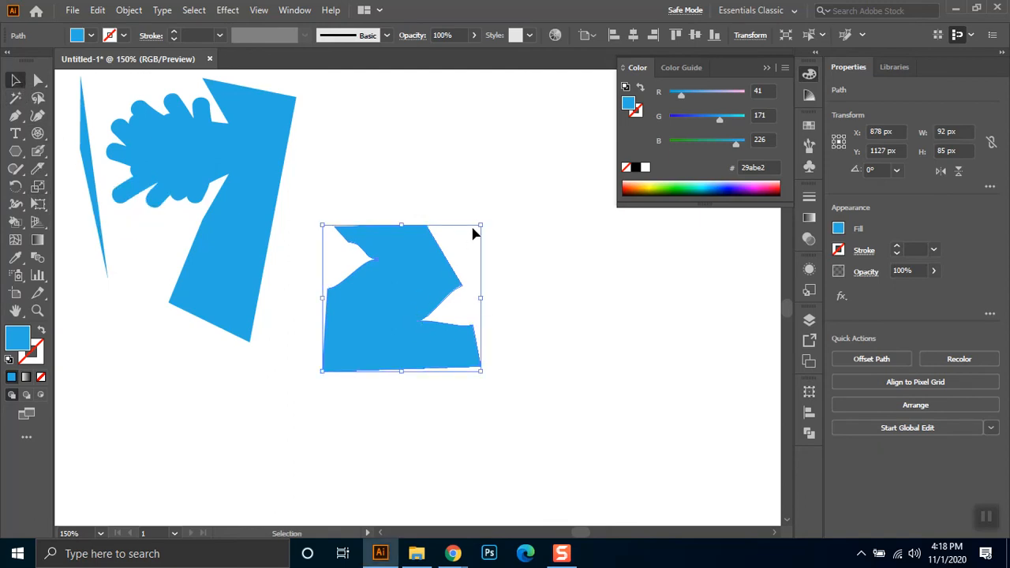
left_click_drag(481, 225, 388, 291)
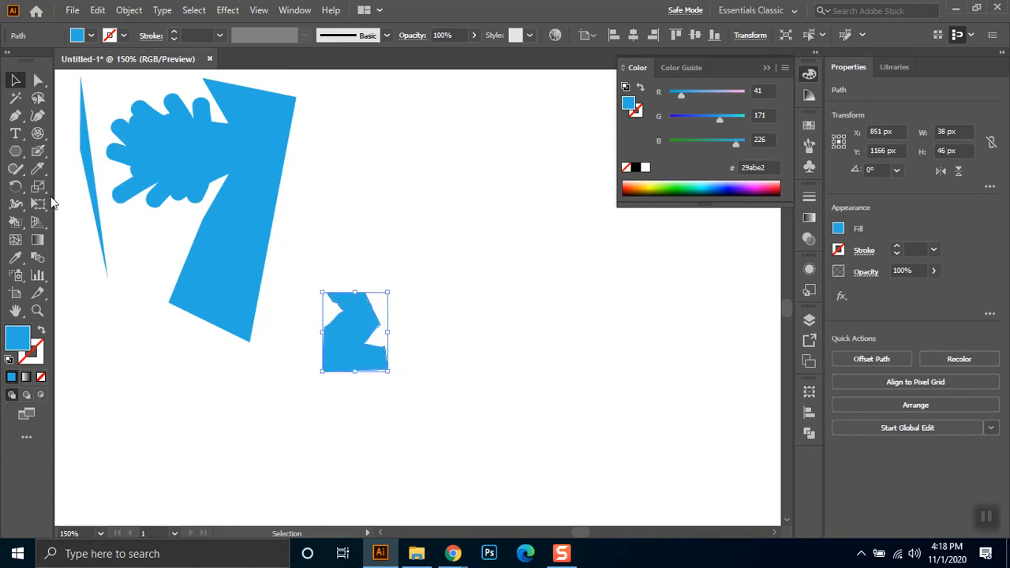
Step: Enlarge the twice-notched shape with the Scale tool to about 109 by 100 px
left_click(43, 186)
left_click_drag(395, 359, 371, 339)
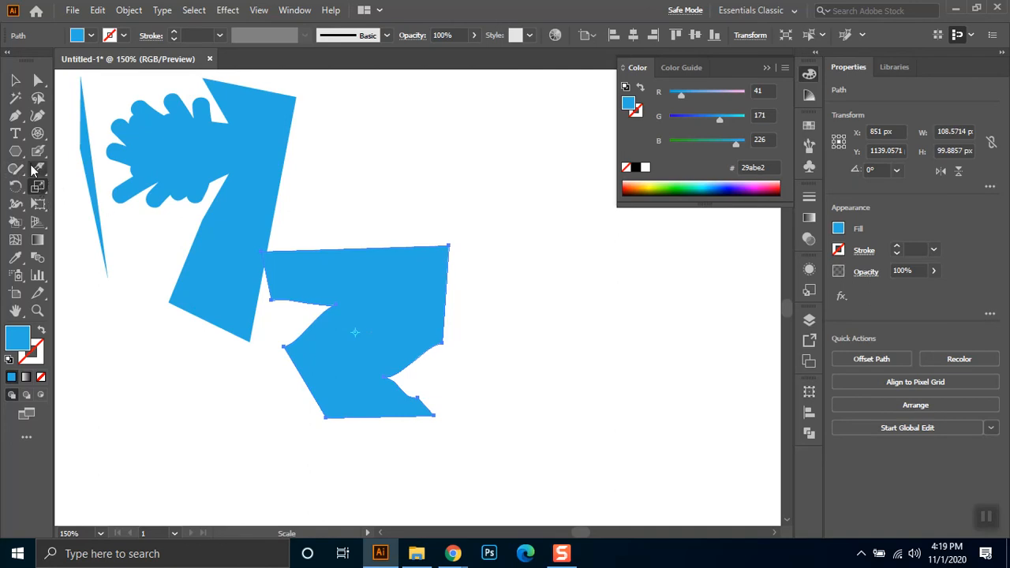
key("v")
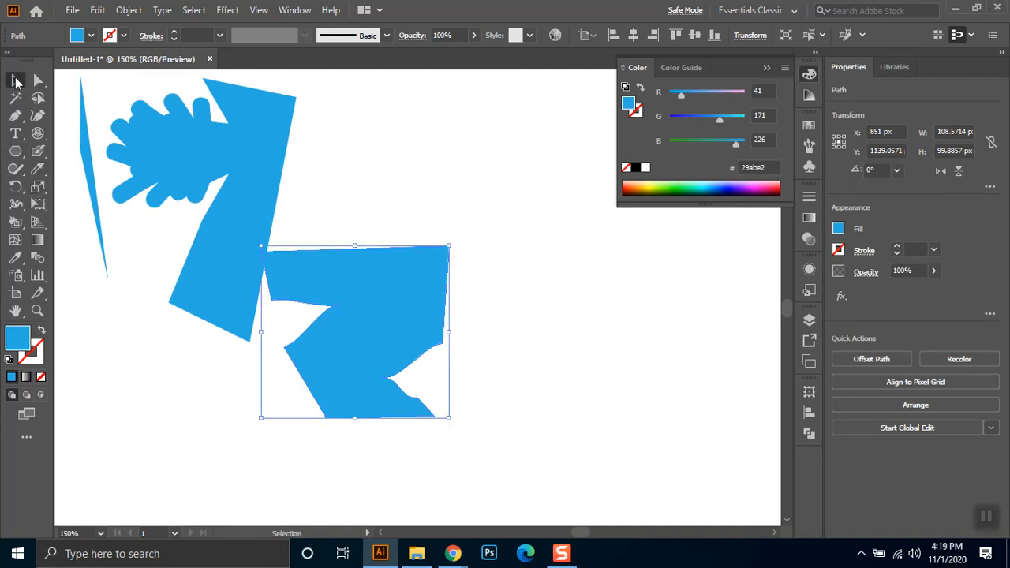
Step: Stretch the notched shape to about 144 px wide, shift it, and narrow it to about 106 px wide
left_click_drag(450, 245, 510, 246)
left_click_drag(435, 276, 468, 297)
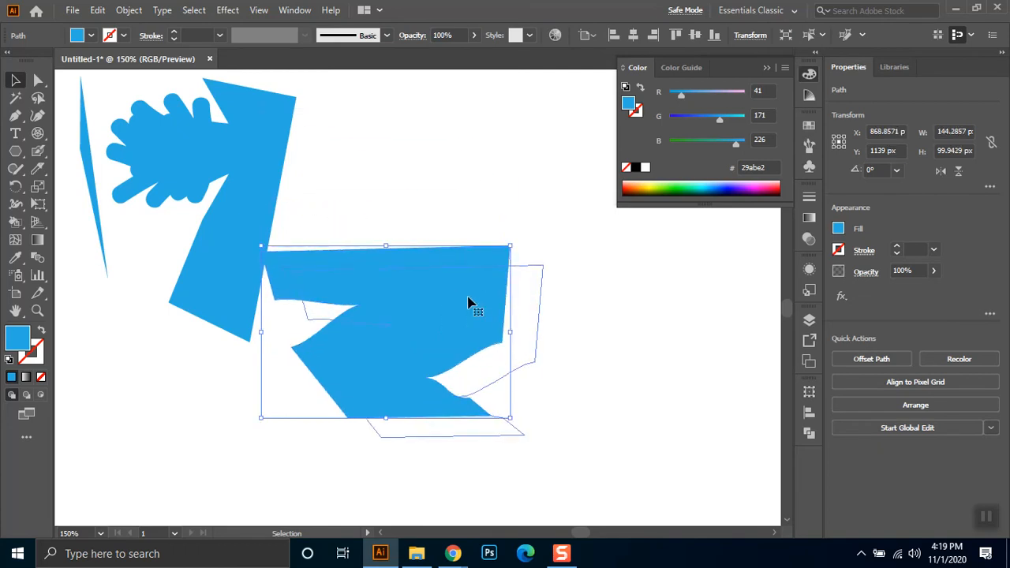
left_click_drag(298, 350, 361, 359)
left_click_drag(435, 354, 356, 345)
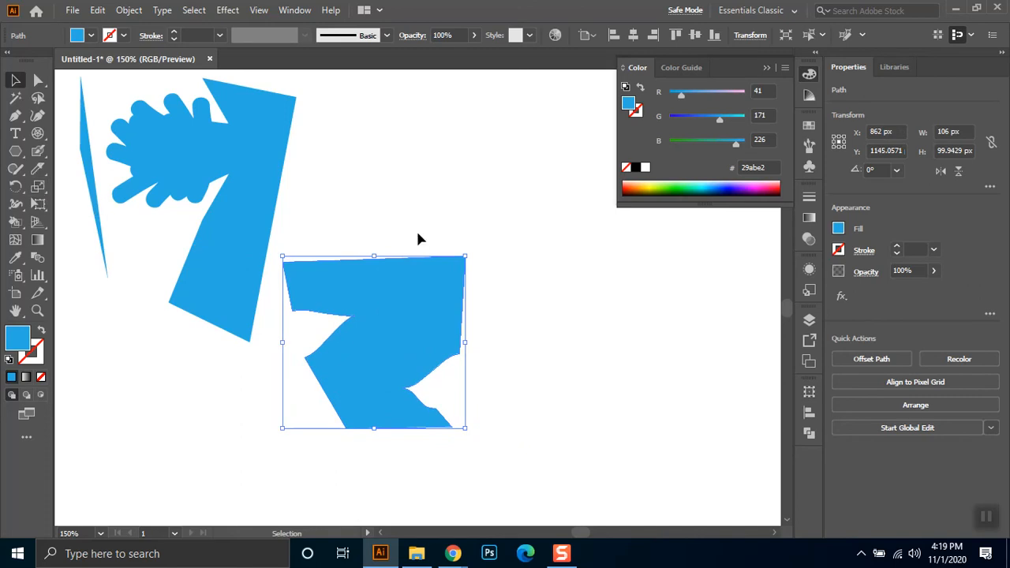
Step: Try pulling the notched shape's upper-right corner anchor outward, and undo the change
left_click(464, 258)
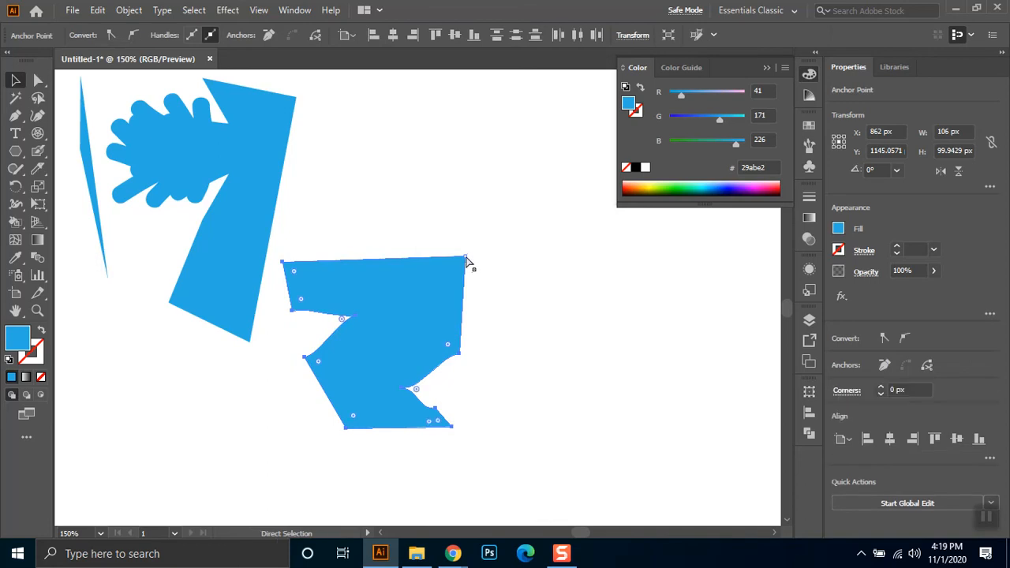
left_click_drag(465, 259, 527, 210)
key("ctrl+z")
key("v")
key("a")
key("ctrl")
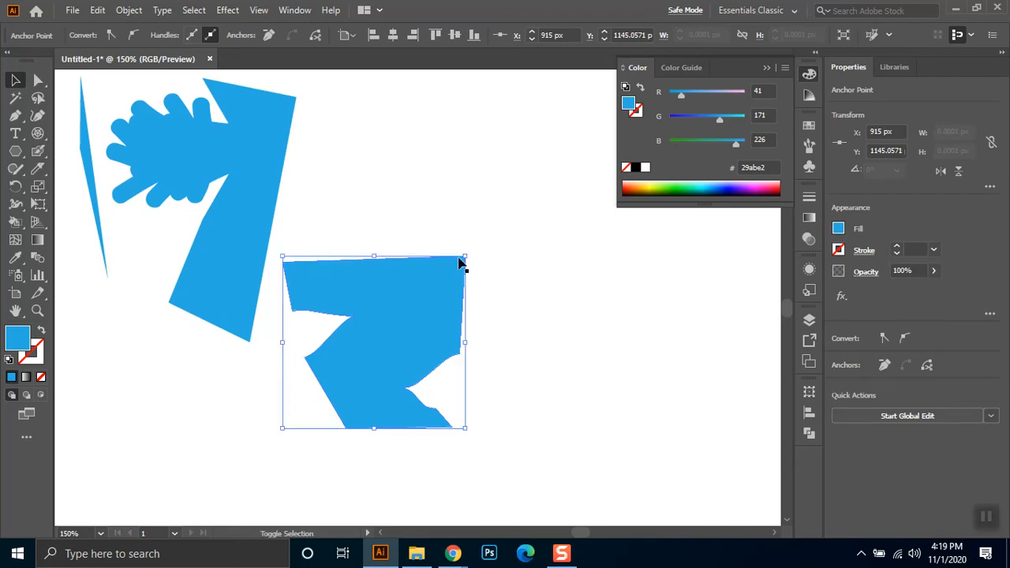
Step: Resize the notched shape proportionally about its centre, making it larger overall
left_click_drag(465, 257, 638, 143)
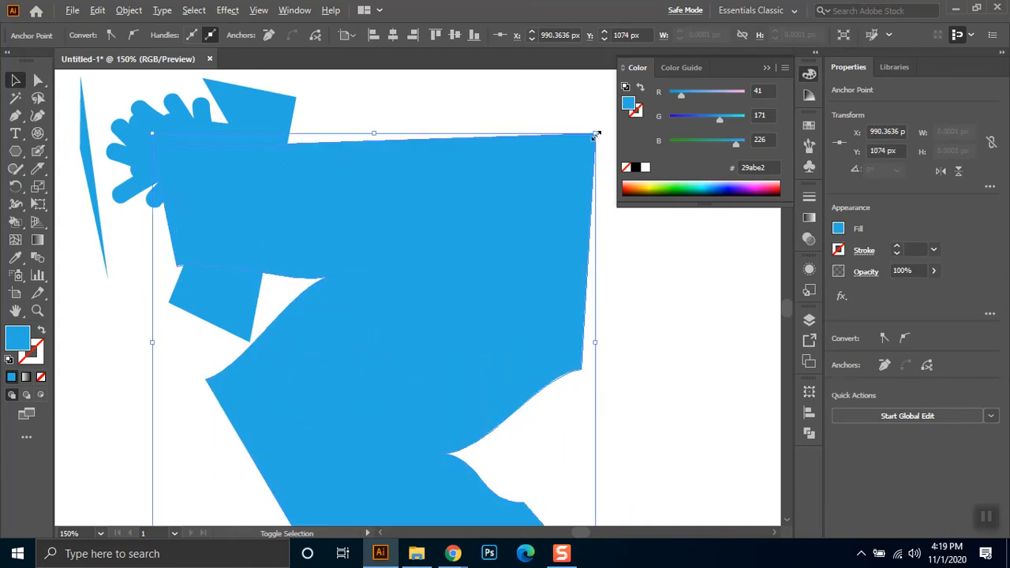
left_click_drag(557, 190, 563, 235)
scroll(563, 235, "down", 1)
left_click_drag(563, 235, 586, 228)
scroll(559, 198, "down", 1)
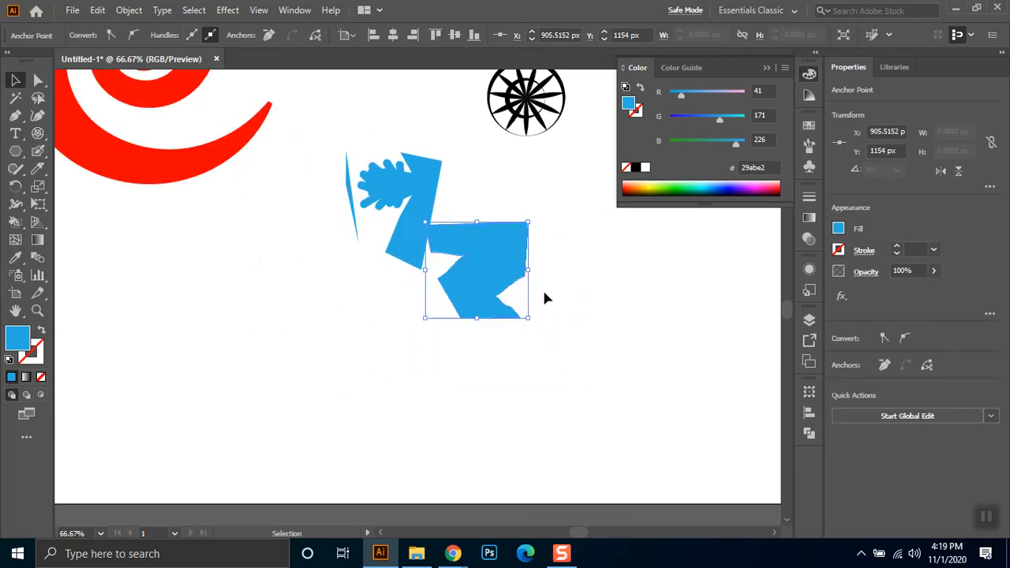
Step: Delete the angled blue shape with the lobed leaf-like end above the notched shape
left_click_drag(619, 276, 460, 364)
left_click(267, 267)
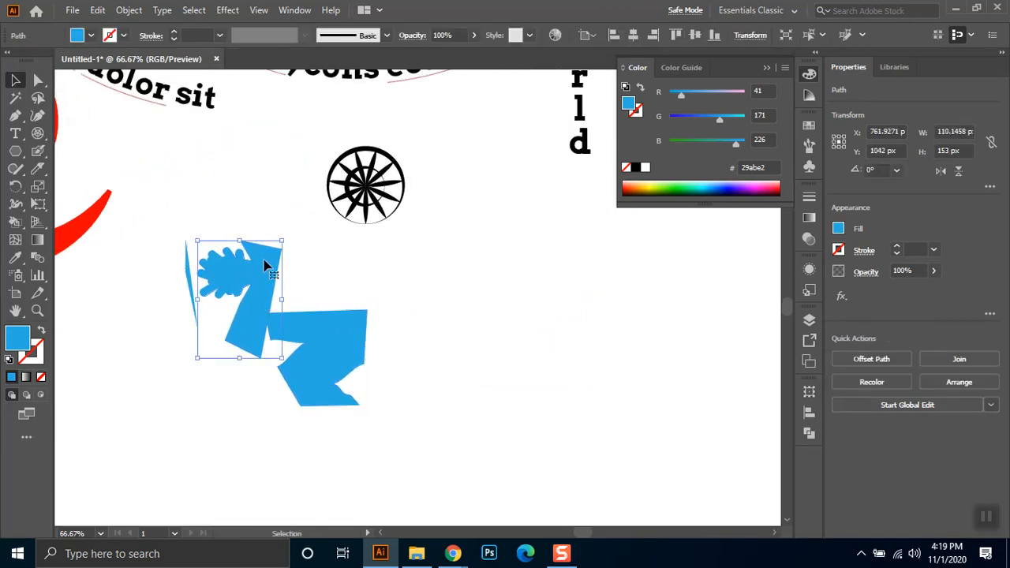
key("Delete")
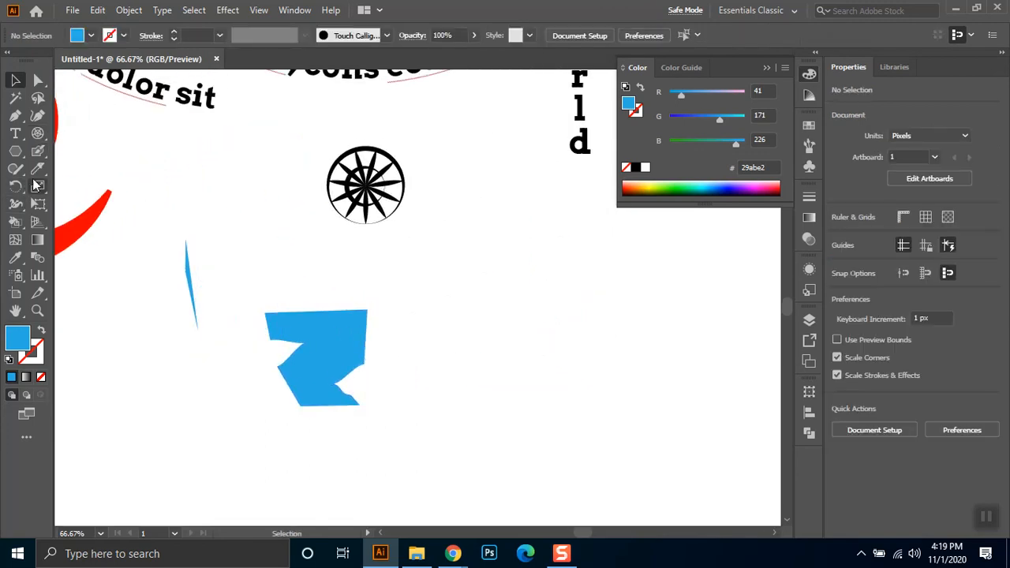
Step: Flatten the black spoked wheel group with the Shear tool to about 217 by 45 px
left_click_drag(44, 184, 104, 205)
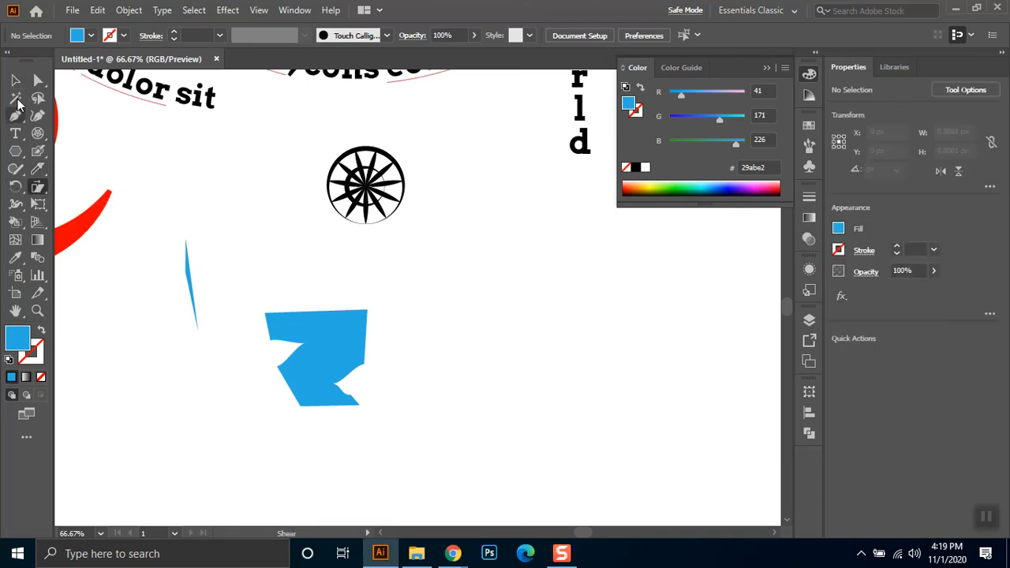
left_click(15, 80)
left_click_drag(458, 150, 331, 224)
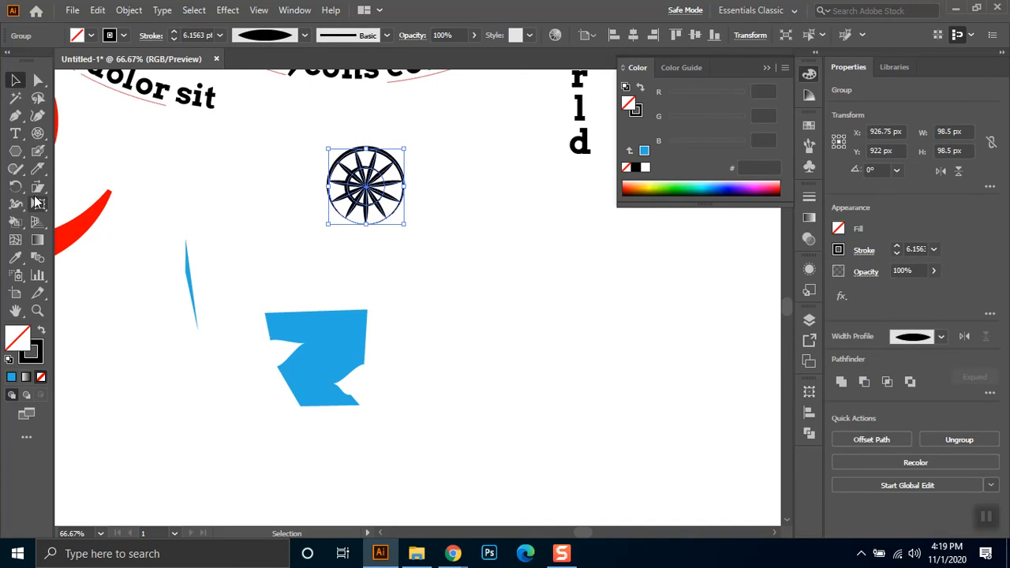
left_click(37, 186)
left_click_drag(359, 155, 405, 180)
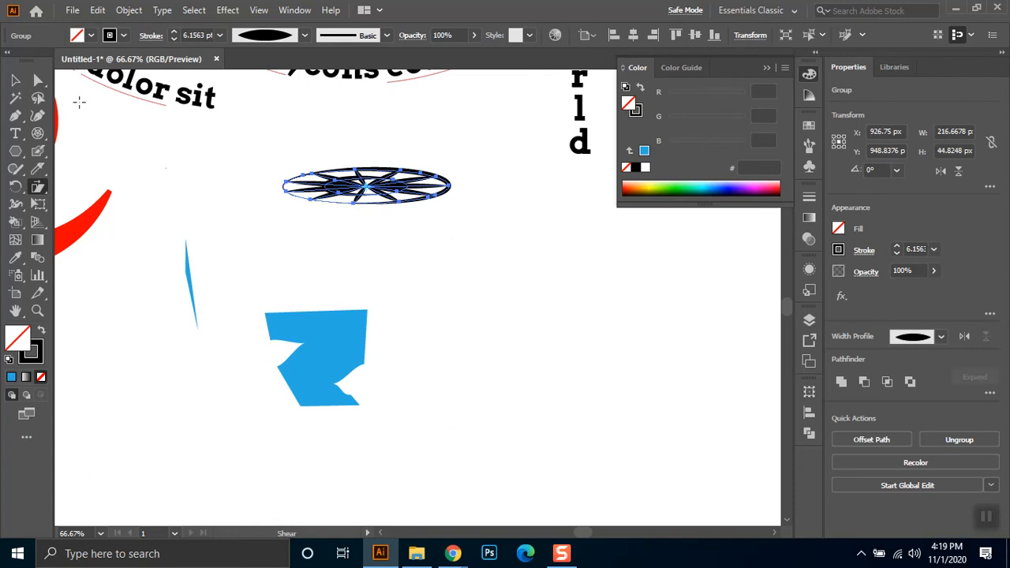
Step: Move the sheared wheel down beside the notched blue shape, and undo both the move and the shear
left_click(17, 81)
left_click(329, 201)
left_click_drag(418, 193, 464, 294)
left_click(38, 187)
key("ctrl+z")
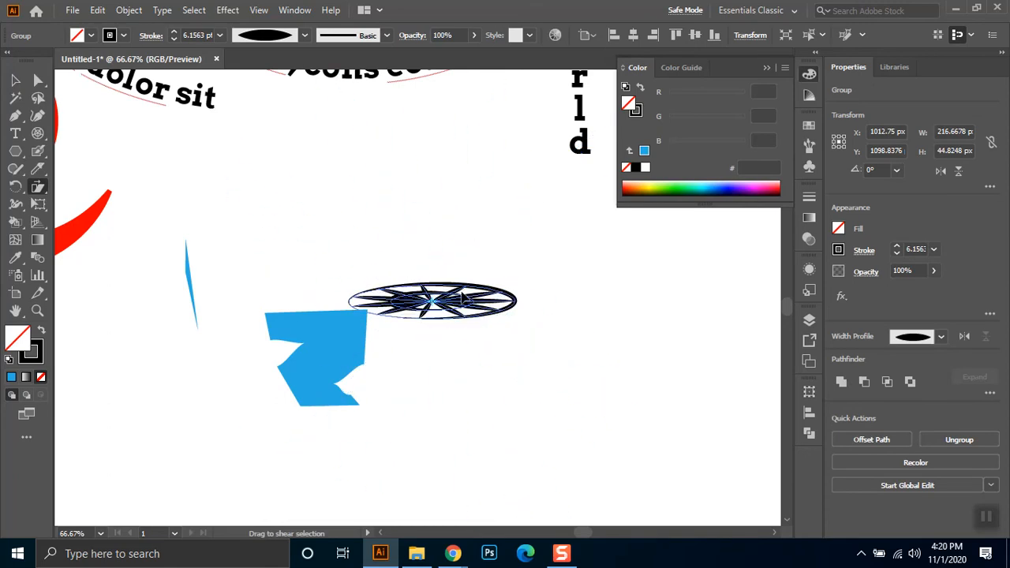
left_click(14, 79)
left_click_drag(499, 240, 308, 387)
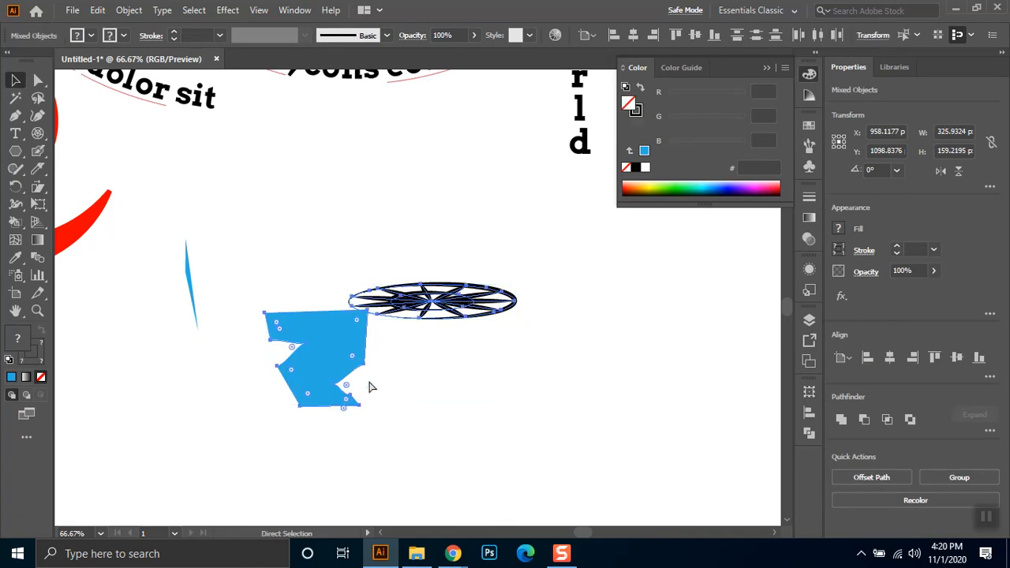
key("ctrl+z")
key("ctrl+z")
Step: Preview a horizontal shear of the spoked wheel with the shear angle set to 50°
right_click(377, 172)
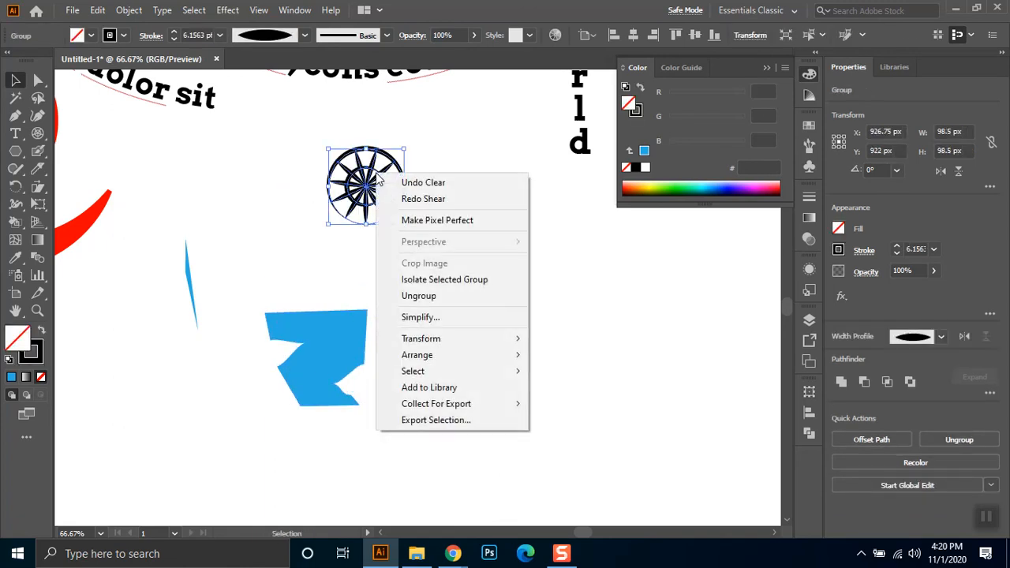
mouse_move(470, 337)
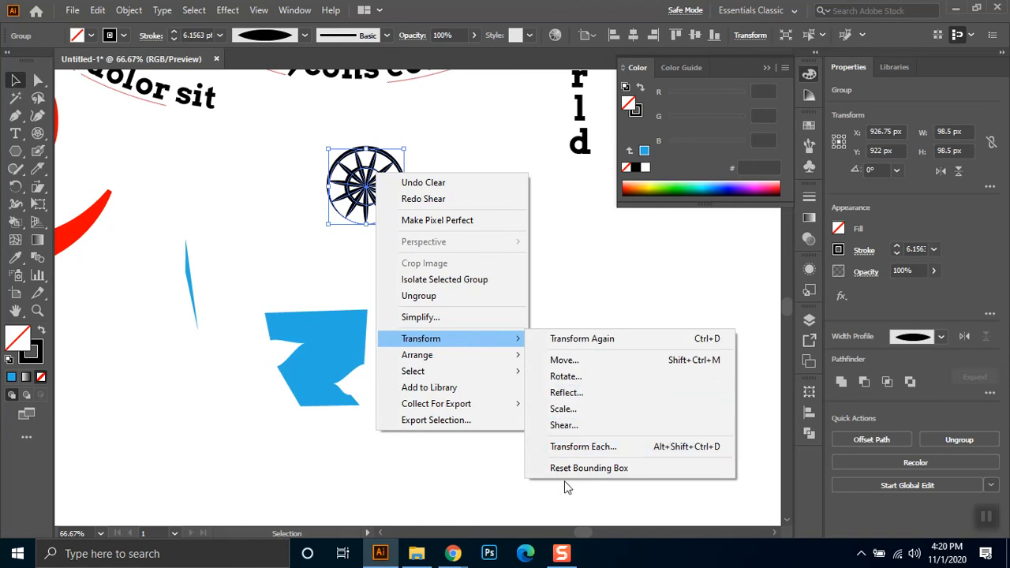
right_click(355, 165)
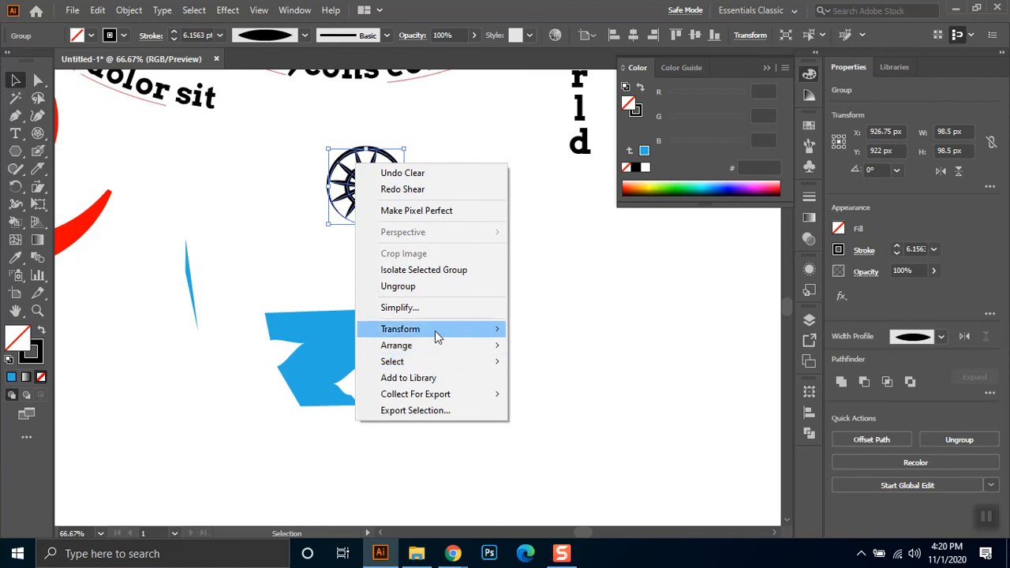
mouse_move(436, 332)
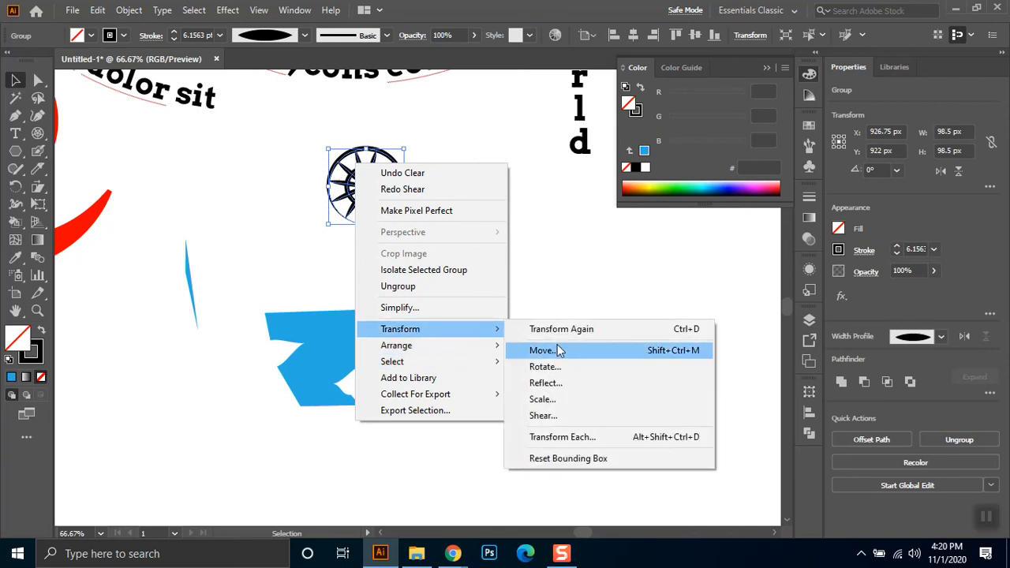
left_click(545, 416)
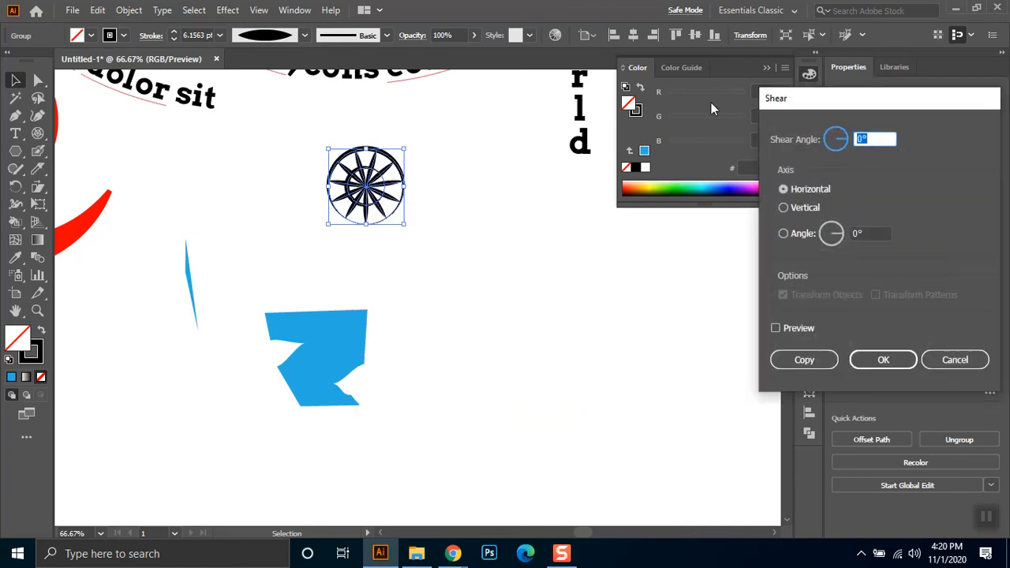
left_click(505, 365)
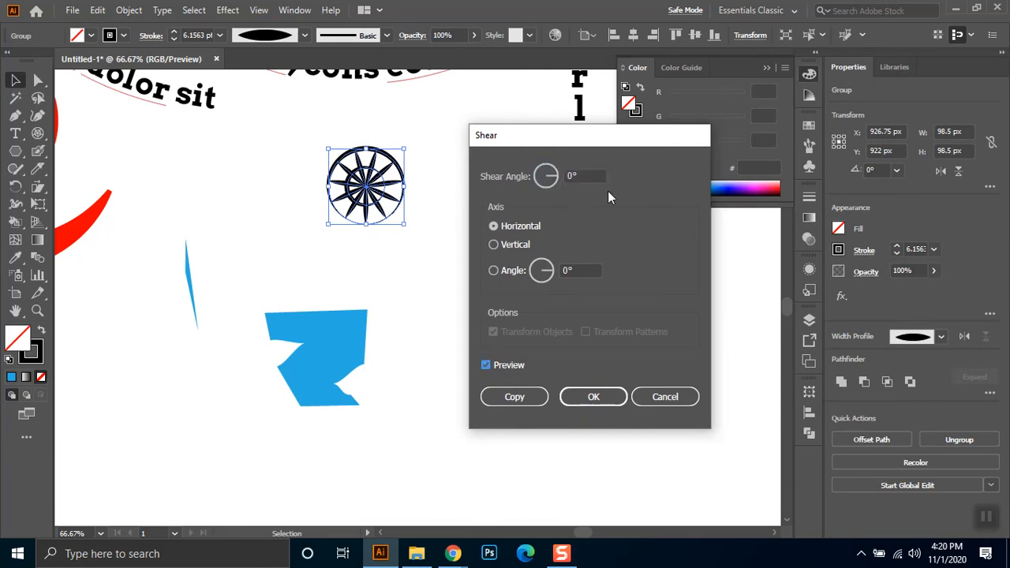
left_click(590, 176)
key("shift+Up")
key("shift+Up")
key("shift+Up")
key("shift+Up")
key("shift+Up")
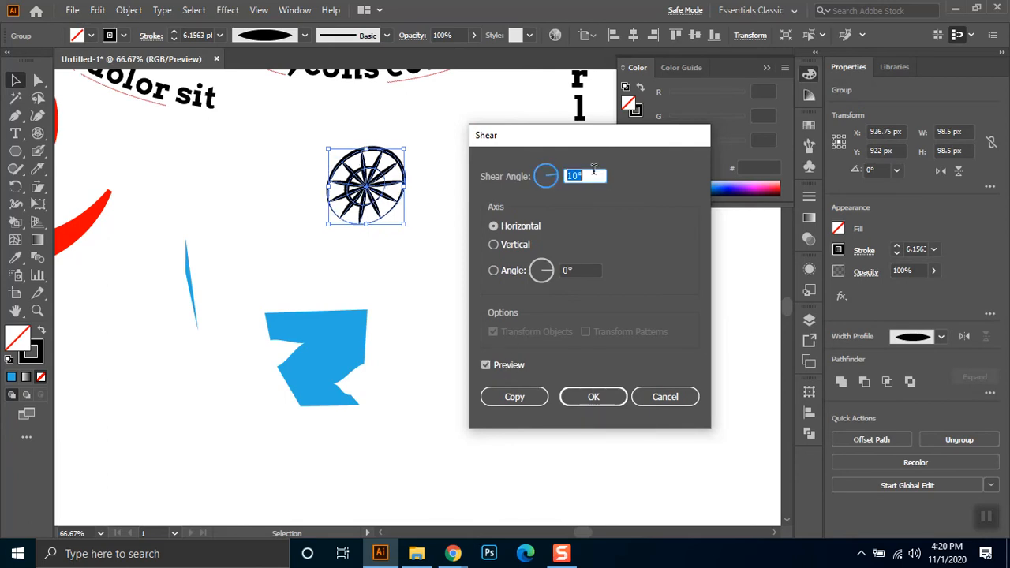
Step: Switch the shear axis to a custom angle, lower it to -110° in the preview, and cancel the shear
left_click(579, 270)
key("shift+Down")
key("shift+Down")
key("shift+Down")
key("shift+Down")
key("shift+Down")
key("shift+Down")
key("shift+Down")
key("shift+Down")
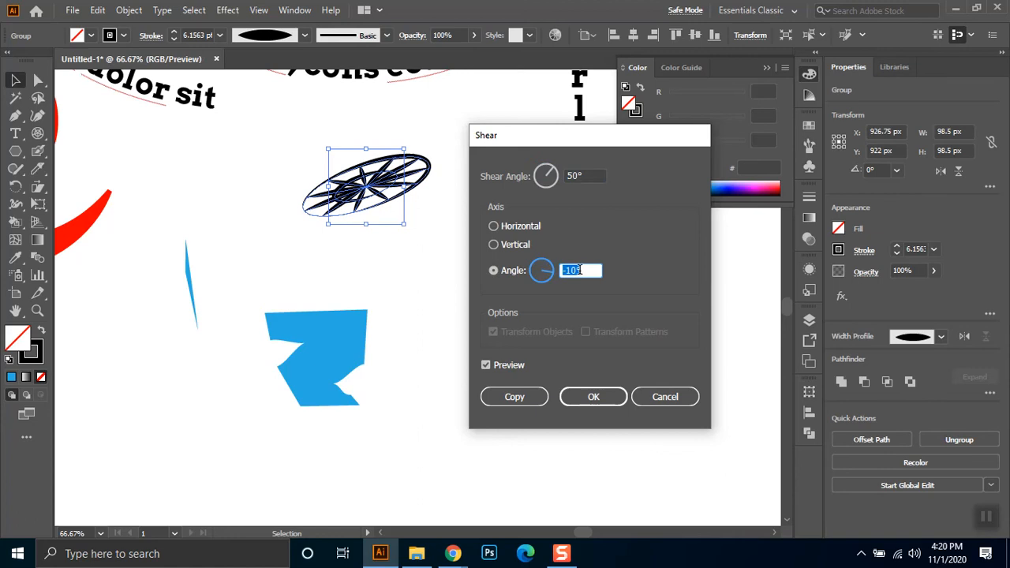
key("shift+Down")
key("shift+Down")
key("shift+Down")
key("shift+Down")
key("shift+Down")
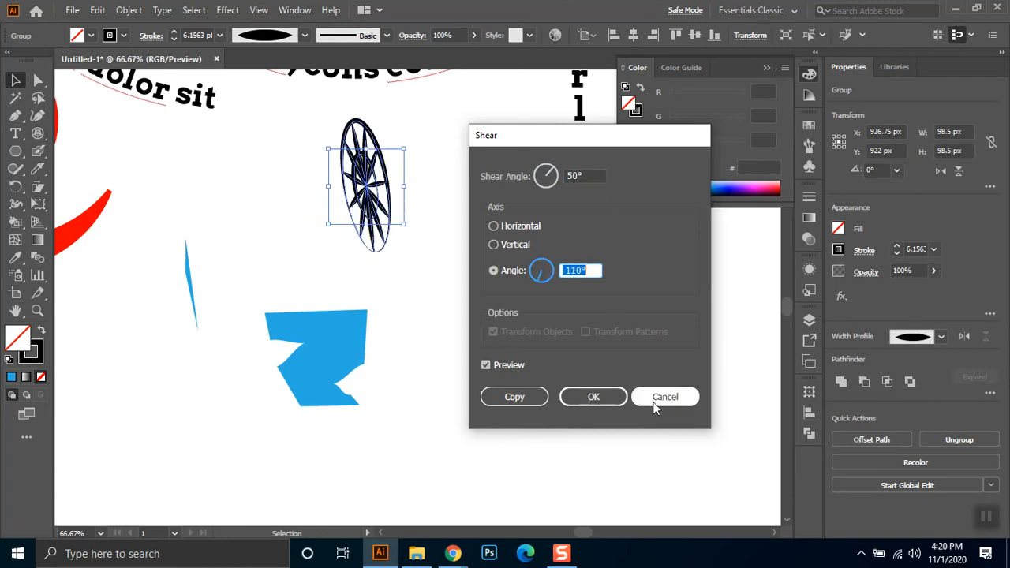
left_click(678, 395)
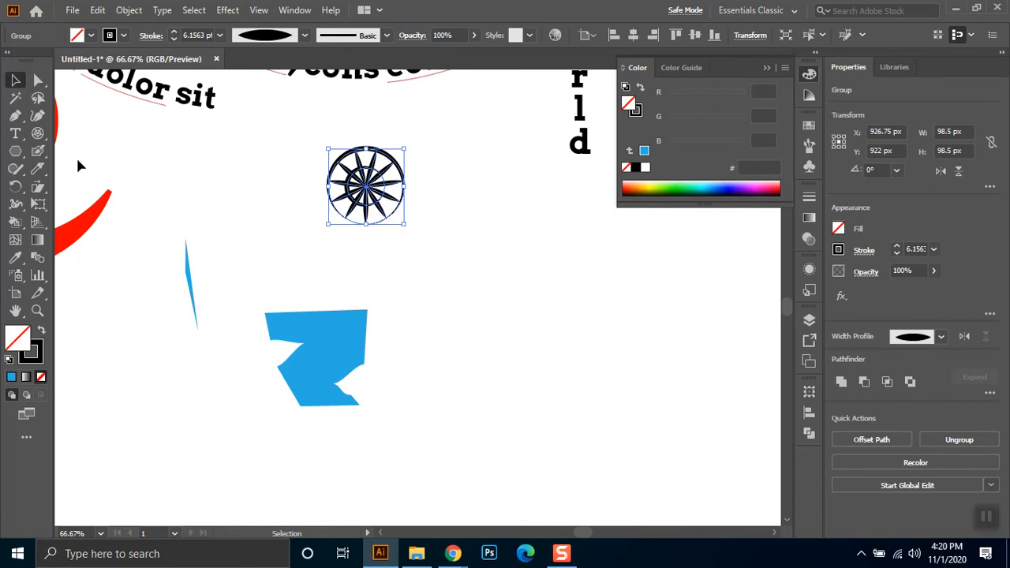
Step: Distort the spoked wheel with the Reshape tool, pulling its outer circle, several spokes and the inner ring away from the centre
left_click(45, 185)
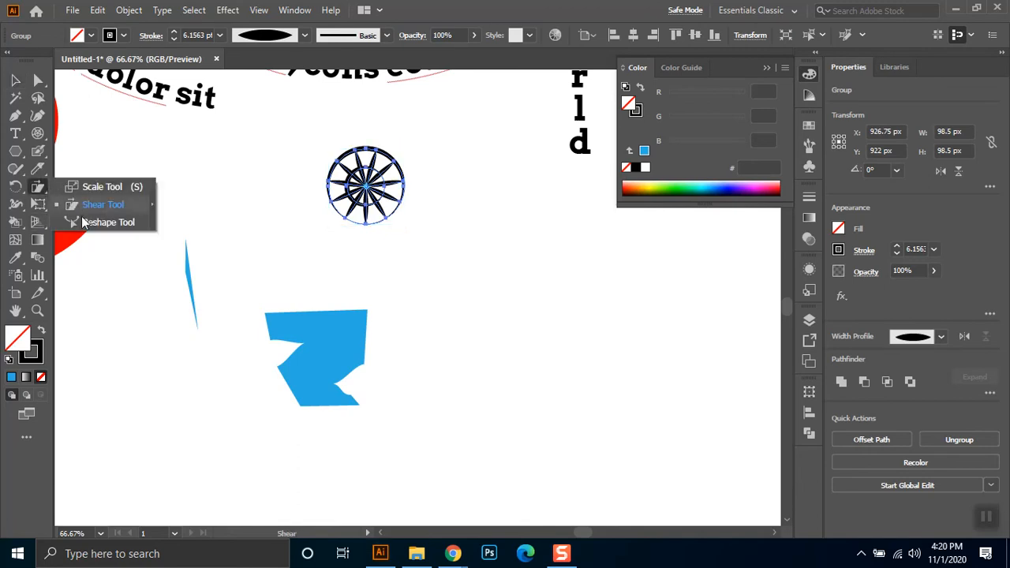
left_click(103, 221)
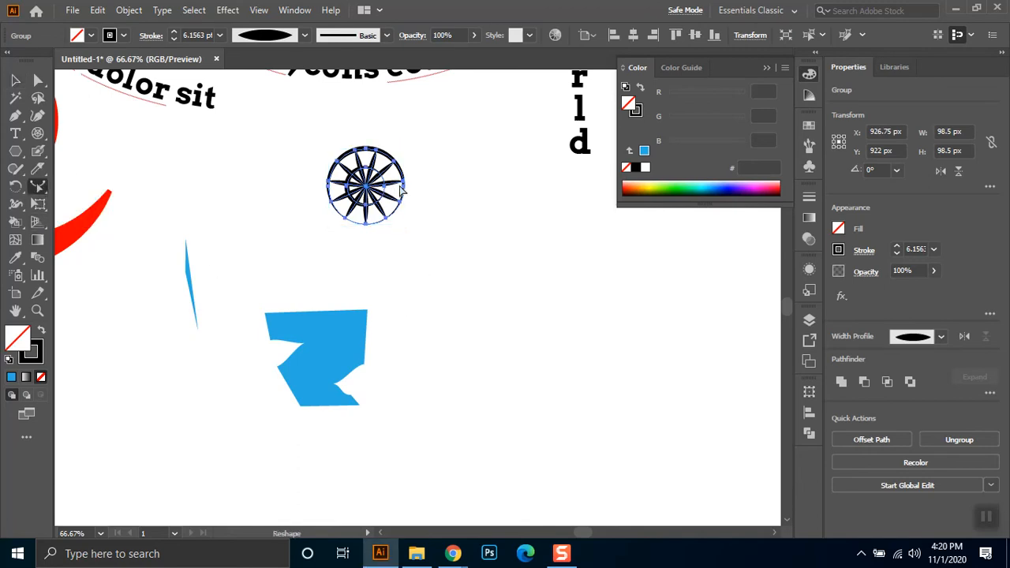
left_click_drag(405, 192, 442, 233)
left_click_drag(377, 192, 333, 225)
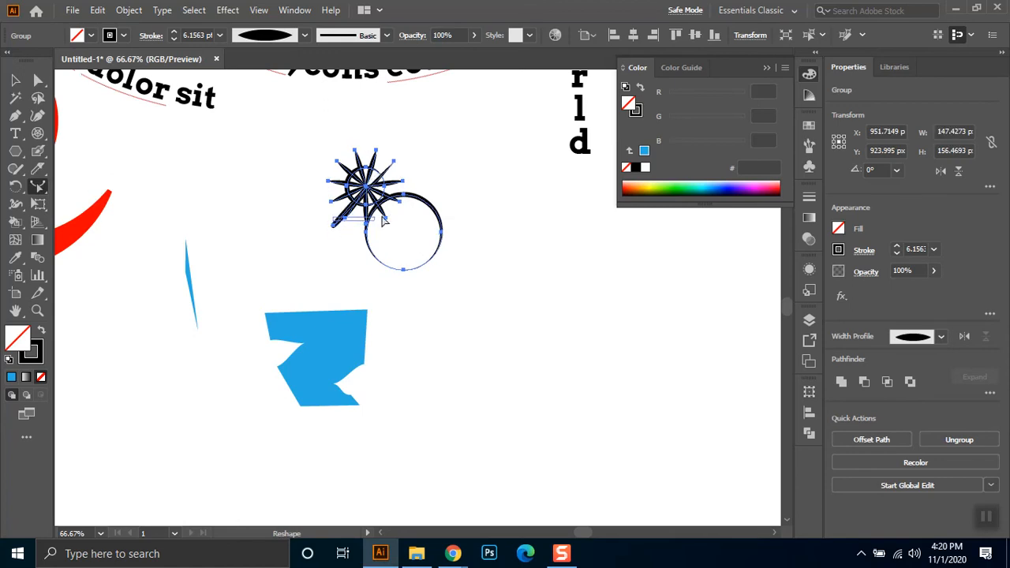
left_click_drag(403, 220, 462, 221)
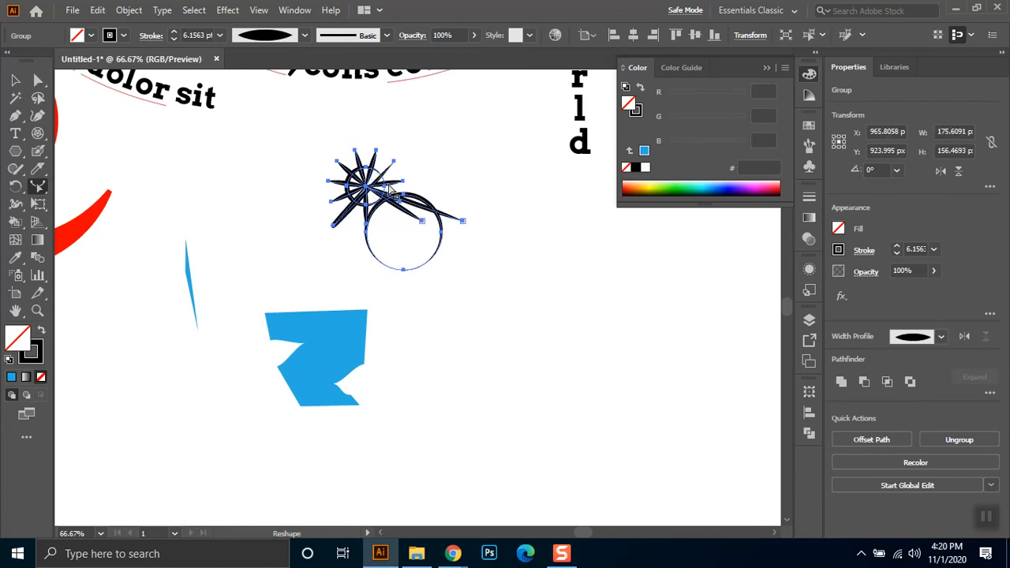
left_click_drag(404, 185, 408, 123)
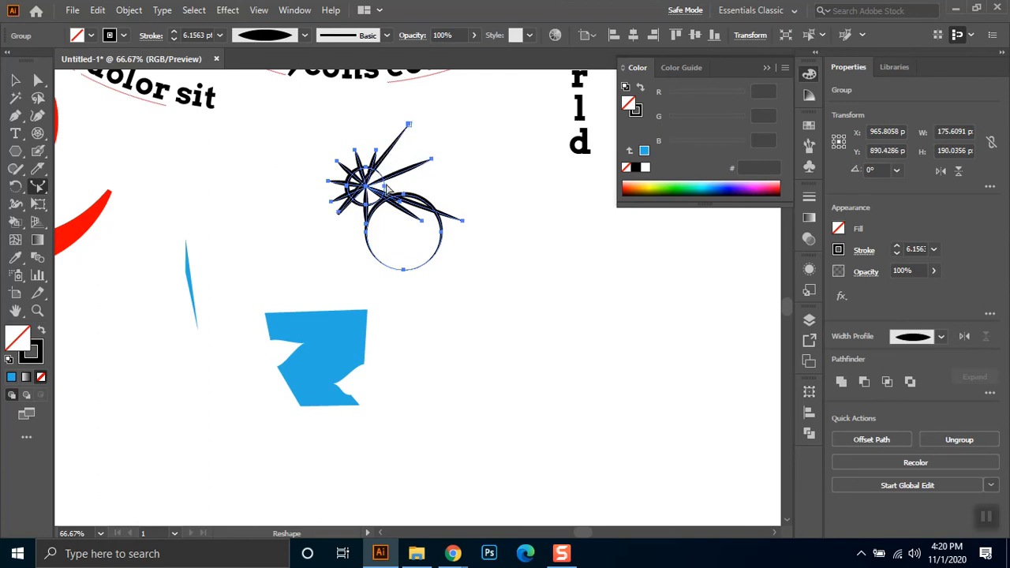
left_click_drag(360, 186, 190, 184)
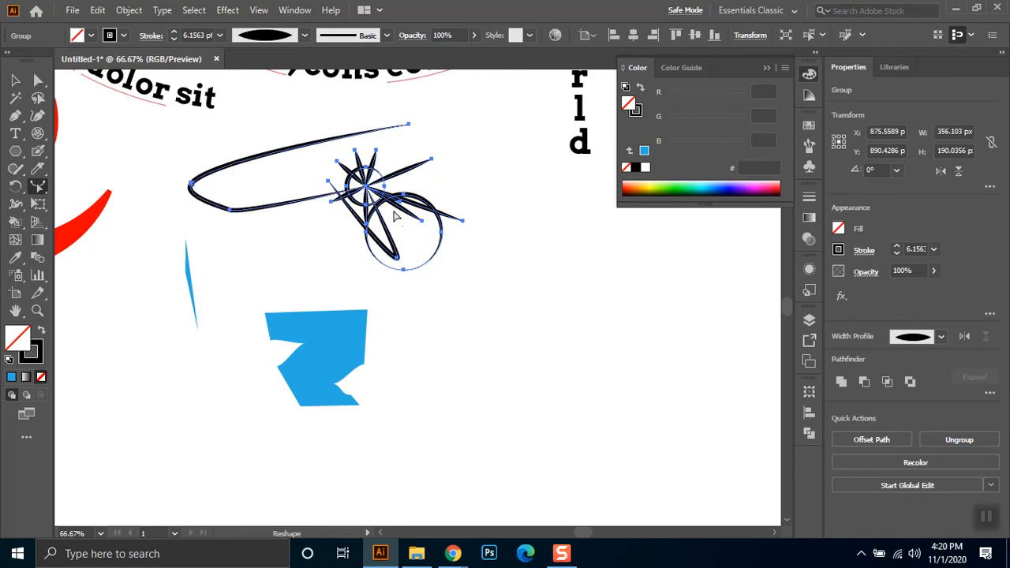
left_click_drag(371, 204, 267, 299)
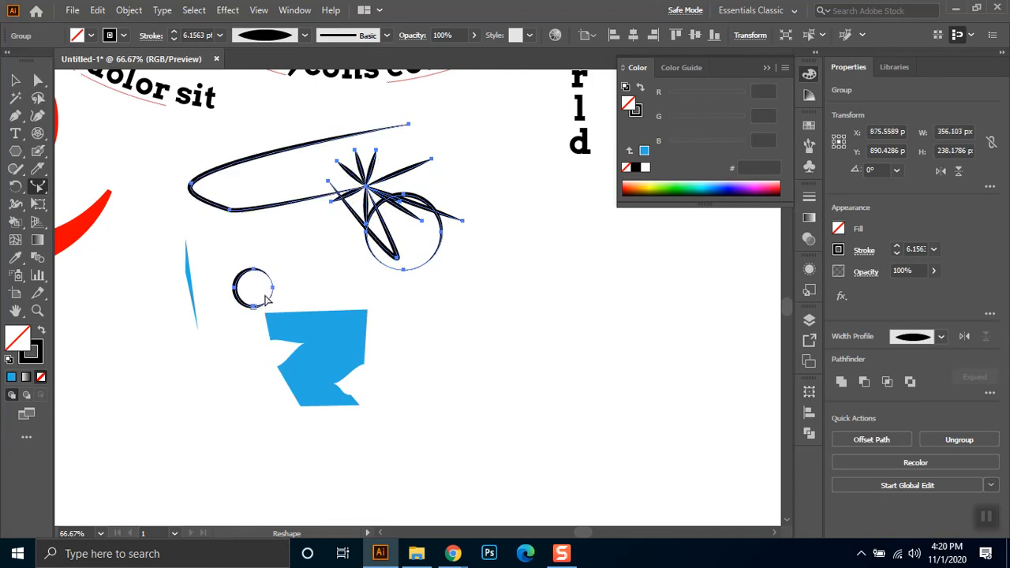
Step: Undo all the Reshape edits on the spoked wheel
key("ctrl+z")
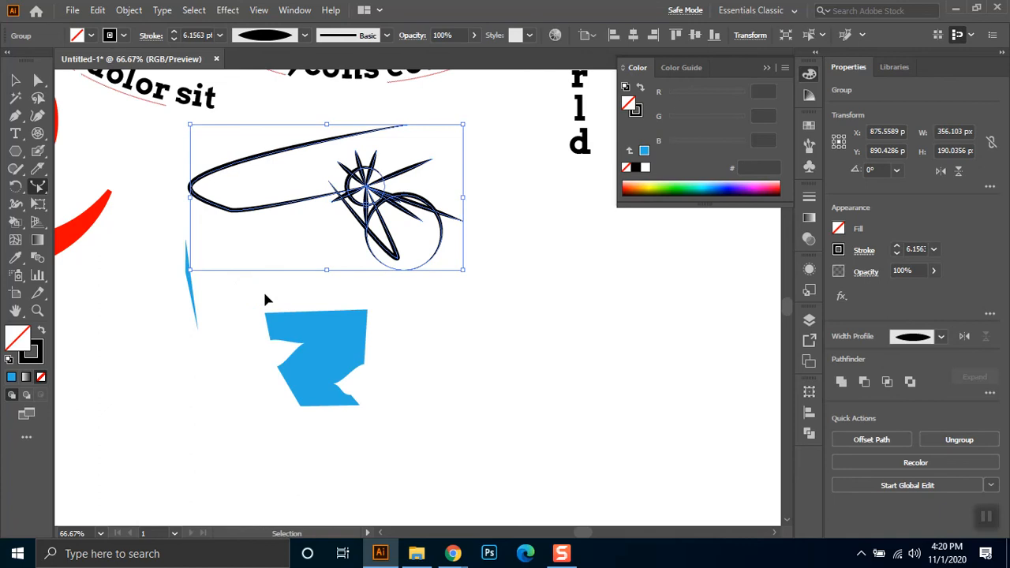
key("ctrl+z")
key("ctrl+z")
key("ctrl+z")
key("ctrl+z")
key("ctrl+z")
key("ctrl+z")
key("ctrl+z")
key("ctrl+z")
Step: Pull the outer end anchor of one right-hand wheel spoke down and outward to about X 1056 px, Y 1105 px with Direct Selection
left_click(37, 80)
left_click(447, 279)
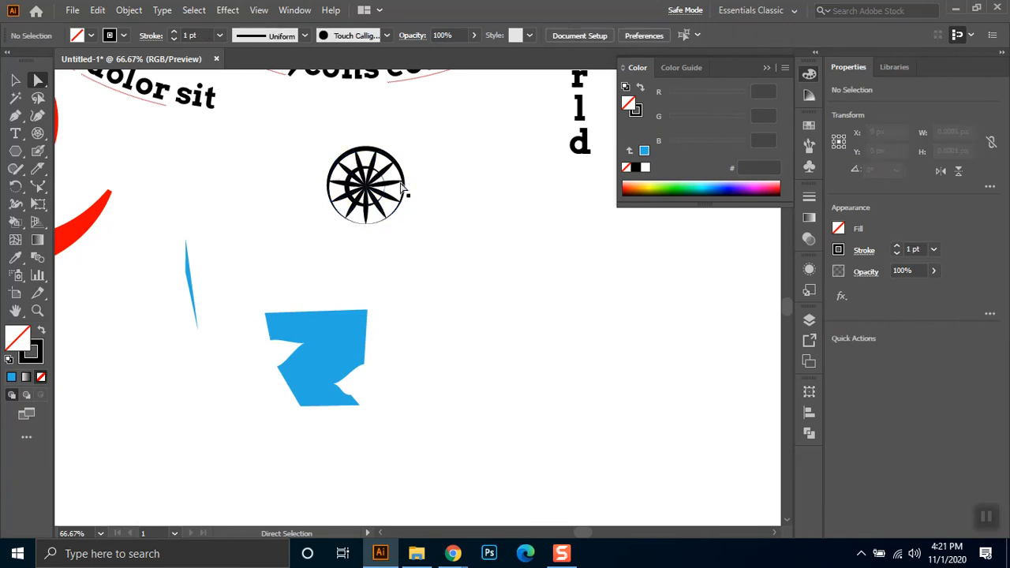
left_click(401, 188)
left_click_drag(404, 191, 465, 289)
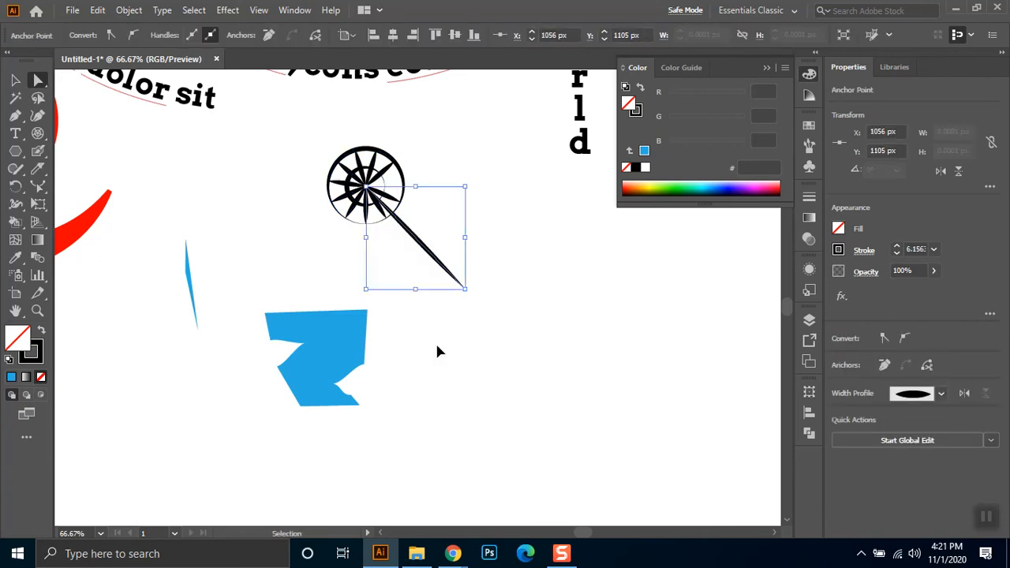
Step: Undo the wheel spoke's anchor move and widen the outer part of a right-hand spoke with the Width tool
key("ctrl+z")
left_click(571, 298)
left_click_drag(37, 186, 73, 187)
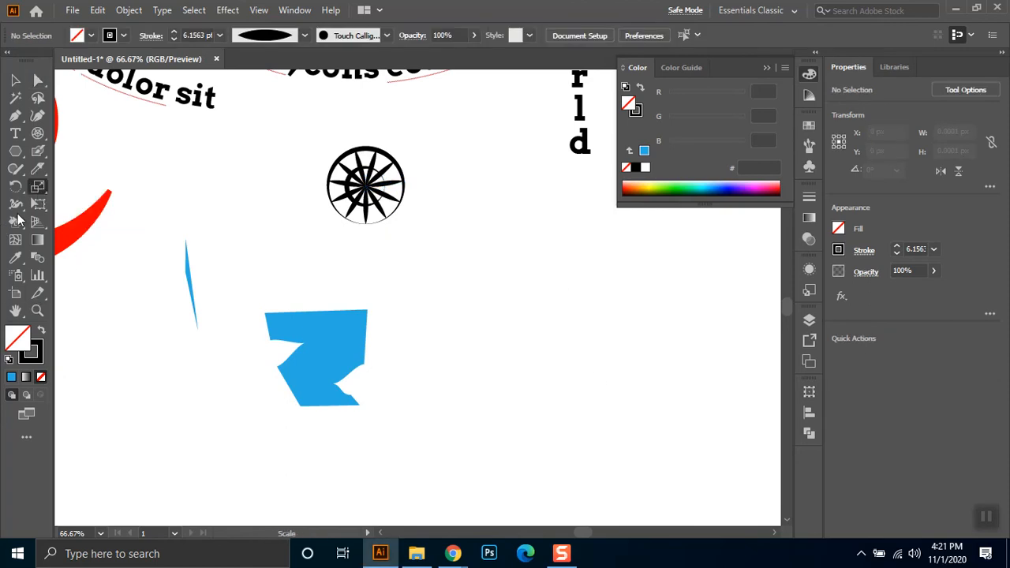
left_click_drag(16, 205, 124, 205)
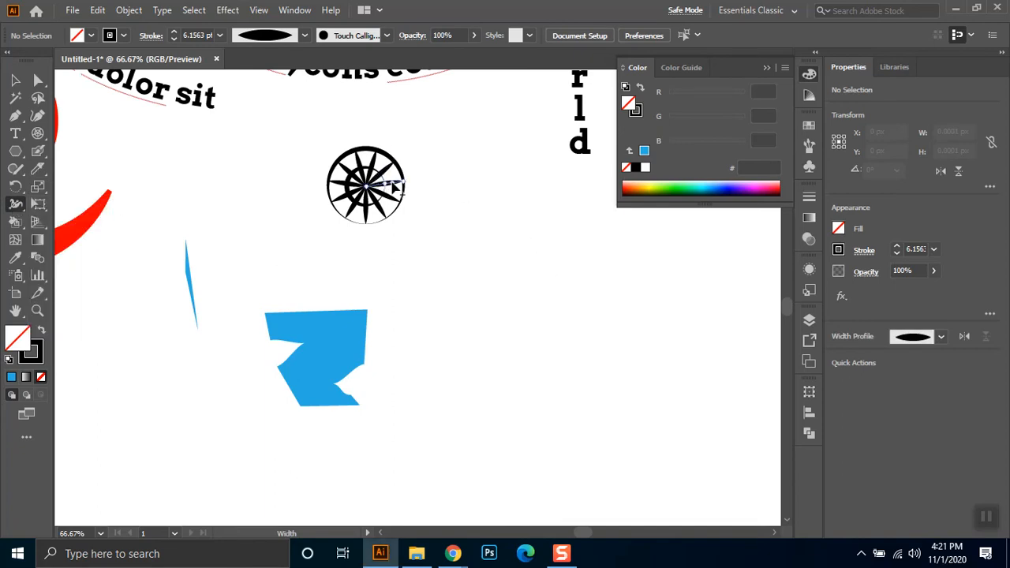
left_click_drag(392, 182, 403, 182)
key("v")
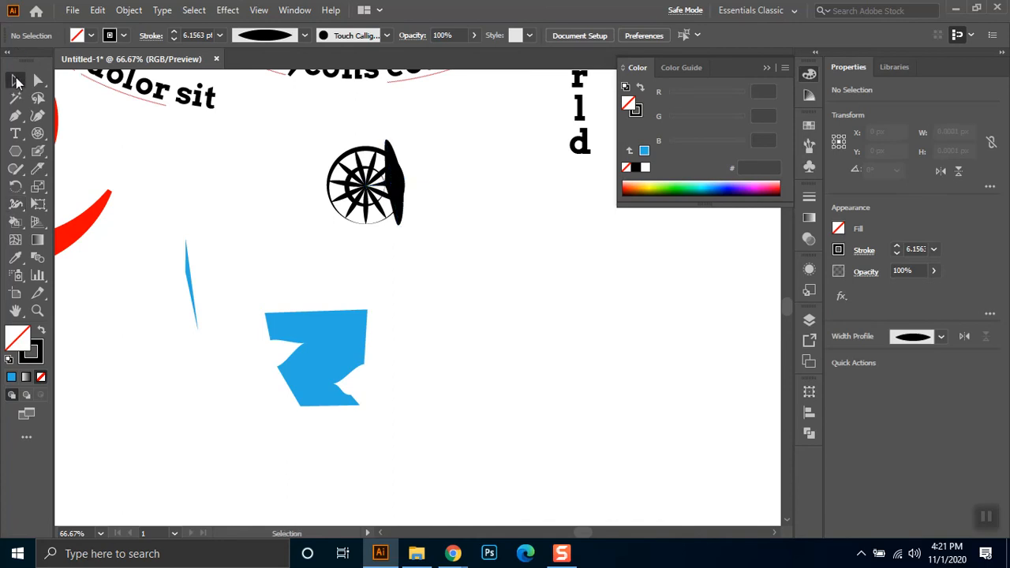
Step: Delete the spoked wheel and the blue cut shapes below and beside it
left_click_drag(447, 142, 264, 243)
key("Delete")
mouse_move(458, 295)
left_mouse_down()
mouse_move(130, 439)
mouse_move(151, 435)
left_mouse_up()
key("Delete")
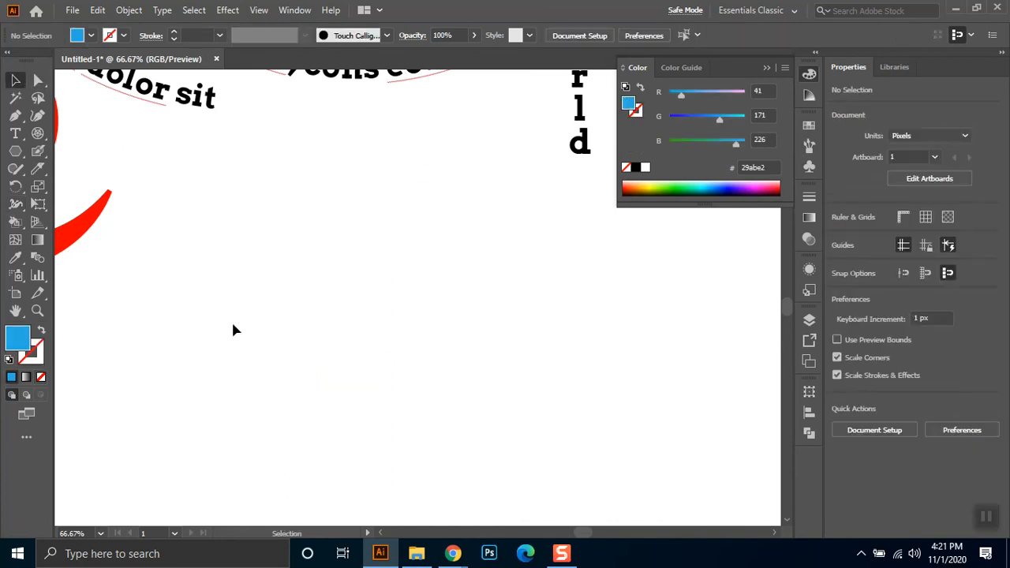
Step: Draw a horizontal straight line about 542 px long across the cleared area with the Line Segment tool
left_click_drag(15, 151, 89, 151)
left_click_drag(18, 156, 23, 149)
left_click_drag(30, 138, 119, 133)
left_click_drag(121, 271, 369, 302)
left_click_drag(535, 306, 537, 306)
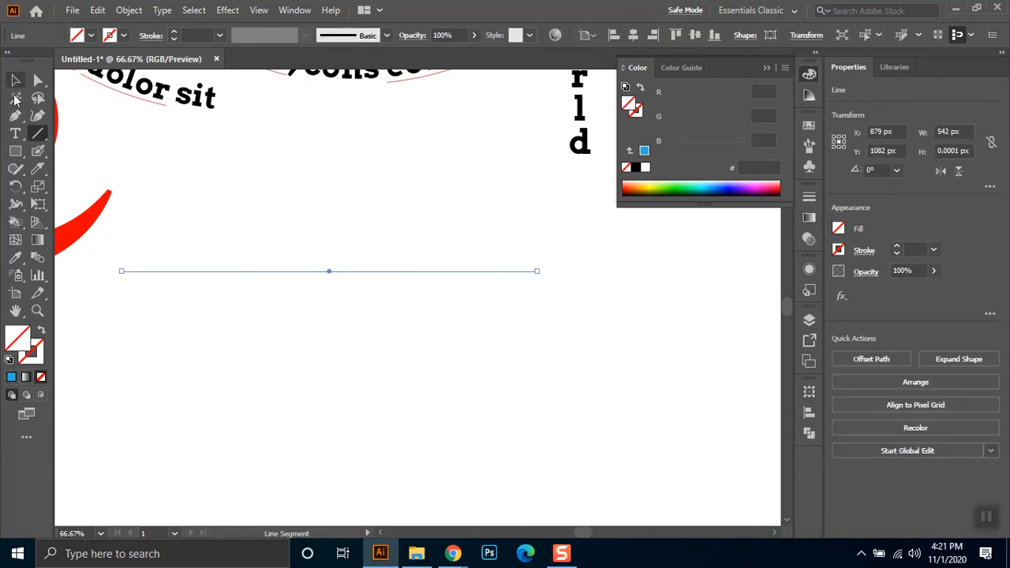
Step: Give the new line a medium blue stroke and set its stroke weight to 50 pt
left_click(122, 36)
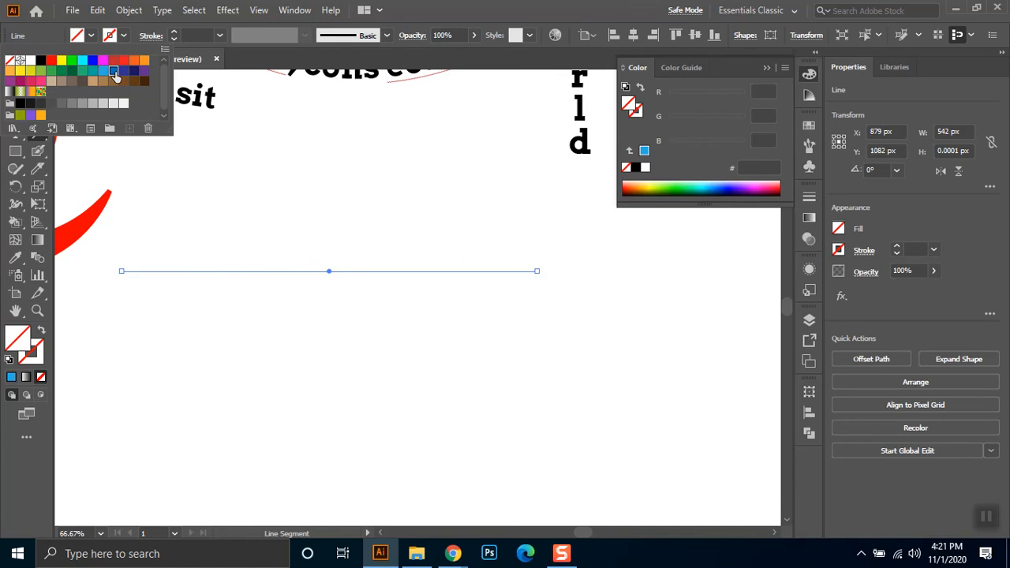
left_click(116, 71)
left_click(191, 35)
key("shift+Up")
key("shift+Up")
key("shift+Up")
key("shift+Up")
key("shift+Up")
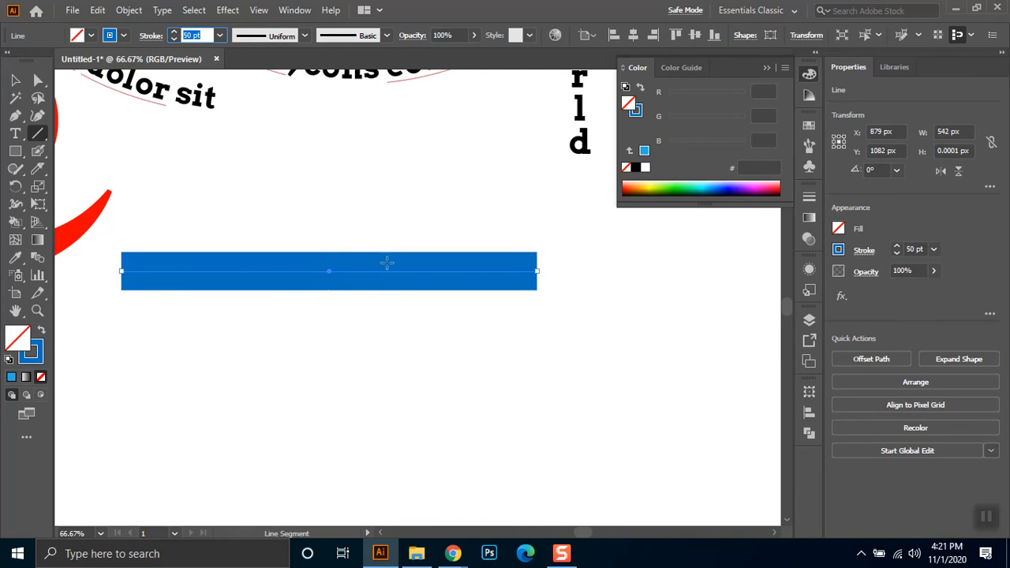
left_click_drag(4, 72, 11, 79)
left_click(13, 80)
left_click_drag(307, 266, 514, 343)
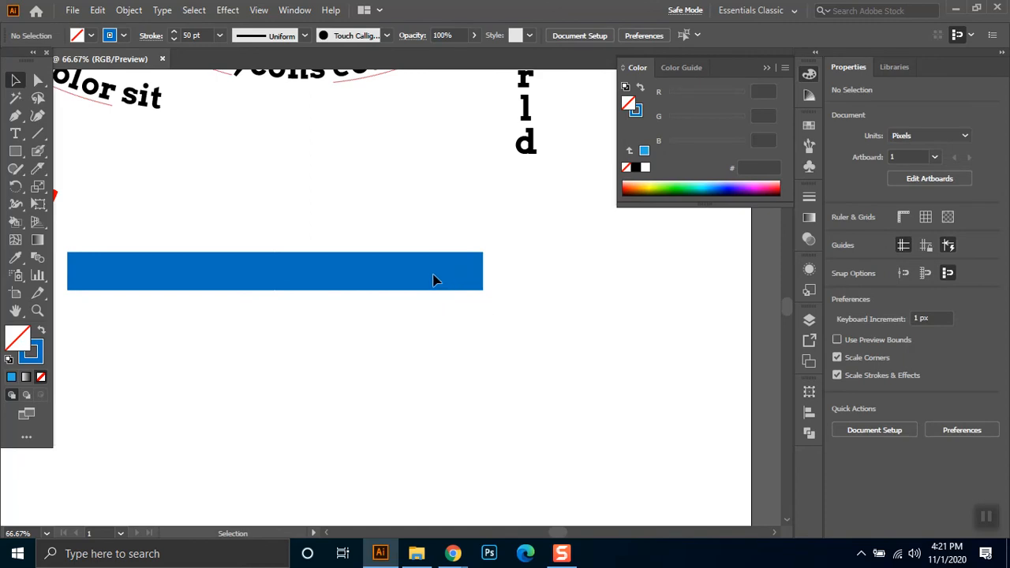
left_click(436, 274)
left_click_drag(439, 272, 519, 318)
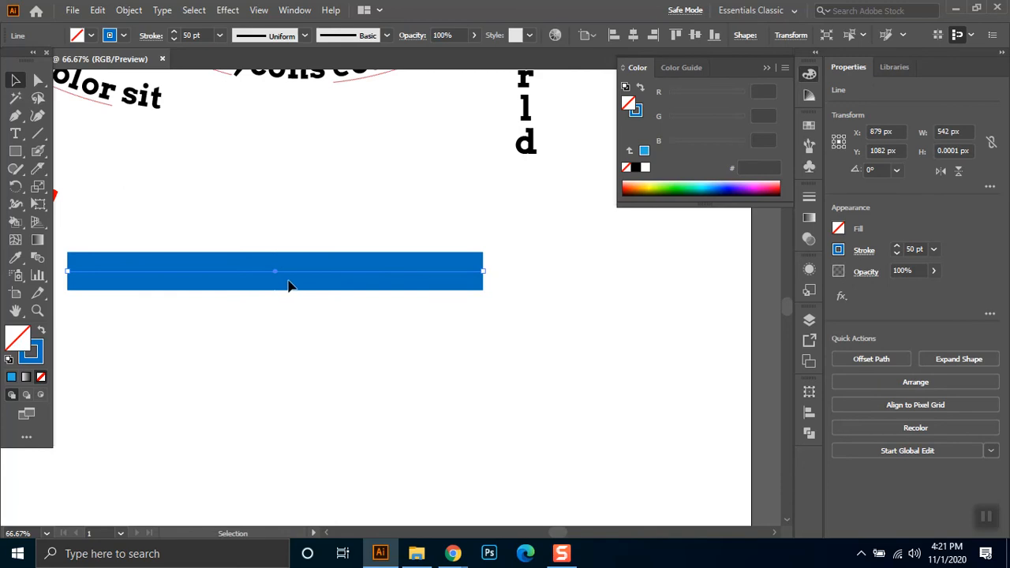
left_click_drag(273, 248, 495, 379)
key("alt+space")
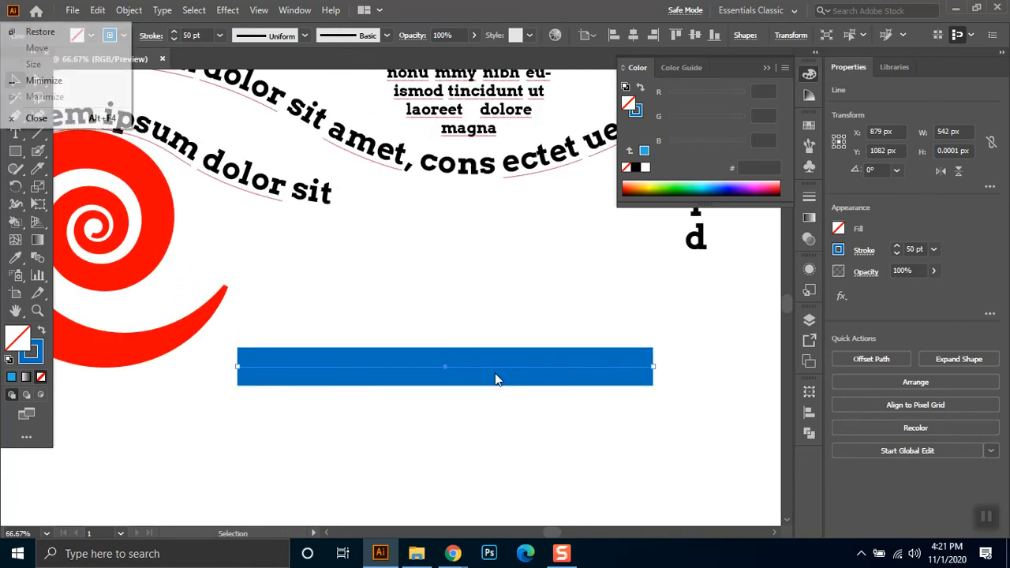
left_click(479, 294)
left_click(478, 294)
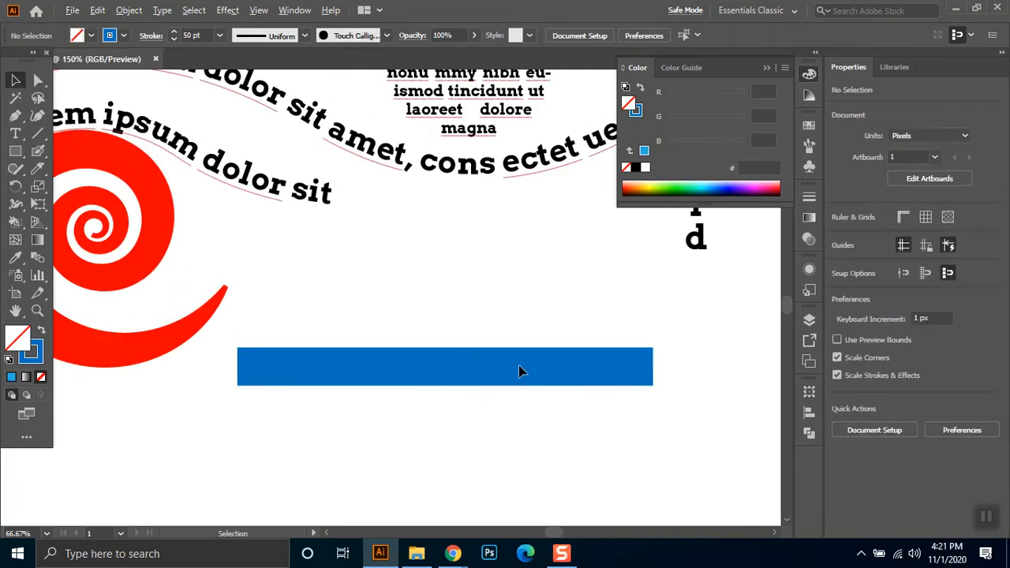
Step: Pinch the blue line at its middle with the Width tool and widen it near the left end to about 192 pt
scroll(518, 365, "up", 2)
scroll(513, 339, "down", 1)
left_click_drag(459, 393, 460, 394)
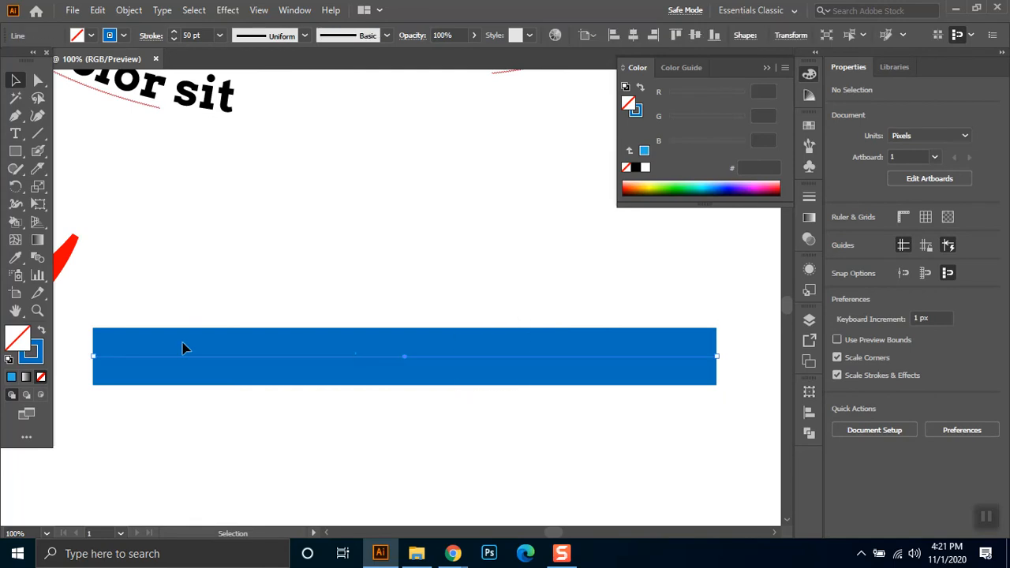
left_click(16, 206)
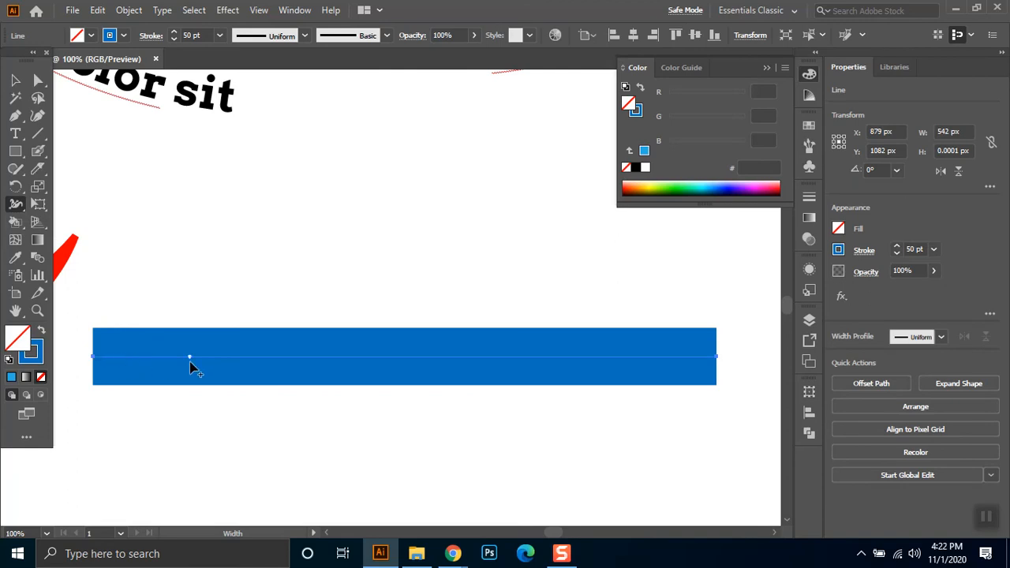
mouse_move(404, 363)
left_mouse_down()
mouse_move(406, 396)
mouse_move(410, 366)
left_mouse_up()
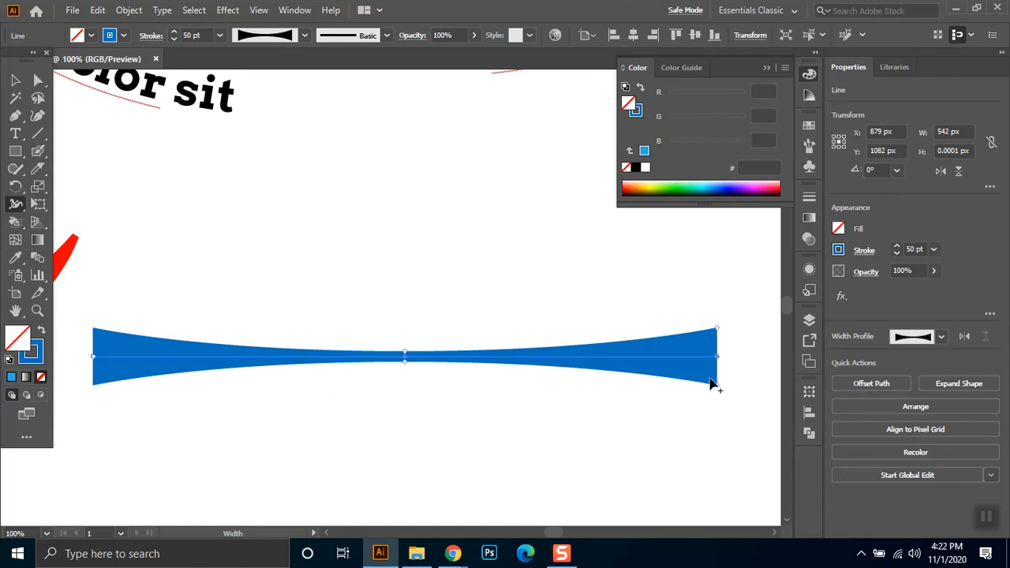
left_click_drag(158, 367, 157, 467)
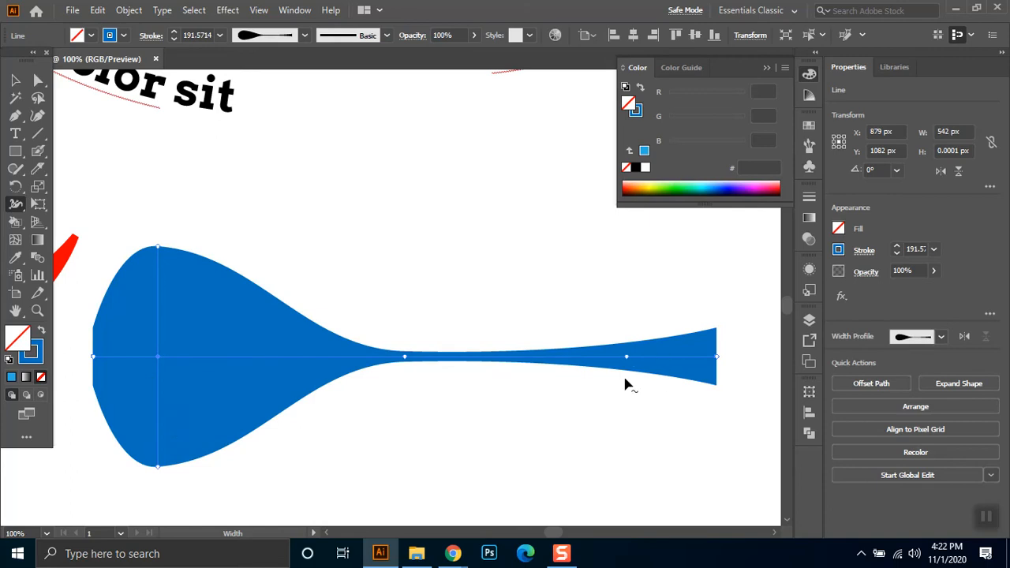
Step: Add width points near both ends of the line, shifting the left bulge toward the centre and flaring the right part
mouse_move(667, 371)
left_mouse_down()
mouse_move(658, 462)
mouse_move(653, 347)
mouse_move(654, 371)
left_mouse_up()
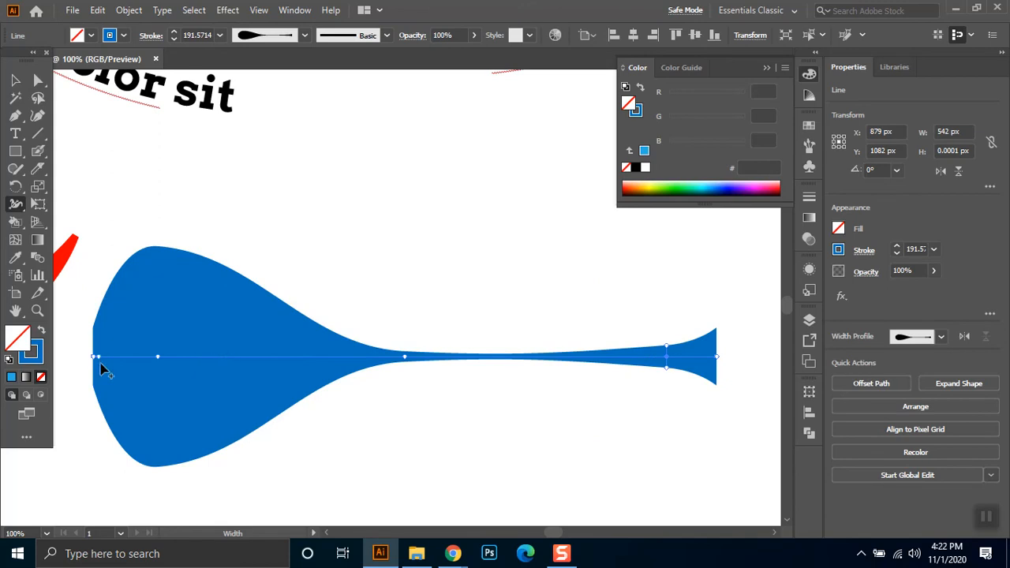
mouse_move(123, 371)
left_mouse_down()
mouse_move(124, 428)
mouse_move(124, 381)
mouse_move(167, 357)
mouse_move(256, 359)
left_mouse_up()
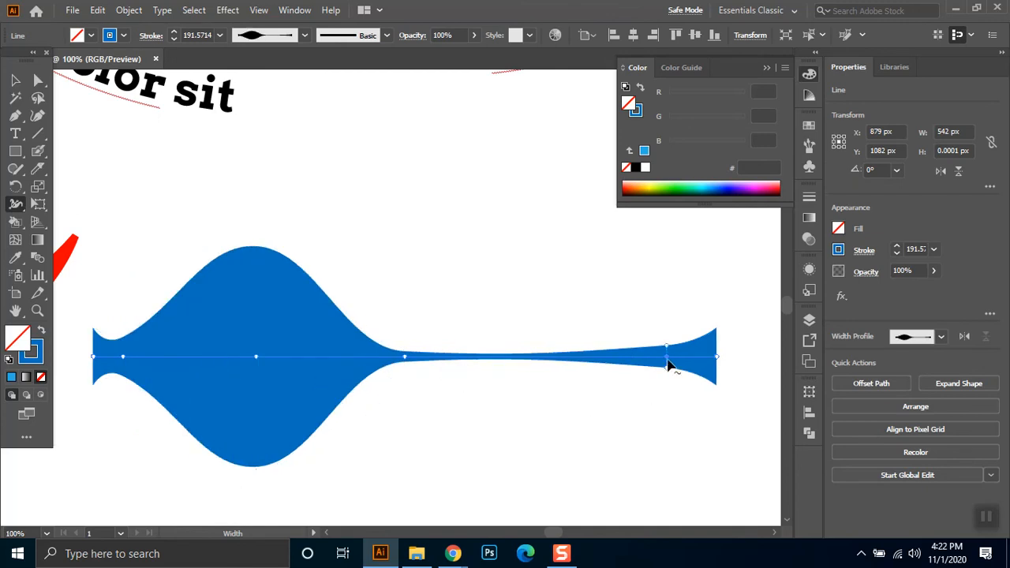
left_click_drag(665, 372, 668, 405)
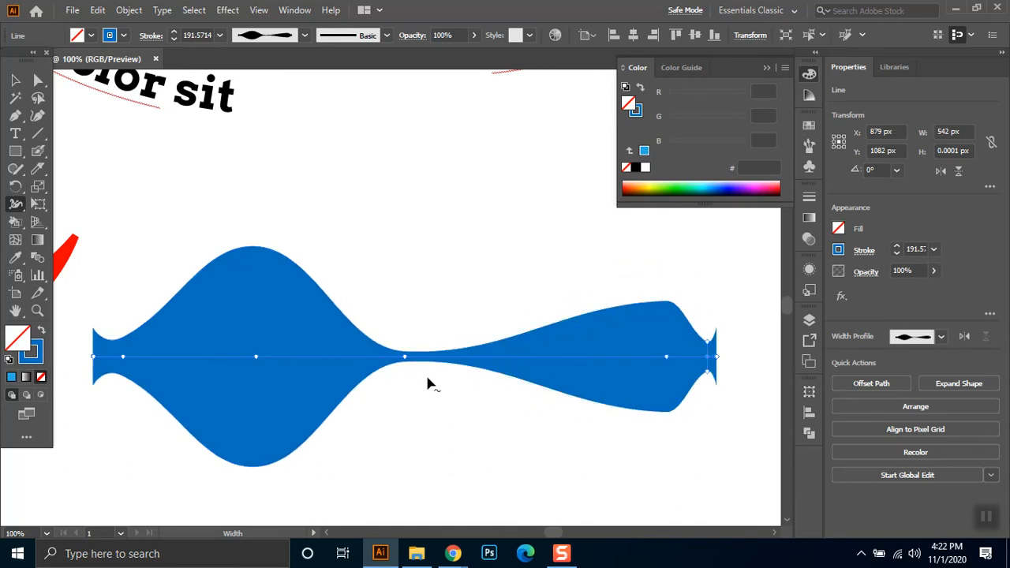
Step: Narrow the line just before its left bulge, broaden the bulge to 243 pt, and widen the stroke right of the middle pinch
mouse_move(227, 363)
left_mouse_down()
mouse_move(230, 419)
mouse_move(233, 378)
left_mouse_up()
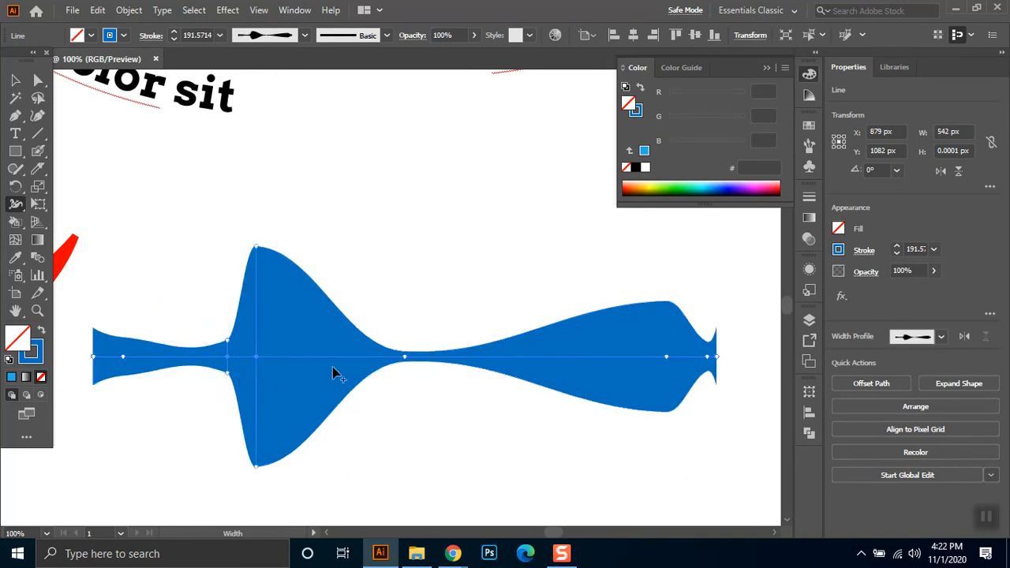
mouse_move(324, 370)
left_mouse_down()
mouse_move(323, 421)
mouse_move(293, 500)
left_mouse_up()
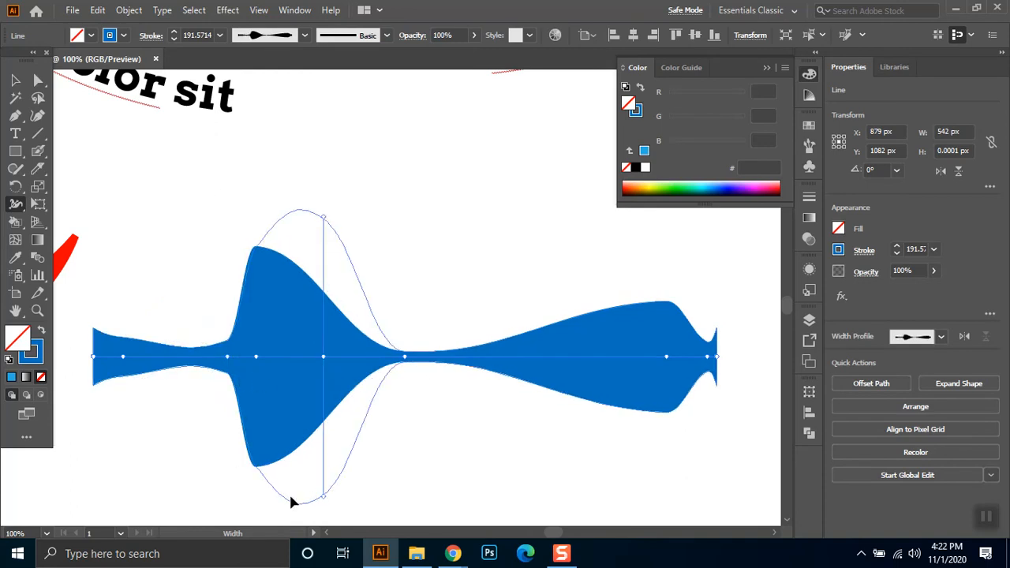
left_click_drag(505, 384, 502, 408)
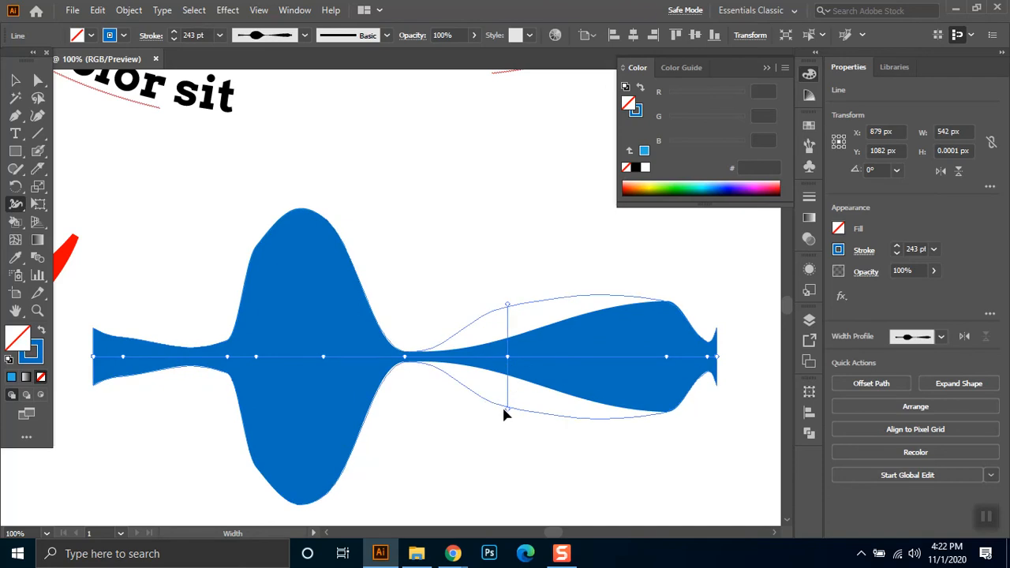
left_click(13, 80)
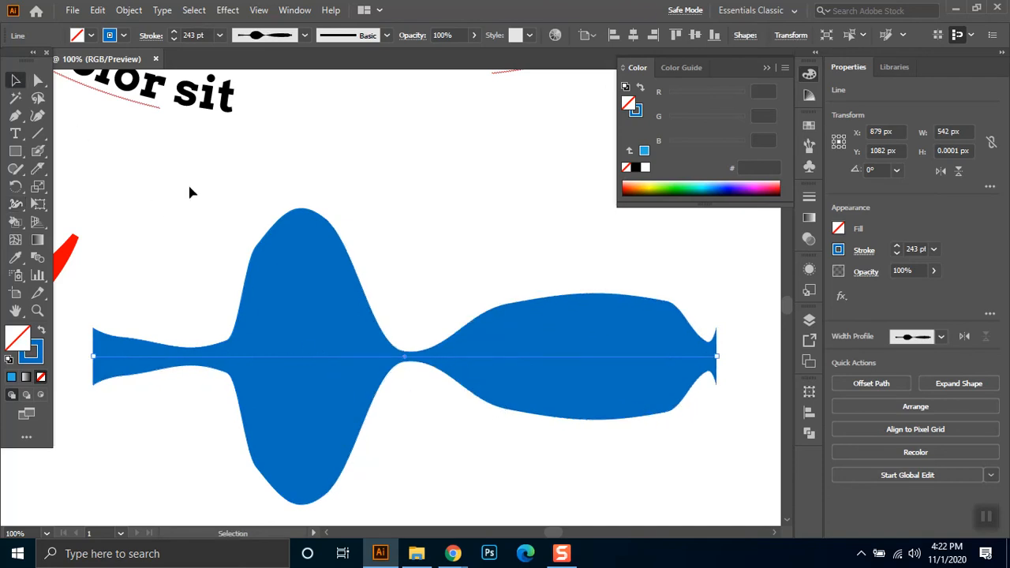
left_click(386, 213)
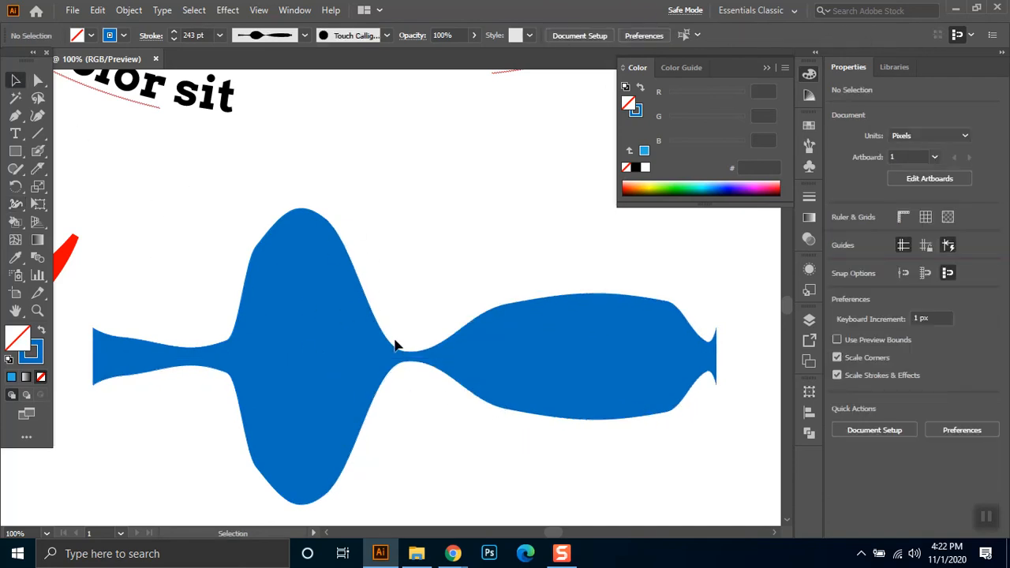
Step: Reselect the blue variable-width line with the Width tool active and show the available variable width profiles
left_click(289, 399)
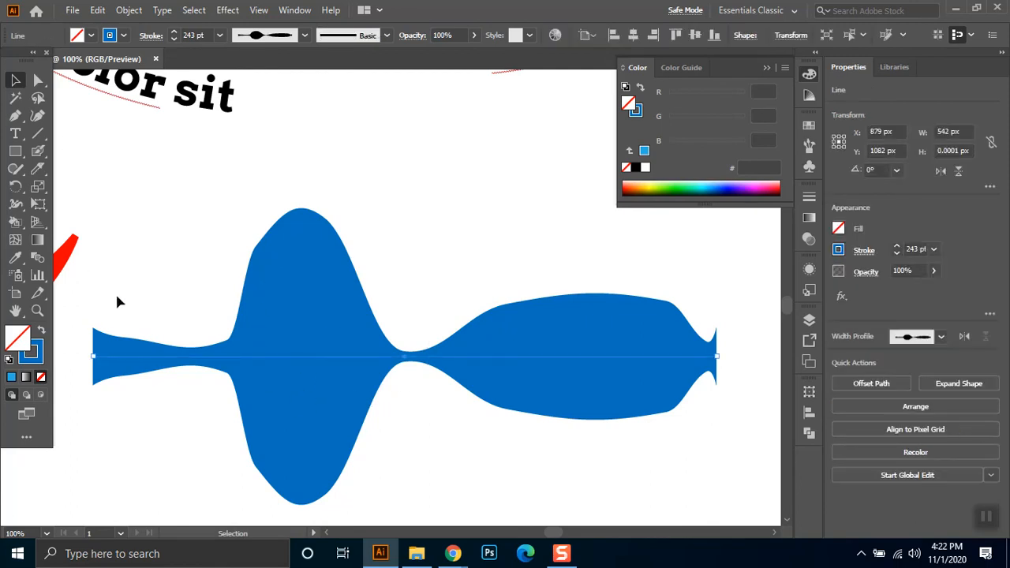
left_click_drag(93, 358, 106, 347)
key("ctrl+z")
left_click(16, 205)
left_click(305, 35)
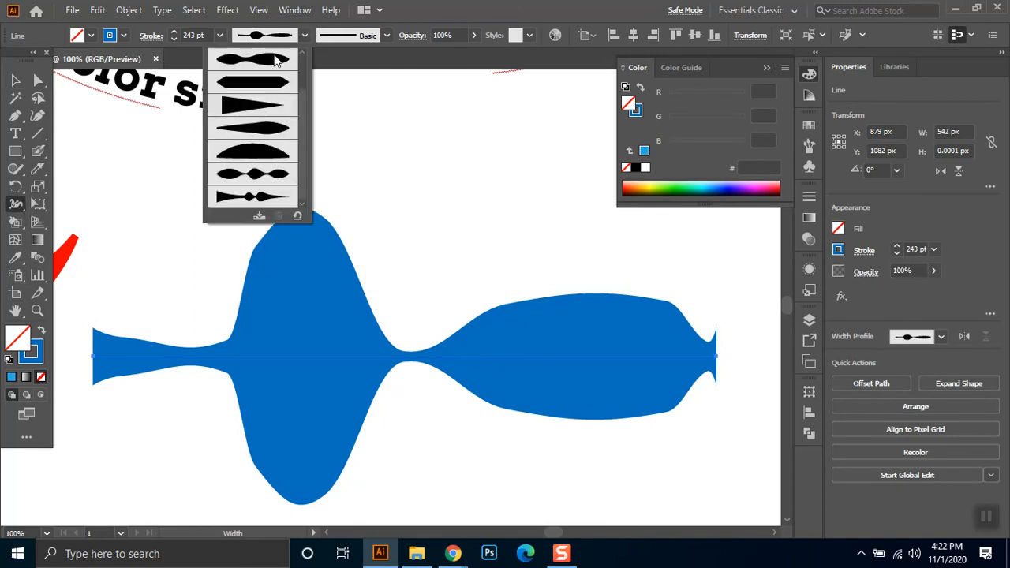
Step: Save the blue line's current stroke shape as a new variable width profile named with a person's first name
left_click(261, 215)
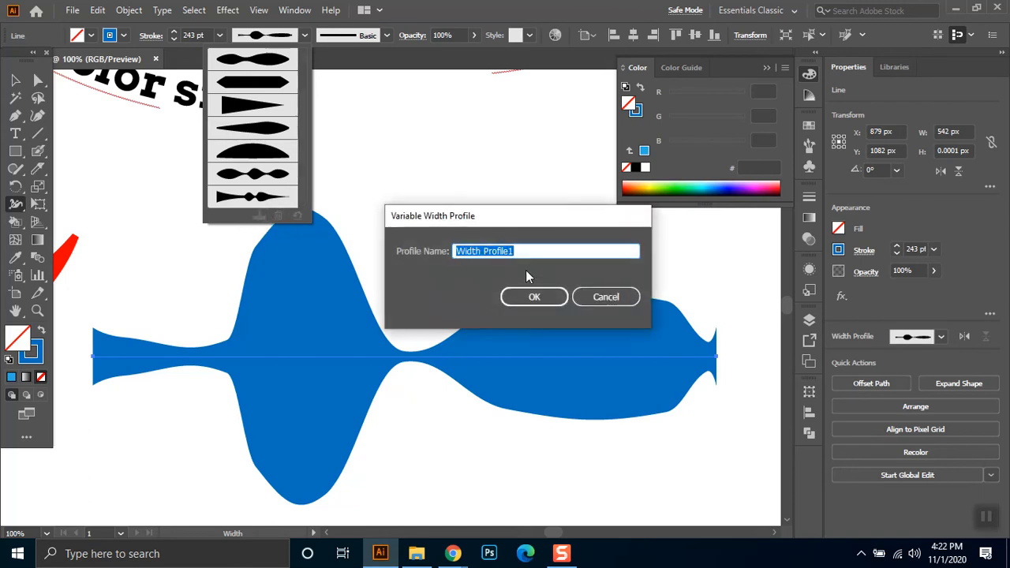
type("Arif")
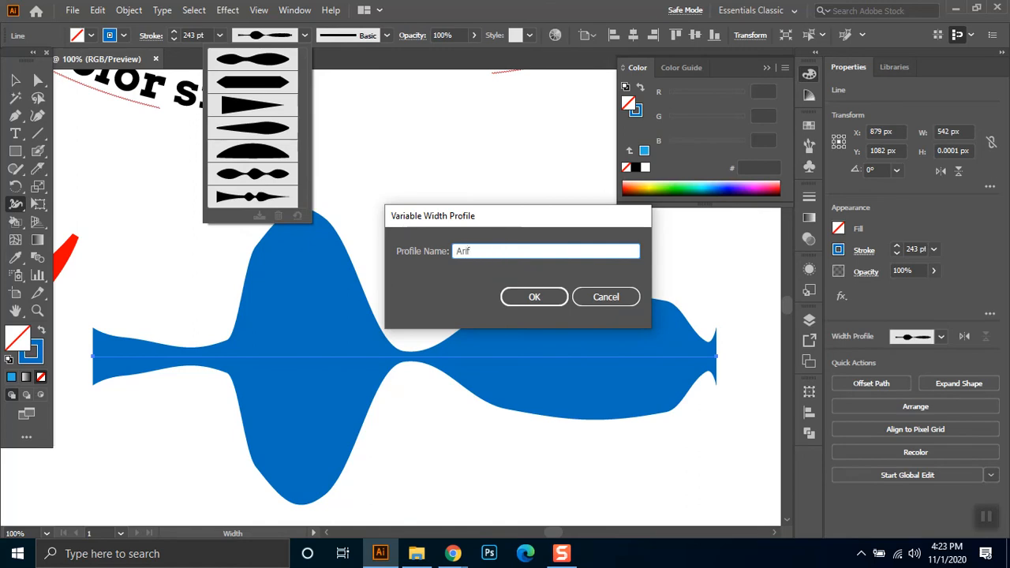
key("Return")
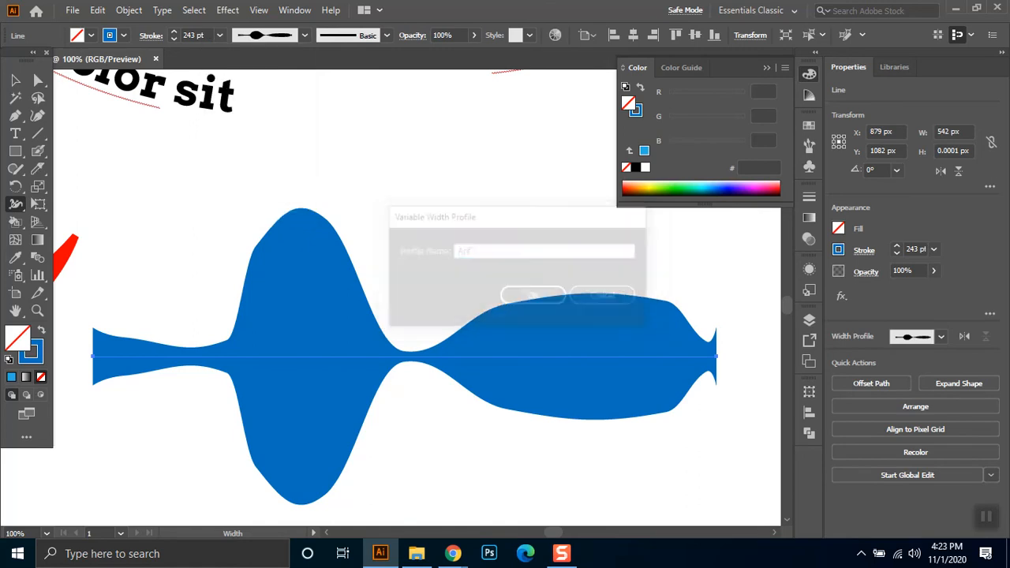
left_click(304, 41)
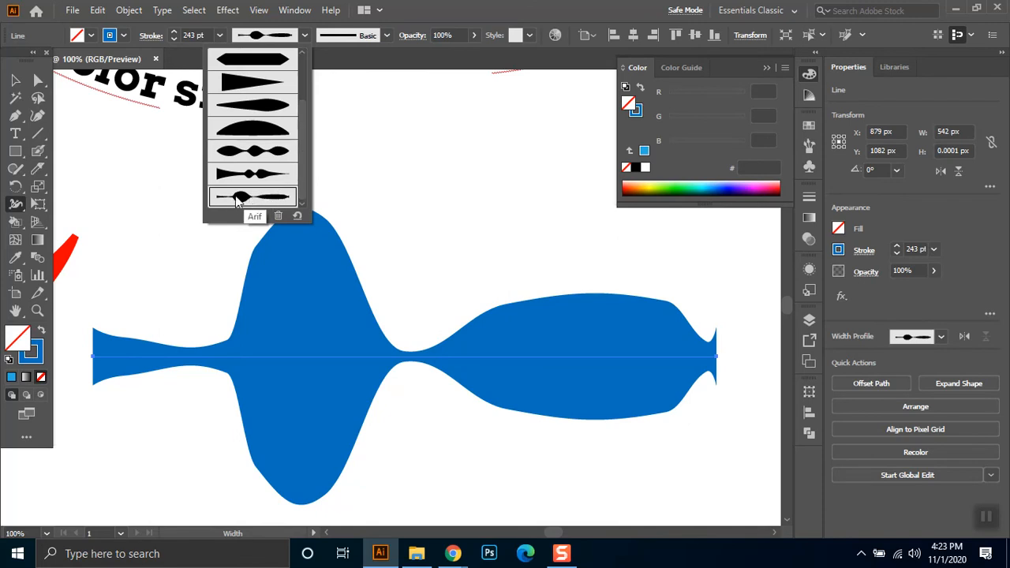
left_click(432, 258)
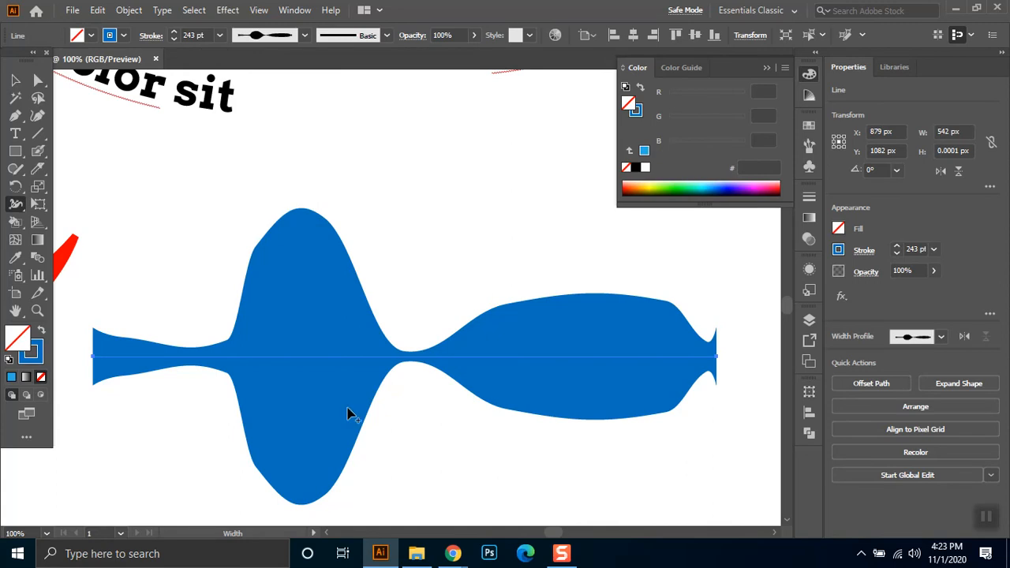
Step: Apply the width profile with a flared start, two central bulges and a pointed end to the blue line, and shift it about 72 px right
left_click(16, 80)
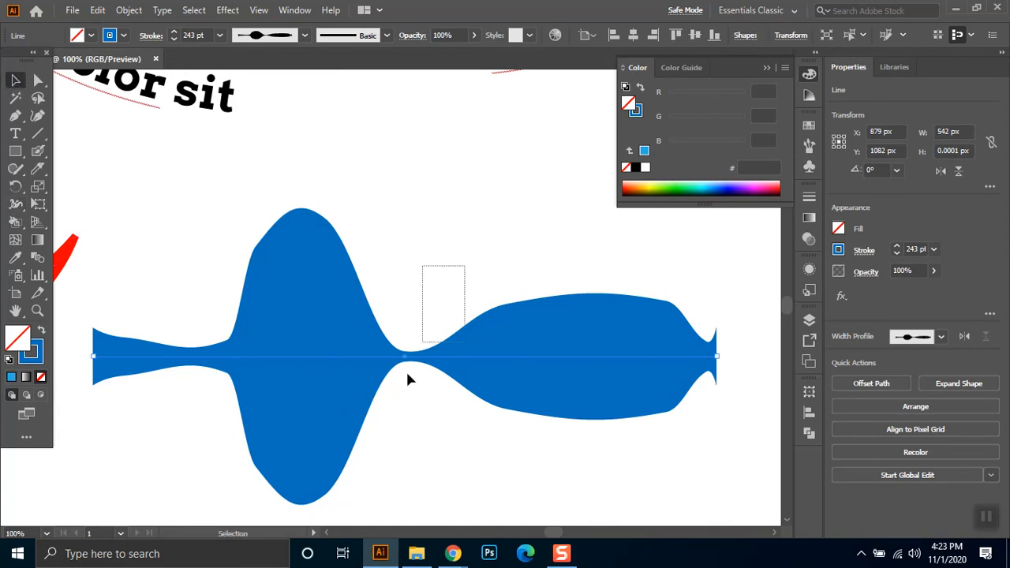
left_click(304, 36)
left_click(262, 175)
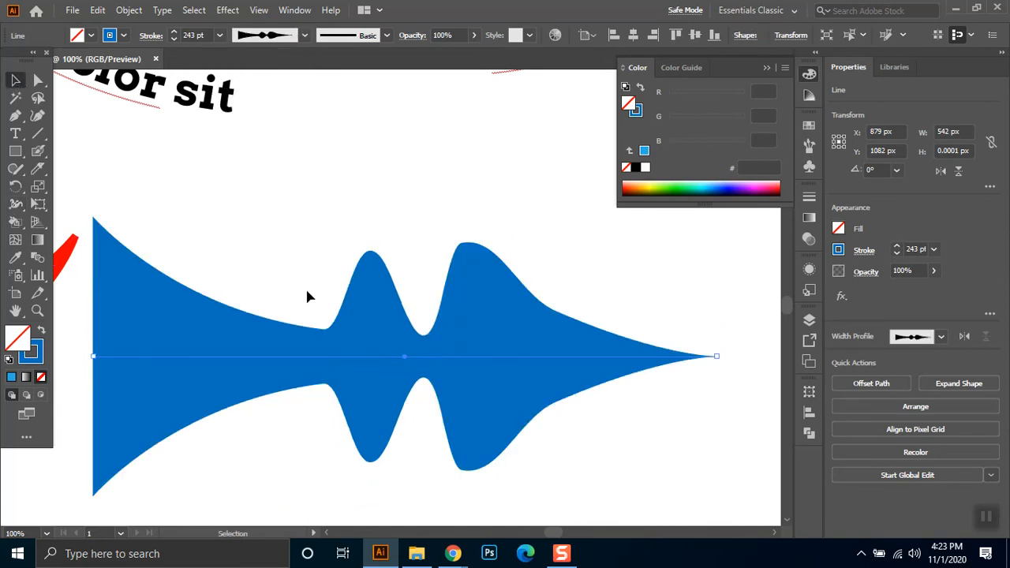
left_click_drag(476, 370, 559, 369)
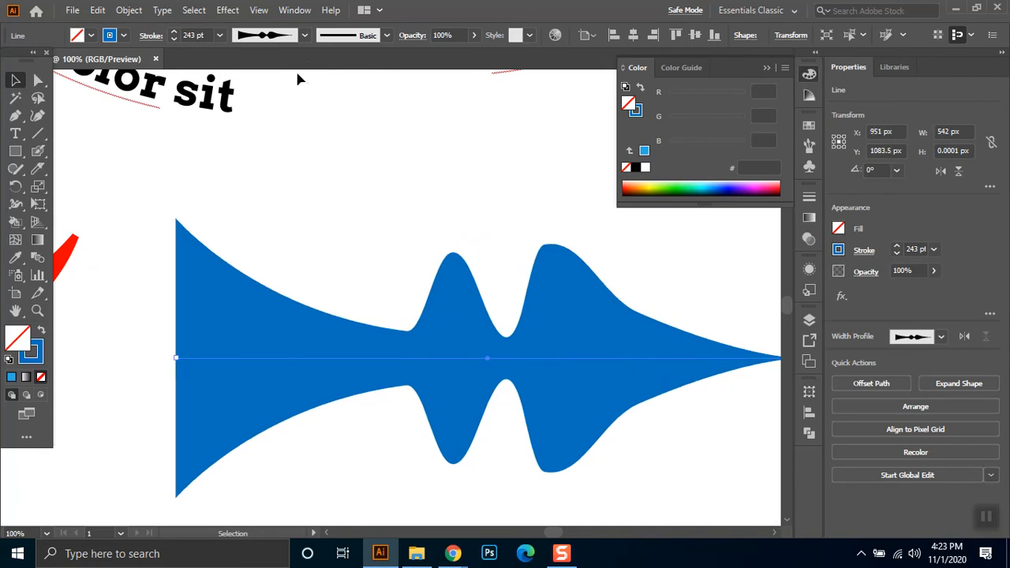
Step: Apply the three-bulge width profile to the blue line and shift it left to about X 857 px
left_click(303, 36)
left_click(263, 152)
left_click_drag(570, 357, 463, 354)
left_click_drag(459, 167, 323, 433)
Step: Try the two-bulge width profile and the flat hexagonal one on the blue line
left_click(304, 36)
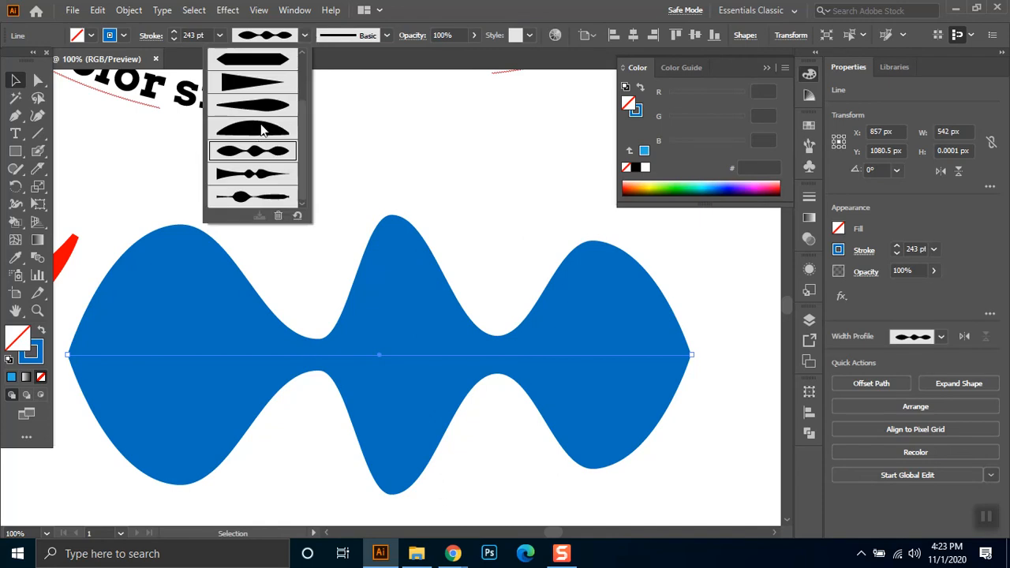
scroll(255, 134, "up", 2)
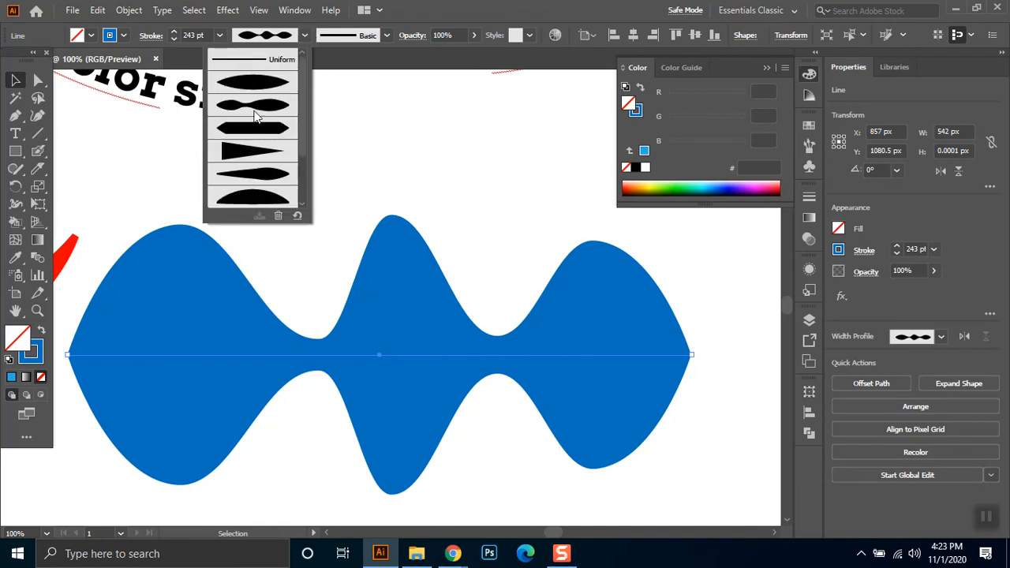
left_click(254, 112)
left_click(301, 39)
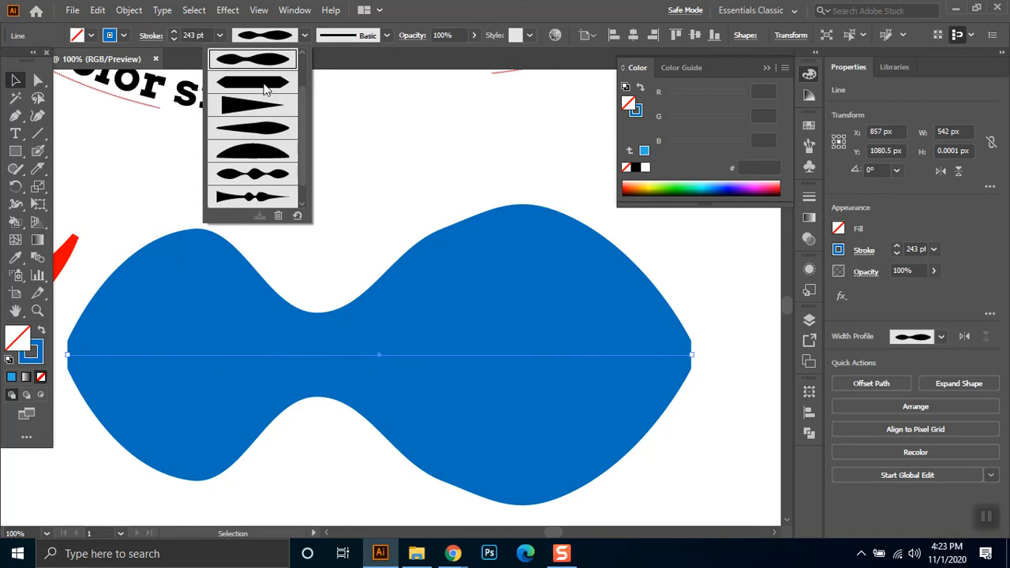
left_click(258, 82)
left_click(276, 43)
left_click(258, 82)
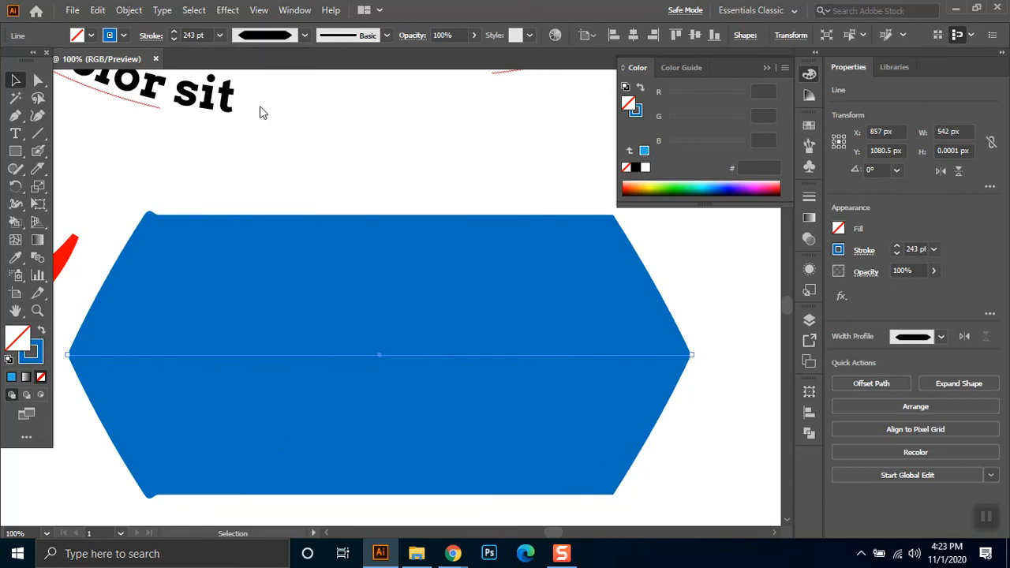
Step: Apply the one-sided dome width profile to the blue line and reduce its stroke weight to 110 pt
left_click(258, 45)
left_click(242, 128)
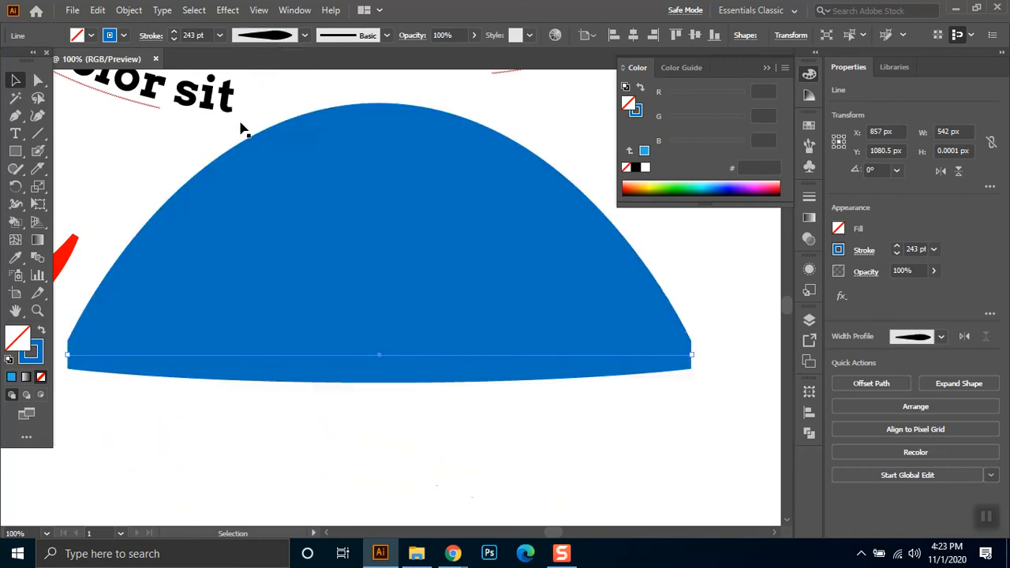
key("shift+Down")
key("shift+Down")
key("shift+Down")
key("shift+Down")
key("shift+Down")
key("shift+Down")
key("shift+Down")
key("shift+Down")
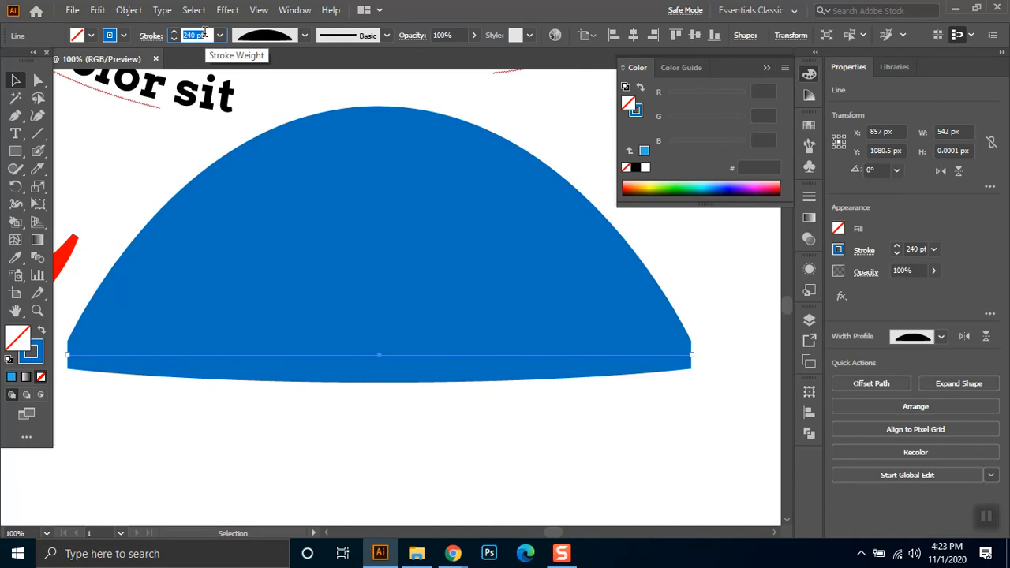
key("shift+Down")
key("shift+Down")
key("shift+Down")
key("shift+Down")
key("shift+Down")
key("shift+Down")
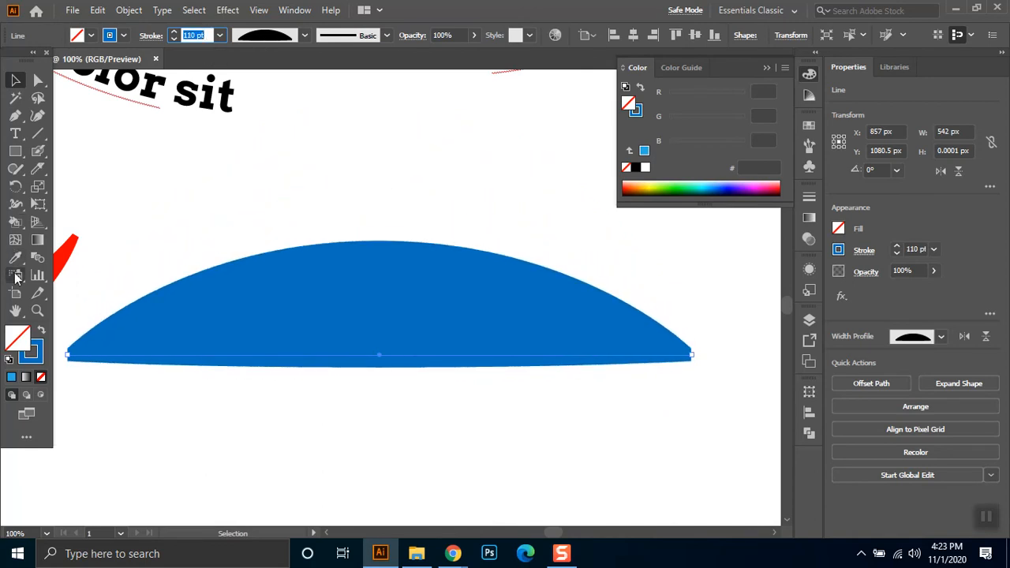
Step: Reshape the dome with the Width tool, lowering its upper edge and extending its lower edge at the middle into a lens shape
left_click(16, 204)
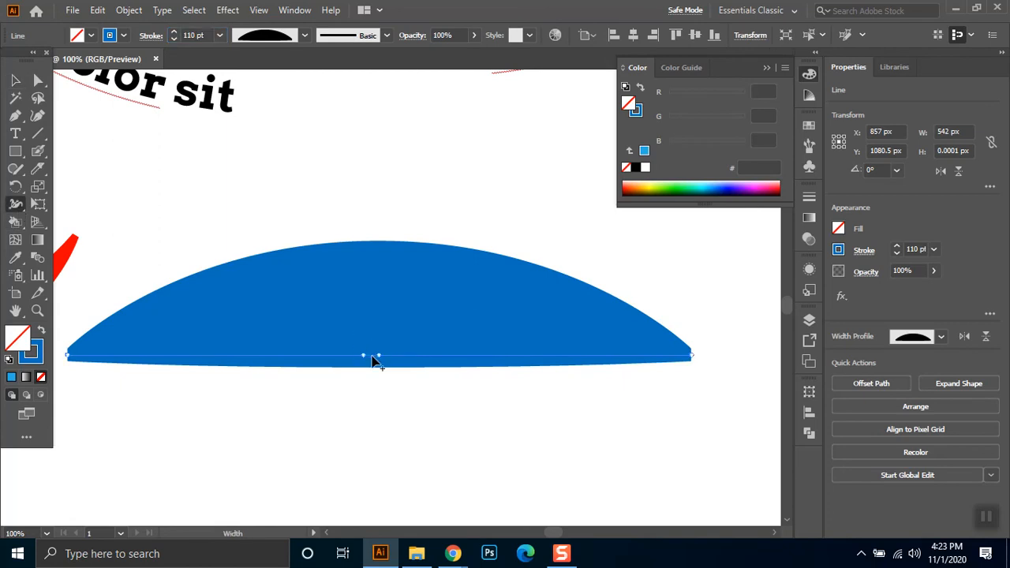
mouse_move(377, 372)
left_mouse_down()
mouse_move(376, 439)
mouse_move(376, 368)
mouse_move(374, 399)
left_mouse_up()
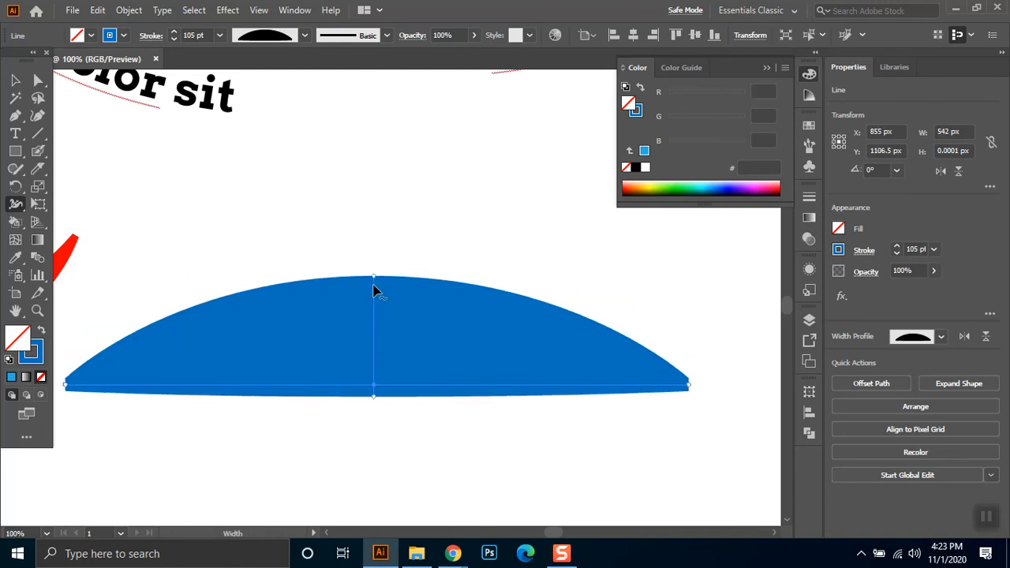
mouse_move(374, 280)
left_mouse_down()
mouse_move(374, 377)
mouse_move(378, 265)
mouse_move(373, 330)
left_mouse_up()
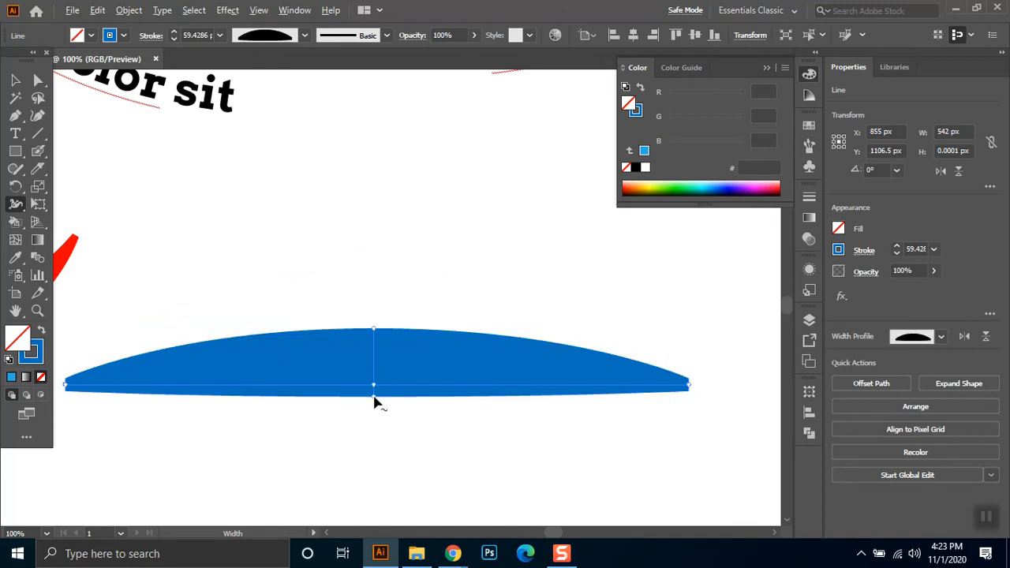
mouse_move(375, 401)
left_mouse_down()
mouse_move(378, 511)
mouse_move(378, 438)
mouse_move(376, 459)
left_mouse_up()
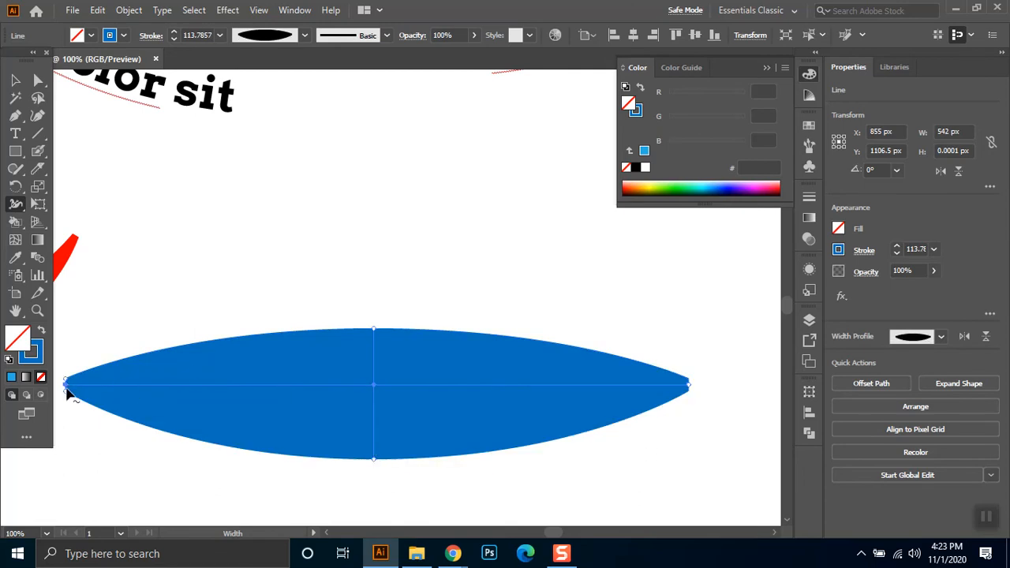
Step: Widen the blue stroke's left end and add an equally wide width point nearly a third of the way along it
left_click_drag(67, 394, 128, 442)
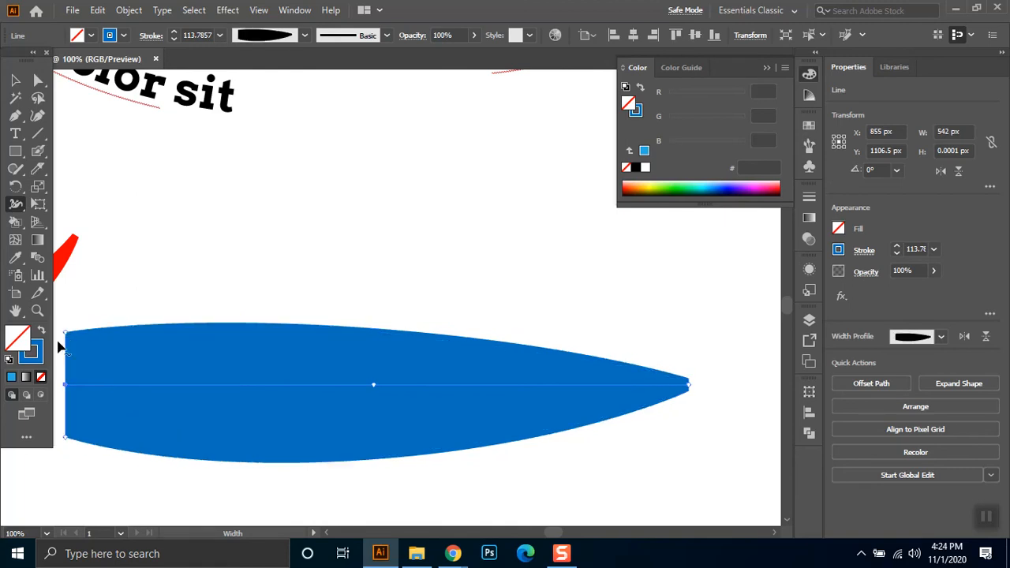
left_click_drag(66, 332, 170, 340)
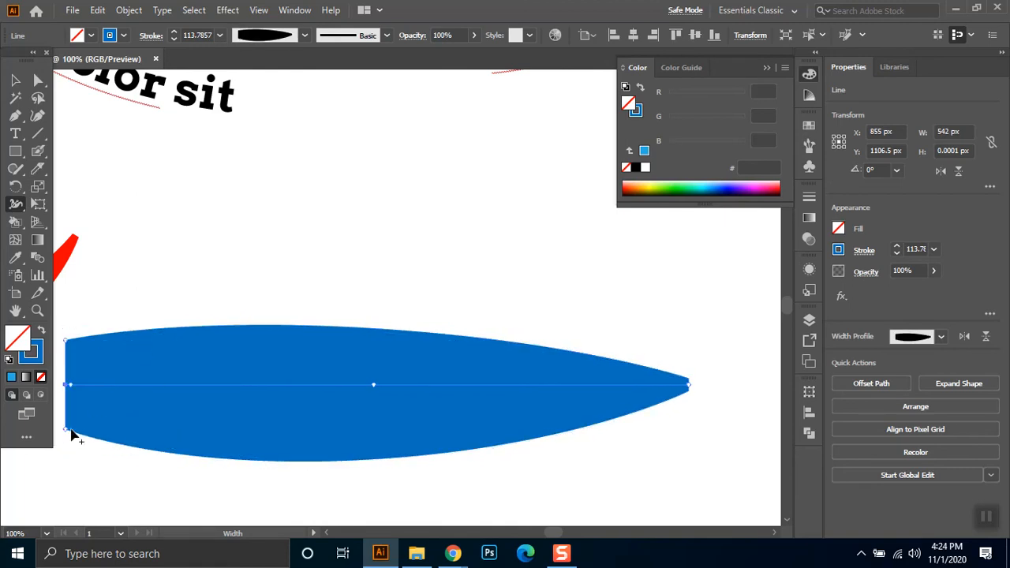
left_click_drag(72, 383, 246, 400)
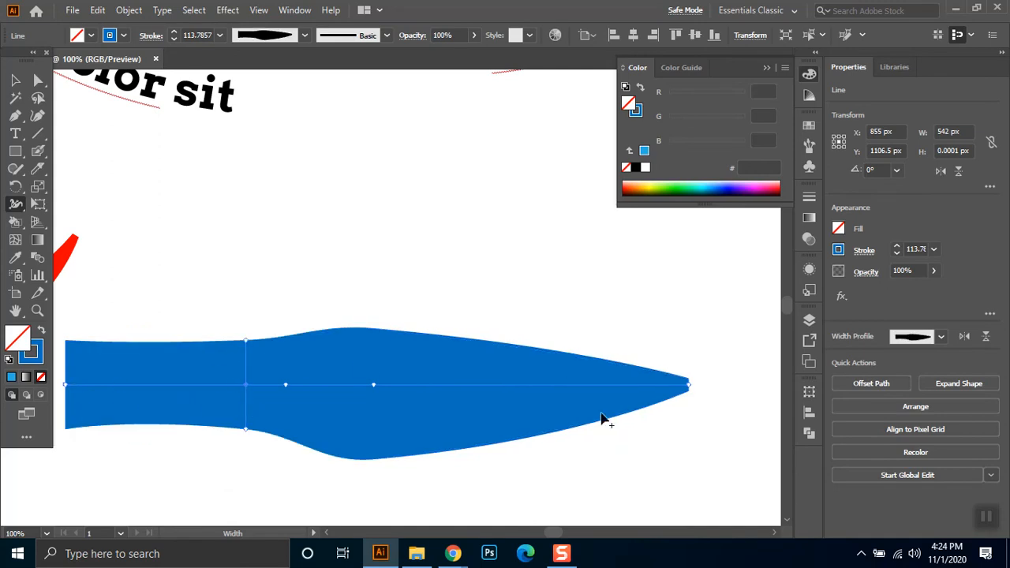
Step: Add a narrow width point near the stroke's right end and another near its left end, pinching the stroke at the left one
left_click_drag(689, 389, 584, 398)
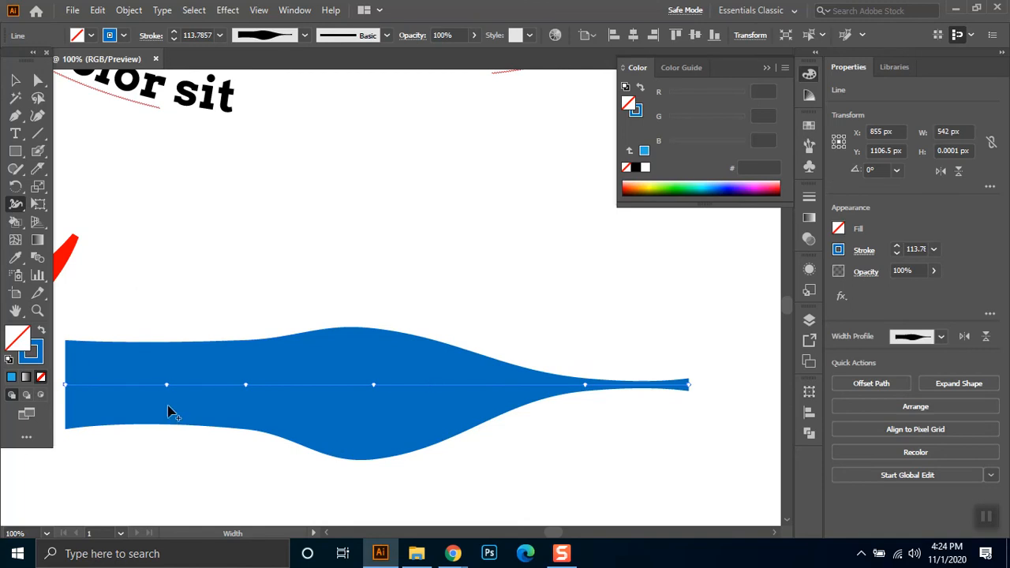
left_click_drag(66, 387, 173, 389)
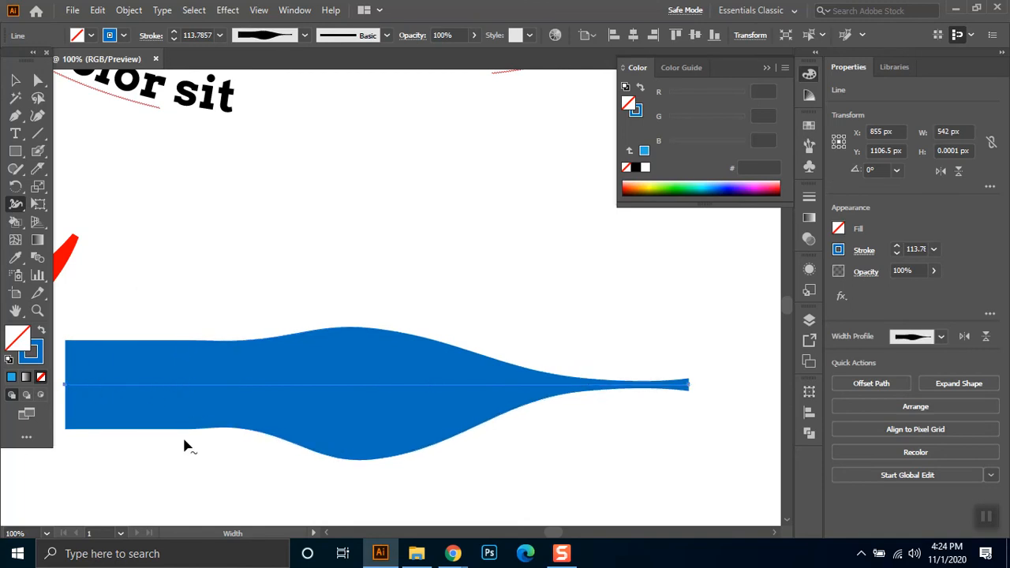
left_click_drag(185, 434, 187, 400)
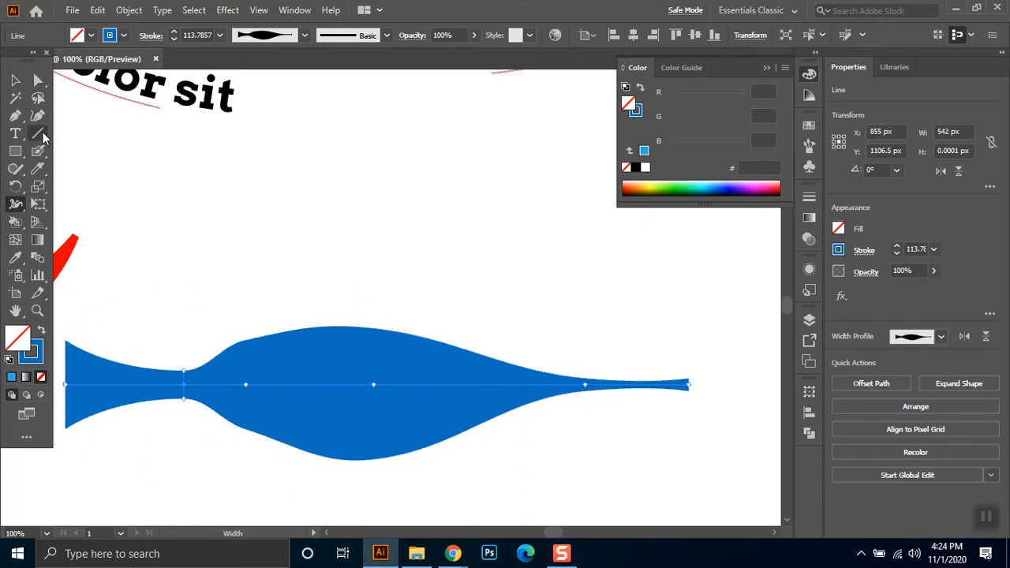
Step: Select the blue line with the Selection tool and expand its appearance into a filled path
left_click(25, 82)
left_click(537, 298)
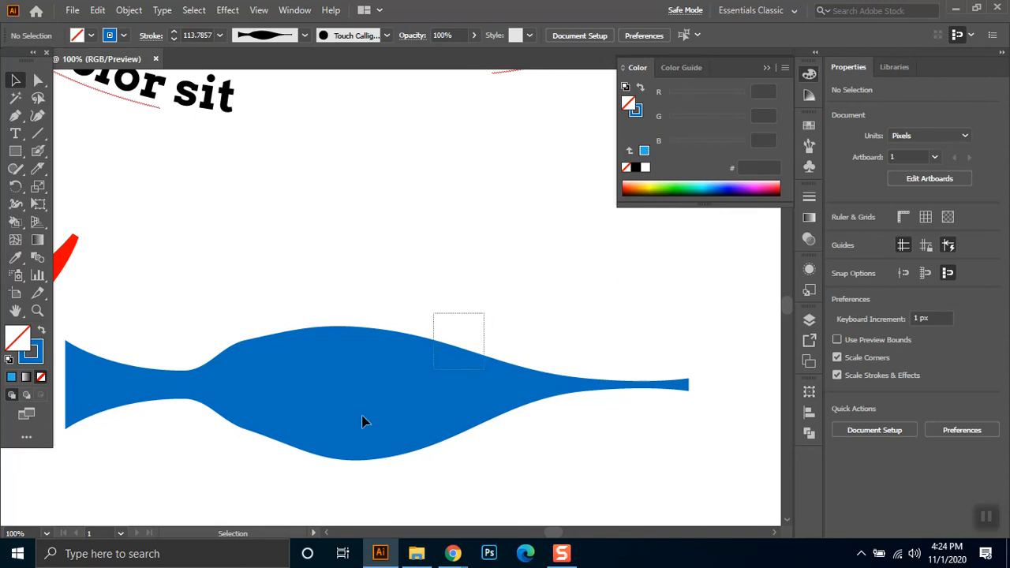
left_click(305, 435)
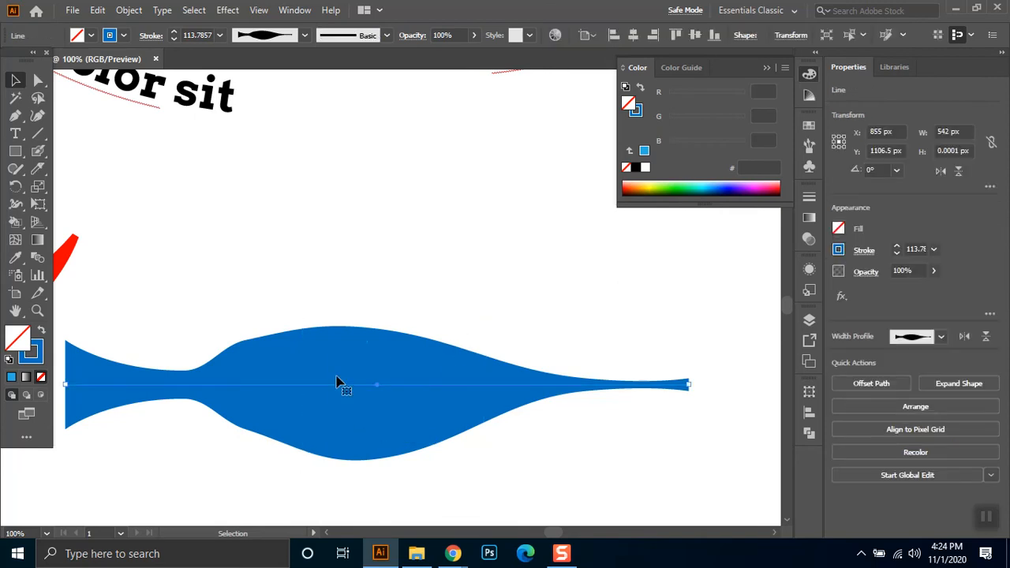
left_click(72, 10)
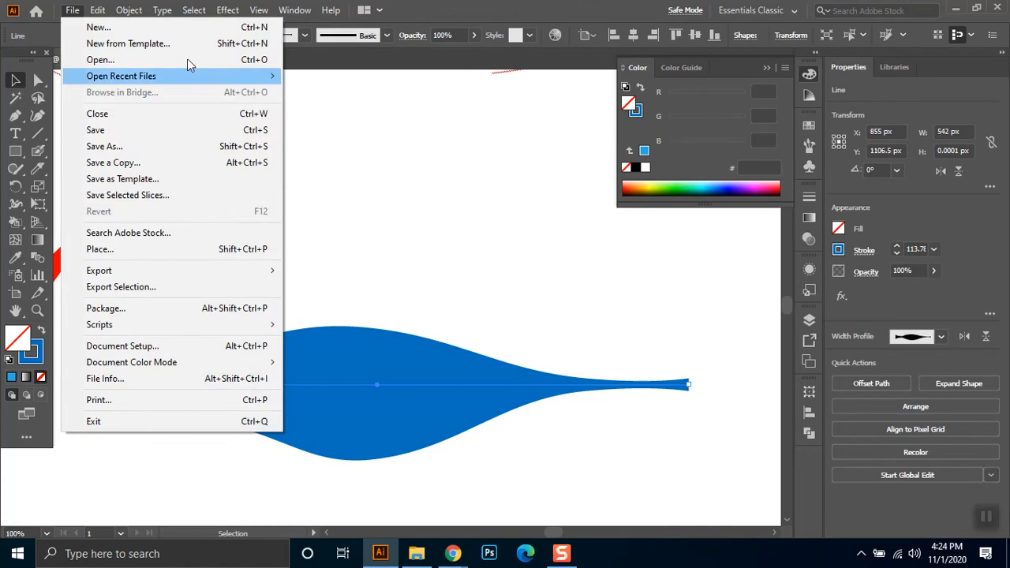
mouse_move(128, 9)
left_click(219, 196)
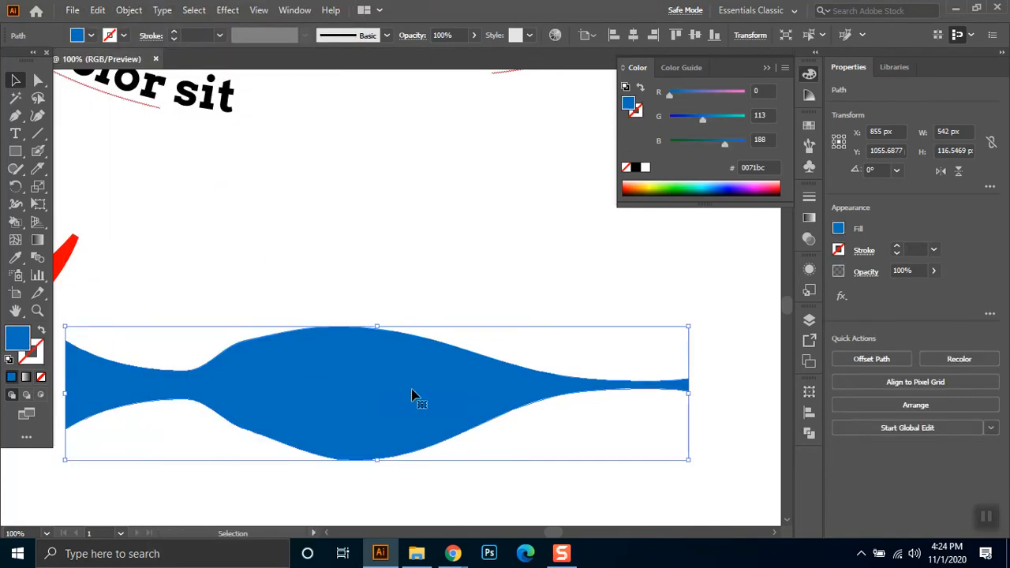
Step: Move the expanded blue shape up and to the right, and delete it from the canvas
left_click_drag(325, 386, 461, 300)
left_click_drag(422, 218, 500, 422)
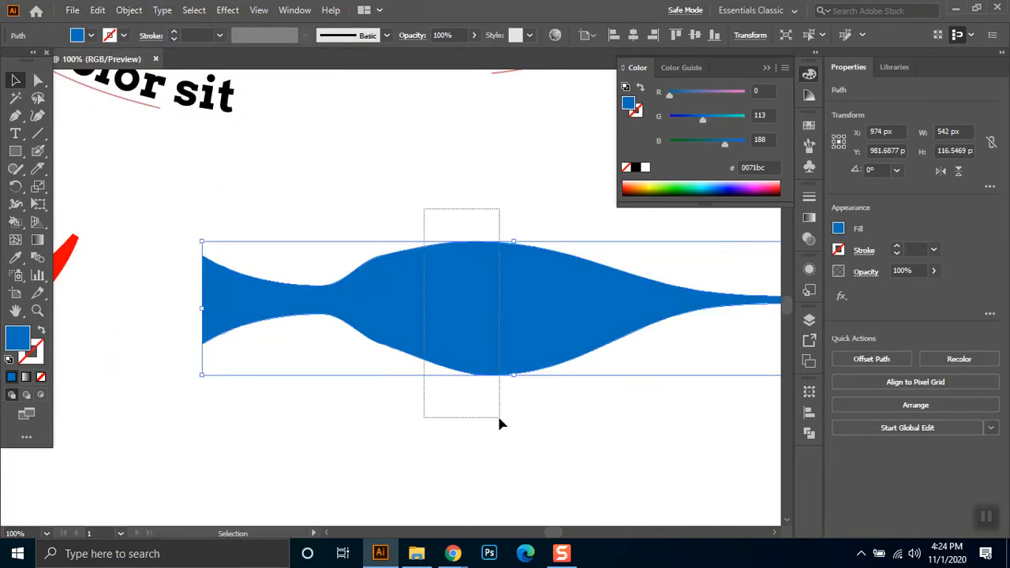
key("Delete")
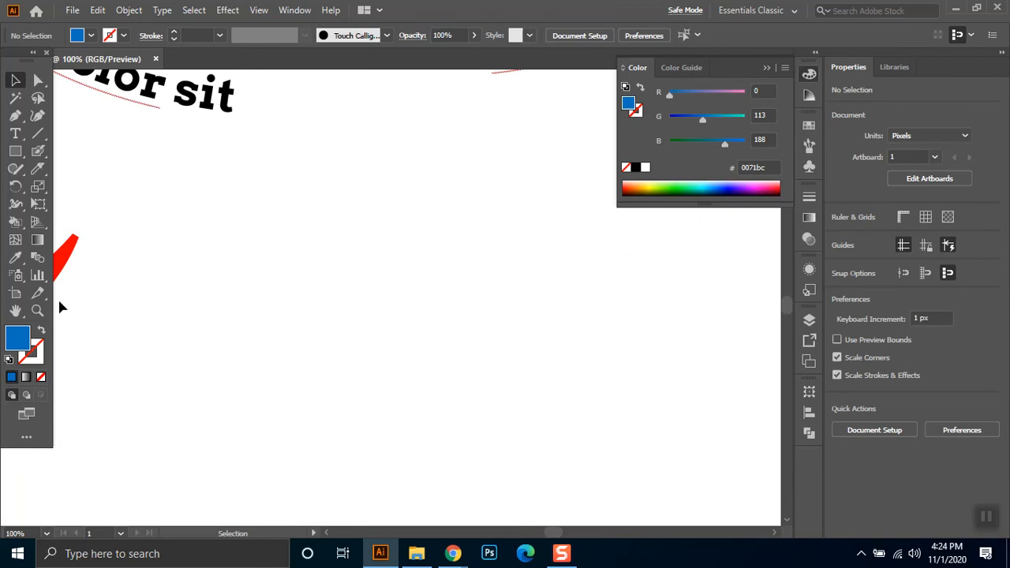
Step: Try widening the end of the red stroke with the Width tool, undo the change and return to the Selection tool
left_click(16, 205)
right_click(15, 204)
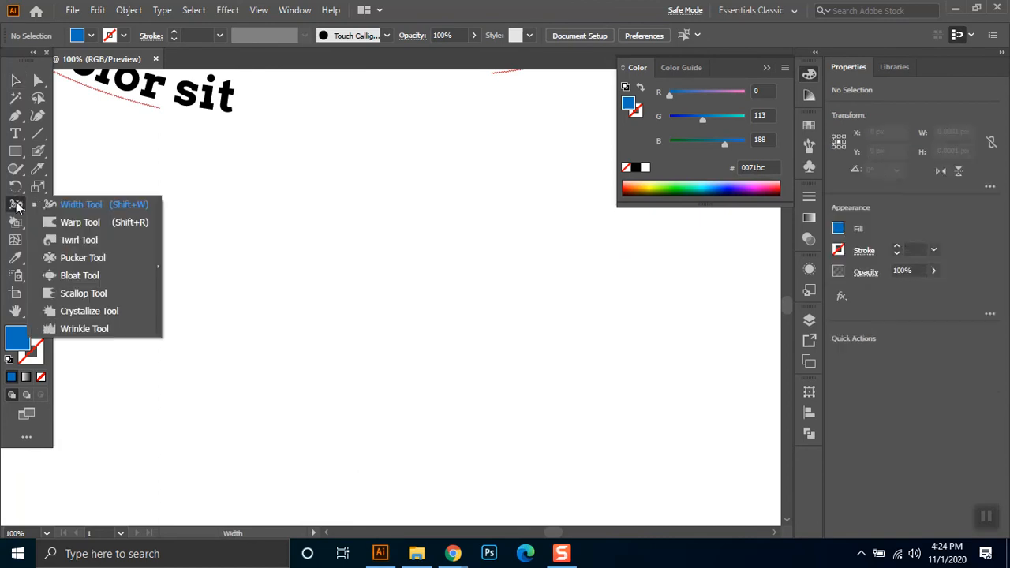
left_click(312, 197)
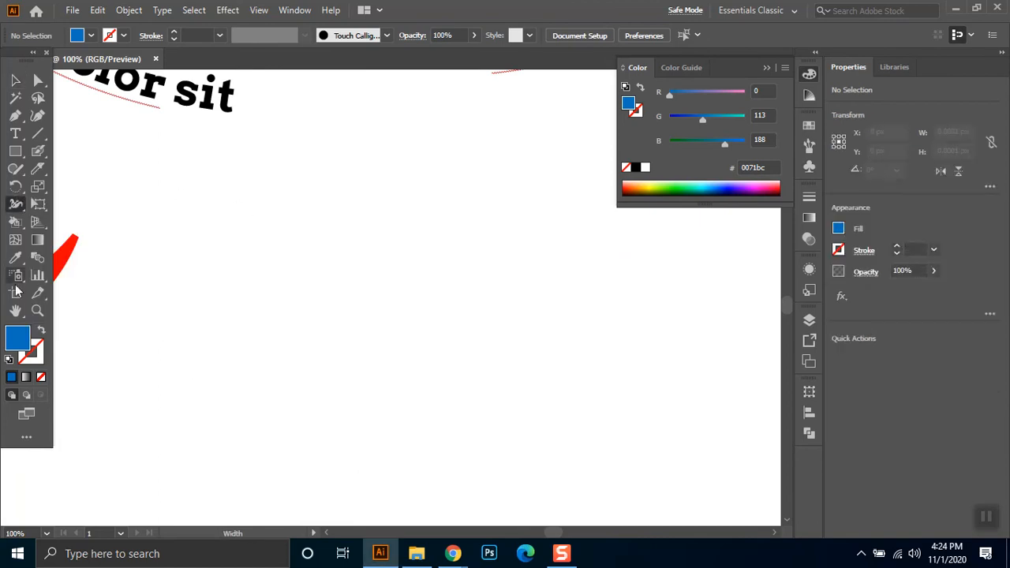
left_click_drag(95, 258, 121, 267)
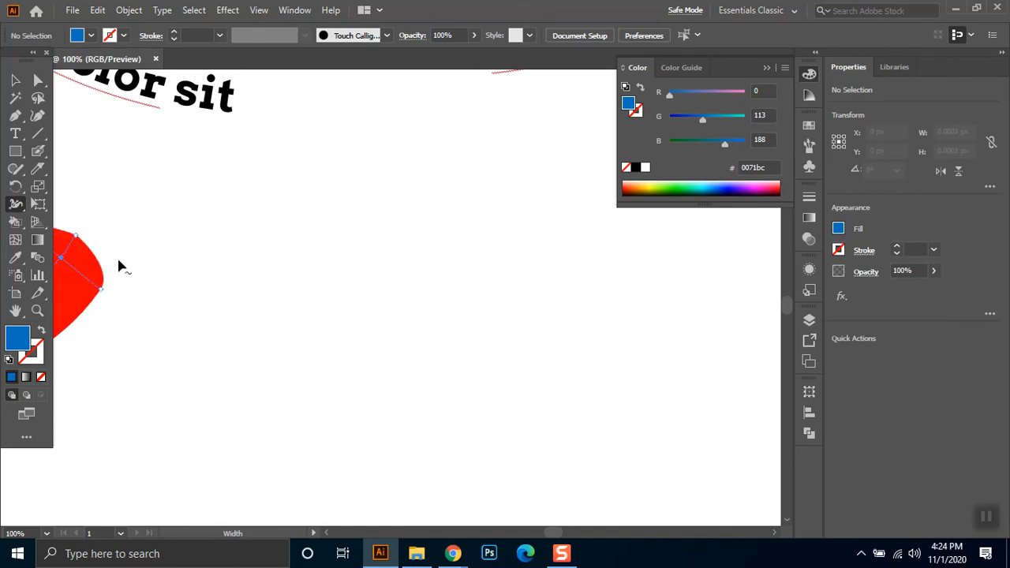
key("ctrl+z")
left_click(15, 80)
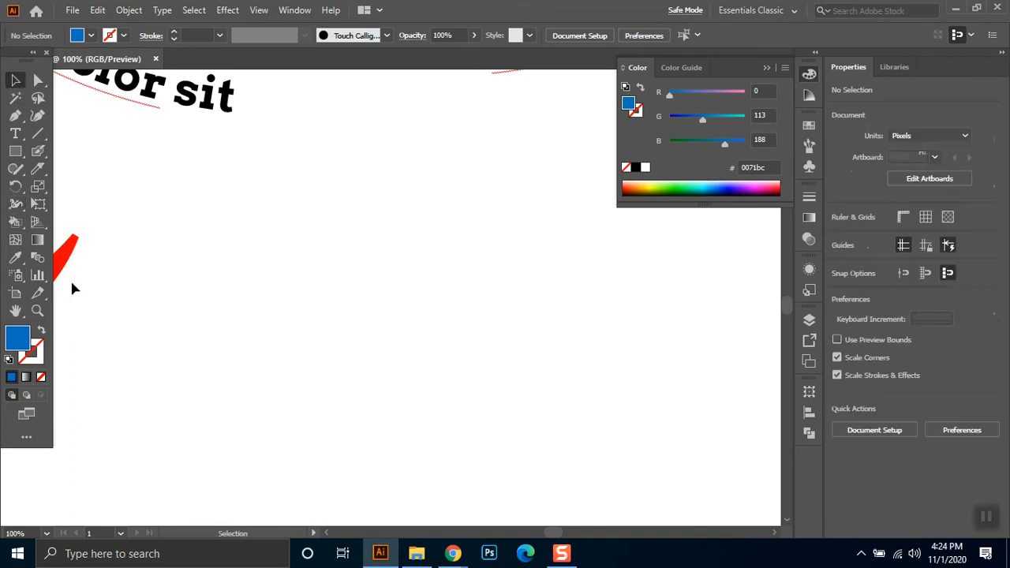
Step: Scale the red spiral down to about 228 px wide, shifted slightly right, and set its stroke color to purple
left_click(487, 330)
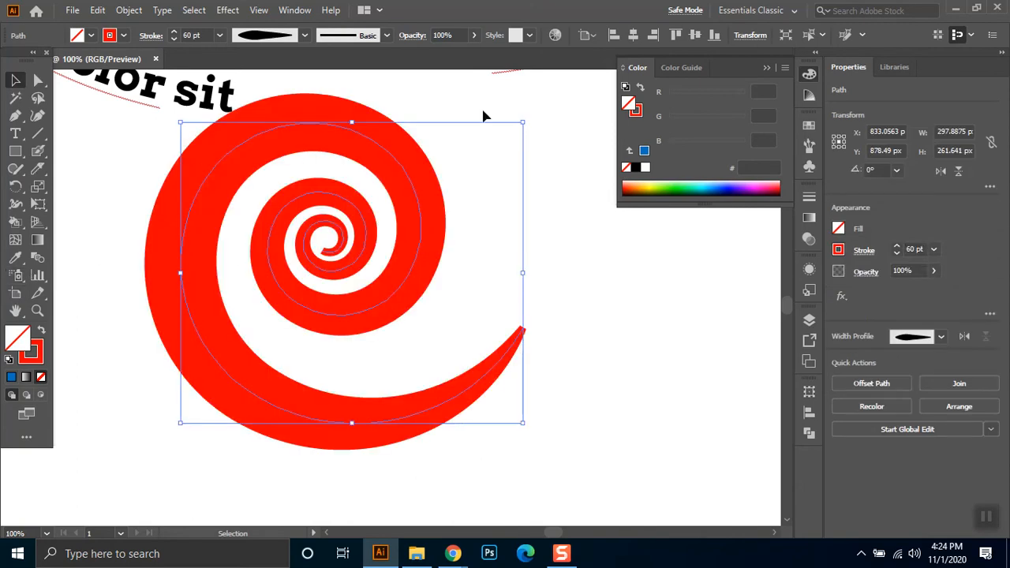
mouse_move(522, 123)
left_mouse_down()
mouse_move(464, 194)
mouse_move(443, 193)
left_mouse_up()
left_click_drag(302, 307, 388, 305)
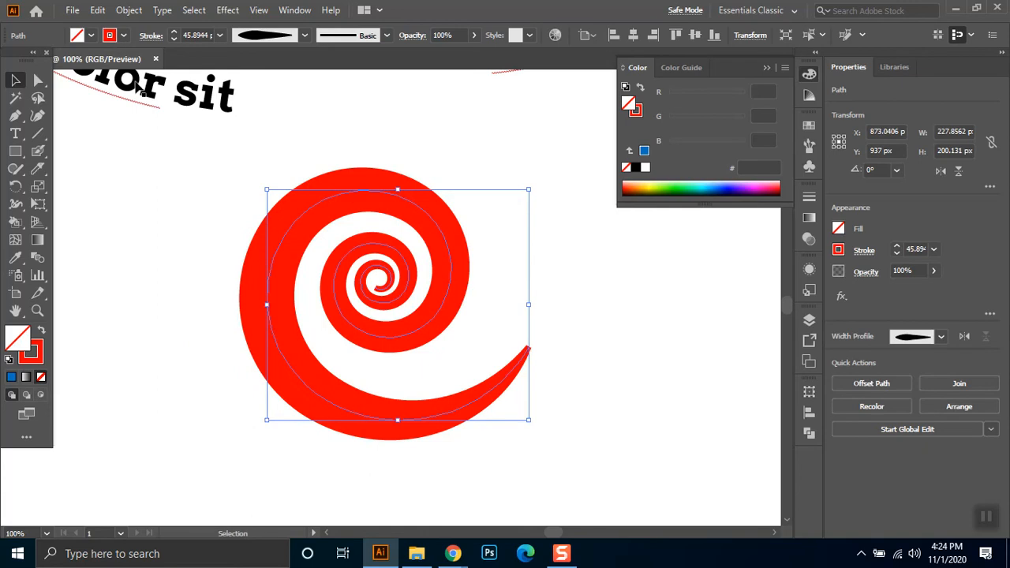
left_click(121, 35)
left_click(143, 70)
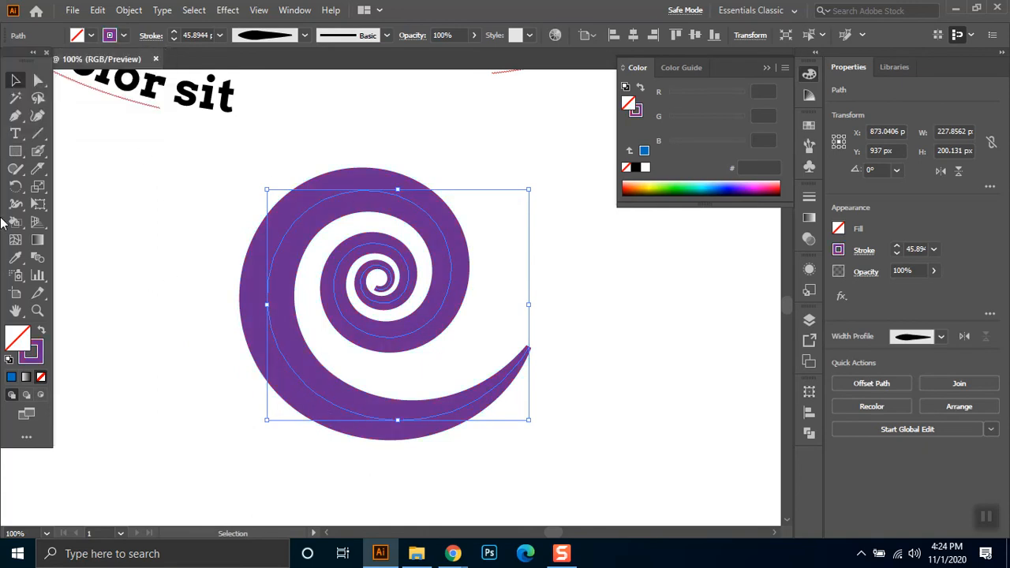
Step: Try warping the purple spiral's rings outward with the Warp tool and undo the distortion
left_click_drag(16, 203, 78, 218)
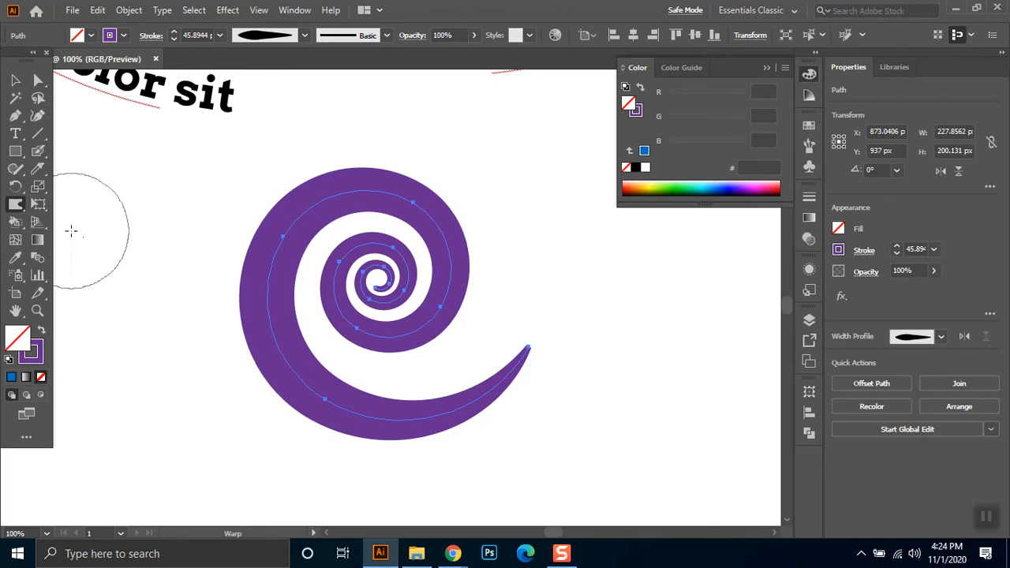
mouse_move(385, 293)
left_mouse_down()
mouse_move(392, 278)
mouse_move(366, 299)
mouse_move(371, 253)
mouse_move(332, 308)
mouse_move(276, 232)
mouse_move(272, 199)
mouse_move(350, 176)
left_mouse_up()
key("ctrl+z")
key("v")
Step: Distort the purple spiral's outer end and rings into irregular bends with several Warp tool strokes
key("shift+r")
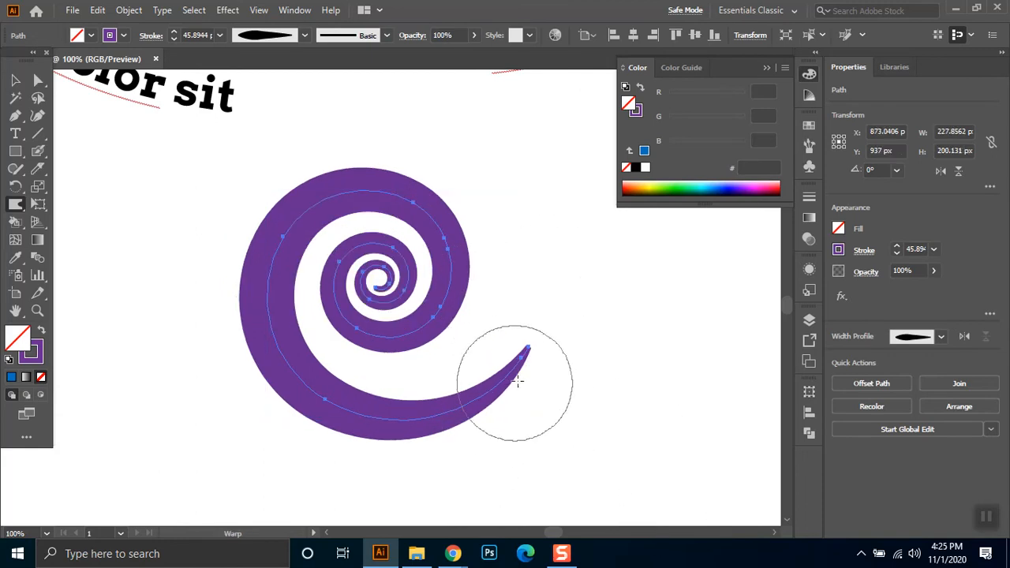
mouse_move(552, 390)
left_mouse_down()
mouse_move(523, 371)
mouse_move(556, 330)
mouse_move(408, 469)
mouse_move(388, 428)
mouse_move(289, 389)
mouse_move(241, 394)
mouse_move(245, 291)
mouse_move(216, 248)
mouse_move(299, 182)
mouse_move(432, 192)
mouse_move(440, 158)
mouse_move(478, 260)
mouse_move(548, 284)
mouse_move(412, 343)
mouse_move(413, 373)
mouse_move(361, 293)
mouse_move(338, 305)
mouse_move(355, 309)
mouse_move(387, 281)
left_mouse_up()
mouse_move(474, 322)
left_mouse_down()
mouse_move(518, 333)
mouse_move(500, 252)
left_mouse_up()
mouse_move(266, 228)
left_mouse_down()
mouse_move(180, 419)
mouse_move(193, 441)
mouse_move(348, 470)
mouse_move(300, 495)
left_mouse_up()
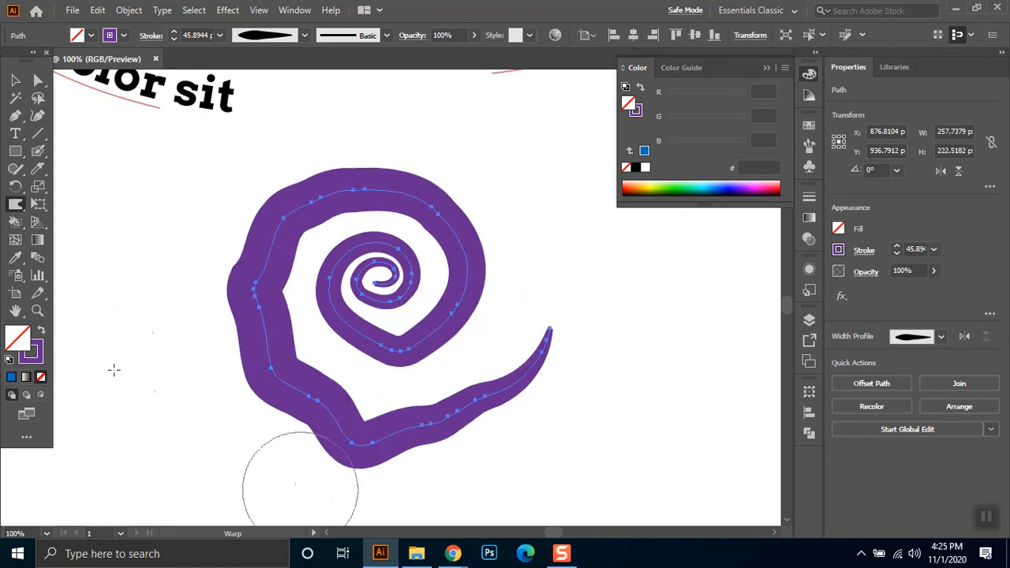
Step: Curl the spiral's outer end with the Twirl tool and set the stroke weight to 10 pt
left_click_drag(16, 206, 49, 247)
left_click_drag(552, 346, 554, 347)
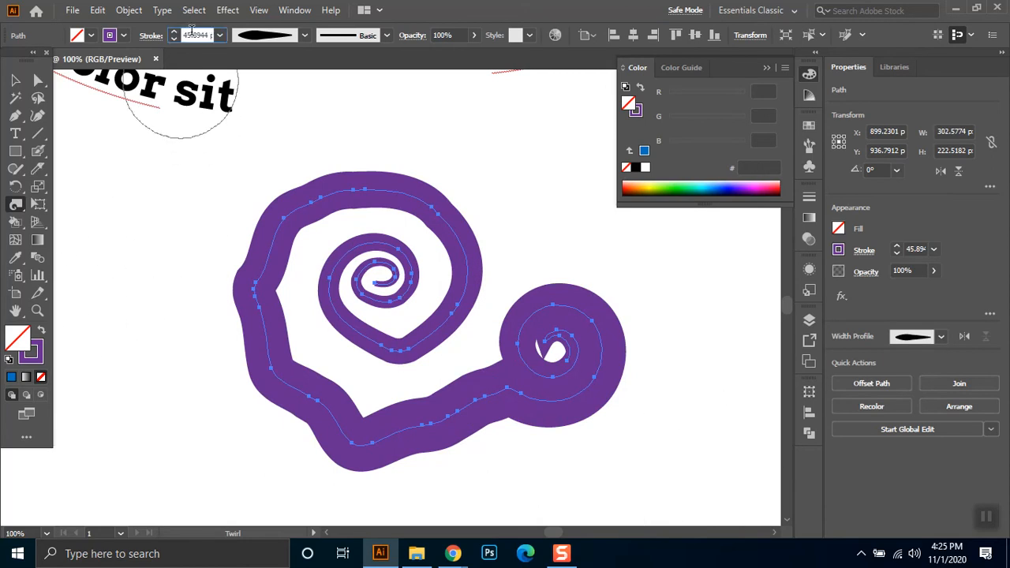
scroll(194, 30, "down", 3)
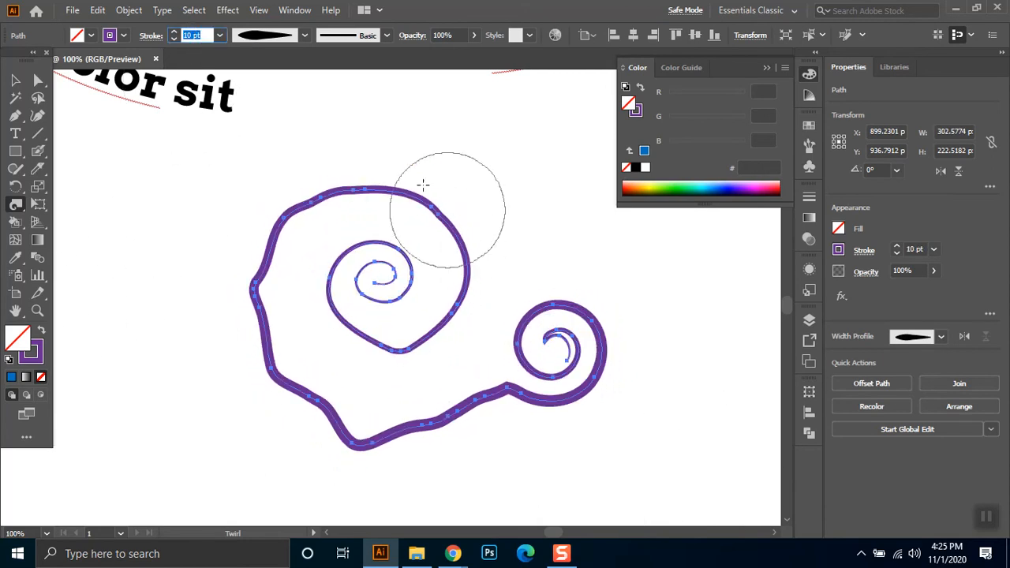
Step: Twirl six more spots along the purple path, including its upper corners, lower edge, outer curl and inner loop
left_click_drag(435, 229, 434, 228)
left_click_drag(268, 347, 269, 356)
left_click_drag(275, 203, 278, 209)
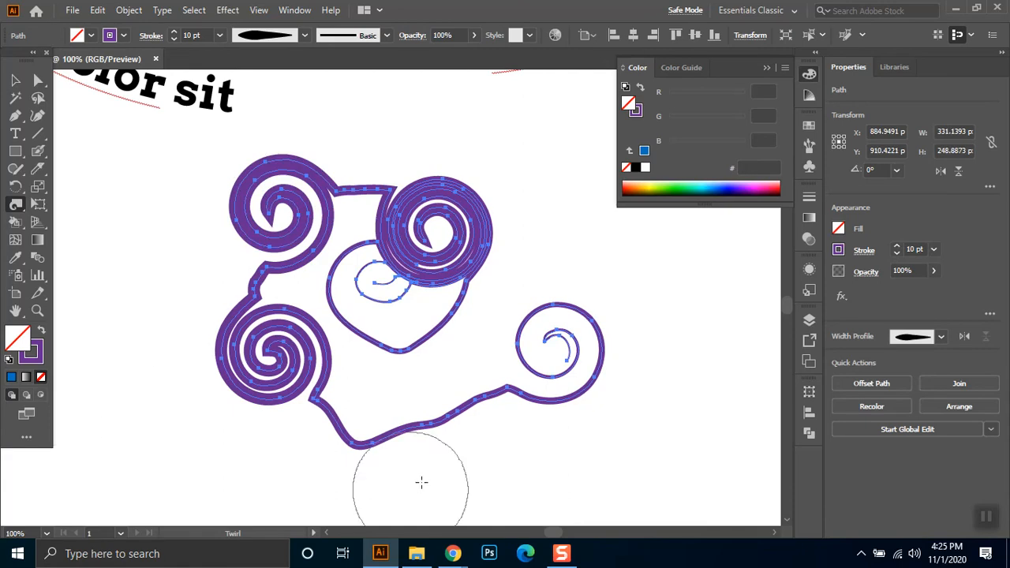
left_click_drag(412, 460, 416, 458)
left_click_drag(603, 361, 603, 361)
left_click_drag(414, 336, 415, 336)
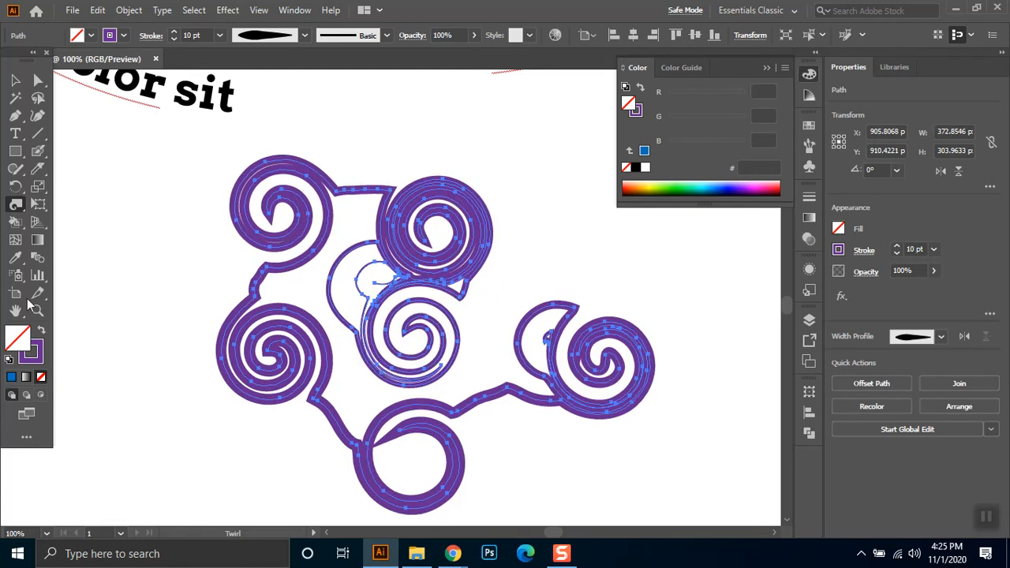
Step: Add a "Lorem ipsum" point text in the empty area beside the twirled purple path
left_click(15, 80)
left_click_drag(214, 158, 448, 329)
left_click_drag(336, 280, 337, 263)
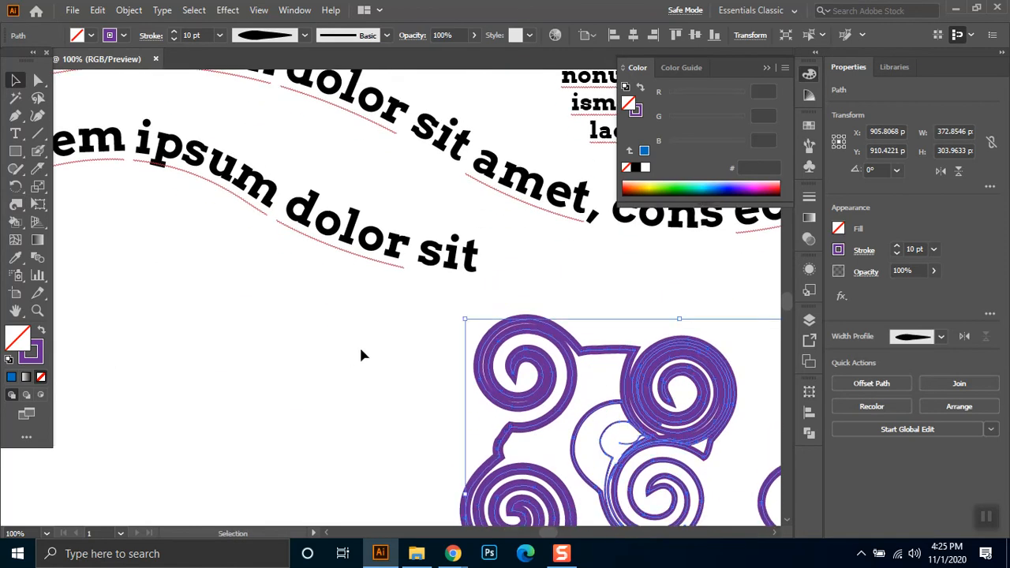
left_click_drag(350, 366, 359, 316)
left_click(15, 133)
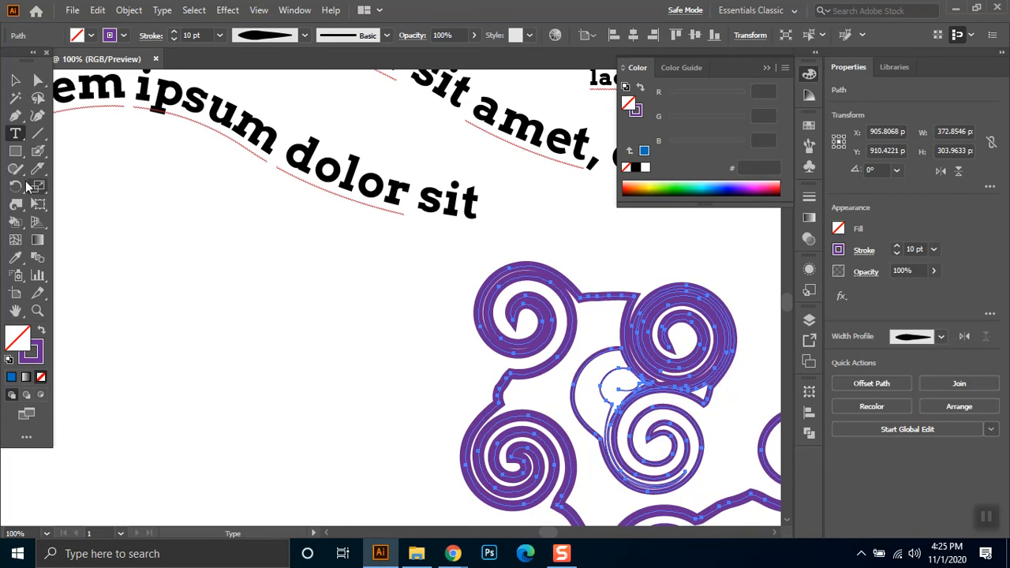
left_click(126, 230)
left_click(15, 79)
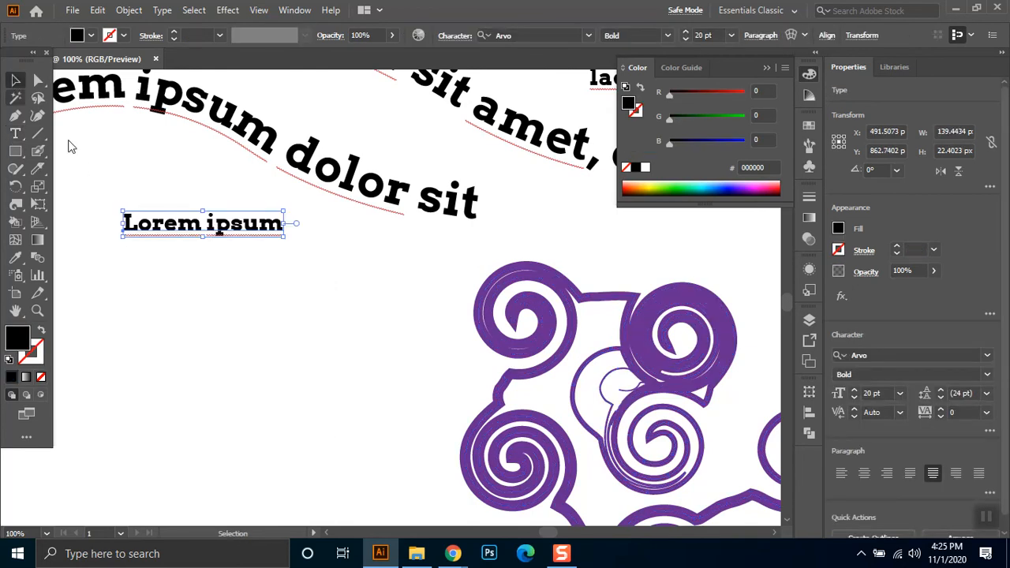
Step: Move the new text down, enlarged to about 297 px wide, and convert it to outlines
left_click_drag(221, 230, 239, 287)
left_click_drag(301, 294, 317, 334)
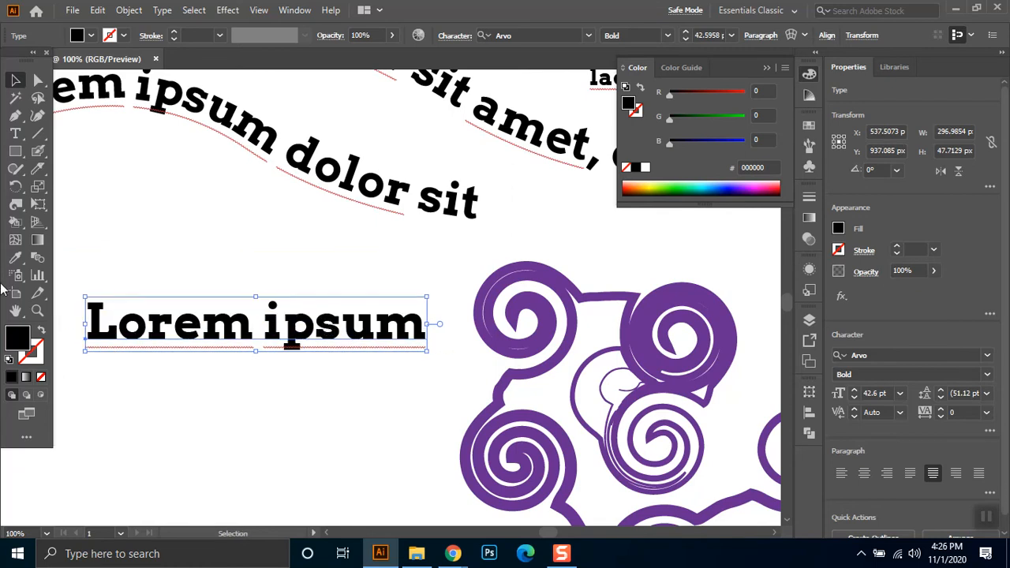
key("a")
key("ctrl+shift+o")
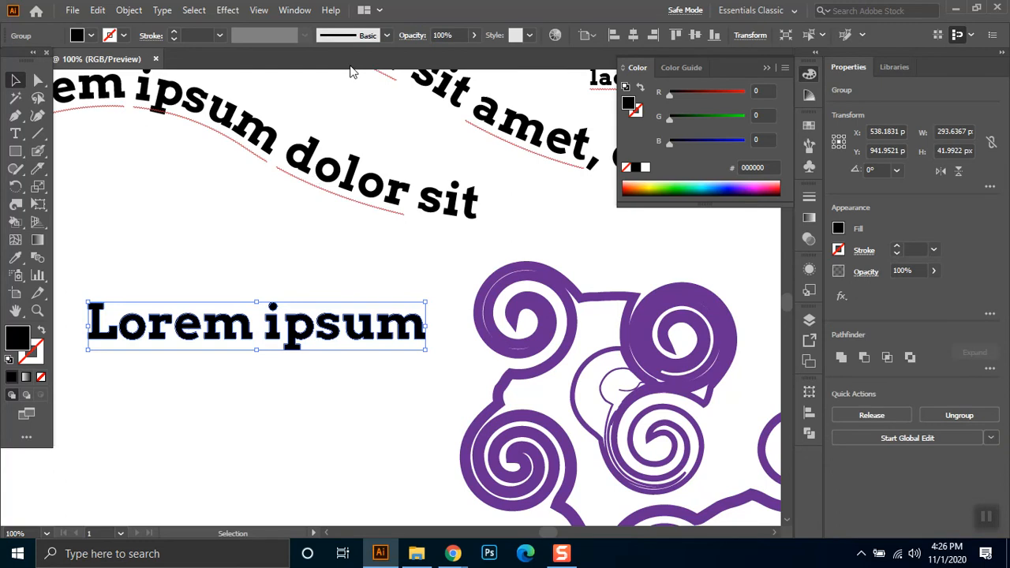
Step: Set the Twirl tool's brush width and height to 30 px in its tool options
left_click(16, 204)
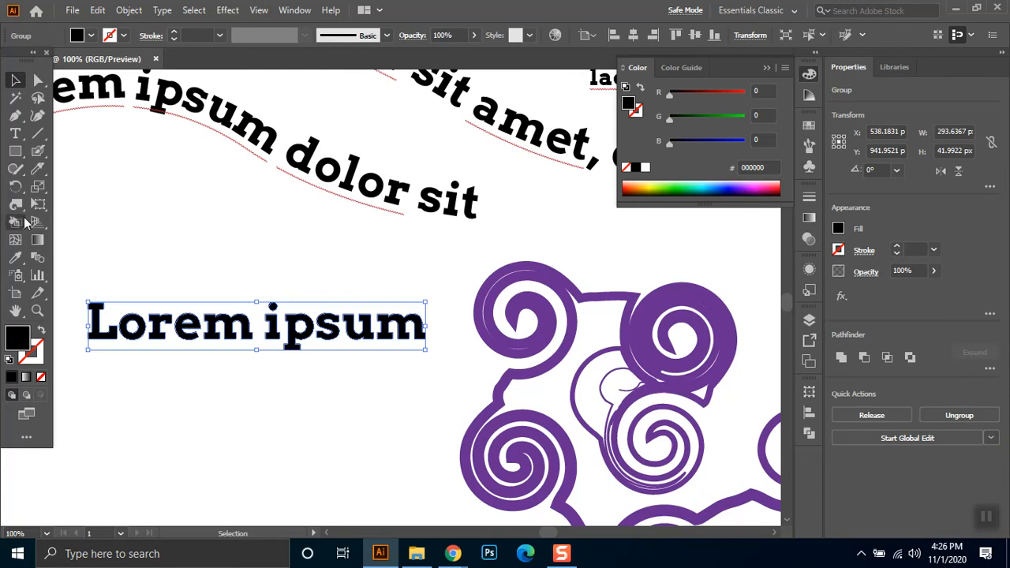
right_click(282, 261)
left_click(439, 7)
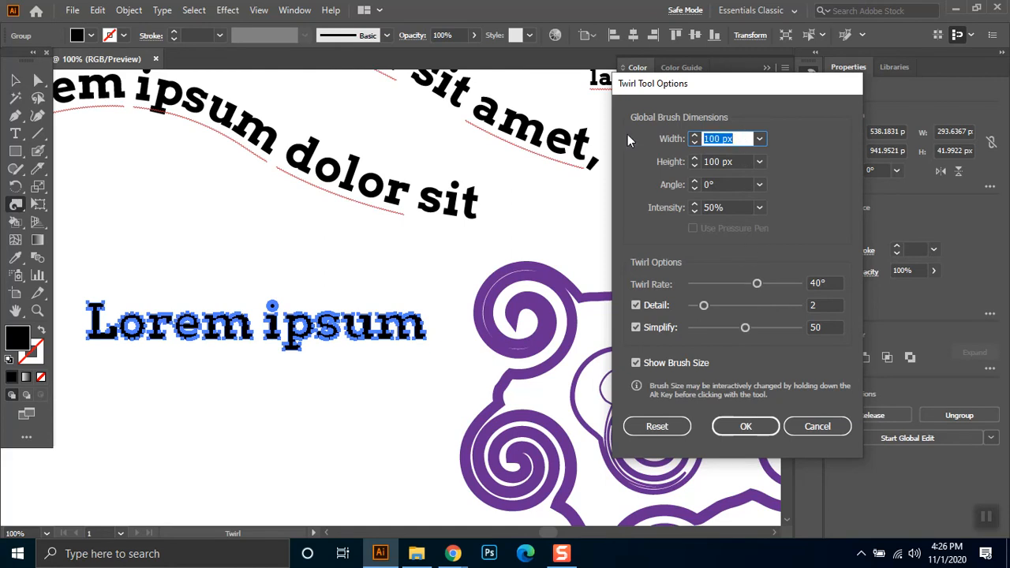
type("30")
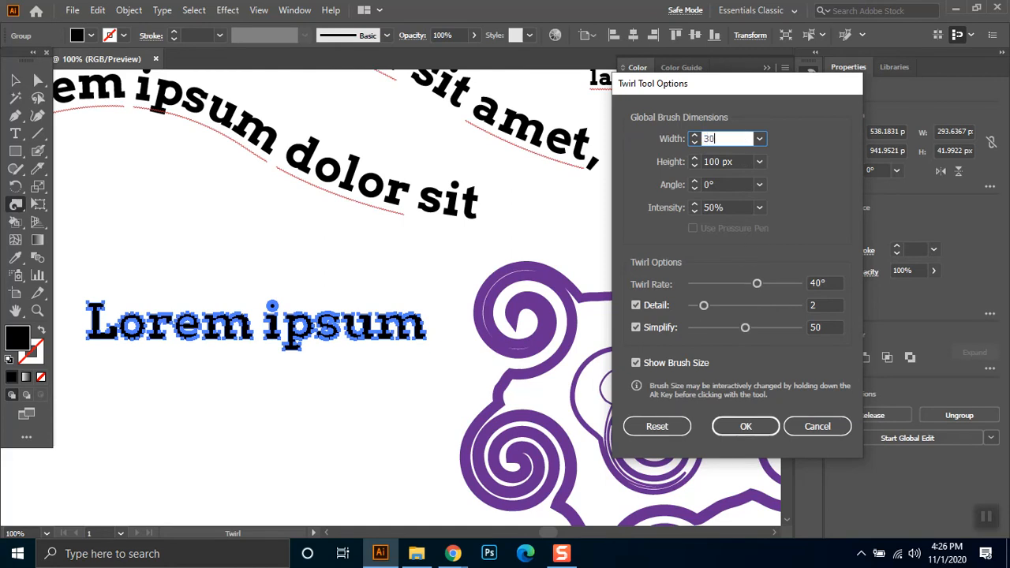
key("Tab")
type("3")
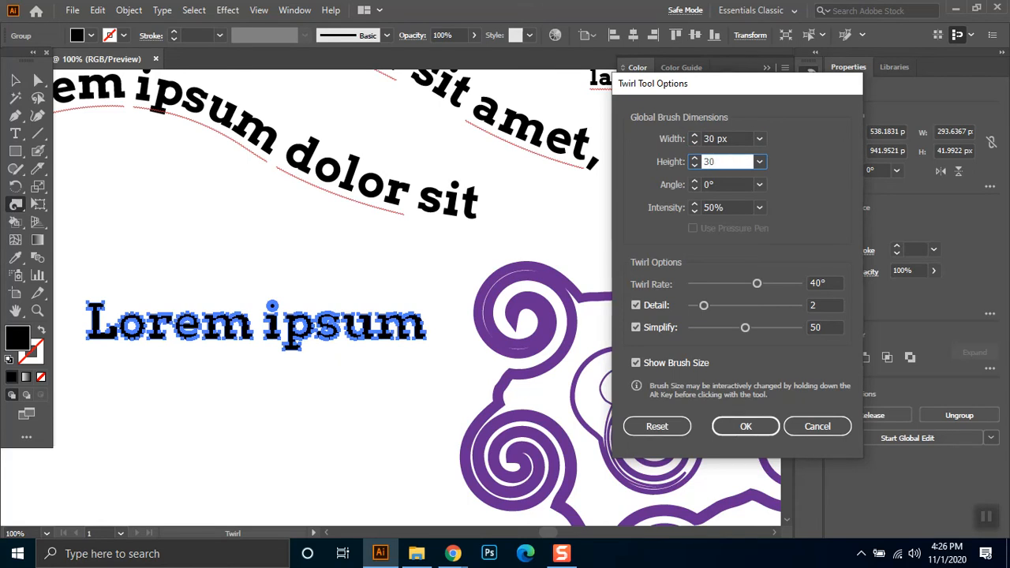
key("Return")
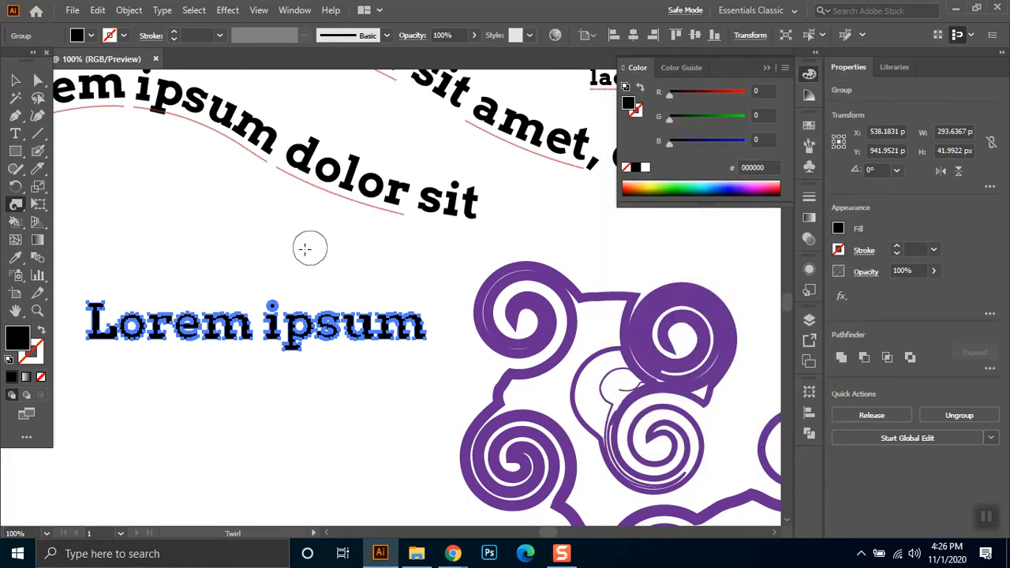
Step: Twirl the dot of the i, the base of the L, the end of the m and the foot of the p
left_click(274, 295)
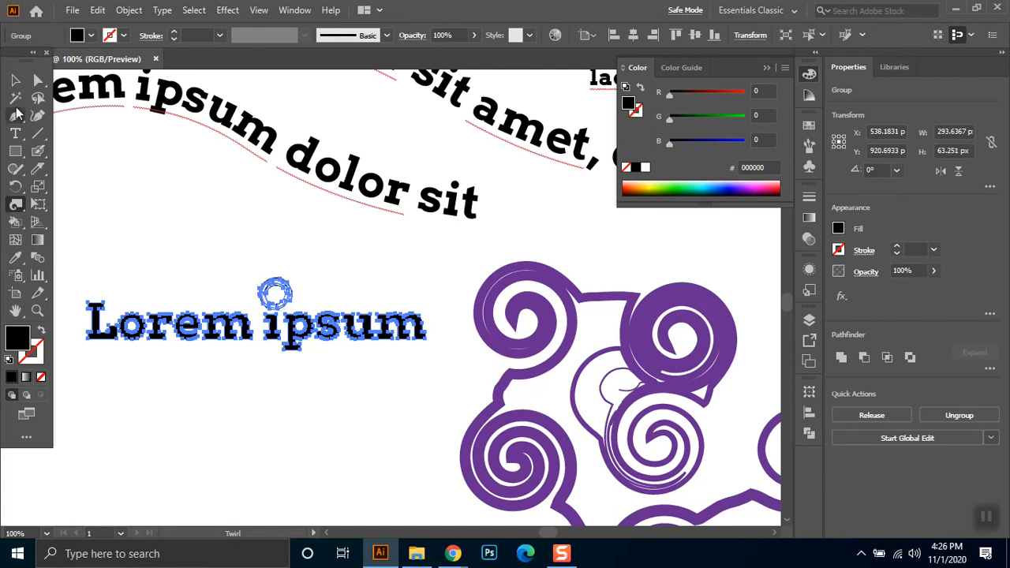
left_click(16, 81)
left_click(294, 418)
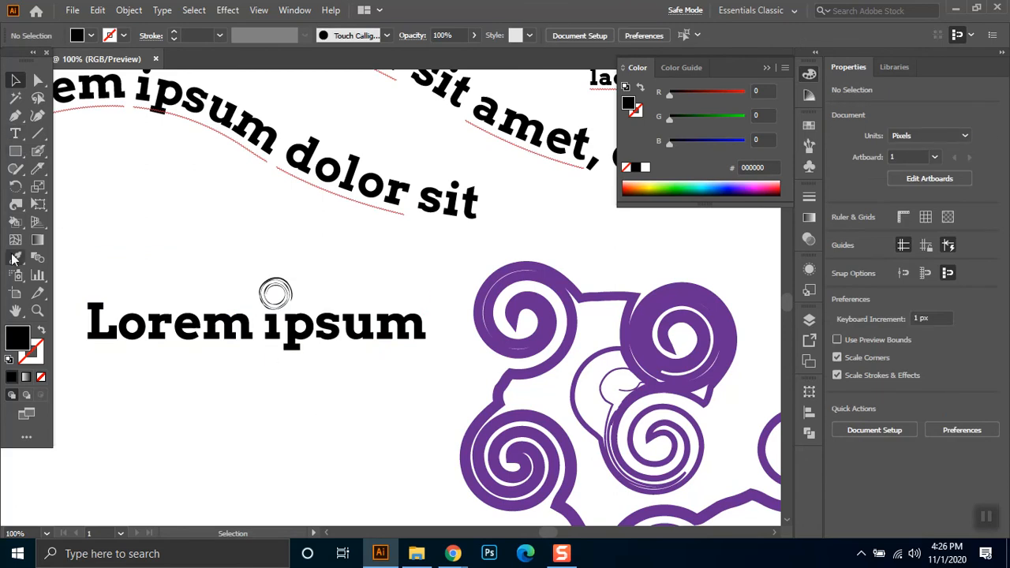
left_click(16, 203)
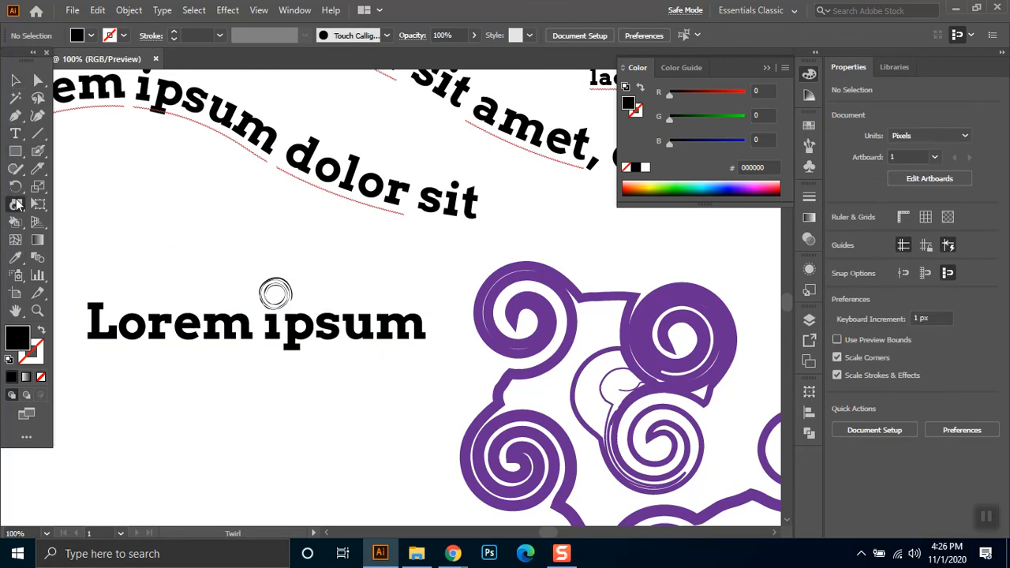
left_click(93, 331)
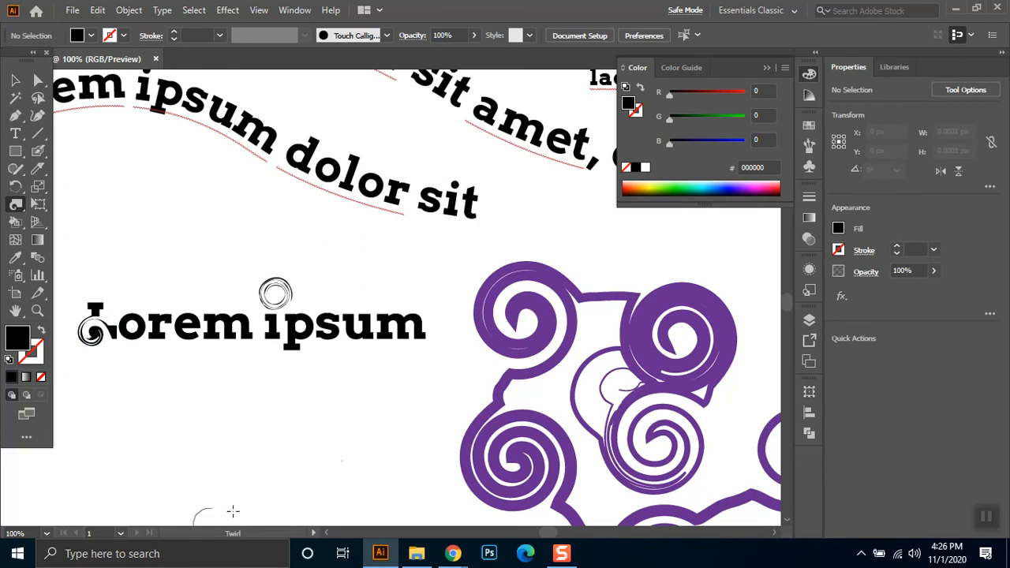
left_click(428, 335)
left_click(293, 352)
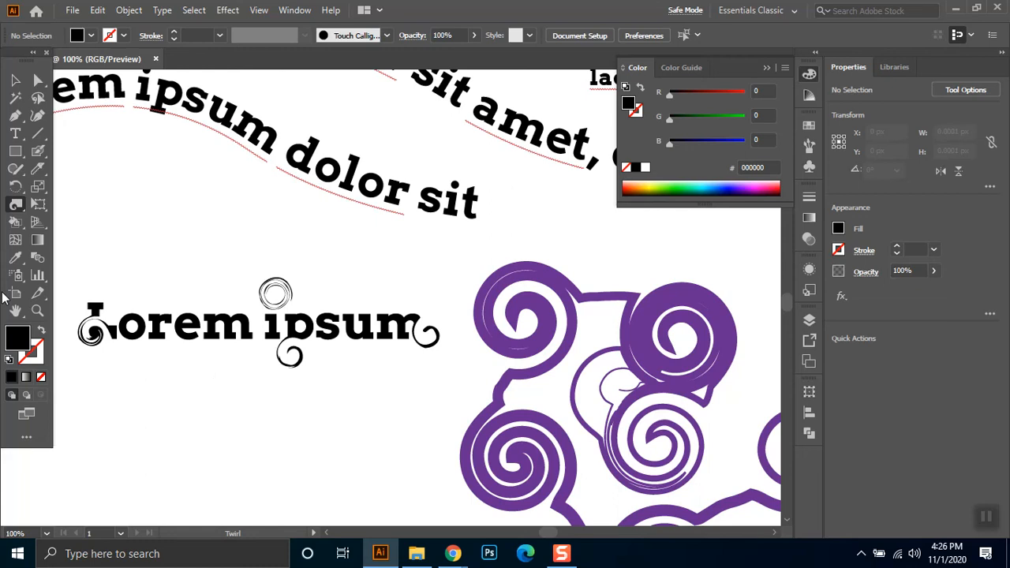
Step: Select the twirled "Lorem ipsum" lettering and delete it
left_click(15, 79)
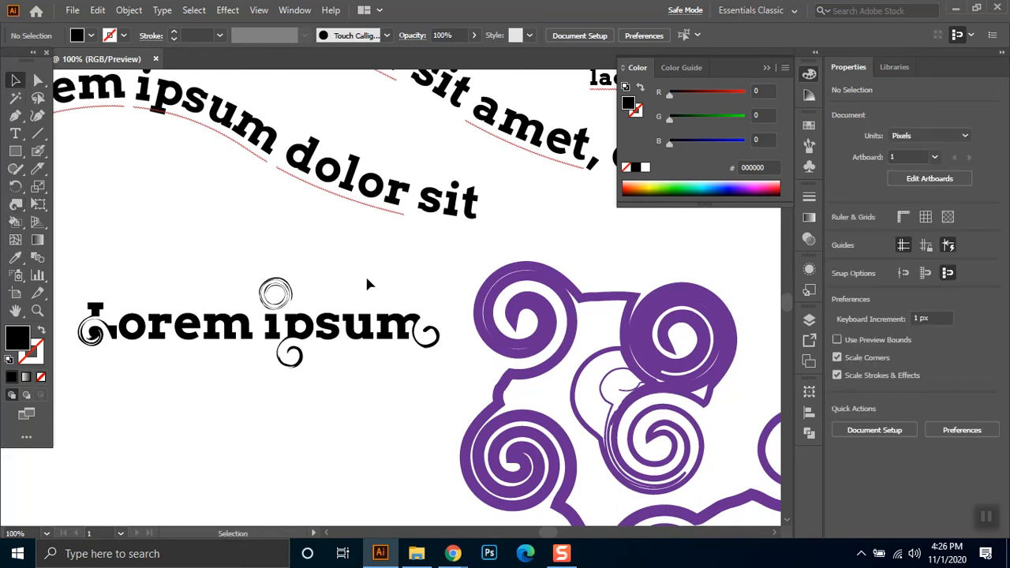
left_click_drag(447, 266, 102, 413)
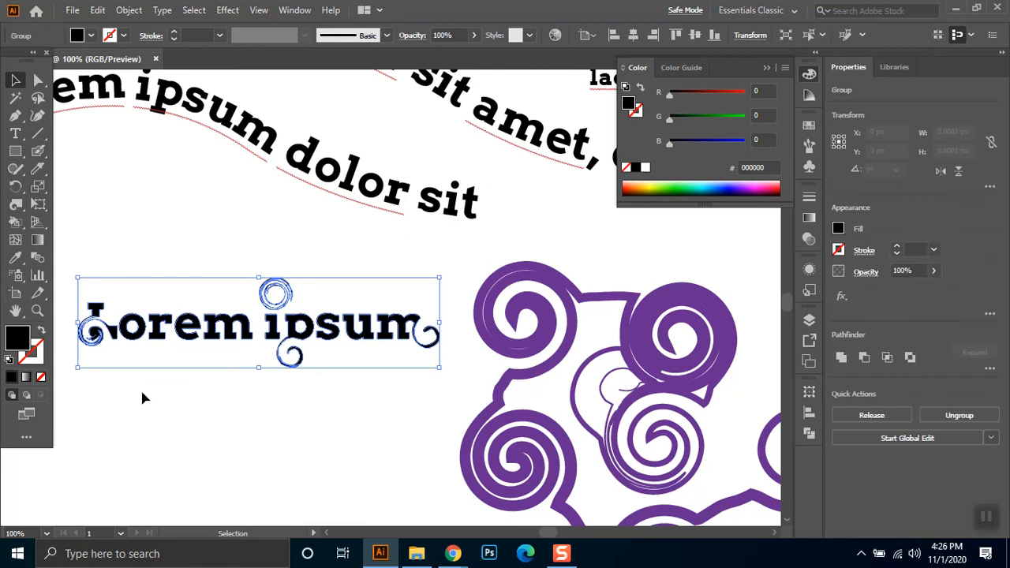
key("Delete")
Step: Distort the two upper purple twirls with the Pucker tool
left_click(15, 210)
left_click(14, 210)
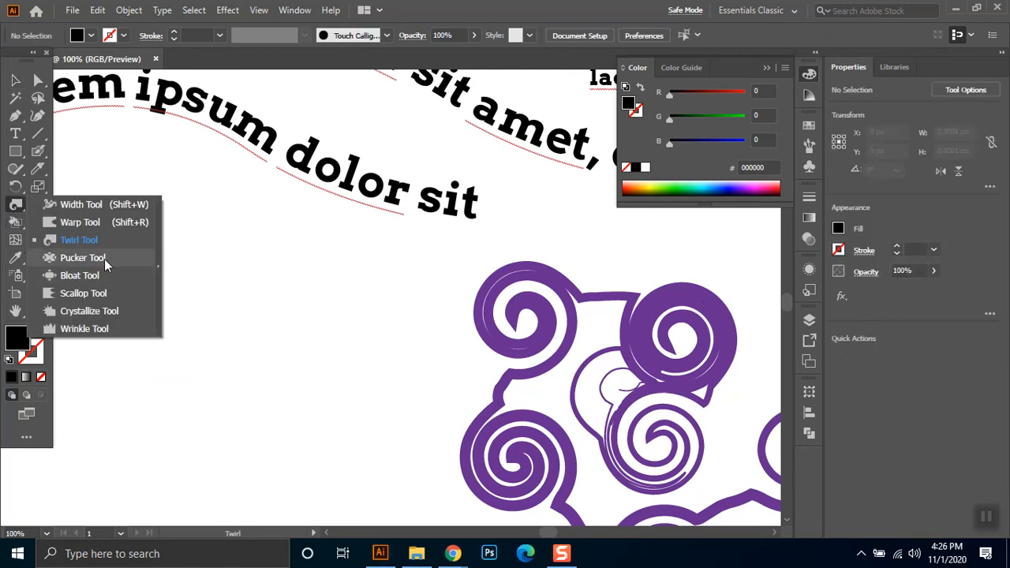
left_click(104, 259)
mouse_move(483, 279)
left_mouse_down()
mouse_move(472, 359)
mouse_move(522, 295)
mouse_move(501, 364)
mouse_move(545, 280)
mouse_move(553, 348)
mouse_move(587, 282)
mouse_move(556, 348)
mouse_move(654, 333)
mouse_move(652, 287)
mouse_move(658, 335)
mouse_move(623, 308)
mouse_move(624, 274)
mouse_move(700, 396)
mouse_move(701, 330)
mouse_move(768, 286)
mouse_move(698, 344)
mouse_move(719, 338)
mouse_move(730, 357)
mouse_move(743, 303)
mouse_move(756, 385)
left_mouse_up()
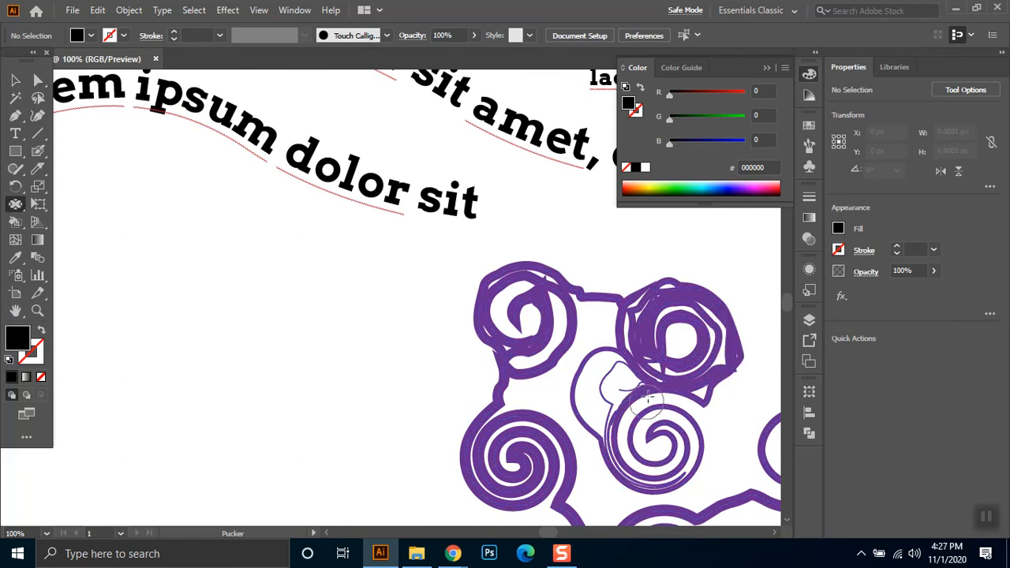
Step: Draw a 94 × 94 px black square in the empty area beside the purple path
left_click(15, 151)
left_click_drag(142, 232, 253, 340)
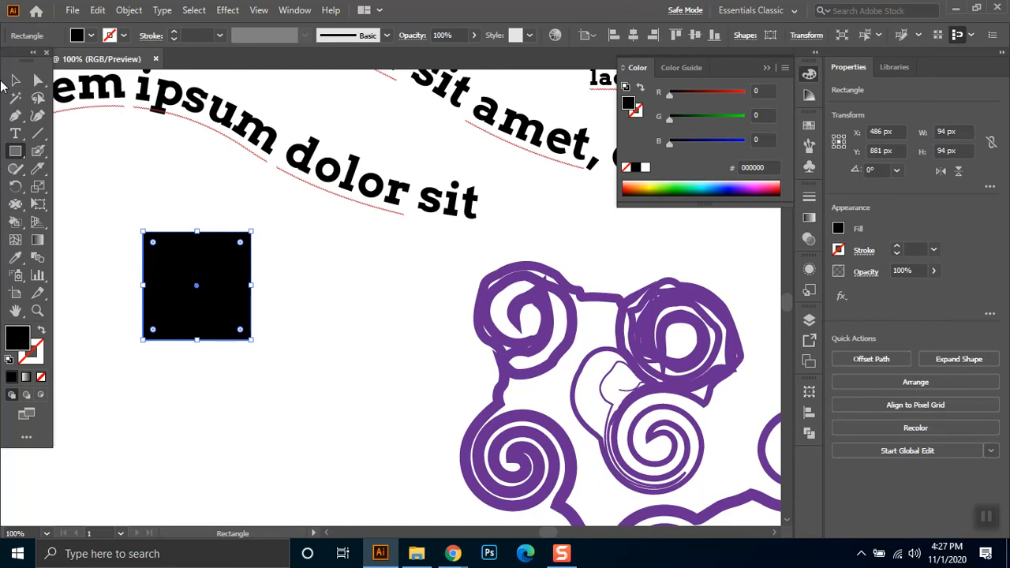
Step: Pucker the black square's corners and edges with several Pucker tool strokes
left_click_drag(19, 226, 94, 245)
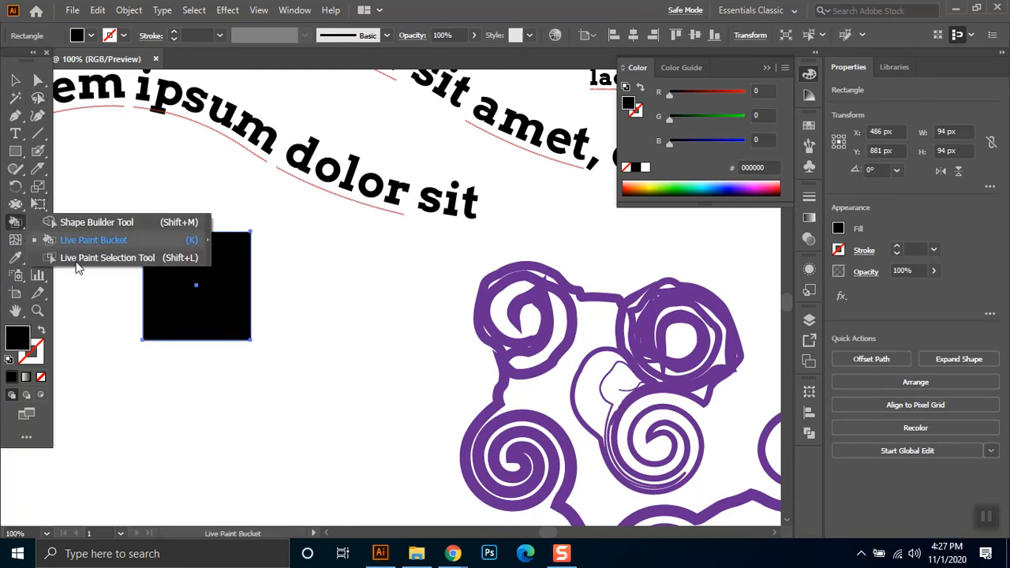
left_click(16, 205)
mouse_move(19, 210)
left_mouse_down()
mouse_move(115, 264)
mouse_move(111, 256)
left_mouse_up()
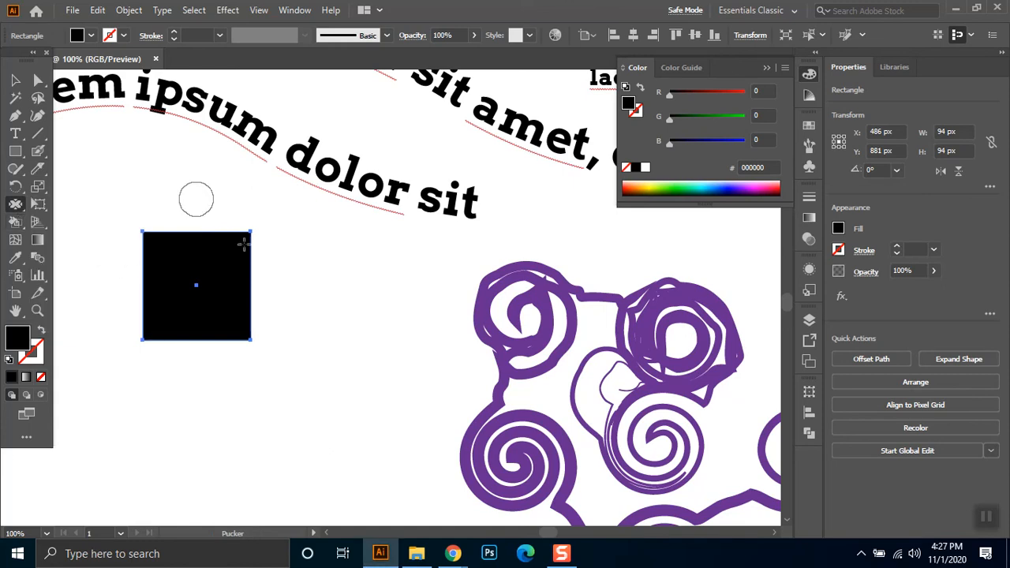
mouse_move(254, 233)
left_mouse_down()
mouse_move(247, 271)
mouse_move(268, 237)
left_mouse_up()
mouse_move(248, 340)
left_mouse_down()
mouse_move(320, 350)
mouse_move(327, 341)
mouse_move(302, 379)
mouse_move(194, 271)
mouse_move(204, 355)
mouse_move(77, 396)
mouse_move(110, 365)
left_mouse_up()
left_click_drag(140, 308, 70, 293)
left_click_drag(174, 304, 99, 224)
left_click_drag(158, 250, 114, 186)
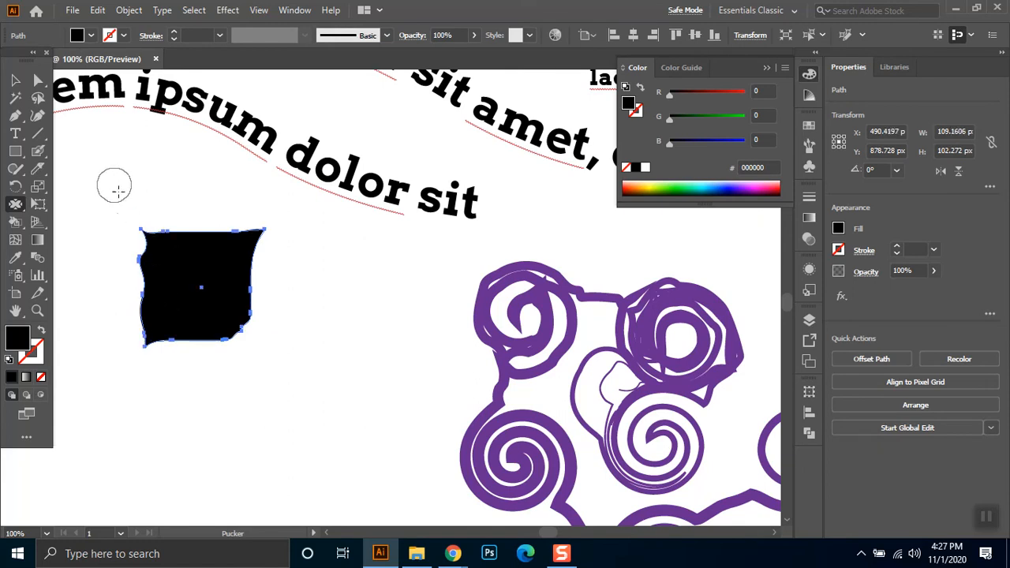
mouse_move(217, 244)
left_mouse_down()
mouse_move(241, 190)
mouse_move(239, 276)
left_mouse_up()
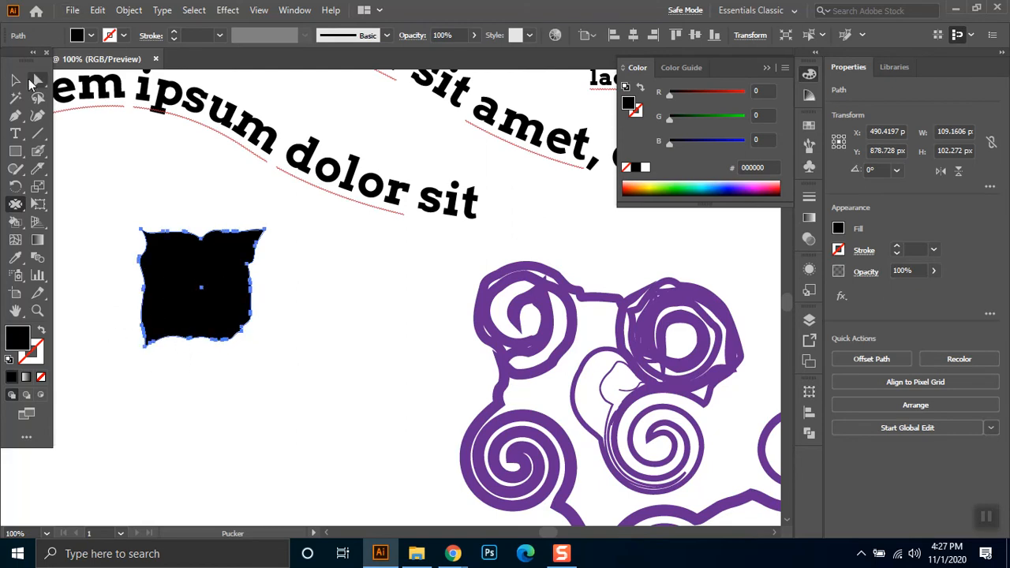
Step: Move the puckered black square about 24 px to the right with the Selection tool
left_click(15, 80)
left_click(282, 312)
left_click_drag(168, 284, 196, 283)
Step: Bulge the puckered black square's corners, edges and lower portion outward with repeated Bloat tool strokes
left_click(16, 204)
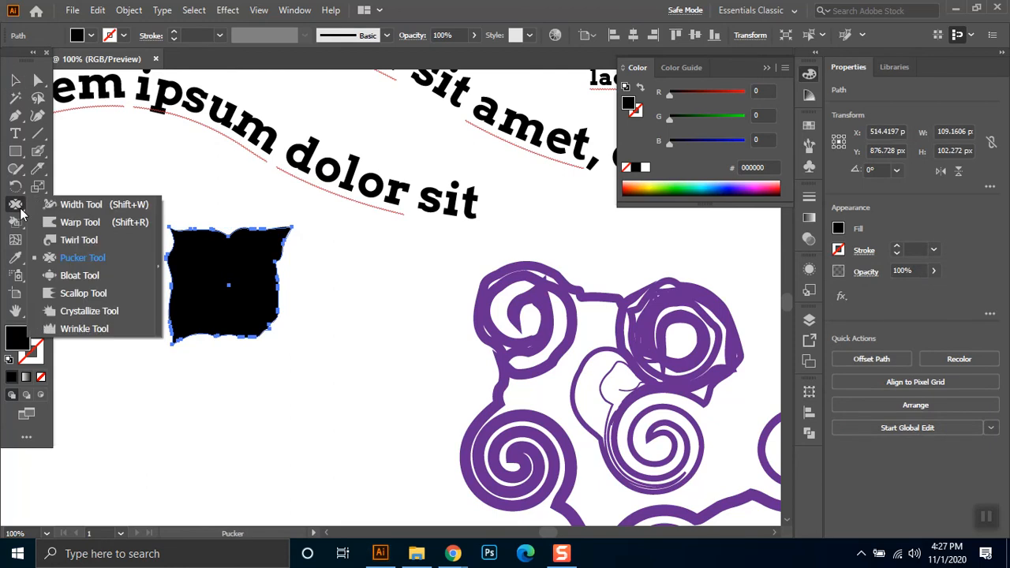
left_click(80, 275)
left_click_drag(146, 235, 129, 220)
left_click_drag(170, 246, 174, 203)
mouse_move(196, 245)
left_mouse_down()
mouse_move(229, 205)
mouse_move(248, 244)
mouse_move(293, 236)
mouse_move(270, 246)
mouse_move(274, 309)
left_mouse_up()
mouse_move(206, 284)
left_mouse_down()
mouse_move(251, 281)
mouse_move(277, 320)
mouse_move(327, 331)
left_mouse_up()
mouse_move(248, 280)
left_mouse_down()
mouse_move(229, 343)
mouse_move(180, 365)
mouse_move(223, 341)
mouse_move(166, 313)
mouse_move(77, 316)
left_mouse_up()
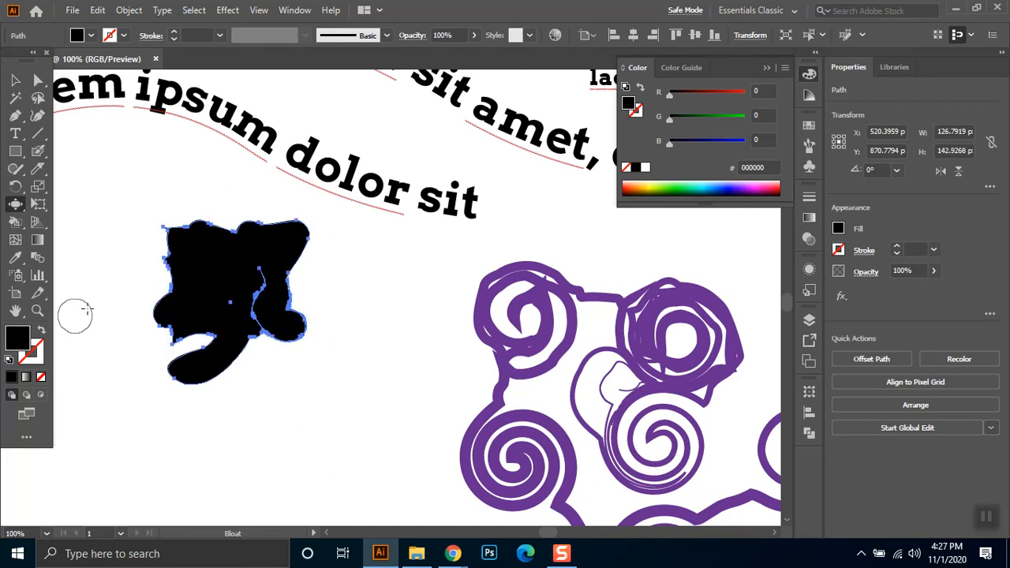
left_click_drag(191, 268, 98, 209)
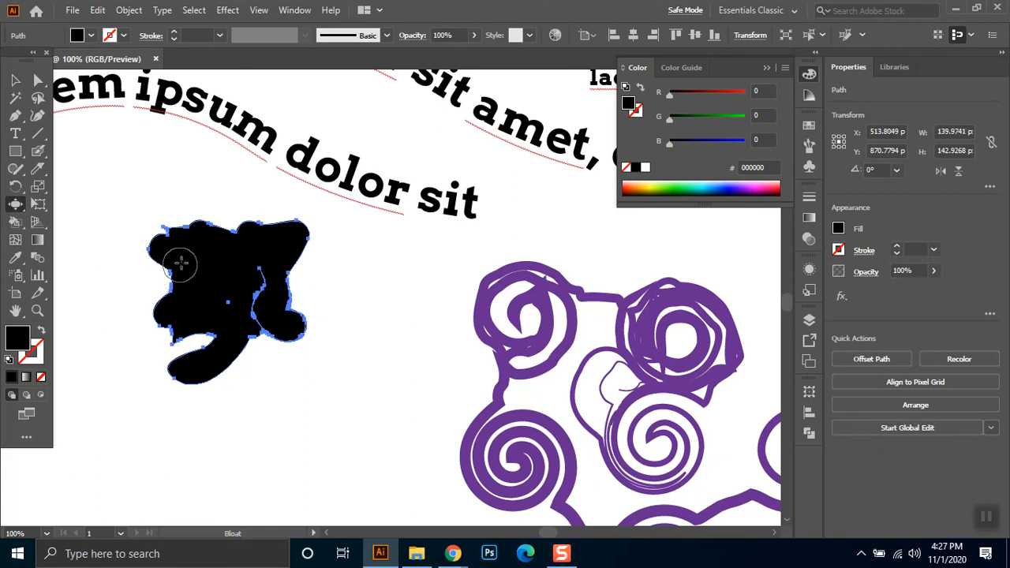
left_click_drag(138, 337, 115, 367)
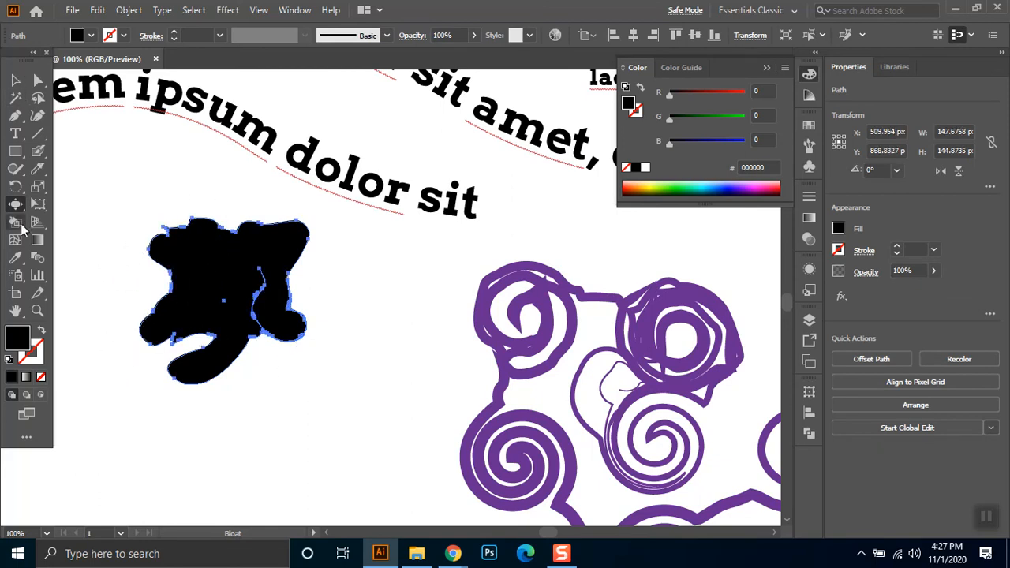
Step: Roughen the black shape's left edge with a Scallop tool stroke, leaving the shape deselected
left_click(19, 205)
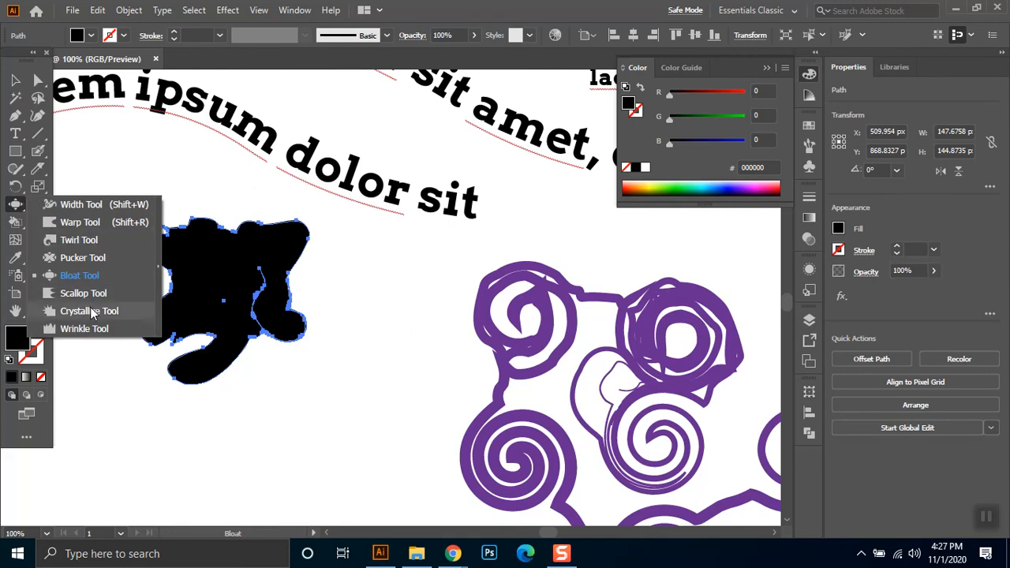
left_click(83, 294)
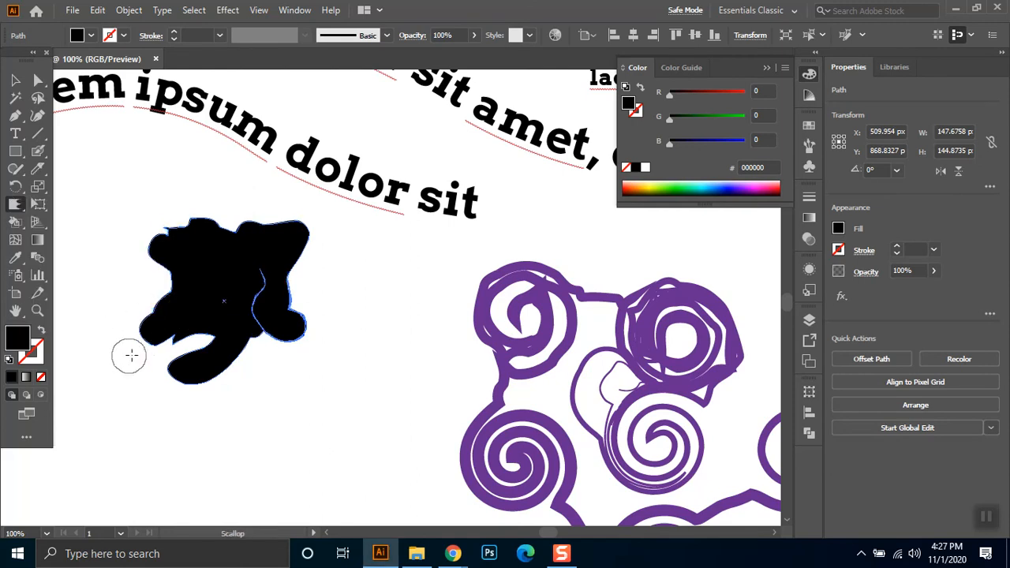
mouse_move(154, 338)
left_mouse_down()
mouse_move(169, 283)
mouse_move(147, 258)
mouse_move(154, 229)
left_mouse_up()
left_click(15, 80)
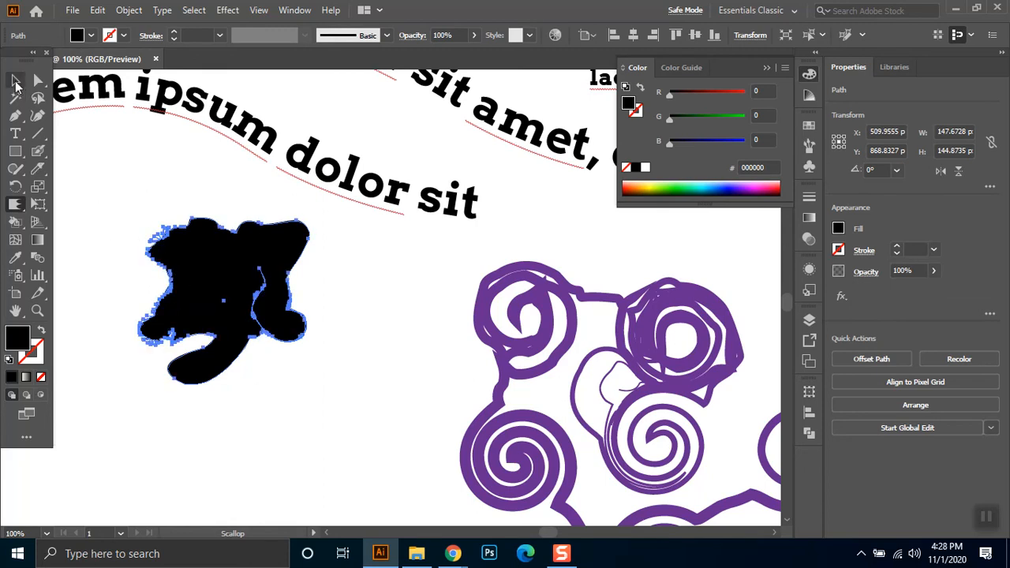
left_click(83, 184)
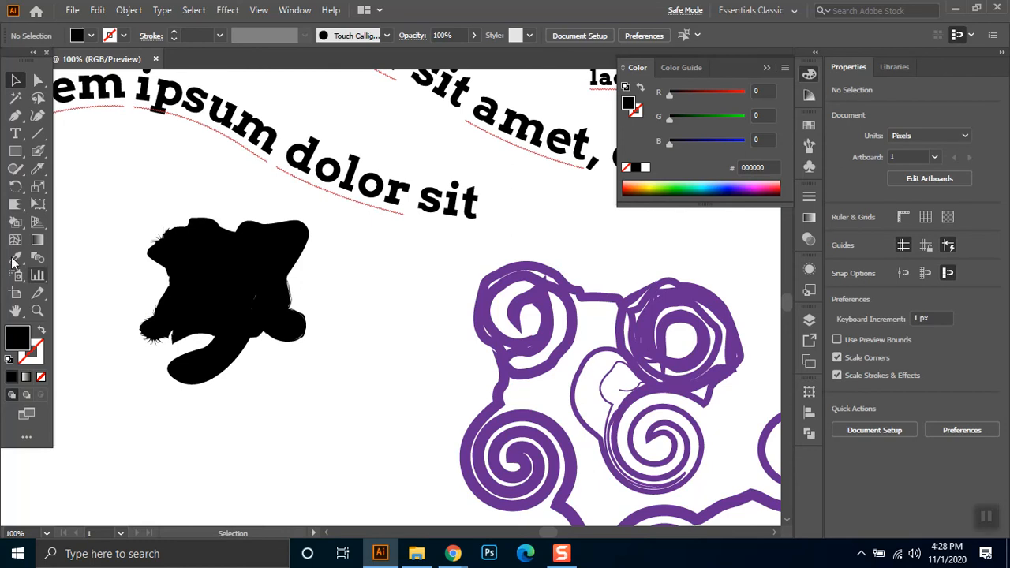
Step: Scallop the black shape's lower limb, right side, upper edge and left side with further Scallop tool strokes
left_click(16, 205)
mouse_move(180, 360)
left_mouse_down()
mouse_move(203, 384)
mouse_move(192, 377)
mouse_move(267, 349)
mouse_move(249, 346)
mouse_move(304, 347)
mouse_move(301, 259)
mouse_move(318, 231)
mouse_move(291, 222)
mouse_move(312, 197)
left_mouse_up()
mouse_move(310, 238)
left_mouse_down()
mouse_move(316, 181)
mouse_move(276, 228)
mouse_move(261, 201)
mouse_move(241, 234)
mouse_move(230, 176)
mouse_move(217, 217)
mouse_move(185, 176)
mouse_move(180, 183)
left_mouse_up()
mouse_move(171, 316)
left_mouse_down()
mouse_move(169, 290)
mouse_move(85, 231)
left_mouse_up()
left_click_drag(172, 284, 98, 229)
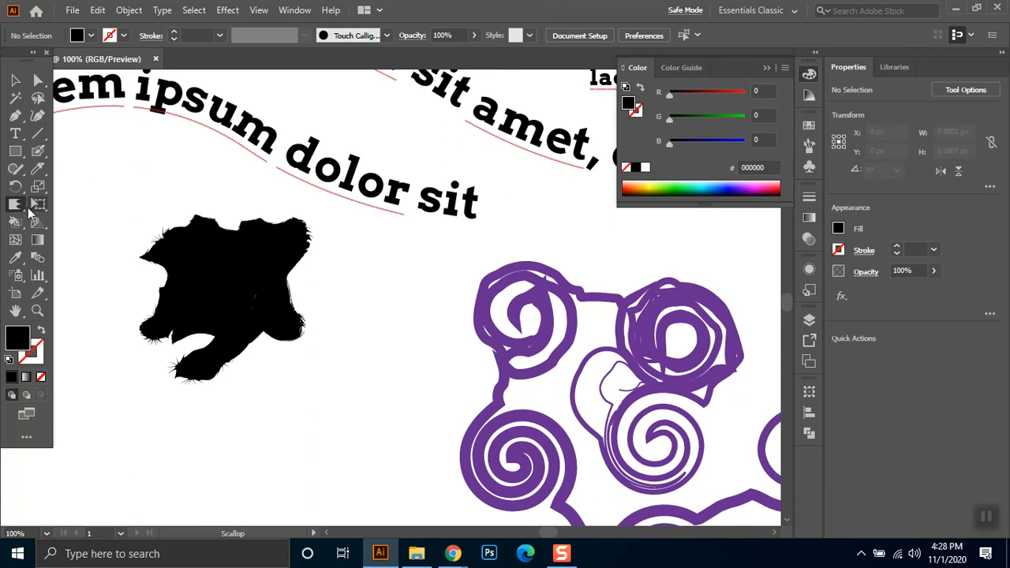
Step: Pull sharp spikes out of the black shape's top, right, bottom and left edges with the Crystallize tool
left_click_drag(22, 210, 79, 307)
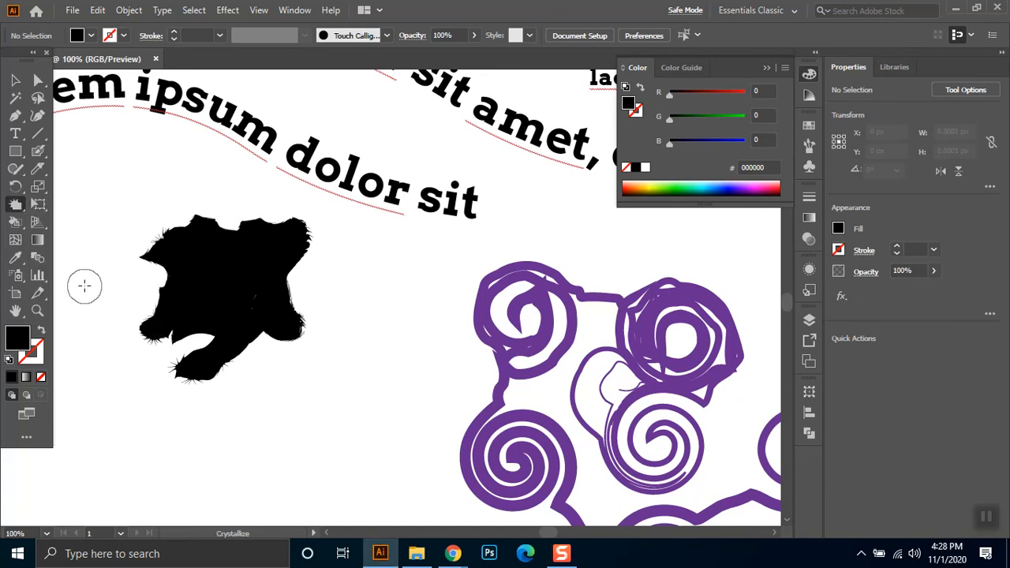
left_click_drag(196, 214, 229, 194)
mouse_move(251, 237)
left_mouse_down()
mouse_move(268, 178)
mouse_move(333, 262)
mouse_move(380, 272)
left_mouse_up()
mouse_move(265, 294)
left_mouse_down()
mouse_move(348, 360)
mouse_move(260, 287)
mouse_move(270, 403)
left_mouse_up()
mouse_move(223, 353)
left_mouse_down()
mouse_move(214, 363)
mouse_move(235, 411)
mouse_move(214, 341)
mouse_move(188, 339)
mouse_move(176, 289)
mouse_move(114, 268)
left_mouse_up()
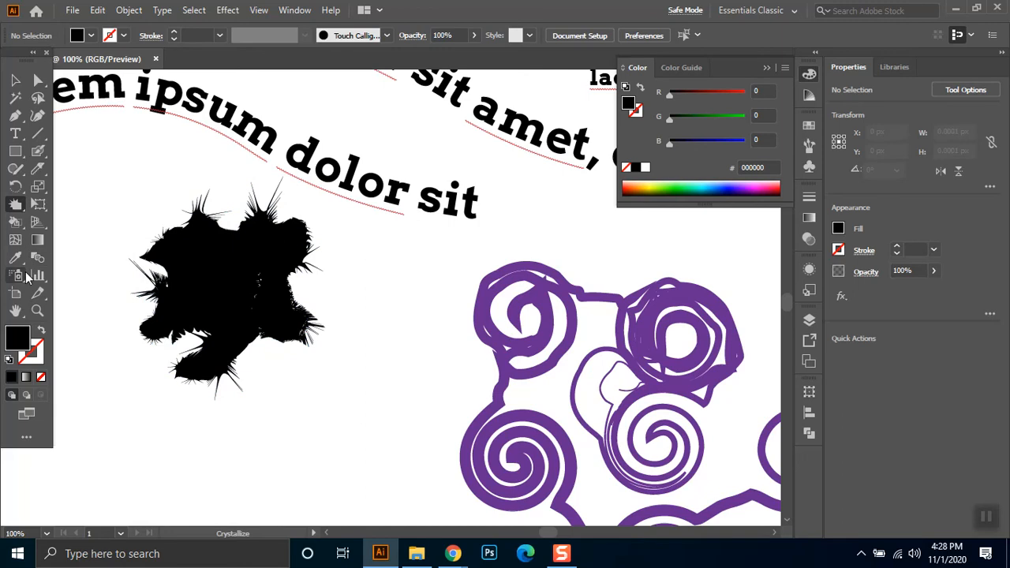
Step: Wrinkle the black shape's left, right and top edges with several Wrinkle tool strokes
left_click(17, 204)
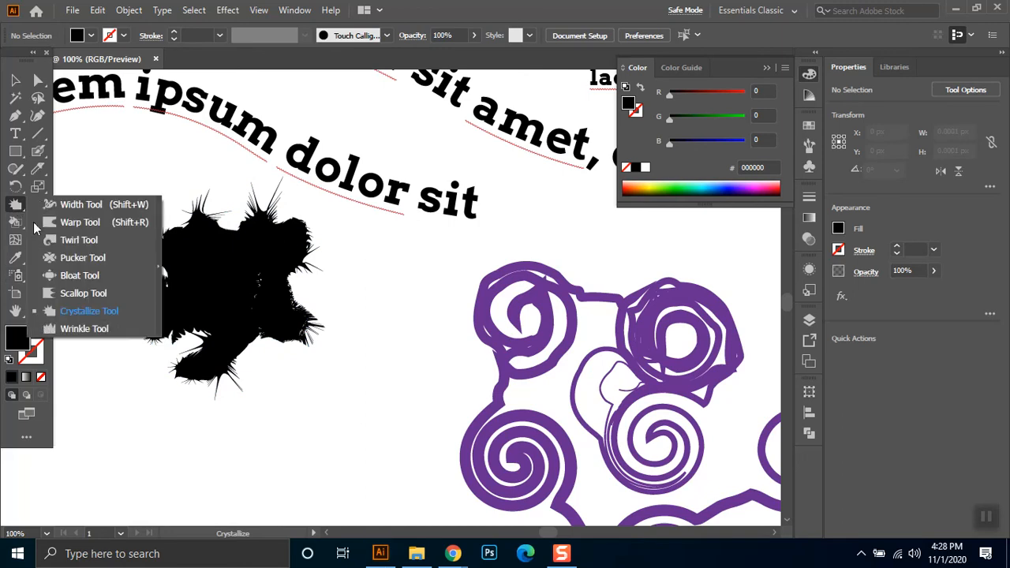
left_click(79, 329)
mouse_move(162, 323)
left_mouse_down()
mouse_move(145, 365)
mouse_move(153, 347)
mouse_move(139, 311)
mouse_move(153, 289)
left_mouse_up()
left_click_drag(308, 327, 347, 306)
left_click_drag(308, 229, 306, 229)
mouse_move(263, 202)
left_mouse_down()
mouse_move(206, 228)
mouse_move(201, 203)
left_mouse_up()
mouse_move(144, 276)
left_mouse_down()
mouse_move(133, 282)
mouse_move(166, 289)
mouse_move(81, 244)
mouse_move(147, 253)
left_mouse_up()
key("e")
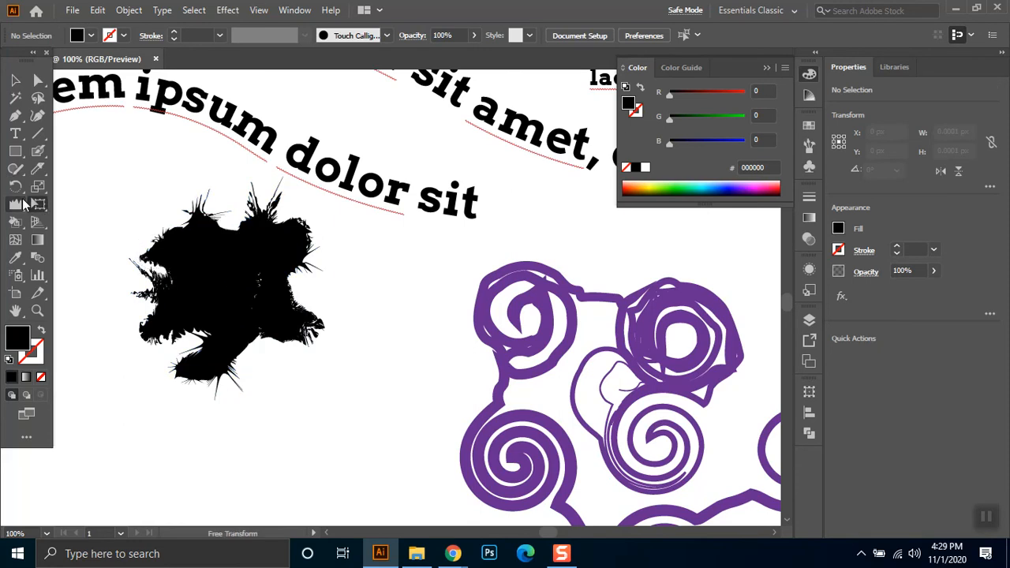
left_click_drag(20, 212, 79, 201)
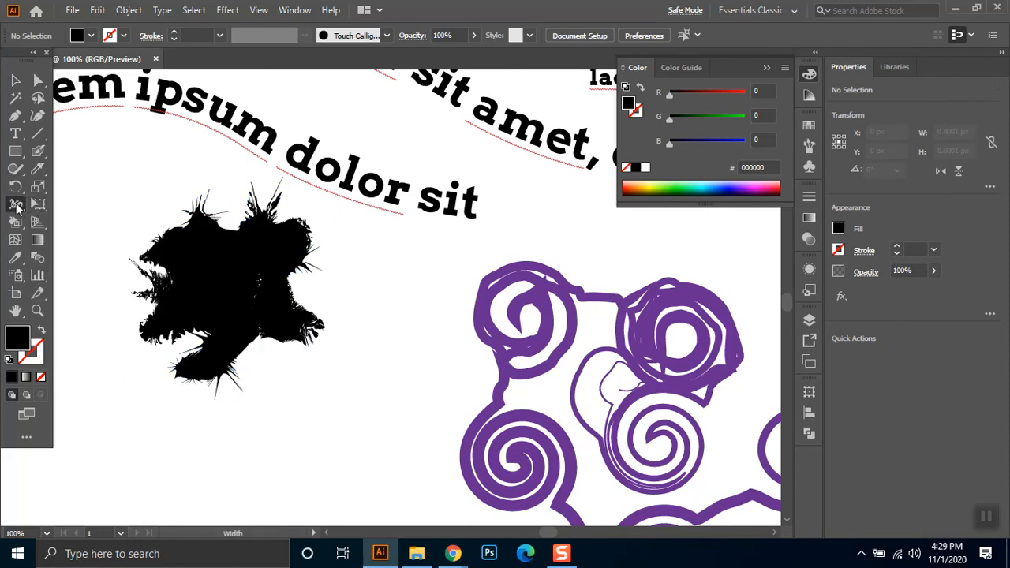
left_click(18, 207)
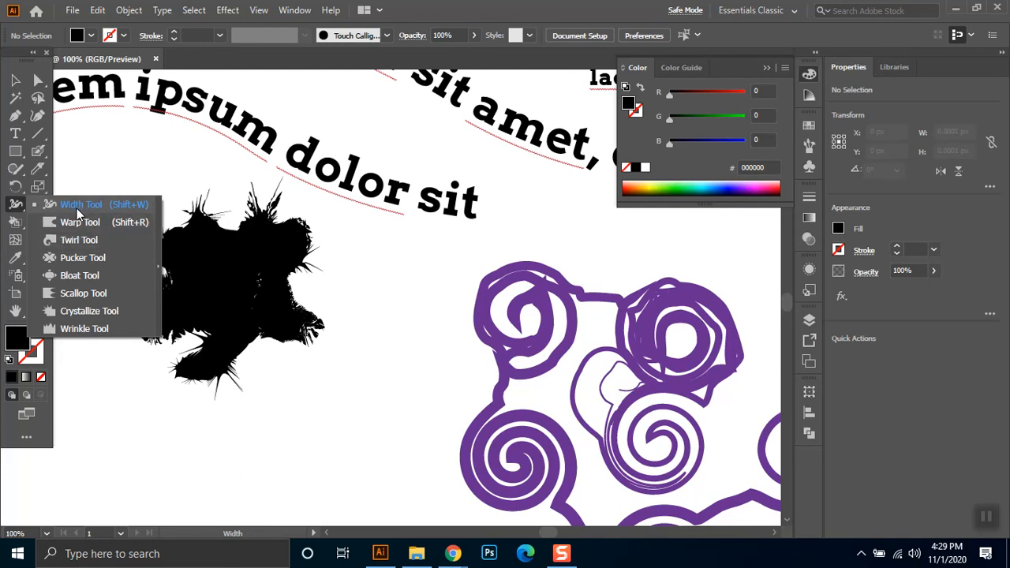
left_click(15, 85)
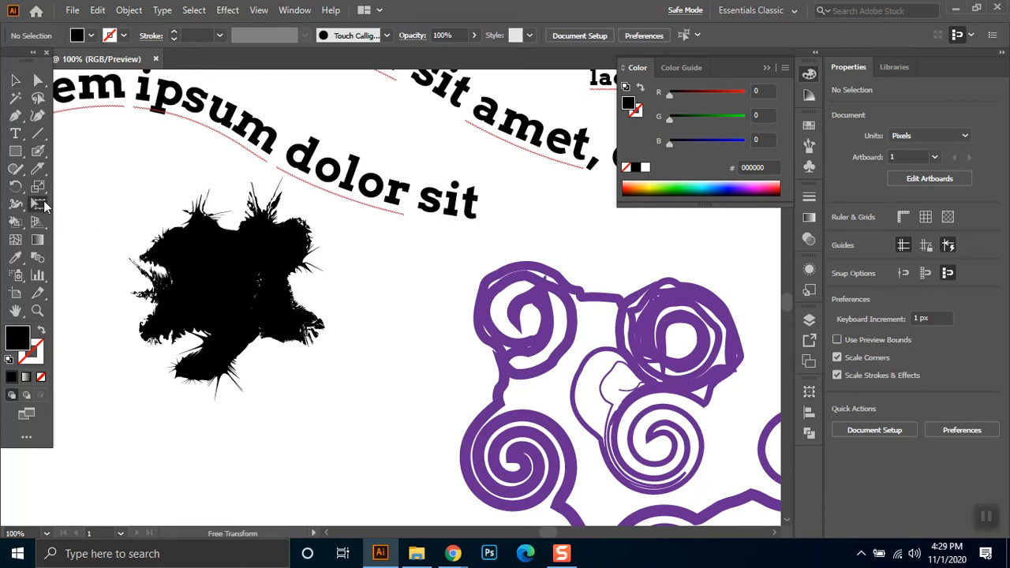
left_click(38, 204)
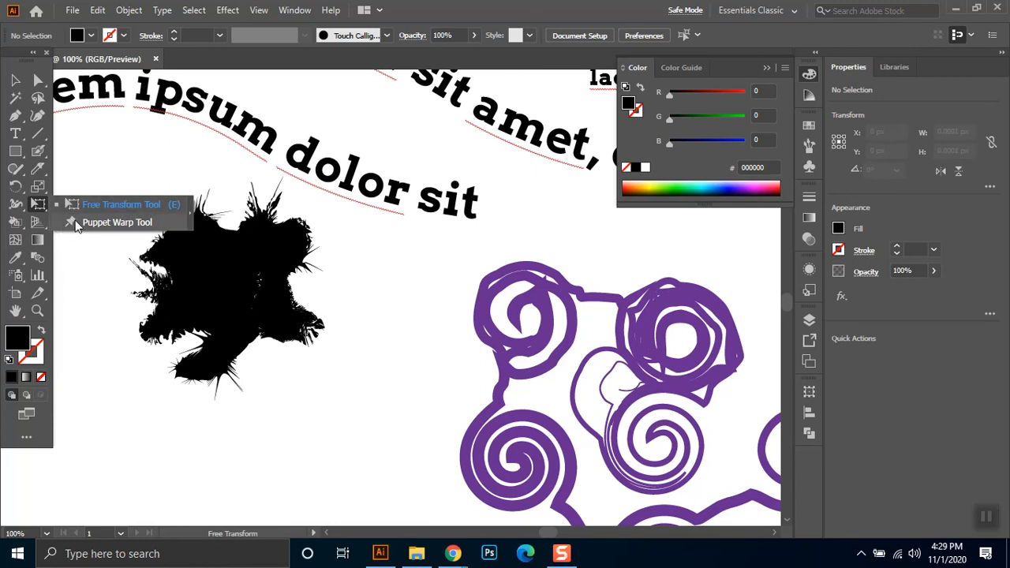
left_click(15, 80)
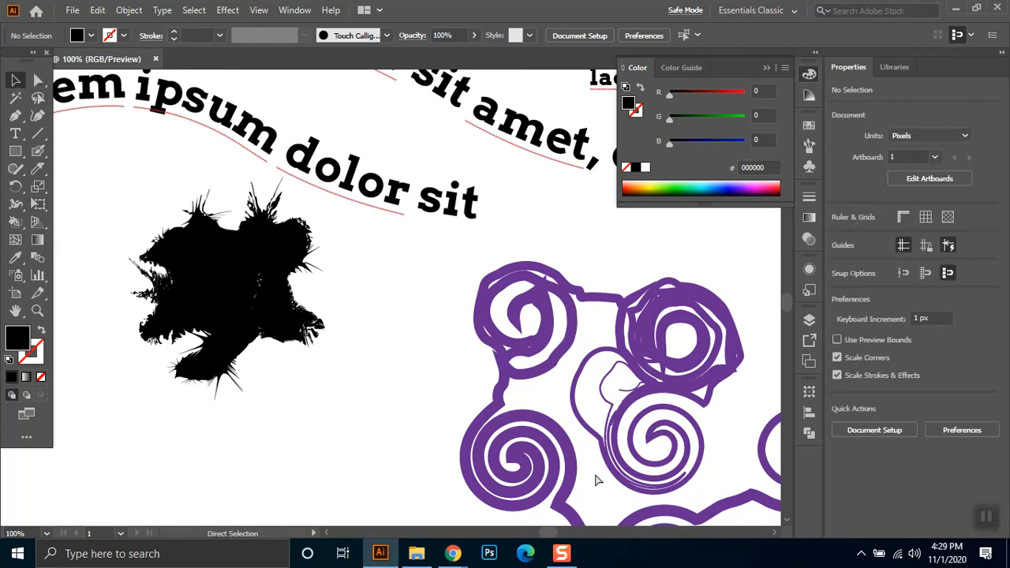
Step: Delete the distorted black shape from the artboard
key("z")
left_click(248, 289)
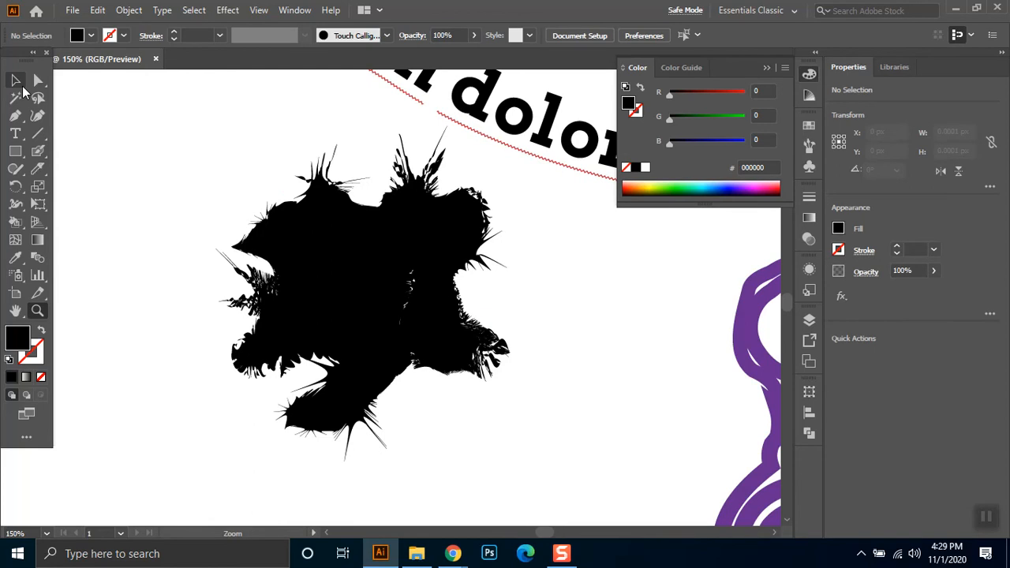
left_click(16, 80)
left_click(422, 299)
key("Delete")
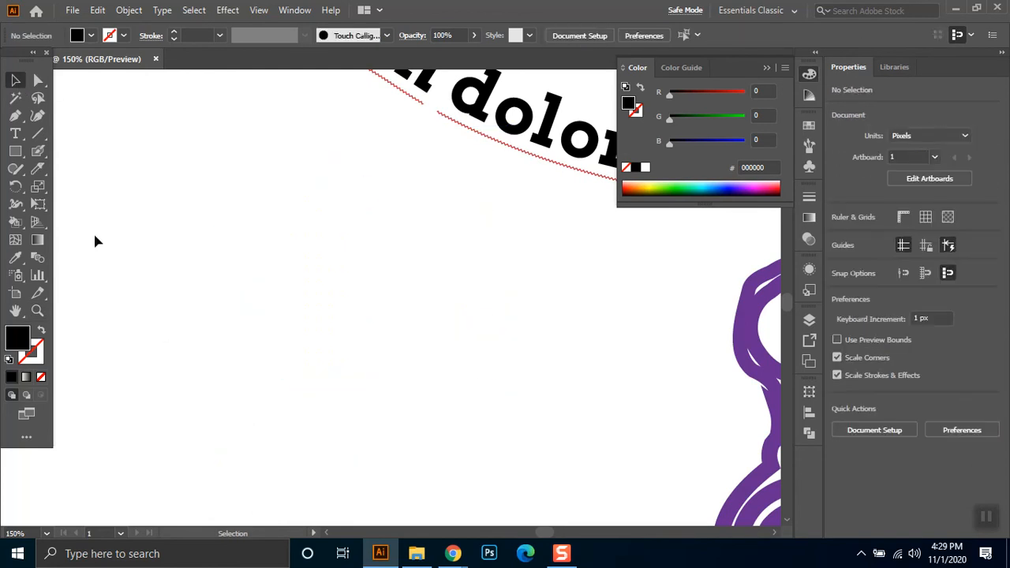
Step: Draw a 98 × 103 px rectangle in the empty area and fill it with dark blue 1b1464
left_click(15, 151)
left_click_drag(223, 195, 392, 372)
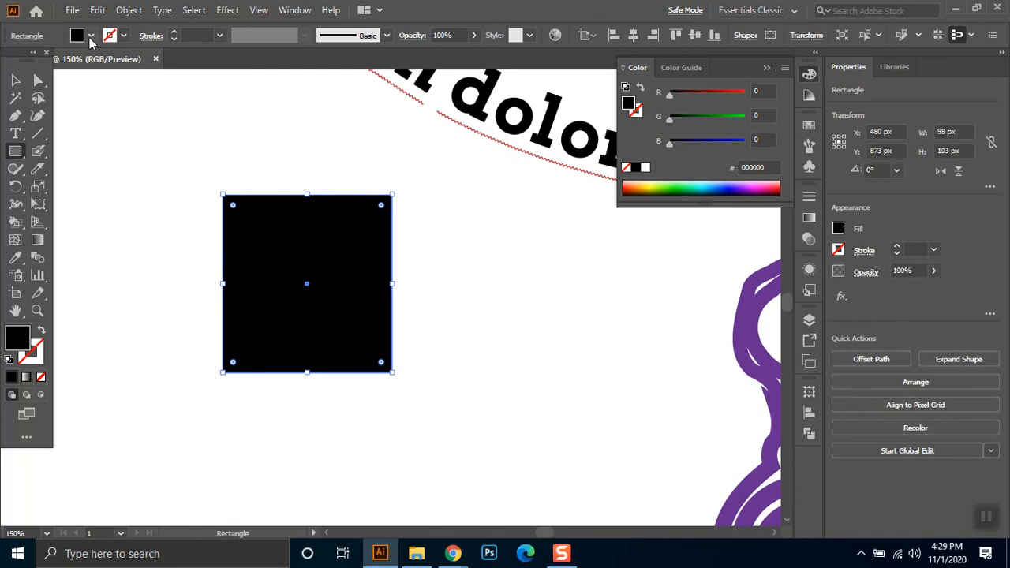
left_click(76, 36)
left_click(132, 68)
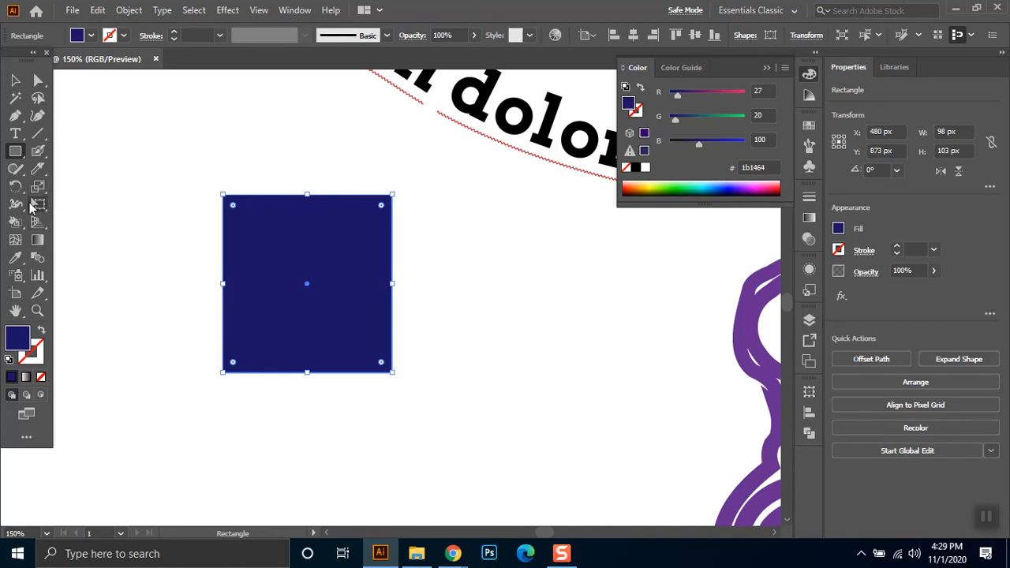
Step: Fold the blue rectangle's upper-right corner toward its lower-left corner with Puppet Warp, leaving it deselected
left_click(36, 196)
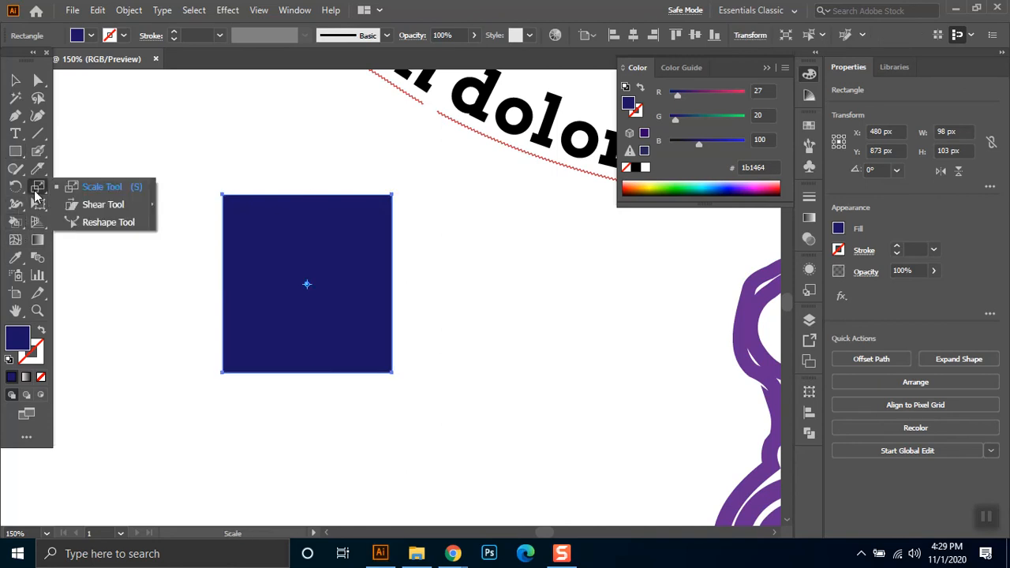
left_click(38, 204)
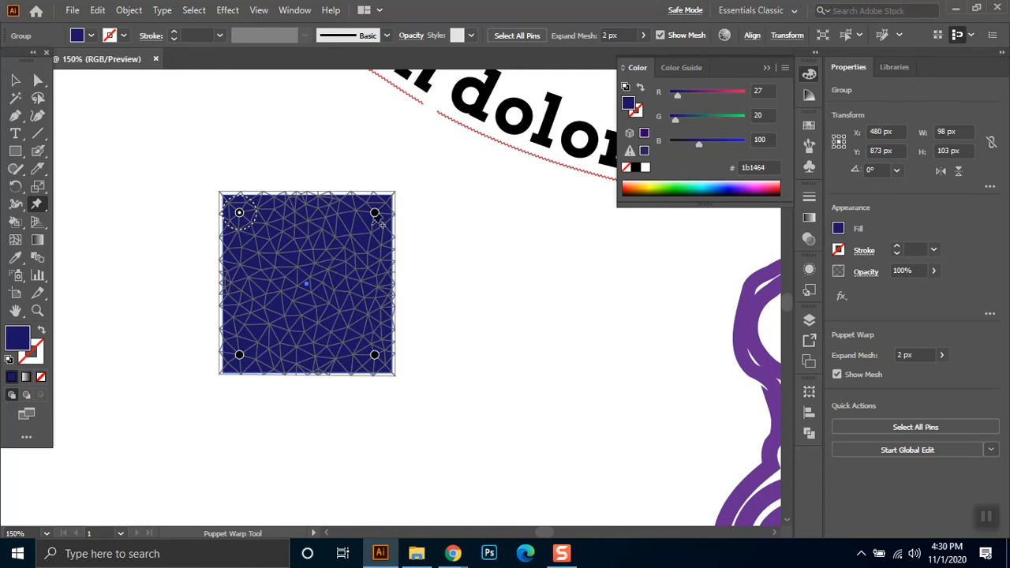
left_click_drag(375, 213, 276, 318)
left_click(16, 78)
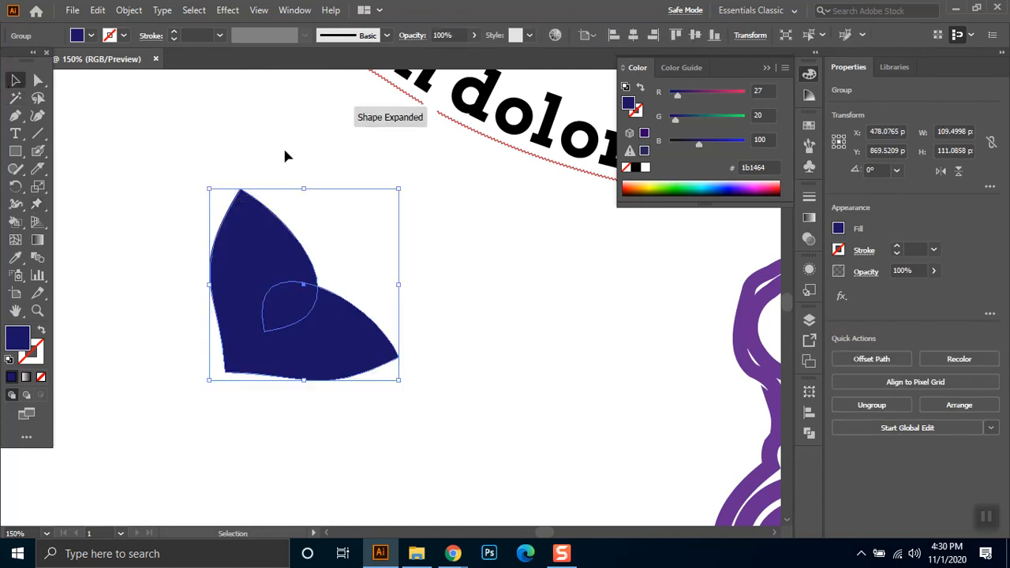
left_click(282, 146)
Step: Reselect the folded blue shape and stretch its inner pin far right and its upper-left pin outward with Puppet Warp
left_click(311, 357)
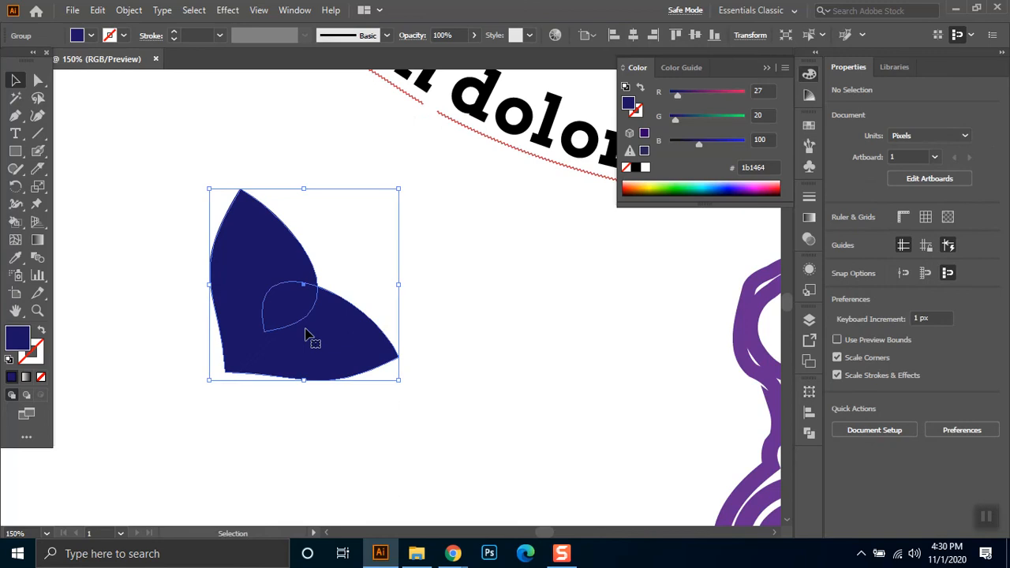
left_click(37, 204)
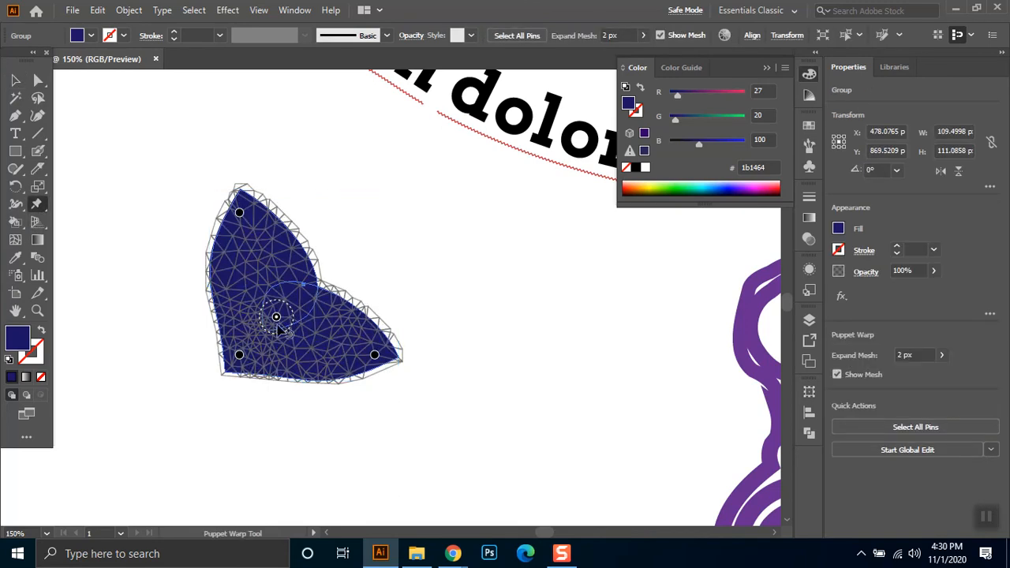
left_click_drag(277, 317, 385, 199)
left_click_drag(239, 212, 150, 294)
left_click_drag(385, 199, 471, 275)
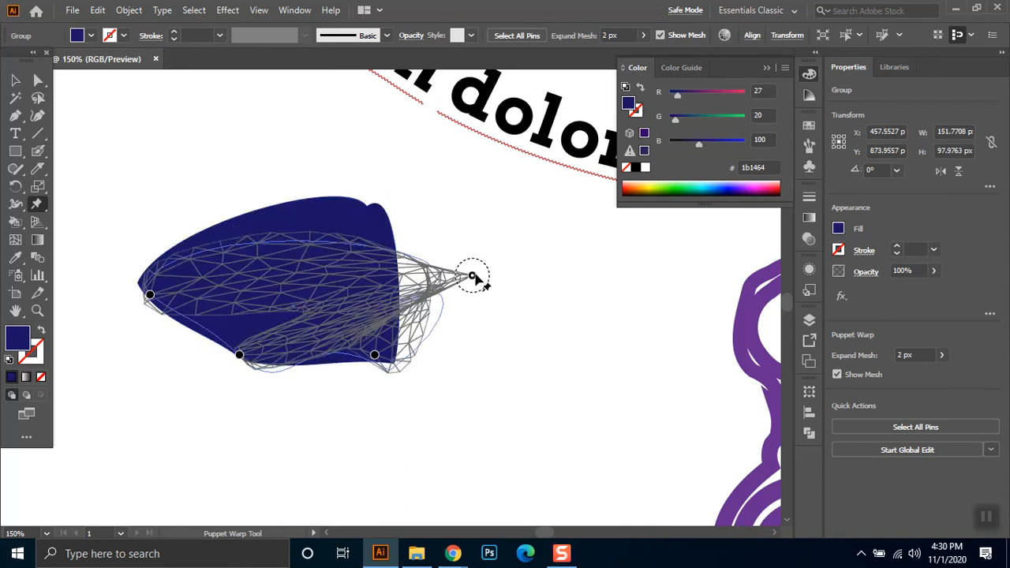
Step: Add a Puppet Warp pin in the blue shape's upper middle, pull it upward, and pull the lower-right pin down and left
left_click(288, 268)
left_click_drag(288, 267, 290, 136)
left_click_drag(376, 355, 252, 421)
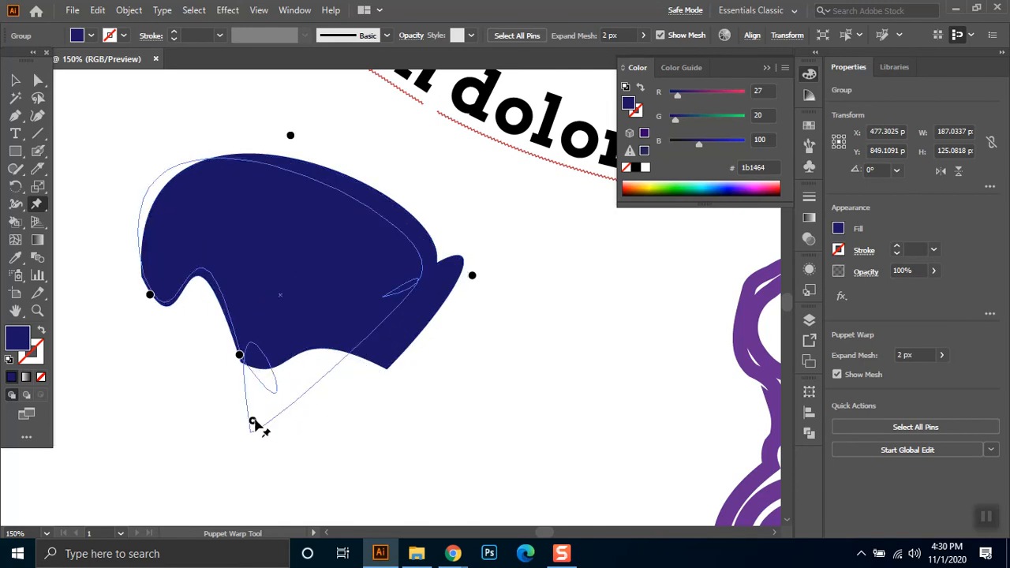
Step: Delete the warped blue shape from the artboard
key("v")
left_click_drag(494, 224, 360, 334)
key("Delete")
Step: Create a three-sided polygon with a radius of 47.3427 px using the Polygon tool
left_click(15, 151)
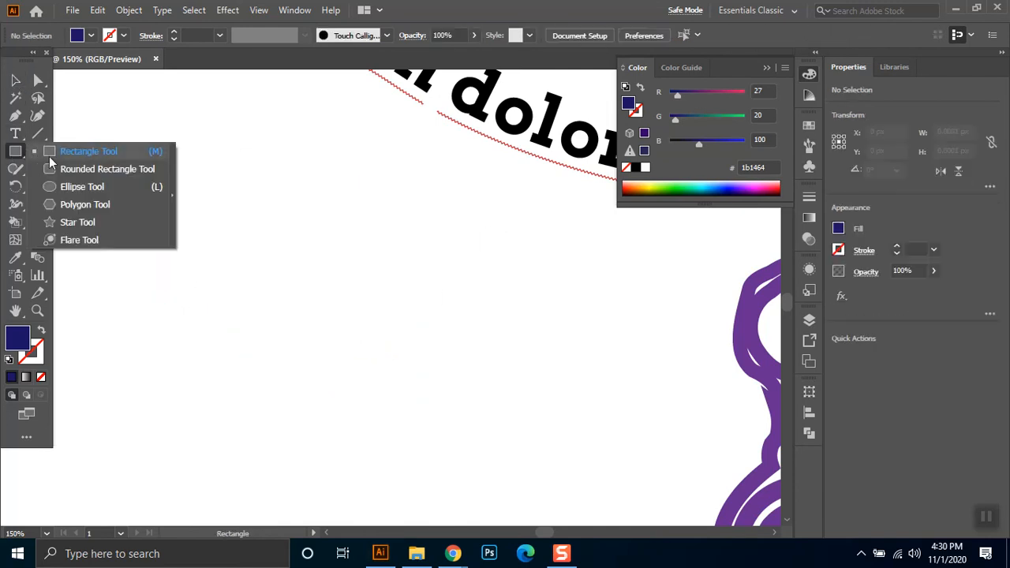
left_click(96, 207)
left_click(336, 245)
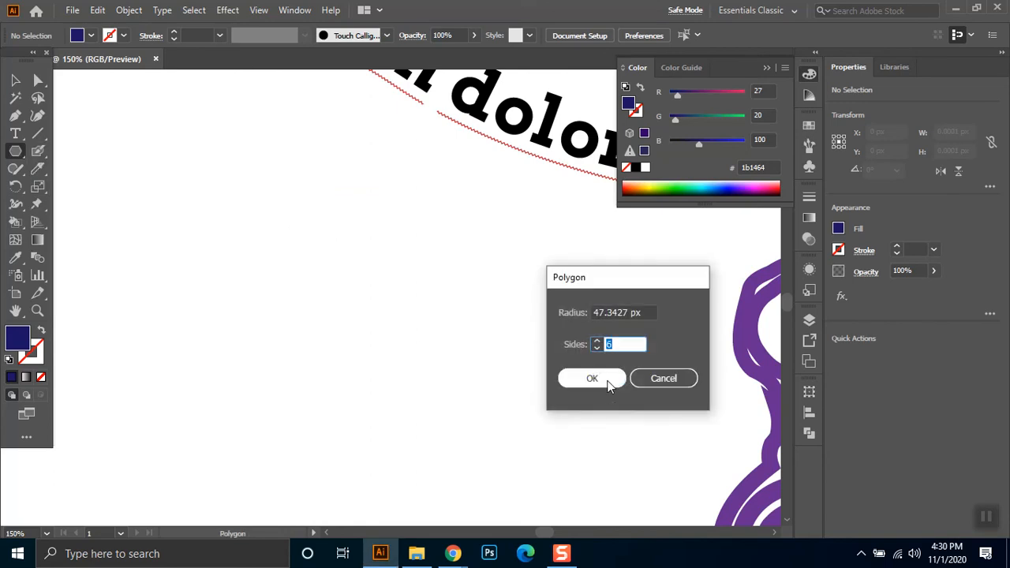
left_click(596, 348)
left_click(601, 378)
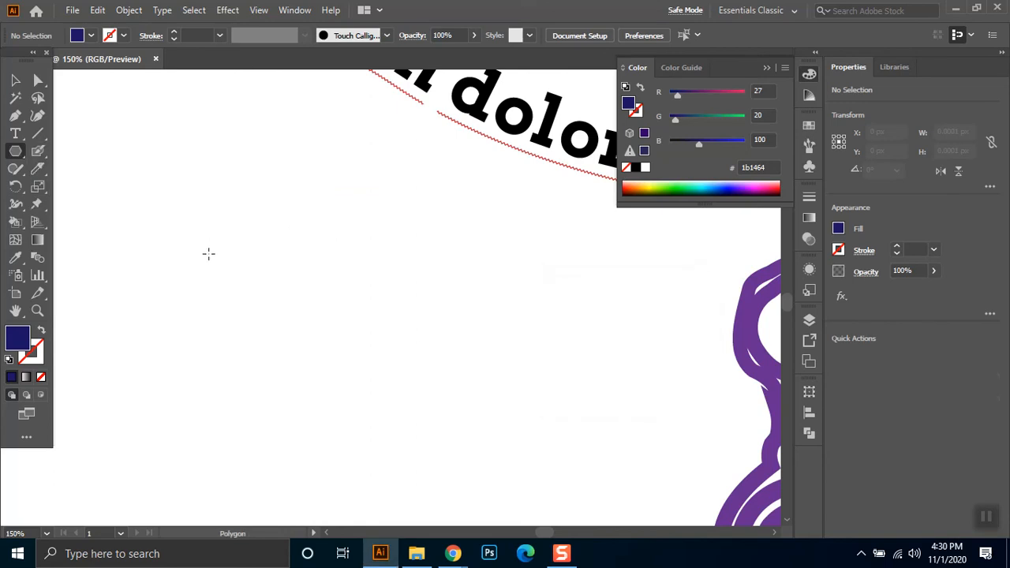
Step: Fill the triangle with brown 603813 and move it about 54 px right and 66 px down
left_click(91, 36)
left_click(91, 36)
left_click(91, 35)
left_click(135, 81)
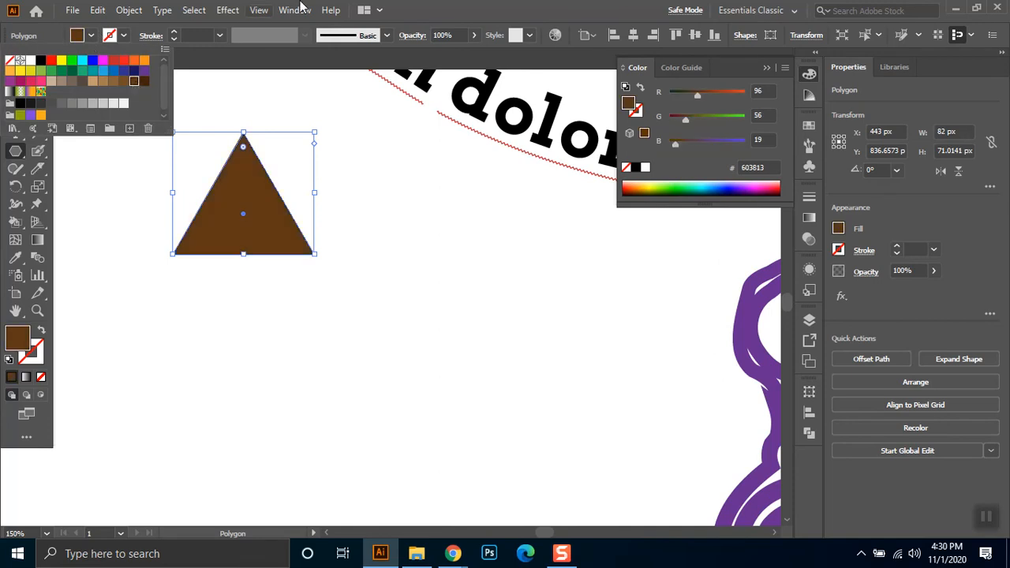
key("Escape")
left_click(15, 79)
left_click_drag(265, 228, 357, 342)
Step: Add five Puppet Warp pins along the sides and inside the brown triangle
left_click(36, 204)
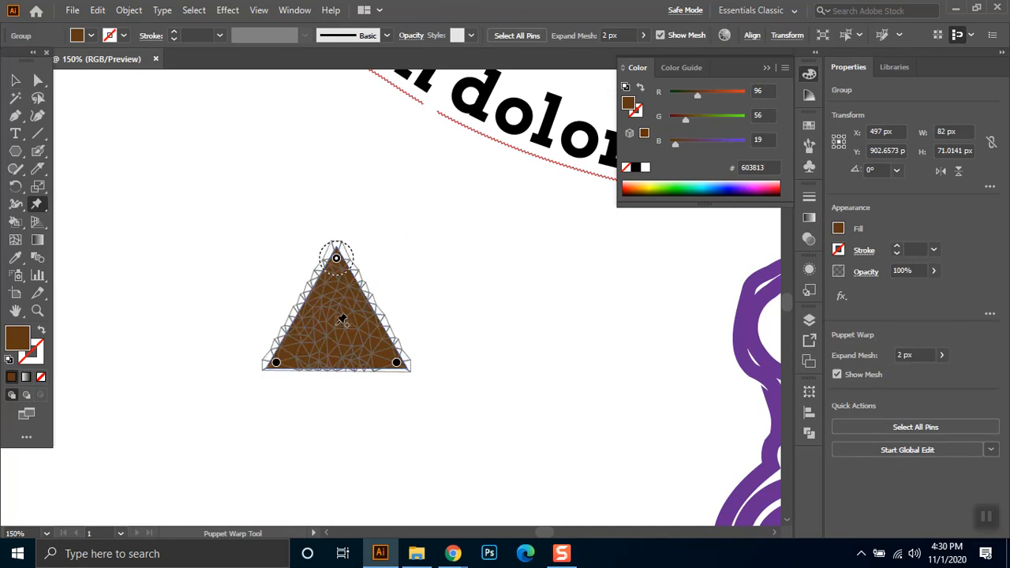
left_click(370, 311)
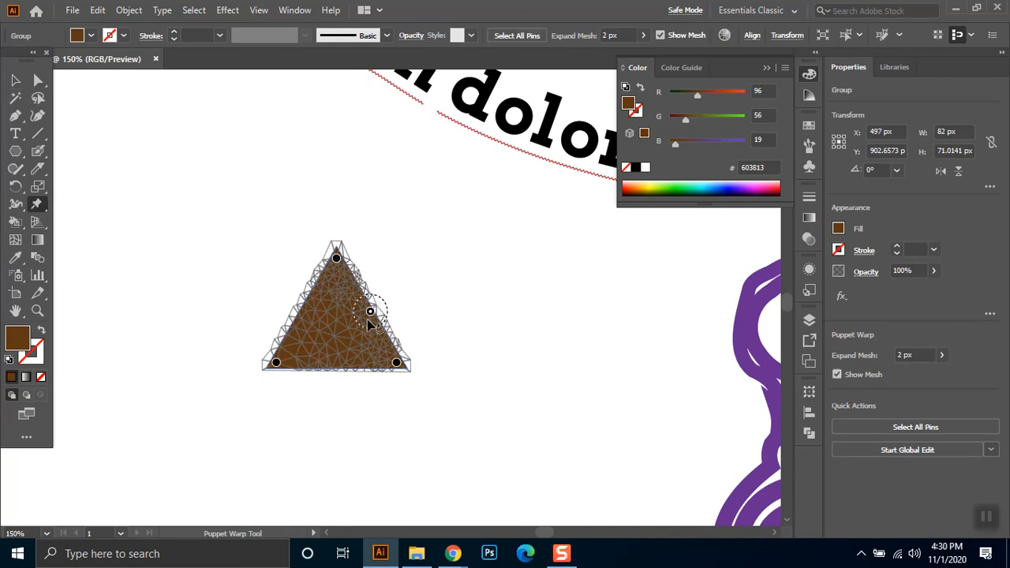
left_click(302, 321)
left_click(338, 333)
left_click(325, 291)
left_click(349, 298)
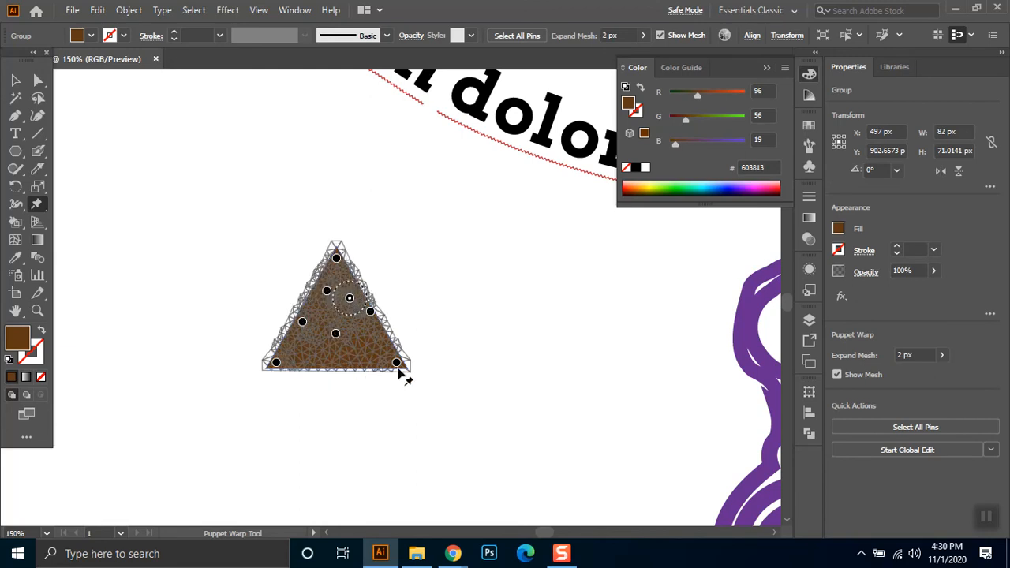
Step: Warp the brown triangle into a four-cornered shape by pulling its Puppet Warp pins outward, then deselect it
left_click_drag(396, 364, 448, 332)
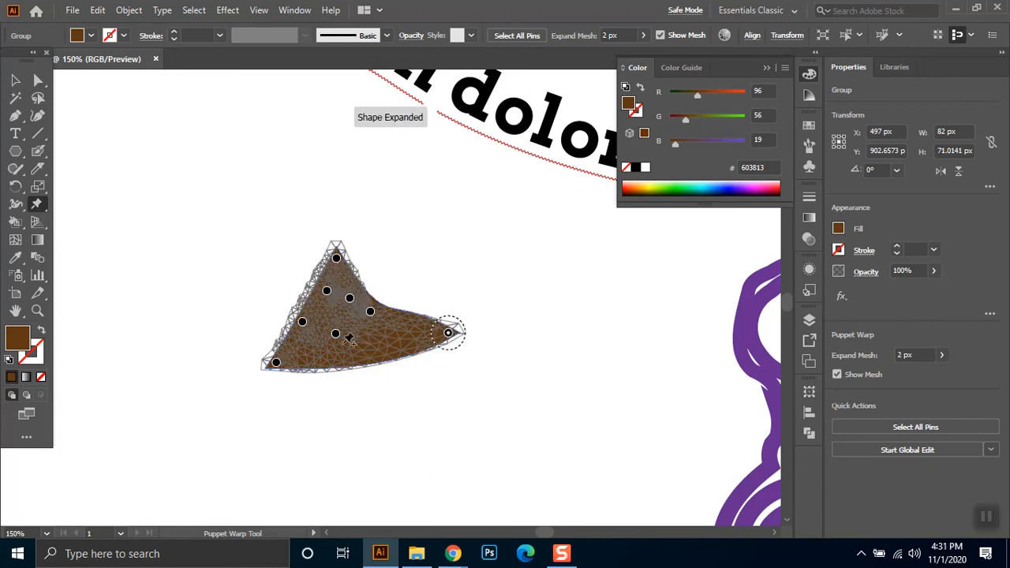
left_click_drag(349, 355, 359, 403)
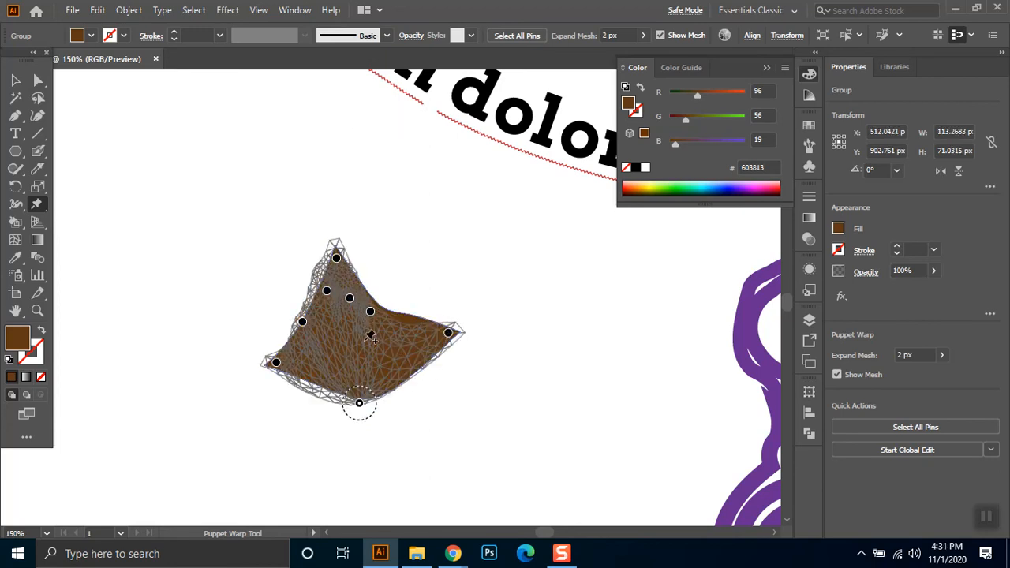
left_click_drag(370, 313, 413, 306)
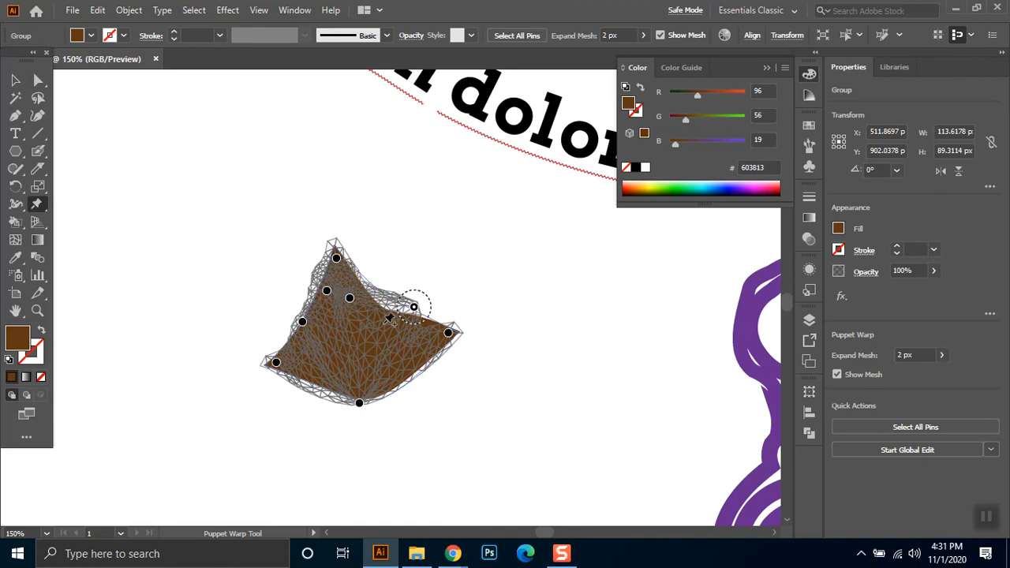
left_click_drag(349, 299, 368, 329)
left_click_drag(327, 291, 287, 299)
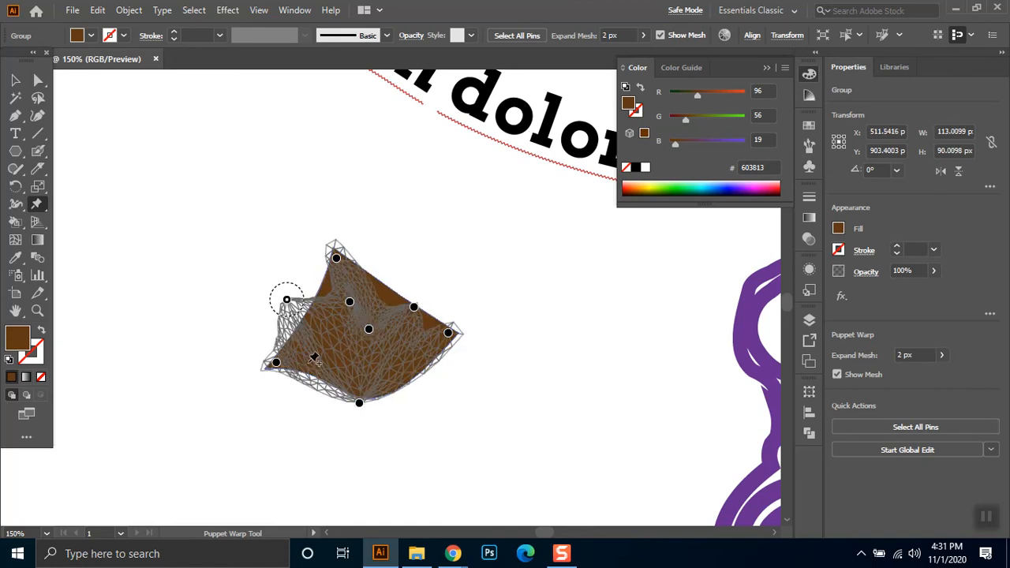
left_click_drag(275, 362, 278, 346)
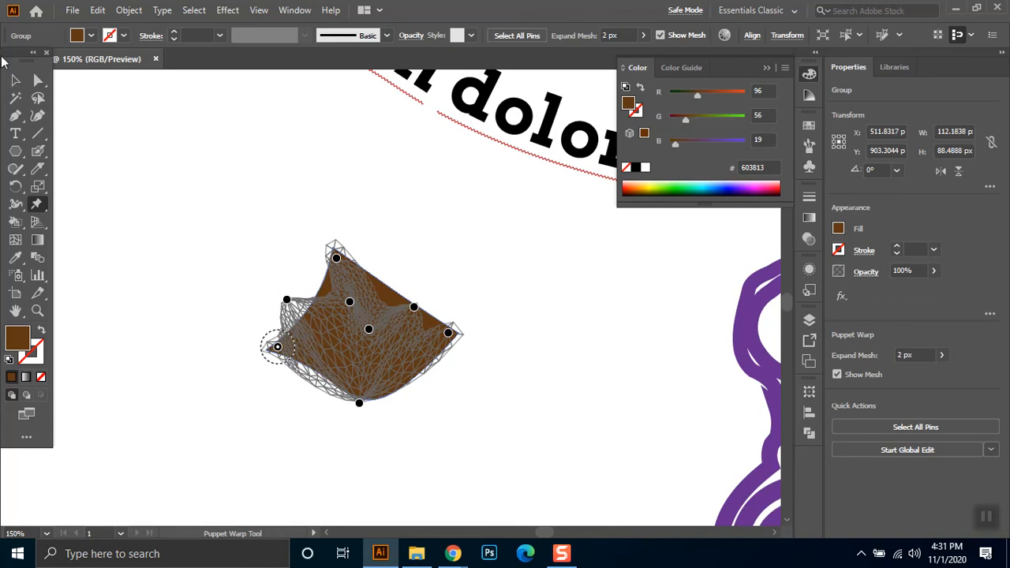
left_click(16, 80)
left_click(302, 197)
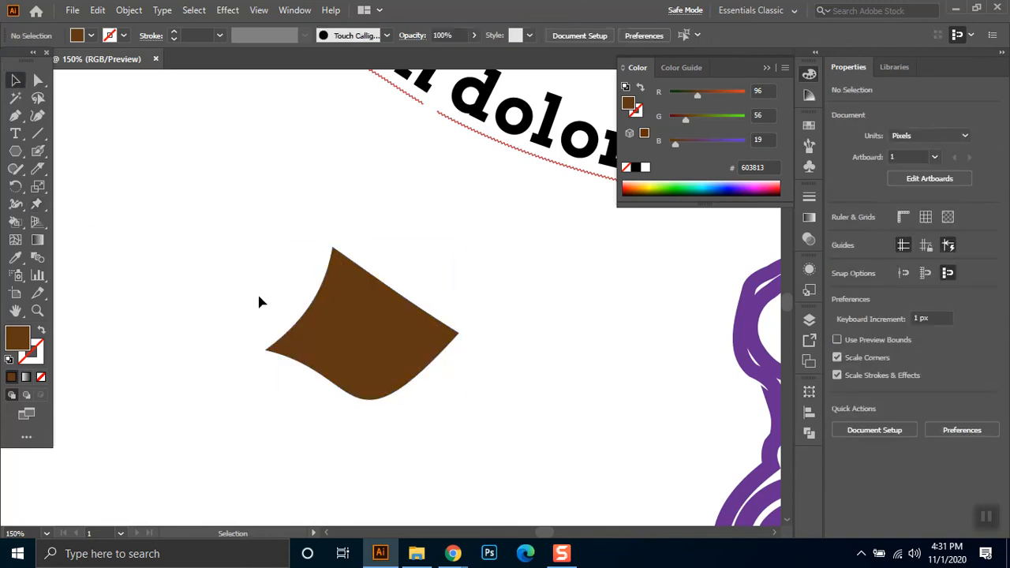
Step: Undo the puppet warping and the move to restore the original brown triangle
key("ctrl+z")
key("ctrl+z")
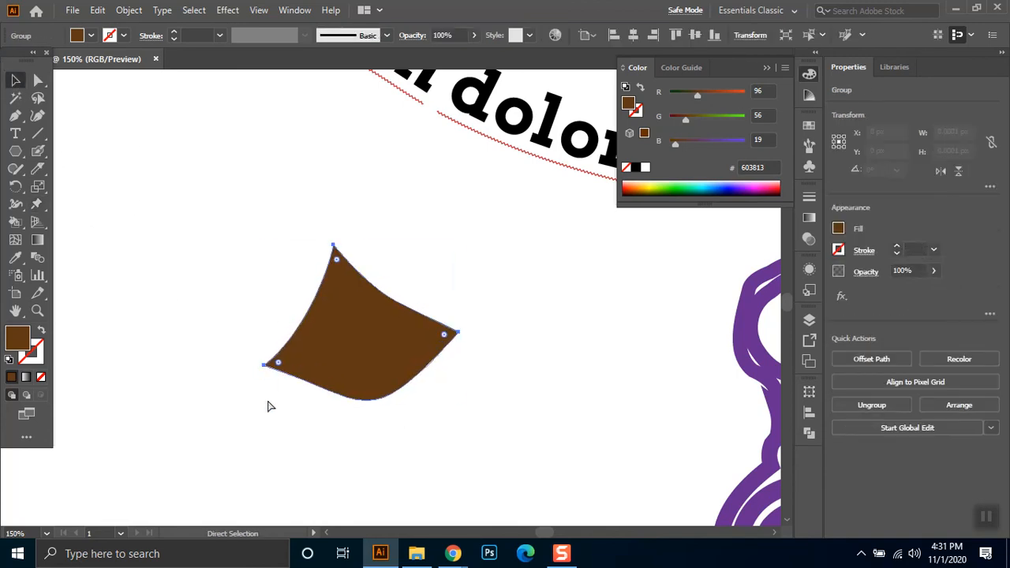
key("ctrl+z")
key("ctrl+z")
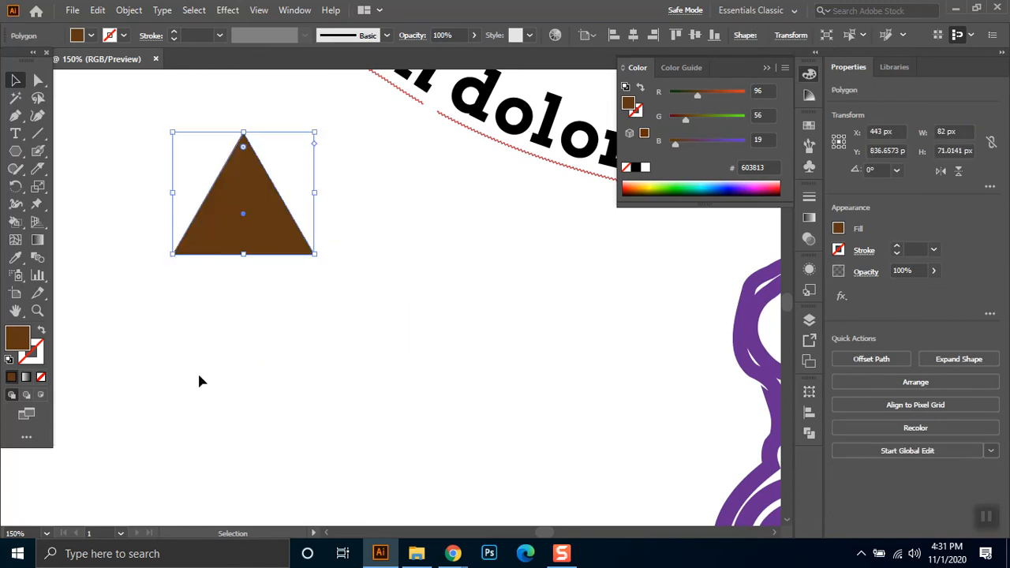
Step: Move the triangle about 65 px right and 48 px down and fill it with the purple-to-orange linear gradient preset
mouse_move(266, 197)
left_mouse_down()
mouse_move(365, 283)
mouse_move(378, 278)
left_mouse_up()
left_click(806, 215)
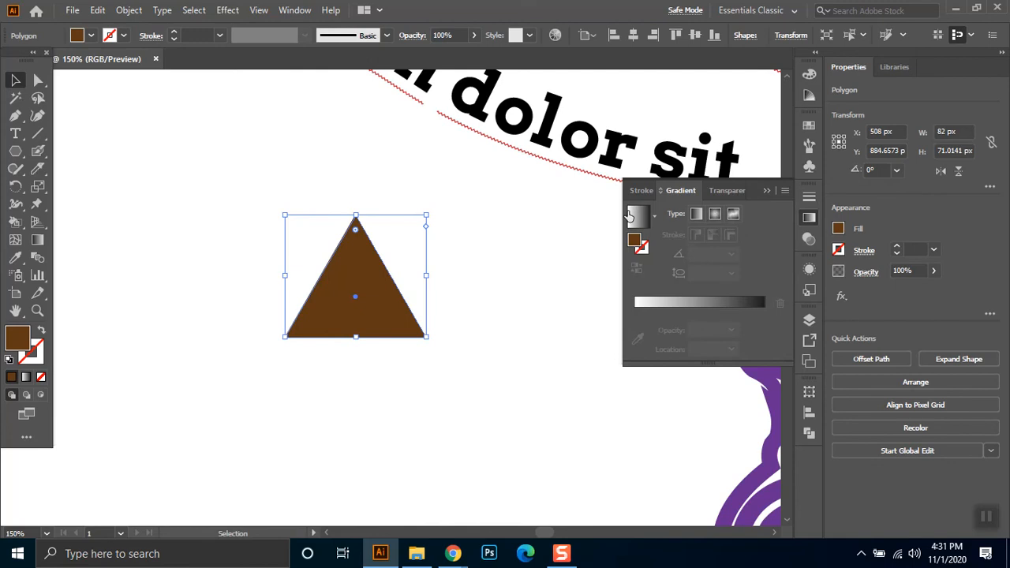
left_click(714, 214)
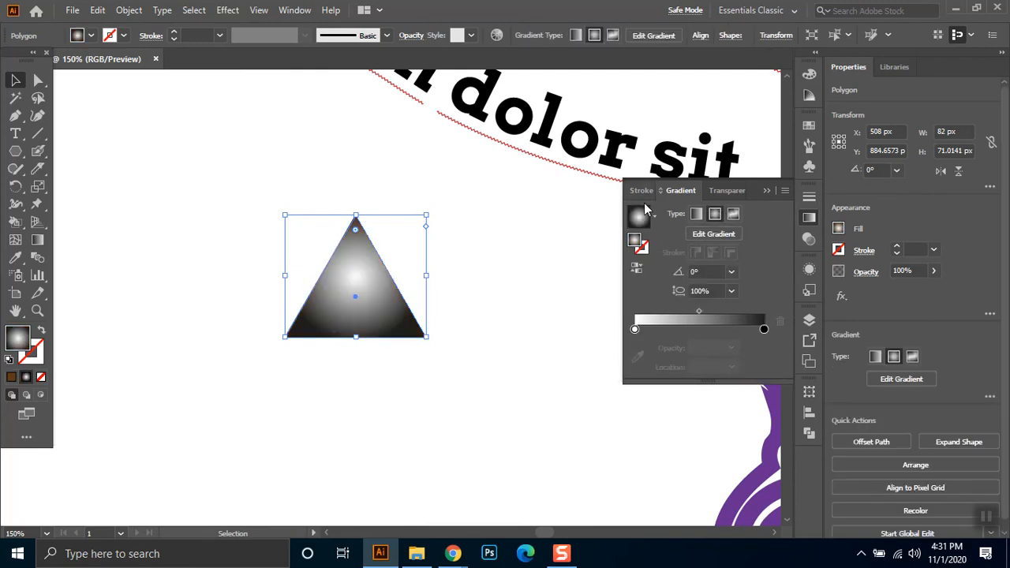
left_click(654, 217)
left_click(568, 291)
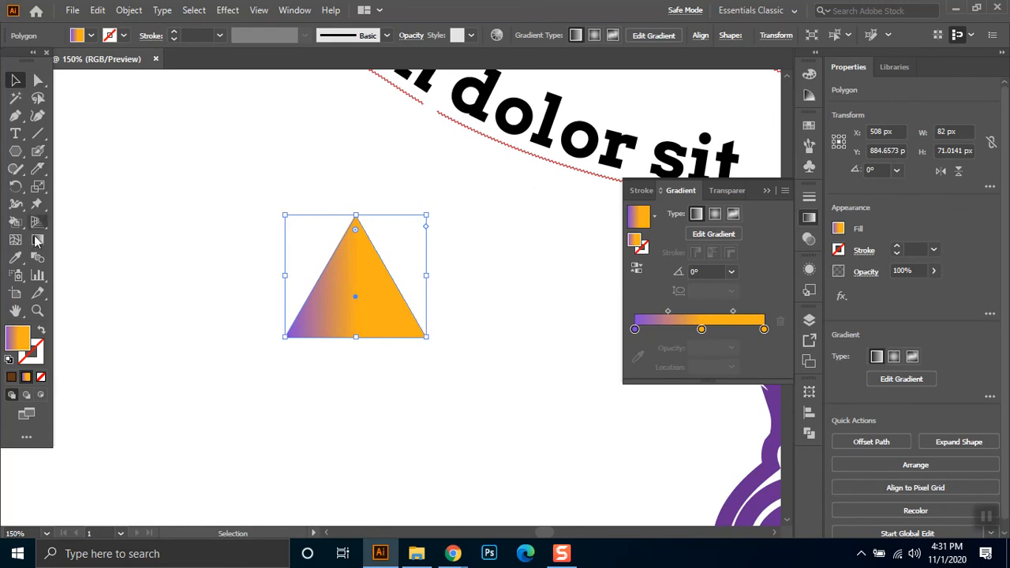
Step: Puppet-warp the gradient triangle into an arrow-like shape by pulling its three corner pins, then deselect it
left_click(37, 203)
left_click_drag(355, 227, 422, 242)
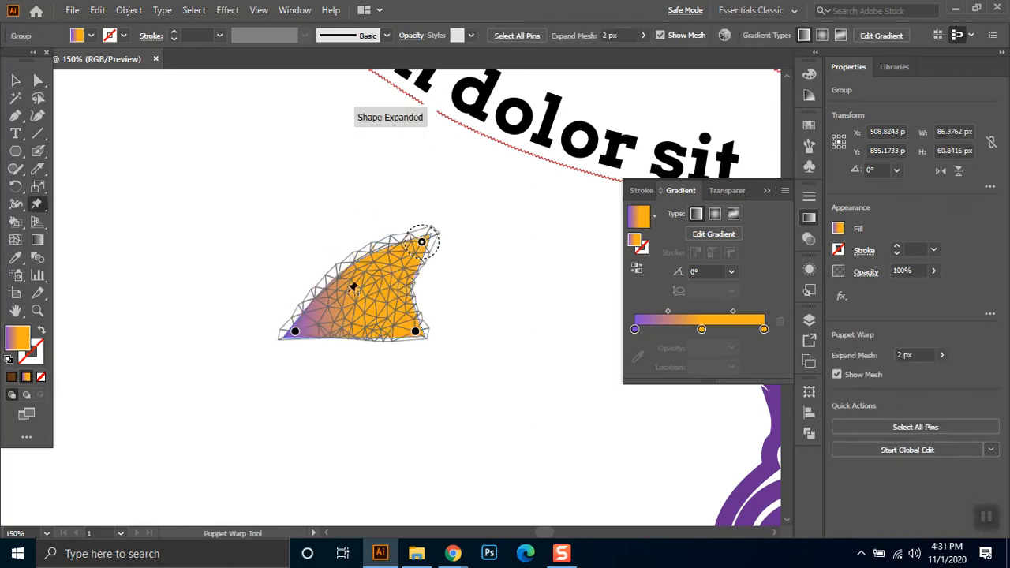
left_click_drag(295, 332, 266, 292)
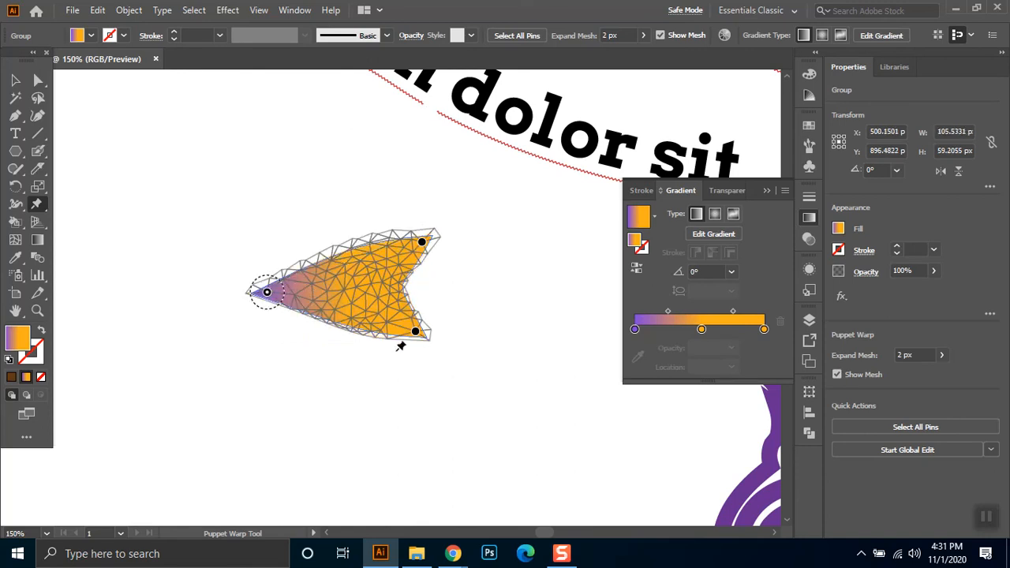
left_click_drag(415, 340, 294, 418)
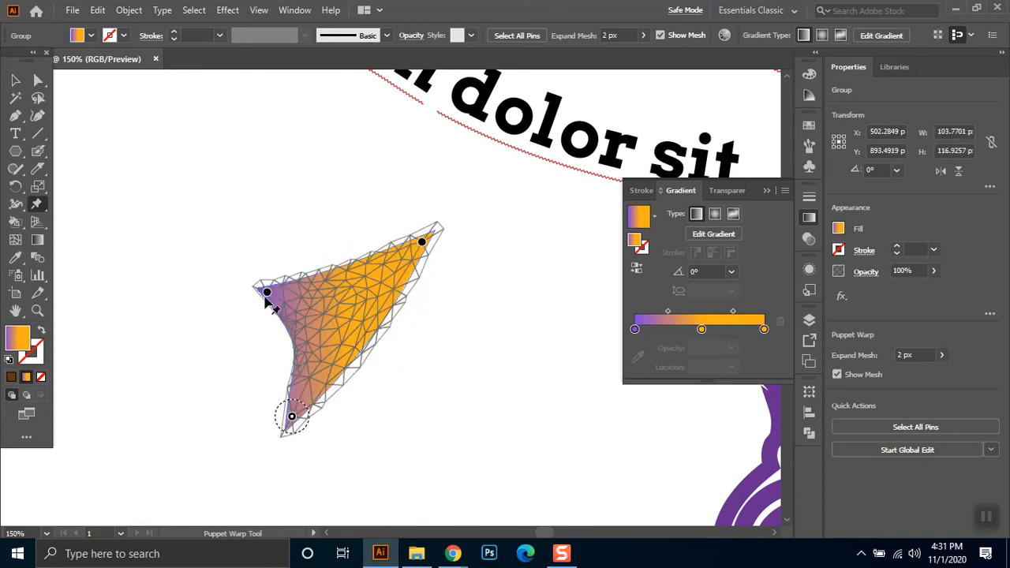
left_click_drag(267, 292, 221, 289)
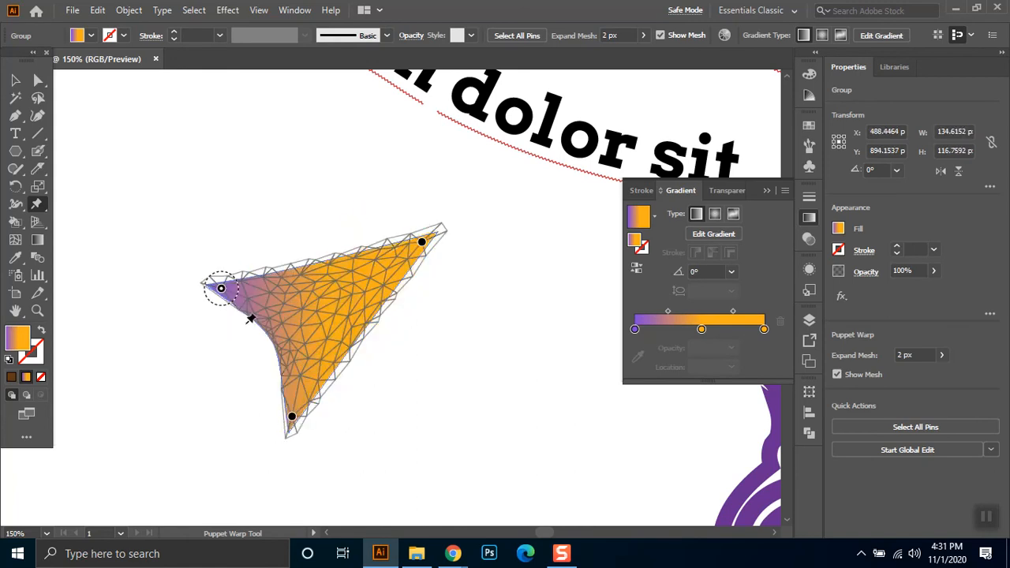
left_click_drag(292, 417, 305, 384)
left_click(16, 82)
left_click(514, 239)
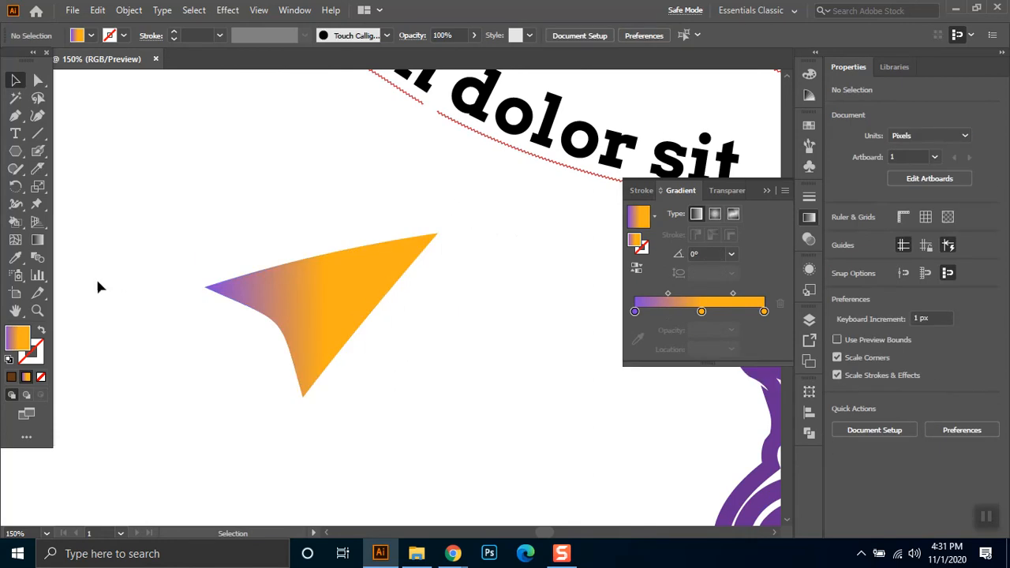
left_click(376, 315)
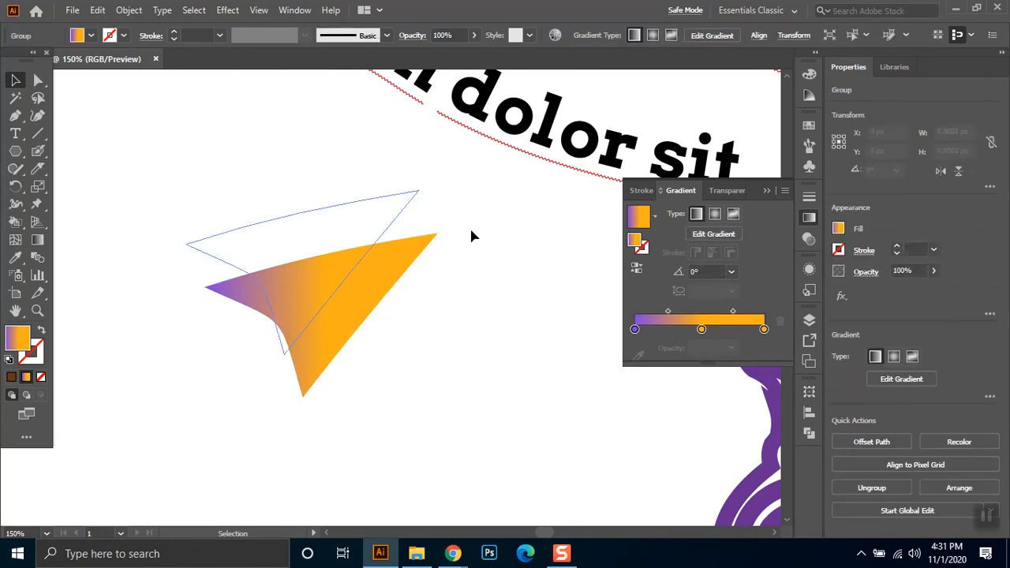
left_click_drag(432, 174, 312, 332)
key("Delete")
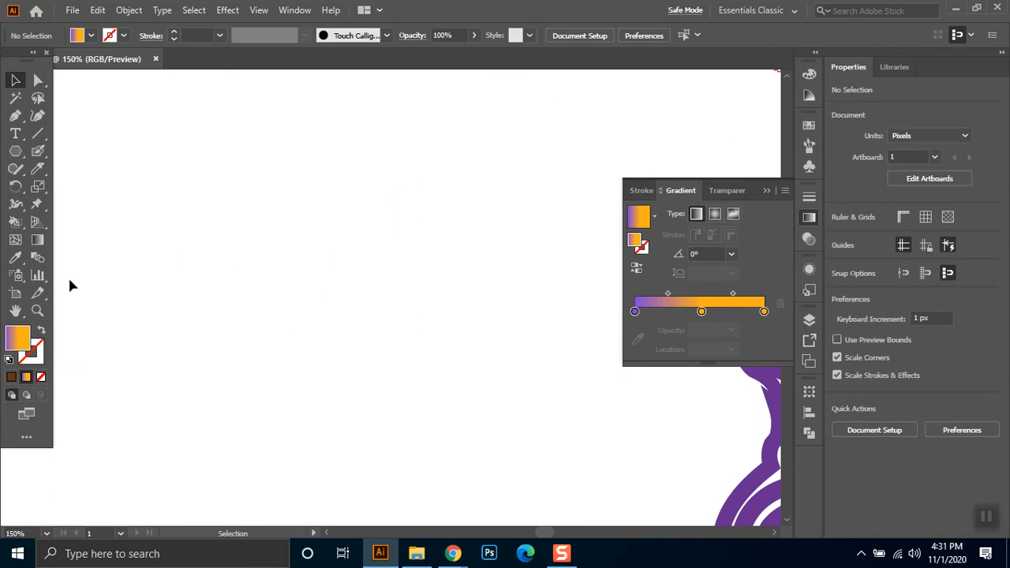
key("ctrl+z")
left_click(417, 451)
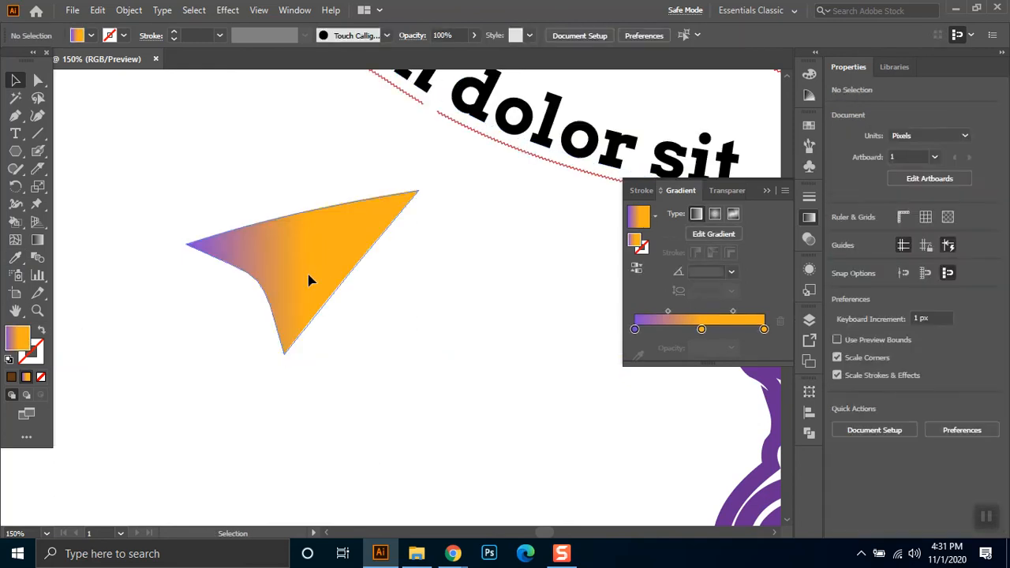
Step: Delete the warped gradient shape on its own, leaving the curved text on the artboard
left_click(315, 308)
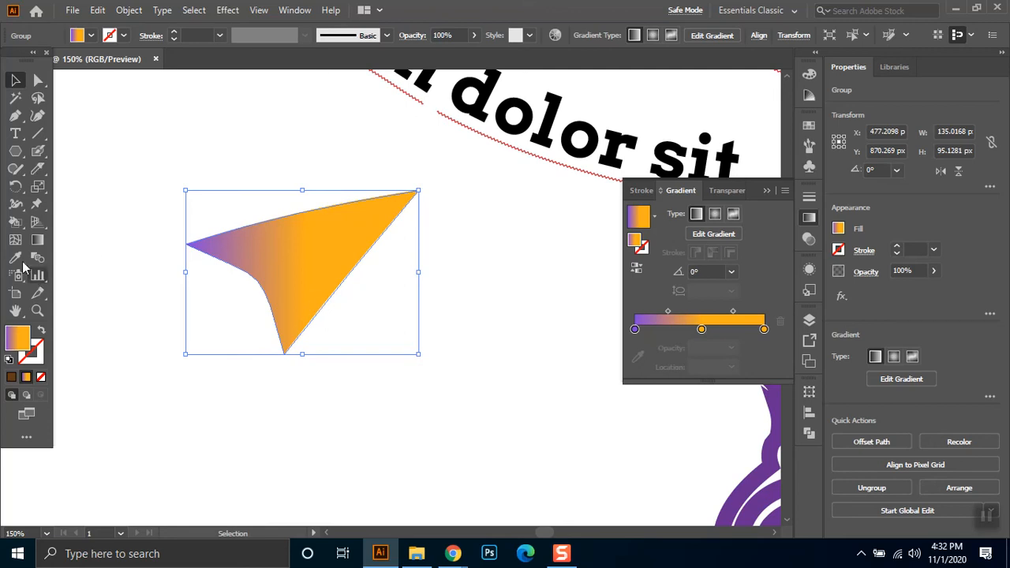
key("Delete")
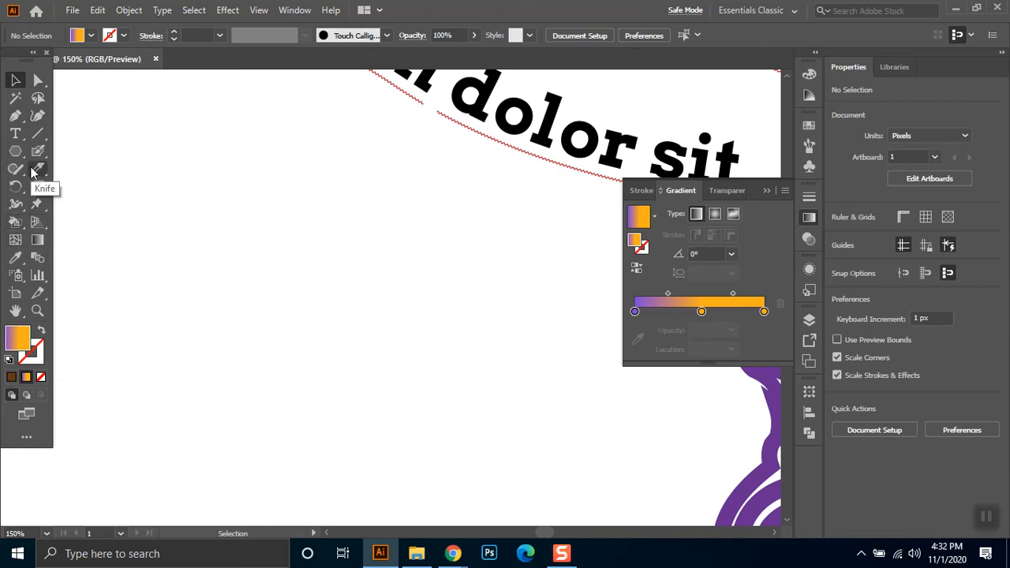
Step: Draw a gradient-filled triangle about 81 px wide and duplicate it twice, arranging one triangle above the other two
left_click(16, 224)
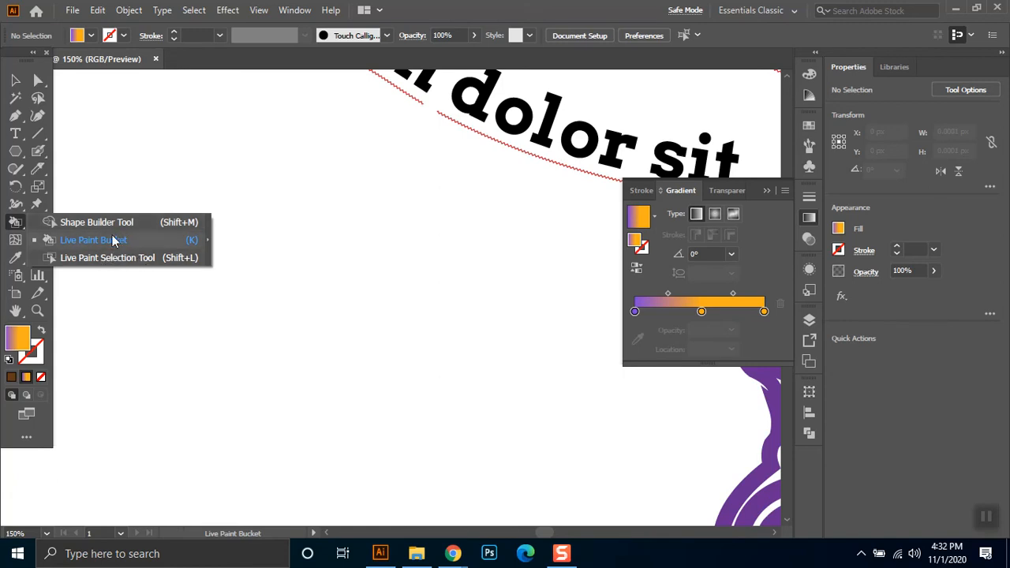
left_click(87, 239)
left_click(18, 153)
mouse_move(166, 192)
left_mouse_down()
mouse_move(250, 263)
mouse_move(166, 113)
left_mouse_up()
key("v")
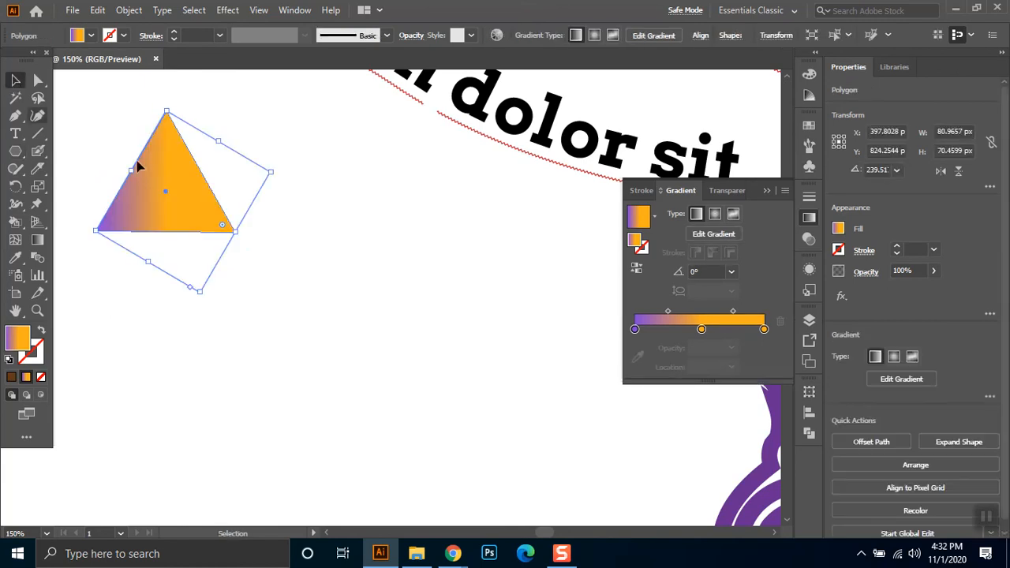
left_click_drag(166, 193, 459, 314)
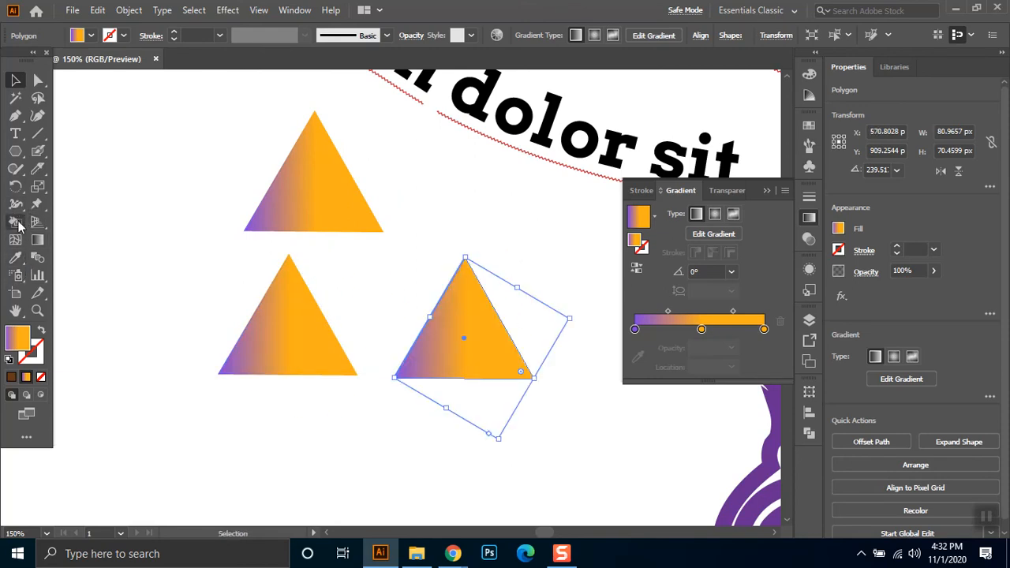
Step: Pick the red swatch for the Live Paint Bucket and fill the selected lower-right triangle with it
left_click(21, 225)
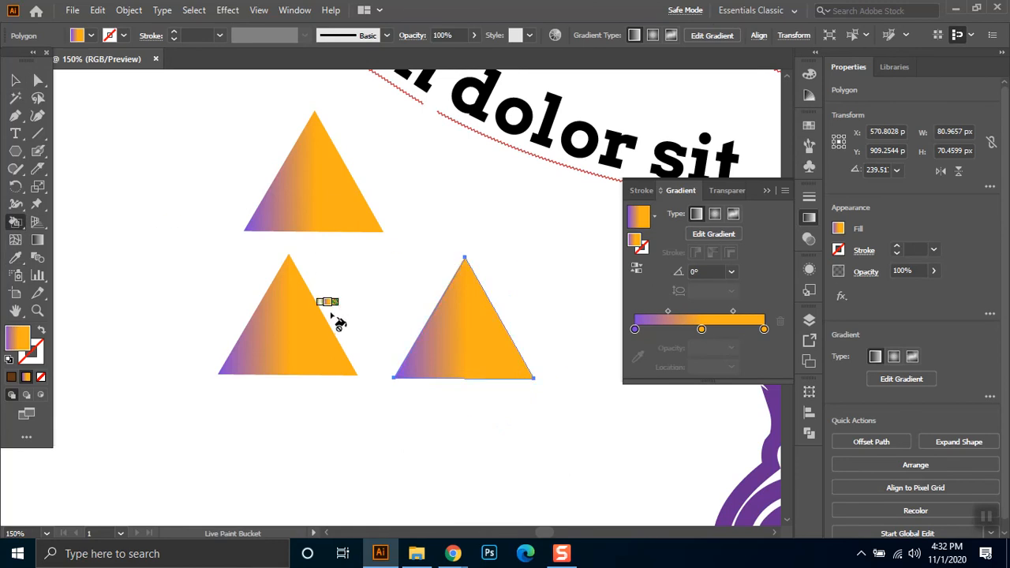
left_click(303, 326)
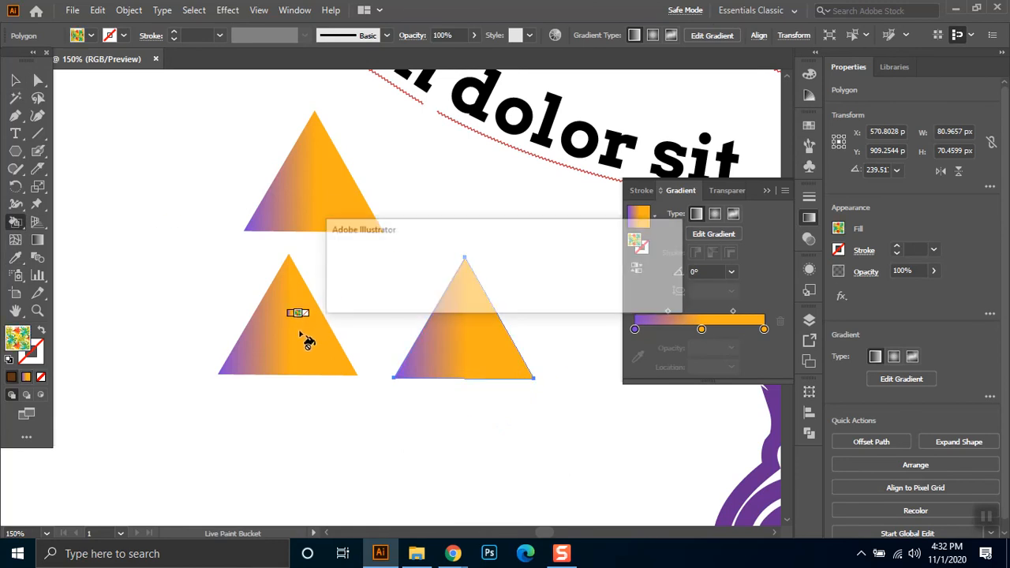
left_click(577, 299)
key("Right")
key("Right")
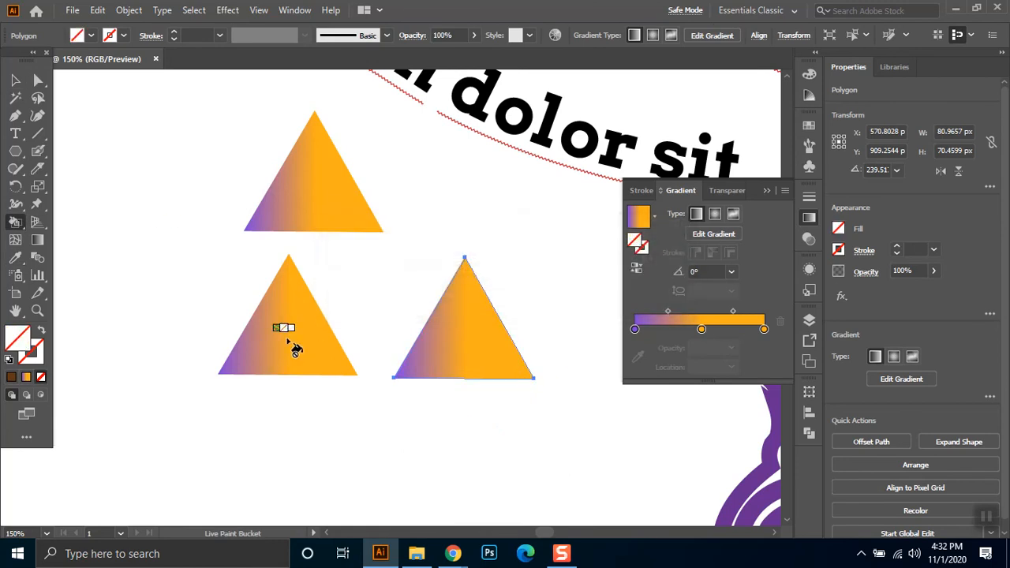
key("Right")
key("Right")
left_click(289, 343)
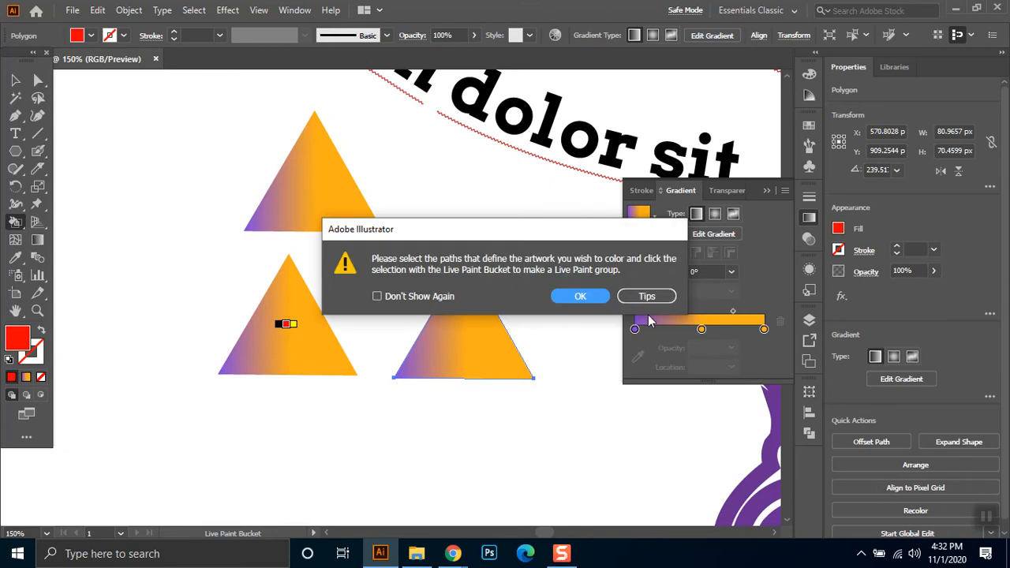
left_click(598, 301)
left_click(499, 331)
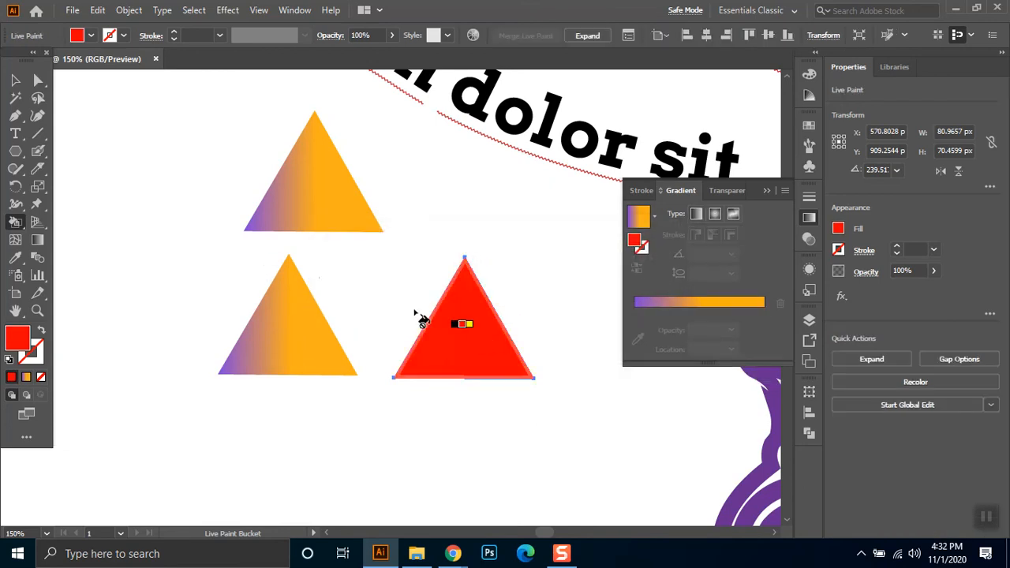
Step: Try to fill the upper triangle with the yellow swatch using the Live Paint Bucket while all three triangles are selected
left_click(15, 79)
left_click_drag(167, 173, 507, 431)
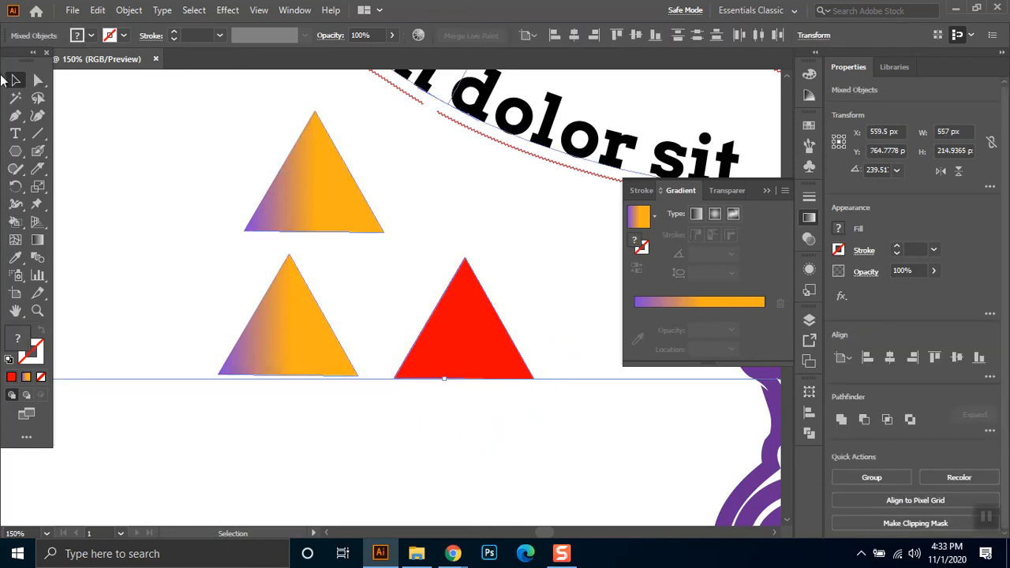
left_click(15, 222)
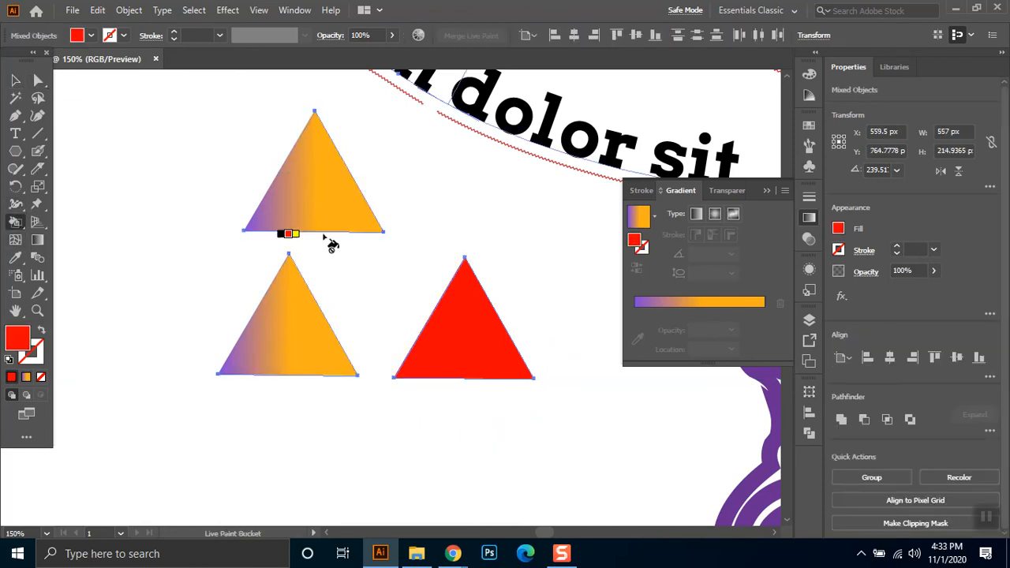
key("Right")
left_click(321, 213)
left_click(643, 318)
left_click(322, 198)
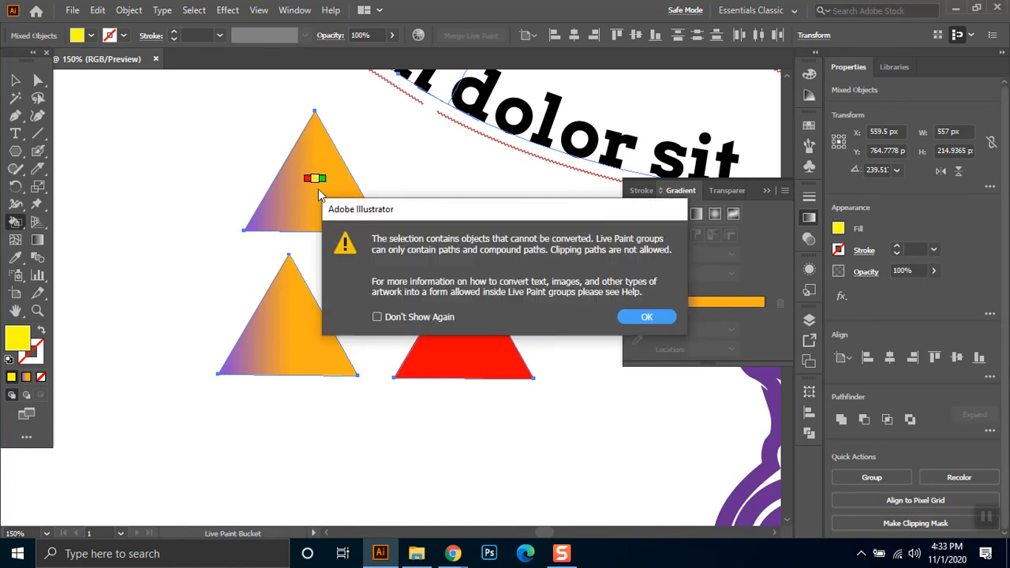
left_click(631, 316)
key("Right")
key("Right")
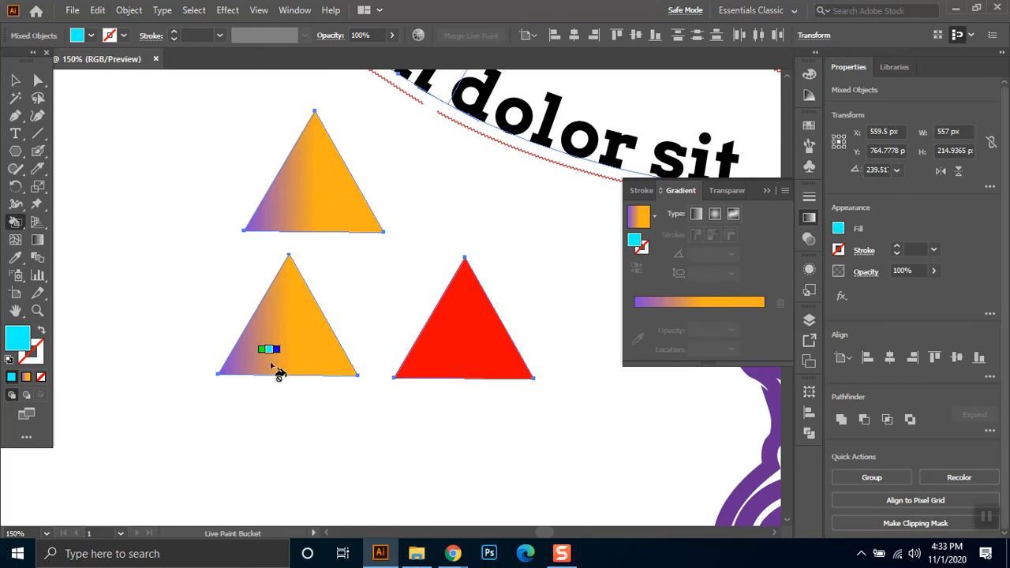
Step: Select only the lower-left triangle and fill it with a multicolored pattern swatch using the Live Paint Bucket
left_click(15, 81)
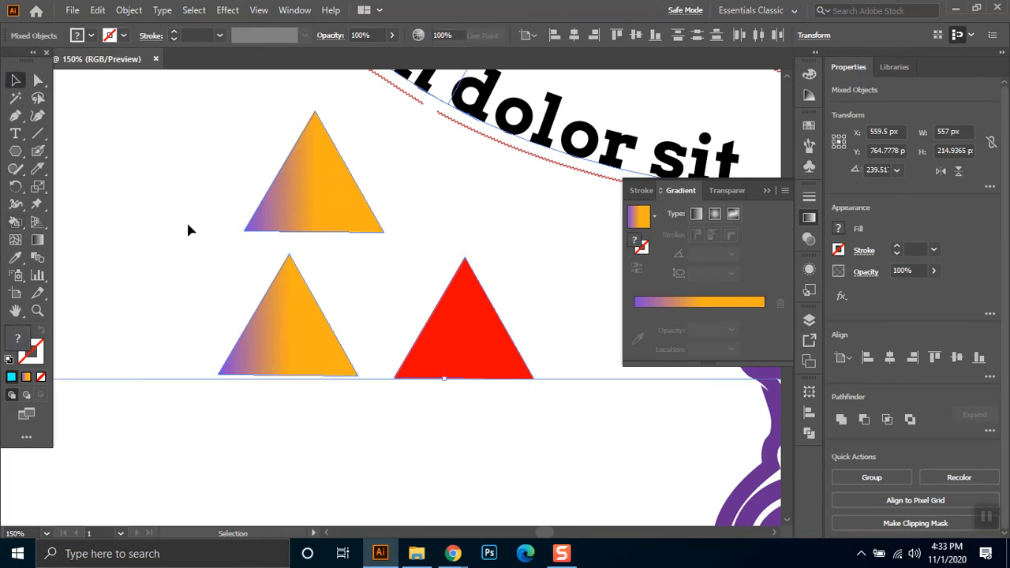
left_click(298, 458)
left_click(274, 333)
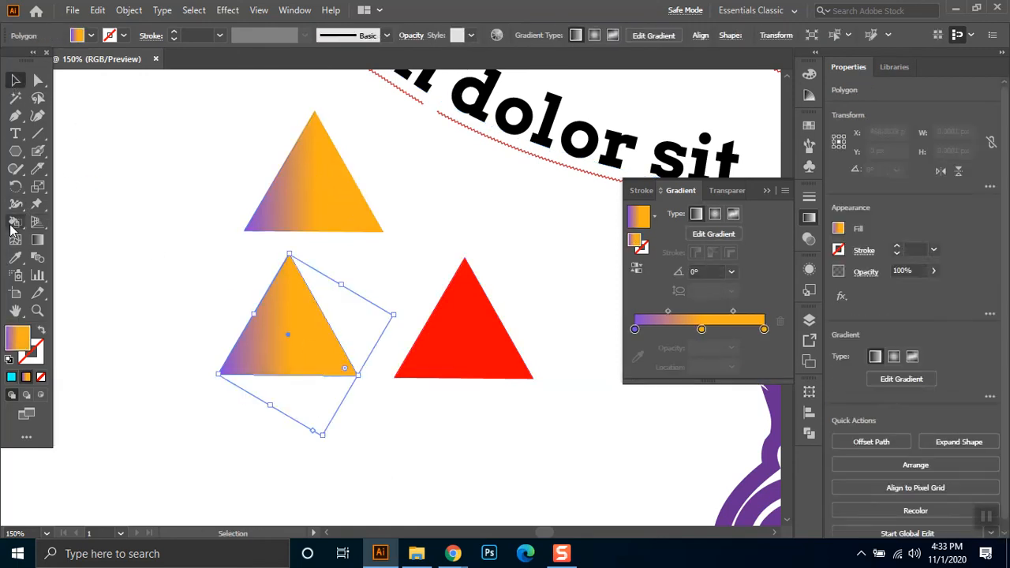
key("k")
left_click(287, 334)
key("Right")
left_click(298, 336)
key("Right")
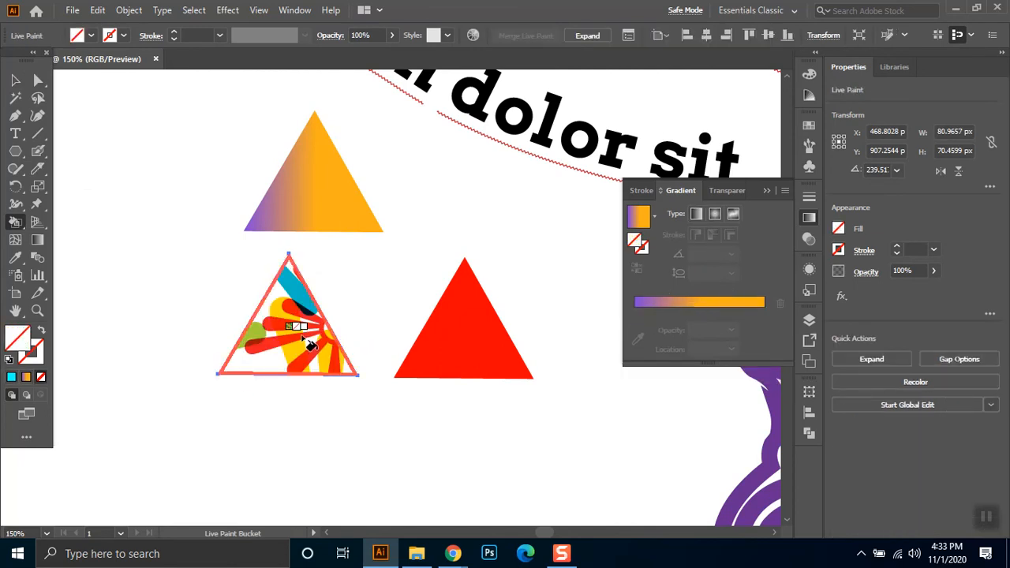
Step: Clear the pattern from the lower-left triangle and fill it with the cyan swatch using the Live Paint Bucket
left_click(303, 337)
key("Right")
key("Right")
key("Right")
key("Right")
key("Right")
key("Right")
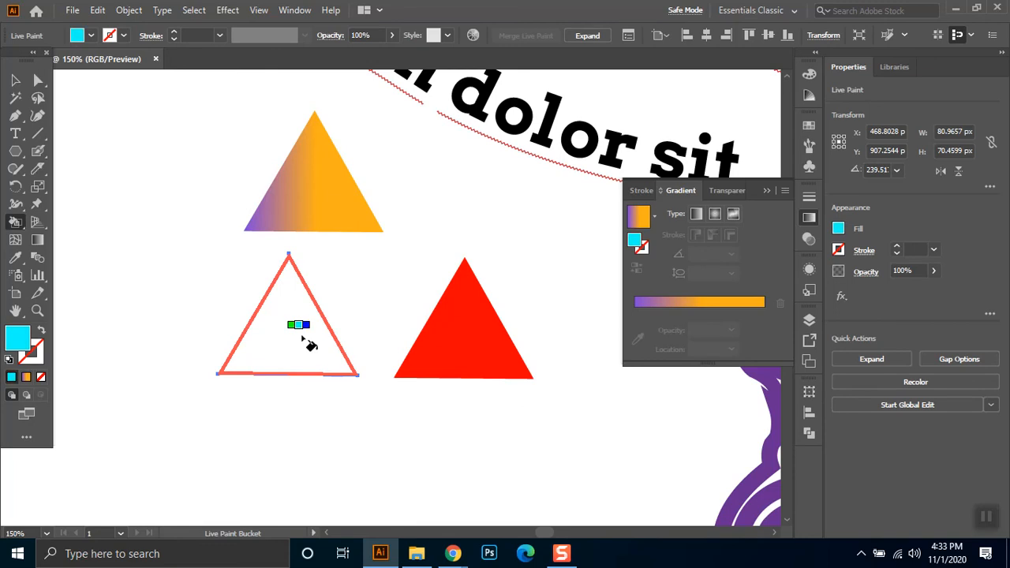
left_click(307, 335)
key("Left")
key("Left")
key("Left")
key("Left")
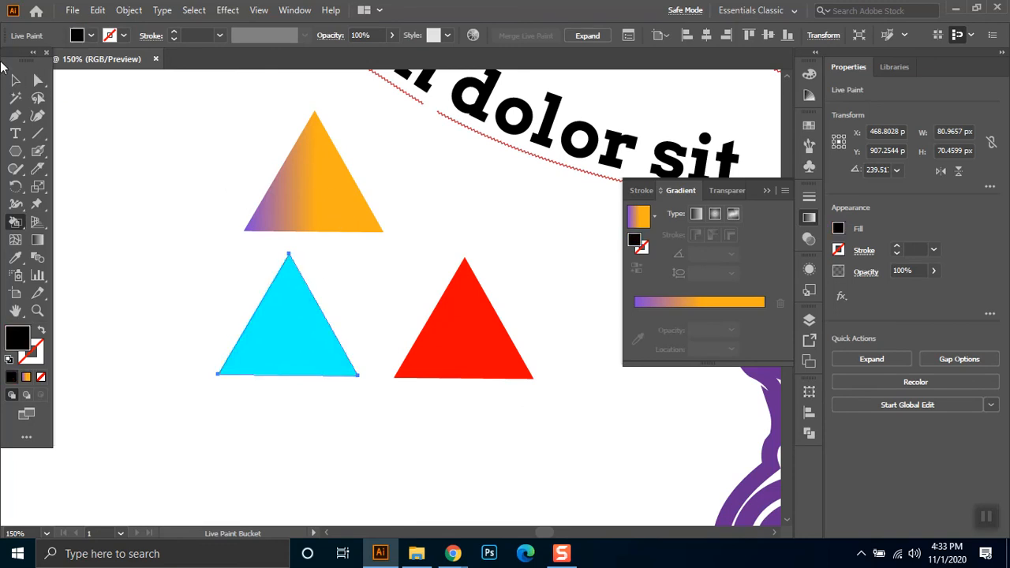
Step: Try to fill the upper triangle with a black-and-white gradient swatch using the Live Paint Bucket while all three triangles are selected
left_click(15, 79)
left_click(299, 210)
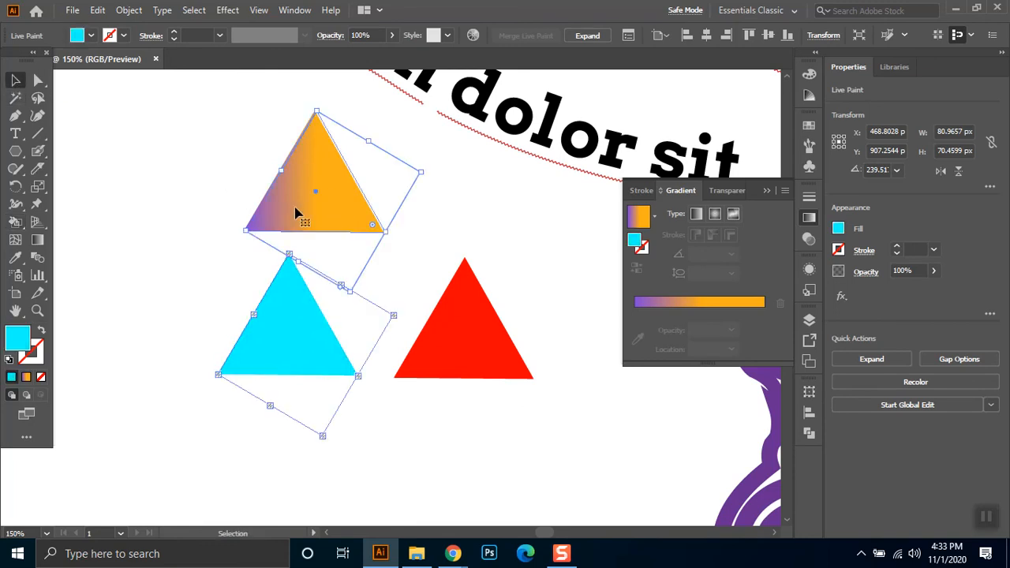
left_click(204, 248)
left_click(300, 214)
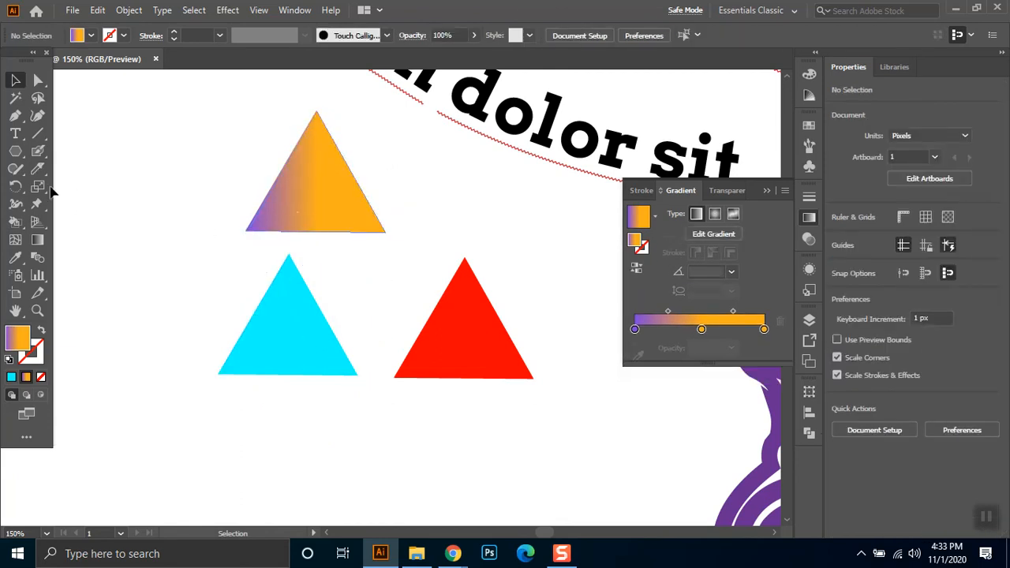
left_click_drag(194, 183, 466, 471)
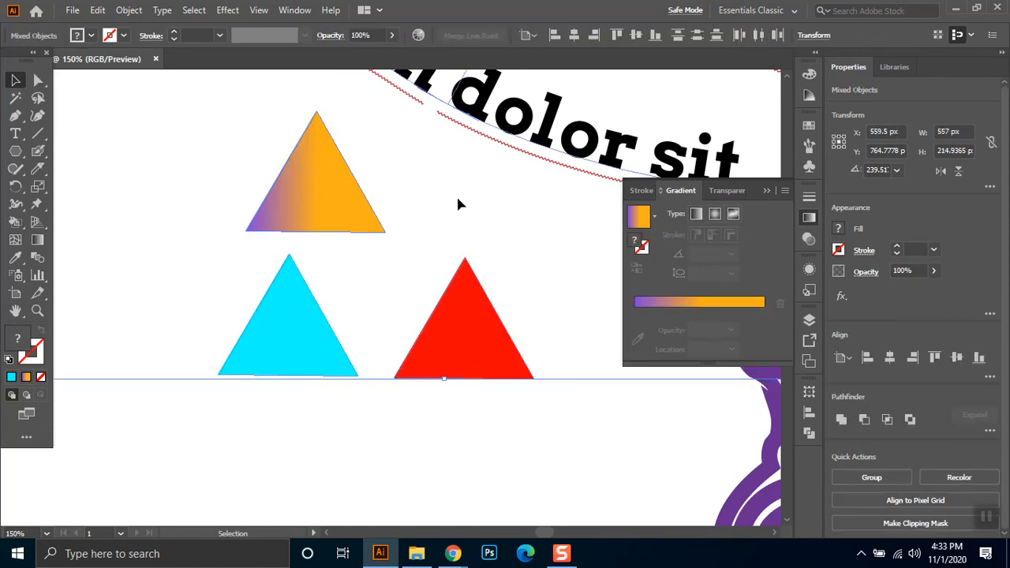
left_click(15, 222)
key("Right")
key("Right")
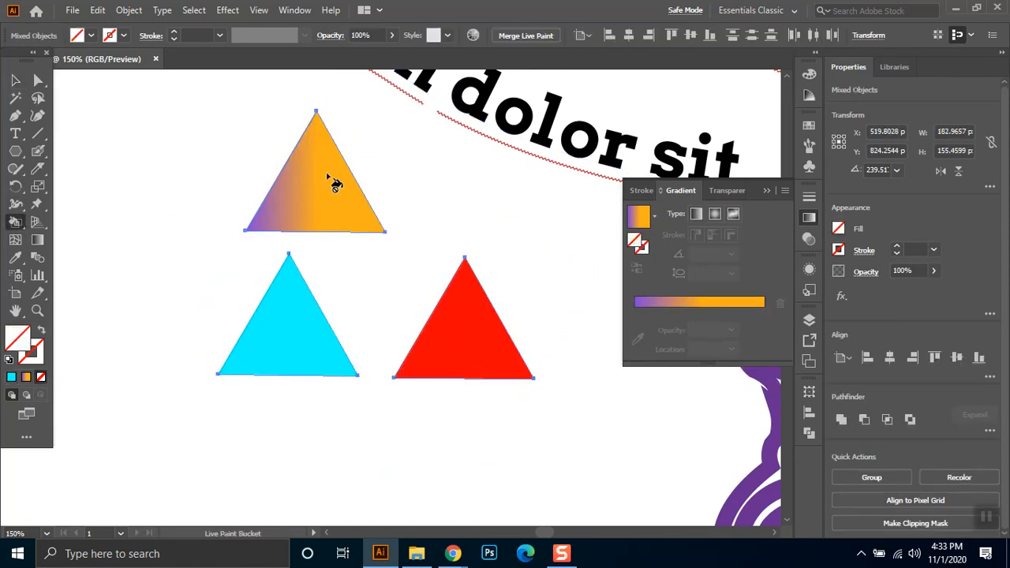
key("Left")
key("Left")
key("Left")
key("Left")
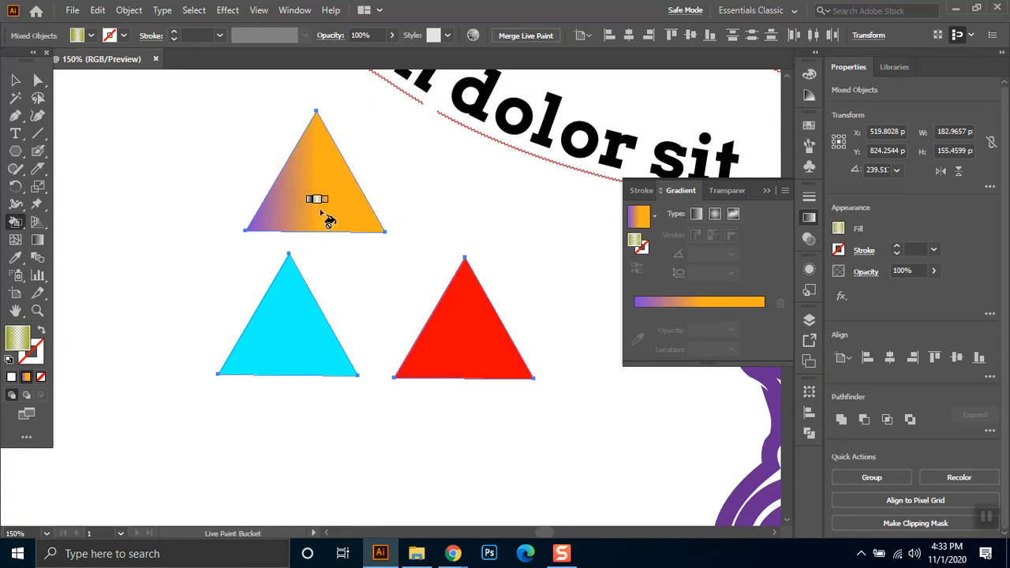
left_click(320, 210)
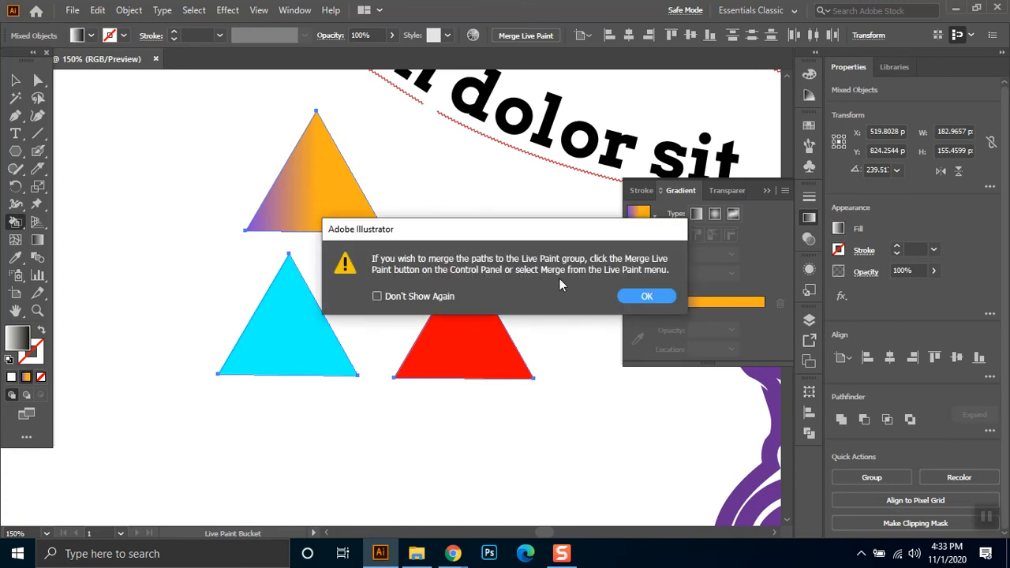
left_click(651, 296)
Step: Move the gradient triangle and the red triangle toward the cyan one so that all three triangles overlap
left_click(15, 79)
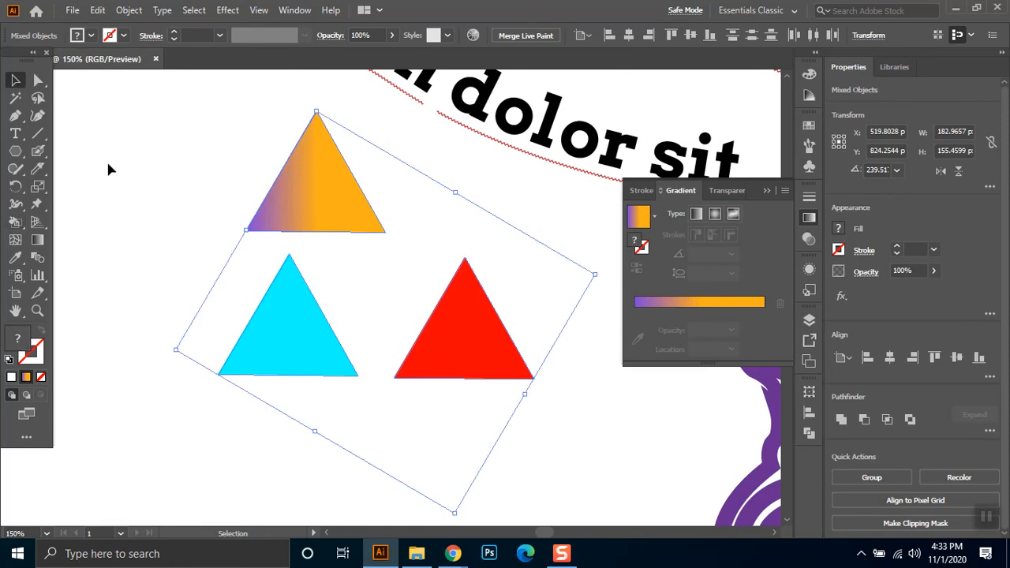
left_click(187, 214)
left_click_drag(302, 198, 355, 283)
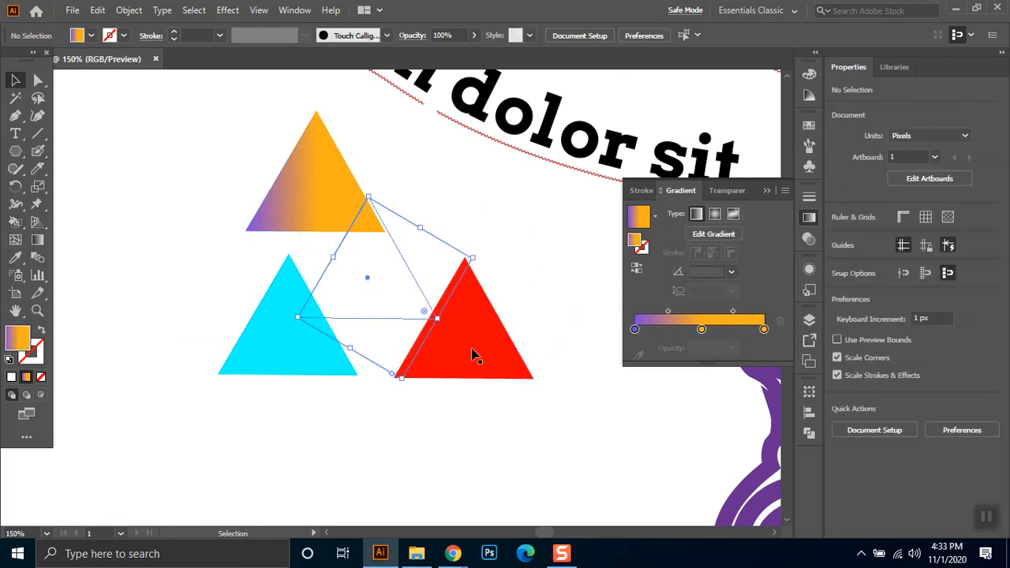
left_click(467, 361)
left_click_drag(468, 361, 414, 351)
Step: Select the three overlapping triangles and fill the cyan one with the yellow swatch using the Live Paint Bucket
left_click_drag(480, 241, 176, 352)
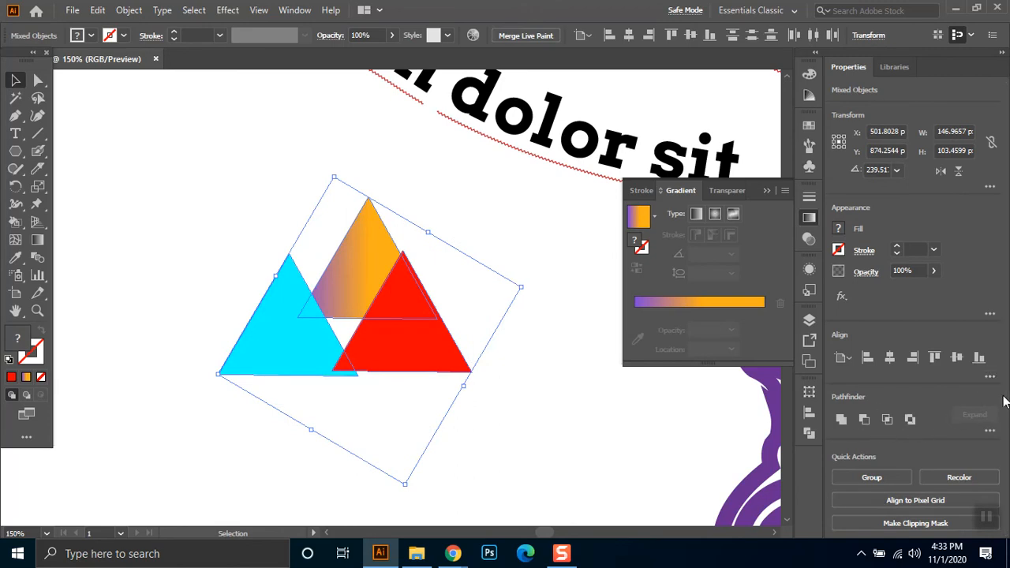
scroll(315, 281, "up", 1)
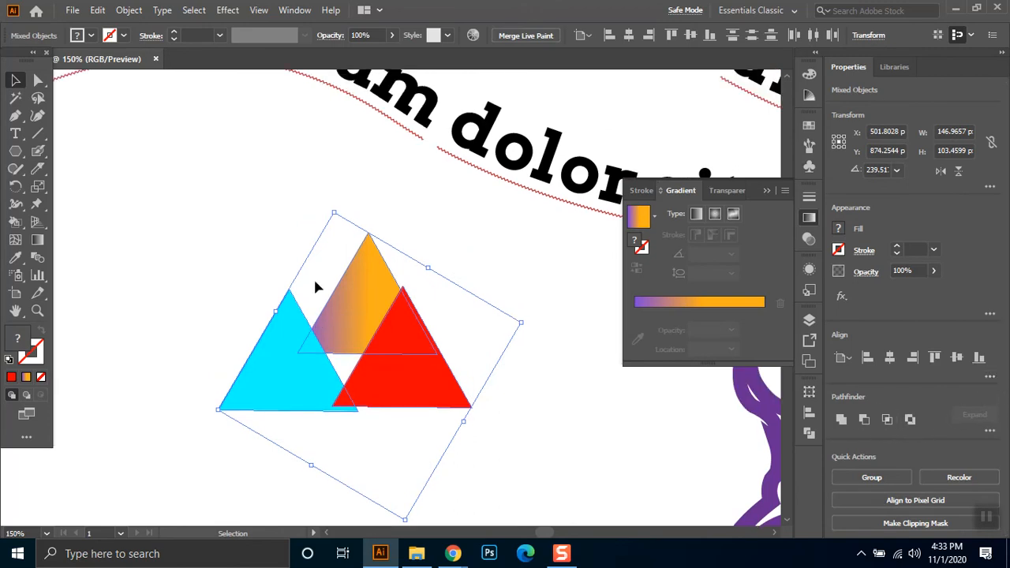
left_click(15, 221)
key("Right")
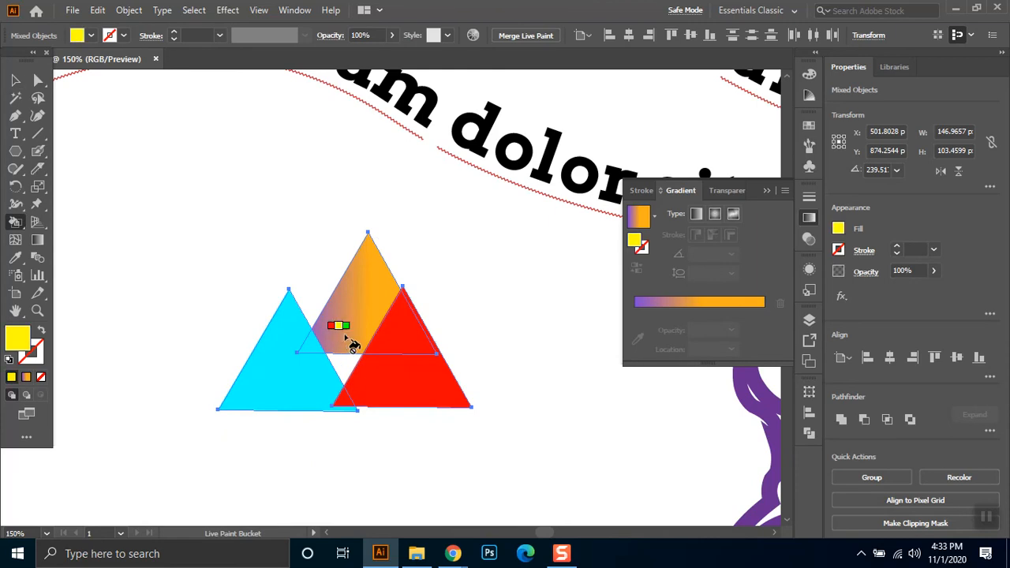
left_click(310, 349)
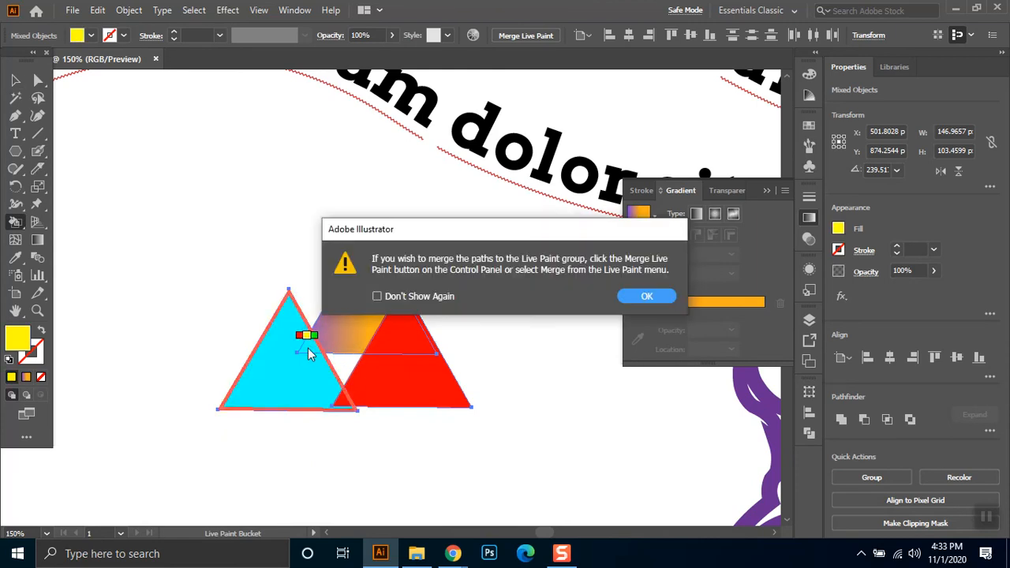
key("Return")
key("Return")
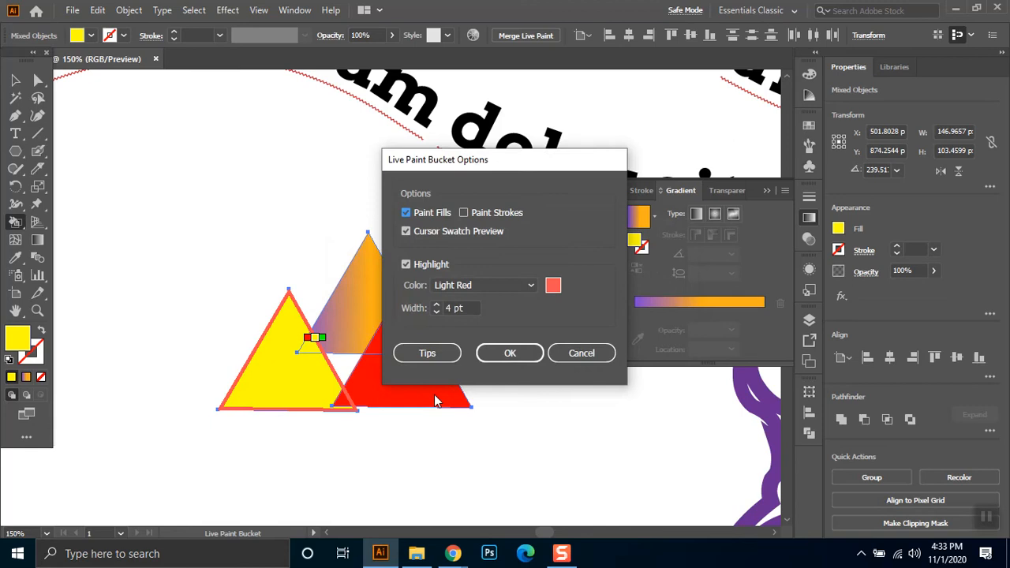
left_click(511, 354)
Step: Delete all three overlapping triangles from the artboard
key("v")
mouse_move(217, 280)
left_mouse_down()
mouse_move(600, 483)
mouse_move(561, 423)
left_mouse_up()
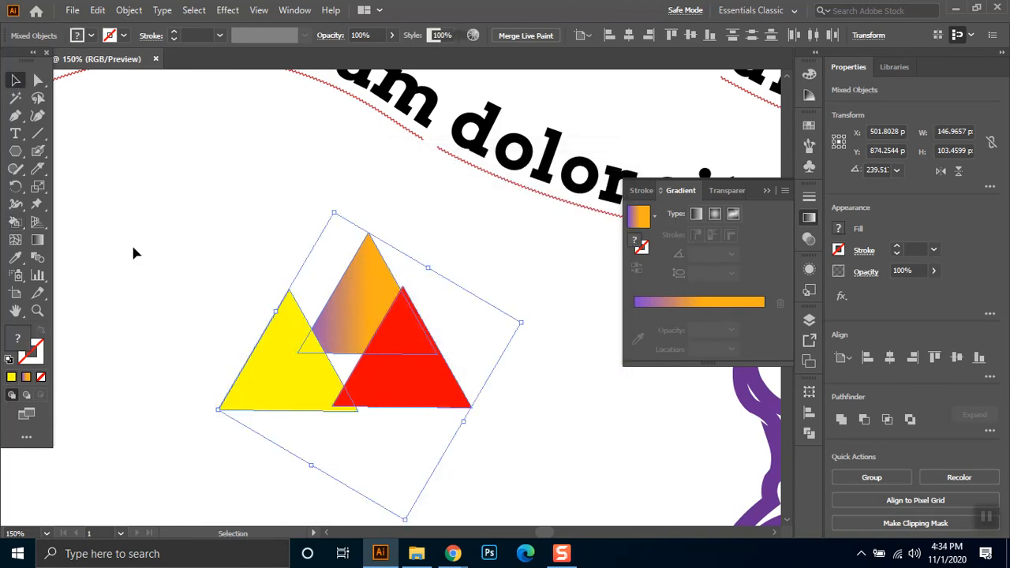
key("Delete")
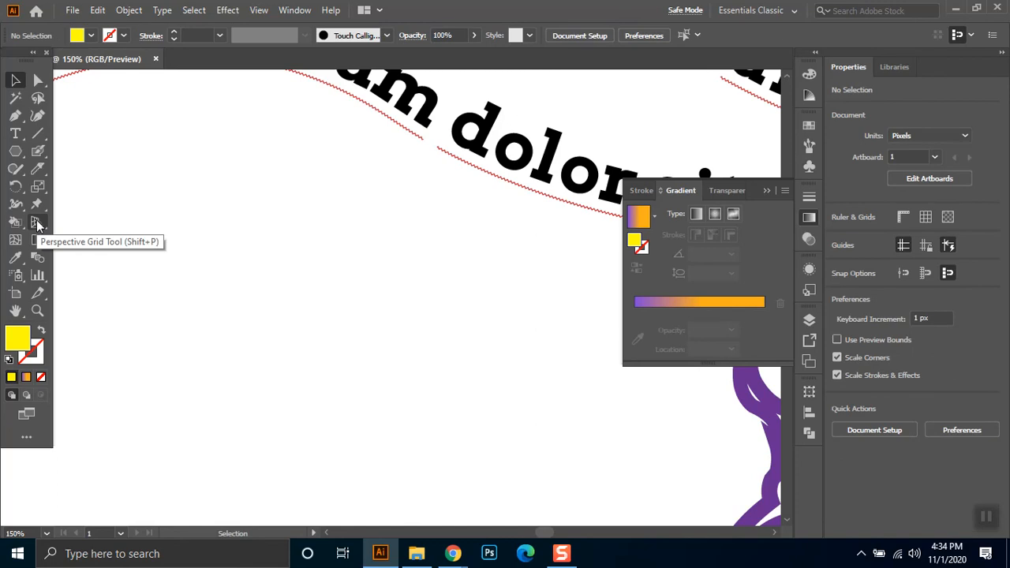
Step: Activate the Live Paint Selection tool briefly and display the perspective grid over the artboard
left_click(16, 222)
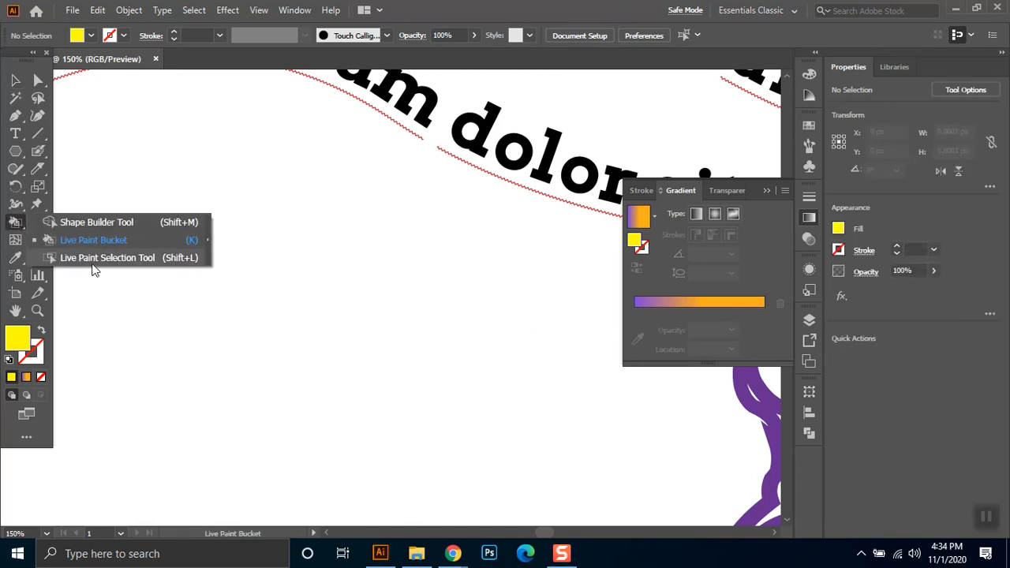
left_click(108, 258)
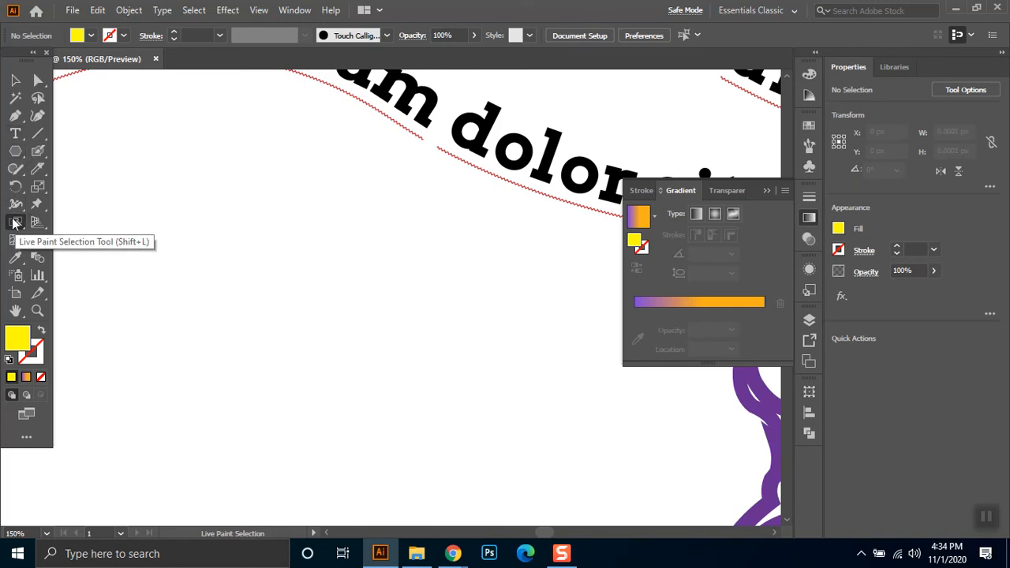
left_click(37, 223)
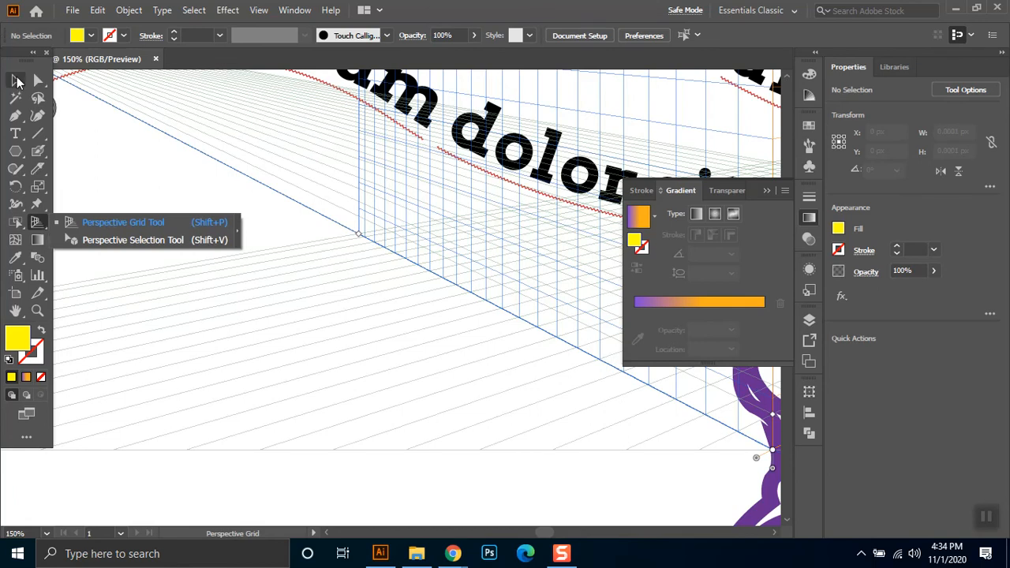
left_click(17, 81)
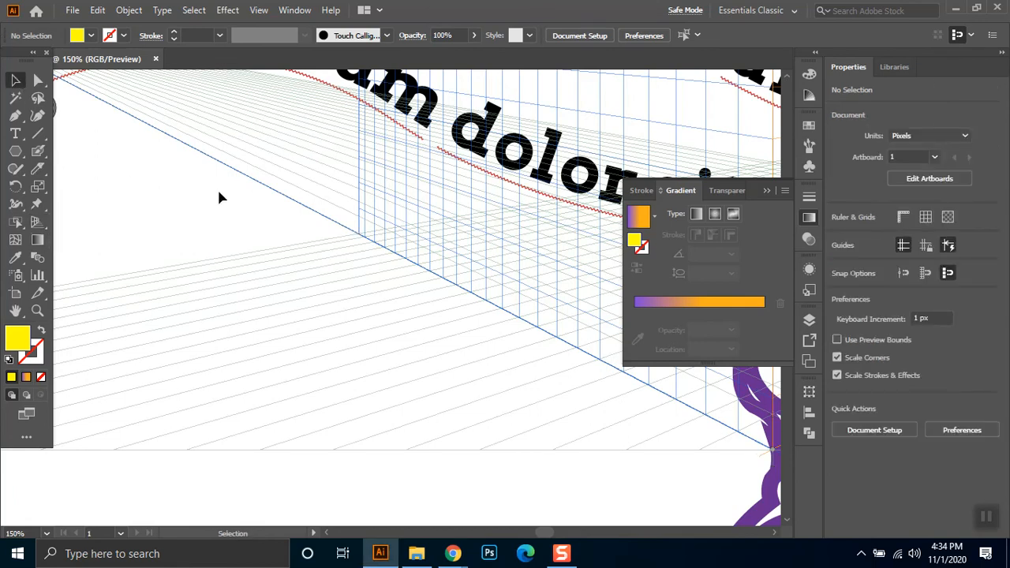
key("ctrl+minus")
key("ctrl+minus")
key("ctrl+minus")
key("ctrl+minus")
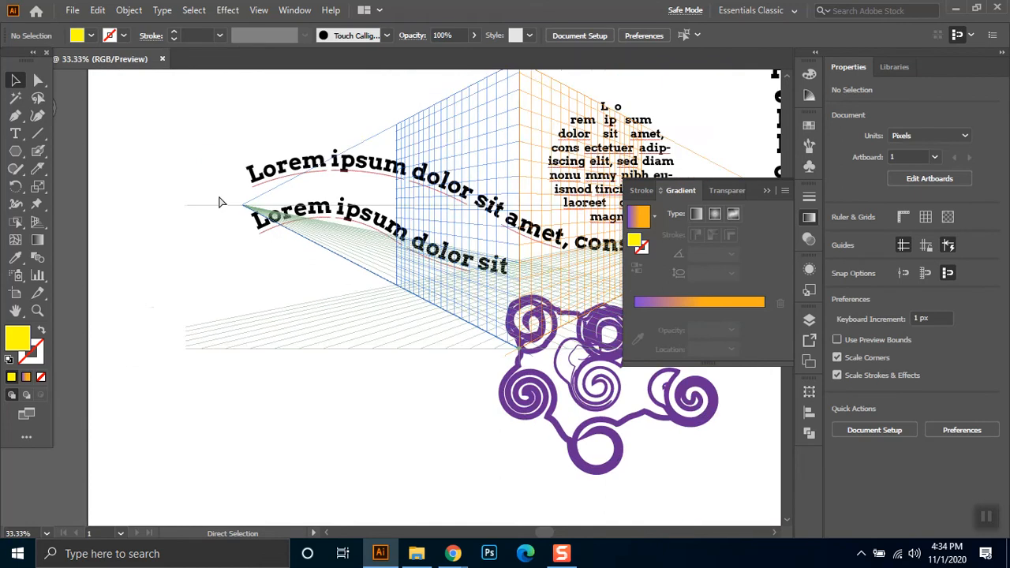
key("ctrl+minus")
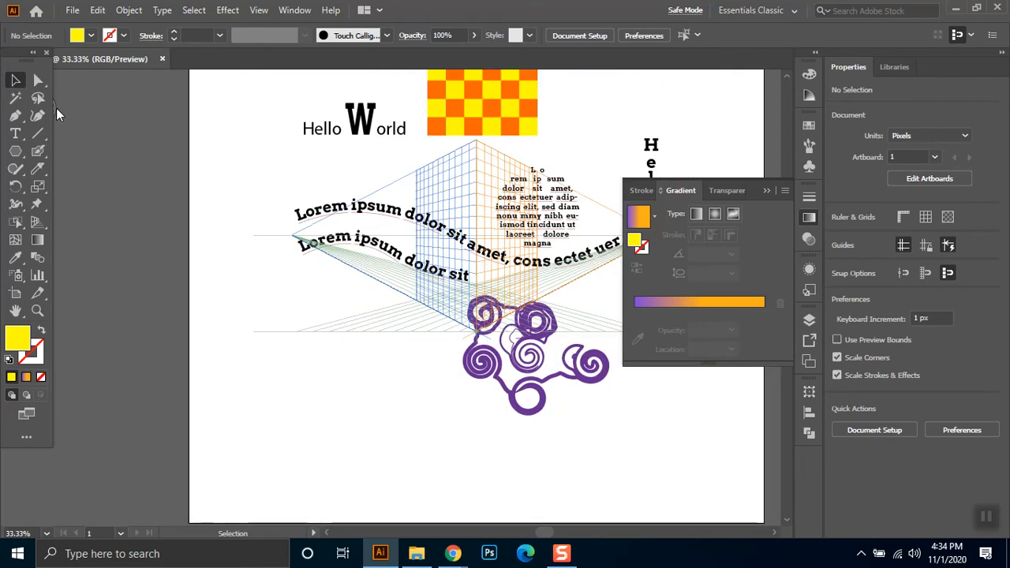
Step: Tidy the workspace by docking the floating toolbar and closing the perspective grid and the Gradient panel
left_click_drag(19, 57, 2, 90)
left_click(37, 276)
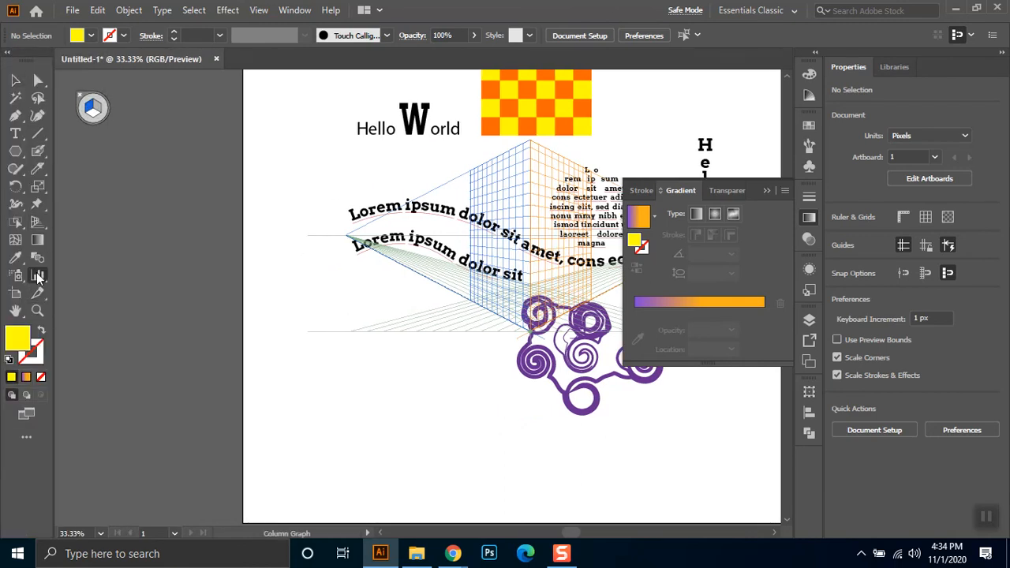
left_click(37, 223)
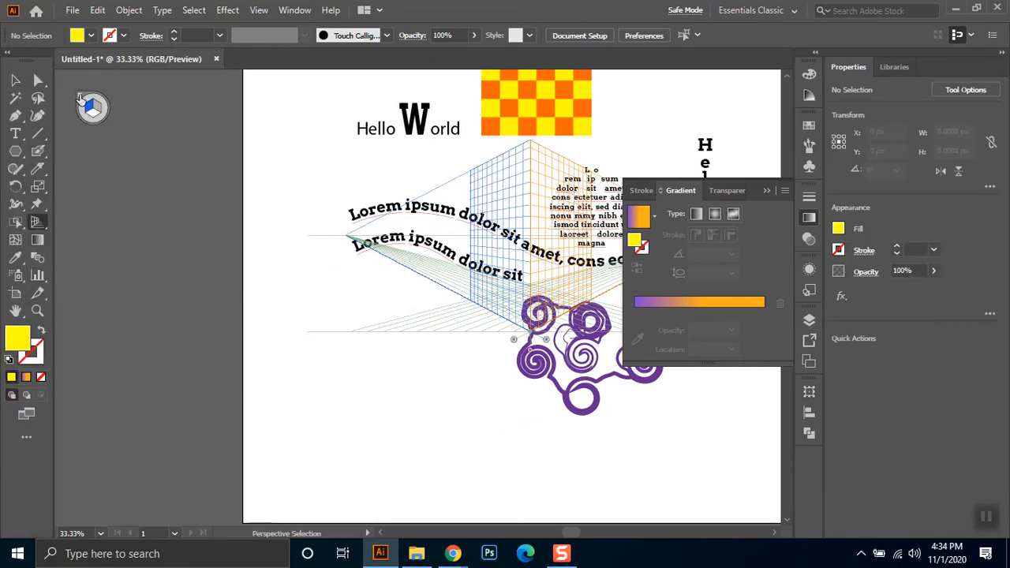
left_click(80, 94)
left_click(765, 191)
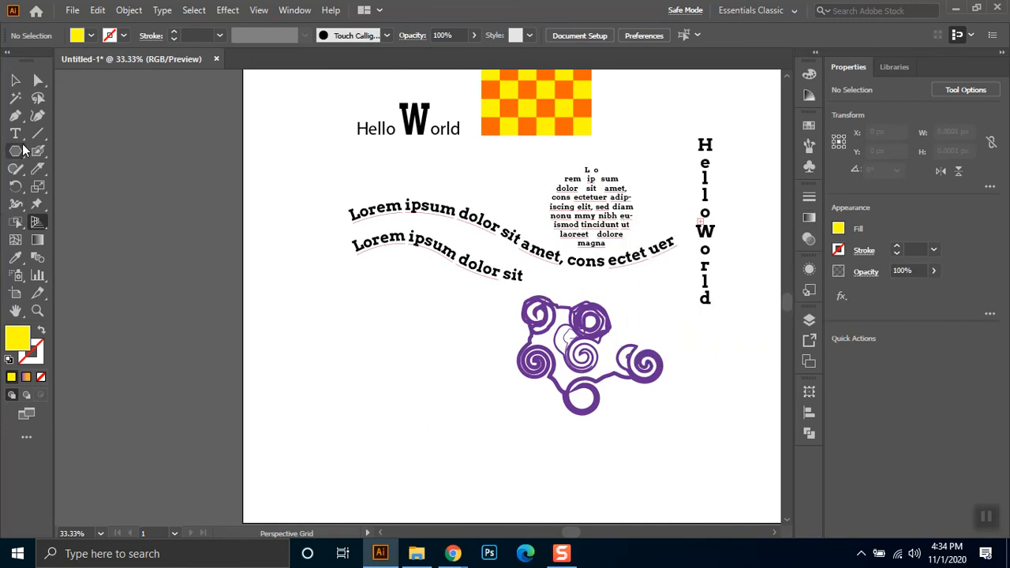
Step: Show the rulers and add a horizontal guide across the purple spirals plus a vertical guide at about X 55 px
key("ctrl+r")
left_click_drag(164, 78, 179, 364)
left_click_drag(126, 302, 265, 326)
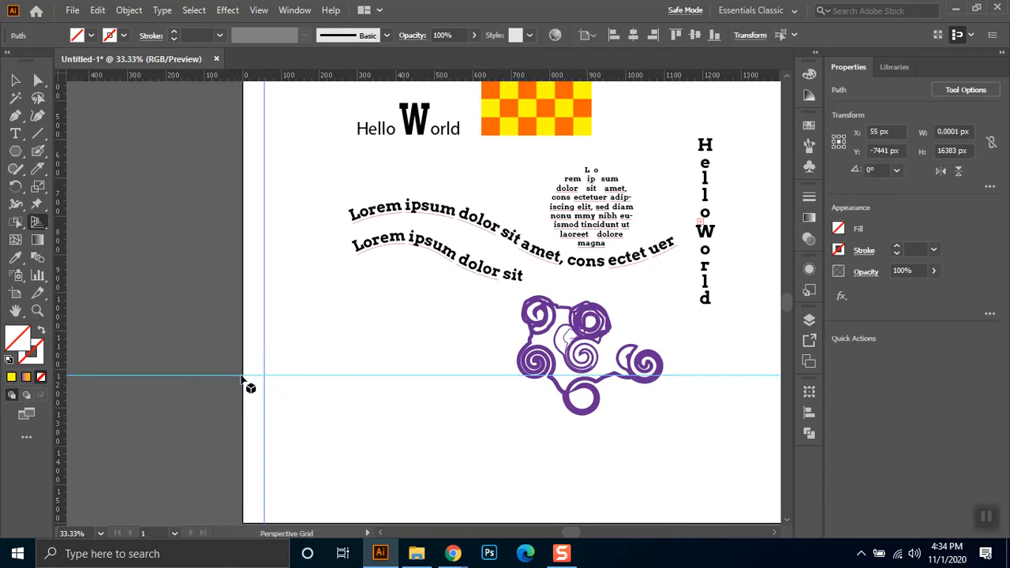
Step: Delete both the horizontal and vertical guides and display the perspective grid over the artboard again
key("v")
left_click(335, 343)
left_click_drag(335, 343, 256, 390)
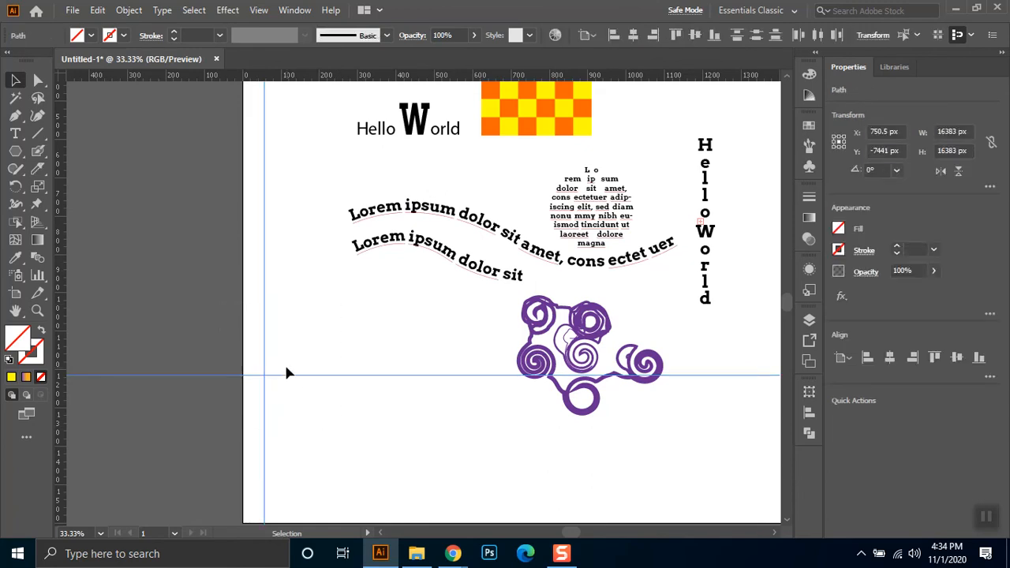
key("Delete")
left_click(37, 223)
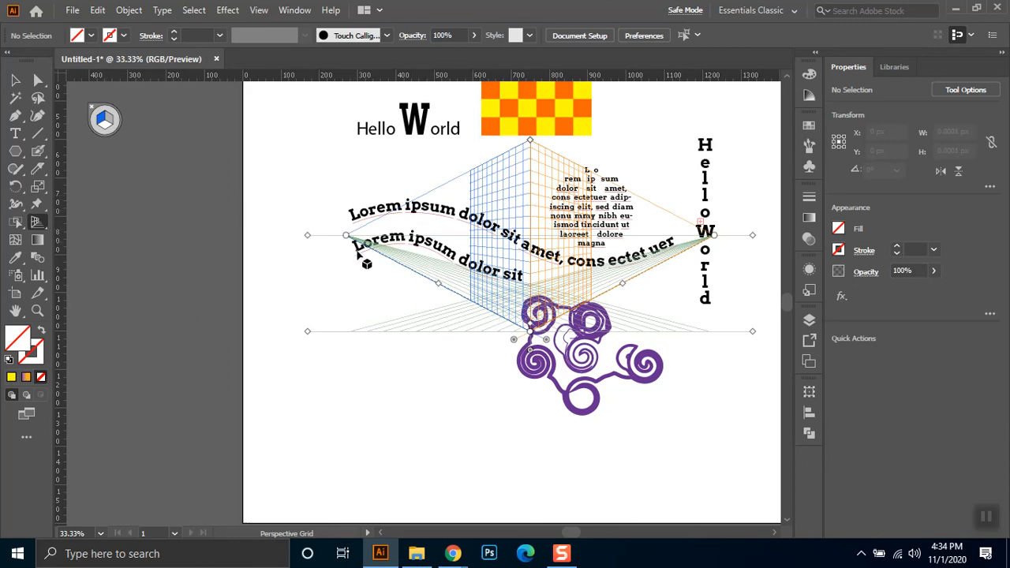
Step: Switch to Chrome and search Google Images for "perspective view"
mouse_move(453, 553)
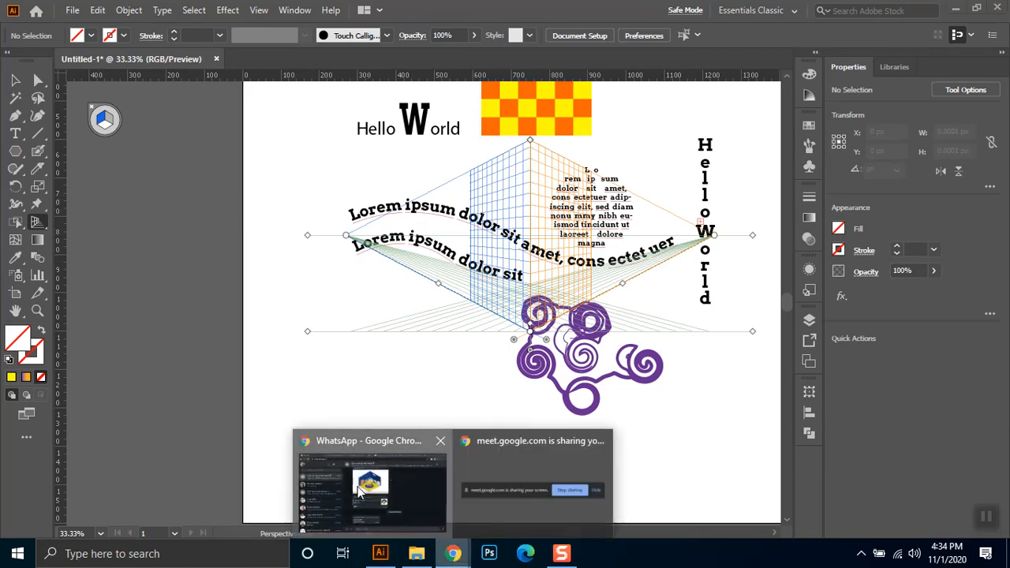
left_click(372, 481)
left_click(806, 9)
left_click(714, 40)
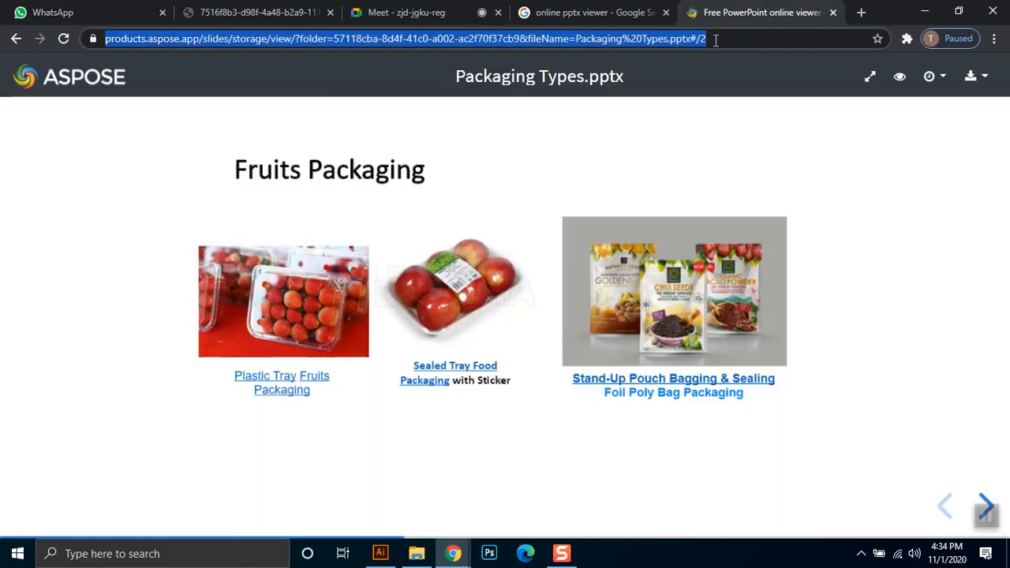
type("per")
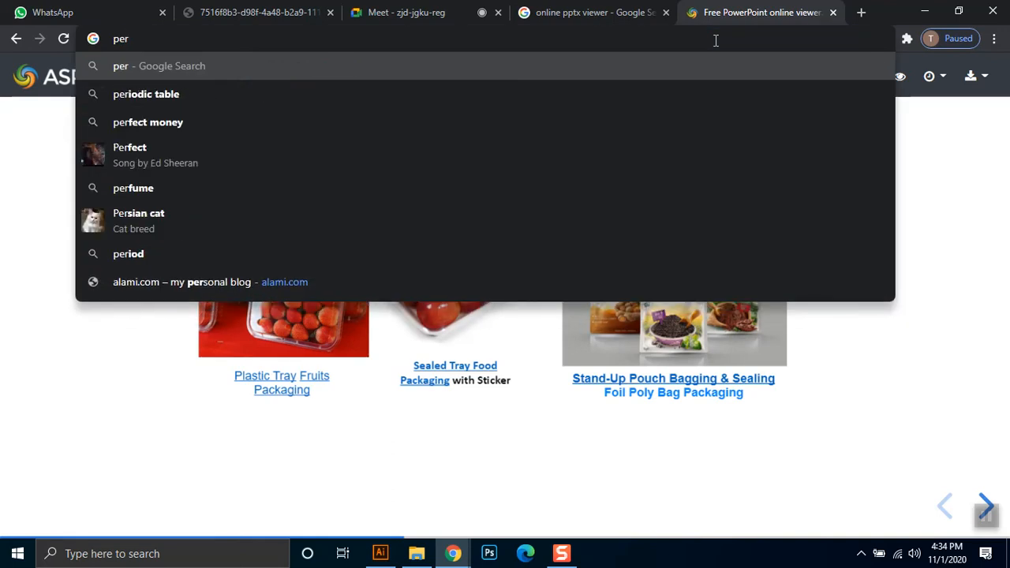
type("spective")
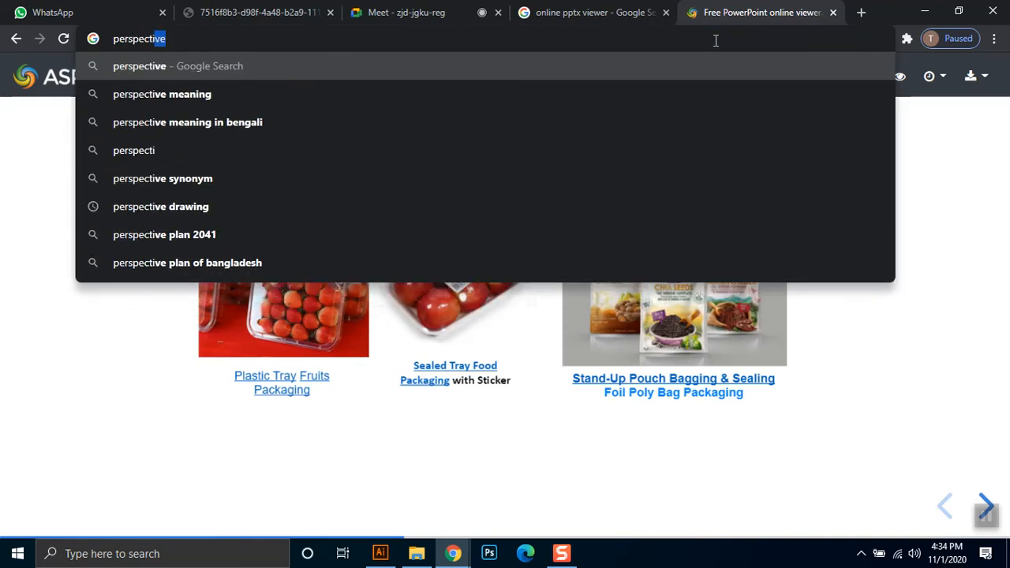
type(" vierw")
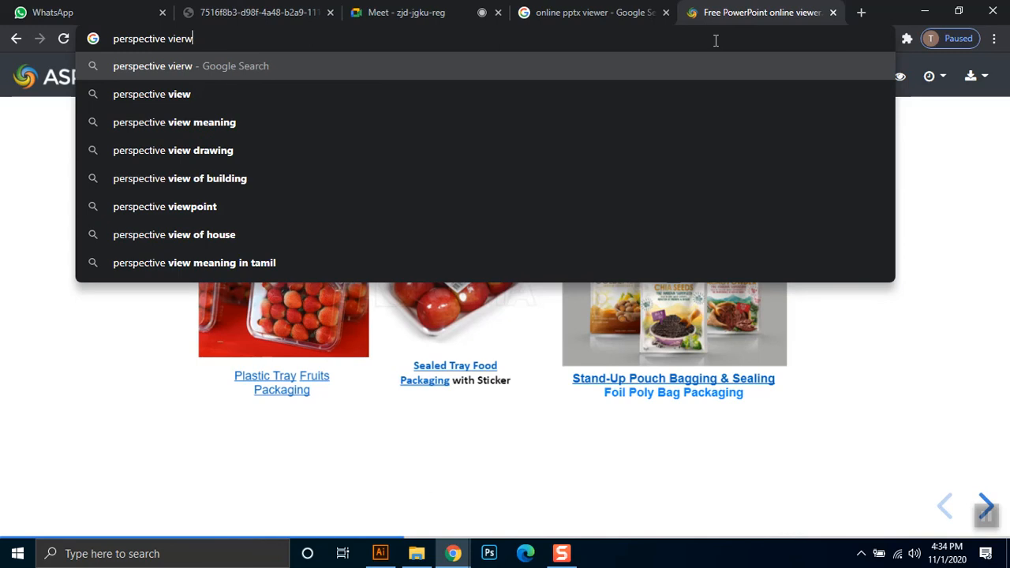
key("Return")
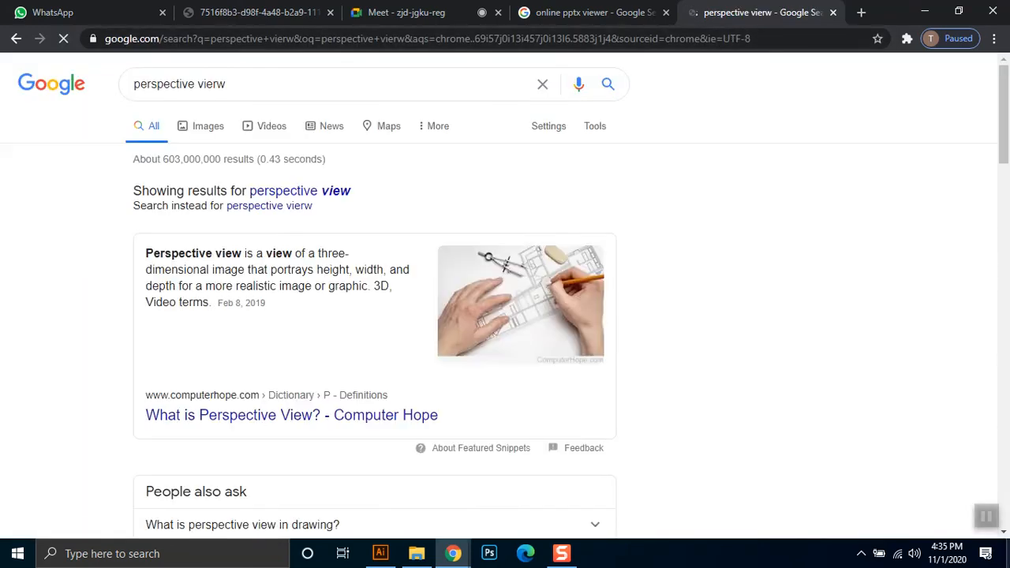
left_click(210, 137)
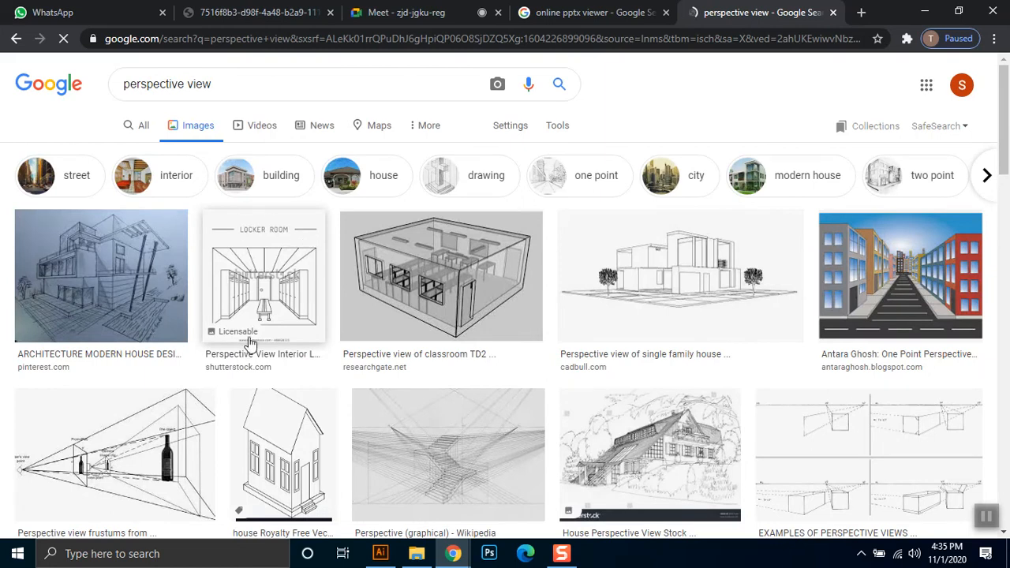
Step: Preview the one-point street illustration, the Wikipedia staircase drawing and the related two-point house sketch
scroll(165, 320, "down", 2)
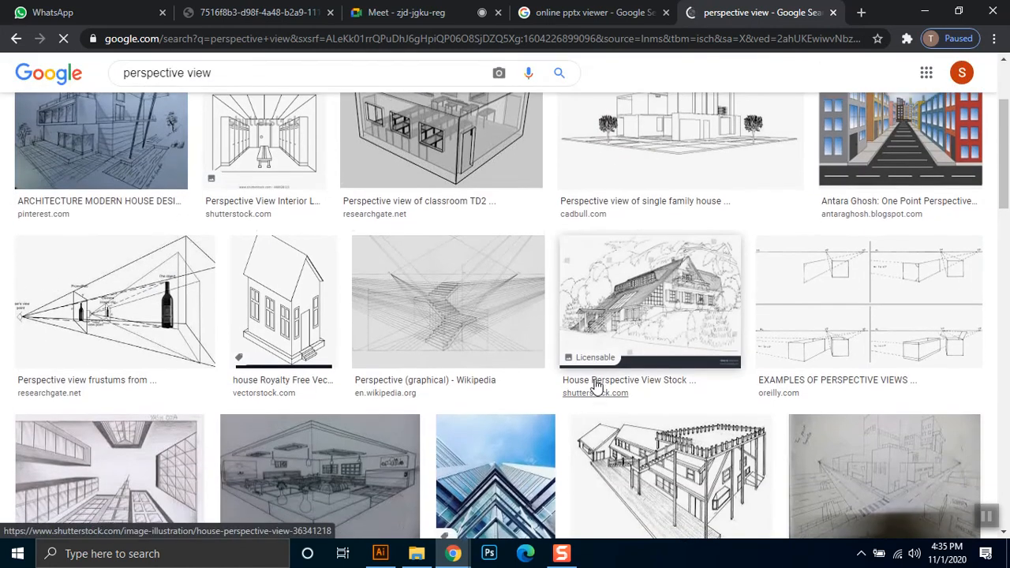
scroll(564, 369, "up", 1)
left_click(897, 192)
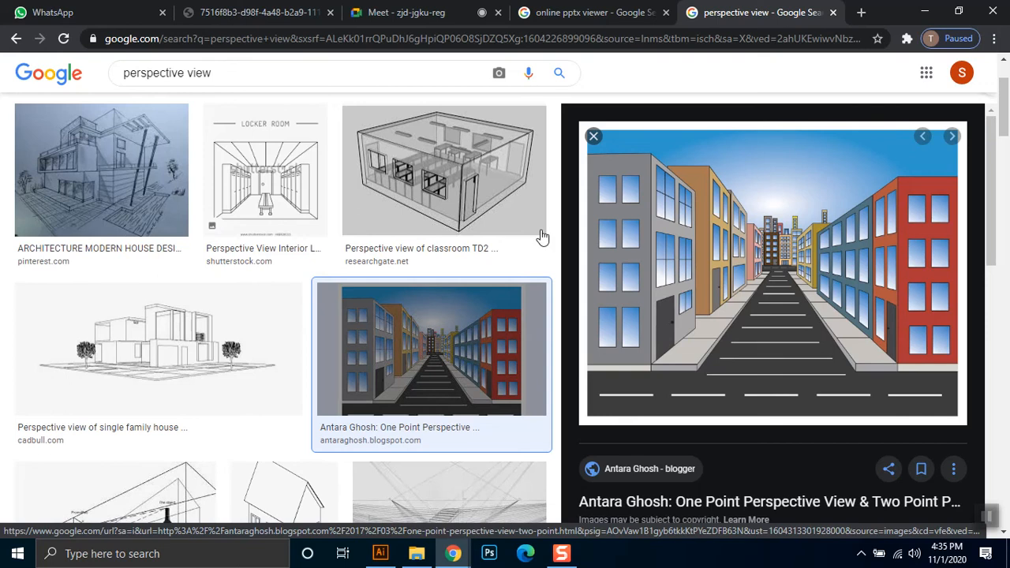
scroll(725, 220, "down", 1)
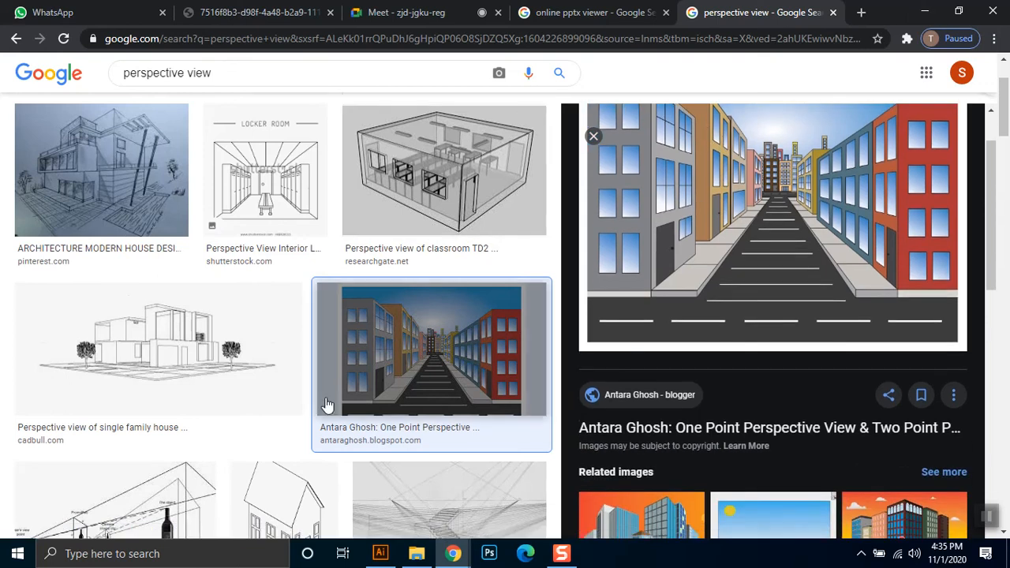
scroll(365, 379, "down", 4)
left_click(462, 255)
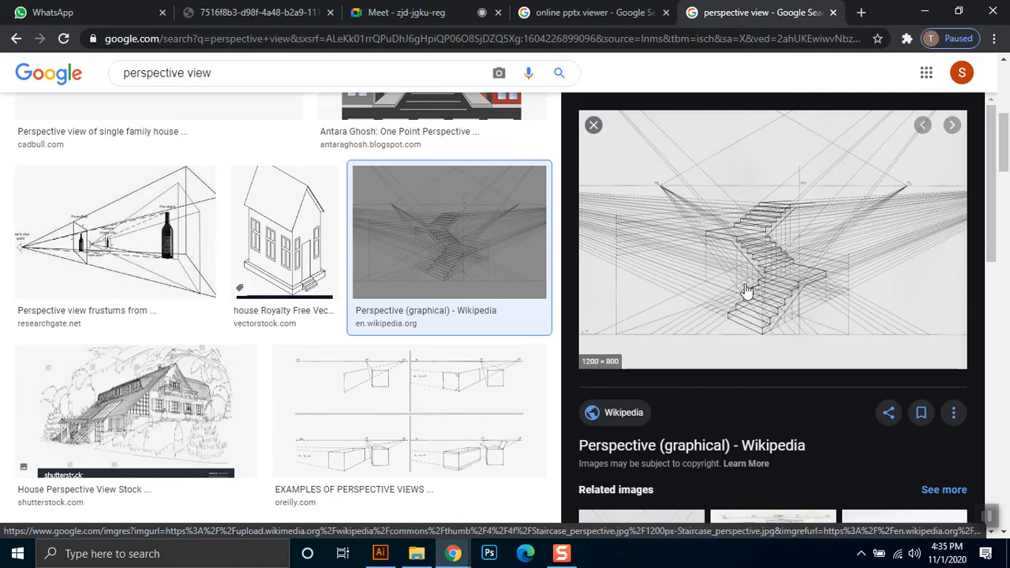
scroll(835, 275, "down", 3)
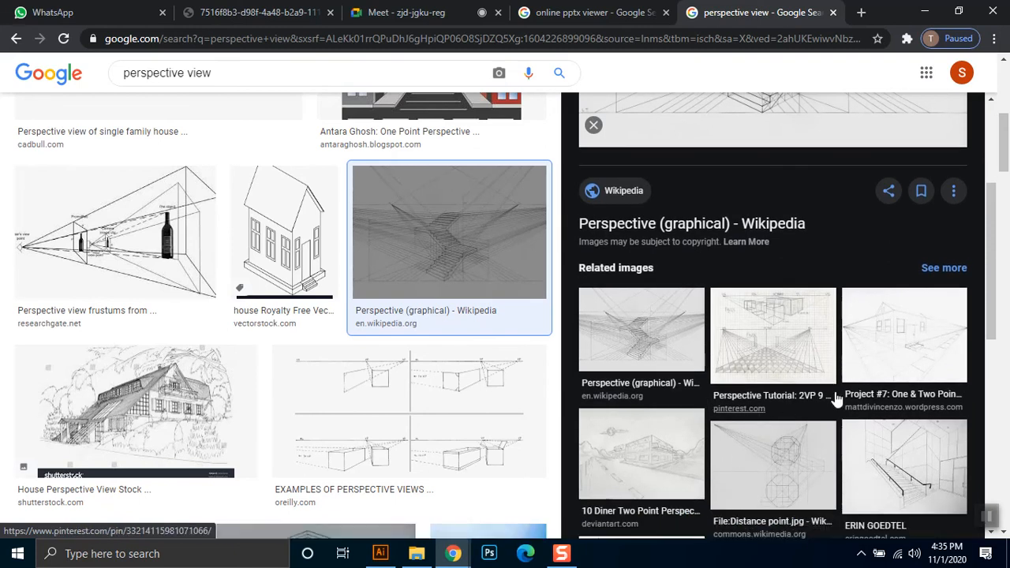
left_click(891, 361)
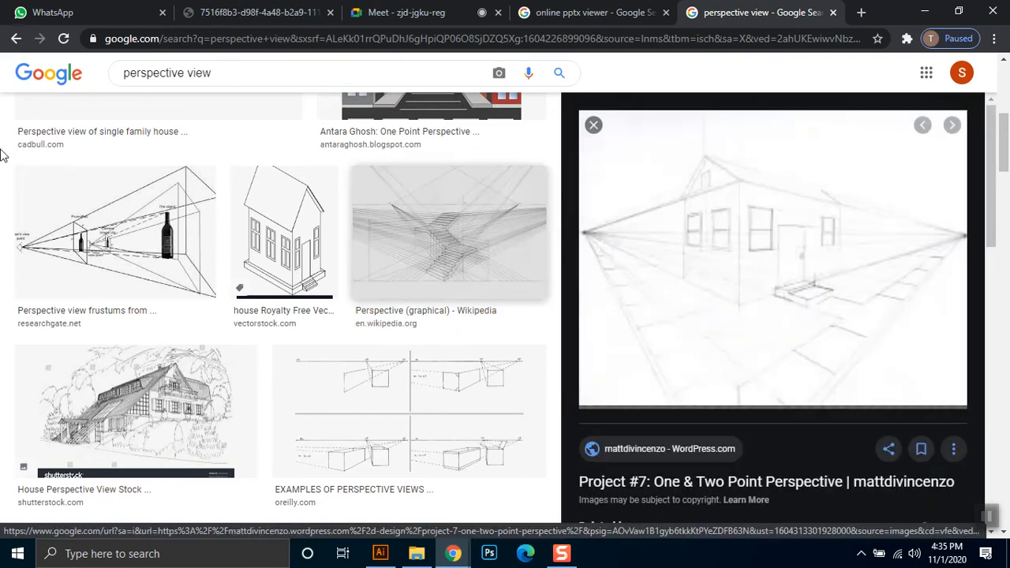
Step: Preview the two-point city sketch, the railway track drawing with buildings and the related track-and-fence drawing
scroll(361, 326, "down", 1)
scroll(361, 327, "down", 4)
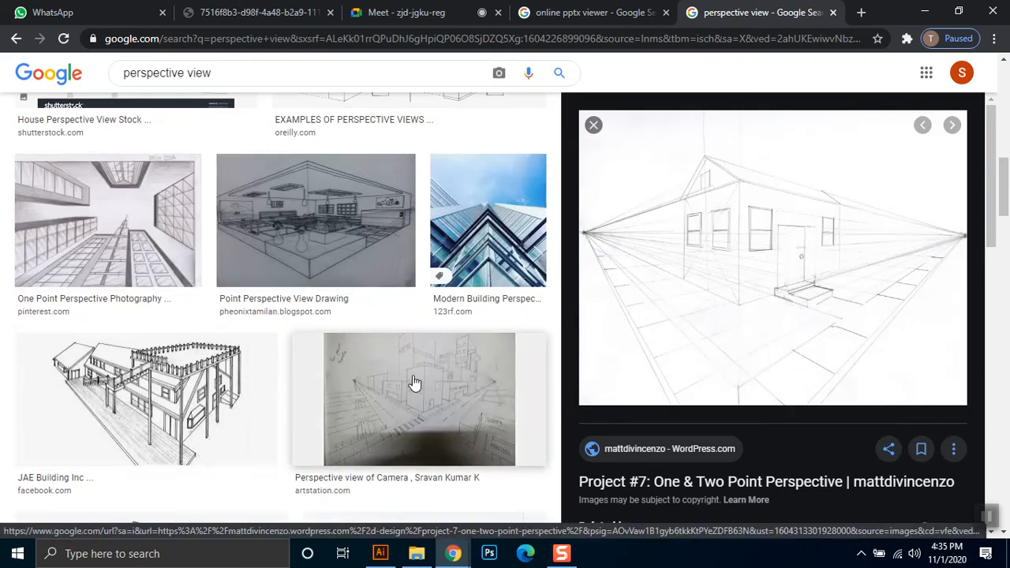
left_click(460, 408)
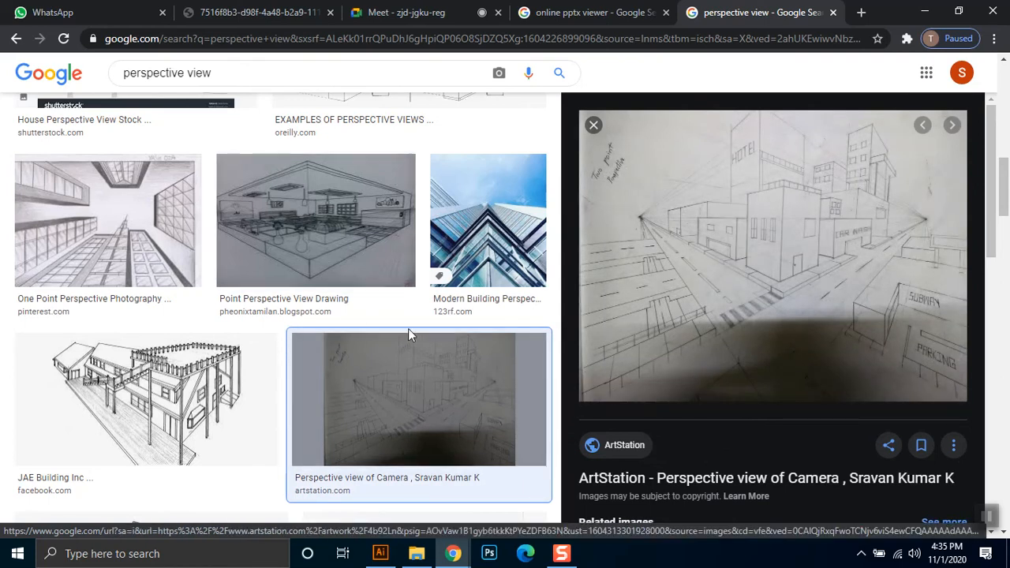
scroll(407, 331, "down", 6)
scroll(405, 349, "down", 4)
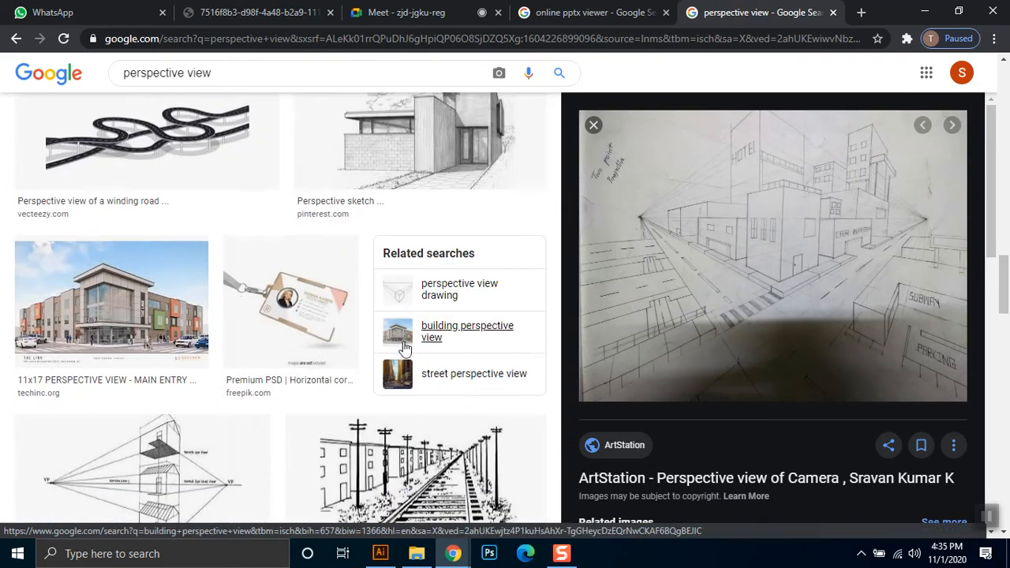
left_click(477, 327)
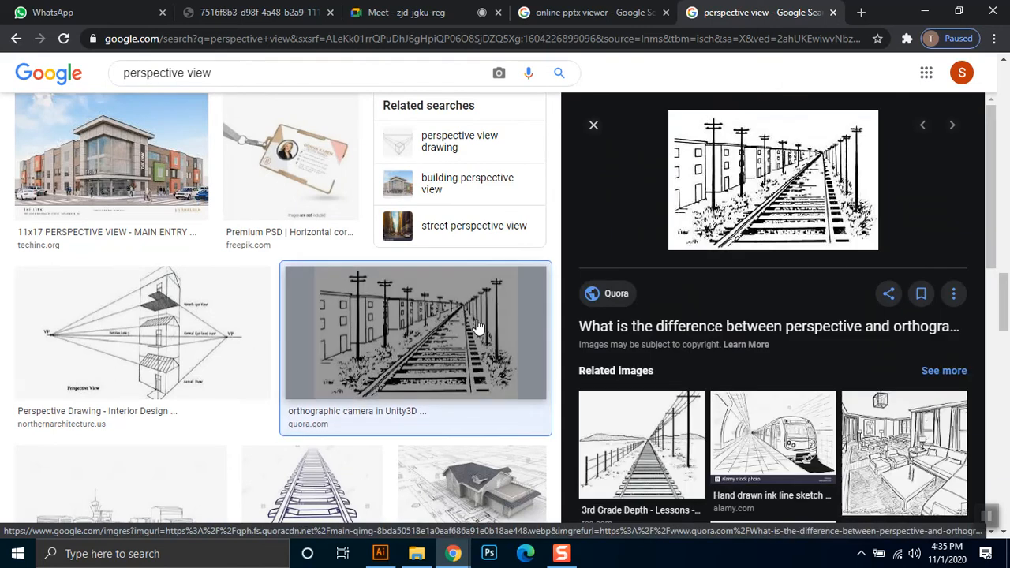
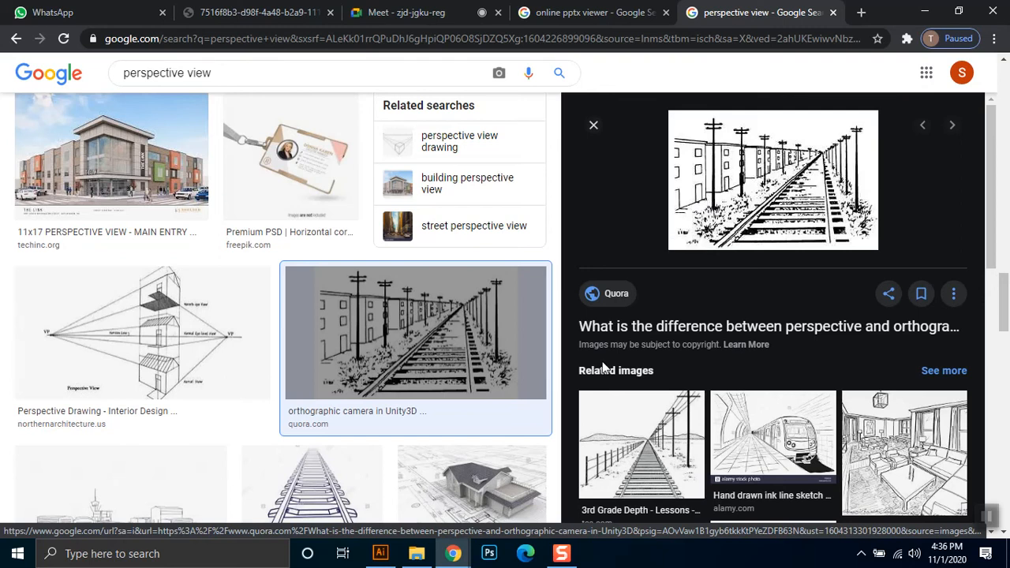
left_click(654, 456)
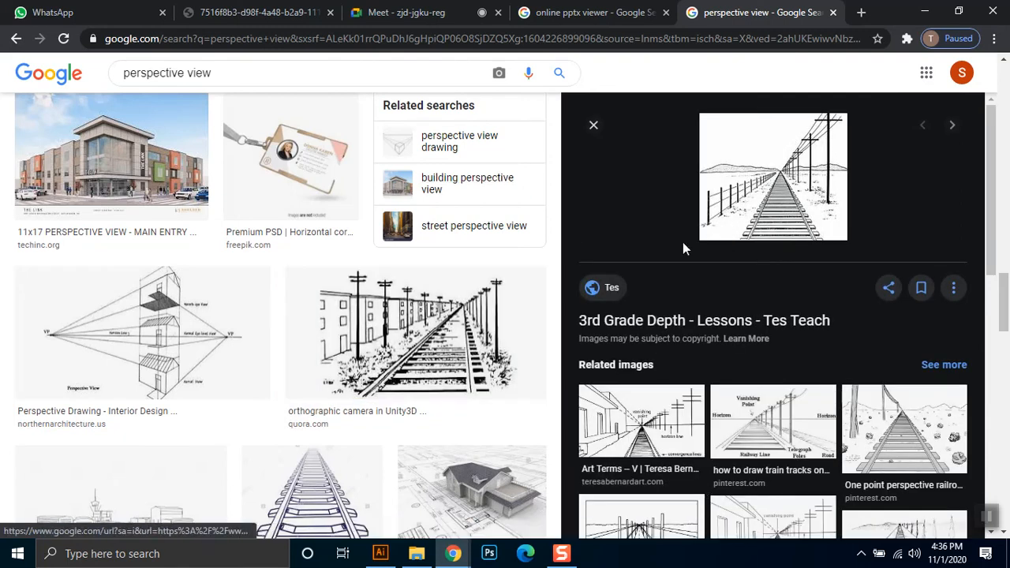
Step: Switch back to Illustrator and place both curved Lorem ipsum texts on the grid's blue plane using Perspective Selection, then deselect them
left_click(388, 556)
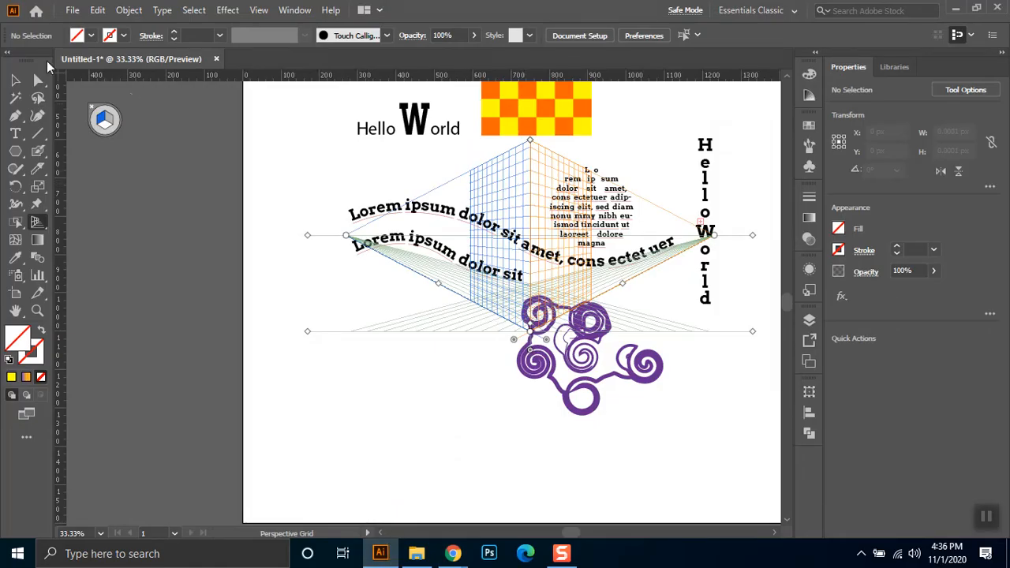
left_click_drag(37, 223, 144, 244)
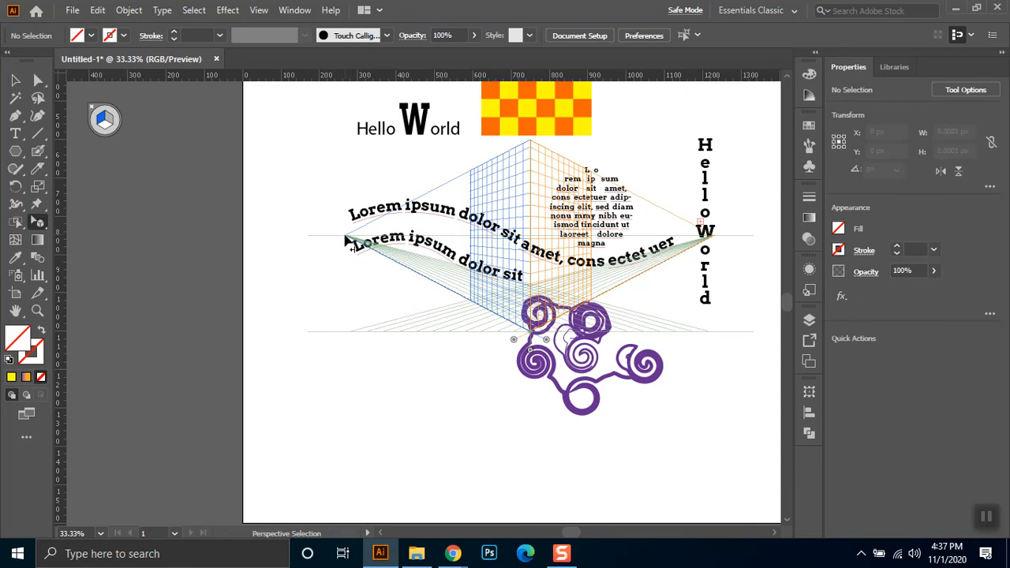
left_click(340, 228)
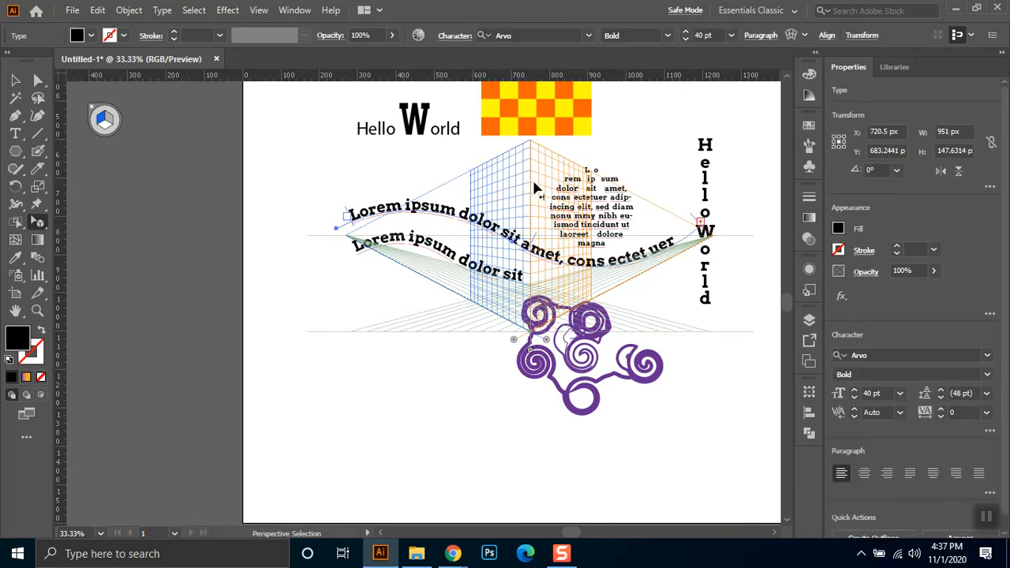
left_click(524, 249, "shift")
left_click_drag(523, 248, 509, 210)
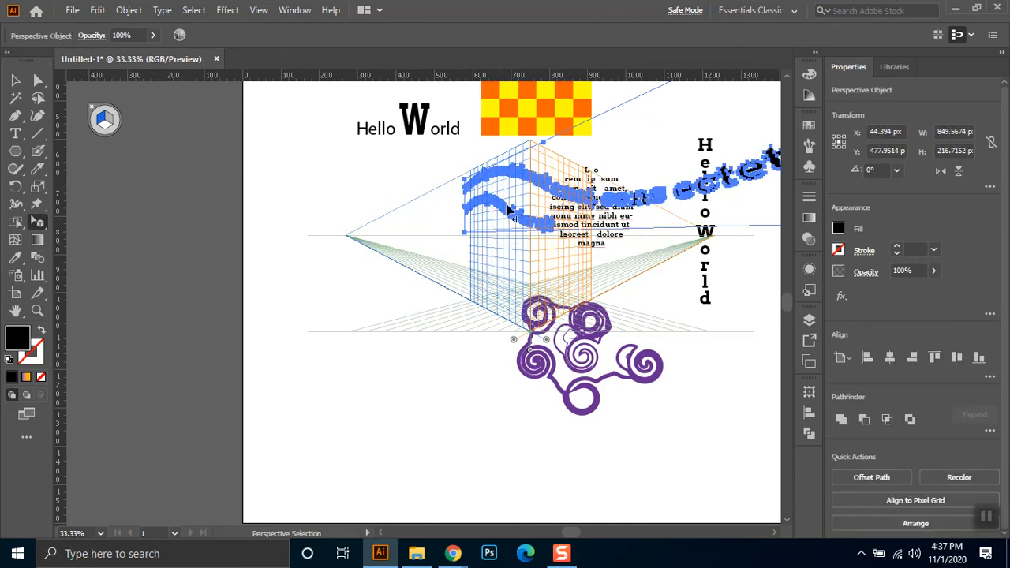
key("v")
left_click(356, 428)
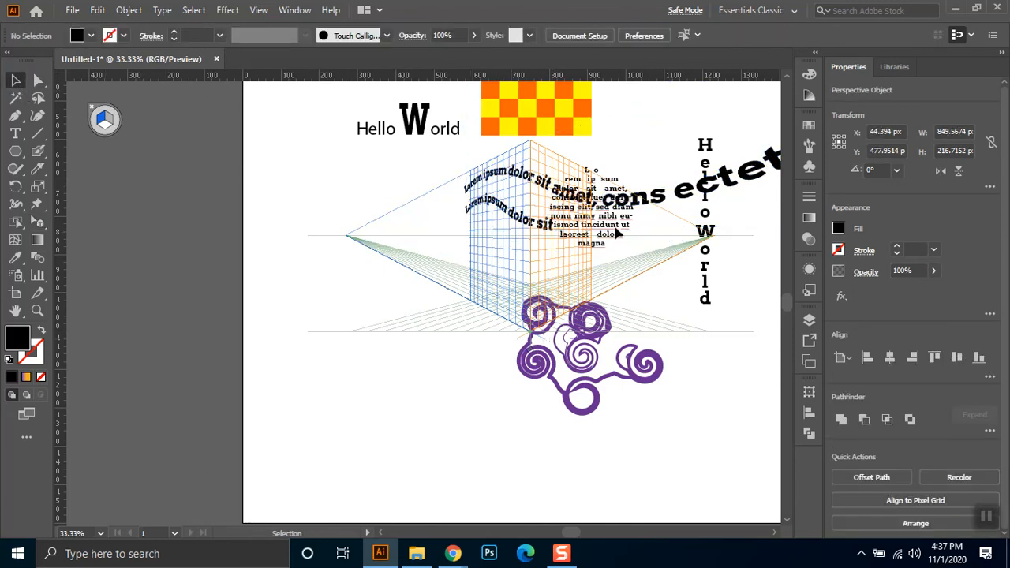
Step: Clear the selection, hide the perspective grid with the Perspective Grid tool and return to the Selection tool
left_click(620, 234)
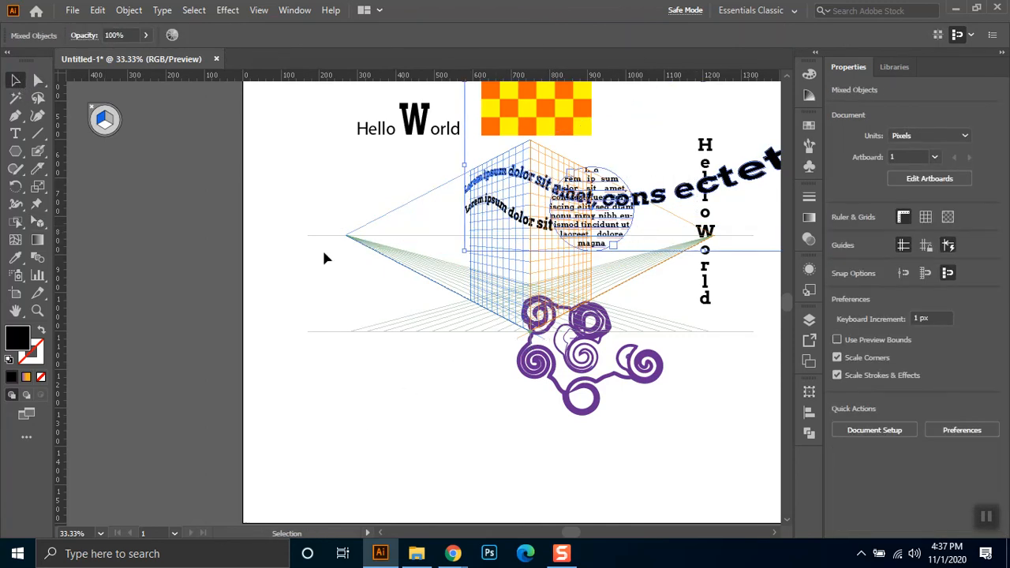
left_click(385, 331)
left_click(35, 275)
left_click(37, 258)
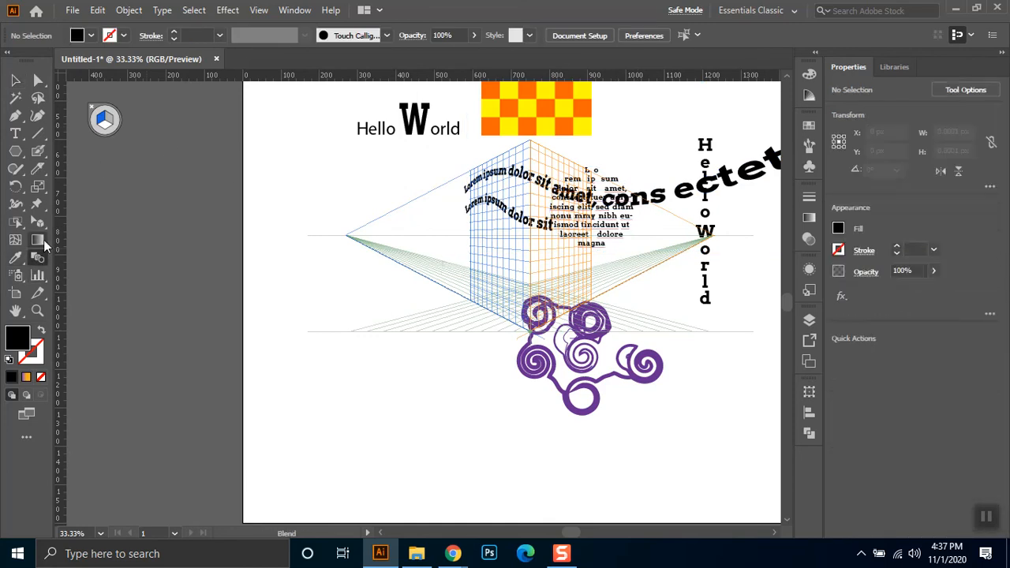
left_click(37, 222)
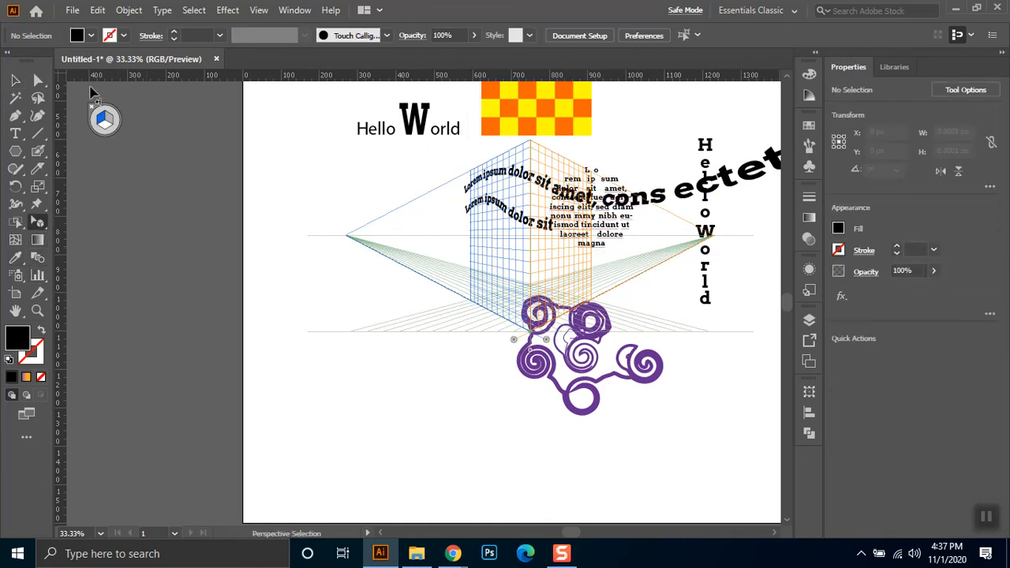
left_click(37, 223)
left_click(67, 224)
left_click(92, 106)
left_click(15, 80)
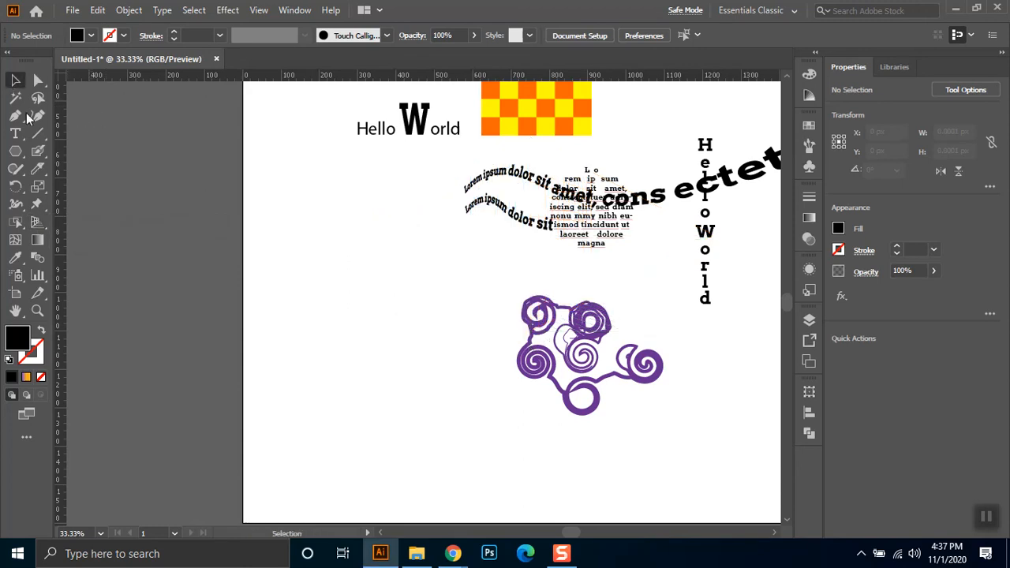
Step: Move the circular text block beside the purple spirals and the long curved text to the lower part of the artboard
left_click_drag(621, 206, 449, 307)
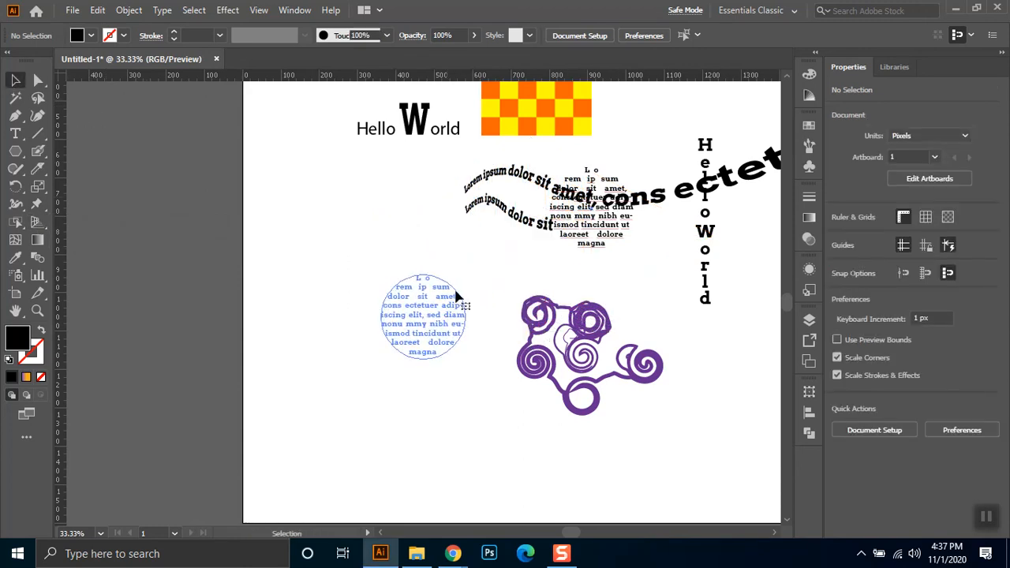
left_click_drag(544, 185, 344, 211)
left_click(643, 301)
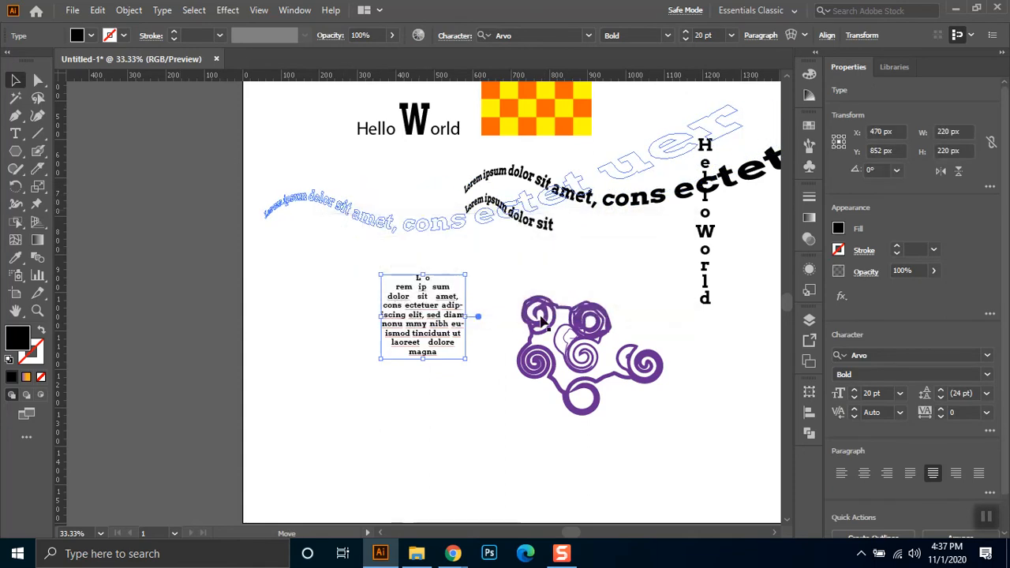
mouse_move(446, 227)
left_mouse_down()
mouse_move(458, 348)
mouse_move(486, 443)
mouse_move(386, 464)
left_mouse_up()
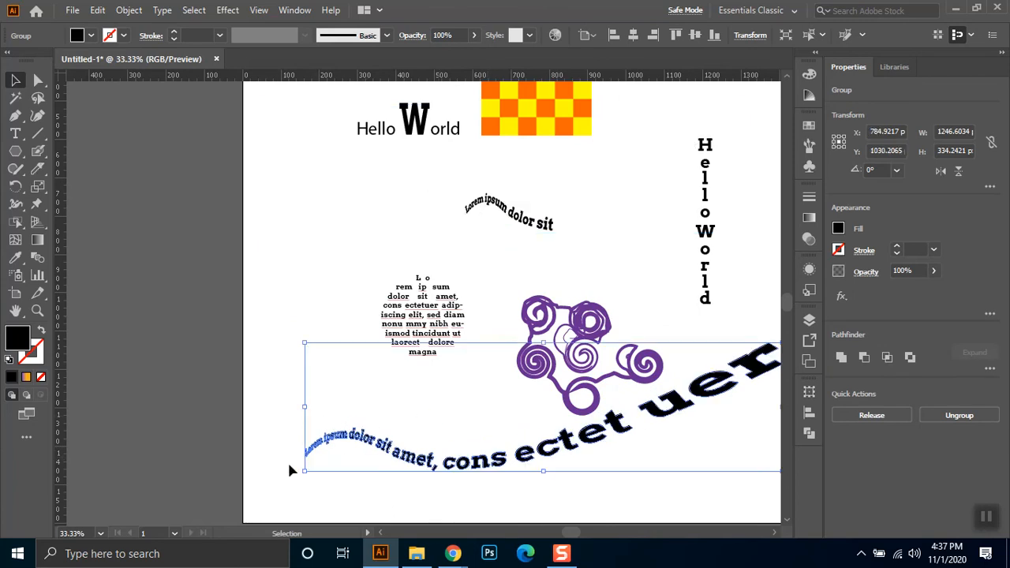
left_click(295, 490)
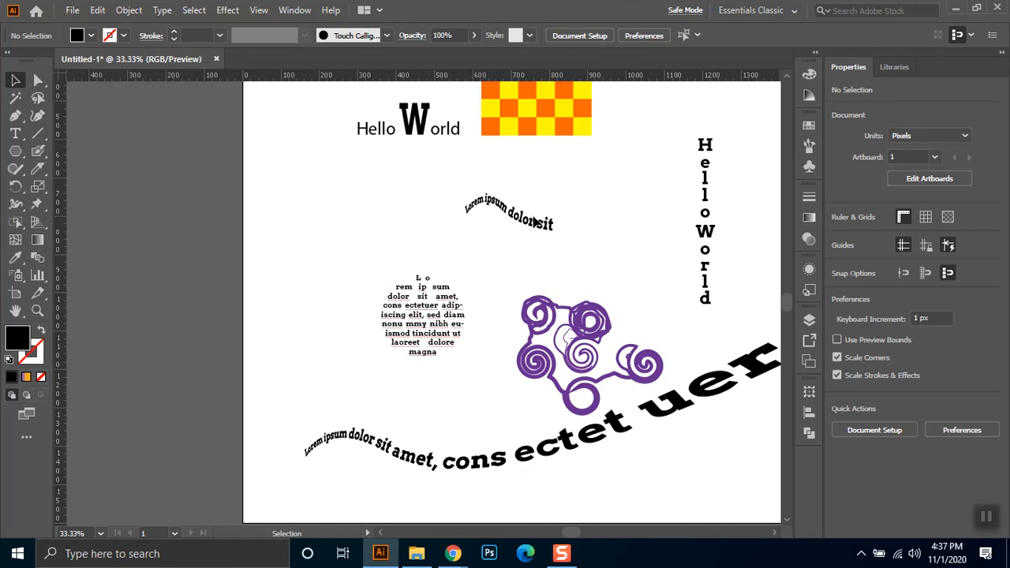
Step: Move the checkerboard below the Hello World text and enlarge the short curved perspective text above the spirals
left_click_drag(546, 138, 347, 258)
left_click(513, 228)
left_click_drag(557, 231, 661, 302)
left_click(646, 301)
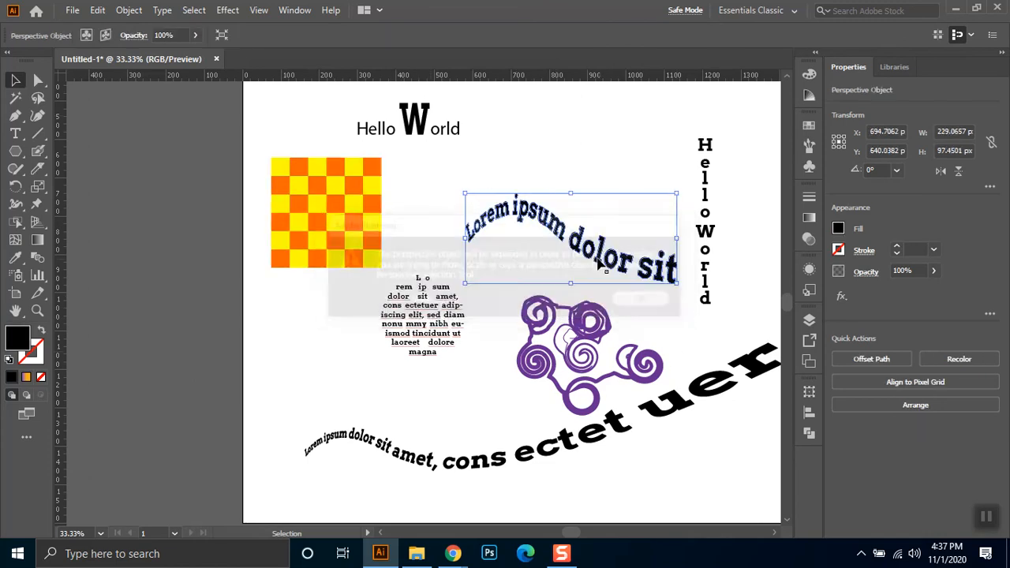
Step: Delete the purple spiral artwork below the short curved Lorem ipsum text
left_click(514, 318)
left_click(524, 376)
key("Delete")
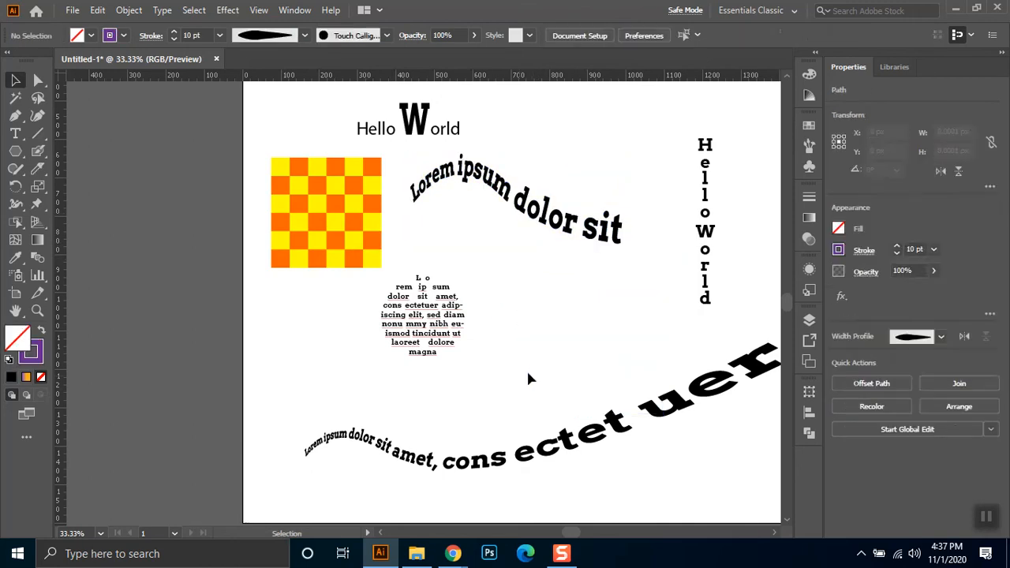
Step: Show the perspective grid, attach the checkerboard to its blue plane using Perspective Selection, and move it off the grid with the Selection tool
left_click(34, 223)
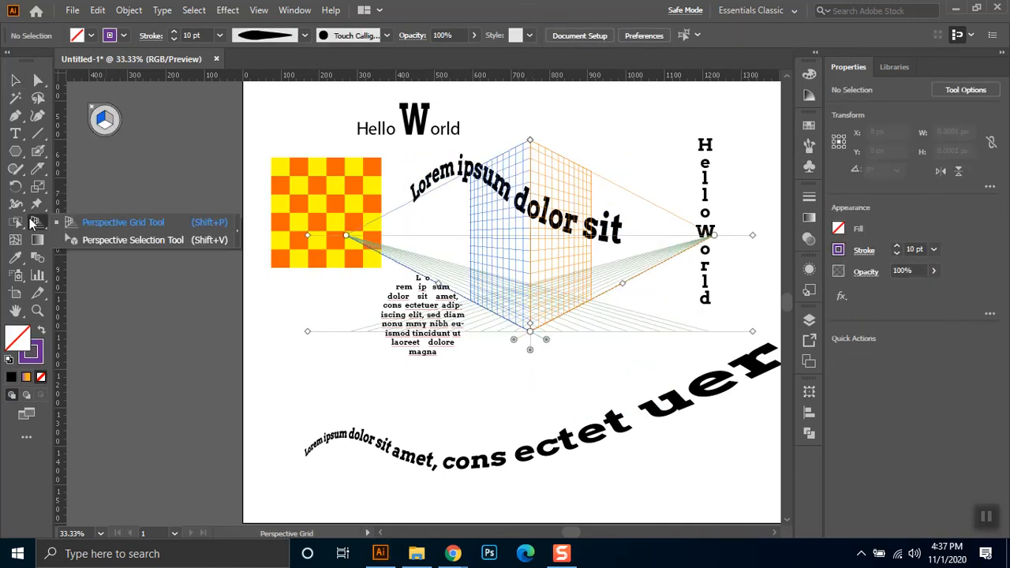
left_click(76, 243)
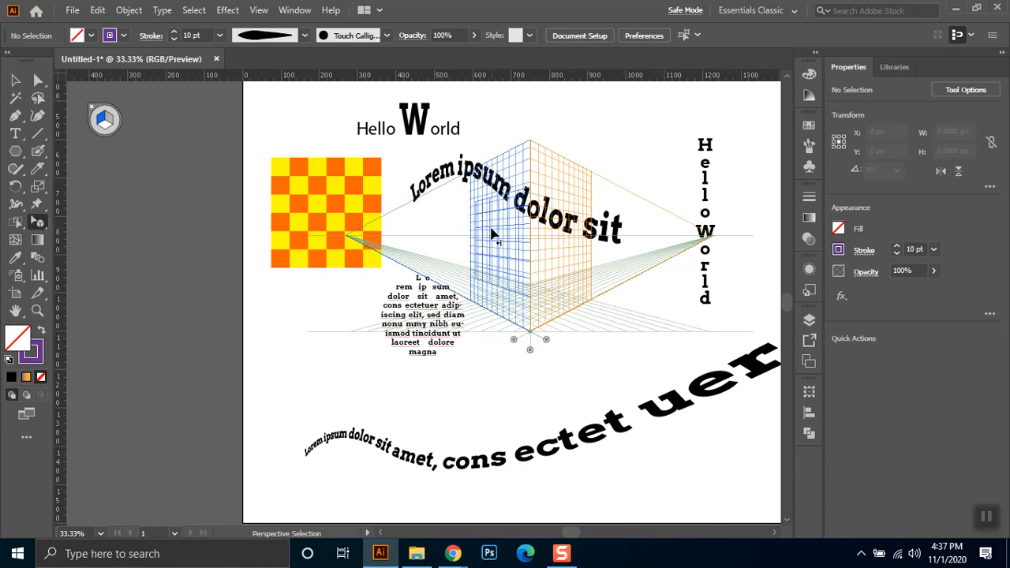
left_click_drag(490, 233, 496, 198)
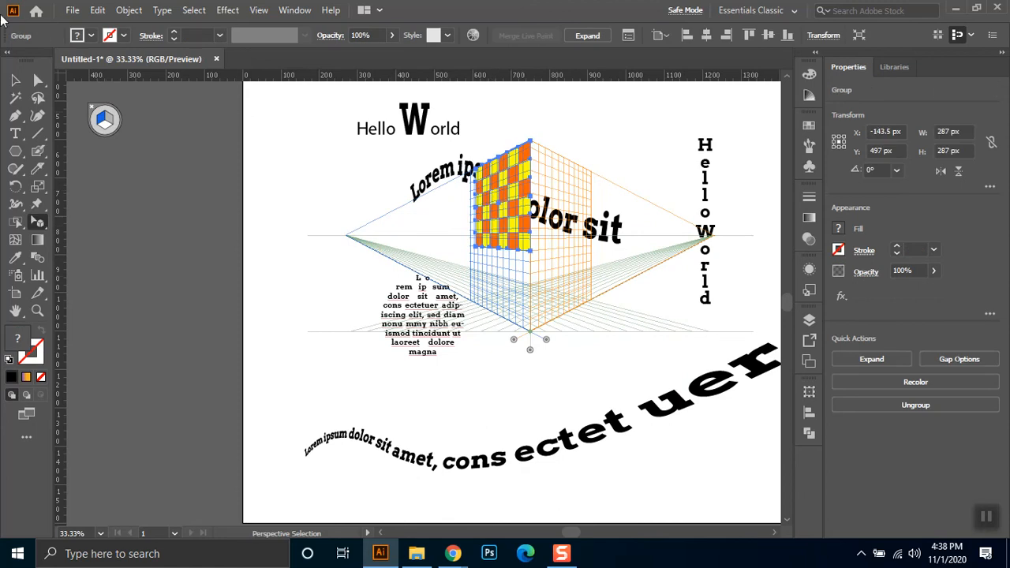
key("v")
left_click(438, 226)
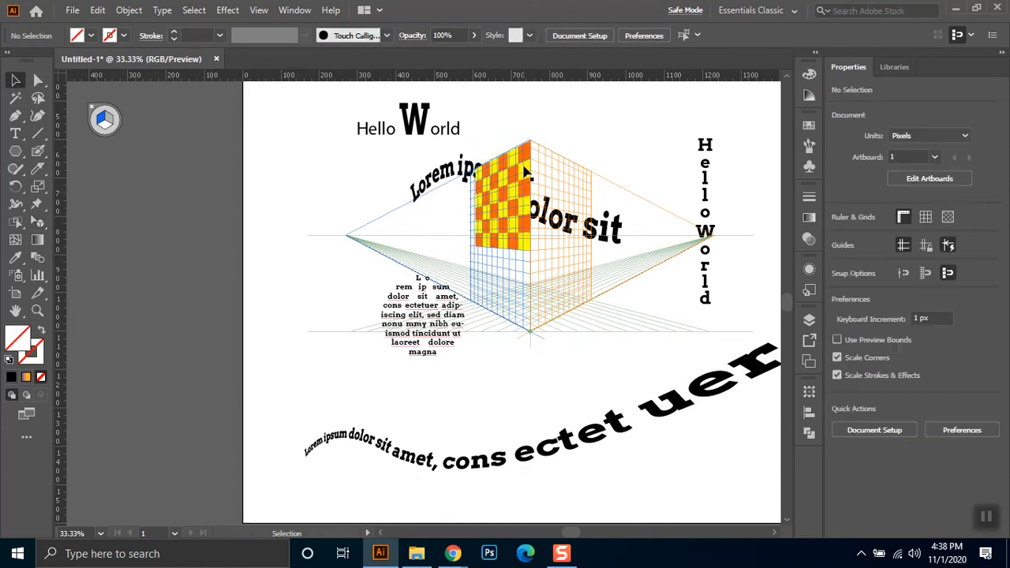
left_click_drag(521, 234, 295, 212)
left_click(279, 293)
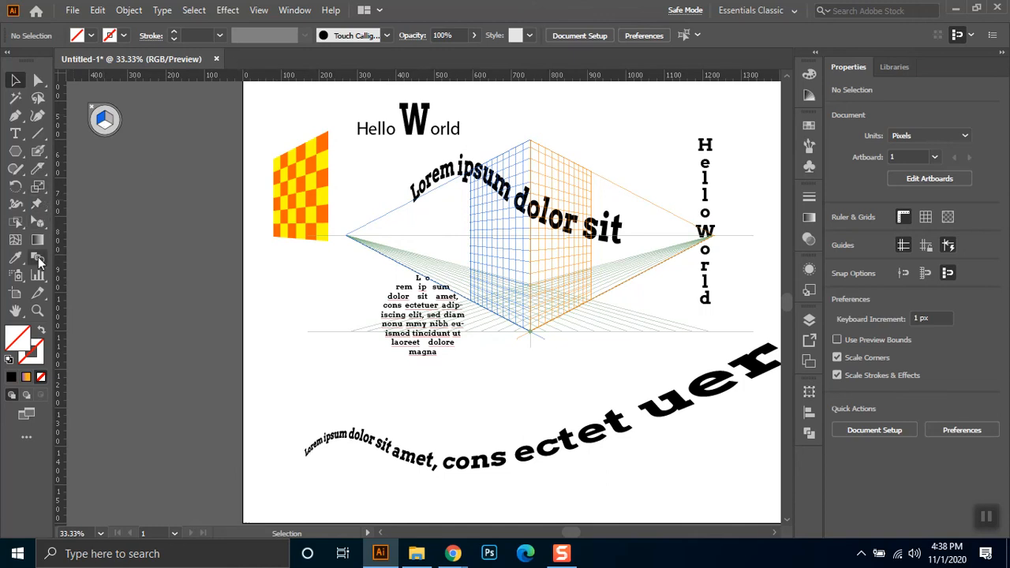
Step: With the Perspective Grid tool, switch the plane widget's active plane among the right, left and horizontal planes
left_click(37, 221)
left_click(69, 228)
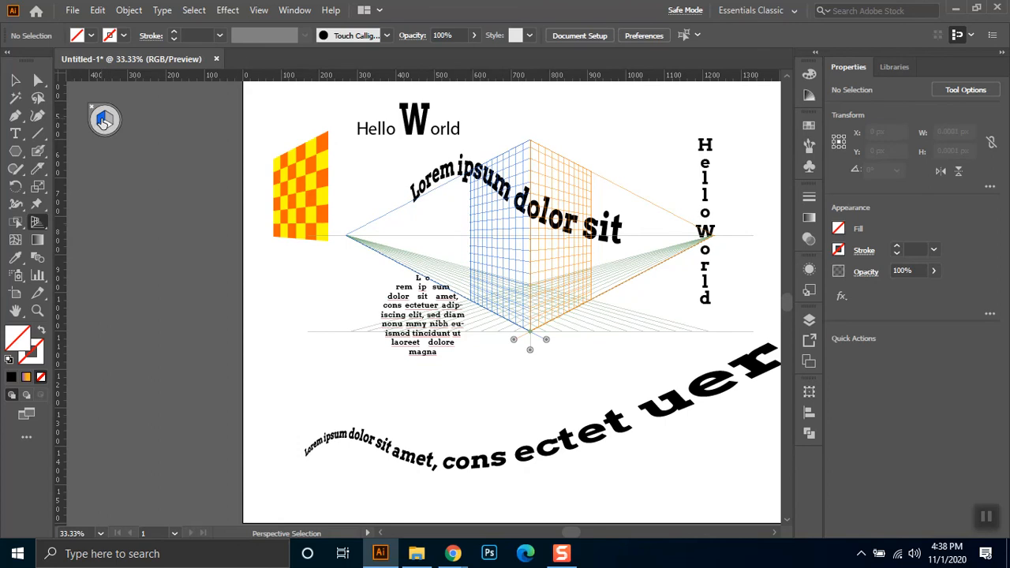
left_click(110, 123)
left_click(96, 123)
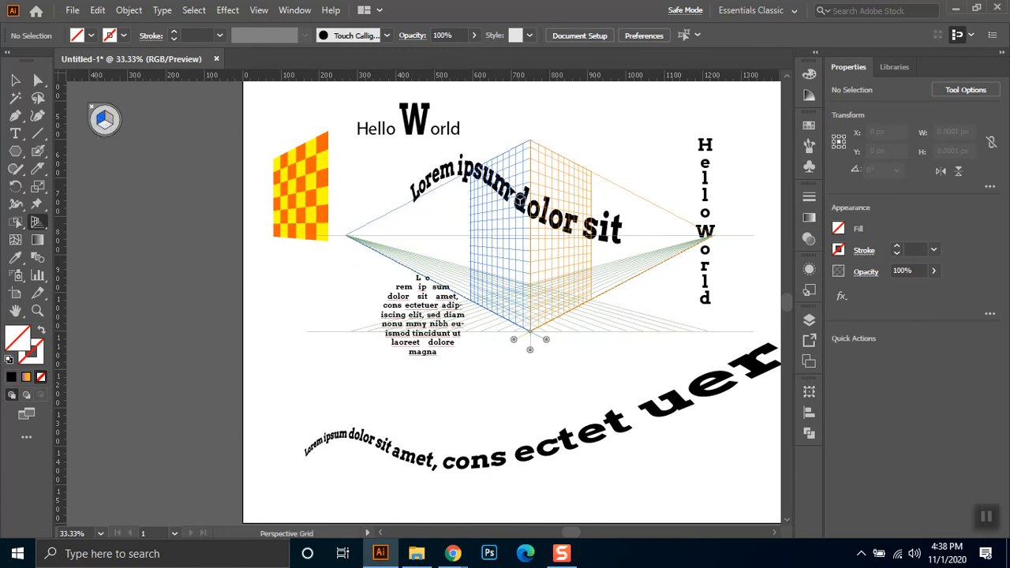
left_click(103, 126)
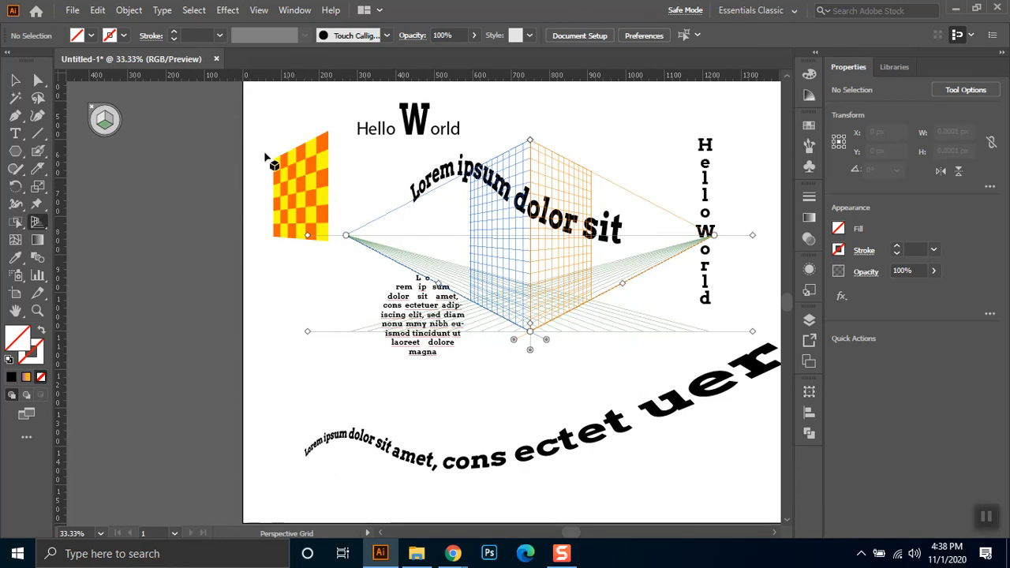
Step: Shift the checkerboard in perspective across the artboard's left edge with Perspective Selection, delete it and undo the deletion
left_click_drag(37, 222, 85, 247)
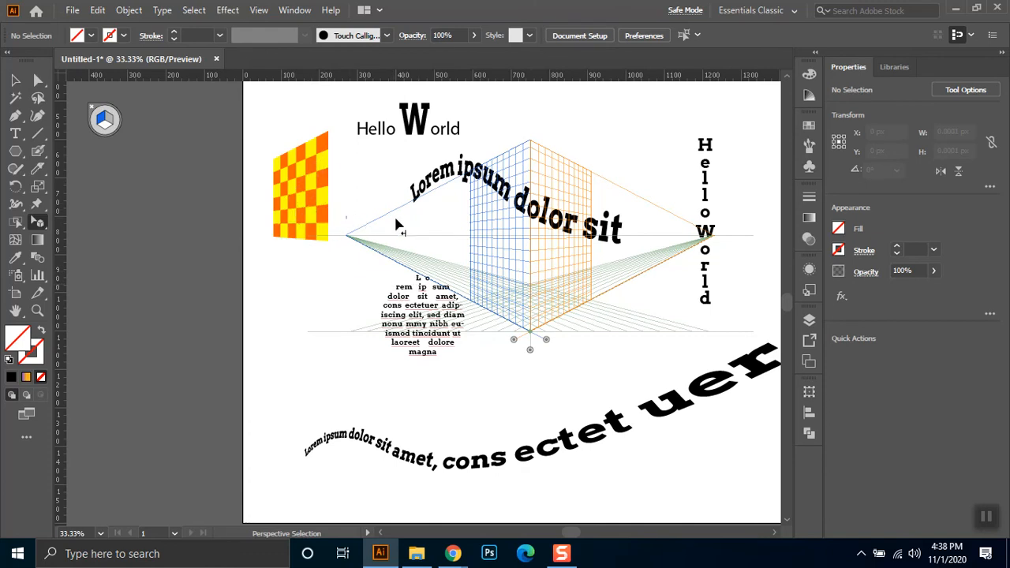
left_click_drag(322, 217, 291, 217)
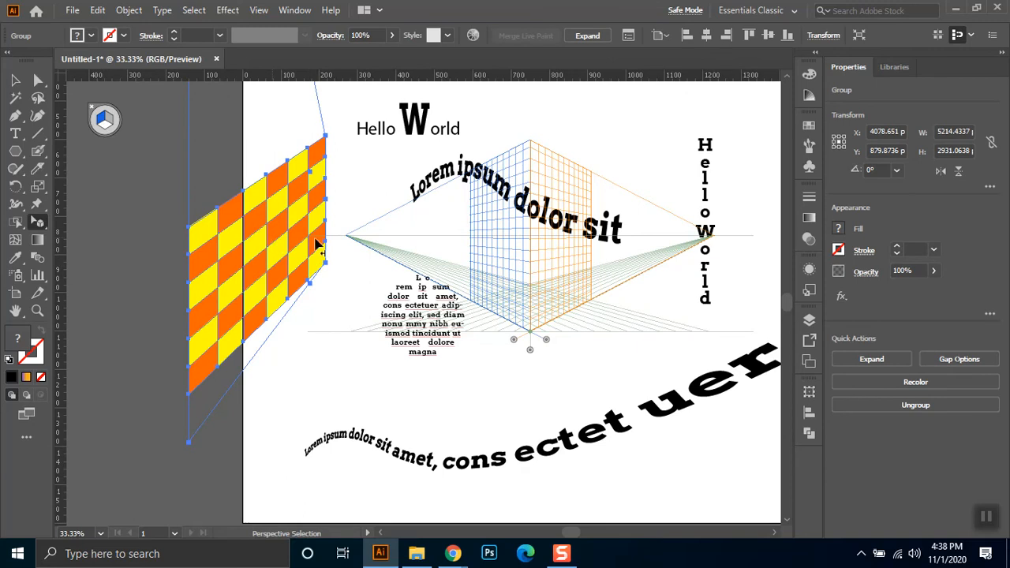
key("Delete")
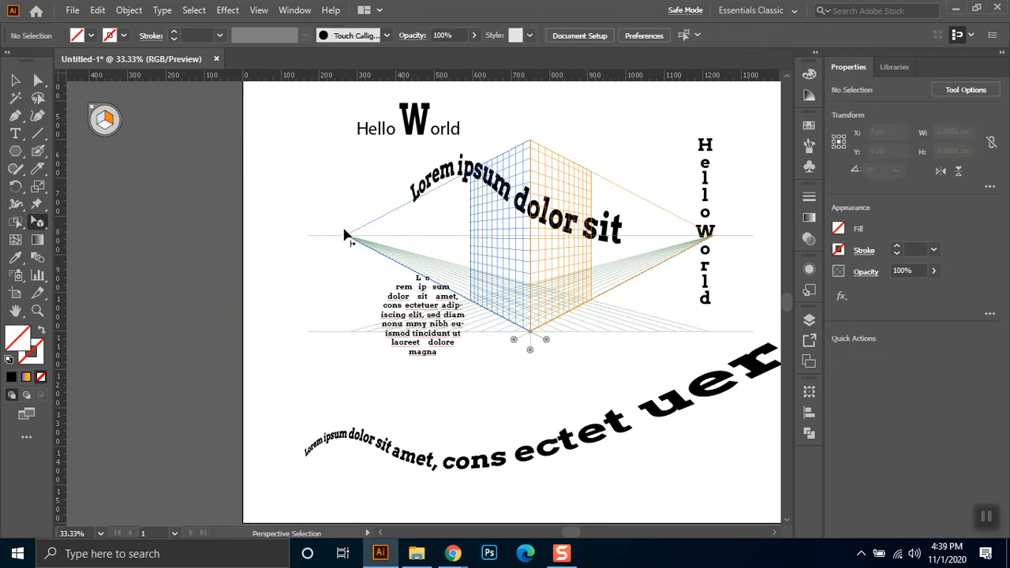
key("ctrl+z")
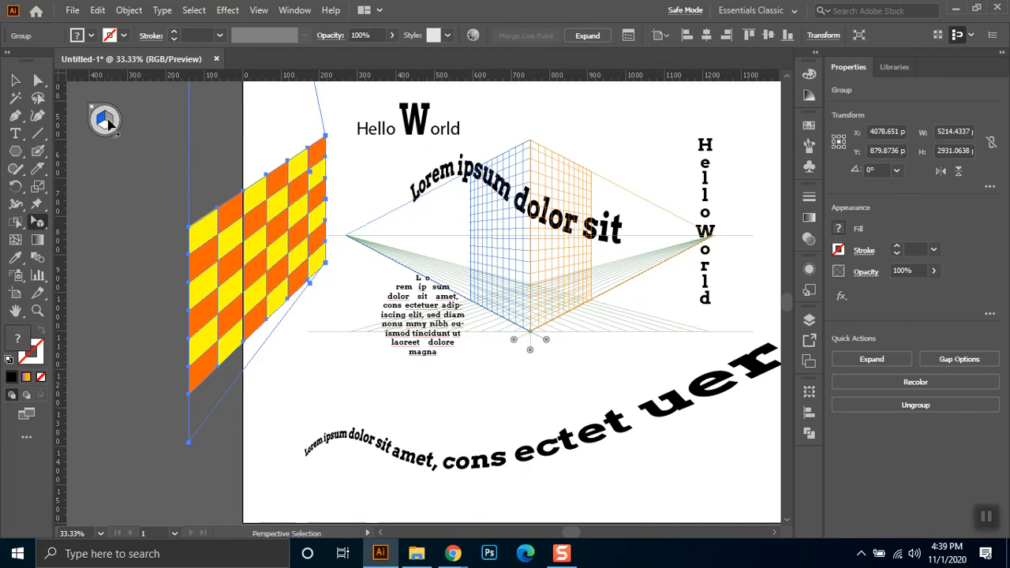
Step: Try to move the stretched checkerboard toward the perspective grid with the Perspective Selection tool
left_click(108, 121)
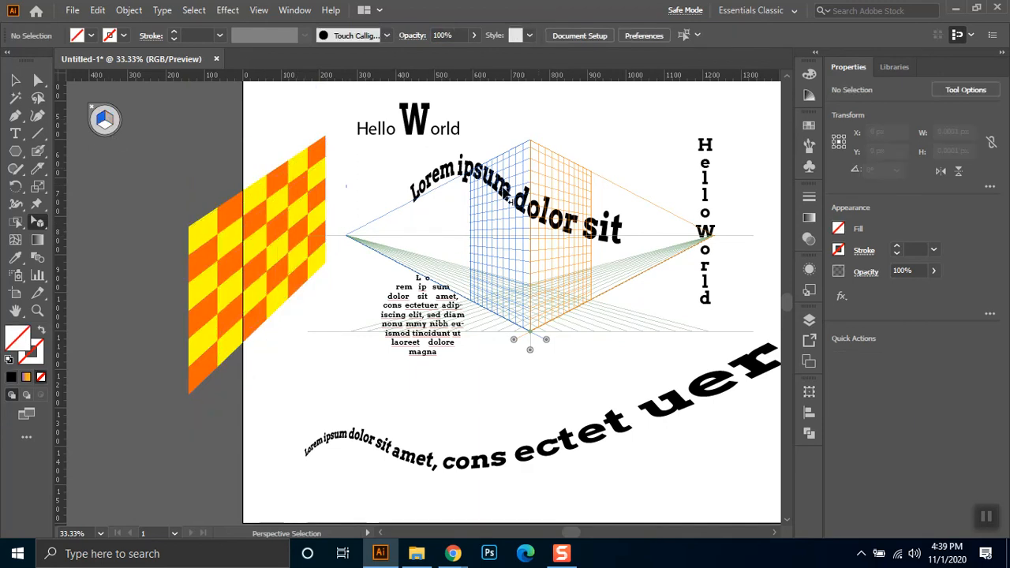
left_click_drag(268, 218, 354, 219)
left_click(353, 219)
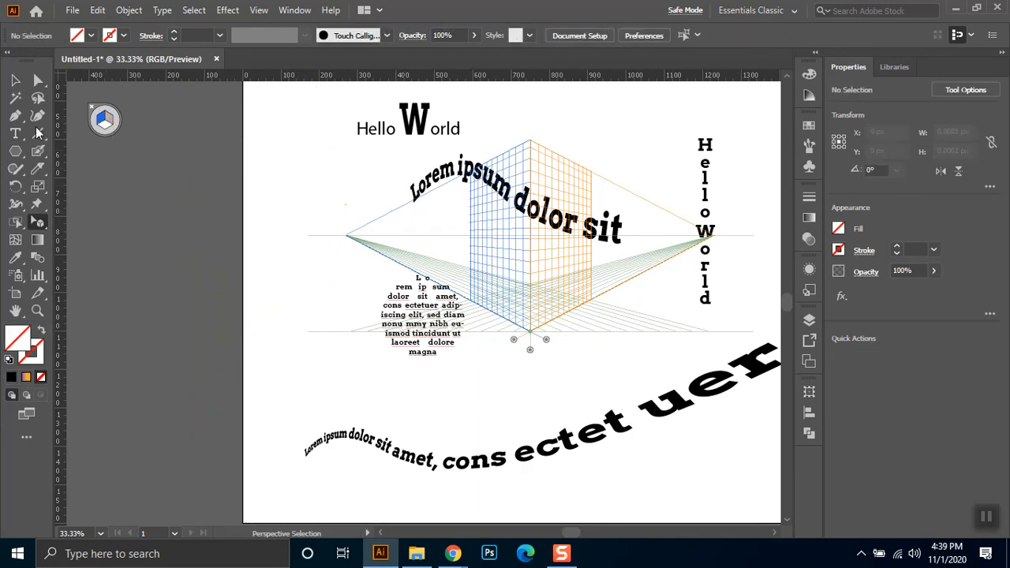
Step: Undo the last checkerboard change and delete the checkerboard with the Selection tool
left_click(15, 80)
key("ctrl+z")
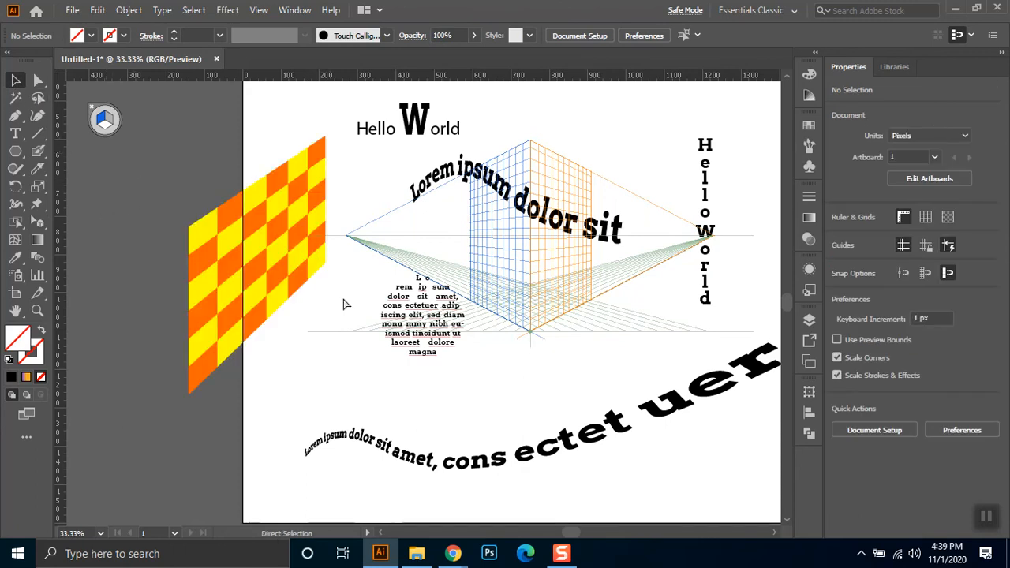
left_click(268, 211)
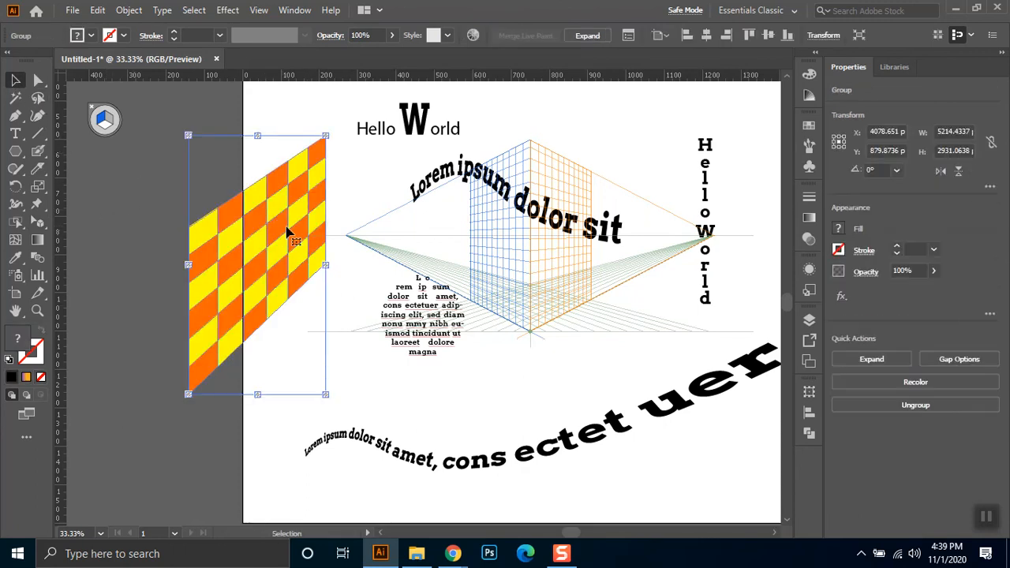
key("Delete")
Step: Draw a large triangle across the artboard's left edge with the Polygon tool, fill it with the purple-to-orange gradient and shift it toward the grid
left_click(16, 151)
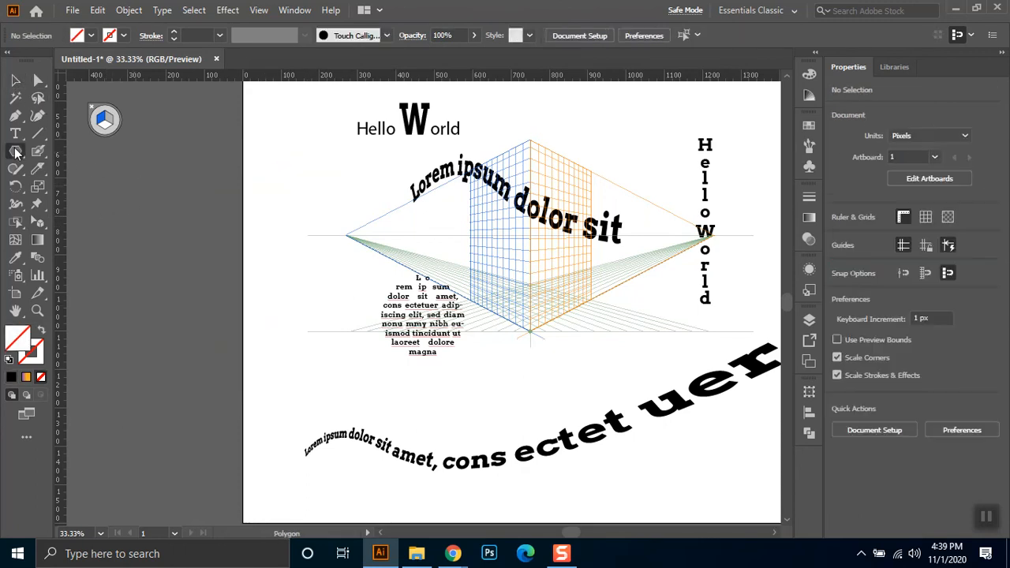
left_click_drag(197, 174, 290, 264)
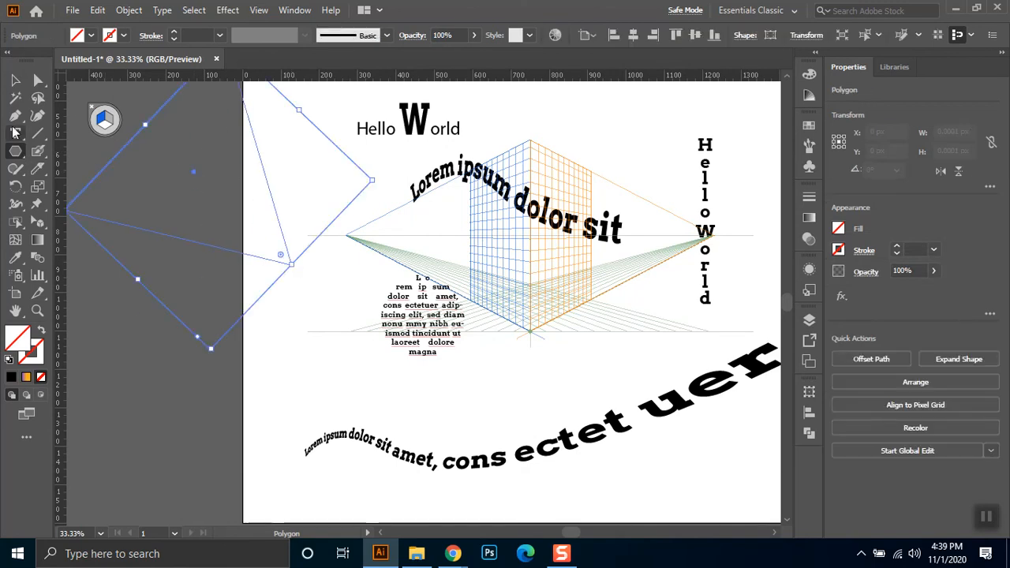
left_click(15, 81)
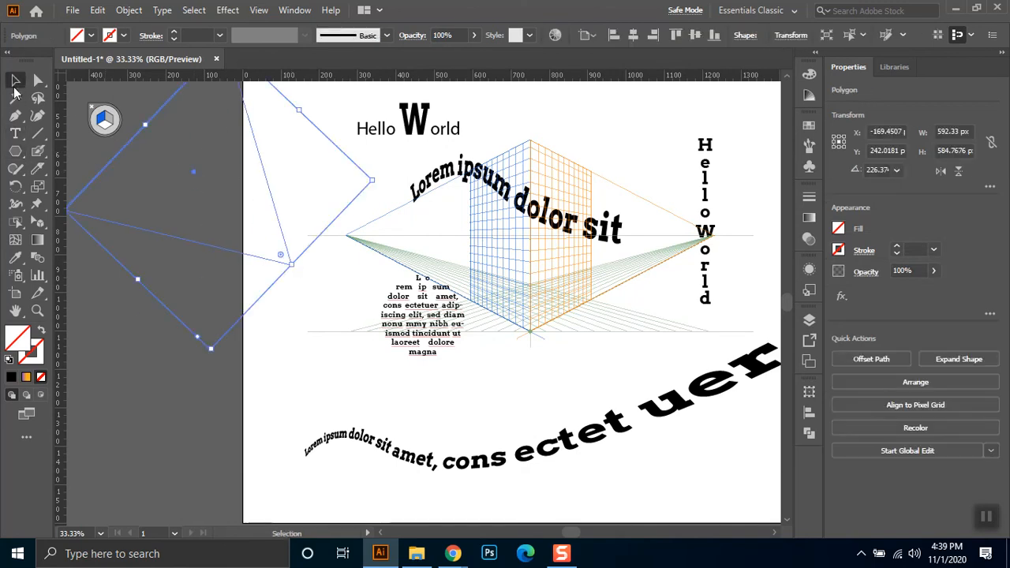
left_click(26, 378)
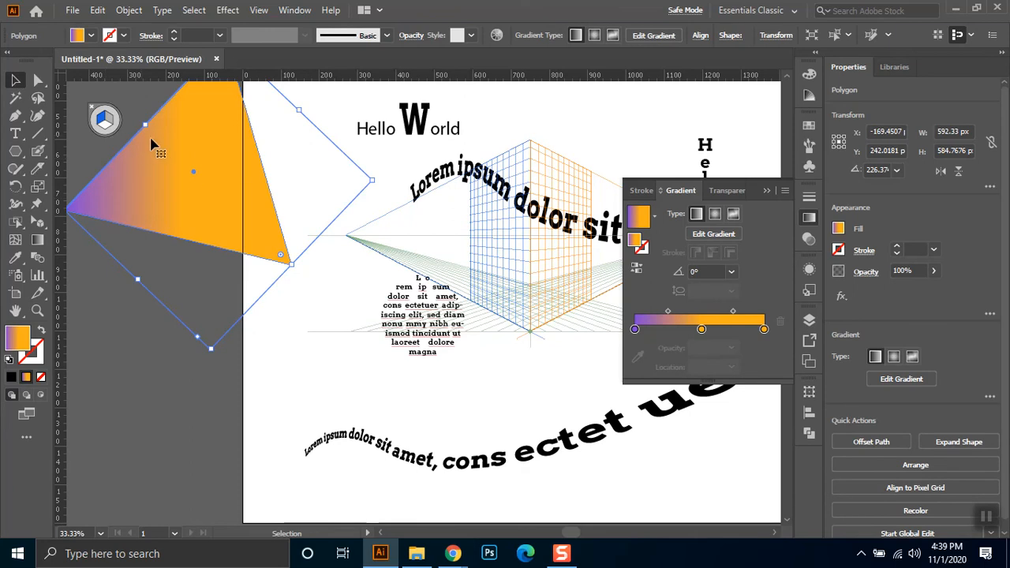
left_click_drag(240, 186, 310, 220)
Step: Try placing the gradient triangle over the grid with the Perspective Selection tool and undo the placement
left_click(37, 223)
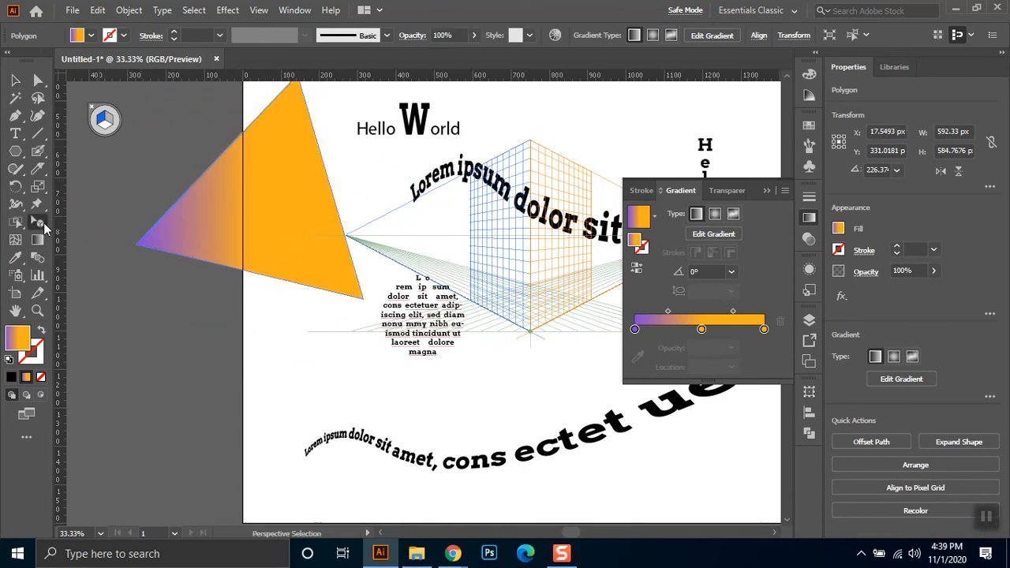
left_click_drag(467, 226, 542, 263)
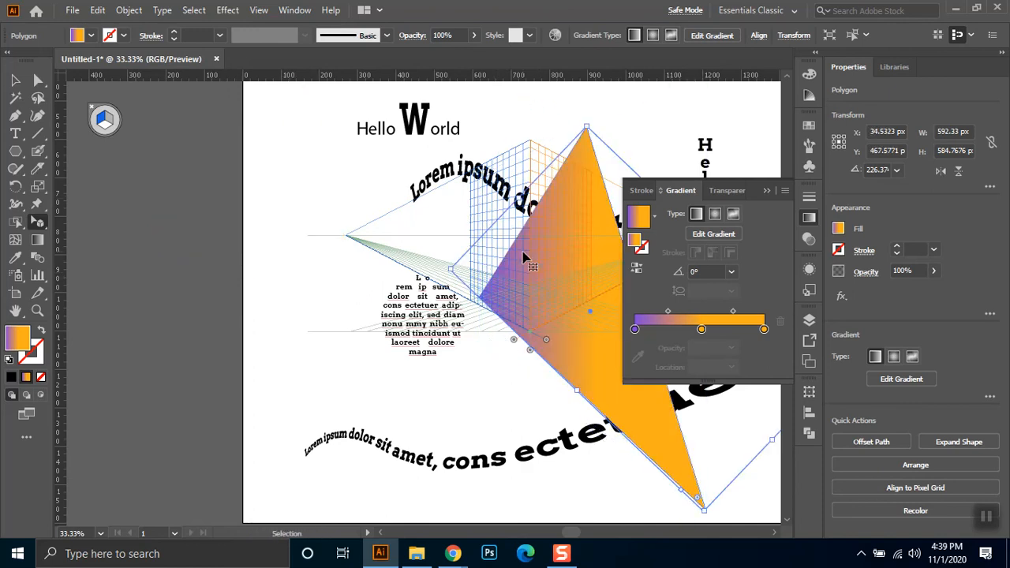
key("ctrl+z")
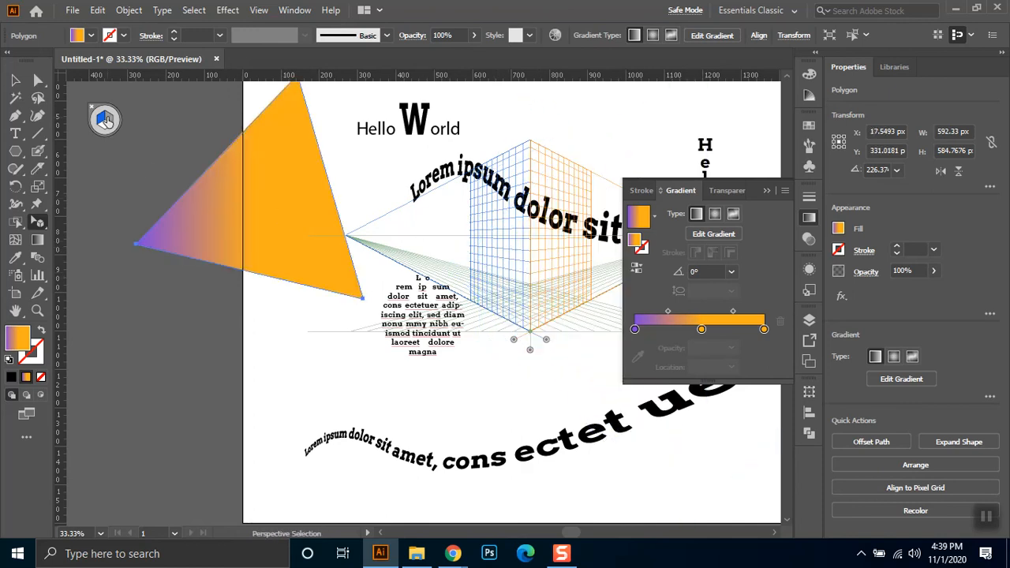
Step: Place the gradient triangle on the grid's orange right plane, delete it with the Selection tool and close the gradient settings
left_click_drag(313, 230, 588, 235)
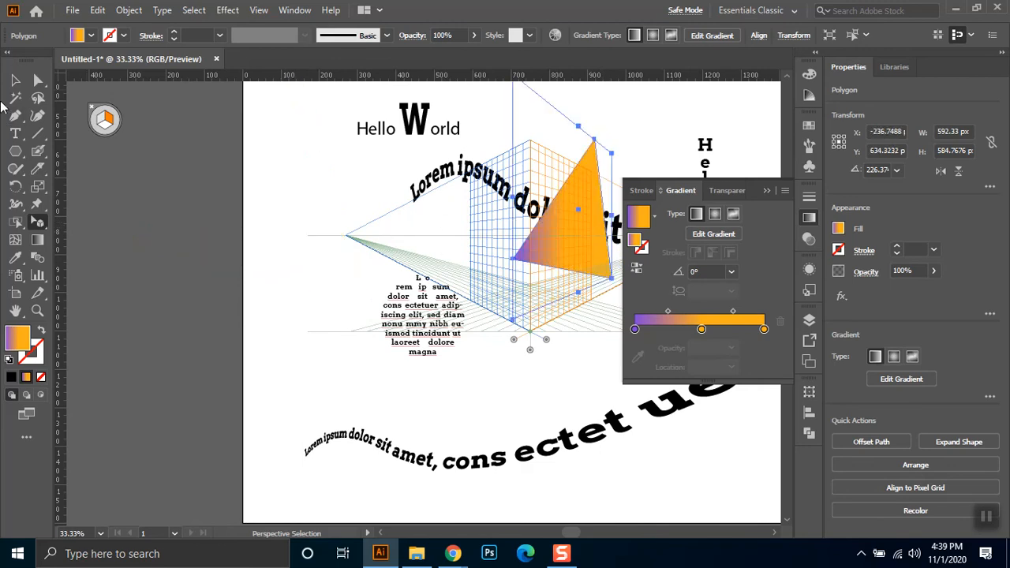
left_click(15, 80)
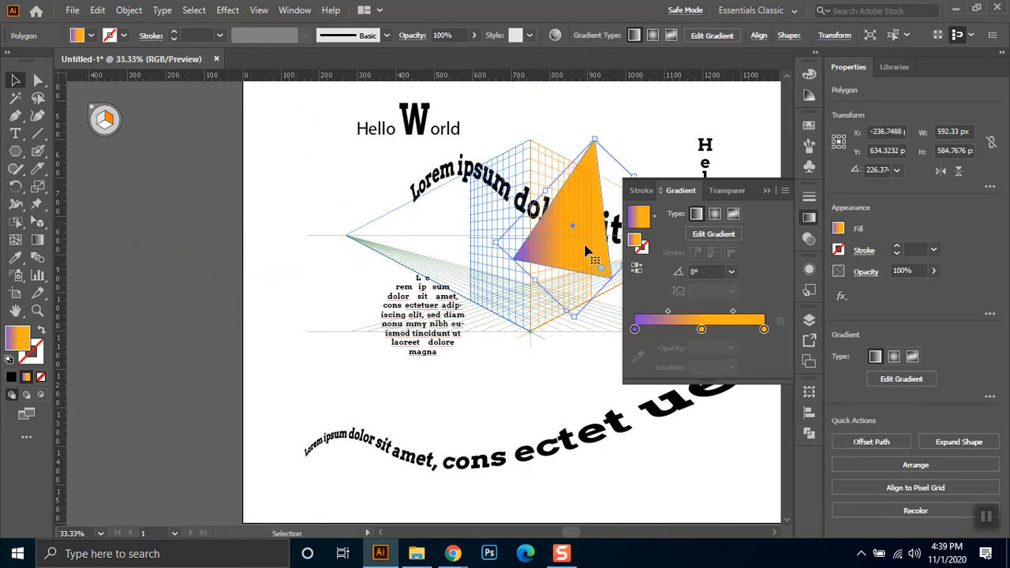
key("Delete")
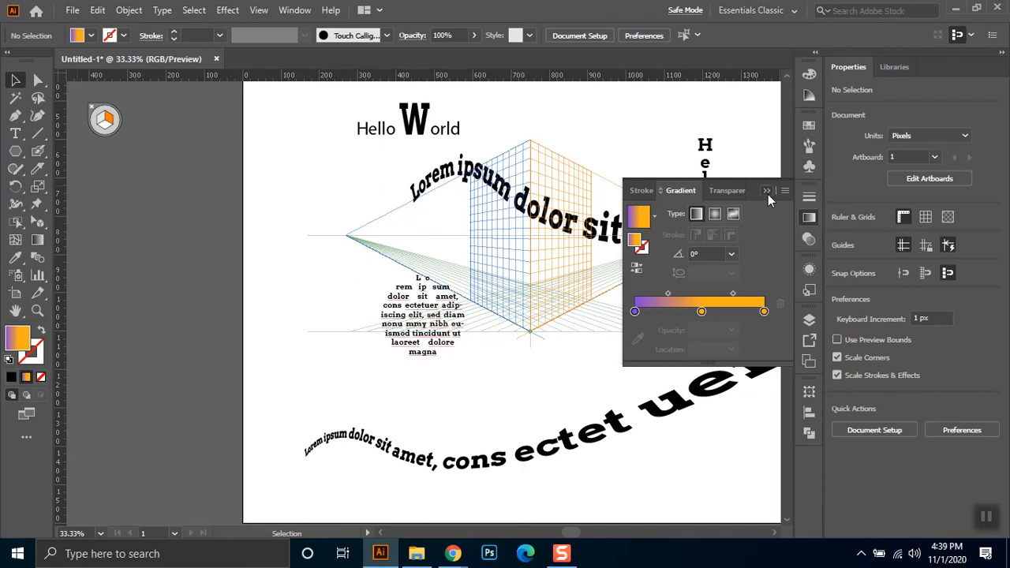
left_click(766, 190)
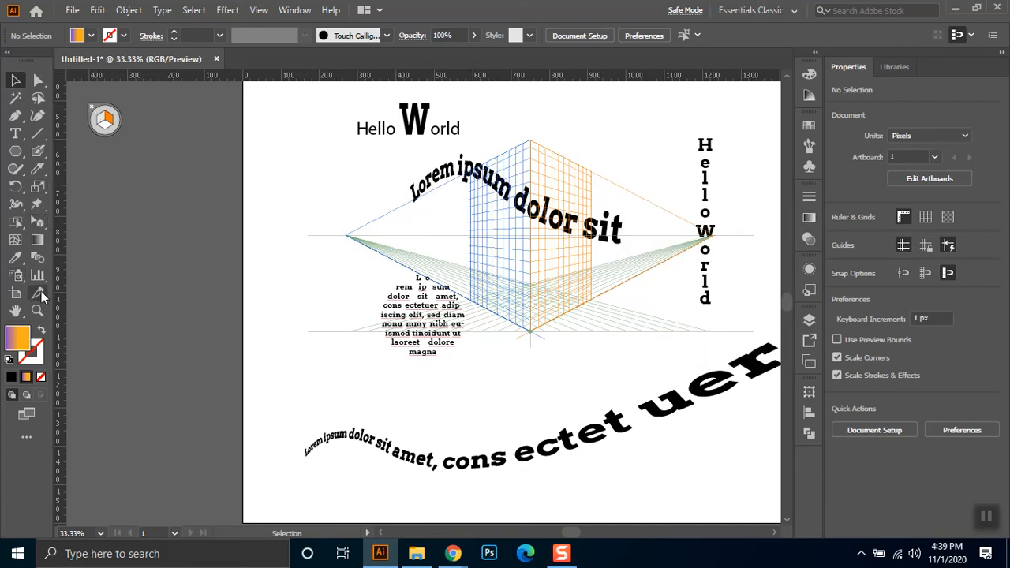
Step: Adjust the grid's height, left vanishing point and blue plane with the Perspective Grid tool, then return to the Selection tool
left_click(37, 204)
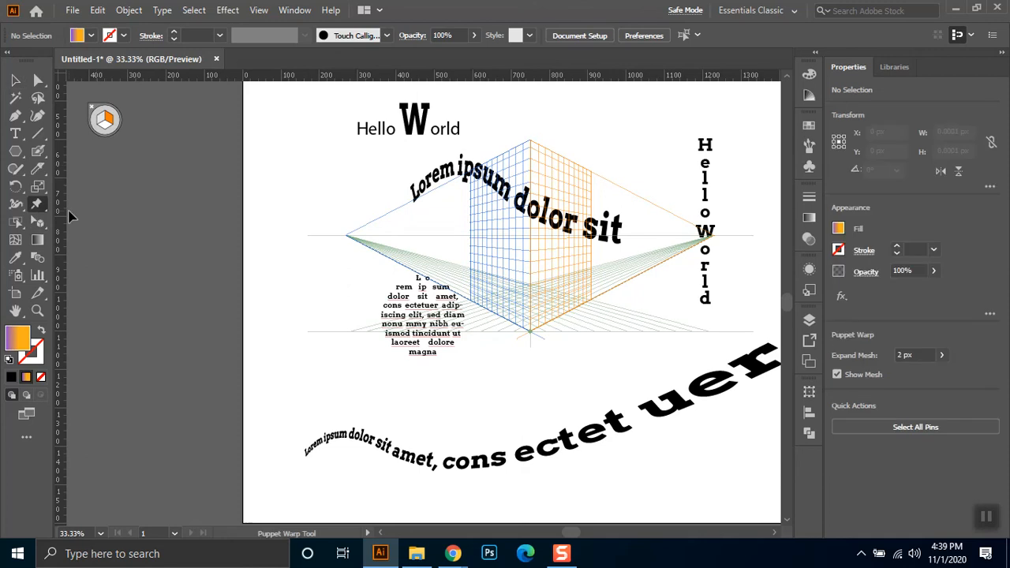
left_click(36, 204)
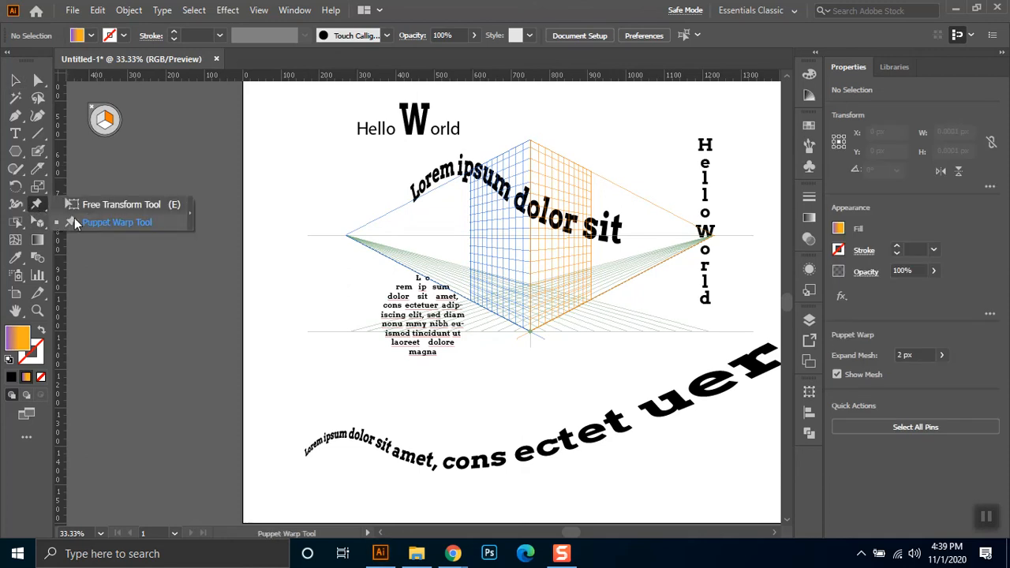
left_click(37, 222)
left_click(103, 222)
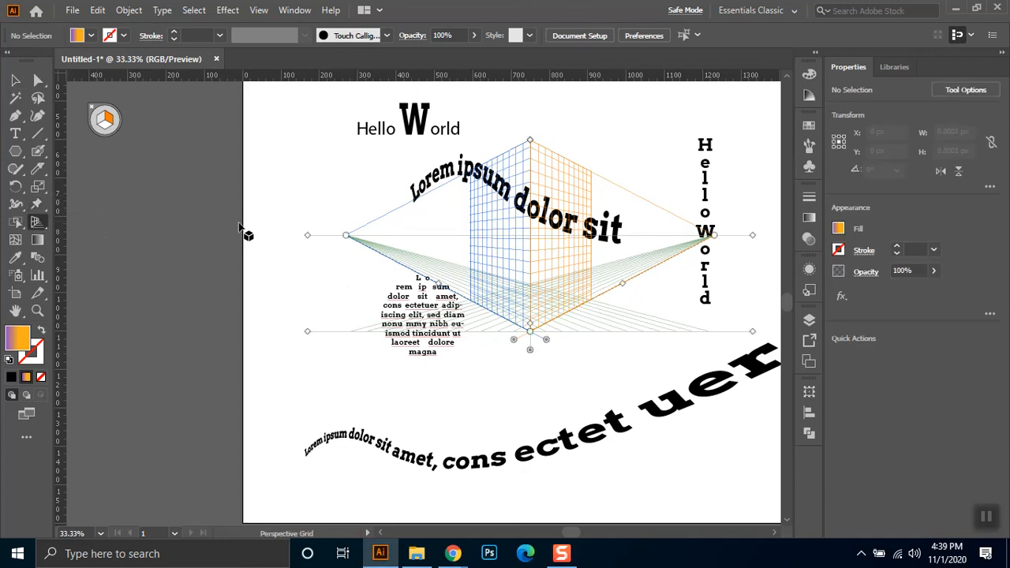
left_click_drag(531, 142, 528, 192)
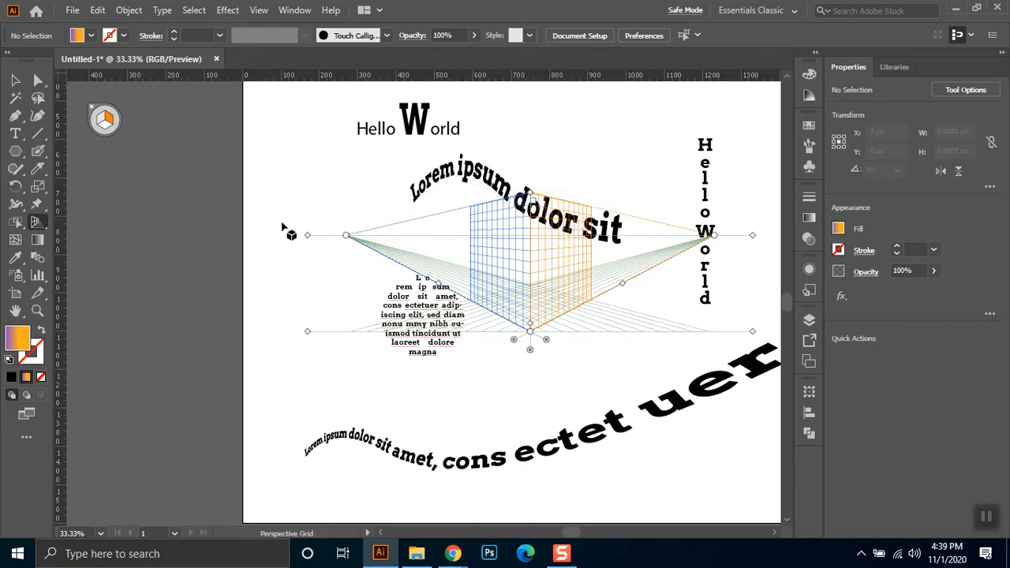
left_click_drag(348, 239, 403, 269)
left_click_drag(531, 193, 520, 248)
left_click_drag(517, 207, 507, 202)
left_click(15, 79)
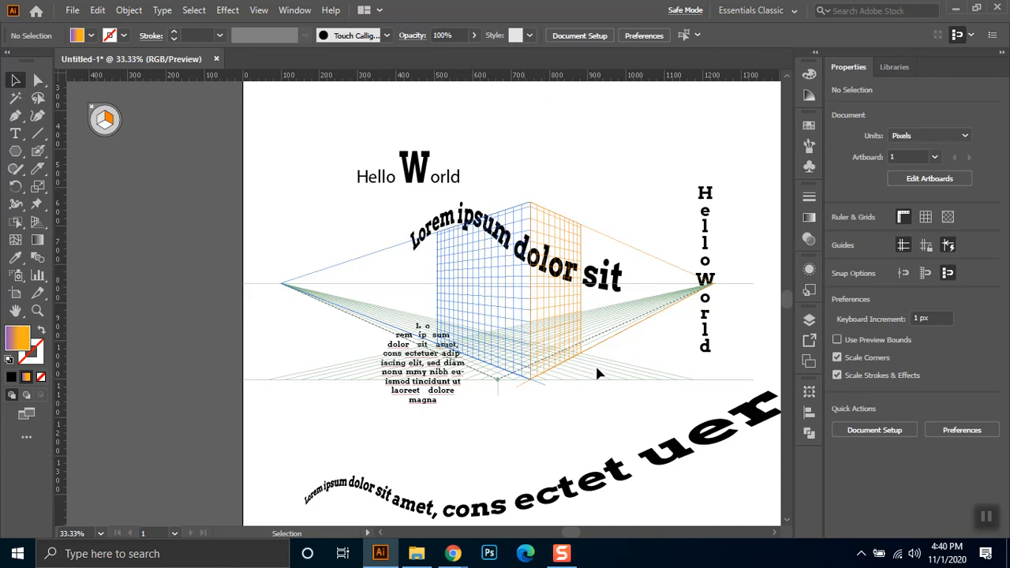
Step: Place a vertical guide on the pasteboard to the left of the artboard
key("a")
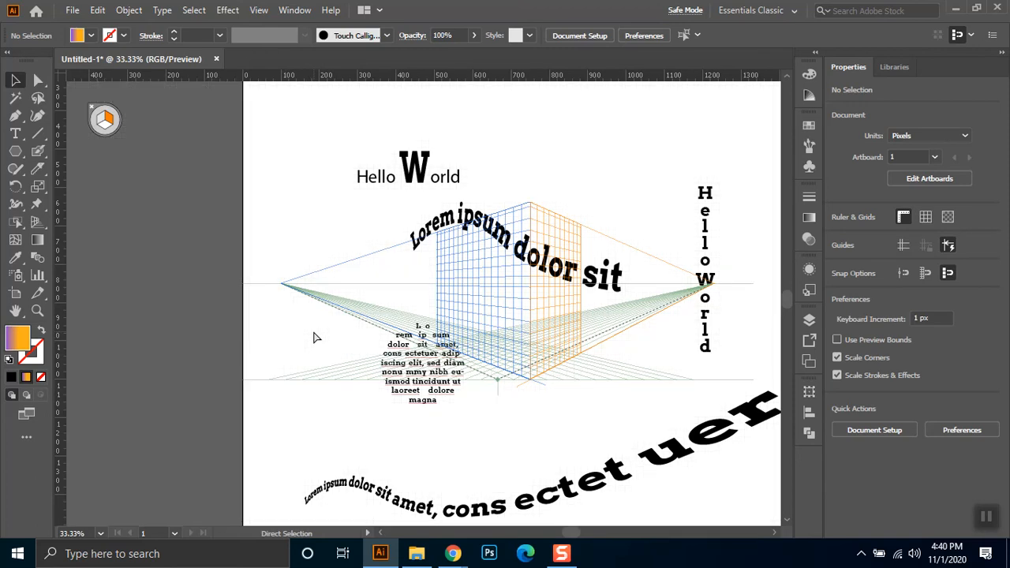
key("v")
left_click_drag(187, 226, 187, 229)
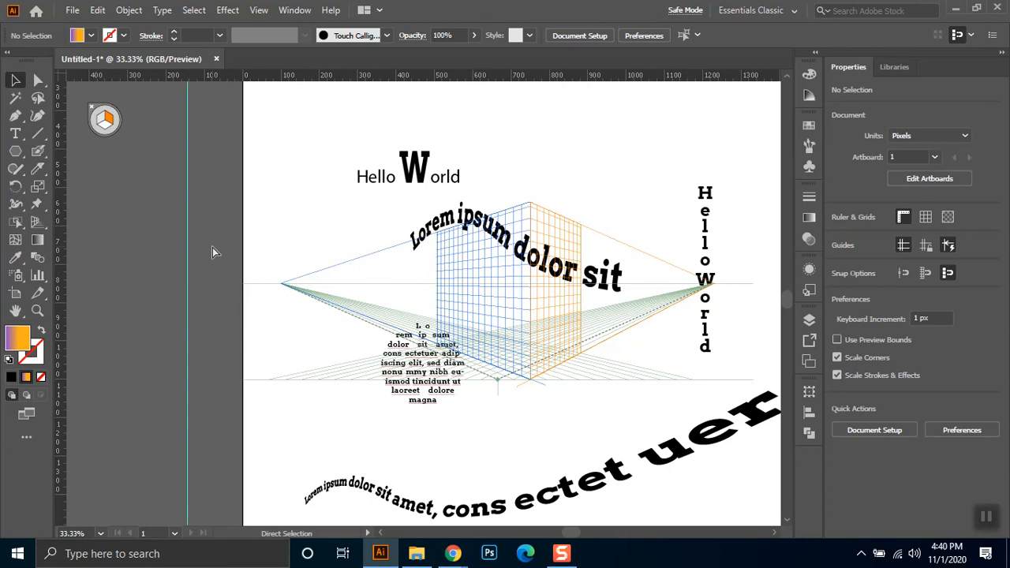
Step: Select the vertical guide on the pasteboard beside the artboard and delete it
left_click_drag(214, 144, 124, 265)
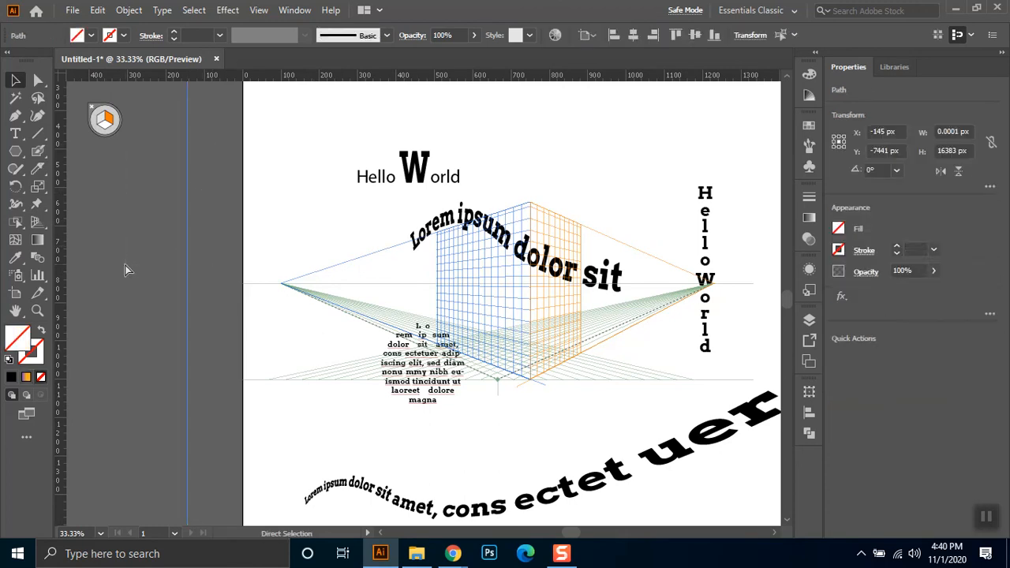
key("ctrl+semicolon")
key("ctrl+semicolon")
left_click_drag(223, 199, 146, 243)
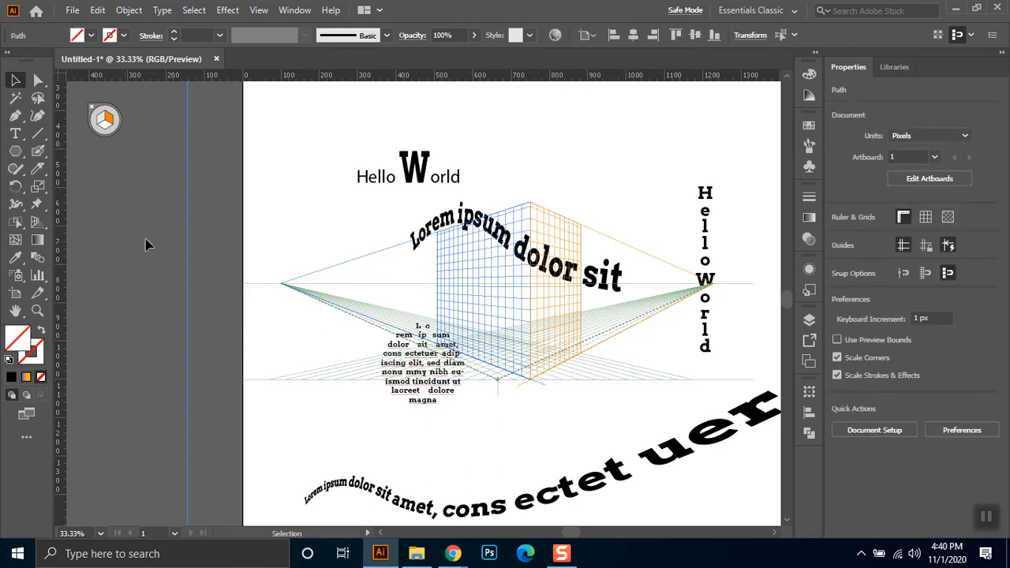
key("Delete")
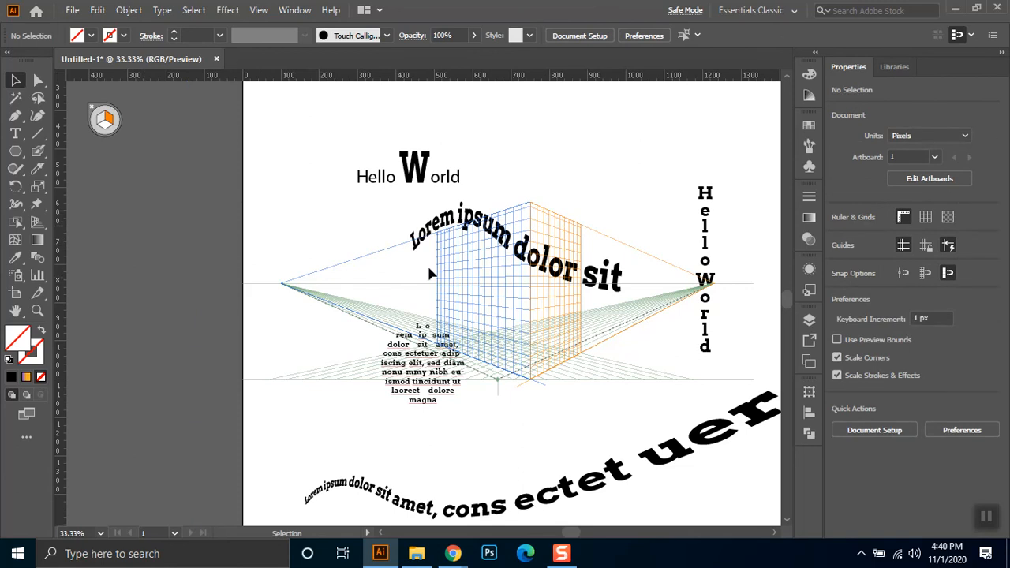
Step: Hide the perspective grid using its plane-switching widget, then return to the Selection tool
left_click(39, 227)
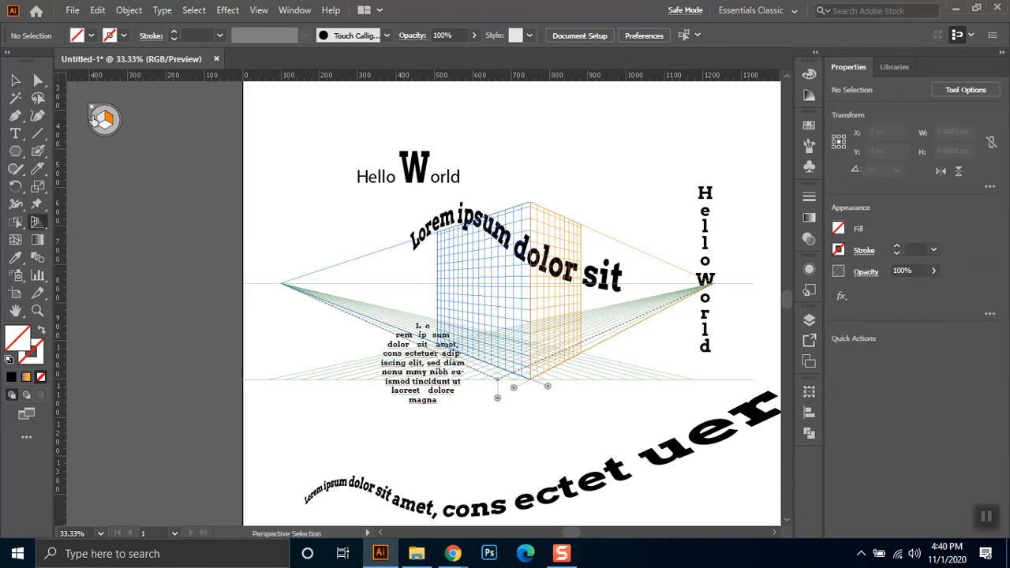
key("shift+v")
left_click(92, 108)
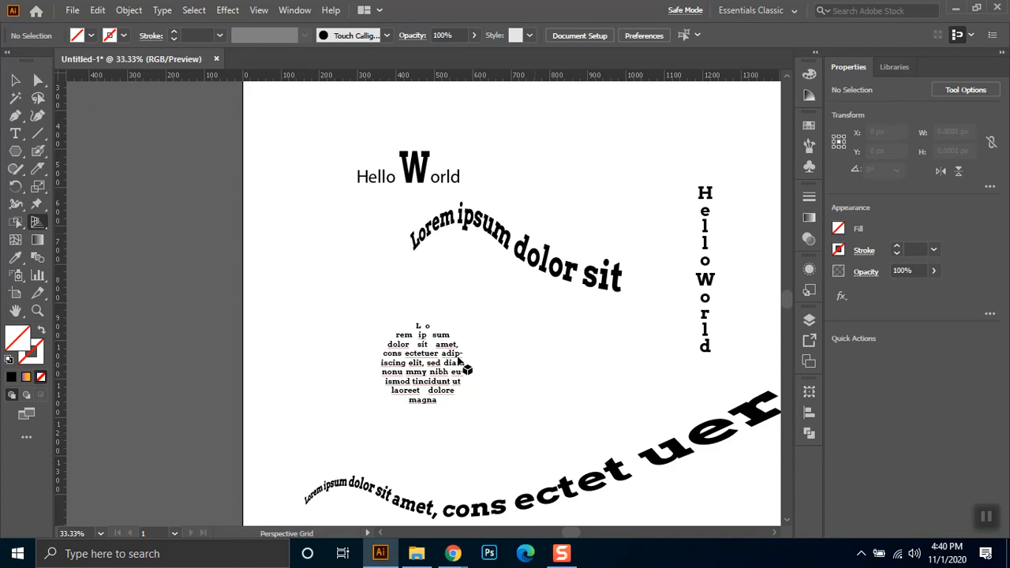
key("v")
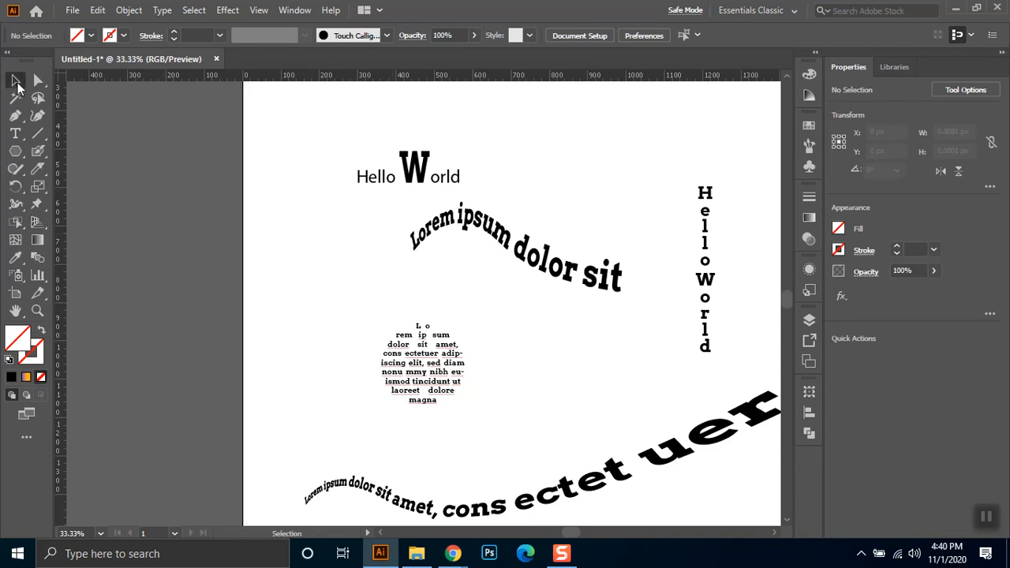
left_click(15, 240)
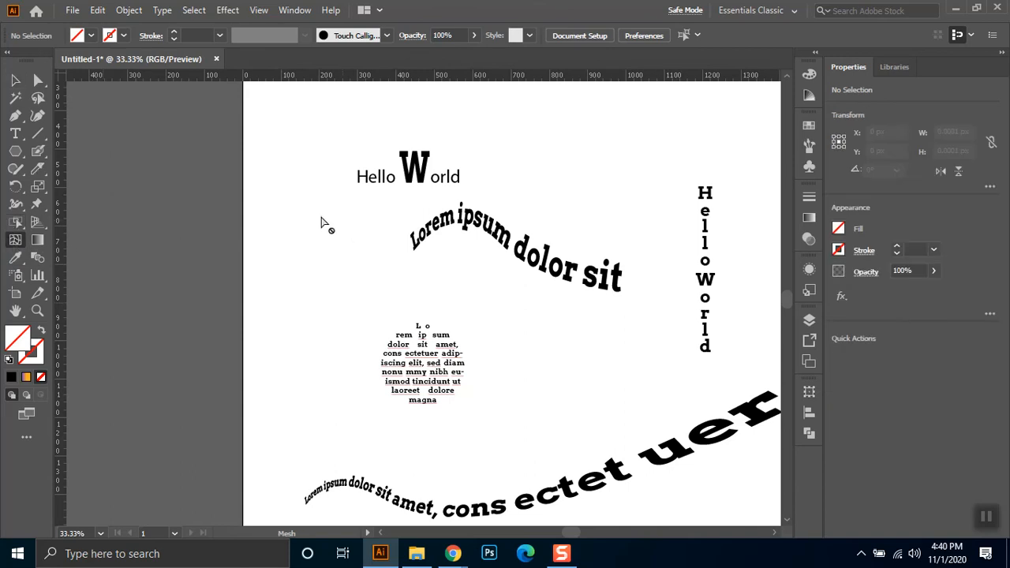
left_click(15, 80)
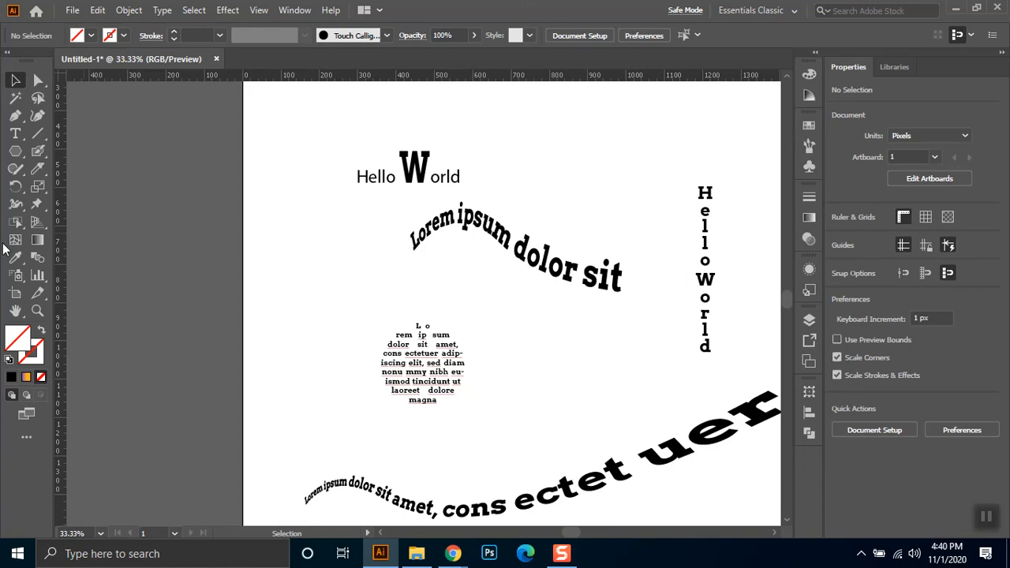
Step: Move the circular text block and the large wavy text up beneath the "Lorem ipsum dolor sit" text
left_click_drag(431, 370, 463, 286)
left_click_drag(546, 497, 521, 444)
mouse_move(759, 401)
left_mouse_down()
mouse_move(580, 401)
mouse_move(616, 290)
left_mouse_up()
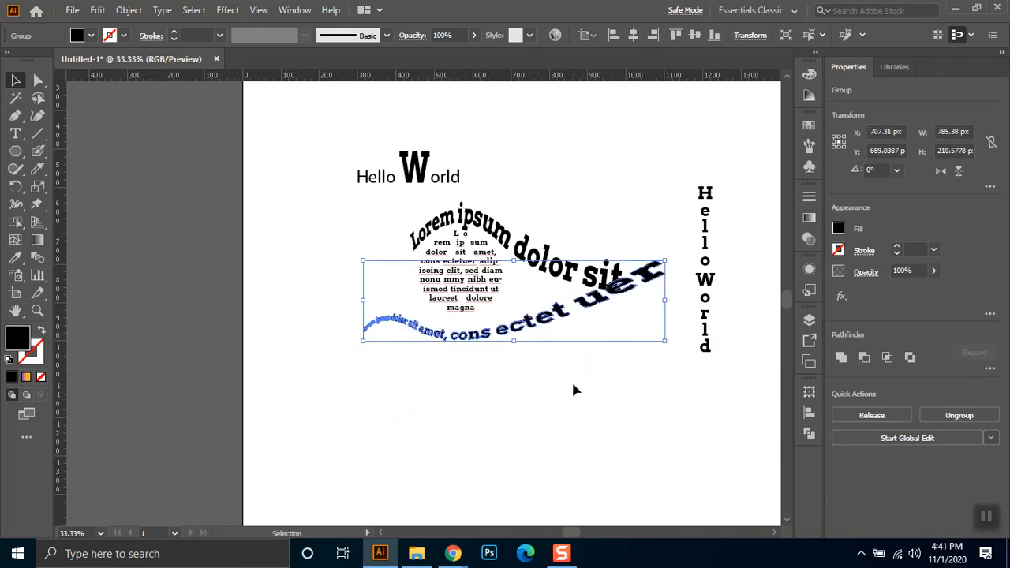
left_click(574, 389)
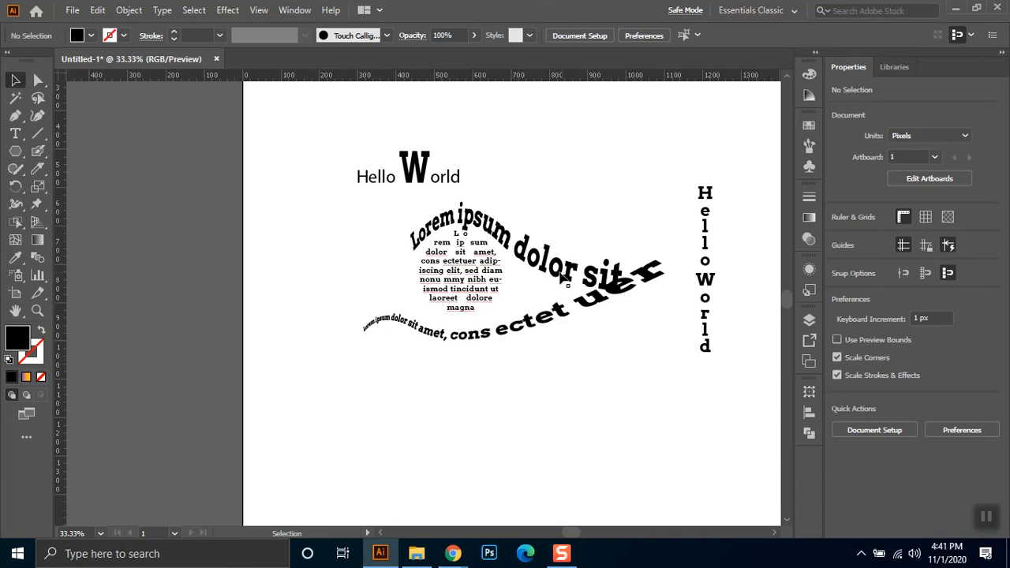
Step: Rotate the "Lorem ipsum dolor sit" text about 21° counterclockwise and nudge it and the lower wavy text slightly upward
left_click(565, 277)
left_click_drag(627, 201, 579, 183)
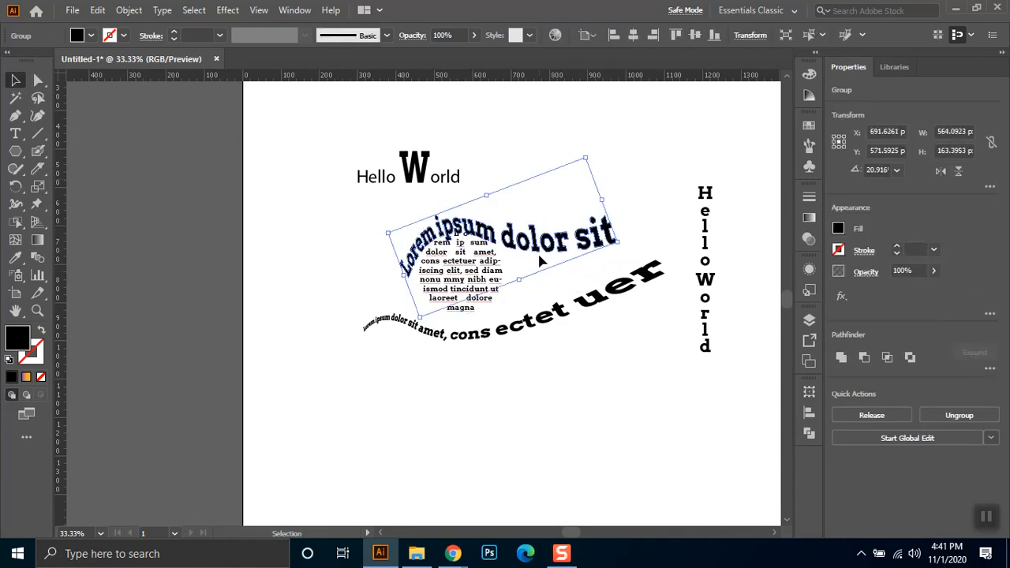
left_click_drag(554, 246, 556, 238)
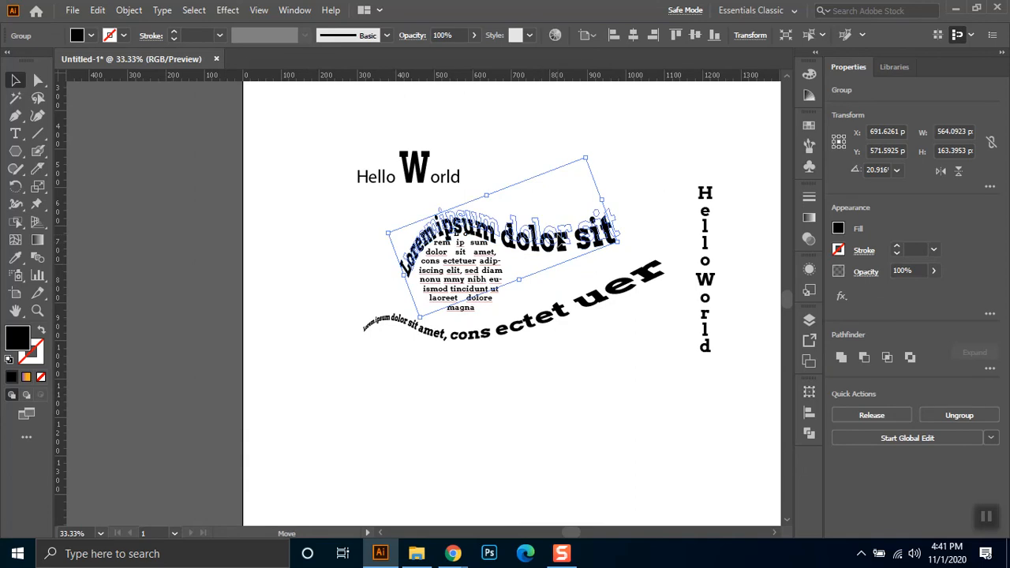
left_click(510, 392)
left_click_drag(501, 340, 509, 321)
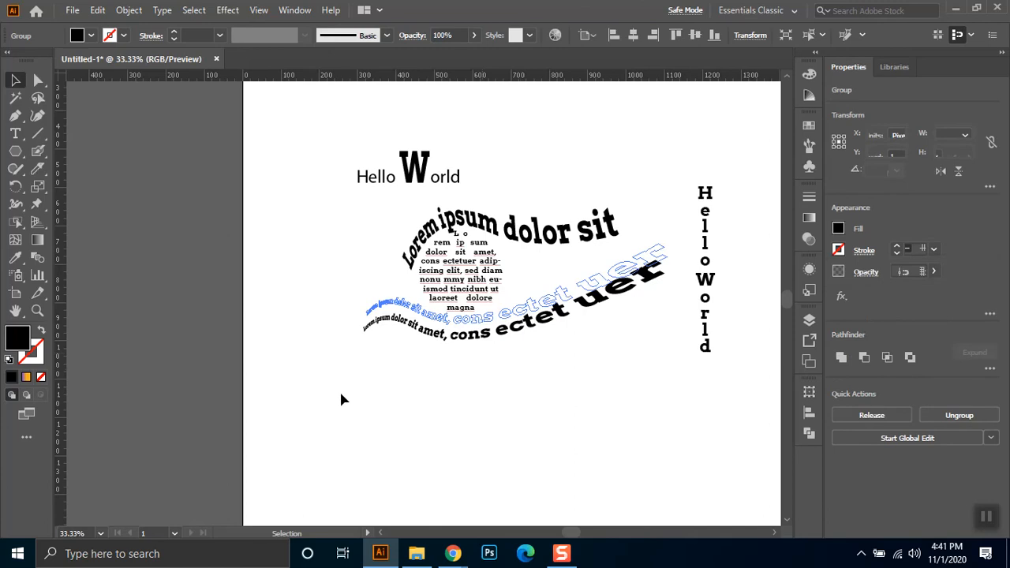
left_click(140, 393)
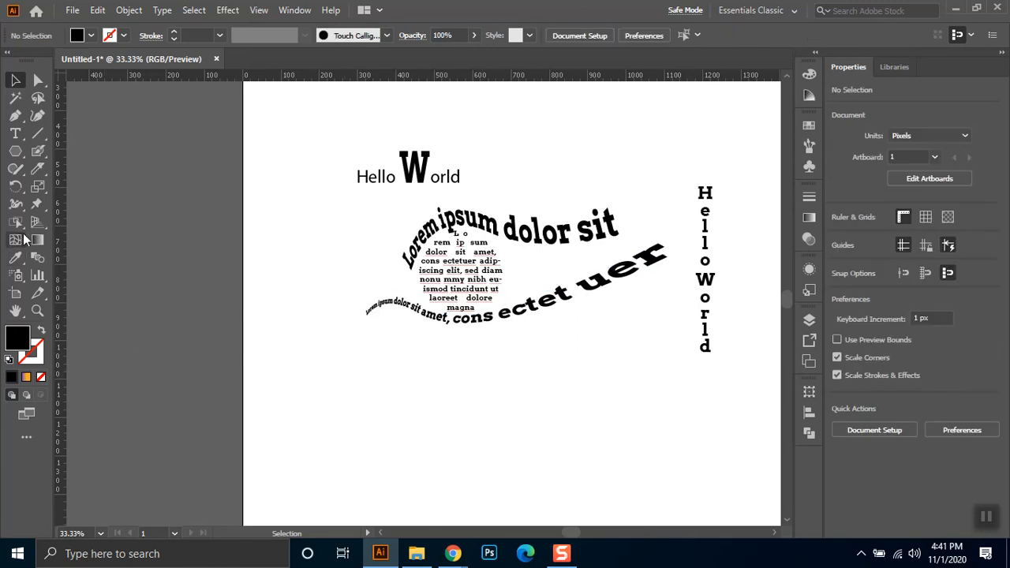
Step: Draw a 668 × 235 px rectangle below the text objects and fill it with the linear purple-to-orange gradient
left_click(15, 239)
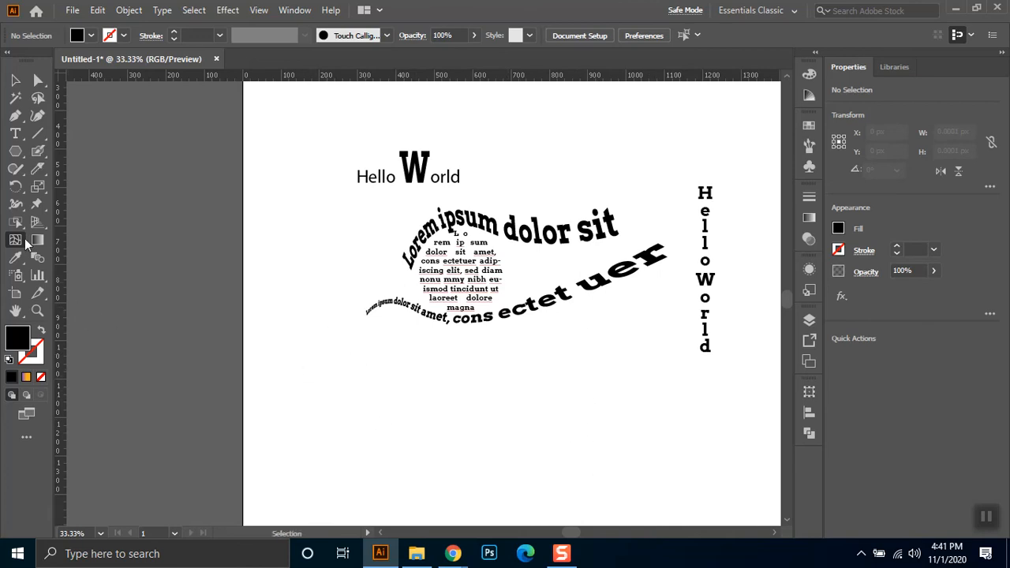
left_click_drag(15, 151, 87, 151)
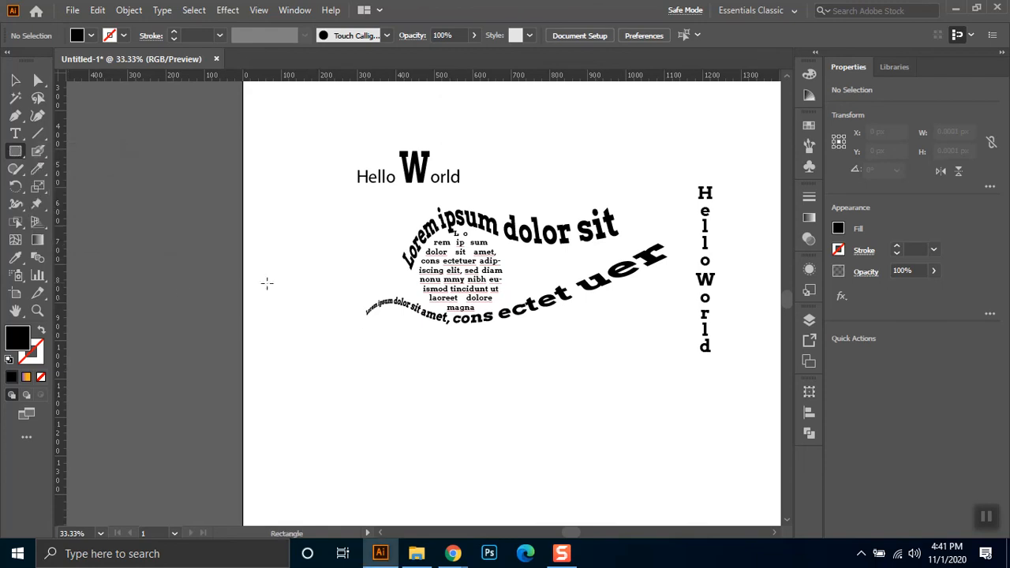
mouse_move(326, 340)
left_mouse_down()
mouse_move(529, 426)
mouse_move(584, 431)
left_mouse_up()
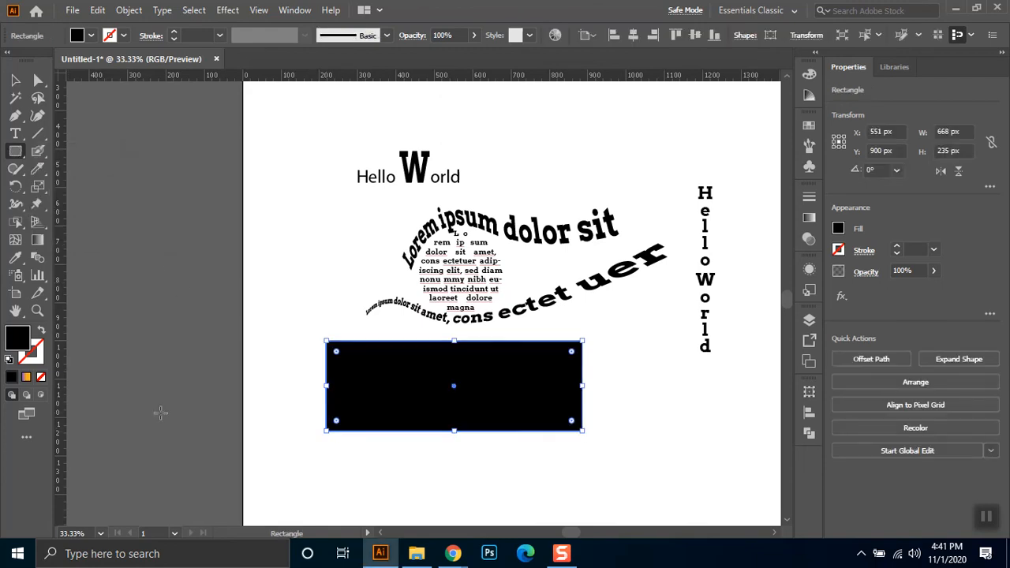
left_click(809, 219)
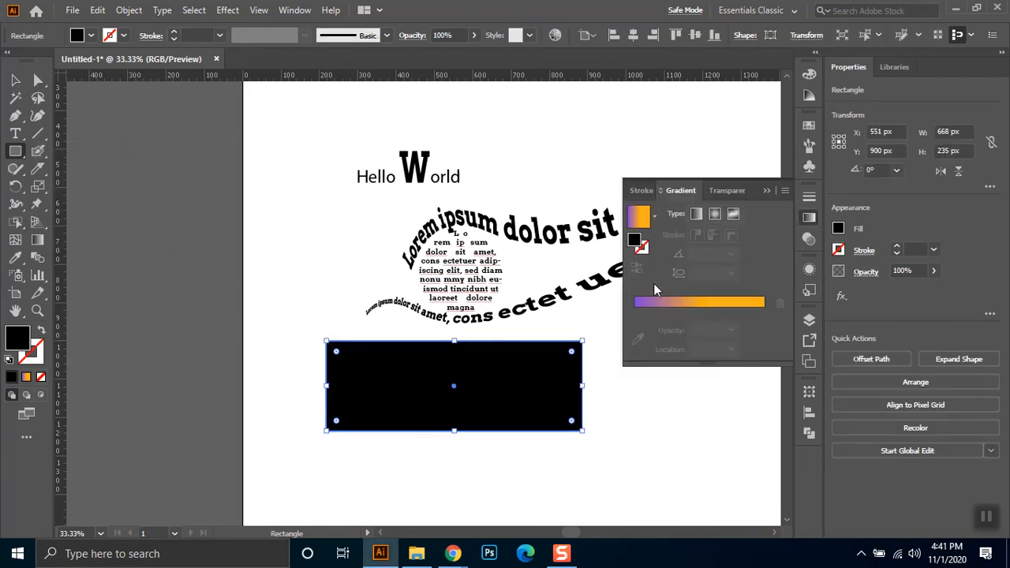
left_click(696, 214)
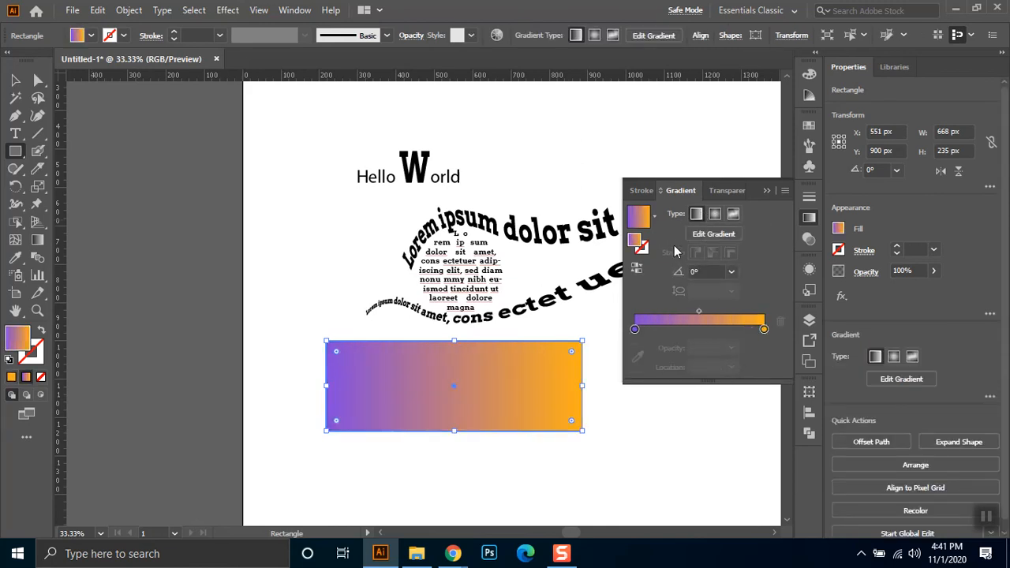
Step: Replace the gradient's orange end colour with blue and remove the extra stop beside its purple end
left_click(638, 329)
double_click(639, 329)
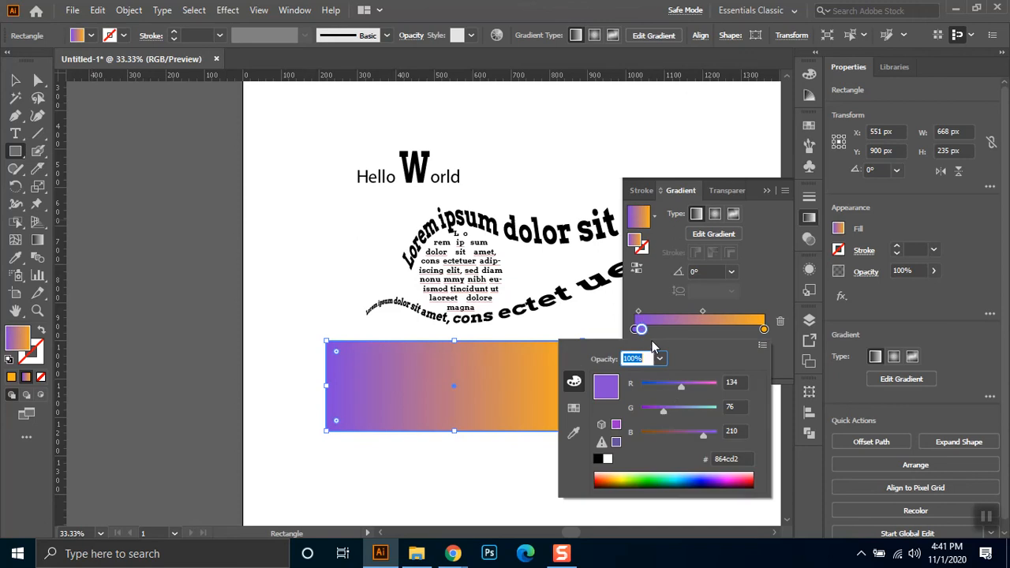
left_click_drag(618, 387, 635, 392)
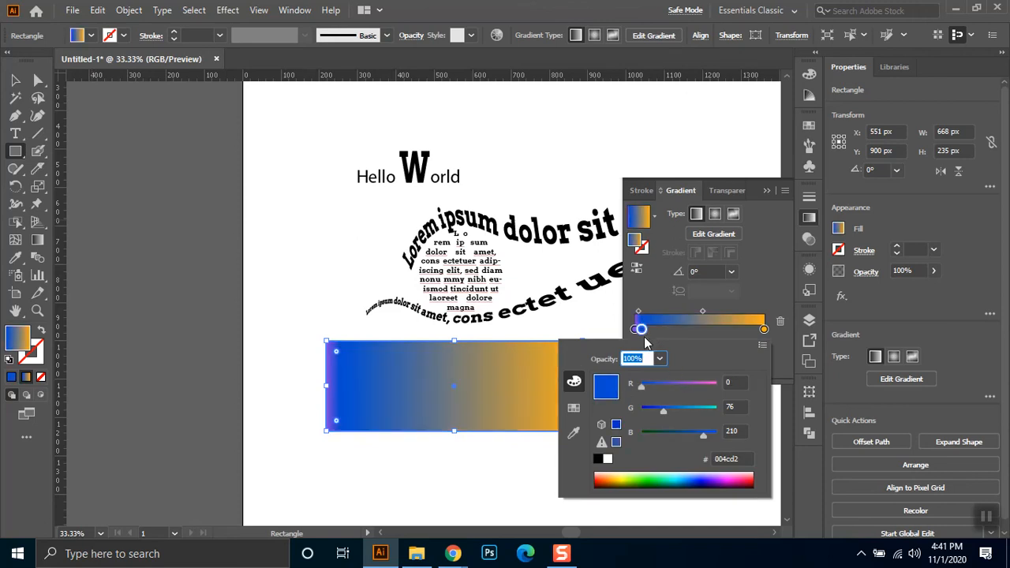
left_click(644, 333)
left_click_drag(643, 330, 642, 376)
key("ctrl+z")
left_click(709, 329)
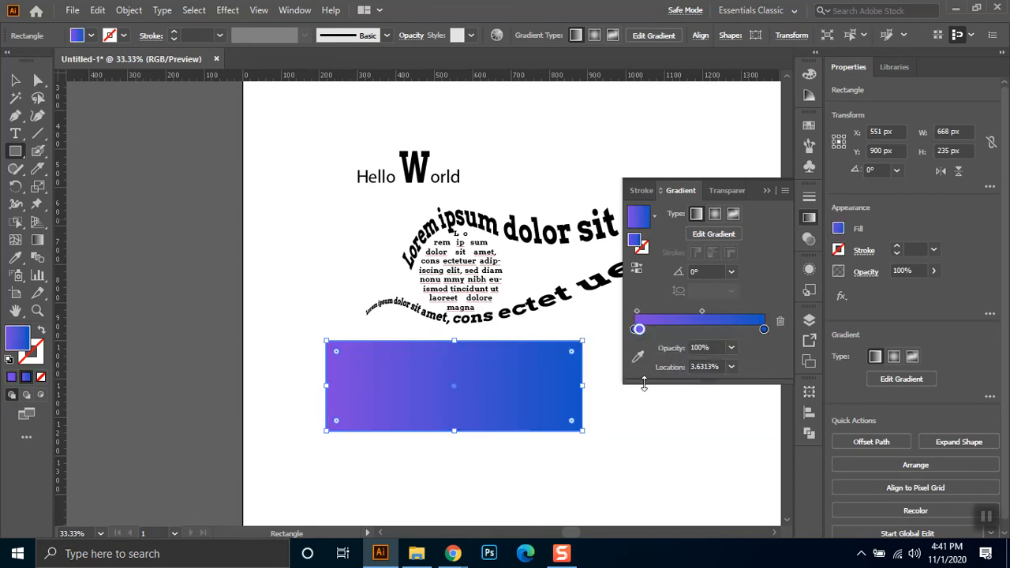
left_click_drag(640, 329, 640, 339)
Step: Recolor the gradient's purple starting stop to a dark magenta
double_click(635, 329)
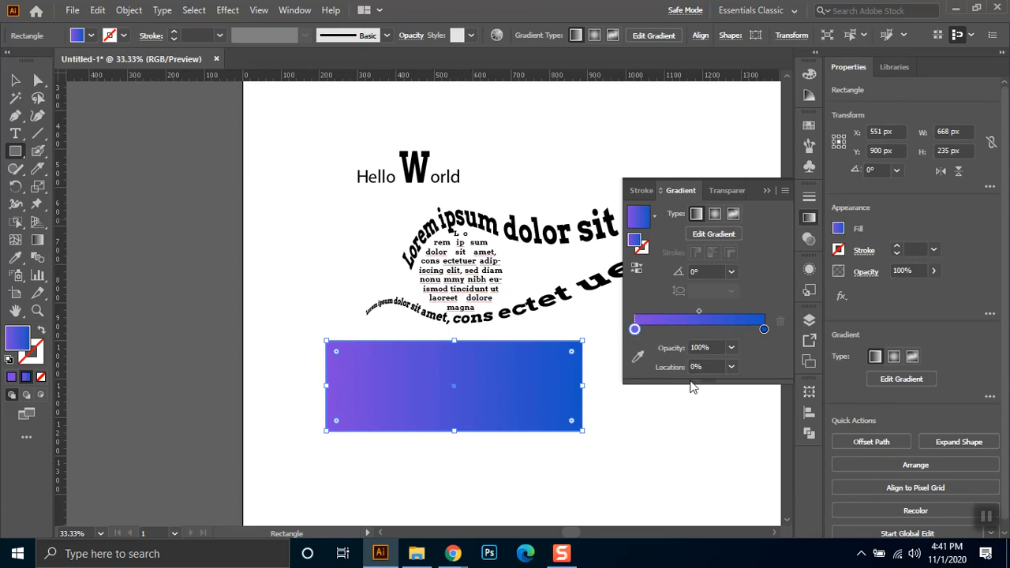
left_click_drag(675, 381, 717, 383)
left_click_drag(652, 409, 670, 431)
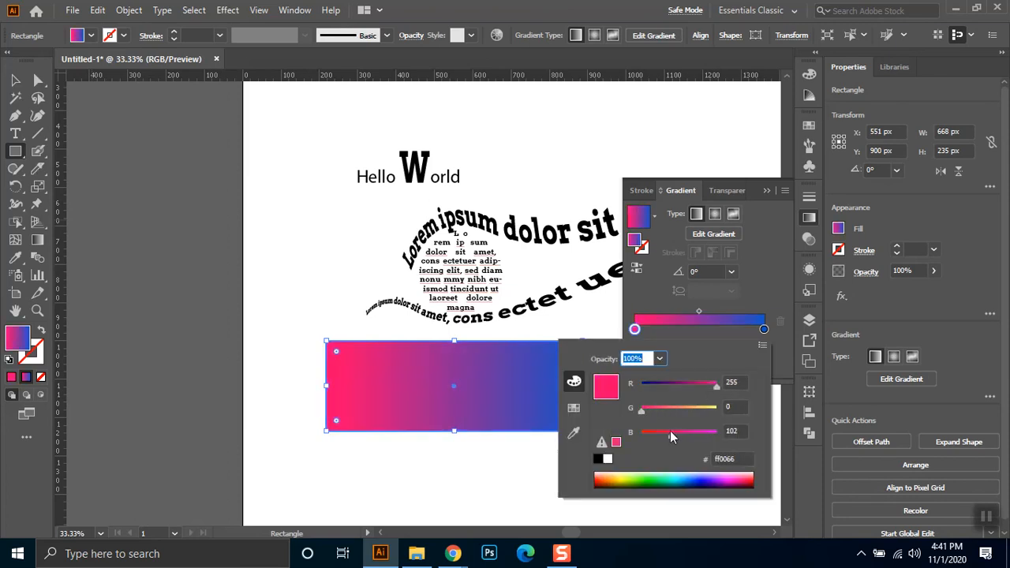
left_click_drag(704, 383, 677, 385)
Step: Recolor the gradient's end stop to a brighter violet-blue with green 66 and blue 255
left_click(763, 330)
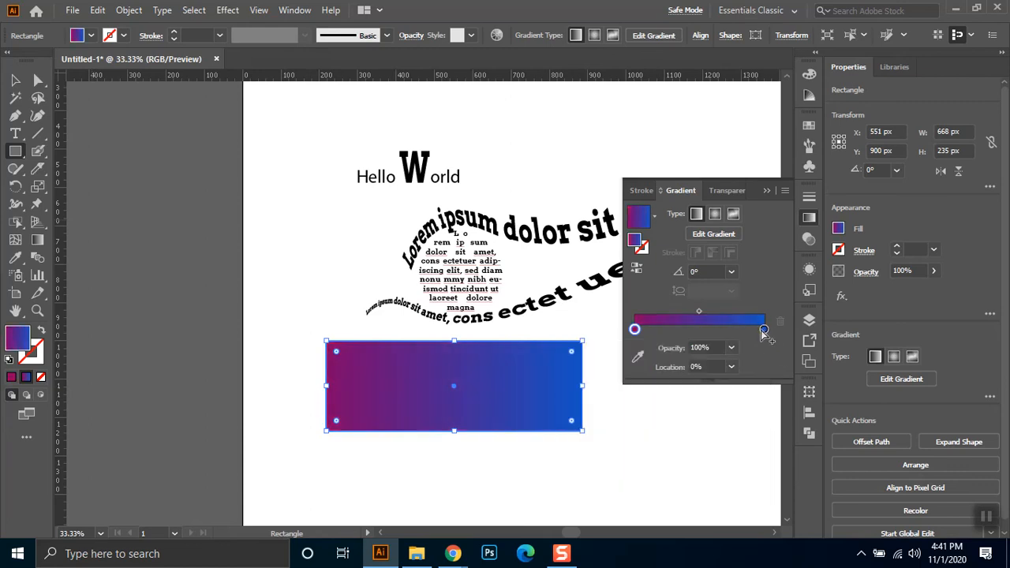
double_click(763, 330)
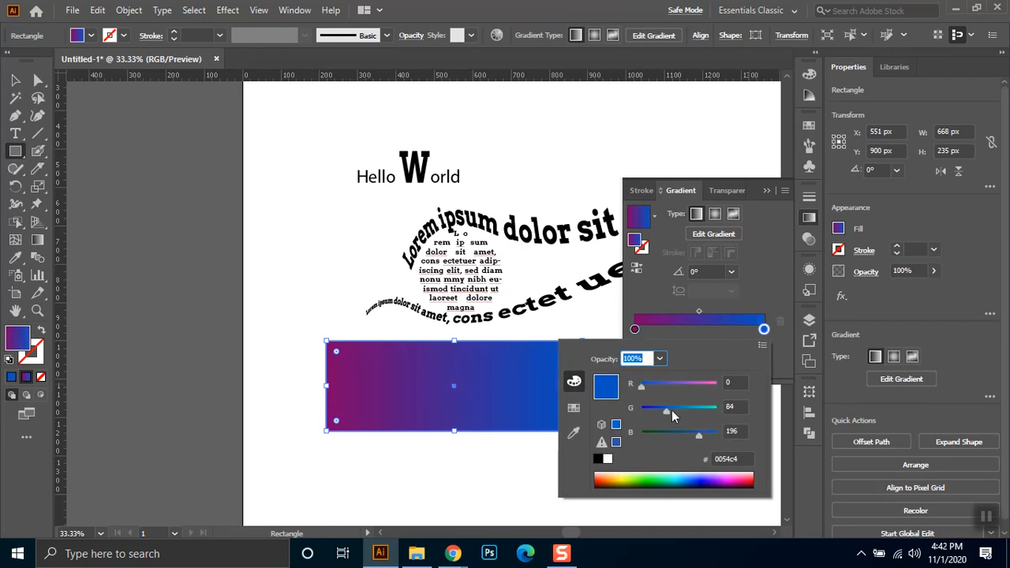
mouse_move(656, 406)
left_mouse_down()
mouse_move(683, 416)
mouse_move(661, 419)
left_mouse_up()
left_click_drag(681, 387, 678, 385)
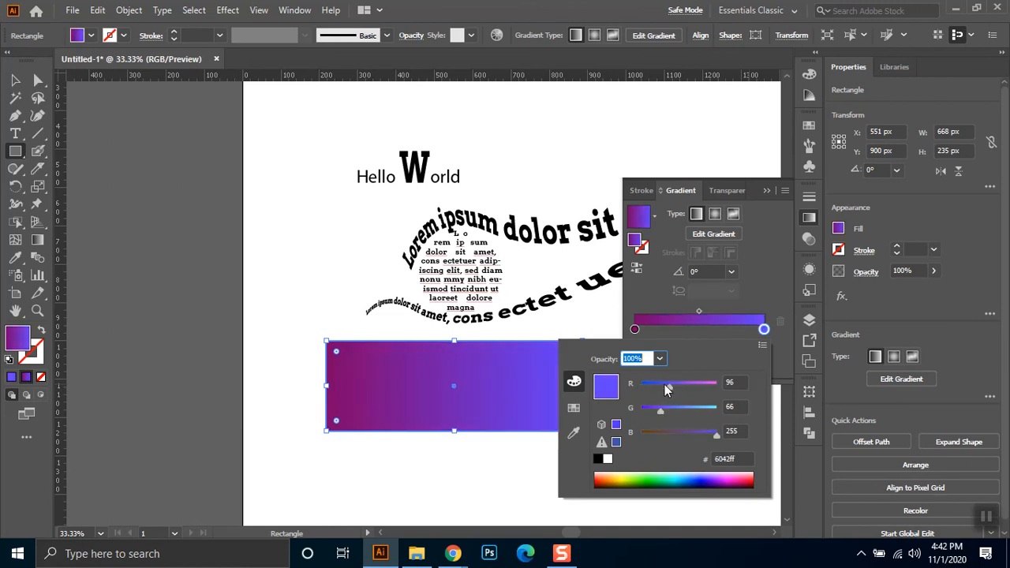
key("Escape")
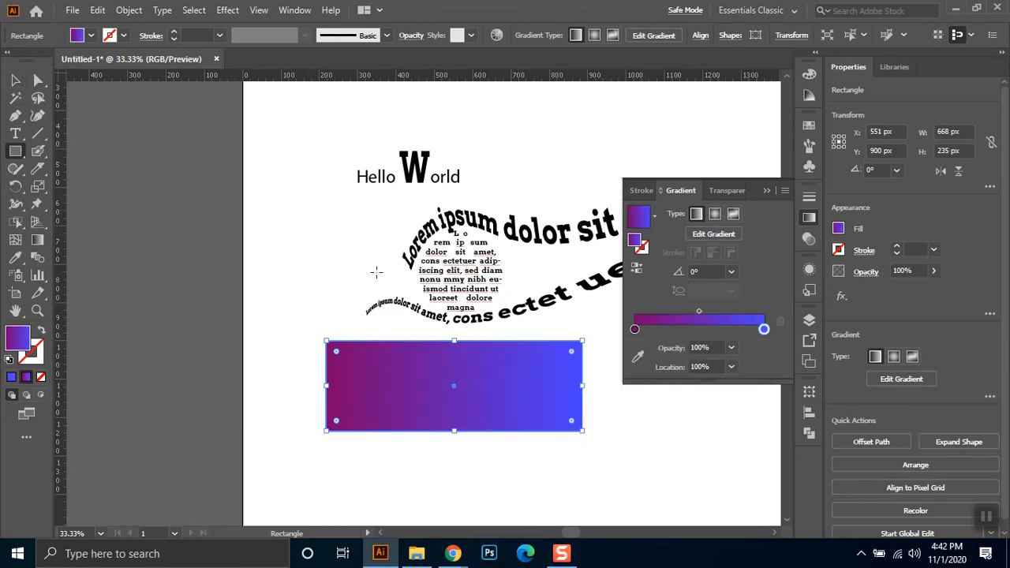
Step: Move the gradient rectangle down to about X 572 px, Y 983 px
left_click(15, 80)
left_click(180, 116)
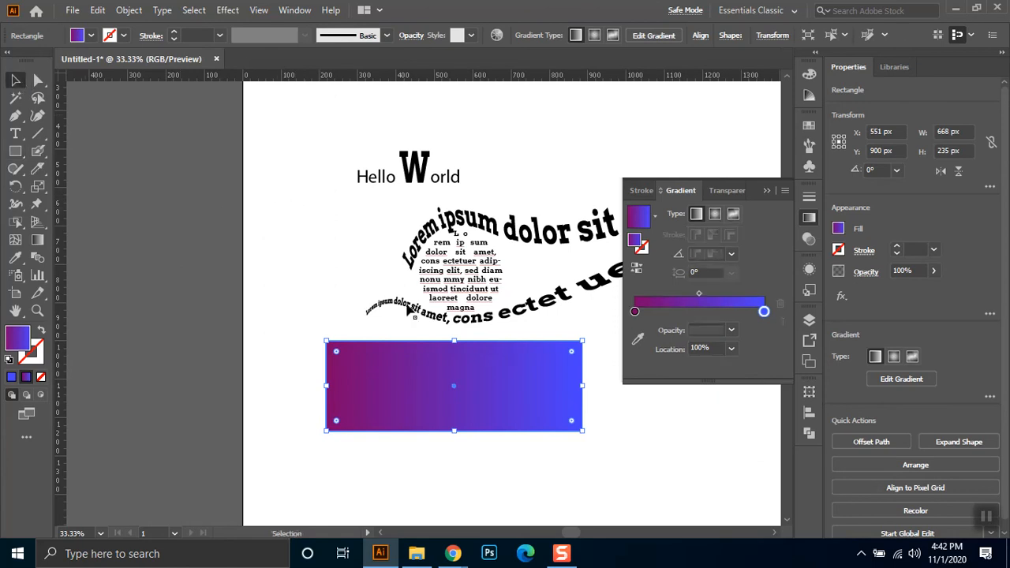
left_click_drag(403, 356, 412, 393)
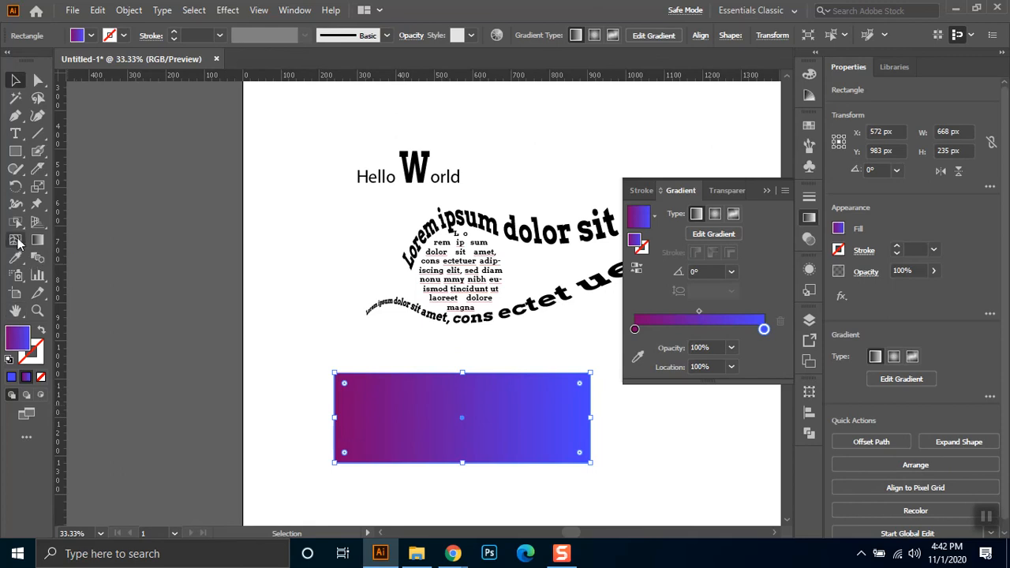
Step: Add three mesh points to the rectangle with the Mesh tool, at its centre, upper-left area and lower-right area
left_click(16, 240)
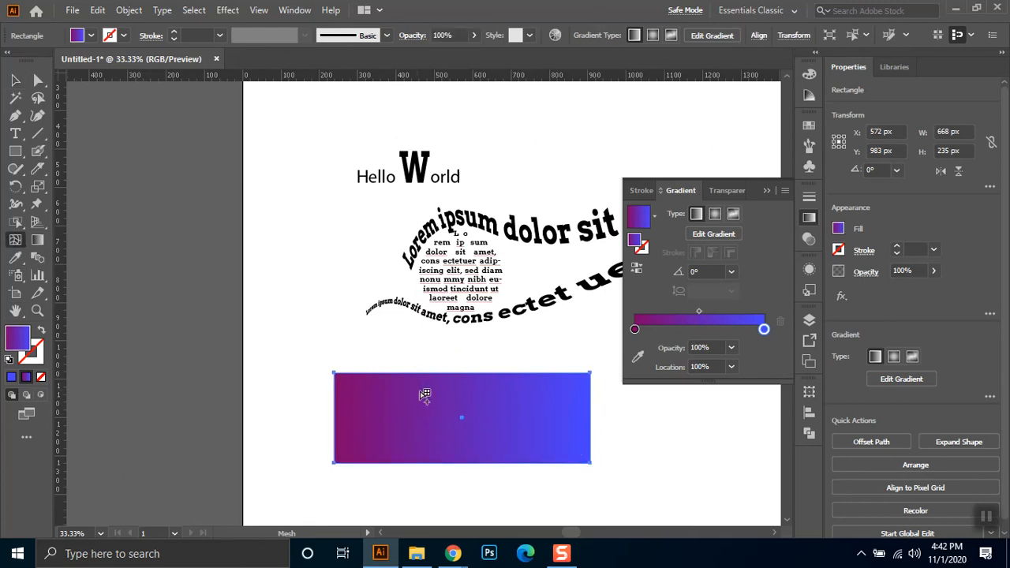
left_click(463, 419)
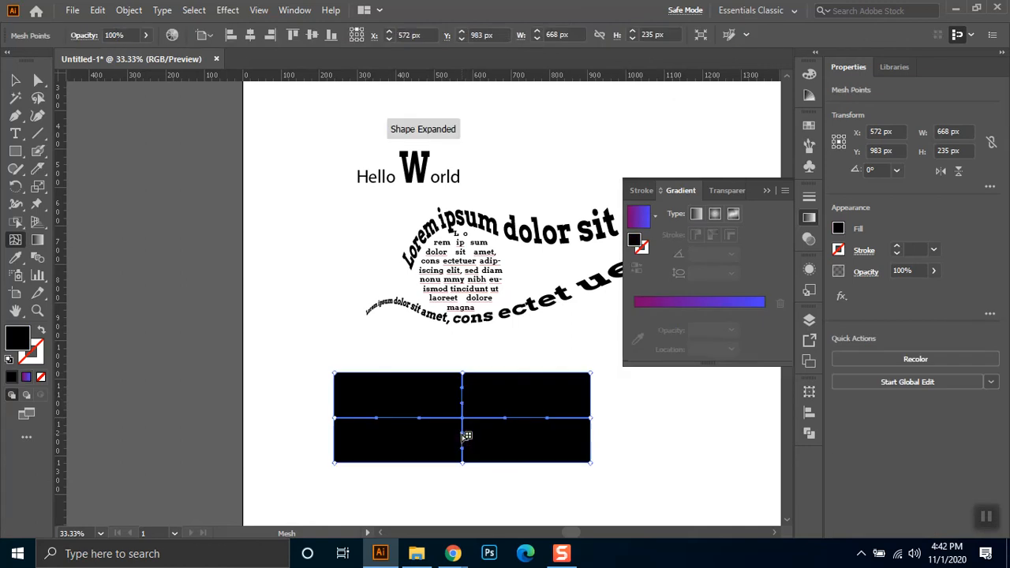
left_click(394, 397)
left_click(527, 438)
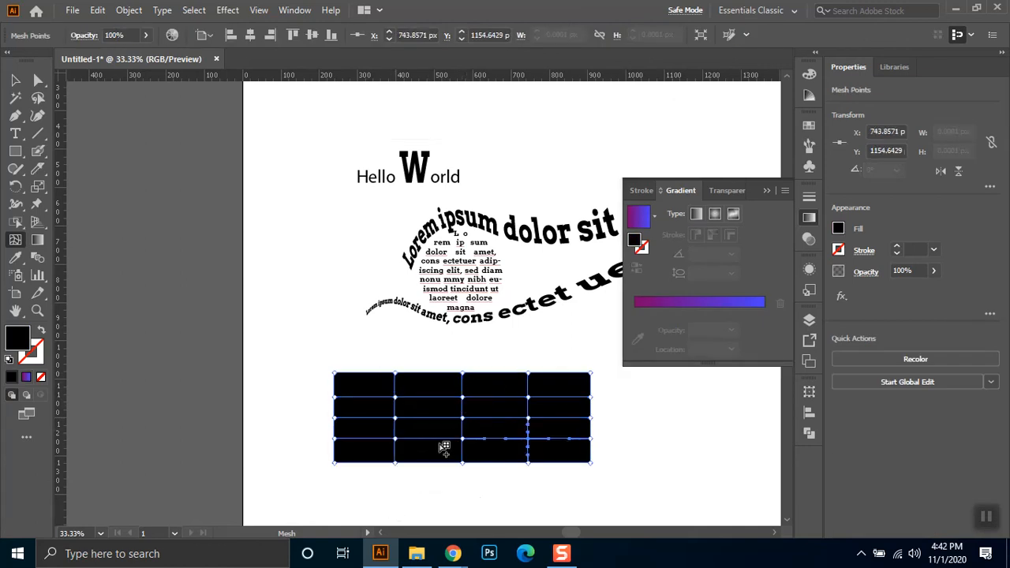
Step: Fill the whole mesh rectangle with the medium blue swatch and deselect it
left_click(15, 80)
left_click_drag(315, 361, 633, 482)
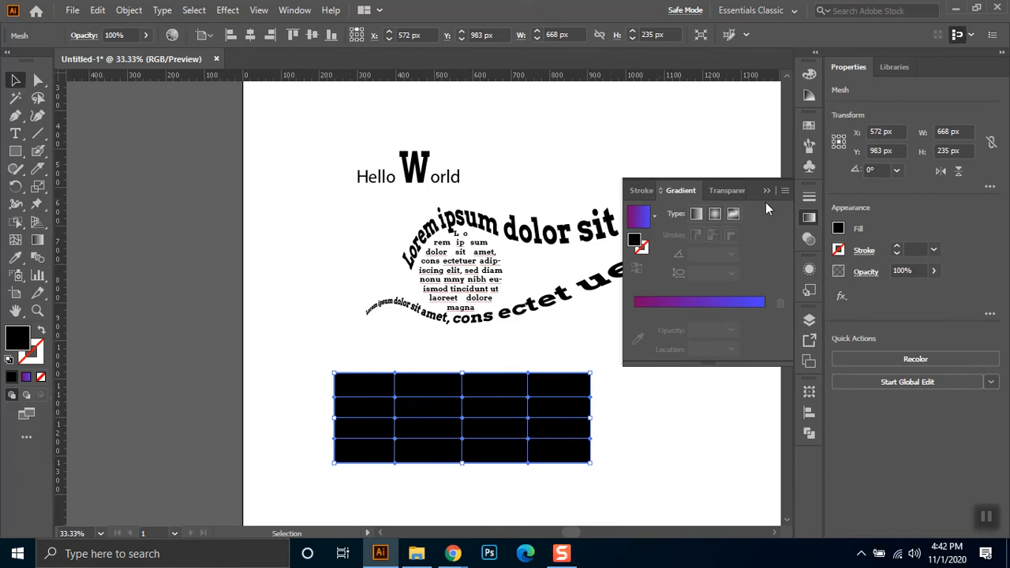
left_click(809, 217)
left_click(808, 124)
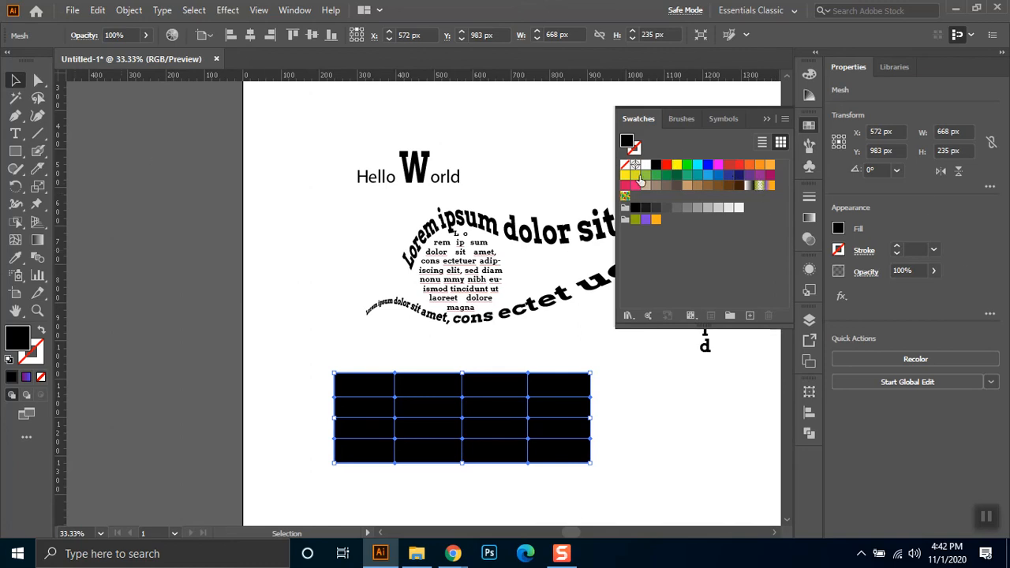
left_click(718, 175)
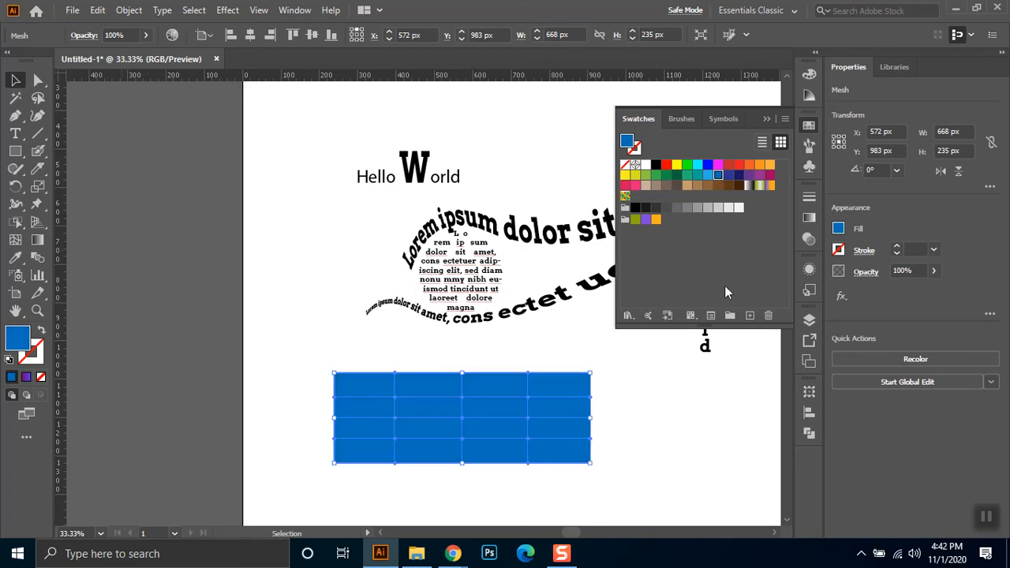
left_click(677, 413)
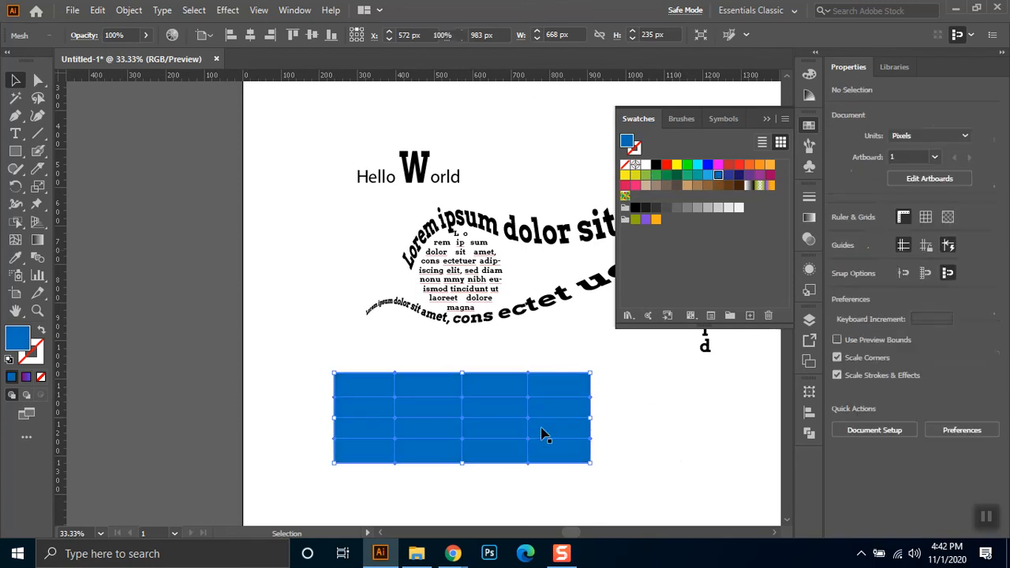
Step: Colour the three inner mesh points of the upper row dark navy, purple and brown from left to right
left_click(38, 82)
left_click(429, 432)
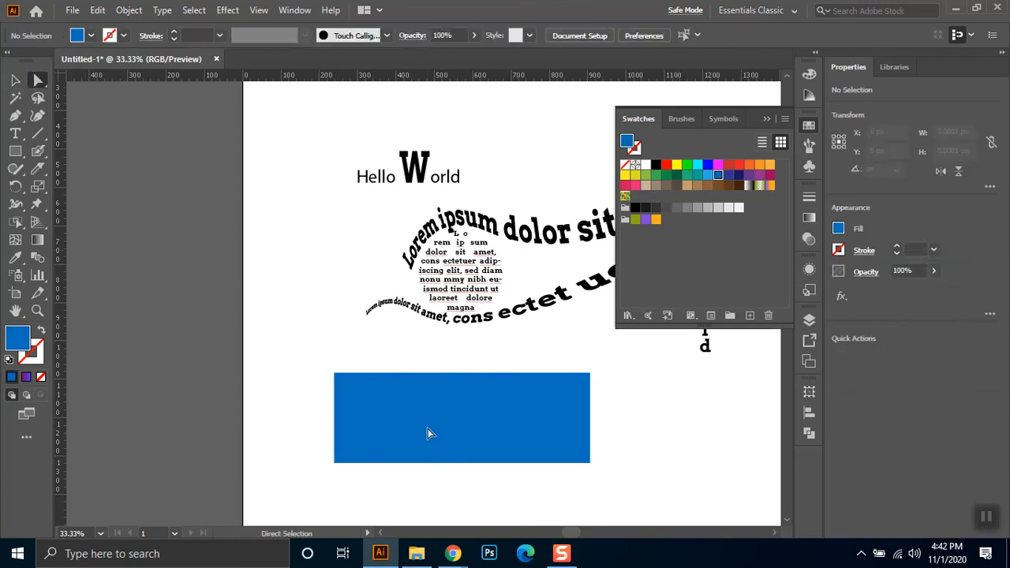
left_click(394, 398)
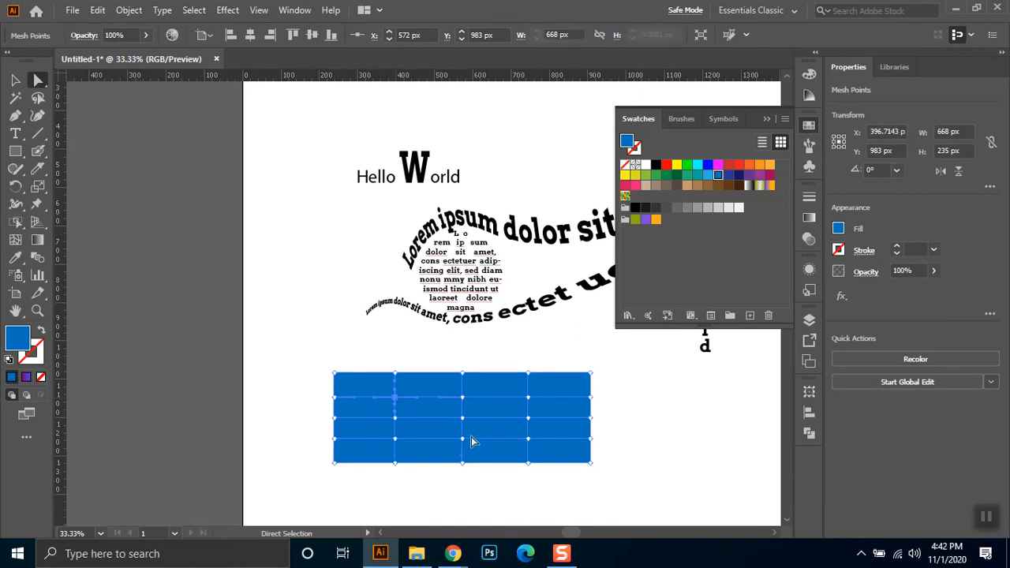
left_click(737, 177)
left_click(463, 397)
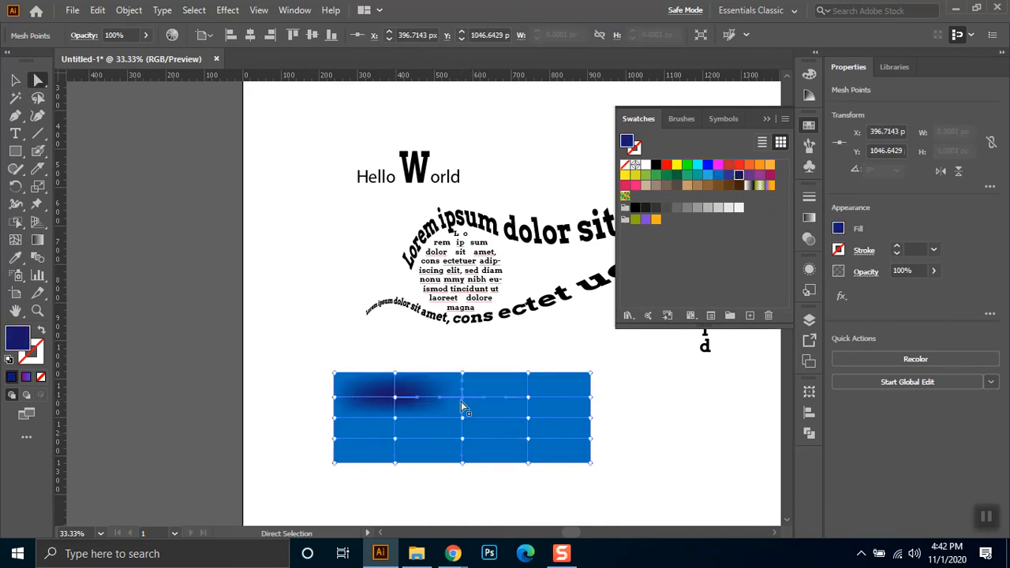
left_click(718, 175)
left_click(750, 178)
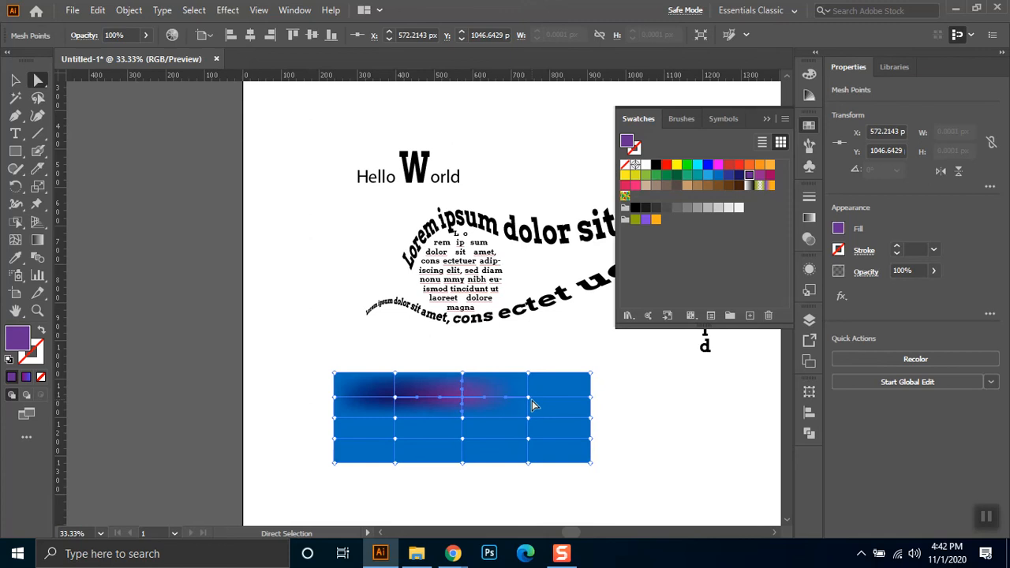
left_click(529, 402)
left_click(528, 398)
left_click(706, 187)
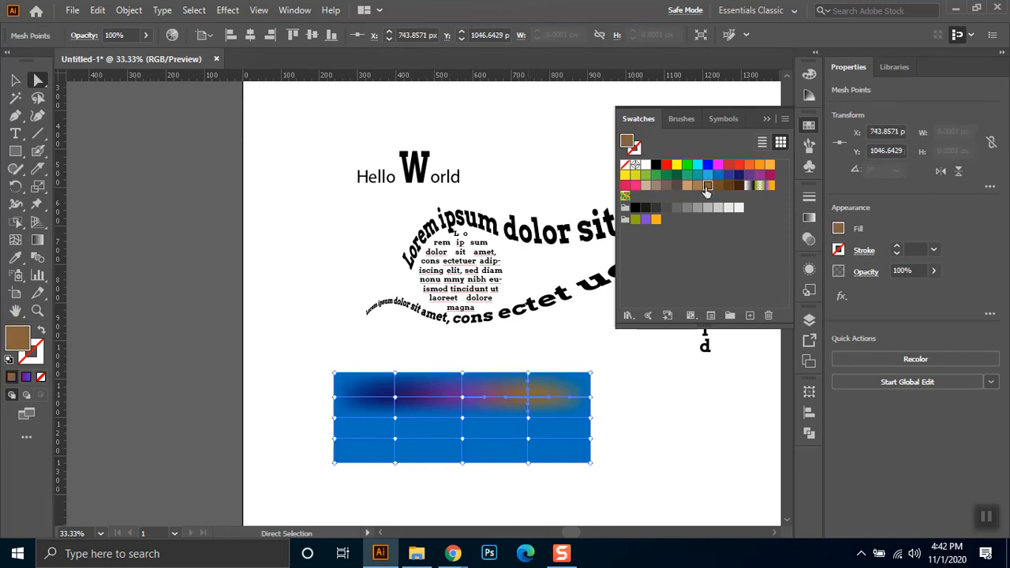
Step: Colour the middle row's inner mesh points green at the centre, cyan at the right and black at the left
left_click(462, 417)
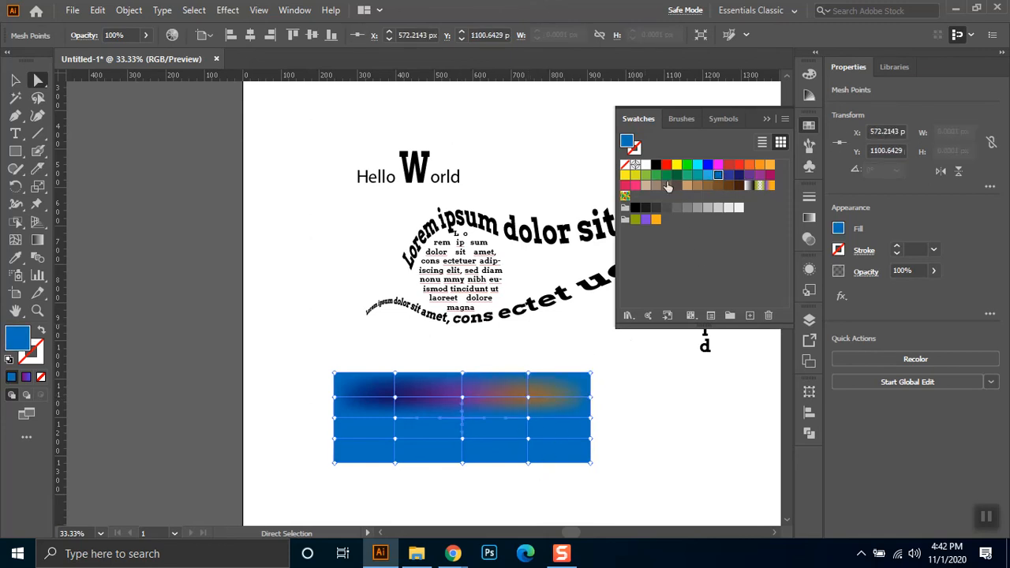
left_click(528, 419)
left_click(697, 164)
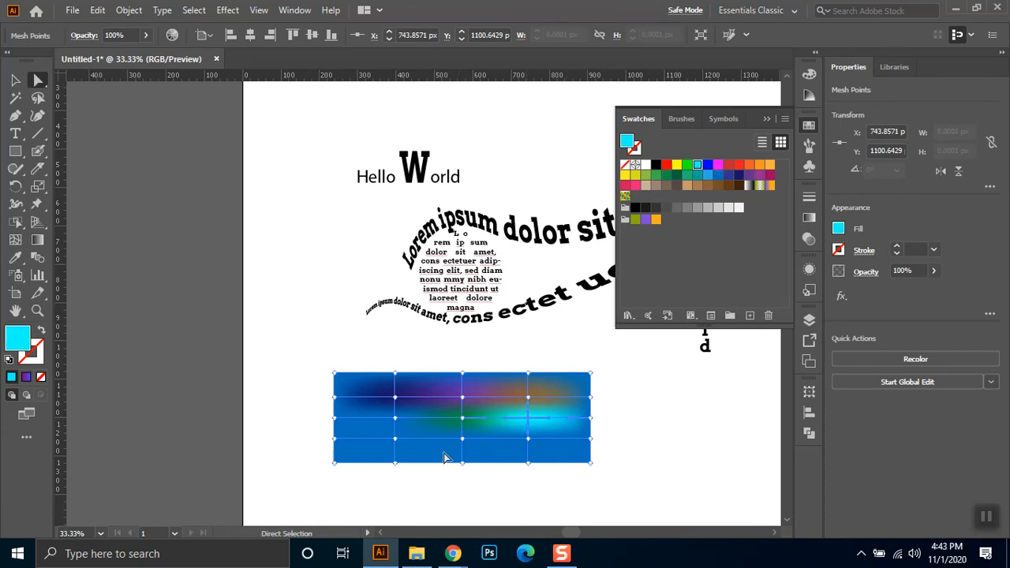
left_click(395, 417)
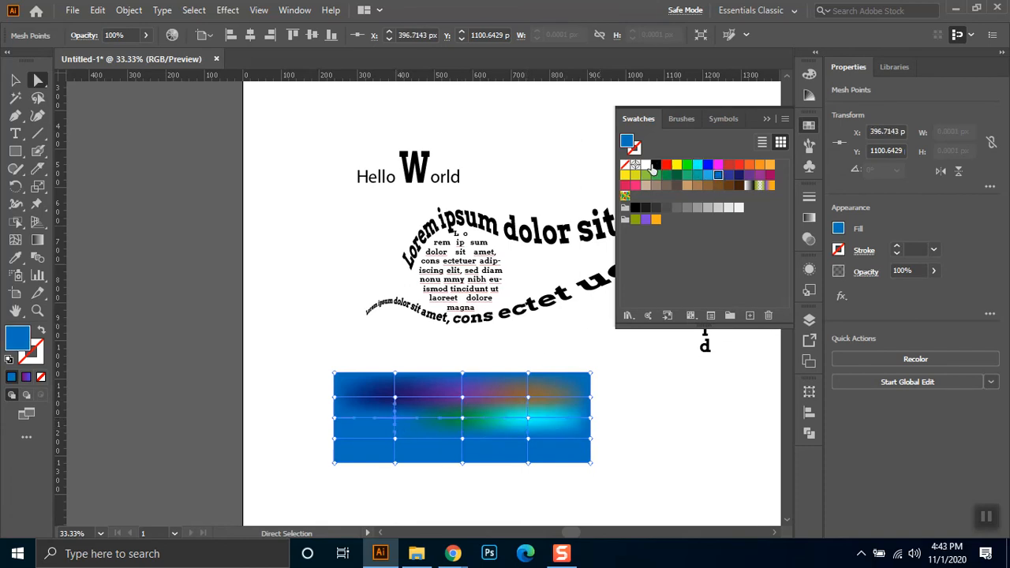
left_click(655, 165)
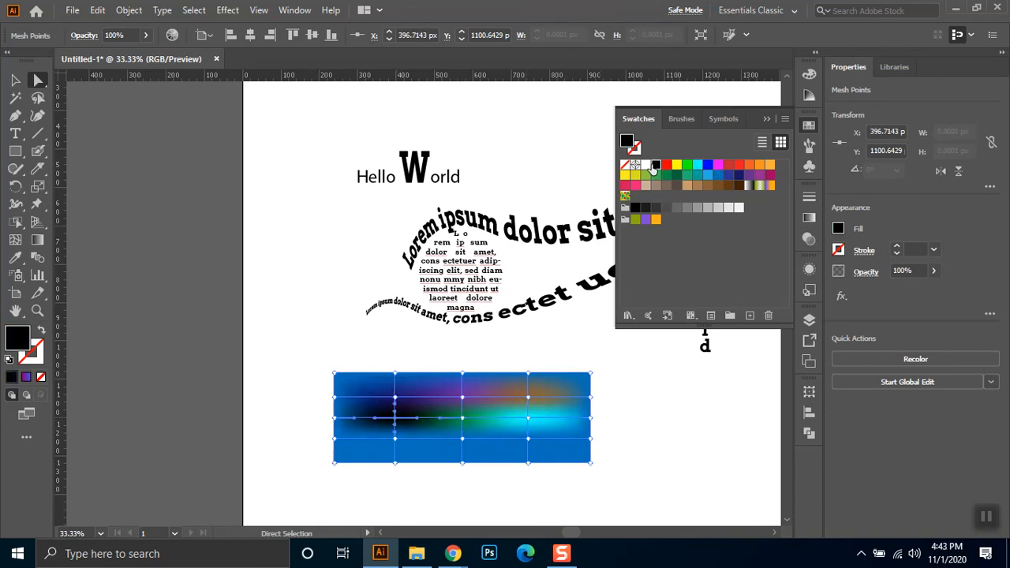
Step: Colour the lower row's inner mesh points pink at the centre, red at the left and light orange at the right
left_click(462, 438)
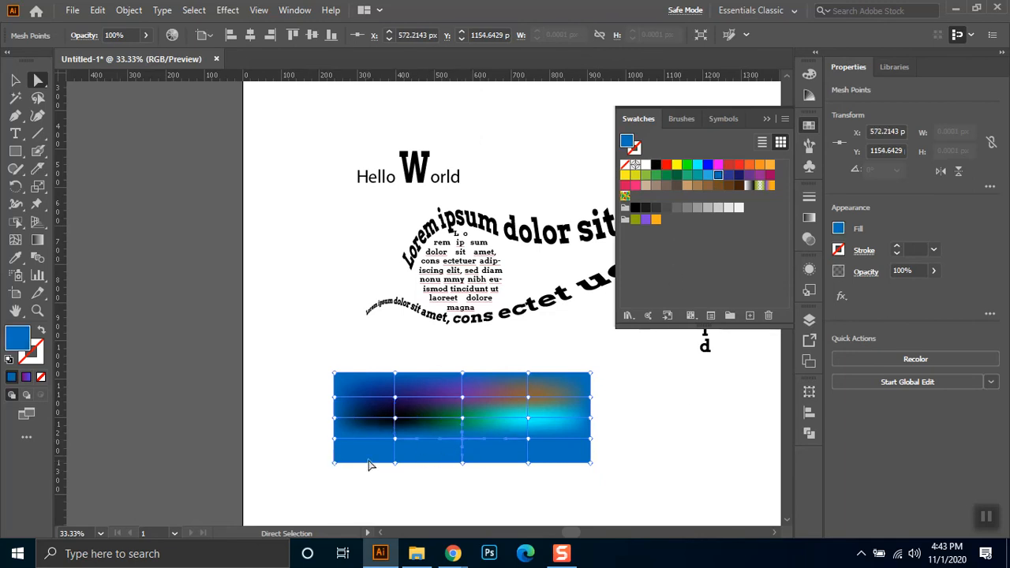
left_click(634, 187)
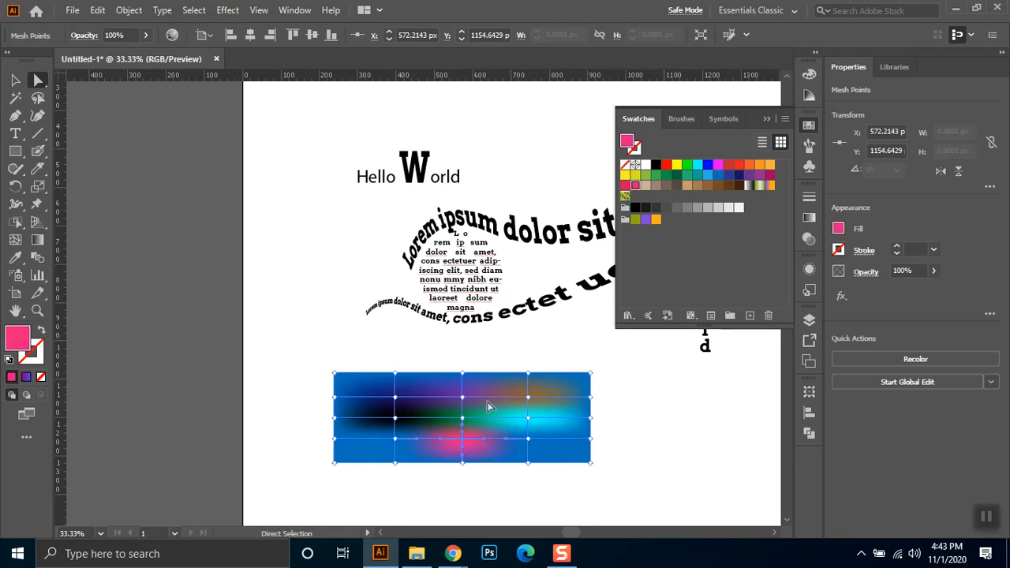
left_click(395, 439)
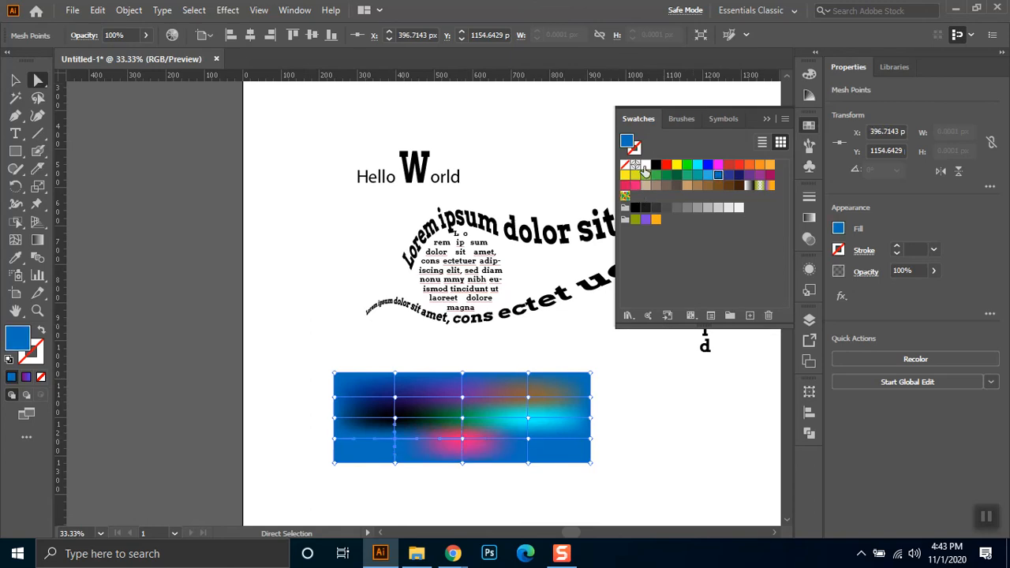
left_click(665, 166)
left_click(527, 440)
left_click(769, 165)
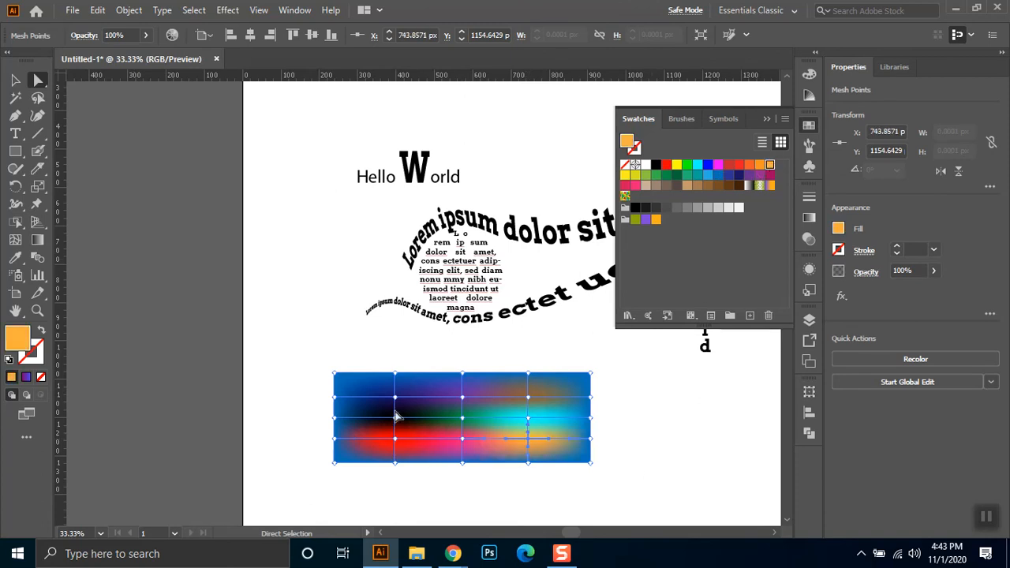
Step: Shift the inner mesh points sideways to distort the colour blend, moving the cyan point to about X 813 px, Y 1107 px
left_click_drag(395, 396, 362, 385)
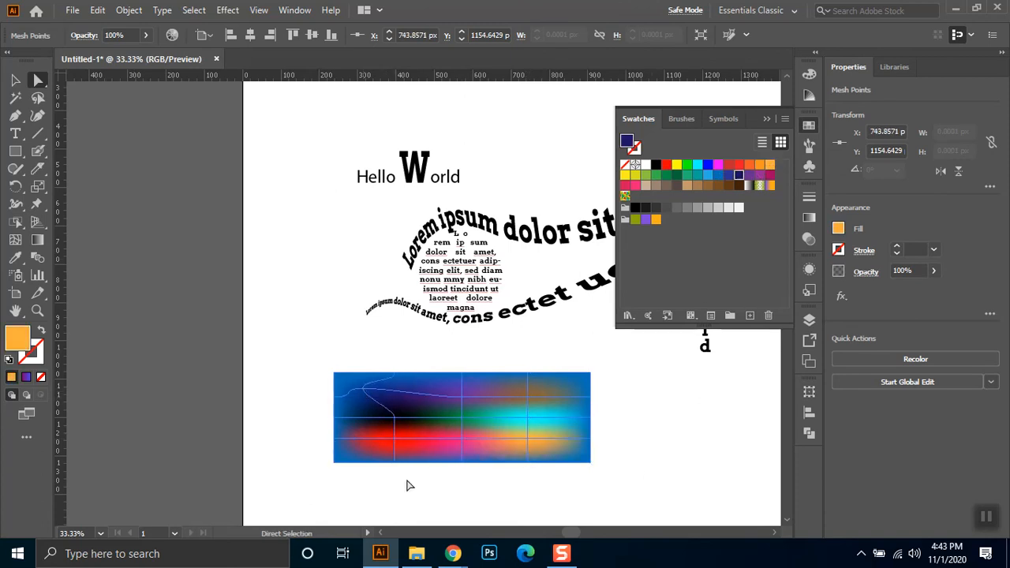
left_click_drag(397, 420, 364, 440)
left_click(665, 165)
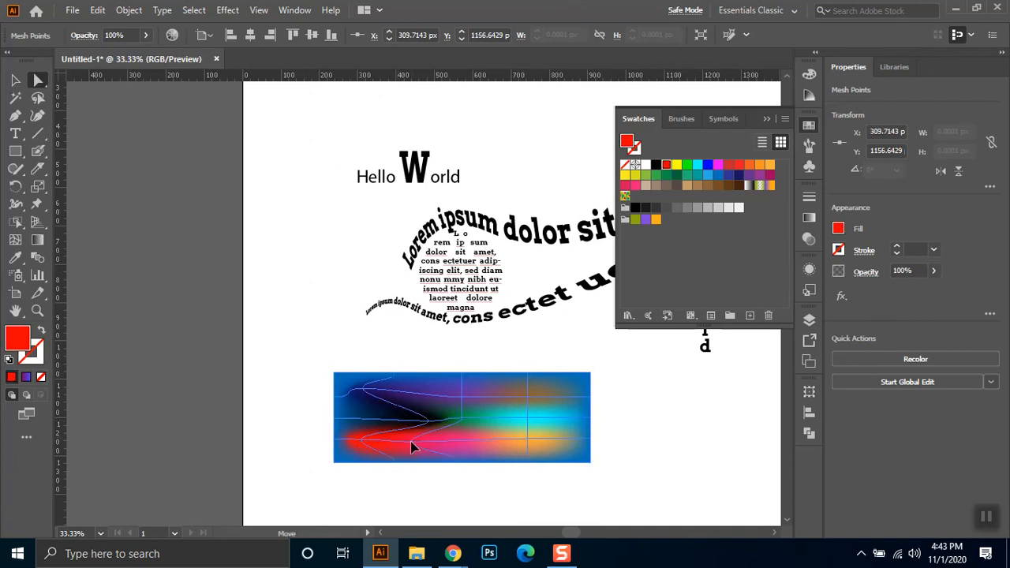
left_click(412, 440)
left_click_drag(528, 438, 462, 438)
left_click_drag(529, 419, 556, 422)
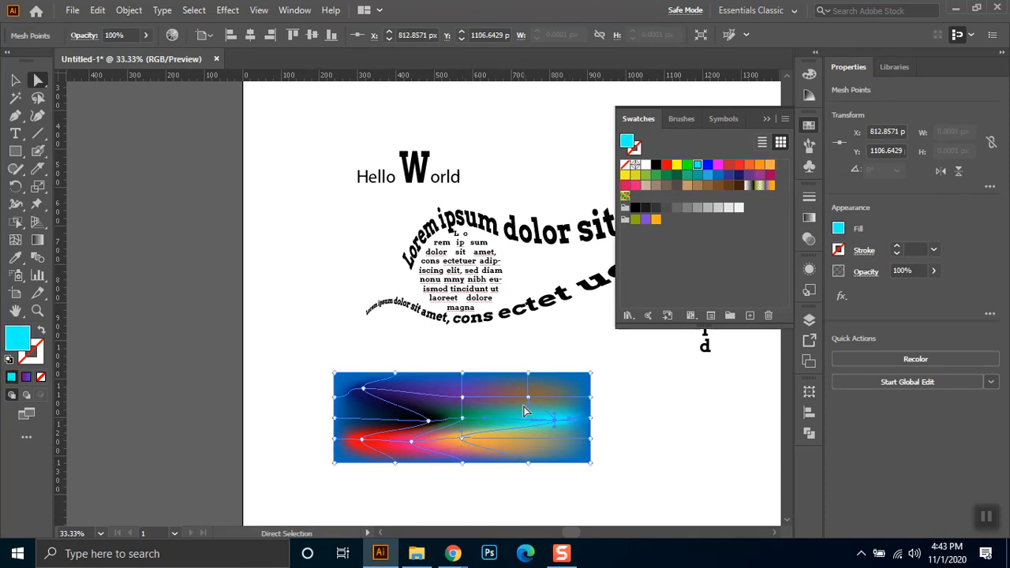
Step: Reshape the mesh outline by moving points on its top and bottom edges, including the upper-left corner to about X 312 px, Y 927 px
left_click(528, 374)
left_click_drag(527, 373, 567, 336)
left_click_drag(462, 373, 450, 351)
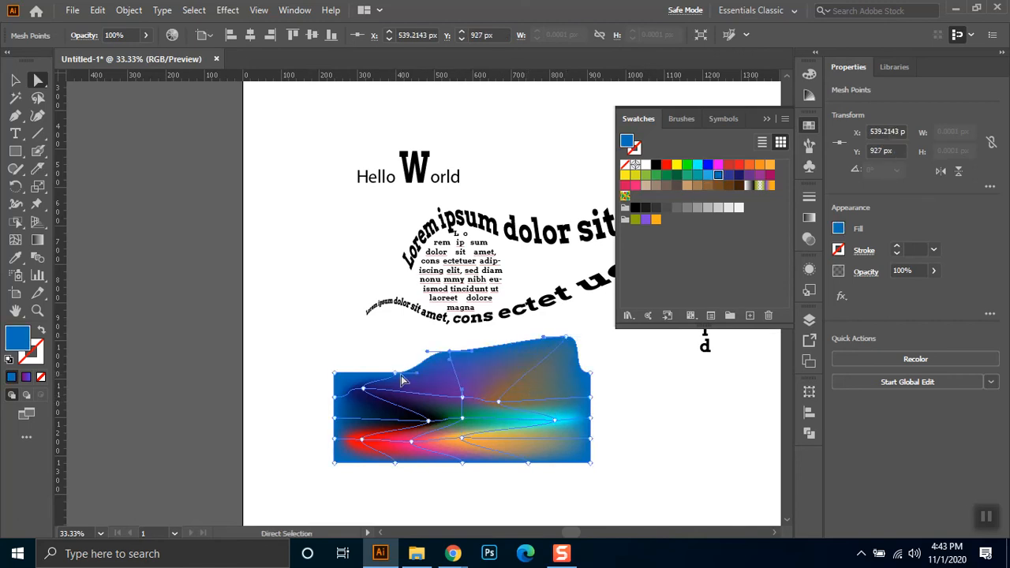
left_click_drag(395, 373, 431, 379)
left_click_drag(333, 375, 361, 351)
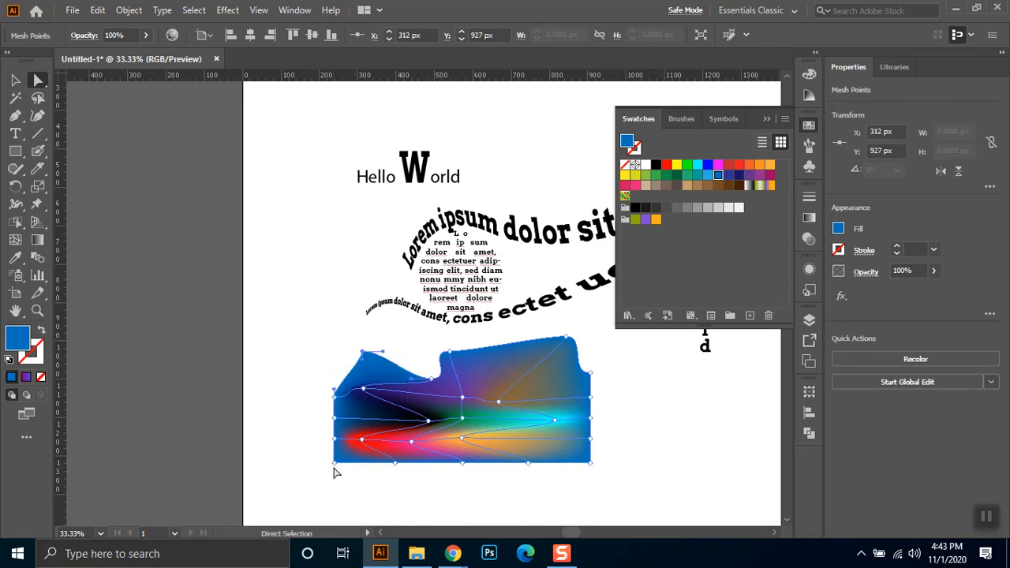
left_click_drag(334, 467, 557, 498)
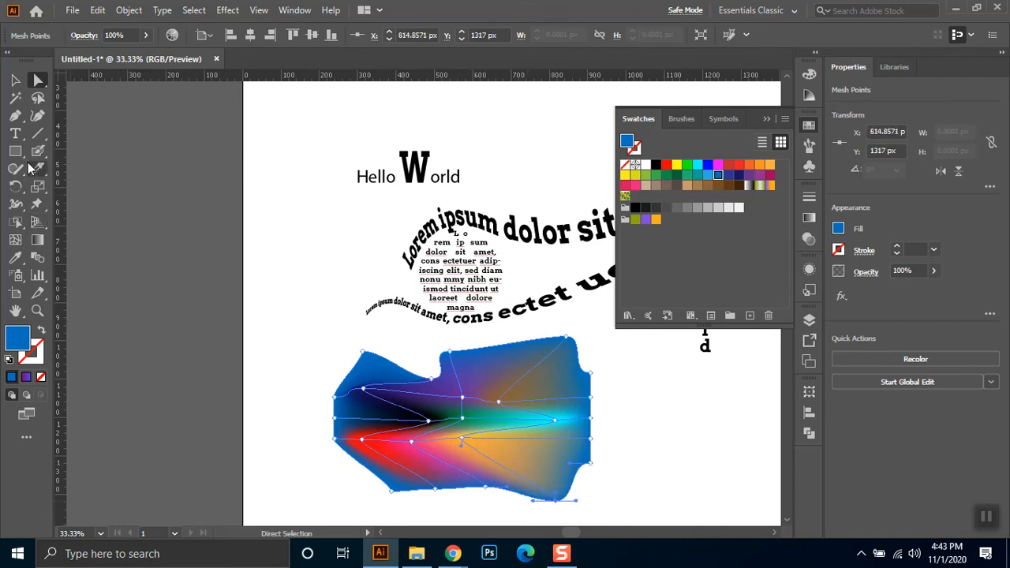
Step: Draw a nearly horizontal line about 291 px wide below the Hello World text and try to add mesh points to it
left_click(15, 151)
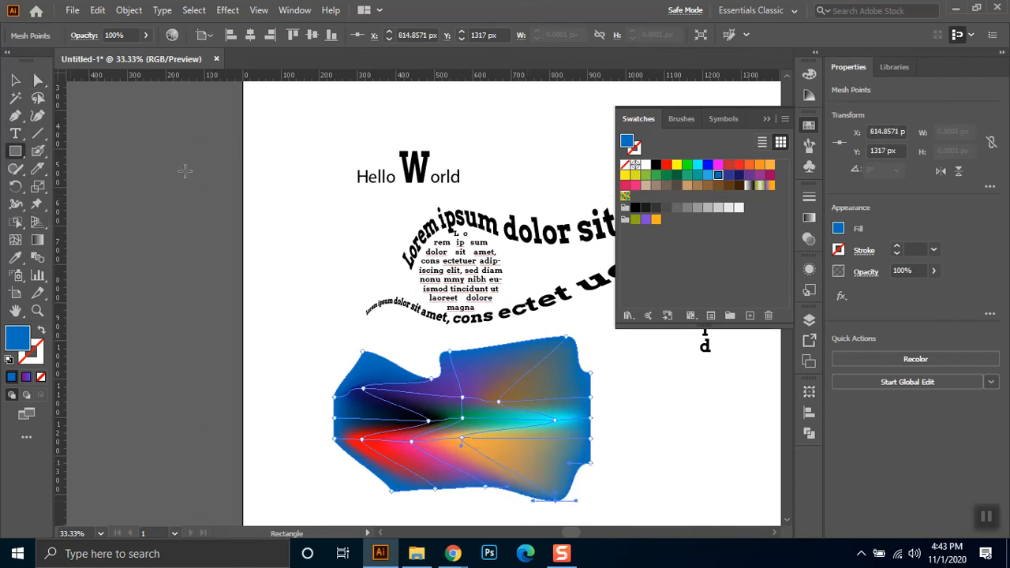
left_click(38, 132)
left_click_drag(268, 213, 379, 217)
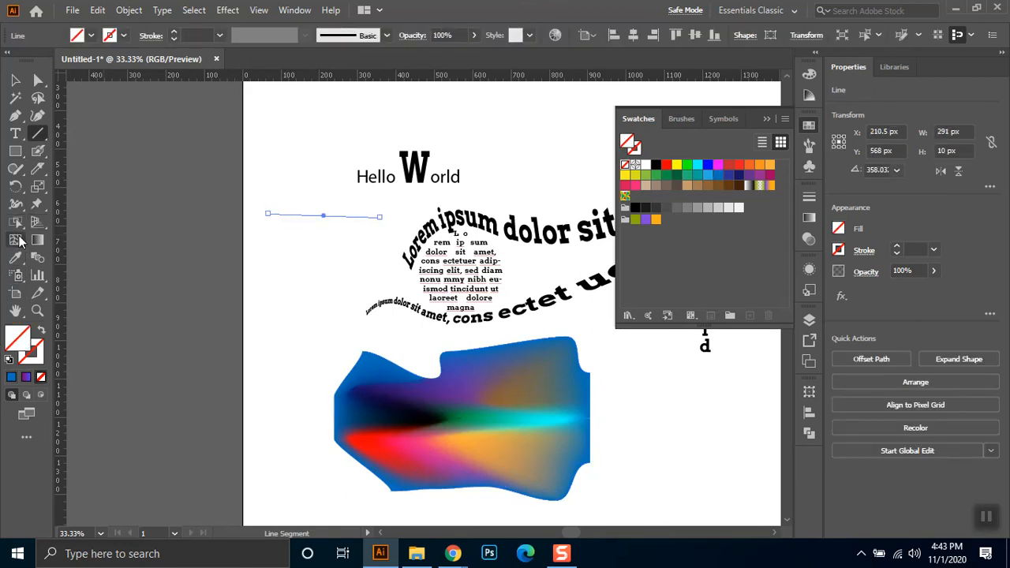
left_click(15, 239)
left_click(322, 214)
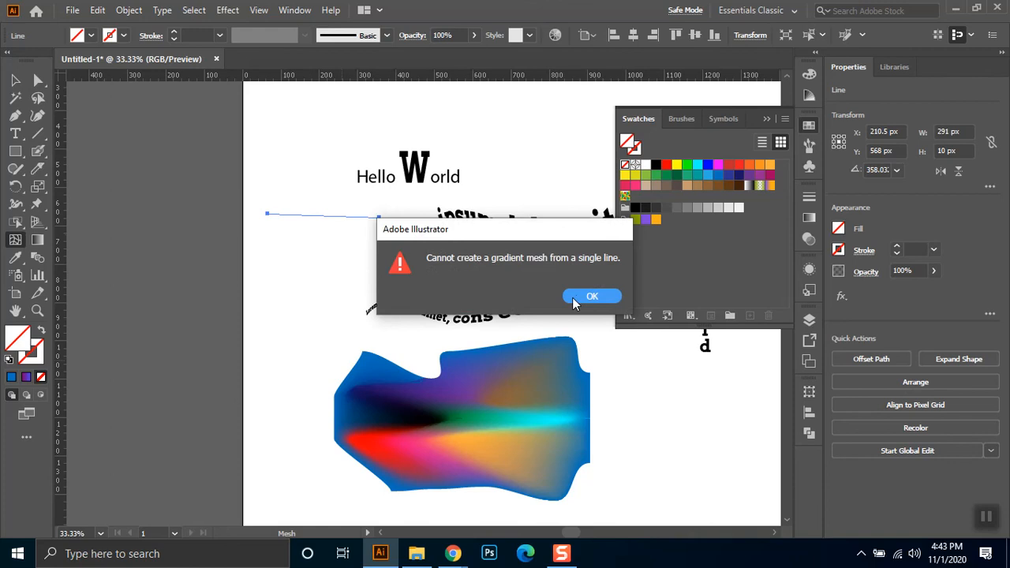
key("Return")
left_click(333, 216)
left_click(588, 298)
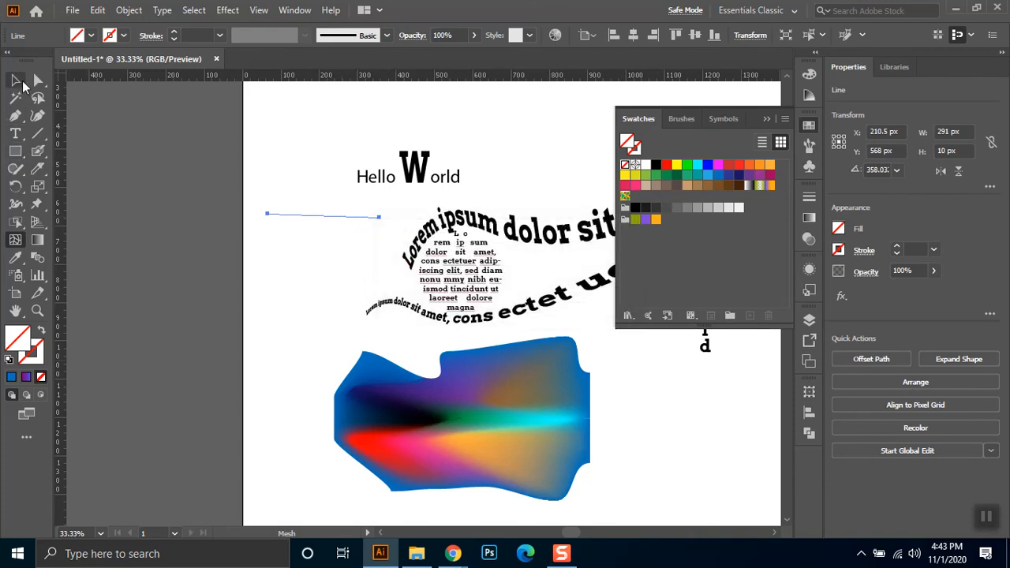
left_click(17, 81)
left_click(300, 273)
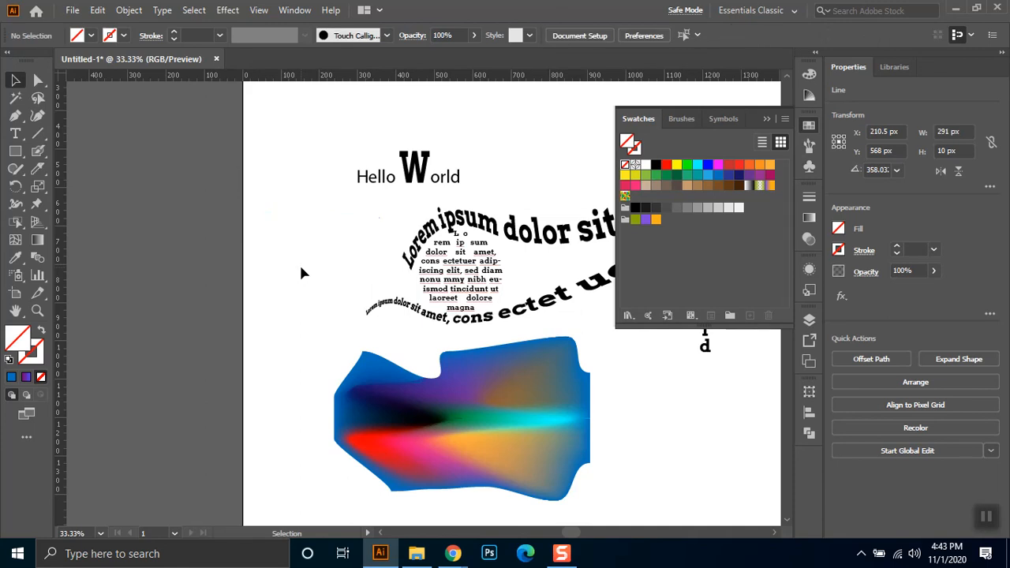
left_click_drag(274, 390, 608, 487)
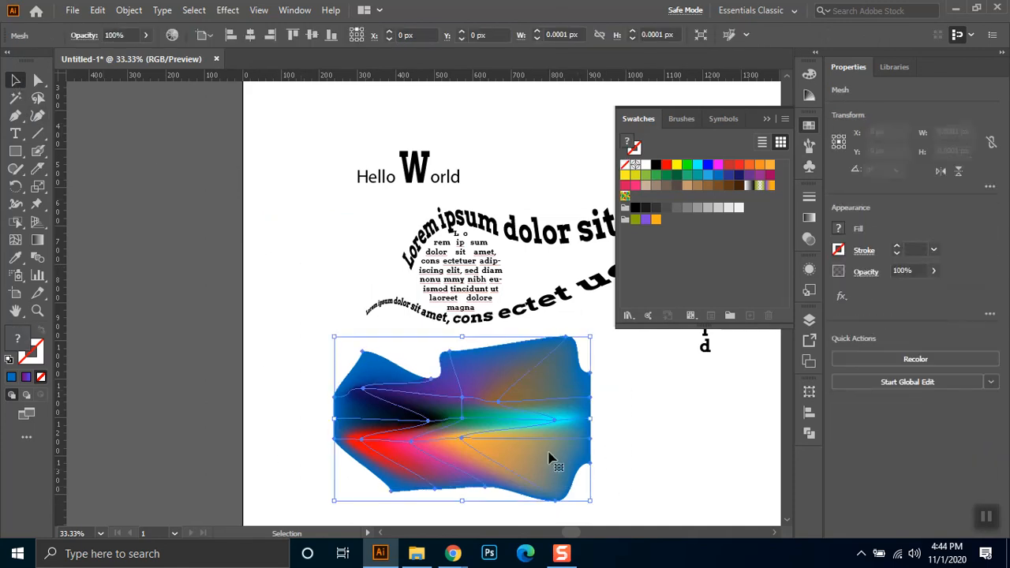
left_click(341, 253)
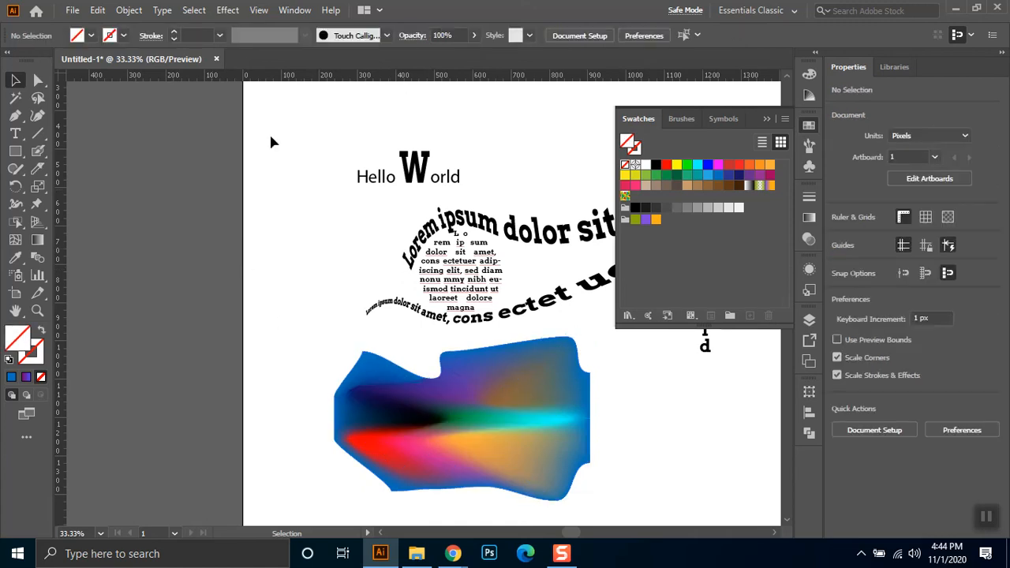
Step: Draw a horizontal line about 550 px long at about Y 570 px and open its brush definition choices
left_click(37, 133)
left_click_drag(142, 215, 354, 213)
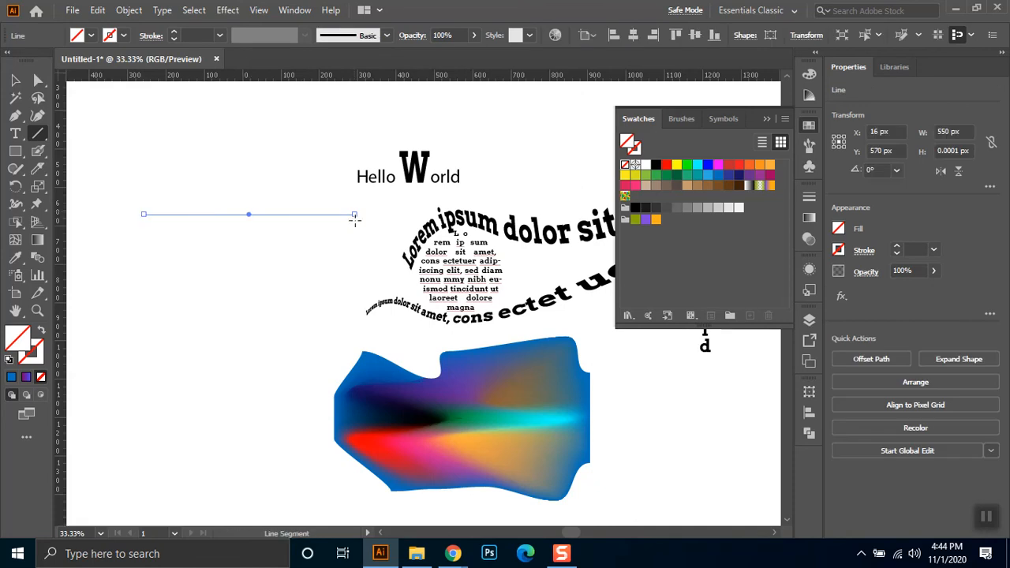
left_click(387, 35)
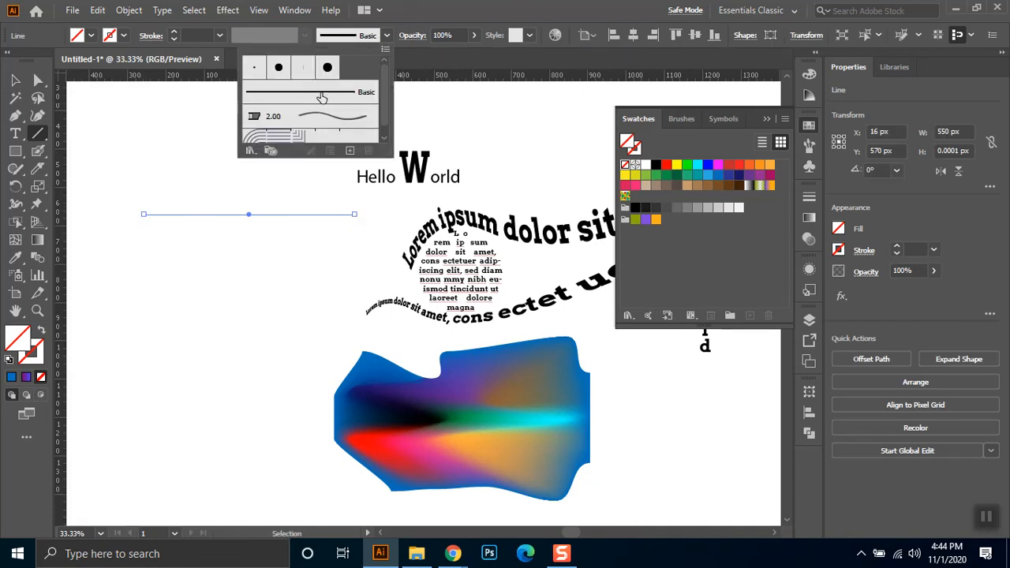
Step: Give the selected horizontal line a black stroke and a variable width profile with three bulges
left_click(123, 36)
left_click(123, 36)
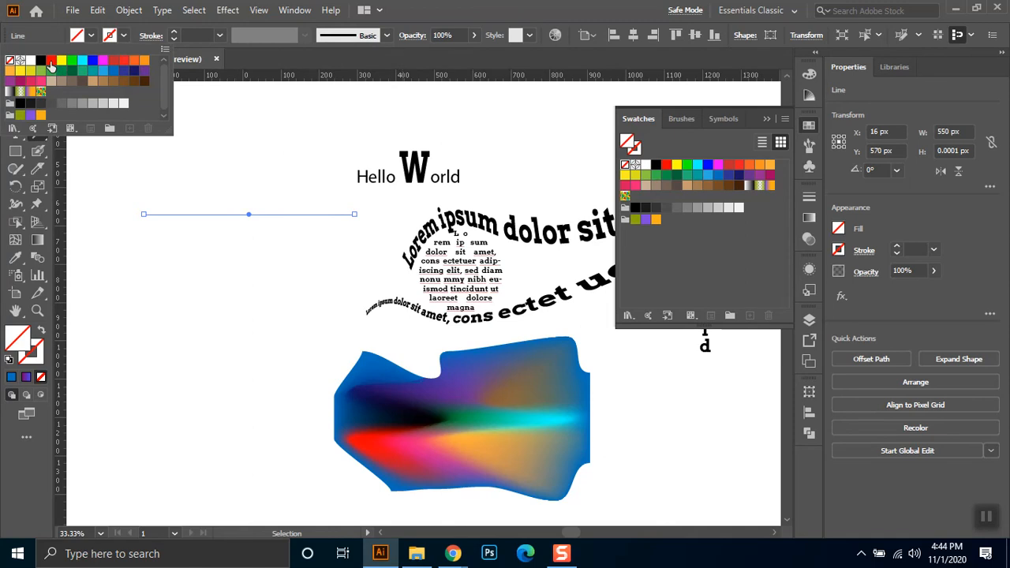
left_click(40, 61)
left_click(305, 36)
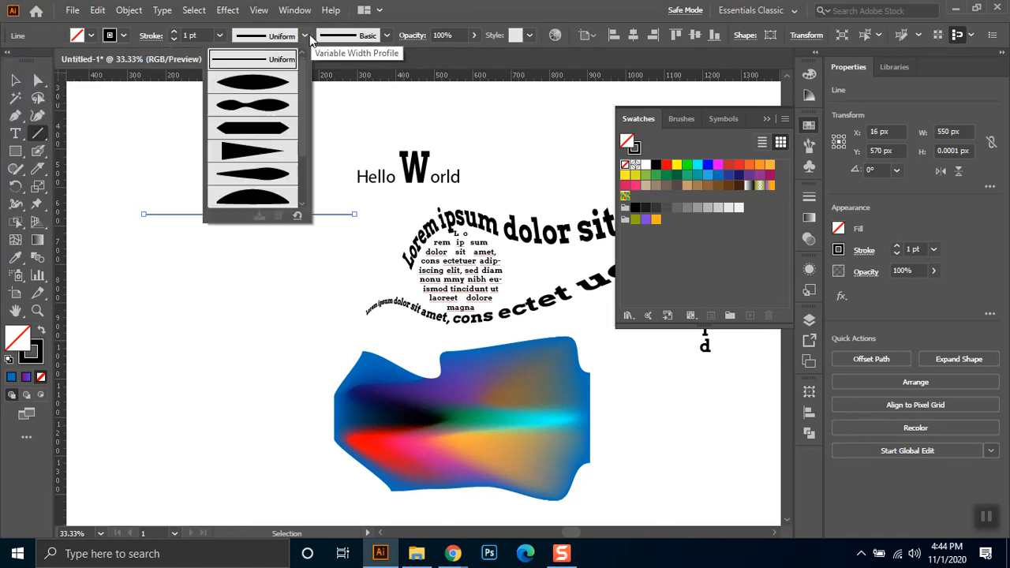
left_click(268, 164)
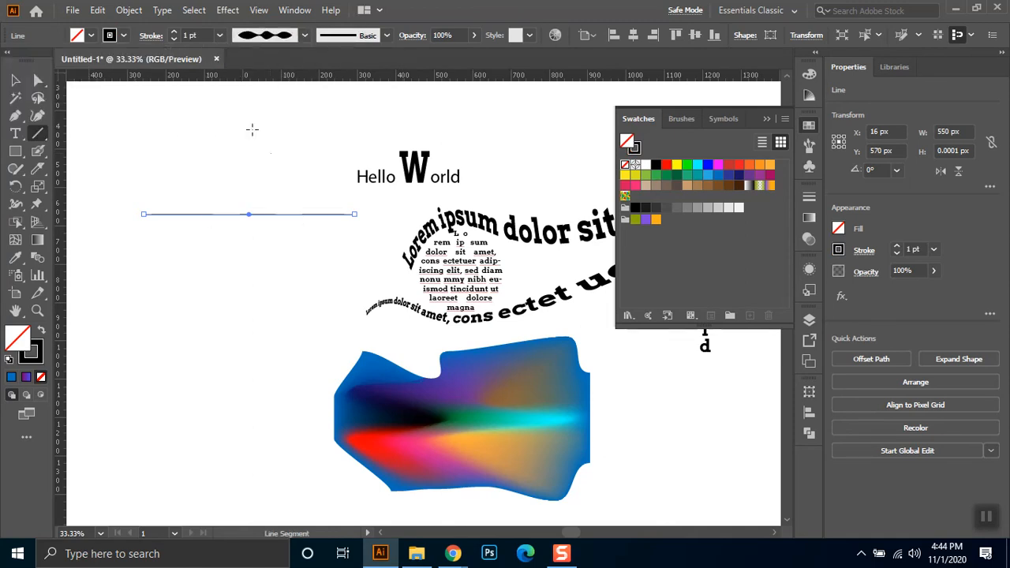
Step: Increase the line's stroke weight to 140 pt
key("shift+Up")
key("shift+Up")
key("shift+Up")
key("shift+Up")
key("shift+Up")
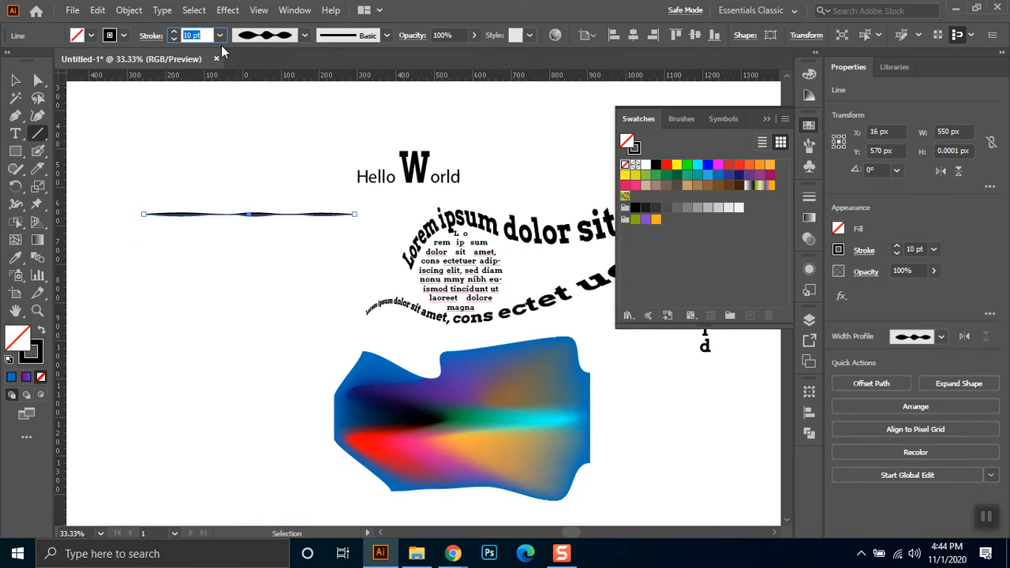
key("shift+Up")
key("shift+Up")
key("shift+Up")
key("shift+Up")
key("shift+Up")
key("shift+Up")
key("shift+Up")
key("shift+Up")
key("shift+Up")
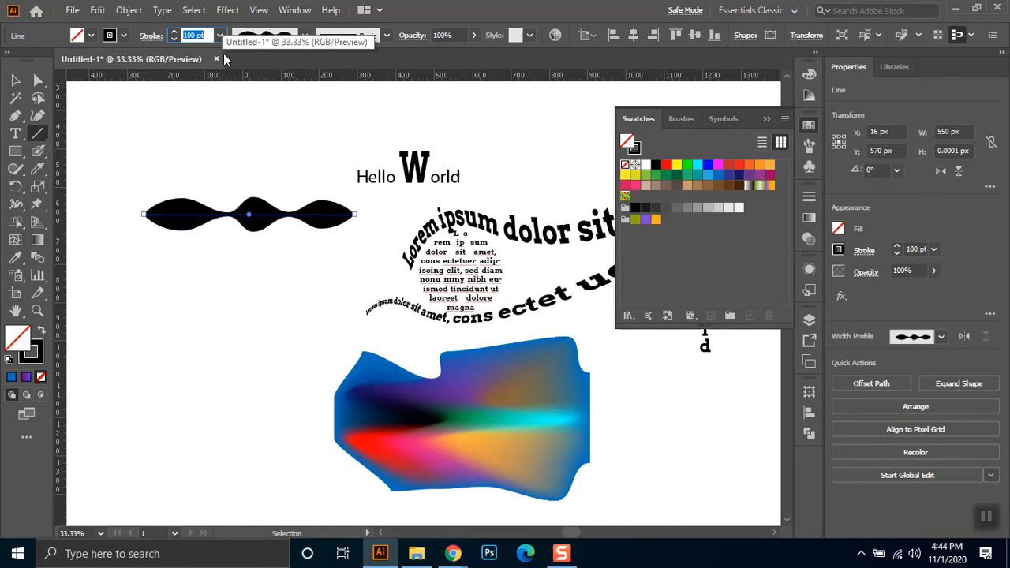
Step: Expand the appearance of the thick line and add one mesh point inside the left bulge of the shape
left_click(129, 9)
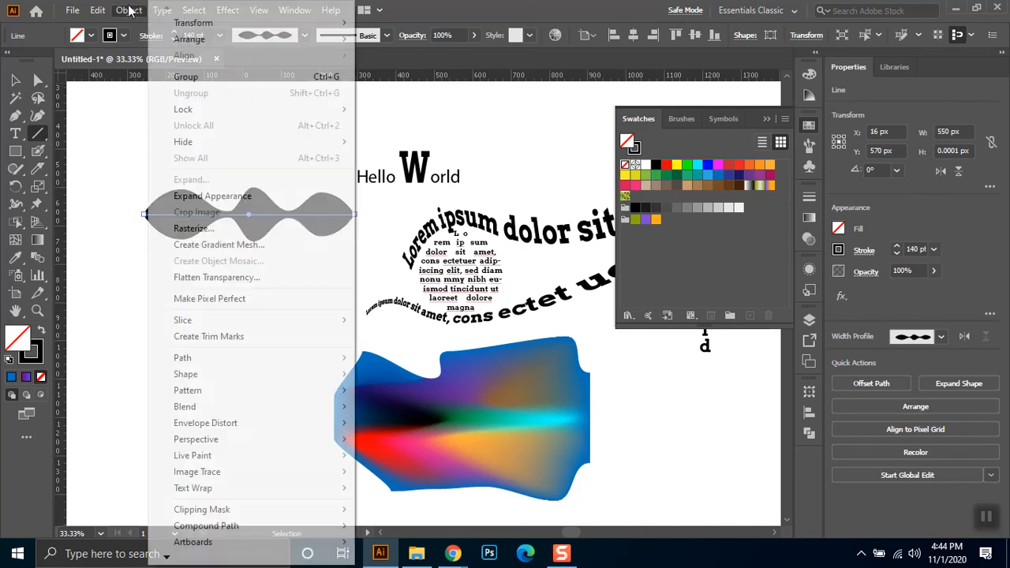
left_click(237, 197)
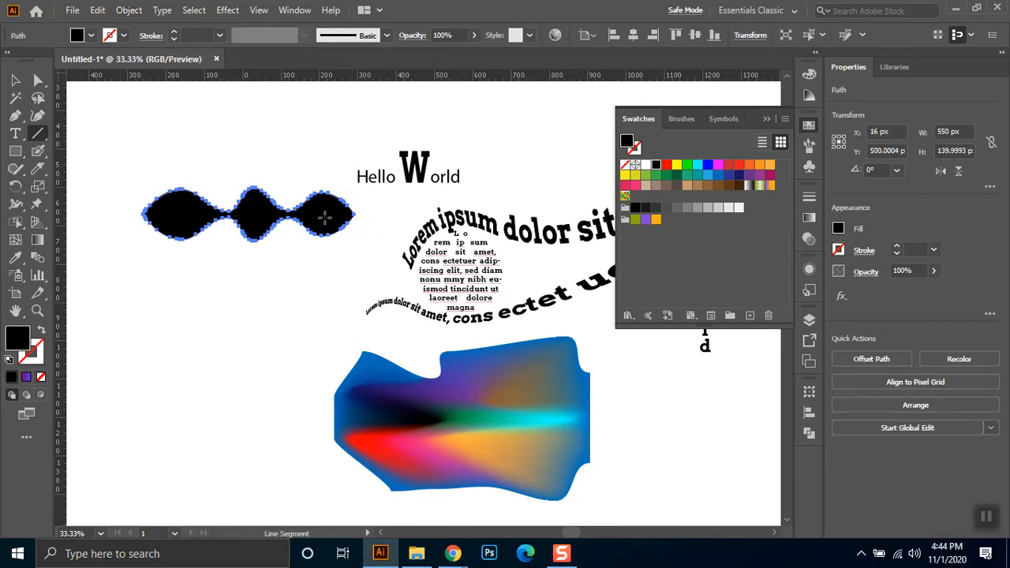
left_click(15, 239)
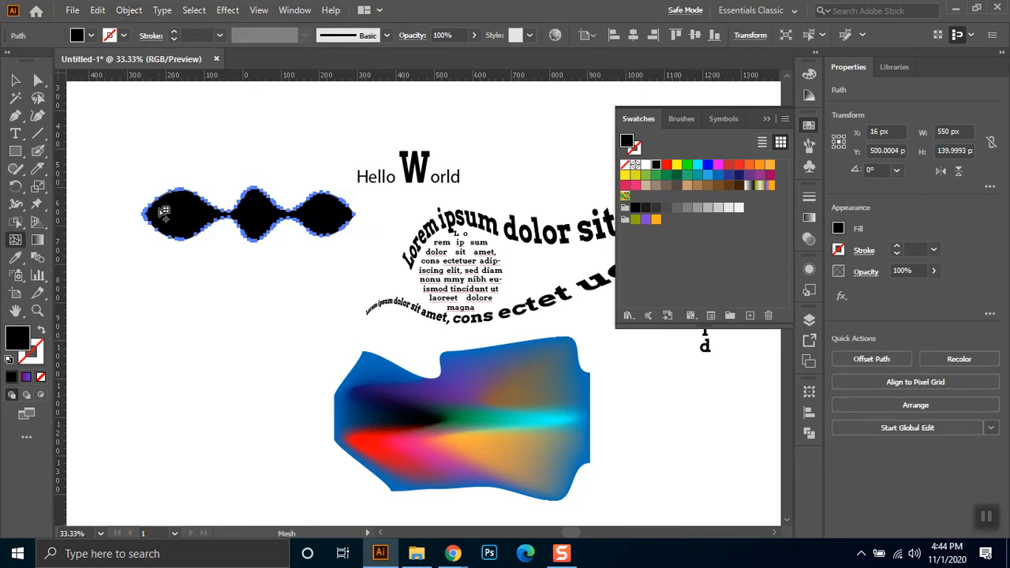
left_click(190, 210)
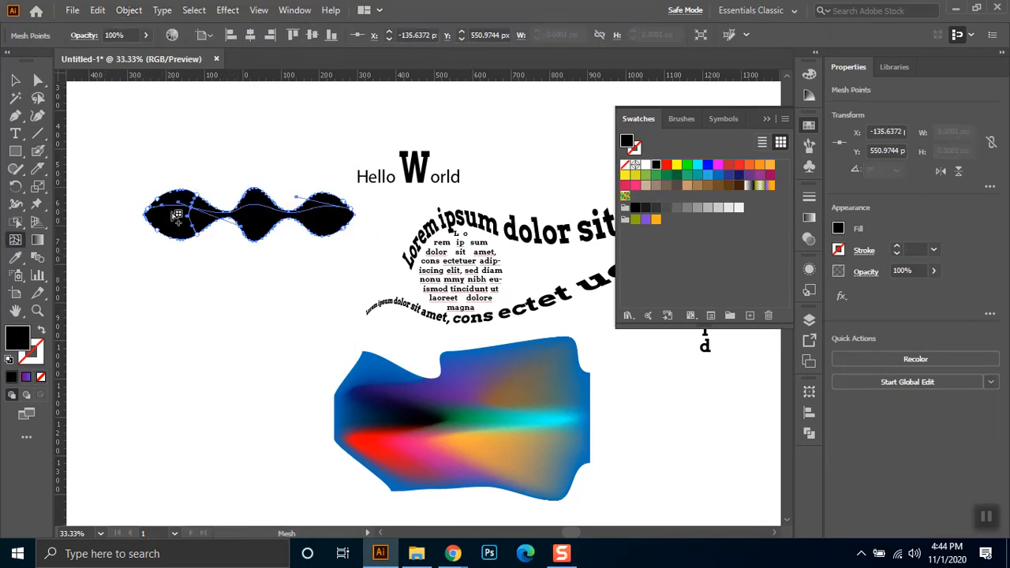
left_click(330, 219)
key("ctrl+z")
Step: Fill the left bulge's mesh point with bright red and deselect the shape
left_click(38, 80)
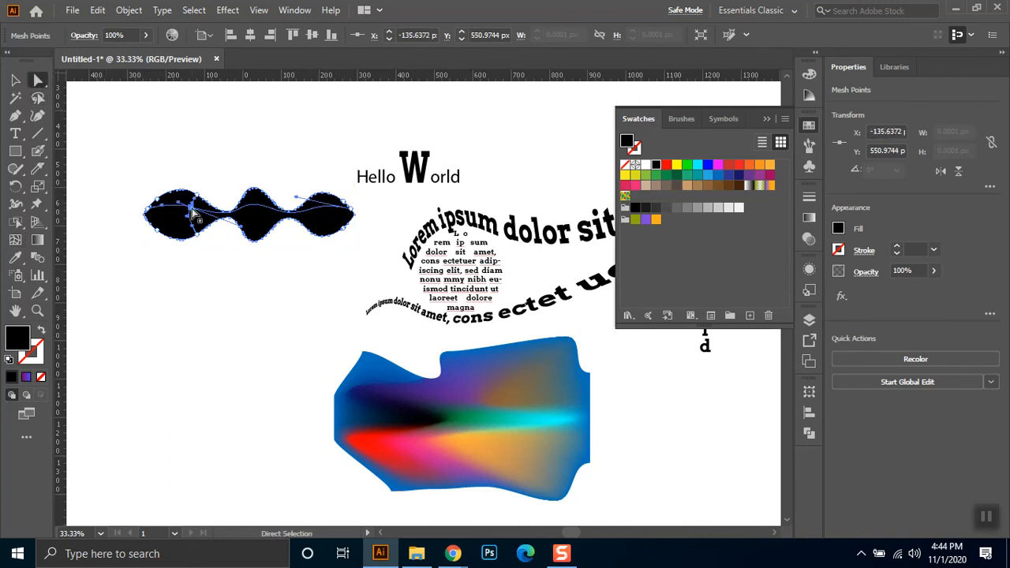
left_click(739, 165)
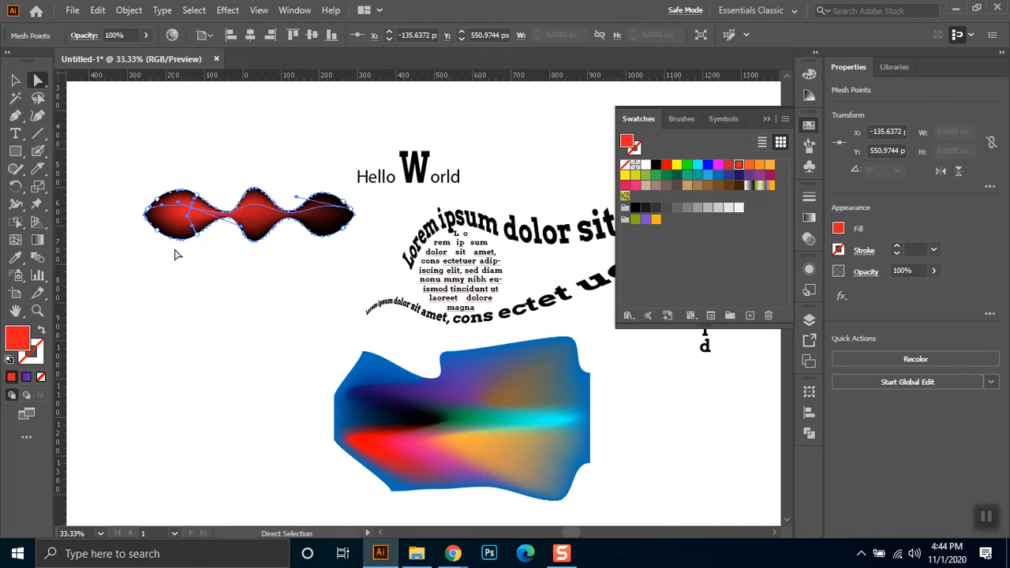
left_click(15, 80)
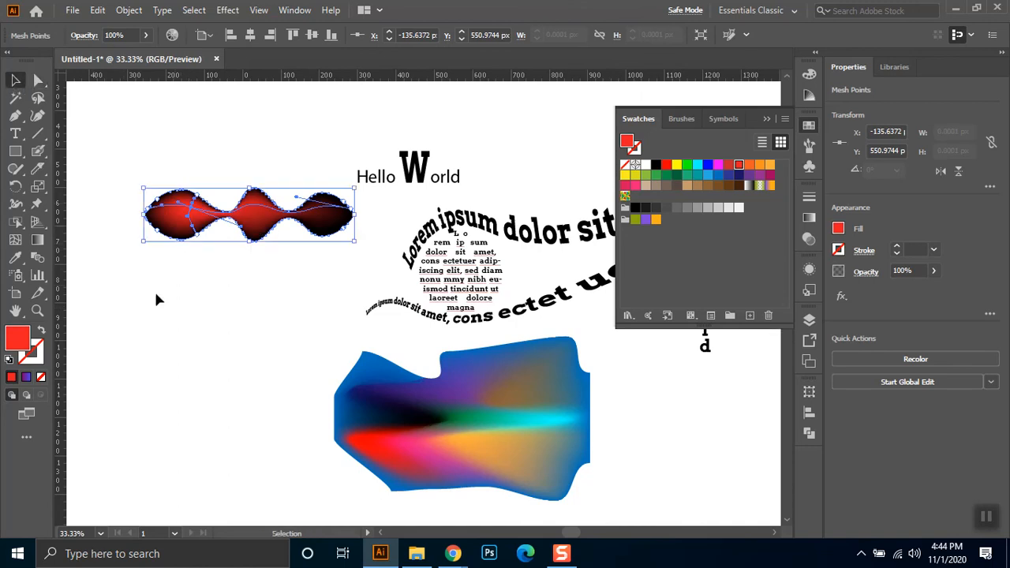
left_click(259, 293)
Step: Move the red and black mesh shape down and slightly left to about X -13 px, Y 731 px
left_click_drag(263, 227, 251, 317)
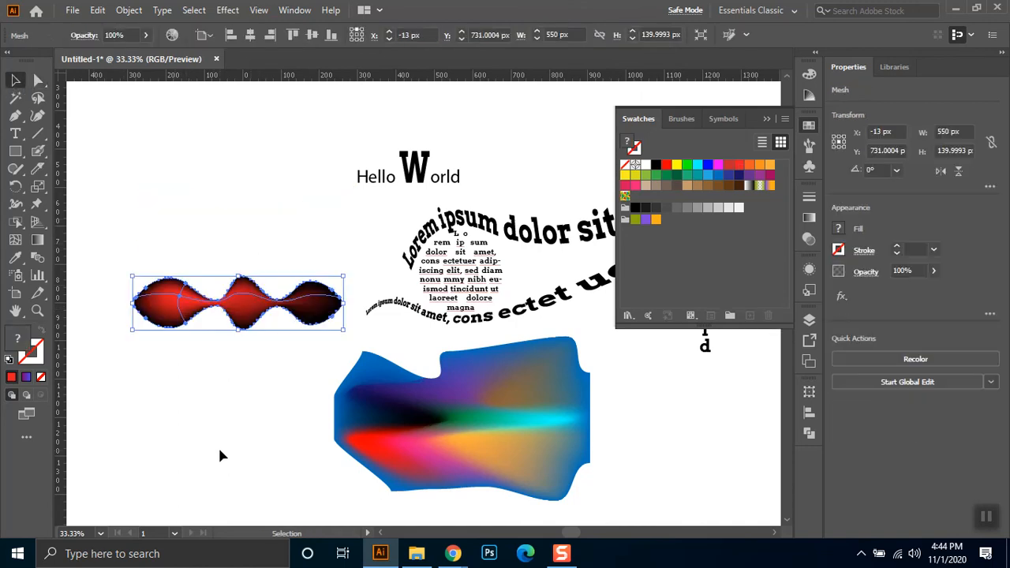
left_click(174, 349)
scroll(175, 349, "up", 2)
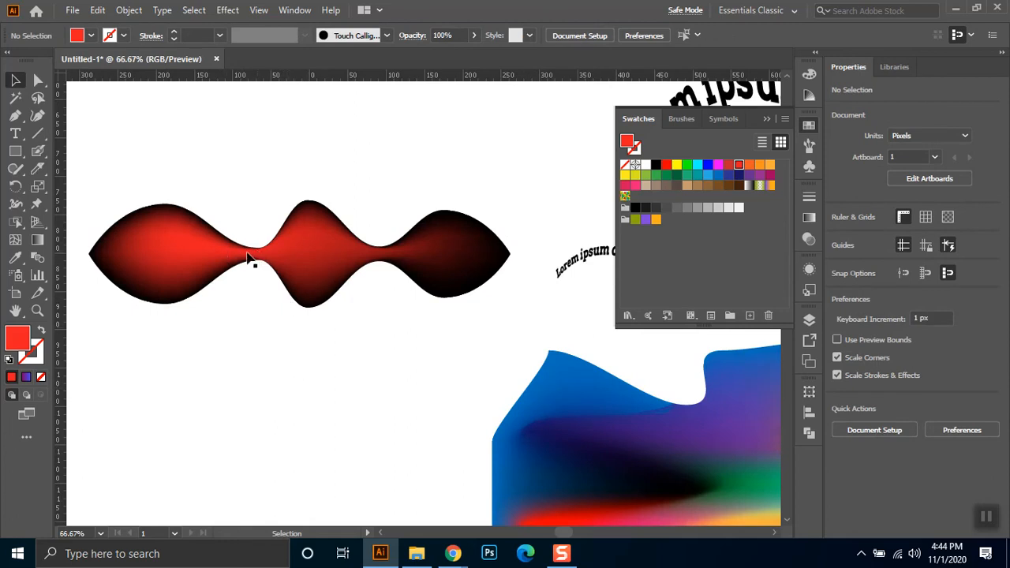
left_click(471, 257)
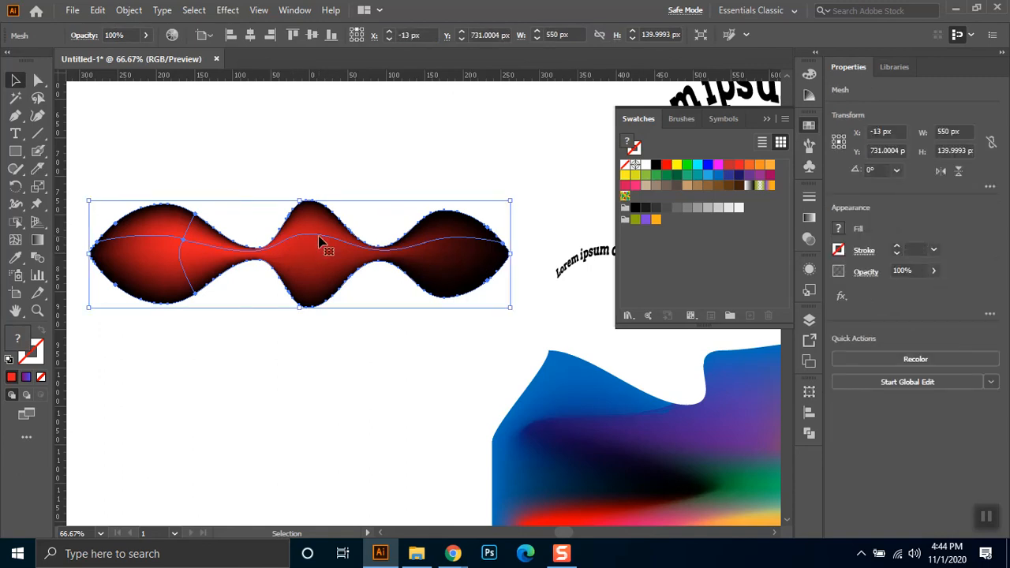
left_click(246, 378)
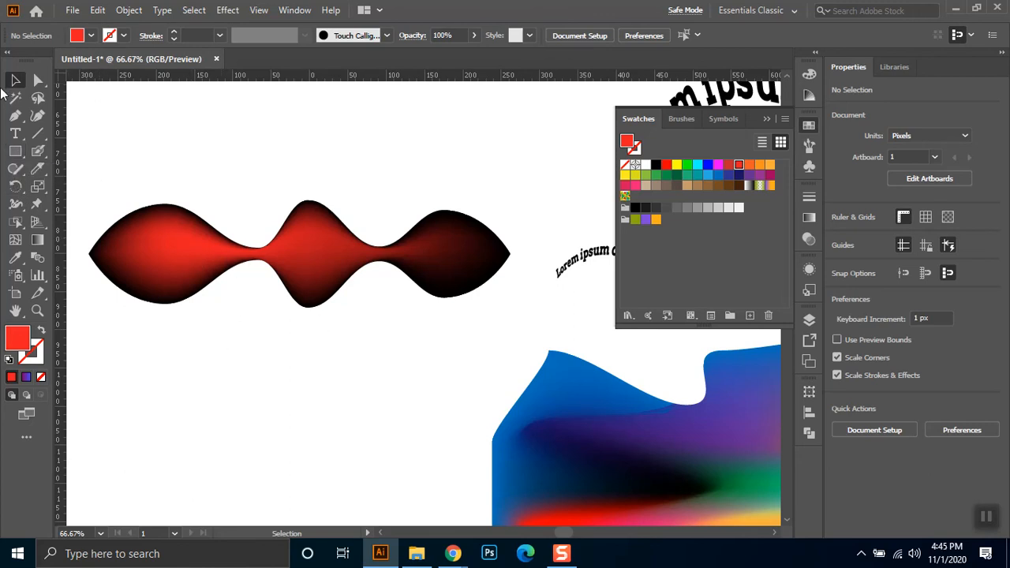
Step: Add a second mesh point just left of the existing one in the left bulge and recolor the original point yellow
left_click(172, 272)
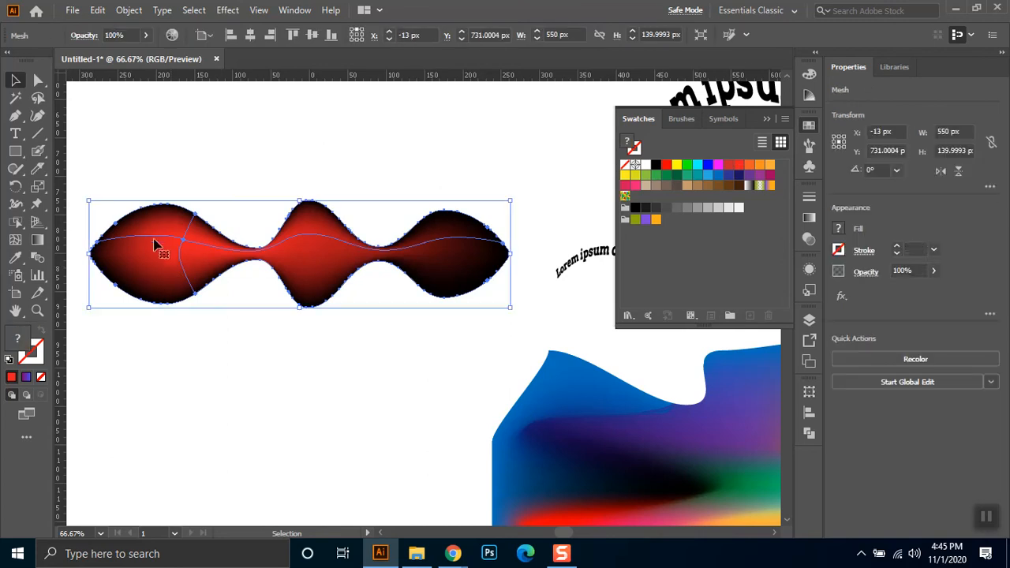
left_click(15, 239)
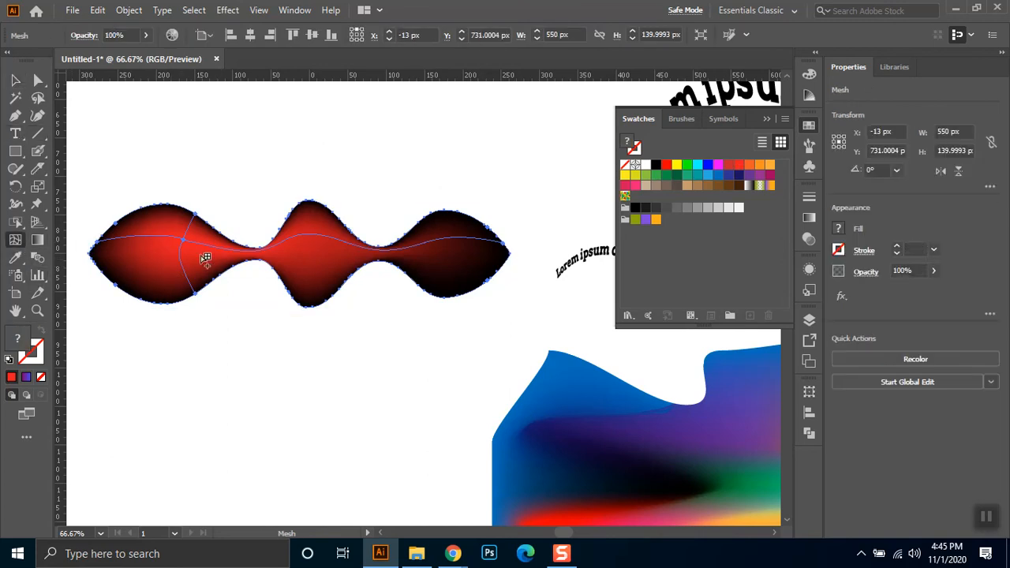
left_click(174, 238)
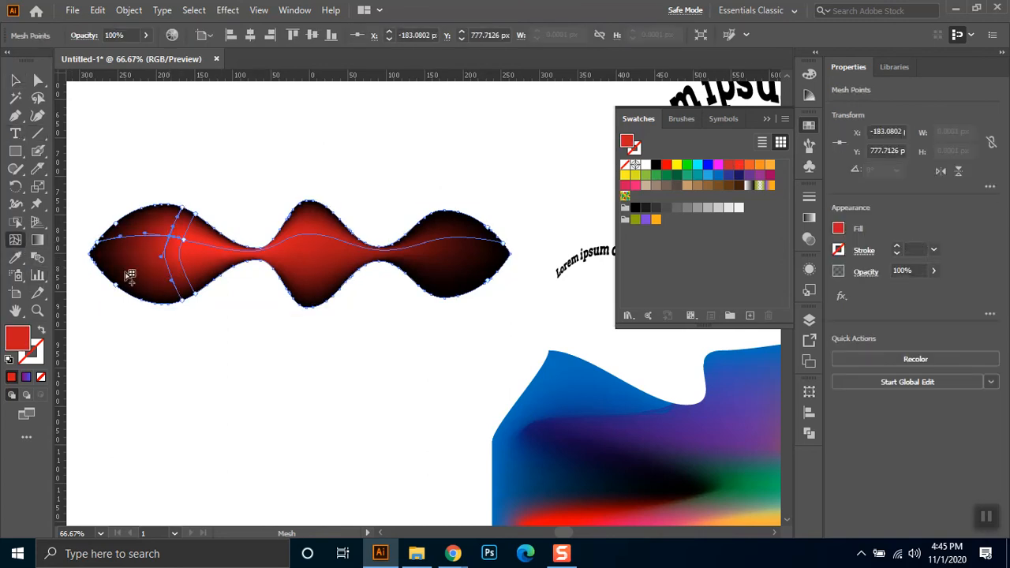
left_click(186, 240)
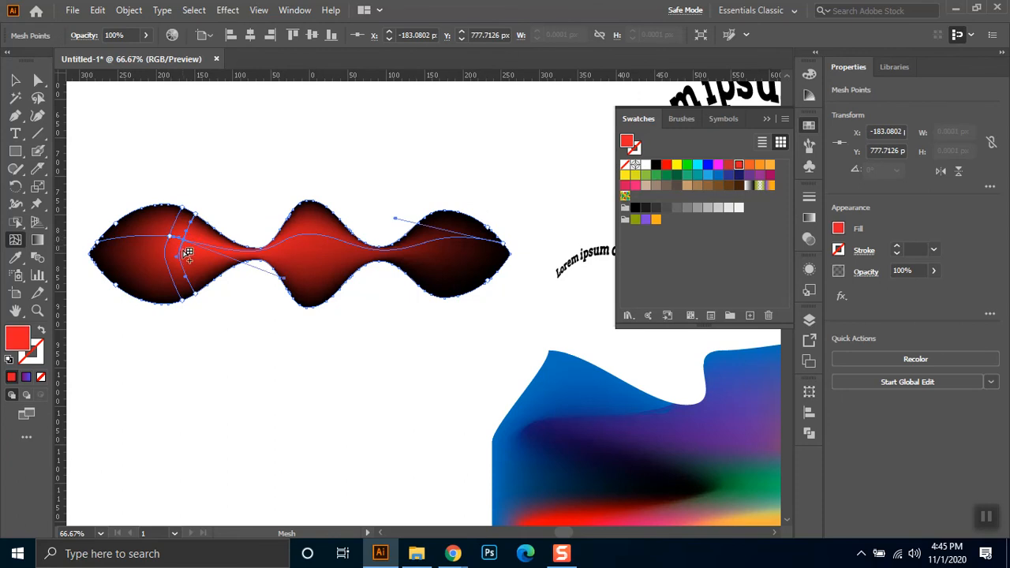
left_click(676, 165)
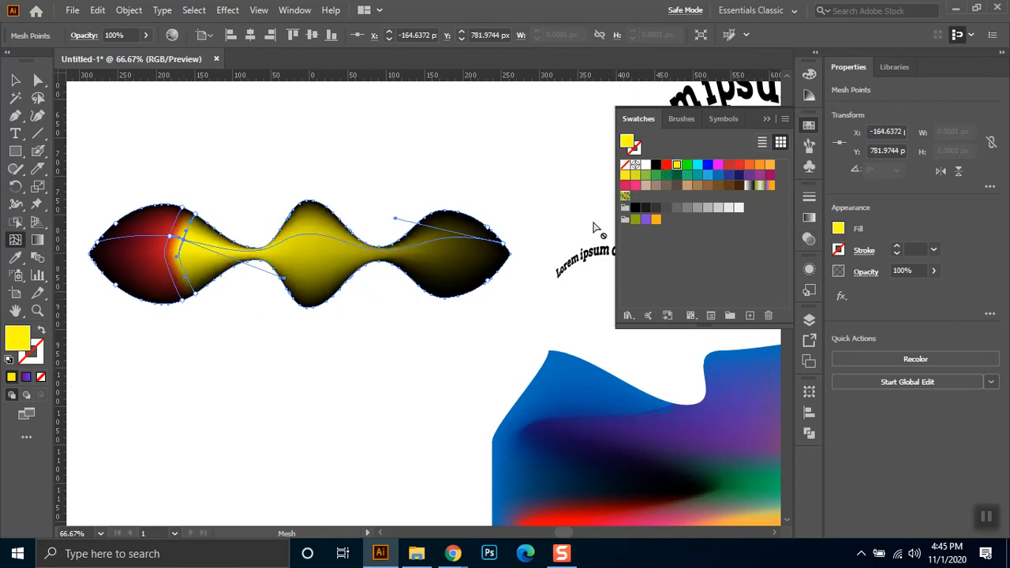
Step: Color the leftmost inner mesh point orange (R=241 G=90 B=36) and add a bright red mesh point in the middle bulge
left_click(173, 237)
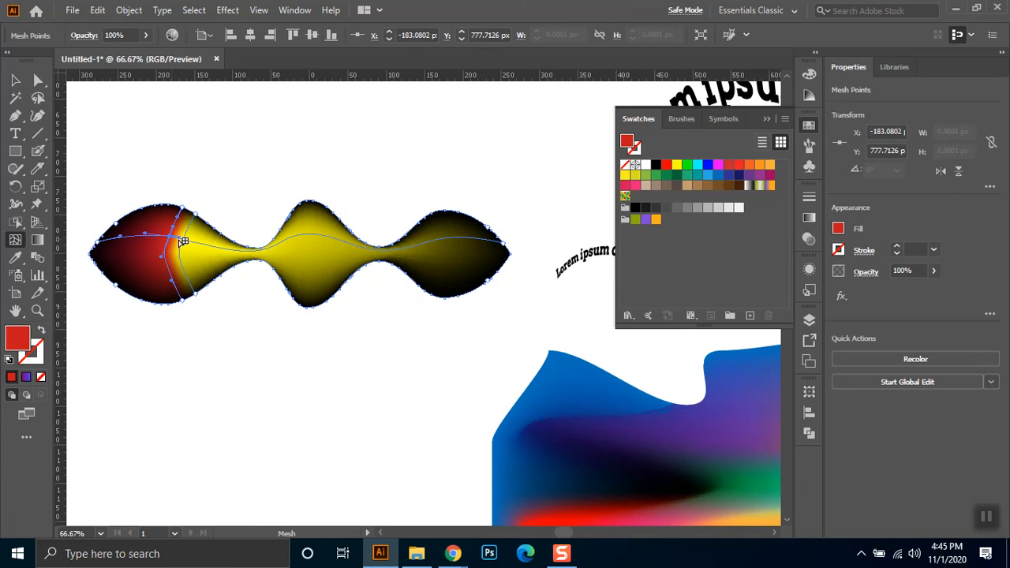
left_click(749, 168)
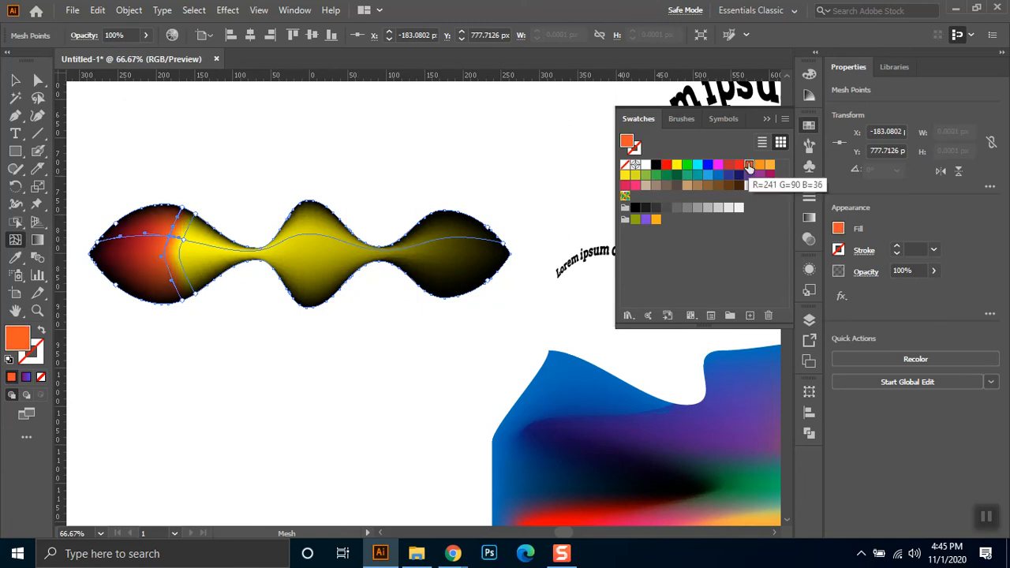
left_click(317, 239)
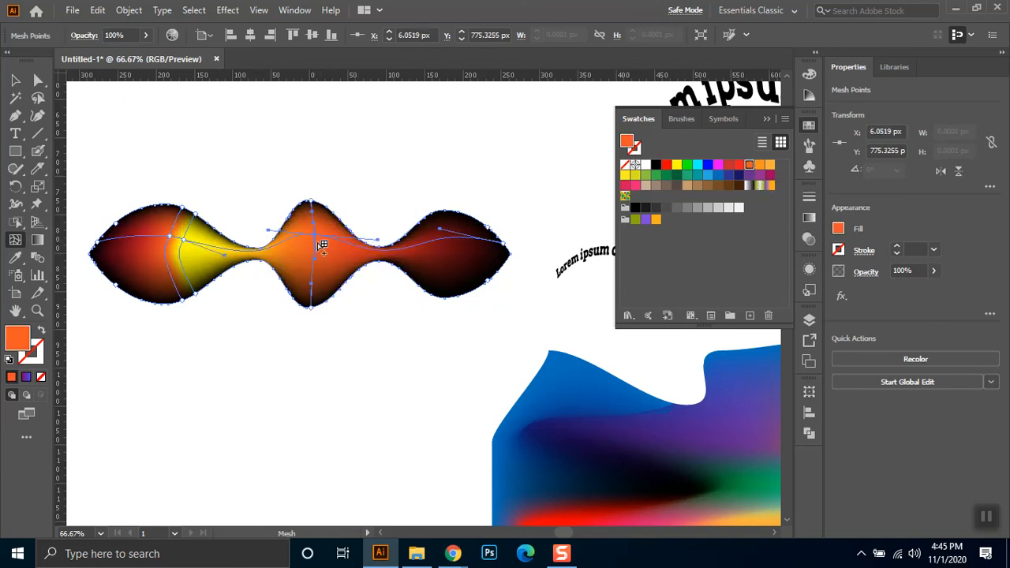
left_click(739, 165)
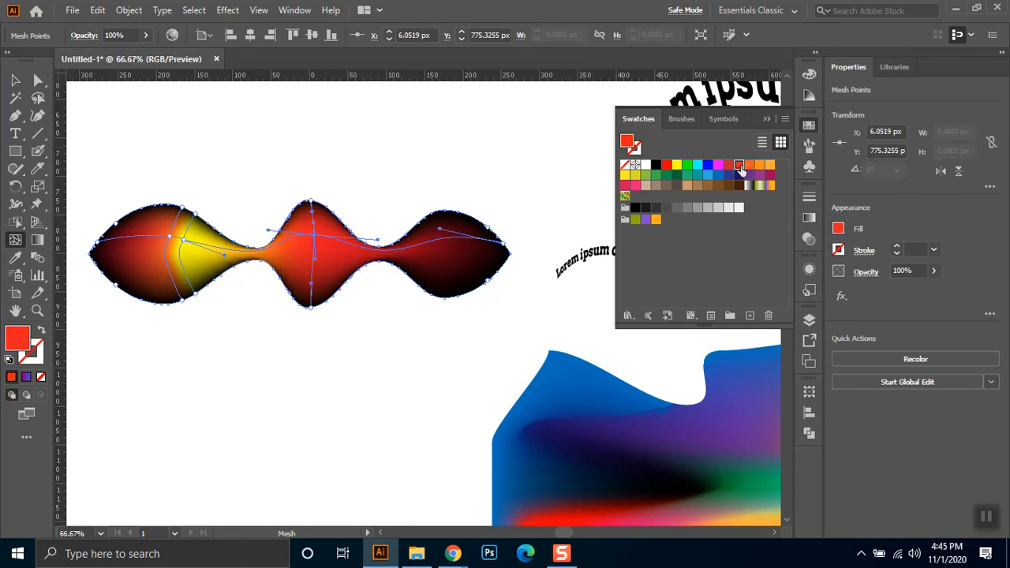
Step: Try red, light orange and green fills on the left bulge's yellow mesh point, ending back on yellow
left_click(190, 242)
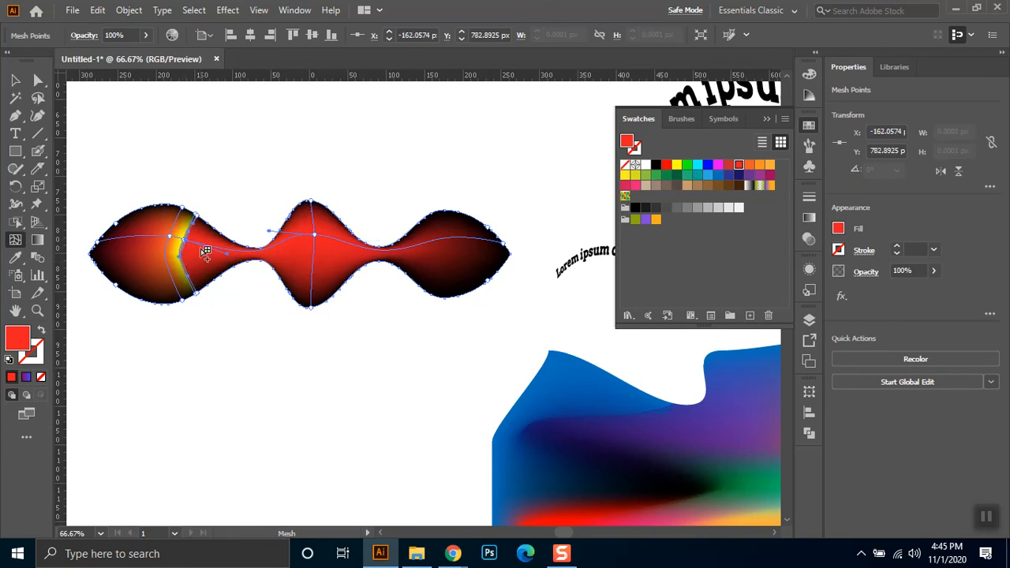
key("ctrl+z")
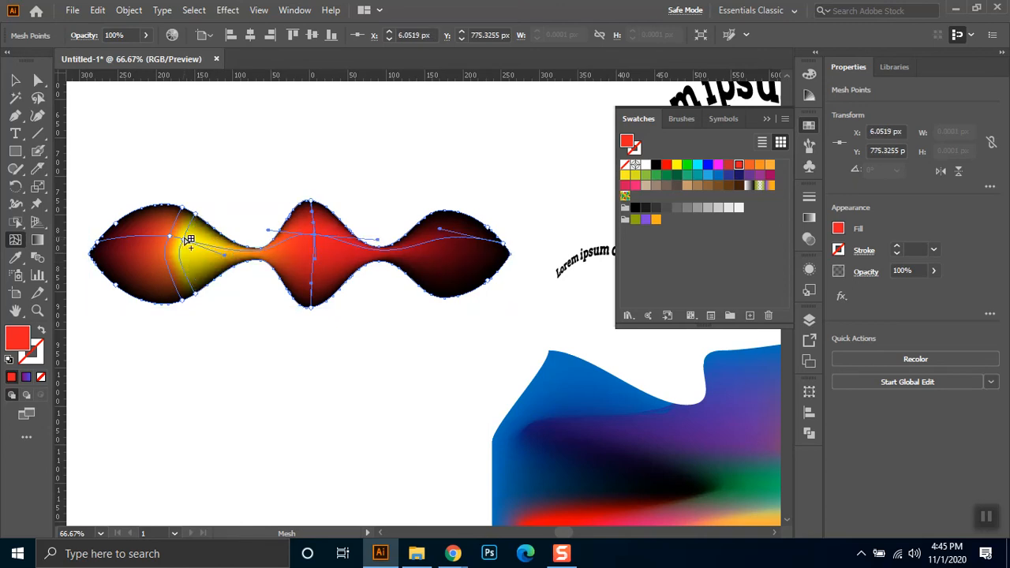
left_click(189, 241, "shift")
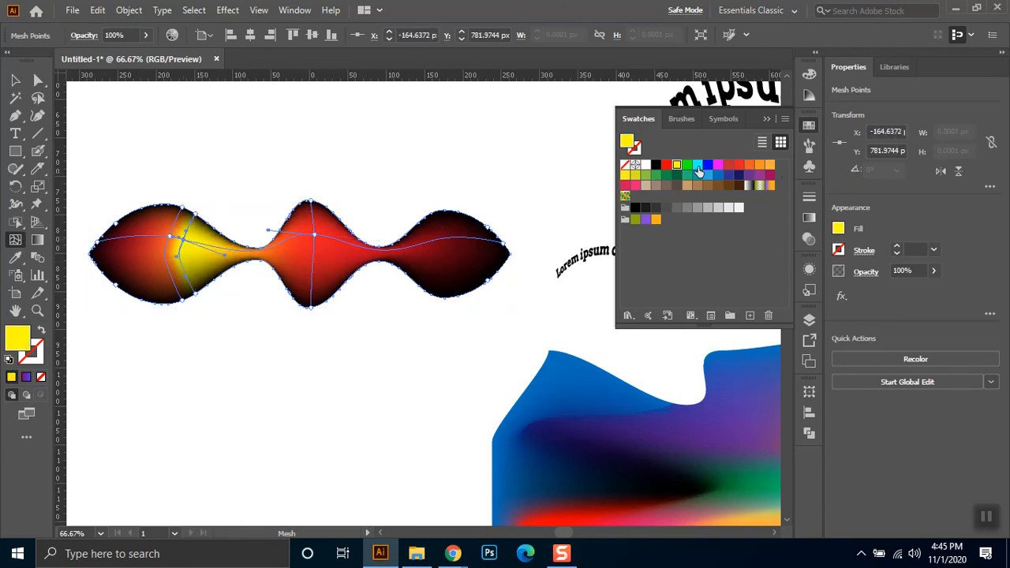
left_click(740, 166)
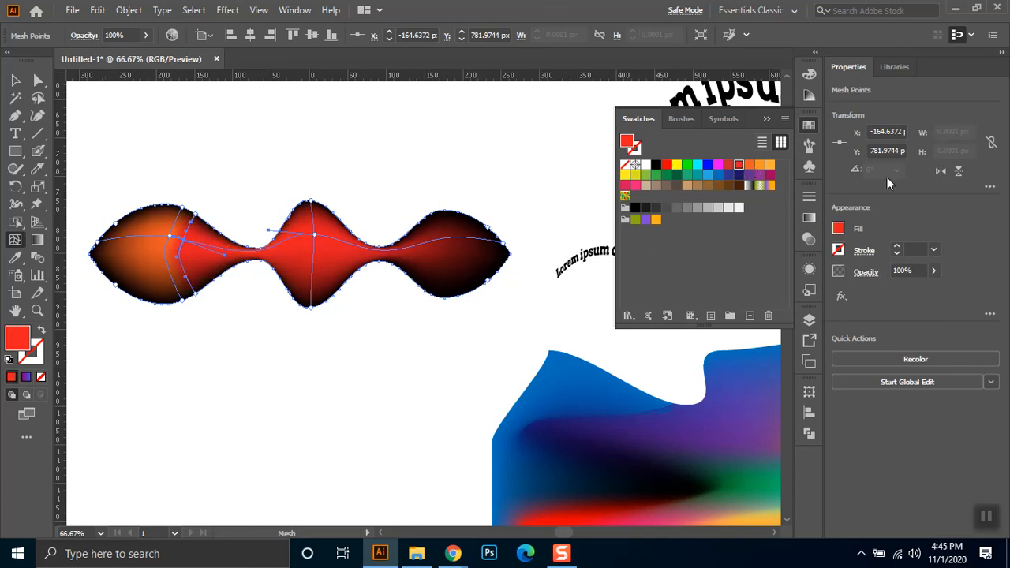
left_click(769, 165)
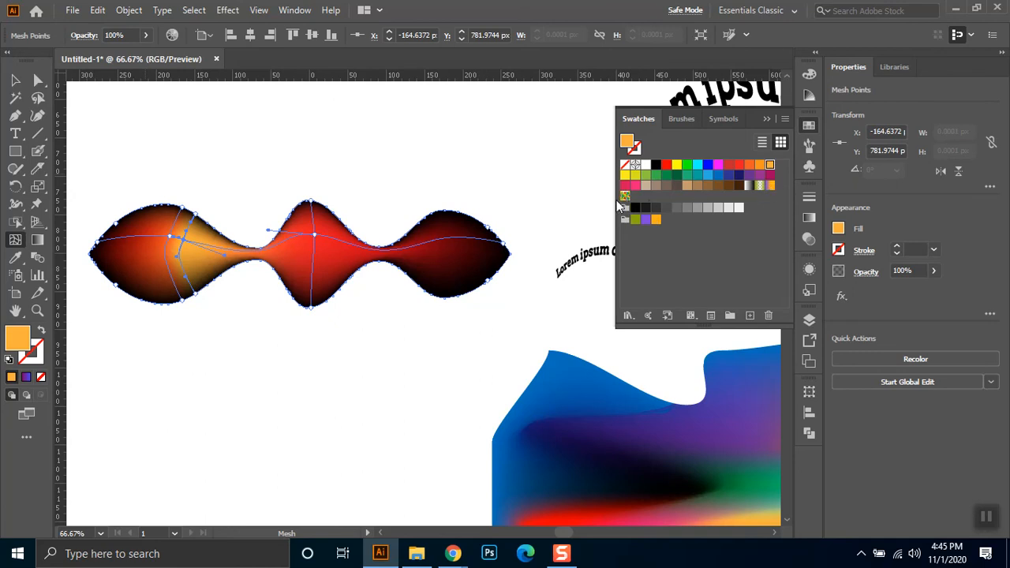
left_click(687, 165)
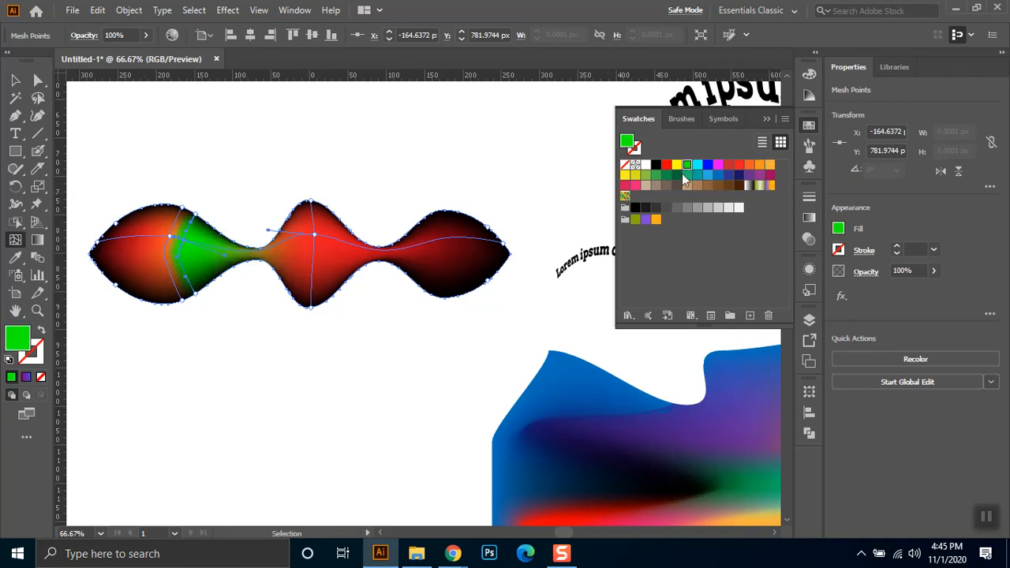
left_click(676, 165)
Step: Move the multicolored mesh shape up and slightly right on the canvas, and deselect it
left_click(15, 80)
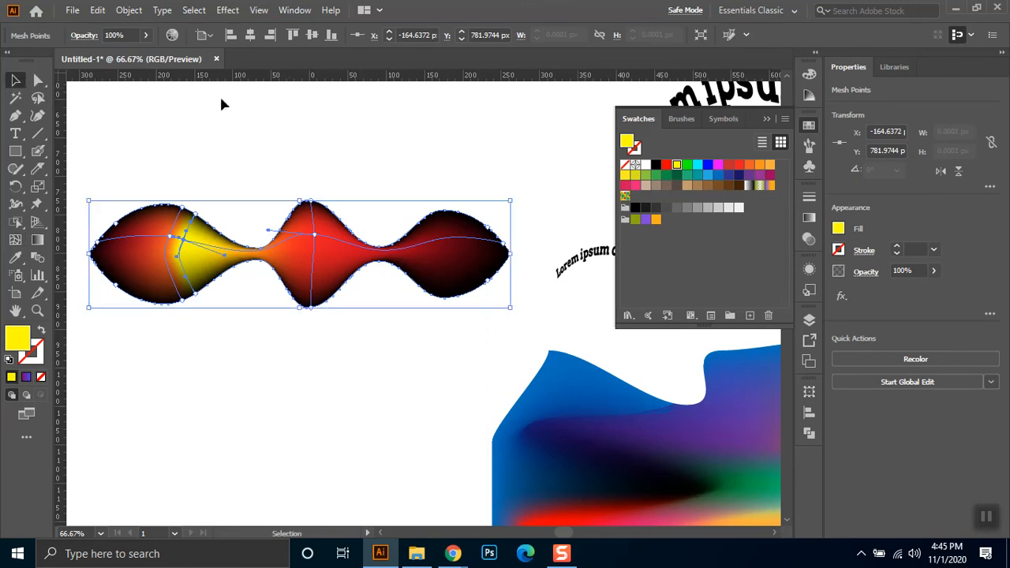
left_click(433, 168)
left_click_drag(335, 280, 369, 226)
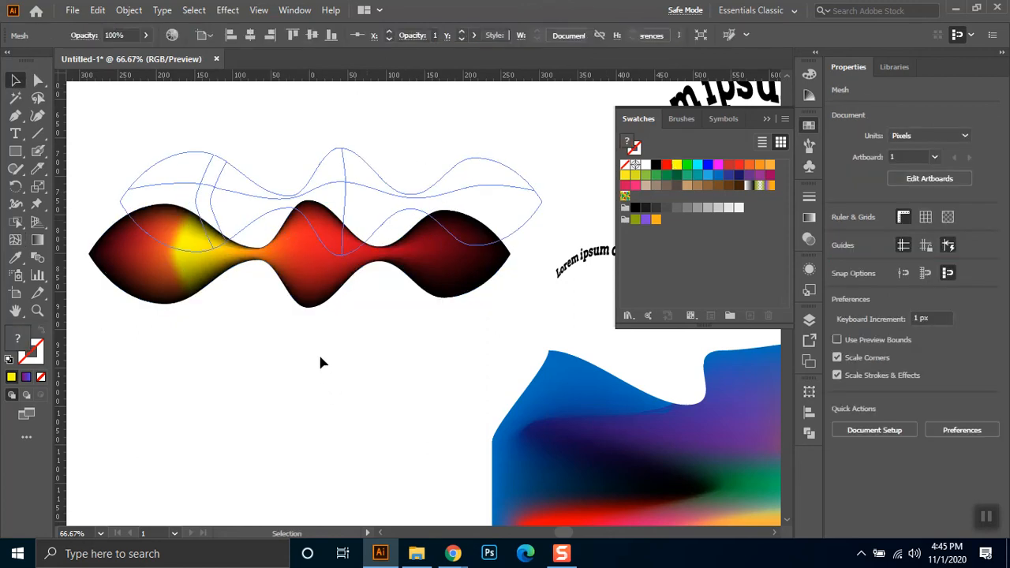
left_click(308, 286)
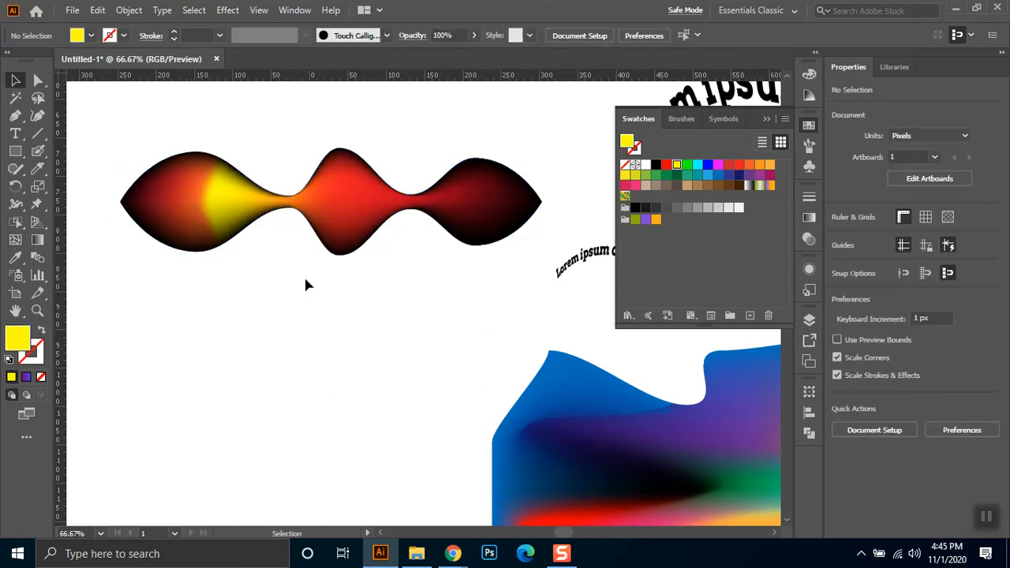
scroll(133, 213, "up", 1)
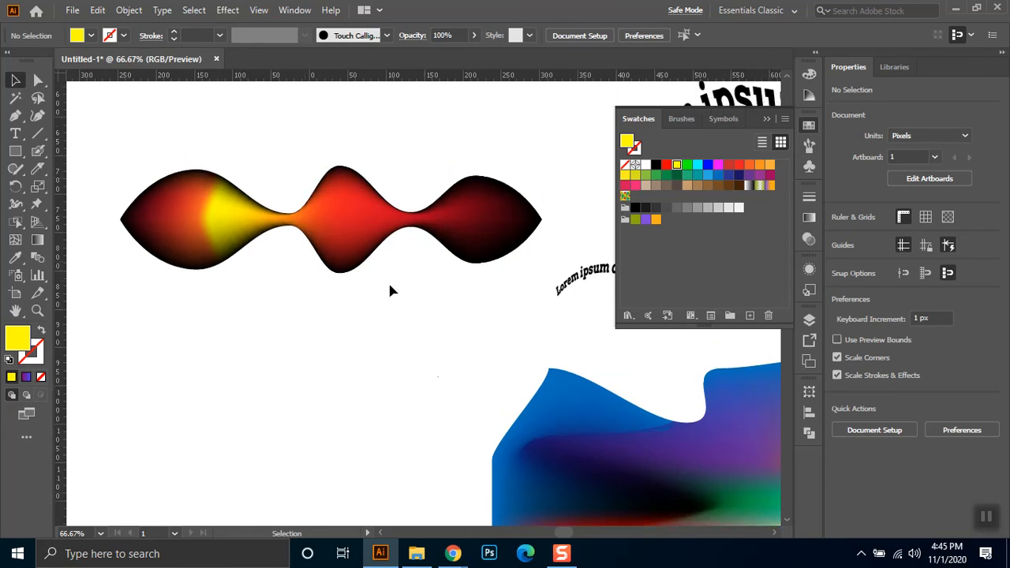
left_click(37, 240)
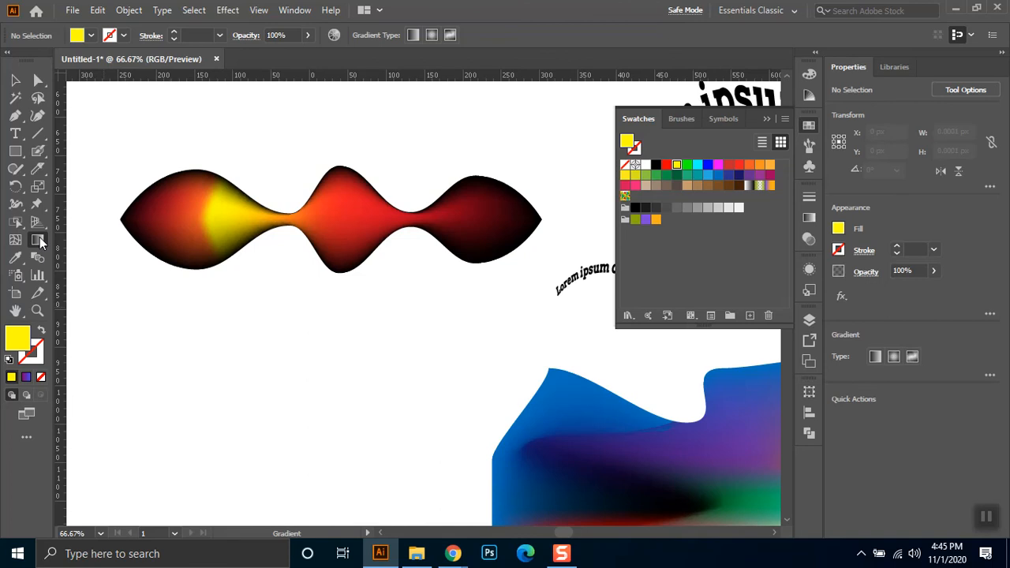
left_click(13, 260)
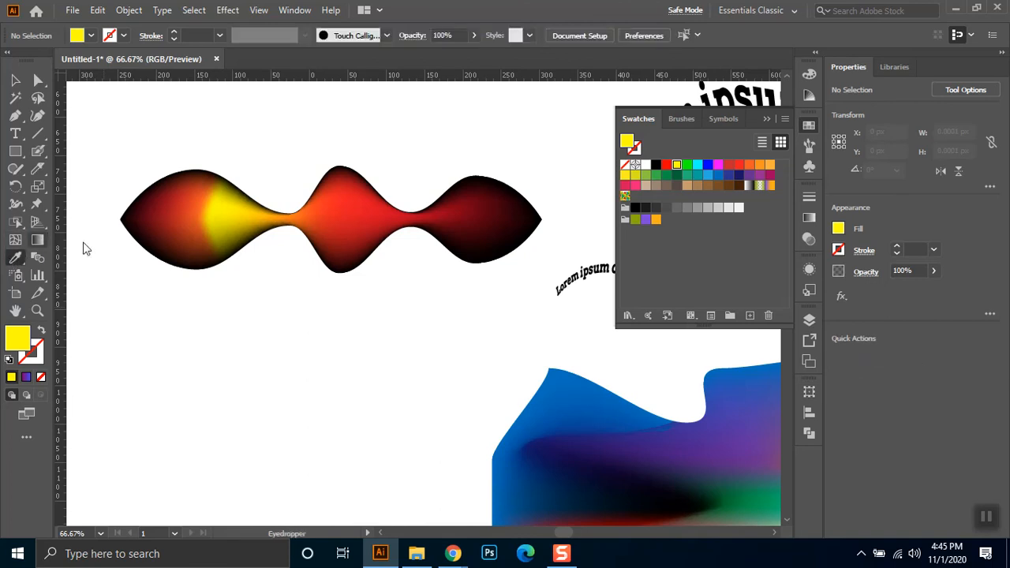
left_click(38, 258)
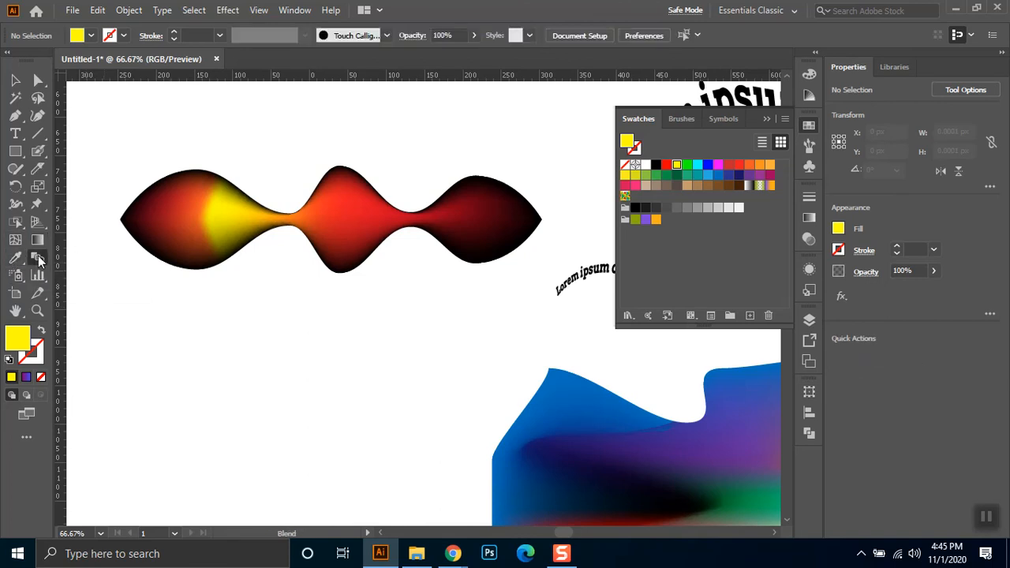
Step: Draw a yellow circle about 172 px in diameter in the empty area below and left of the wavy mesh shape
key("ctrl+minus")
key("ctrl+minus")
key("ctrl+minus")
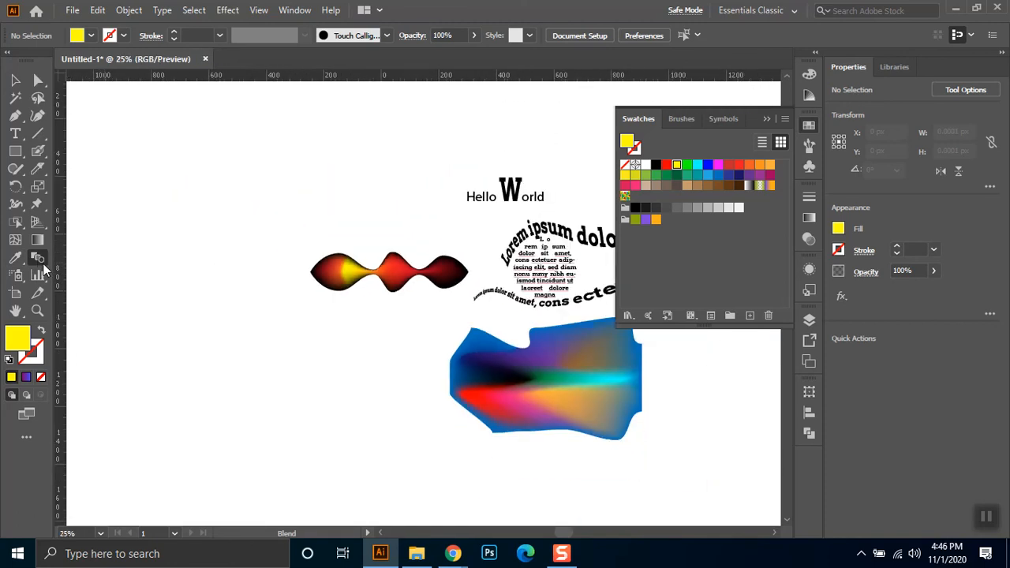
key("space")
left_click_drag(431, 302, 334, 272)
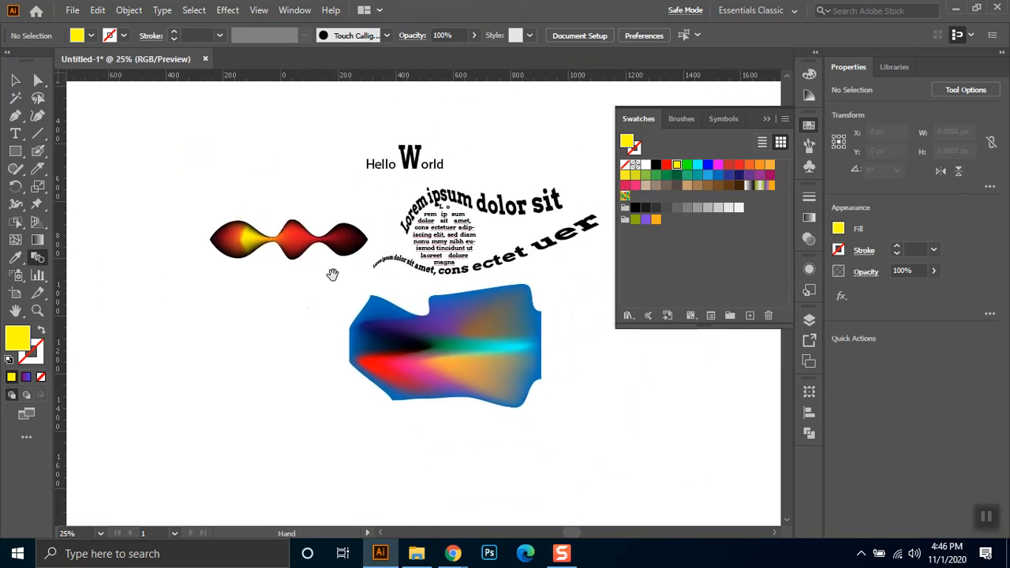
left_click(22, 79)
key("w")
left_click(15, 151)
left_click(70, 192)
left_click_drag(139, 308, 186, 356)
left_click(15, 80)
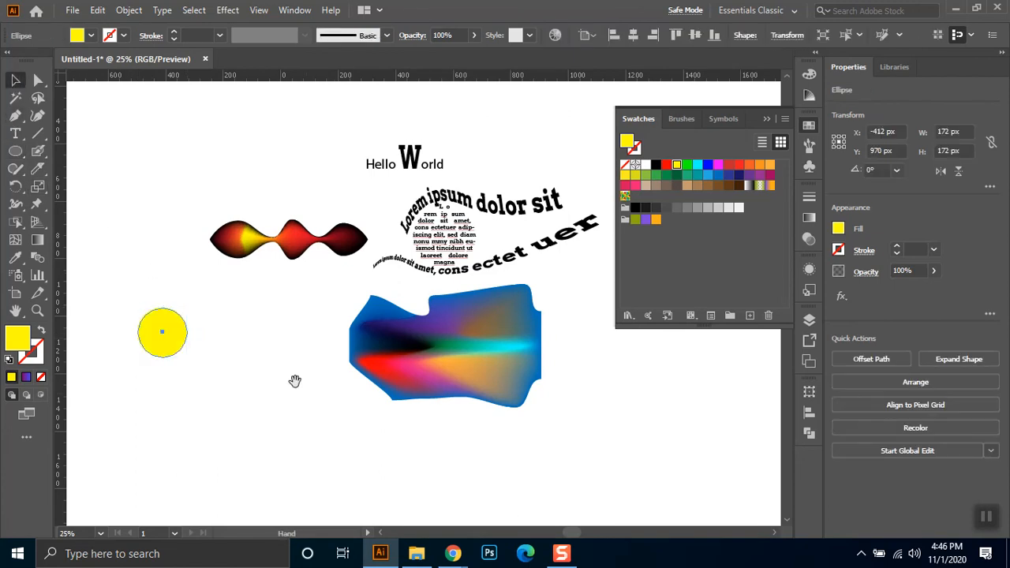
Step: Place a copy of the yellow circle to its left, and enlarge the original to about 342 px
left_click_drag(271, 345, 514, 324)
left_click_drag(410, 316, 235, 322)
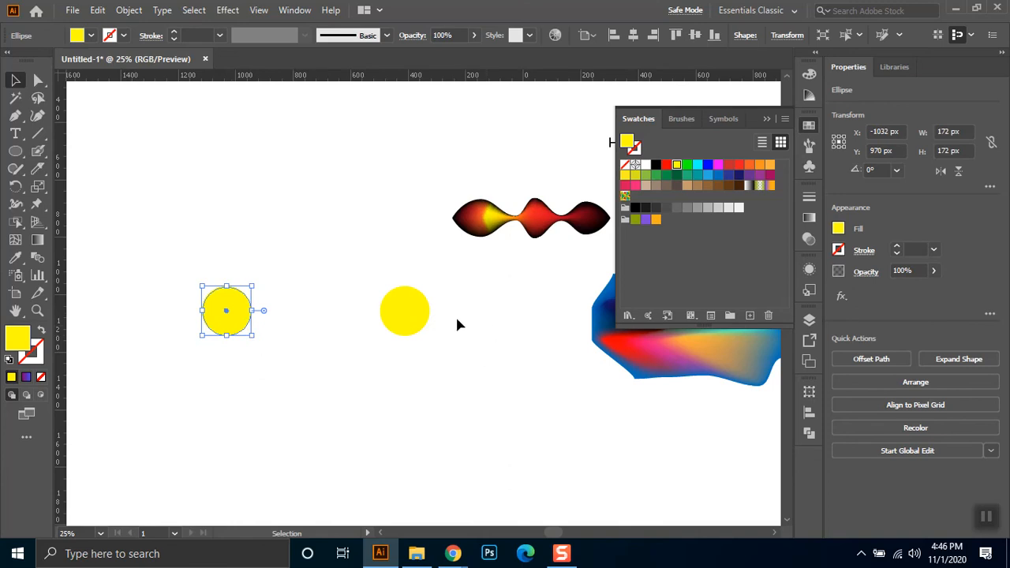
left_click(417, 314)
left_click_drag(428, 334, 454, 360)
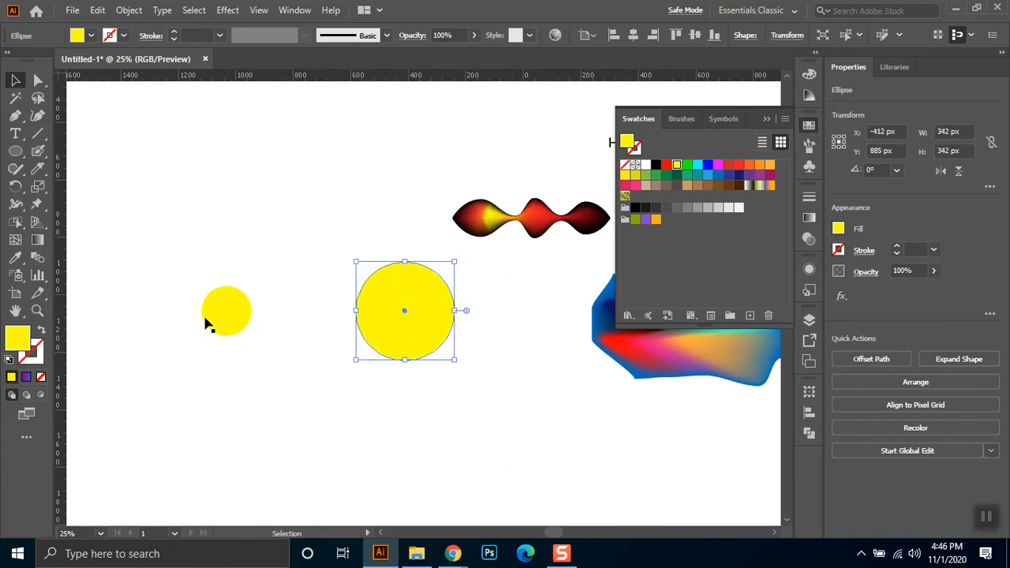
Step: Fill the smaller left circle with bright red and deselect it
left_click(239, 306)
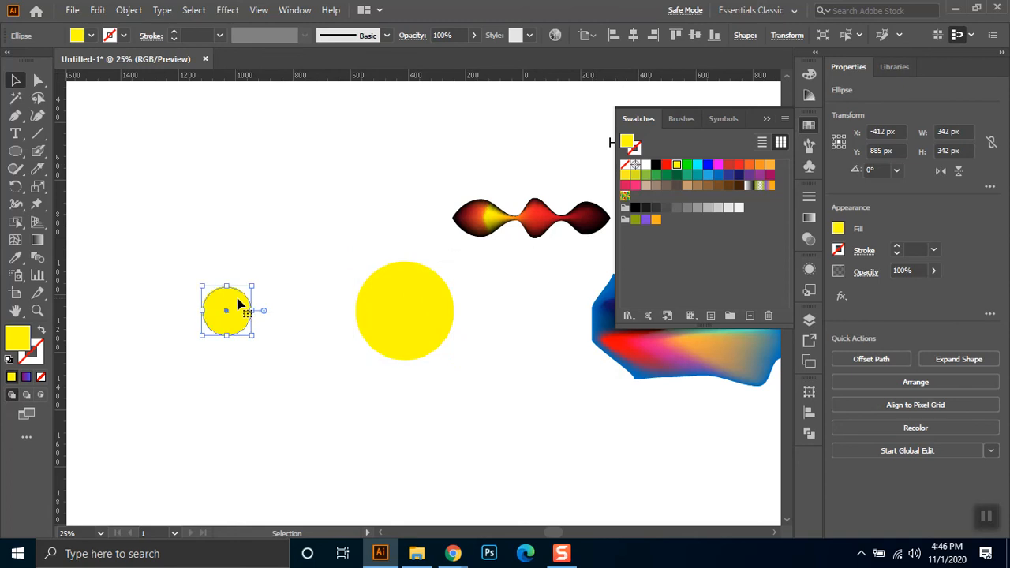
left_click(739, 165)
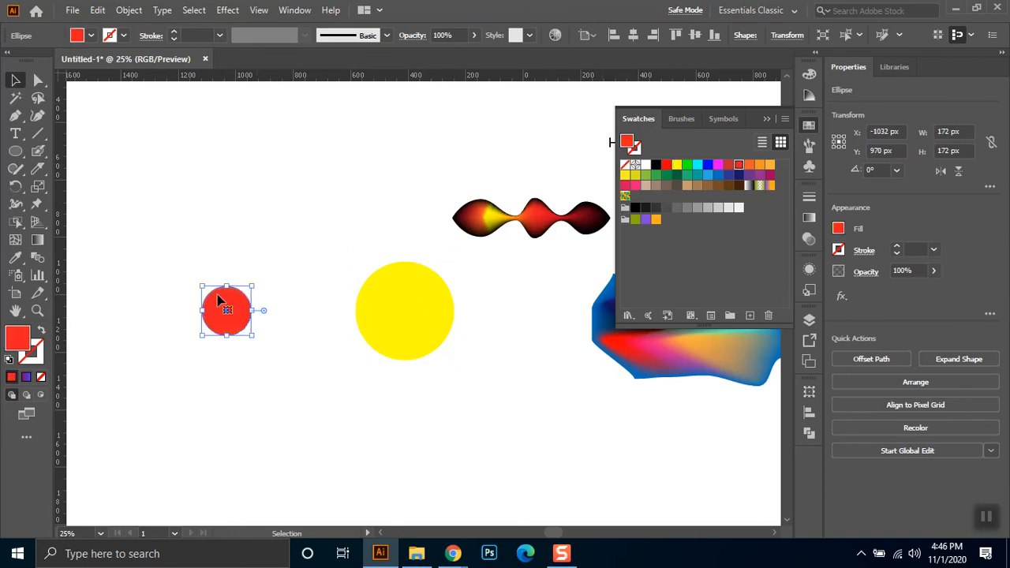
left_click(274, 212)
Step: Select the yellow and red circles and join them with the Blend tool, from the red one to the yellow one
left_click(405, 310)
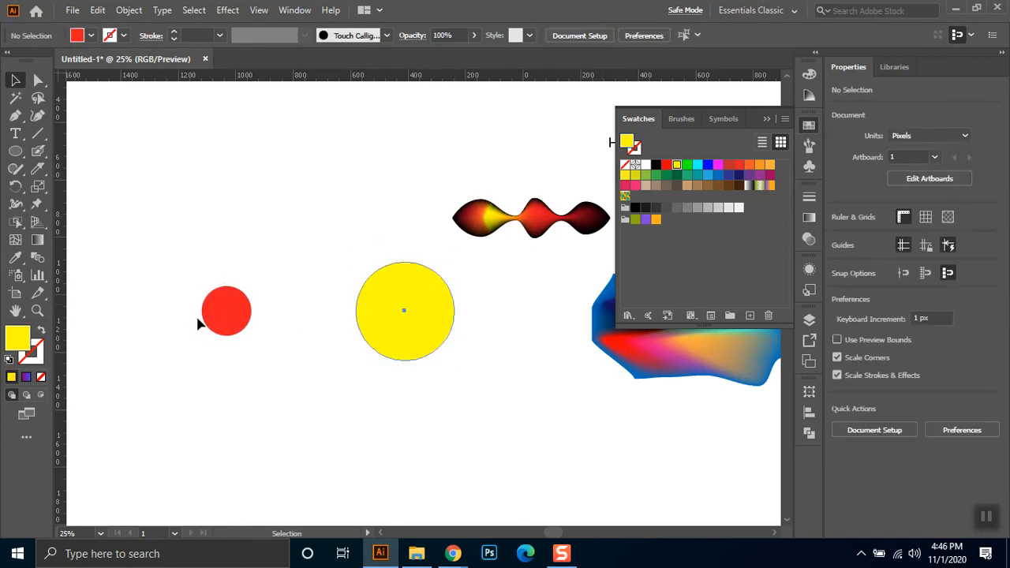
left_click(215, 315, "shift")
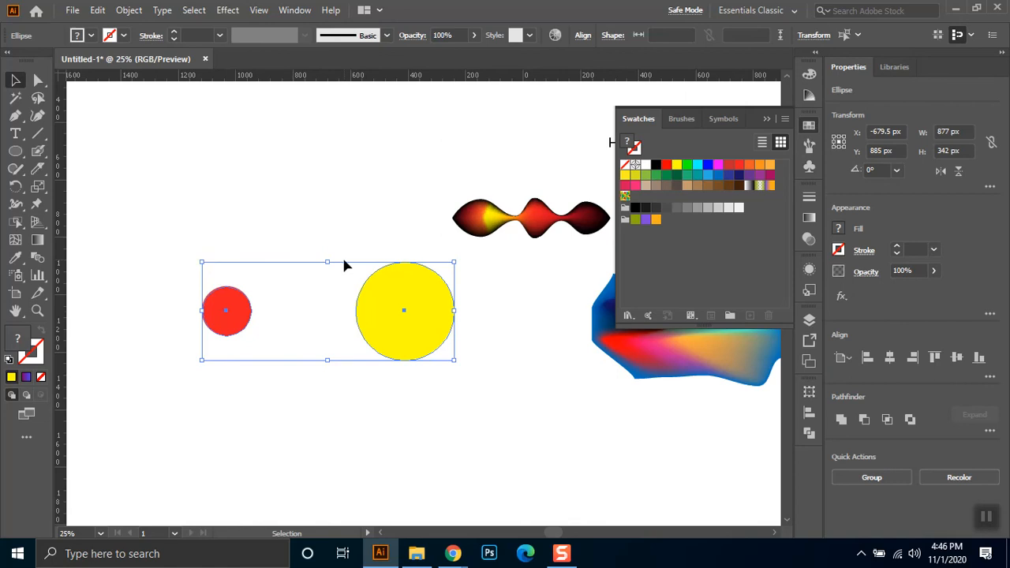
left_click(38, 262)
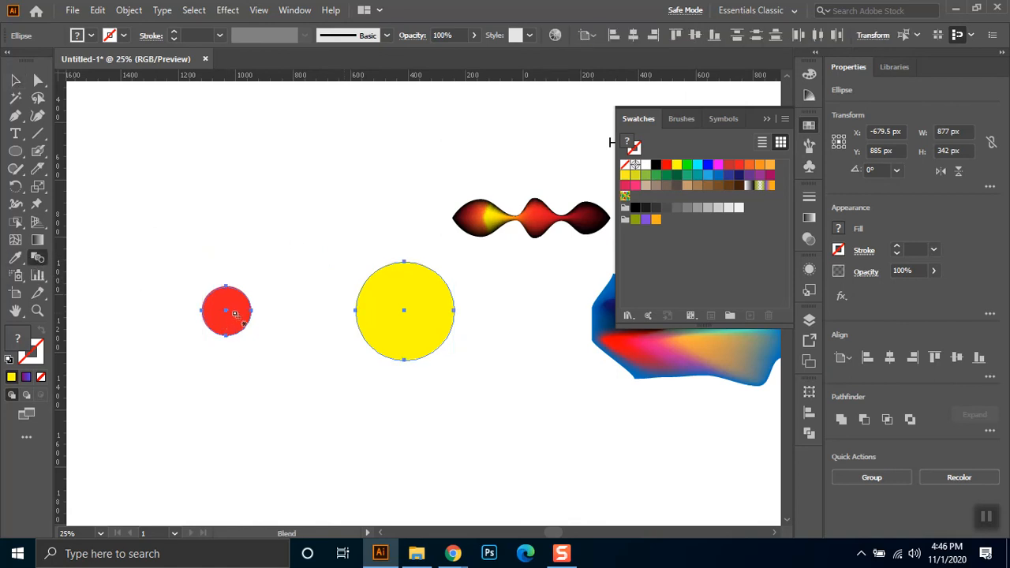
left_click(232, 307)
left_click(452, 310)
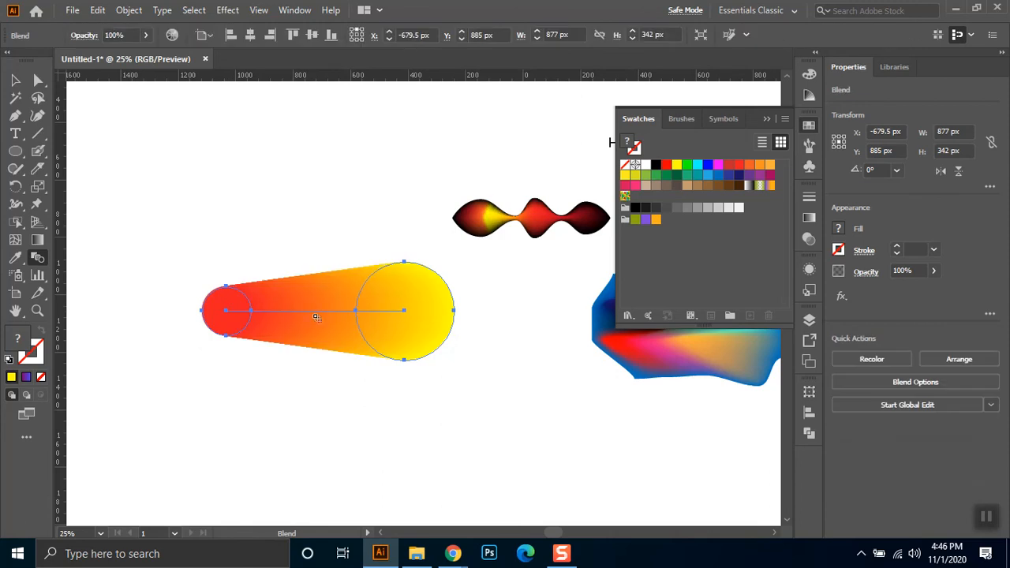
Step: Reselect the whole blend and move it about 108 px right and 118 px down
left_click(15, 80)
left_click(275, 229)
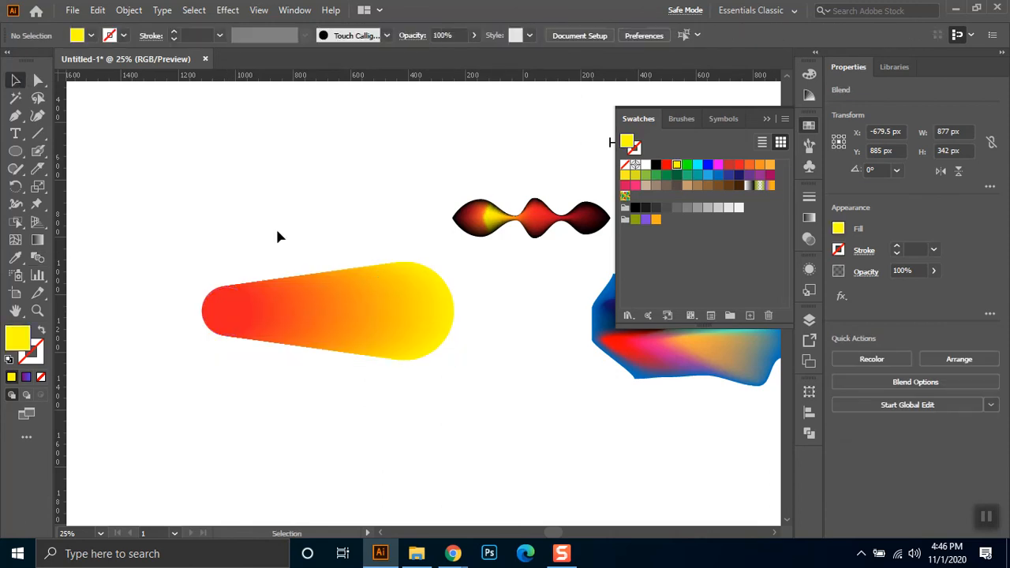
left_click(221, 317)
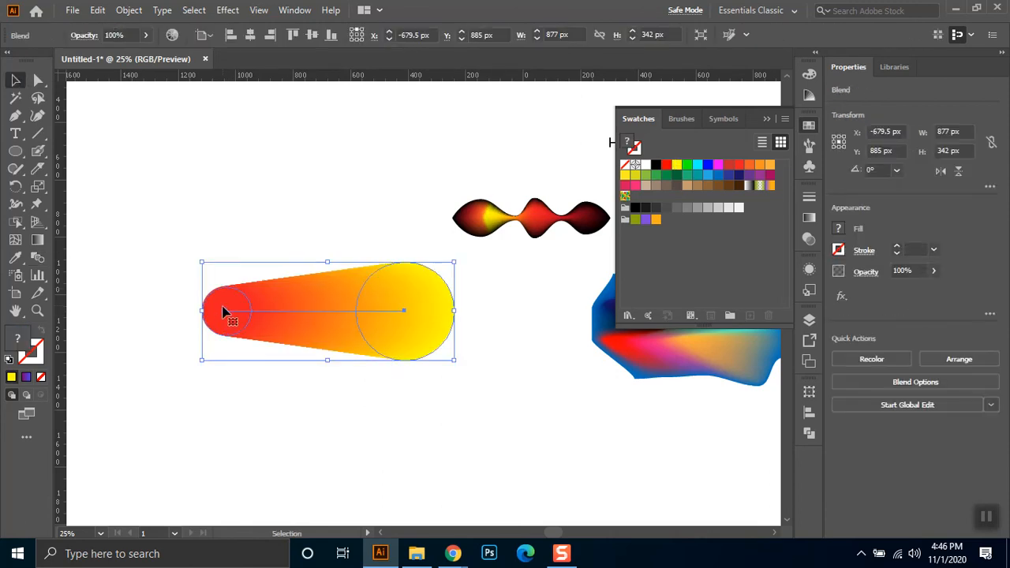
left_click_drag(226, 298, 257, 332)
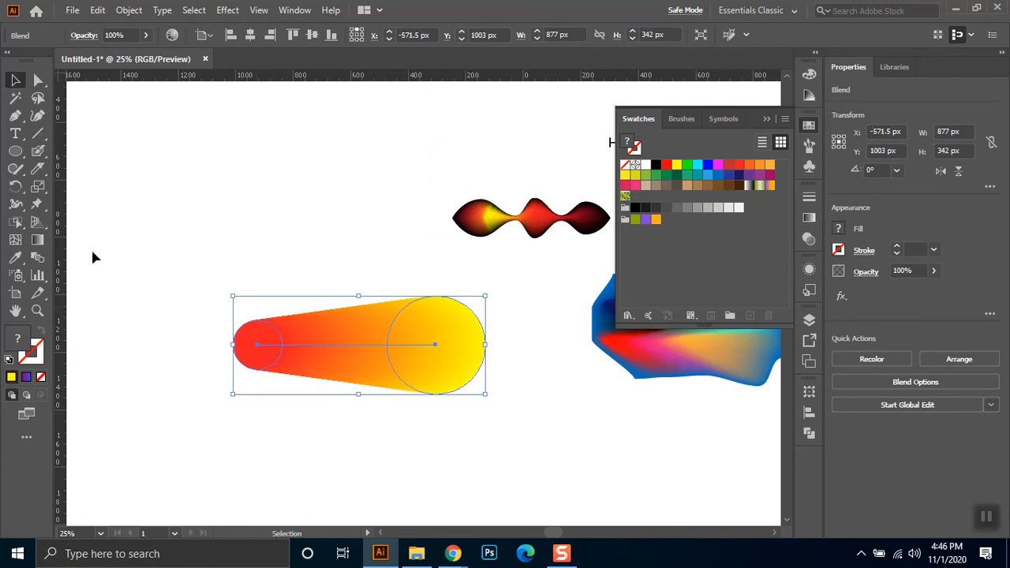
Step: Directly select each end circle of the blend, and flatten the red one by lowering its upper edge
left_click(36, 80)
left_click(382, 411)
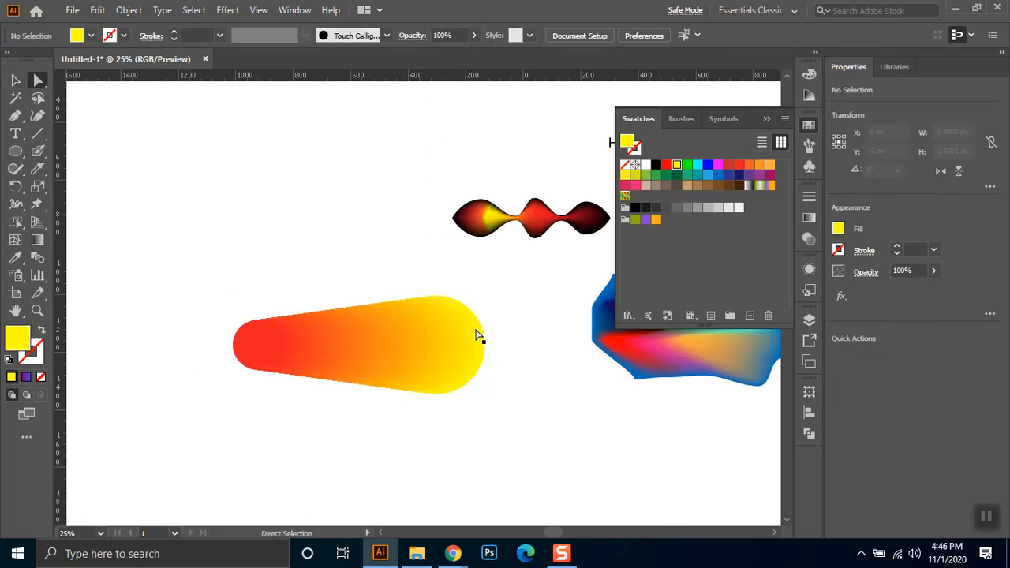
left_click(250, 338)
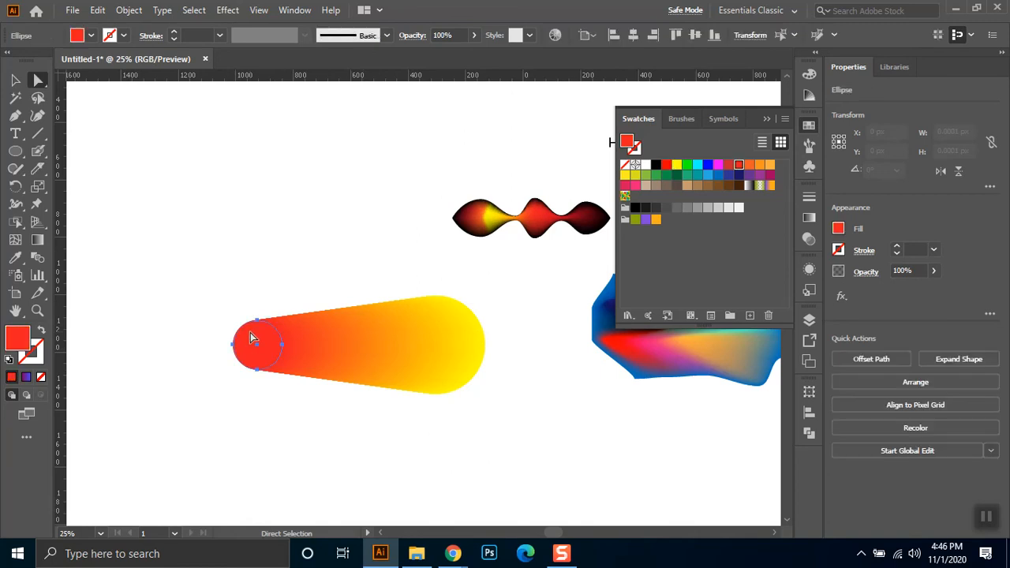
left_click(465, 349)
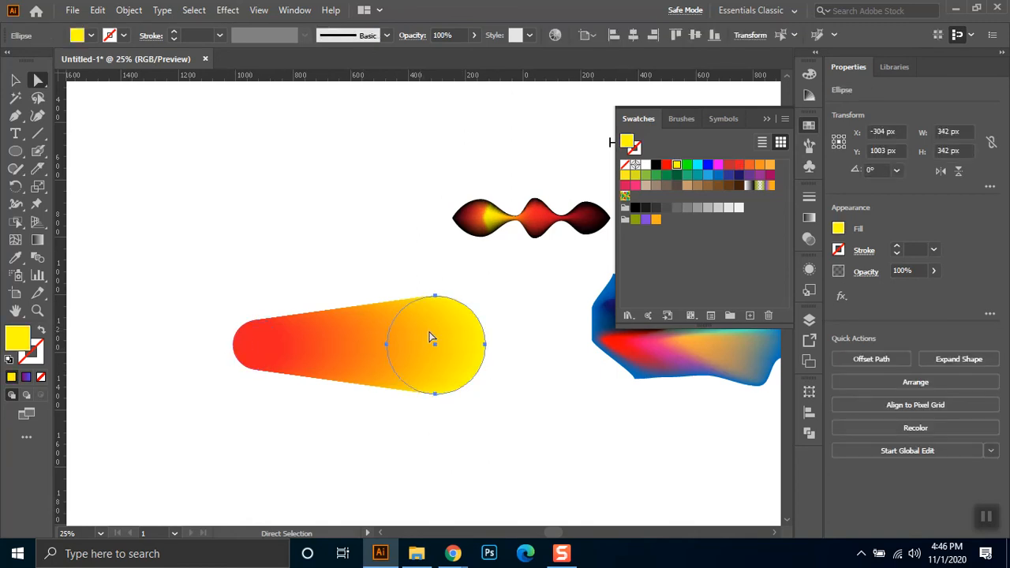
left_click(235, 349)
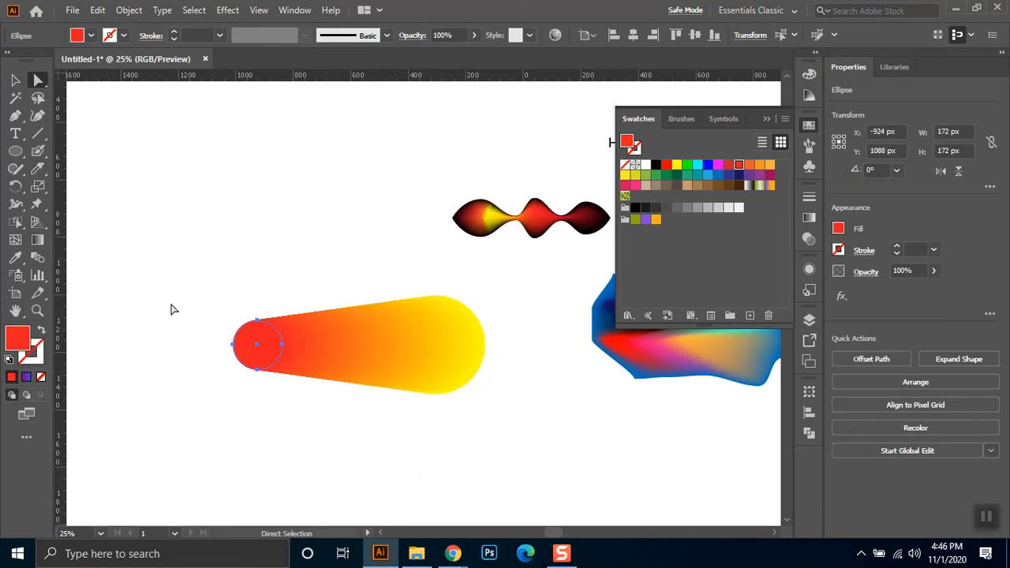
left_click(15, 79)
left_click_drag(257, 317, 257, 348)
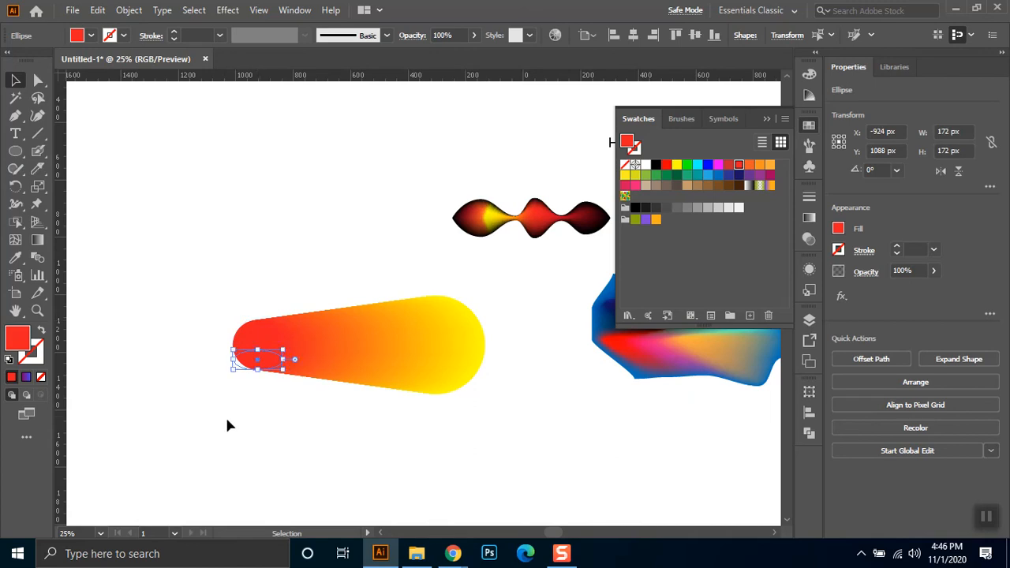
left_click(308, 453)
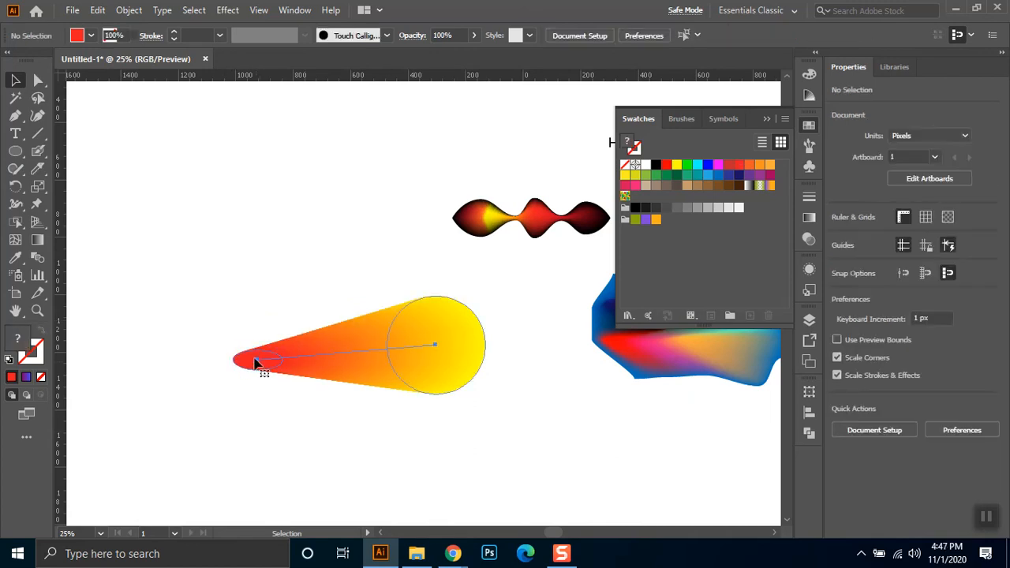
Step: Isolate the blend and reshape its red ellipse to about 247 px wide and 110 px high, extending it further left
left_click(259, 360)
double_click(265, 364)
left_click(265, 366)
mouse_move(258, 348)
left_mouse_down()
mouse_move(257, 289)
mouse_move(245, 335)
left_mouse_up()
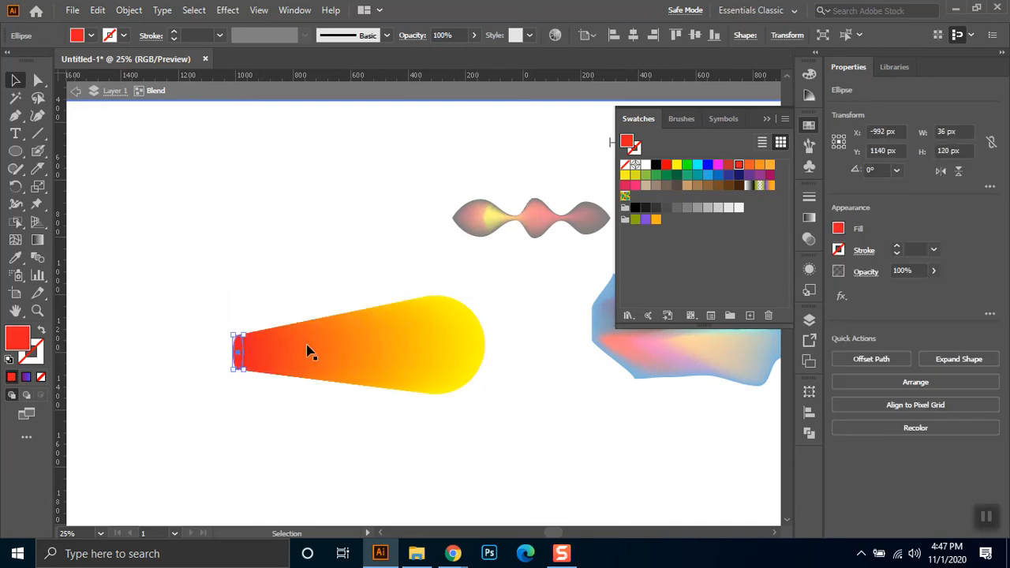
left_click_drag(249, 372, 231, 365)
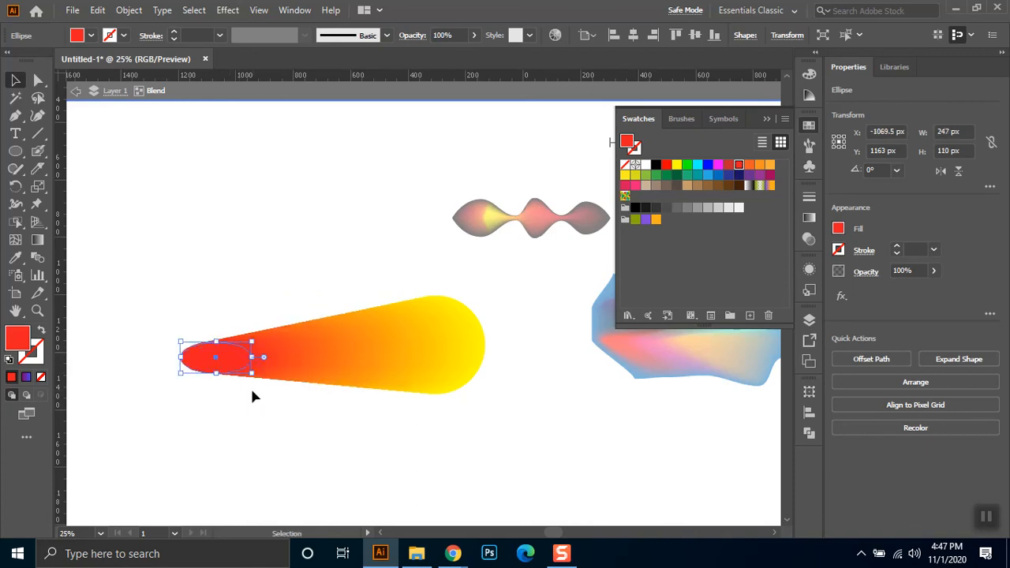
Step: Give the blend's yellow end circle a cyan stroke and deselect it
left_click(468, 335)
left_click(123, 34)
left_click(82, 60)
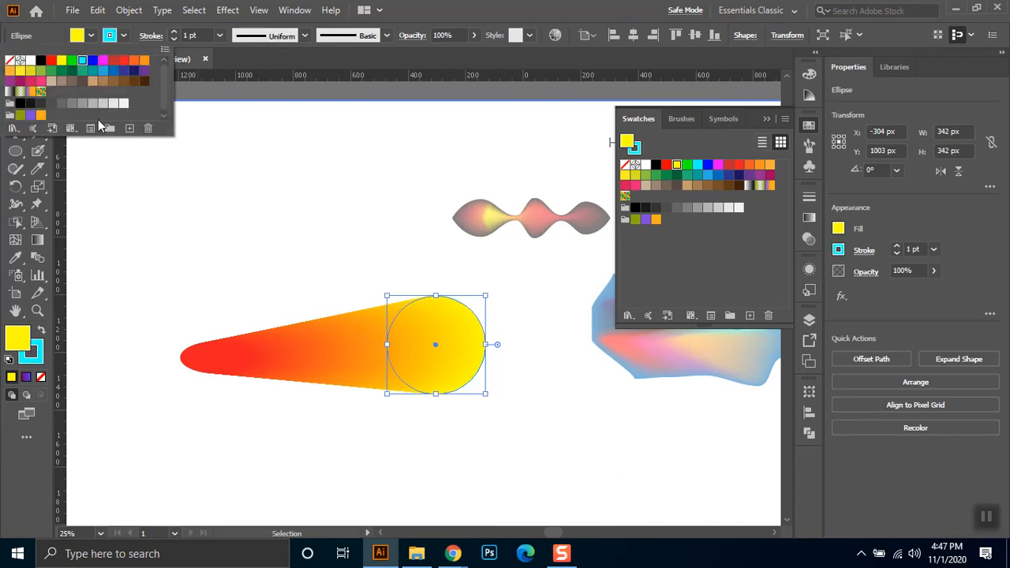
left_click(340, 226)
left_click(329, 282)
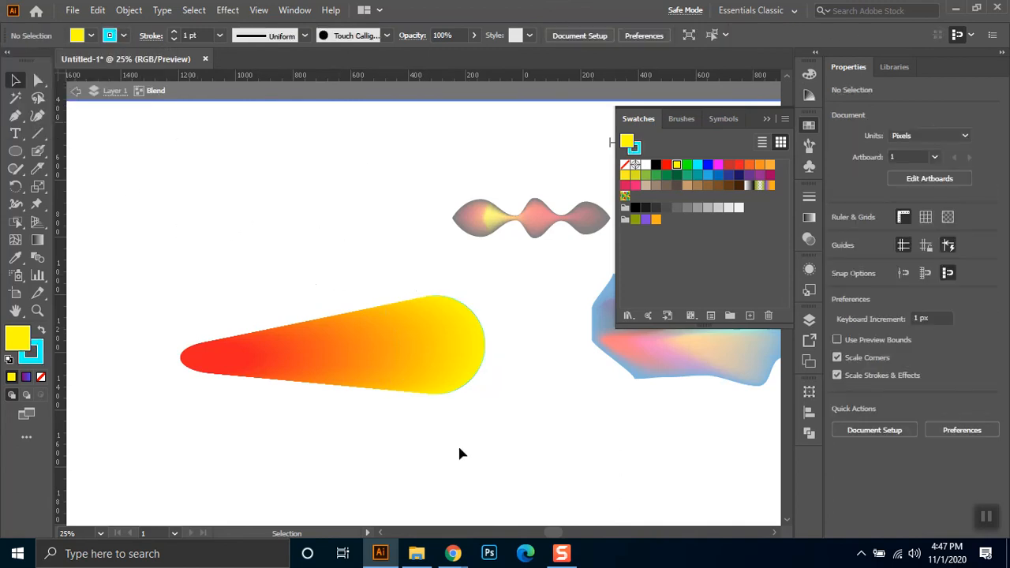
Step: Delete the whole blend and exit isolation mode
left_click_drag(520, 316, 147, 408)
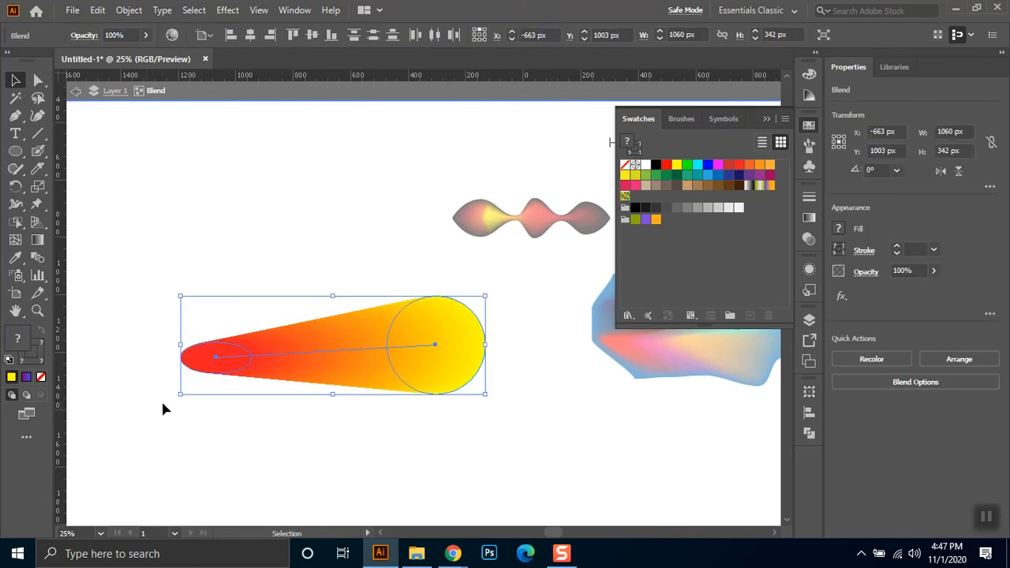
key("Delete")
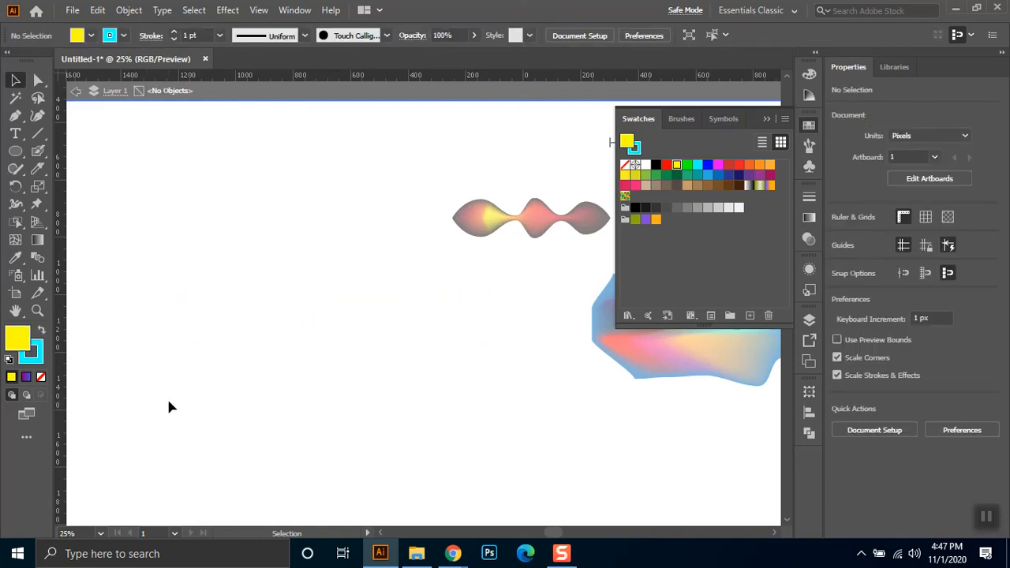
double_click(193, 336)
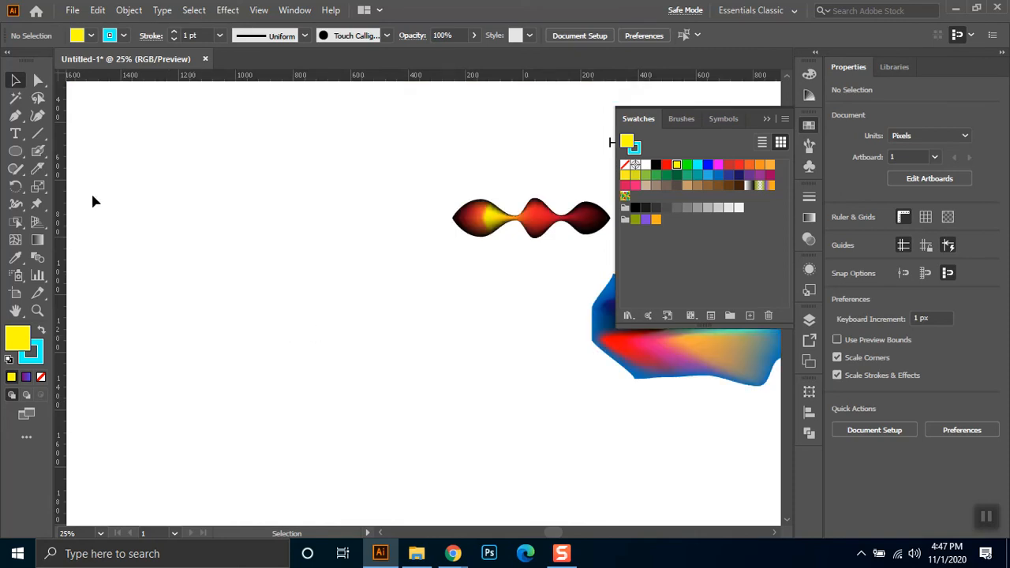
Step: Try to spray symbols onto the canvas with the Symbol Sprayer without choosing a symbol
left_click(18, 275)
left_click(293, 253)
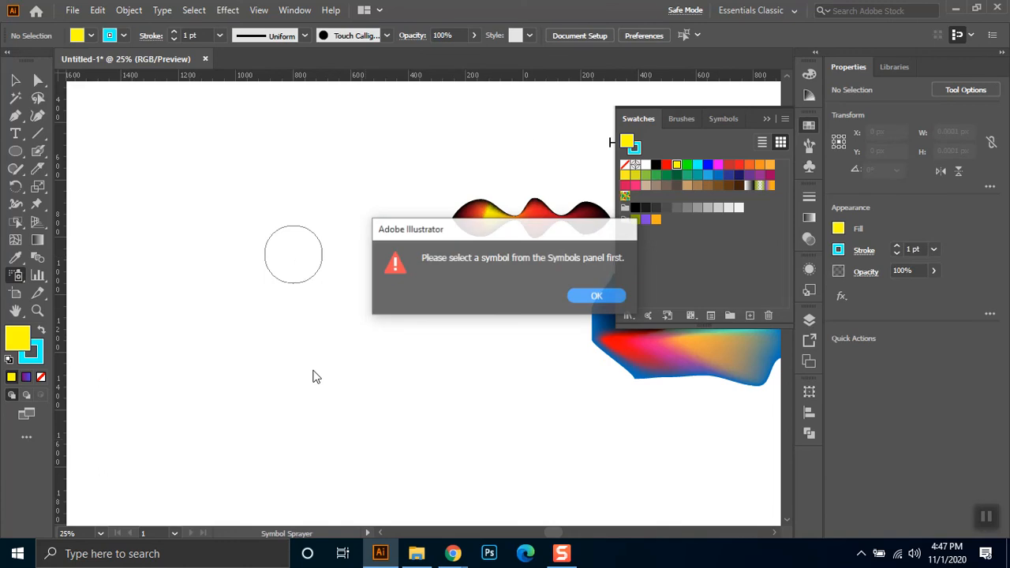
left_click(595, 298)
left_click(489, 214)
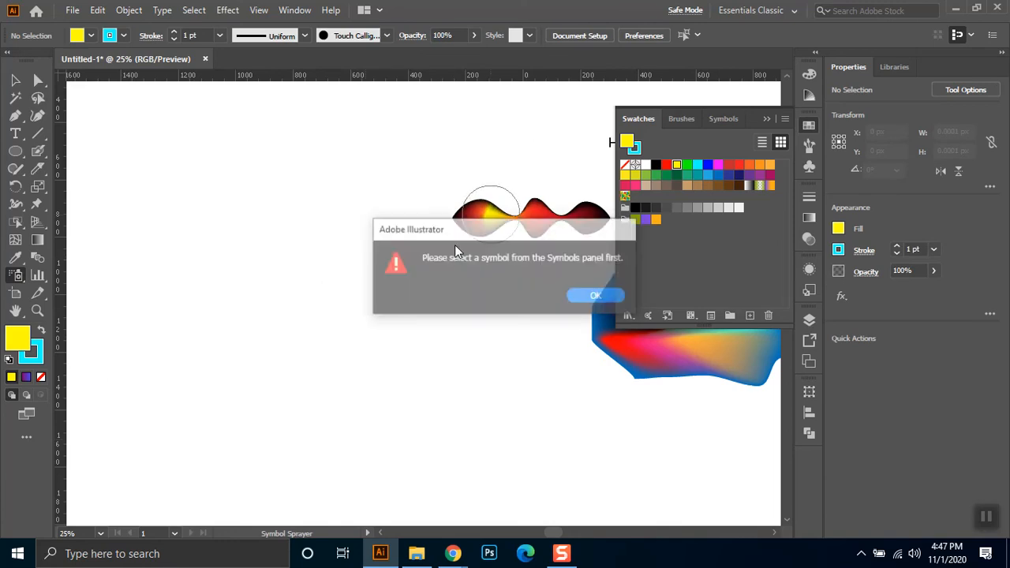
left_click(596, 297)
Step: Choose the muted-speaker symbol and spray scattered instances across the empty area left of the wavy mesh shape
left_click(809, 166)
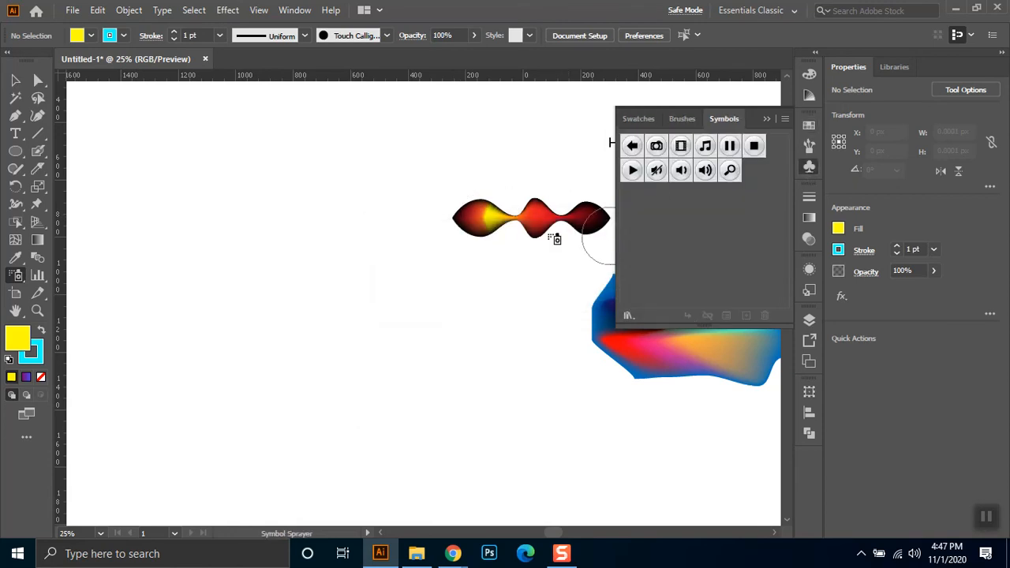
mouse_move(656, 170)
left_mouse_down()
mouse_move(450, 266)
mouse_move(307, 291)
mouse_move(271, 271)
mouse_move(247, 278)
left_mouse_up()
left_click_drag(377, 250, 339, 359)
mouse_move(214, 263)
left_mouse_down()
mouse_move(227, 352)
mouse_move(312, 342)
mouse_move(305, 306)
mouse_move(201, 300)
left_mouse_up()
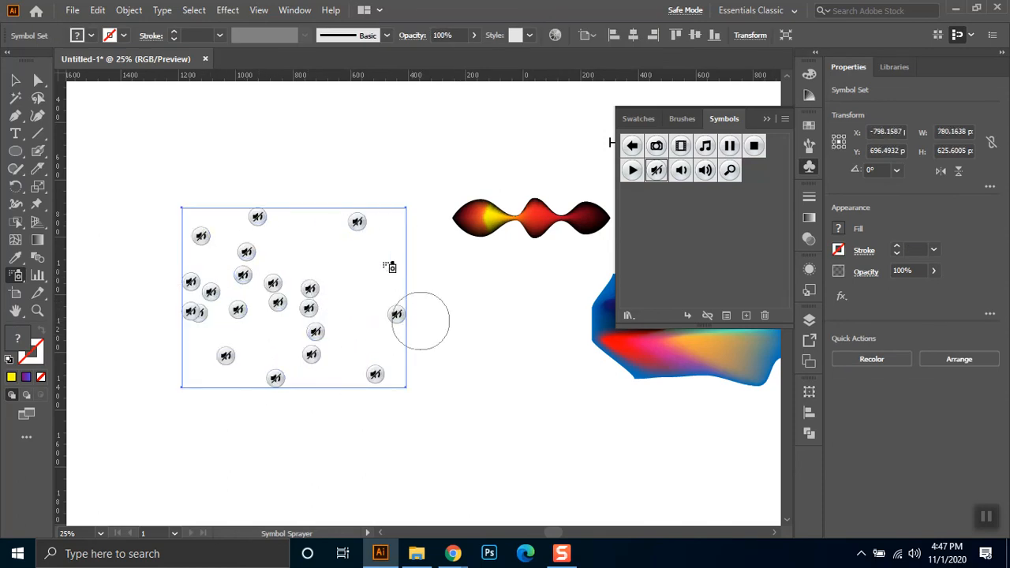
Step: Load the Nature symbol library and spray its fly symbol across the empty area below the muted-speaker symbols
left_click(628, 316)
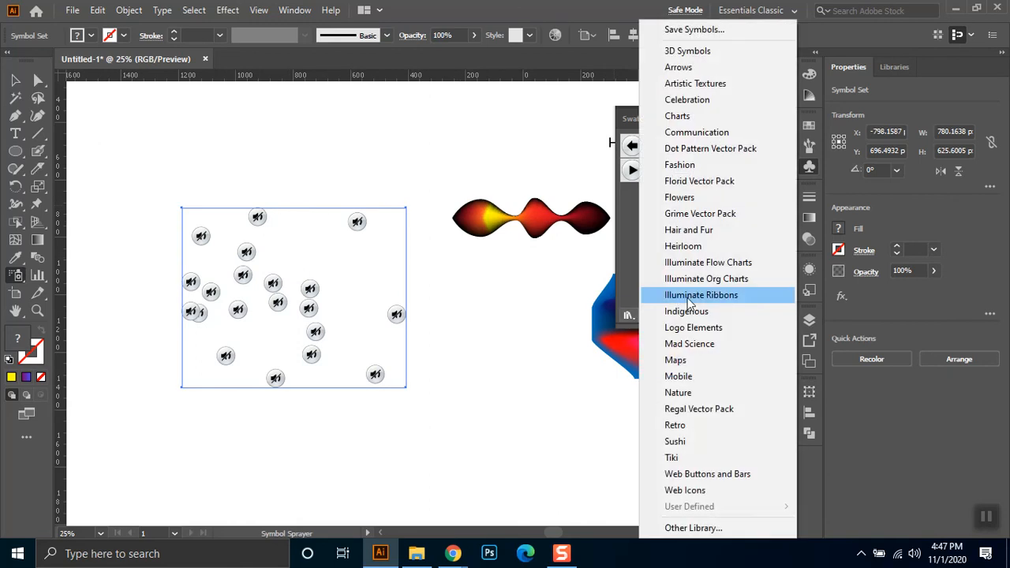
left_click(714, 392)
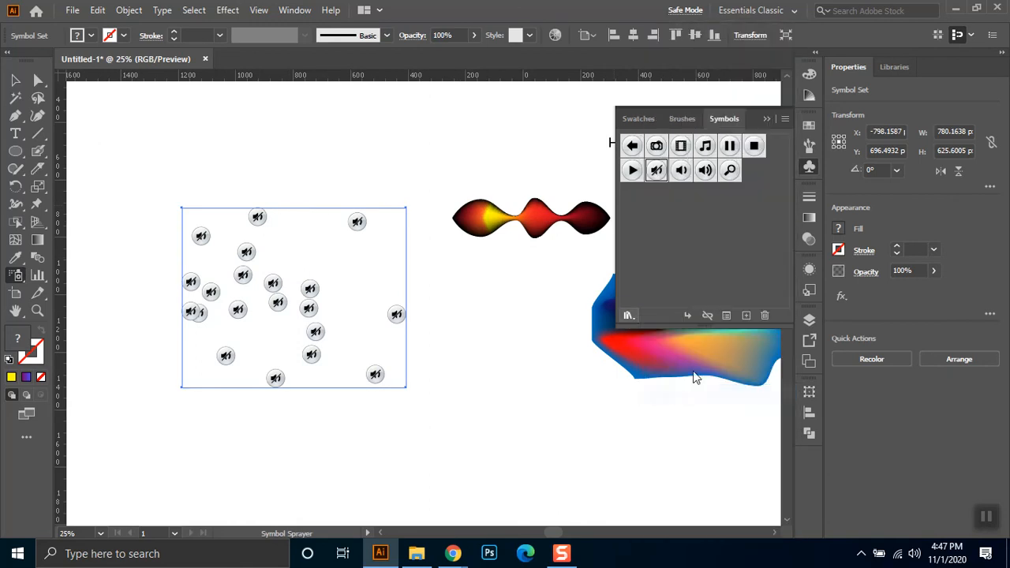
scroll(528, 302, "down", 2)
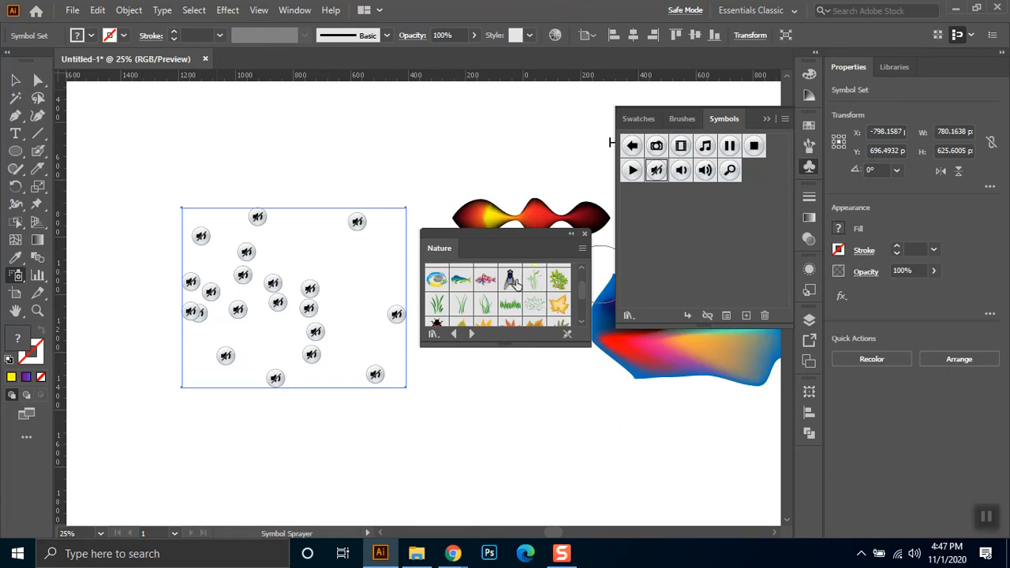
left_click(514, 284)
mouse_move(453, 456)
left_mouse_down()
mouse_move(439, 422)
mouse_move(366, 447)
mouse_move(316, 398)
mouse_move(521, 418)
left_mouse_up()
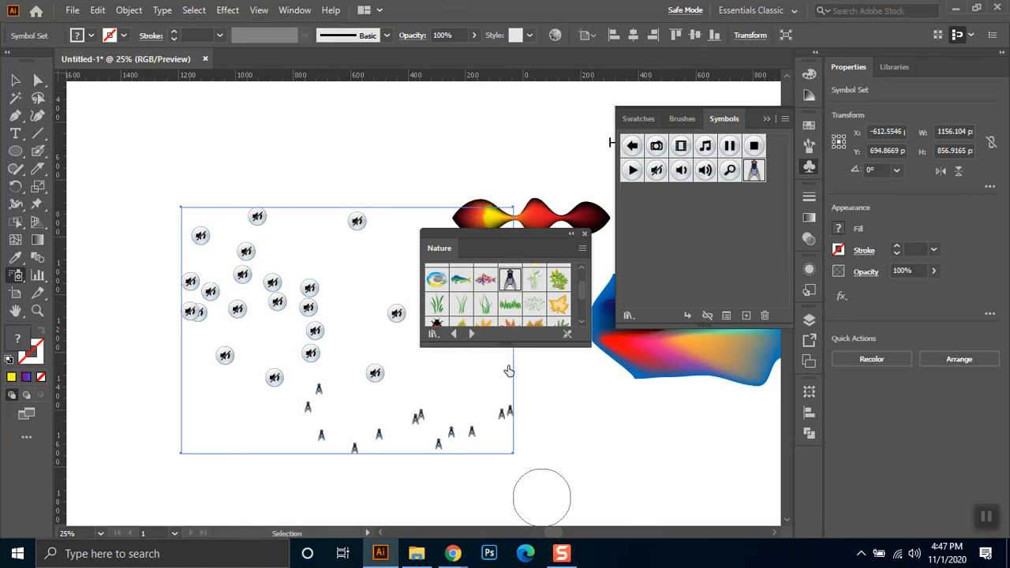
Step: Choose the short grass symbol from the Nature library and spray a dense patch above the muted-speaker symbols
left_click(512, 305)
mouse_move(167, 149)
left_mouse_down()
mouse_move(408, 153)
mouse_move(165, 158)
mouse_move(388, 167)
mouse_move(319, 159)
mouse_move(418, 161)
mouse_move(438, 150)
mouse_move(147, 156)
mouse_move(216, 147)
left_mouse_up()
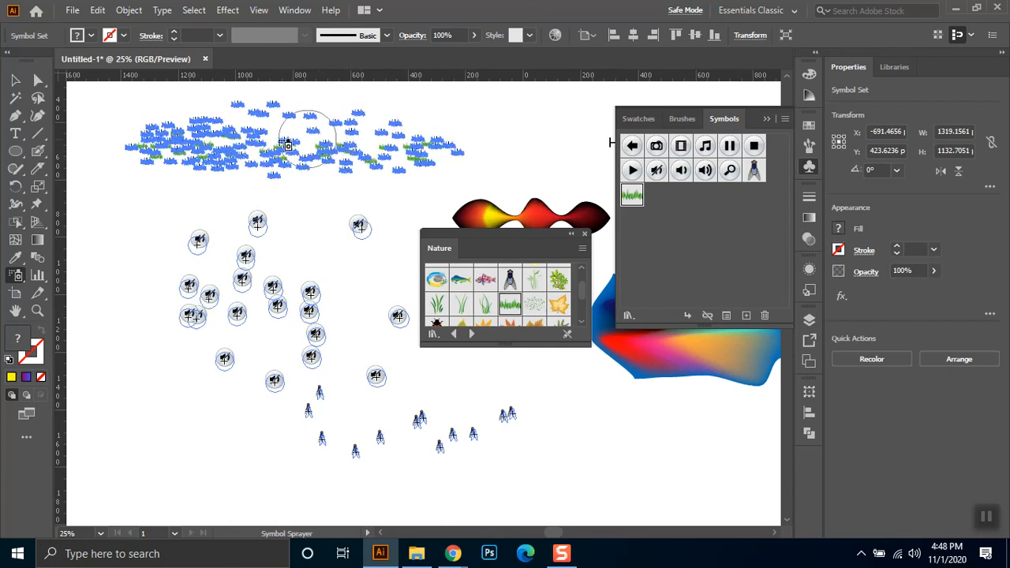
mouse_move(331, 148)
left_mouse_down()
mouse_move(316, 162)
mouse_move(338, 169)
mouse_move(315, 154)
mouse_move(291, 172)
left_mouse_up()
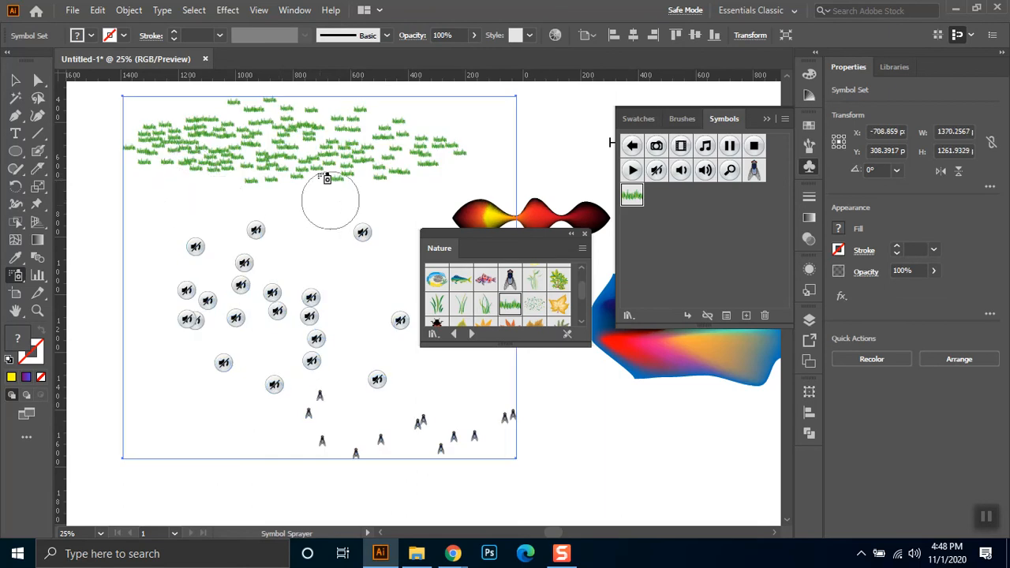
mouse_move(262, 140)
left_mouse_down()
mouse_move(240, 149)
mouse_move(360, 154)
mouse_move(310, 141)
mouse_move(323, 164)
mouse_move(363, 158)
mouse_move(394, 173)
mouse_move(428, 158)
mouse_move(288, 151)
mouse_move(324, 158)
mouse_move(373, 130)
mouse_move(377, 146)
left_mouse_up()
Step: Place three single grass instances below the grass patch and spray more grass over the patch itself
left_click(15, 79)
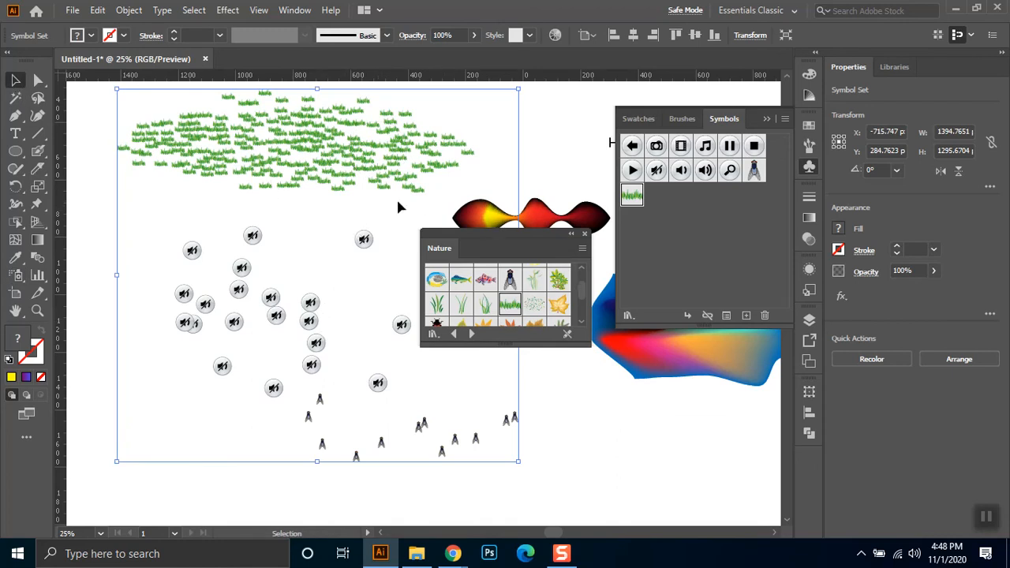
left_click_drag(315, 251, 315, 249)
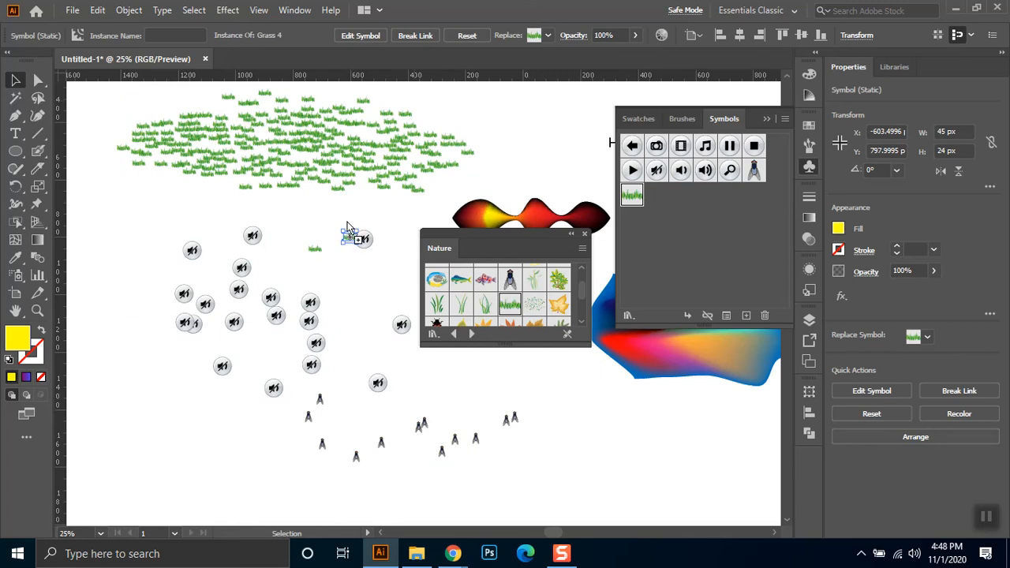
left_click_drag(348, 232, 324, 213)
left_click(14, 283)
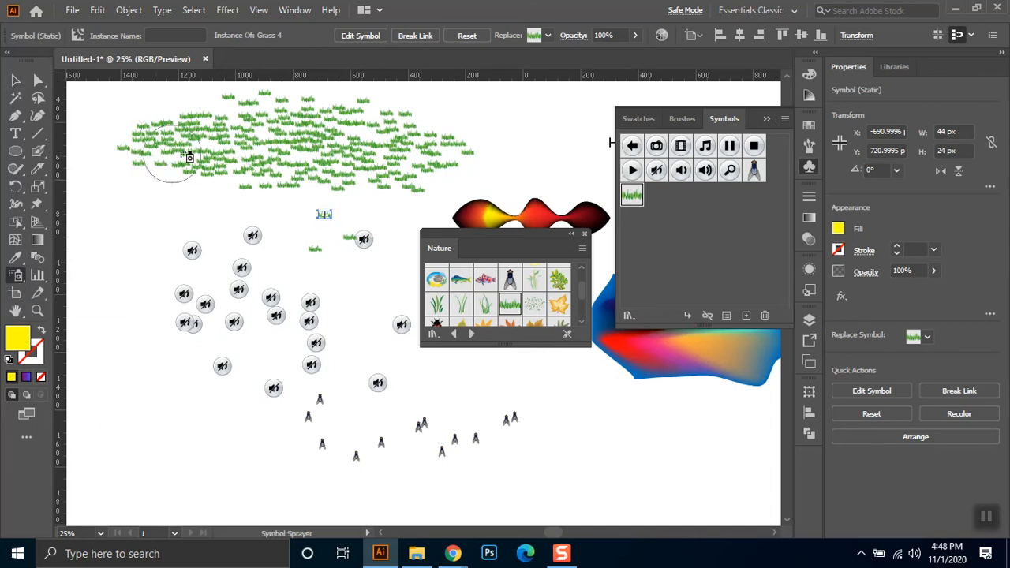
mouse_move(225, 142)
left_mouse_down()
mouse_move(266, 149)
mouse_move(232, 161)
mouse_move(299, 162)
left_mouse_up()
Step: Delete all the sprayed and placed symbols from the canvas and close the Nature library
left_click(14, 80)
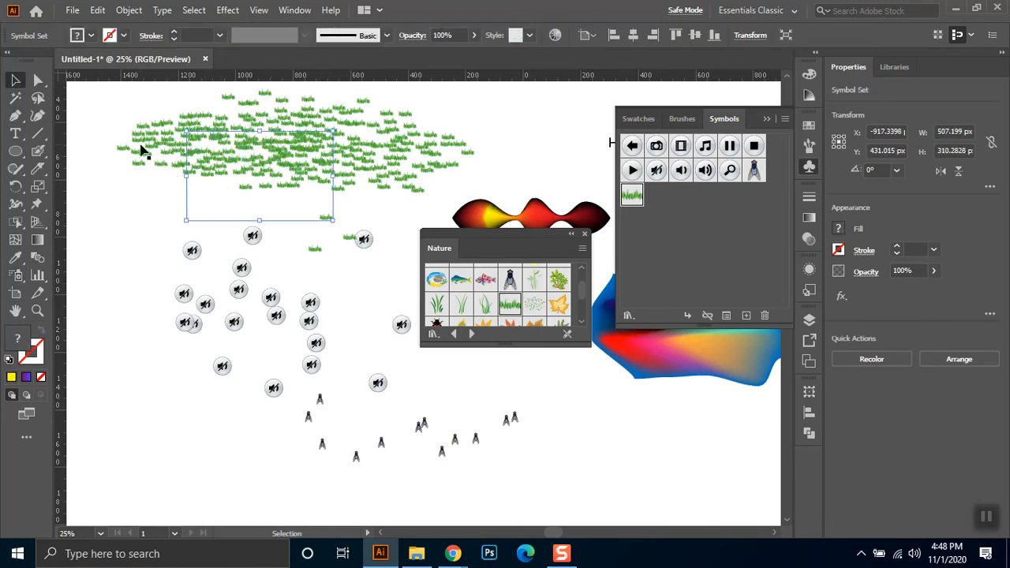
left_click_drag(101, 99, 431, 477)
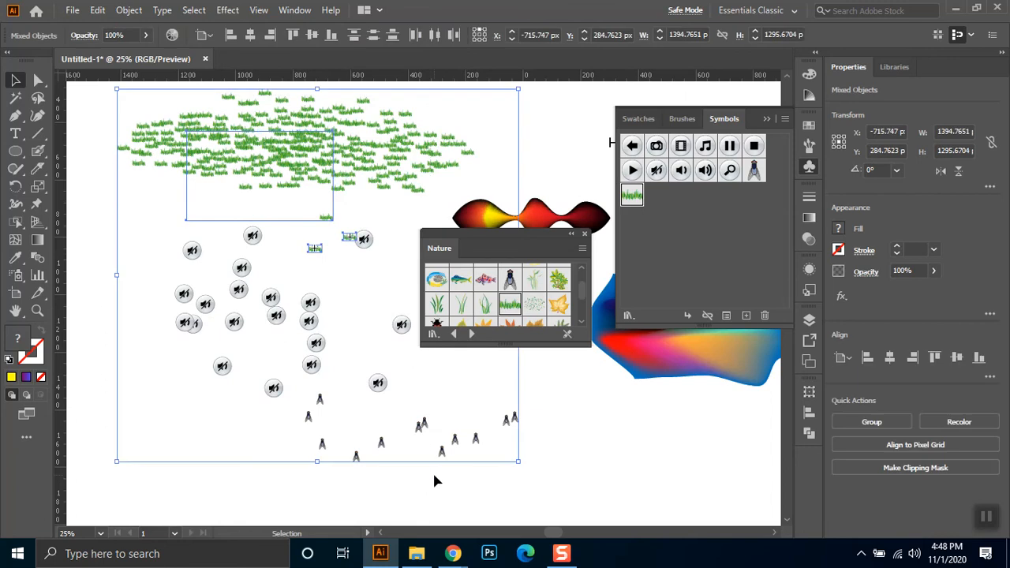
key("Delete")
left_click_drag(511, 239, 390, 290)
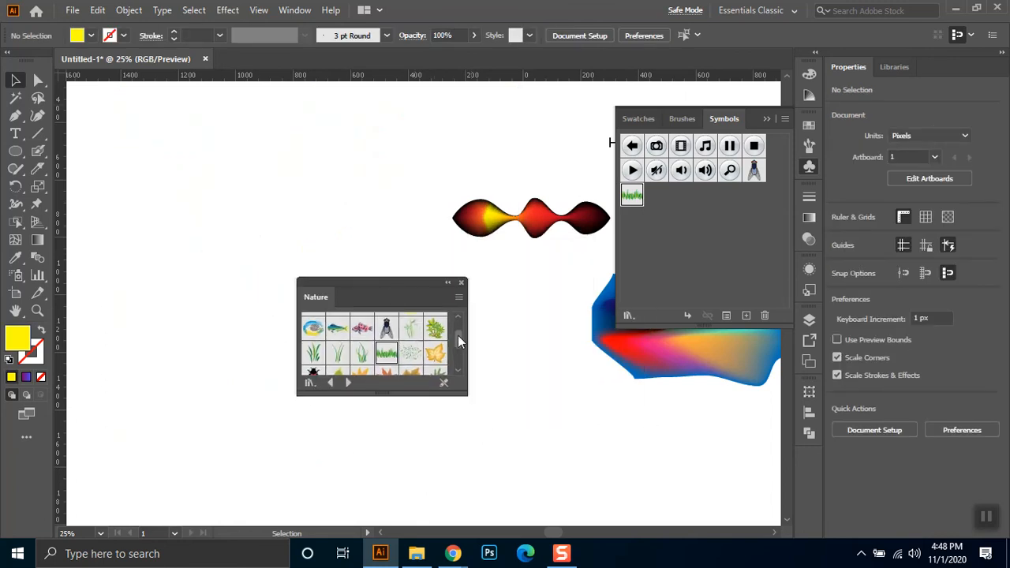
left_click(461, 281)
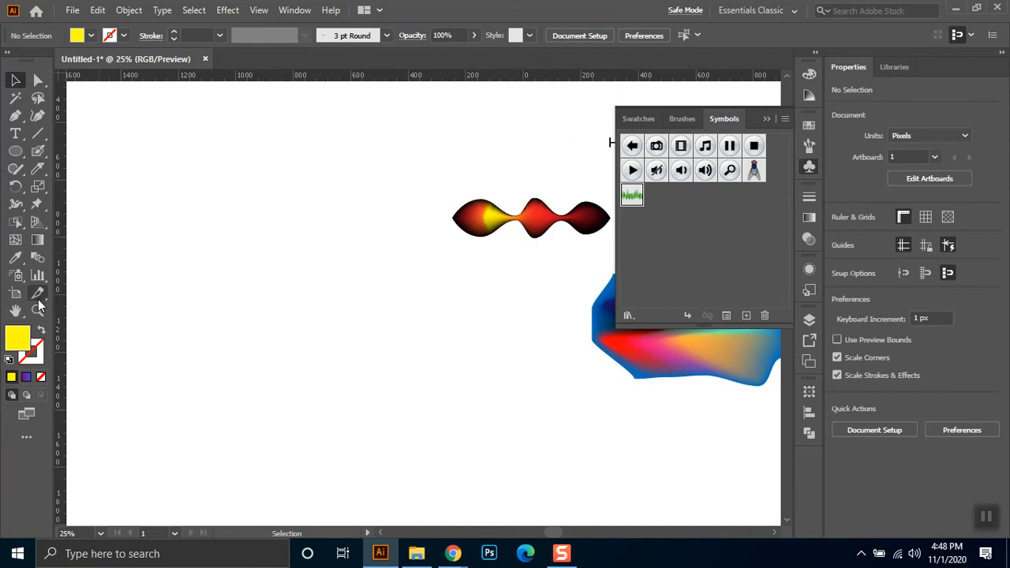
Step: Draw a column graph with the Column Graph tool in the empty area left of the wavy mesh shape
left_click(34, 276)
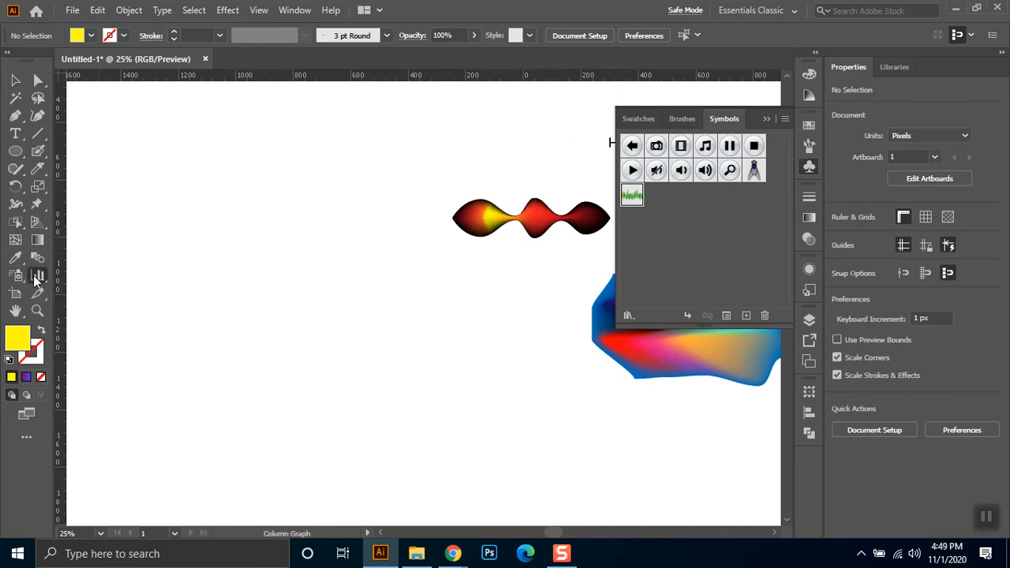
left_click(34, 278)
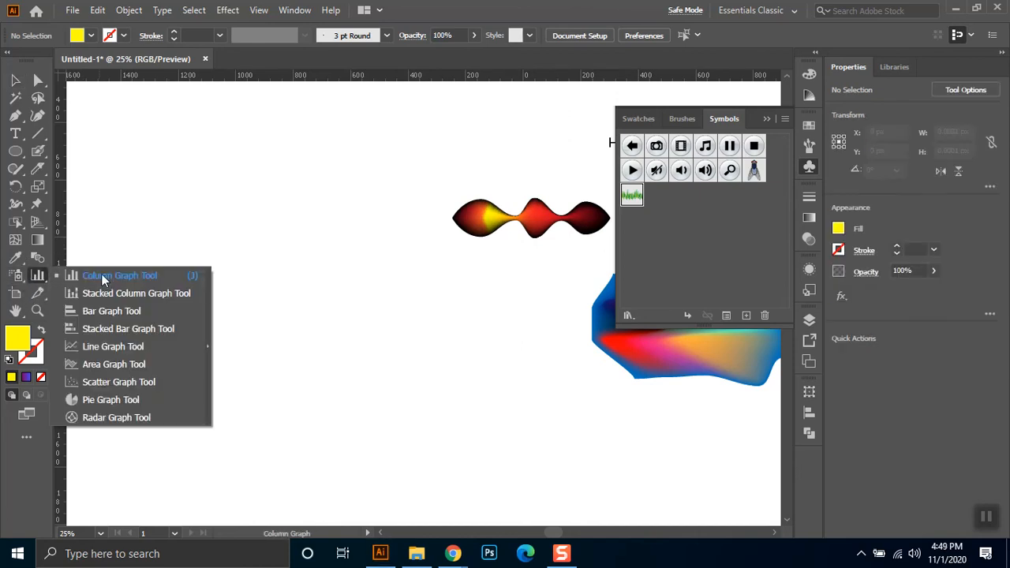
left_click_drag(128, 179, 309, 324)
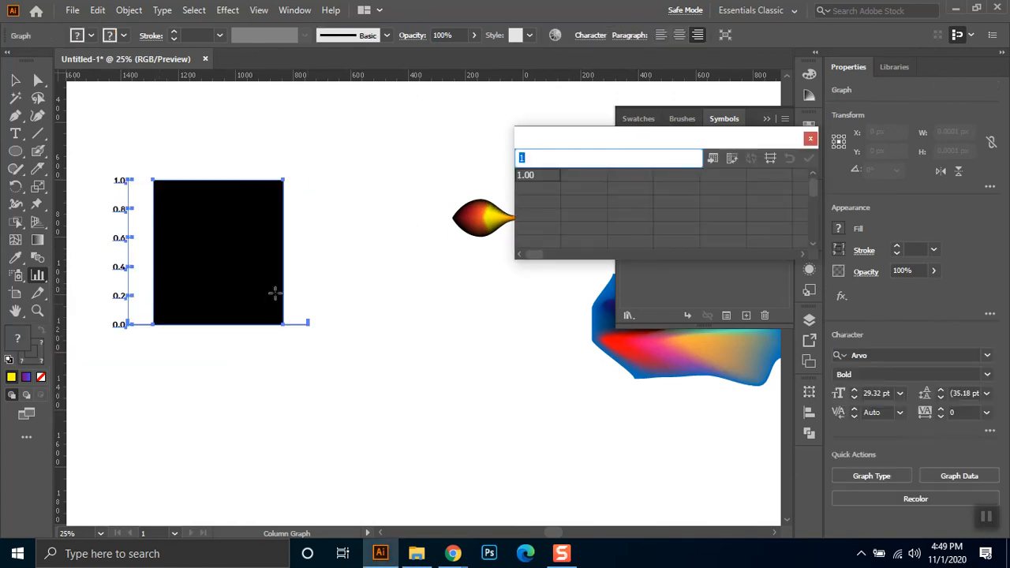
Step: Add the values 5, 4, 2 and 6 after the 1 in the graph data's first row, applying them to the graph
left_click(562, 175)
left_click(528, 188)
left_click(568, 174)
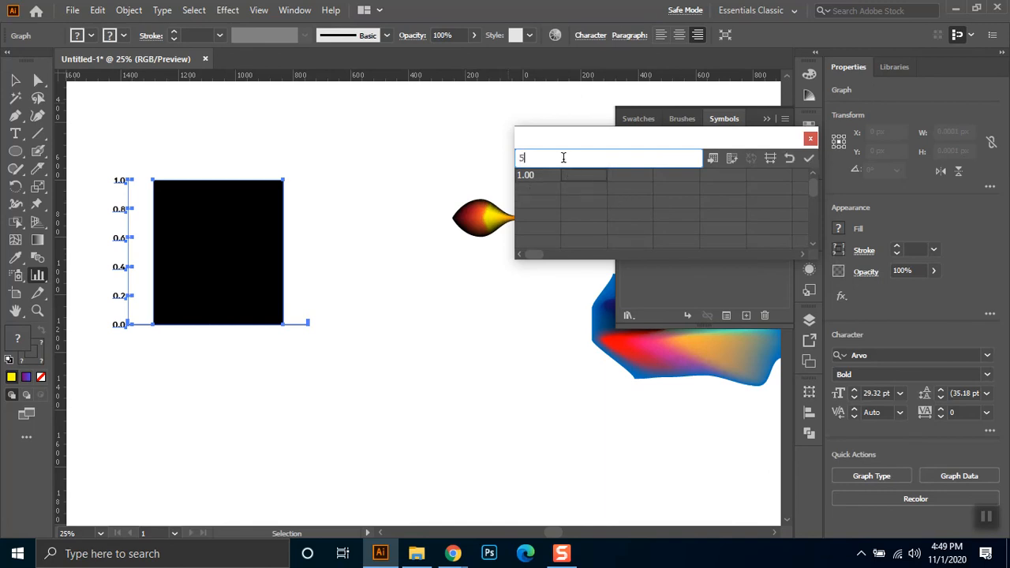
key("Return")
type("4")
key("KP_Enter")
key("Tab")
type("2")
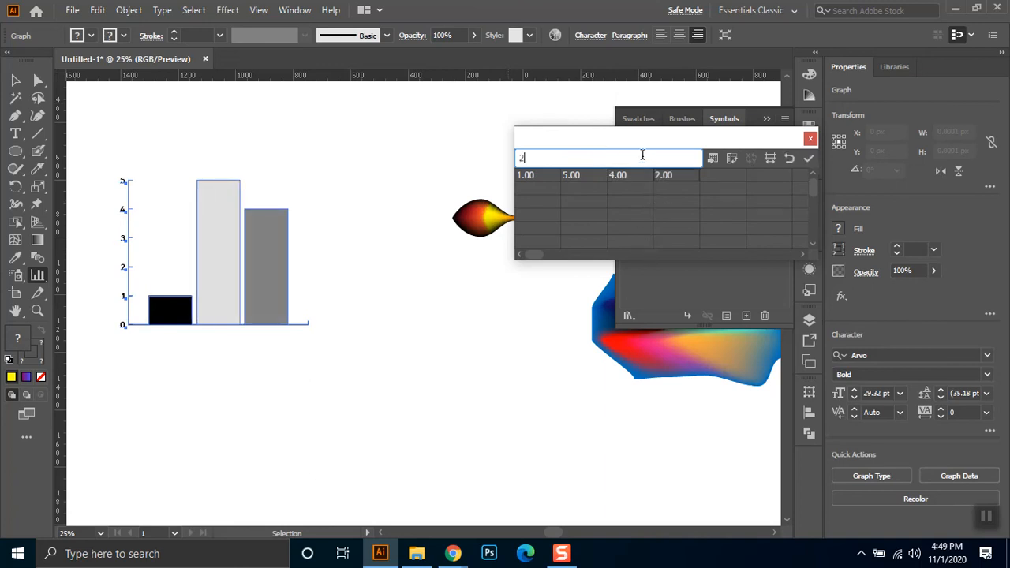
key("KP_Enter")
left_click(715, 178)
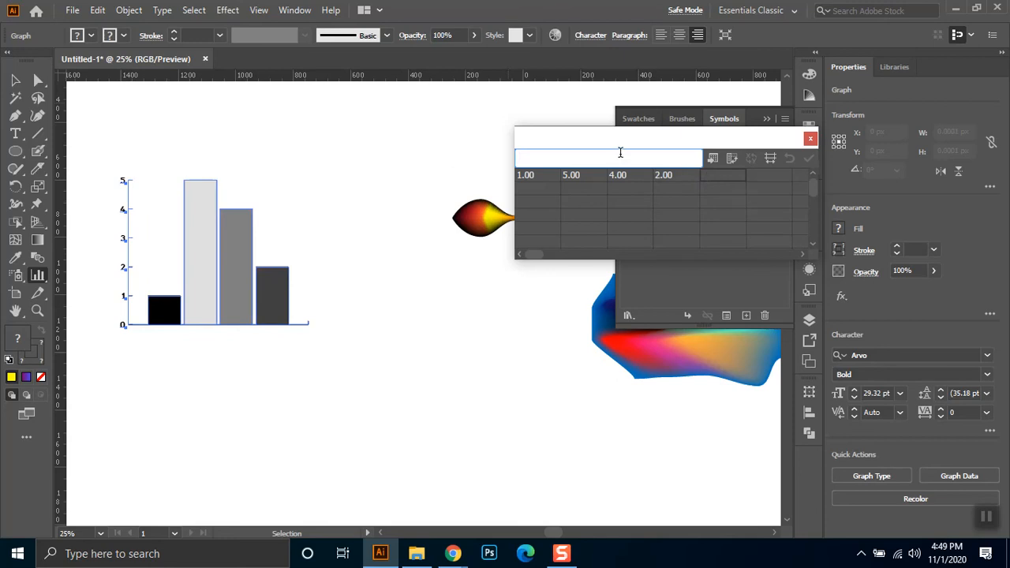
type("6")
key("KP_Enter")
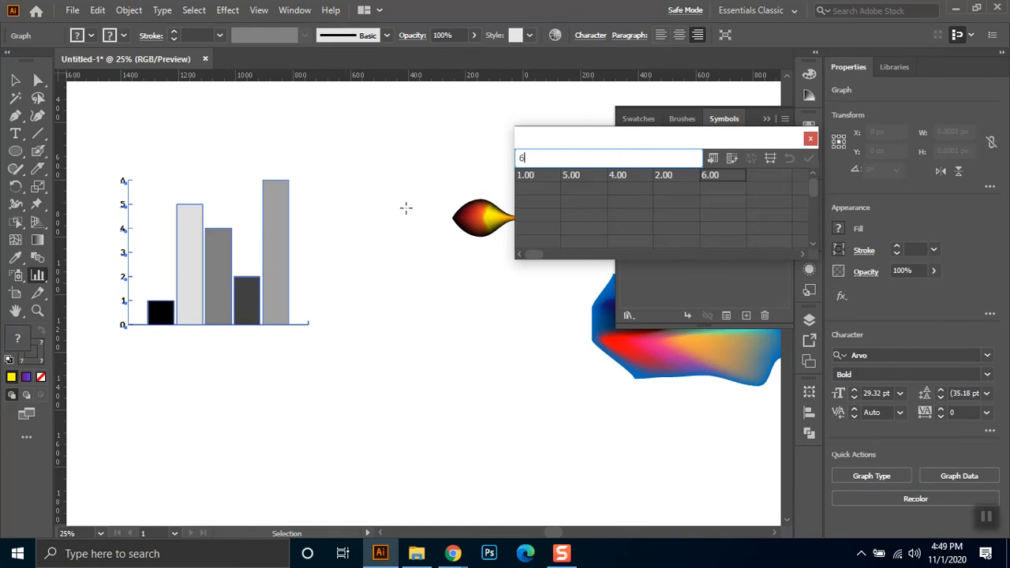
Step: Try 4 decimal digits as the cell style of the graph data and return the setting to 2
left_click(525, 174)
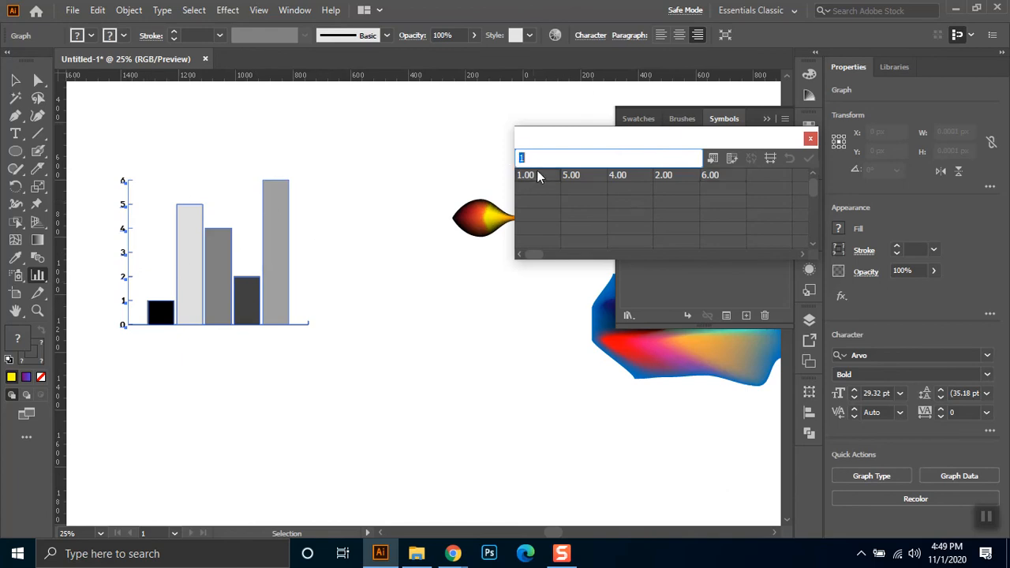
left_click(770, 158)
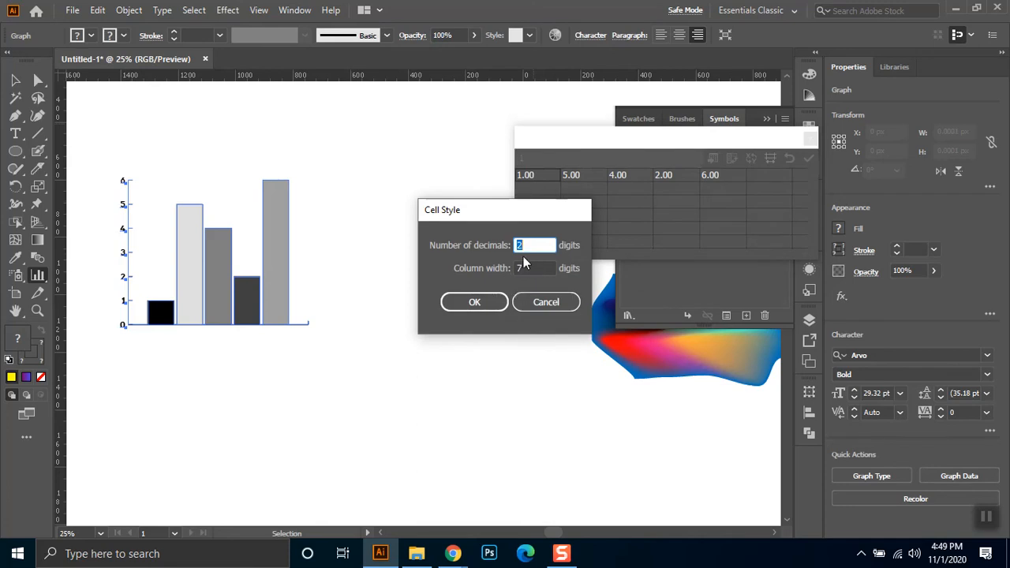
type("4")
left_click(483, 303)
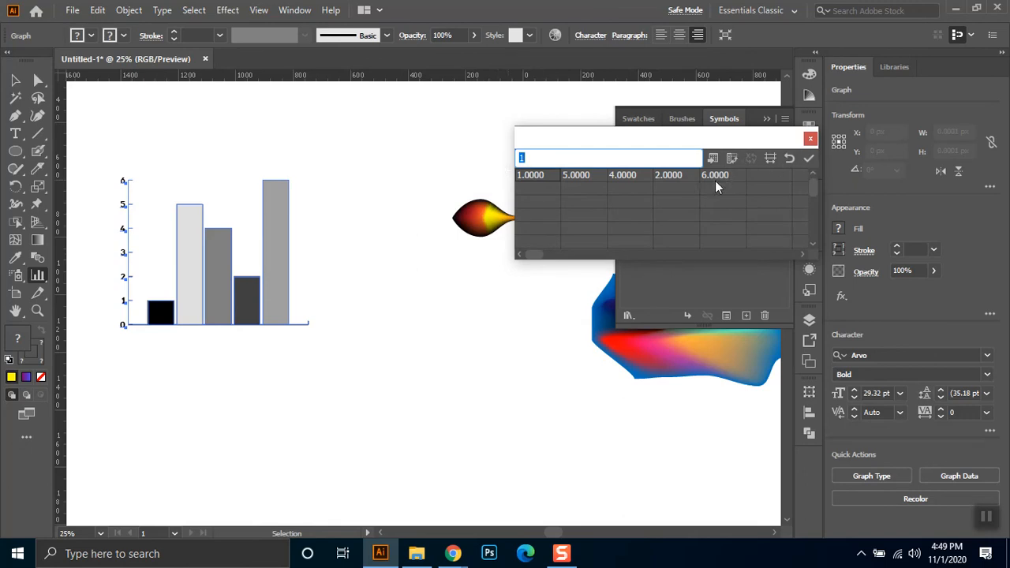
left_click(771, 158)
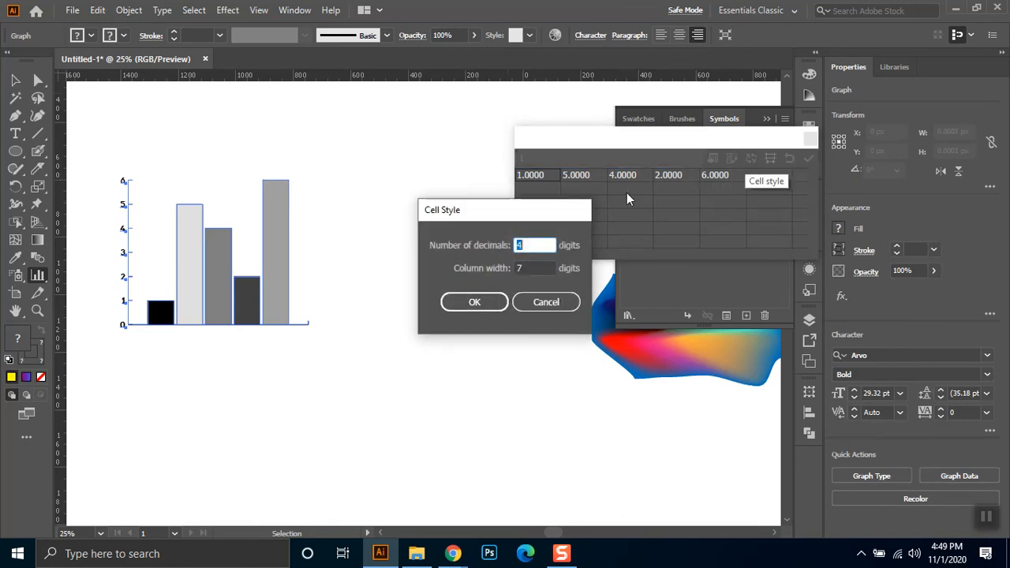
left_click(489, 301)
Step: Transpose the graph data's rows and columns and switch them back, and open and cancel the graph data import
left_click(728, 164)
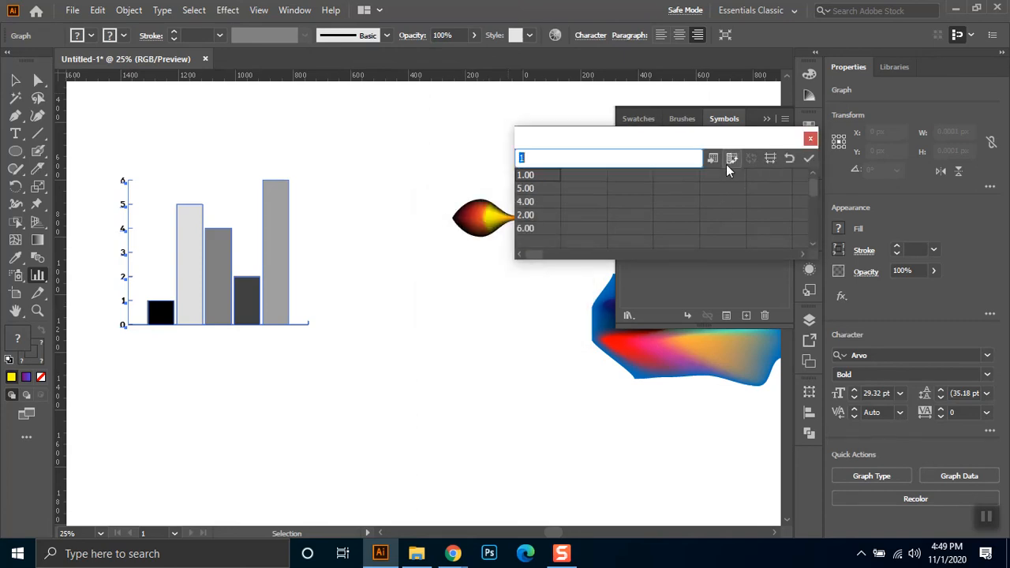
left_click(730, 162)
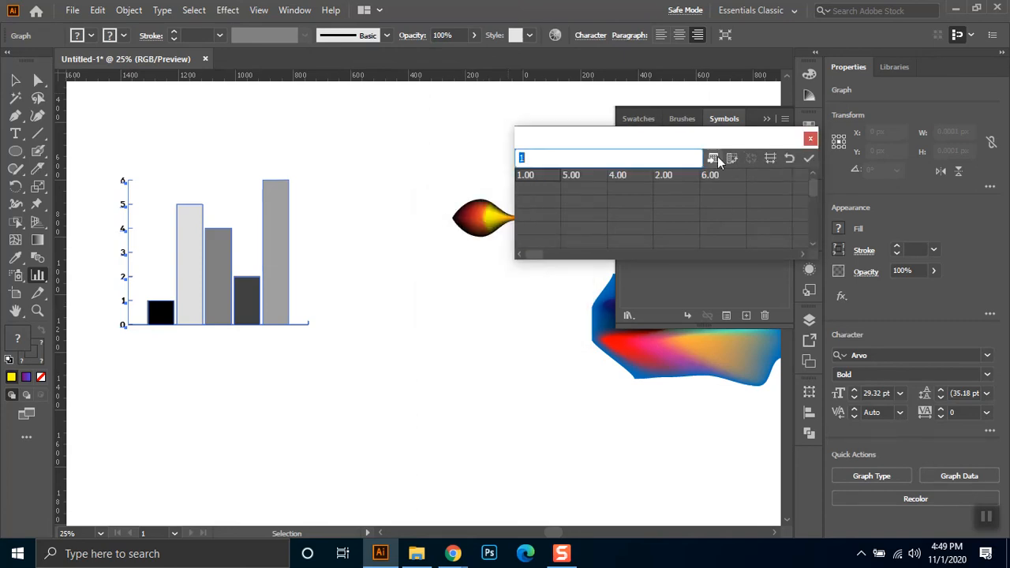
left_click(714, 158)
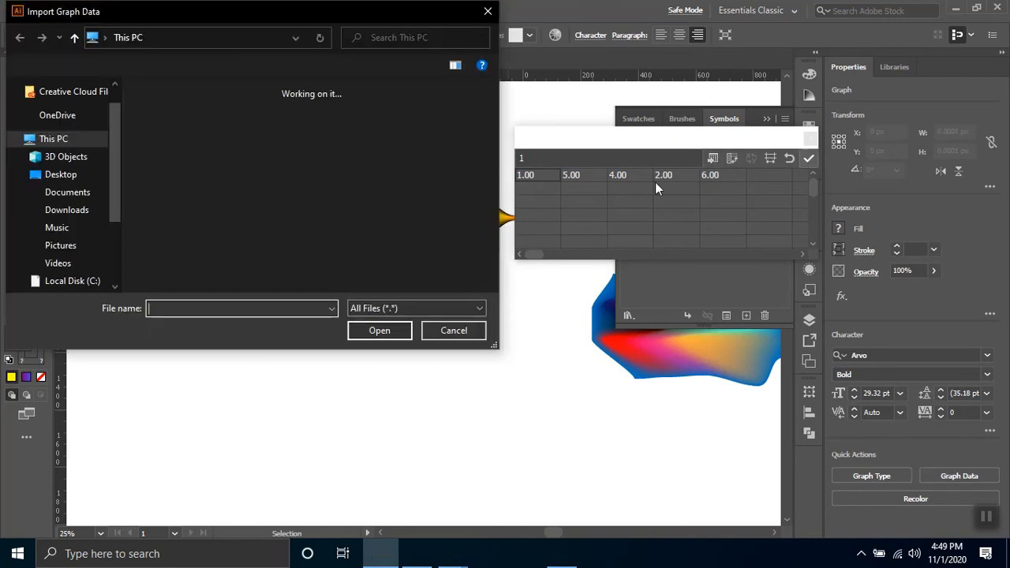
left_click(455, 332)
Step: Enter 5 and 2 in the second row of the graph data, apply them to the graph and close the data window
left_click_drag(588, 142, 401, 155)
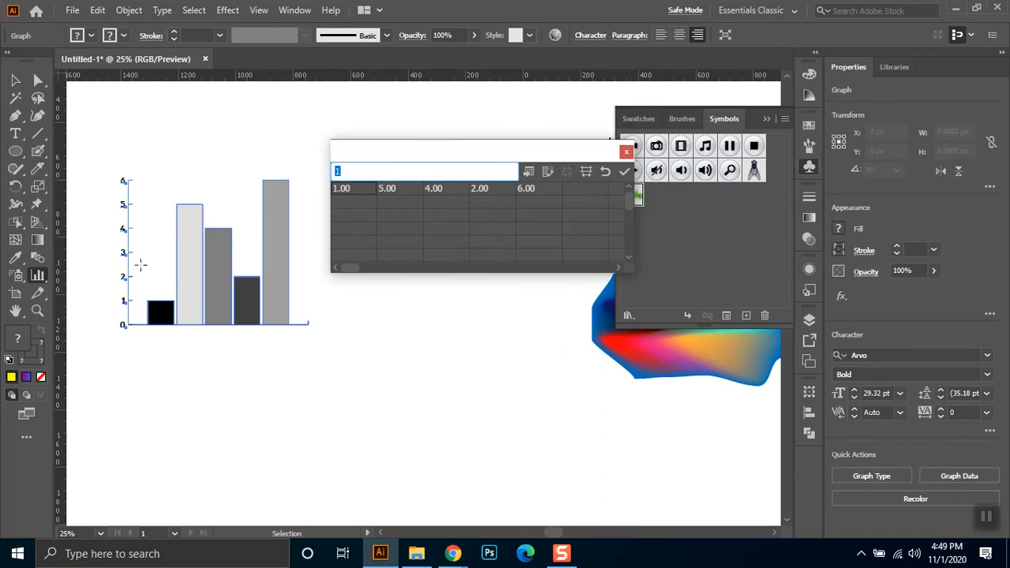
left_click(626, 170)
key("Return")
type("5")
key("Tab")
key("Return")
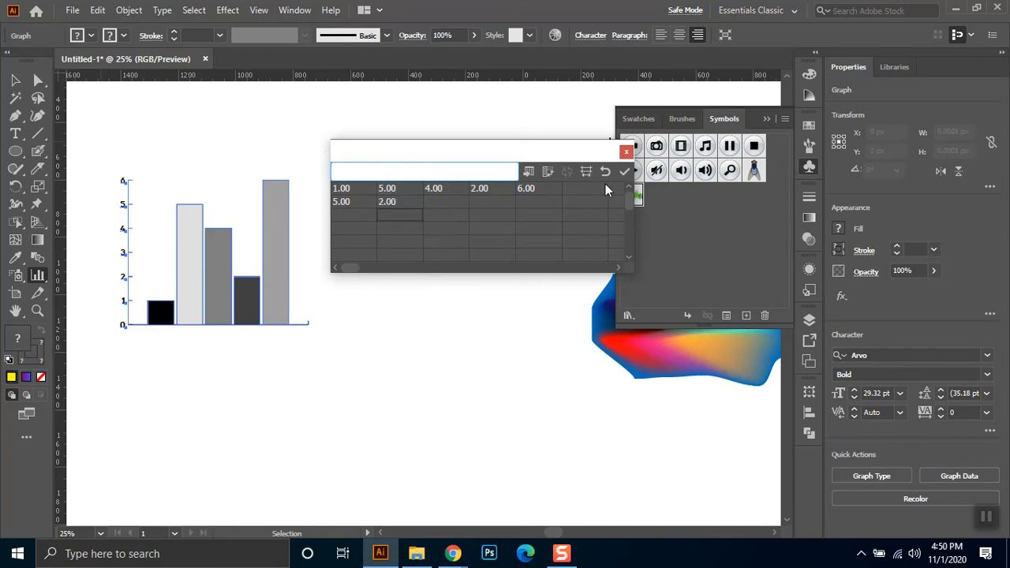
left_click(623, 171)
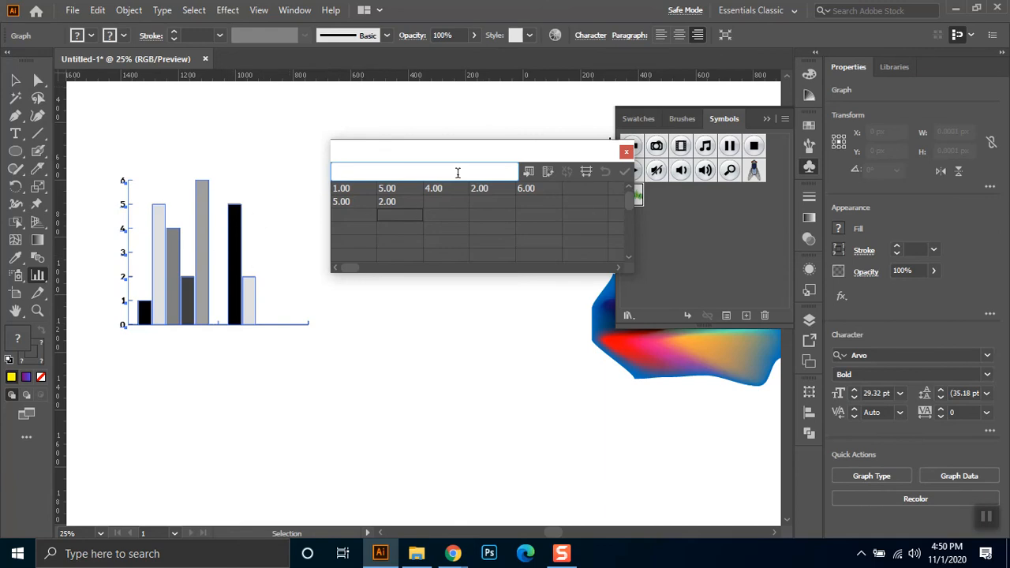
left_click(628, 151)
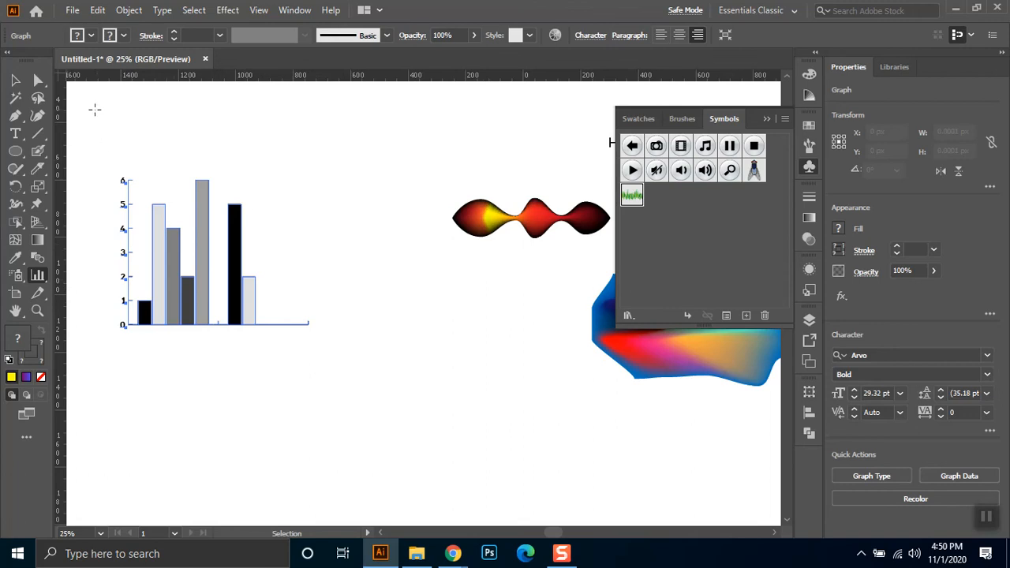
Step: Fill only the tallest bar of the column graph with red and deselect it
left_click(38, 80)
left_click(269, 184)
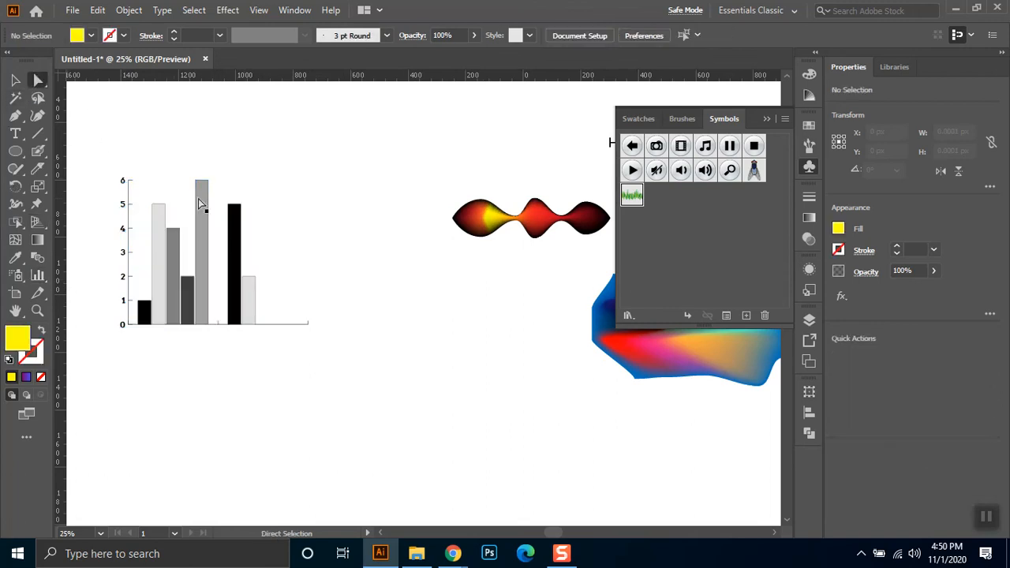
left_click(198, 207)
left_click(91, 36)
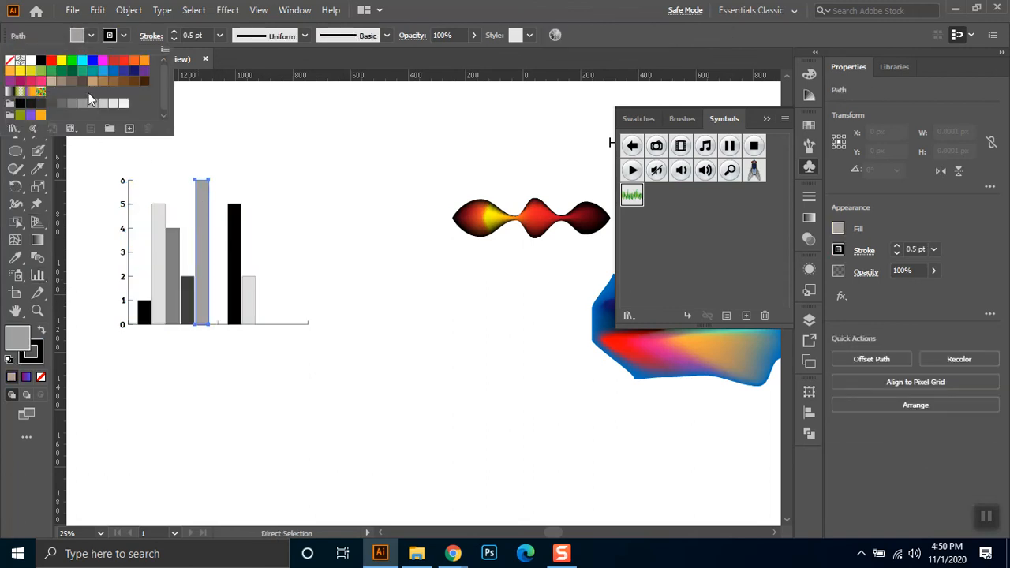
left_click(124, 61)
left_click(221, 89)
left_click(289, 198)
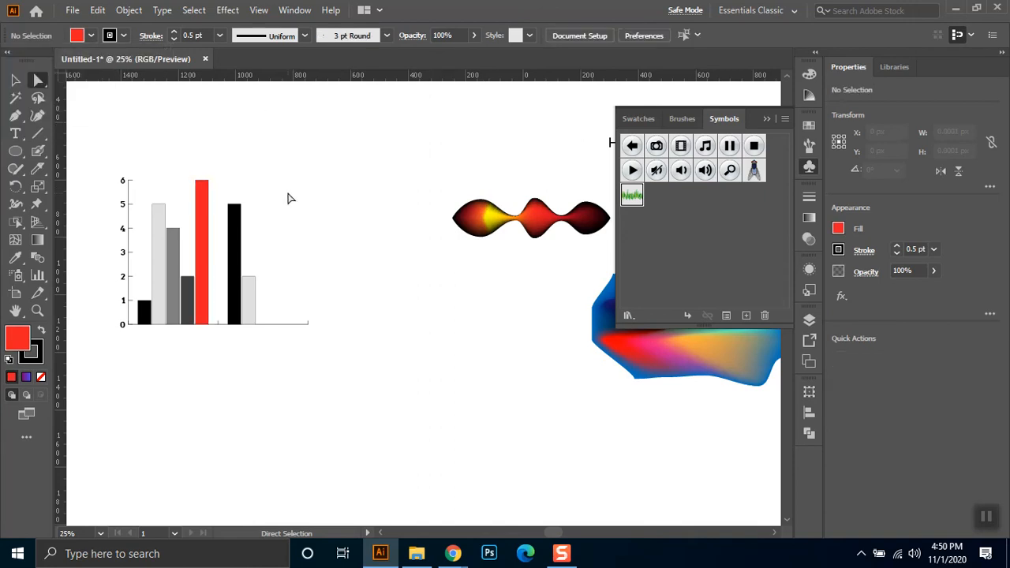
Step: Delete the column graph and draw an area graph in the empty space beside the artboard artwork
left_click_drag(82, 146, 339, 416)
key("Delete")
left_click(37, 275)
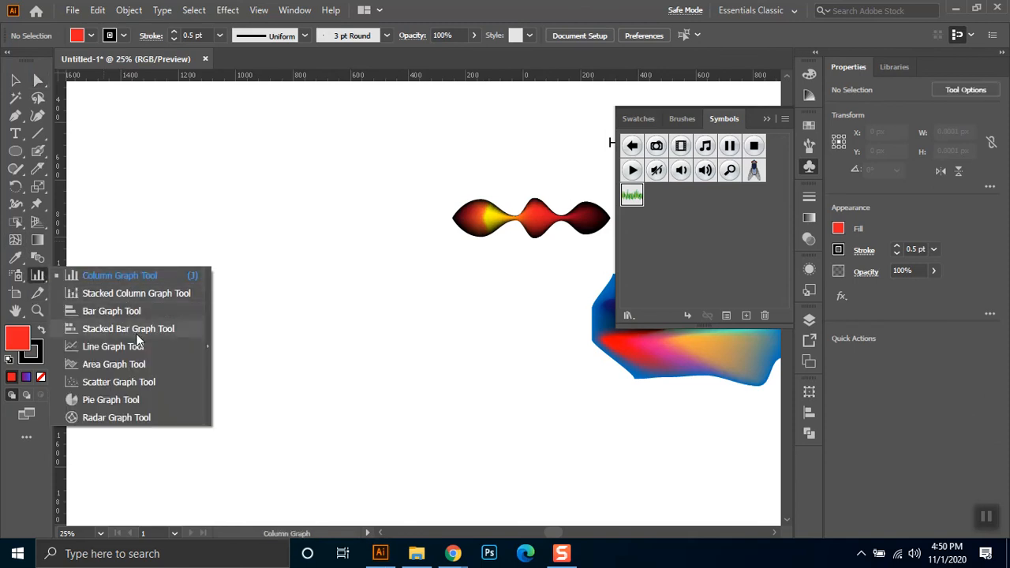
left_click(107, 364)
left_click_drag(141, 240, 379, 413)
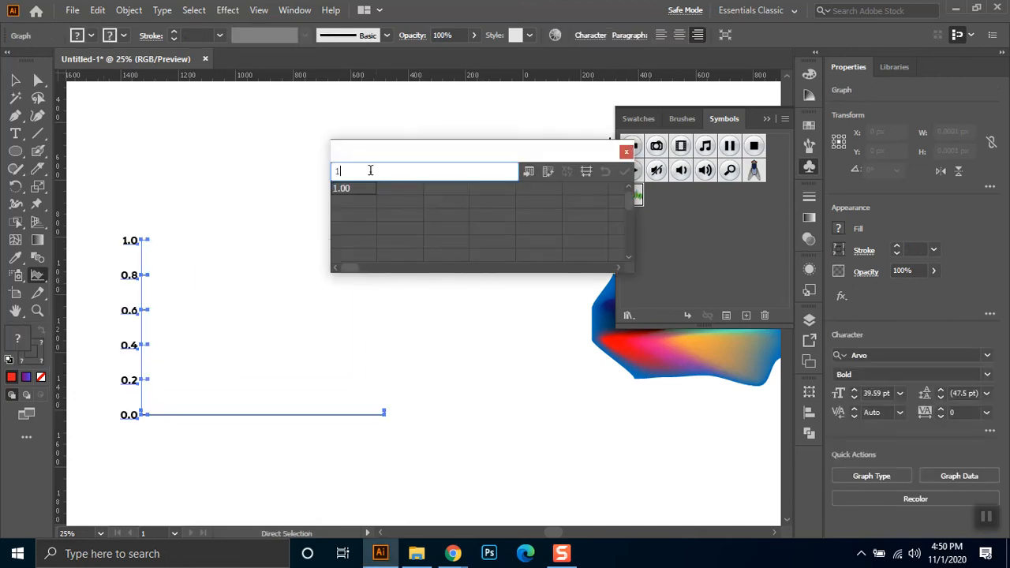
Step: Enter 15, 4, 10 and 15 in the first row of the area graph's data and apply them
type("5")
key("Tab")
type("4")
key("Tab")
type("10")
key("Tab")
type("15")
left_click(622, 172)
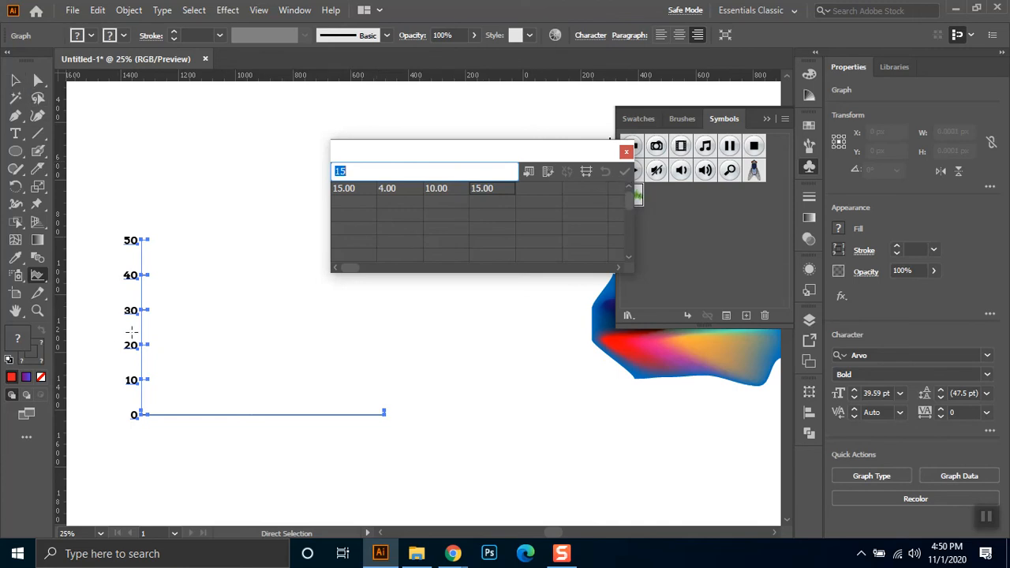
Step: Enter 5, 53, 10 and 50 in the second data row, apply them to the area graph and close the data window
left_click(346, 207)
type("5")
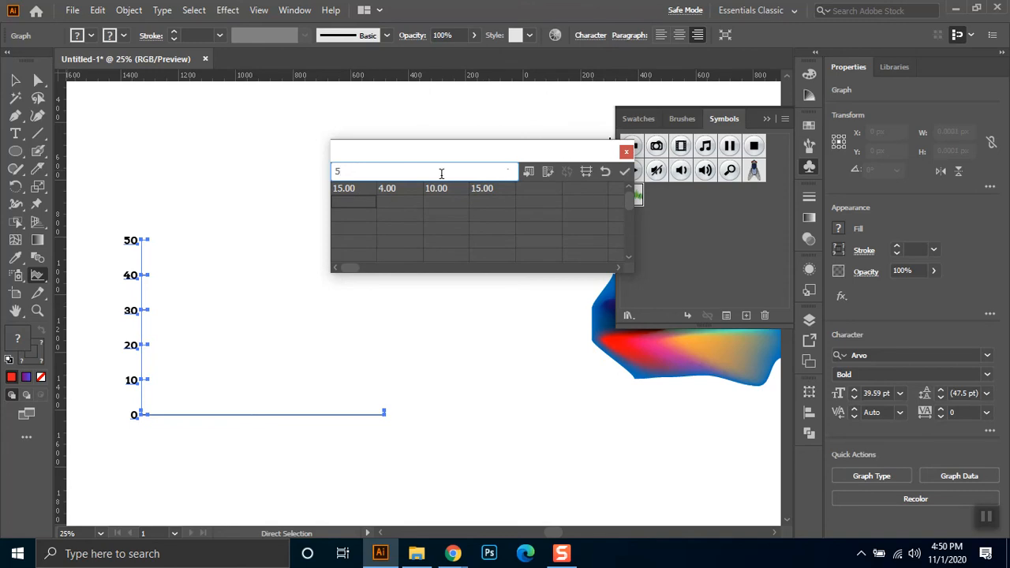
left_click(391, 201)
type("53.")
key("BackSpace")
left_click(447, 203)
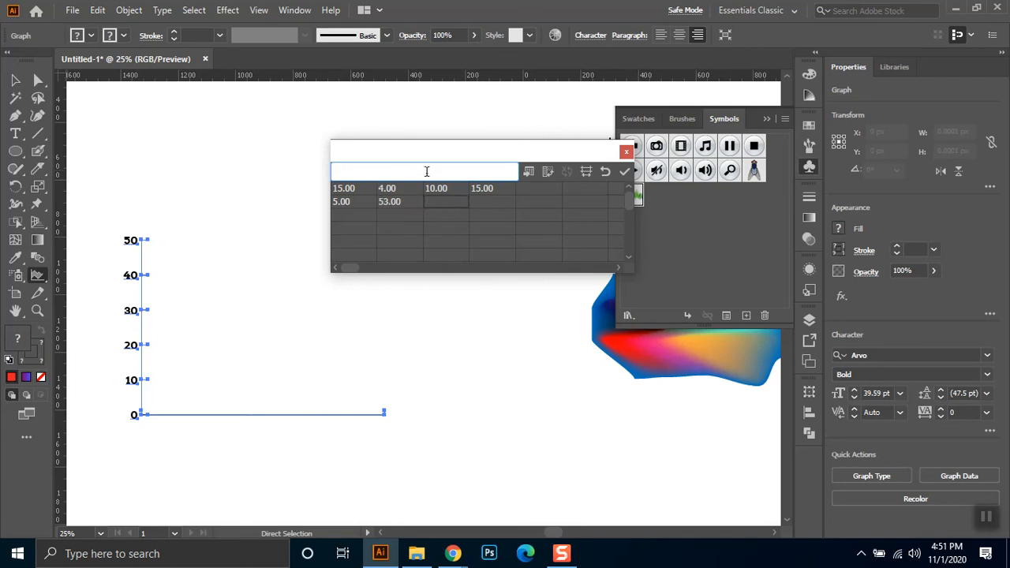
type("10")
left_click(475, 203)
type("50")
left_click(625, 172)
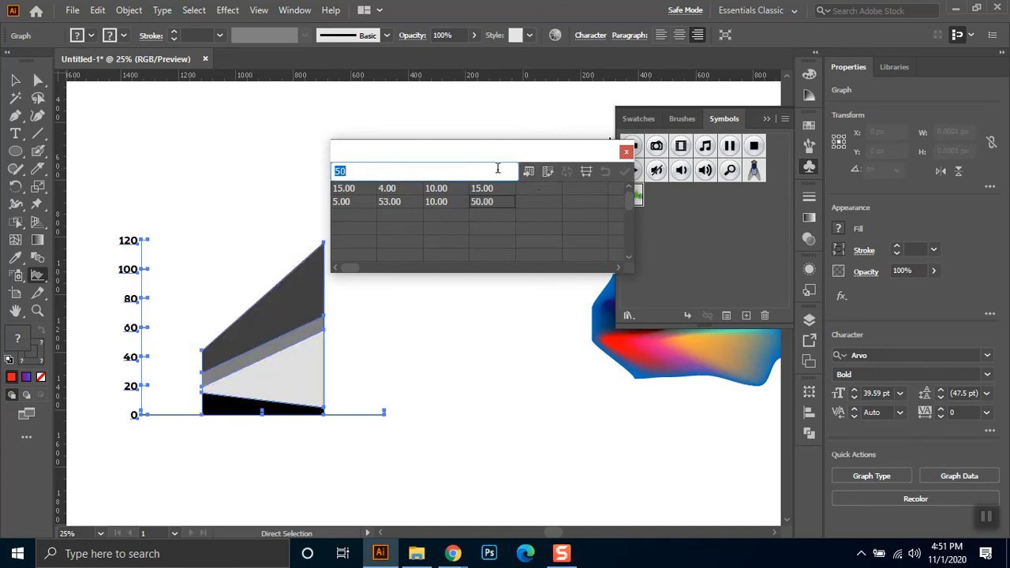
left_click(626, 151)
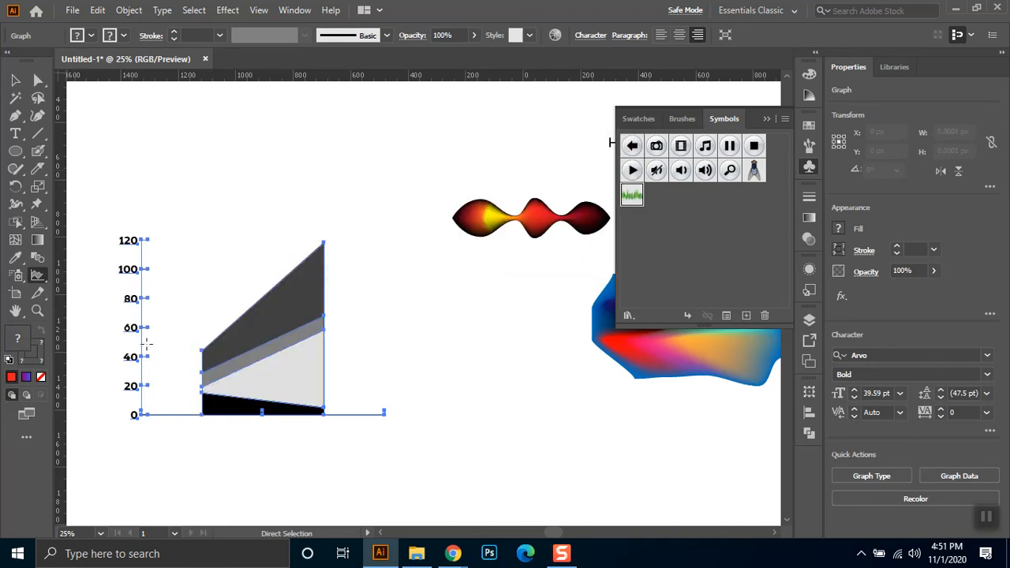
Step: Delete the area graph and draw a pie graph in the same empty area
left_click(15, 80)
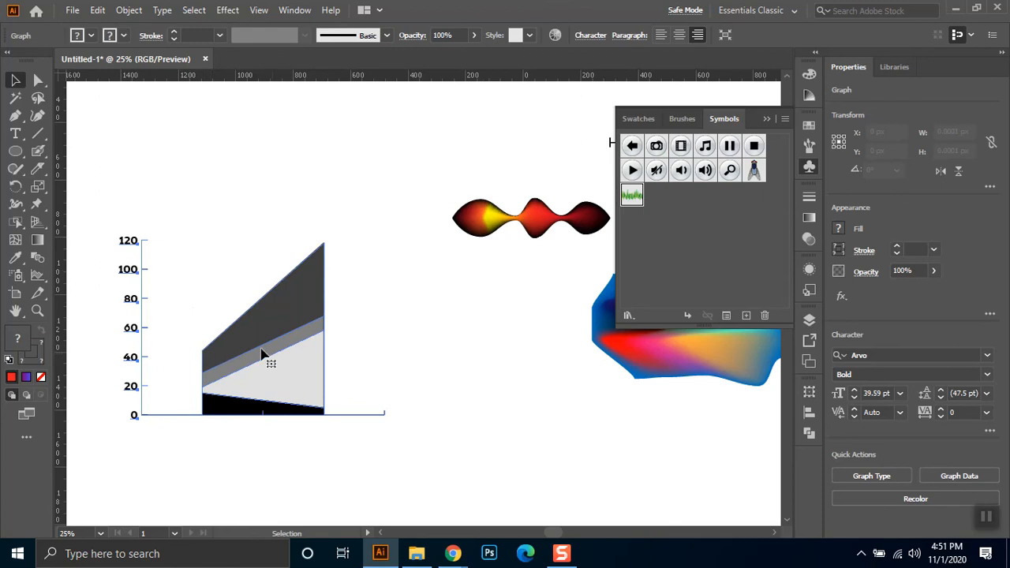
left_click_drag(388, 182, 109, 453)
key("Delete")
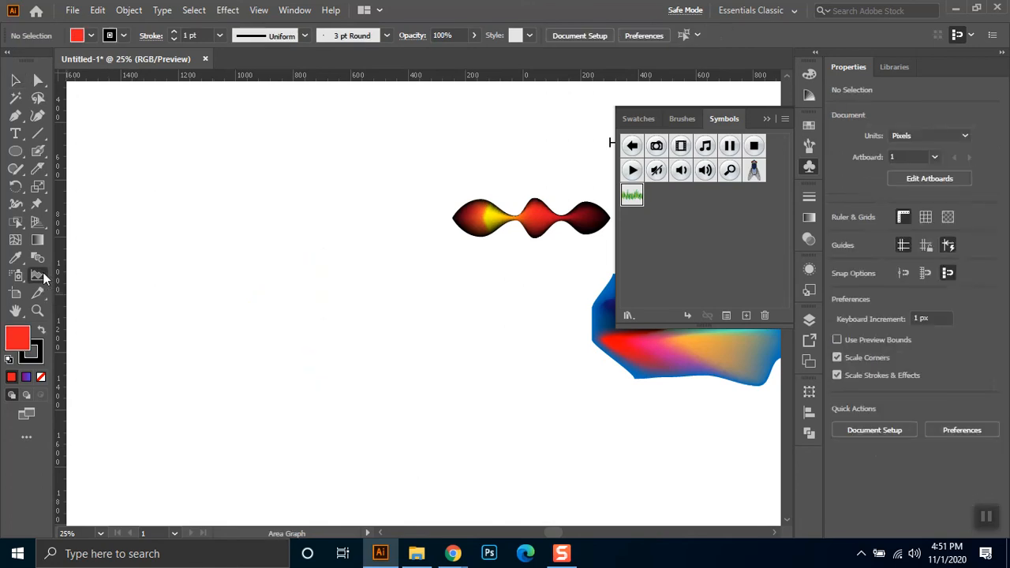
left_click(37, 276)
left_click(79, 293)
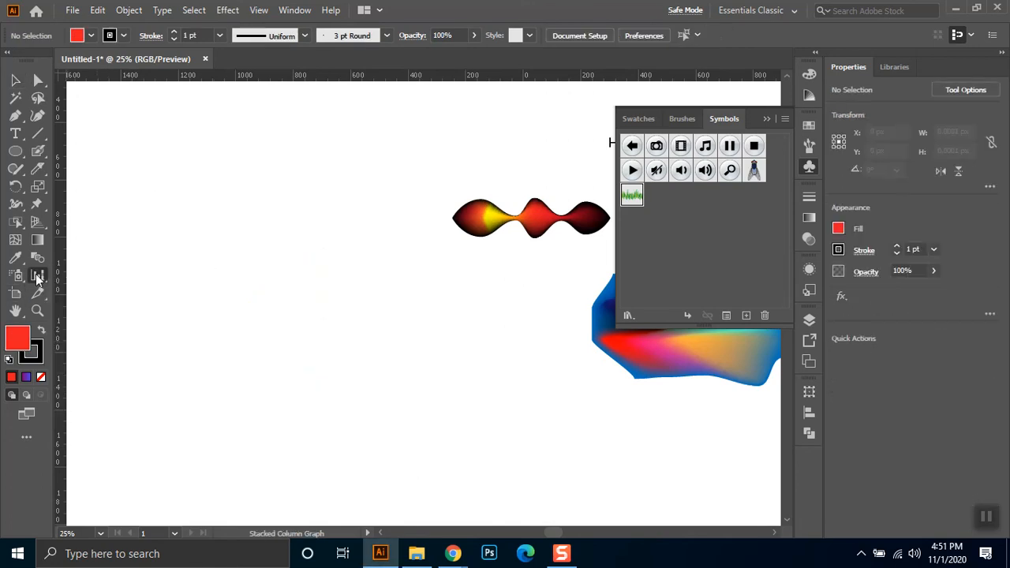
left_click(37, 280)
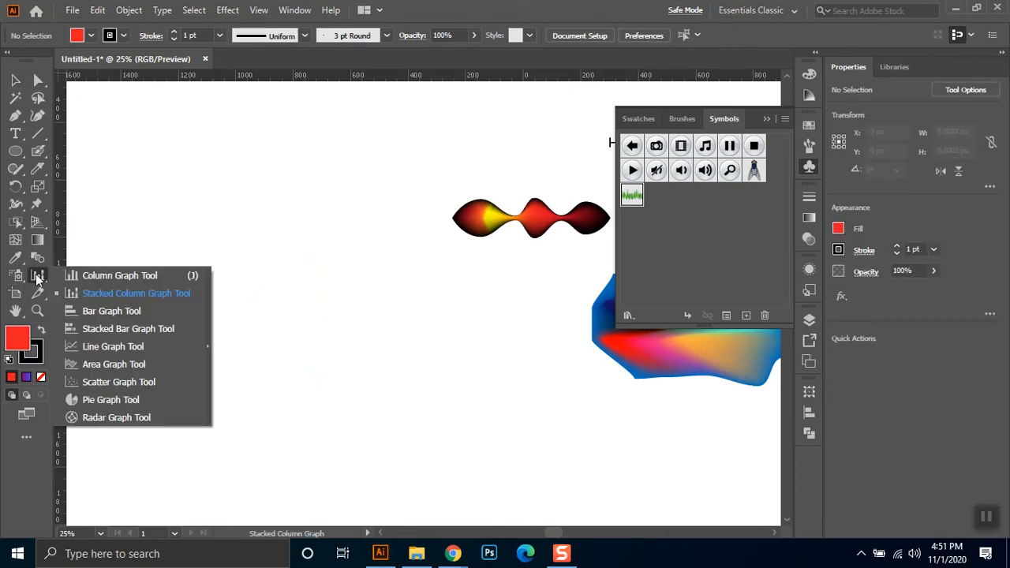
left_click(110, 401)
left_click_drag(219, 252, 342, 383)
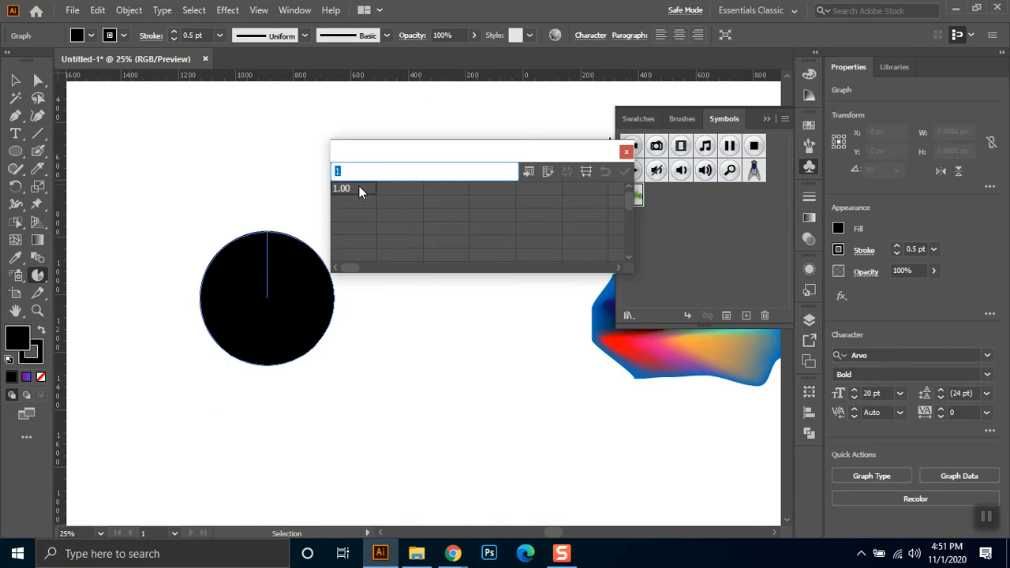
Step: Enter Bangladesh, nepal, japan and bhutan as the headings in the first row of the pie graph's data
type("BBana")
type("ngladesh")
key("Return")
left_click(405, 186)
type("nepal")
key("Return")
type("japan")
key("Return")
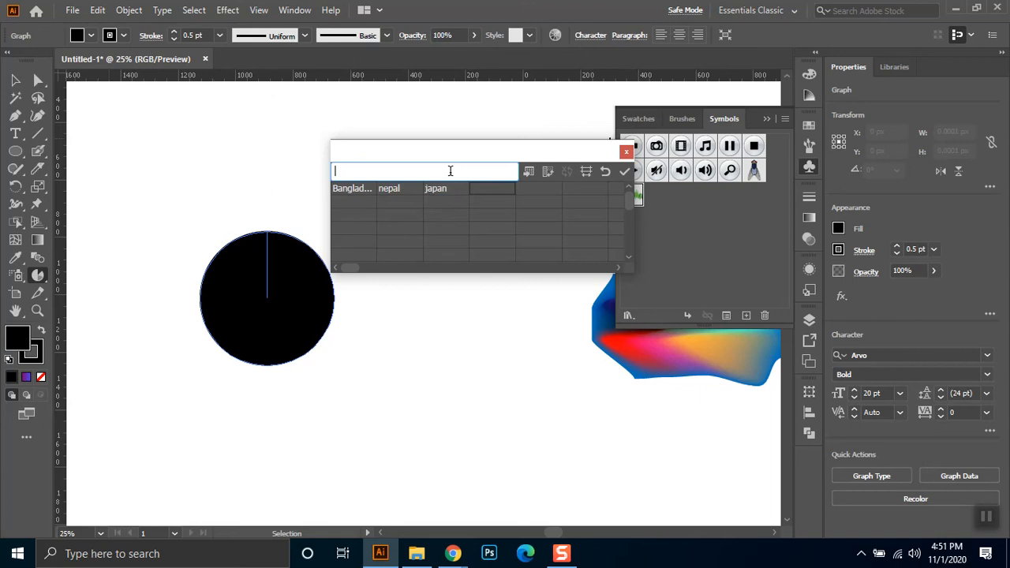
type("bhutan")
Step: Enter 20, 100, 5 and 7 below the country headings, apply them and move the data window clear of the graph
left_click(368, 202)
type("20")
left_click(391, 200)
type("100")
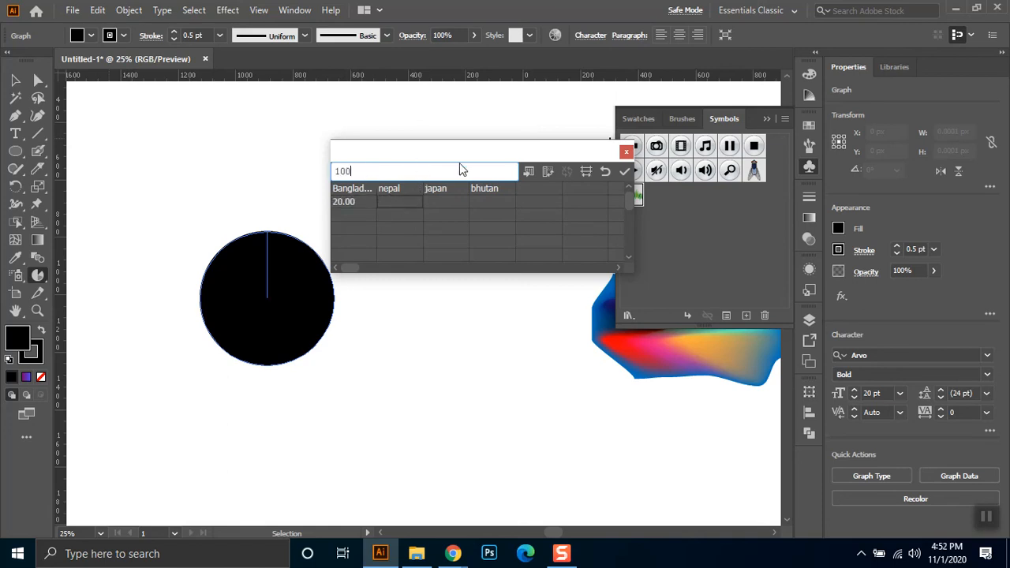
left_click(454, 199)
type("5")
left_click(478, 199)
type("7")
left_click(624, 172)
left_click_drag(465, 154, 632, 121)
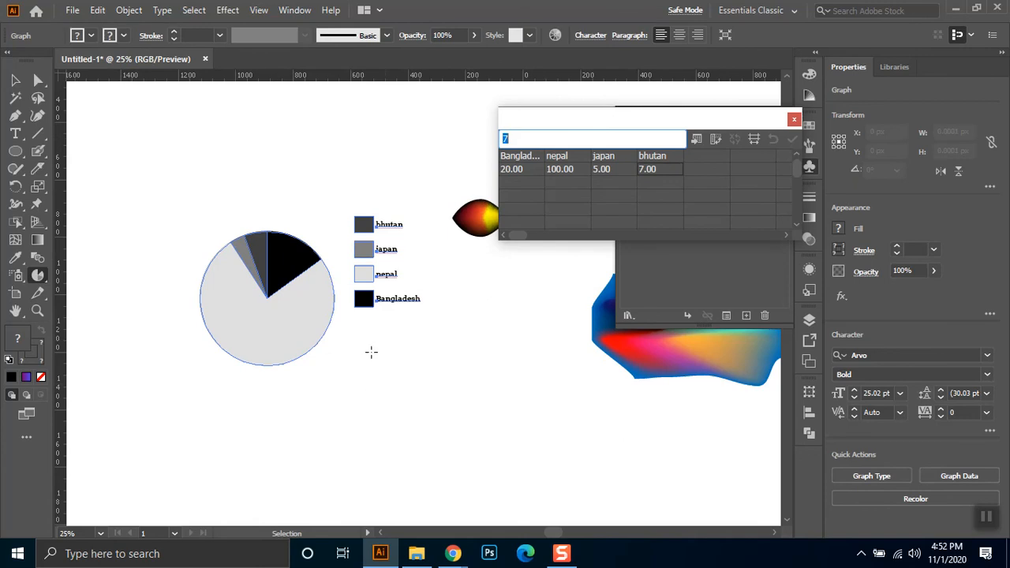
Step: Set nepal's value to 10 in the pie graph's data and apply it
left_click(15, 80)
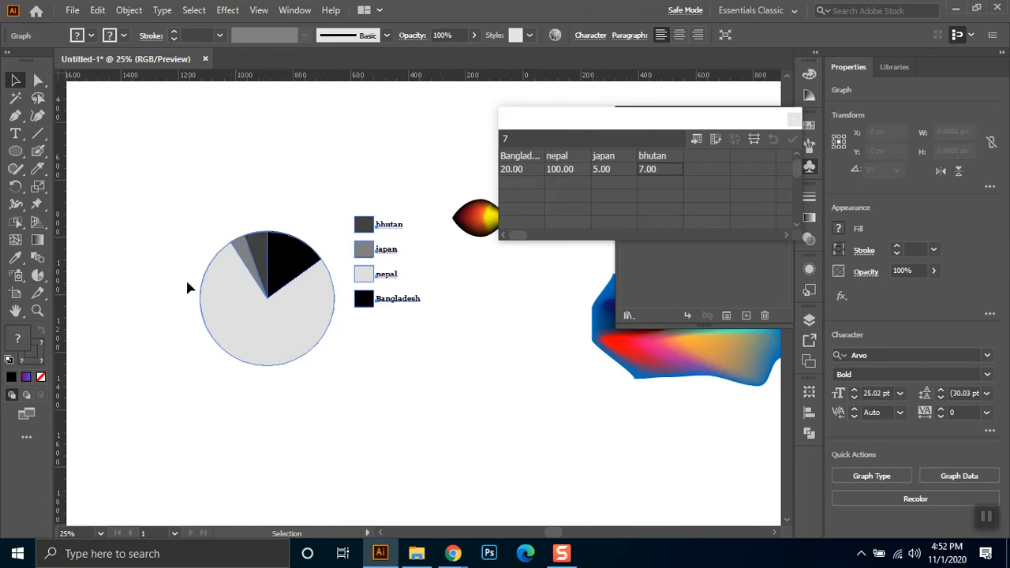
left_click(565, 171)
left_click(523, 137)
key("BackSpace")
left_click(792, 139)
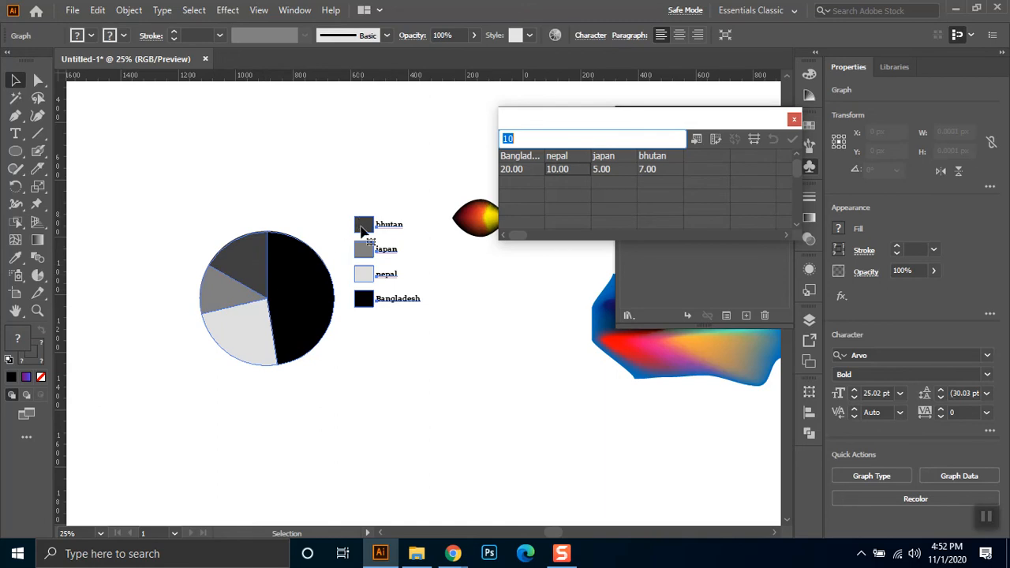
Step: Directly select the Bangladesh legend box alone and fill it with teal
left_click(35, 83)
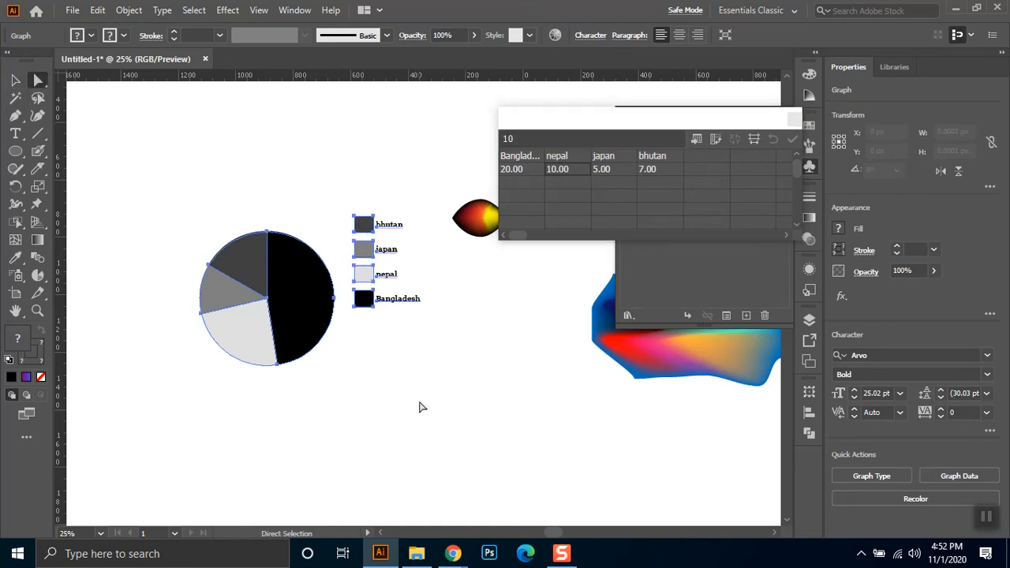
left_click(419, 408)
left_click(365, 298)
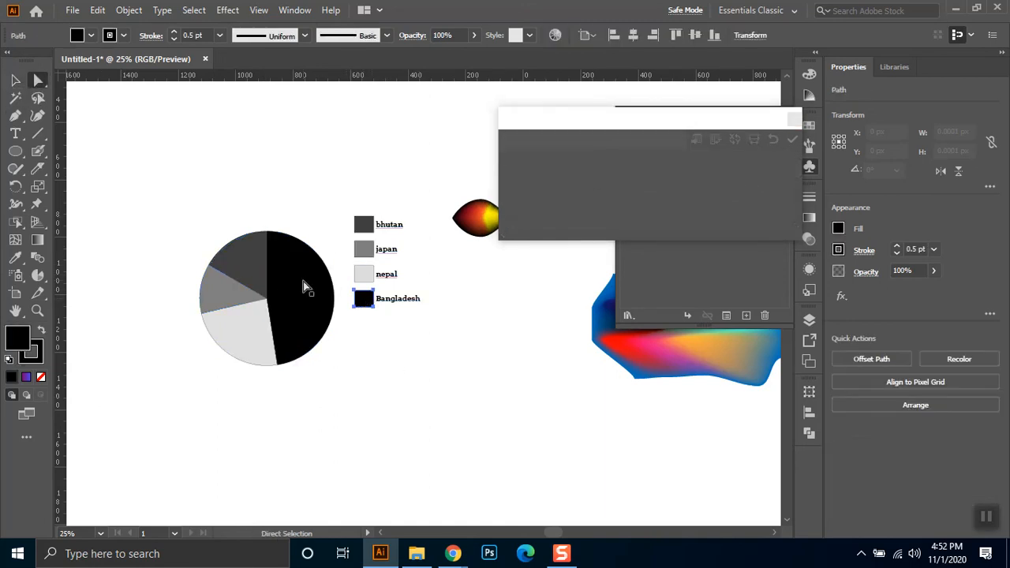
left_click(91, 36)
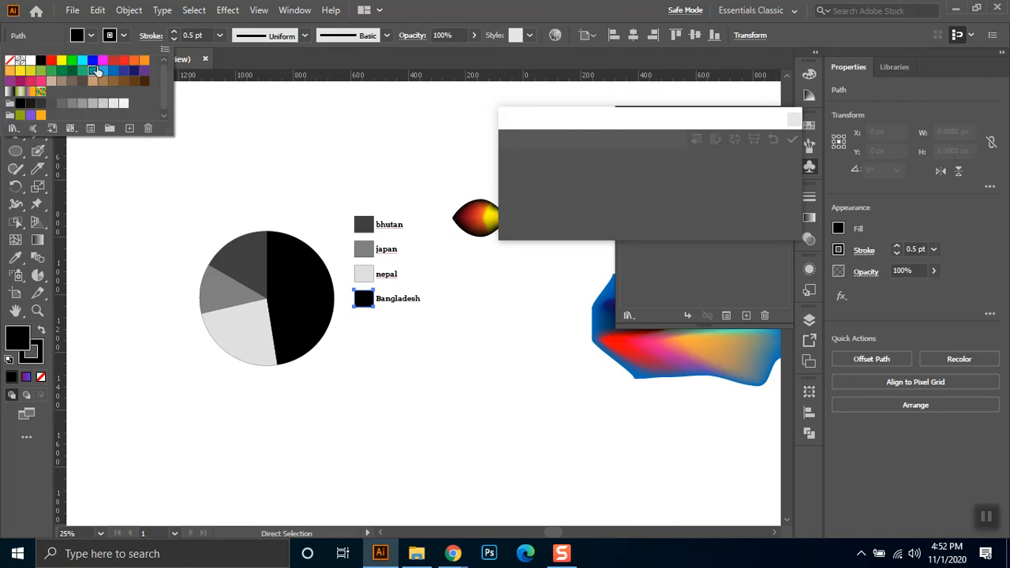
left_click(94, 71)
Step: Fill the Bangladesh slice of the pie with the same teal as its legend box and deselect it
left_click(314, 275)
left_click(290, 270)
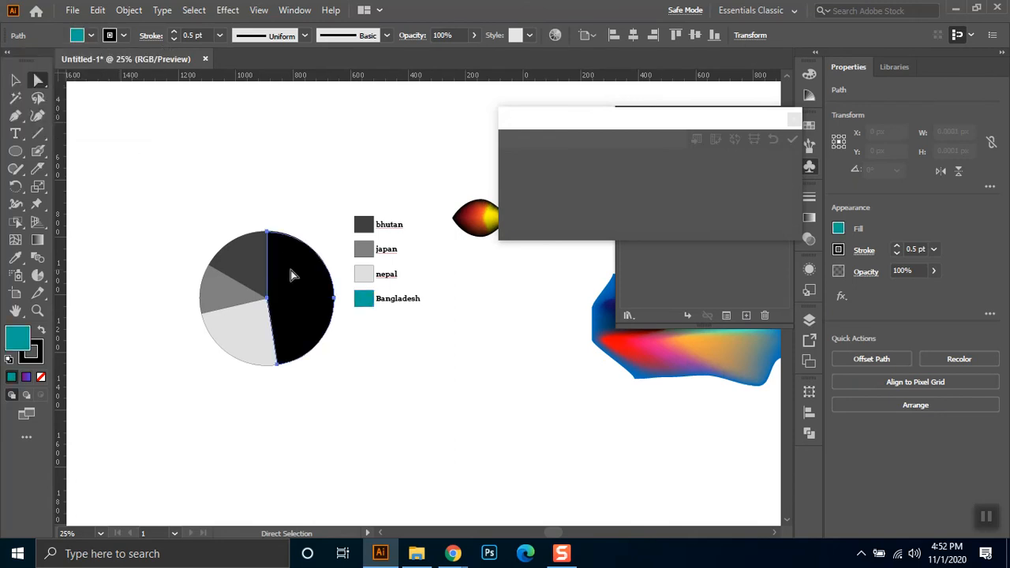
left_click(91, 35)
left_click(91, 73)
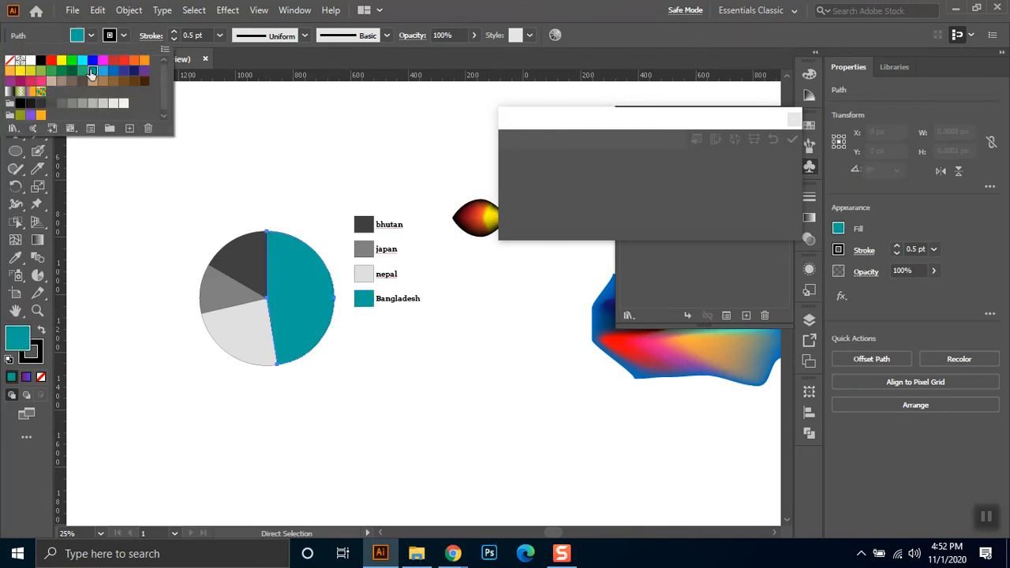
left_click(402, 412)
left_click(474, 411)
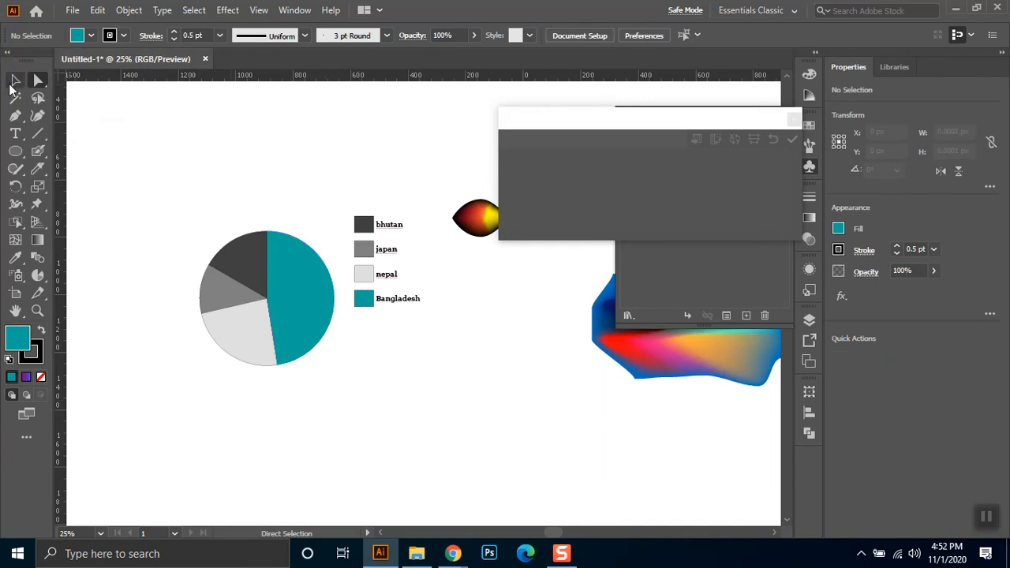
Step: Close the graph data window and delete the whole pie graph with its legend
left_click_drag(162, 181, 430, 422)
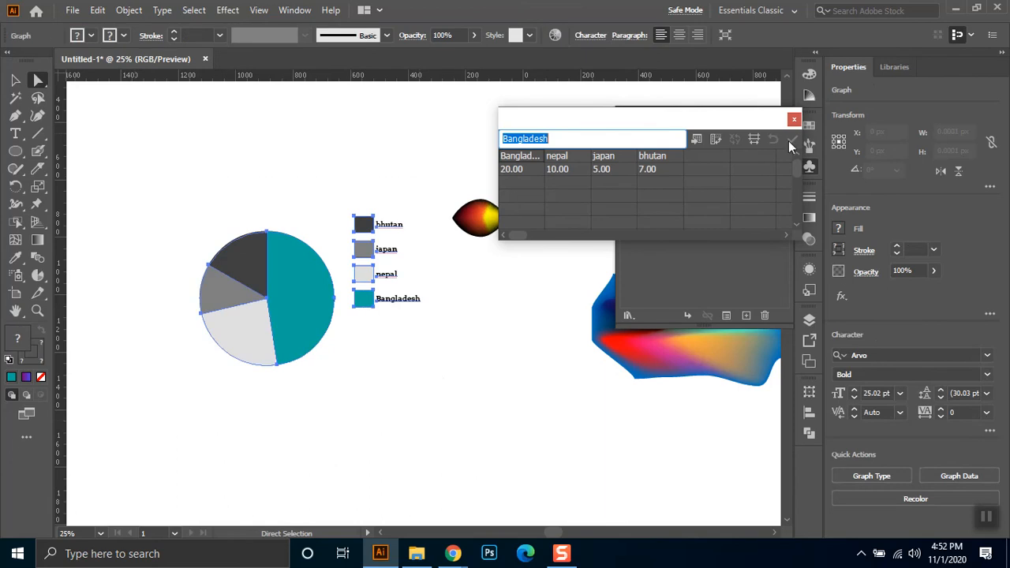
left_click(793, 119)
left_click(14, 80)
left_click_drag(139, 157, 405, 389)
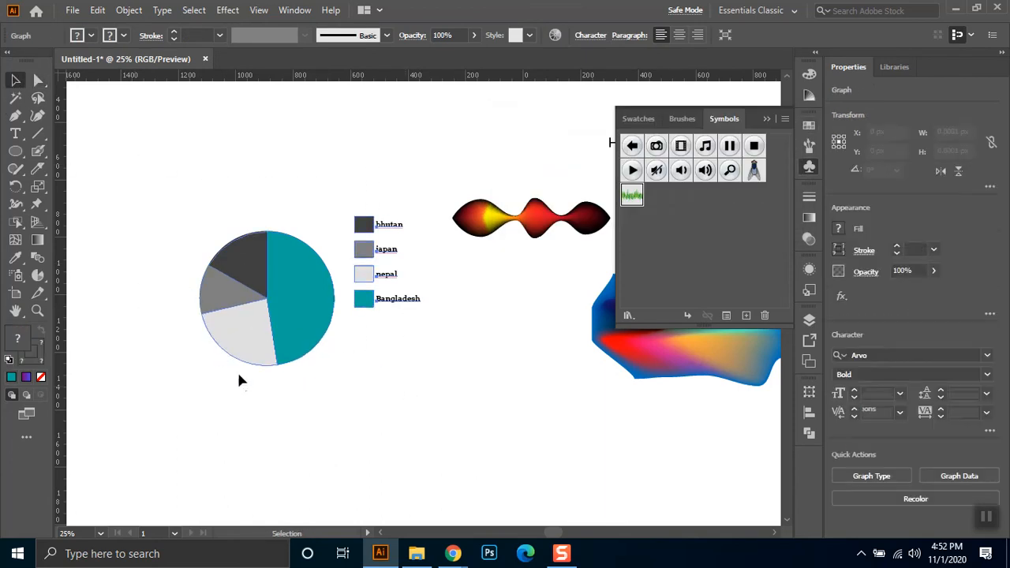
key("Delete")
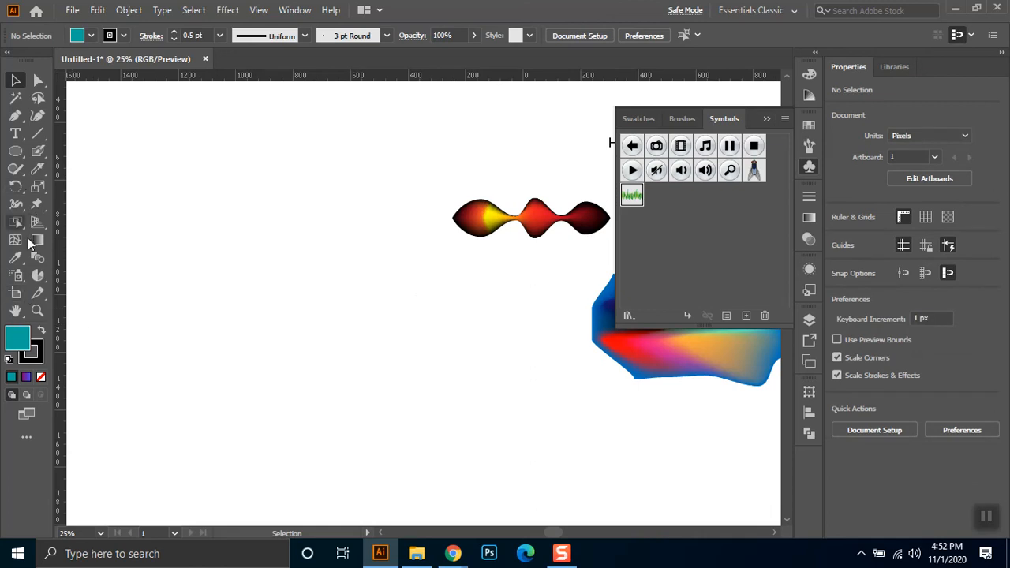
left_click(39, 276)
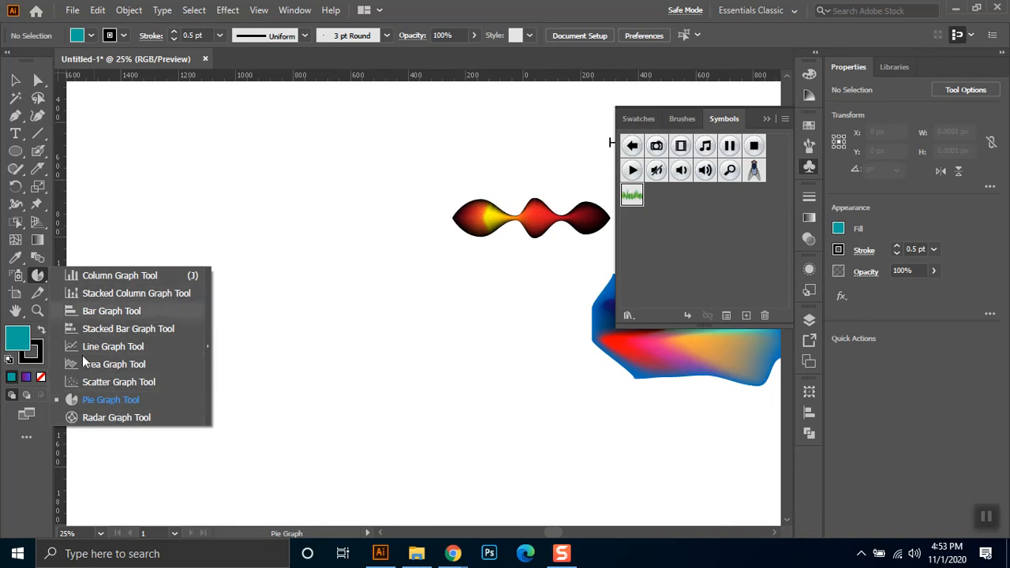
left_click(13, 297)
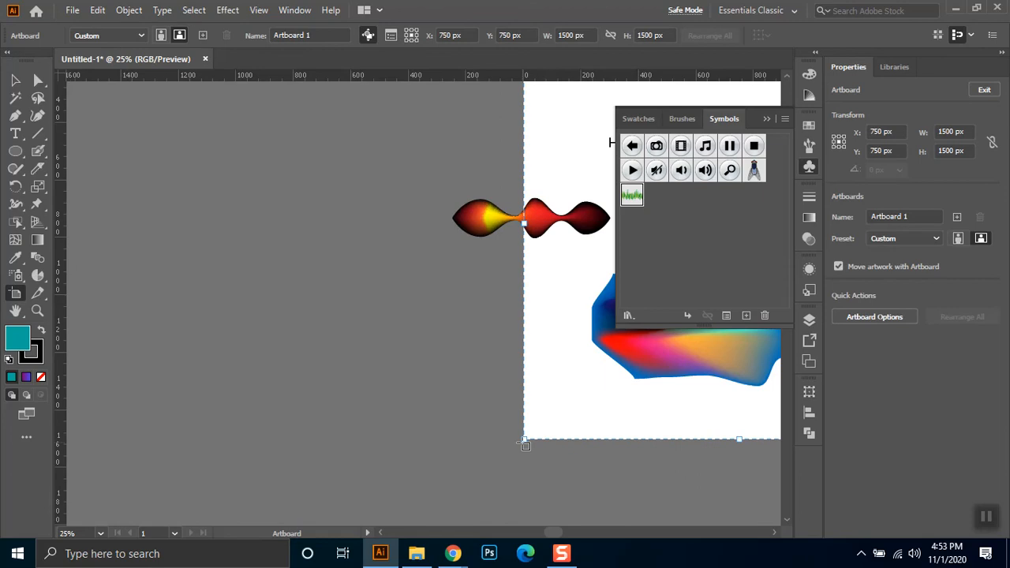
Step: Collapse the Symbols panel and draw a slice about 1265 by 108 px across the Hello World heading with the Slice tool
left_click(38, 294)
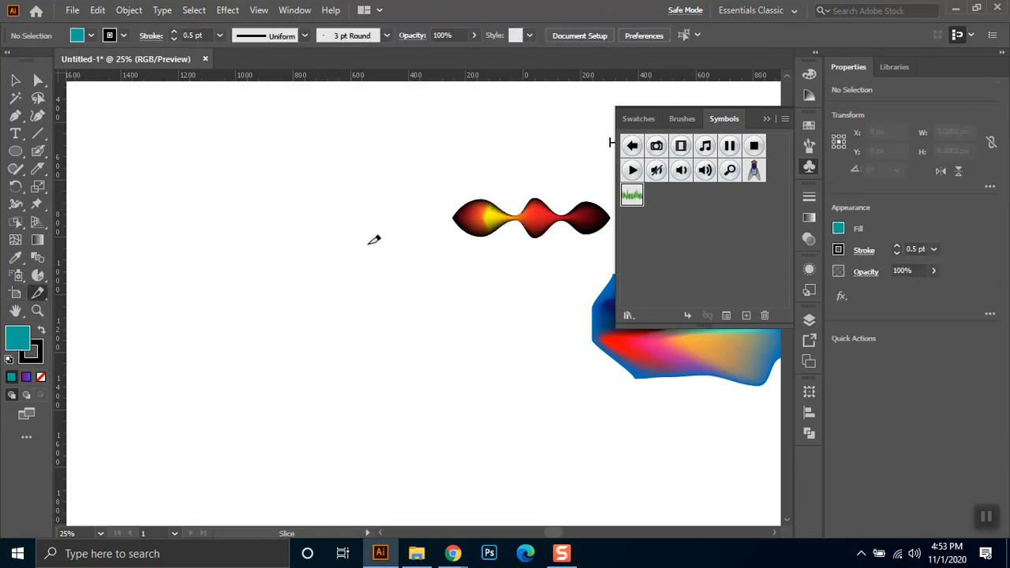
key("ctrl+minus")
key("ctrl+minus")
key("ctrl+minus")
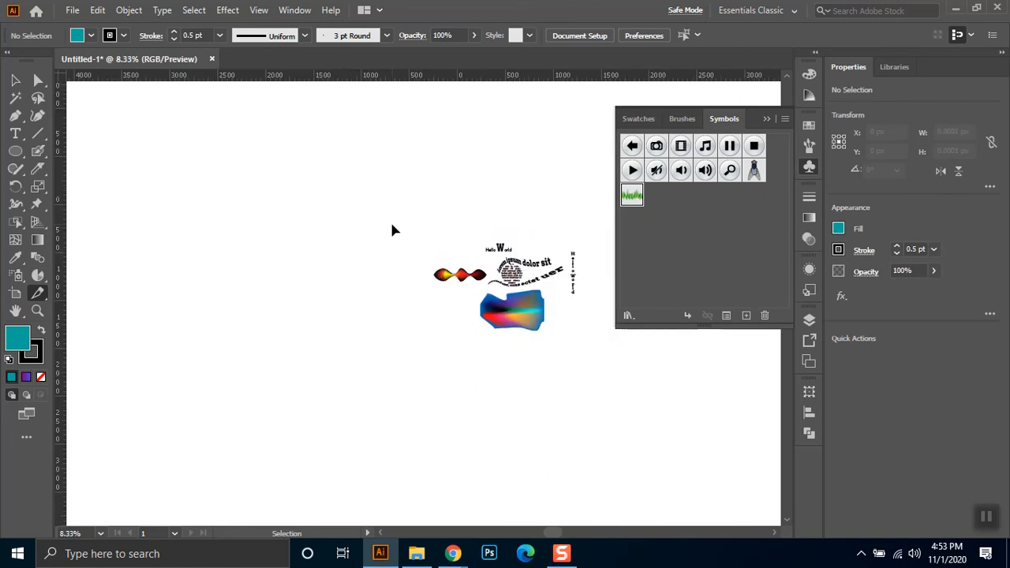
left_click(773, 117)
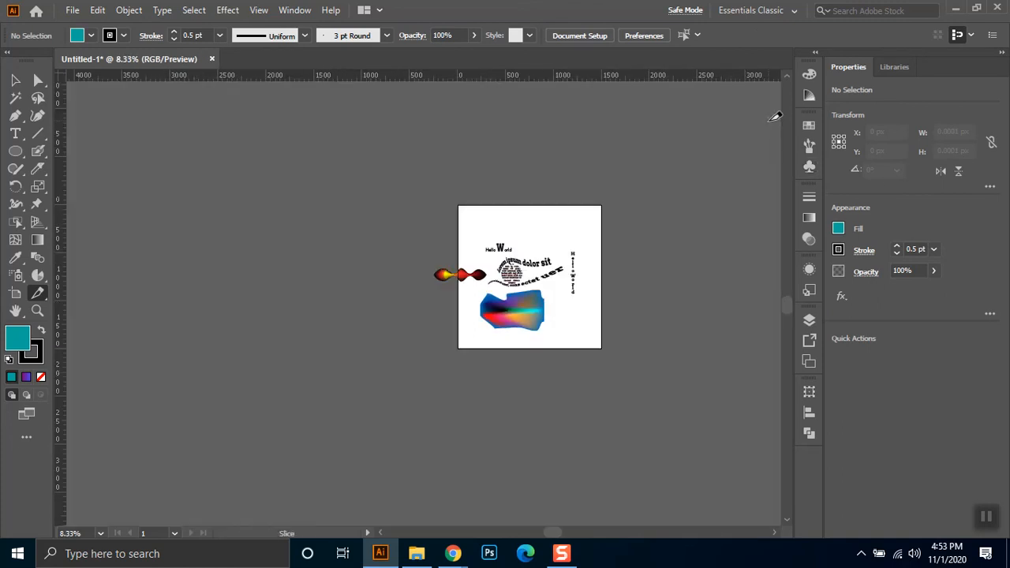
left_click_drag(475, 245, 597, 256)
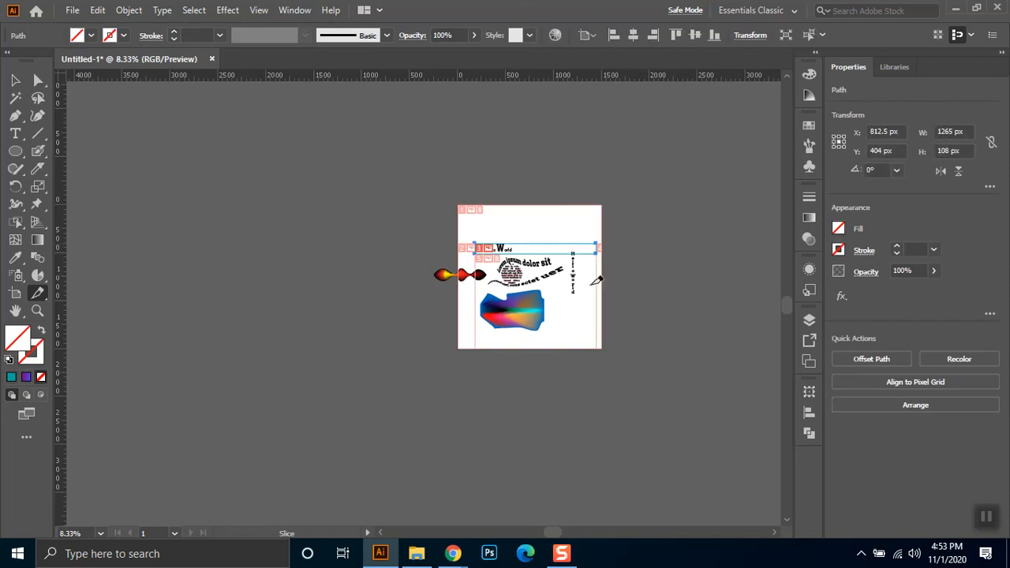
scroll(534, 233, "up", 3)
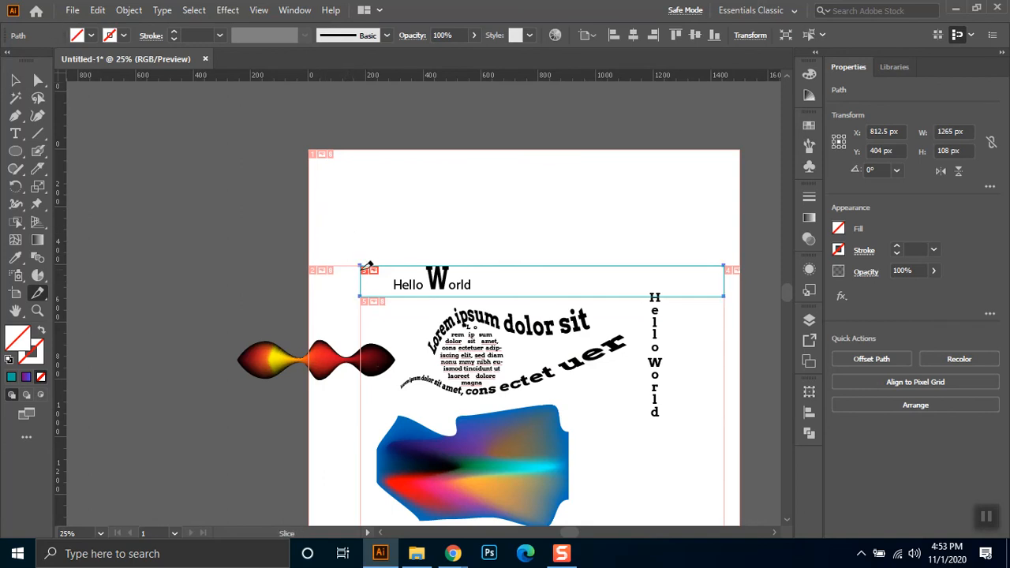
Step: Export the selected slice as a PNG asset at 1x to the Desktop, look through the opened Desktop folder and minimize it
left_click(72, 9)
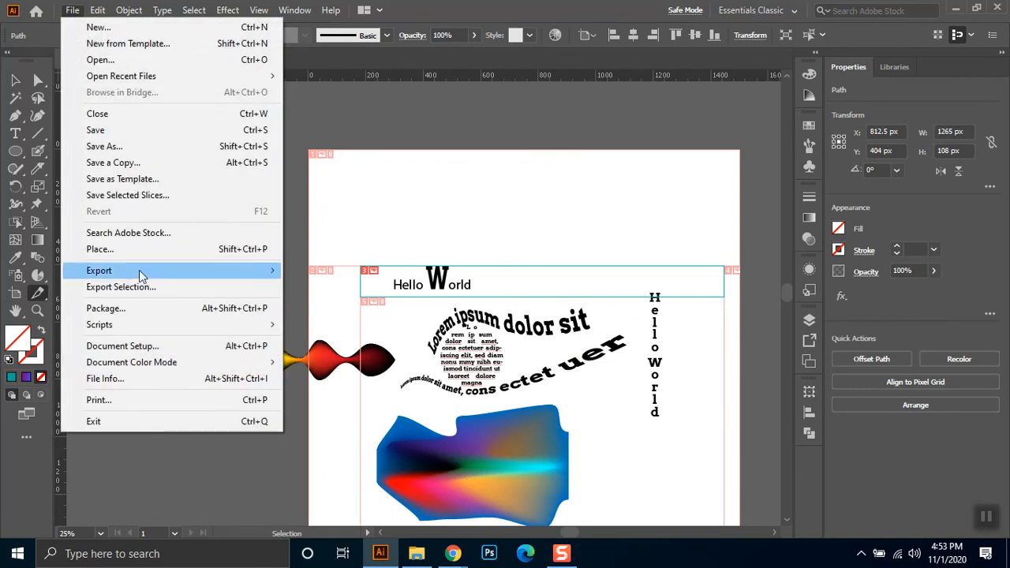
mouse_move(139, 272)
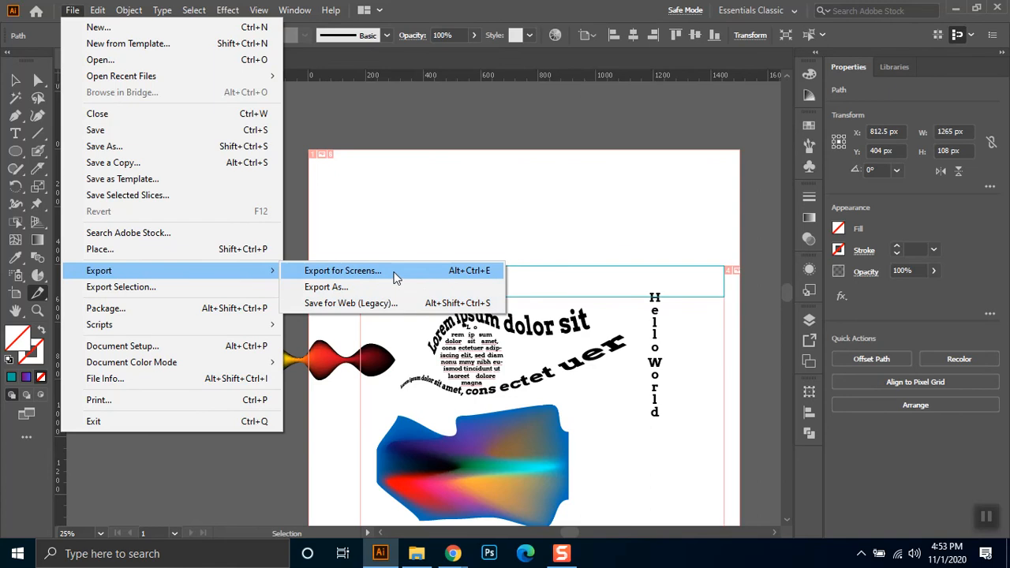
left_click(198, 287)
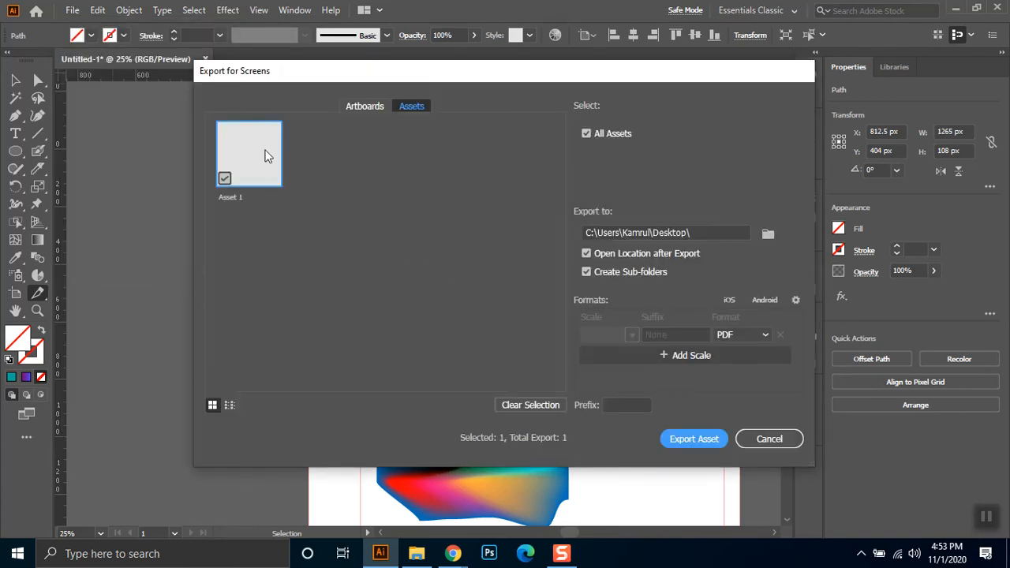
left_click(266, 156)
left_click(225, 179)
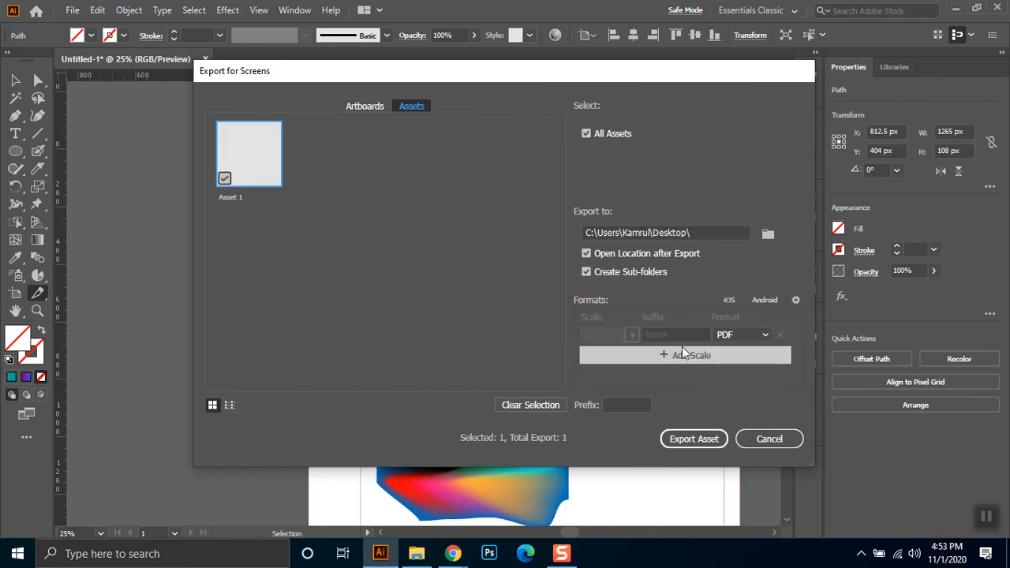
left_click(747, 334)
left_click(737, 351)
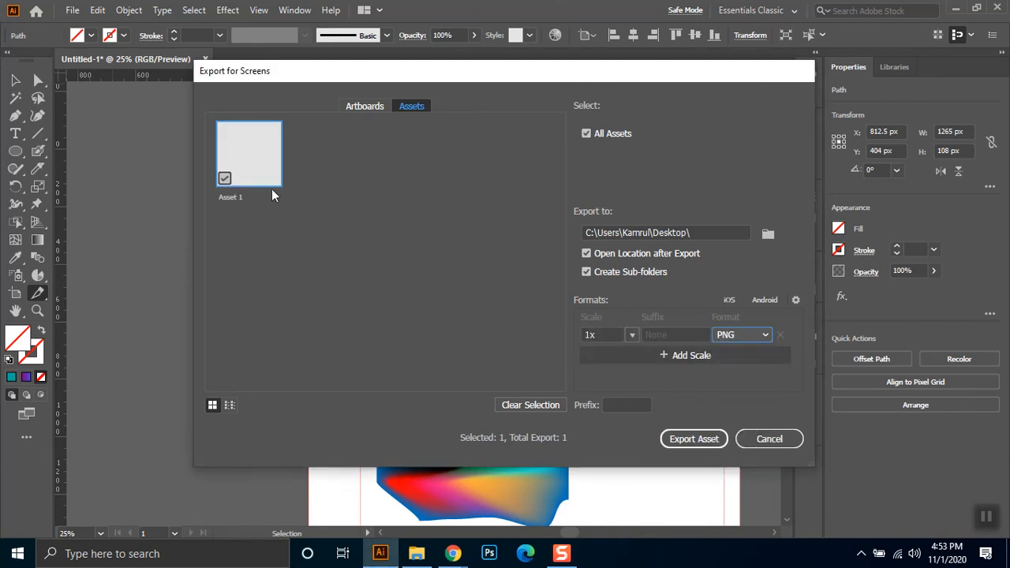
left_click(718, 442)
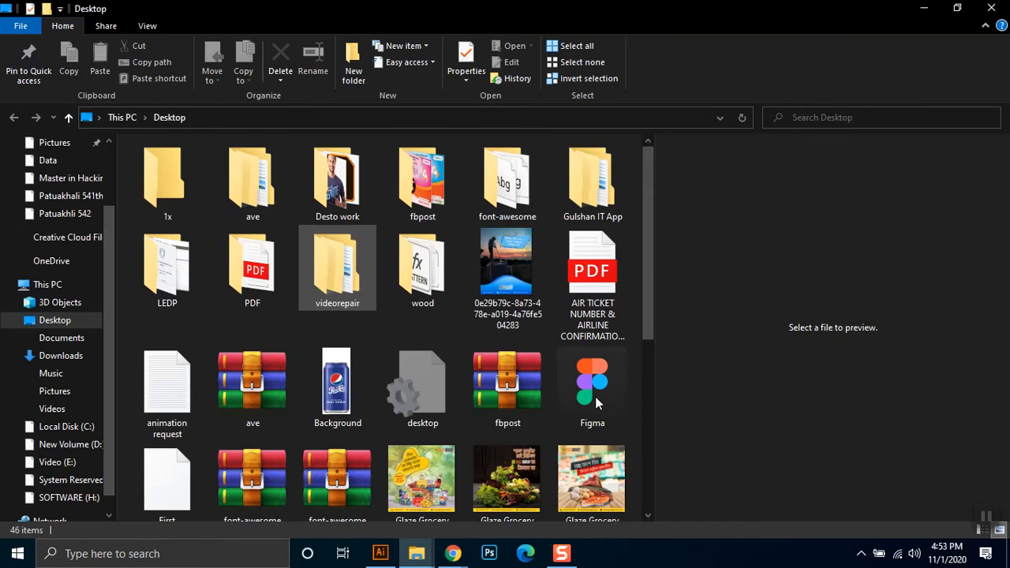
left_click_drag(647, 230, 619, 458)
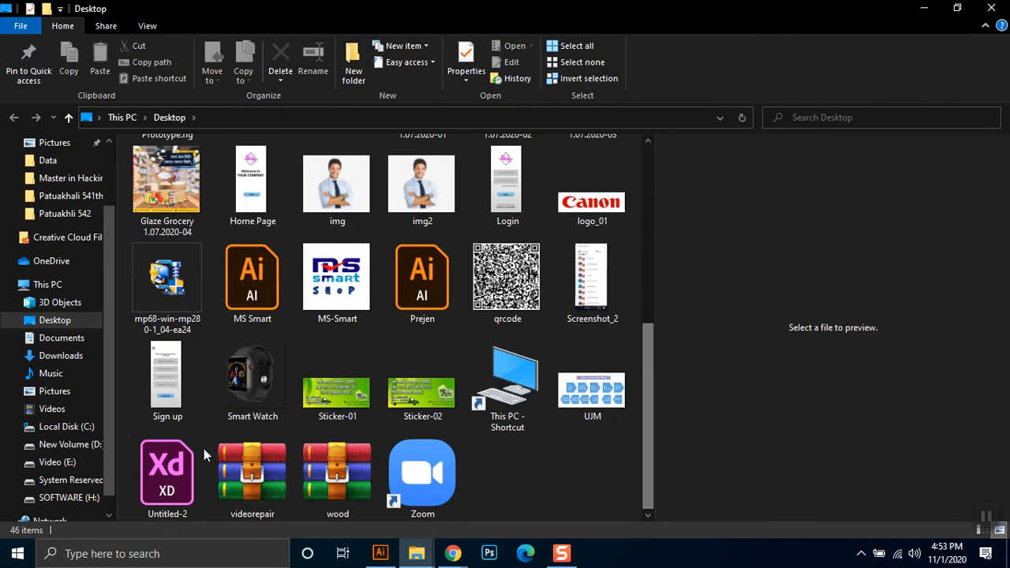
left_click(924, 8)
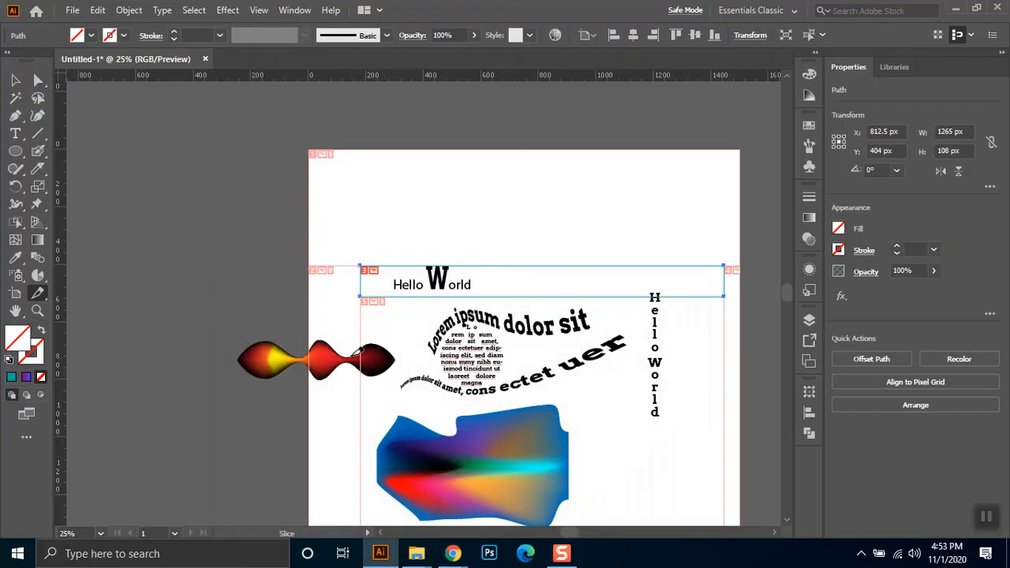
Step: Draw two more slices, about 411 by 375 px around Hello World and about 336 by 272 px around the circular text, and deselect
left_click_drag(345, 236, 464, 344)
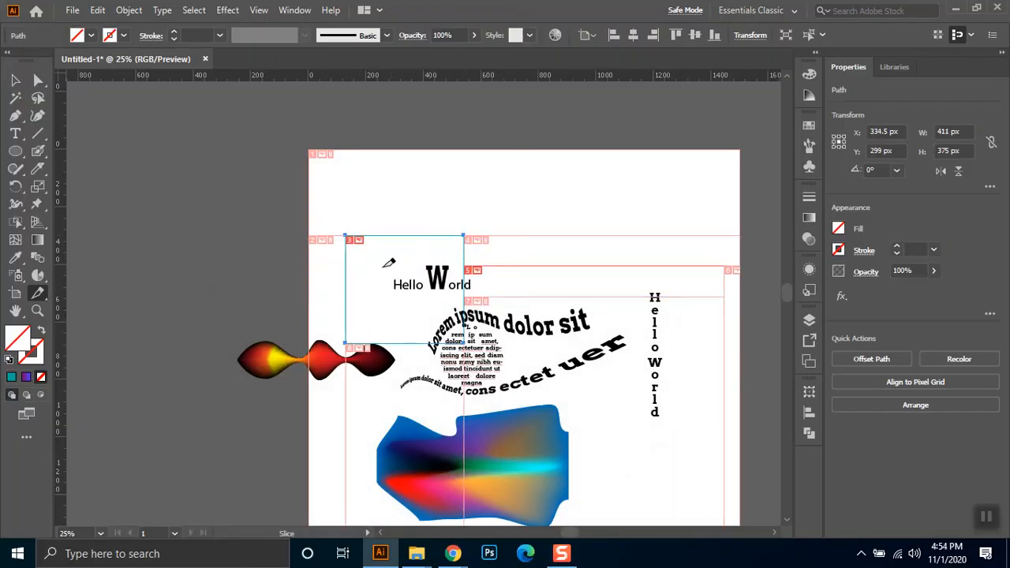
left_click_drag(416, 314, 514, 392)
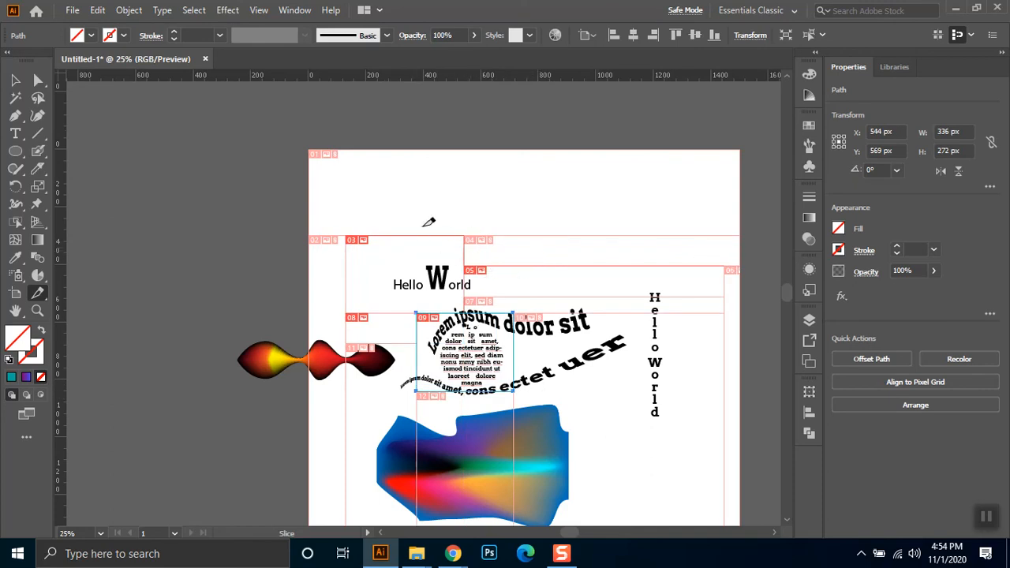
left_click(15, 80)
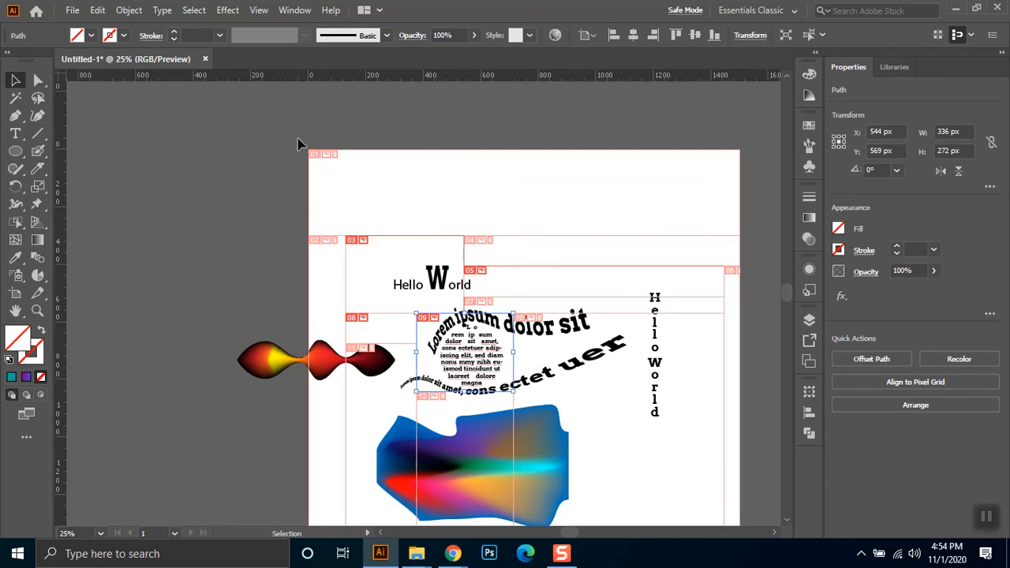
left_click(330, 160)
left_click(38, 293)
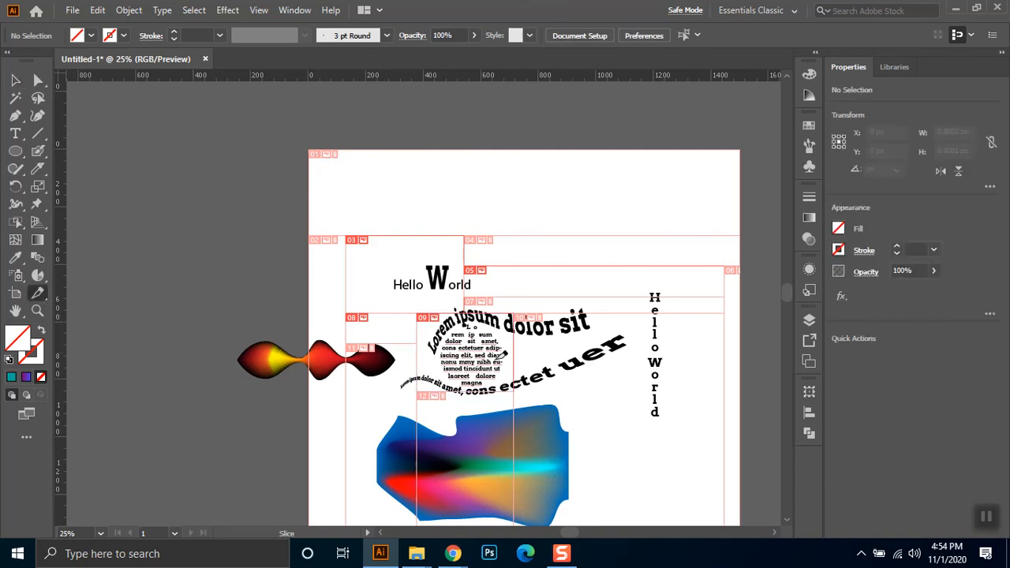
key("v")
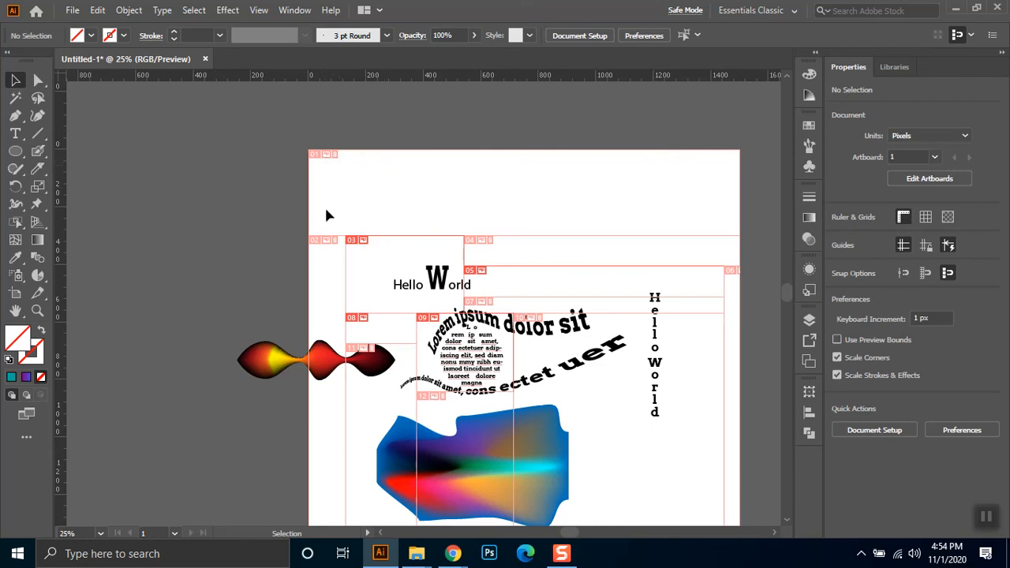
Step: Move the squarish Hello World slice, enlarge it to about 591 by 632 px, and delete it
left_click(416, 272)
left_click_drag(414, 267, 414, 267)
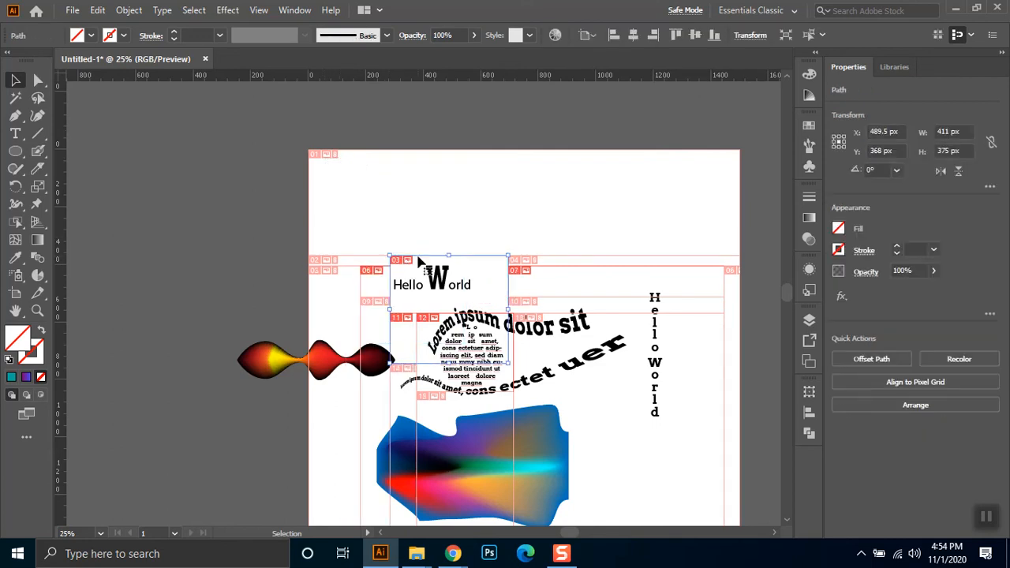
left_click(432, 230)
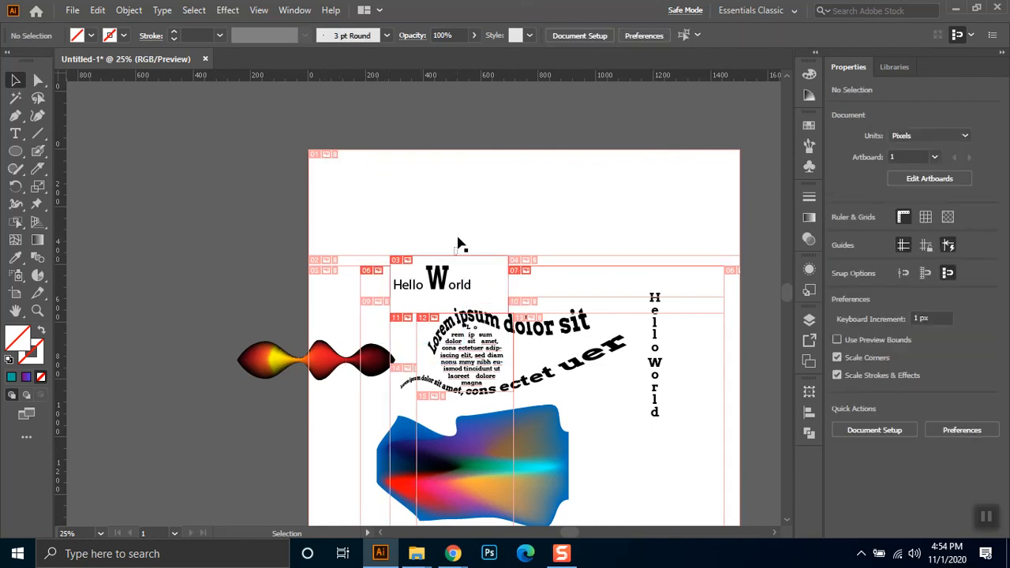
left_click_drag(346, 278, 333, 278)
left_click_drag(262, 210, 345, 284)
left_click(328, 297)
left_click_drag(396, 268, 341, 186)
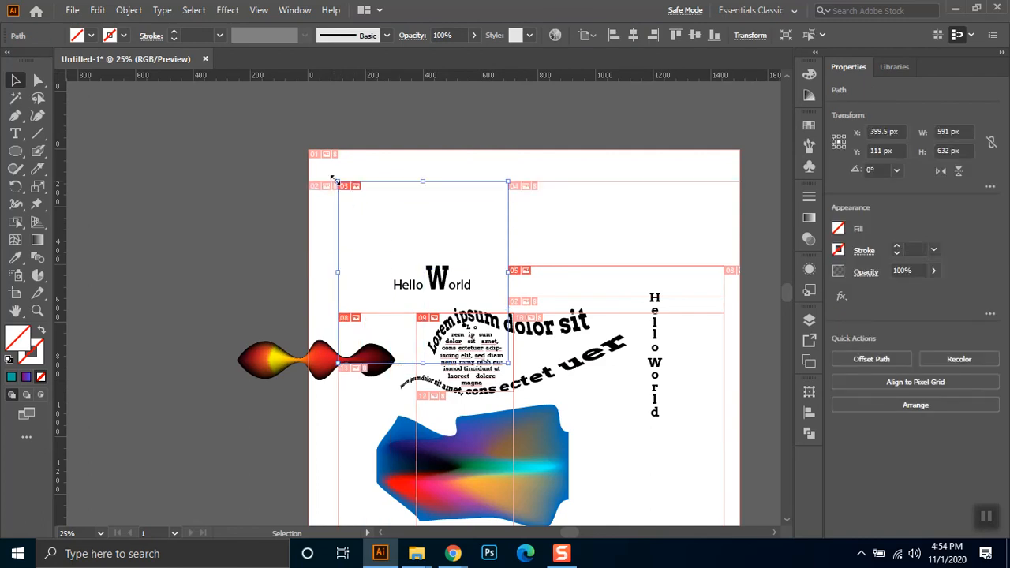
key("Delete")
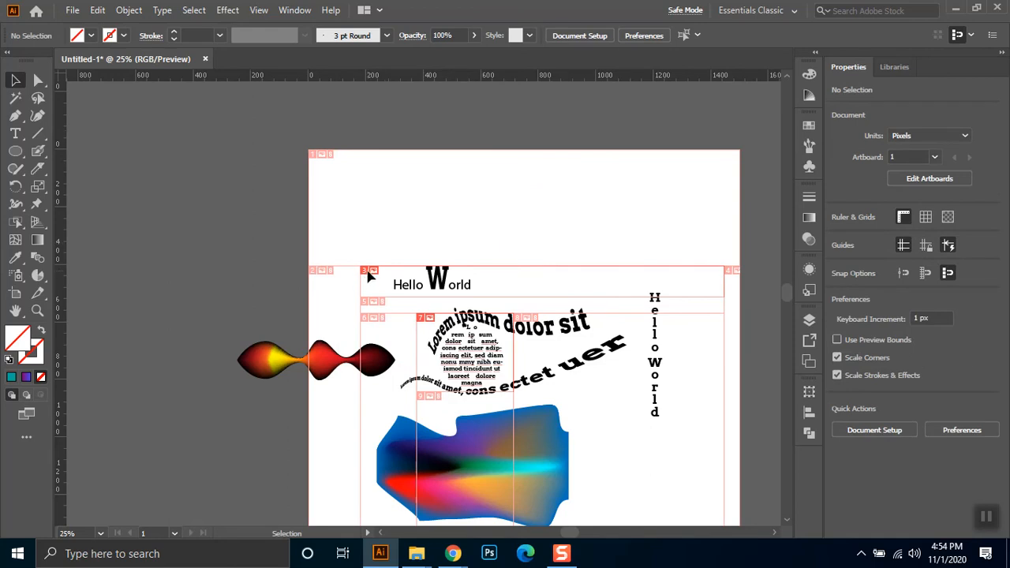
Step: Move the wide slice up into the empty area above the heading with the Slice Selection tool and delete it
left_click(37, 292)
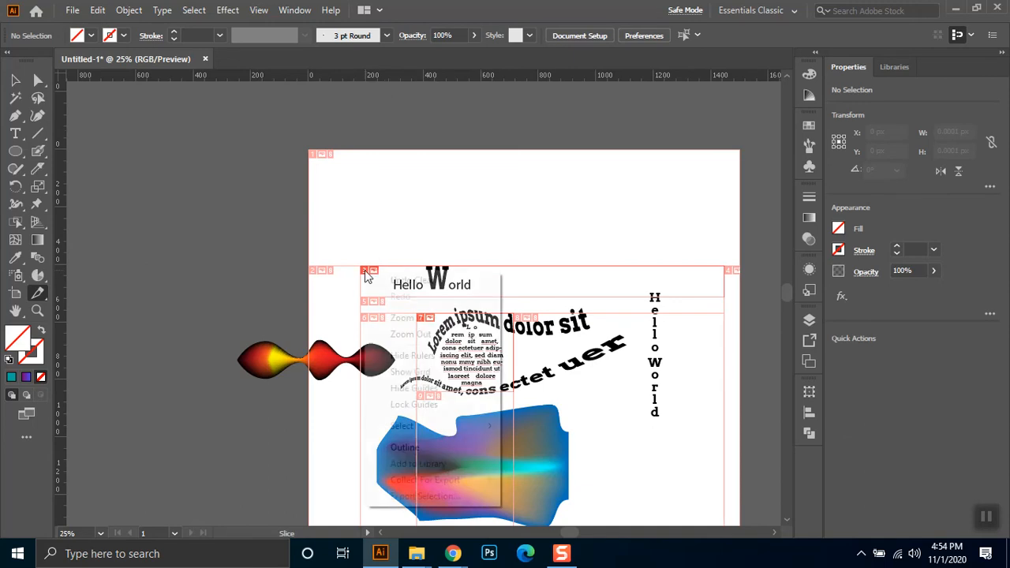
right_click(365, 272)
left_click(34, 295)
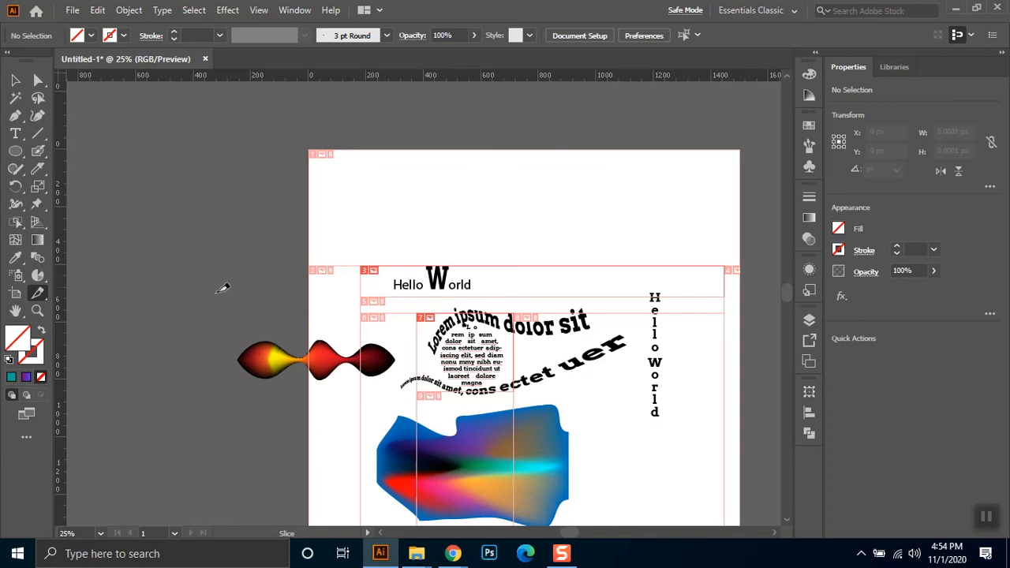
left_click_drag(39, 300, 78, 302)
left_click_drag(376, 274, 389, 191)
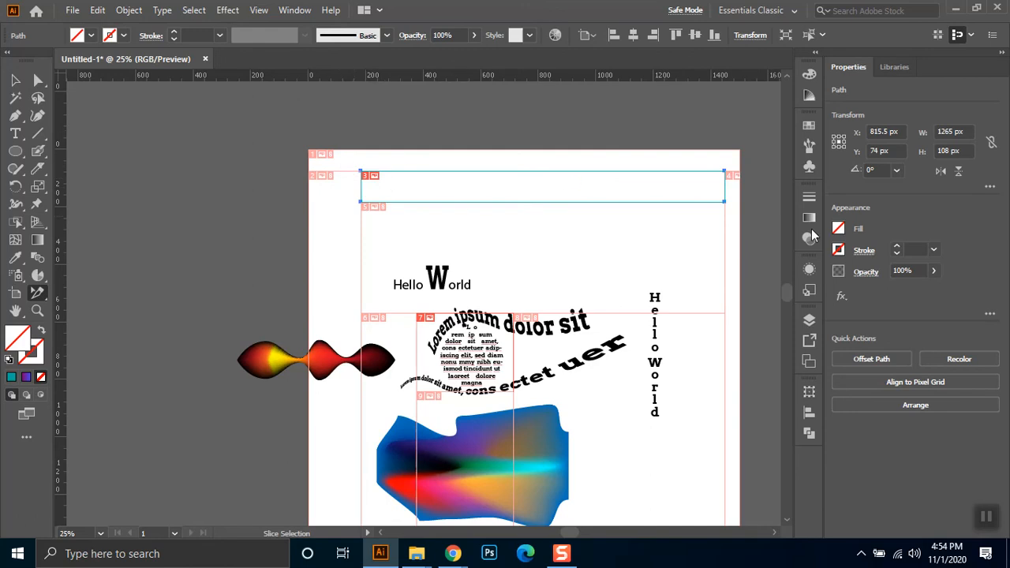
key("Delete")
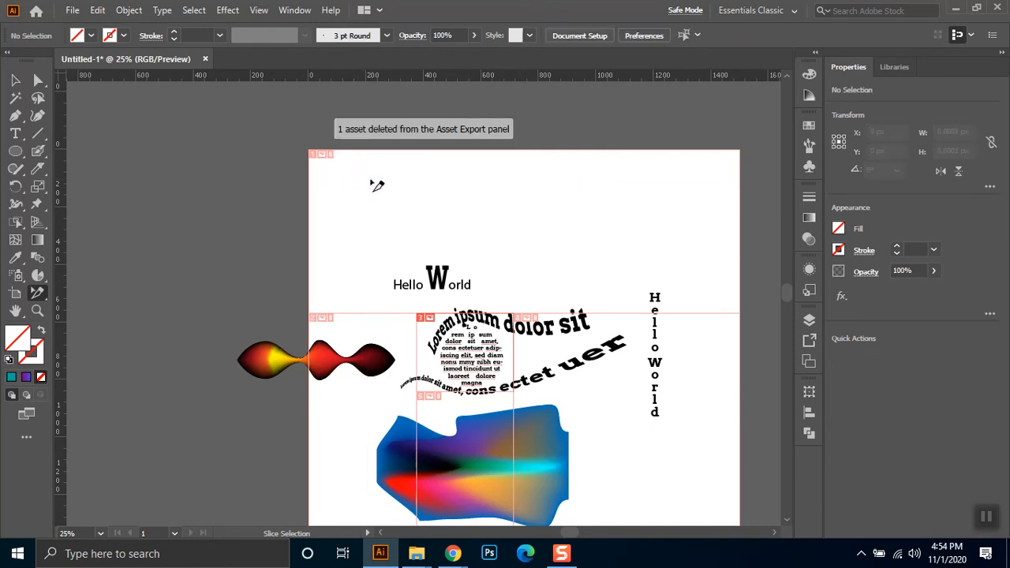
Step: Select the remaining slice around the circular text and delete it
left_click_drag(320, 155, 377, 200)
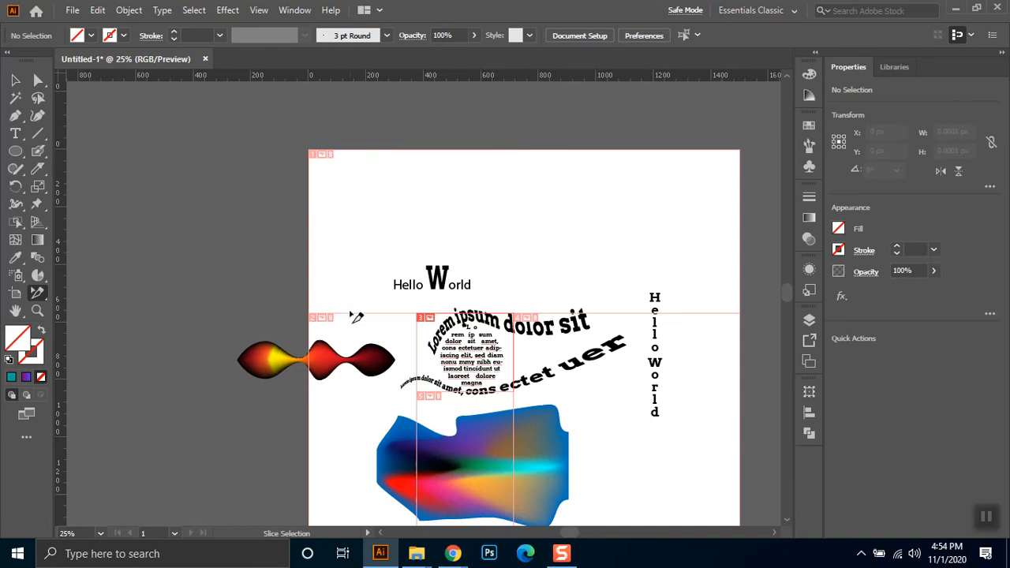
left_click(421, 320)
key("Delete")
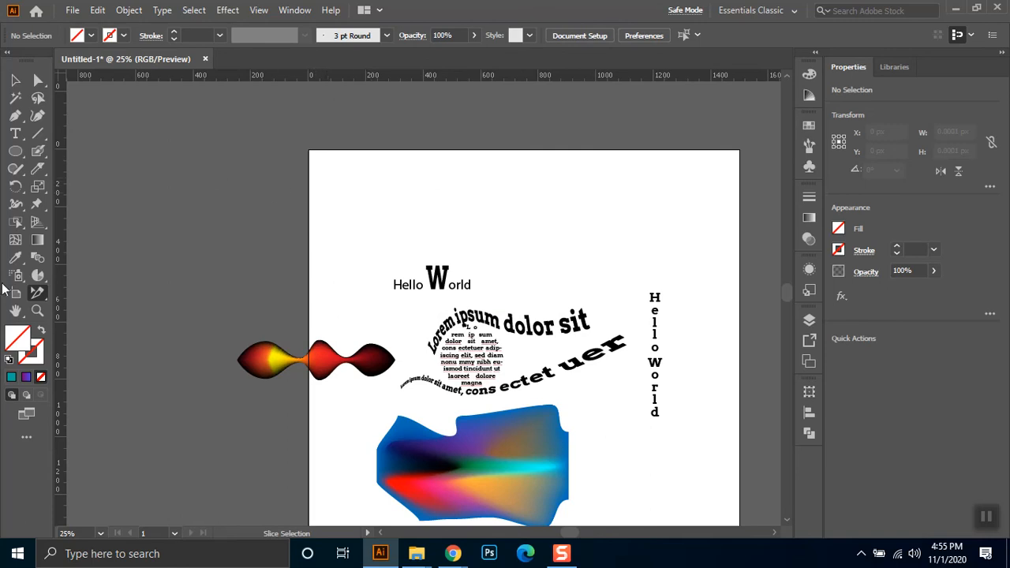
Step: Zoom in on the horizontal Hello World heading to 50% with the Zoom tool
mouse_move(38, 294)
left_mouse_down()
mouse_move(65, 290)
mouse_move(52, 296)
left_mouse_up()
left_click(32, 313)
left_click_drag(411, 178, 523, 303)
left_click_drag(249, 207, 565, 449, "alt")
left_click_drag(413, 333, 591, 508, "alt")
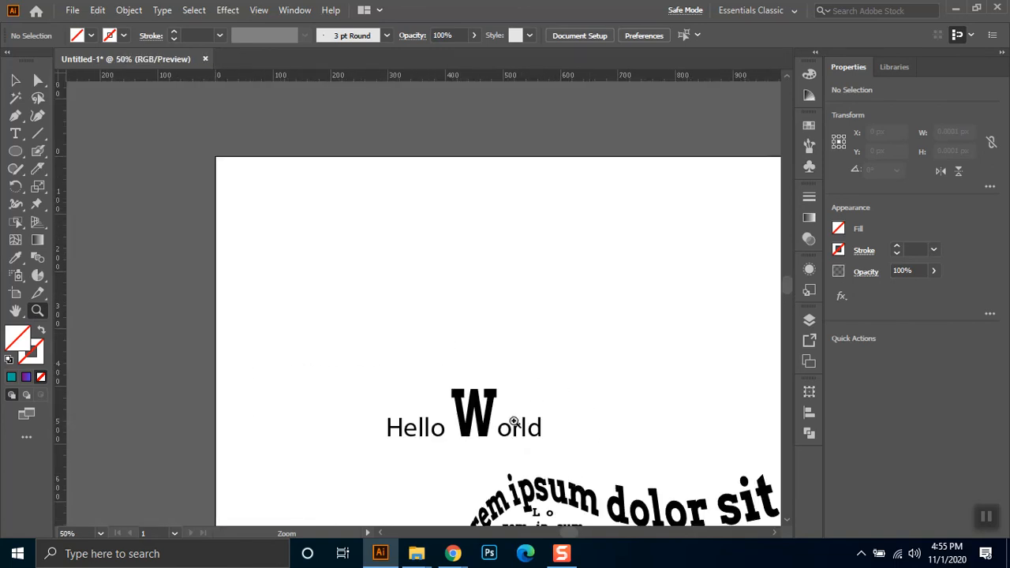
Step: Reposition the print area several times over the artboard with the Print Tiling tool, ending across its upper middle
left_click(16, 311)
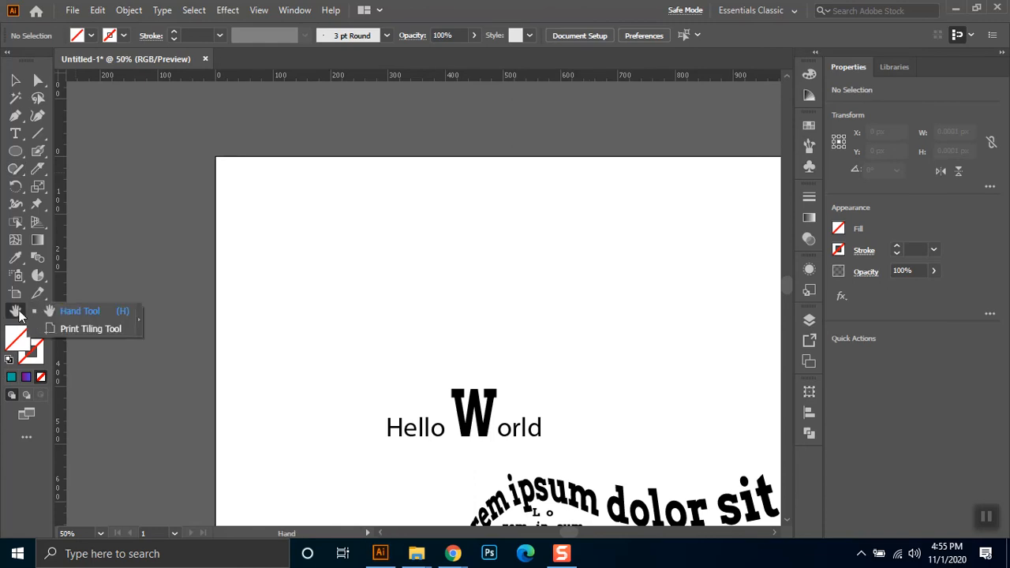
left_click(76, 328)
left_click_drag(580, 406, 541, 391)
left_click_drag(566, 335, 566, 334)
scroll(571, 352, "down", 2)
left_click_drag(741, 367, 531, 236)
left_click_drag(540, 290, 540, 288)
left_click_drag(580, 258, 396, 466)
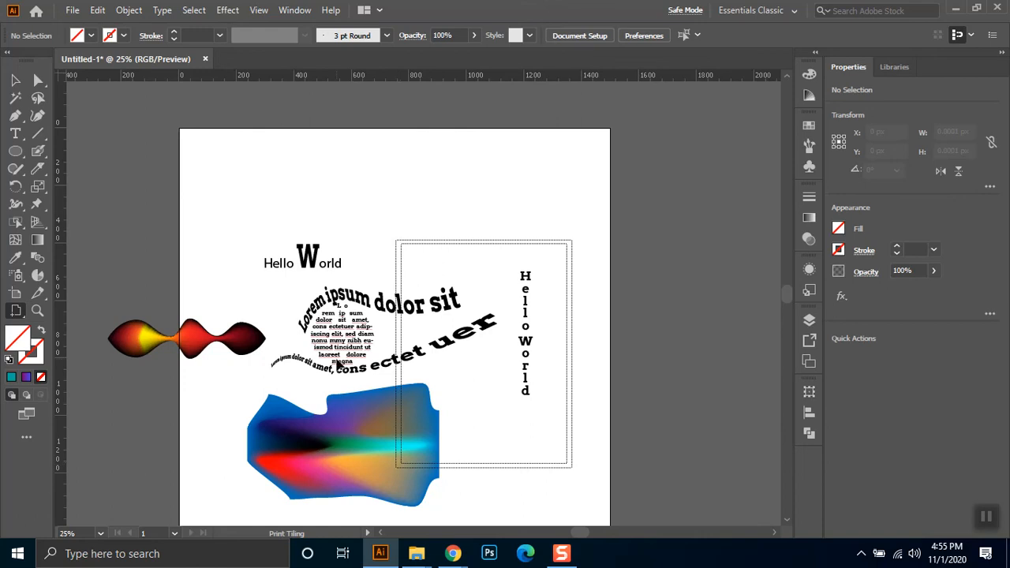
left_click(338, 362)
Step: Pan the artboard with the Hand tool, place the print tiling area at its upper right and undo the placement
left_click_drag(20, 314, 65, 309)
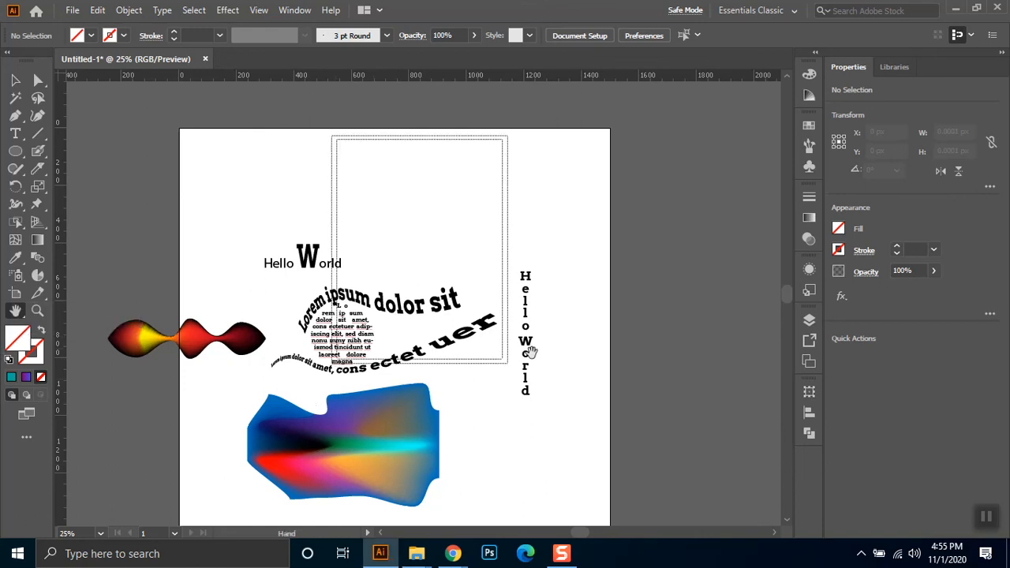
left_click_drag(477, 358, 500, 333)
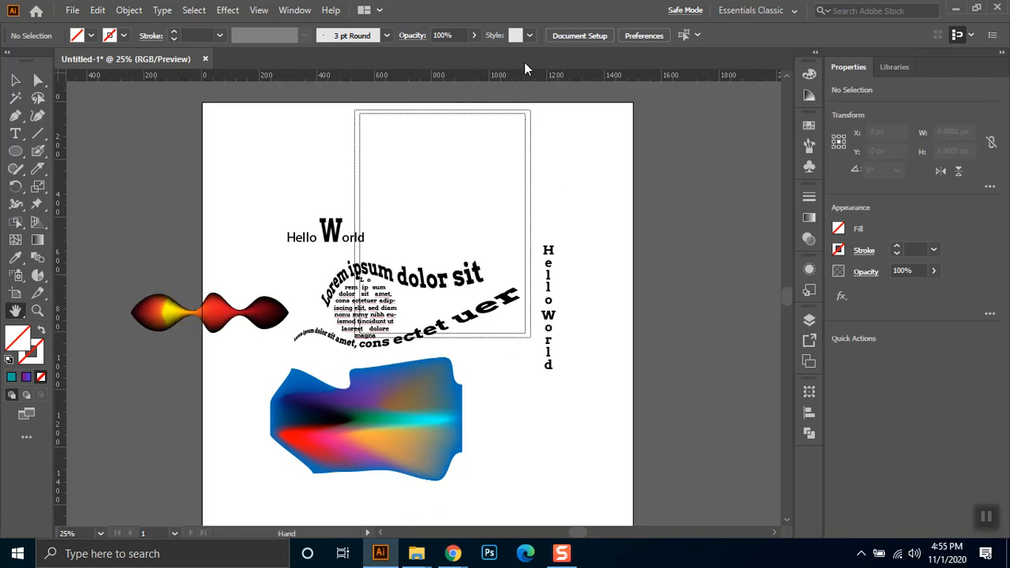
left_click_drag(16, 311, 55, 329)
left_click(522, 136)
right_click(527, 136)
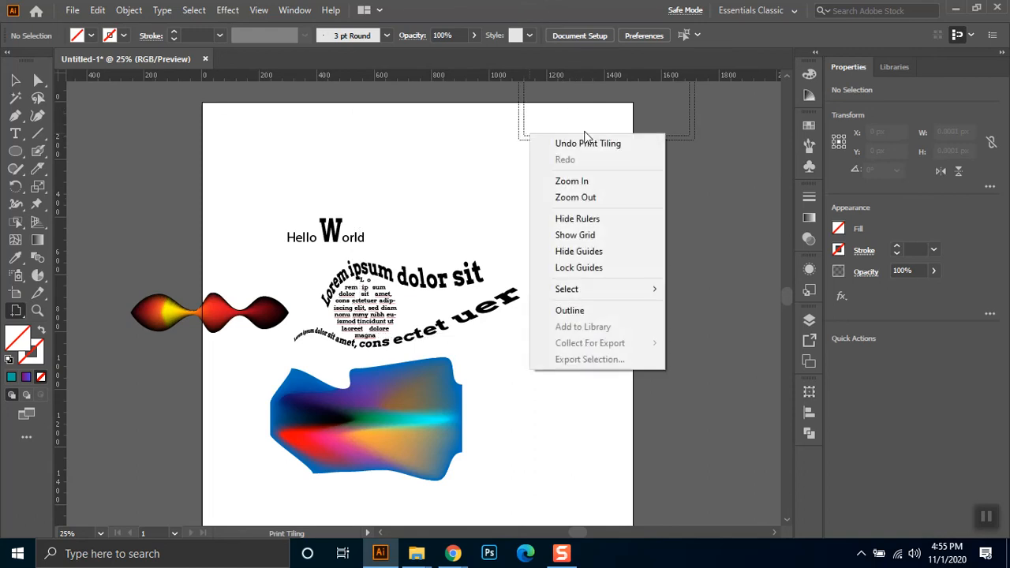
left_click(623, 143)
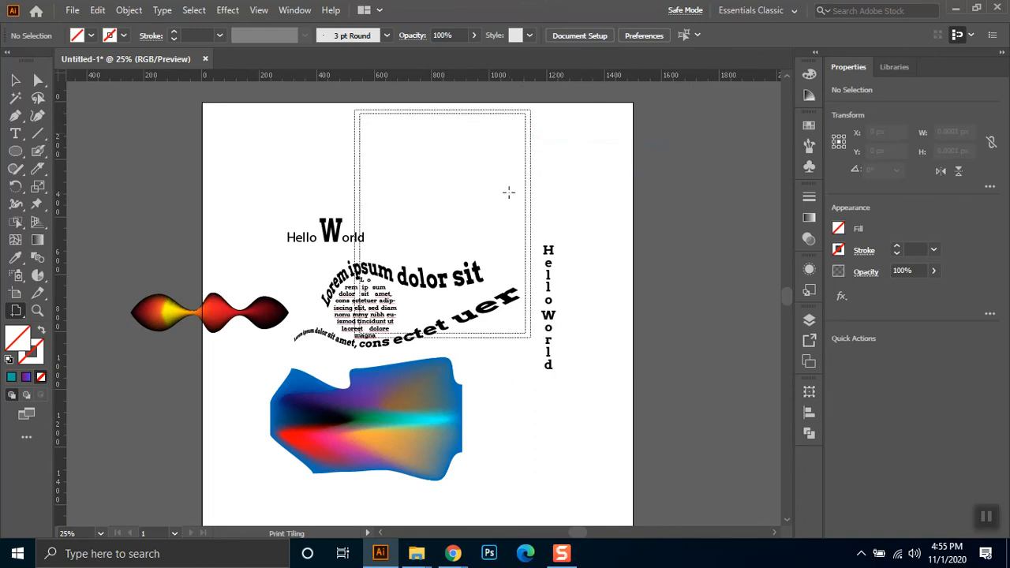
Step: Undo the earlier print tiling placements and the deletions of the wide slice and the circular text slice
right_click(511, 191)
left_click(566, 204)
right_click(463, 179)
left_click(520, 193)
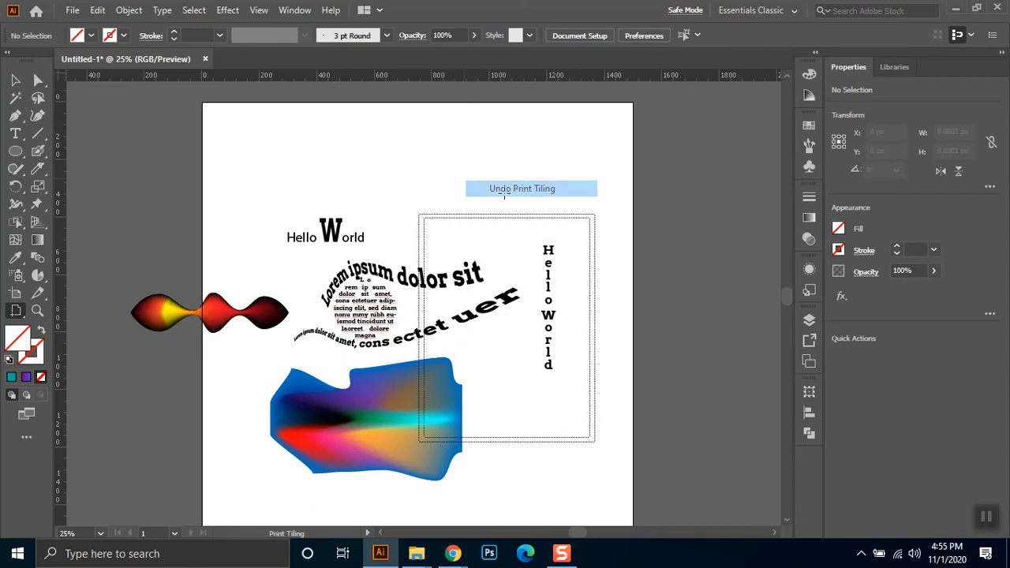
right_click(456, 182)
left_click(513, 191)
key("ctrl+z")
key("ctrl+z")
key("ctrl+z")
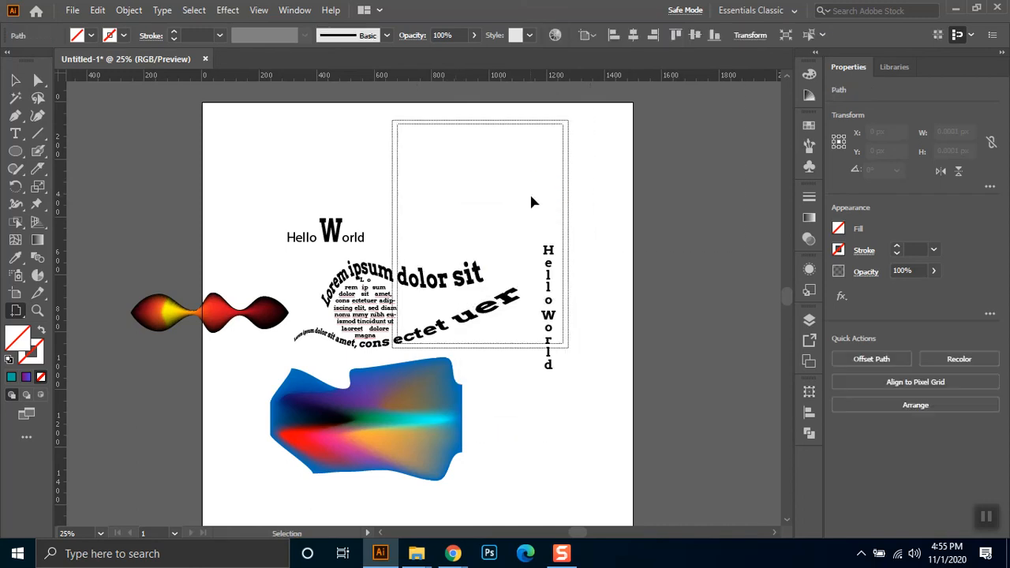
Step: Hide the print tiling on the artboard and activate the Direct Selection tool
left_click(15, 97)
left_click(260, 10)
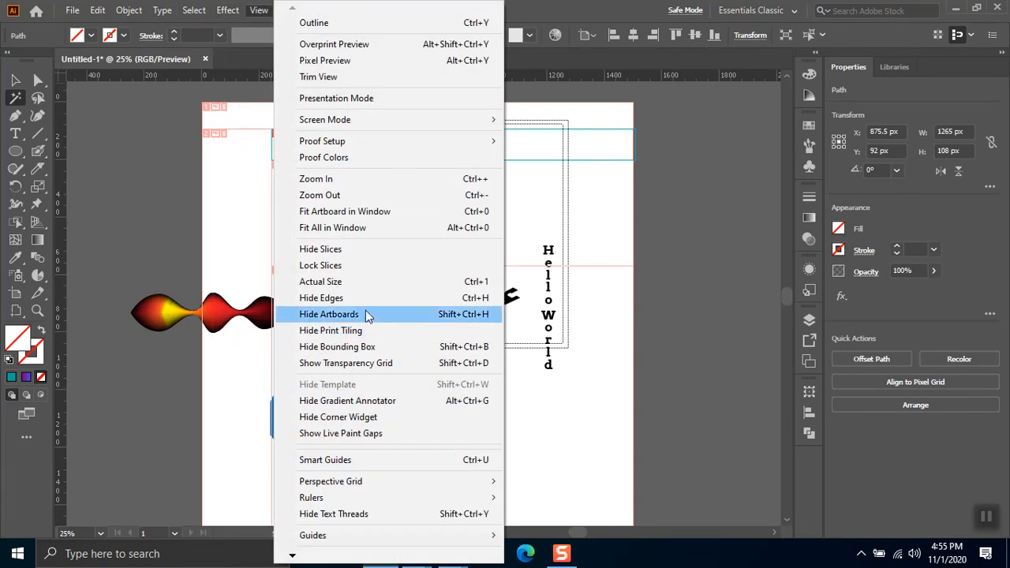
left_click(341, 331)
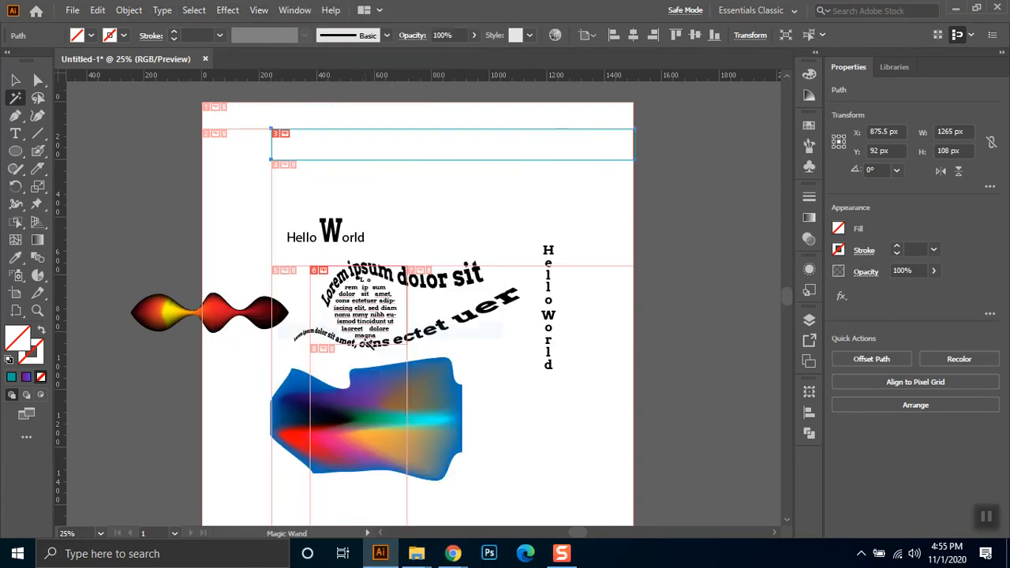
left_click(37, 79)
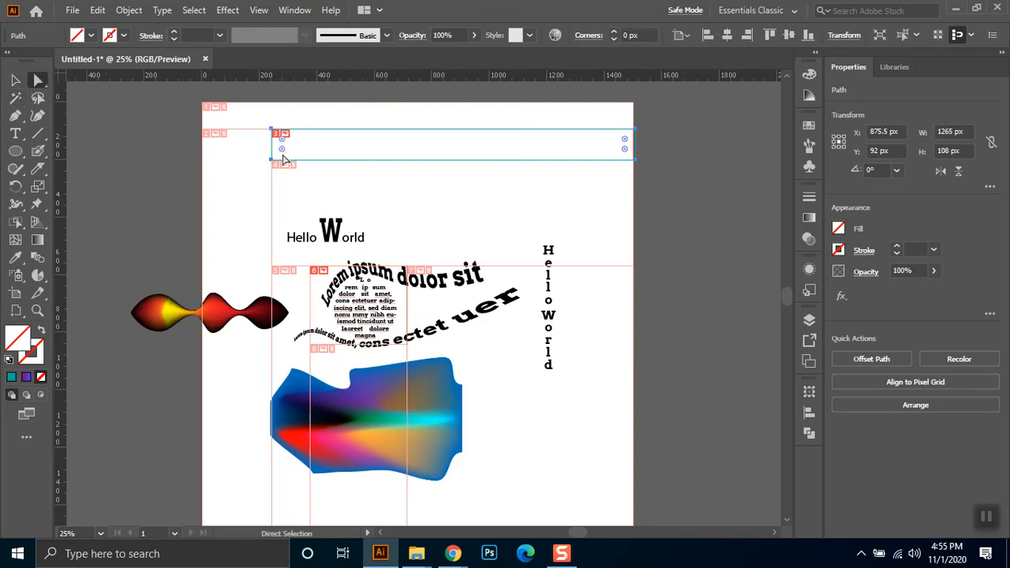
Step: Delete the wide slice near the artboard's upper edge and the circular text slice using the Slice Selection tool
left_click(37, 294)
left_click_drag(37, 298, 79, 311)
key("Delete")
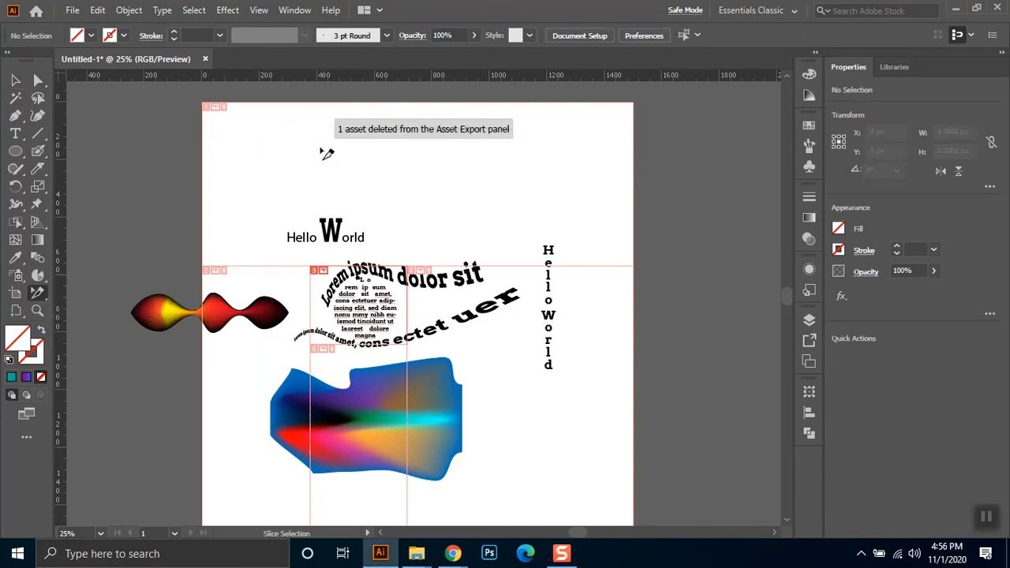
left_click(320, 285)
key("Delete")
Step: Preview the document in the print settings with scaling set to Fit to Page, and cancel printing
left_click(8, 79)
left_click(72, 10)
left_click(161, 402)
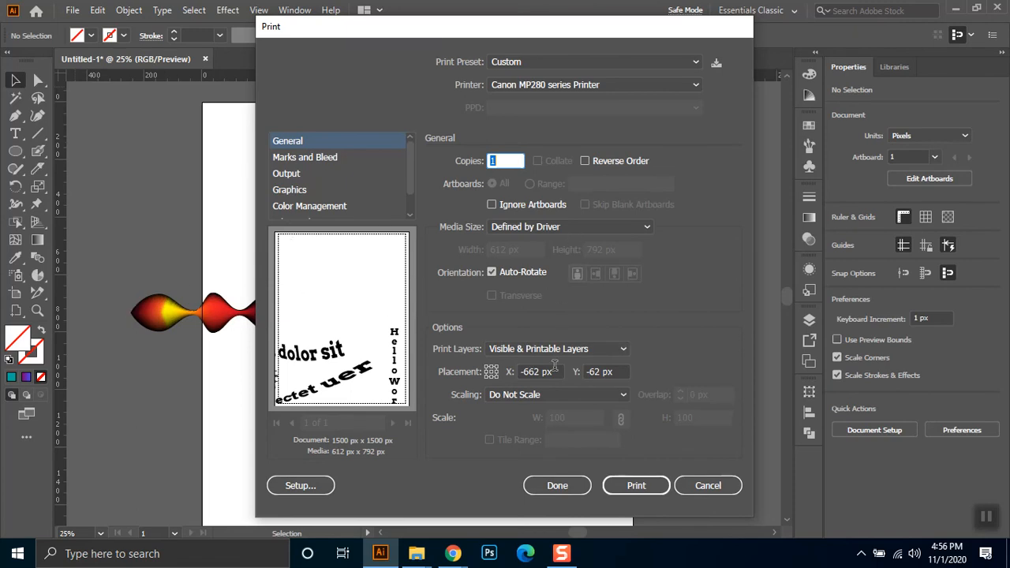
left_click(536, 396)
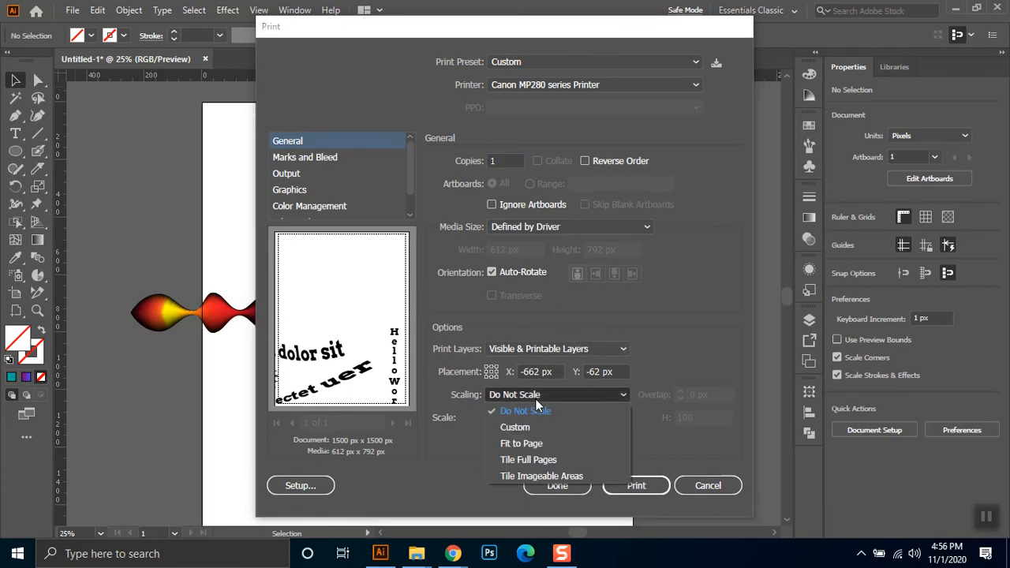
left_click(553, 447)
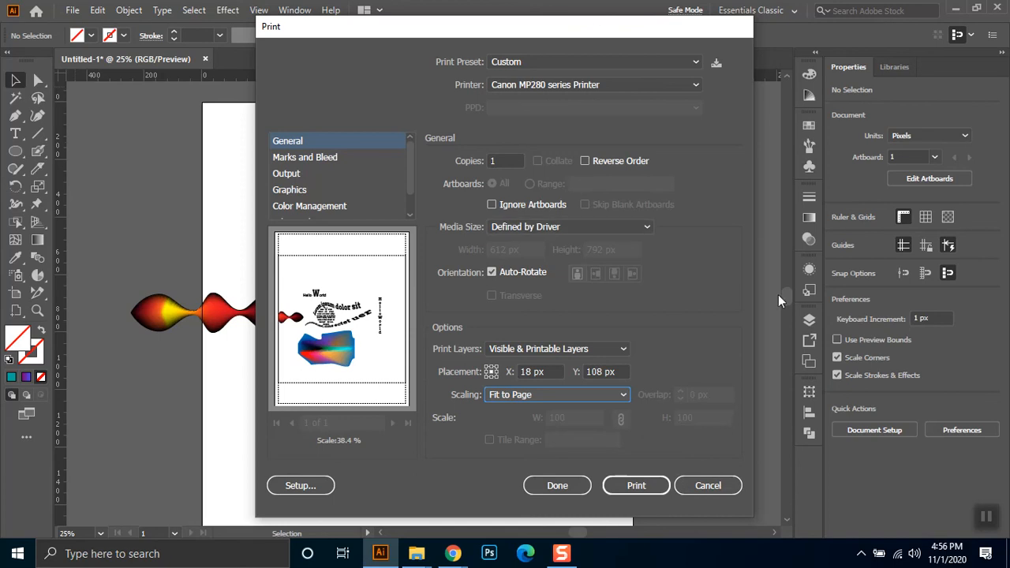
left_click(719, 485)
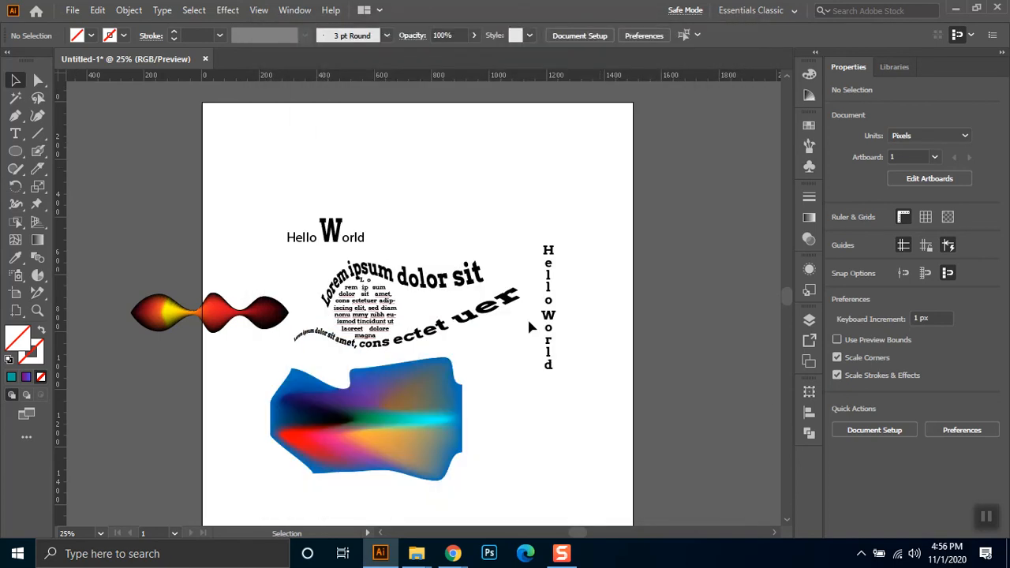
Step: Move the wavy red-and-yellow mesh object beside the horizontal Hello World text and delete the blue multicolour mesh shape
left_click(173, 316)
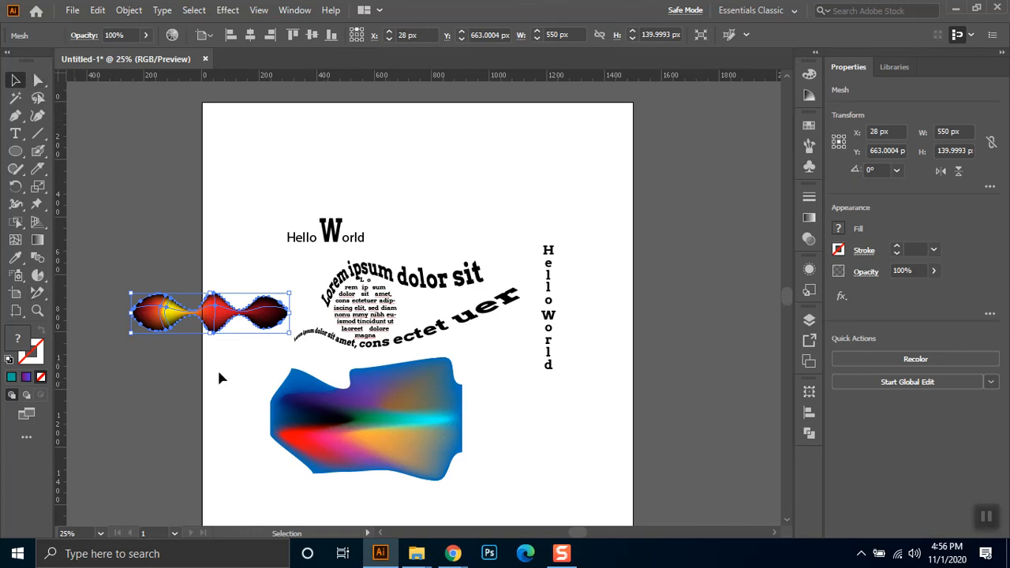
left_click_drag(236, 303, 501, 240)
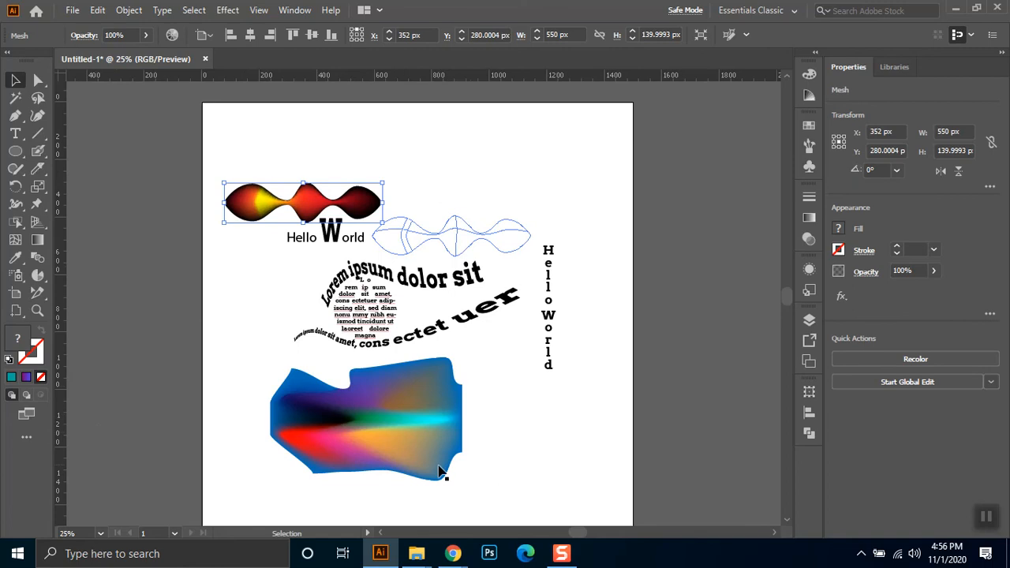
left_click_drag(489, 380, 276, 470)
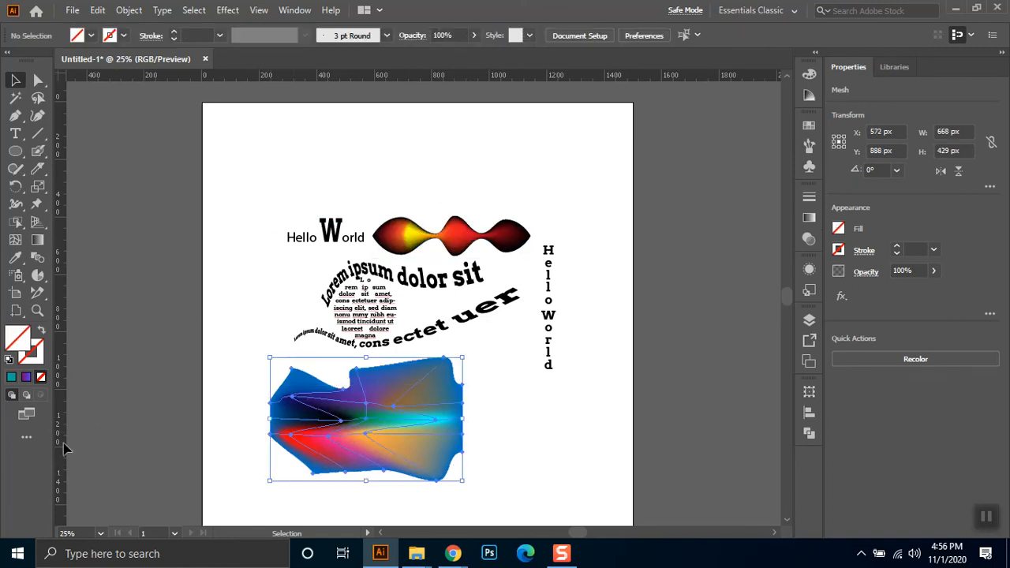
key("Delete")
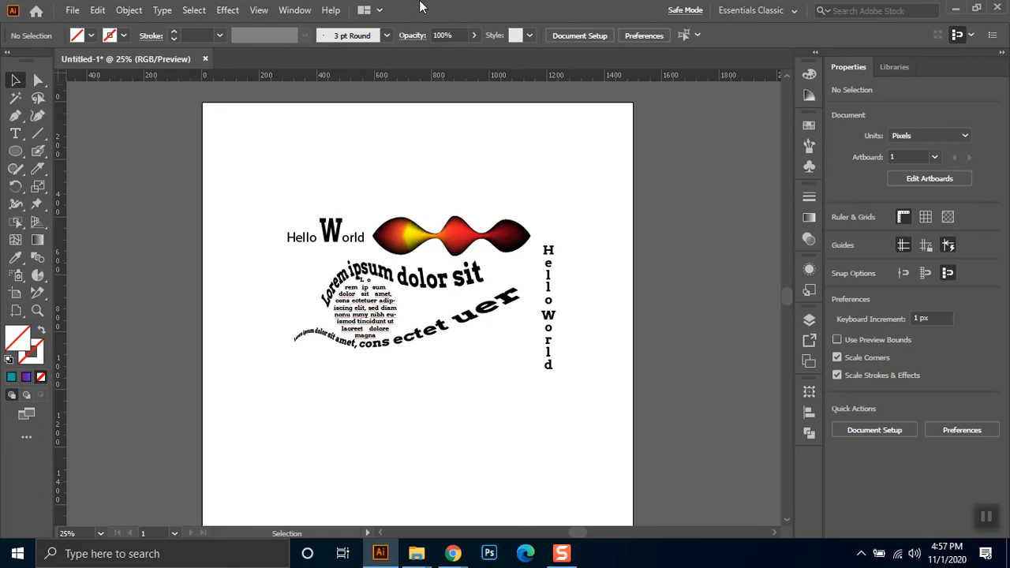
left_click(227, 11)
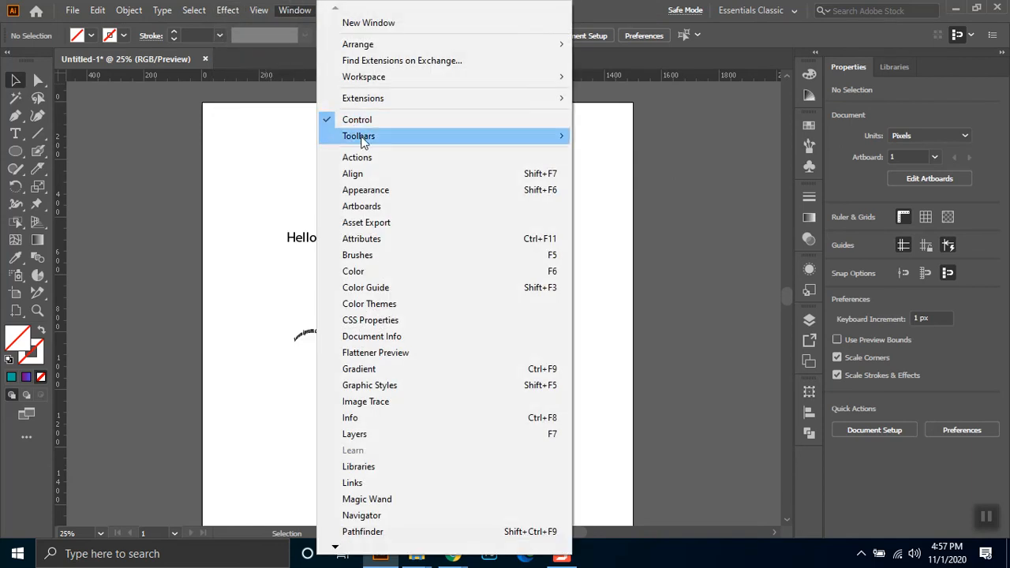
mouse_move(363, 142)
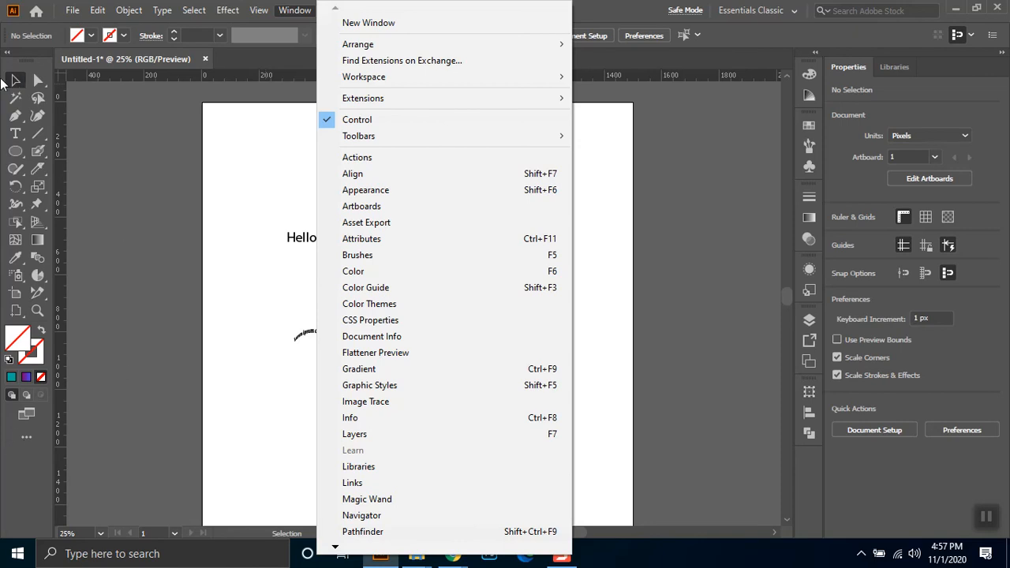
left_click(151, 264)
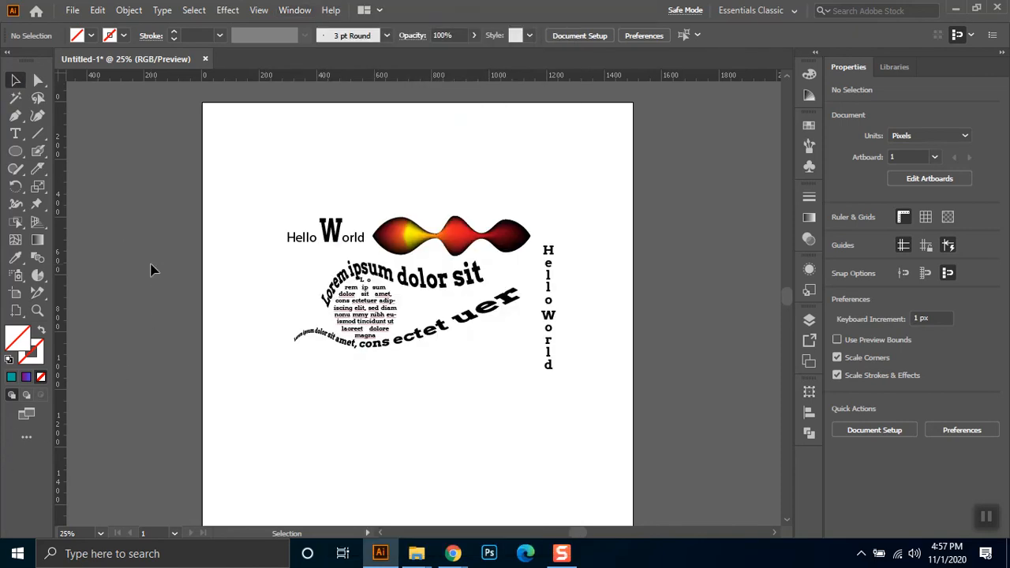
Step: Switch to Chrome and load YouTube in place of the "online pptx viewer" search results
mouse_move(453, 553)
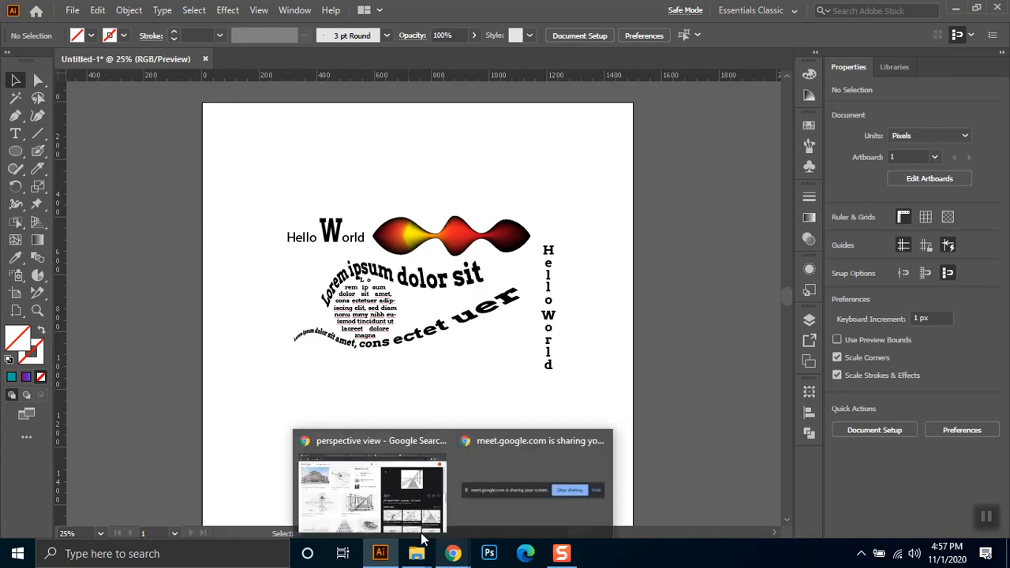
left_click(410, 490)
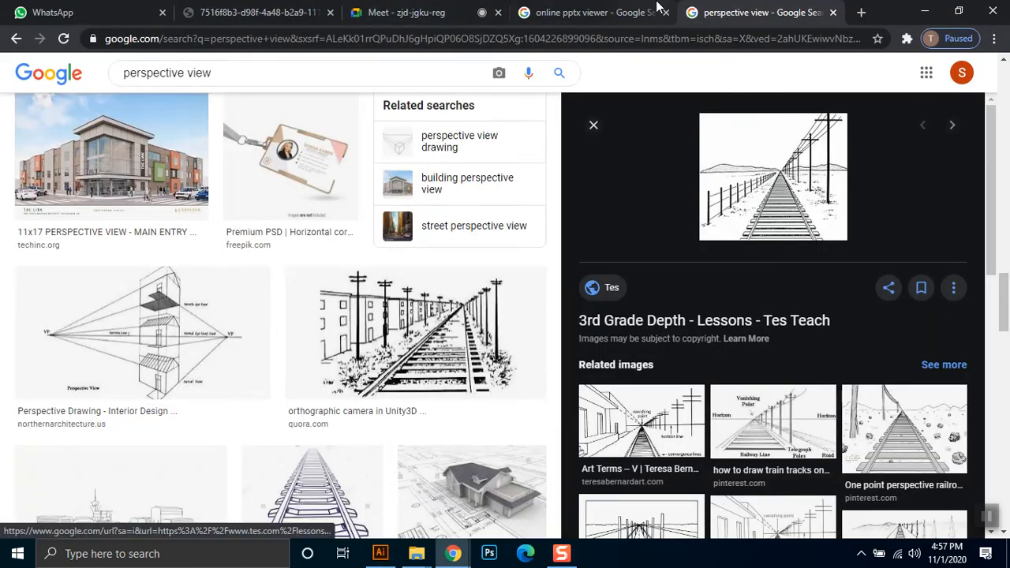
left_click(600, 12)
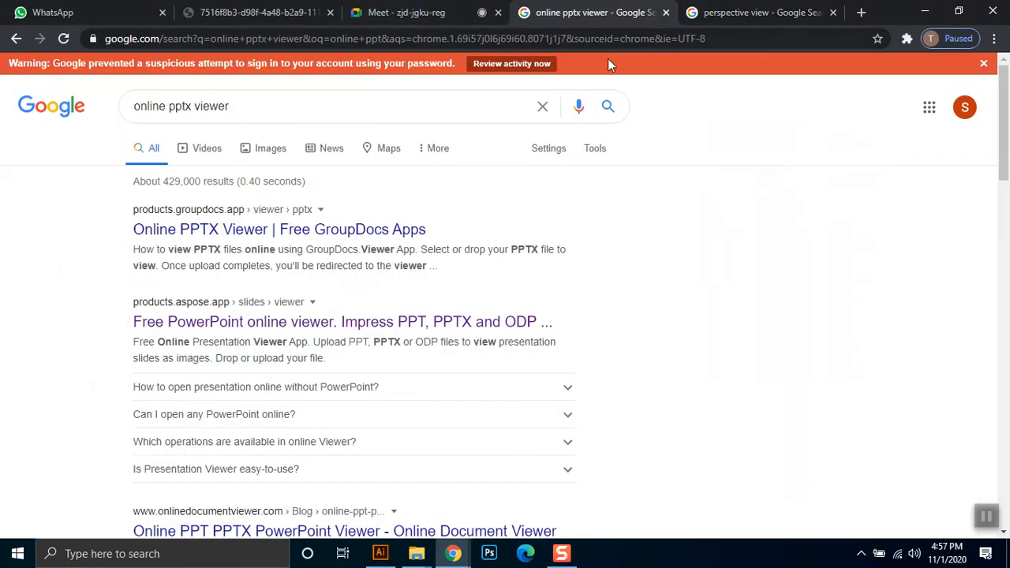
left_click(272, 39)
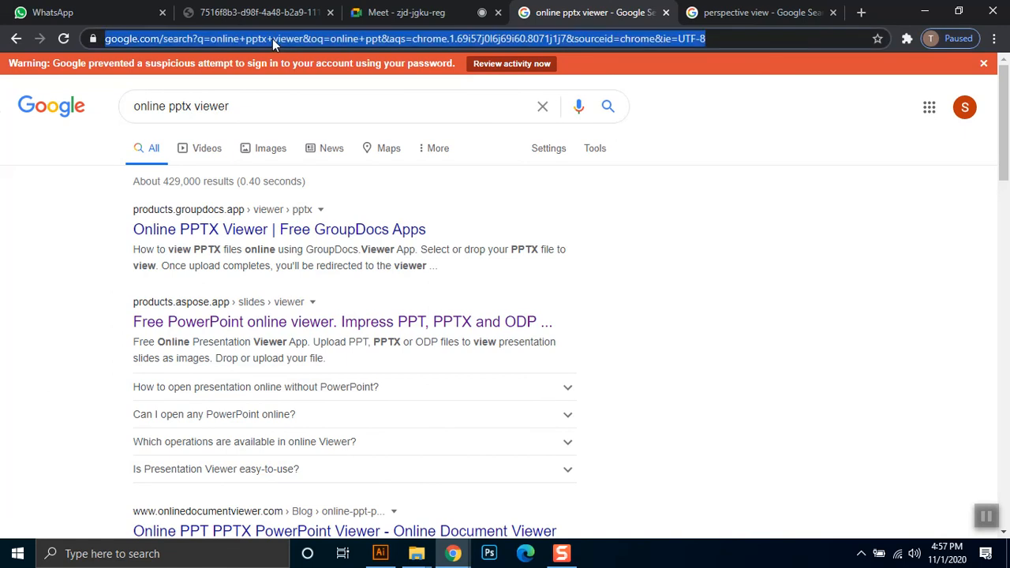
type("youtube")
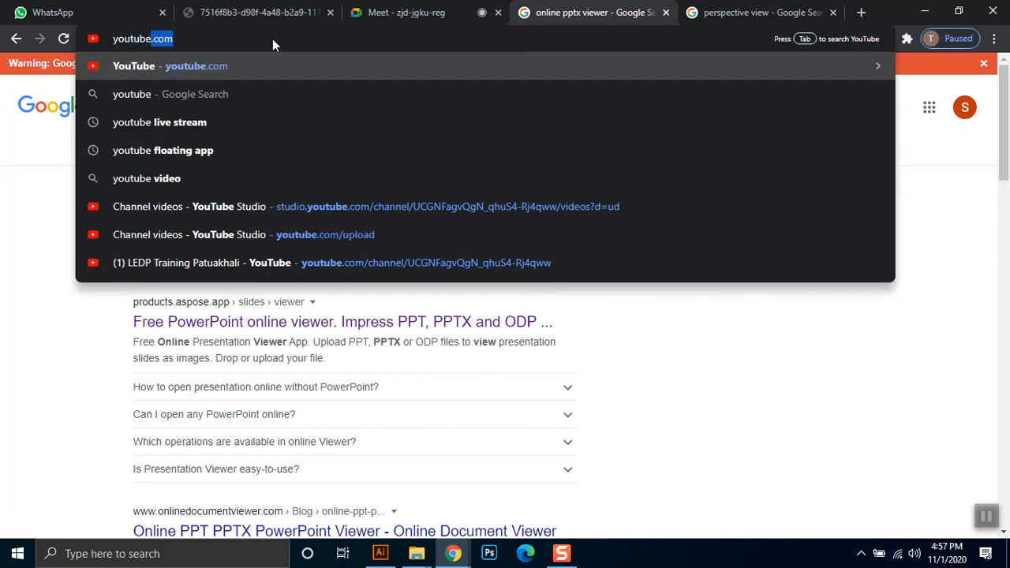
key("Return")
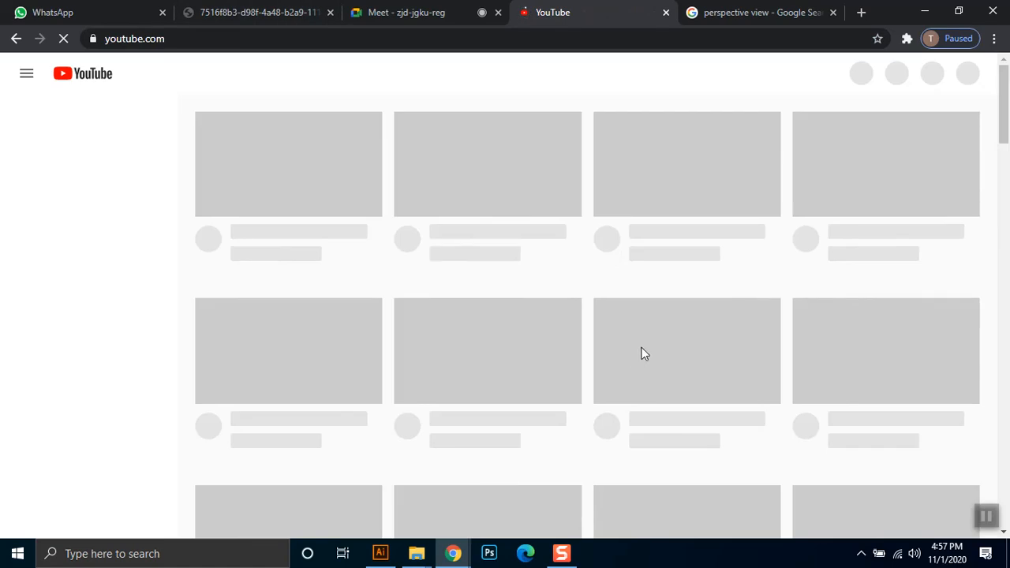
Step: Search Google for "illustrator external tools" in place of the perspective view image results
left_click(742, 11)
left_click(653, 41)
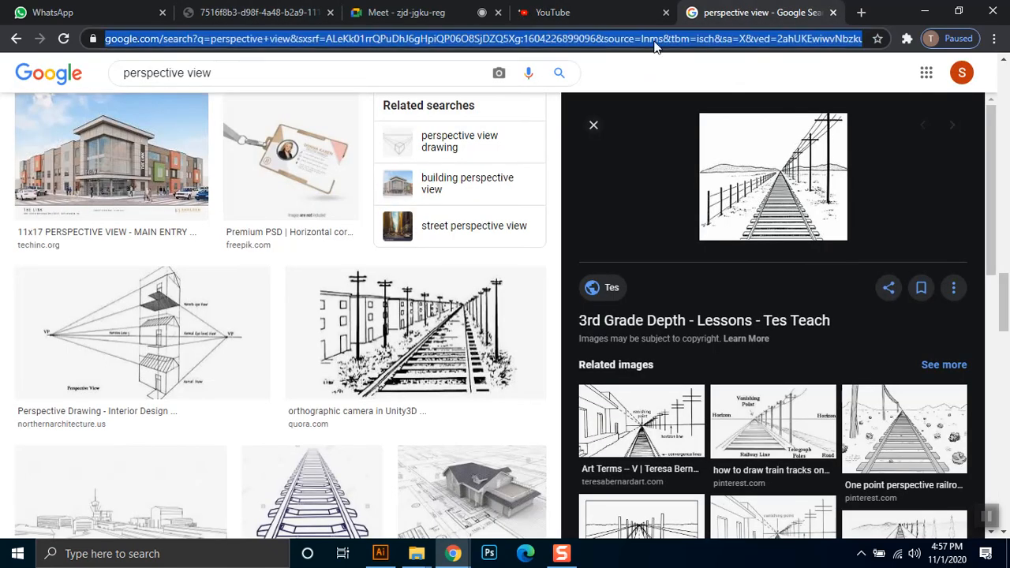
type("youtube.com")
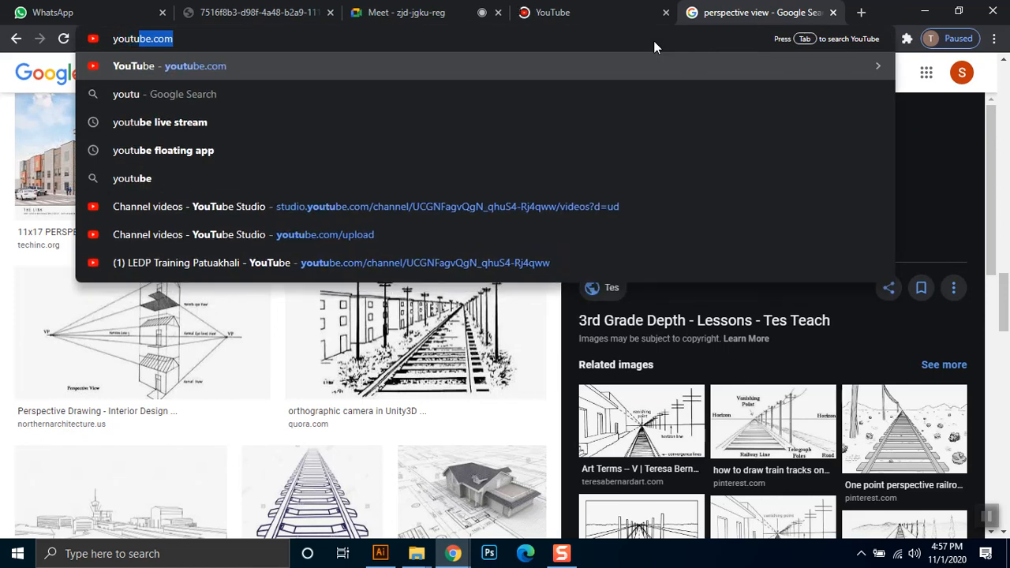
type("ill")
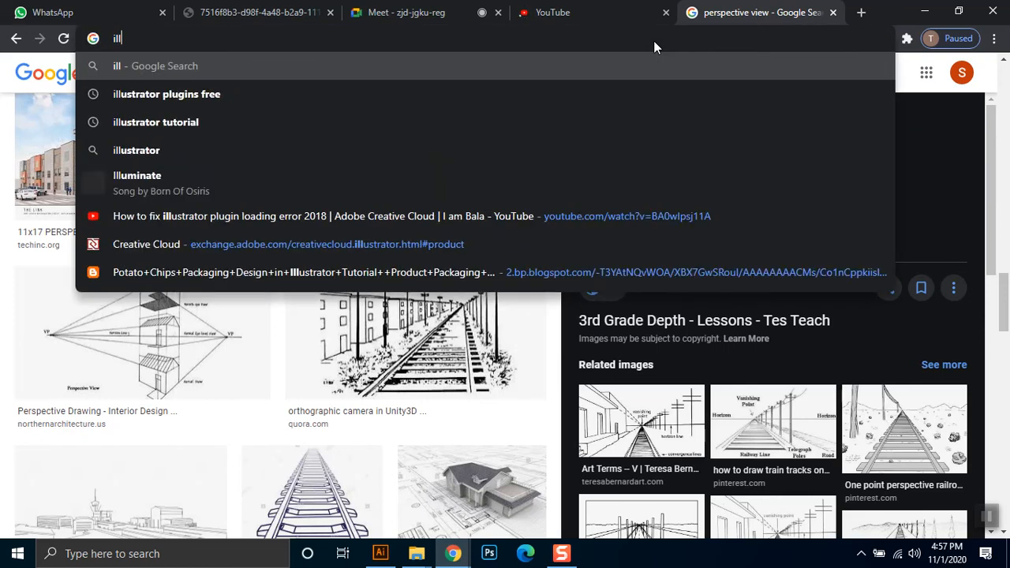
type("ustrator e")
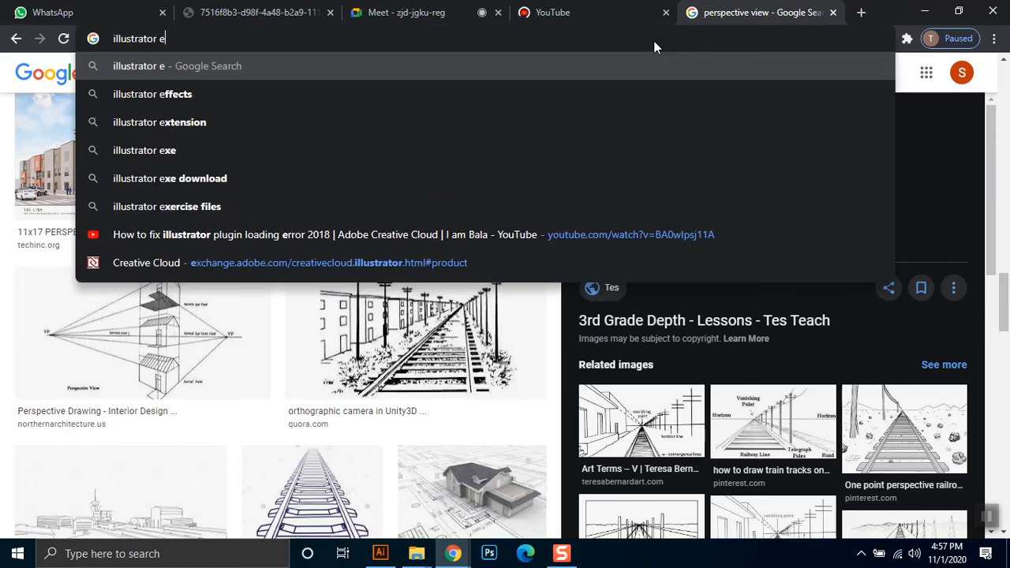
type("xternal tools")
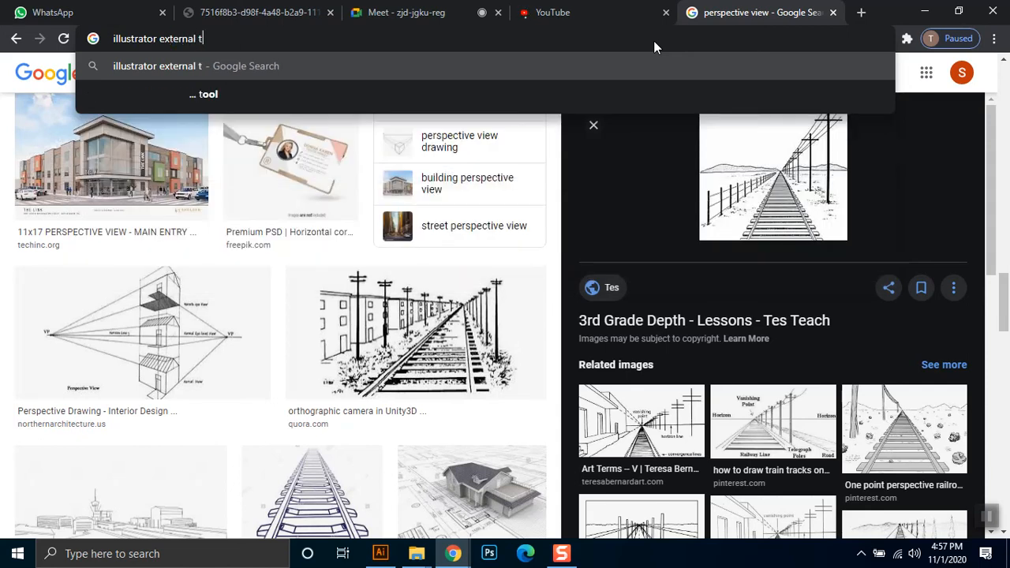
key("Return")
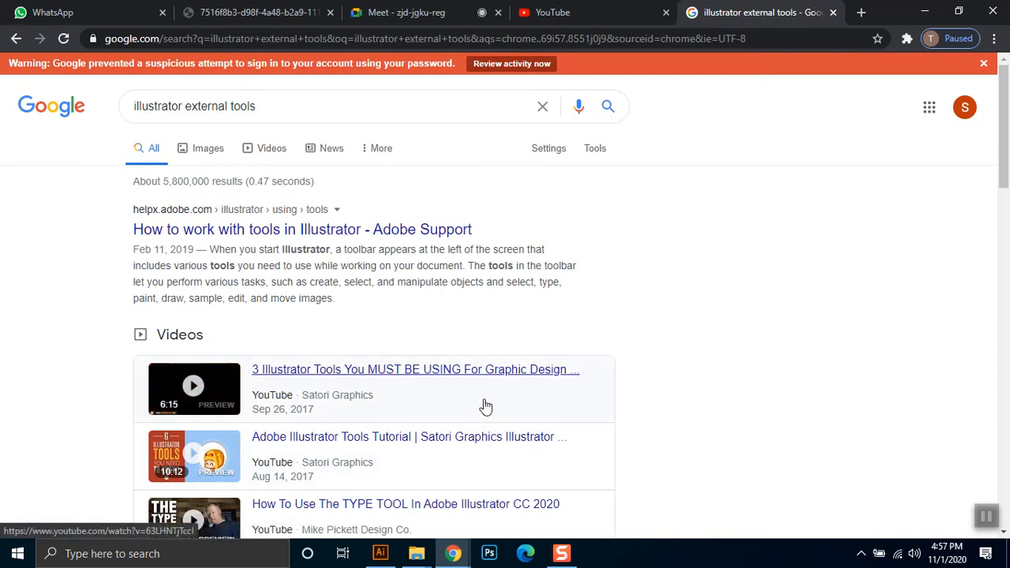
Step: Open the Adobe Support tools page, the 10 Illustrator Tools article and the 13 best Adobe Illustrator plugins article in separate browser tabs
scroll(484, 406, "down", 3)
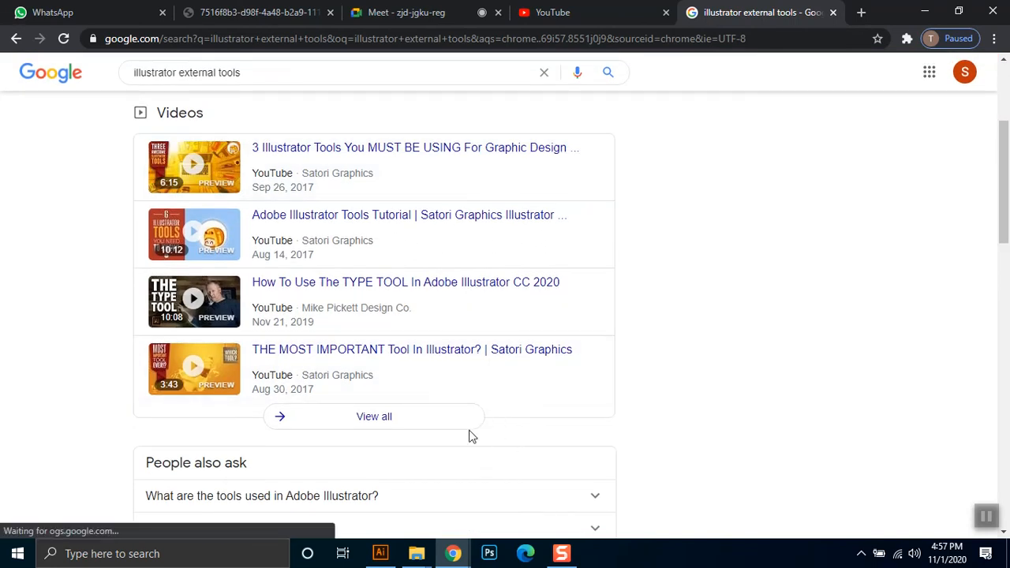
scroll(483, 431, "up", 1)
scroll(486, 429, "up", 1)
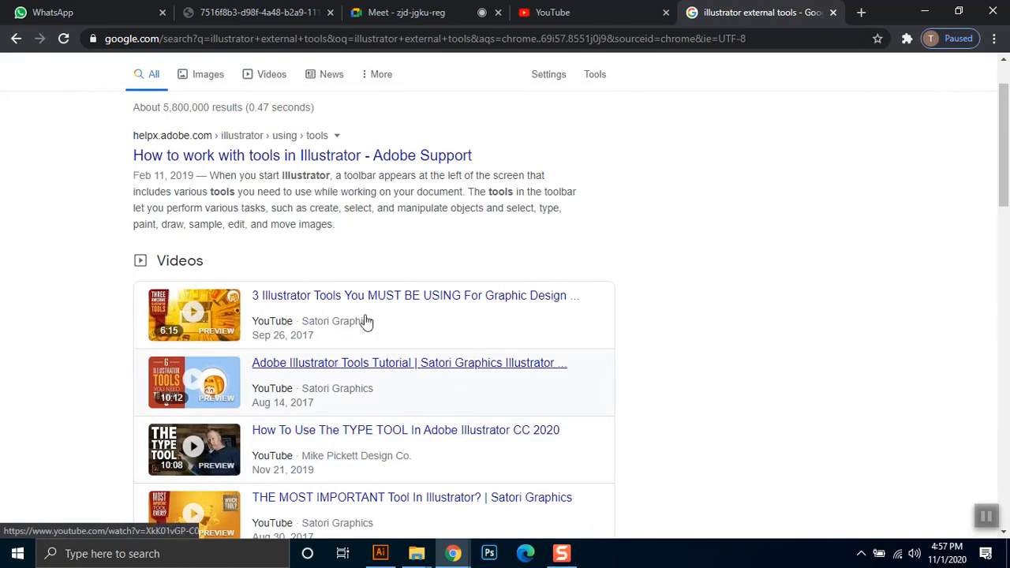
middle_click(284, 156)
scroll(335, 294, "down", 6)
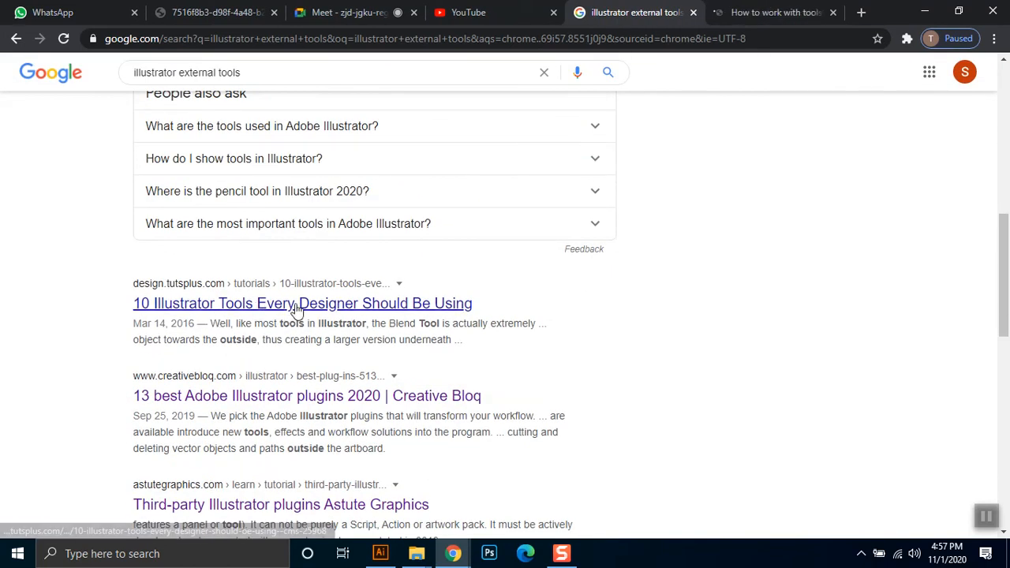
middle_click(155, 393)
scroll(156, 387, "down", 2)
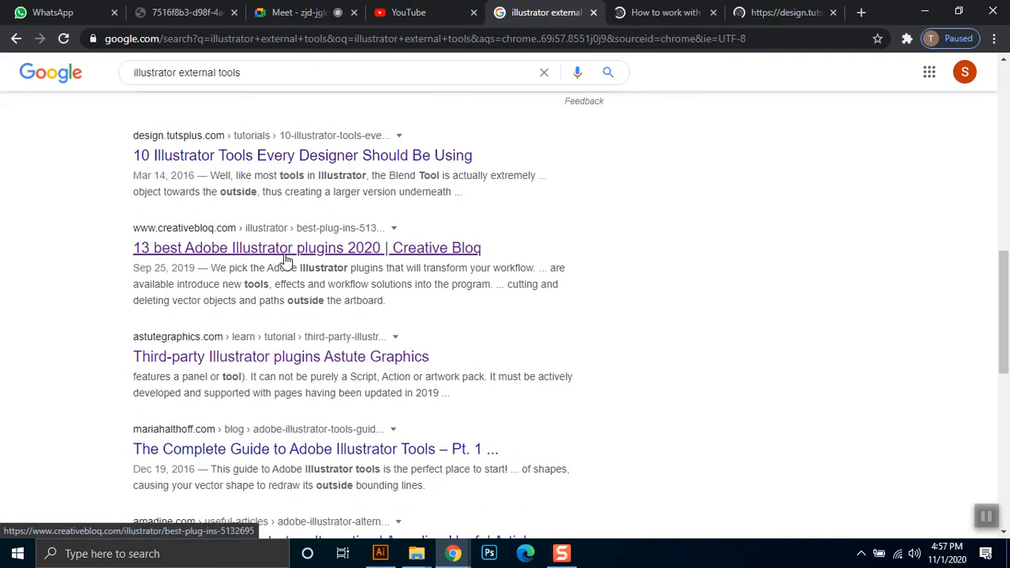
middle_click(181, 249)
Step: Check the opened article pages and examine the toolbar types and categorized tool list on Adobe's Tools page
left_click(563, 6)
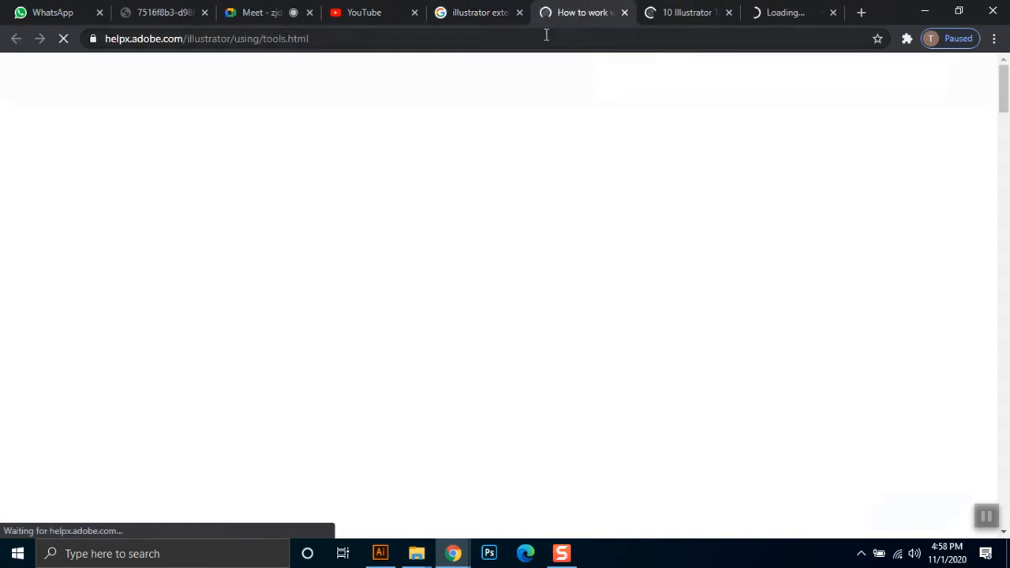
left_click(679, 8)
left_click(796, 8)
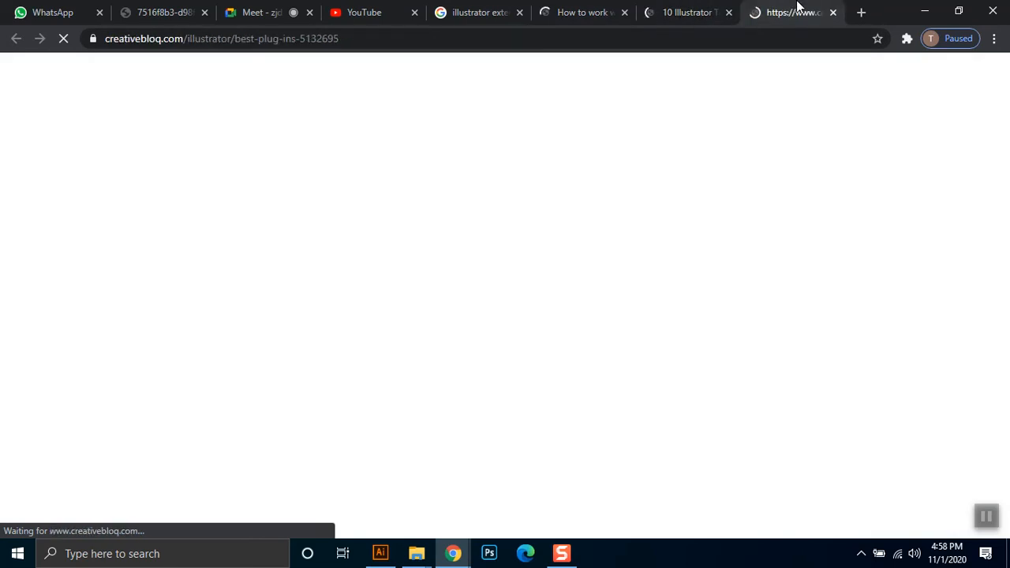
left_click(536, 11)
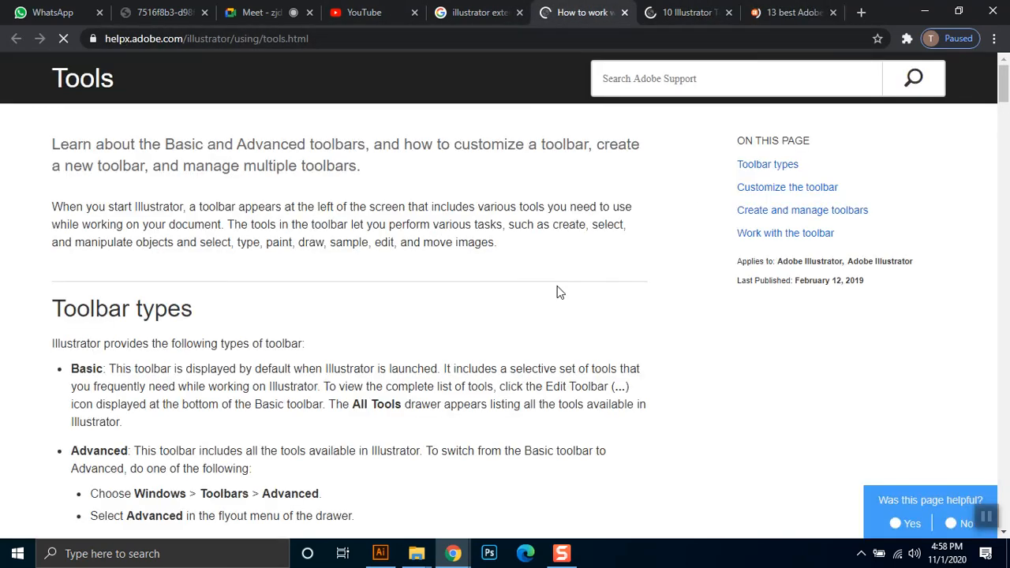
scroll(266, 403, "down", 1)
scroll(266, 402, "down", 10)
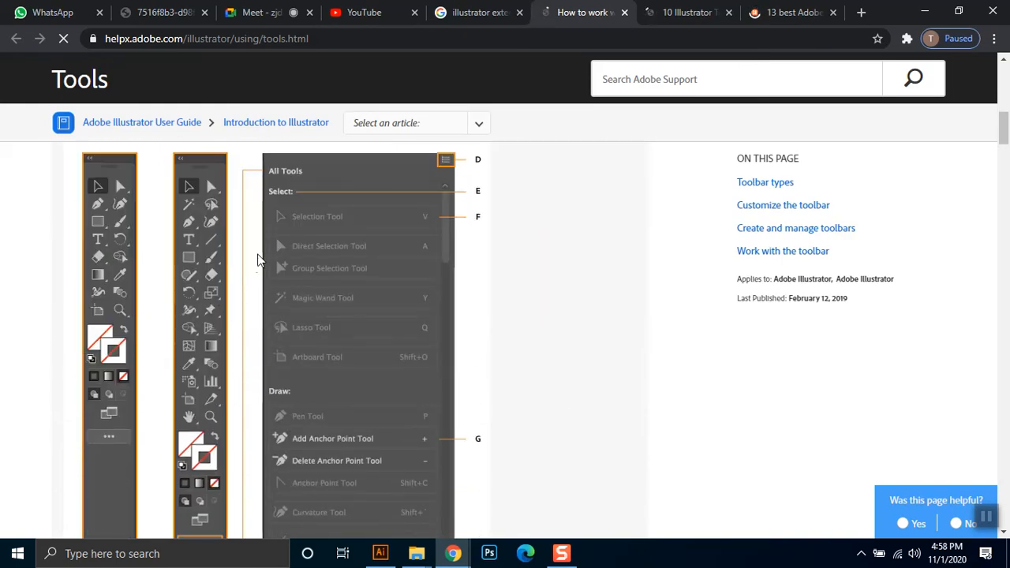
scroll(257, 254, "down", 6)
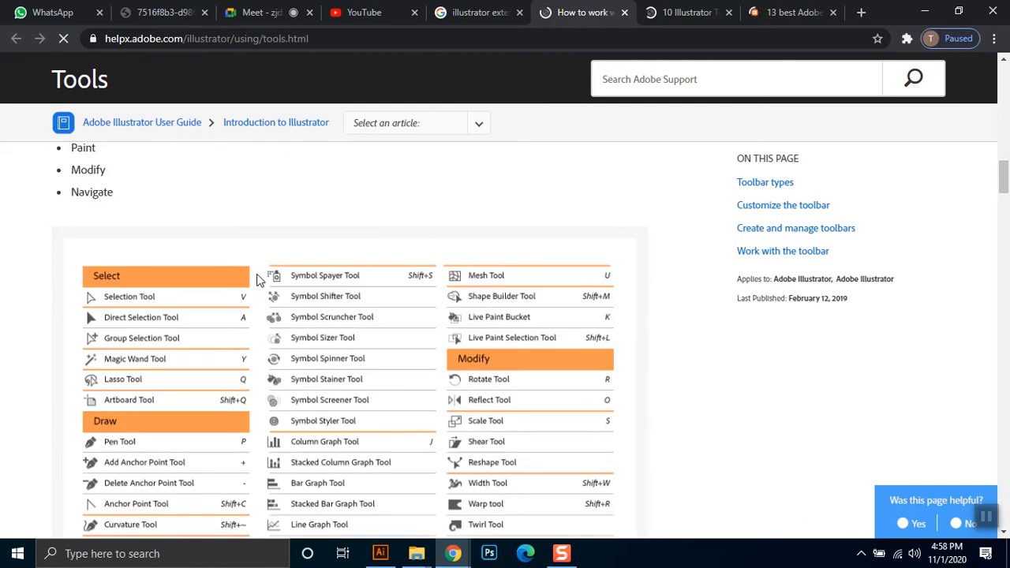
scroll(257, 280, "down", 2)
scroll(511, 274, "down", 4)
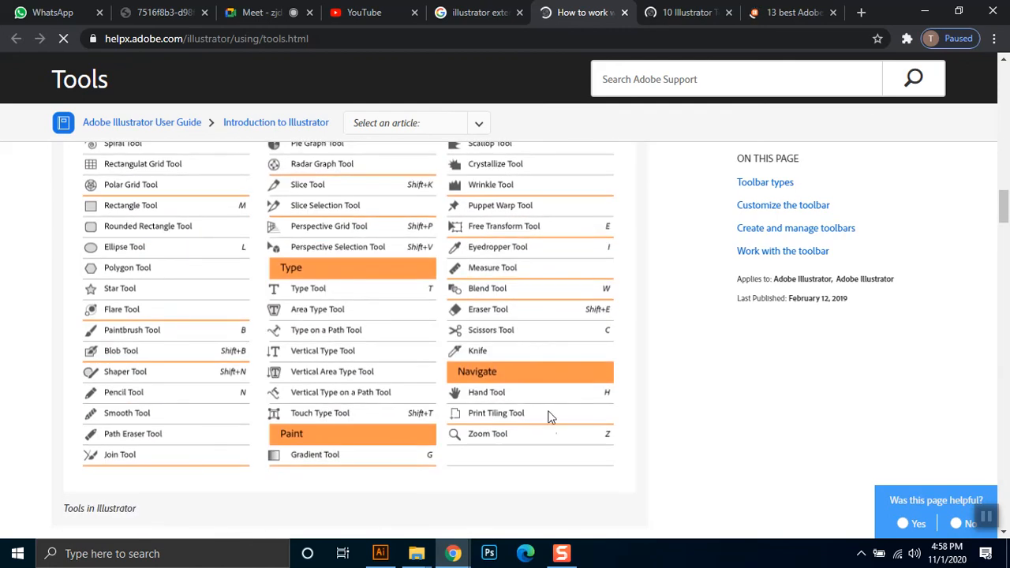
scroll(177, 400, "up", 6)
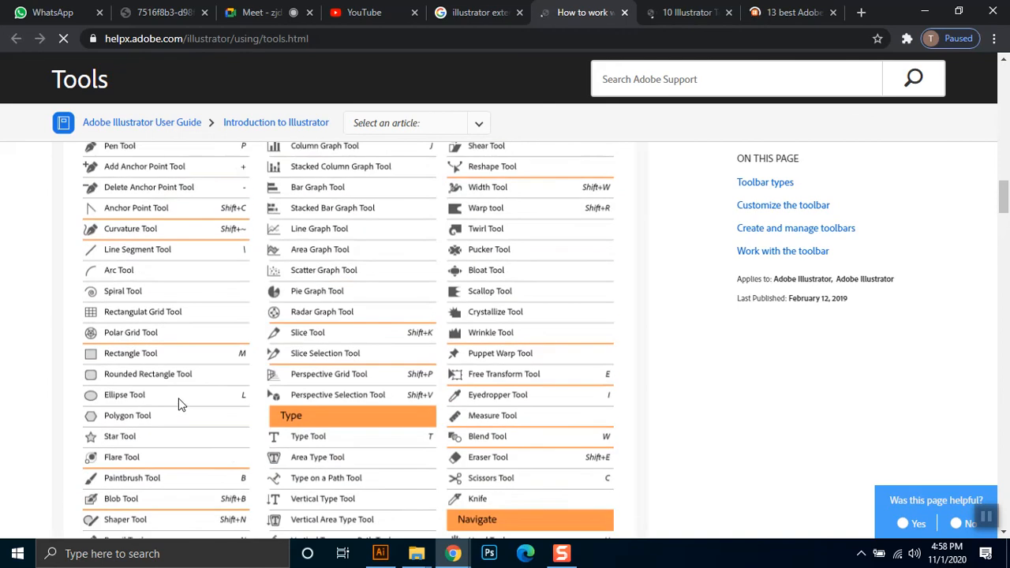
Step: Open the categorized tool chart image from Adobe's Tools page in its own browser tab
scroll(256, 351, "down", 1)
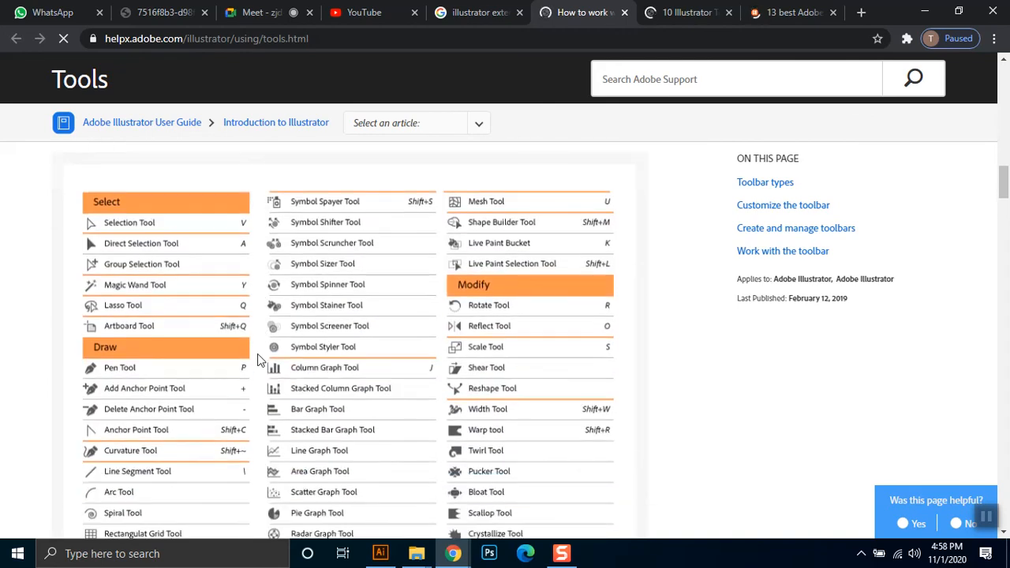
right_click(258, 350)
left_click(322, 350)
right_click(300, 359)
left_click(363, 371)
key("ctrl+Tab")
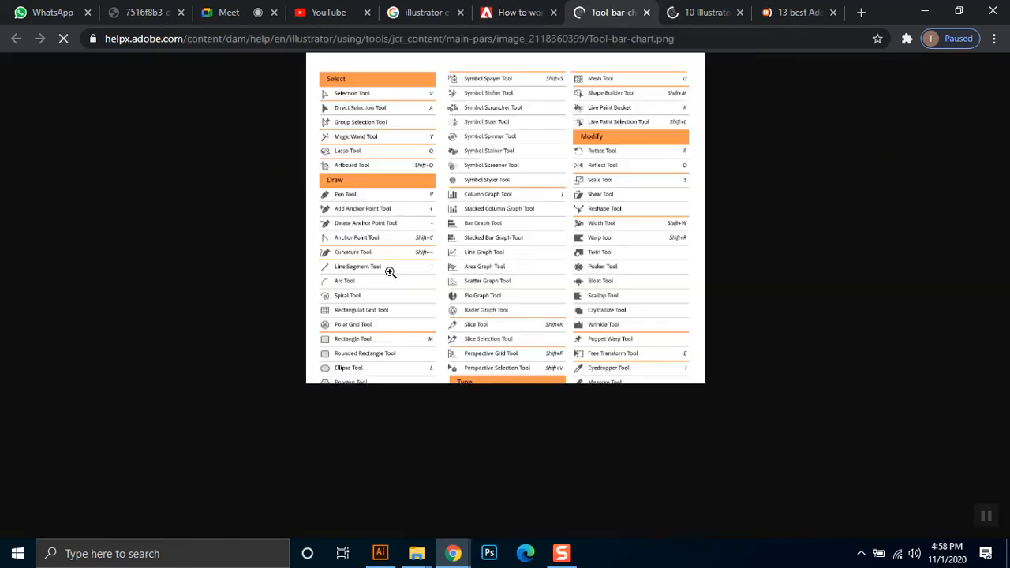
left_click(489, 193)
left_click(477, 254)
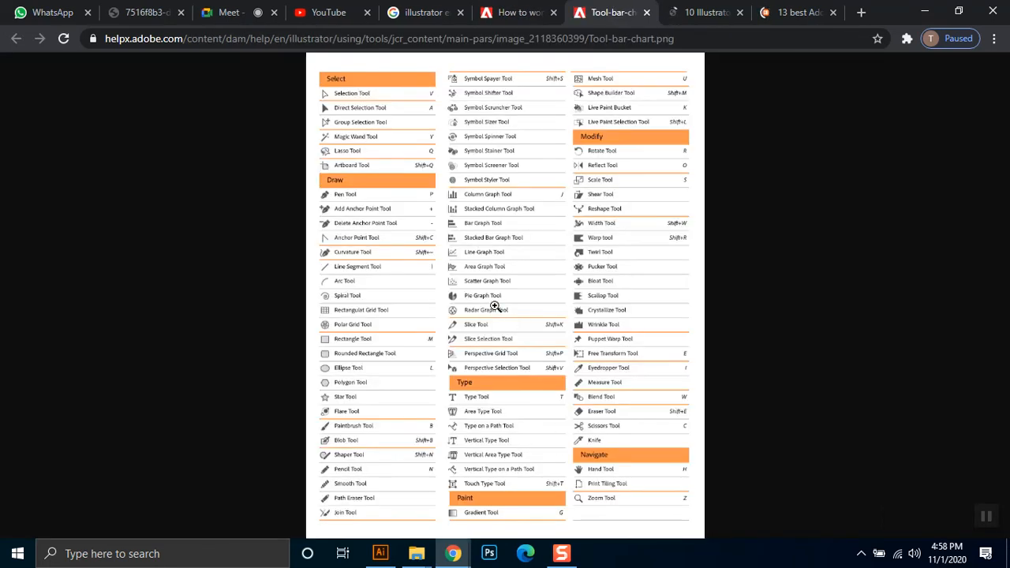
Step: Copy the tool chart image and send it to the open WhatsApp group chat with the caption "All illustrator Tools"
right_click(495, 307)
left_click(560, 353)
left_click(28, 8)
left_click(532, 509)
key("ctrl+v")
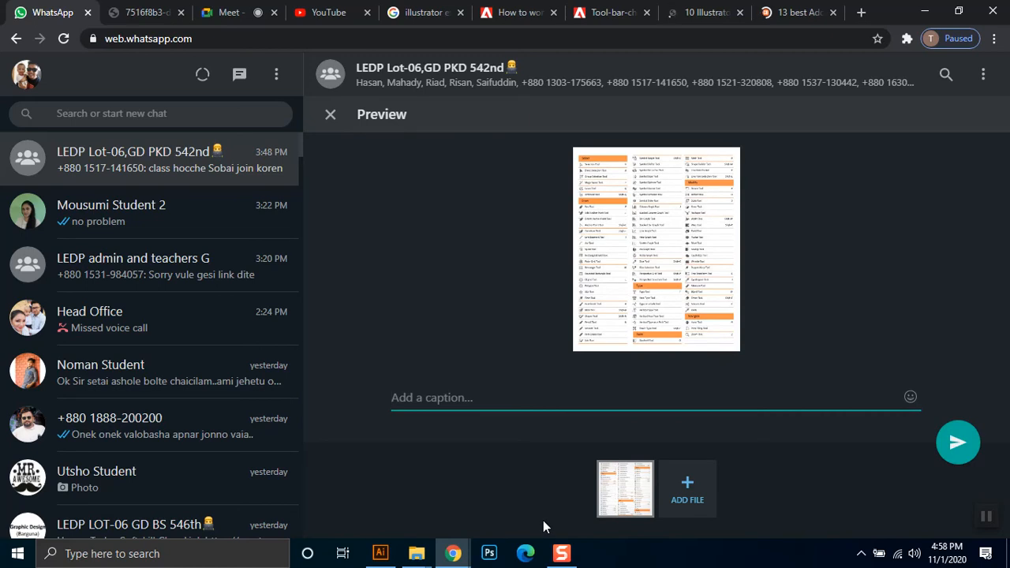
type("All")
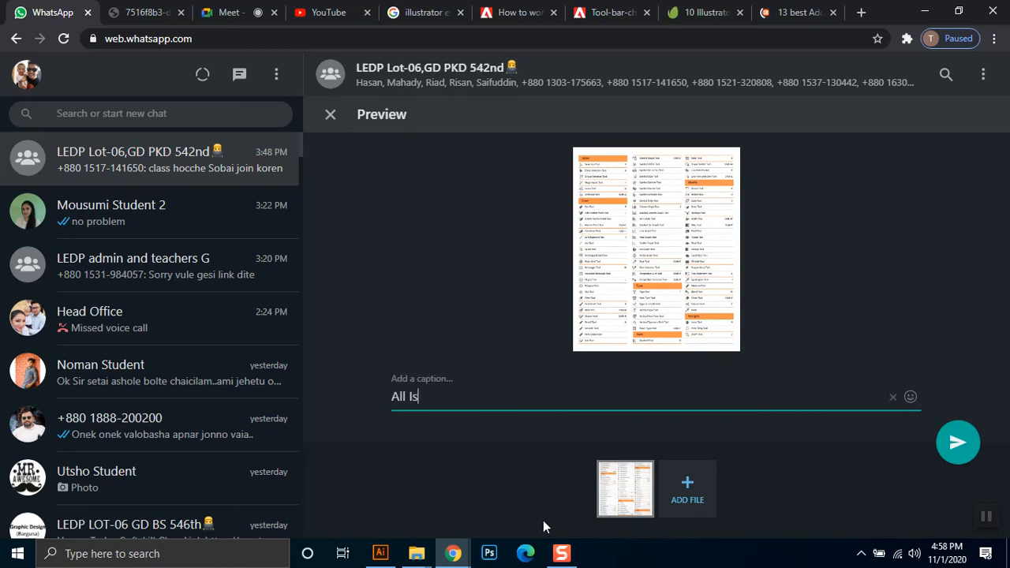
type(" illustrator Tools")
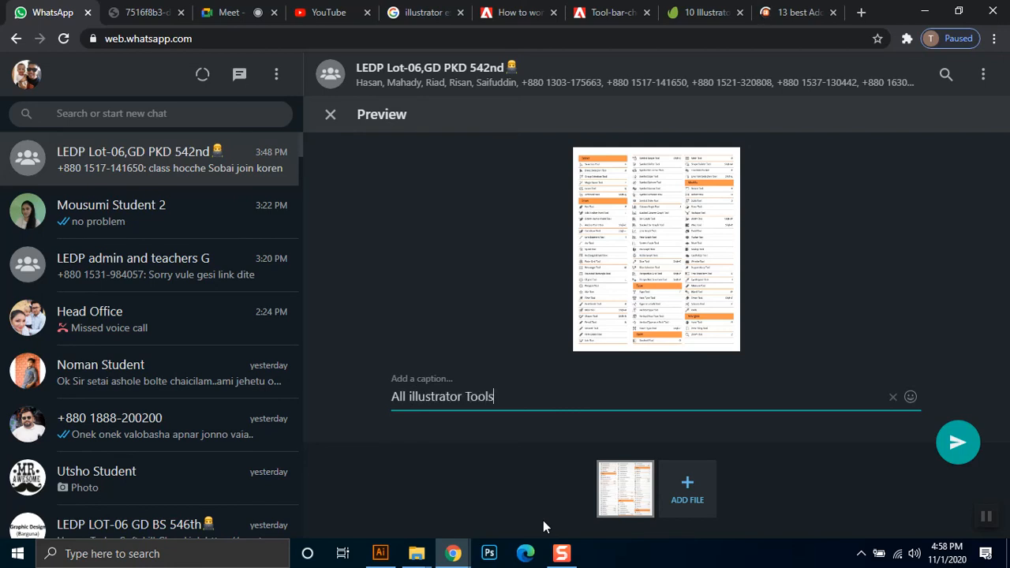
key("Return")
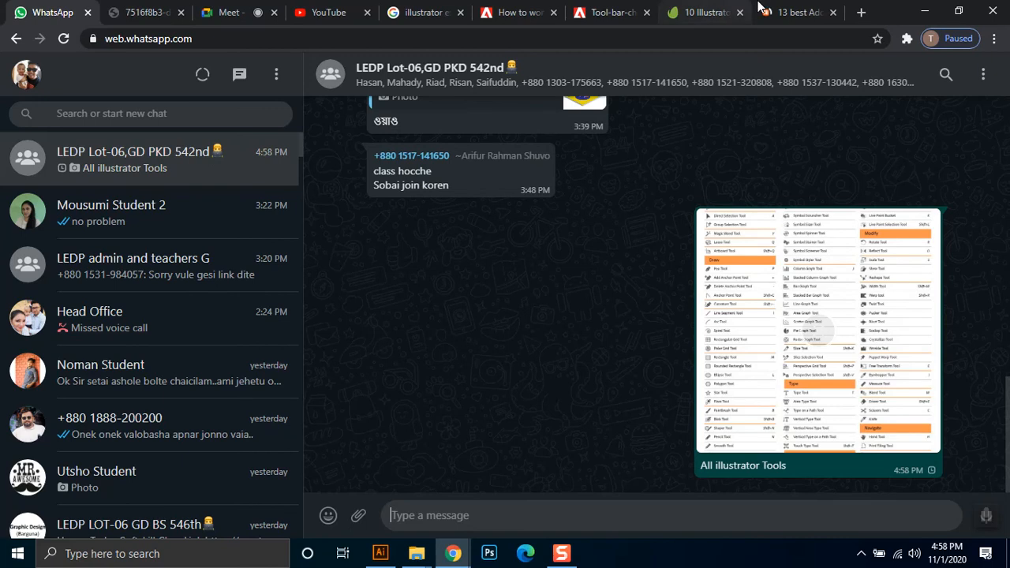
Step: Look through the plugins presented in the 13 best Adobe Illustrator plugins article
left_click(754, 11)
scroll(595, 272, "down", 2)
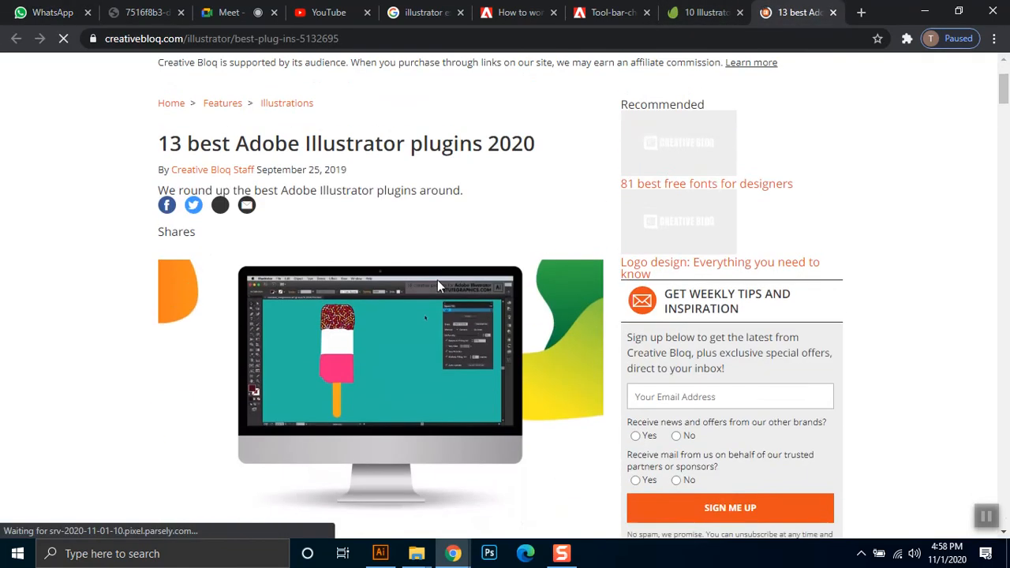
scroll(611, 392, "down", 8)
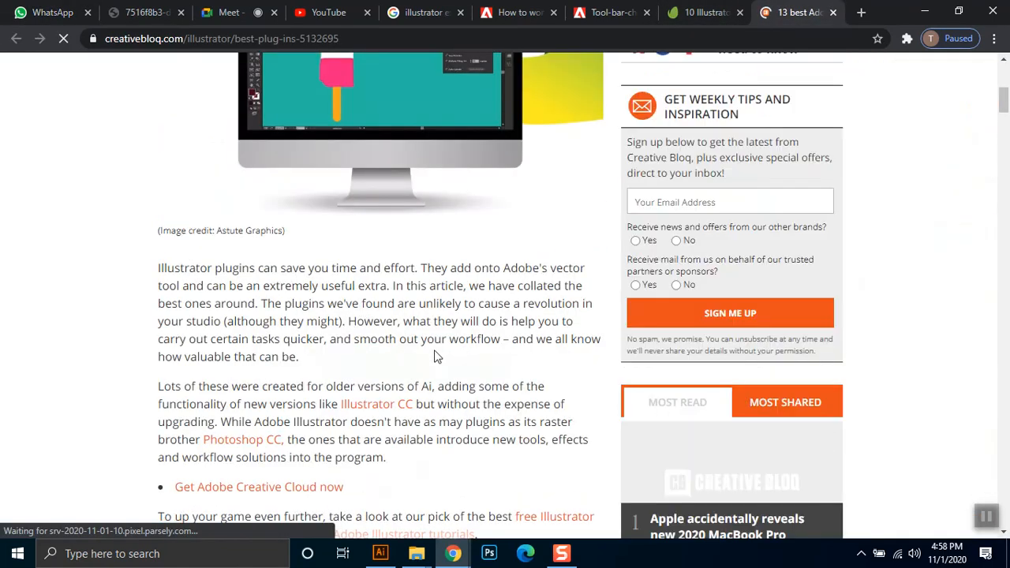
scroll(436, 355, "down", 3)
scroll(438, 352, "down", 12)
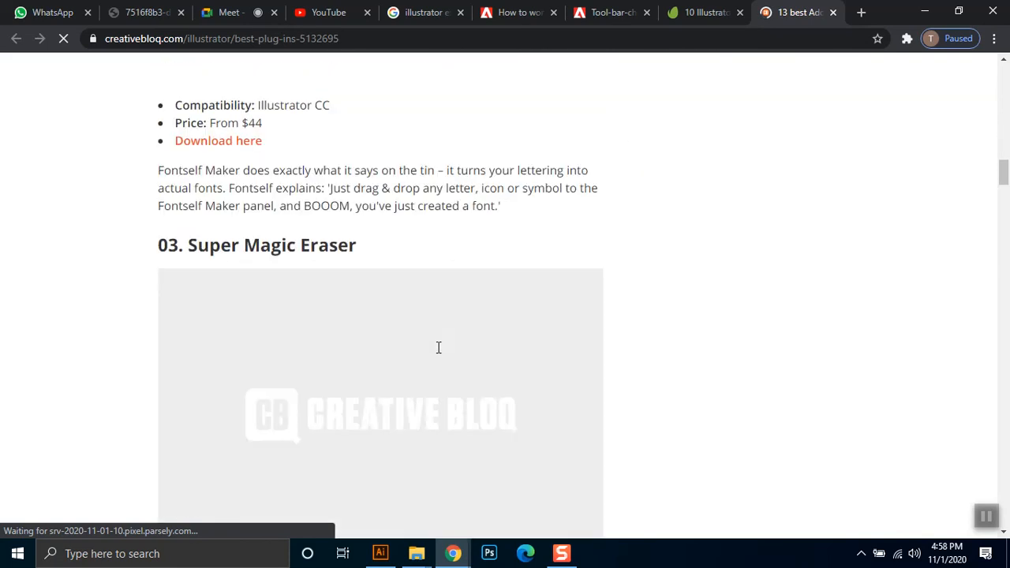
scroll(439, 349, "down", 5)
scroll(438, 354, "down", 20)
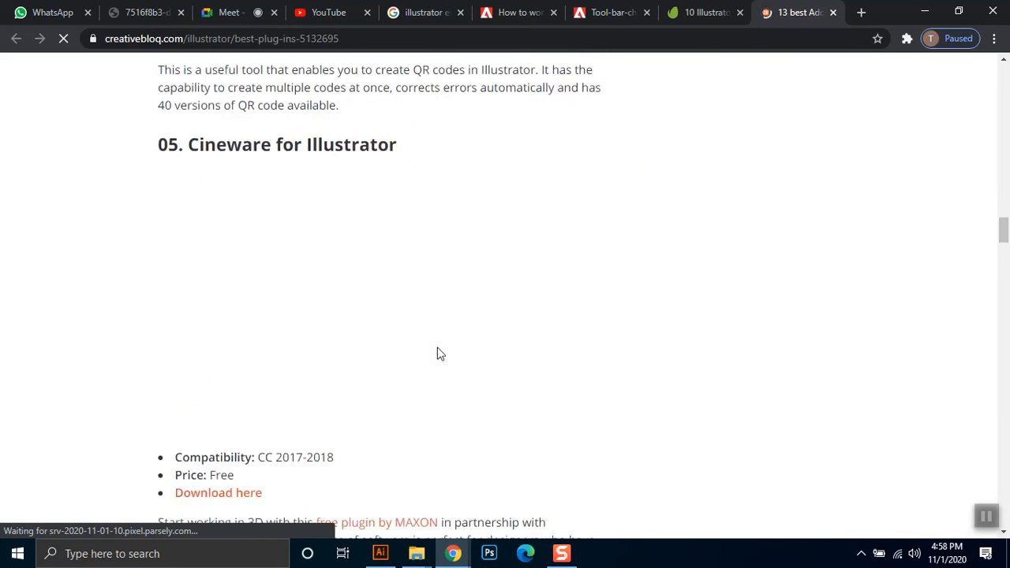
Step: Read through the 10 Illustrator Tools article, from the Ruler section to the Pathfinder shape modes, and return to its beginning
left_click(704, 12)
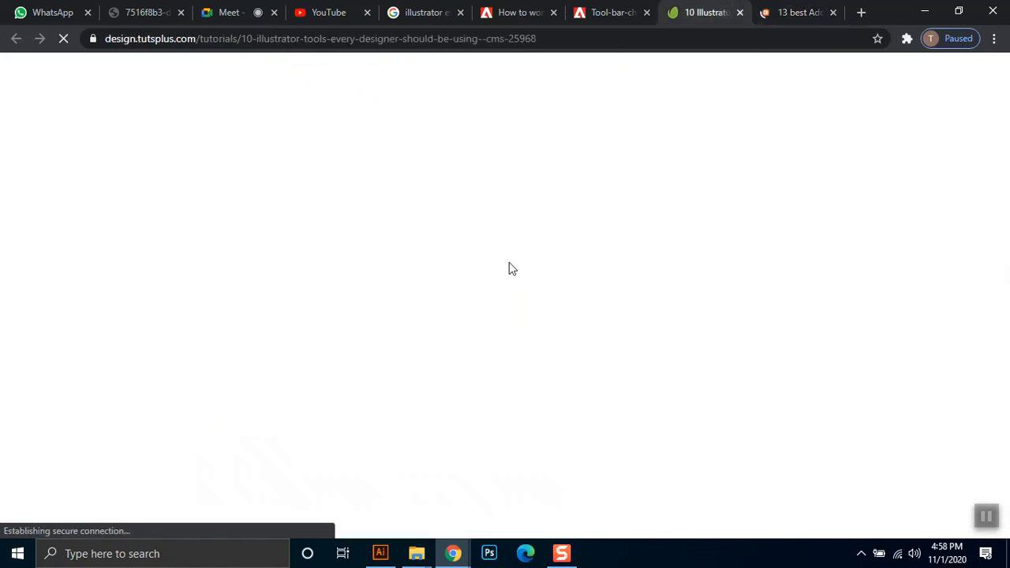
scroll(430, 360, "down", 10)
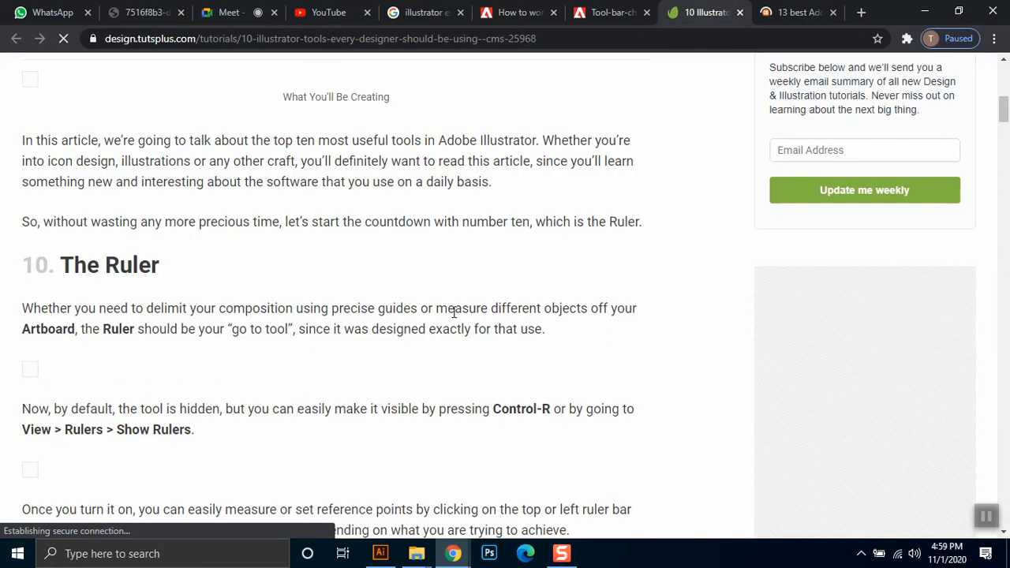
scroll(342, 311, "down", 4)
scroll(341, 311, "down", 10)
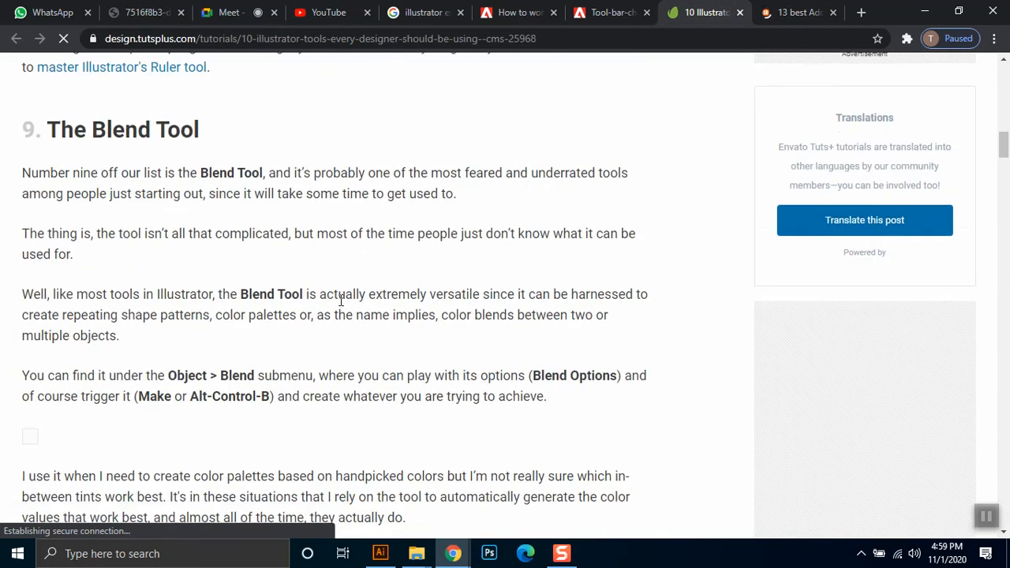
scroll(341, 308, "down", 6)
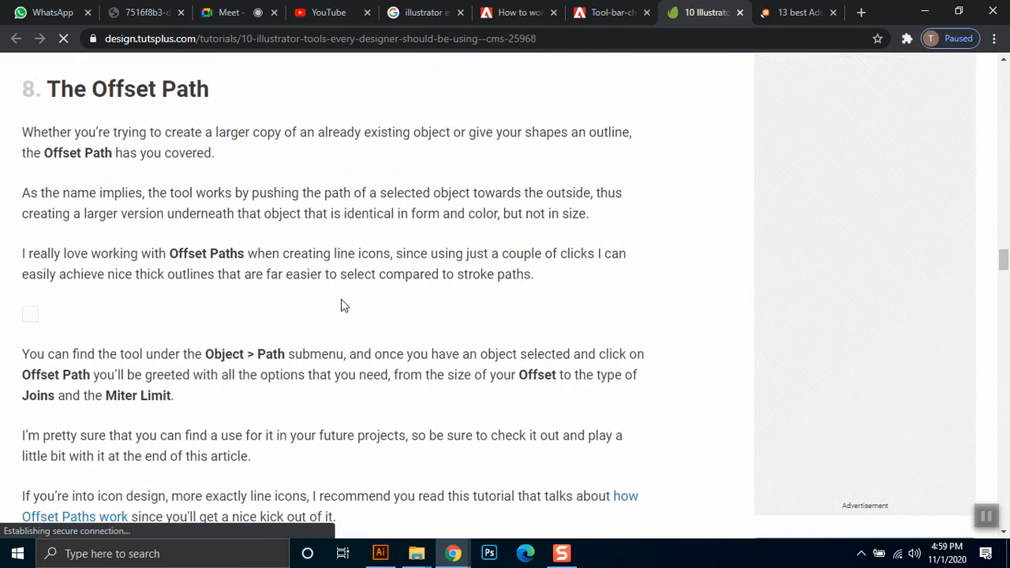
scroll(342, 306, "down", 15)
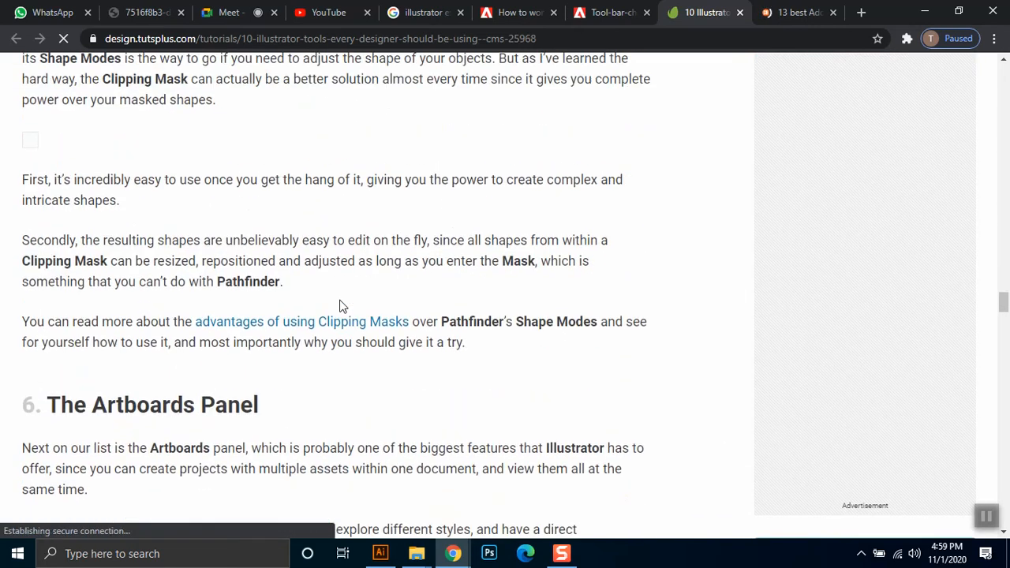
scroll(342, 299, "down", 8)
mouse_move(1003, 365)
left_mouse_down()
mouse_move(1005, 466)
mouse_move(1002, 365)
left_mouse_up()
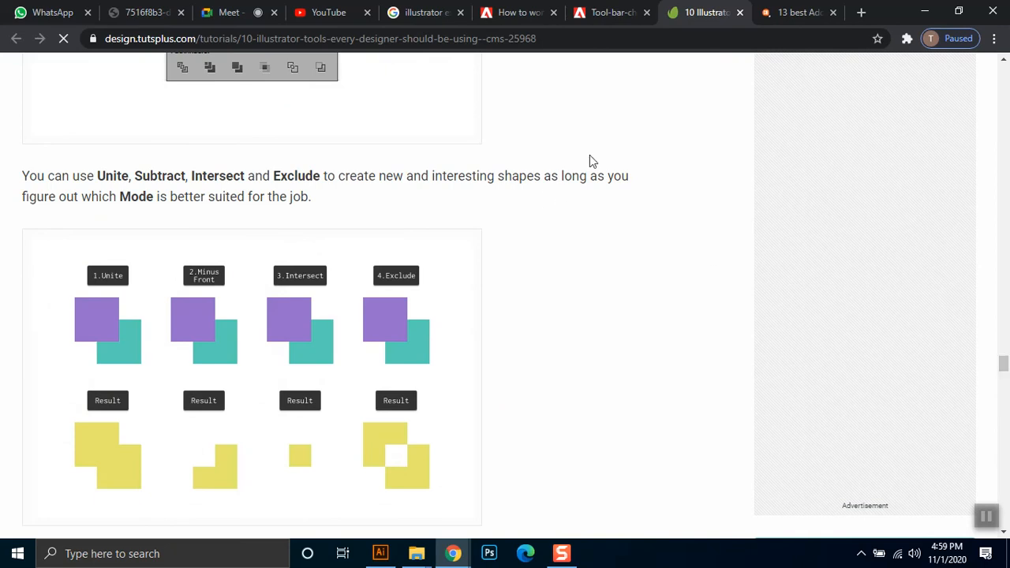
left_click_drag(1005, 366, 1004, 72)
Step: Return to the "illustrator external tools" search results and open The Top 7 Free Alternatives to Adobe Illustrator of 2020 in a new tab
left_click(606, 11)
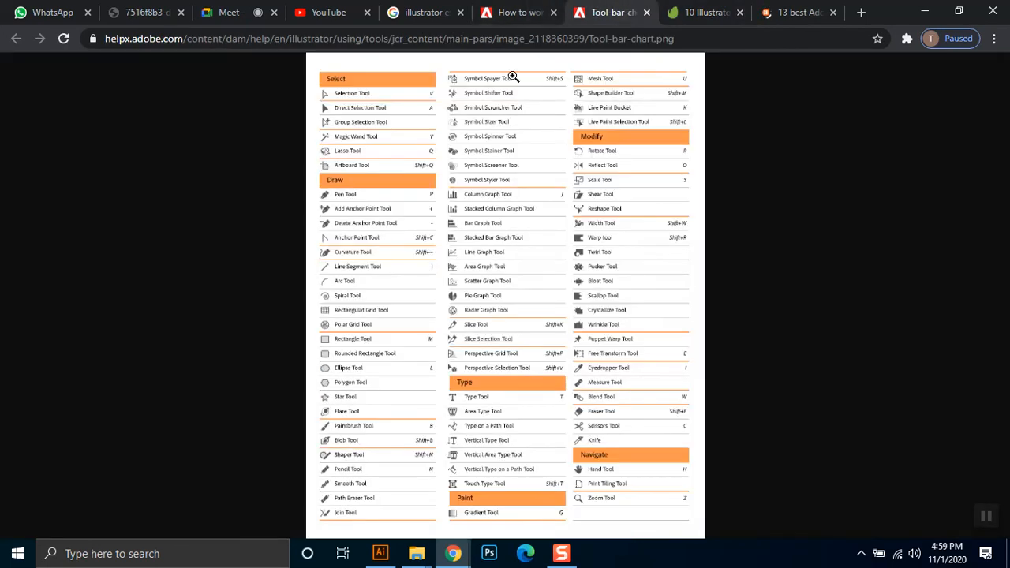
left_click(517, 12)
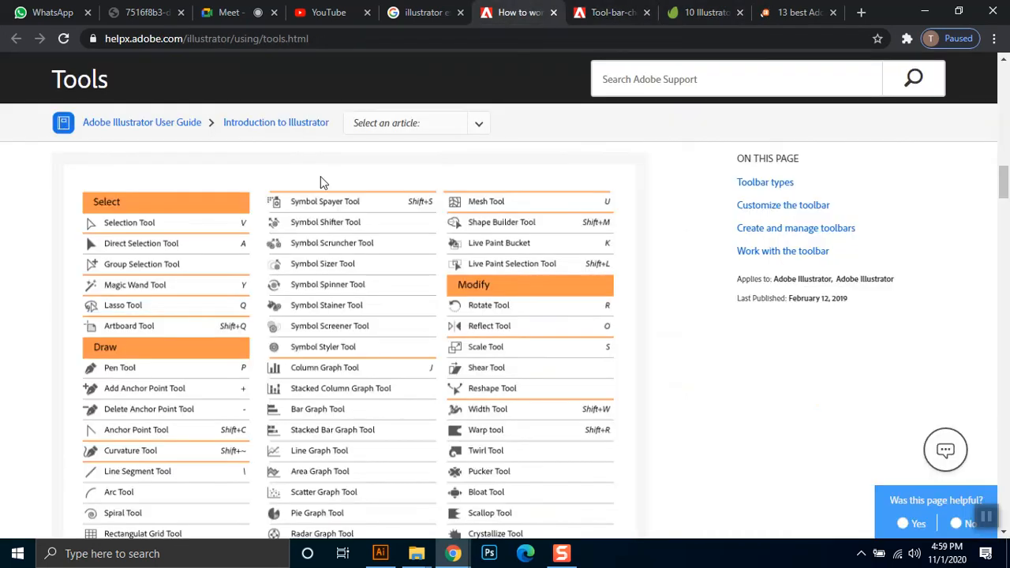
left_click(426, 9)
scroll(326, 332, "down", 2)
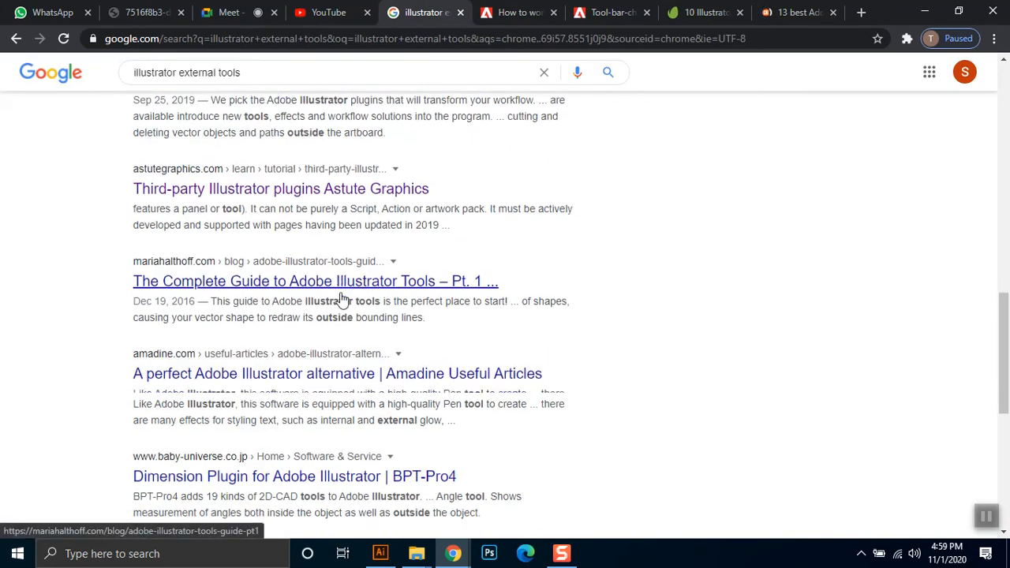
scroll(341, 298, "down", 3)
scroll(319, 269, "down", 3)
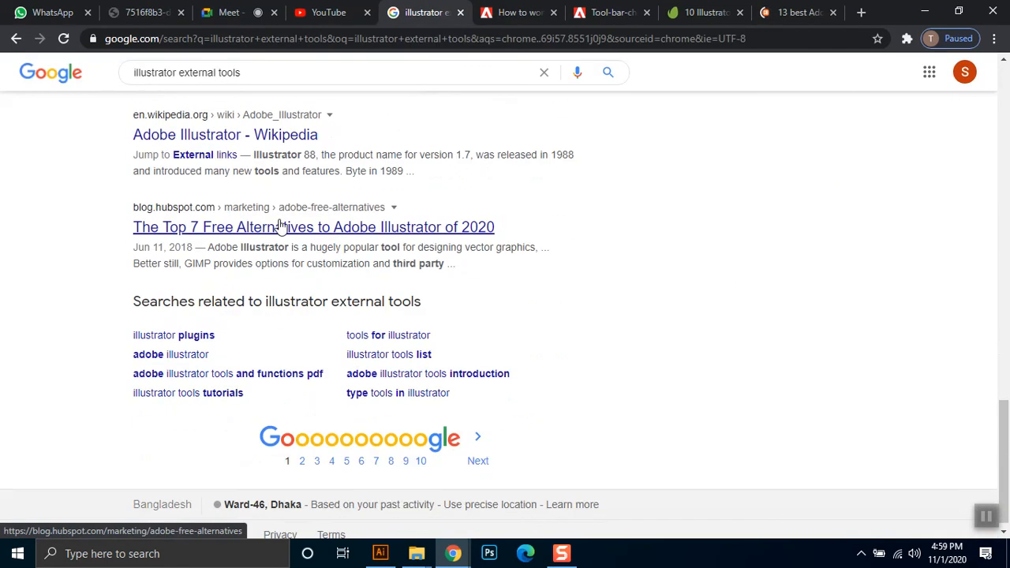
middle_click(284, 236)
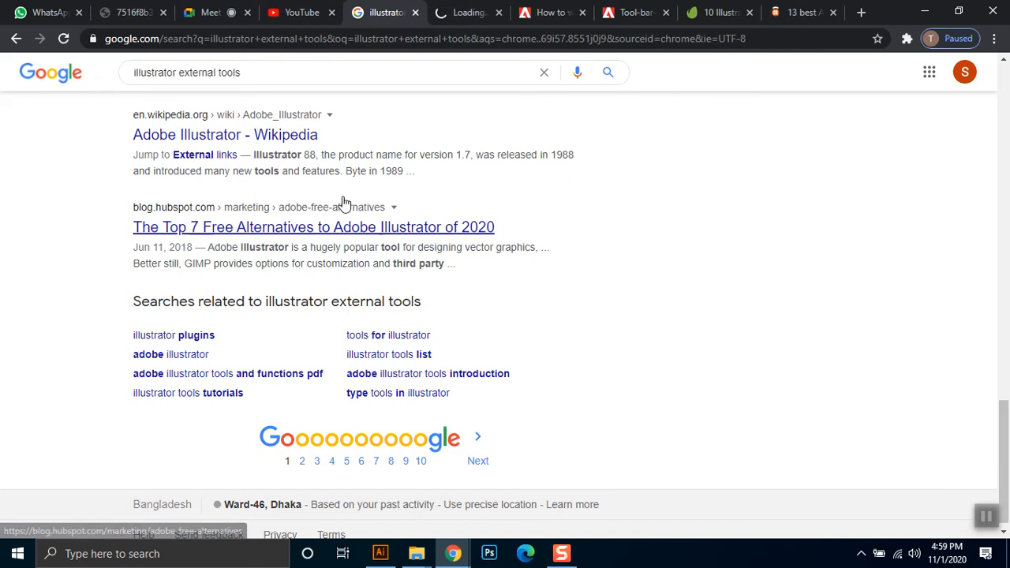
left_click(467, 12)
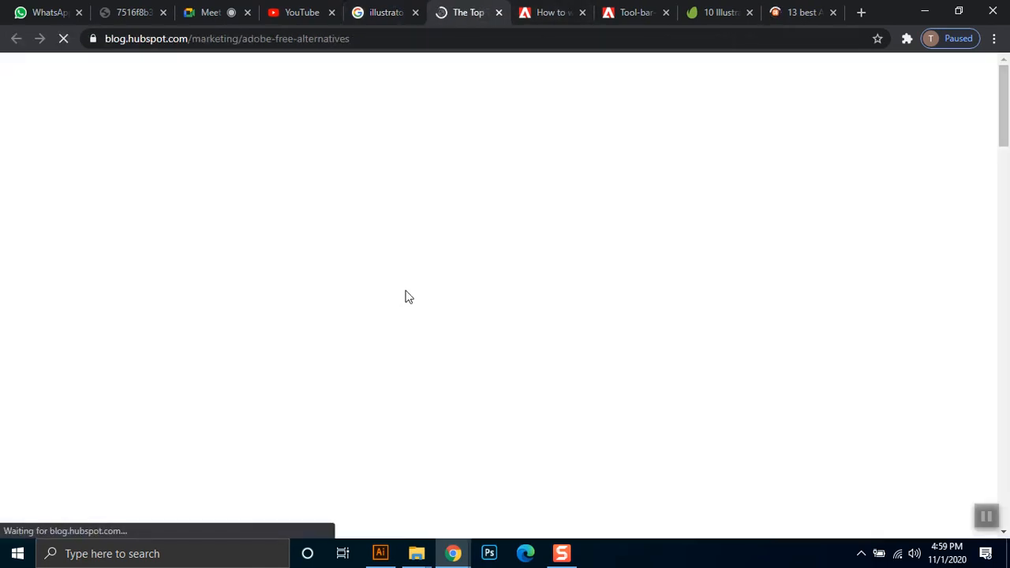
Step: Look through the free Illustrator alternatives in the HubSpot article as far as Affinity Designer, dismissing the subscription pop-up
left_click_drag(1006, 105, 1006, 164)
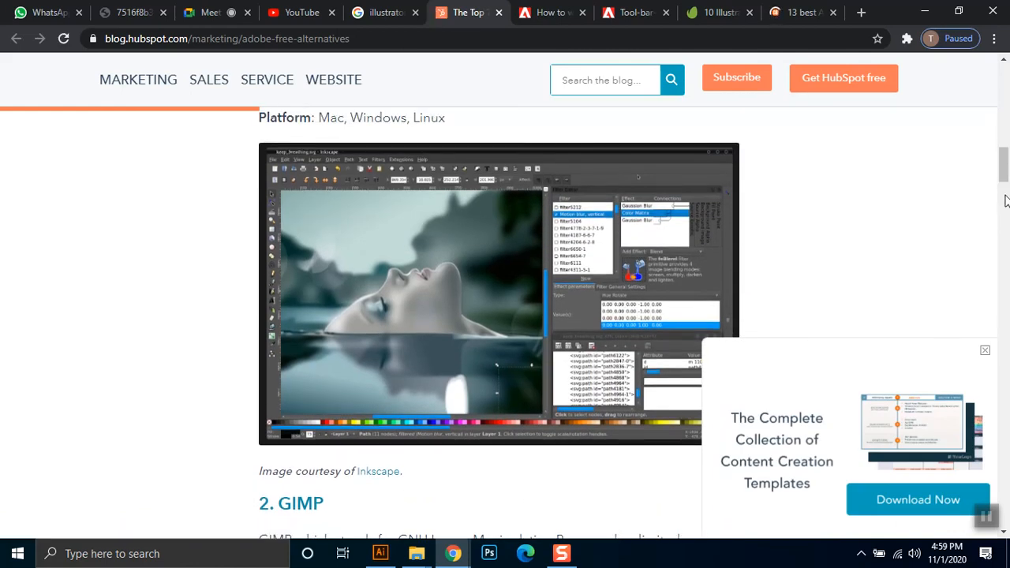
left_click_drag(1007, 165, 1005, 268)
scroll(1007, 268, "down", 5)
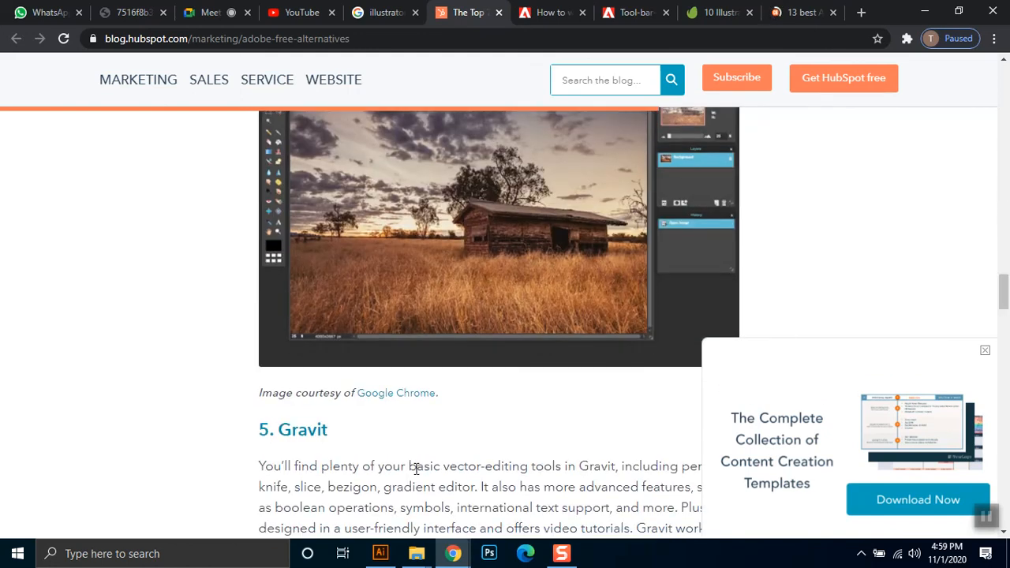
mouse_move(416, 556)
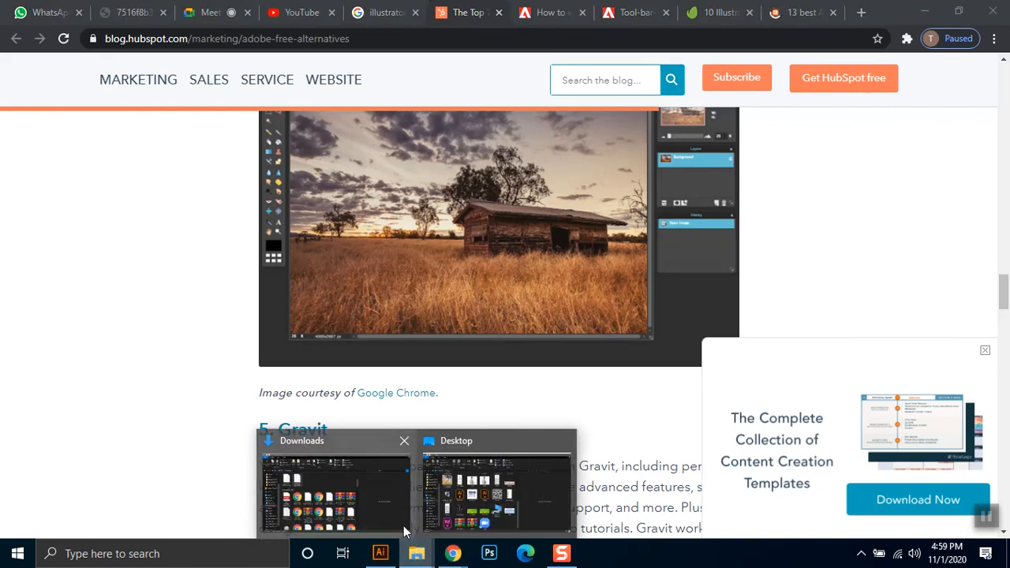
mouse_move(452, 556)
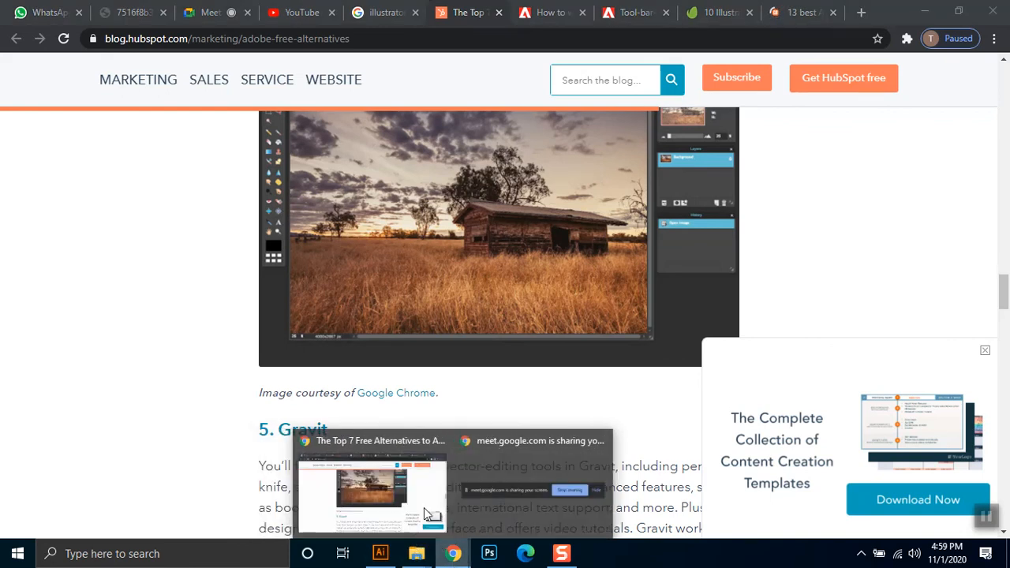
mouse_move(540, 504)
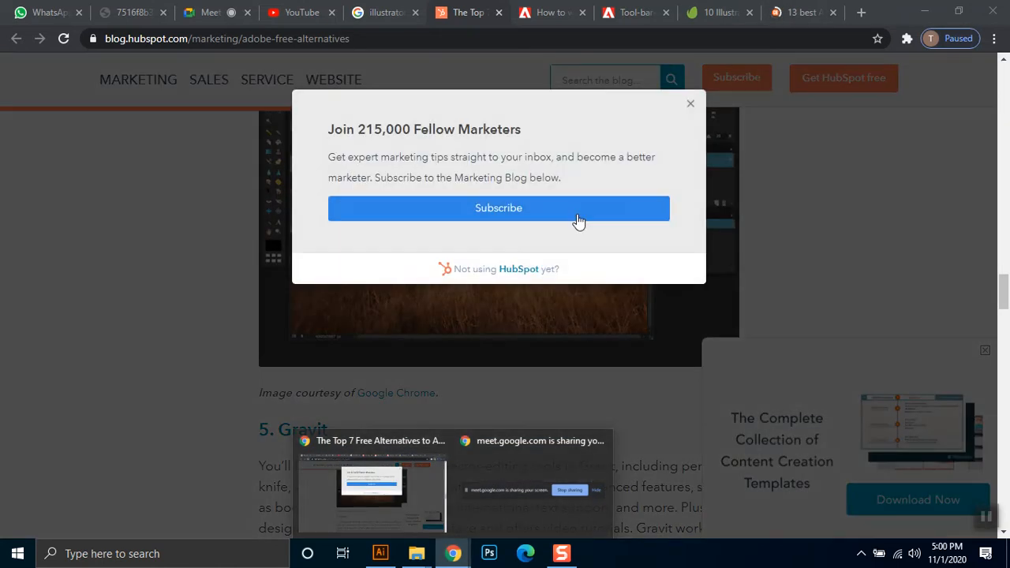
left_click(691, 103)
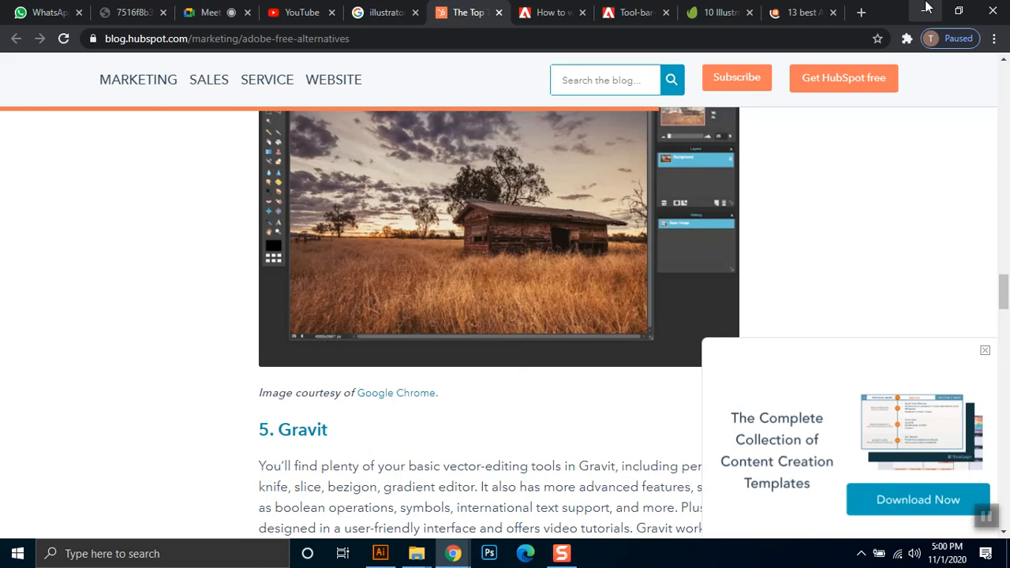
left_click_drag(1004, 294, 998, 341)
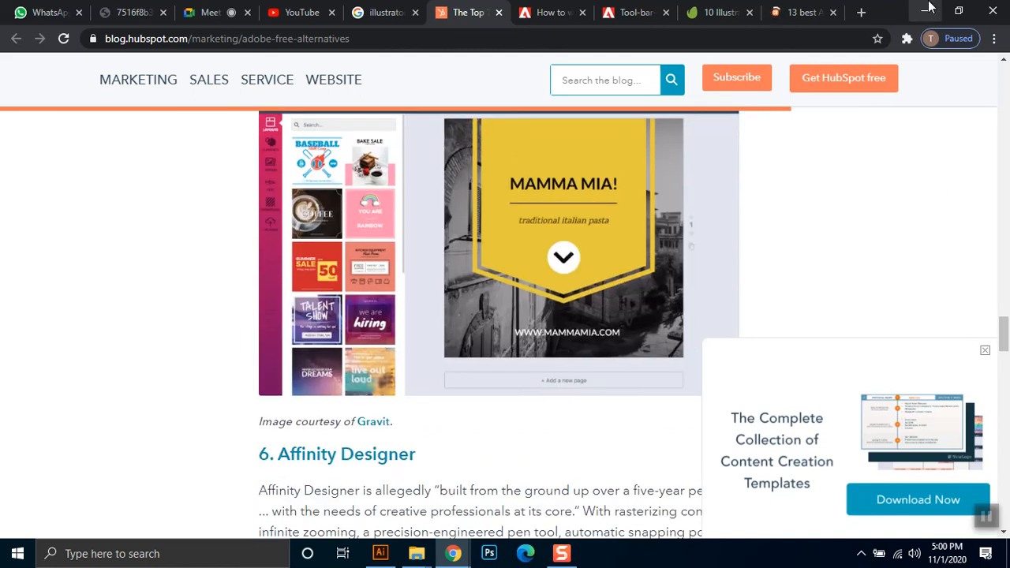
Step: Minimize the browser, find Control Panel through Windows search and open its Fonts folder
left_click(928, 8)
left_click(6, 557)
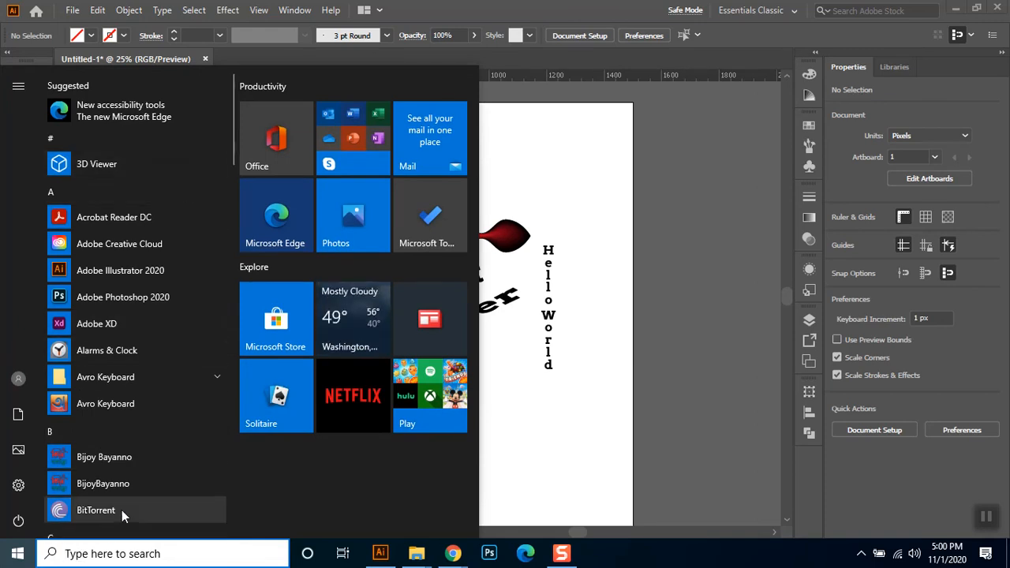
type("co")
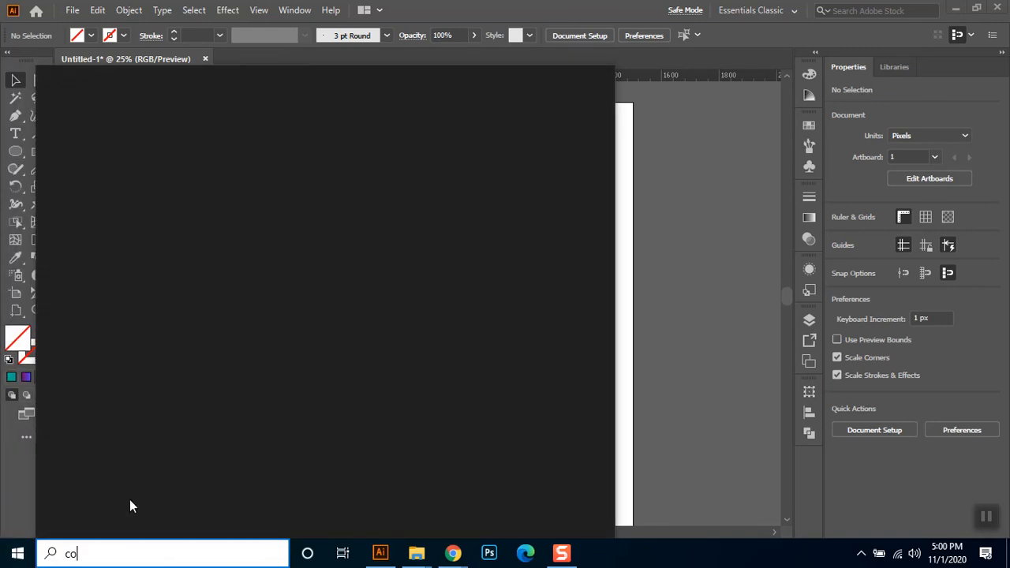
type("nt")
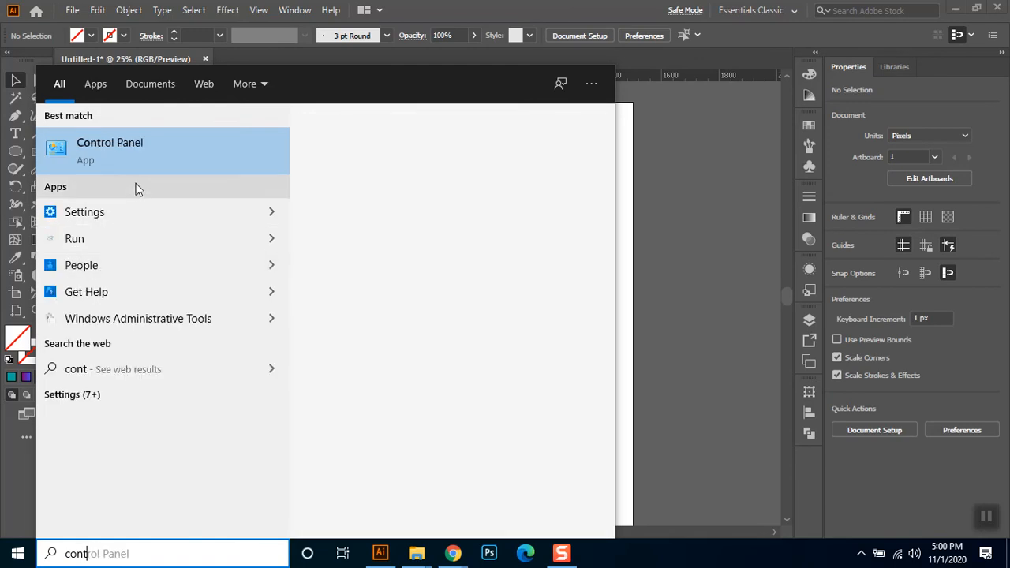
left_click(136, 143)
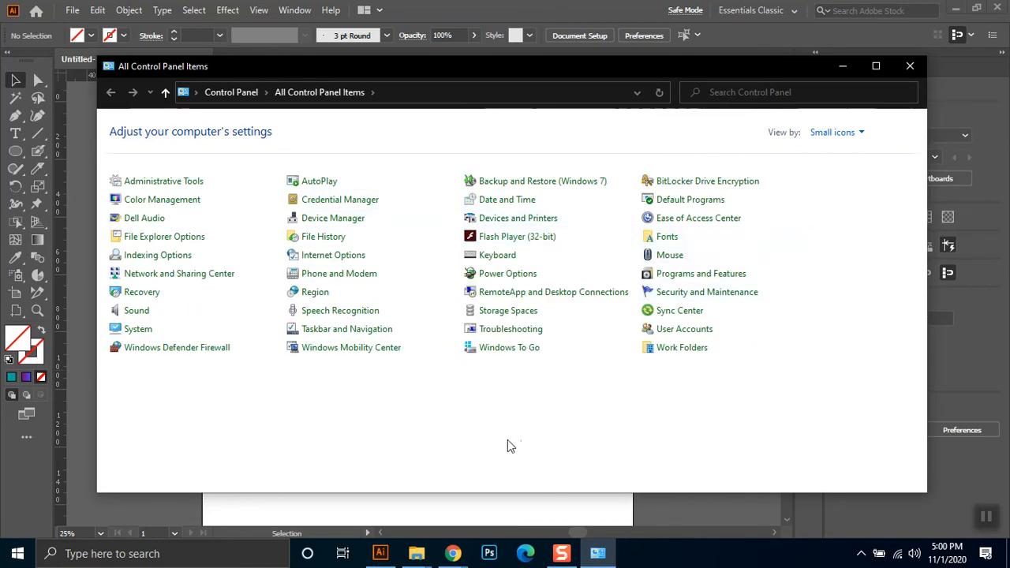
left_click(665, 237)
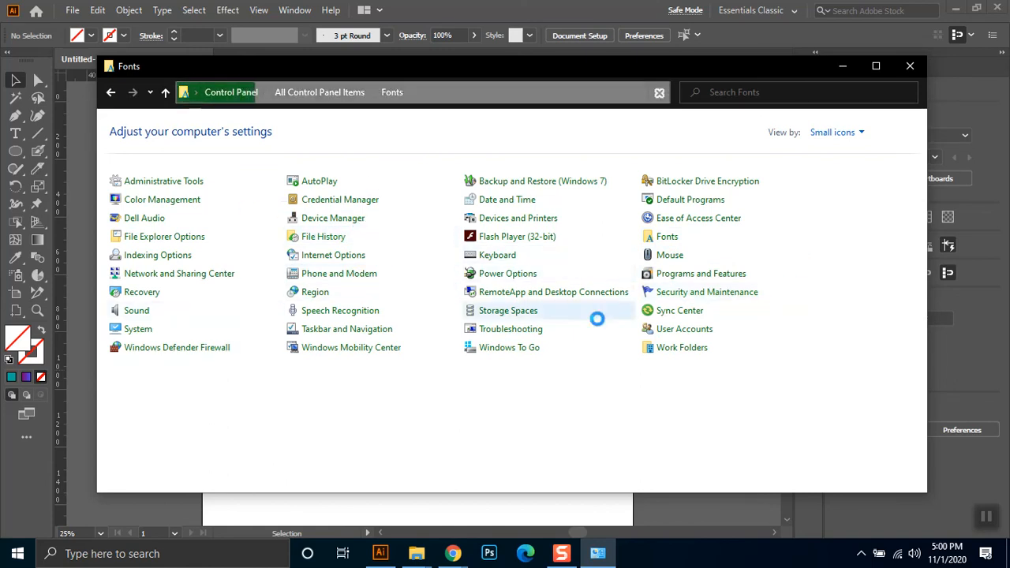
Step: Return to Illustrator, view the font list for the circular block of text, and deselect the text
left_click(726, 6)
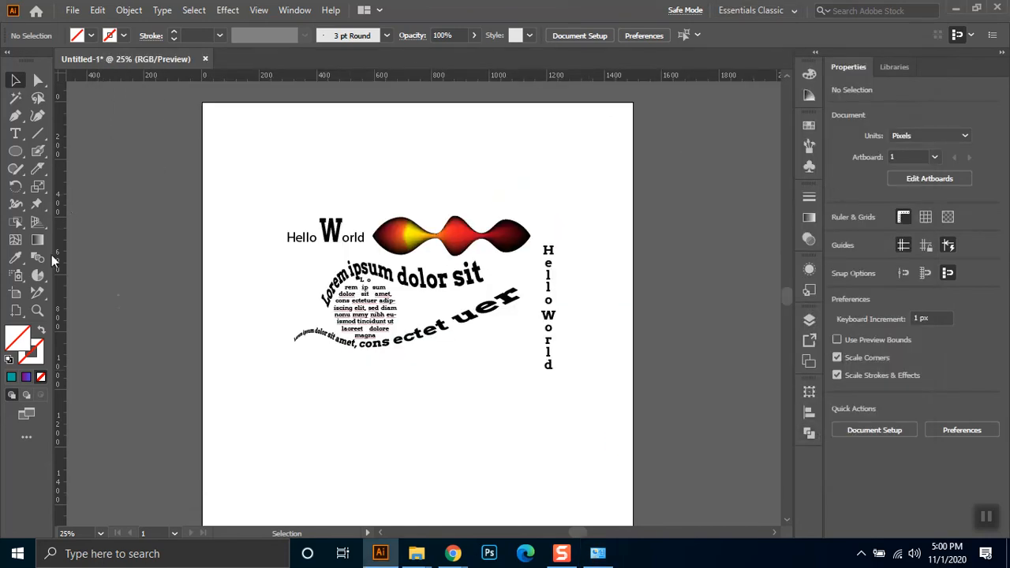
left_click(386, 284)
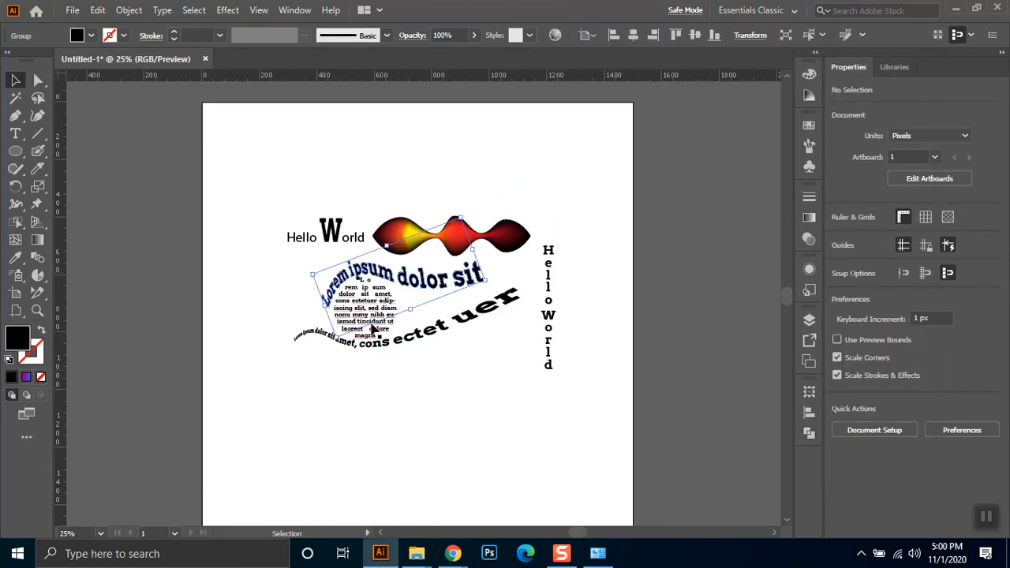
key("alt+Tab")
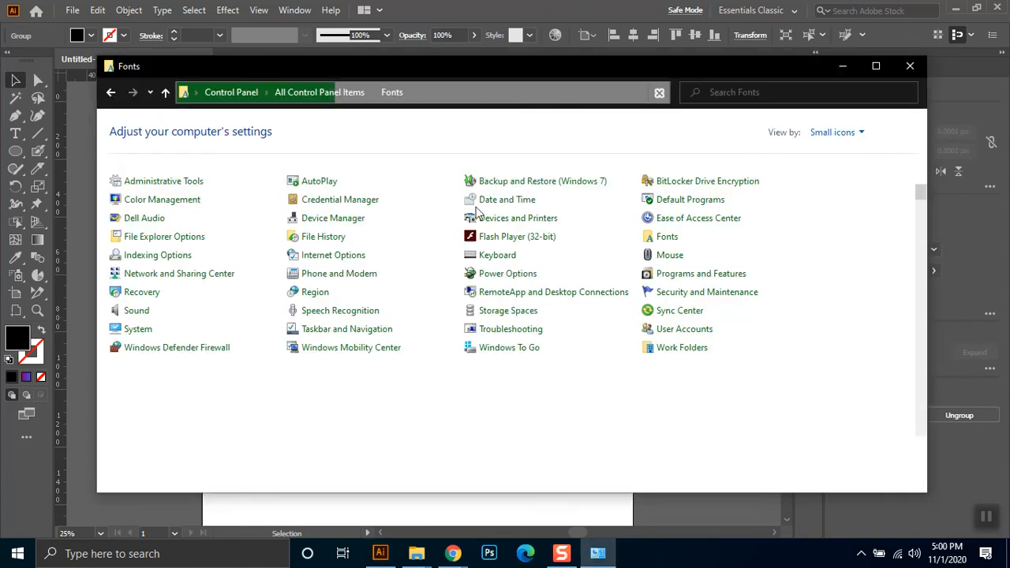
key("alt+Tab")
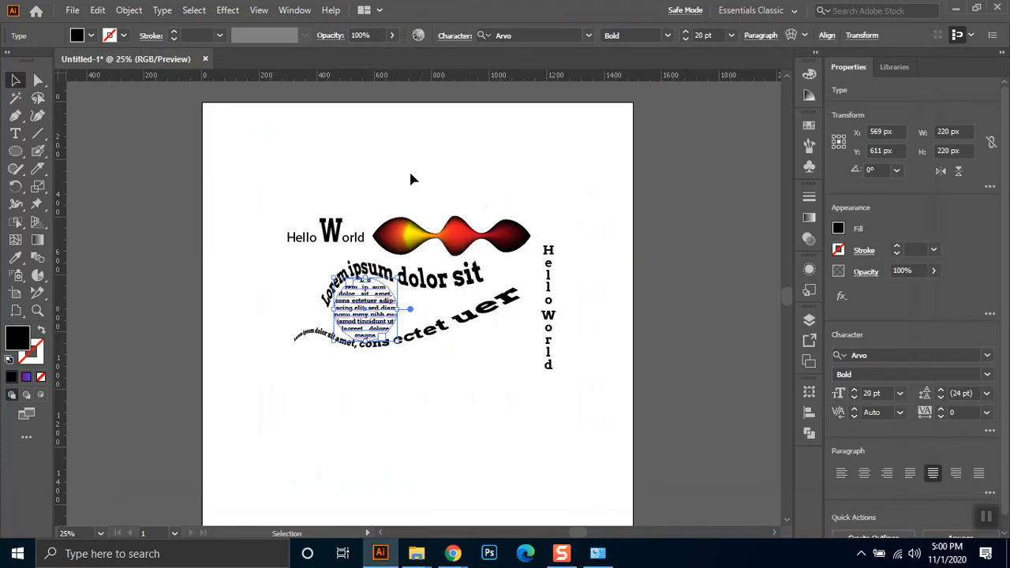
left_click(578, 35)
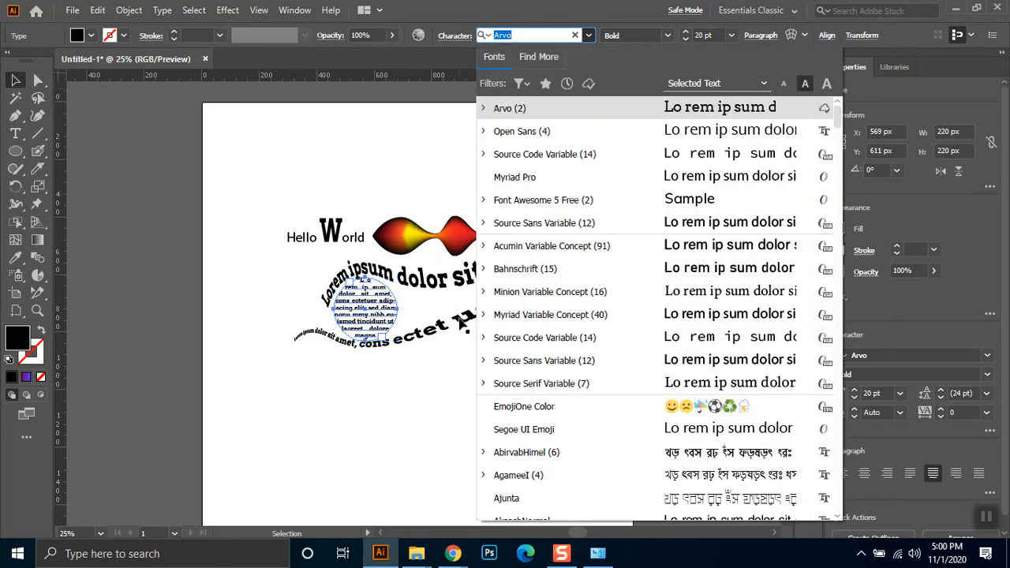
left_click(402, 395)
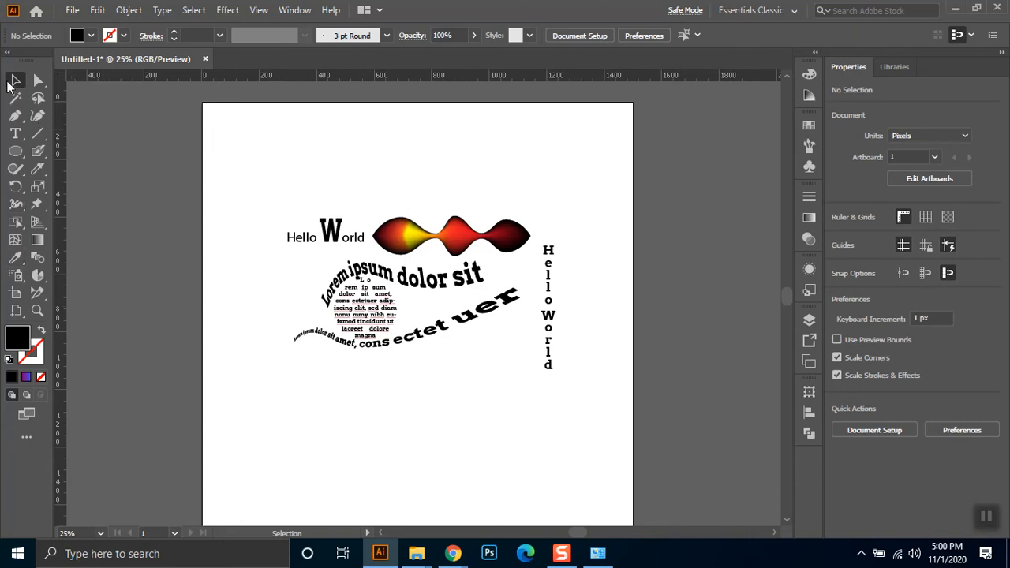
Step: Enlarge the vertical Hello World text to about 193 pt and convert it to outlines
left_click(548, 313)
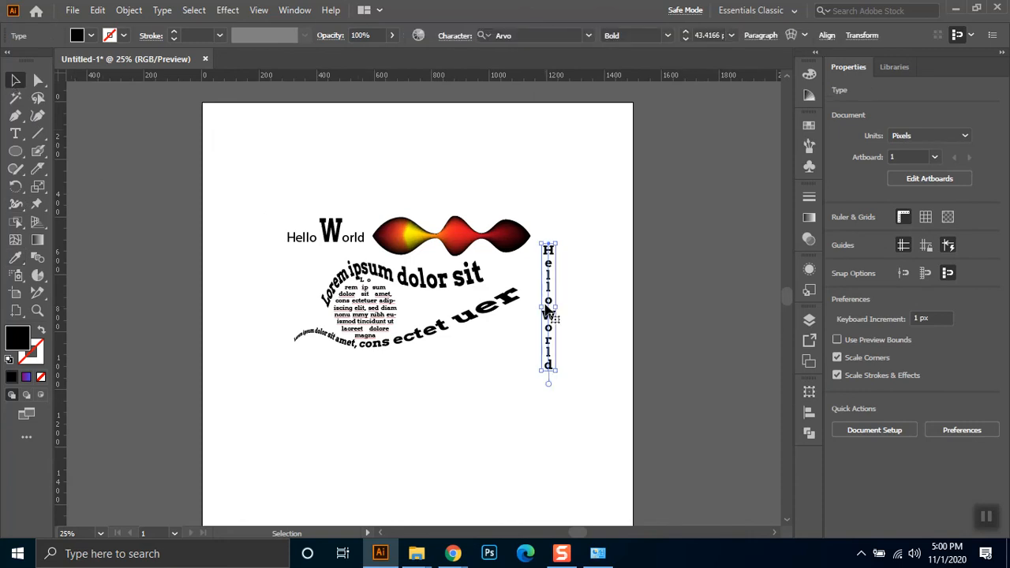
left_click_drag(558, 375, 605, 510)
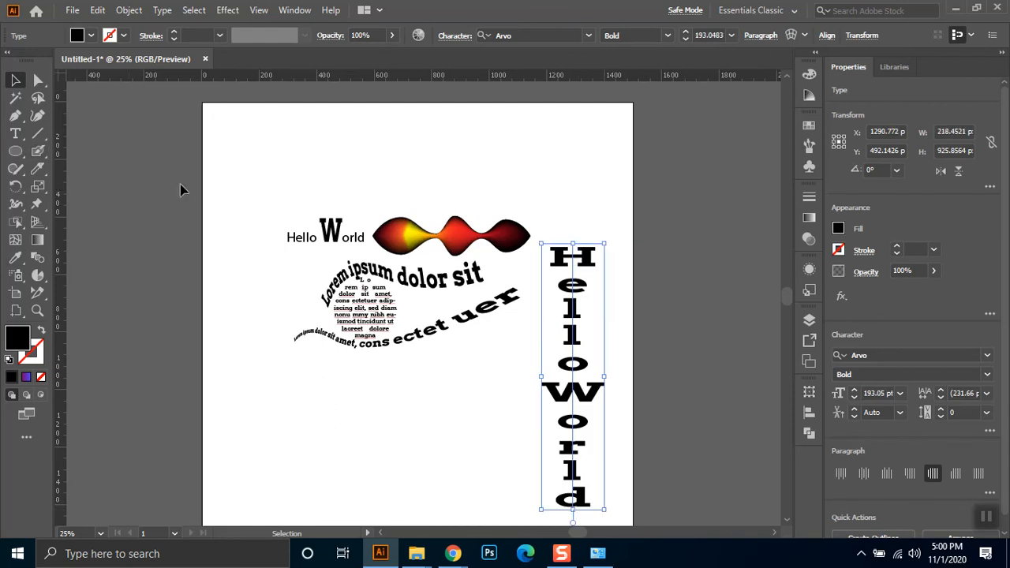
key("ctrl")
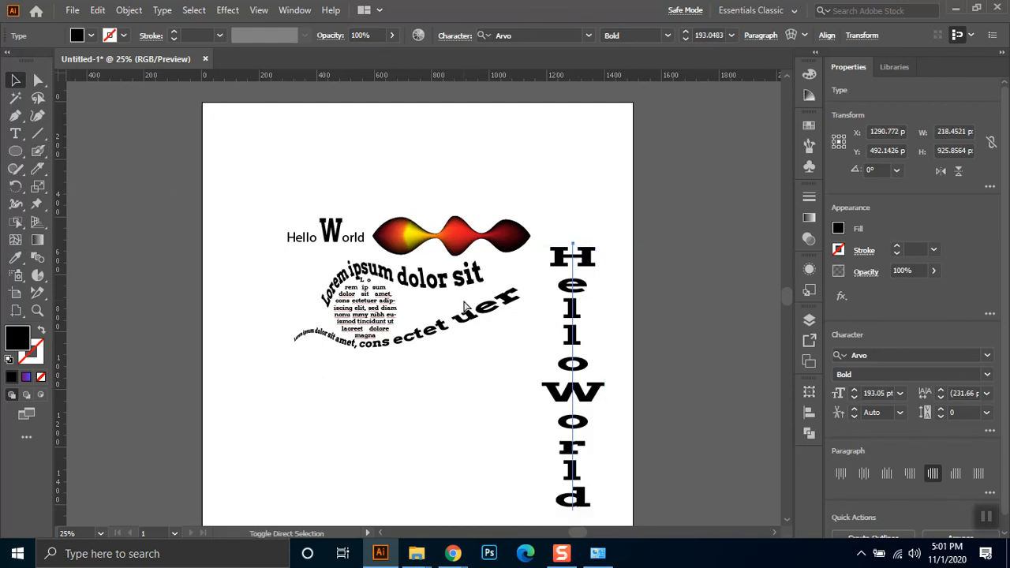
key("ctrl+g")
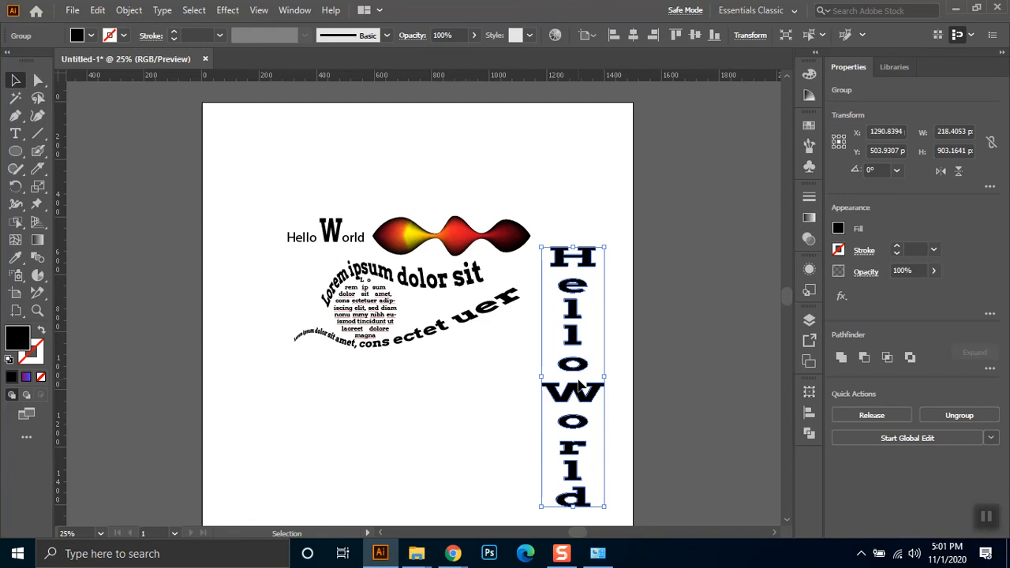
left_click(661, 272)
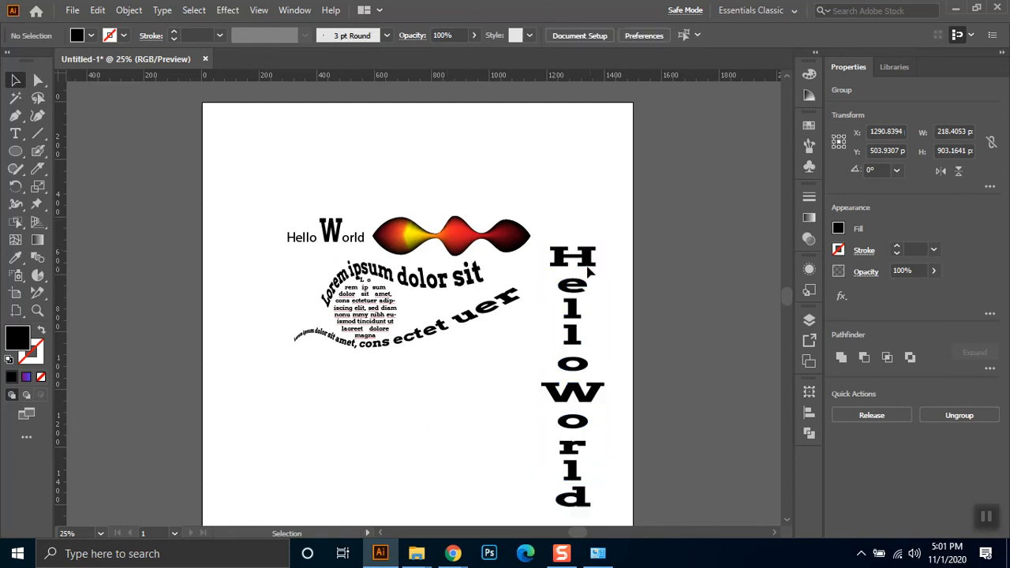
Step: Curl the corners of the H and parts of the e and first l in the outlined text with the Twirl tool
left_click(16, 204)
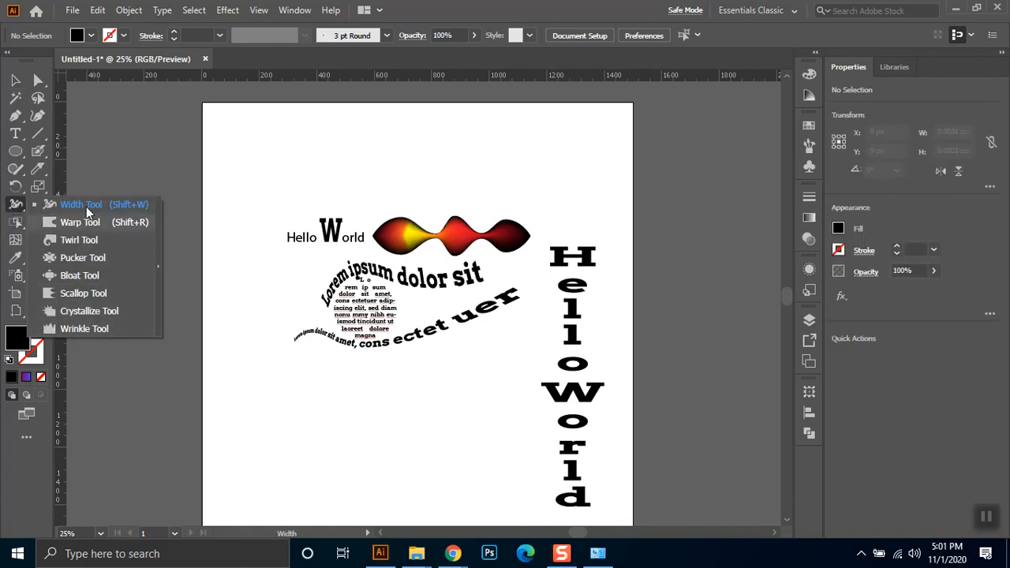
left_click(79, 240)
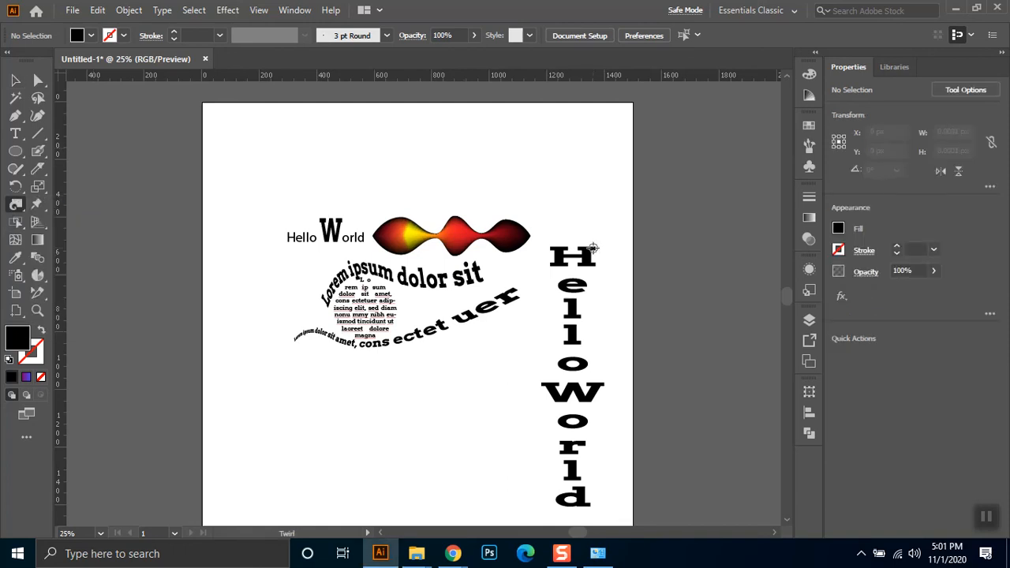
left_click(593, 248)
left_click(582, 291)
left_click(579, 316)
left_click(603, 382)
Step: Narrow the outlined Hello World group slightly, move it up along the artboard's edge, and deselect it
left_click(15, 80)
left_click_drag(620, 283, 571, 508)
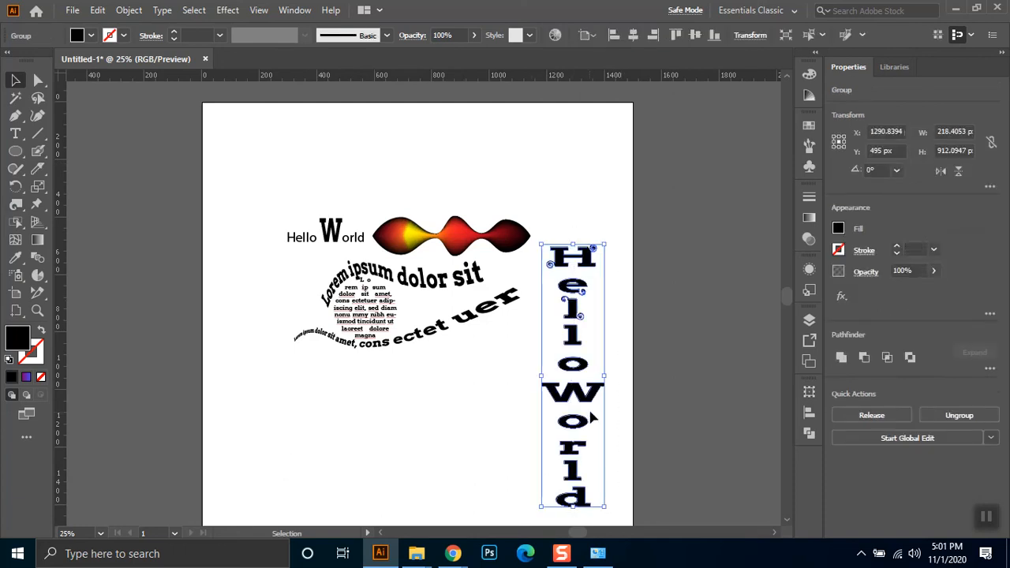
left_click_drag(542, 375, 557, 376)
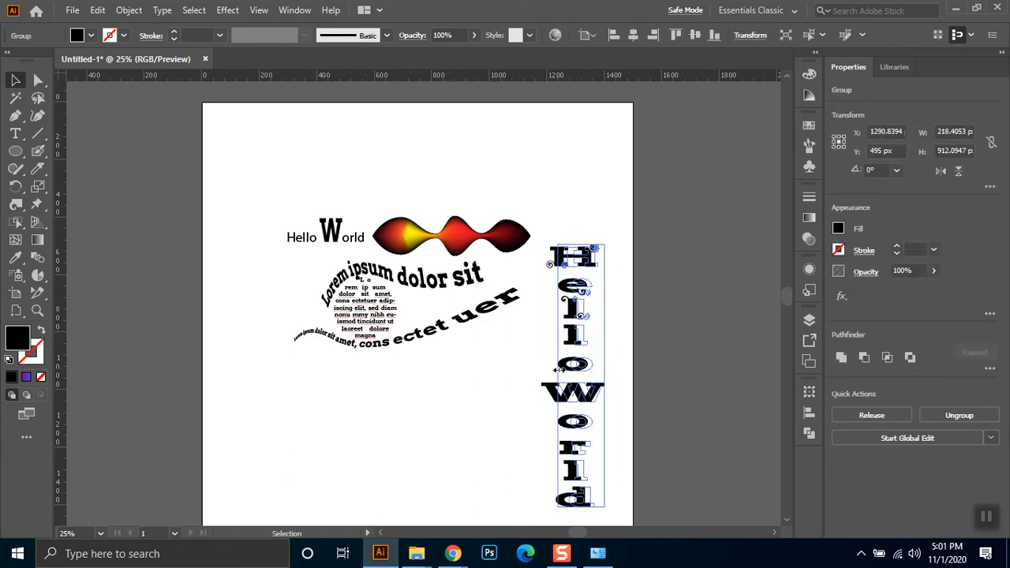
left_click(626, 368)
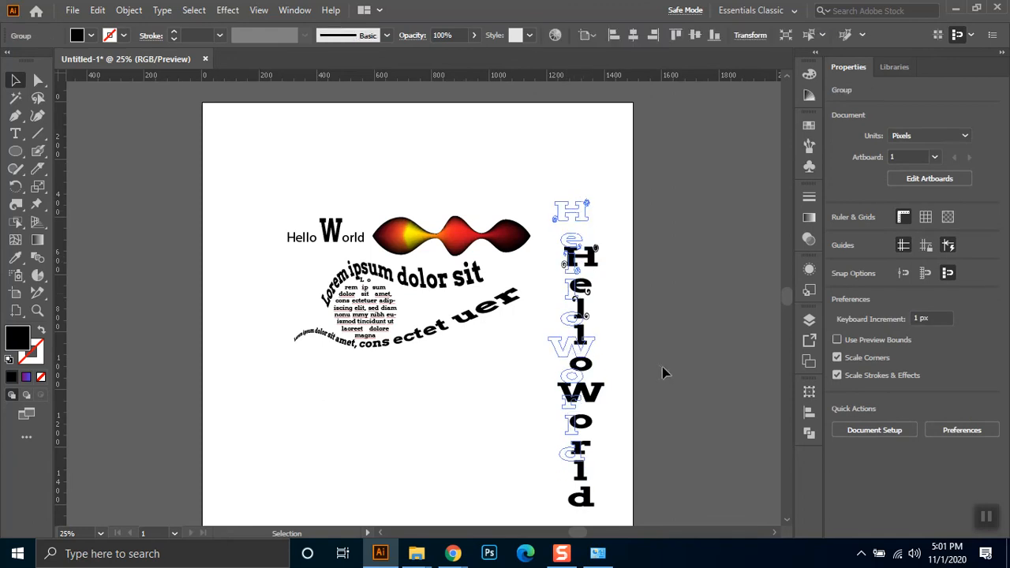
left_click(640, 351)
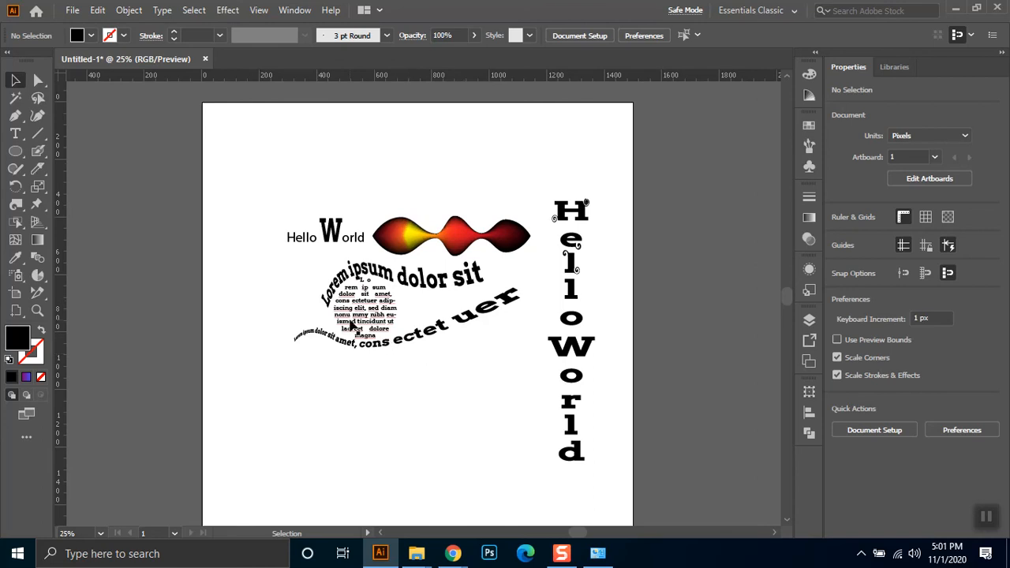
Step: Add twirls to the four outer corners of the W in the vertical text
left_click(15, 150)
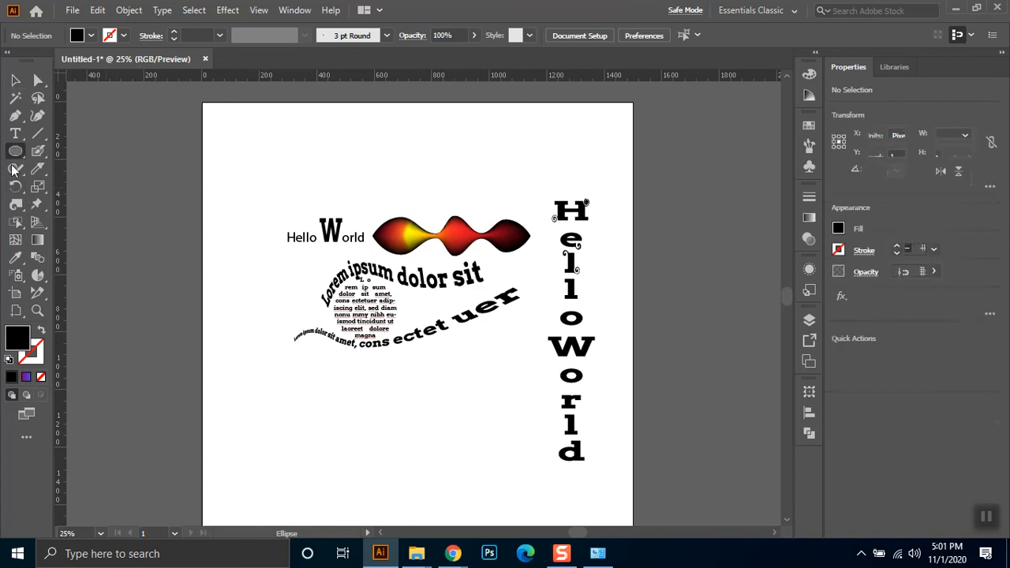
left_click(9, 203)
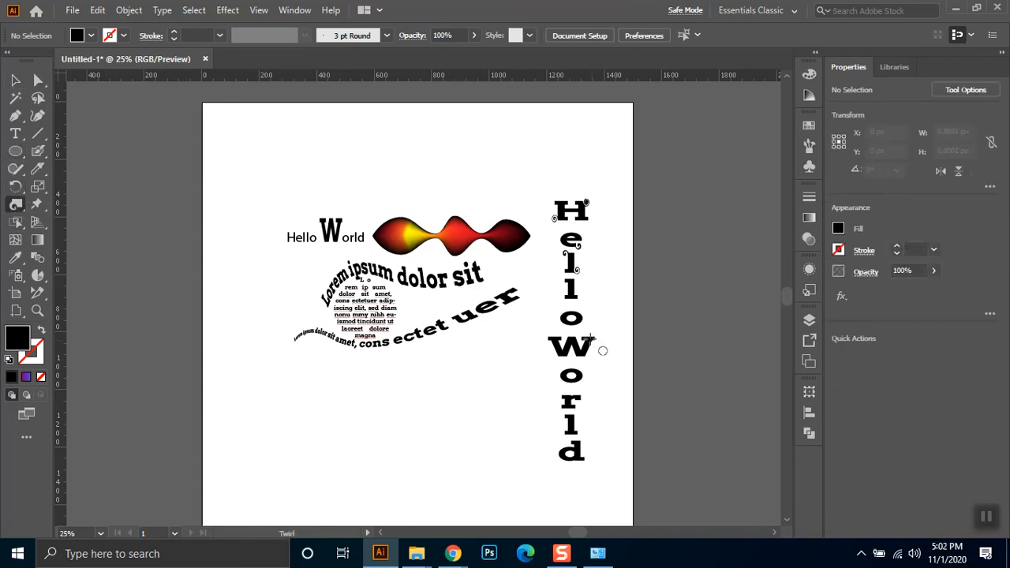
left_click(592, 337)
left_click(557, 355)
left_click_drag(551, 340, 549, 337)
left_click_drag(582, 354, 581, 355)
Step: Try a twirl on the end of the r's arm in the vertical text and undo it
key("ctrl+equal")
key("ctrl+equal")
key("ctrl+equal")
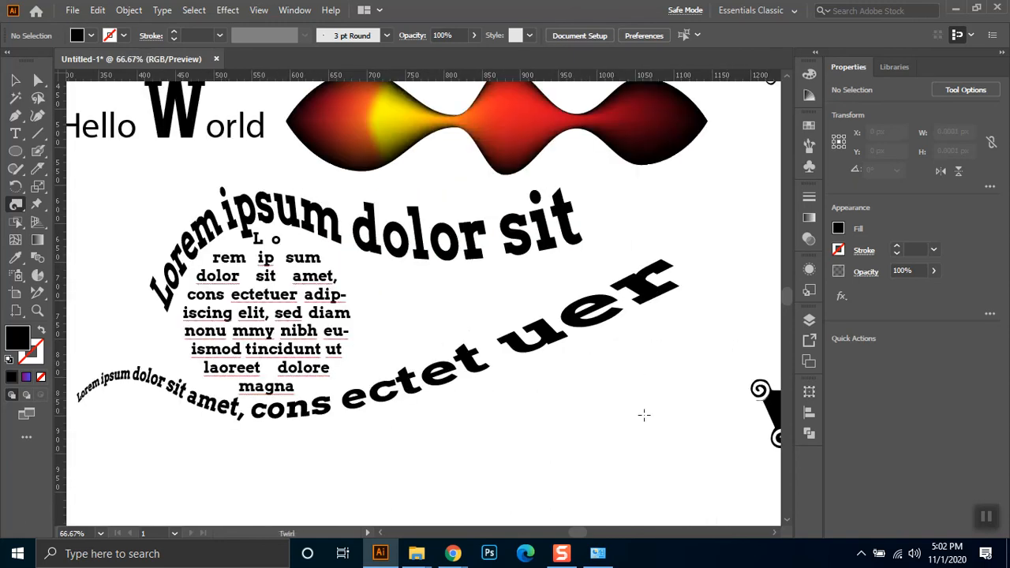
left_click_drag(728, 395, 252, 205)
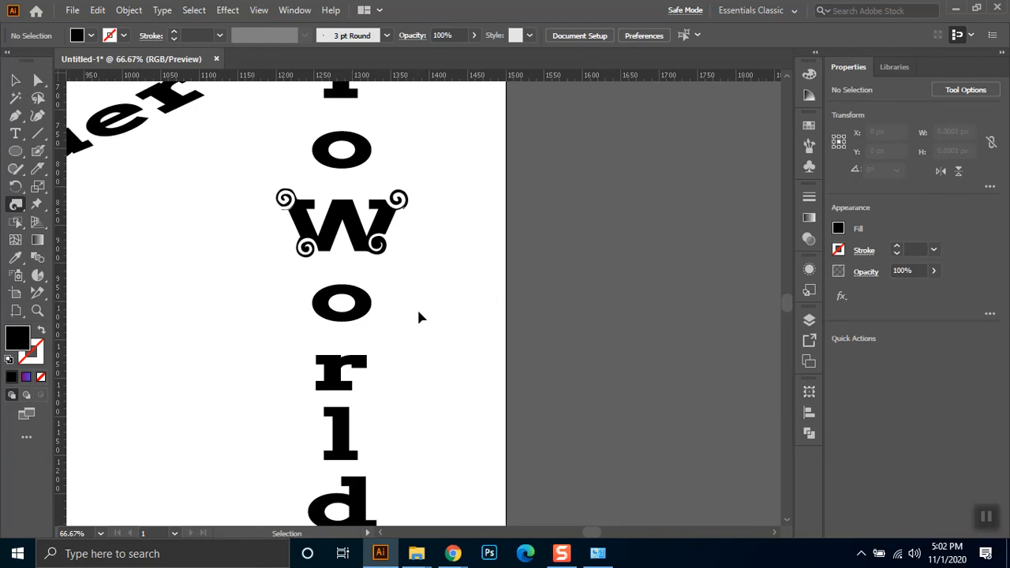
key("ctrl+equal")
key("ctrl+equal")
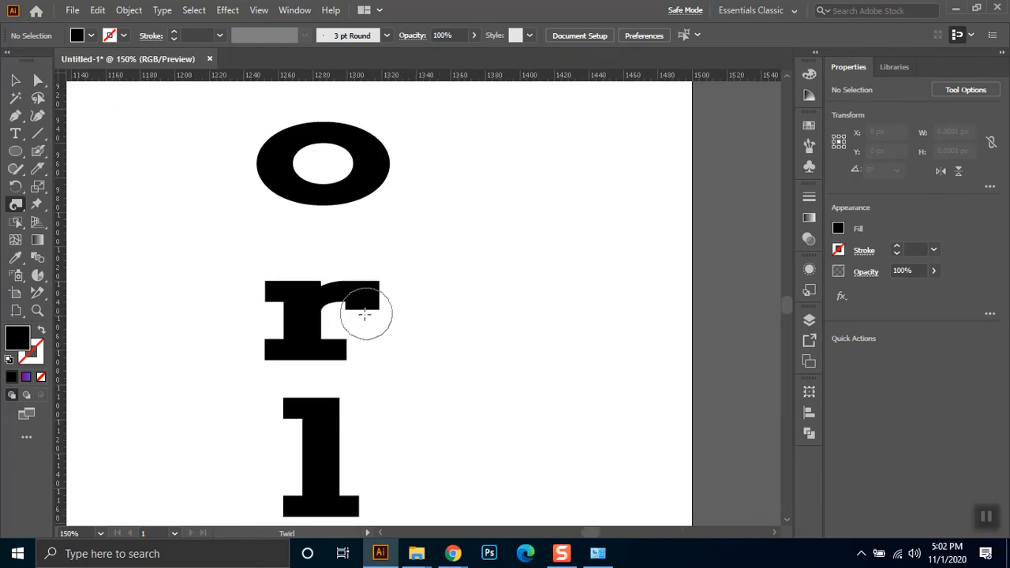
left_click_drag(363, 308, 365, 307)
left_click_drag(365, 306, 366, 304)
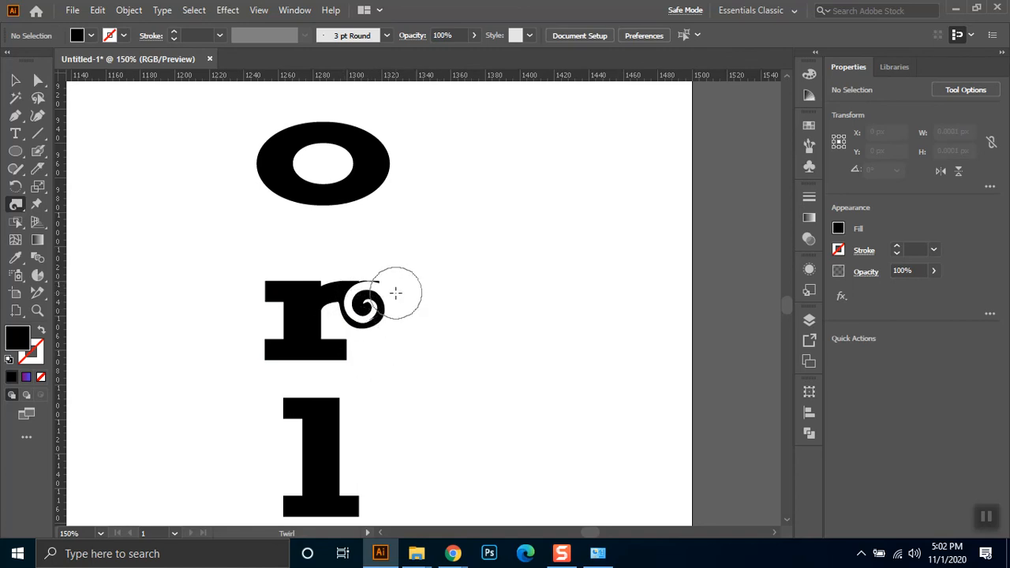
key("ctrl+z")
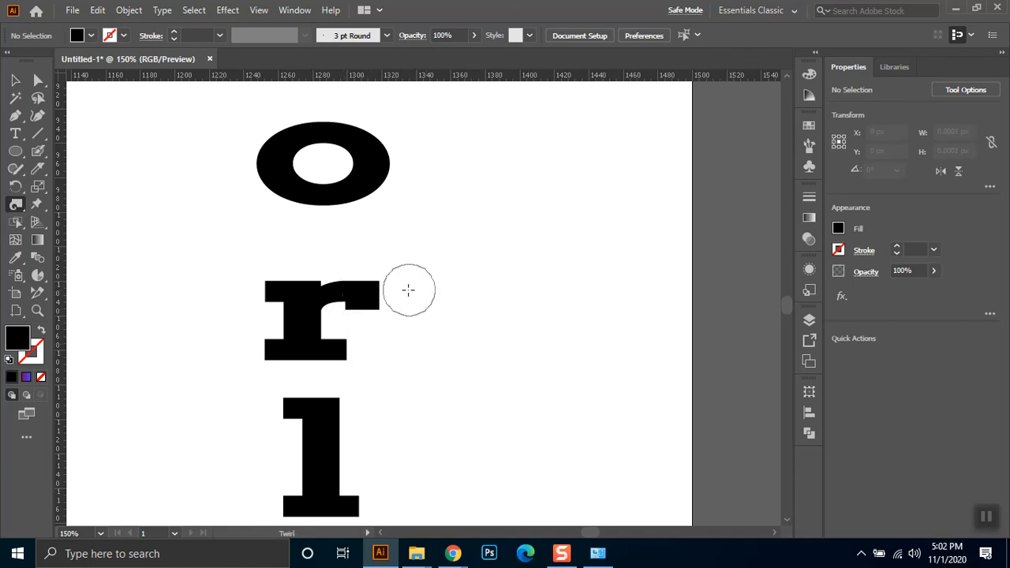
Step: Set the Twirl Rate to -40°, try the twirl twice on the end of the r's arm, and undo each attempt
double_click(16, 204)
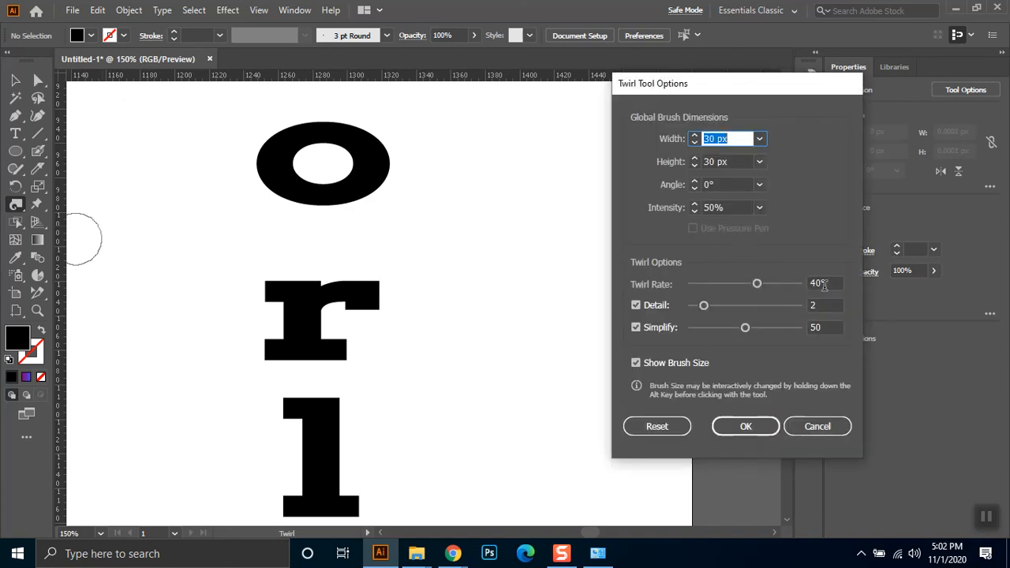
double_click(820, 282)
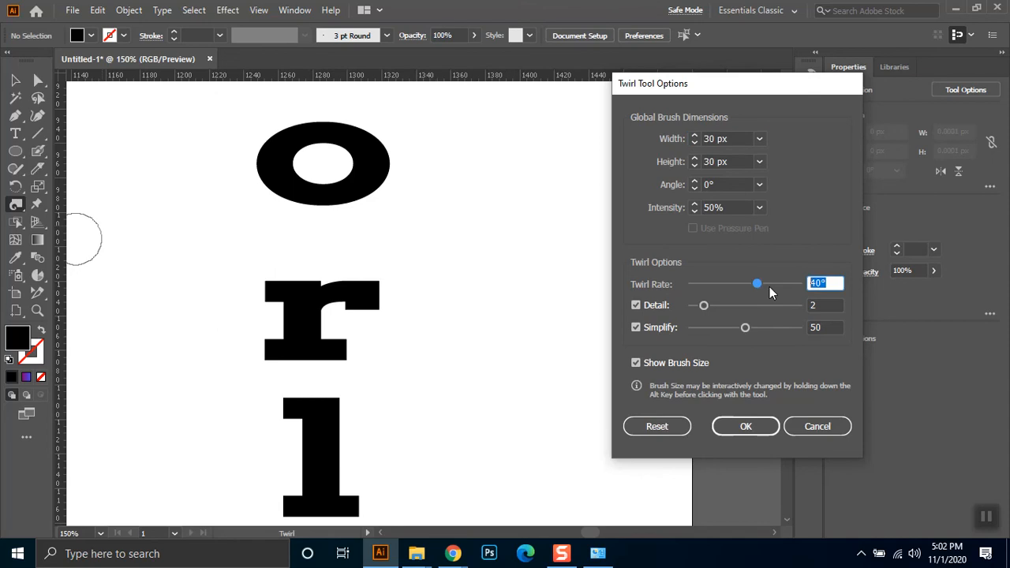
key("BackSpace")
type("-40")
key("Return")
left_click_drag(368, 307, 365, 305)
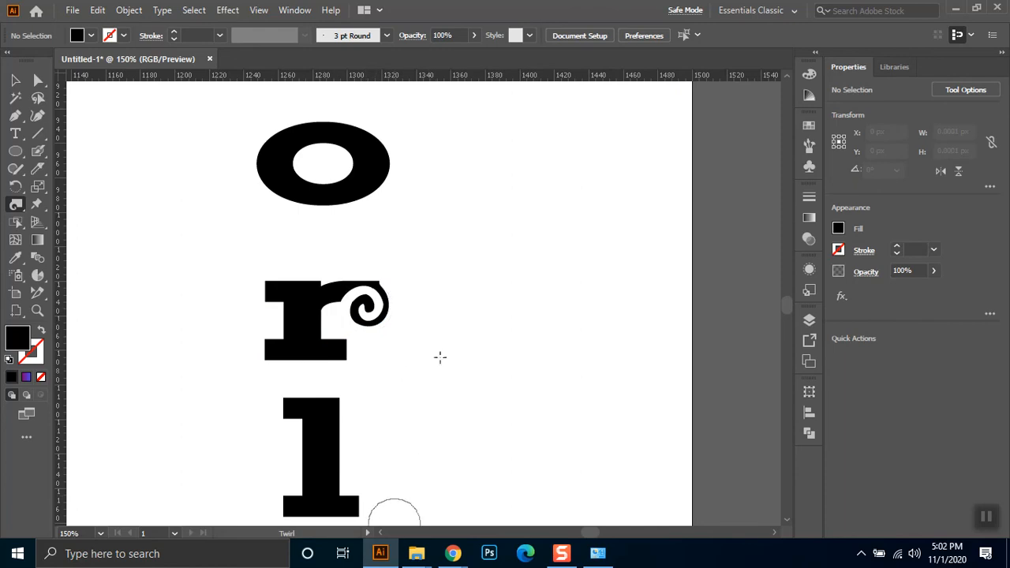
key("ctrl+z")
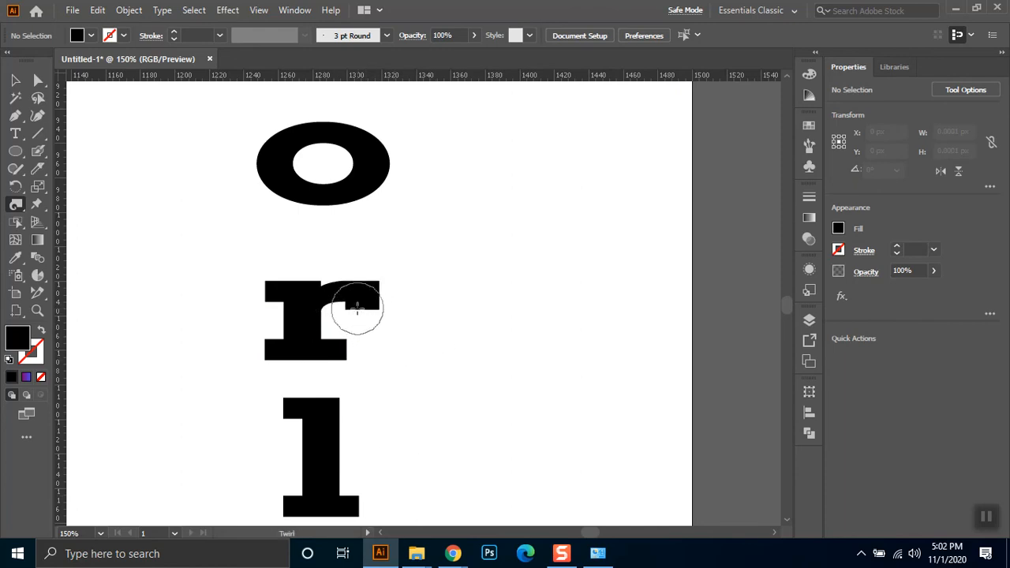
left_click_drag(359, 309, 360, 308)
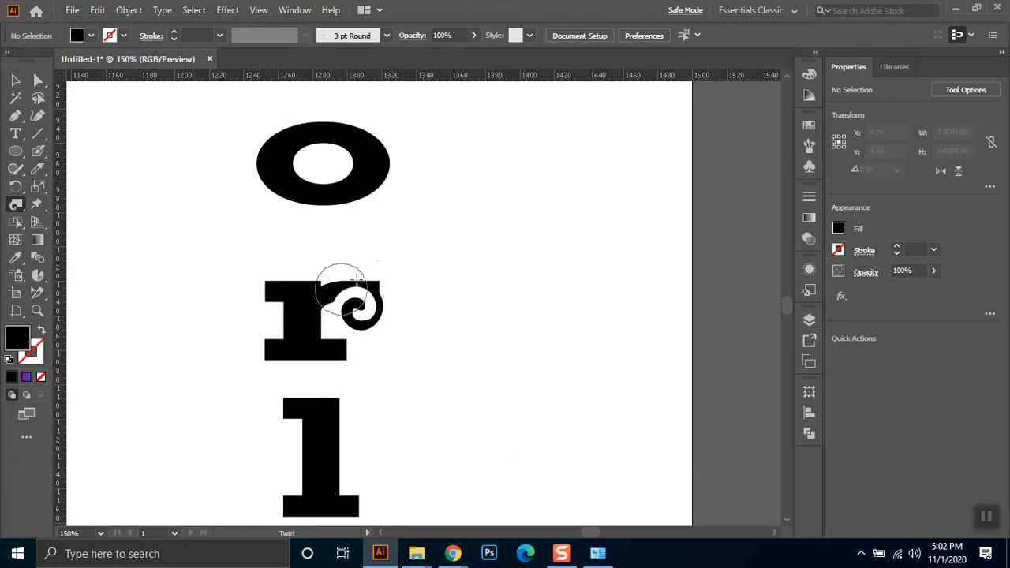
key("ctrl+z")
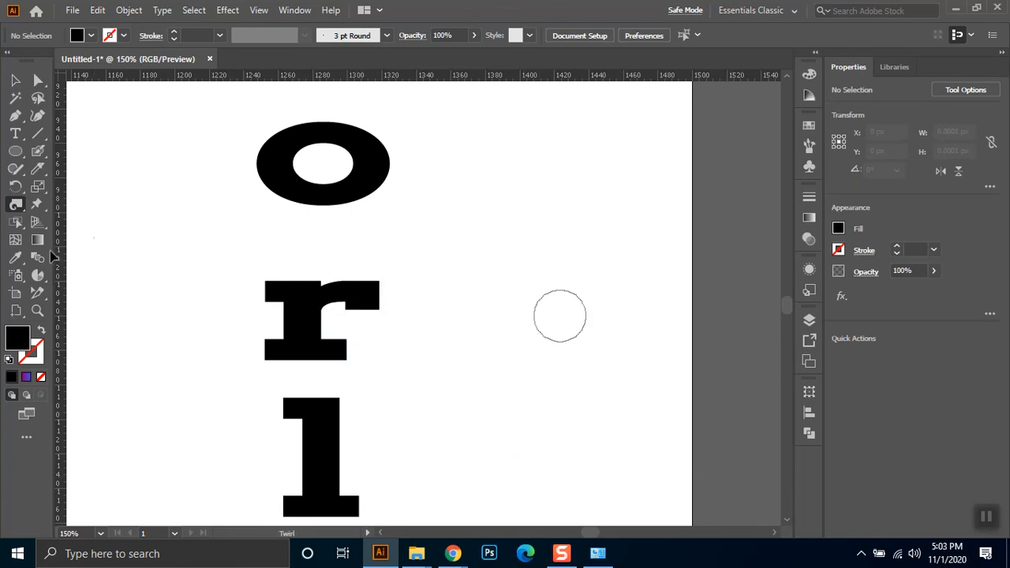
Step: Set the Twirl Rate back to 40°, try one twirl on the end of the r's arm, and undo it
double_click(16, 203)
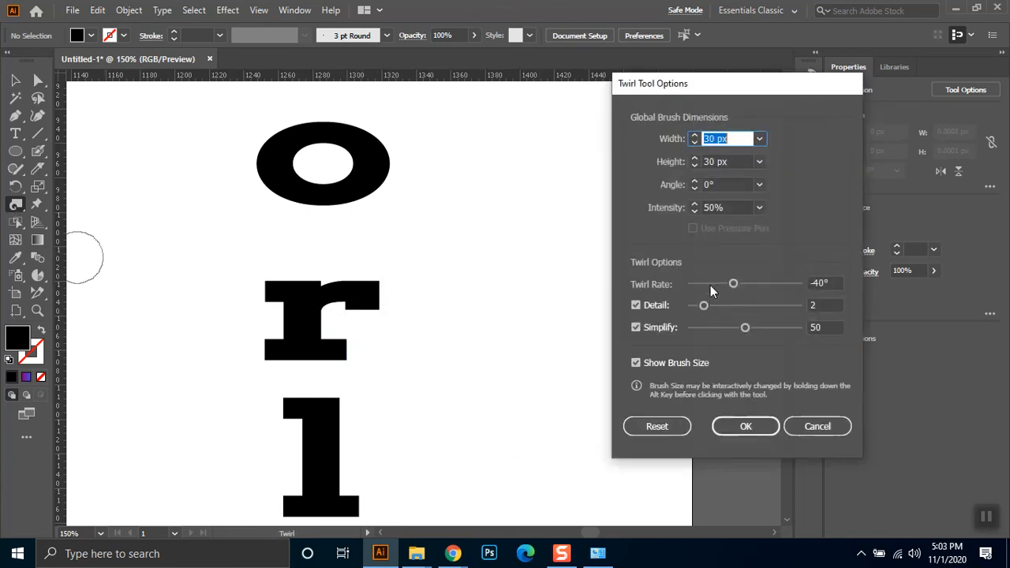
left_click(827, 284)
type("40")
key("Return")
left_click_drag(368, 300, 366, 302)
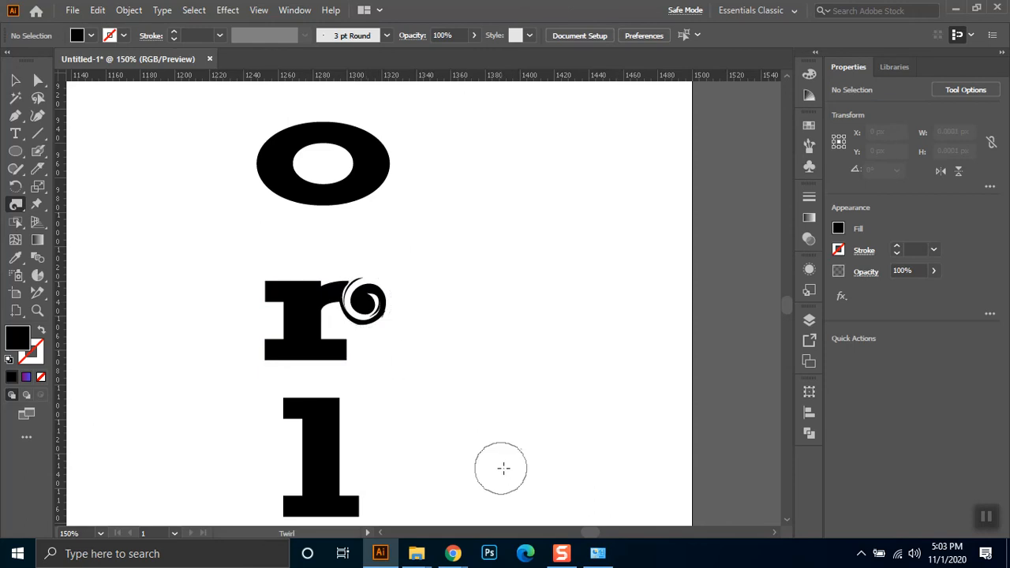
key("ctrl+z")
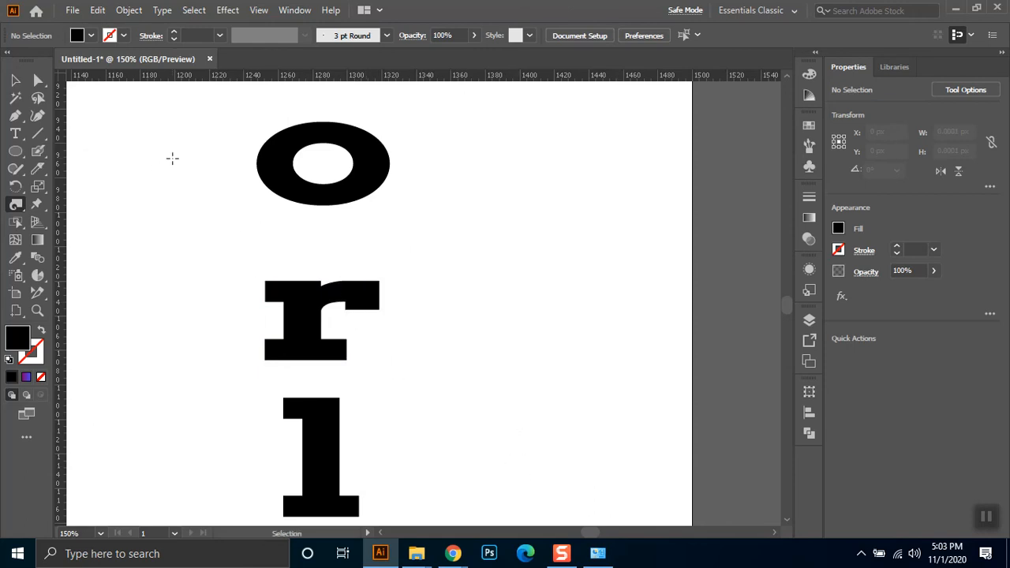
Step: Review the Twirl Tool Options, close them without changes, and switch to the Selection tool
double_click(15, 205)
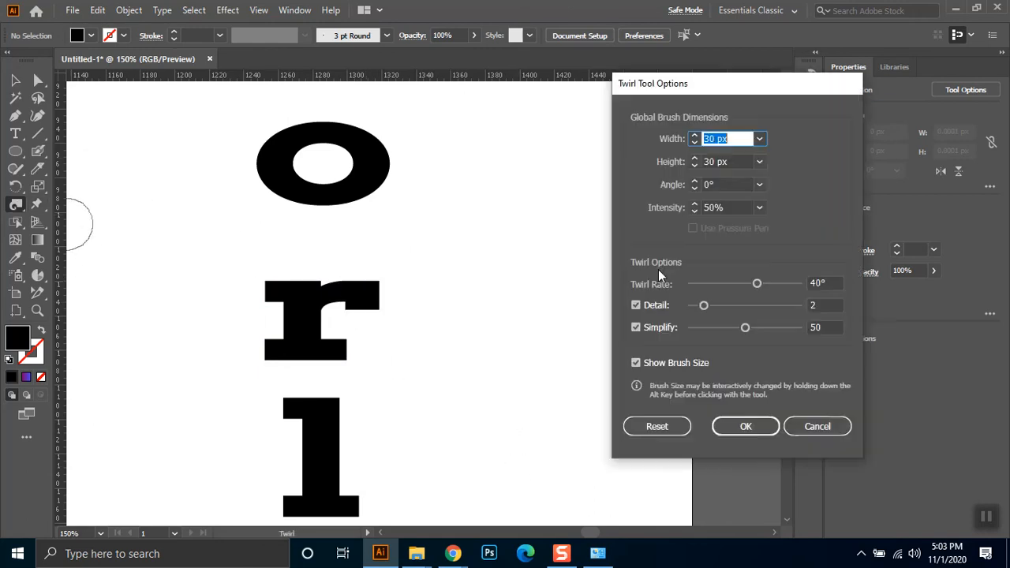
left_click(825, 423)
left_click(16, 79)
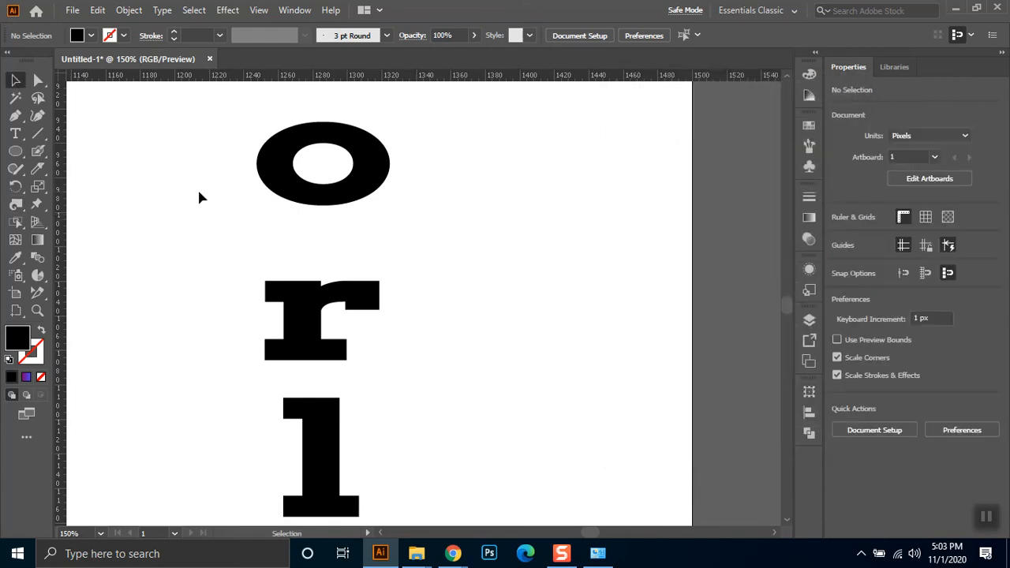
Step: Select all the artwork on the artboard, including the text, the gradient shape and the vertical Hello World, and delete it
key("ctrl+minus")
key("ctrl+minus")
key("ctrl+minus")
key("ctrl+minus")
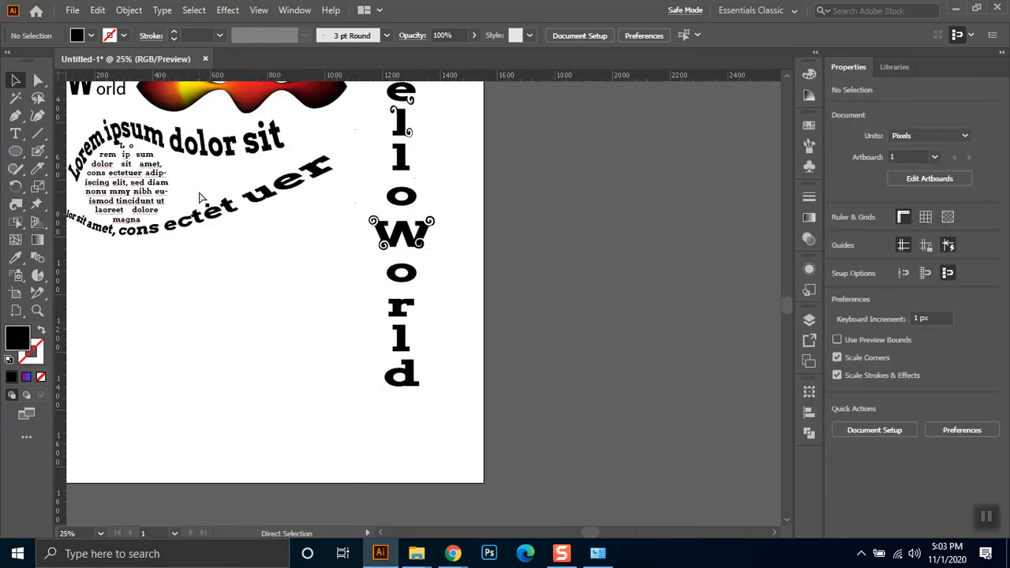
key("space")
left_click_drag(255, 240, 342, 271)
key("space")
left_click_drag(324, 316, 359, 347)
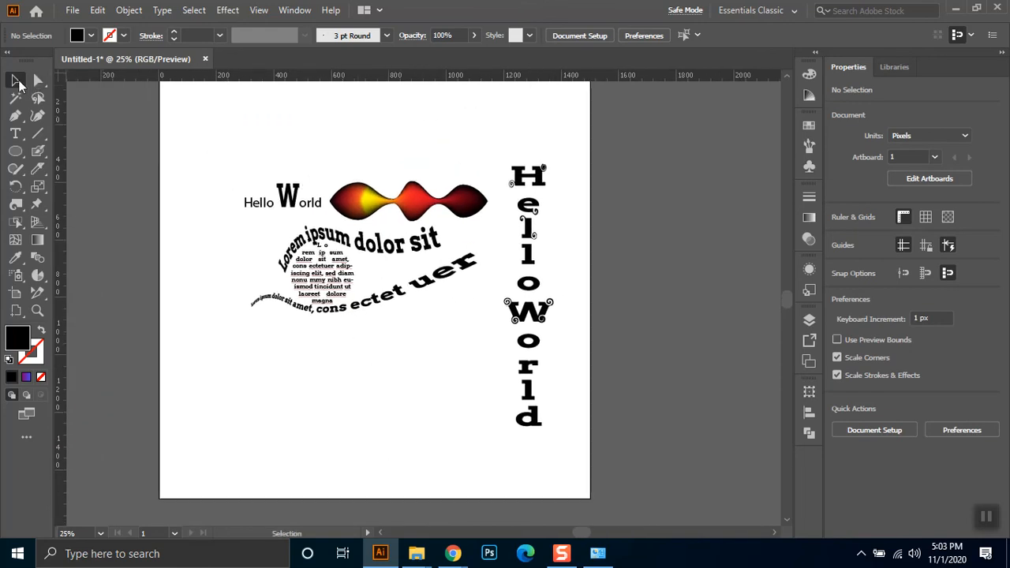
left_click_drag(202, 147, 561, 458)
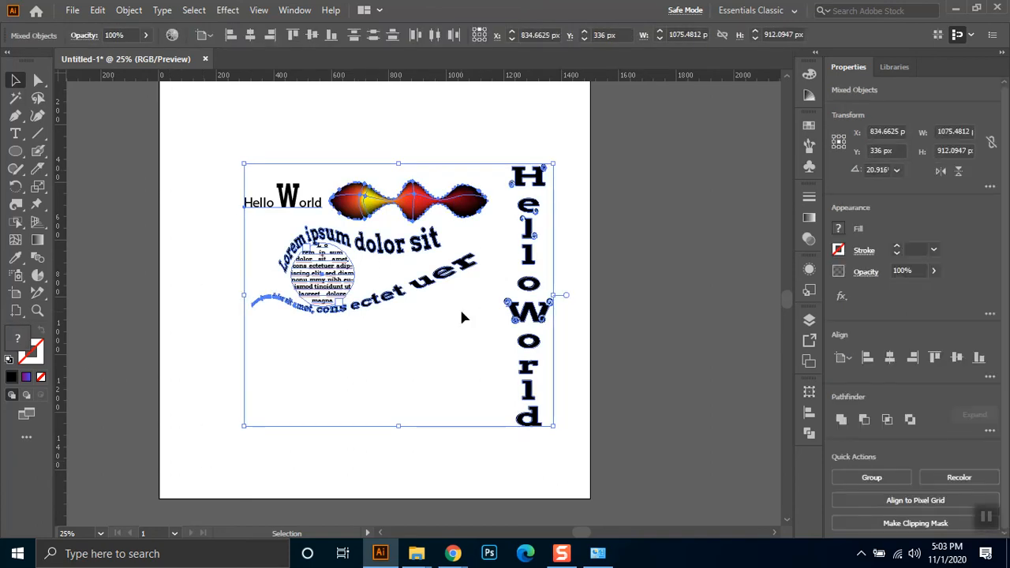
key("Delete")
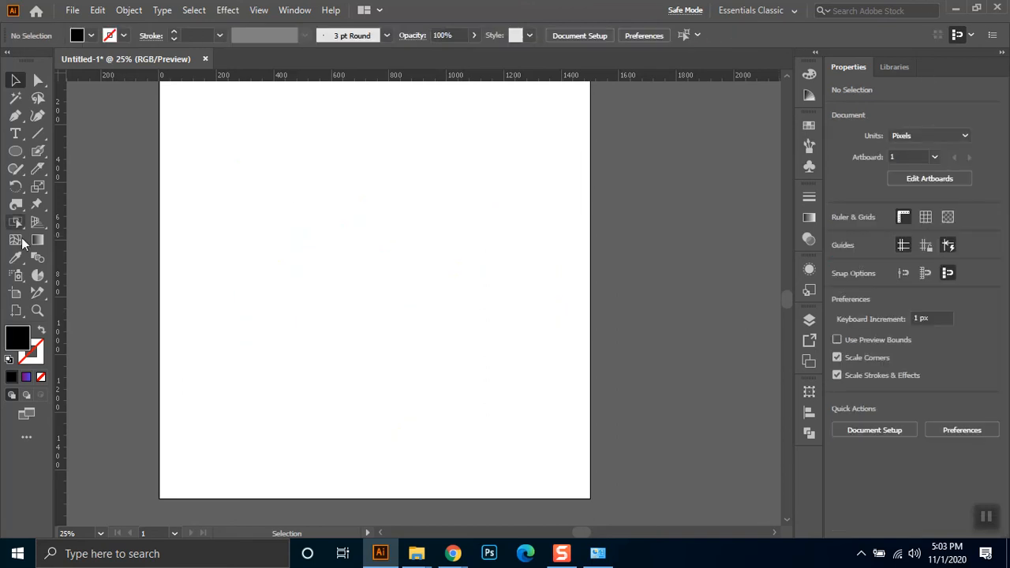
Step: Switch to the desktop windows, close the Fonts window, and check the Patuakhali 541th folder in File Explorer
left_click(954, 8)
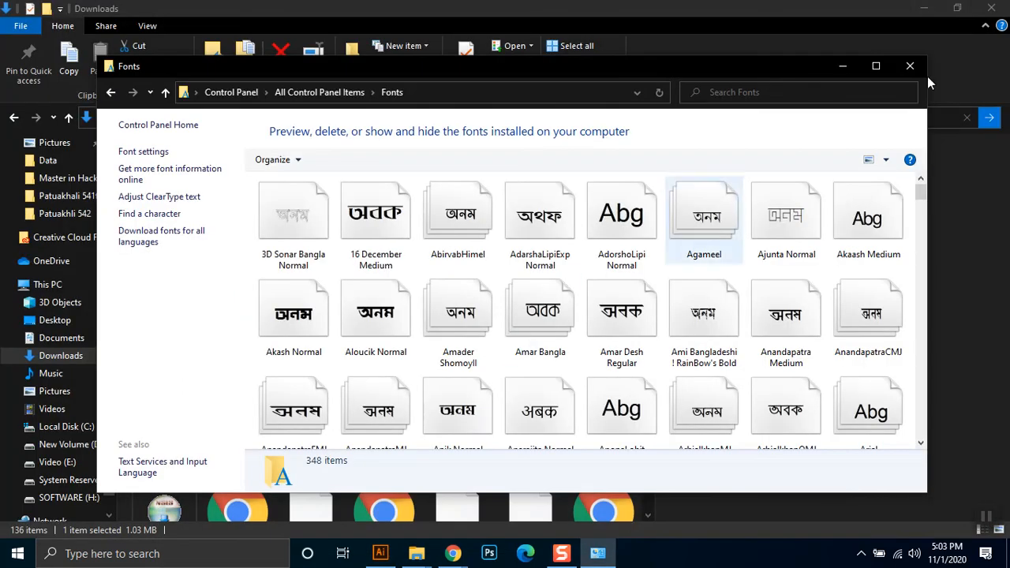
left_click(914, 71)
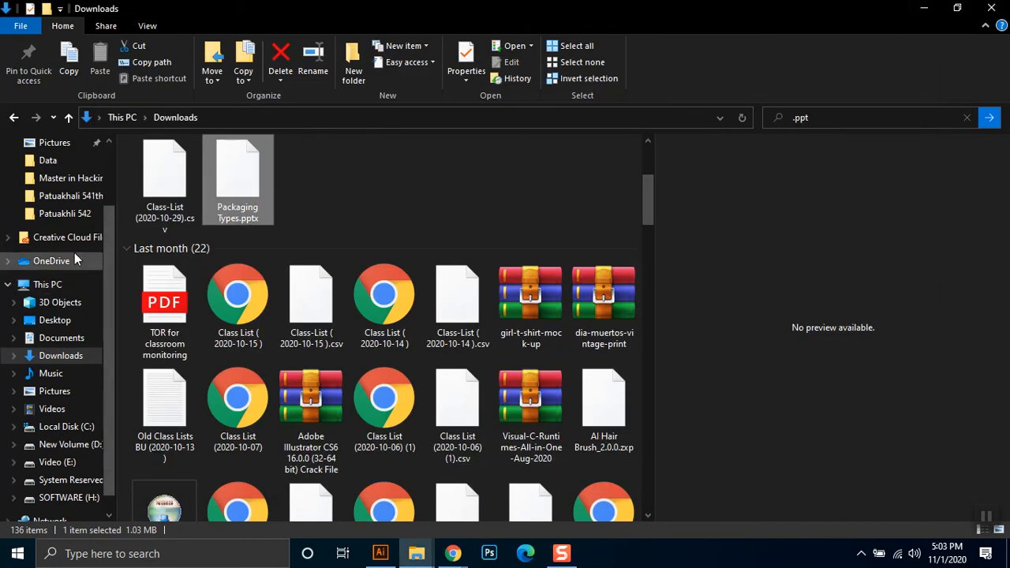
left_click(52, 197)
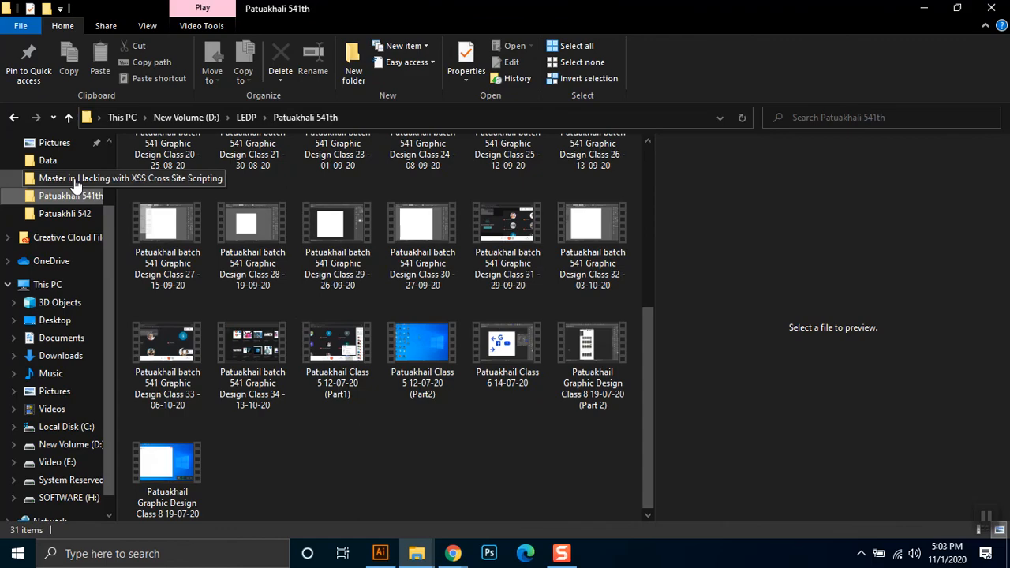
left_click(923, 8)
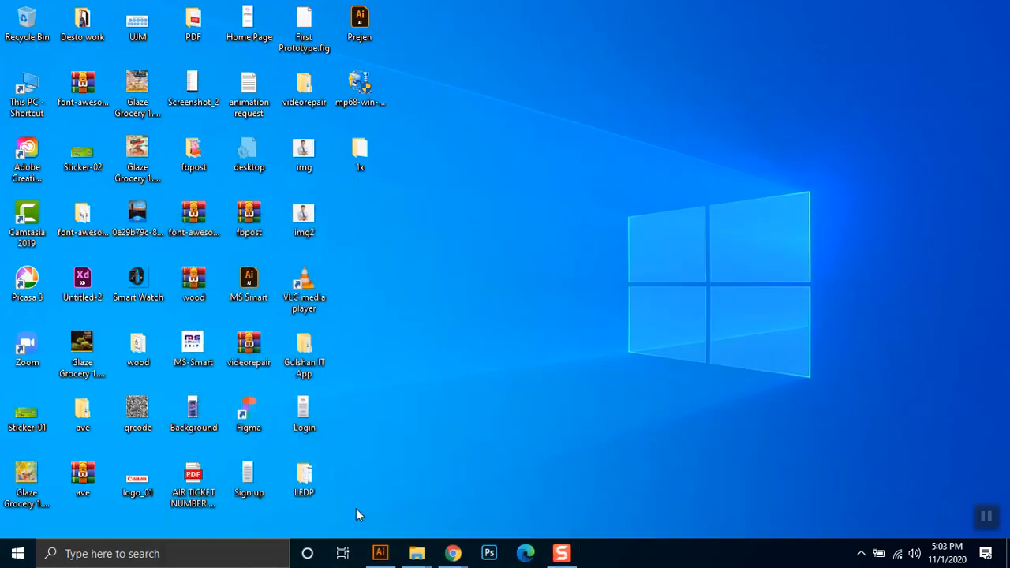
Step: Go to the Patuakhali 541 folder inside LEDP, check the Problem Solving file in Class 33, and return to the class folders
left_click(417, 553)
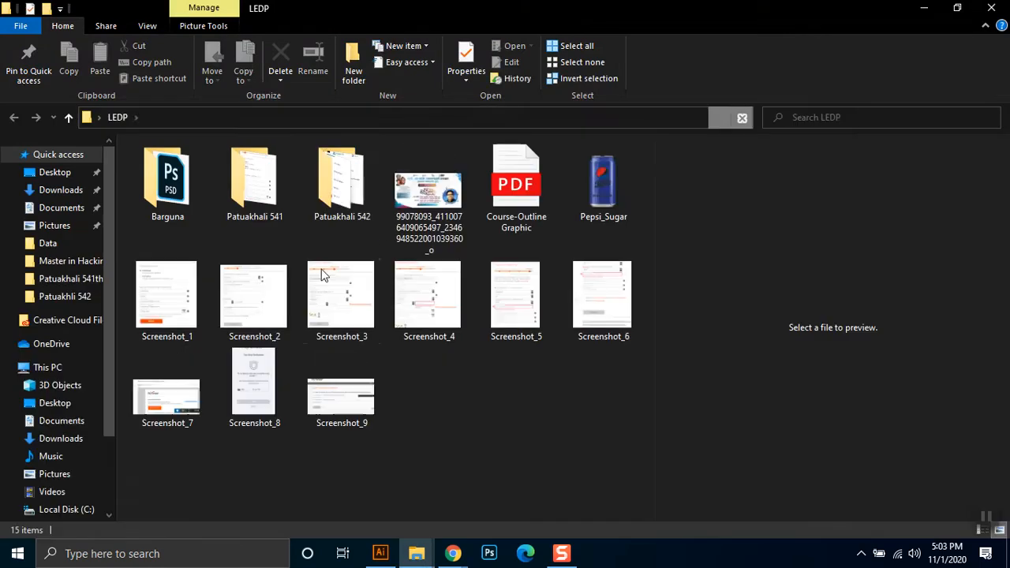
double_click(266, 178)
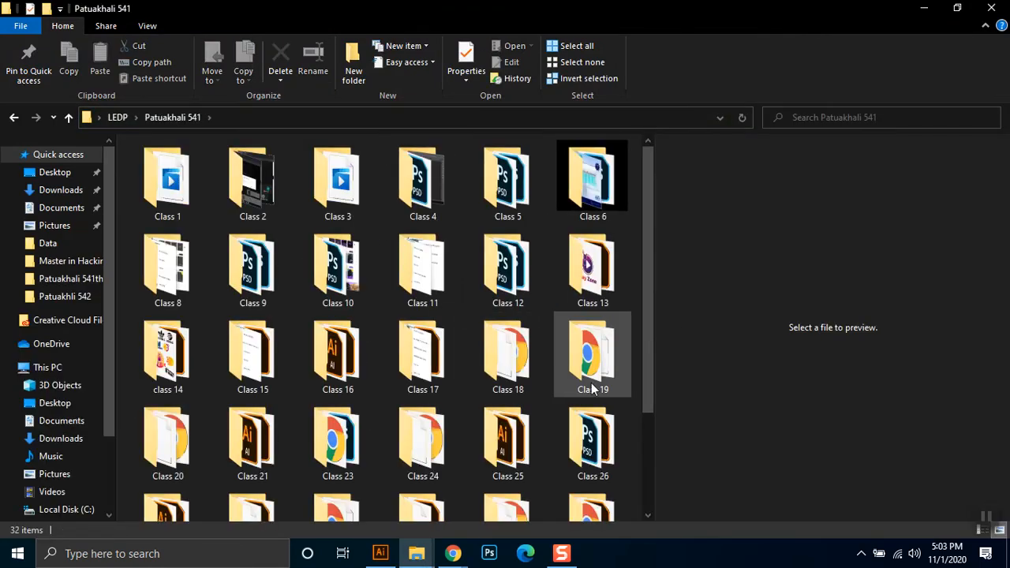
left_click_drag(646, 373, 650, 503)
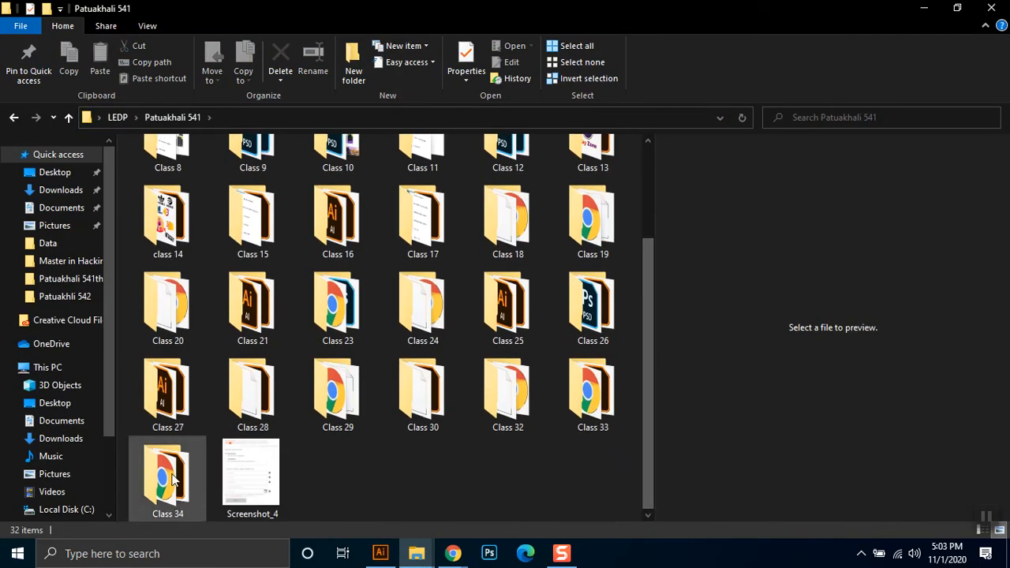
left_click(593, 409)
double_click(593, 408)
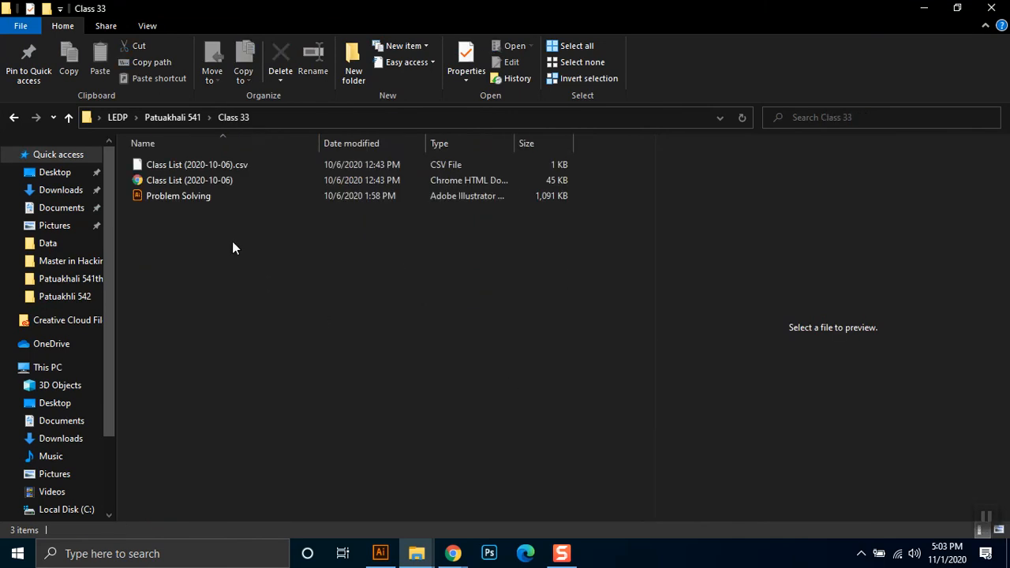
left_click(205, 194)
left_click(174, 117)
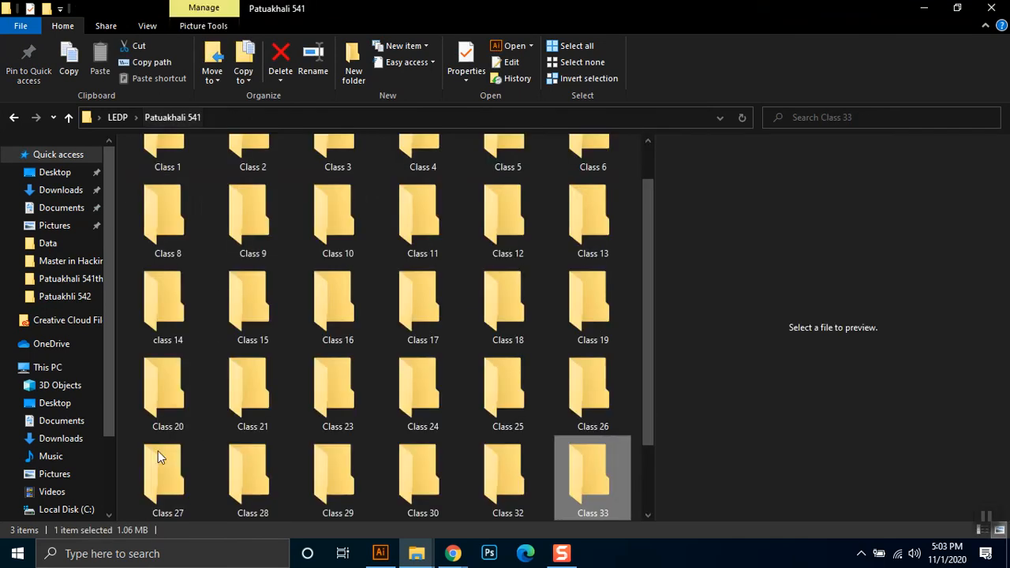
Step: Open the T-shirt Design file from the Class 34 folder in Illustrator and examine its skull-face artwork up close
scroll(373, 456, "down", 2)
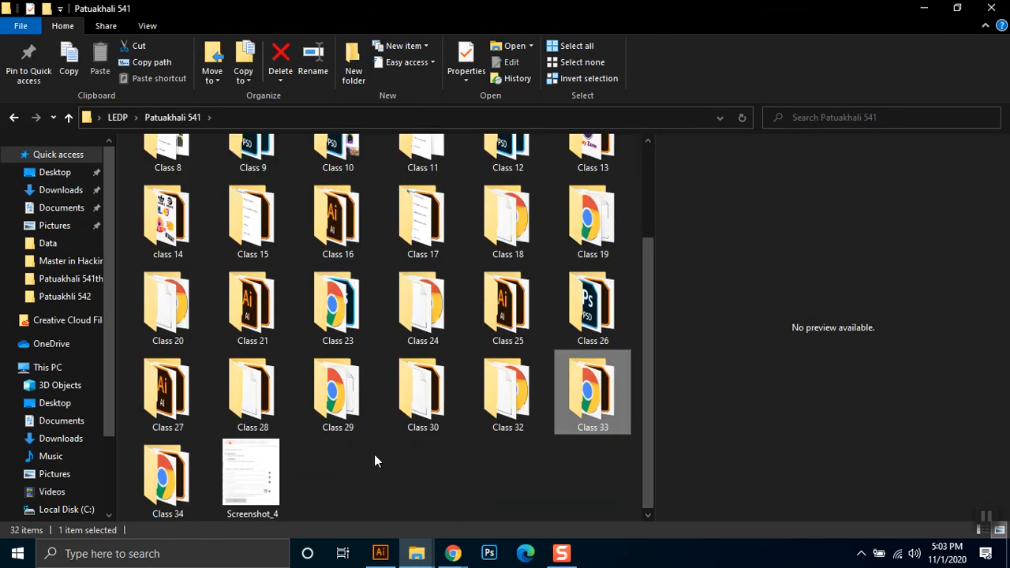
double_click(195, 456)
left_click(197, 199)
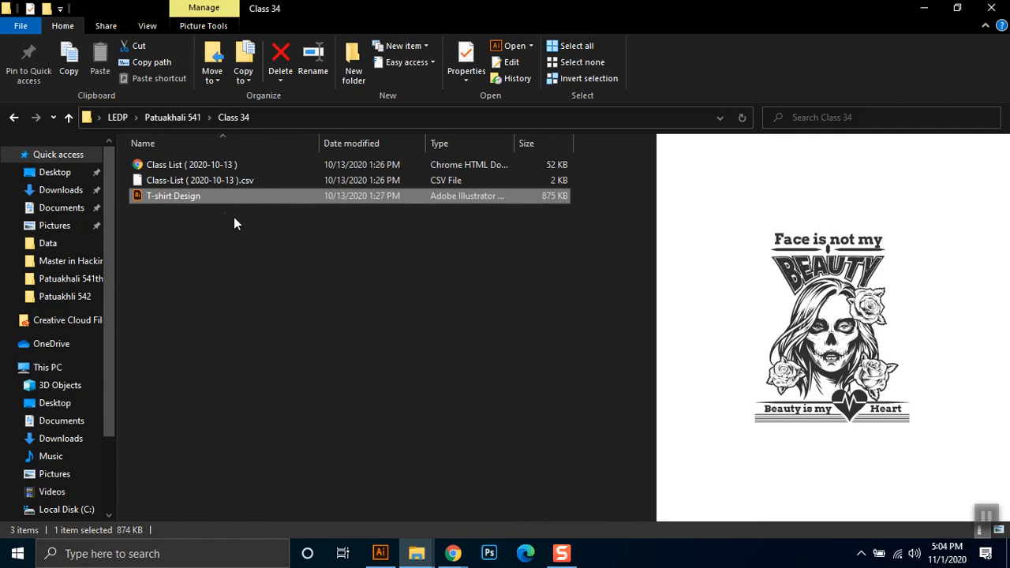
left_click_drag(188, 195, 514, 62)
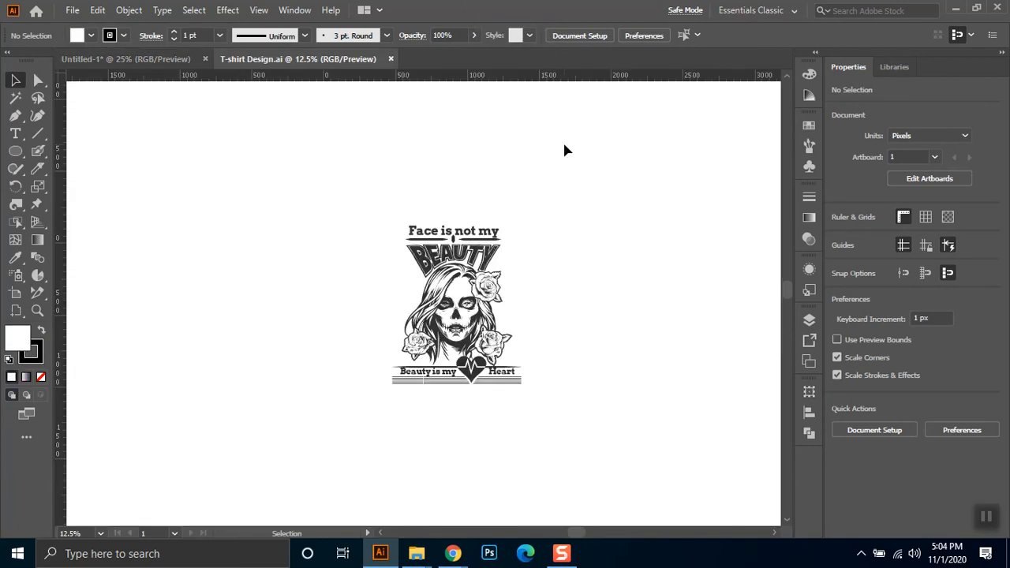
left_click(37, 310)
left_click_drag(387, 213, 541, 412)
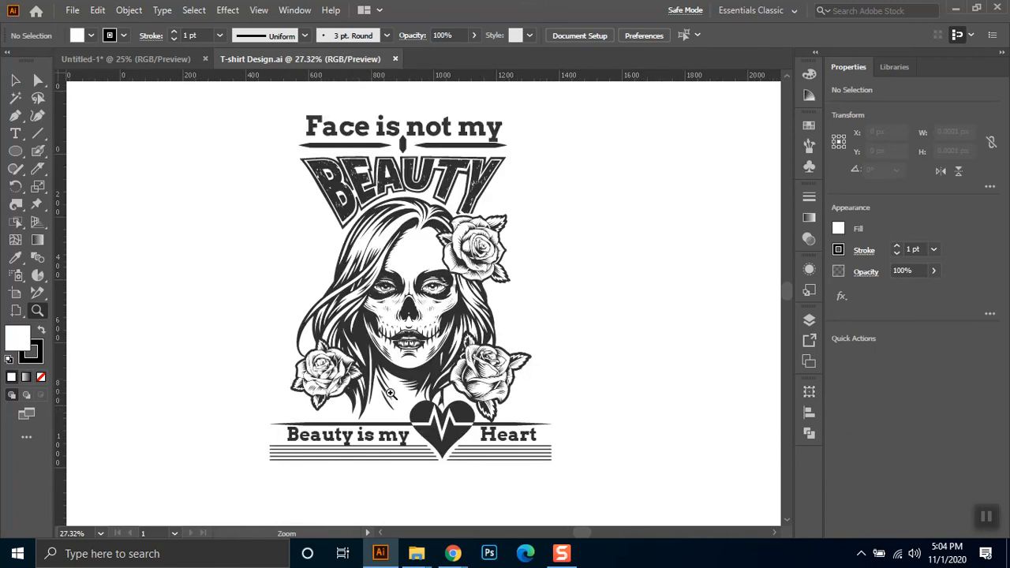
left_click(13, 80)
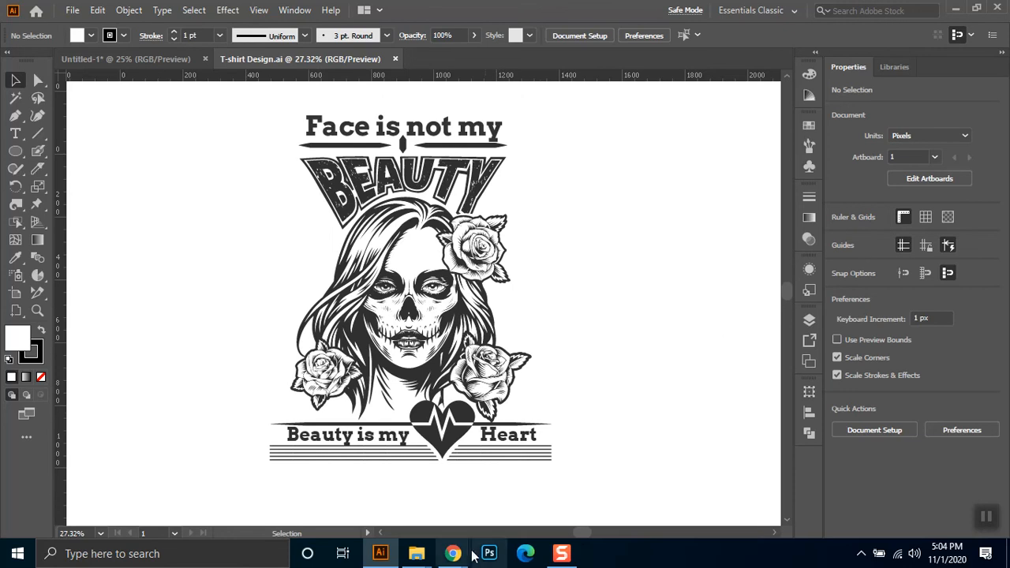
Step: Switch to Chrome, look over the HubSpot article on free Illustrator alternatives, dismiss its template offer, and return to Illustrator
mouse_move(452, 552)
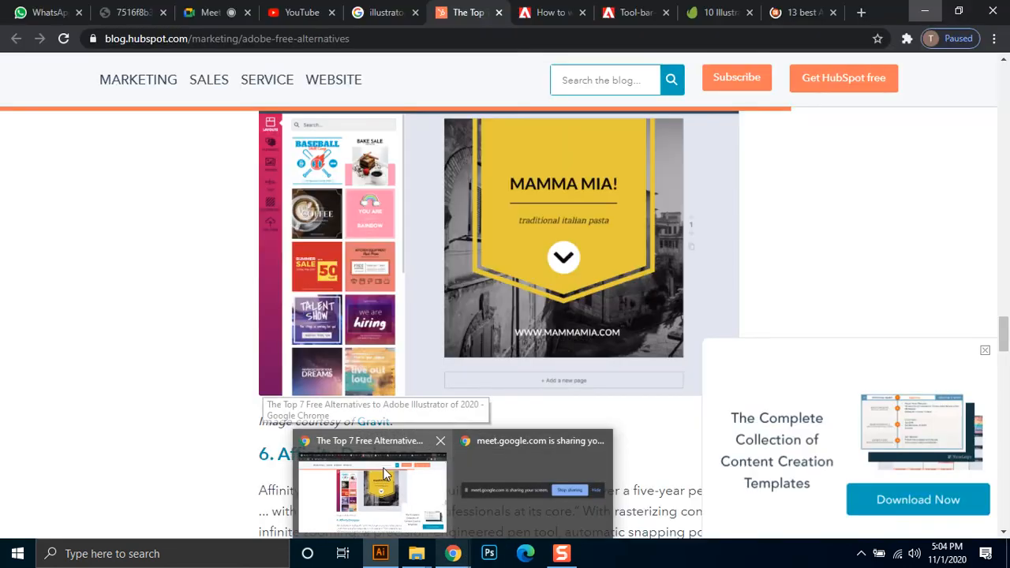
left_click(383, 471)
scroll(311, 388, "up", 9)
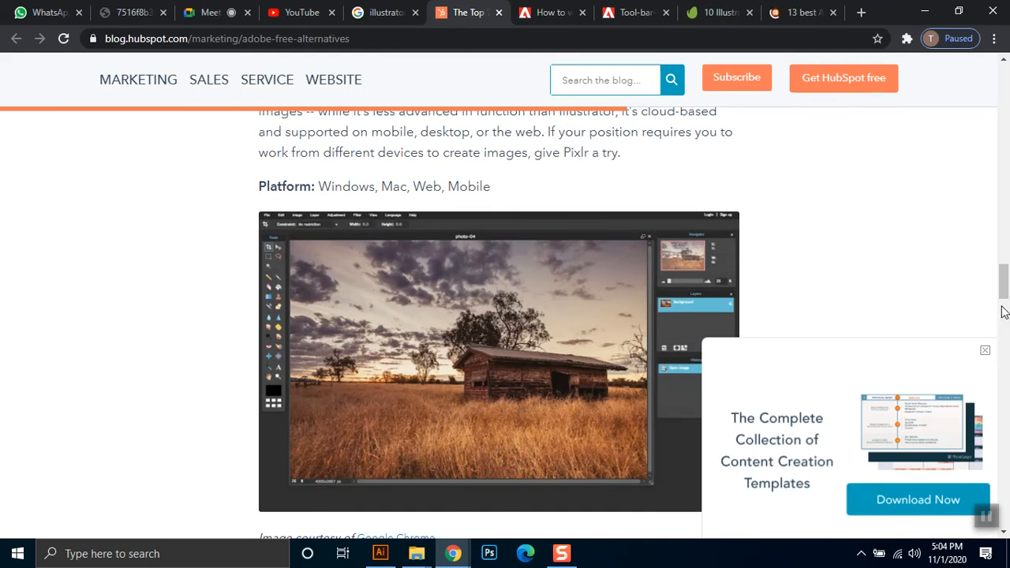
left_click(985, 349)
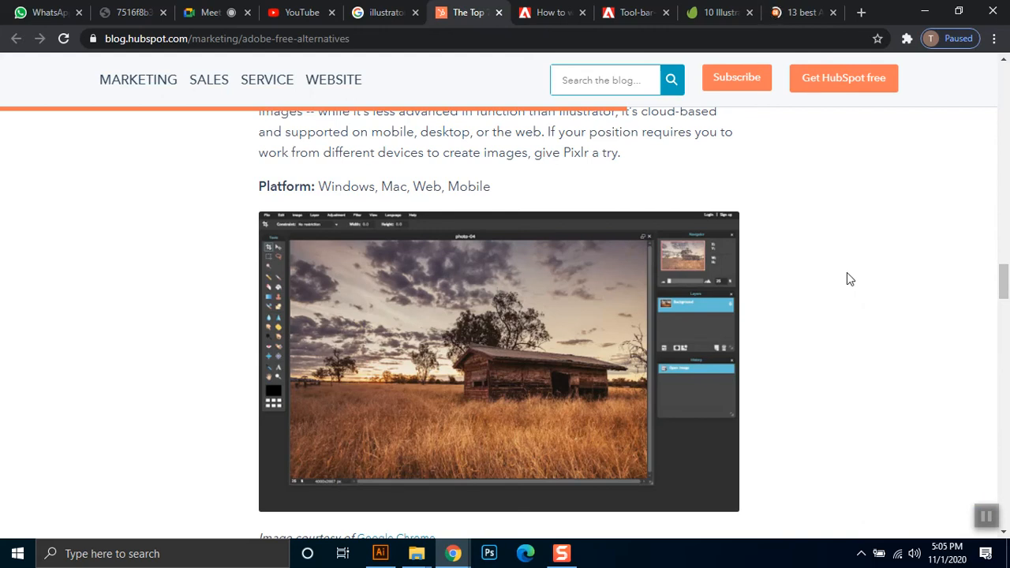
left_click(922, 8)
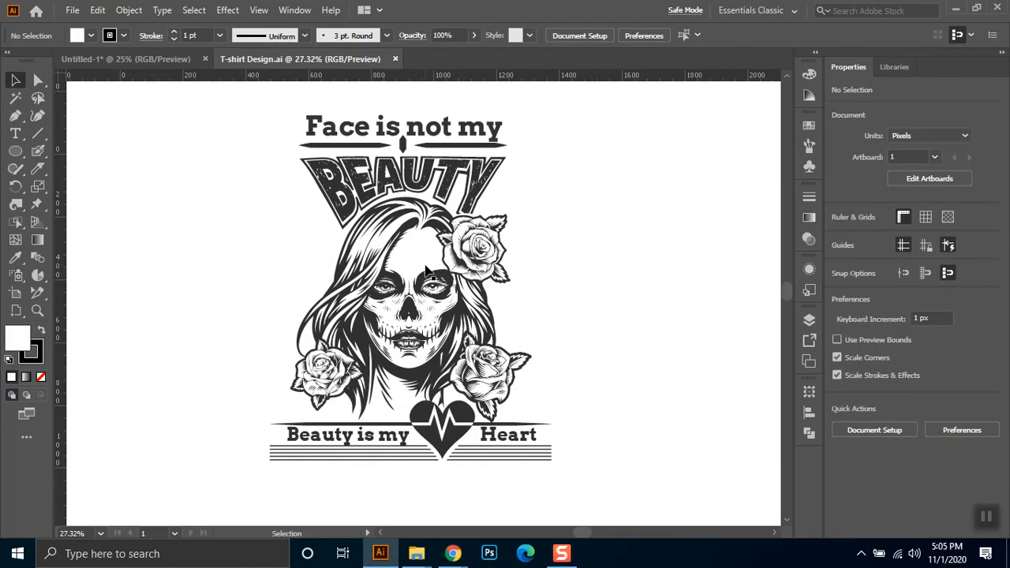
Step: Bring up the blank Untitled-1 document, and switch to the Google Meet call in Chrome
left_click(100, 57)
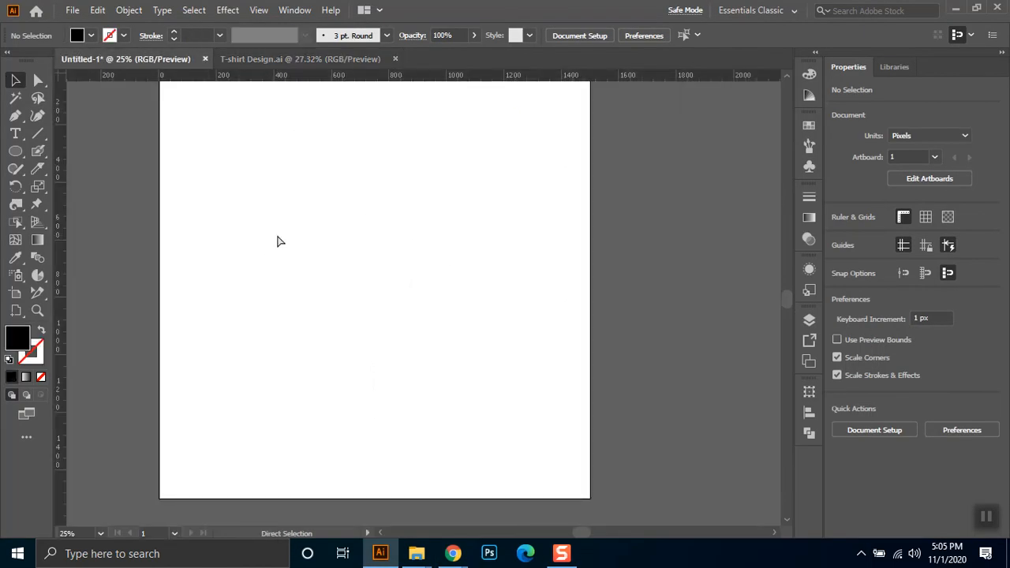
key("ctrl+minus")
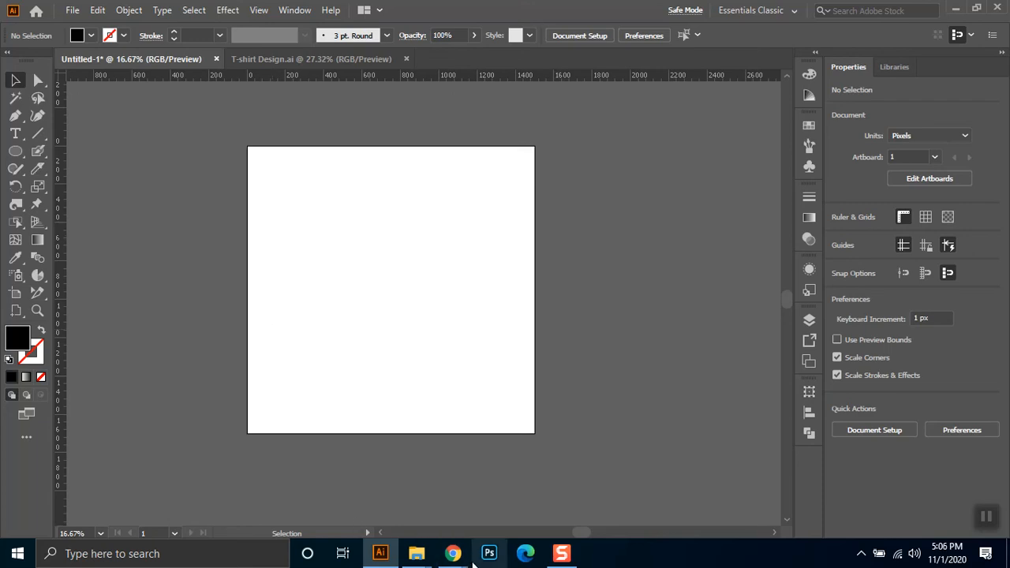
mouse_move(453, 553)
left_click(399, 441)
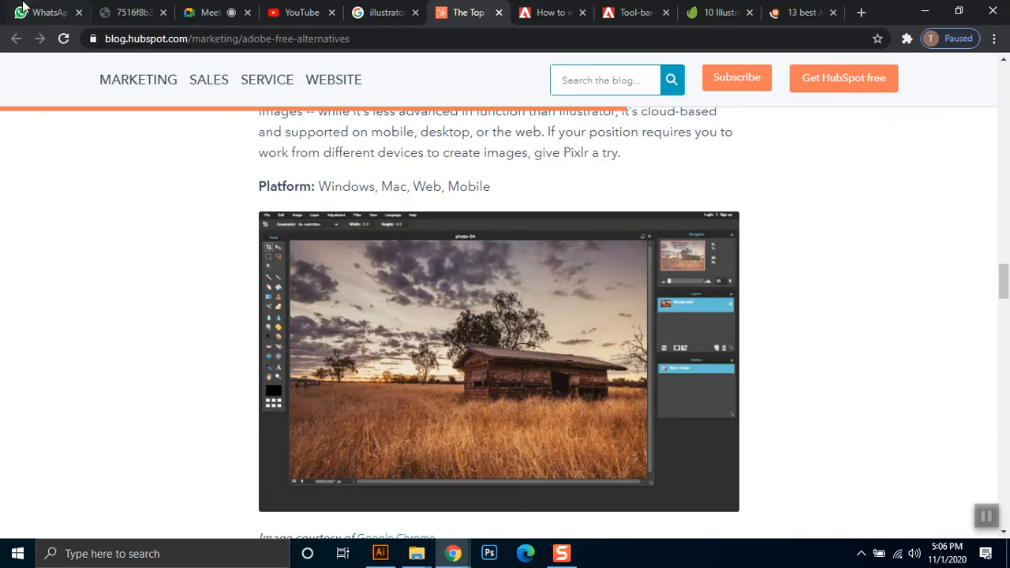
key("ctrl+3")
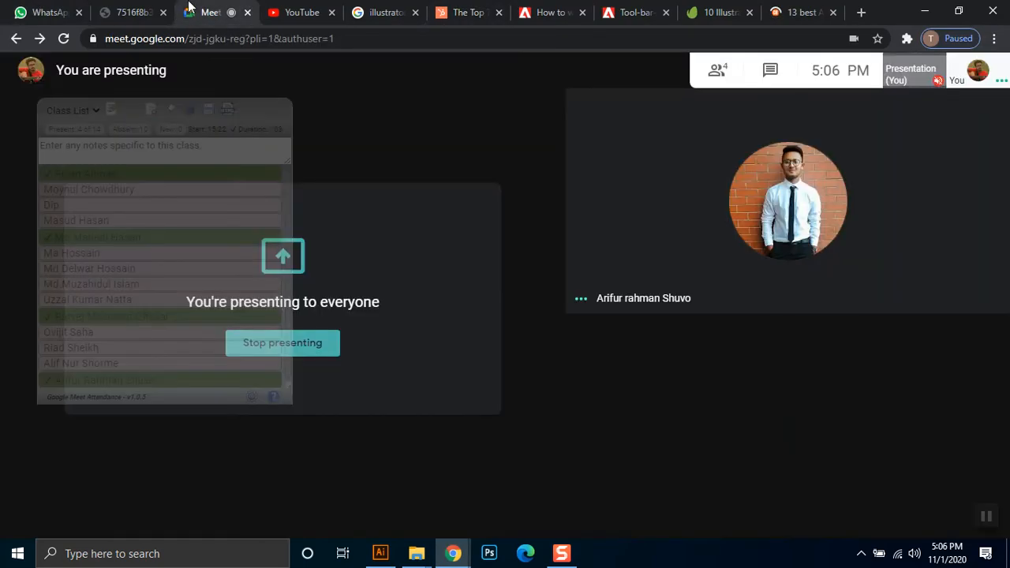